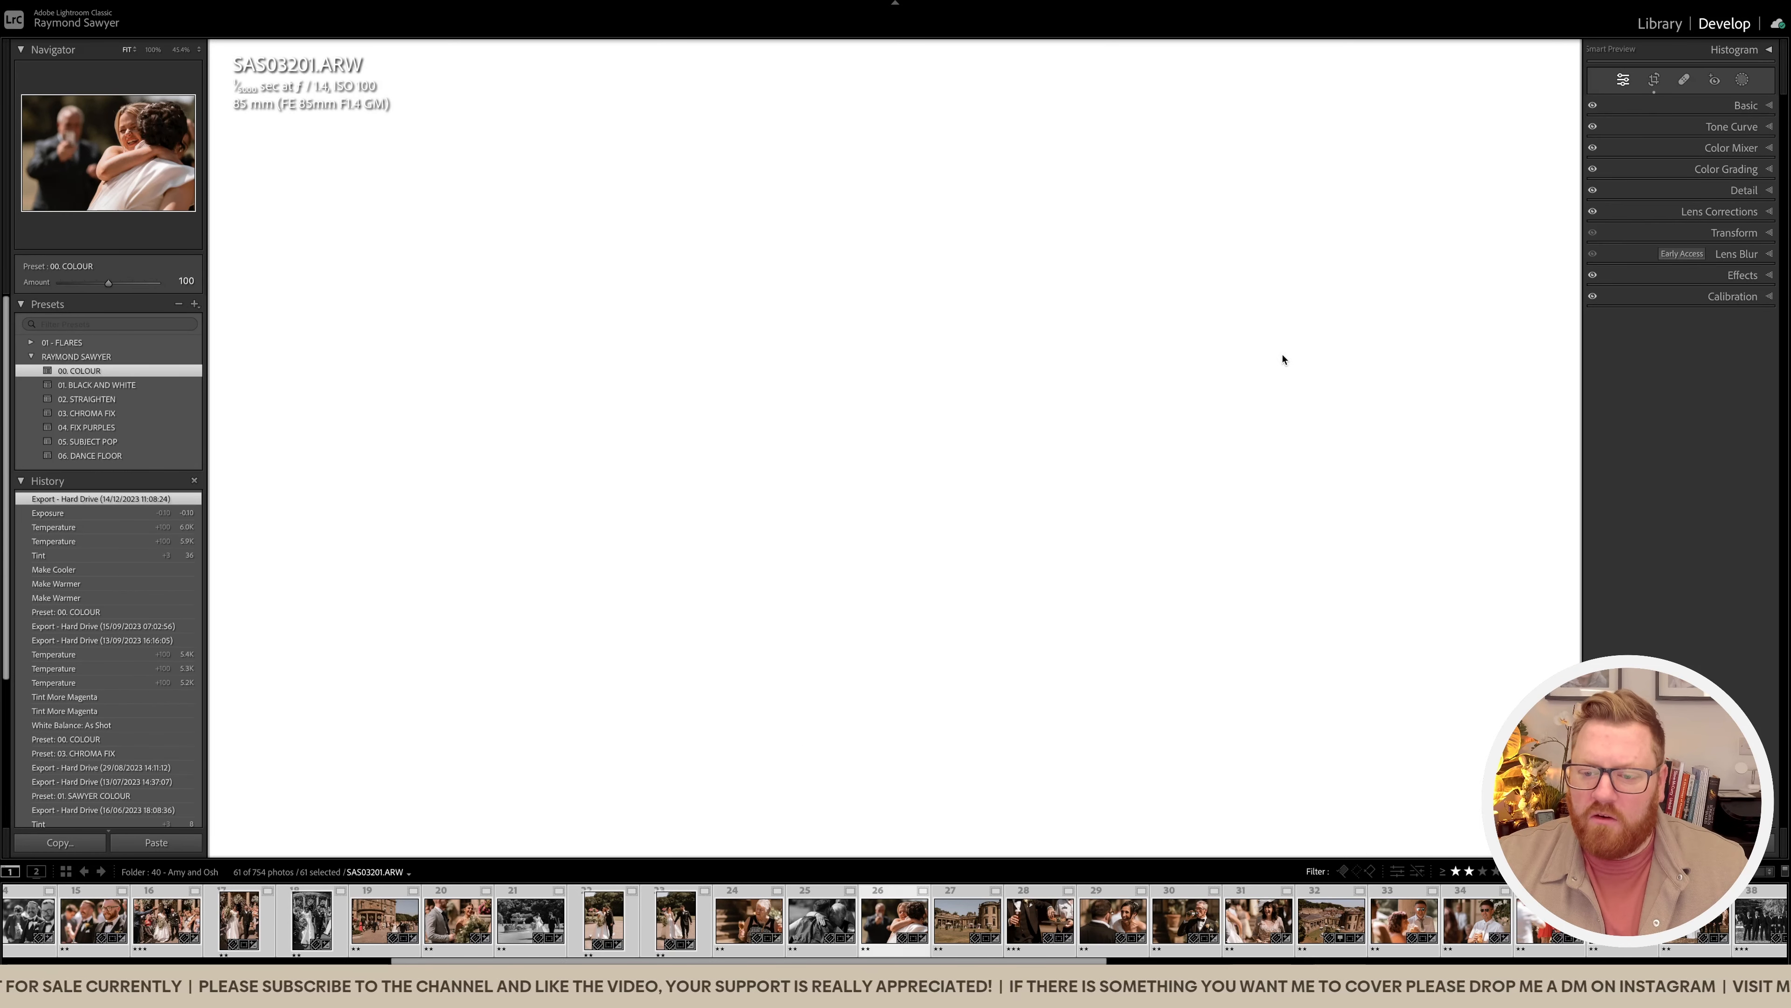
Step: Open the first photo of the selection, show its Detail and Basic settings, and reset the develop settings of all selected photos
scroll(56, 927, up, 5)
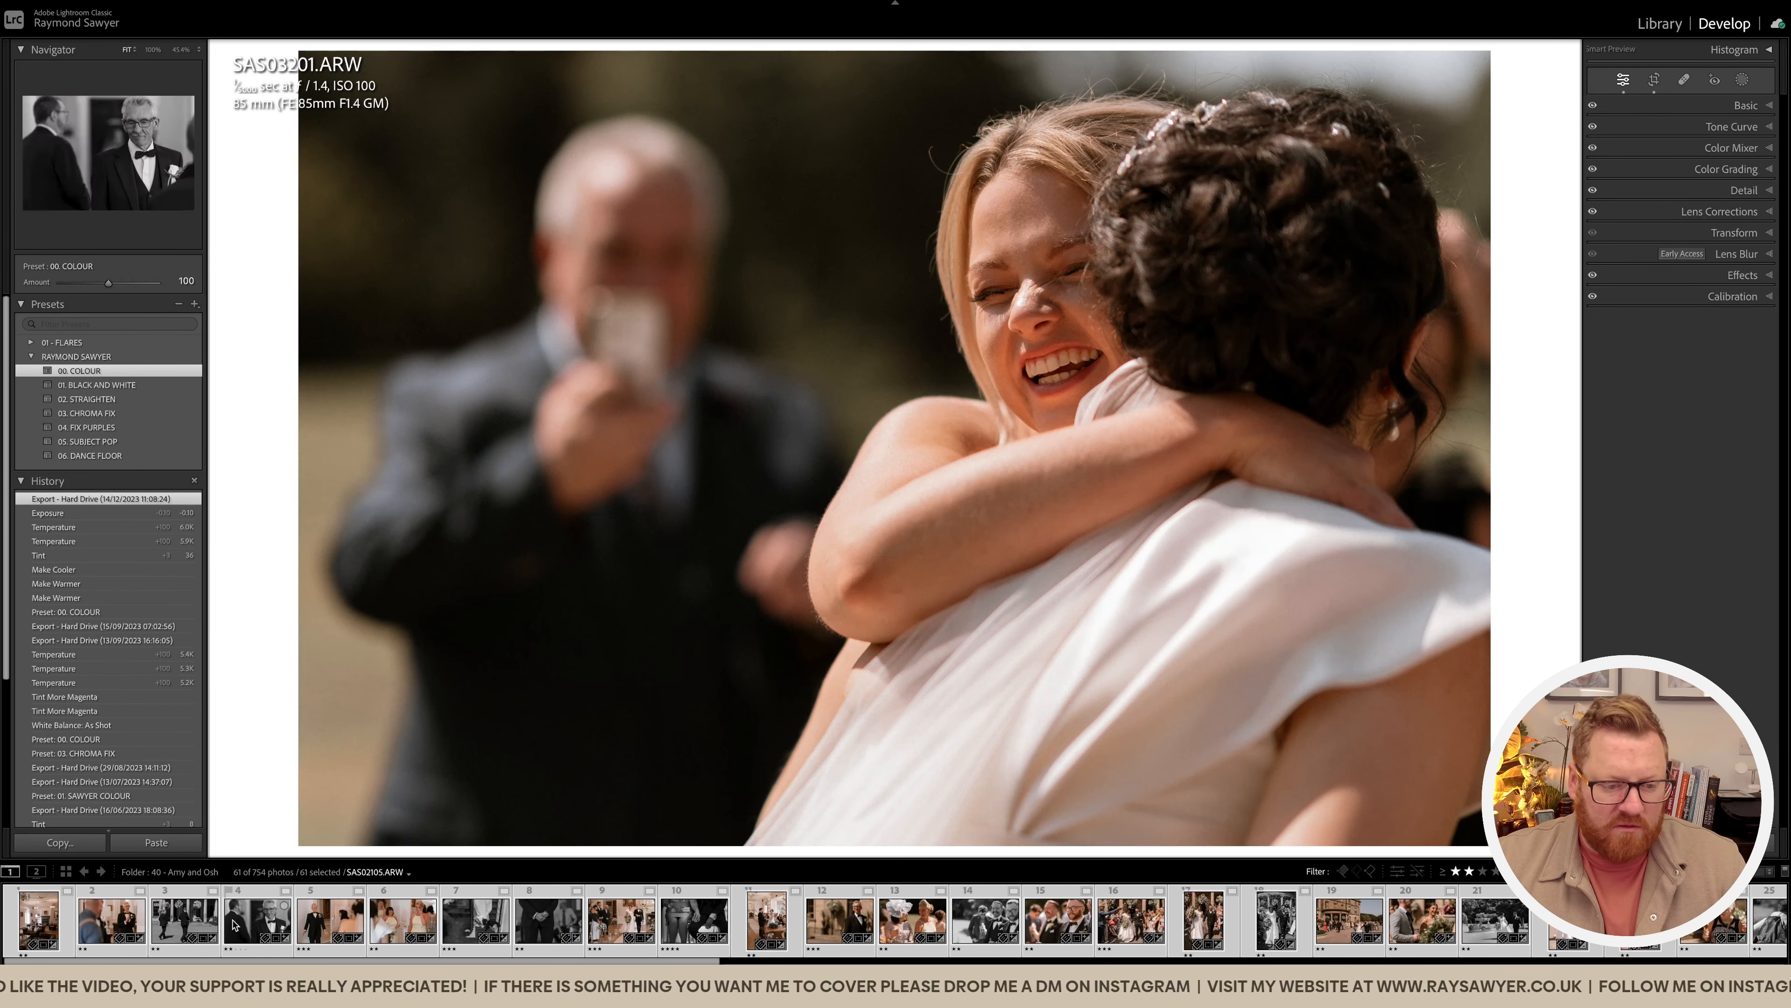
click(44, 927)
click(1750, 193)
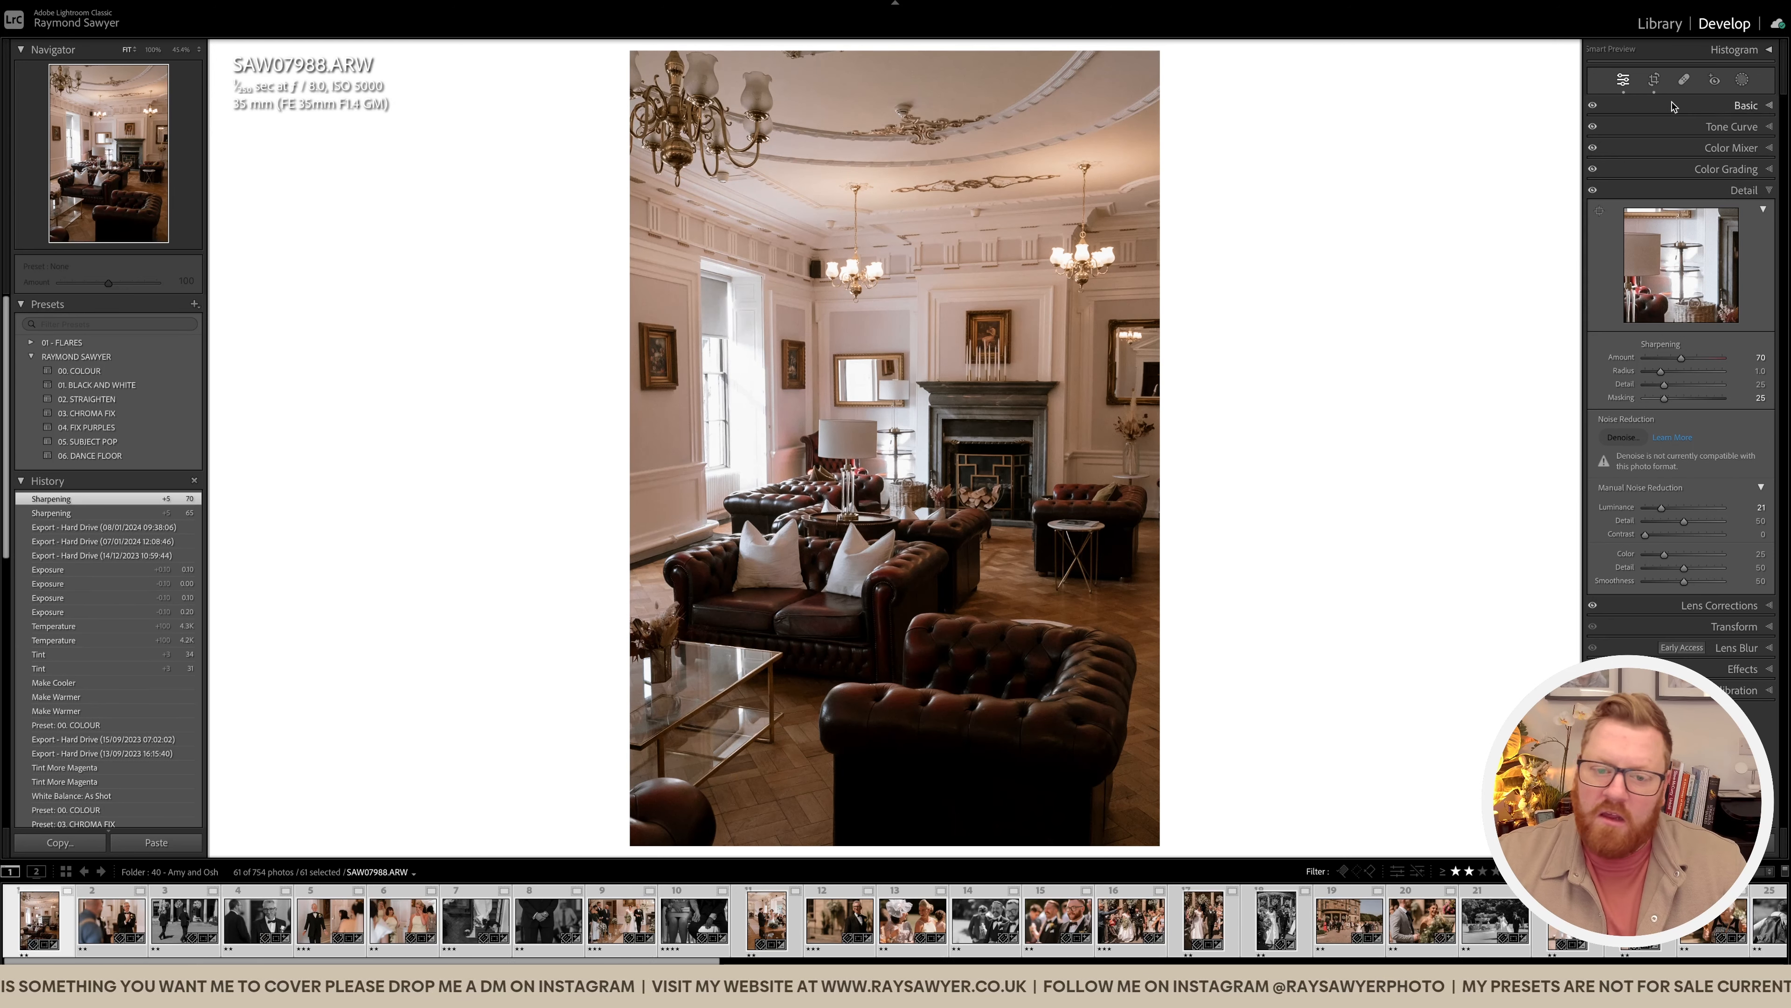
click(1739, 106)
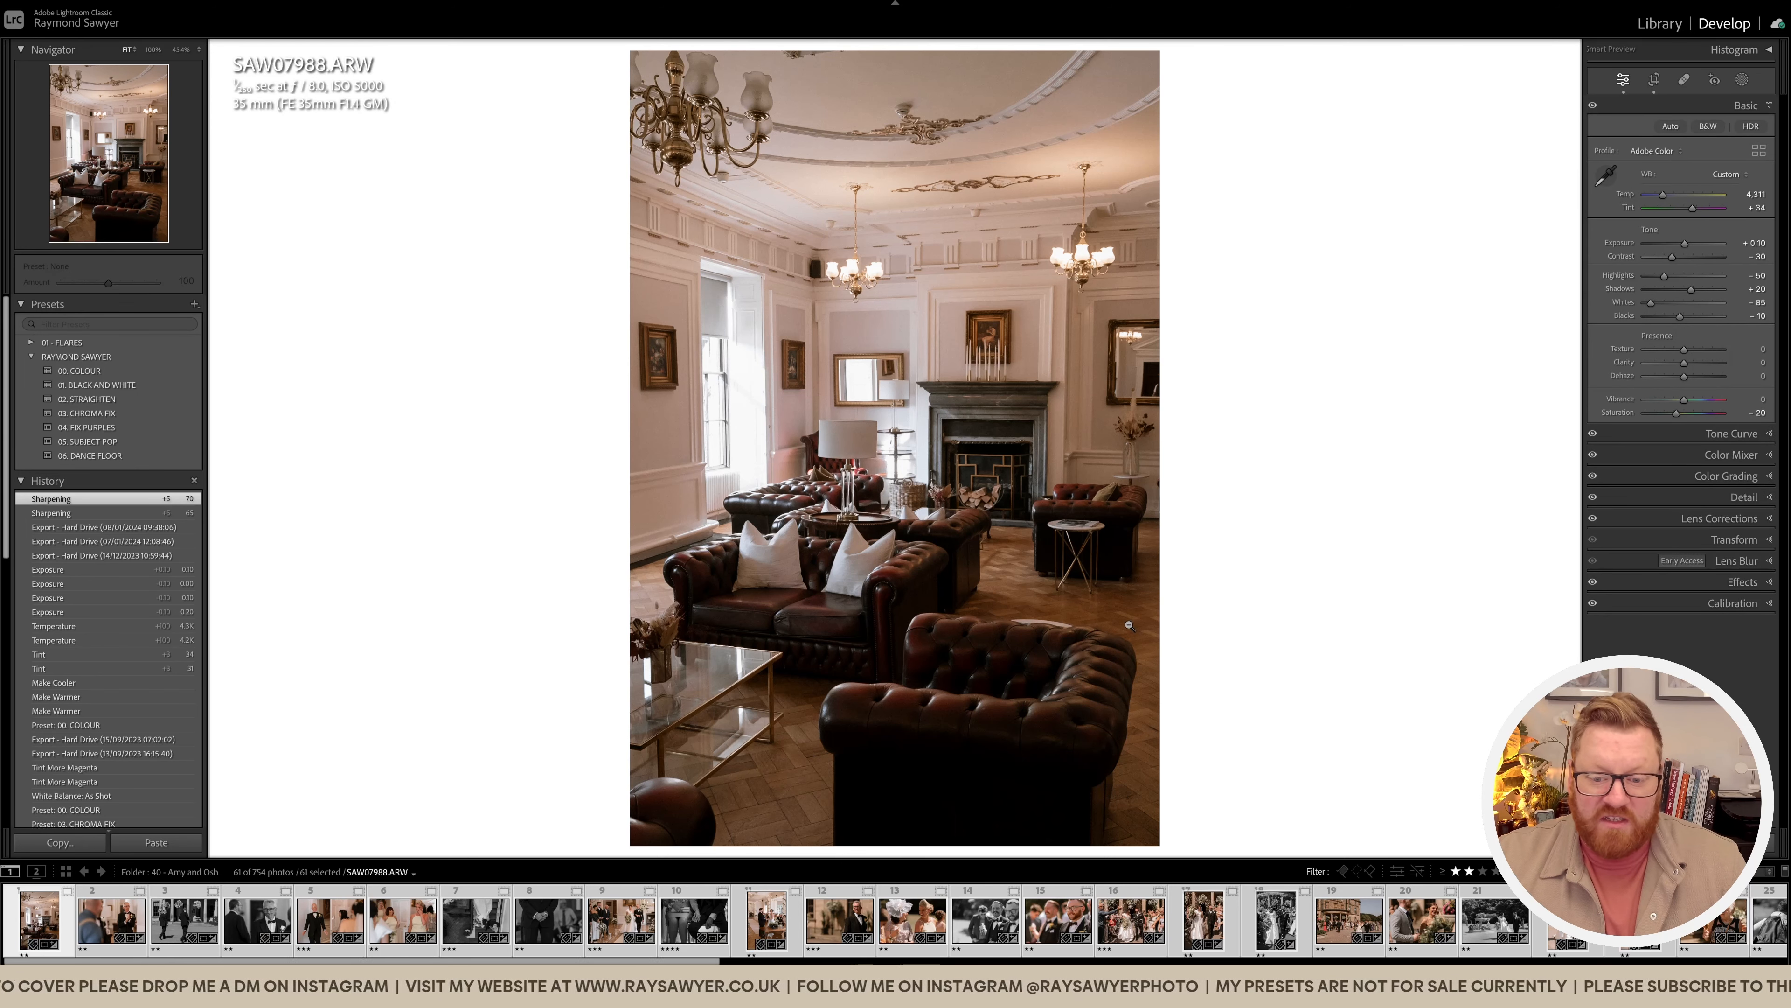
key(ctrl+shift+r)
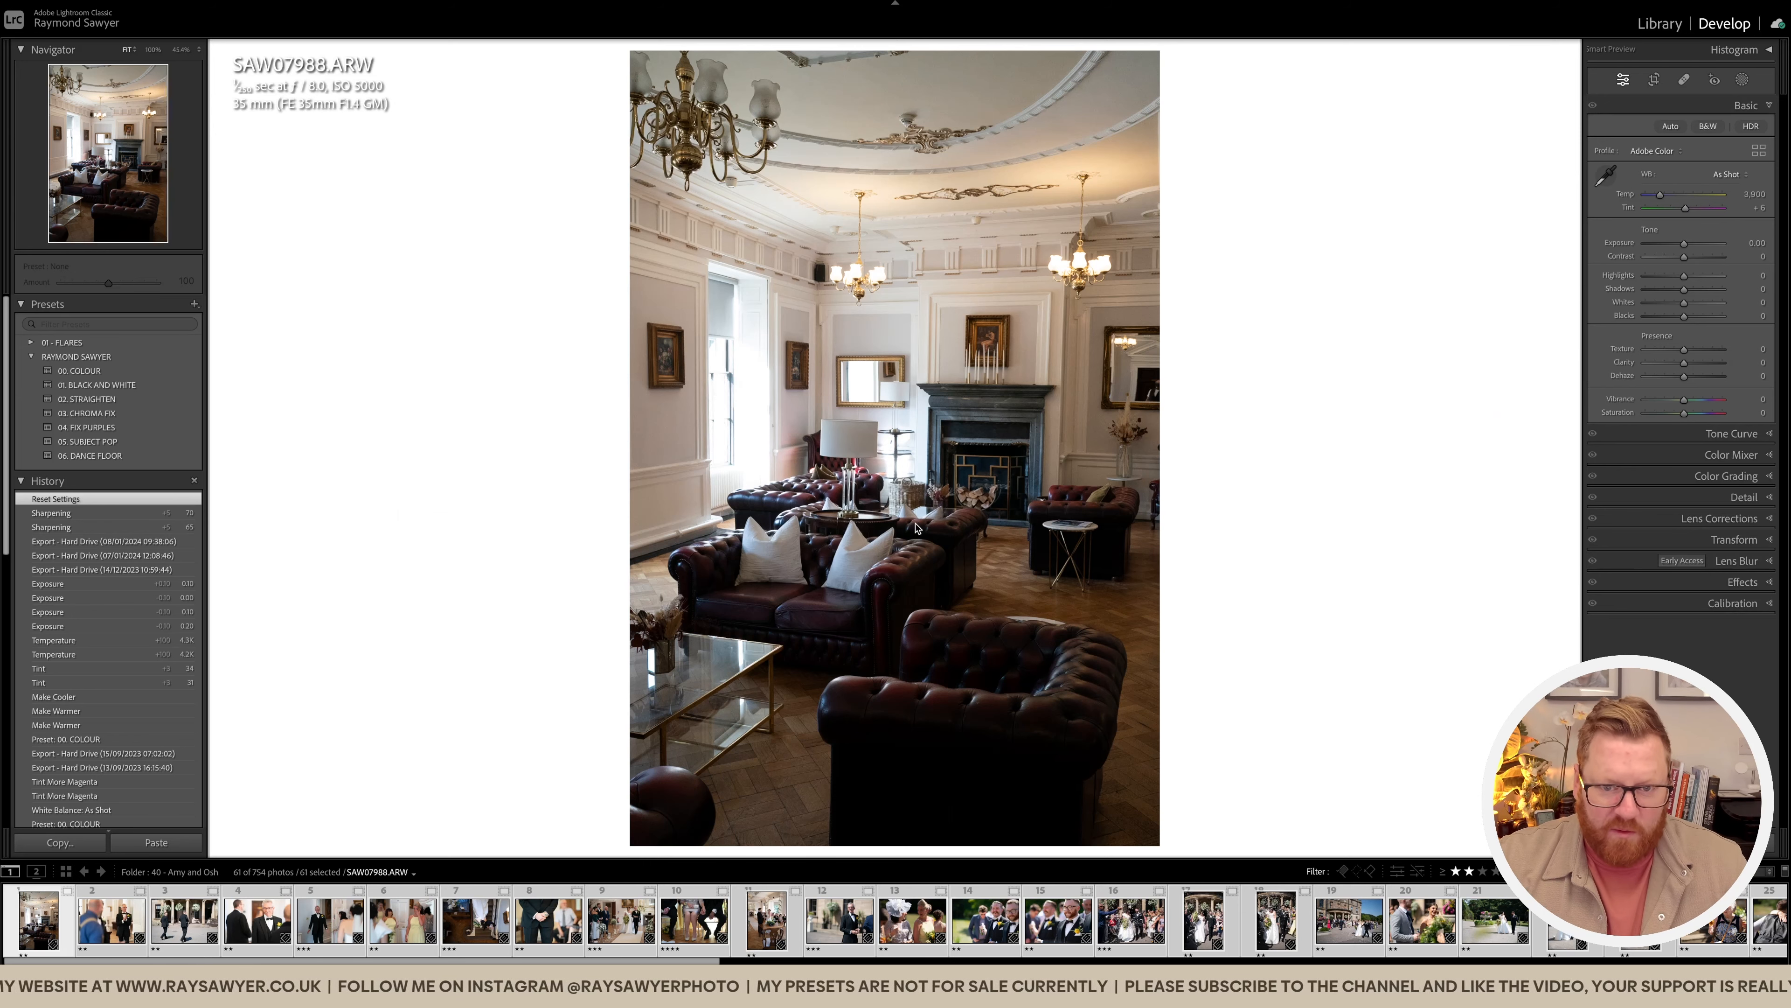
Step: Survey all the selected wedding photos together on the full screen, and view only the first photo with the panels restored
key(g)
key(shift+Tab)
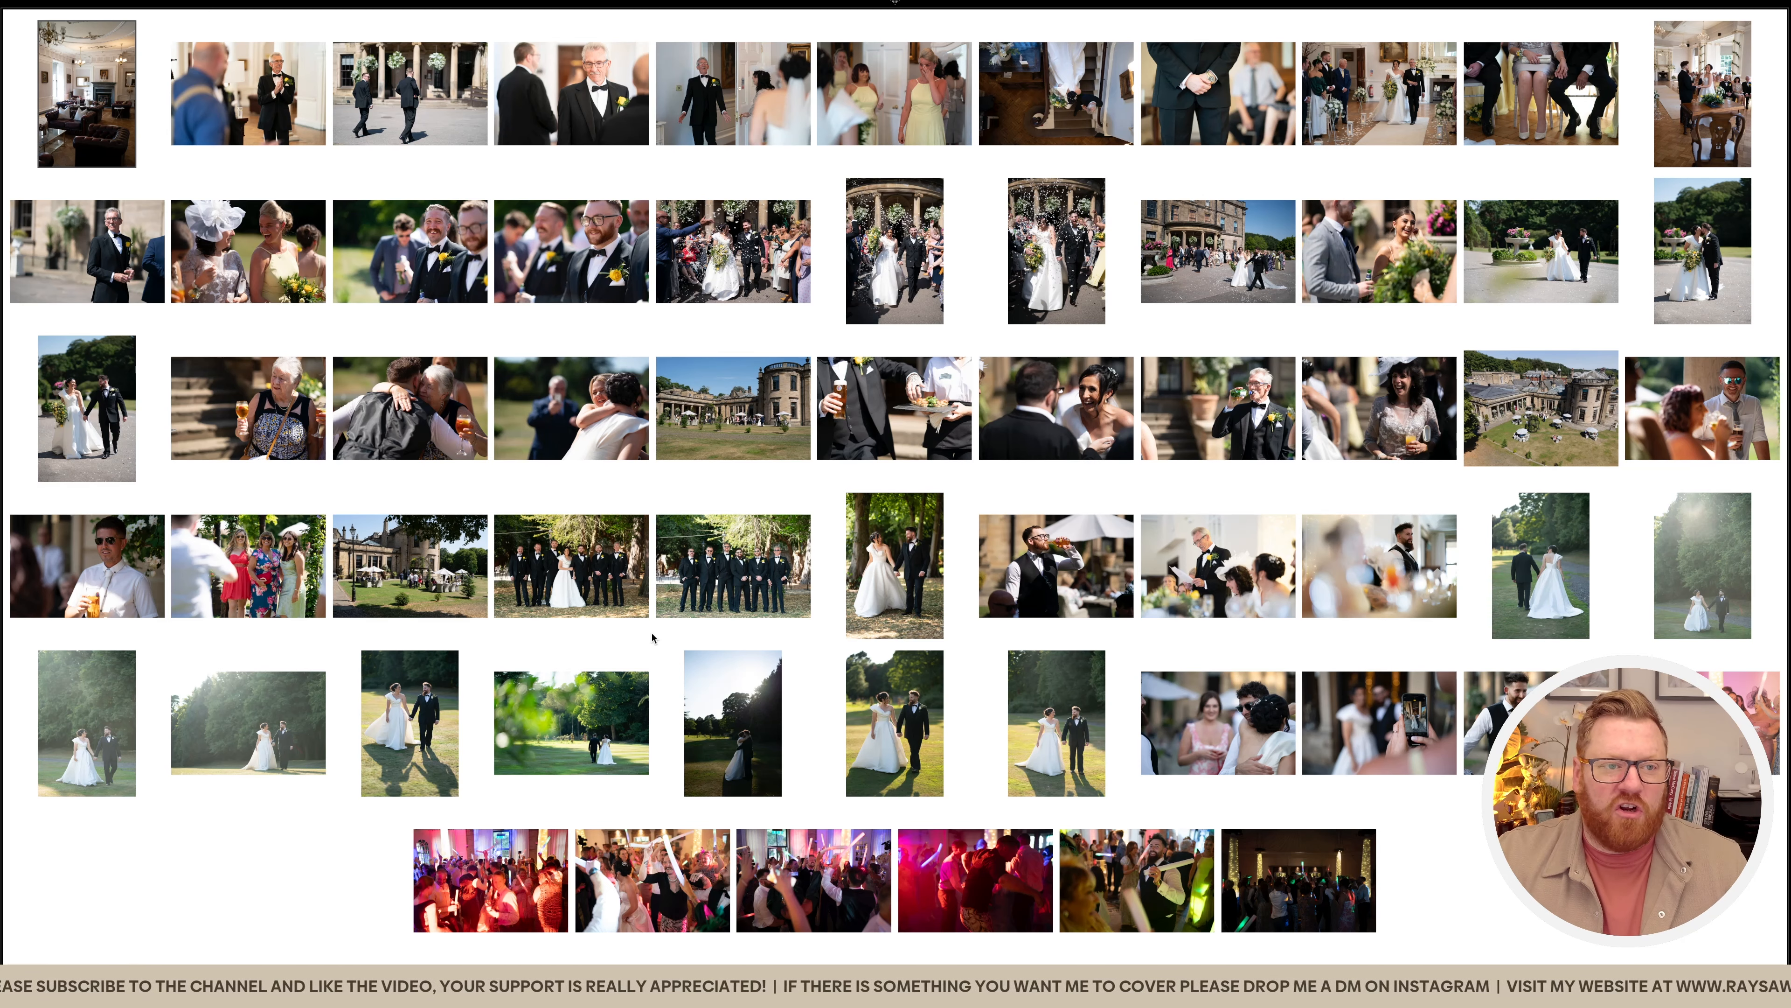
key(shift+Tab)
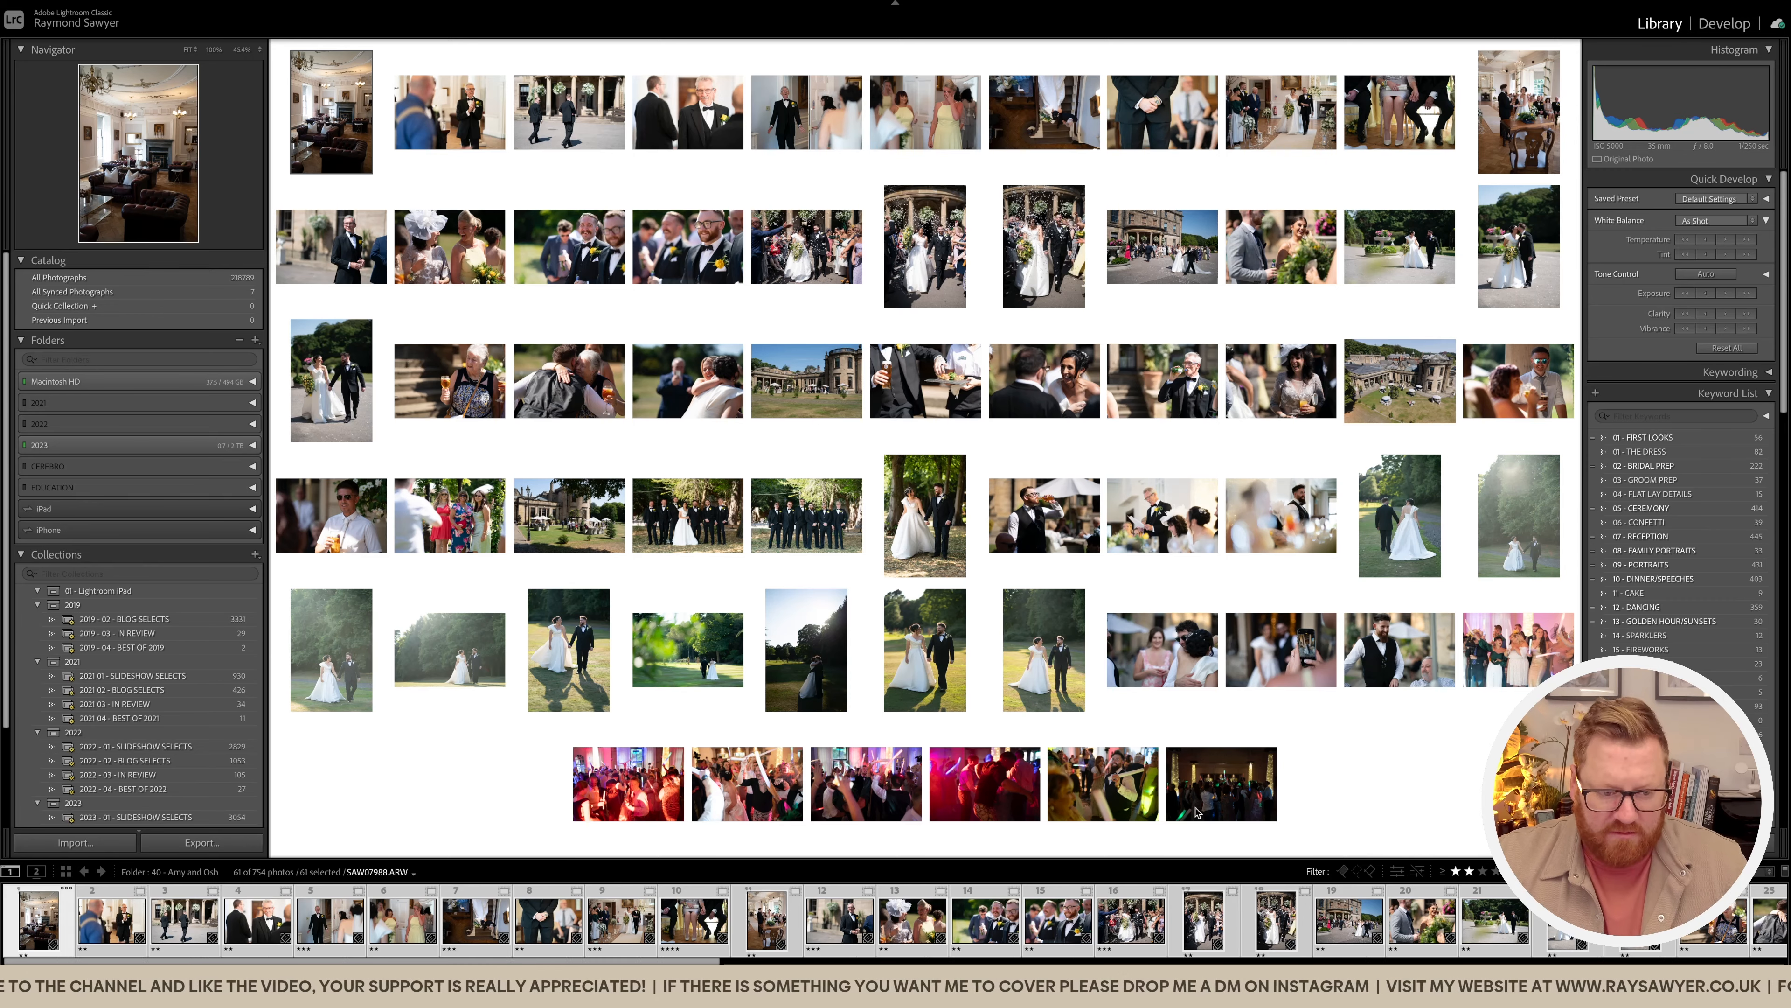
key(super+d)
click(34, 922)
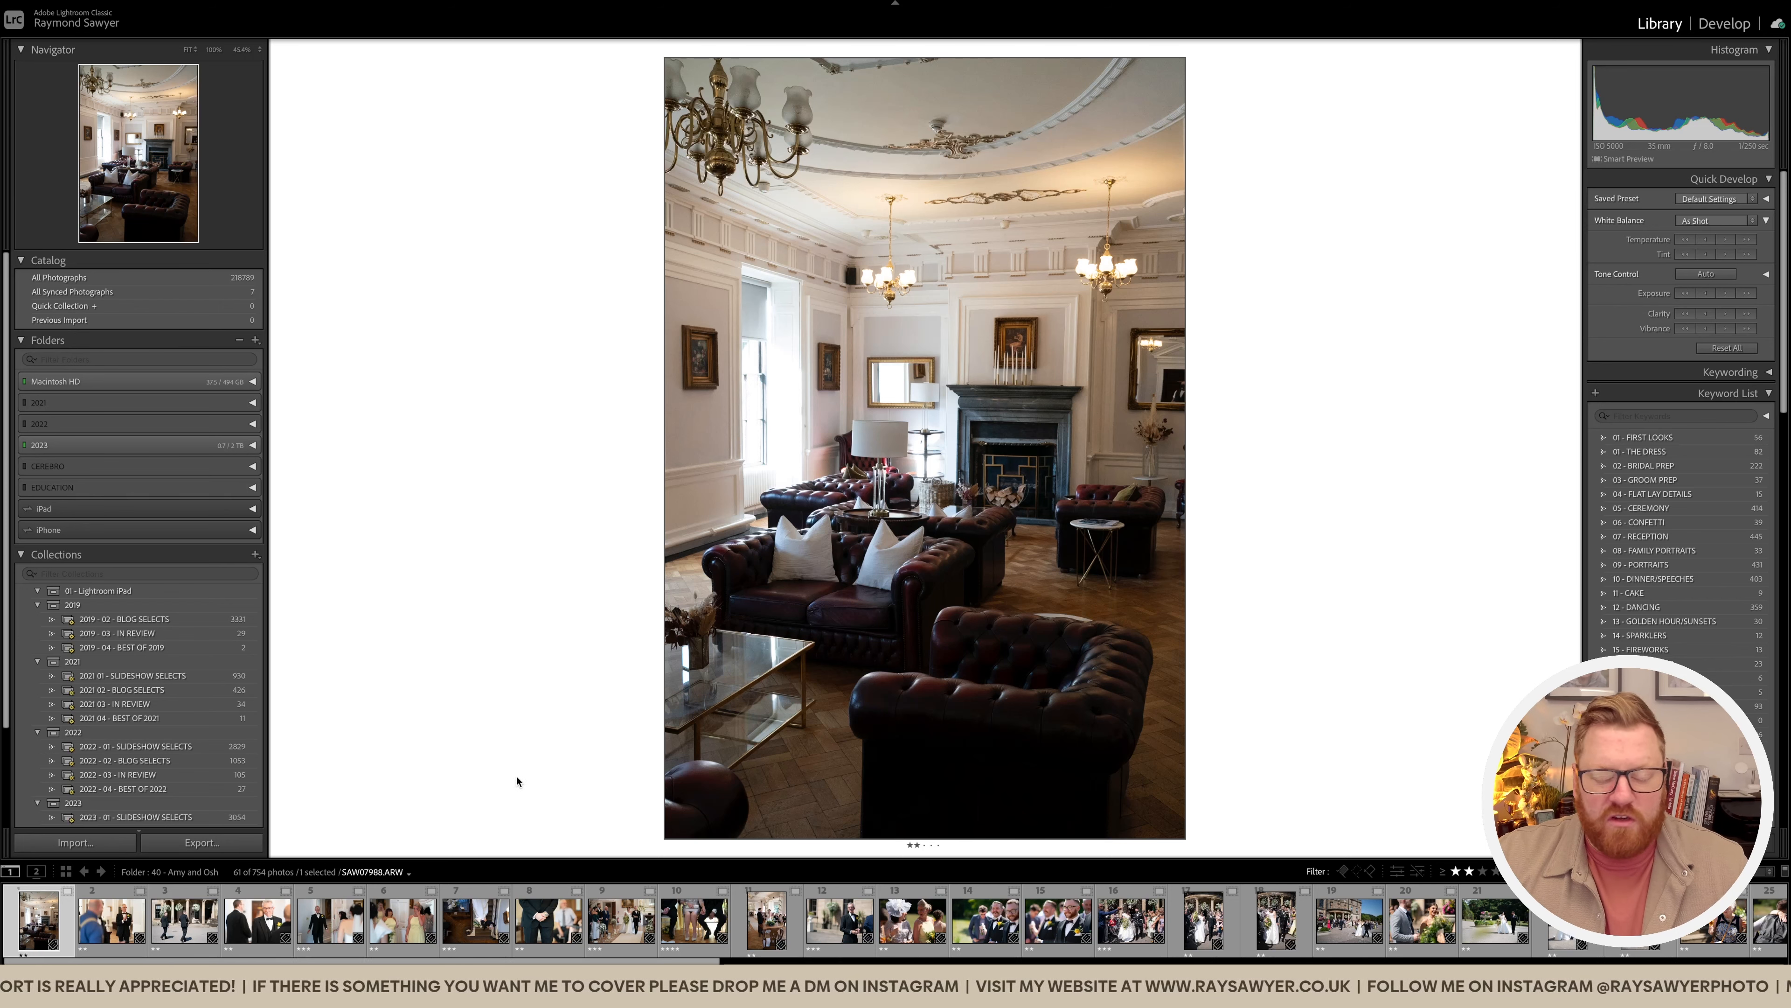
Step: Select all the filtered photos and apply the 00. COLOUR preset to them in Develop
key(ctrl+a)
key(n)
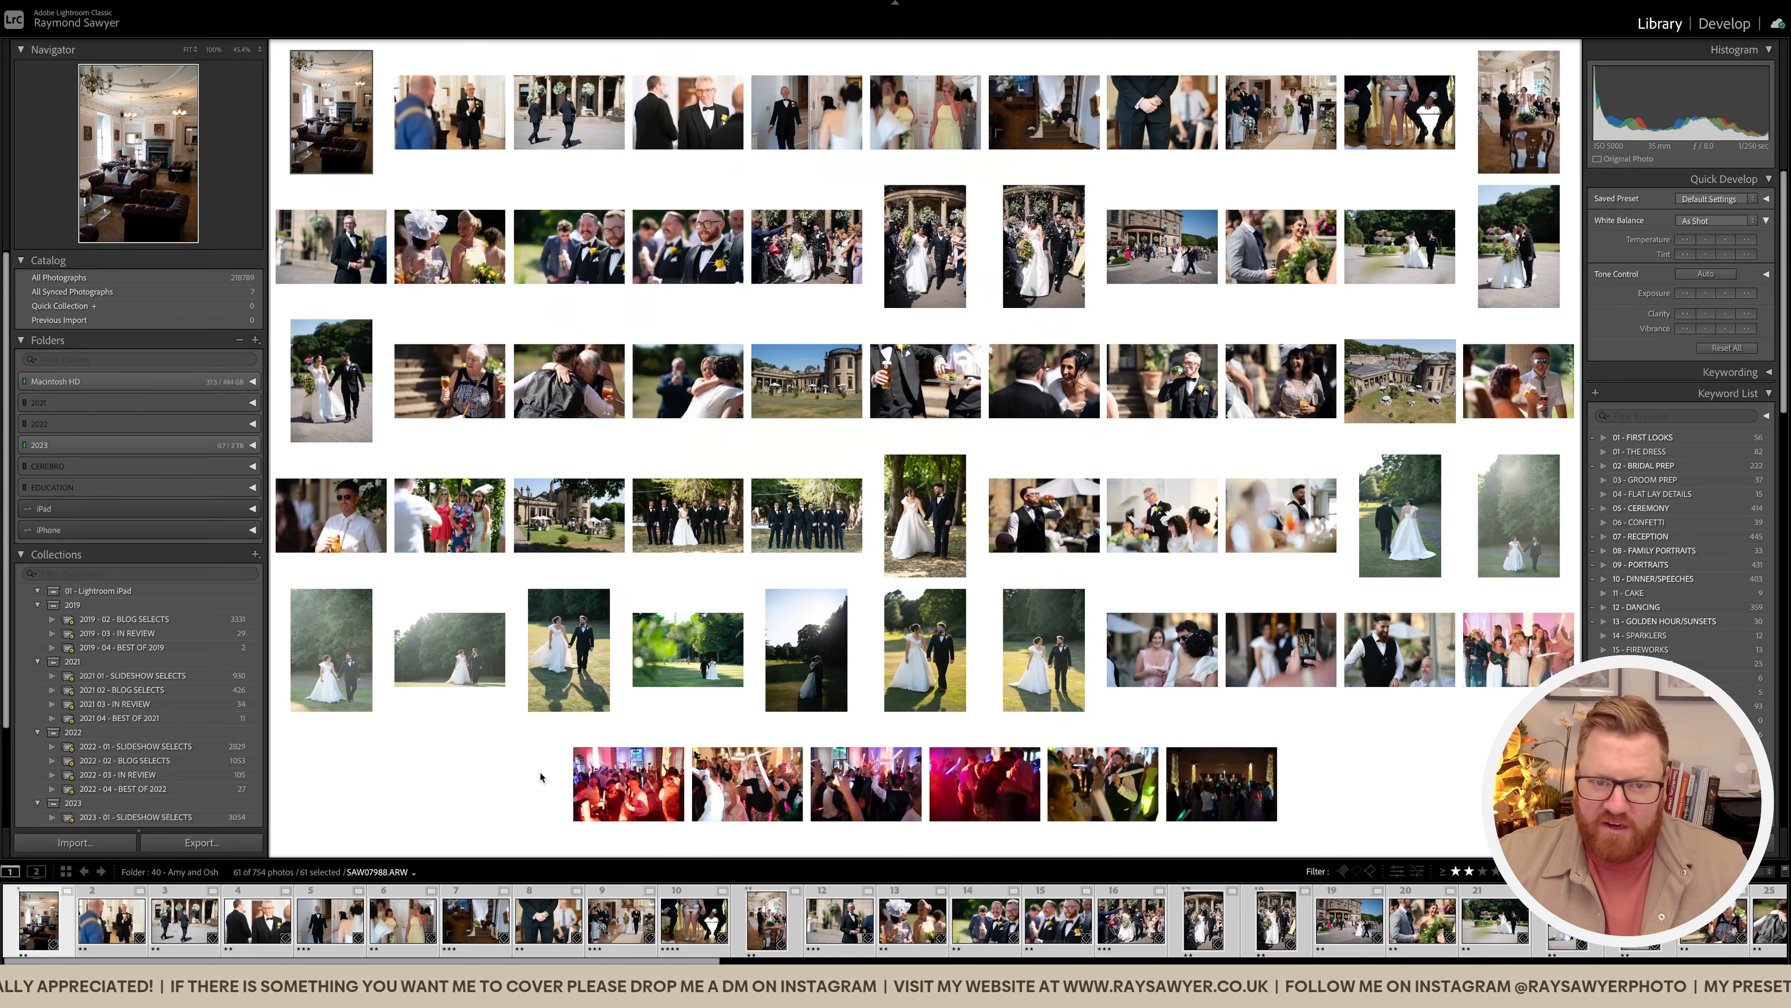
key(d)
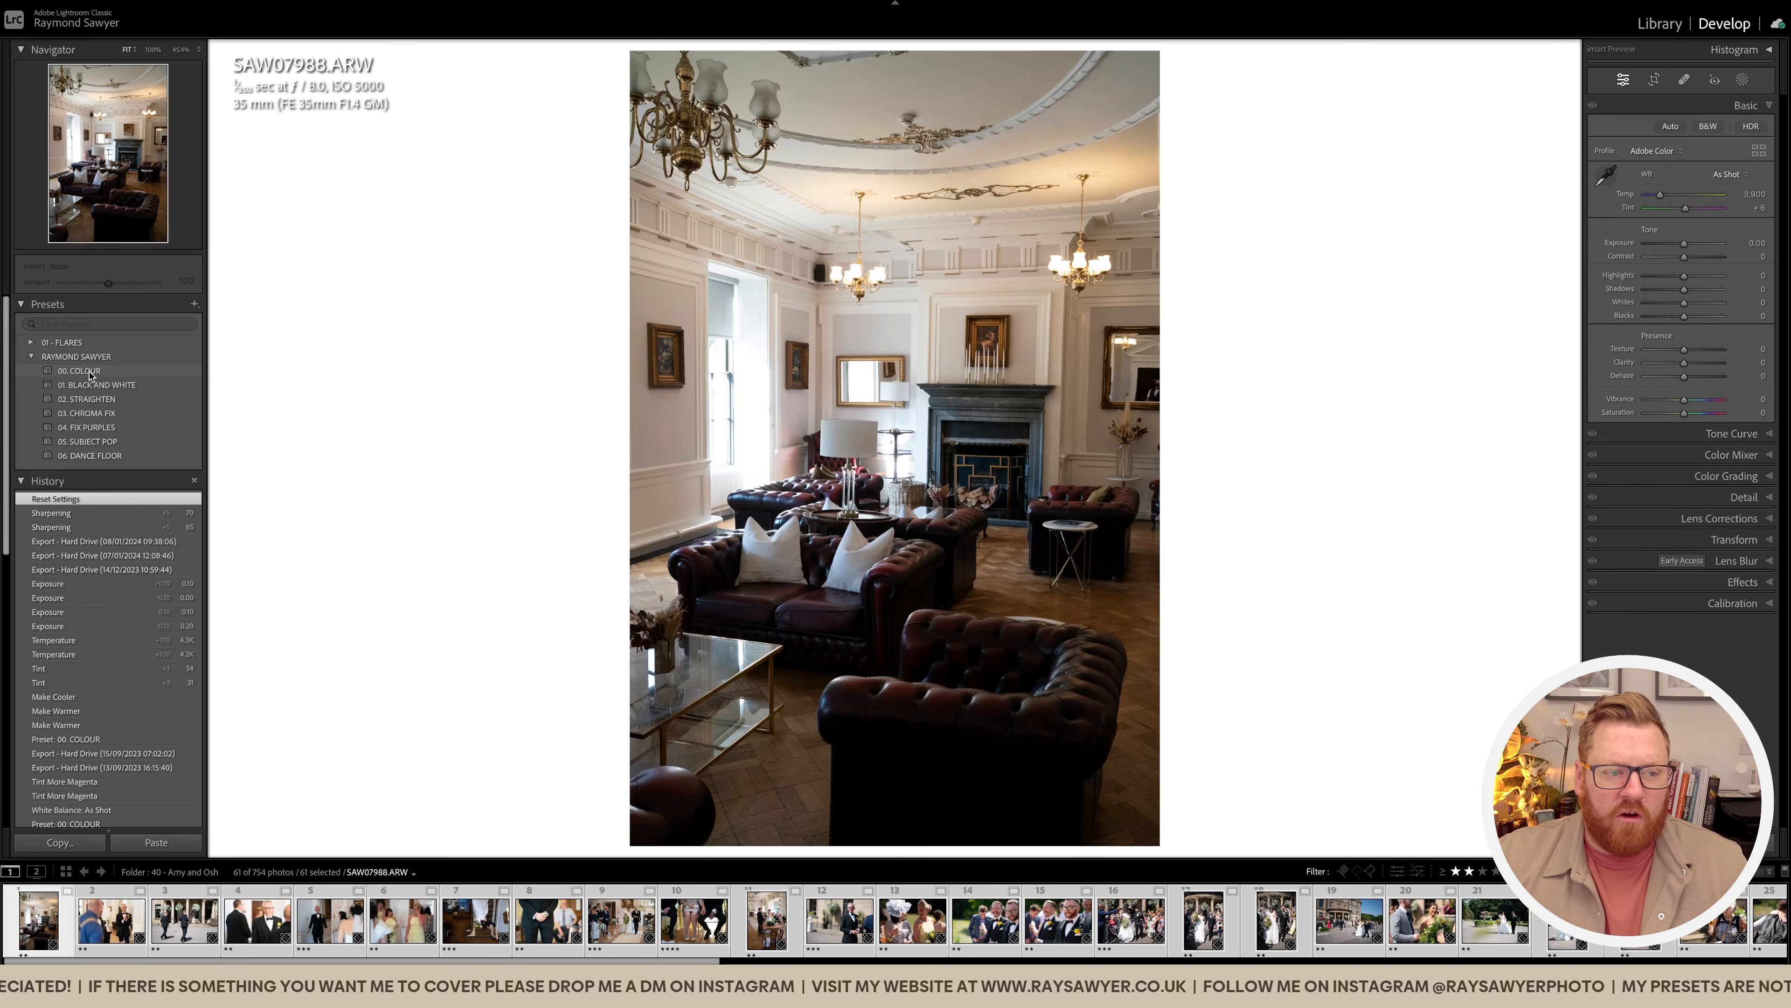
click(88, 371)
Step: Using Quick Develop, make the white balance of all selected photos two steps warmer and three tint steps more magenta
key(e)
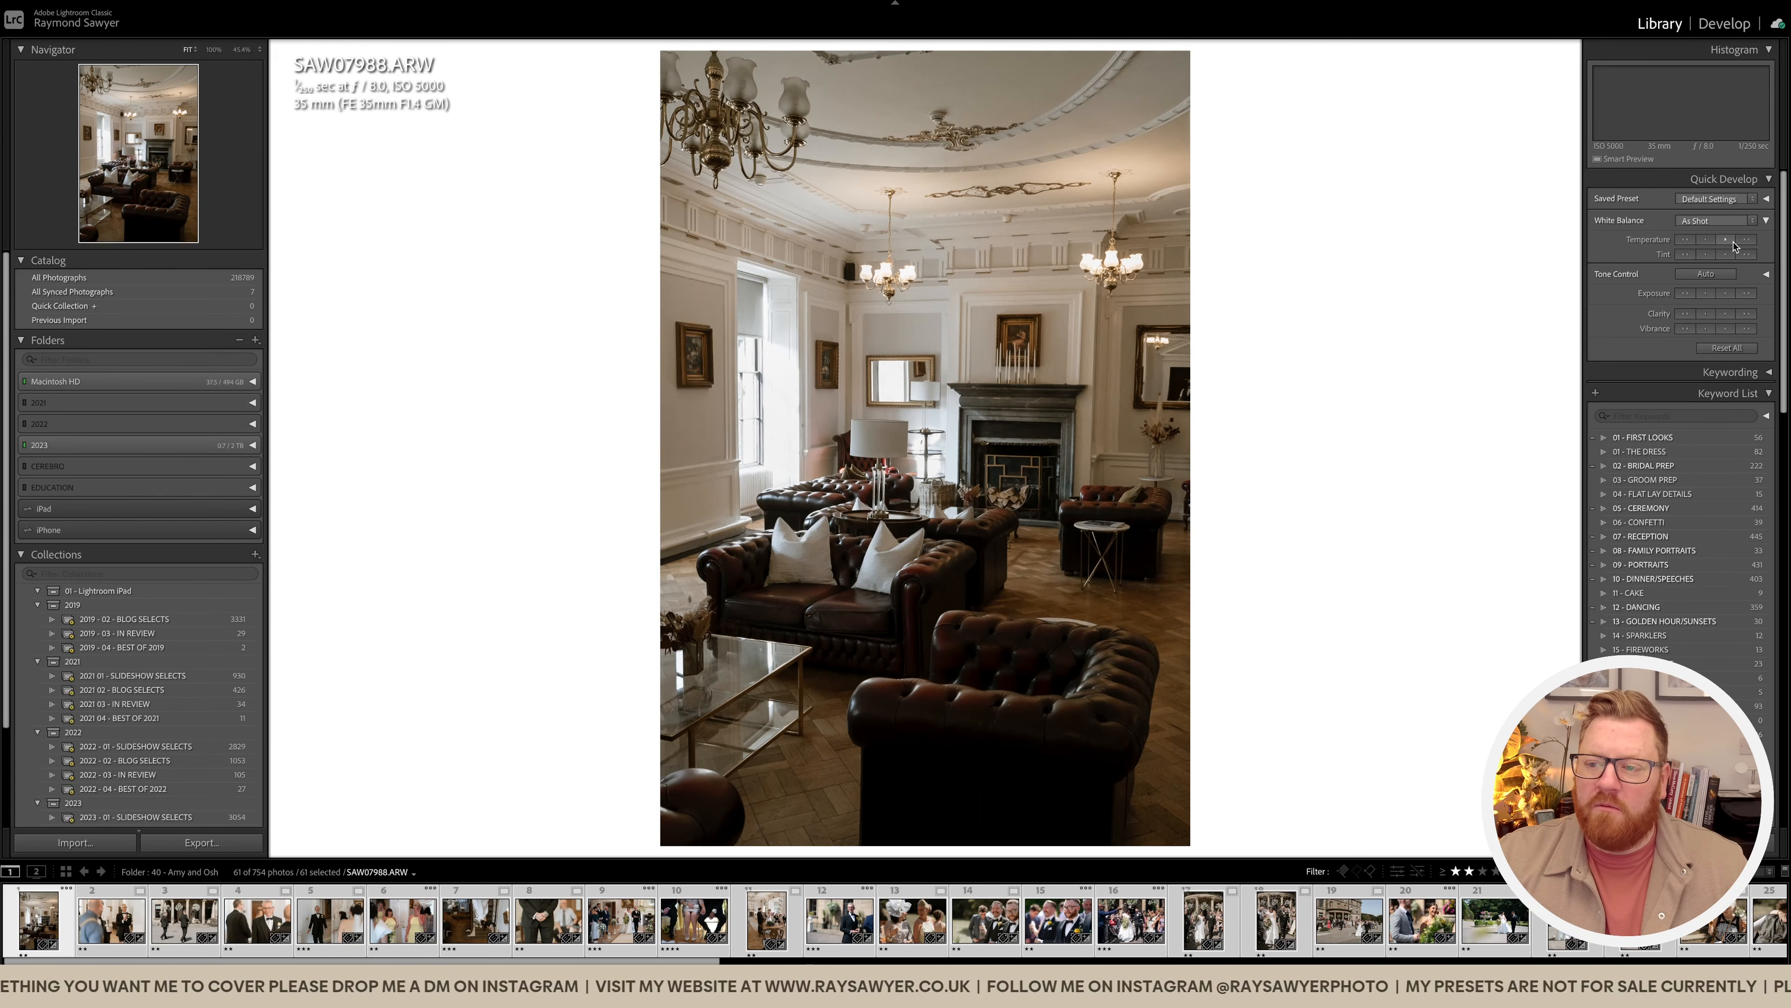
click(1726, 240)
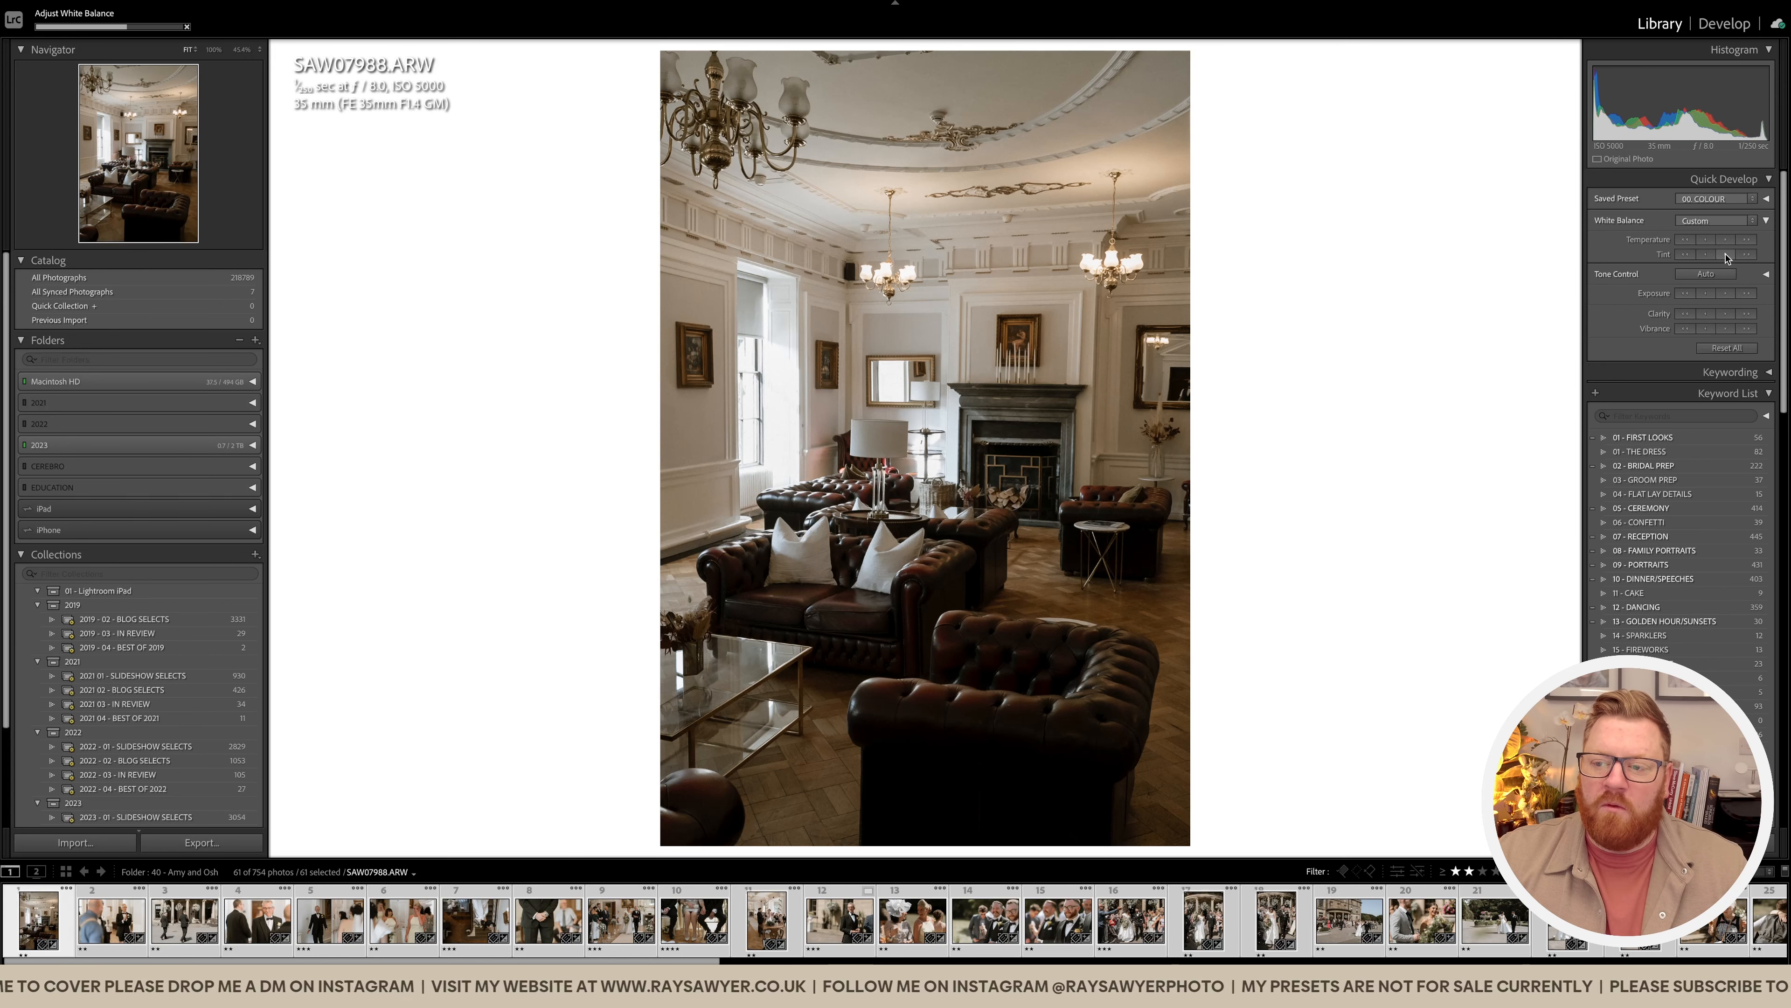
click(1749, 255)
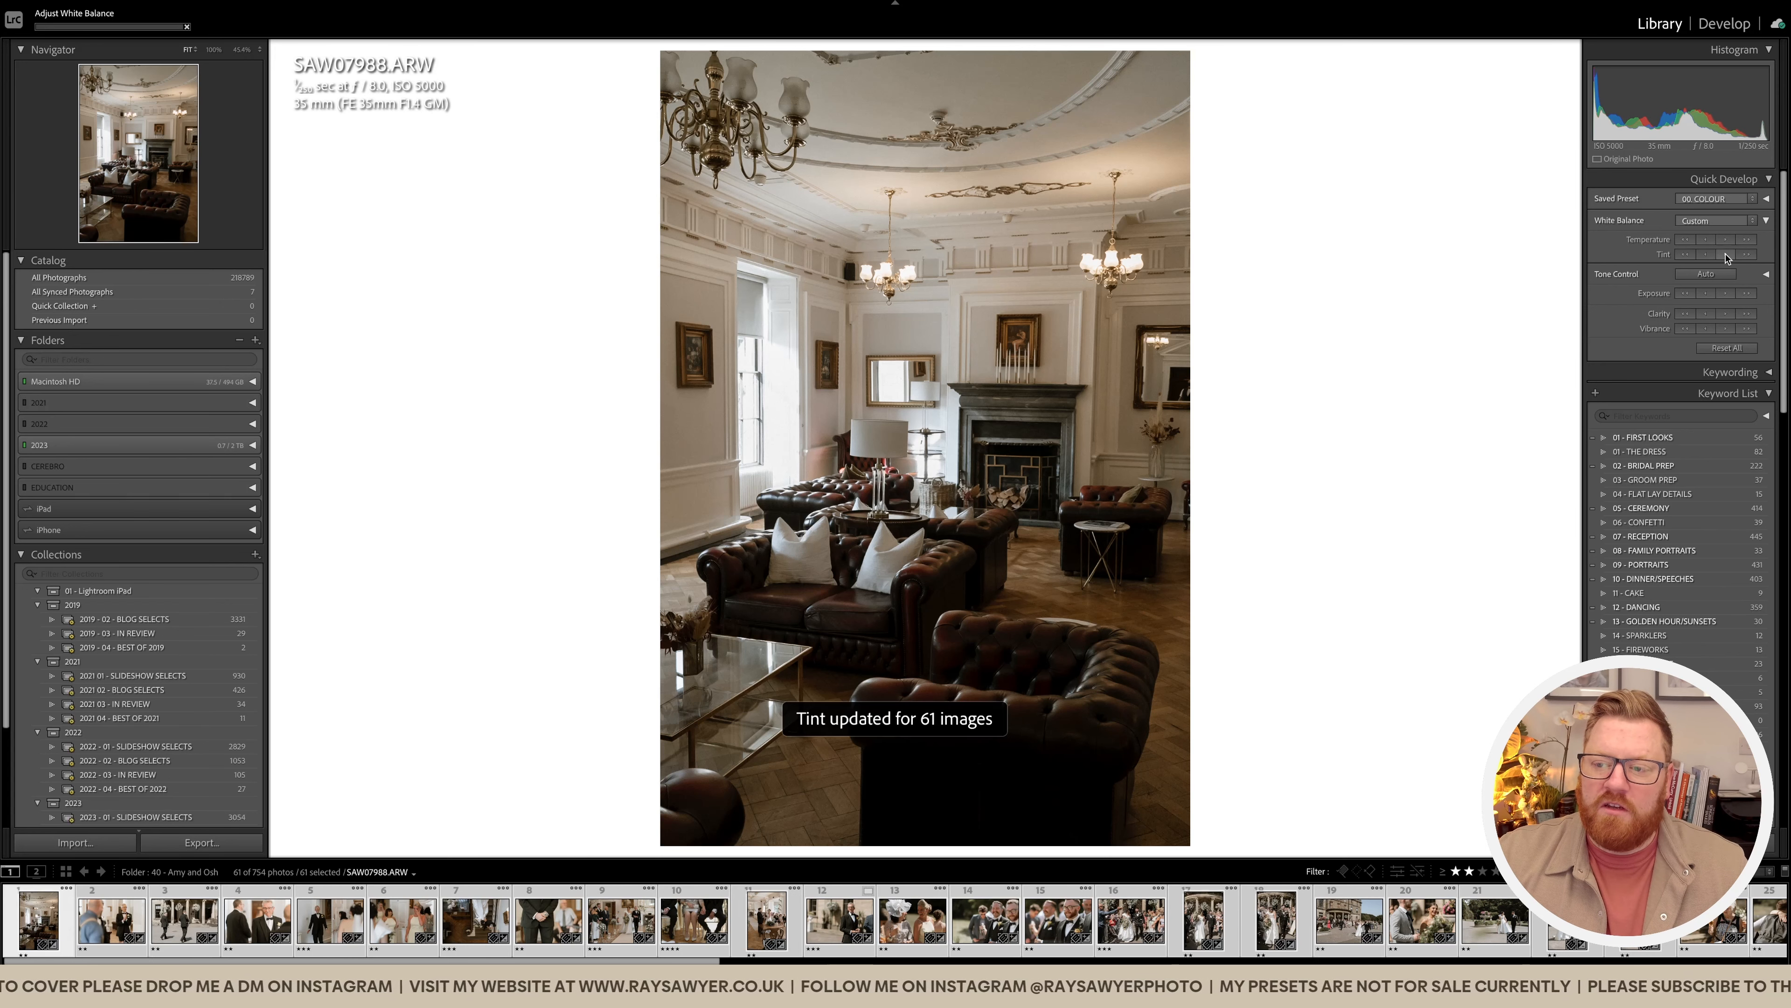
click(1749, 255)
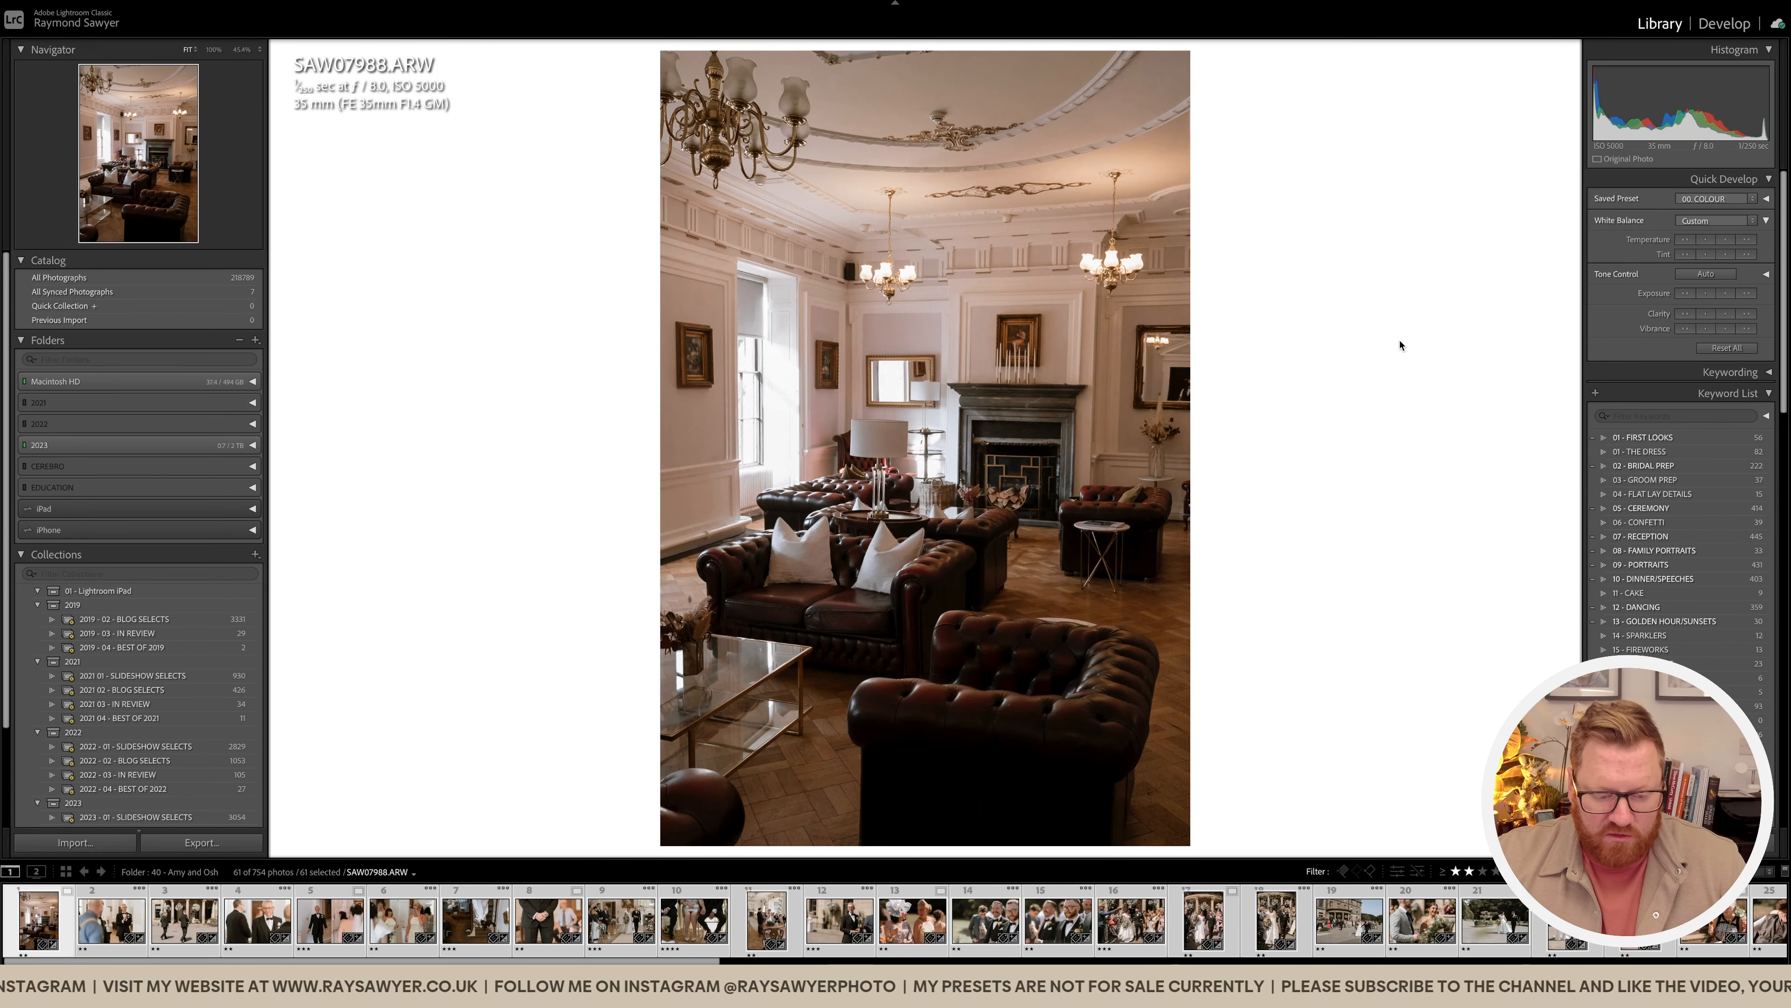
Step: Select only the first photo, the lounge interior, and rotate its crop to an angle of about -0.48
key(super+d)
click(44, 938)
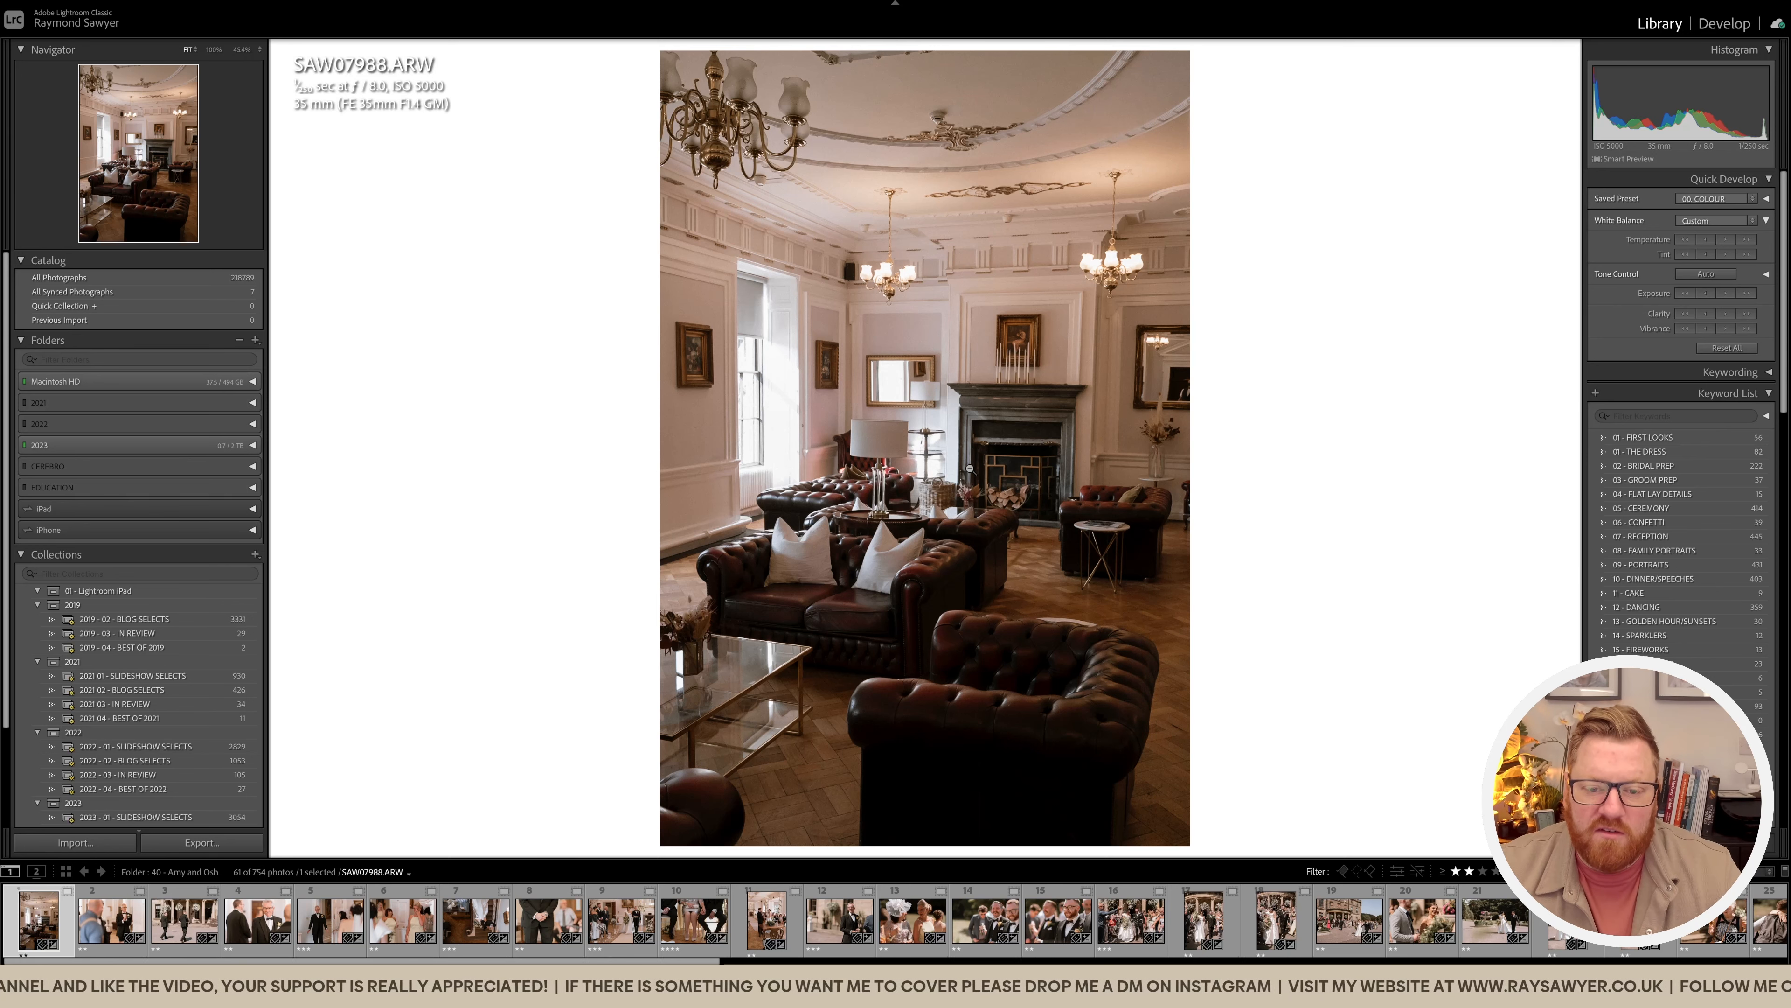
key(d)
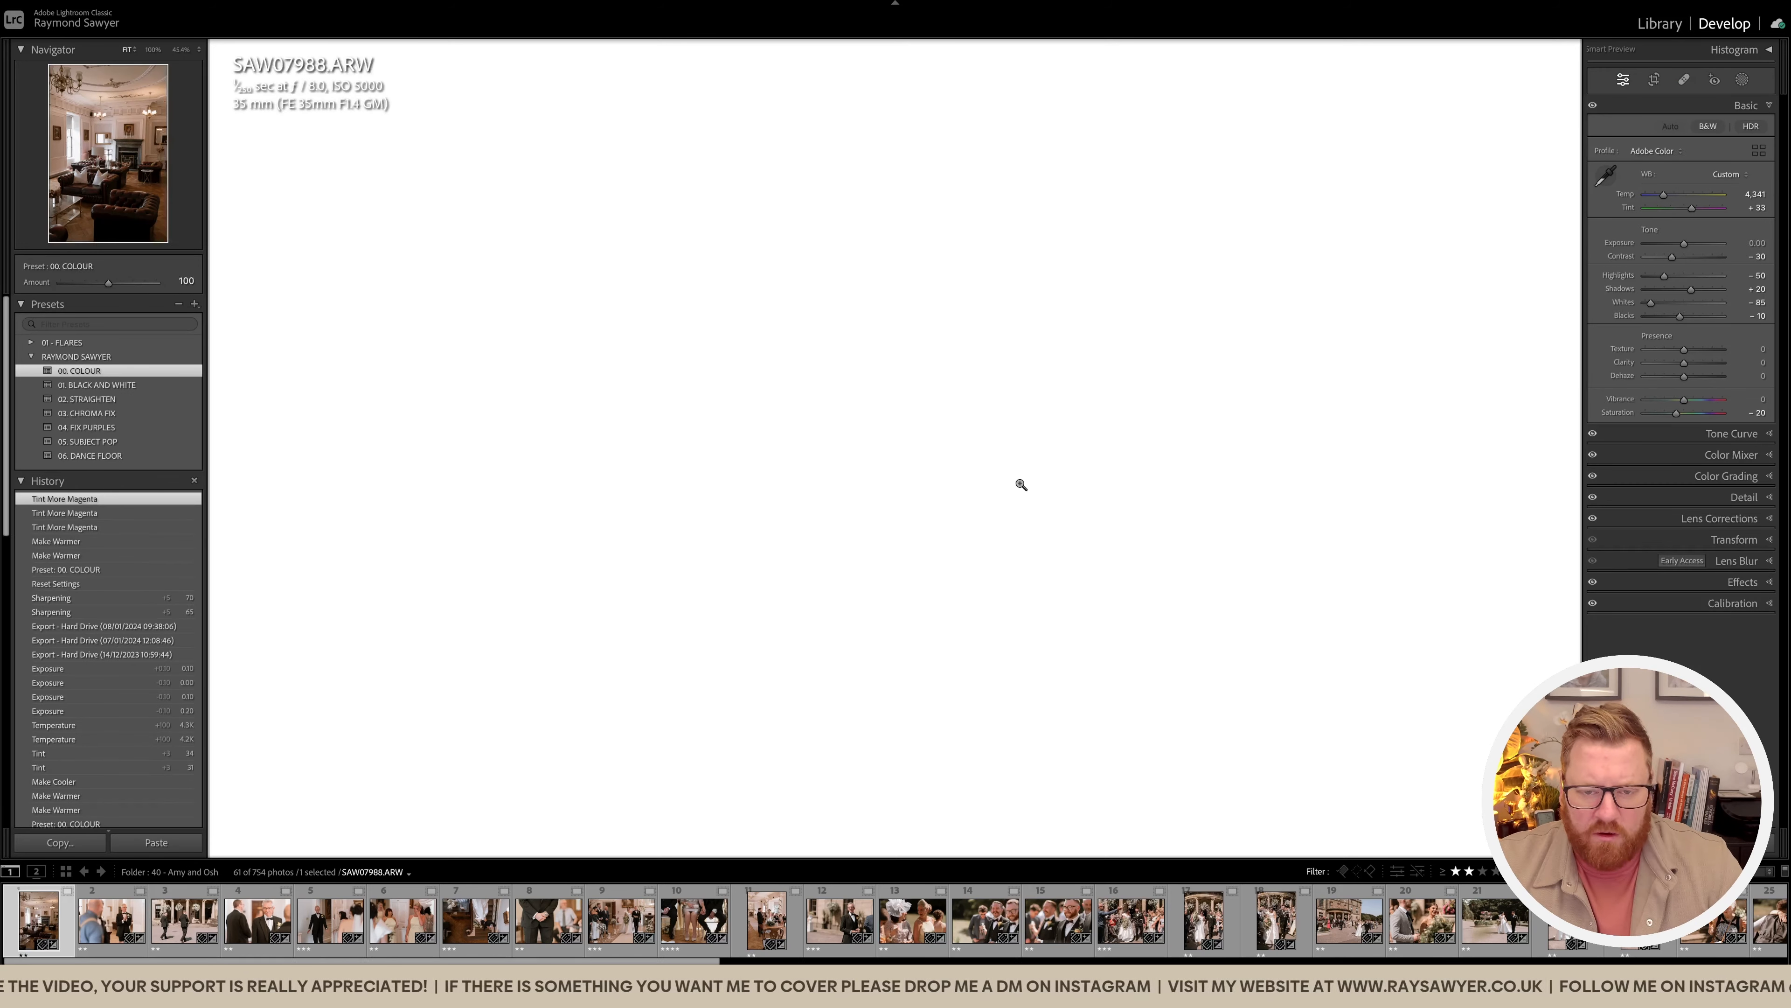
key(r)
drag(1269, 561, 1269, 559)
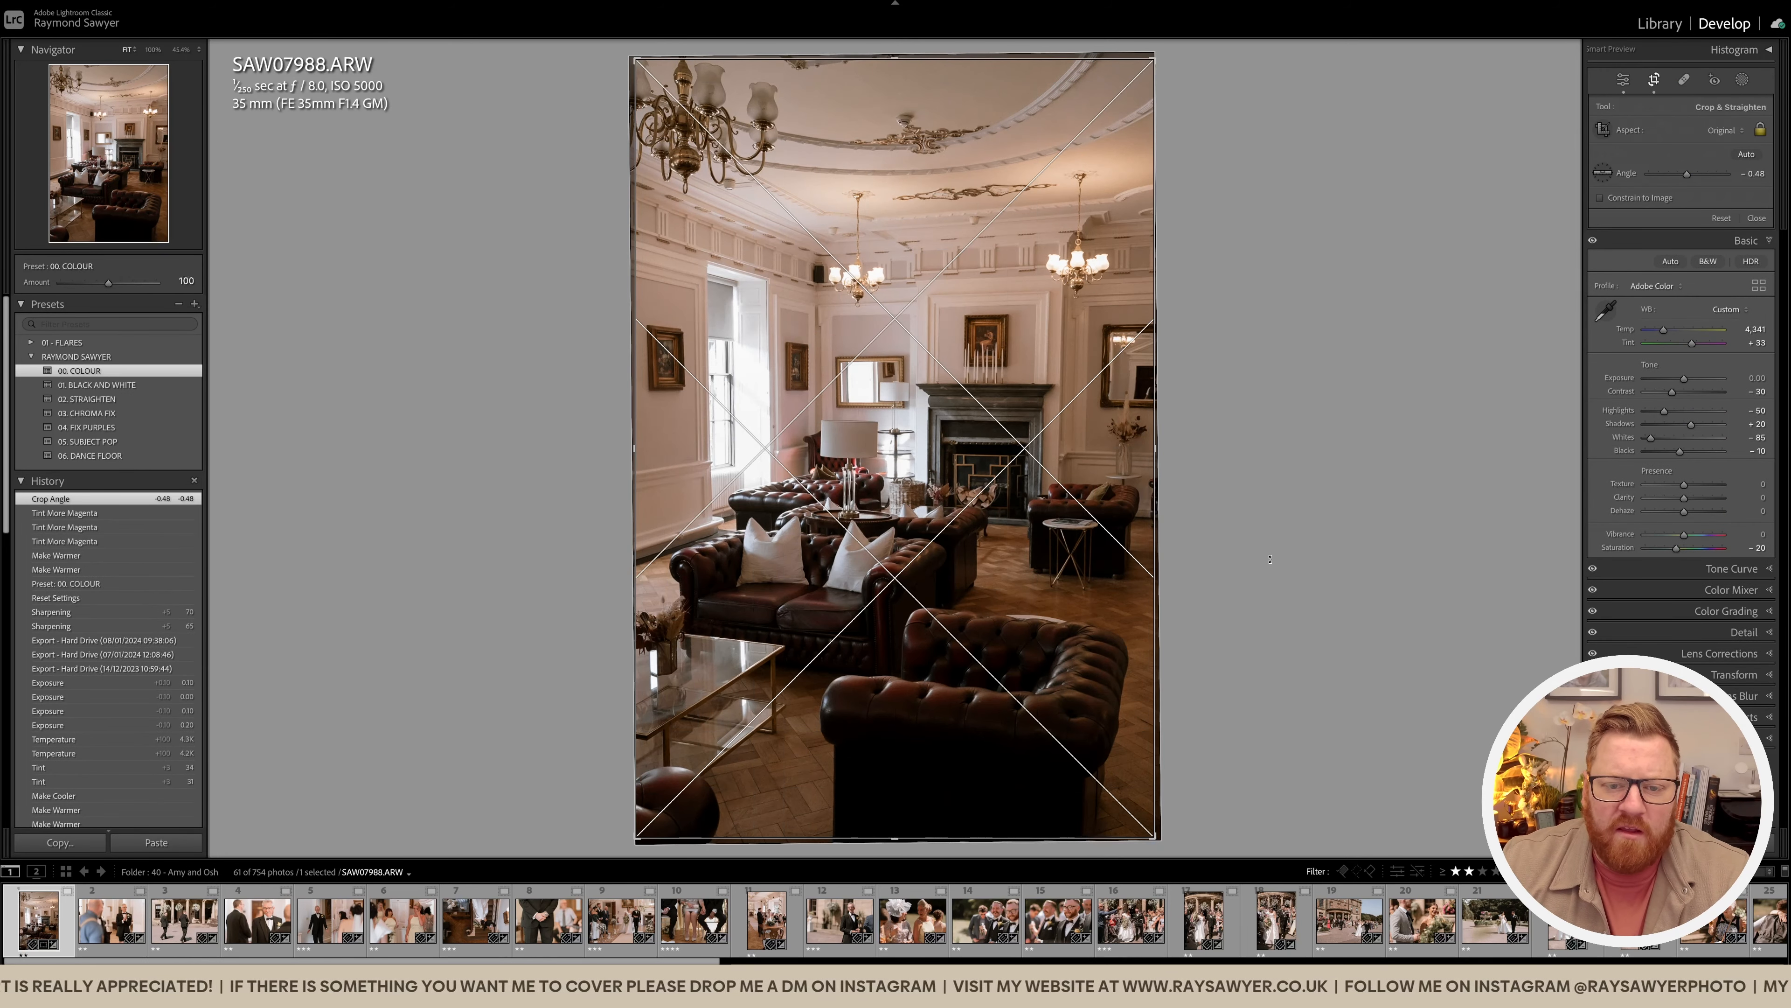
key(Return)
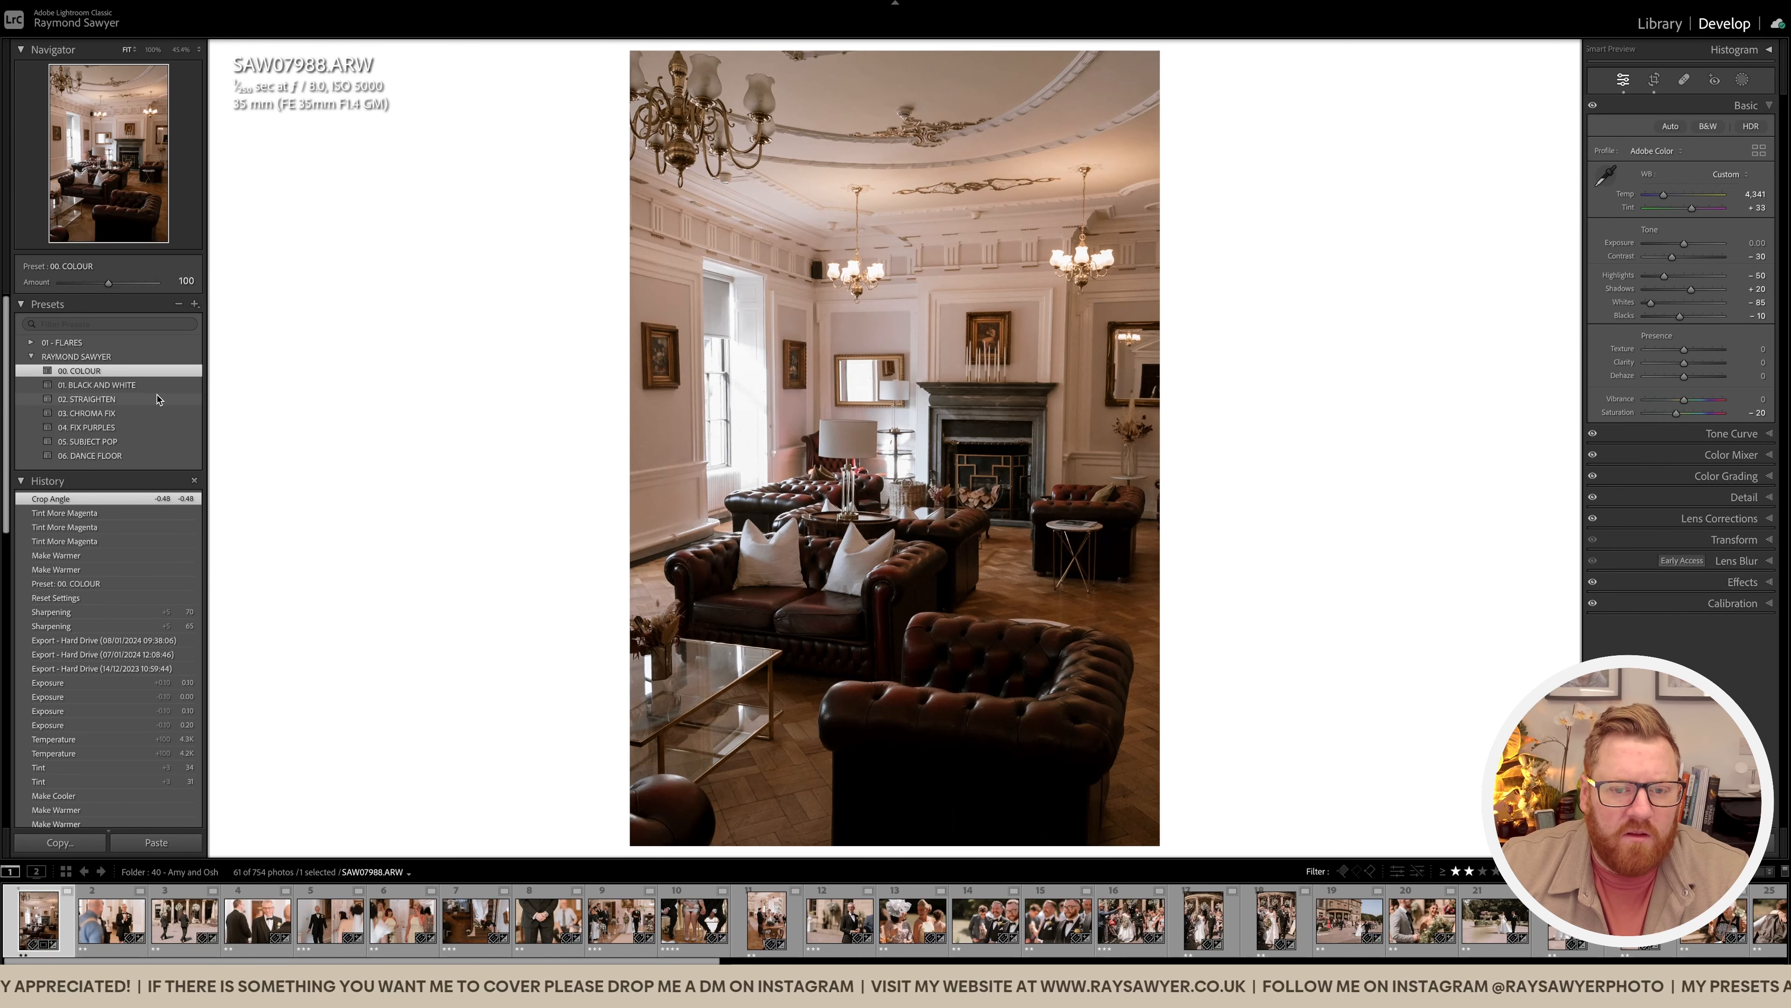
Step: Apply the 02. STRAIGHTEN preset to the lounge photo and rotate its crop to an angle of about 0.02
click(157, 399)
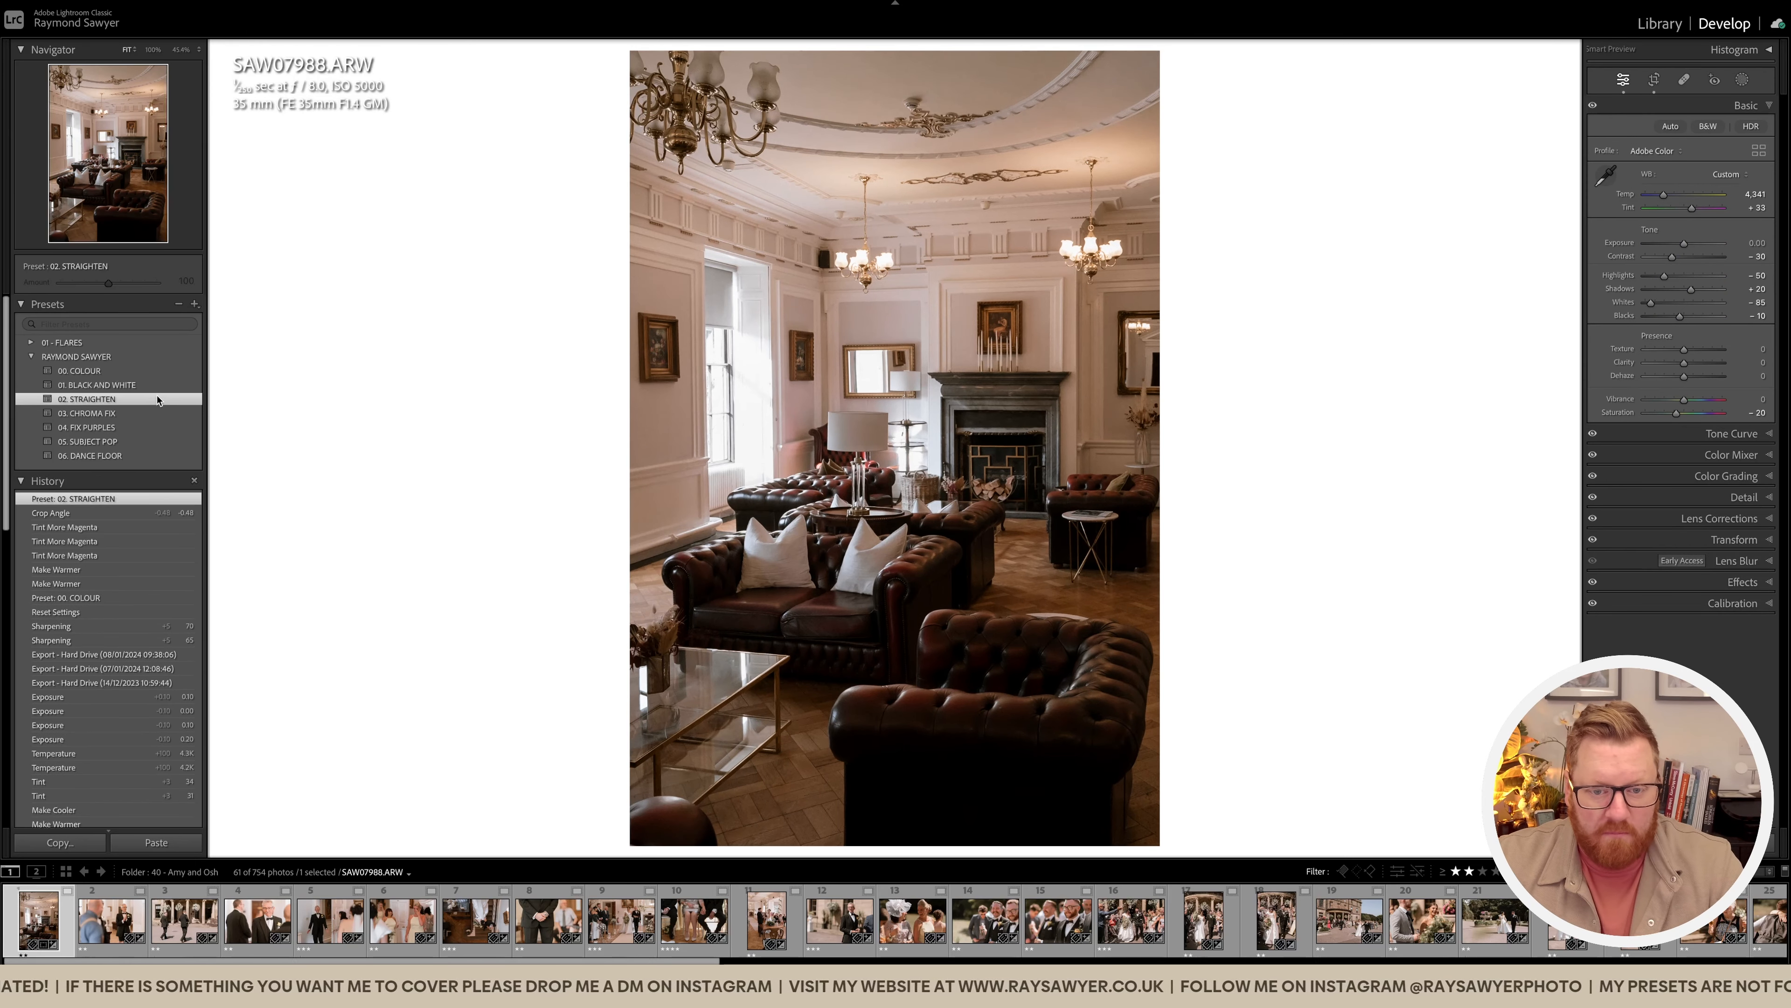
key(r)
drag(1345, 416, 1347, 420)
key(Return)
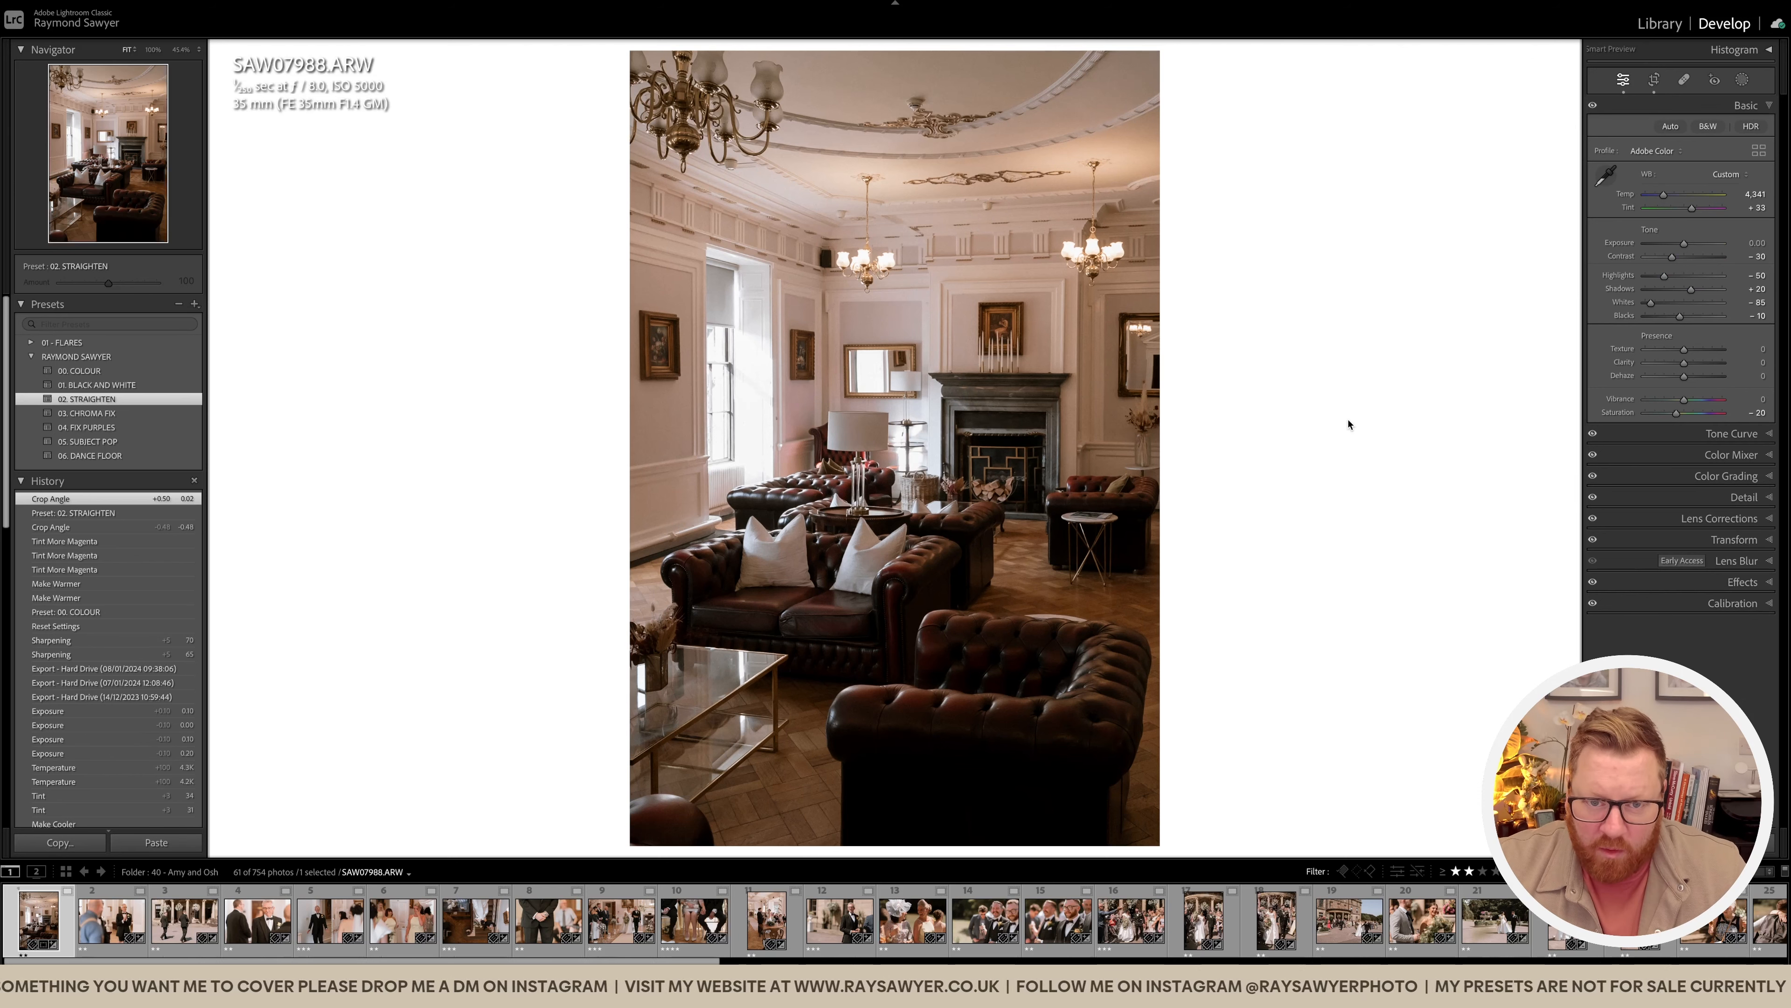
Step: Set the lounge photo's temperature to 4,841, tint to +39 and exposure to -0.20
key(equal)
key(equal)
key(equal)
key(equal)
key(equal)
key(period)
key(equal)
key(=)
key(-)
key(-)
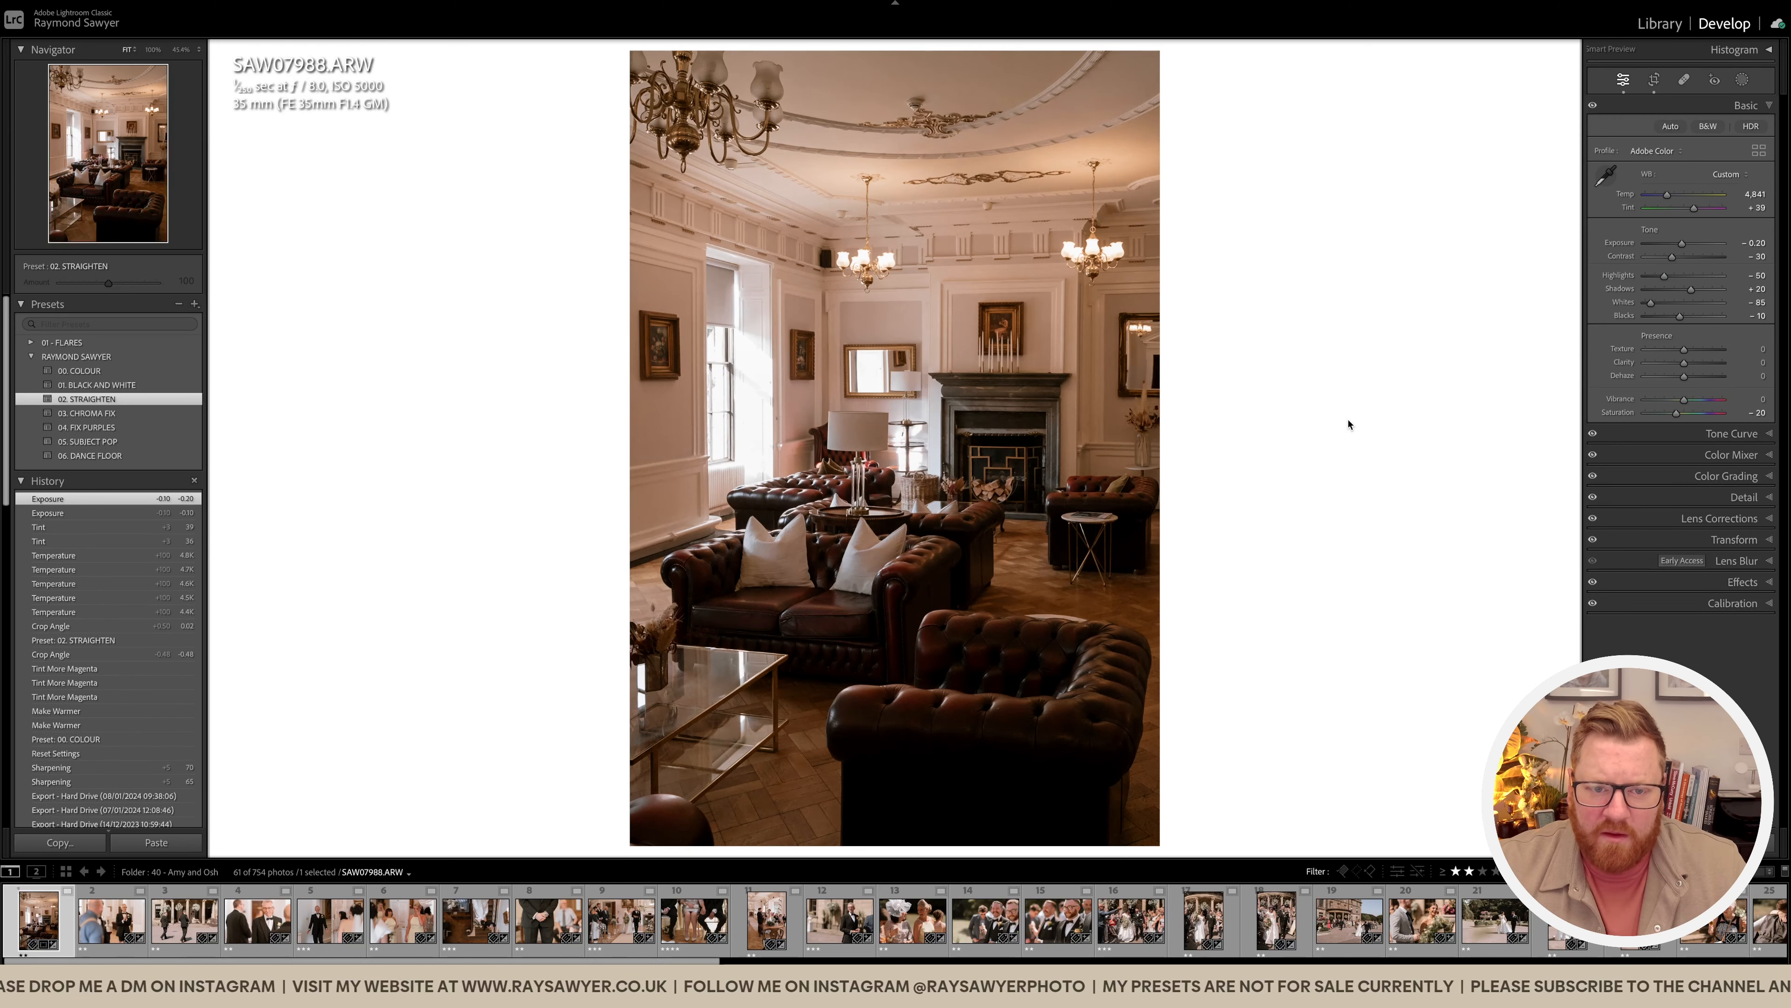
Step: Brush a mask with the 00 - Subject Pop preset over the sofas in the middle of the room and raise its exposure to 0.50
key(super+minus)
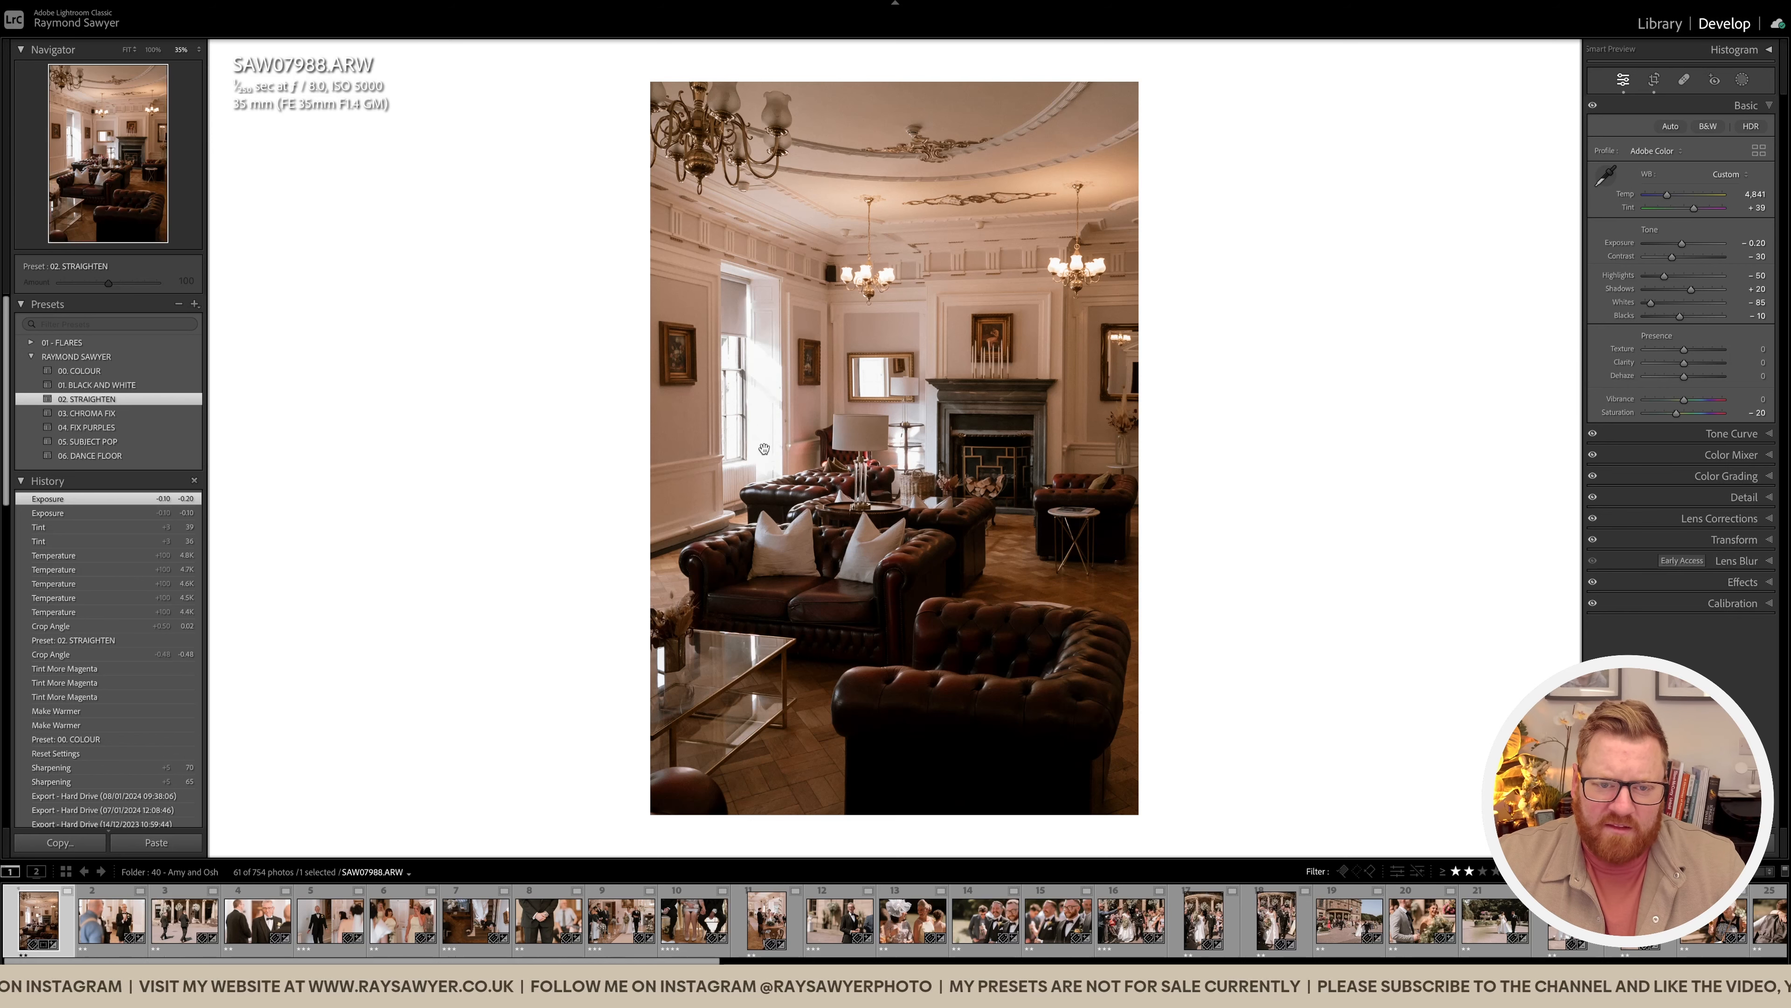
click(1034, 505)
key(k)
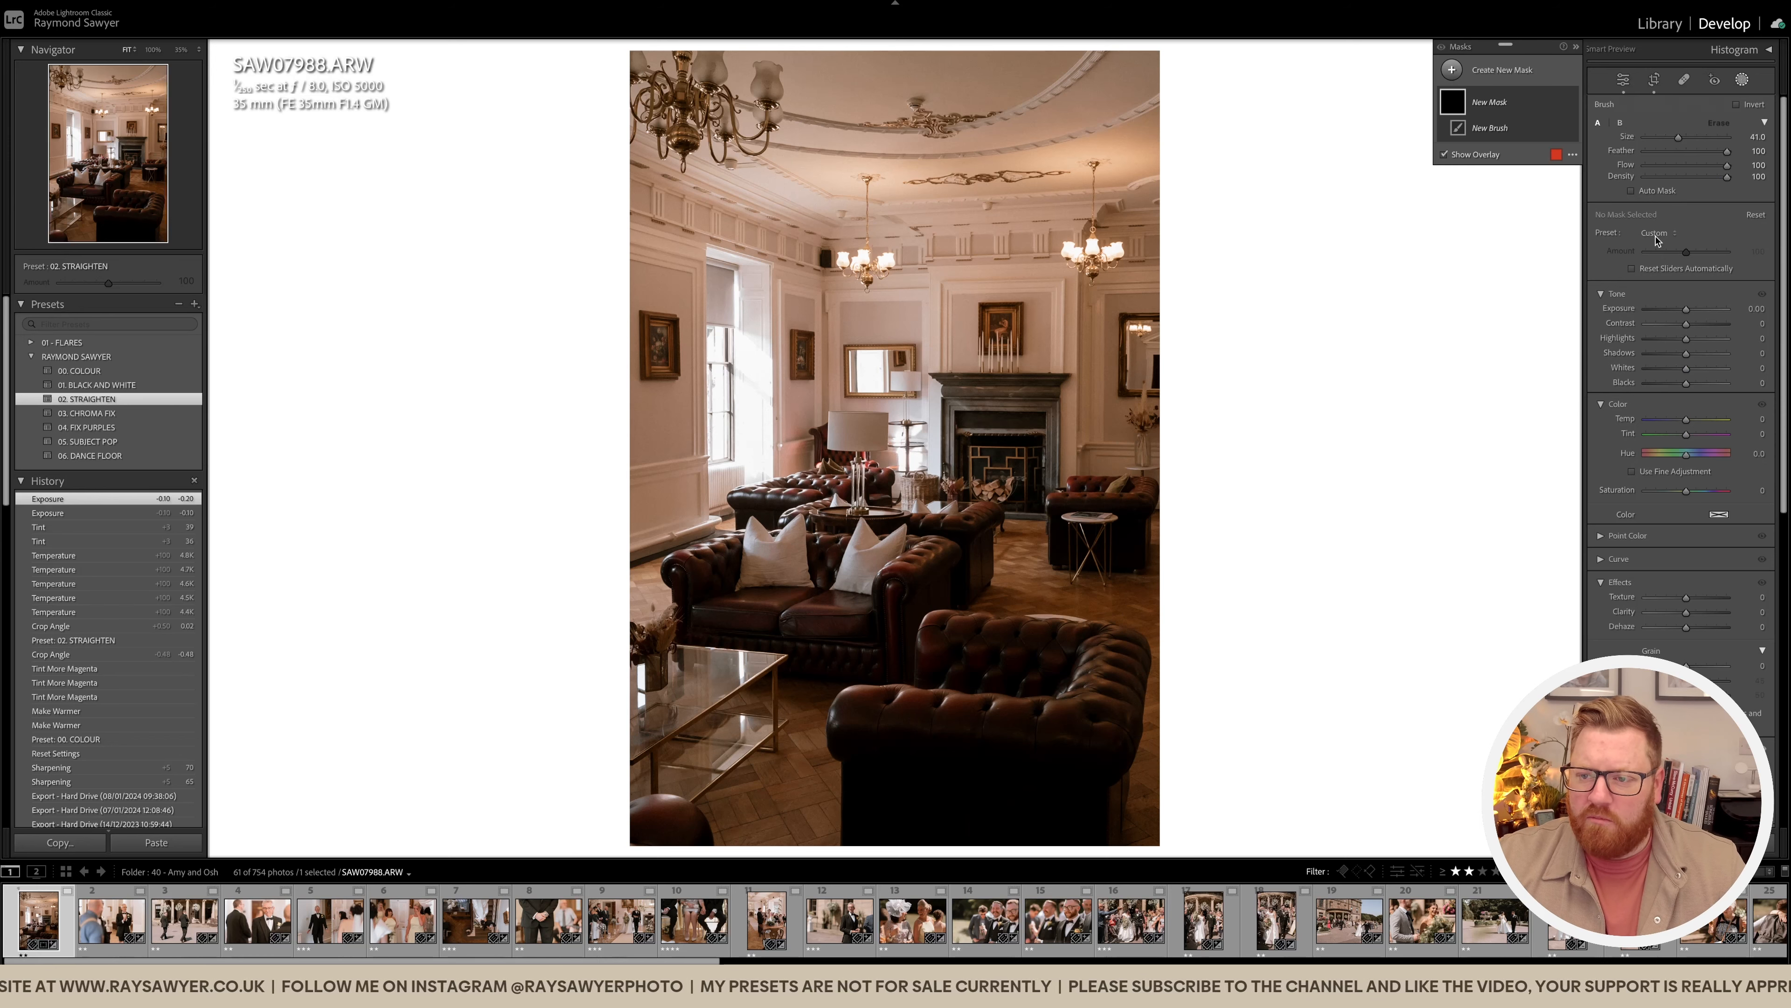
click(1656, 237)
click(1699, 544)
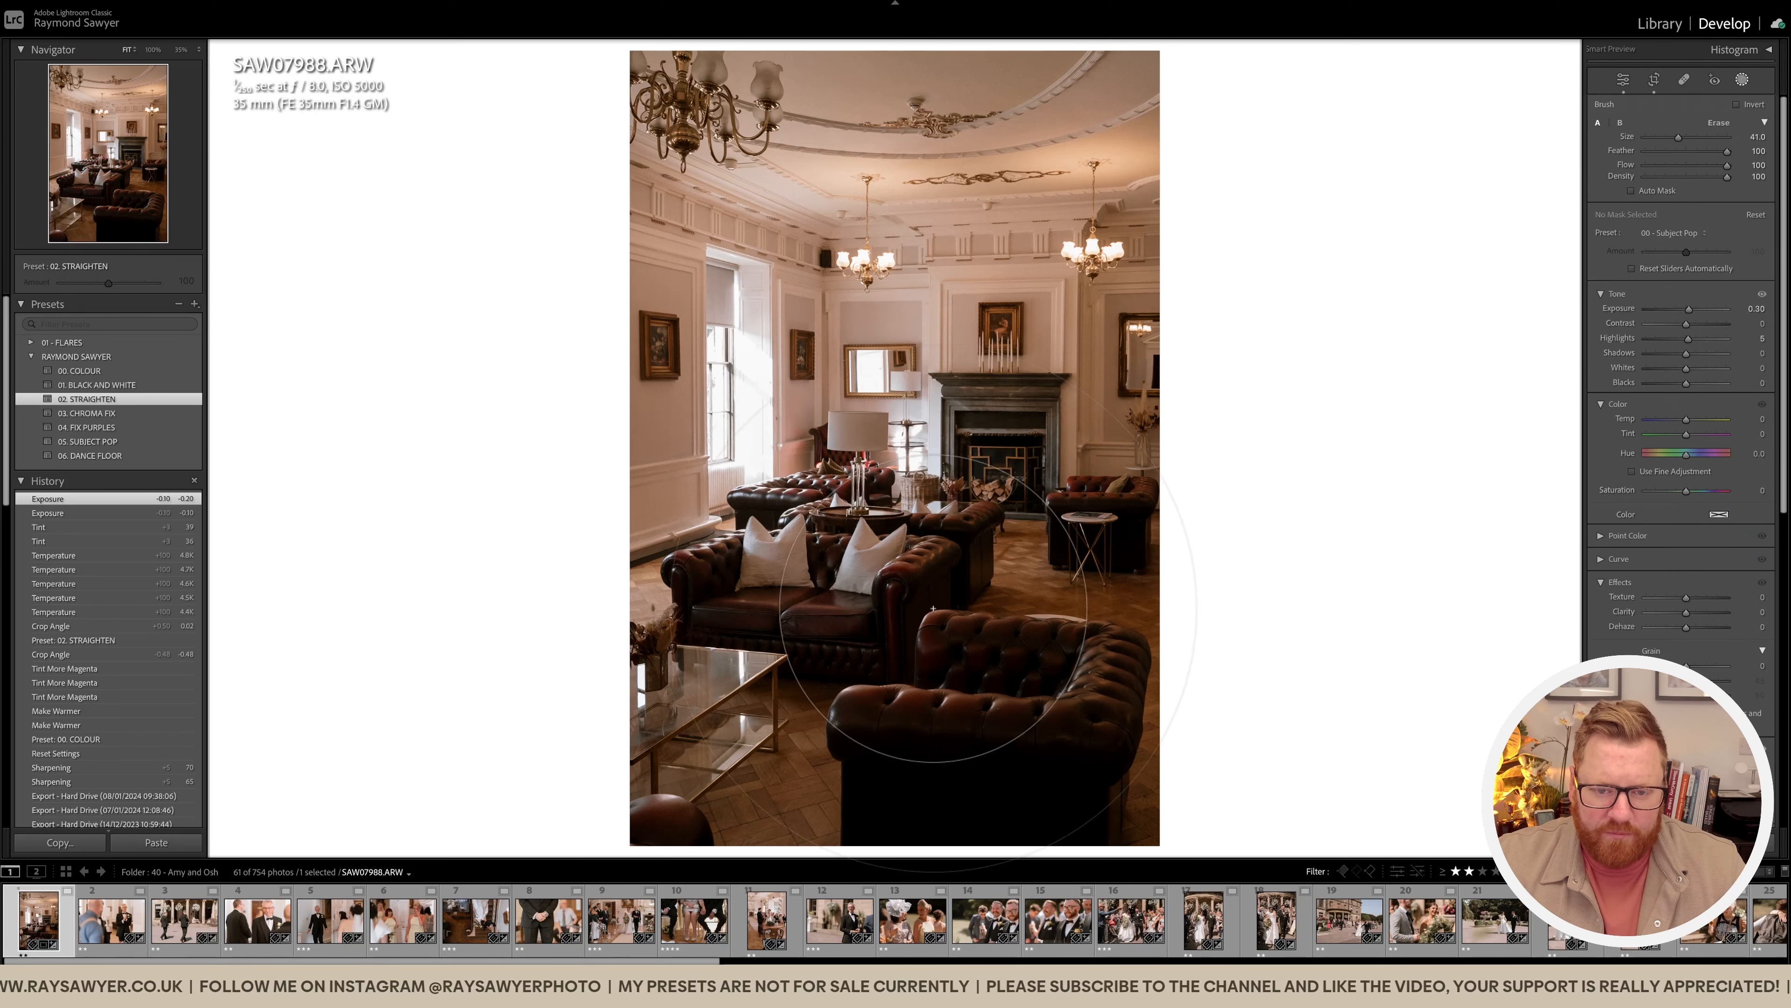
mouse_move(905, 572)
mouse_down()
mouse_move(838, 572)
mouse_move(1002, 573)
mouse_up()
key(Up)
key(Up)
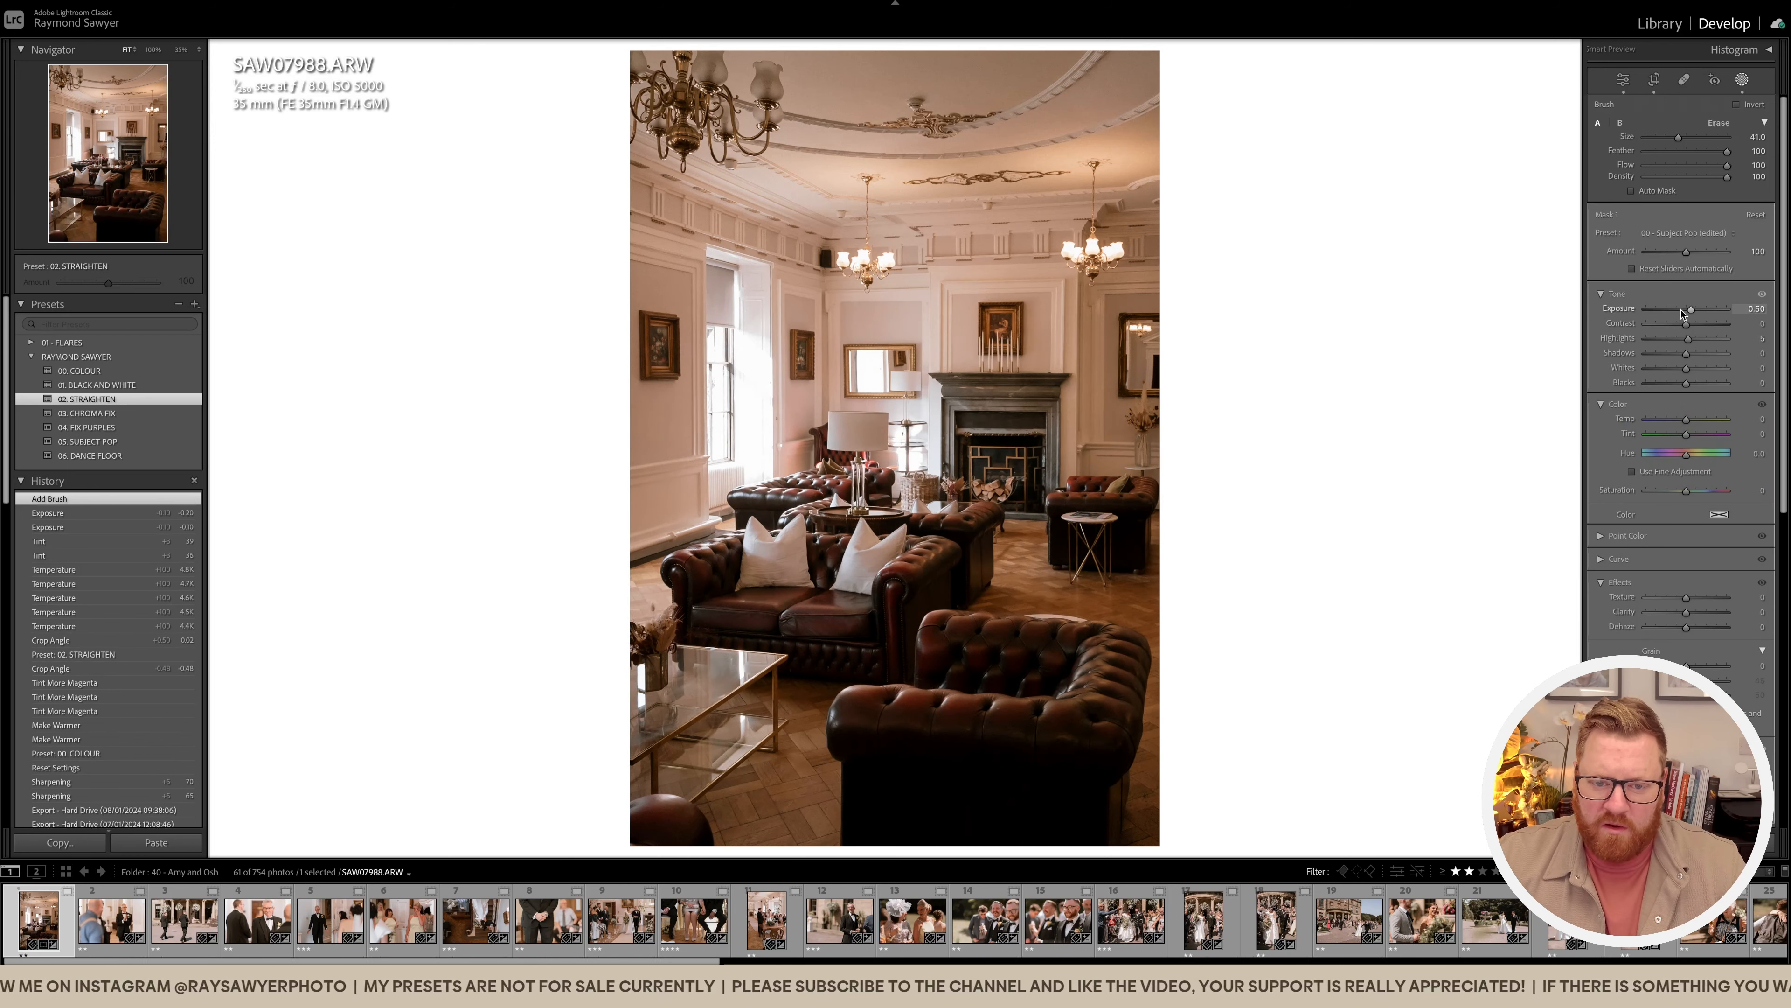
Step: Finish masking, set the lounge photo's overall exposure to -0.40 and compare it with the unedited version
key(shift+w)
key(minus)
key(minus)
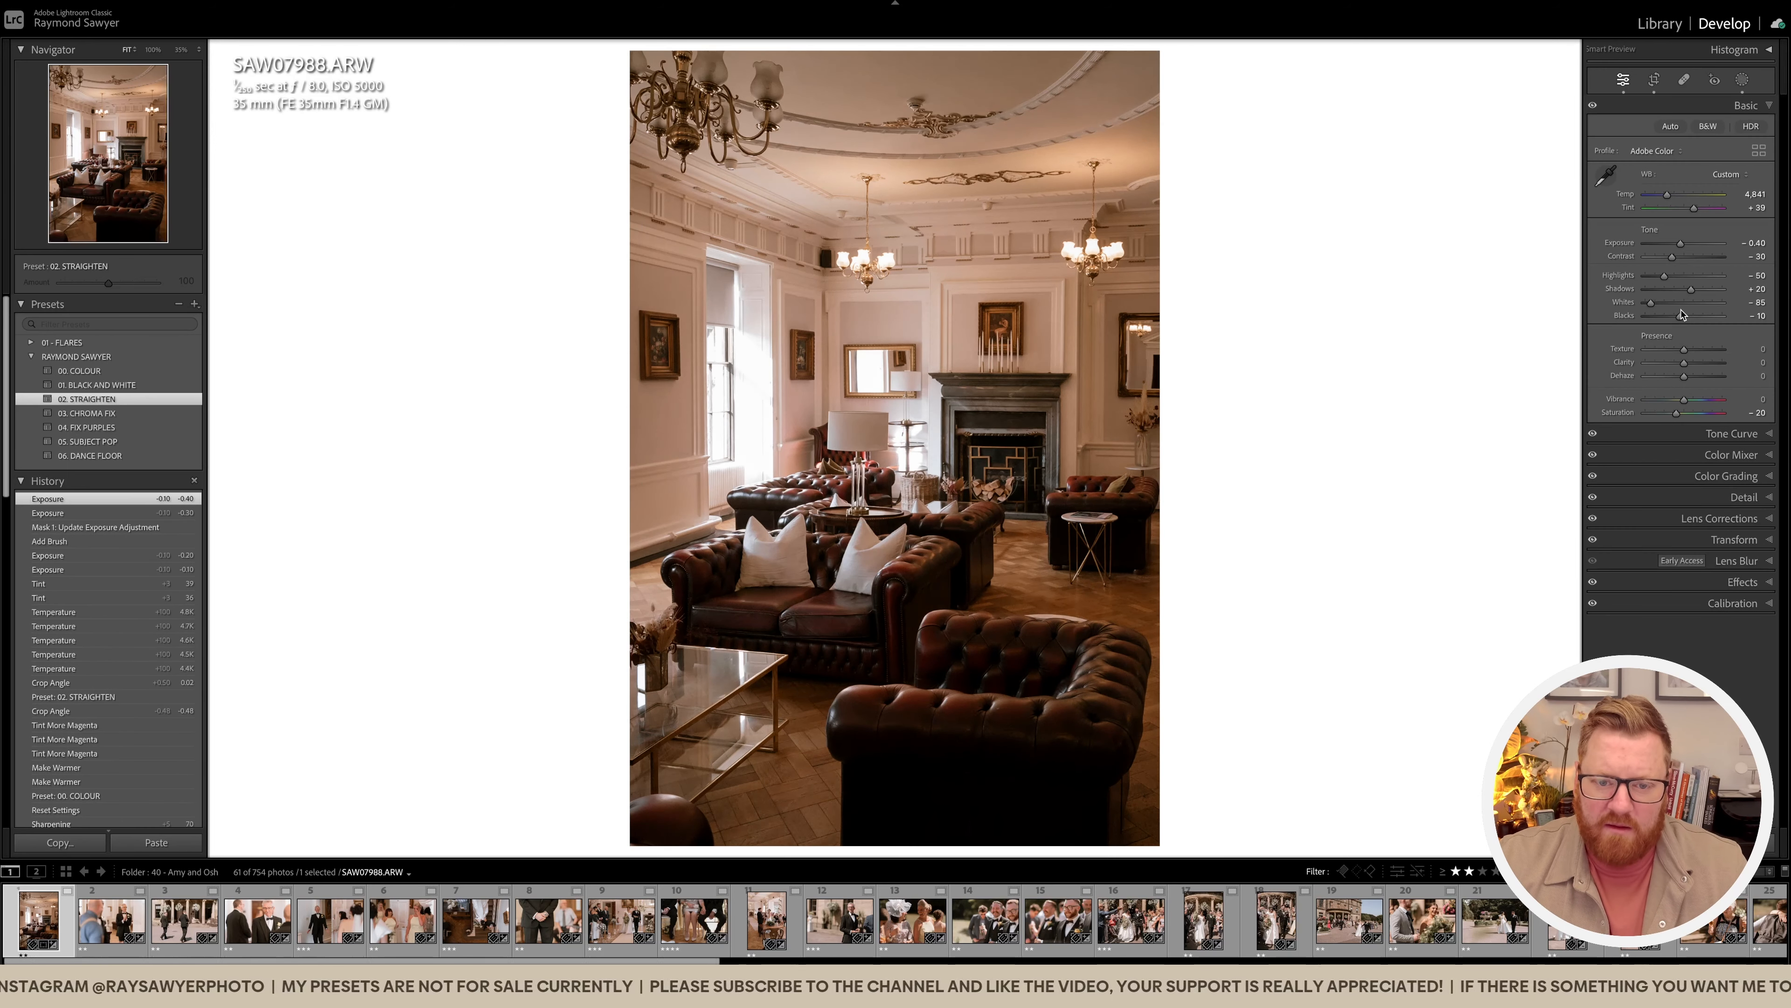
key(backslash)
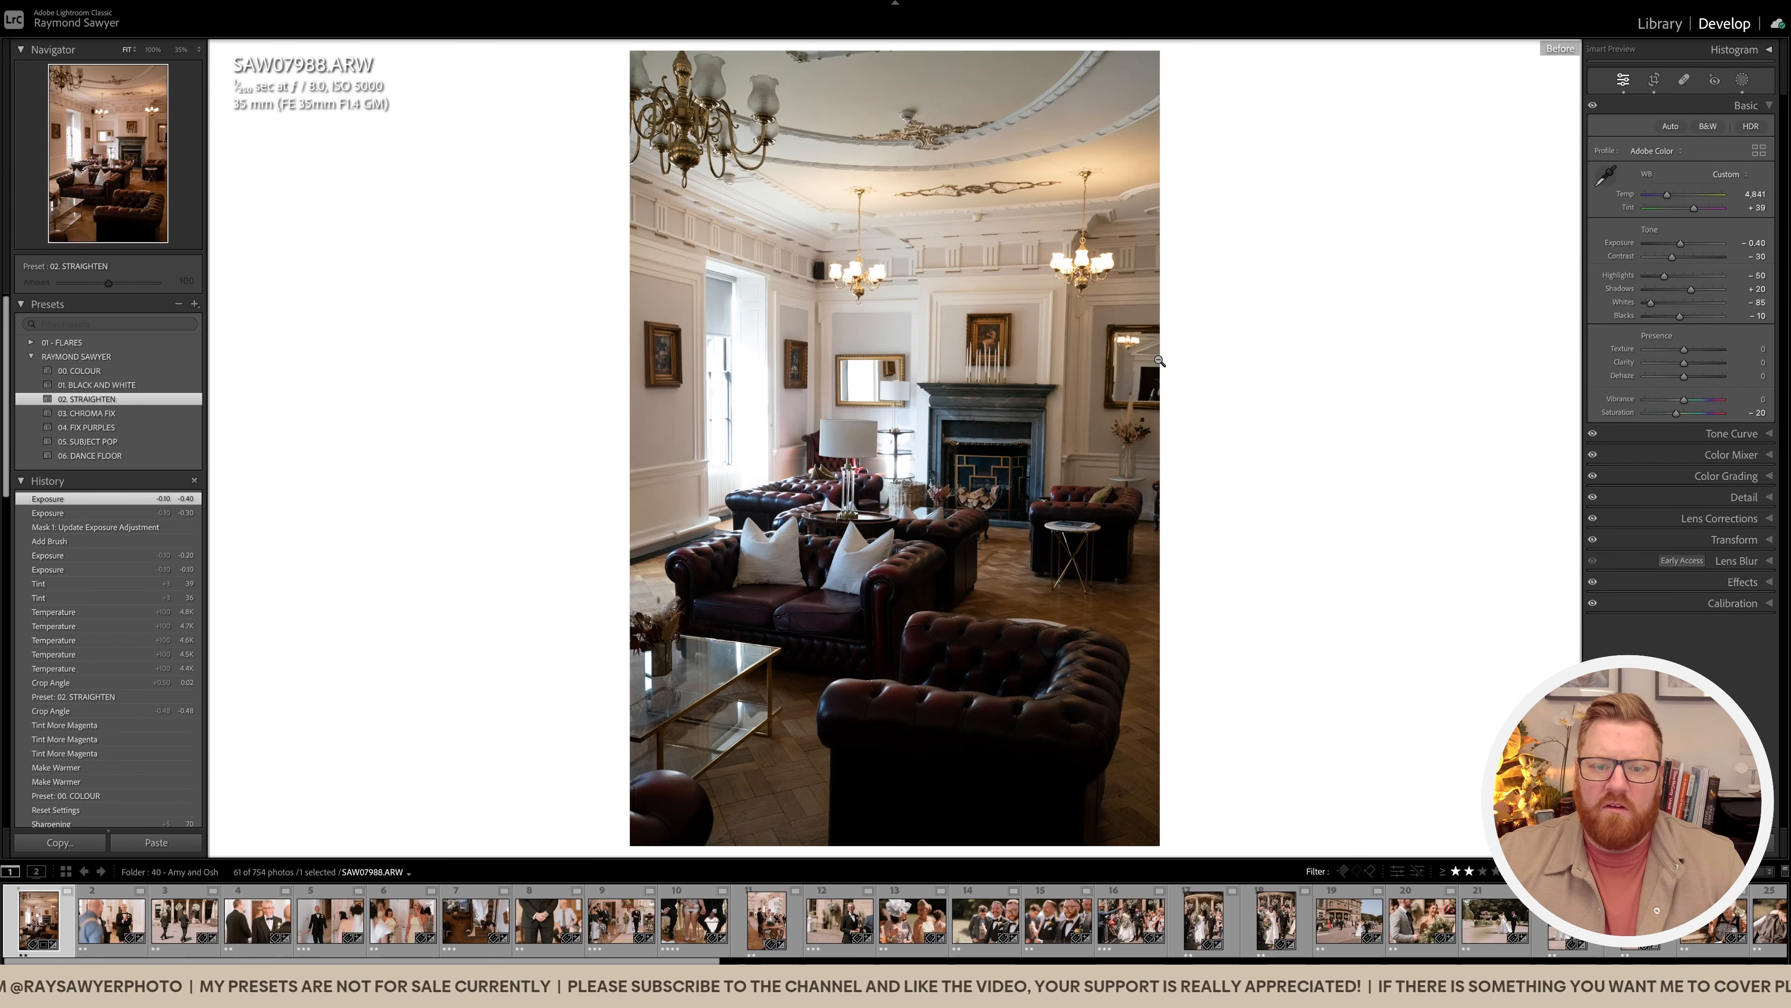
key(backslash)
click(1159, 360)
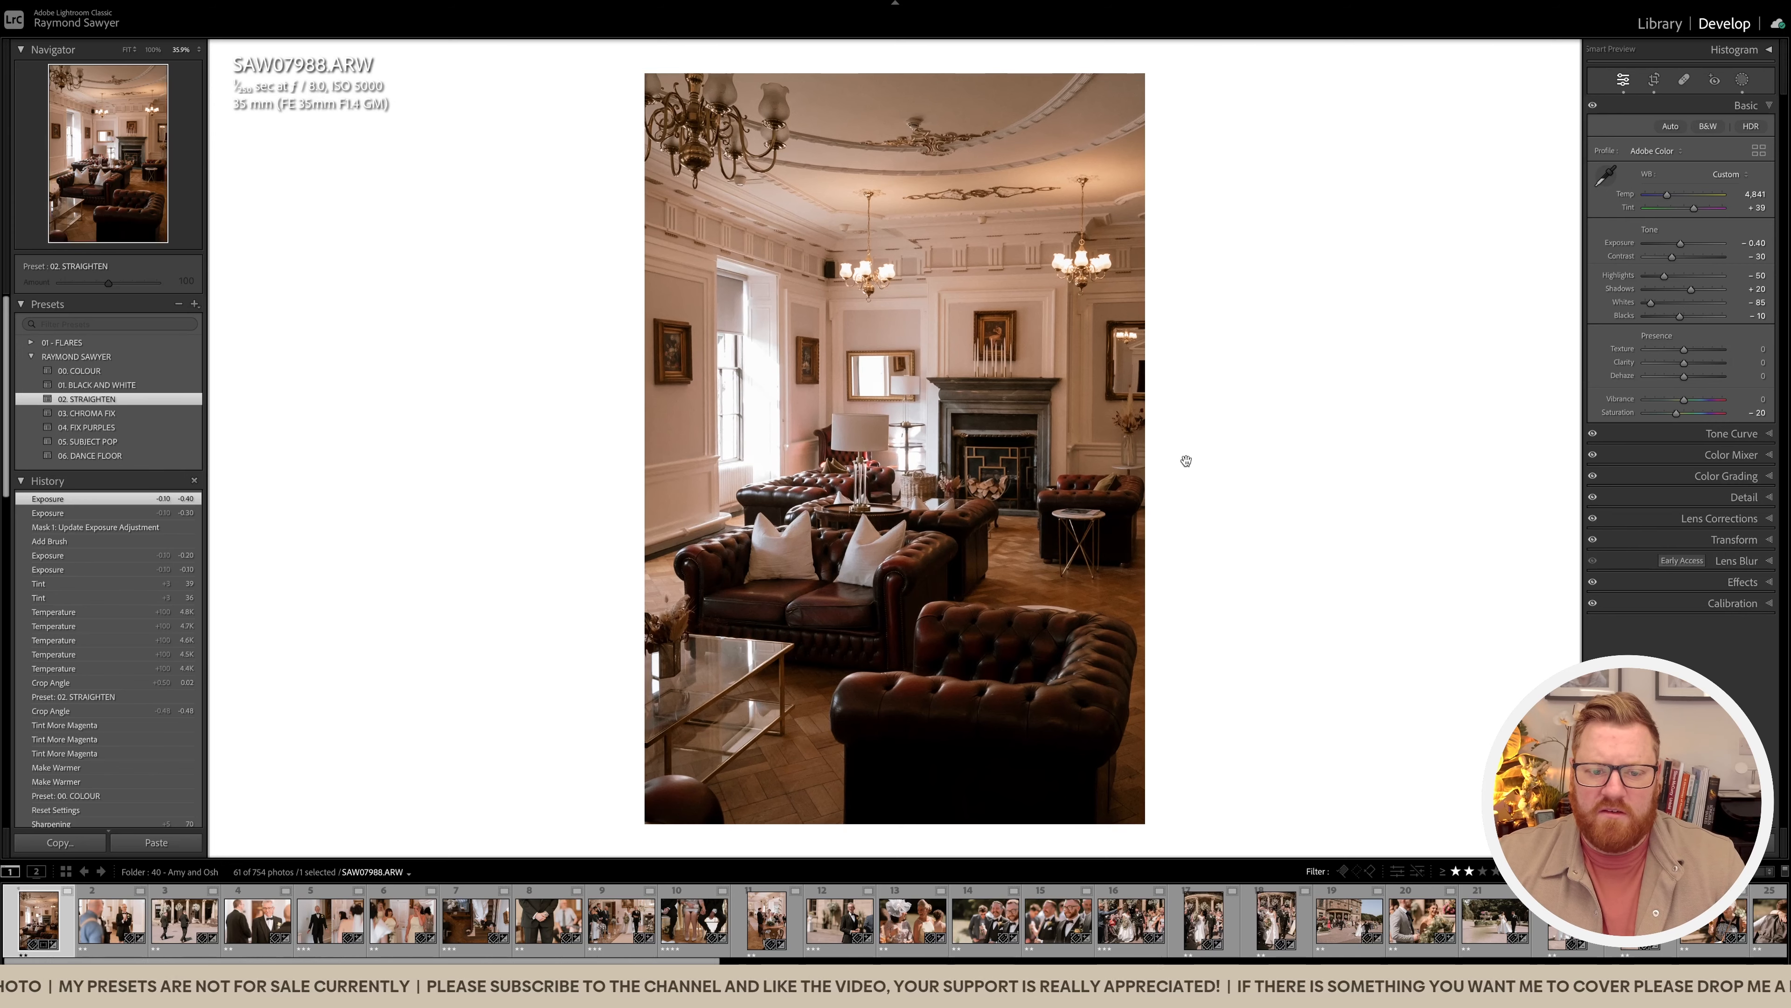
Step: Crop the second photo tighter around the man in the black tuxedo, leave less floor below him, and straighten the crop slightly
key(Right)
key(r)
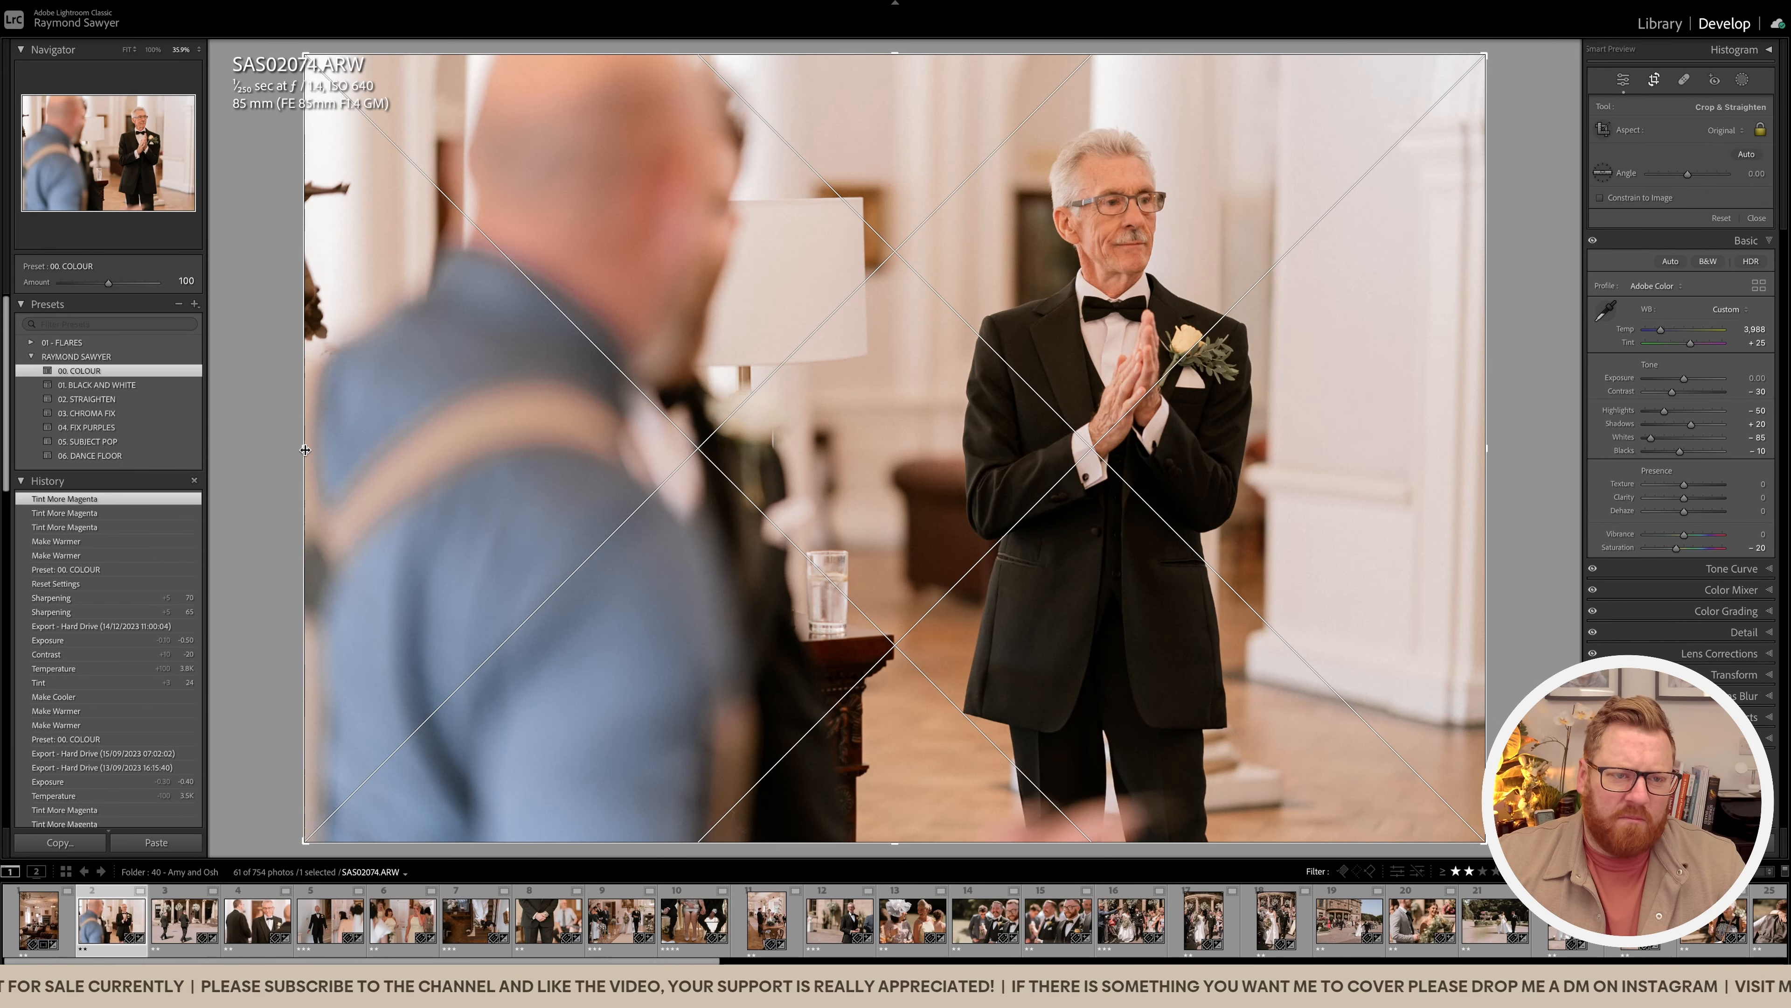
drag(304, 450, 367, 449)
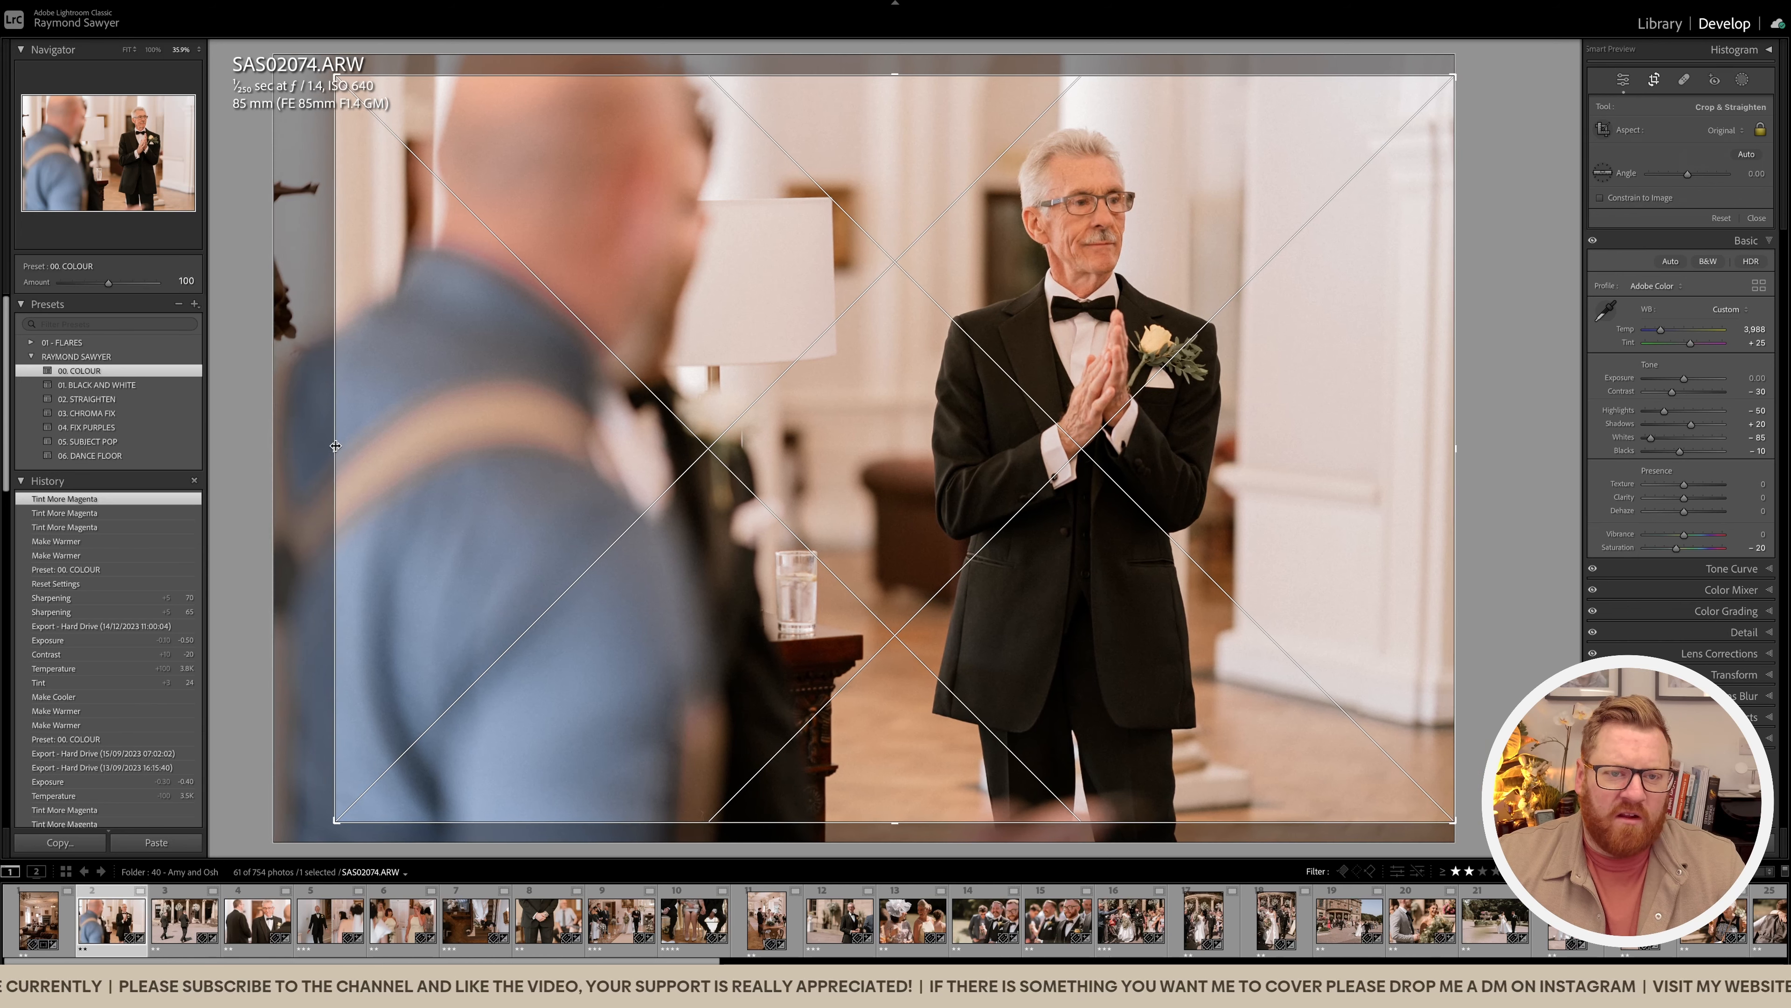
drag(1453, 449, 1406, 448)
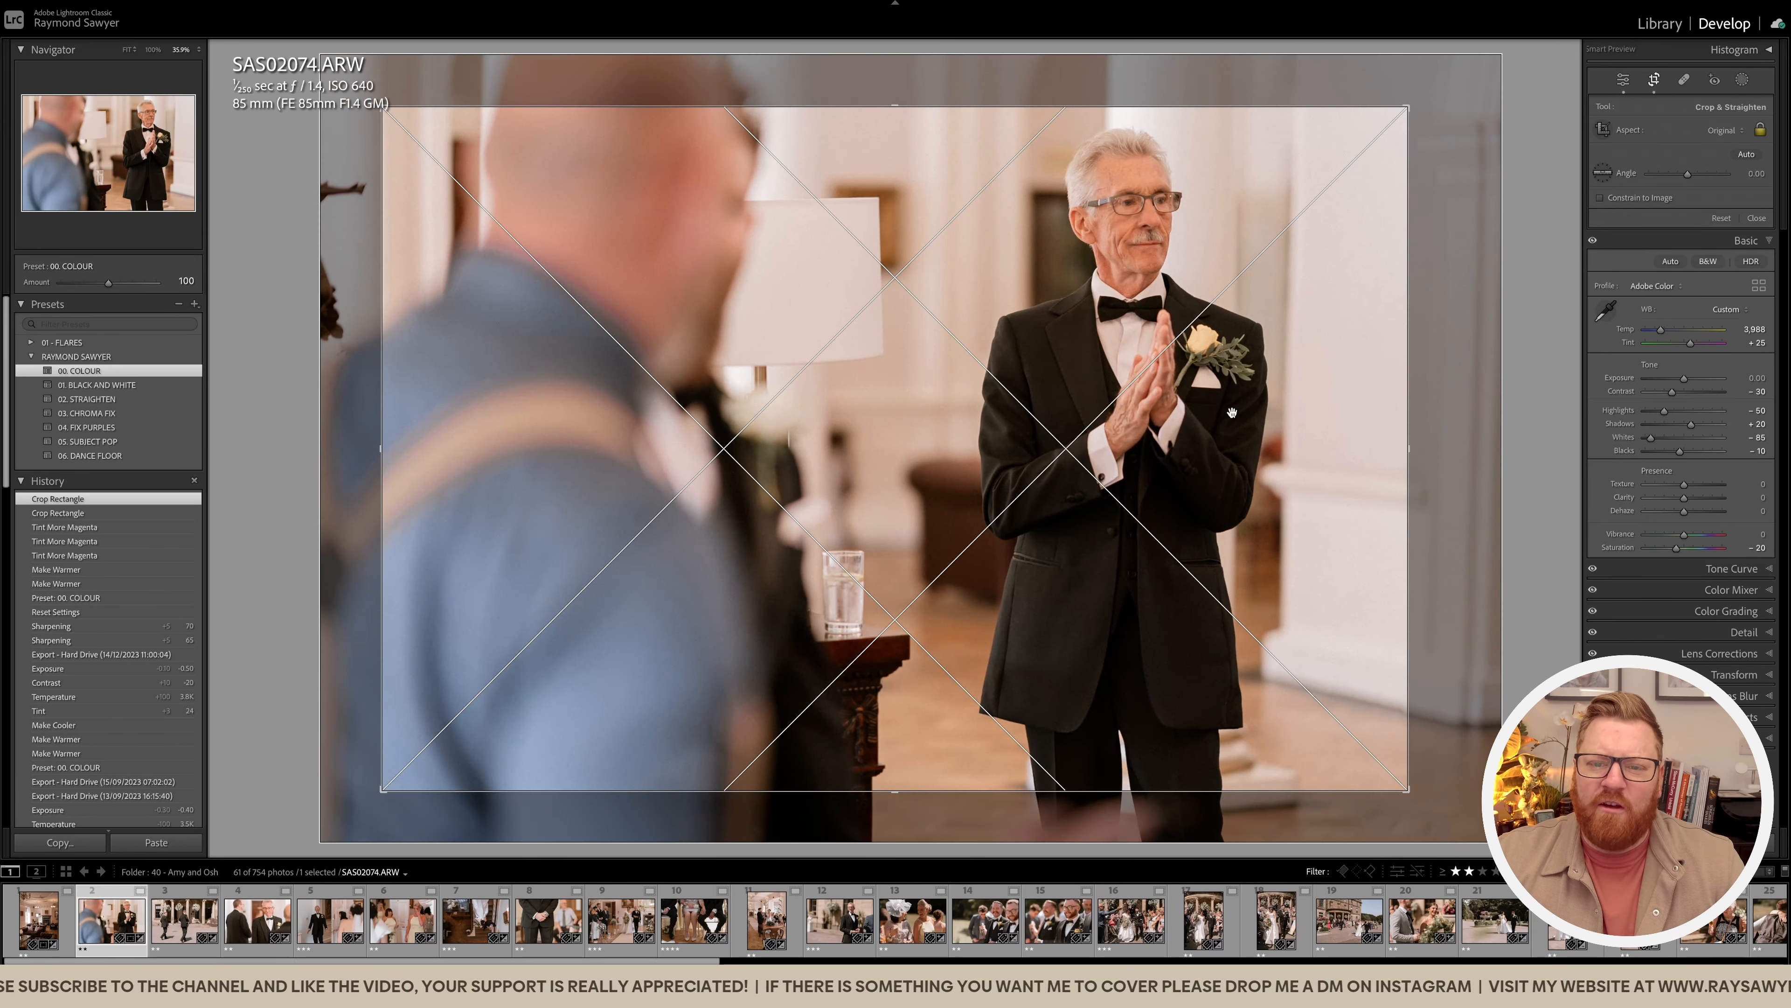
drag(1231, 416, 1231, 441)
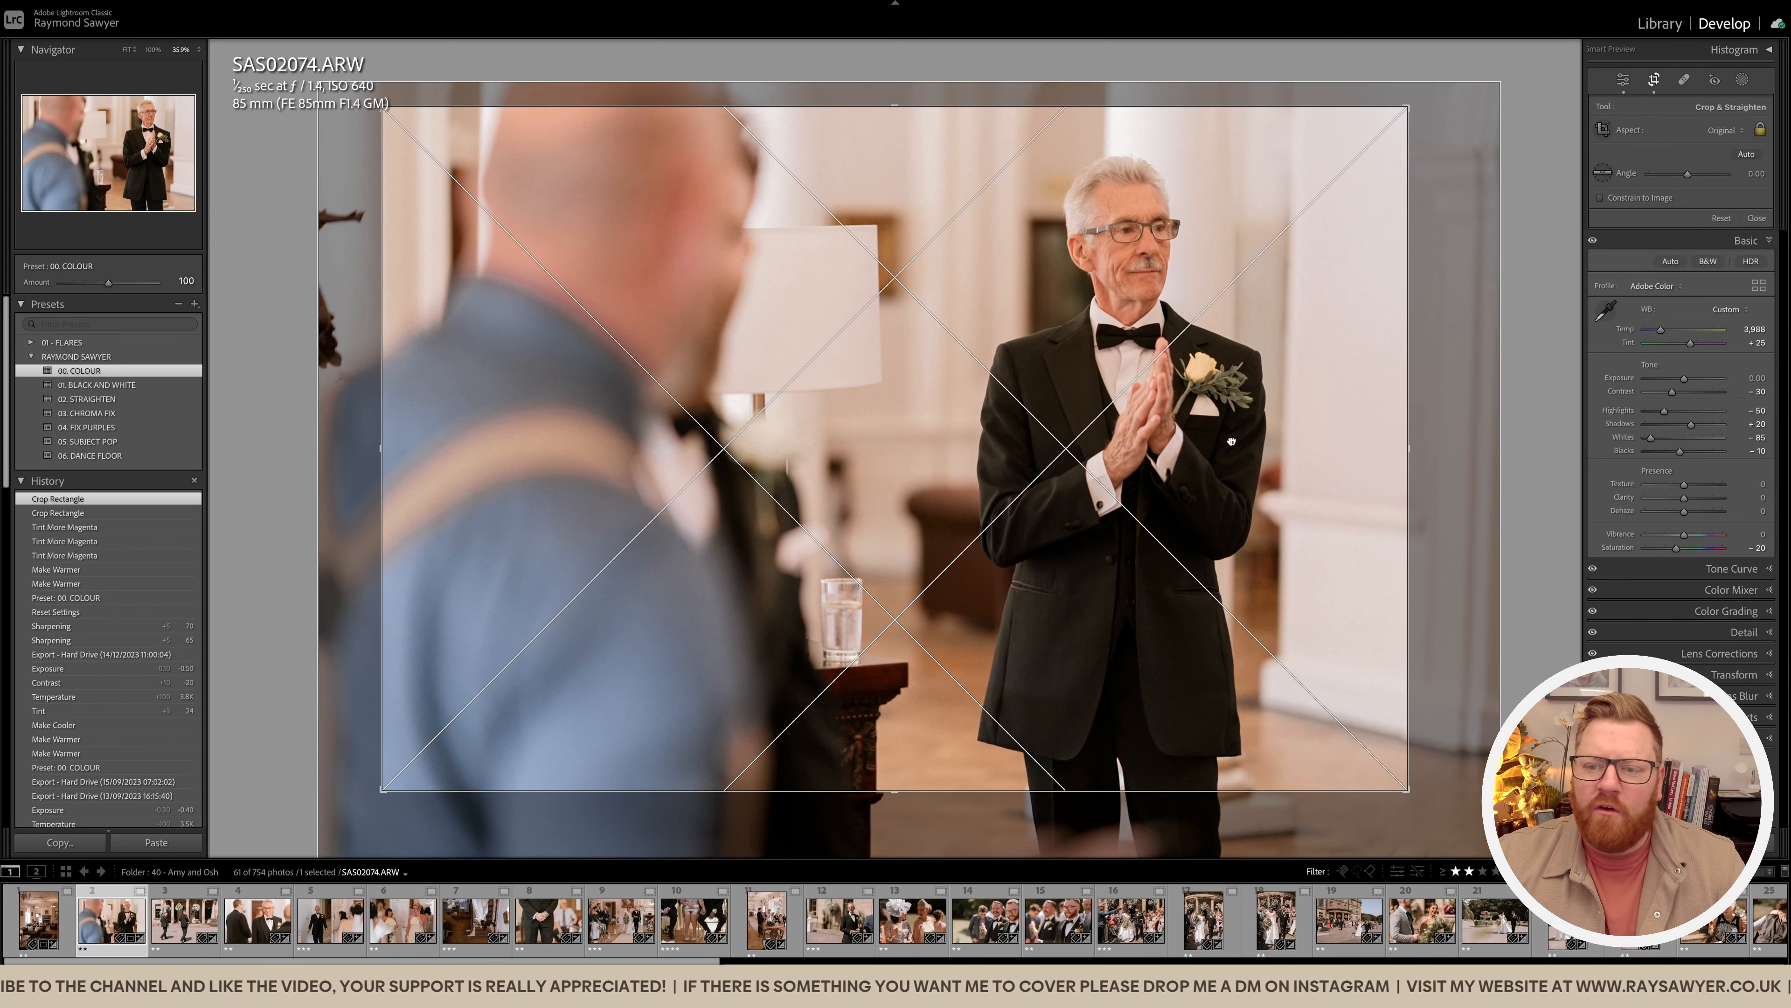
drag(1470, 492, 1473, 516)
drag(1248, 515, 1250, 509)
key(Return)
Step: Set the second photo's exposure to -0.30
key(minus)
key(minus)
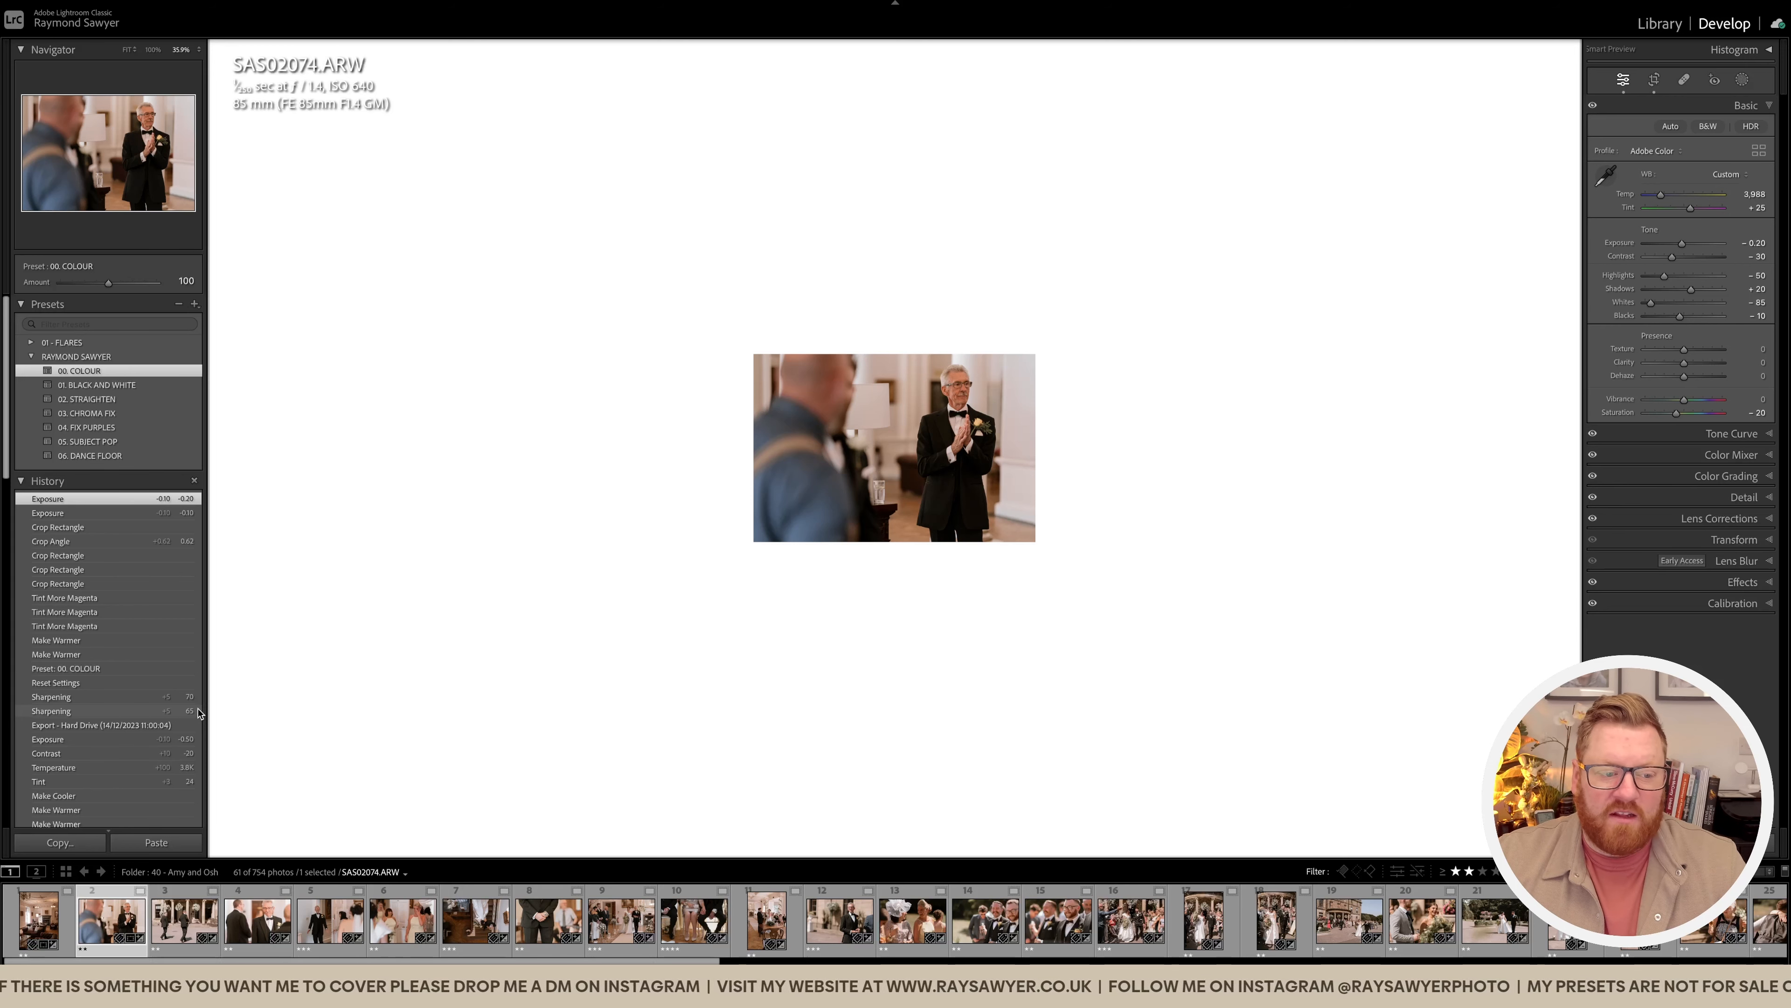
key(minus)
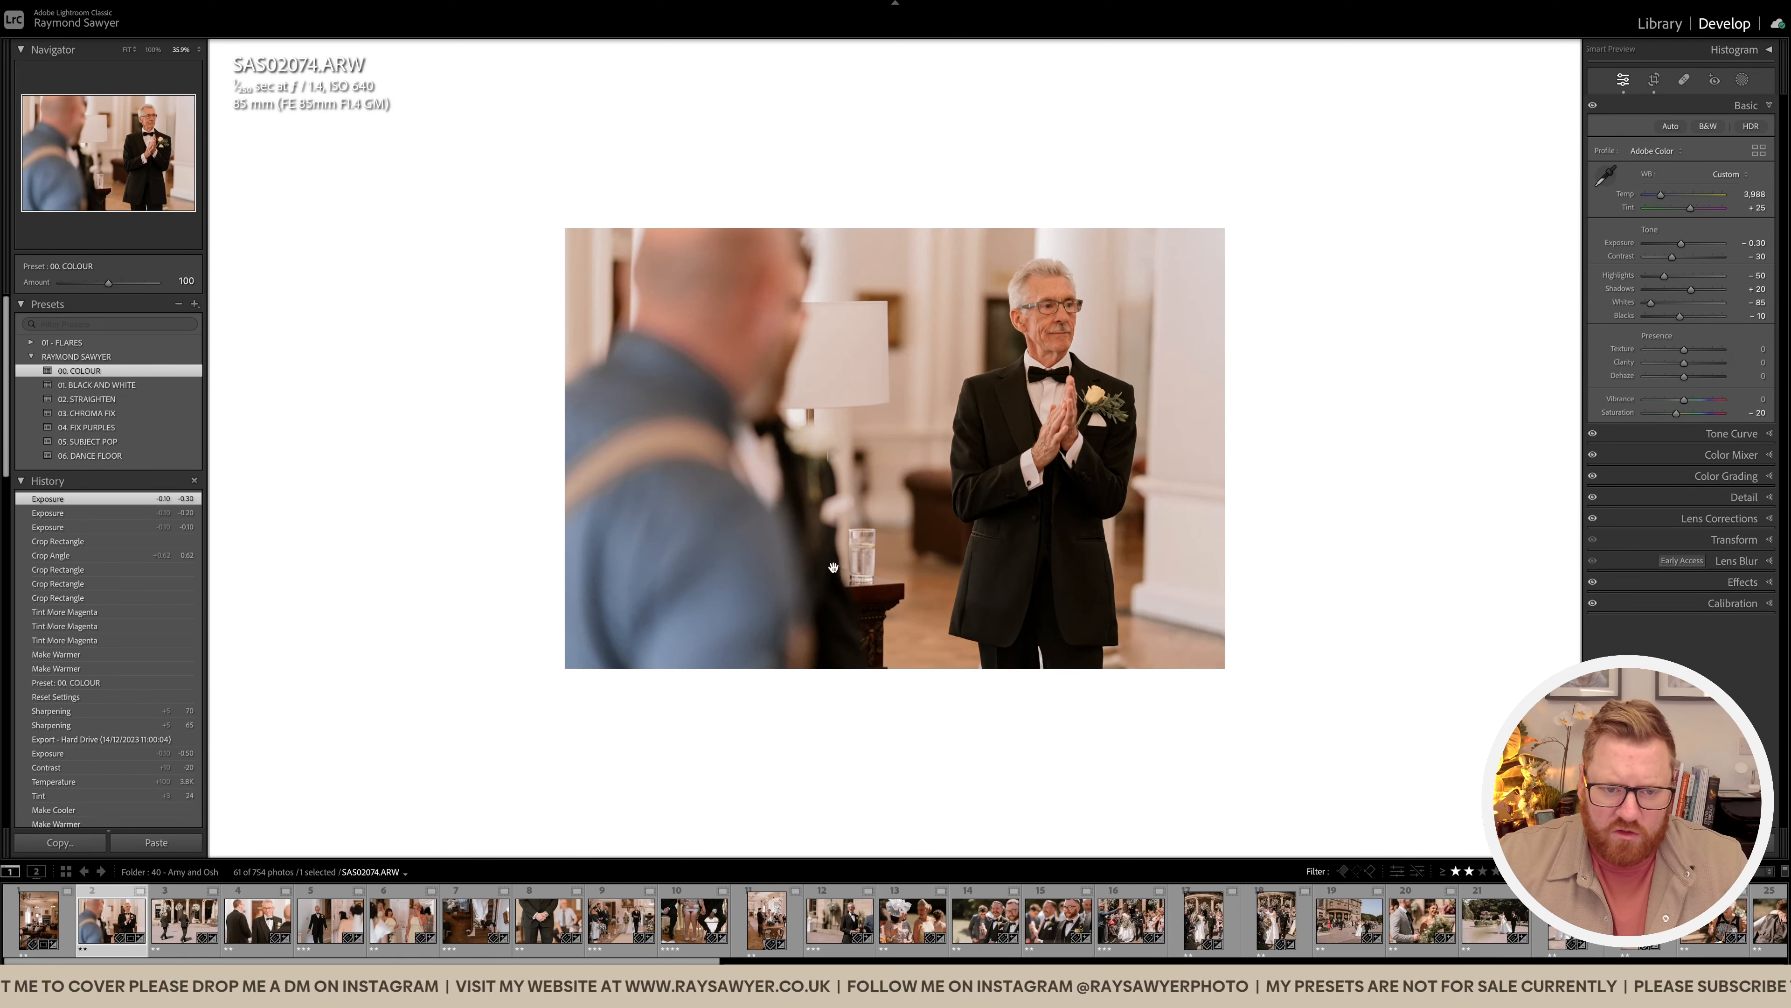
key(m)
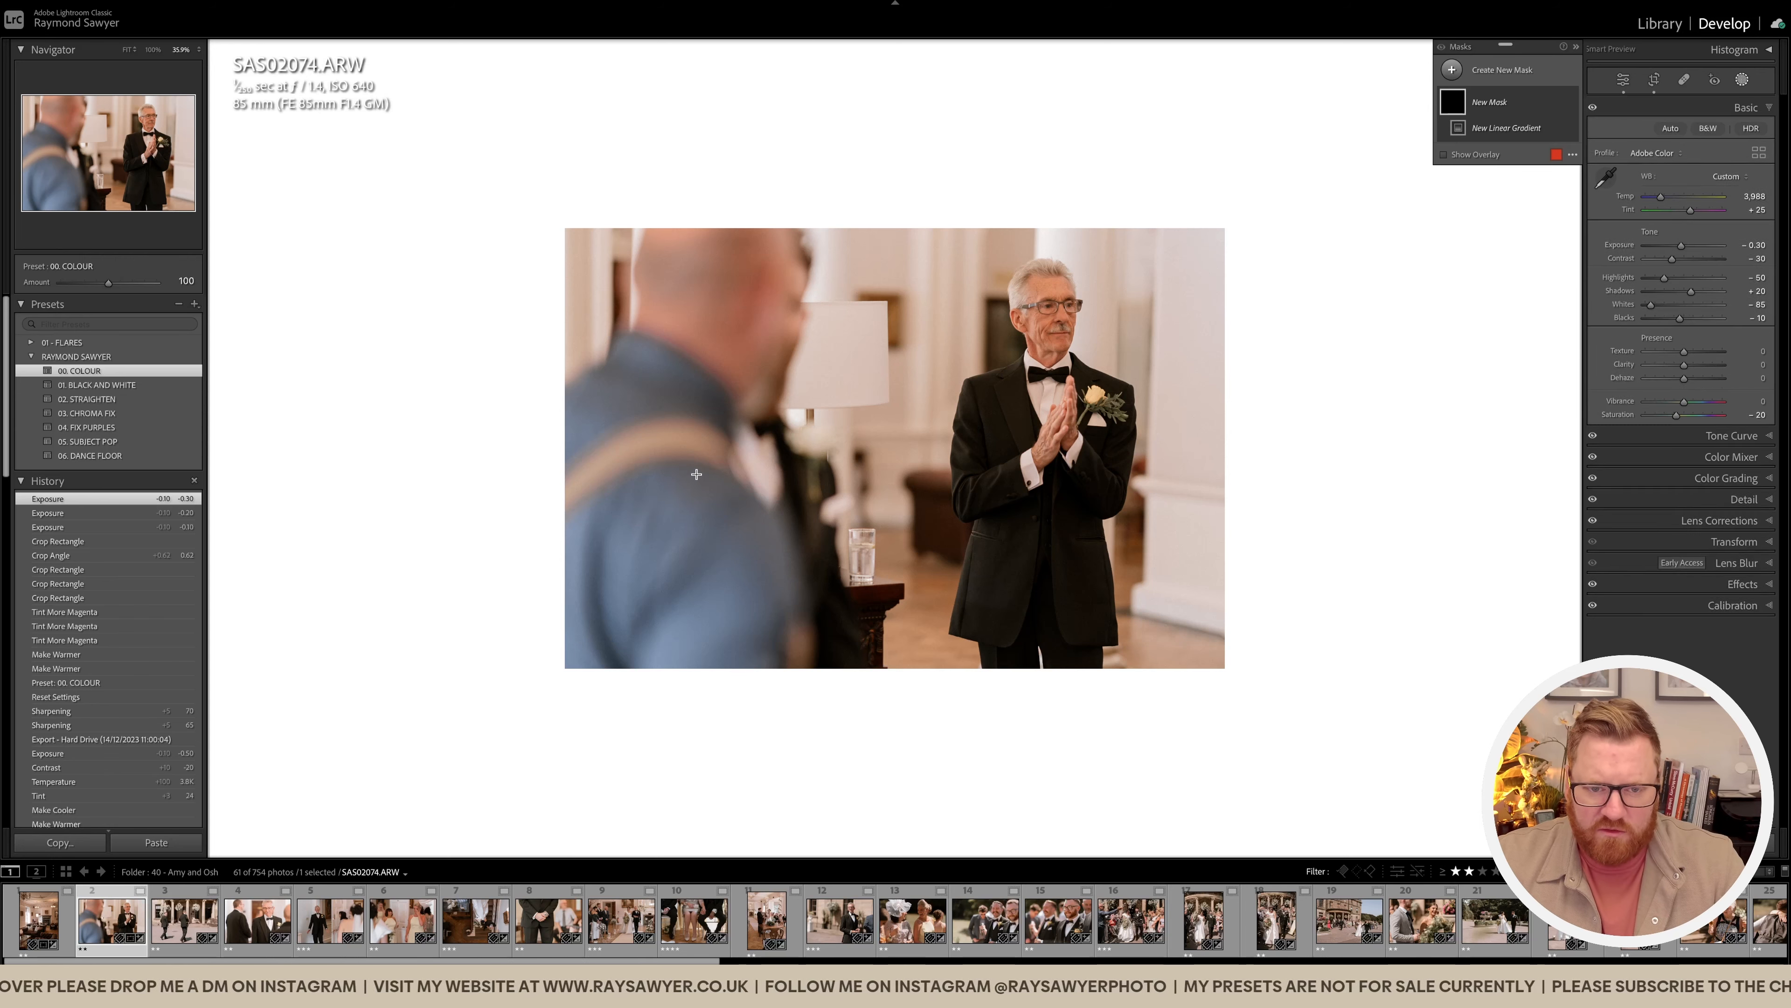
drag(692, 485, 748, 467)
key(ctrl+z)
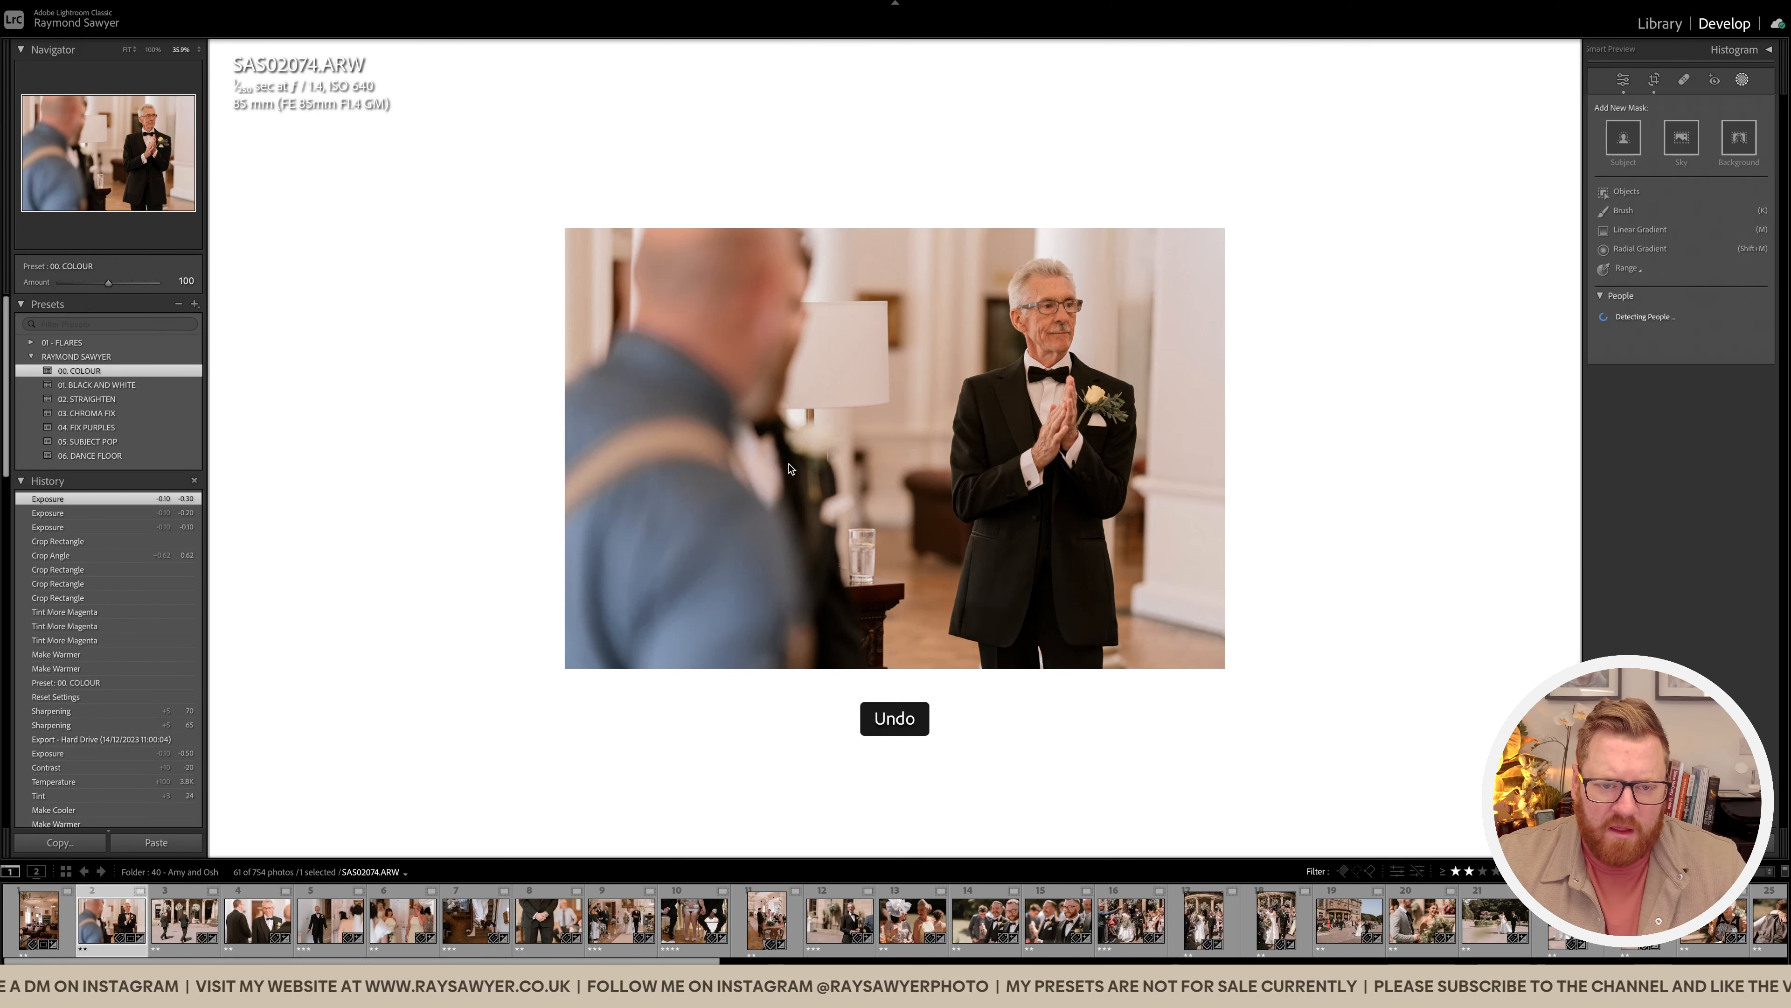
Step: Add two linear gradient masks with the 00 - Subject Pop preset covering the side of the photo where the man in the tuxedo stands
key(m)
drag(941, 409, 902, 443)
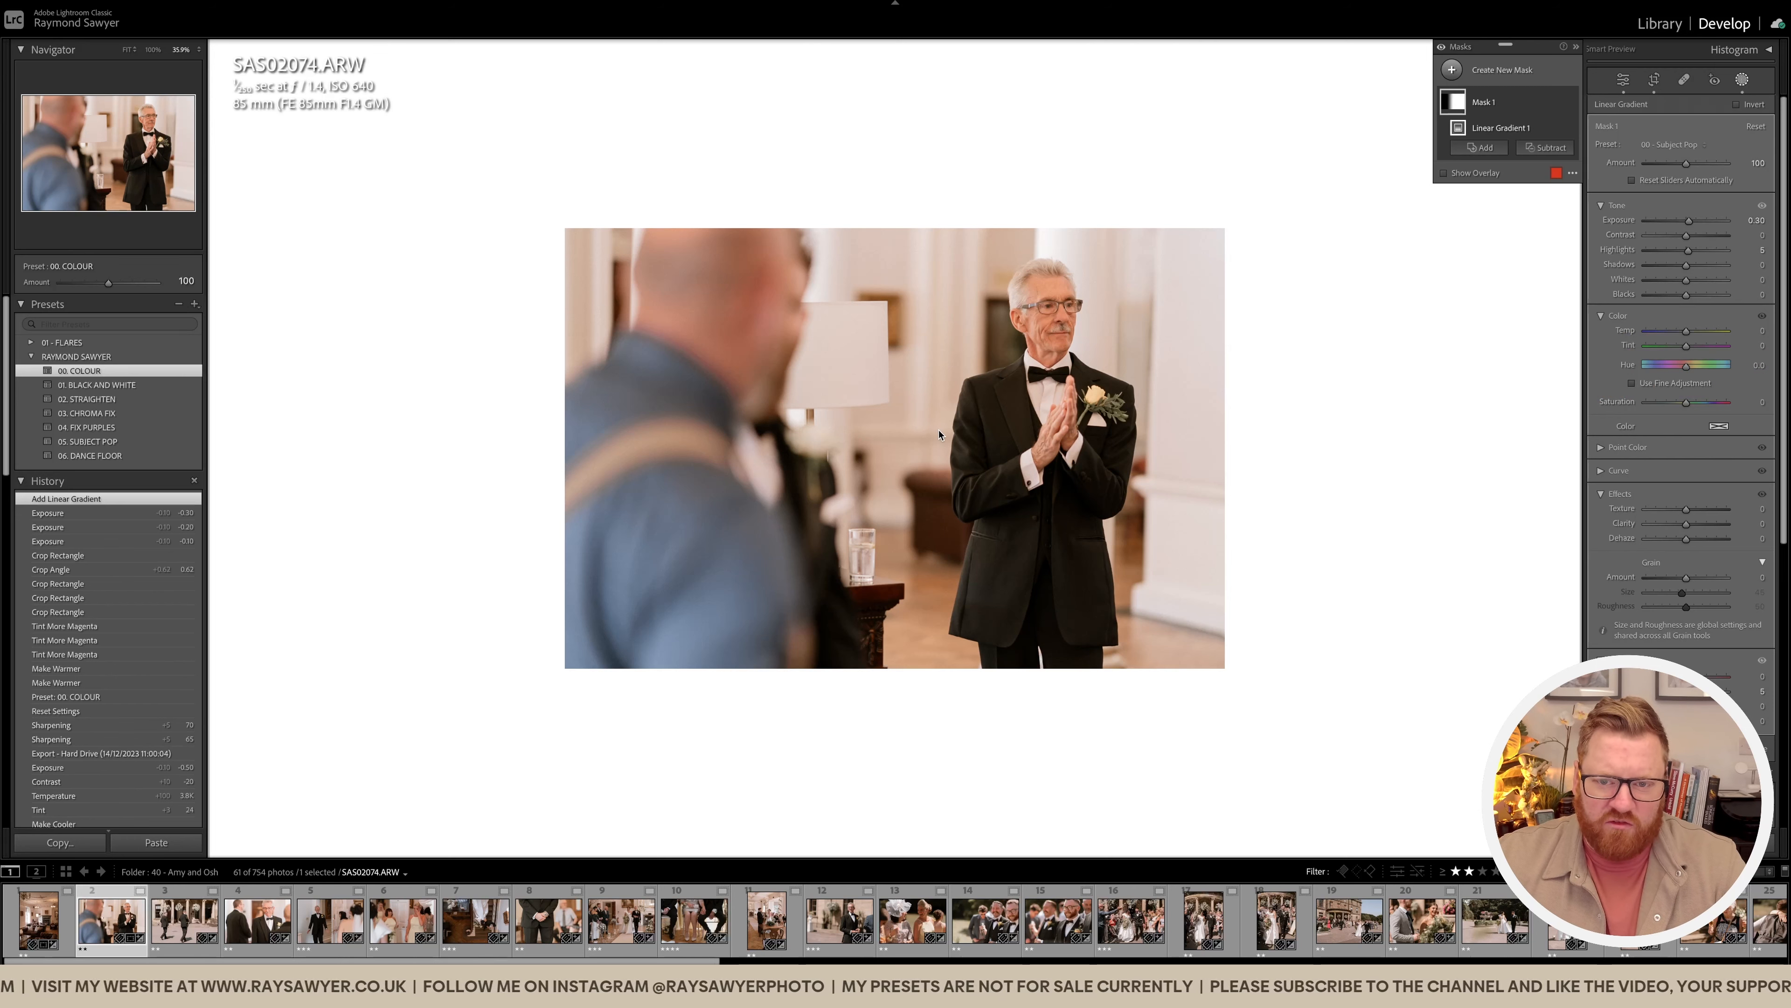
key(m)
drag(956, 459, 709, 449)
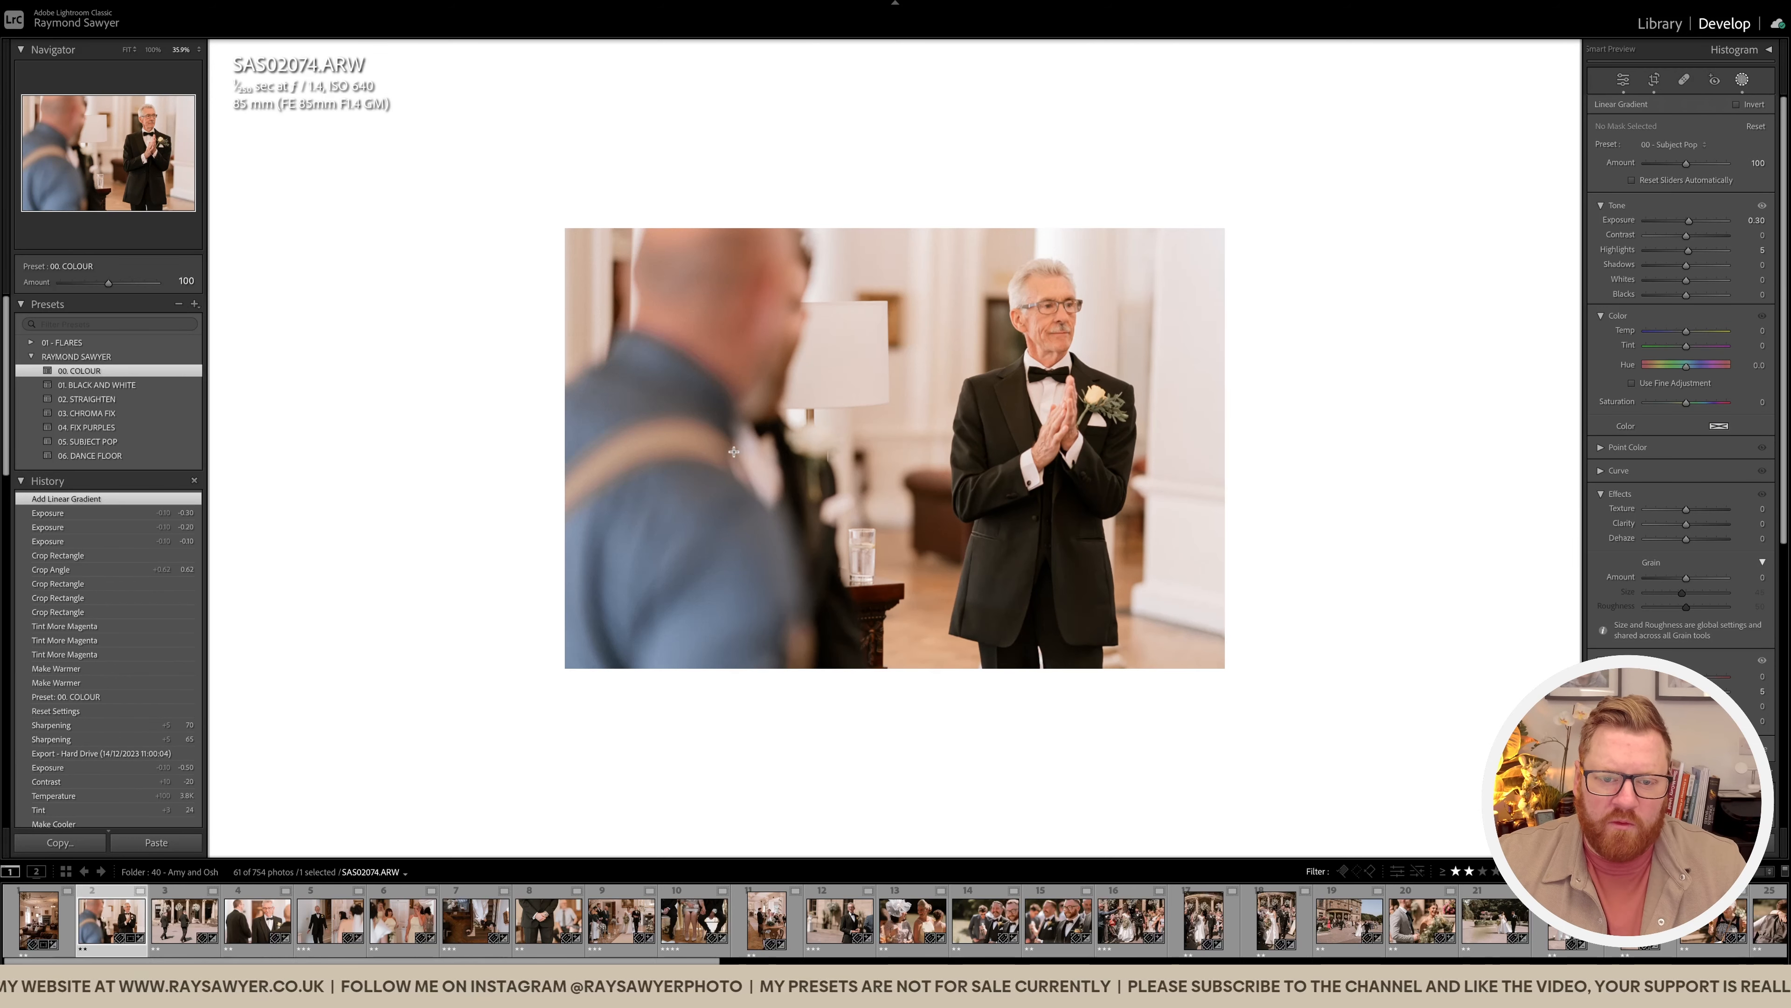
Step: Finish the gradient masks and lower the second photo's overall exposure to -1.00
key(shift+w)
key(minus)
key(minus)
key(minus)
key(minus)
key(minus)
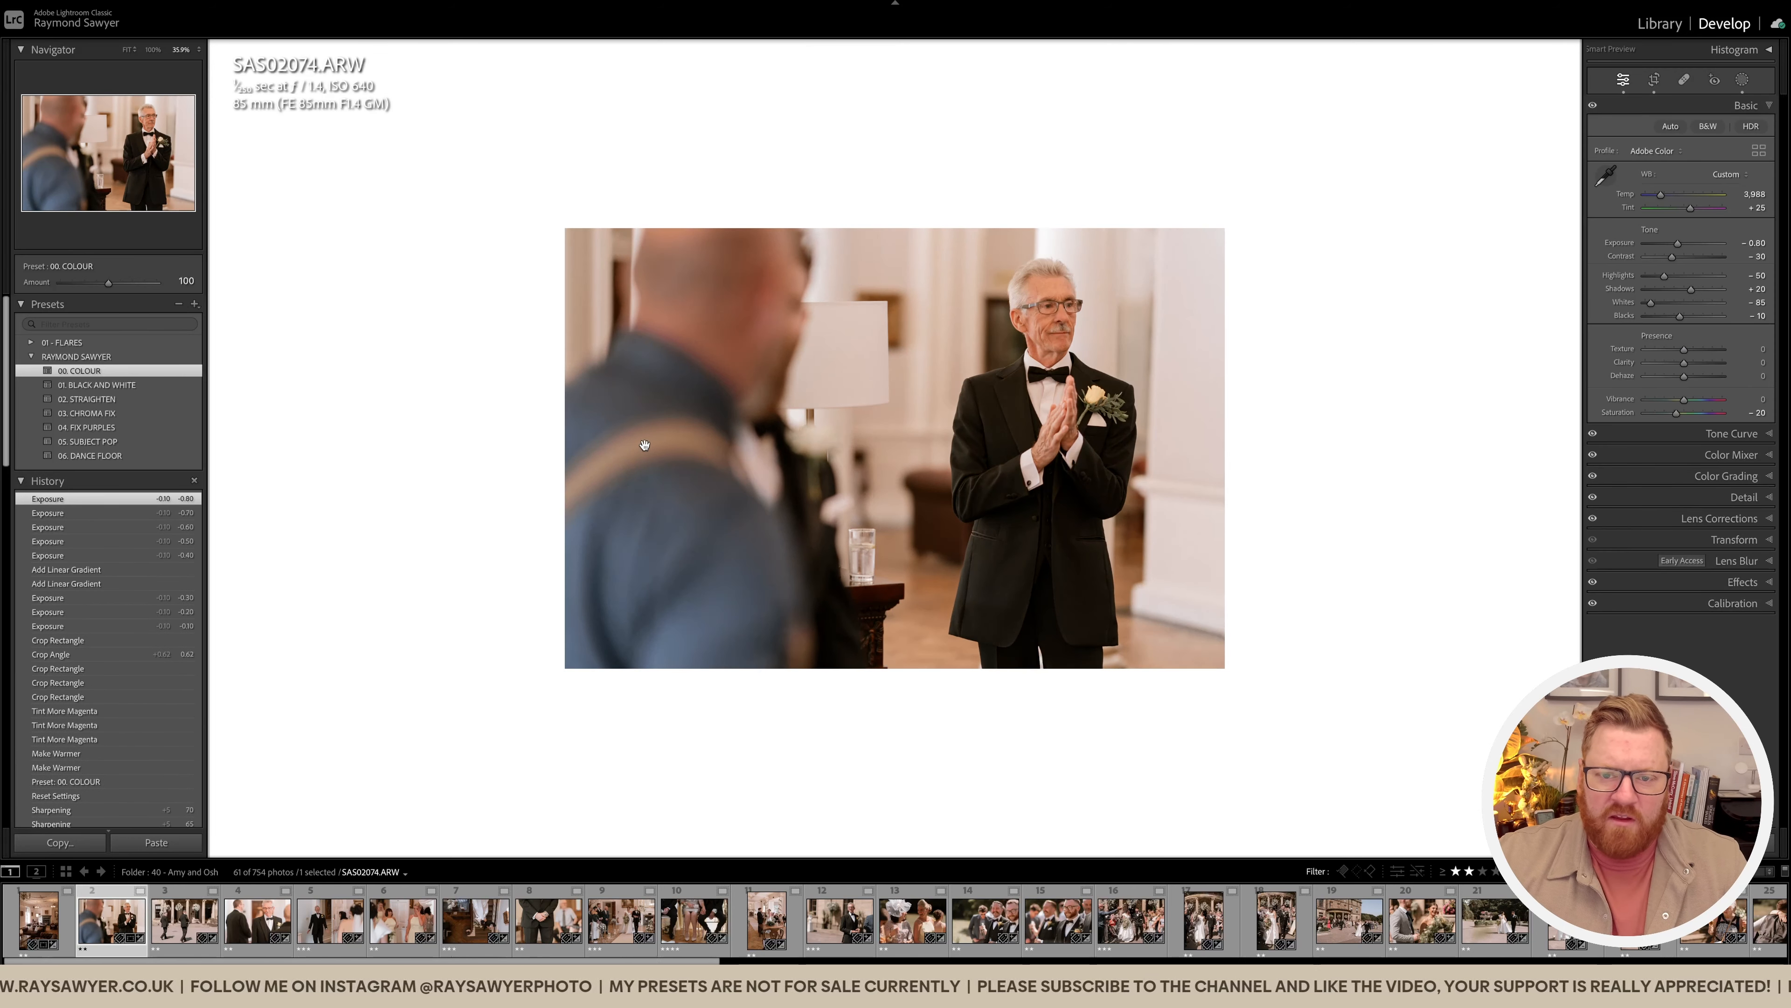
key(minus)
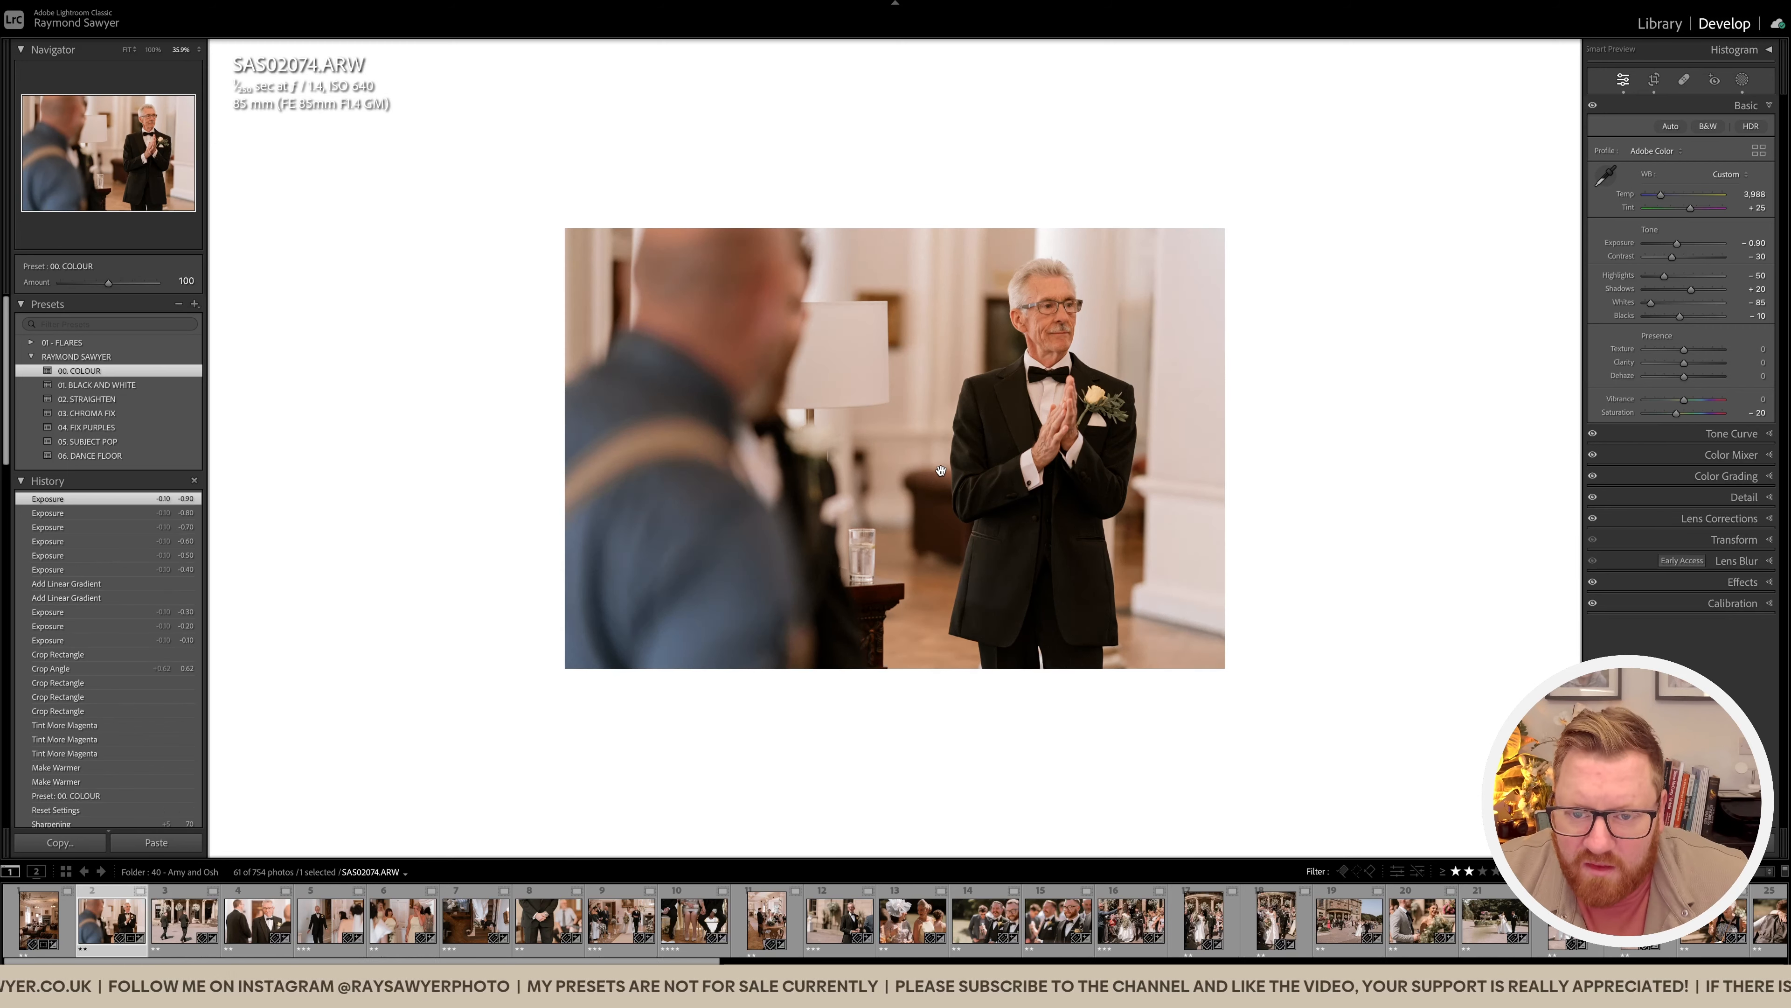
key(minus)
Step: Warm the second photo's temperature to 4,188 and raise its tint to +28
key(comma)
key(comma)
key(plus)
key(plus)
key(period)
key(plus)
Step: Brush a mask with the 00 - Subject Pop preset over the standing man's black trousers and jacket
key(k)
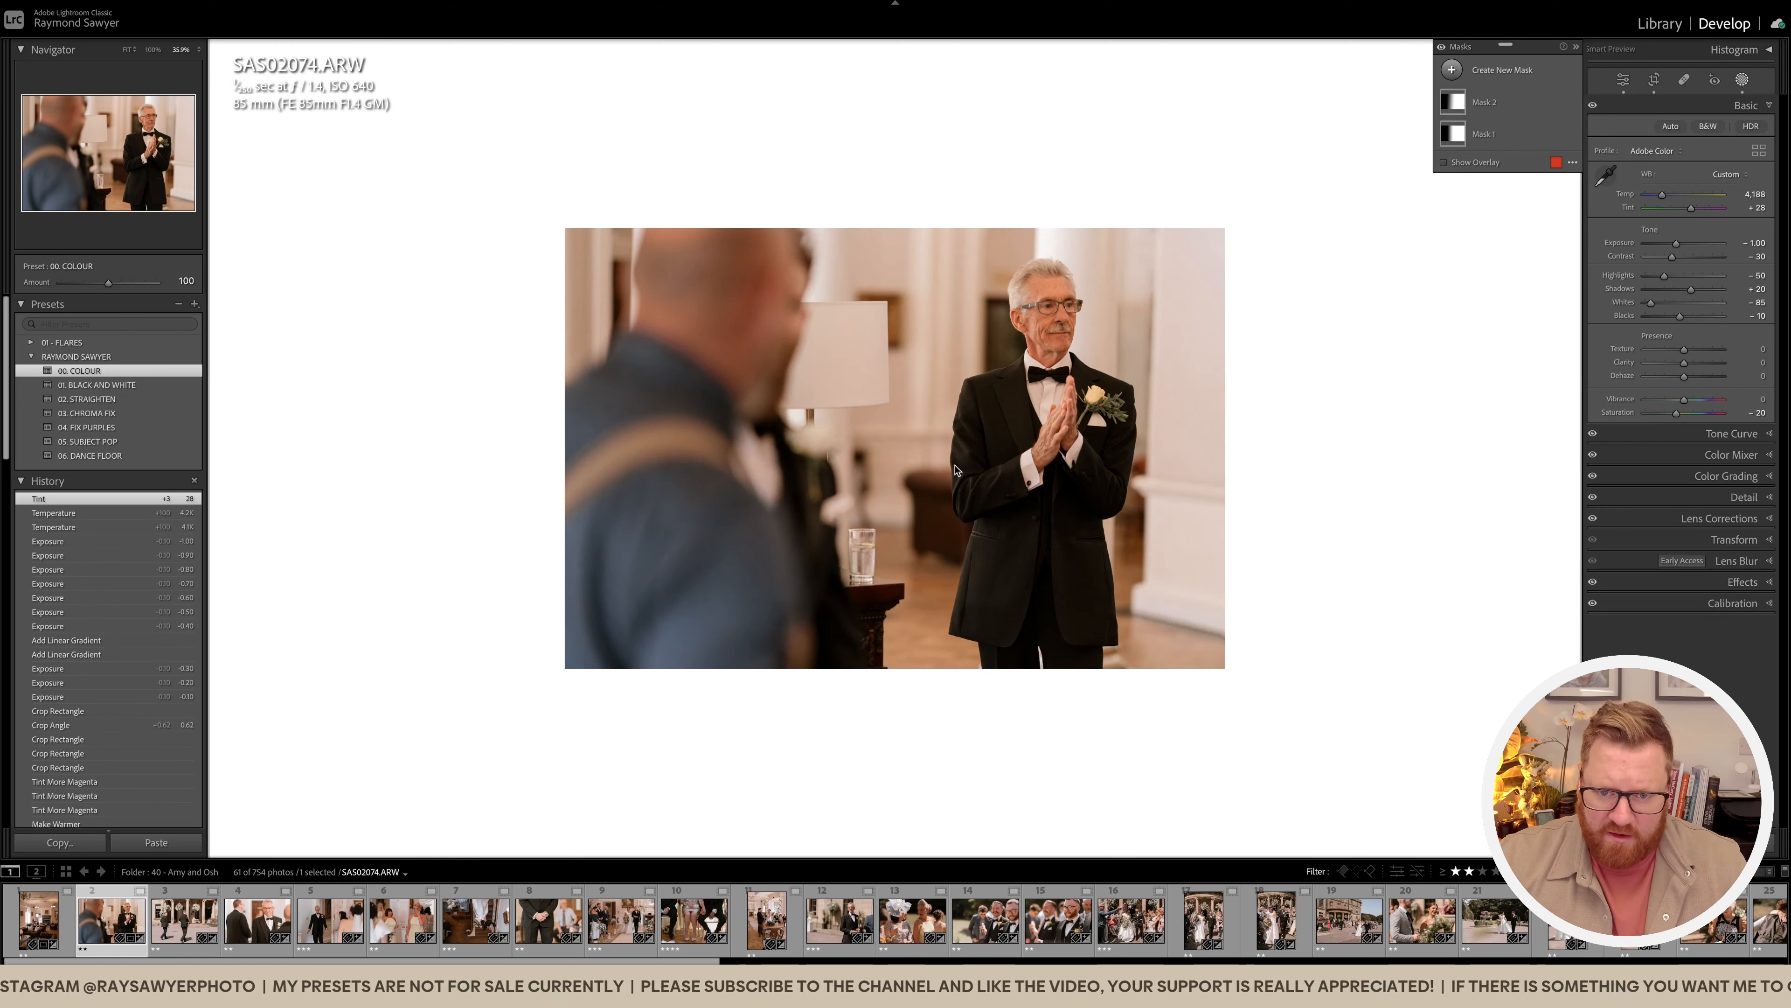
scroll(1043, 602, down, 10)
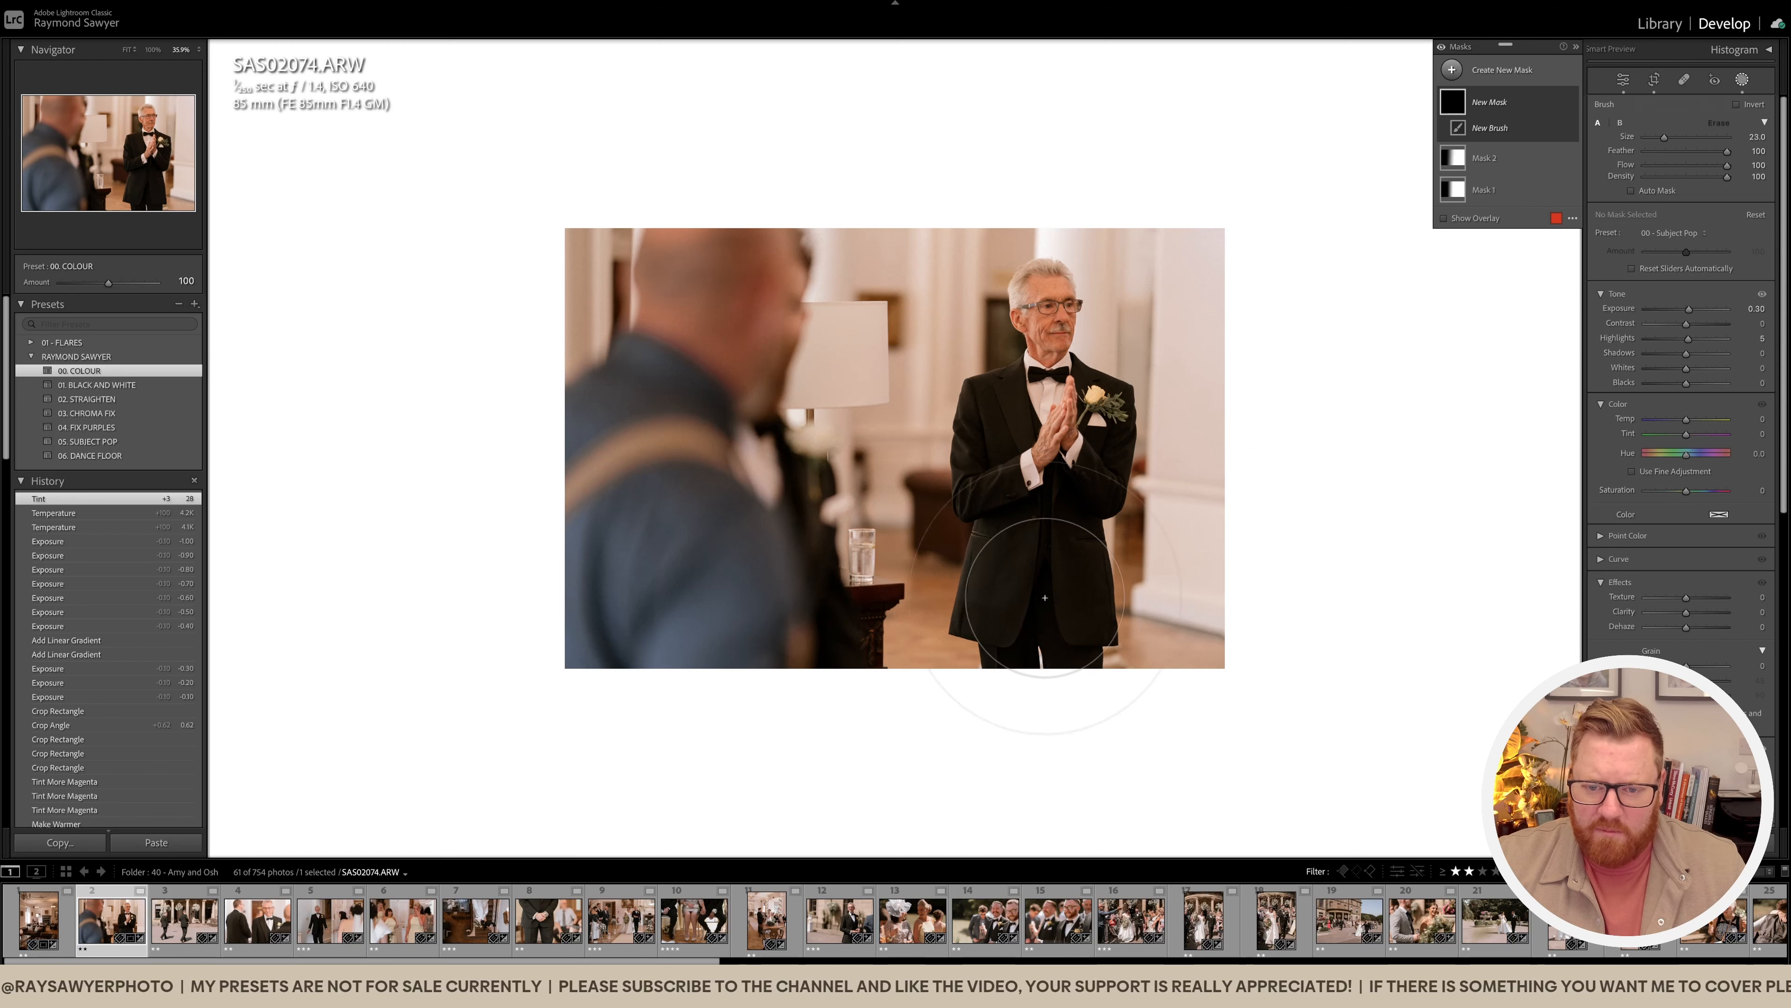
mouse_move(1003, 592)
mouse_down()
mouse_move(1007, 554)
mouse_move(1060, 554)
mouse_move(1041, 579)
mouse_move(1038, 503)
mouse_move(1046, 527)
mouse_move(1029, 494)
mouse_up()
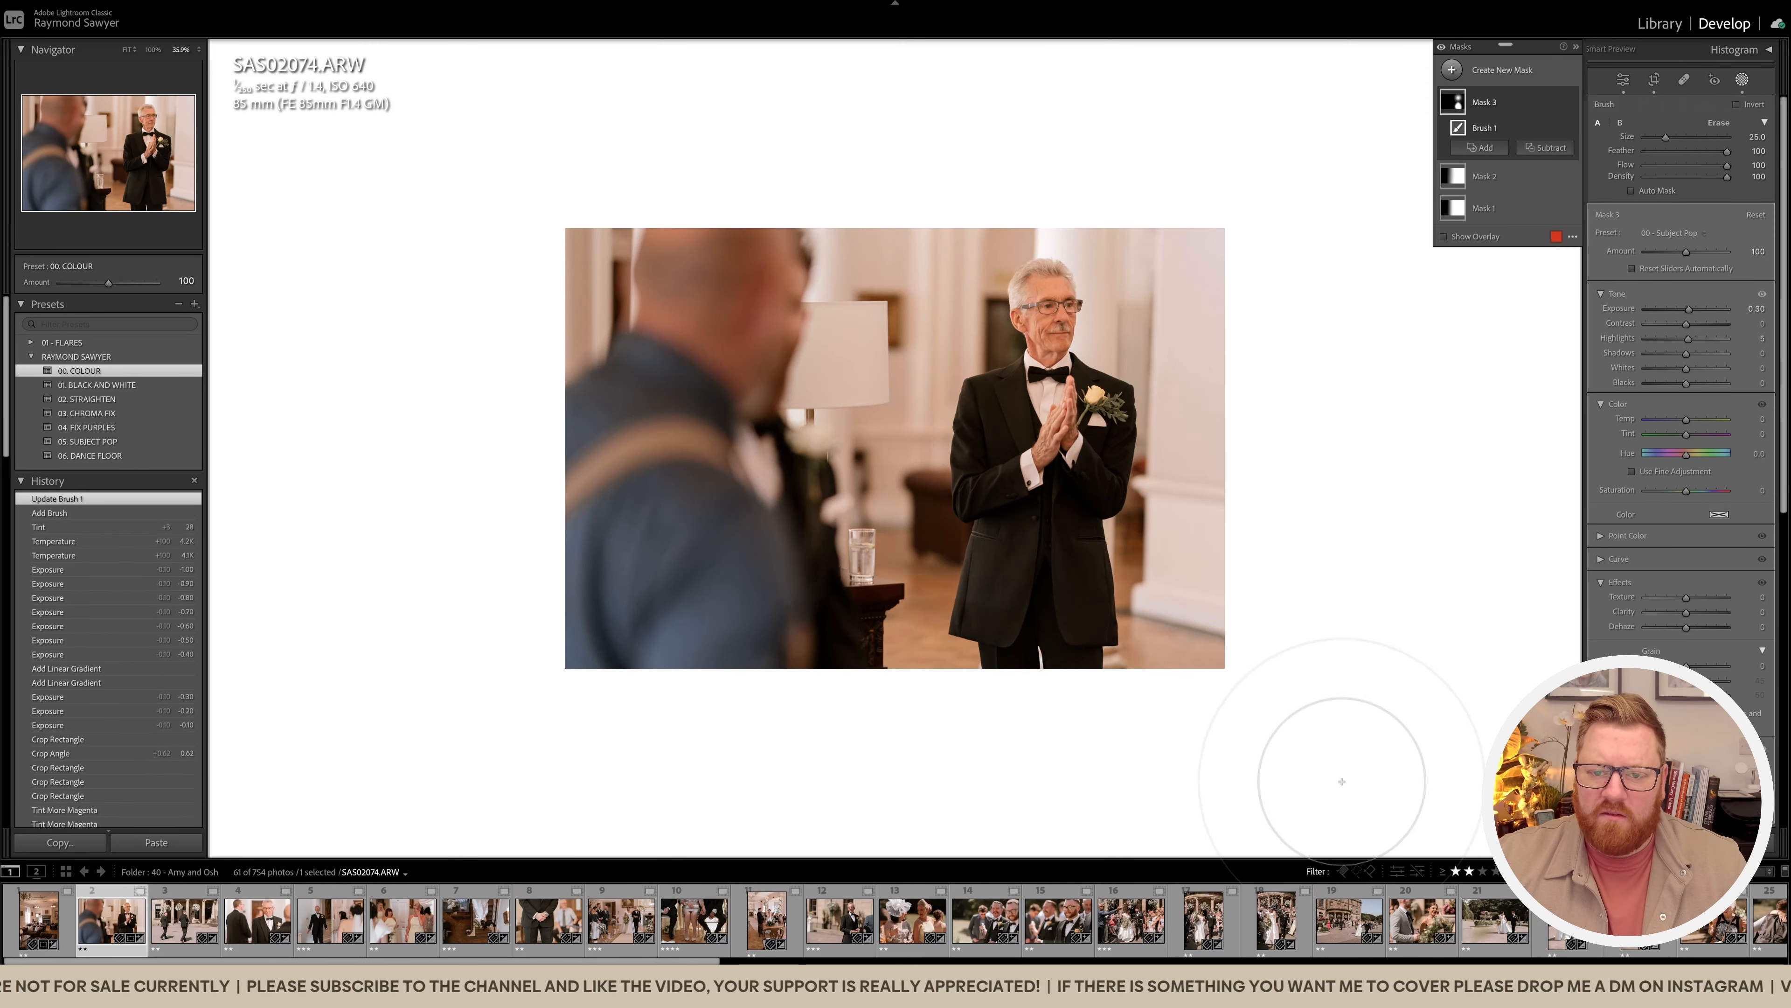
key(k)
Step: Set the second photo's overall exposure to -1.10 and move on to the third photo
key(minus)
click(1047, 474)
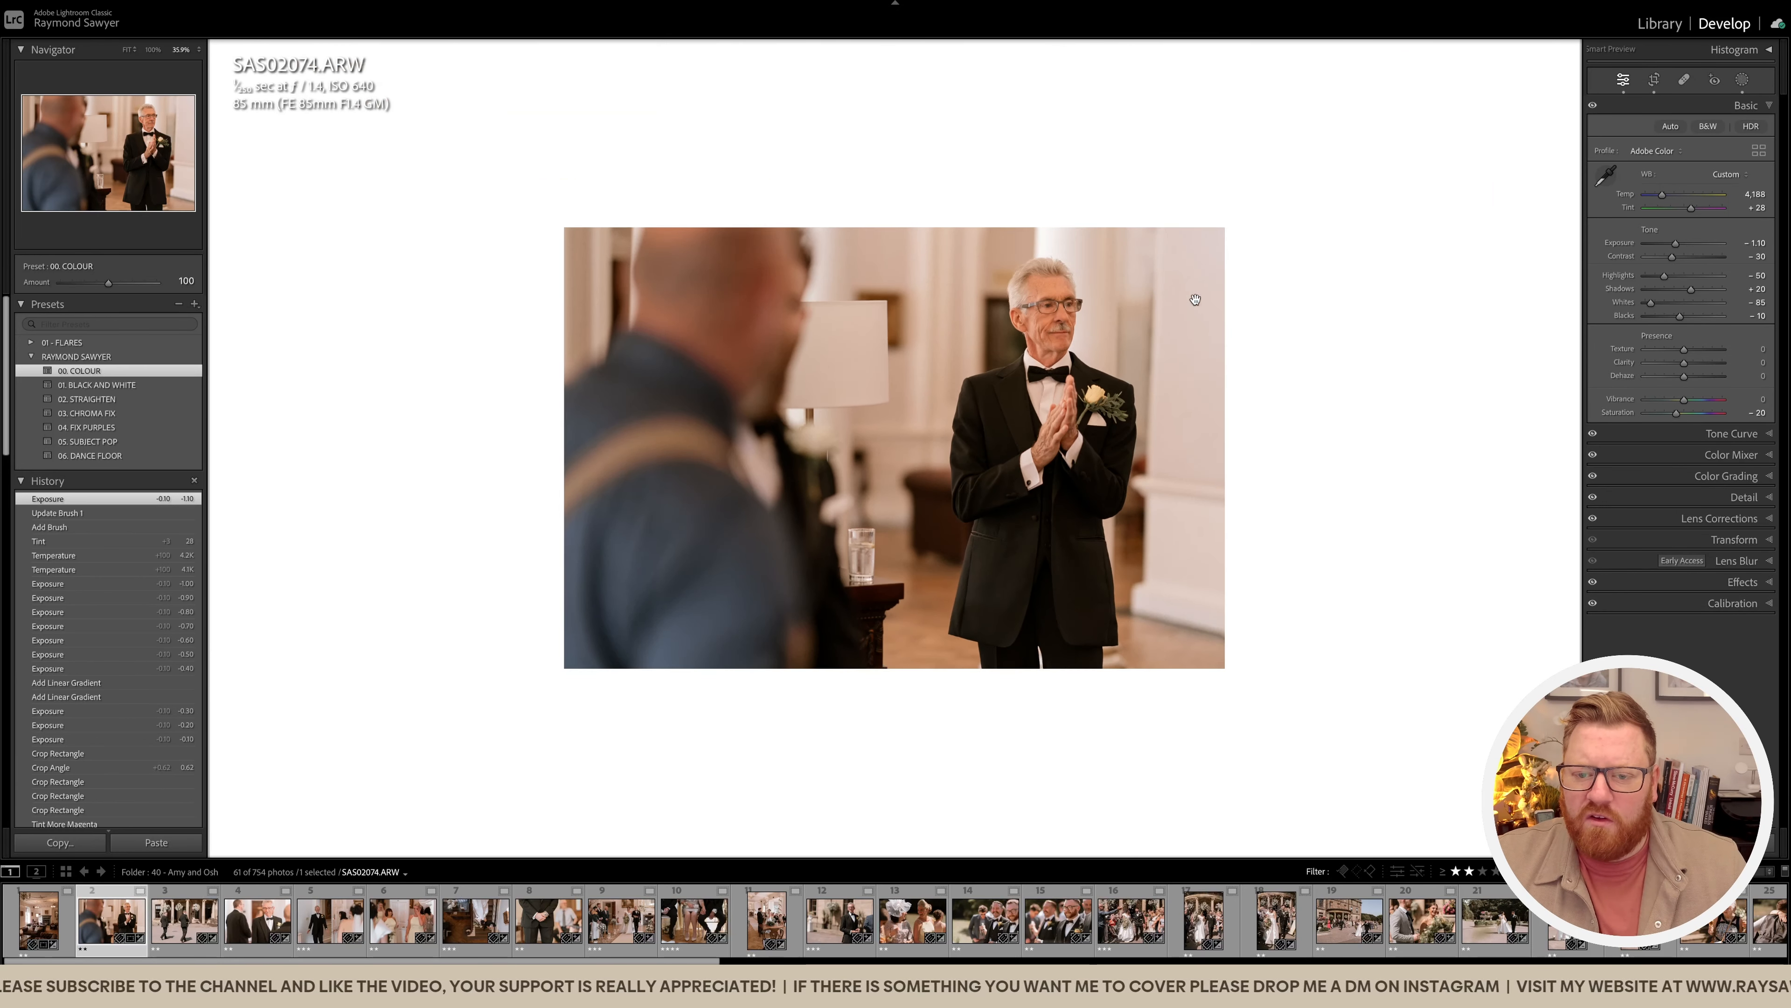
click(1192, 298)
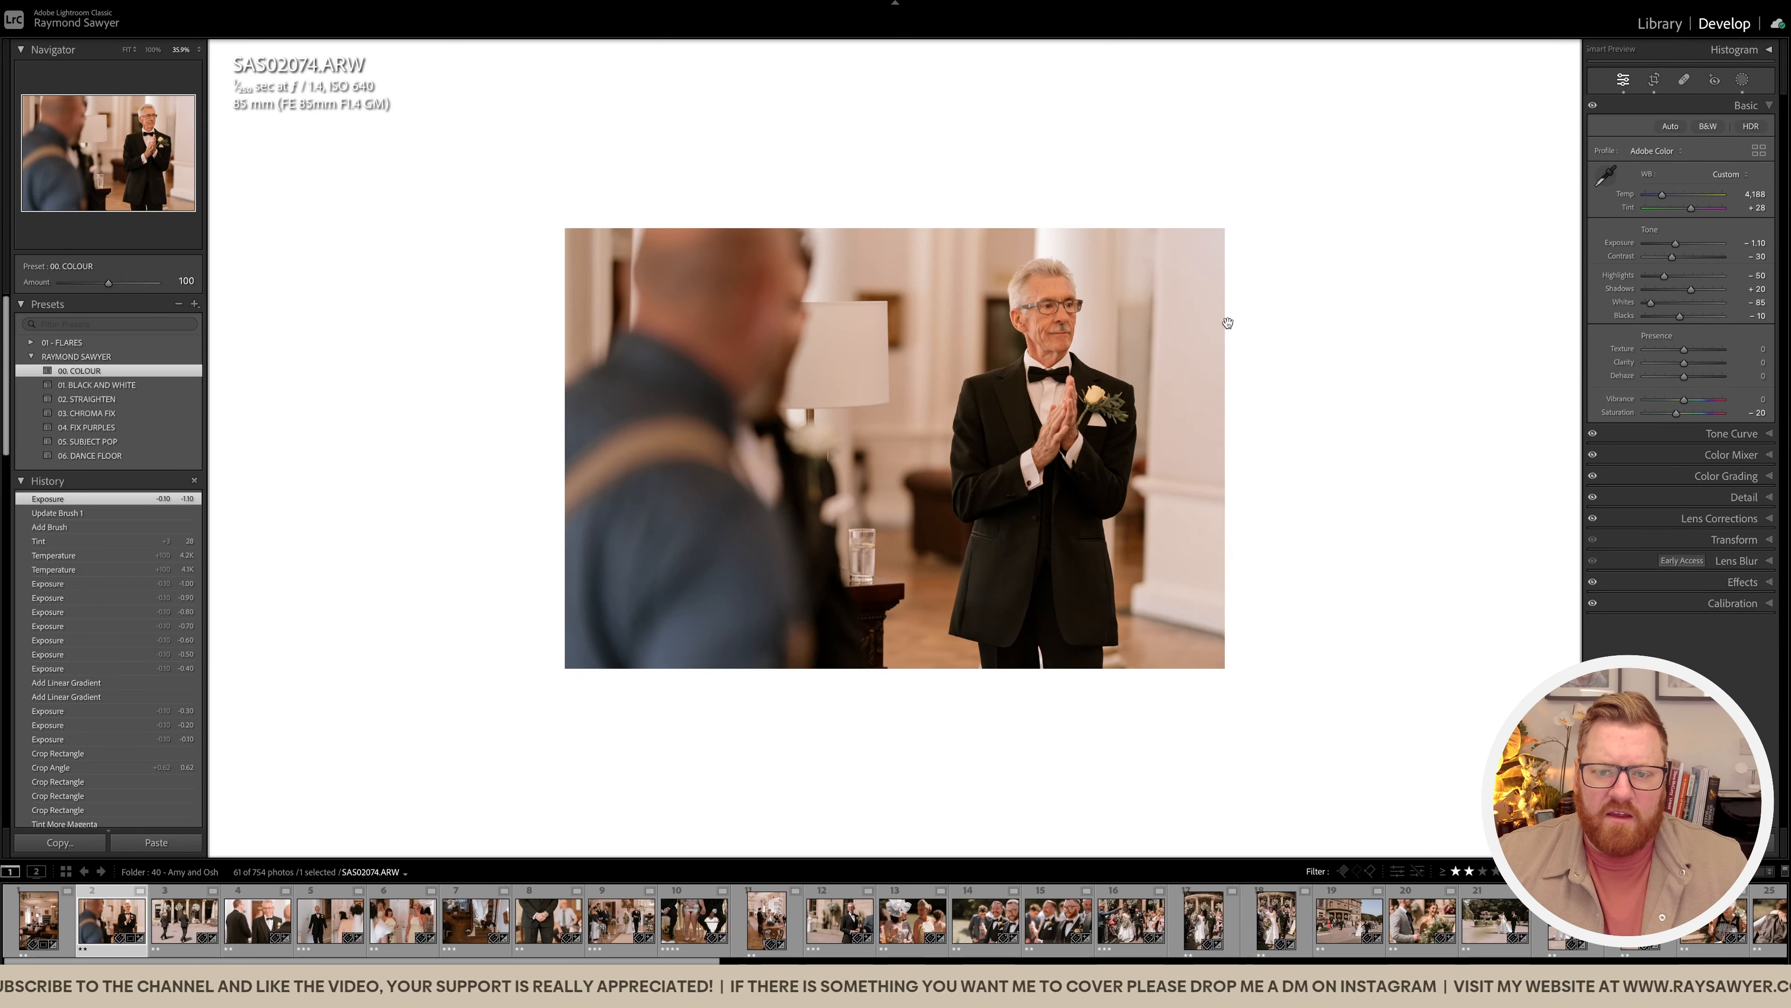
key(Right)
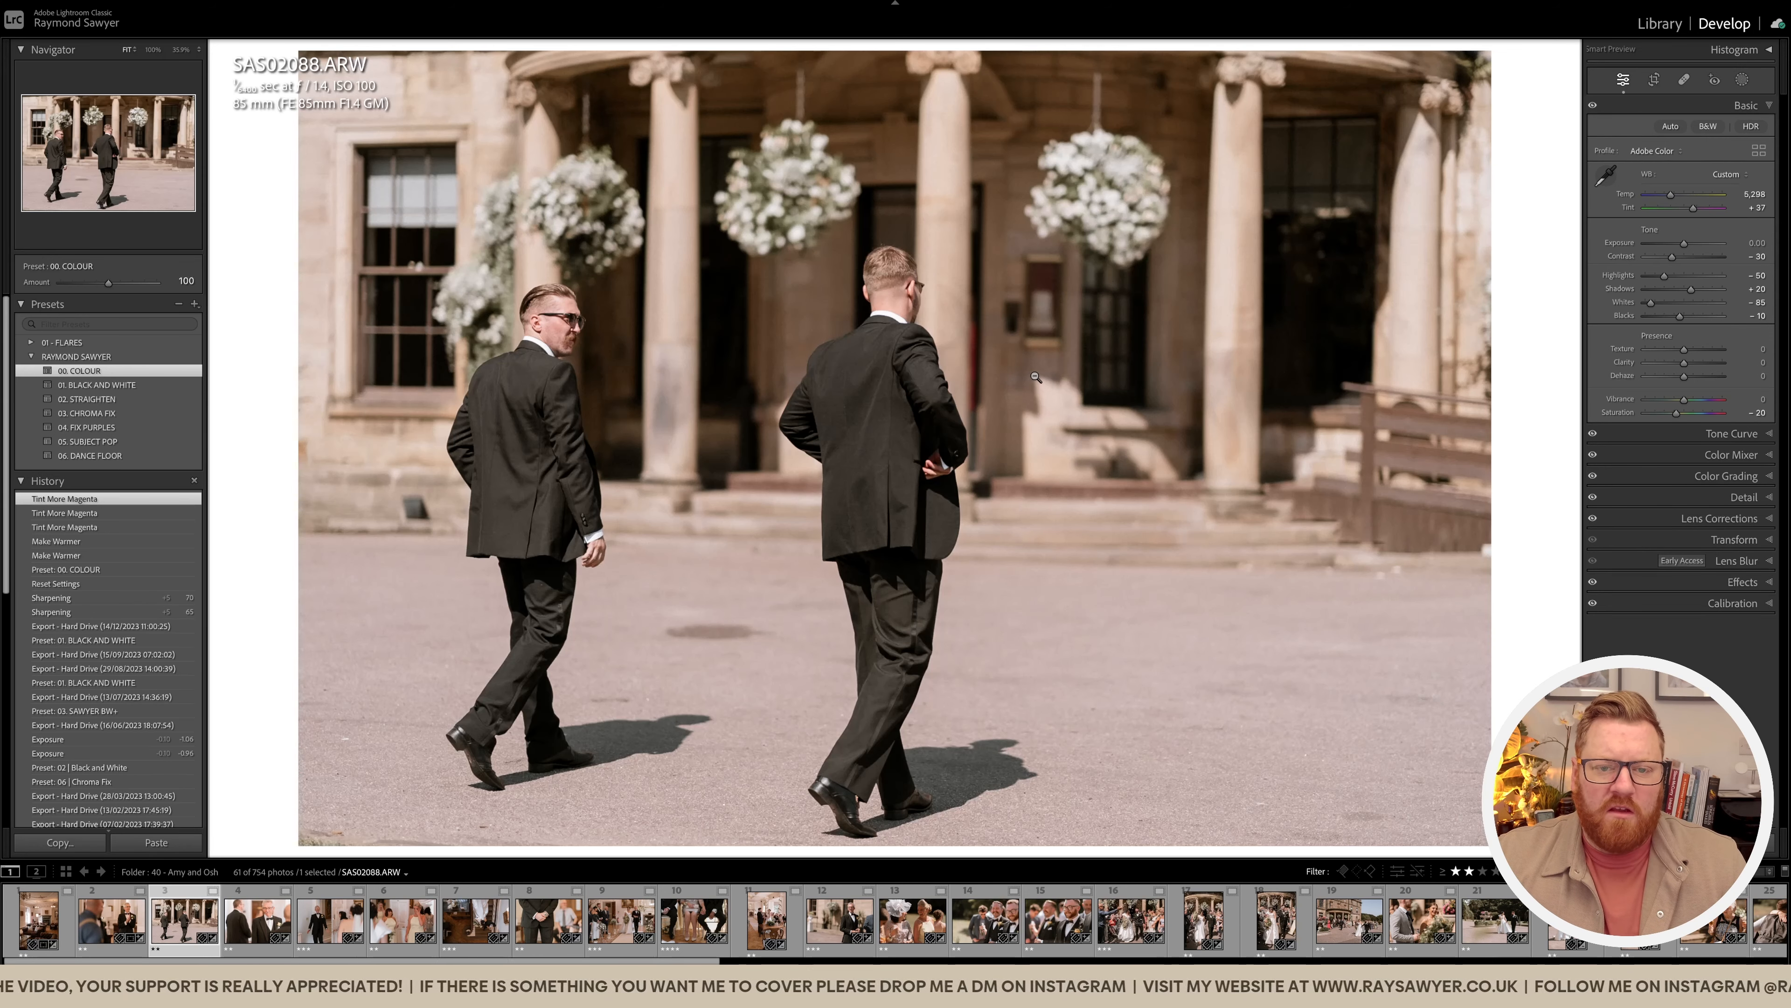
Step: Crop the third photo tighter above the two walking men and straighten it slightly
key(t)
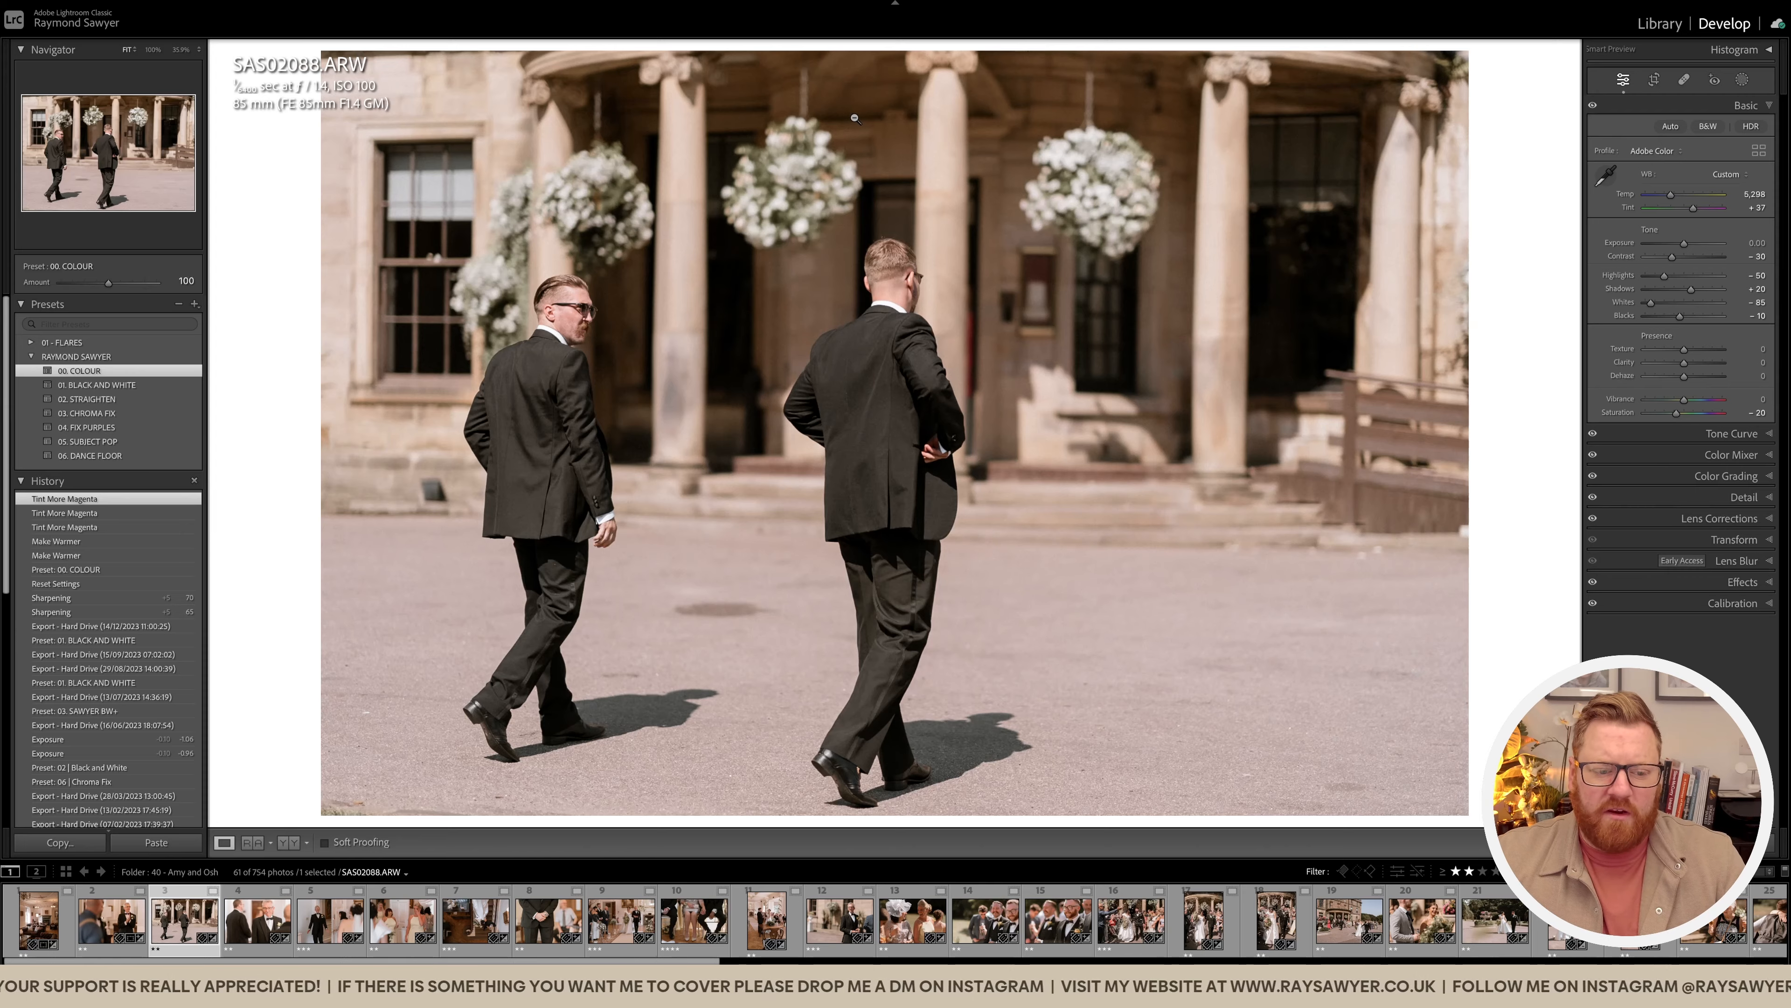
key(r)
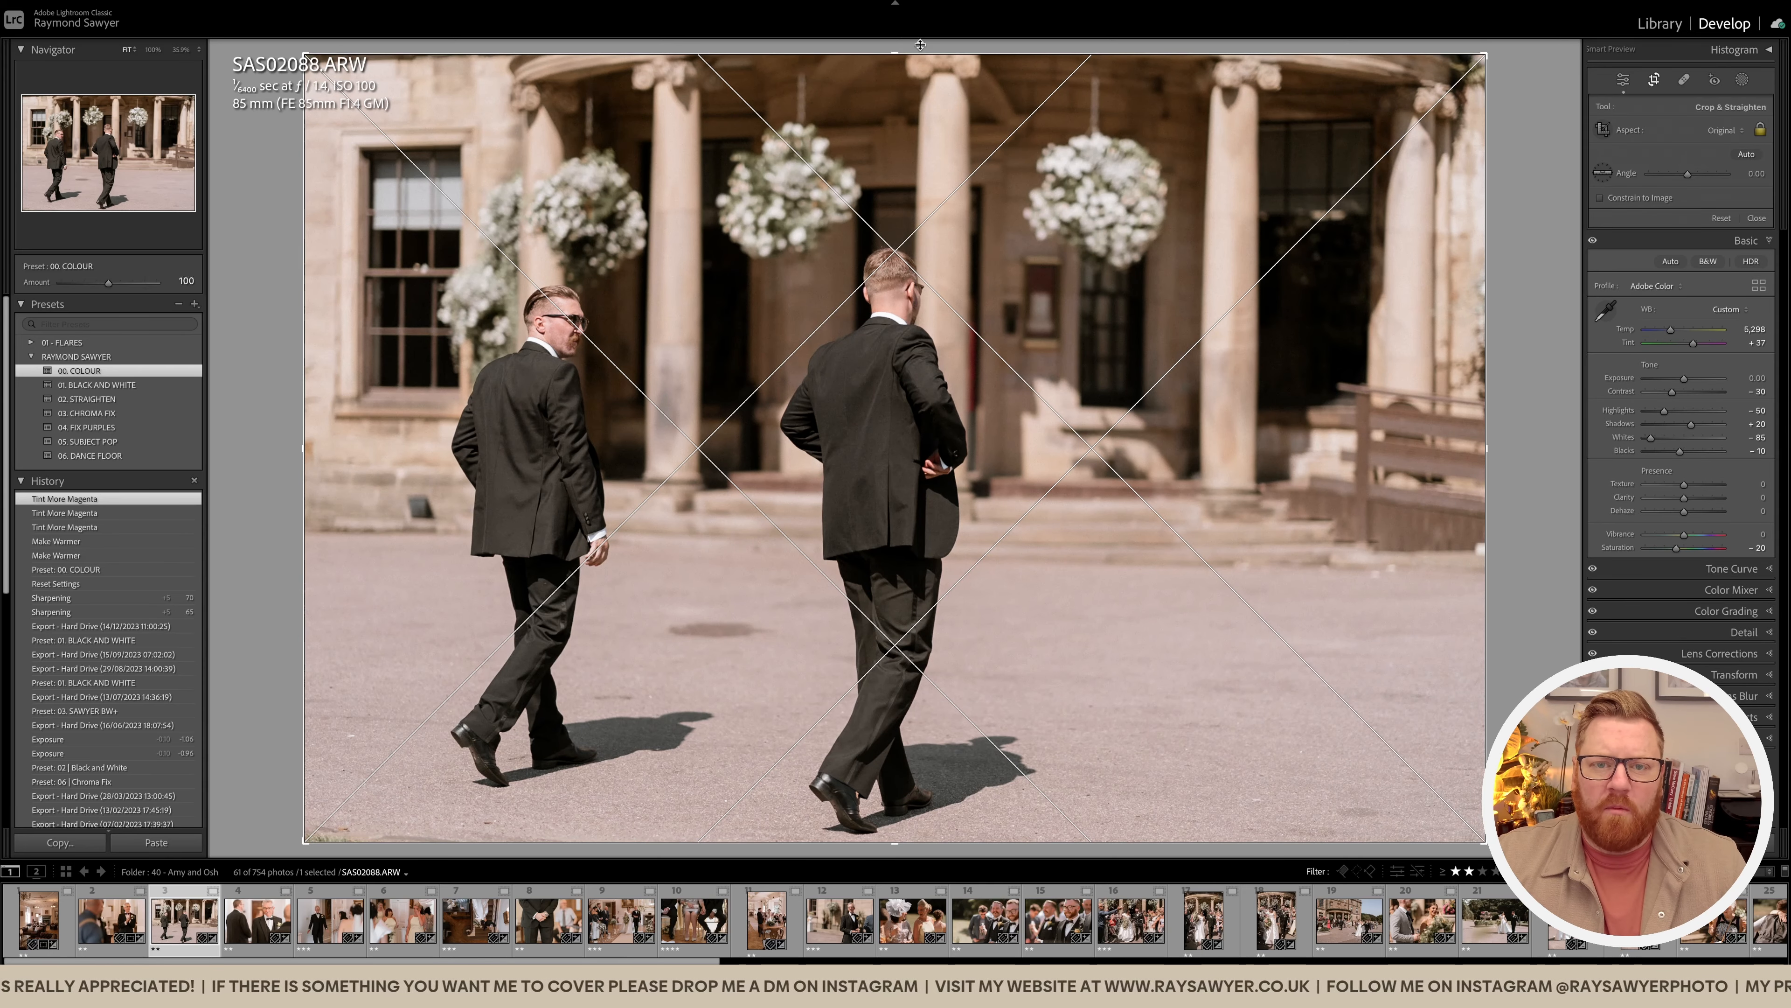
drag(920, 44, 920, 67)
drag(1502, 293, 1500, 276)
key(r)
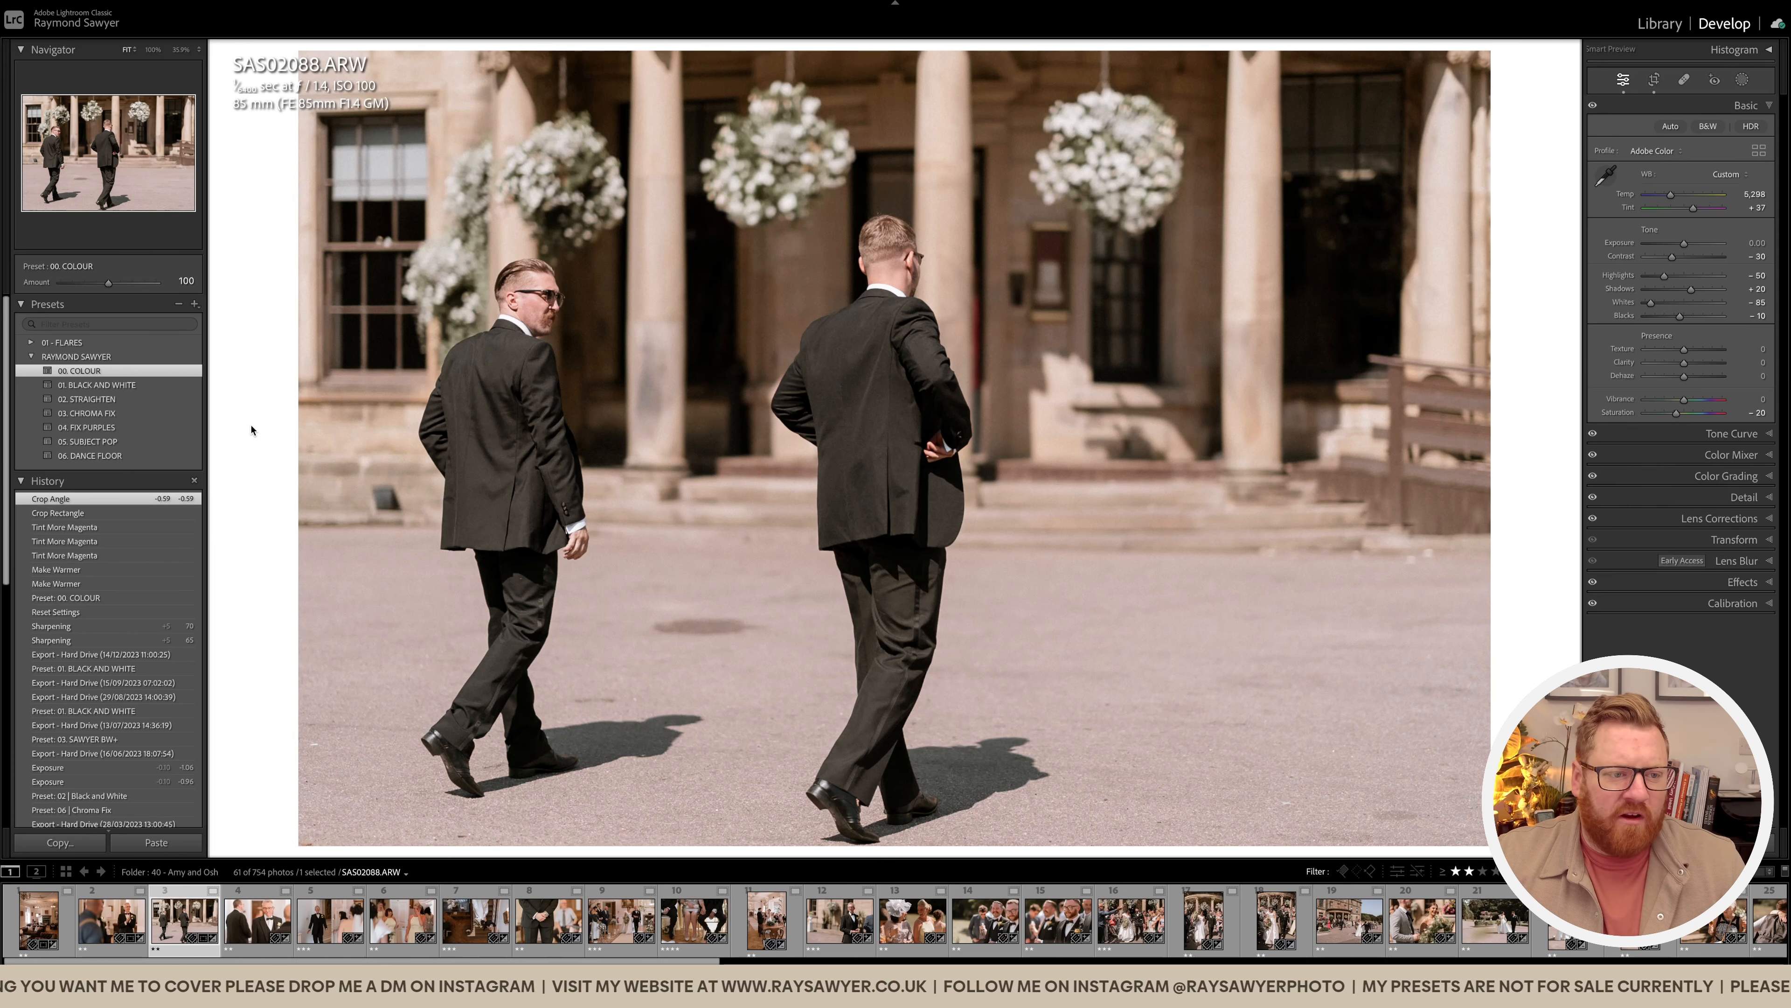
Step: Apply the 01. BLACK AND WHITE preset to the third photo and set its exposure to -1.10
click(168, 385)
key(minus)
key(minus)
key(minus)
key(minus)
key(minus)
key(minus)
key(minus)
key(minus)
key(minus)
key(minus)
key(minus)
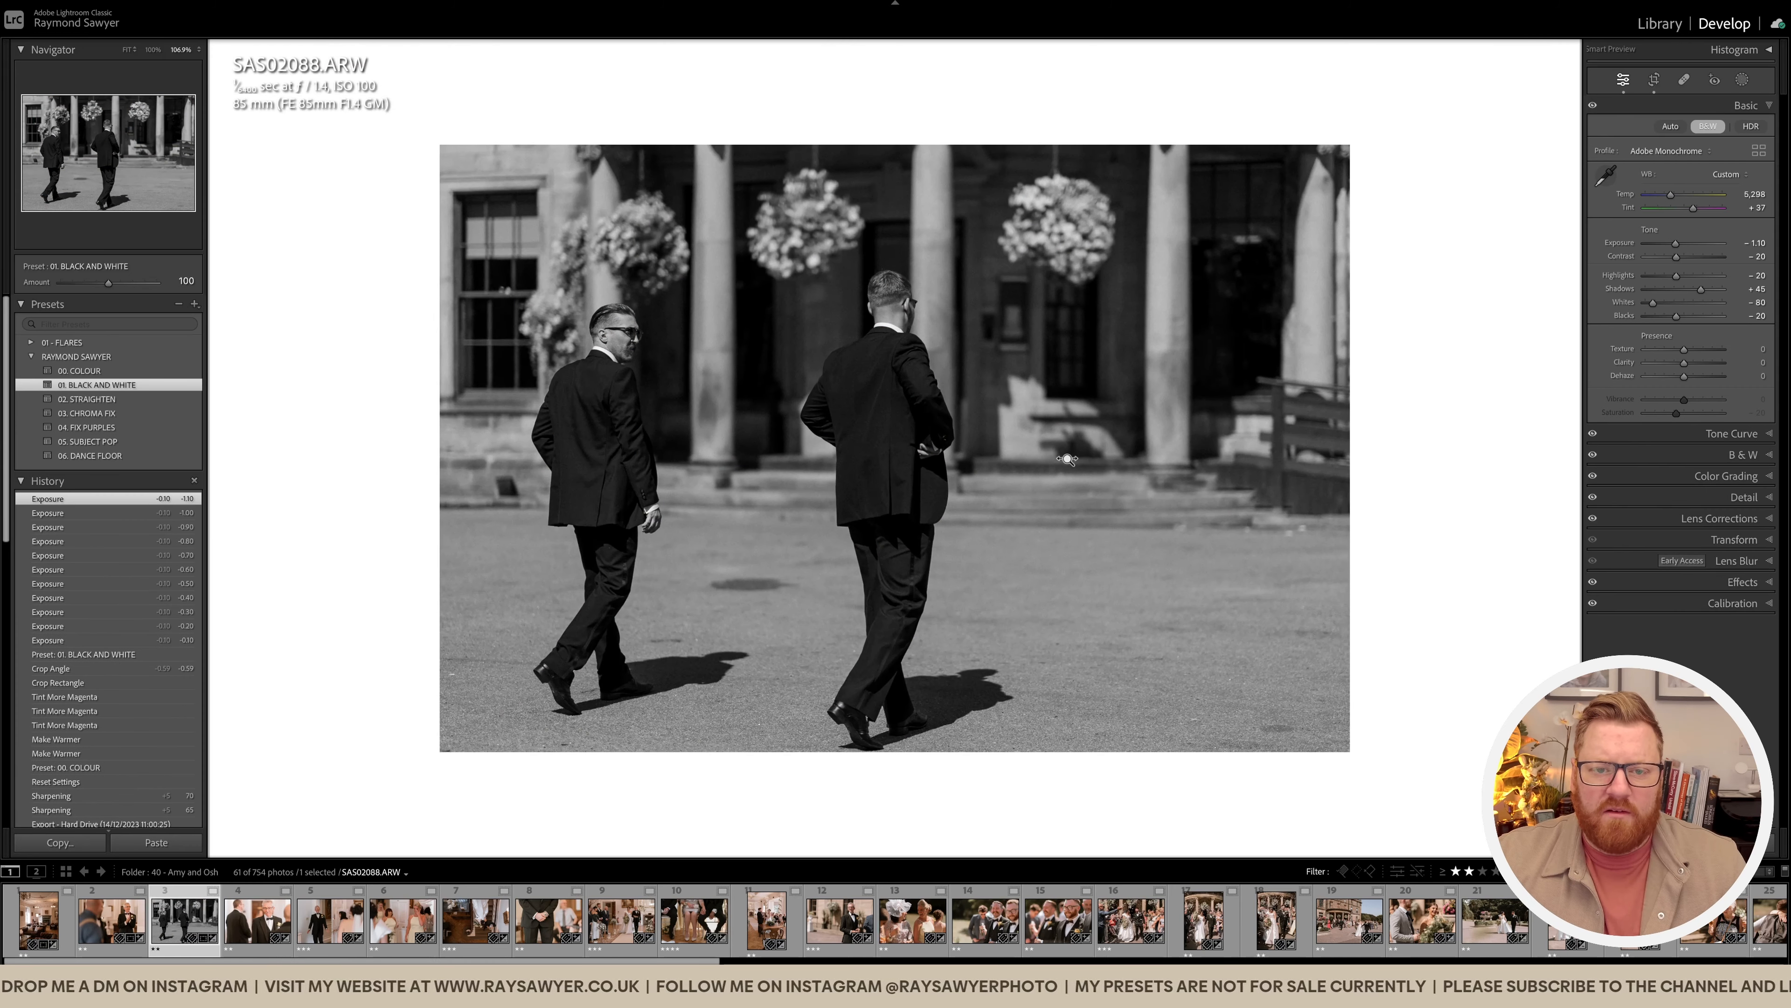
click(928, 443)
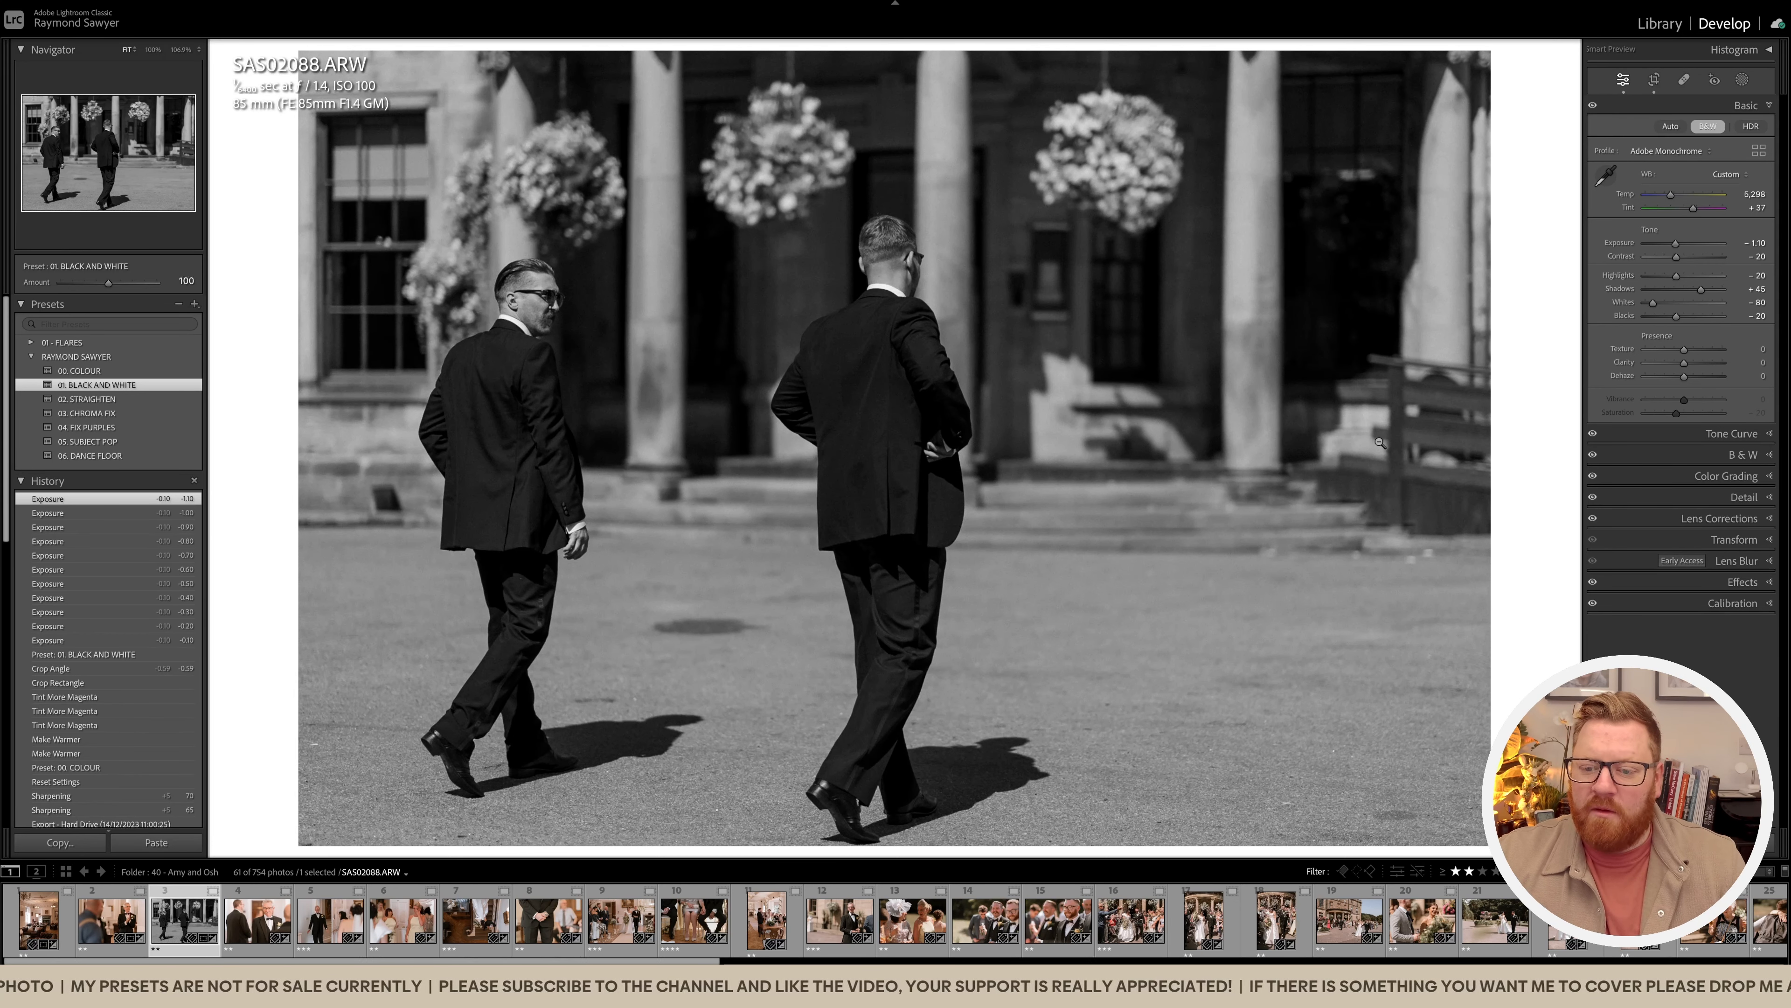
Step: Compare the third photo with its unedited version and restore its older black-and-white edit from the earlier Sharpening history state
key(backslash)
key(backslash)
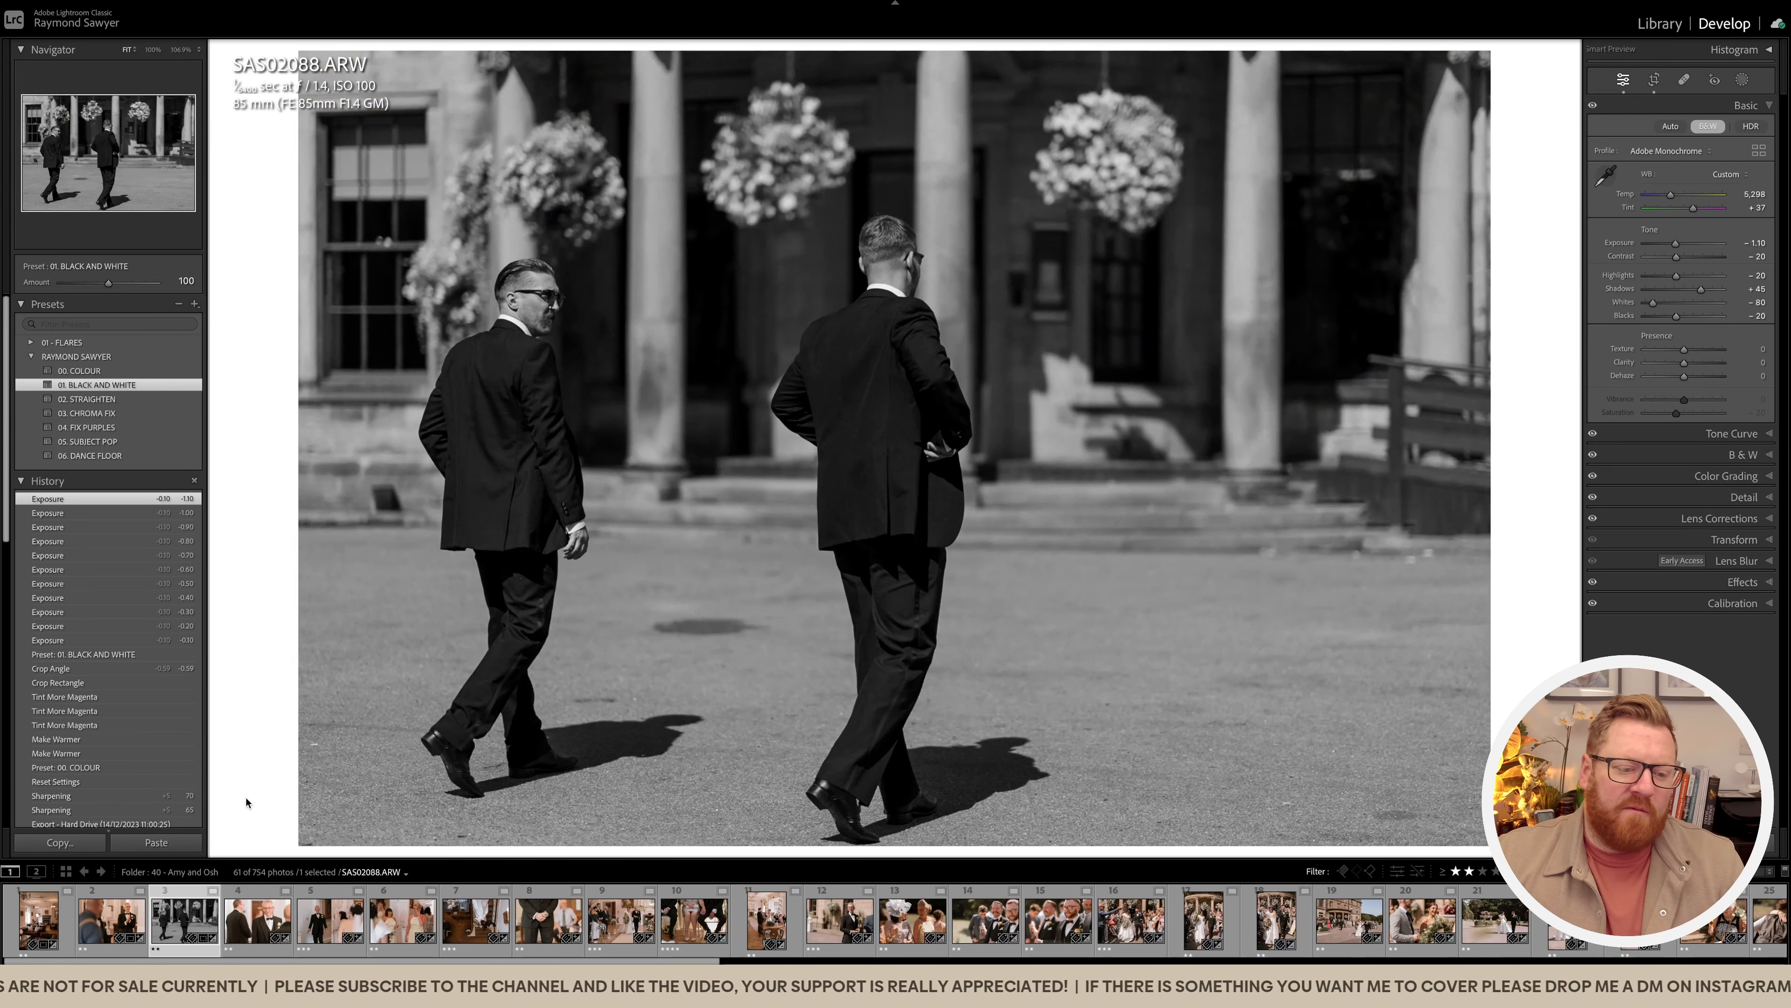
click(179, 811)
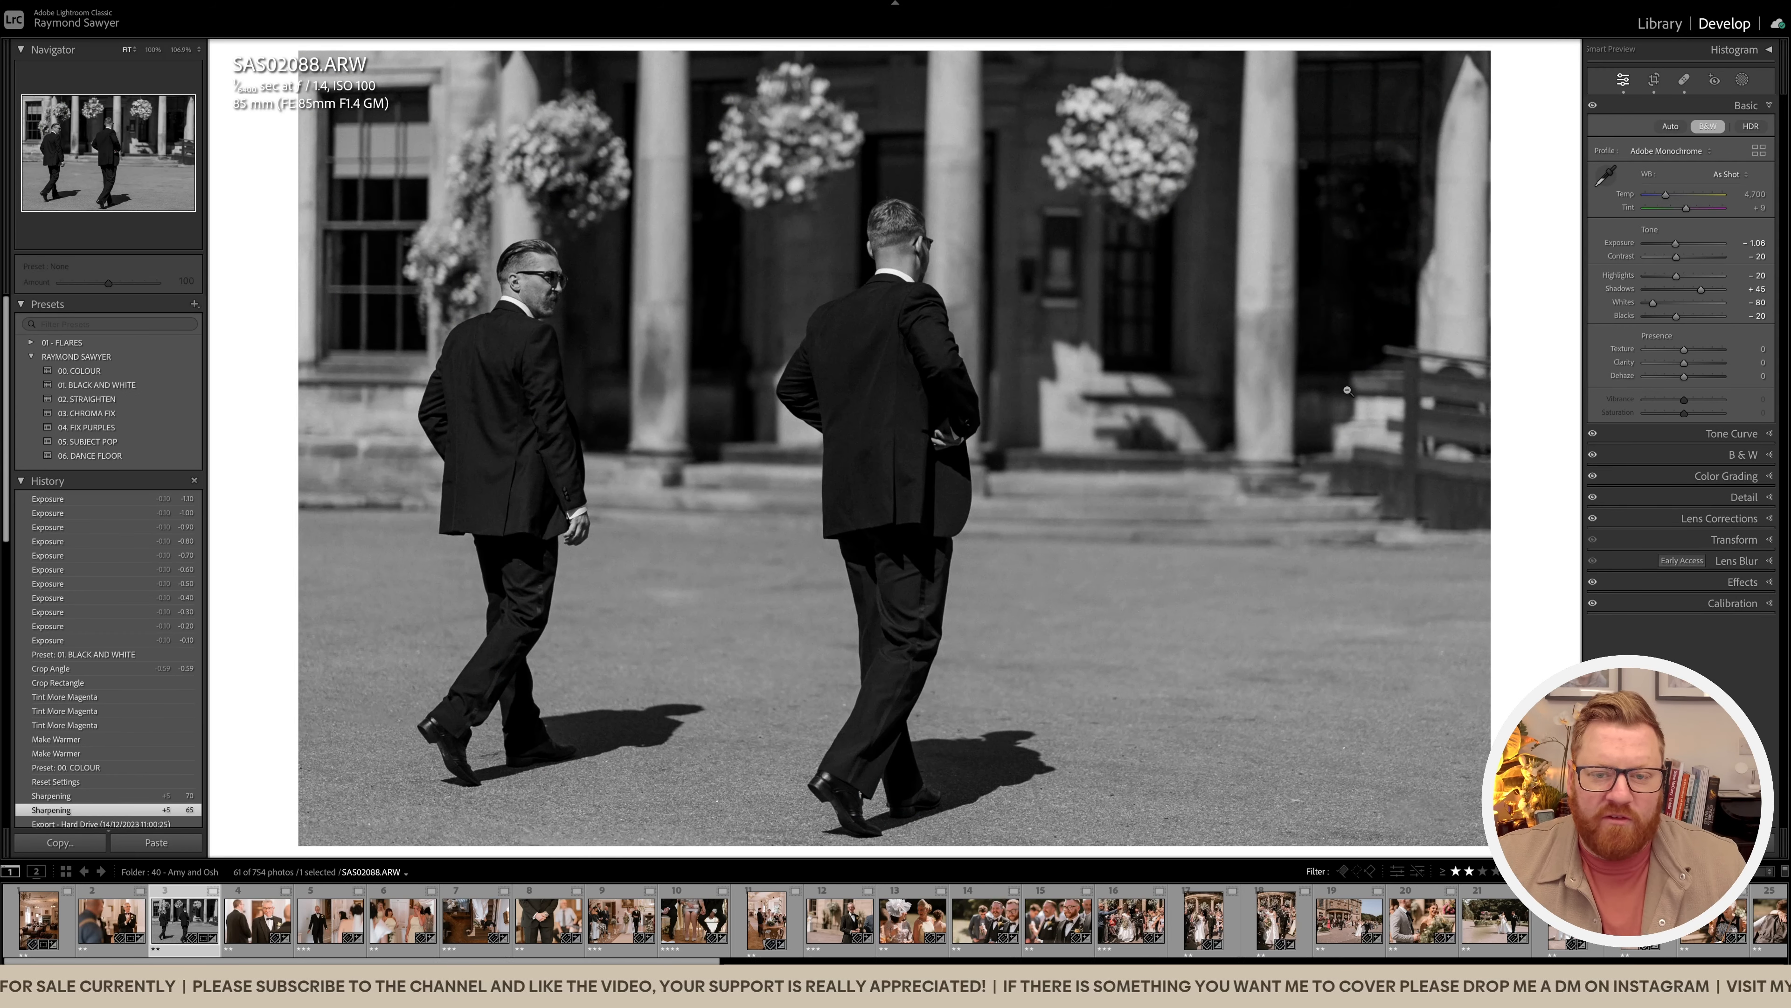
Step: Straighten the restored black-and-white photo to an angle of -0.39 and crop it slightly tighter above the two men
key(r)
drag(1516, 416, 1524, 434)
key(Return)
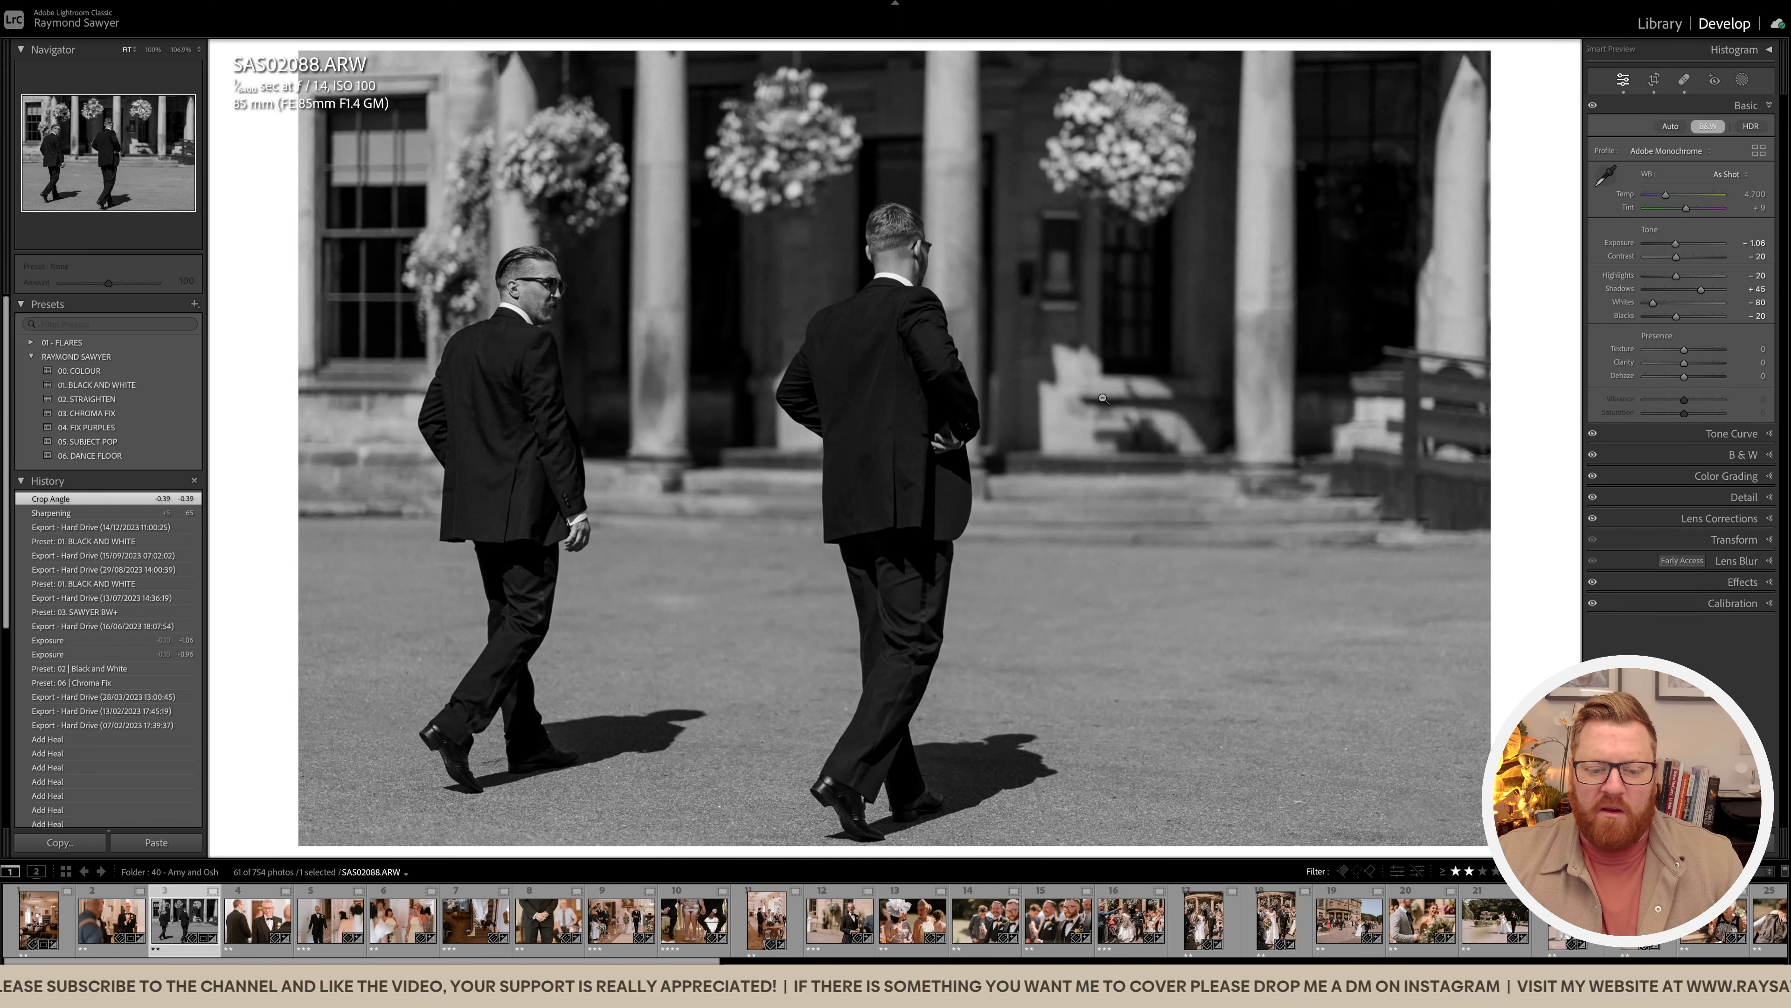
click(1108, 410)
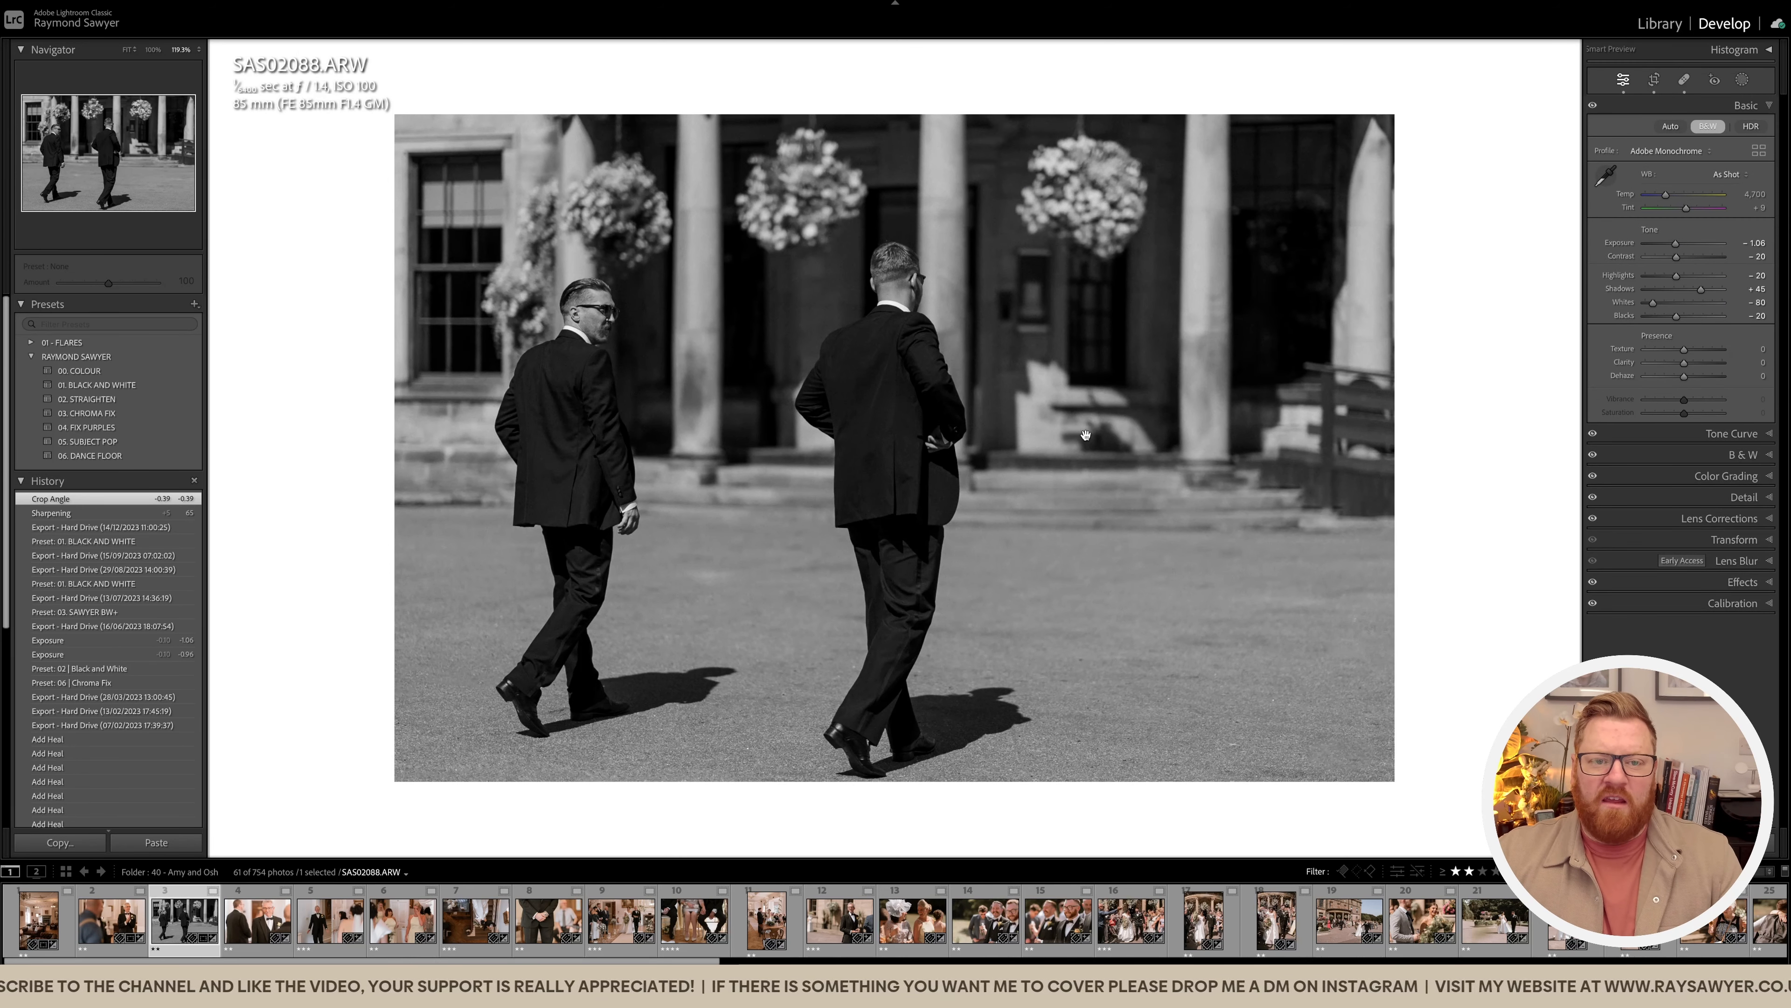
key(r)
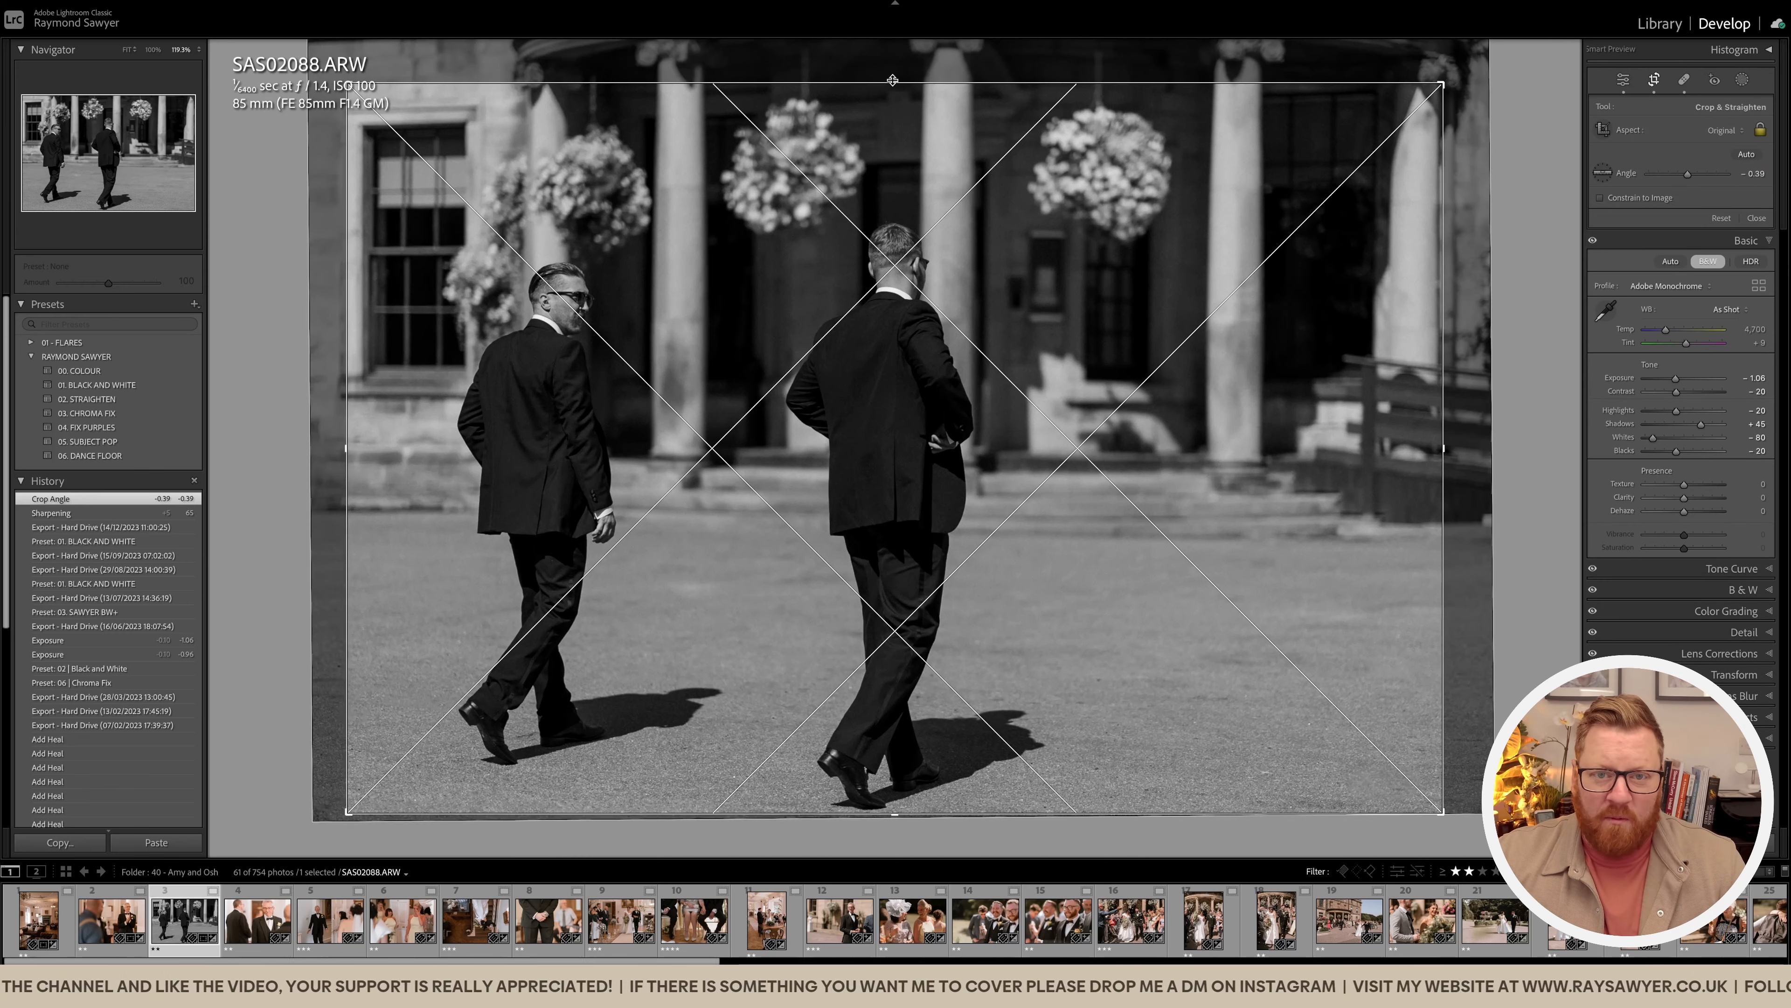
drag(893, 49, 892, 82)
key(Return)
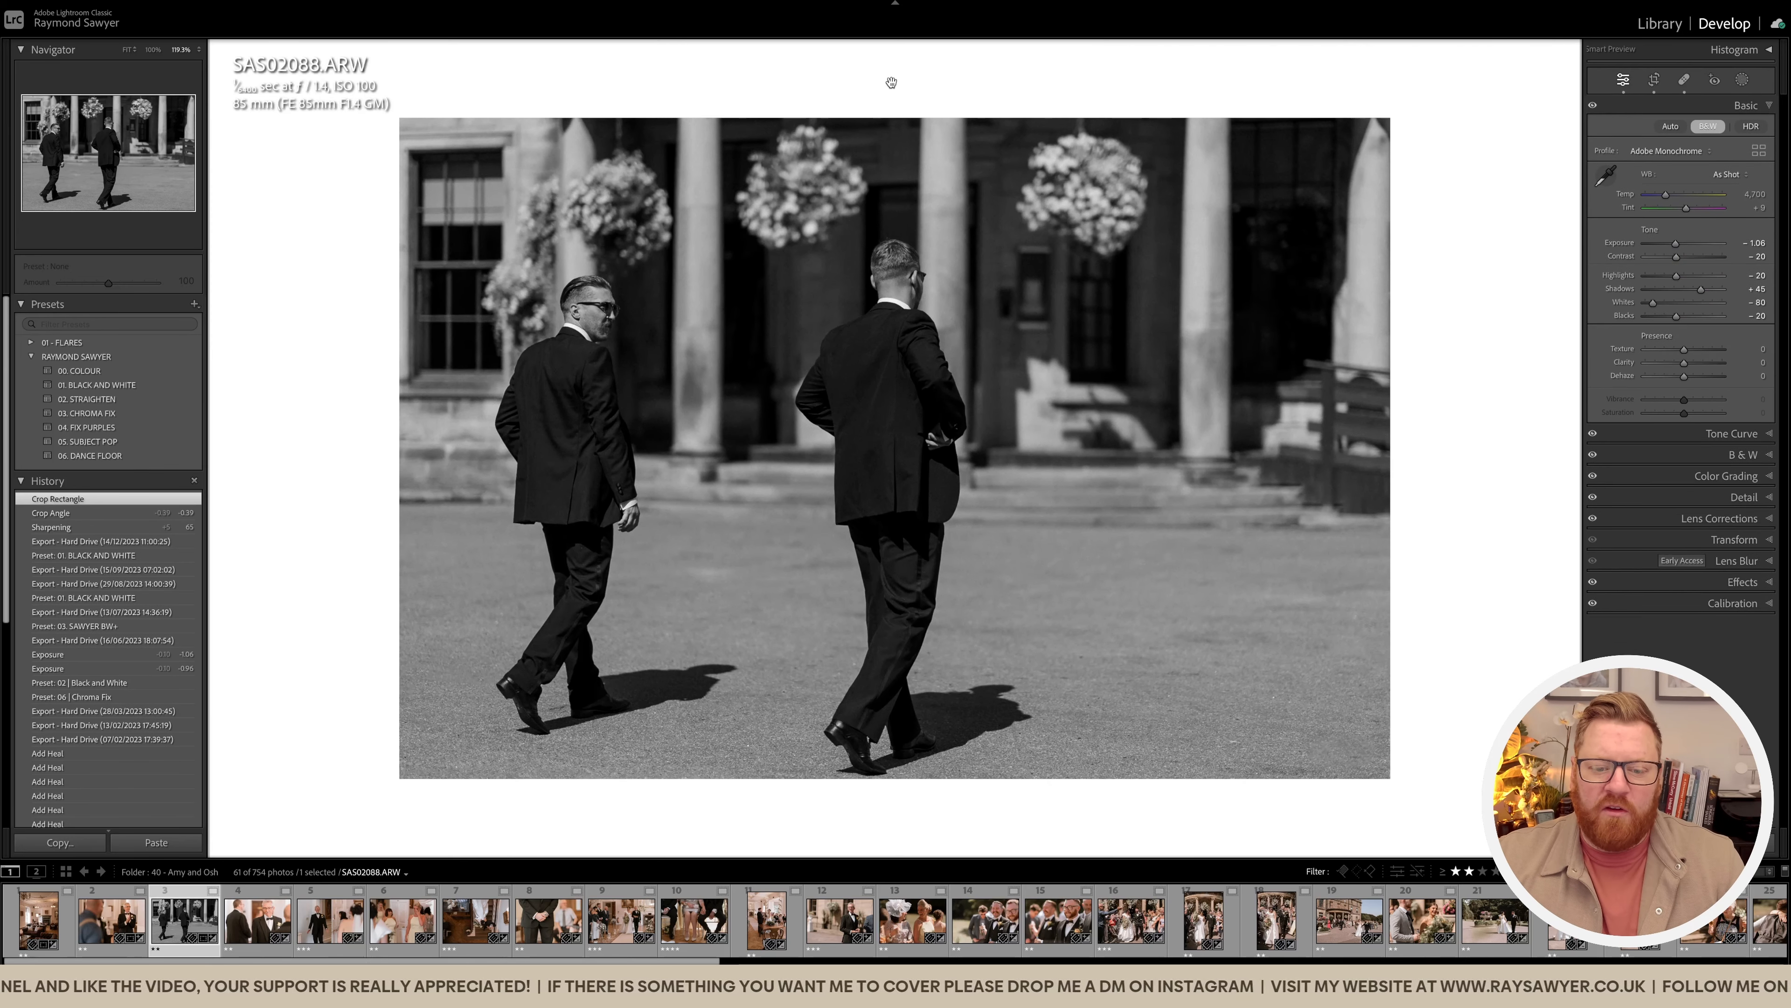
Step: Go to the fourth photo and lower its exposure to -0.90
key(Right)
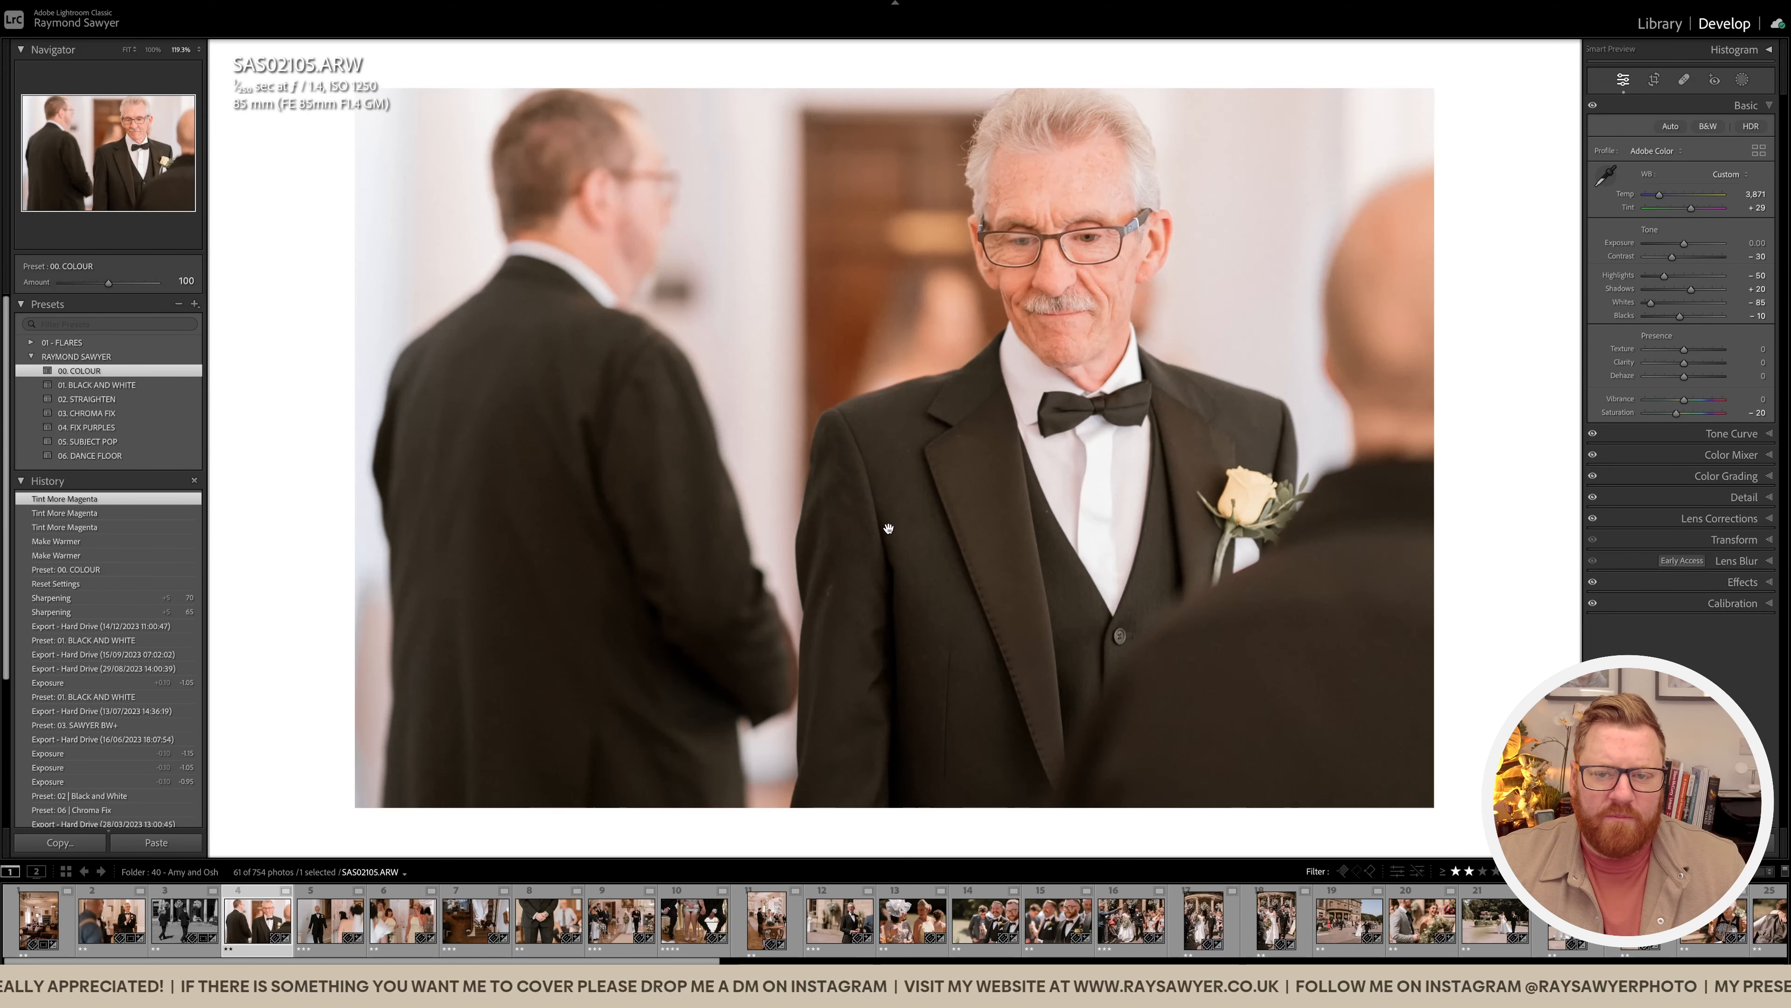
key(minus)
key(minus)
key(minus)
key(minus)
key(minus)
key(minus)
key(minus)
key(minus)
key(minus)
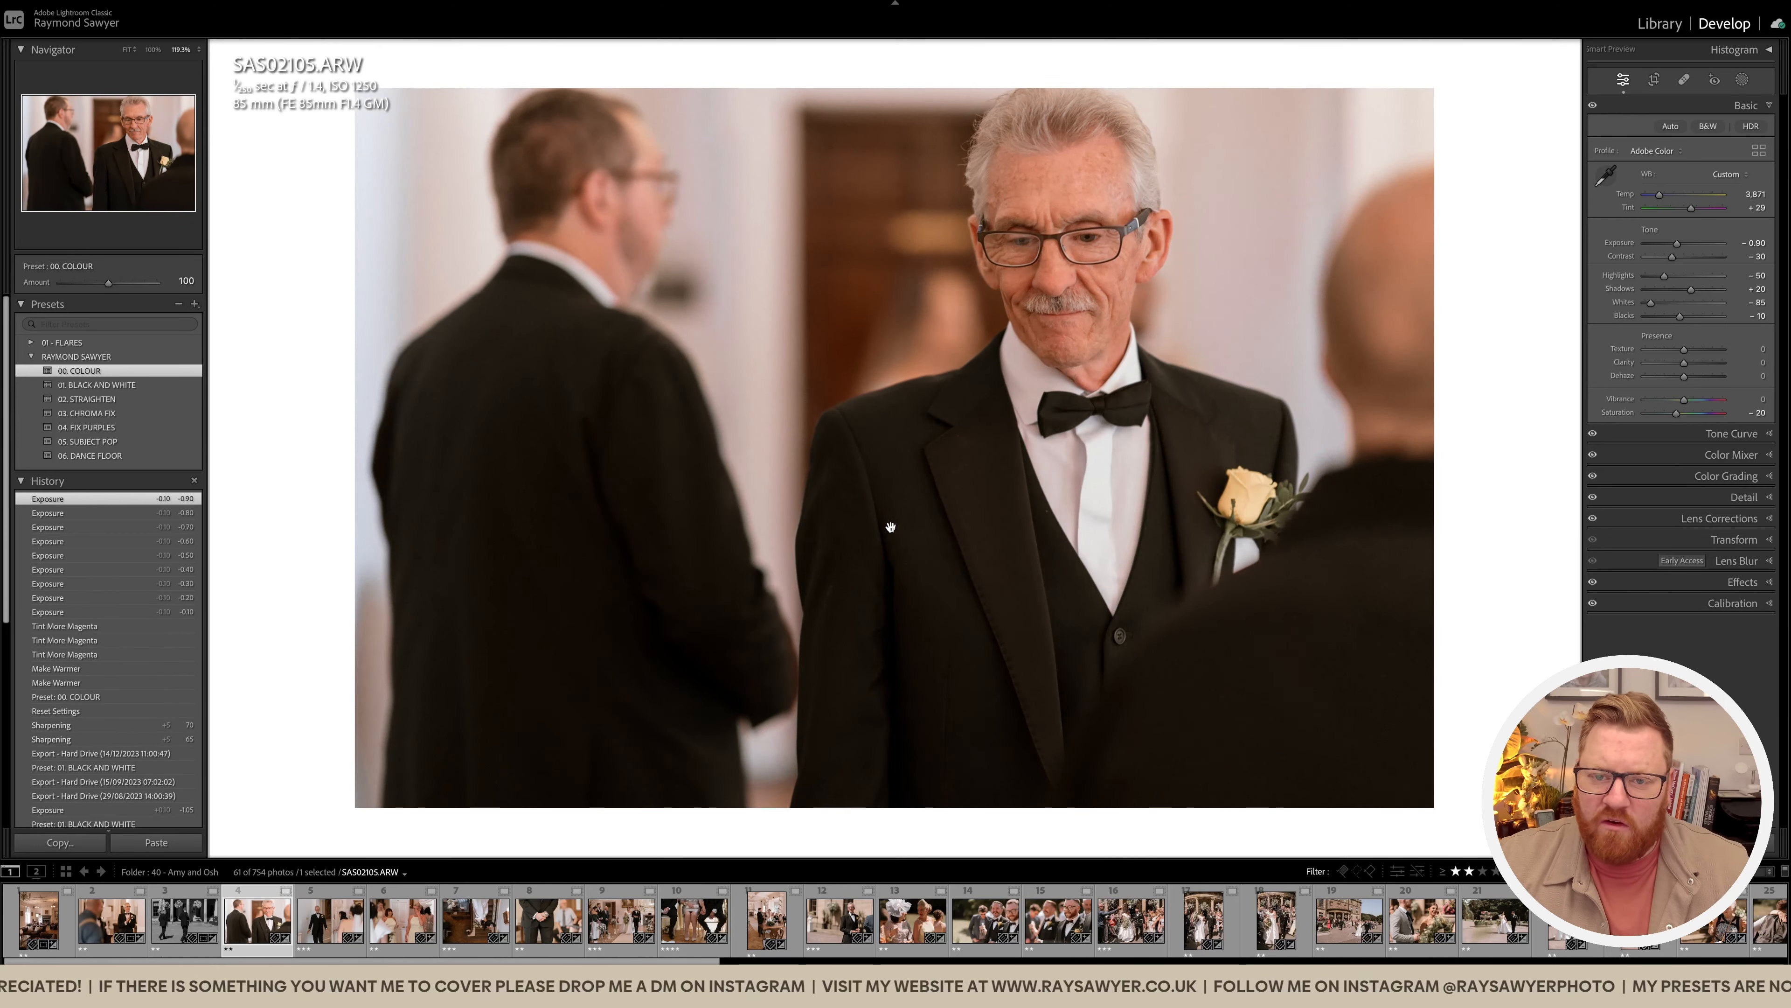
Step: Crop the fourth photo tighter to cut away part of the bald foreground man, and warm its temperature to 4,071
drag(1128, 546, 1063, 547)
key(r)
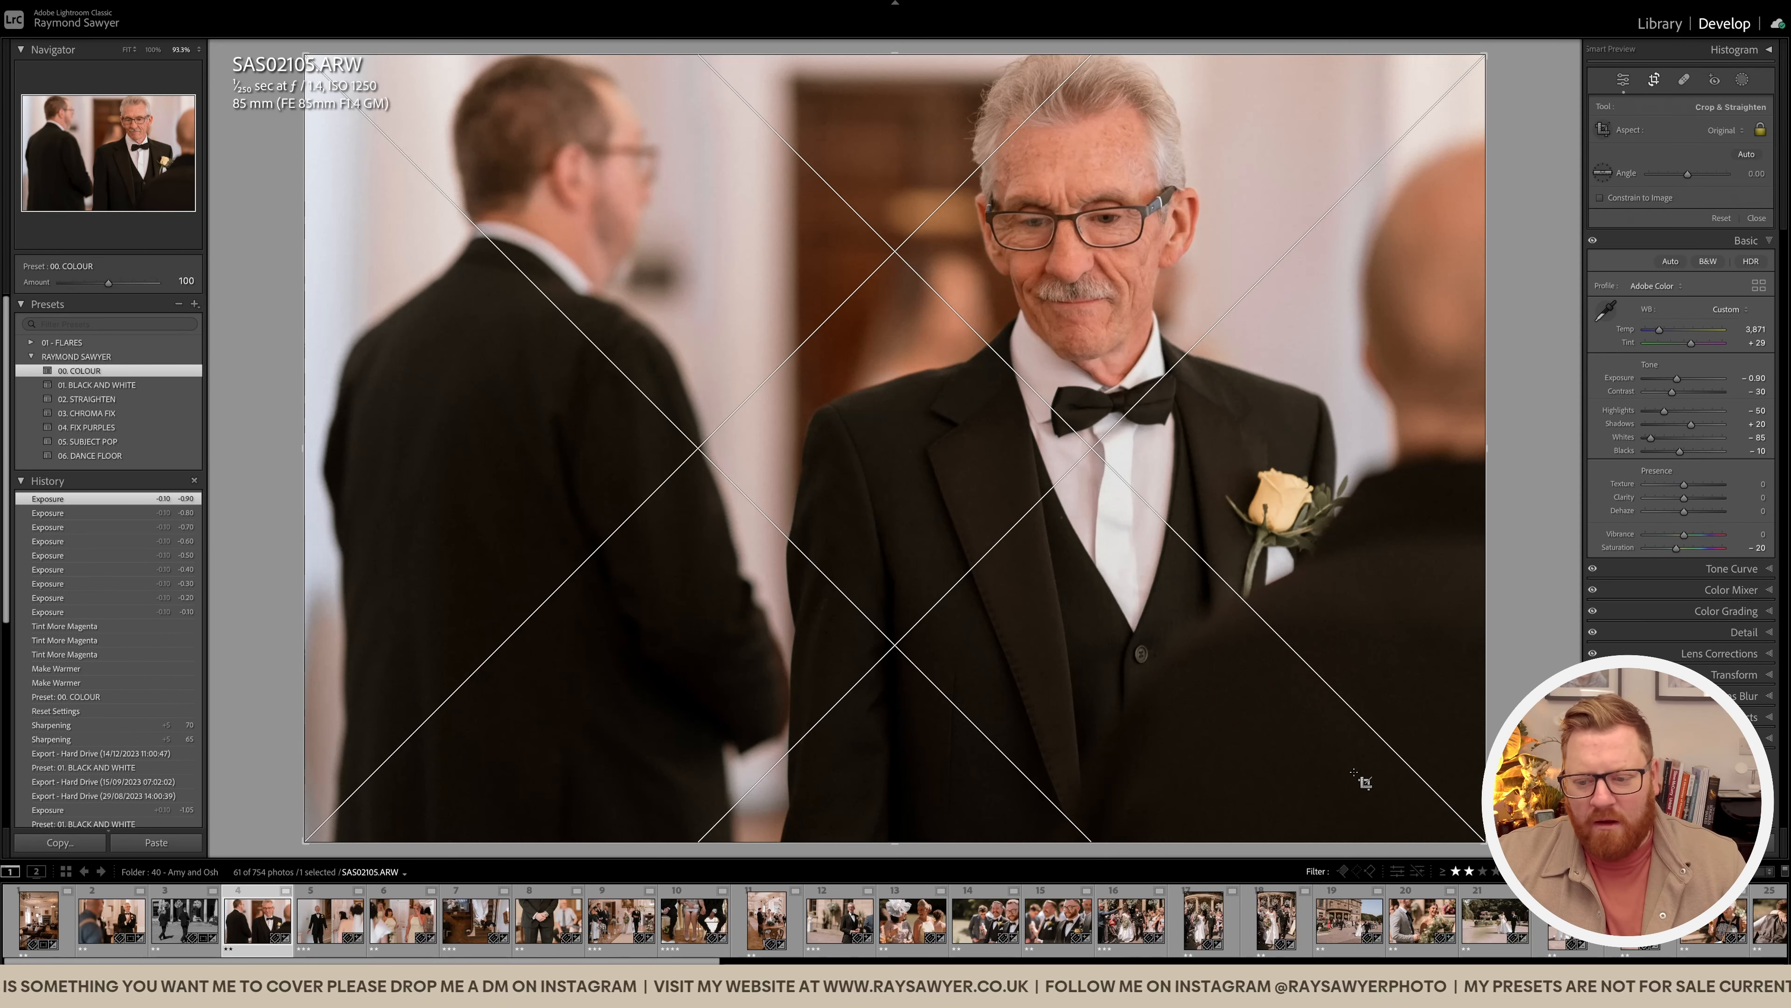
drag(1483, 840, 1471, 817)
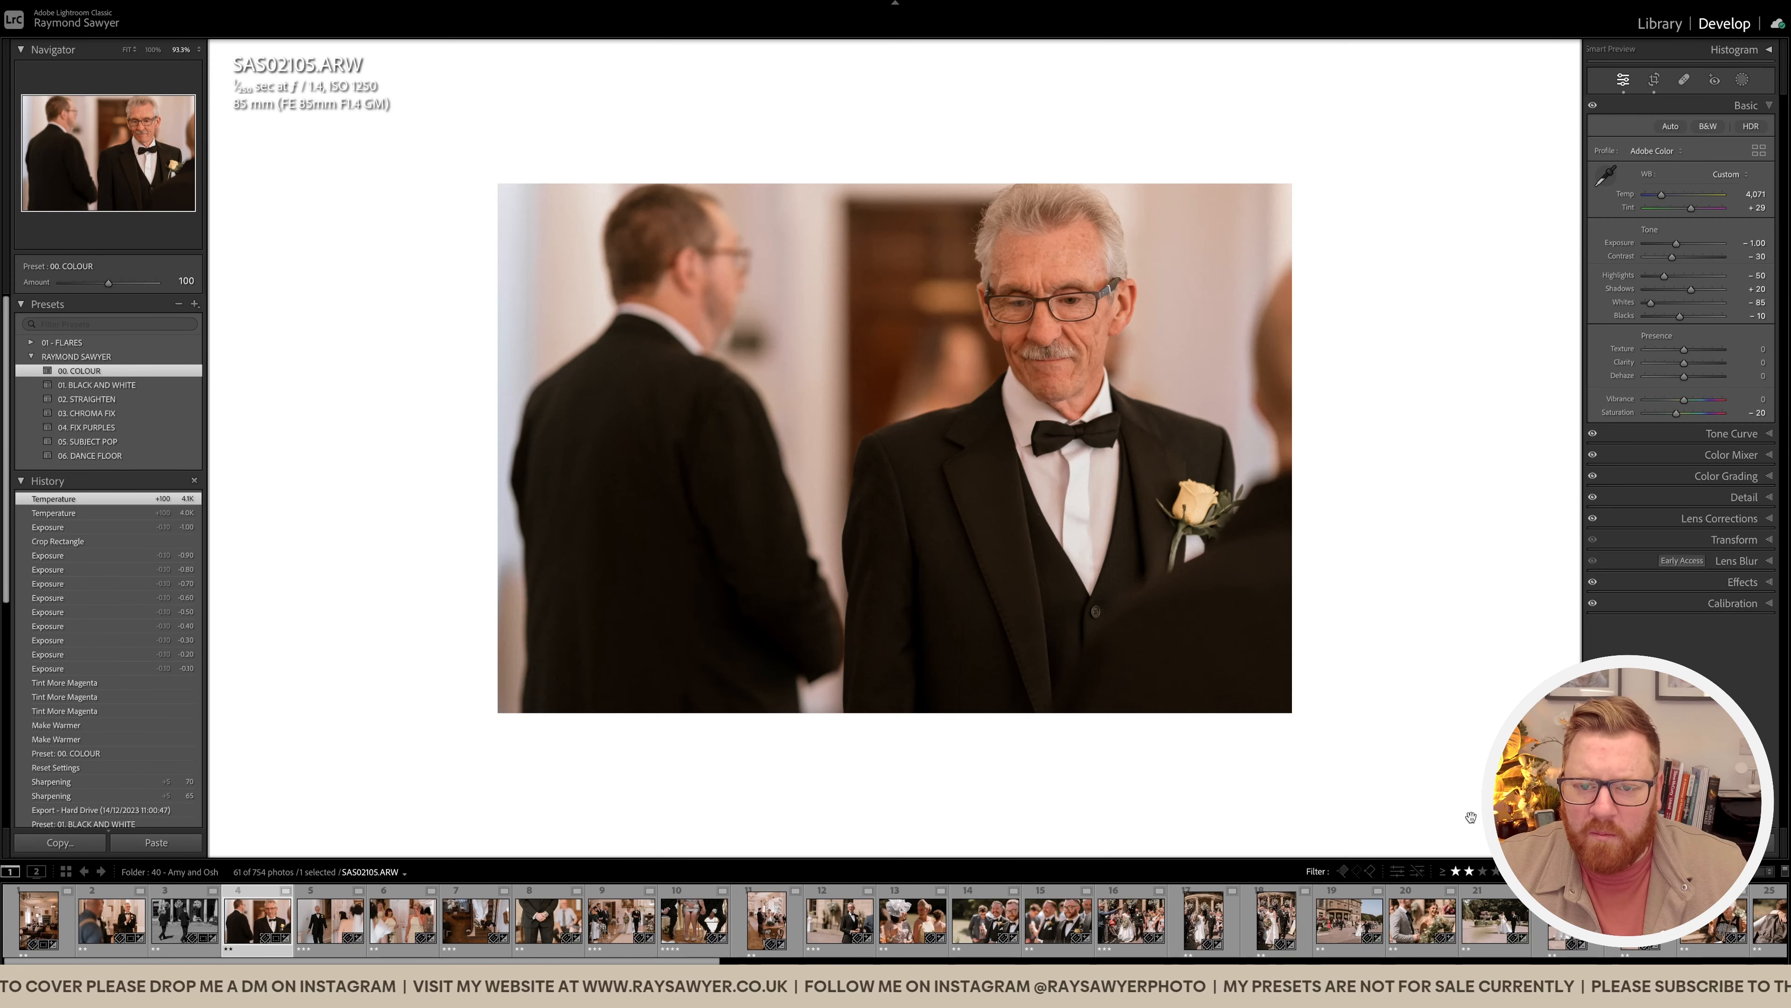
Step: Brush a 00 - Subject Pop mask over the man in glasses, set the overall exposure to -1.30 and compare with the unedited photo
key(minus)
key(k)
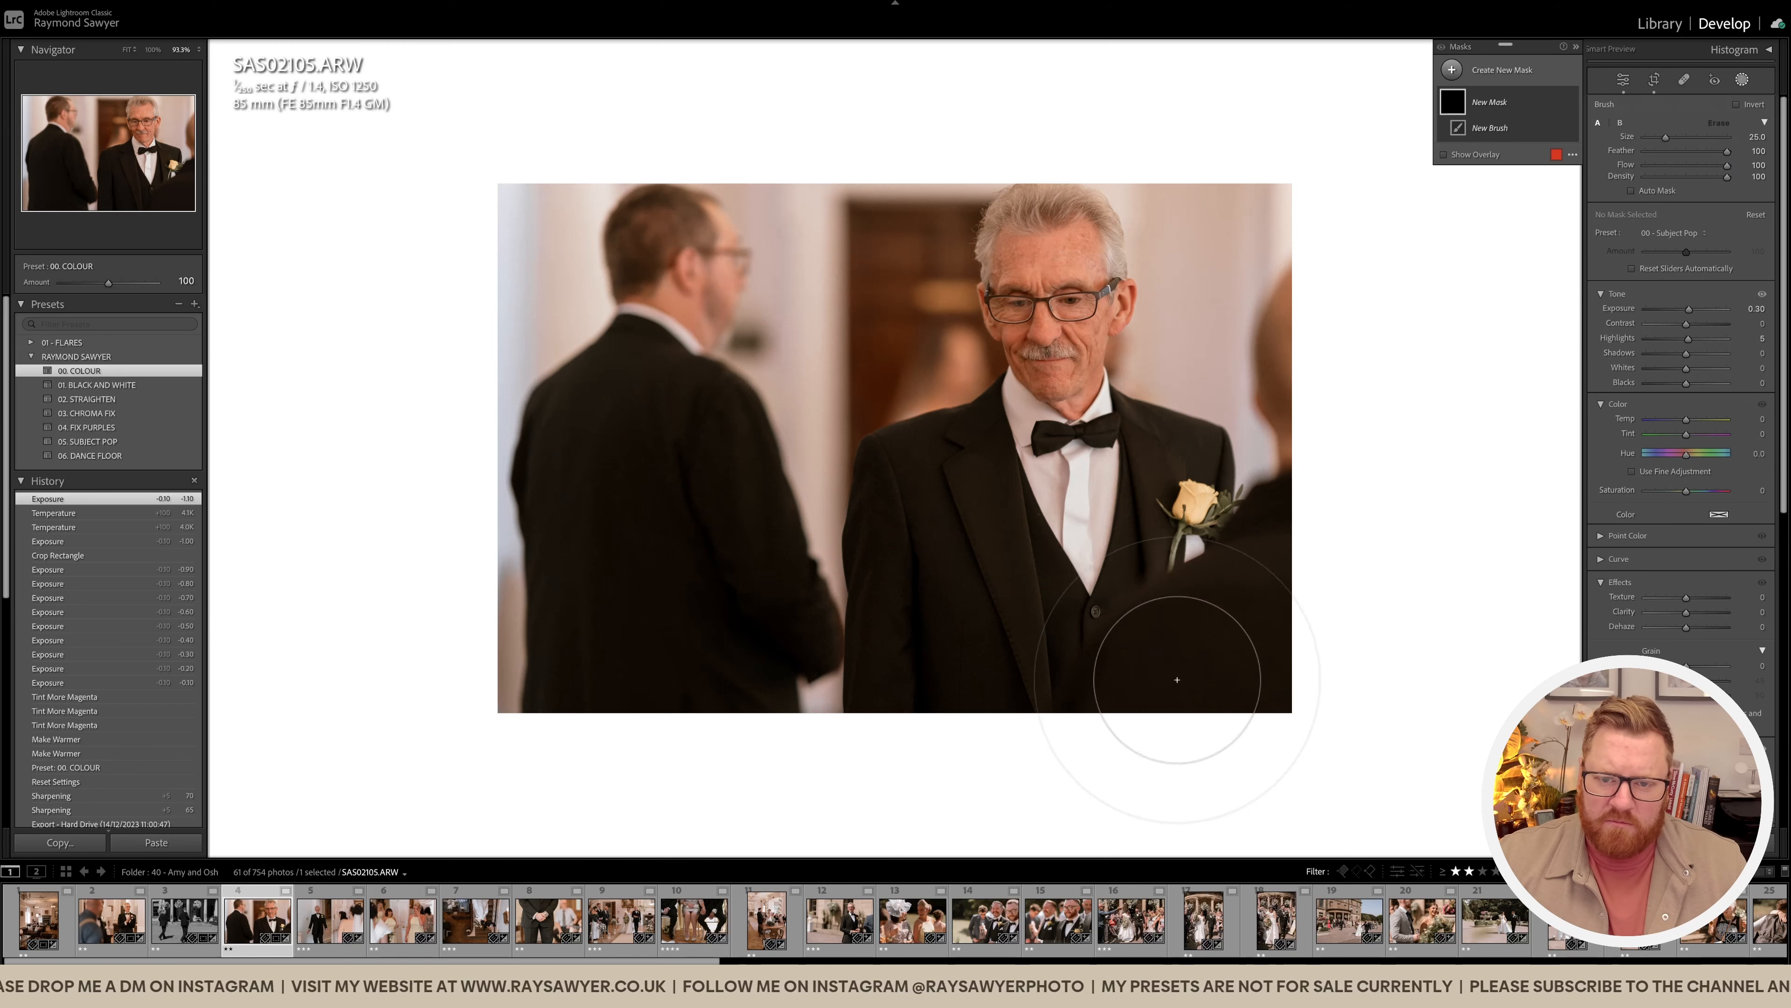
scroll(1026, 401, up, 6)
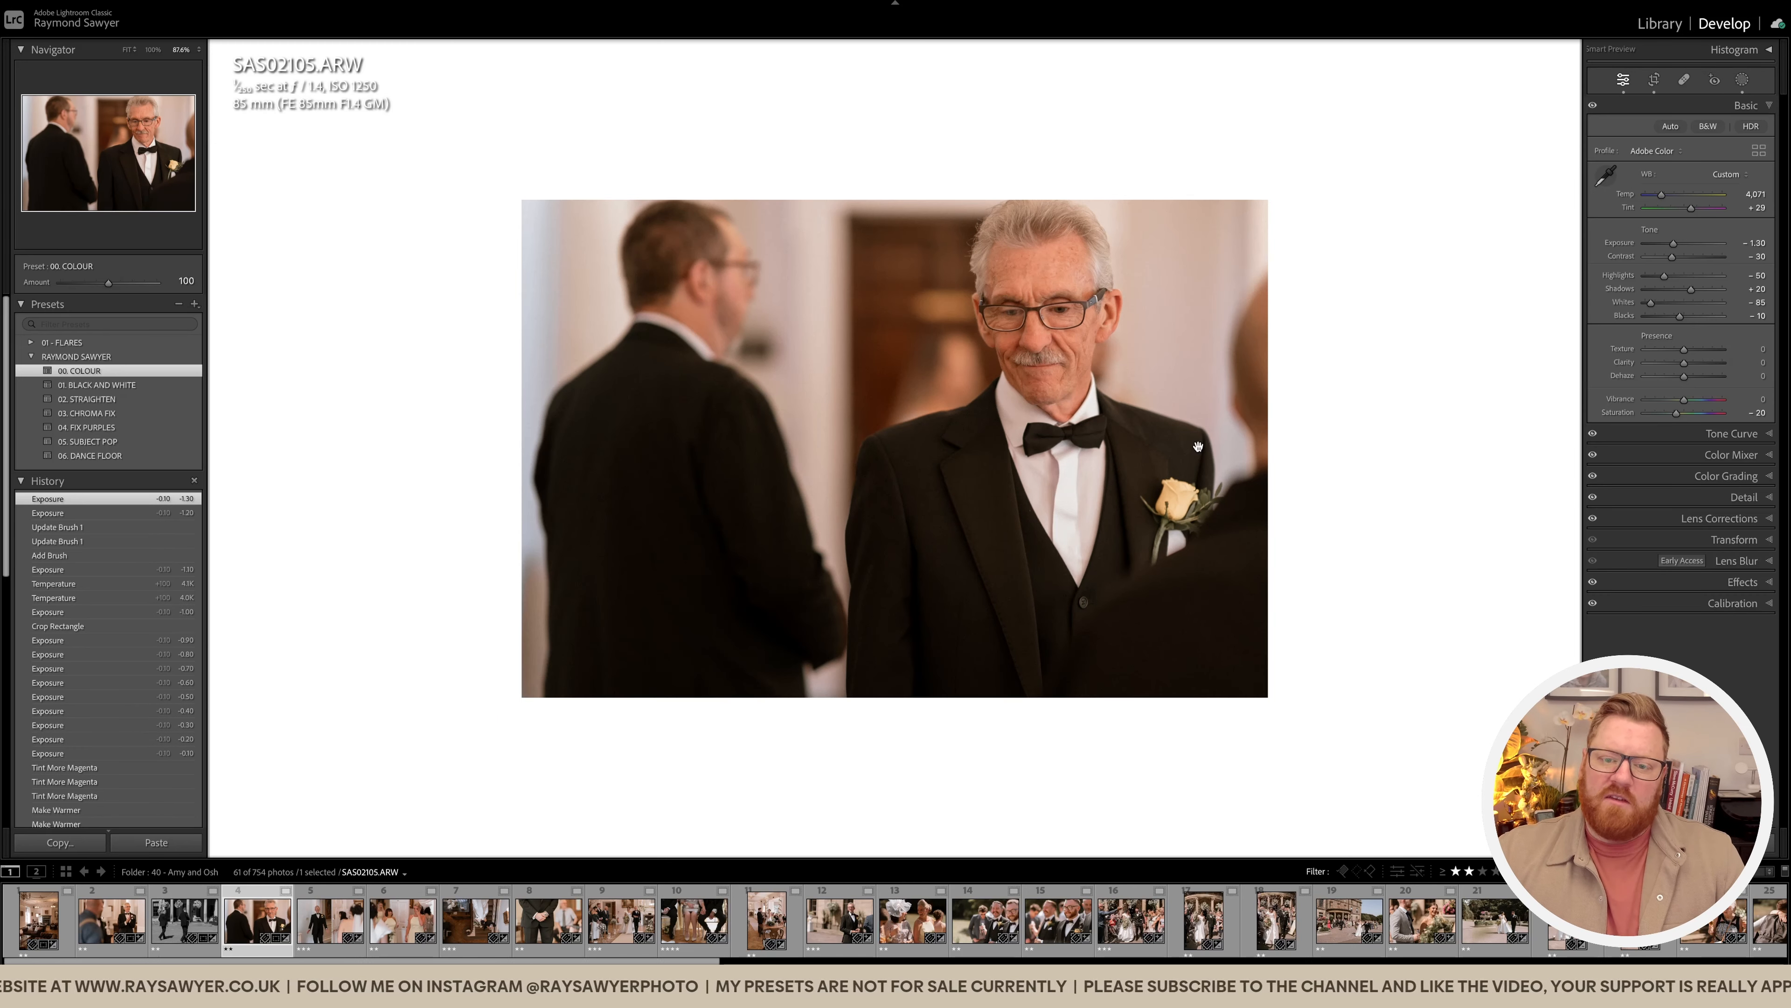
key(backslash)
key(backslash)
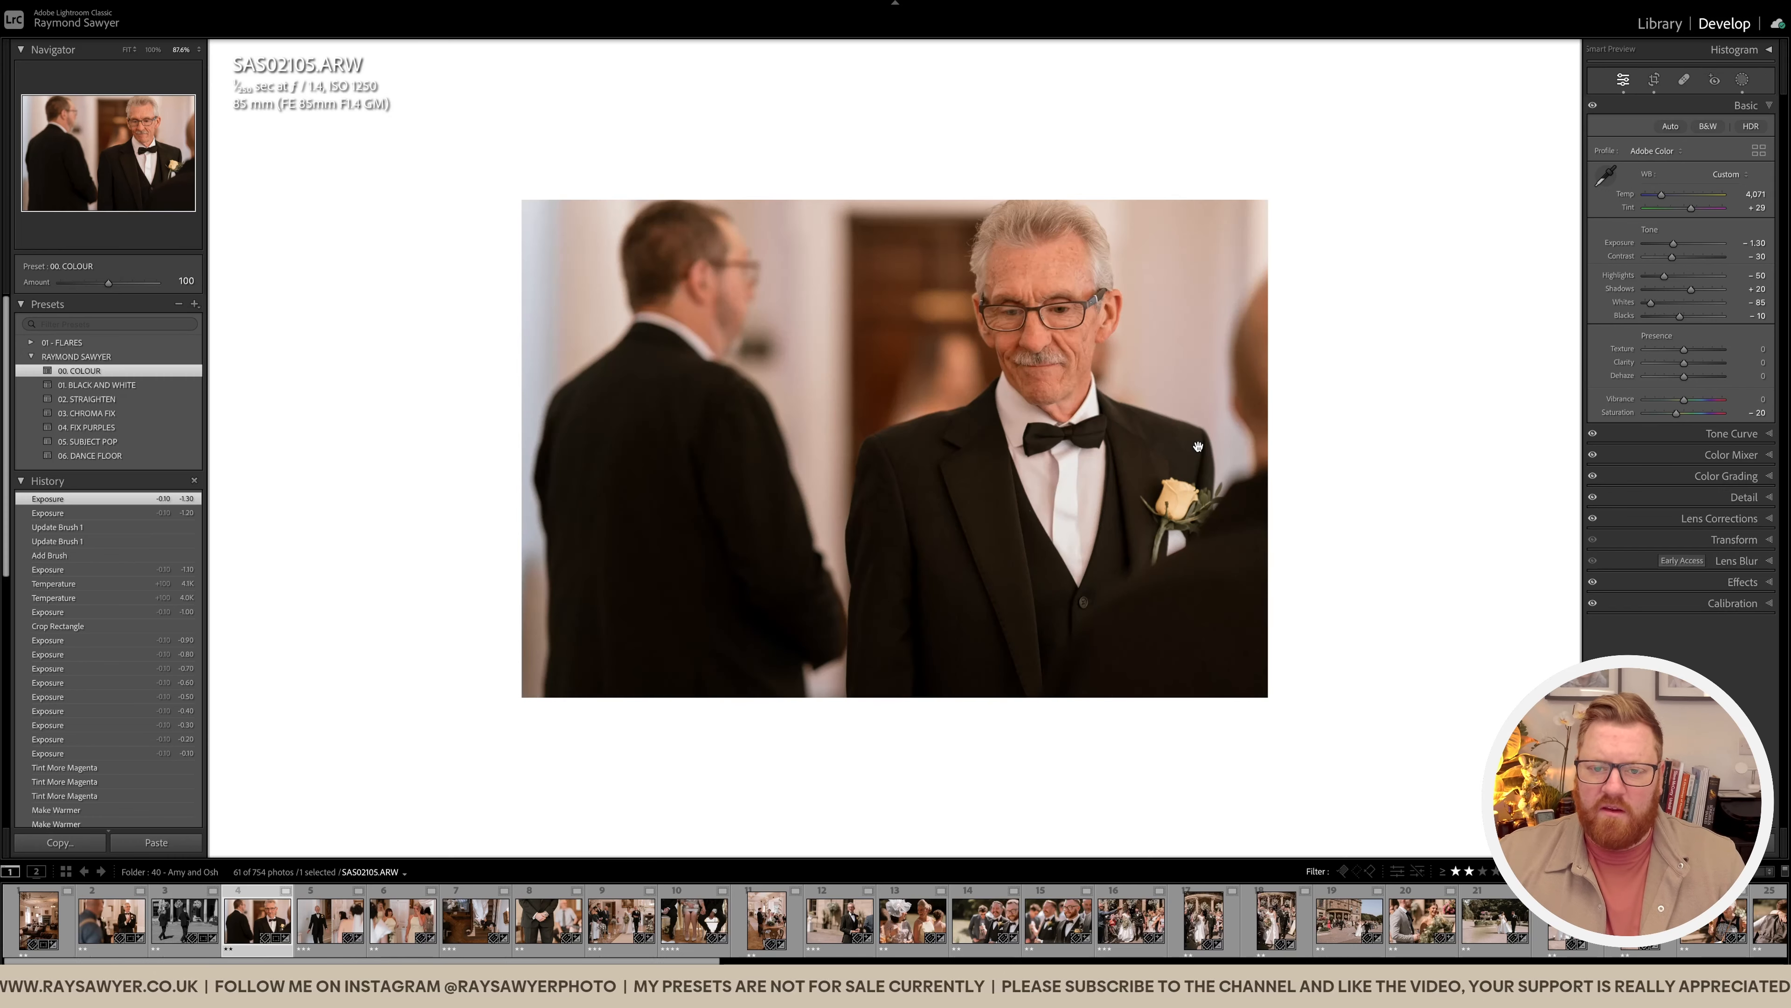
Step: Crop the fifth photo tighter around the three people, trimming the empty wall beside the laughing man
key(Right)
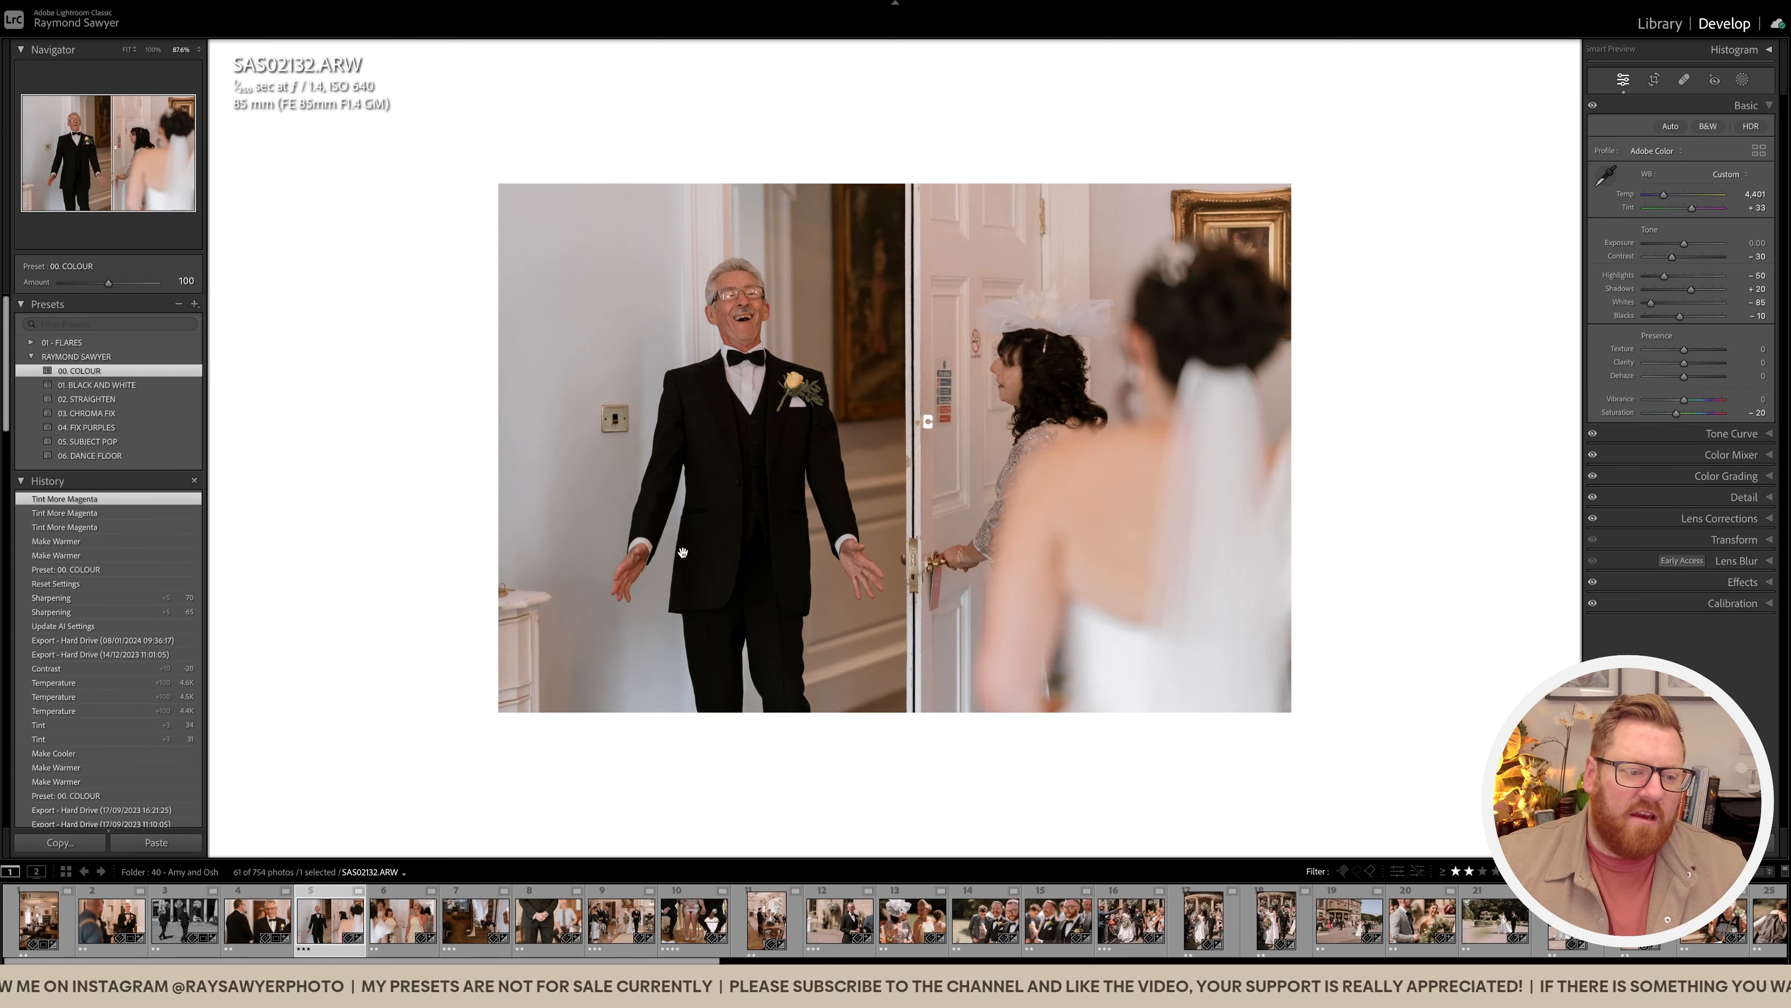
click(669, 555)
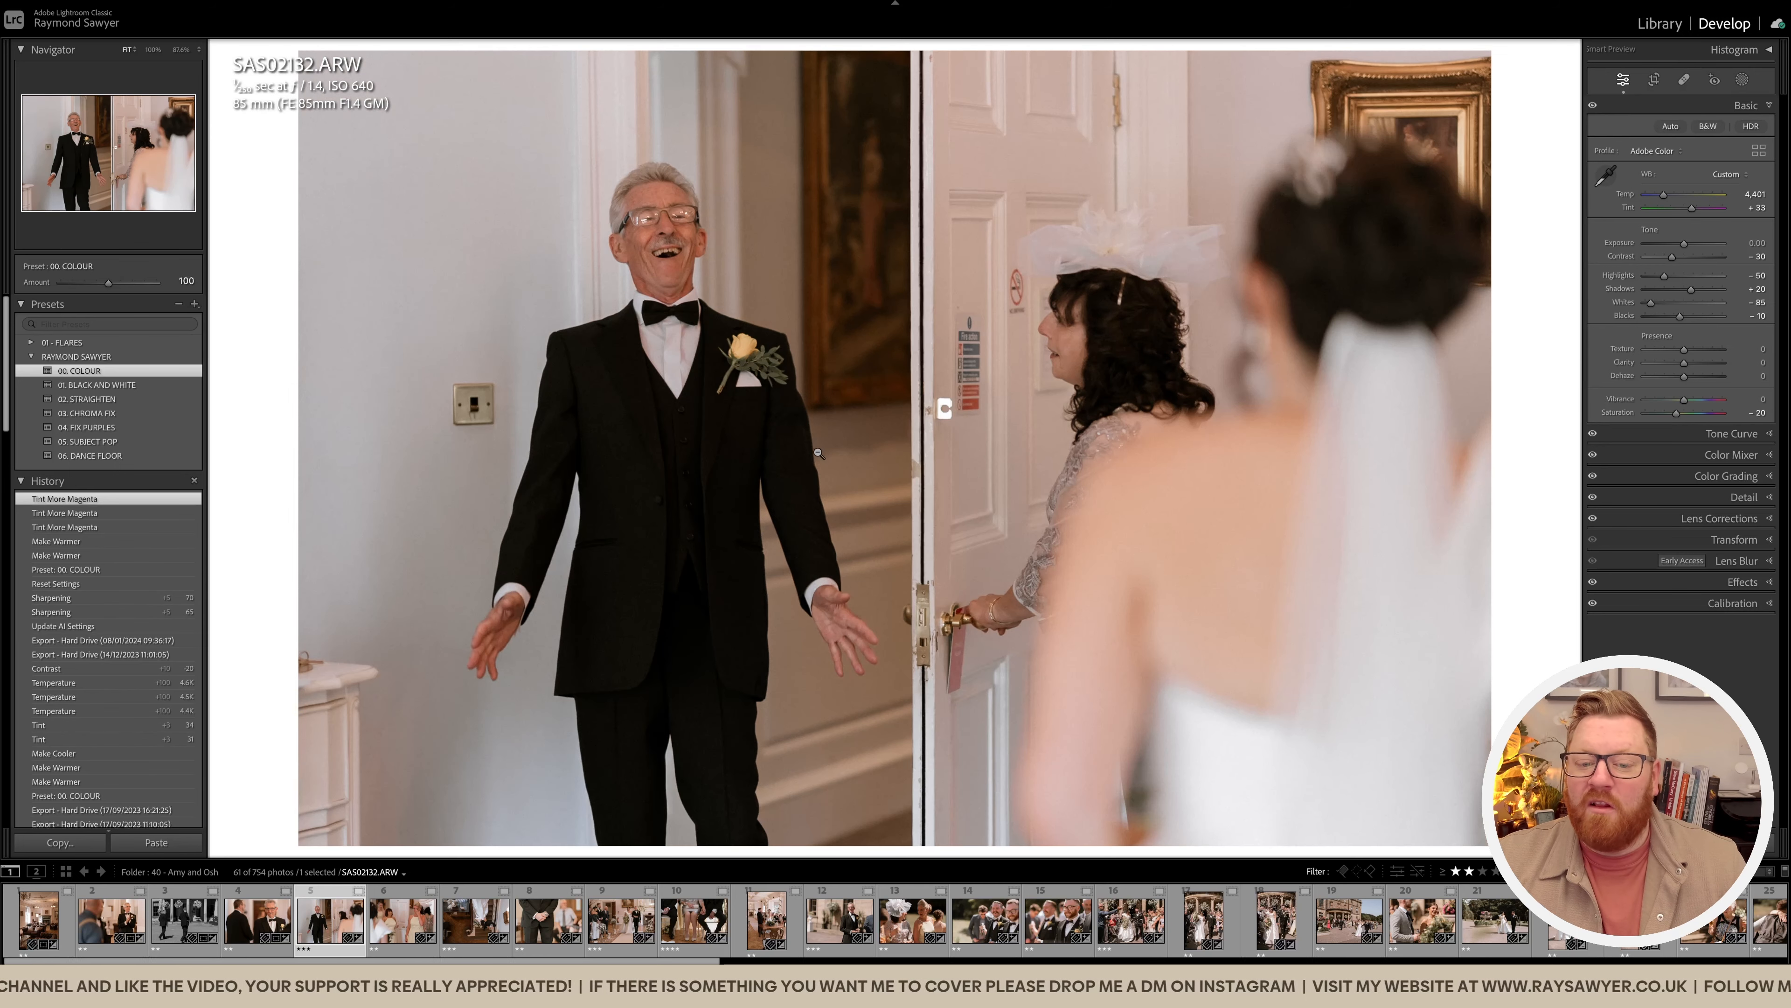
key(r)
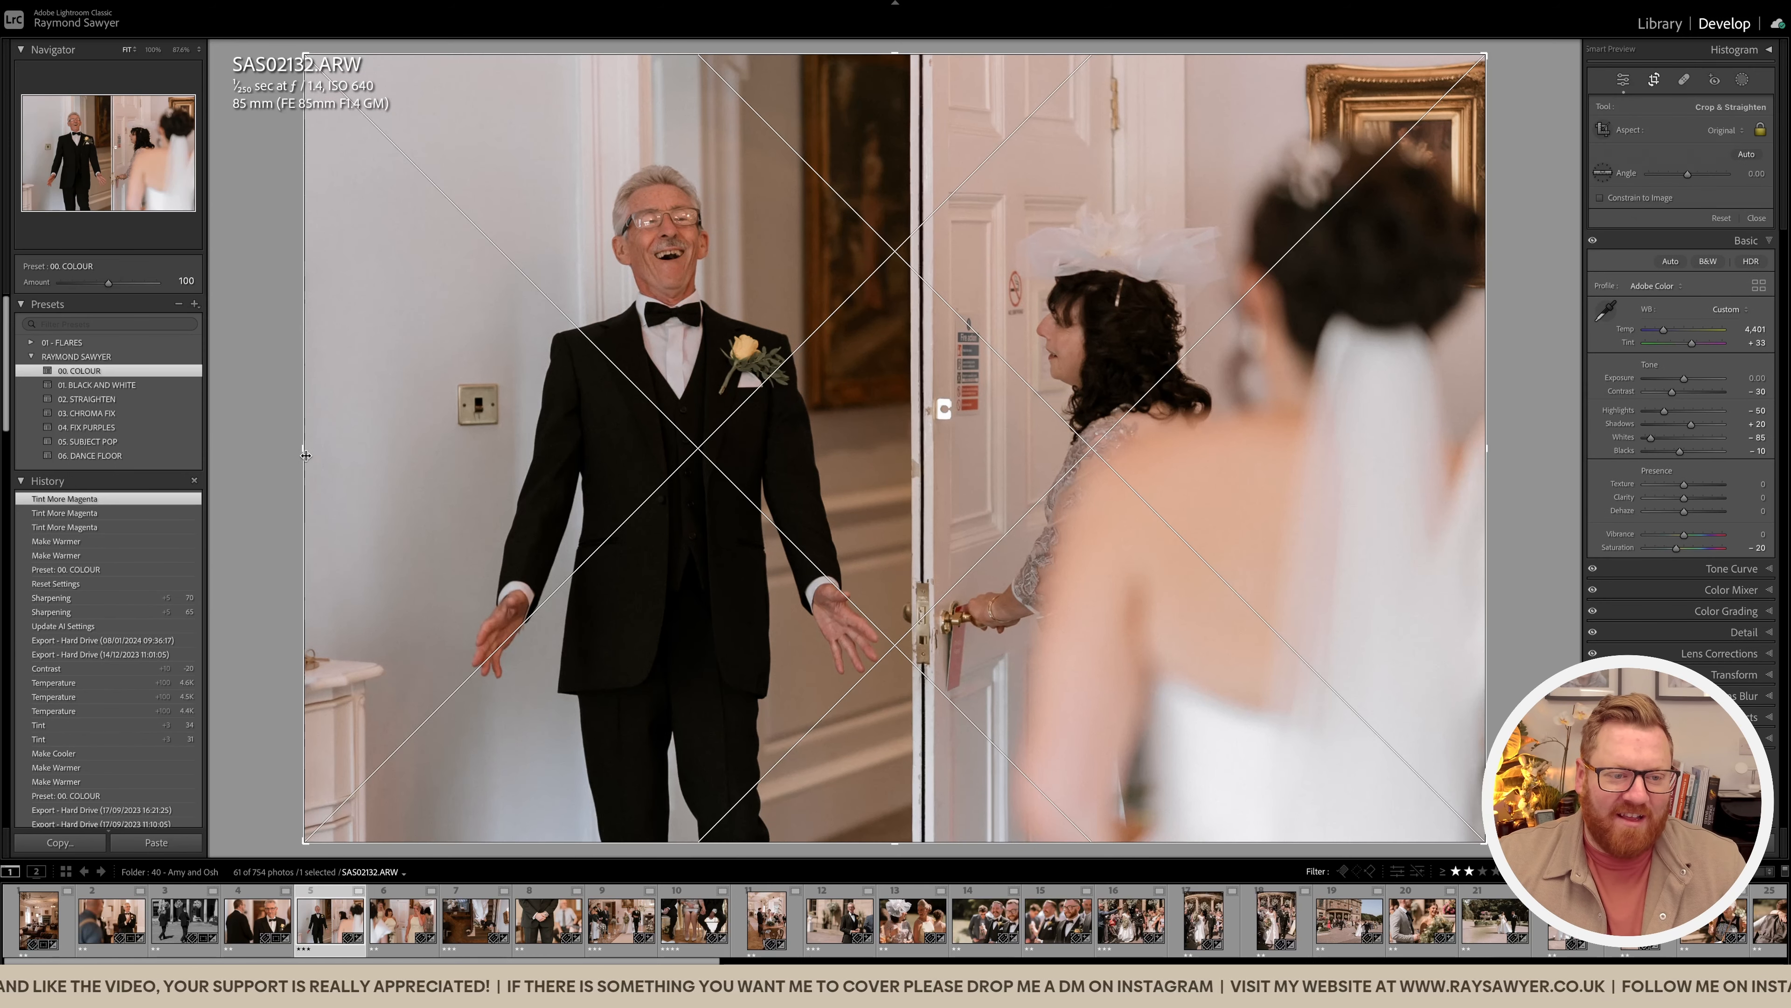
drag(302, 453, 350, 450)
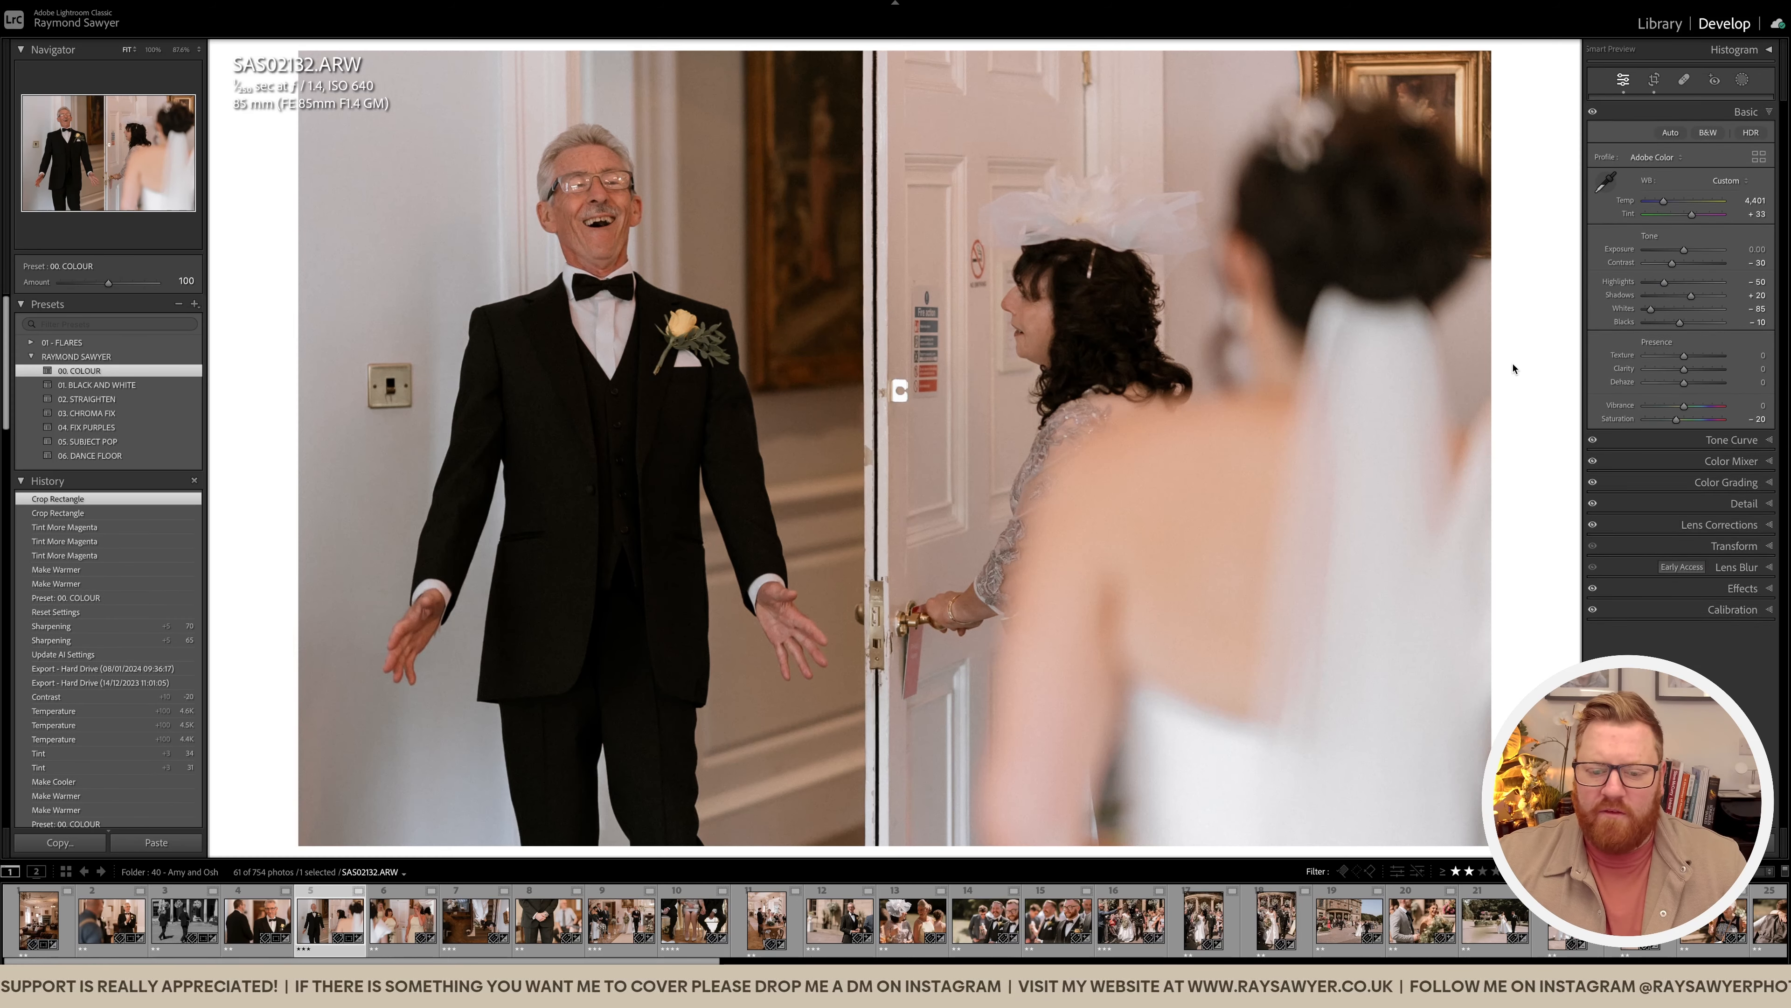
click(699, 395)
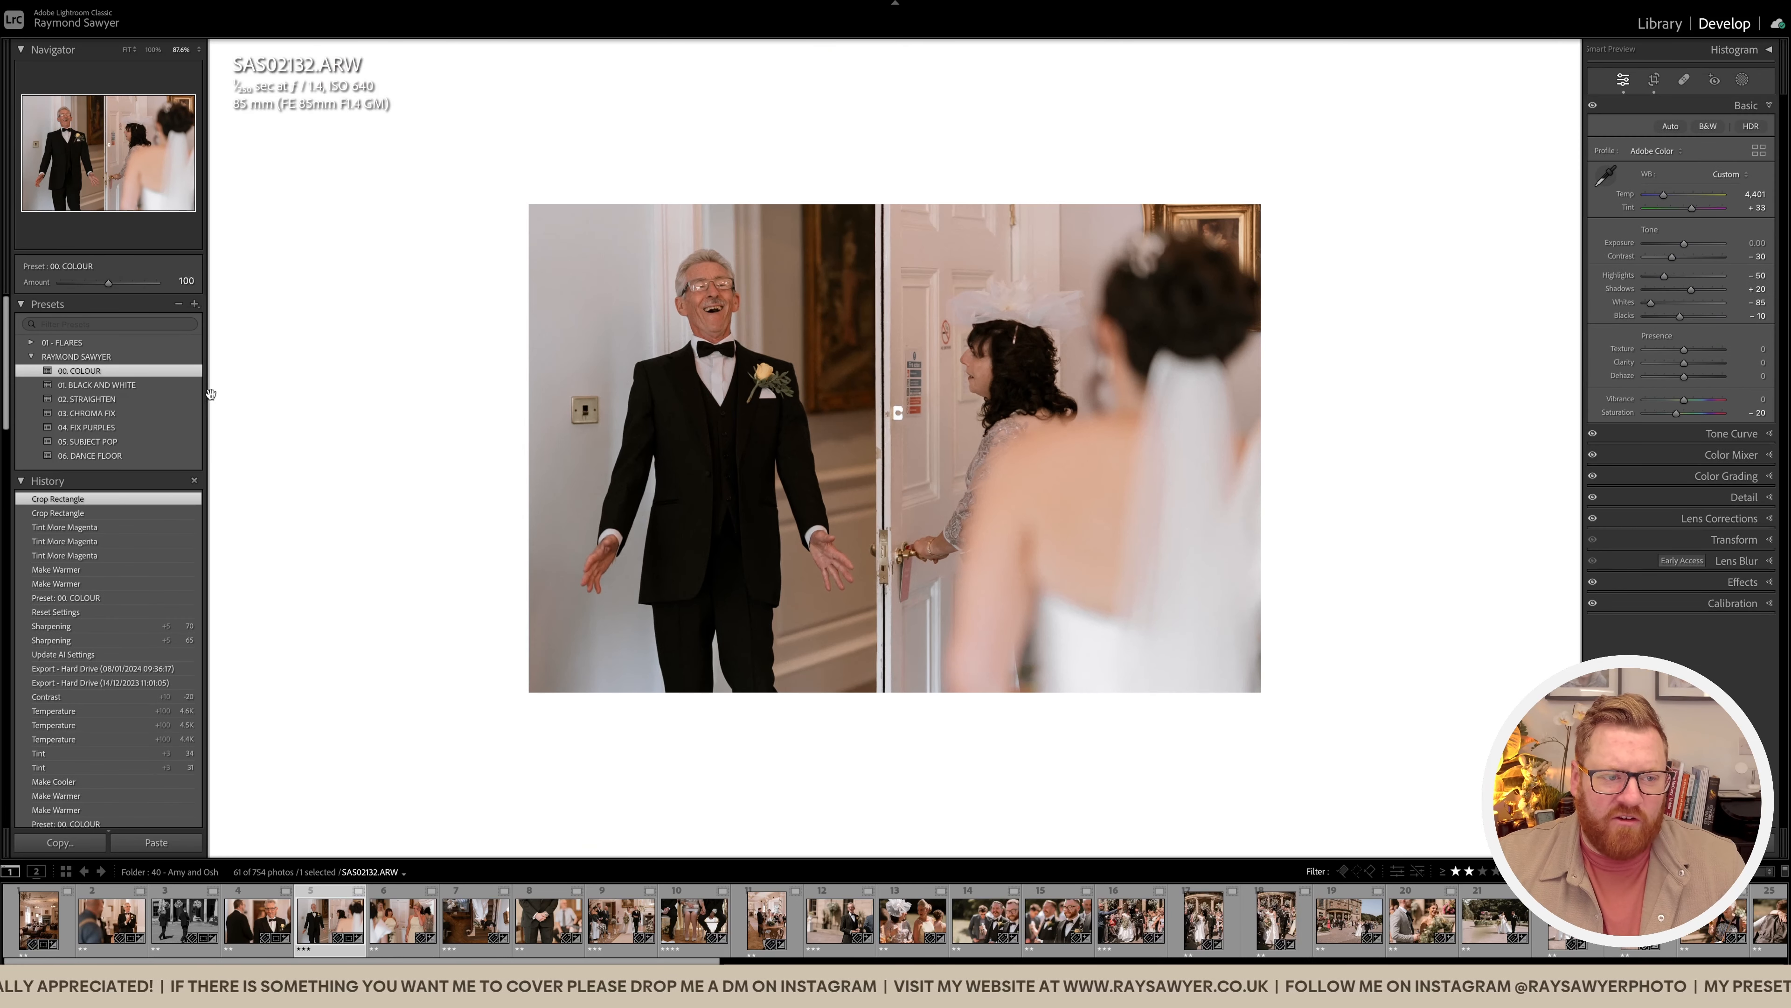
click(269, 428)
click(427, 407)
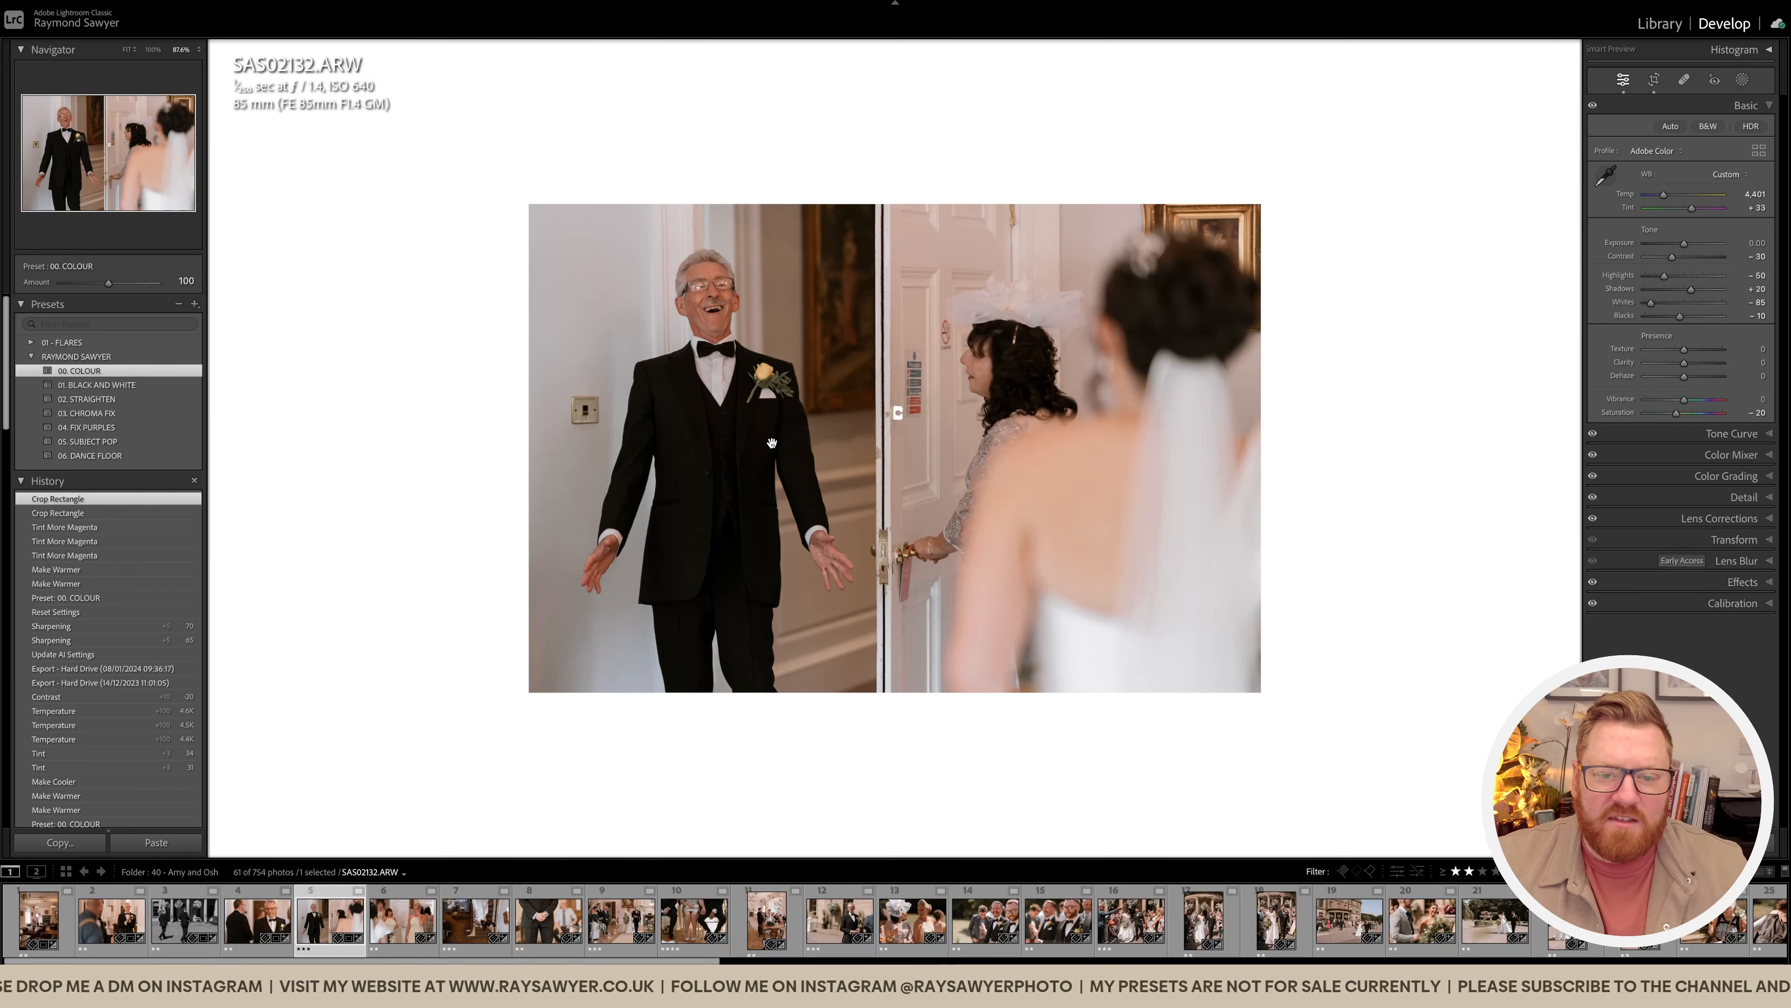
click(535, 422)
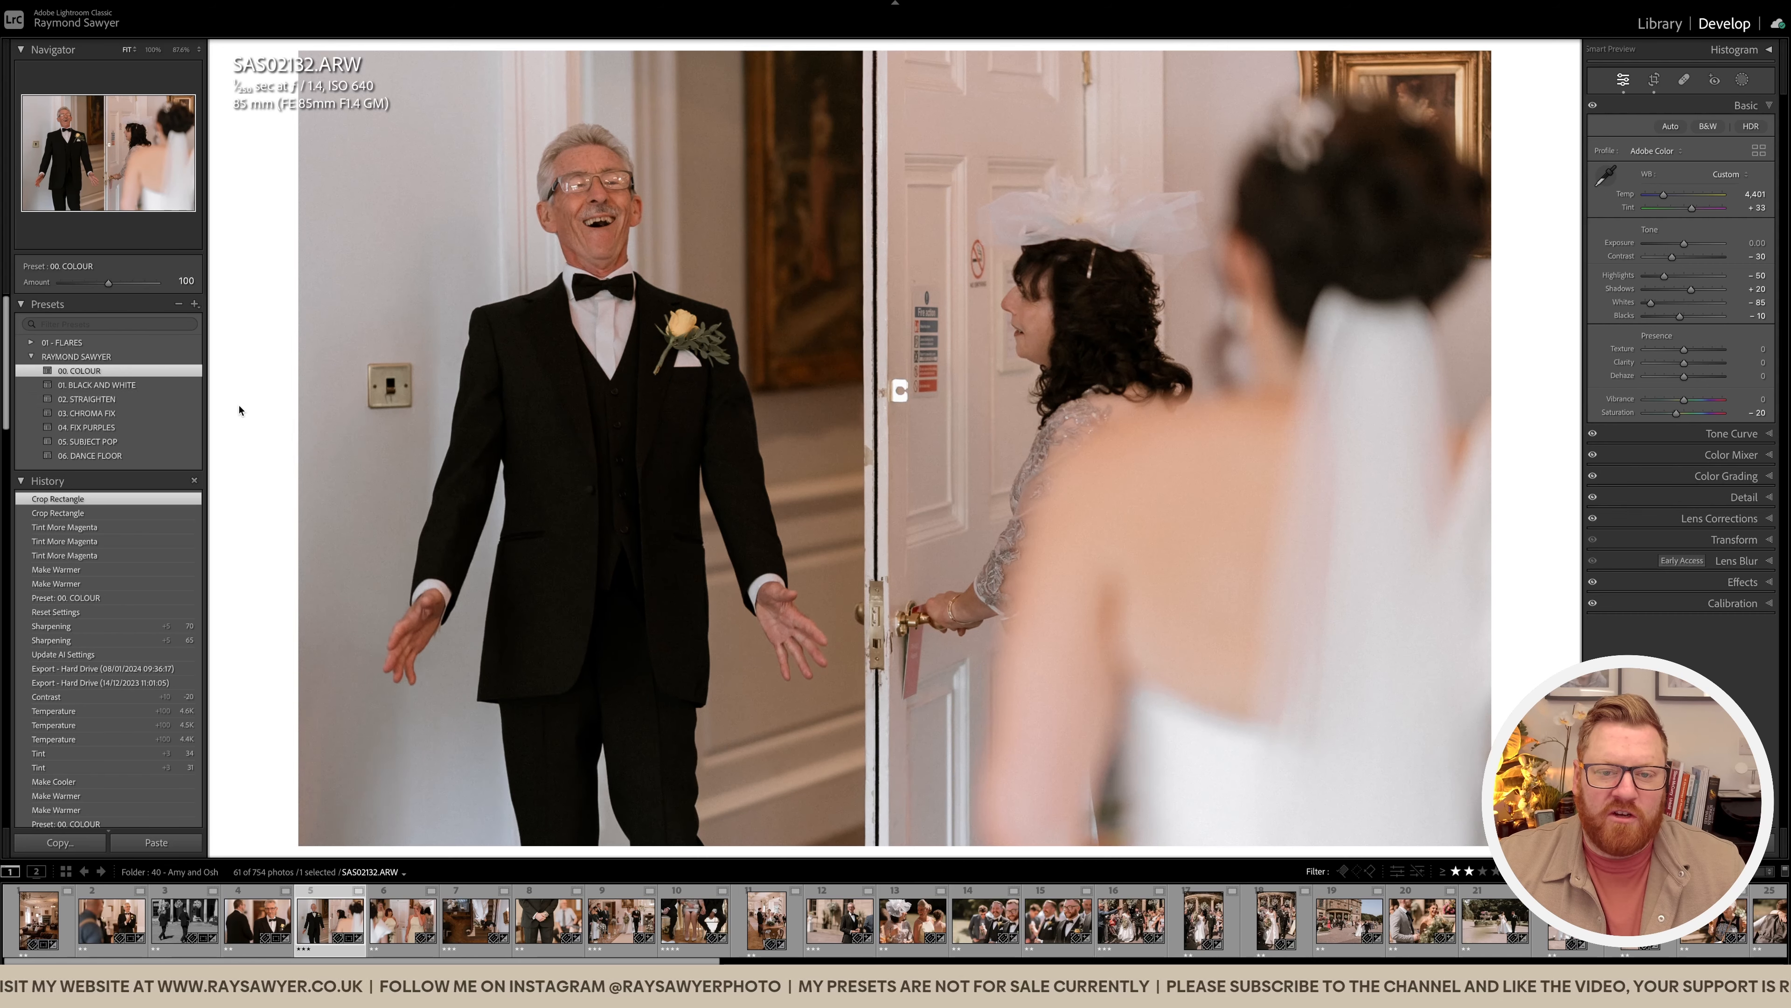
Step: Apply the 02. STRAIGHTEN preset to the fifth photo and add 00 - Subject Pop linear gradient masks across the doorway
click(196, 400)
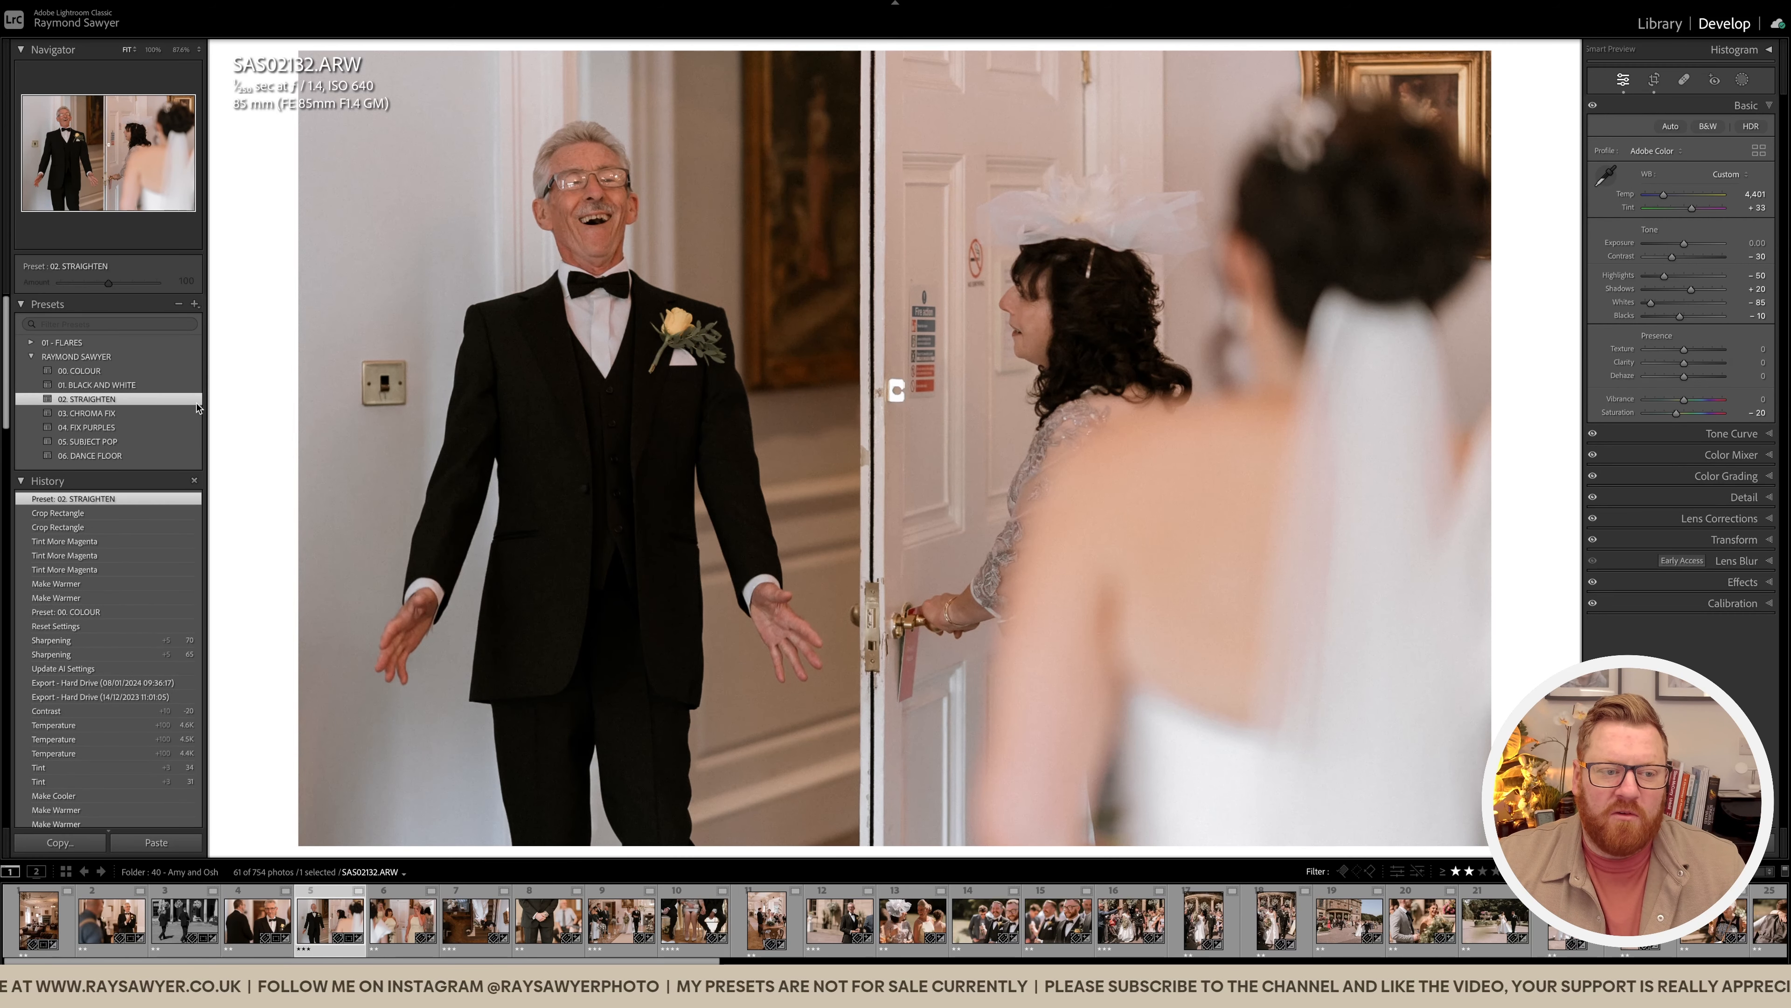
click(977, 367)
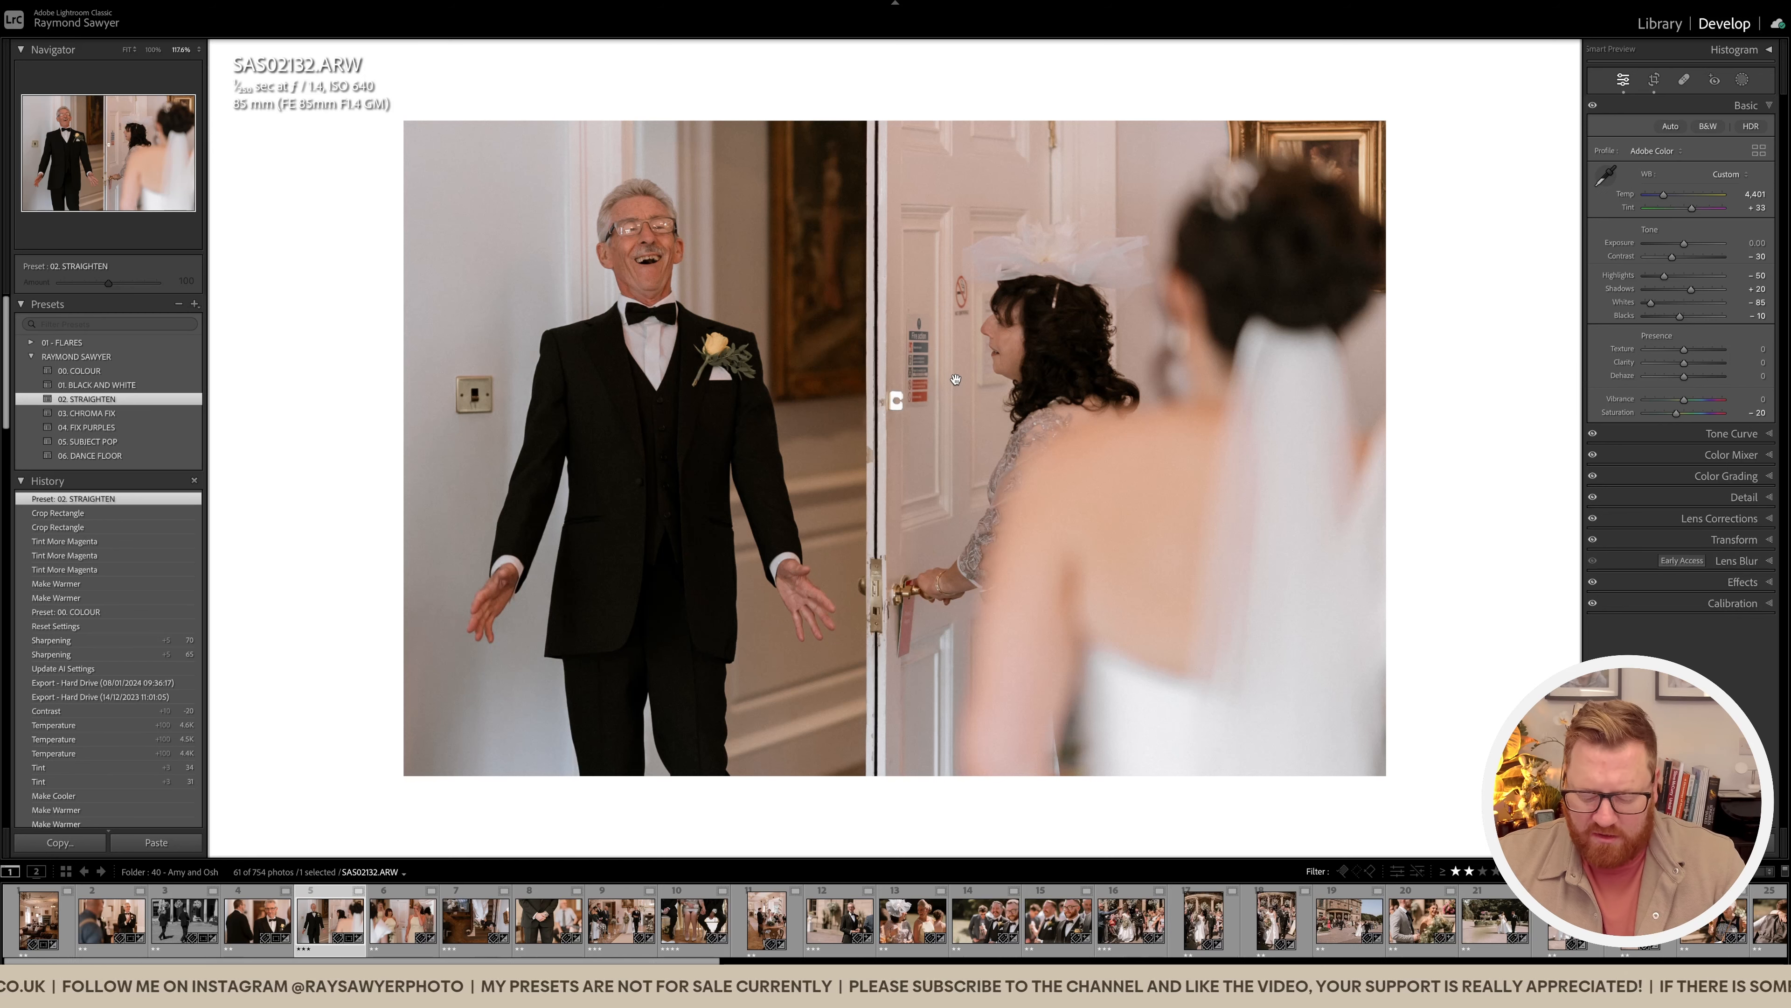
key(m)
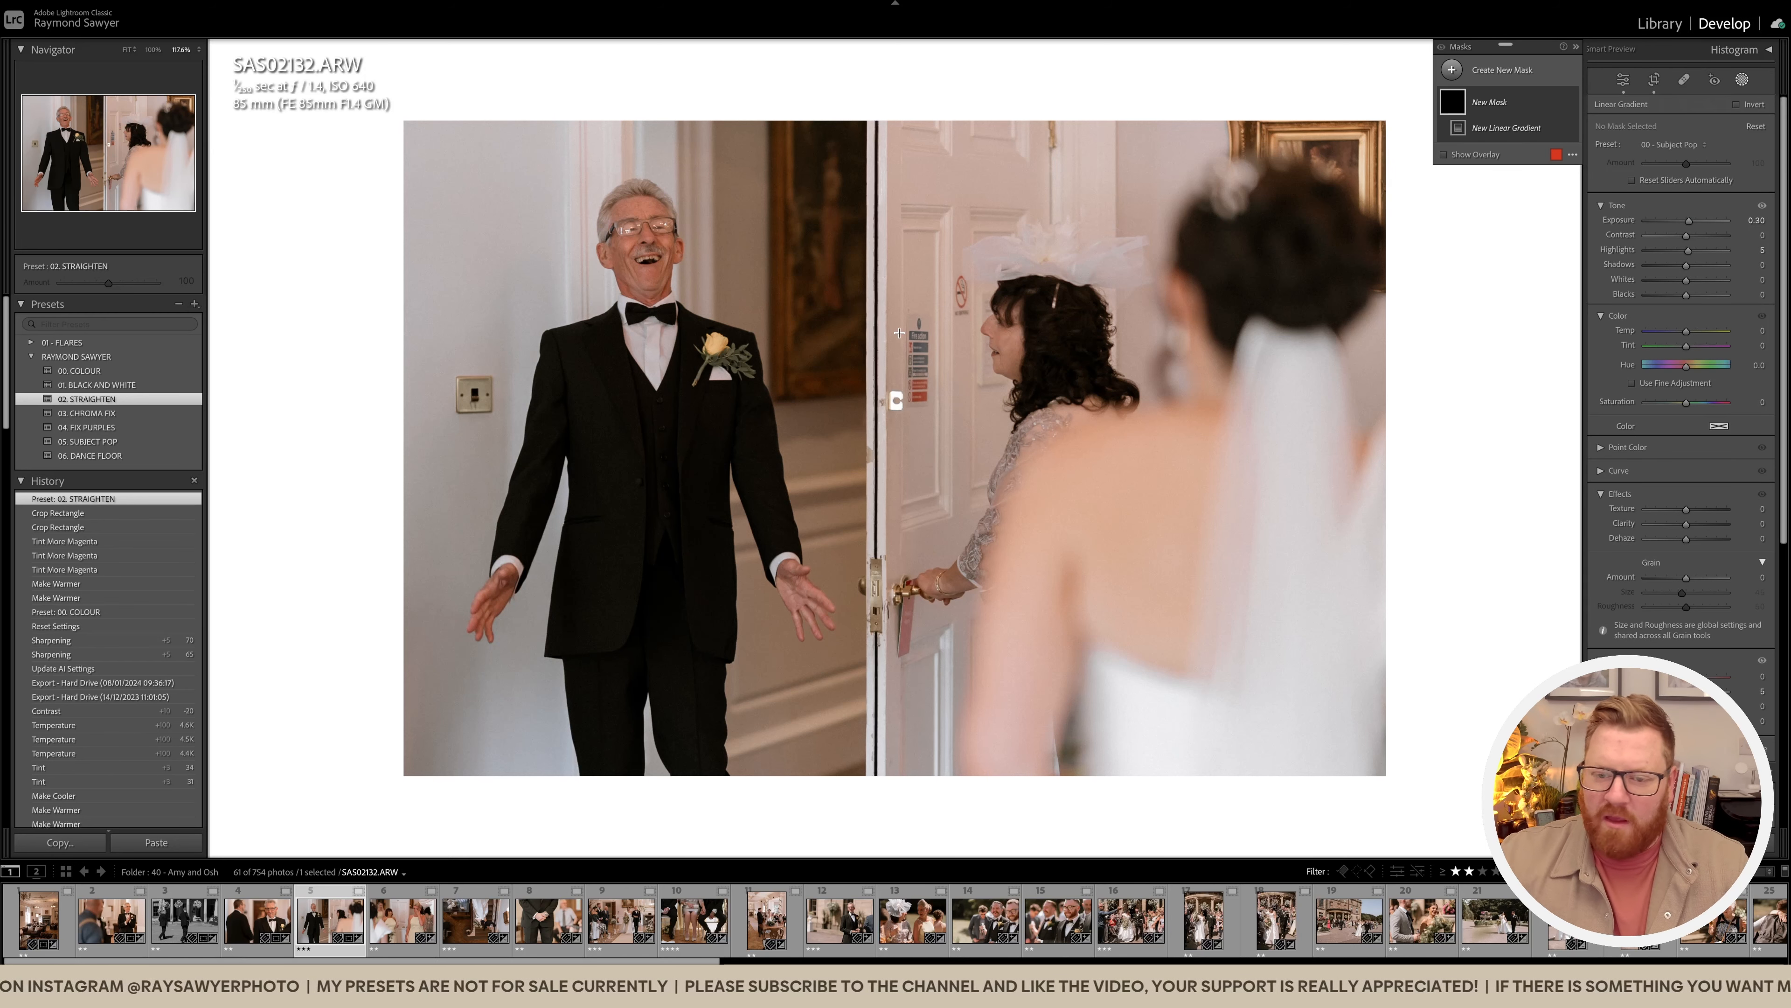
drag(890, 337, 1097, 381)
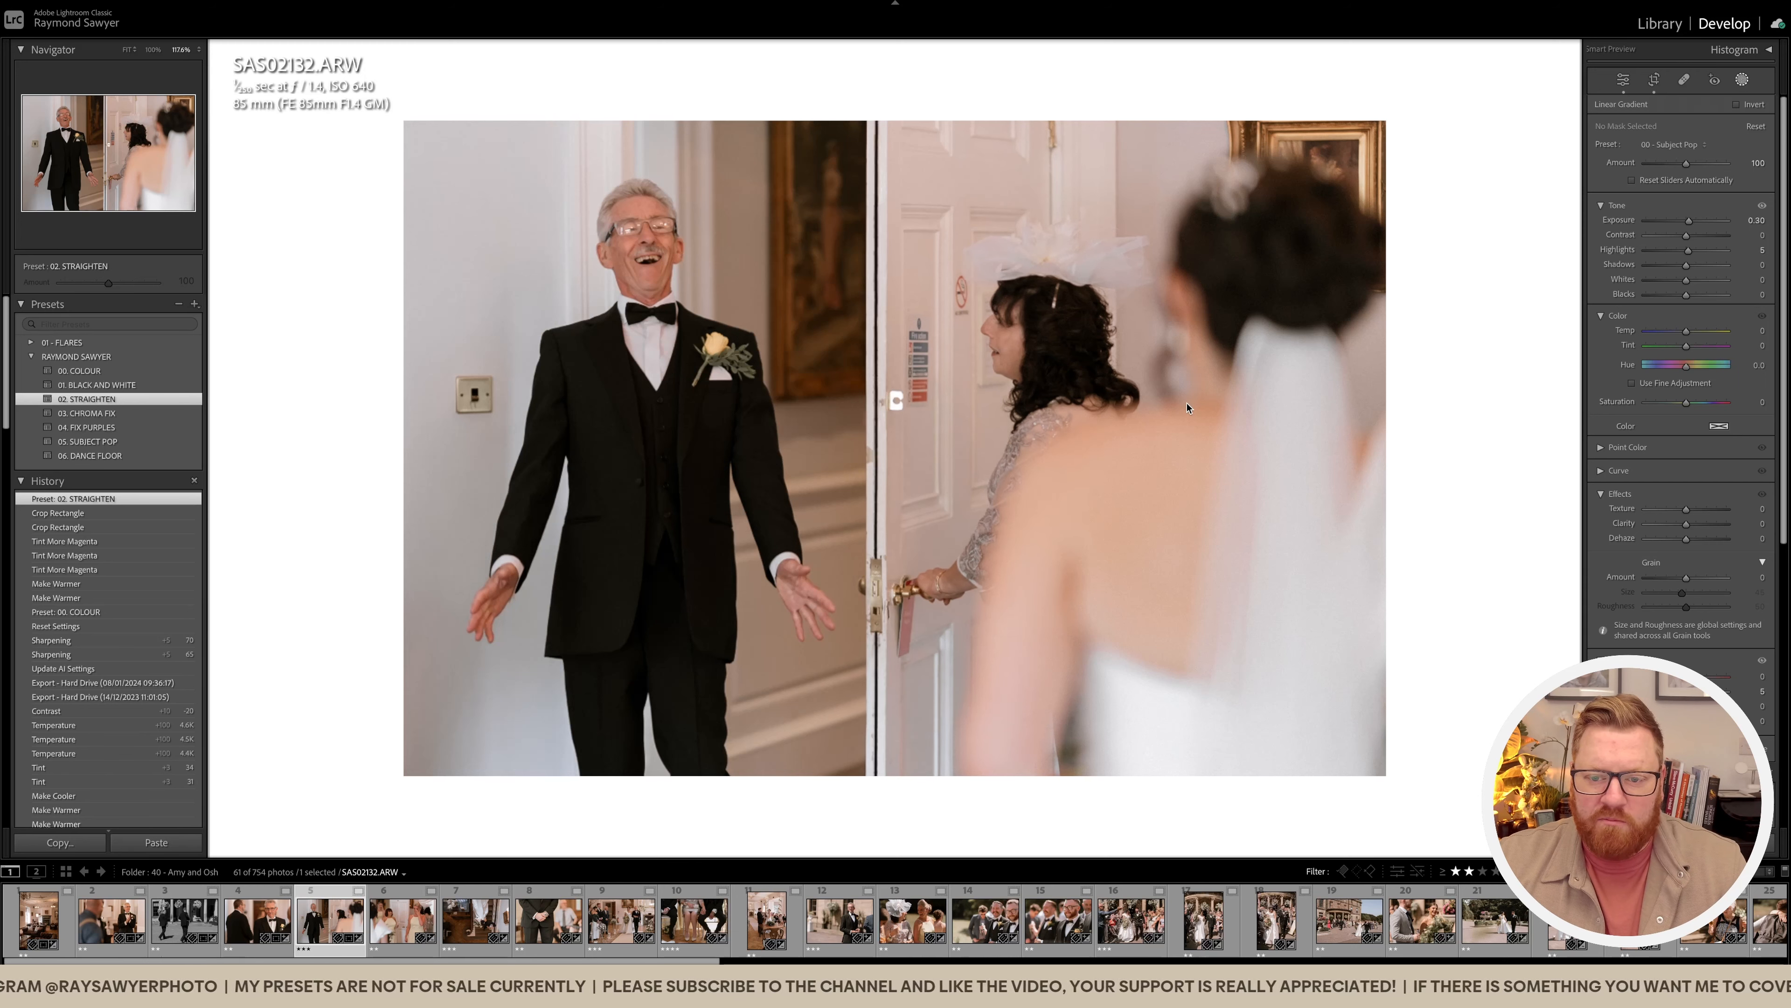
key(m)
Step: Lower the fifth photo's overall exposure to -0.40 and warm its temperature to 4,601
key(minus)
key(minus)
key(minus)
key(minus)
key(equal)
key(equal)
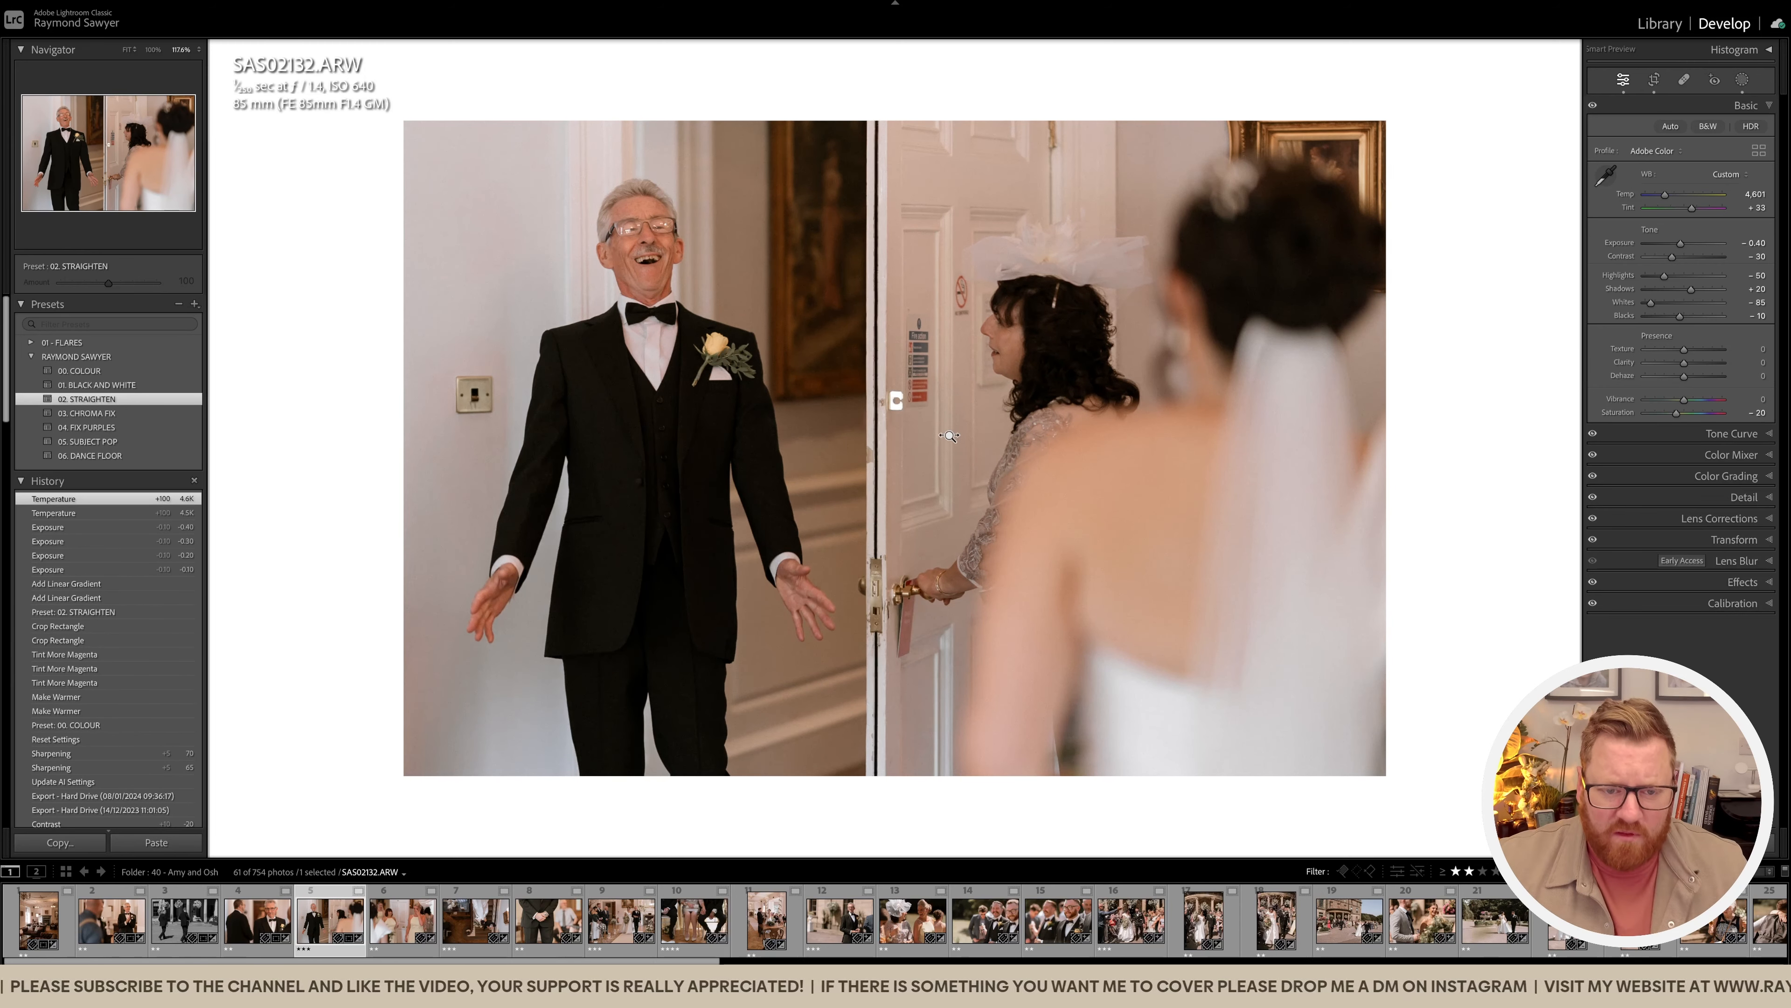
Step: Brush a mask down the laughing man's suit, adjust the mask's exposure, and set the overall exposure to -0.50
key(k)
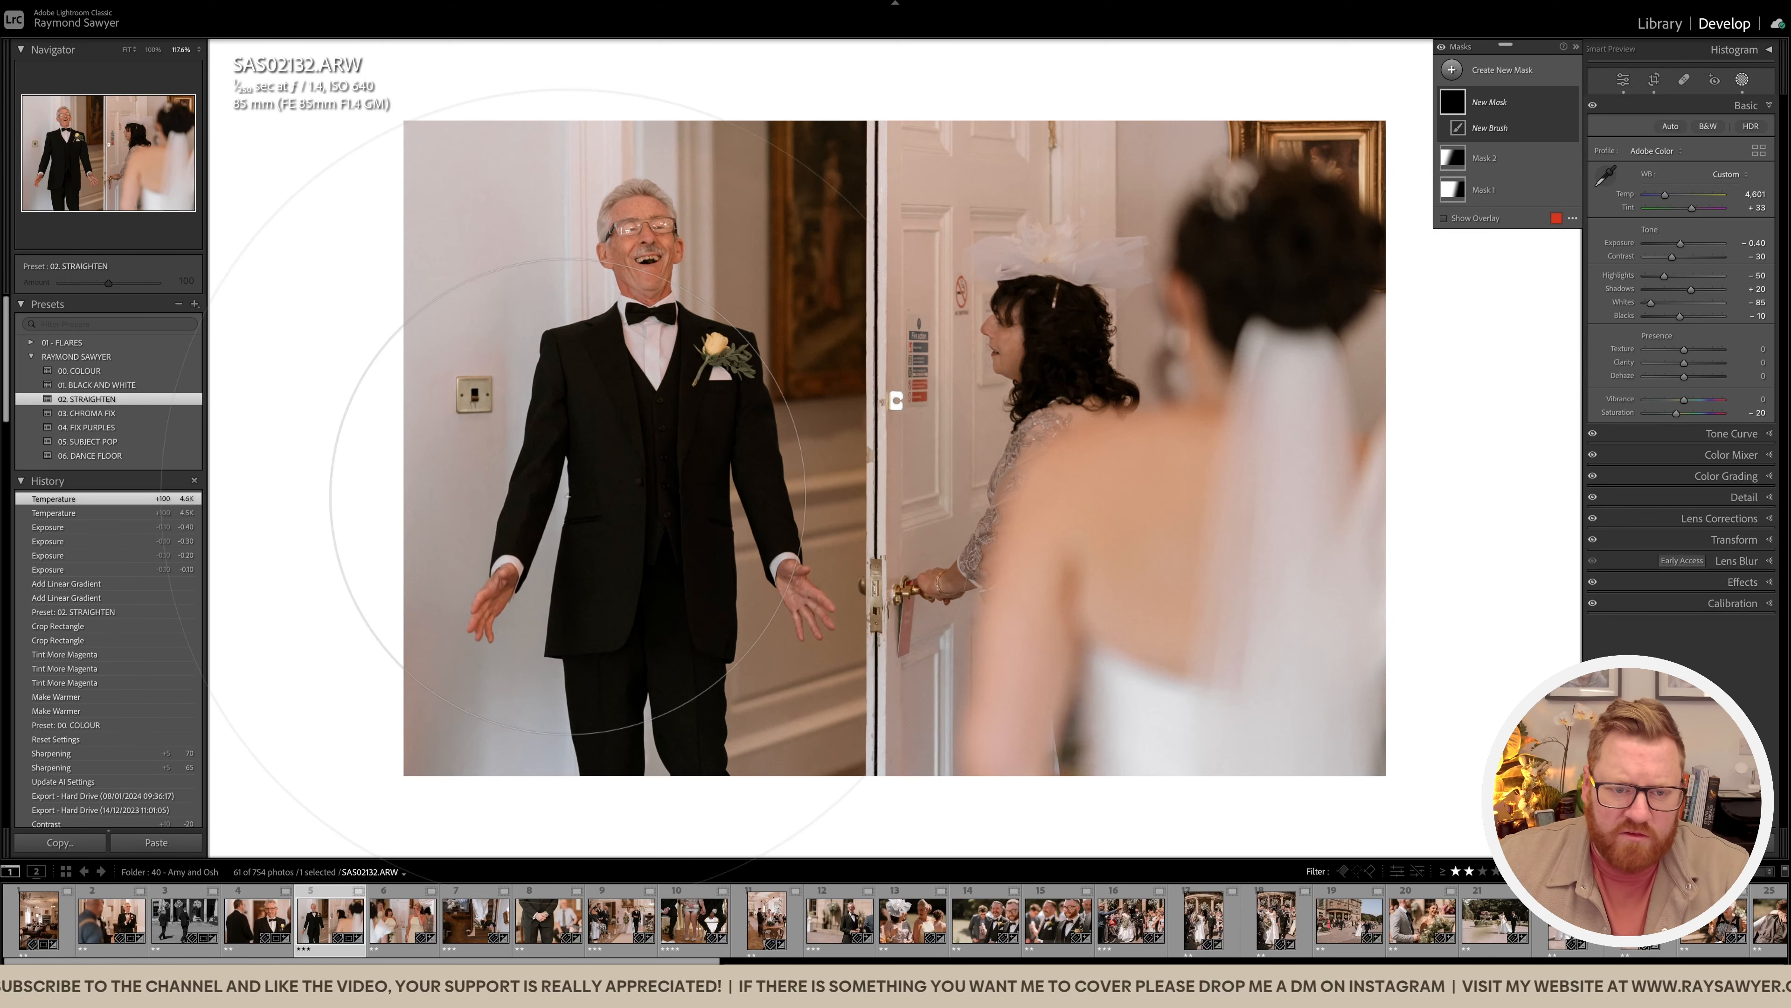
mouse_move(664, 453)
mouse_down()
mouse_move(661, 615)
mouse_move(673, 416)
mouse_move(659, 621)
mouse_move(660, 451)
mouse_move(638, 642)
mouse_move(652, 653)
mouse_up()
drag(1688, 309, 1685, 311)
key(minus)
Step: Brush another mask over the laughing man's face, lower the overall exposure to -0.70 and compare with the unedited photo
key(k)
scroll(678, 247, up, 5)
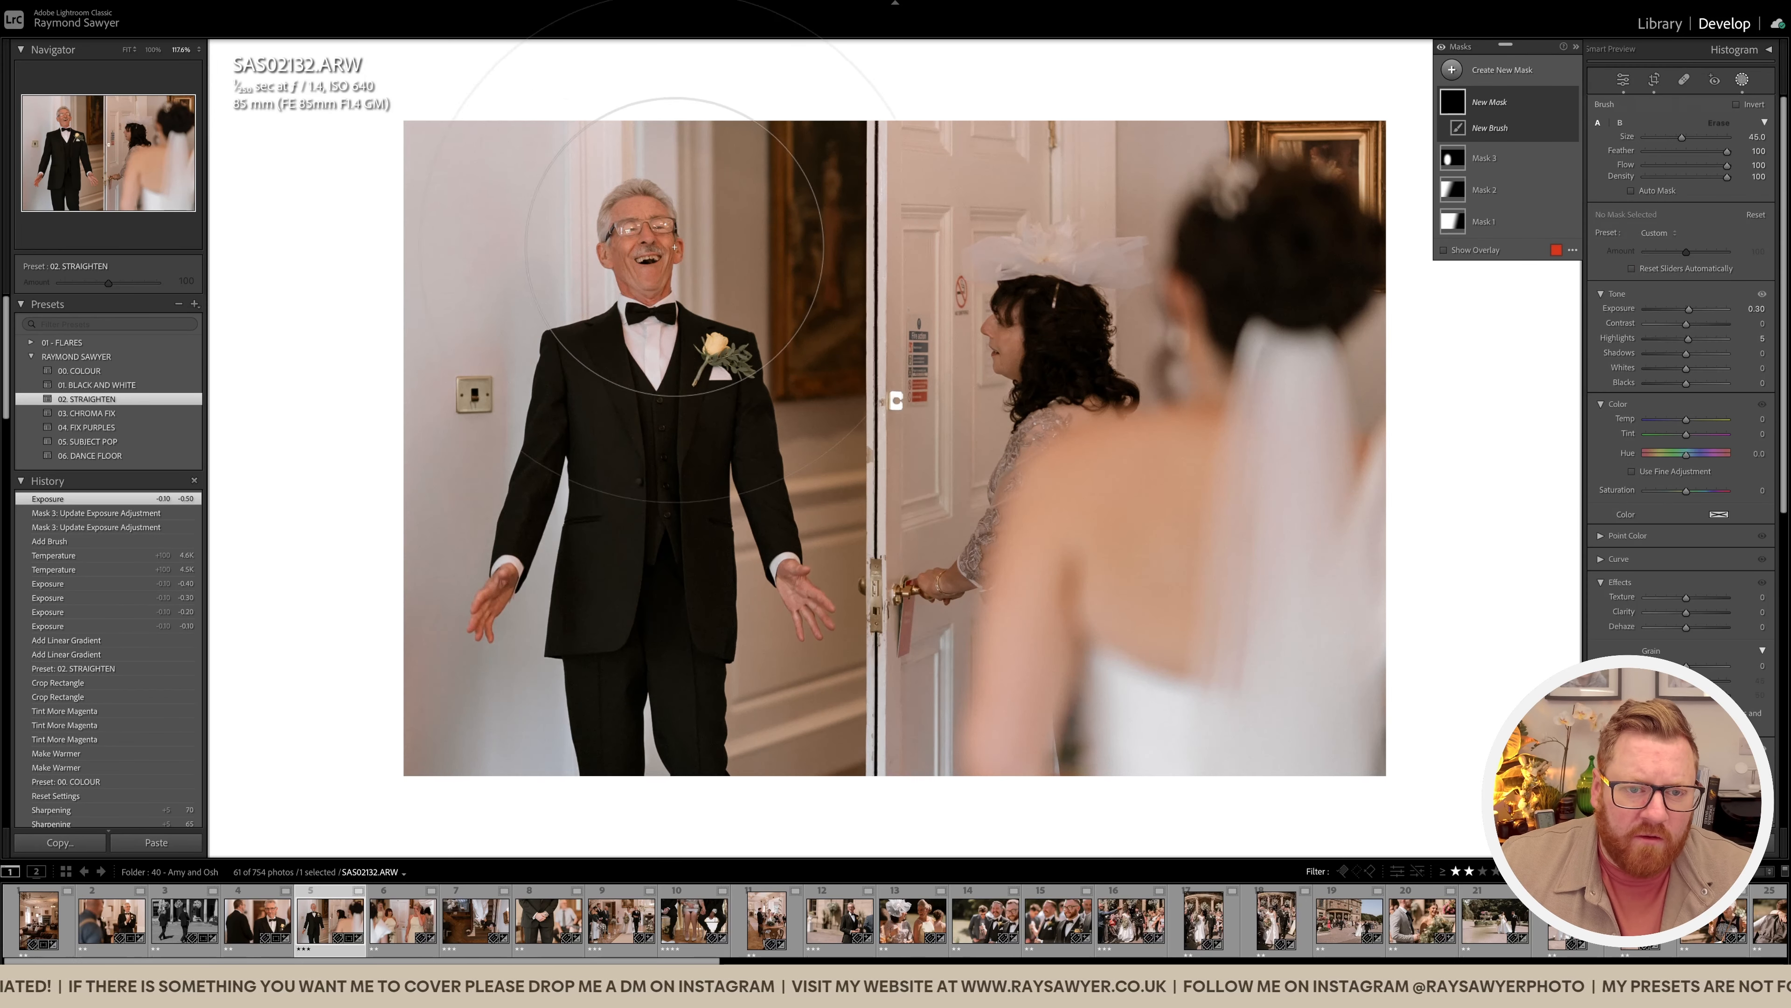
key(k)
key(minus)
key(minus)
key(backslash)
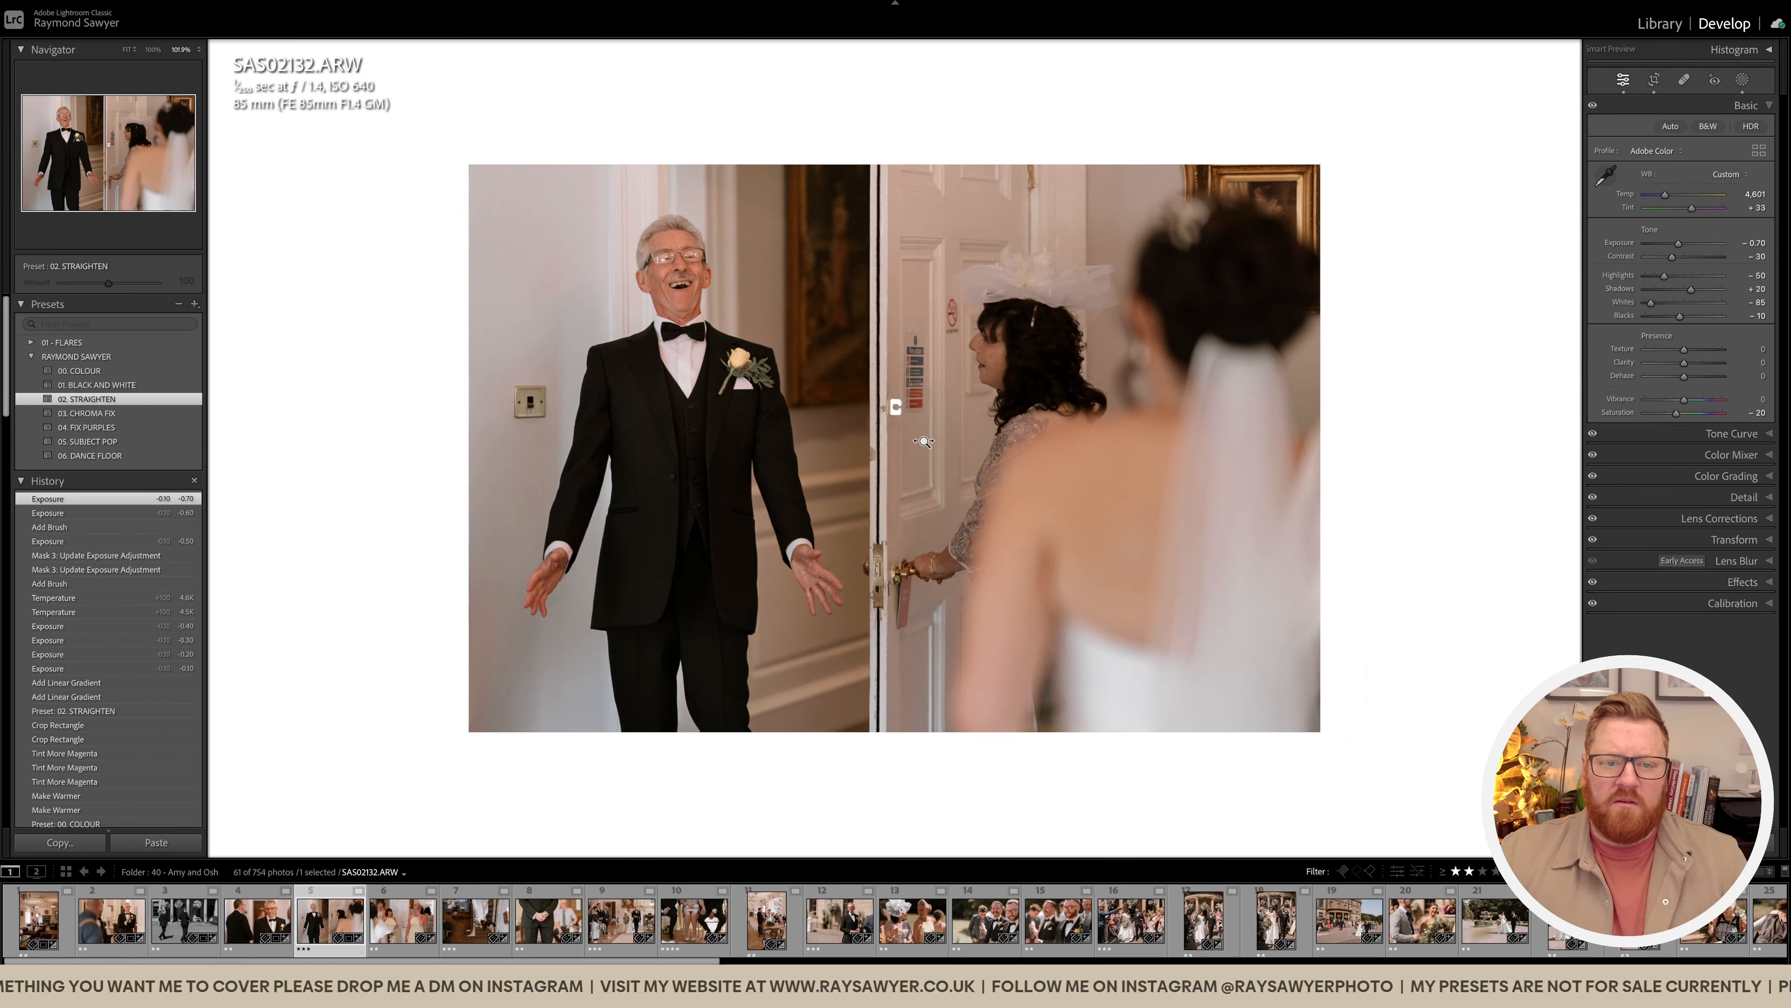
key(backslash)
key(backslash)
key(backslash)
Step: Remove the light switch from the wall beside the laughing man with the Heal tool
key(q)
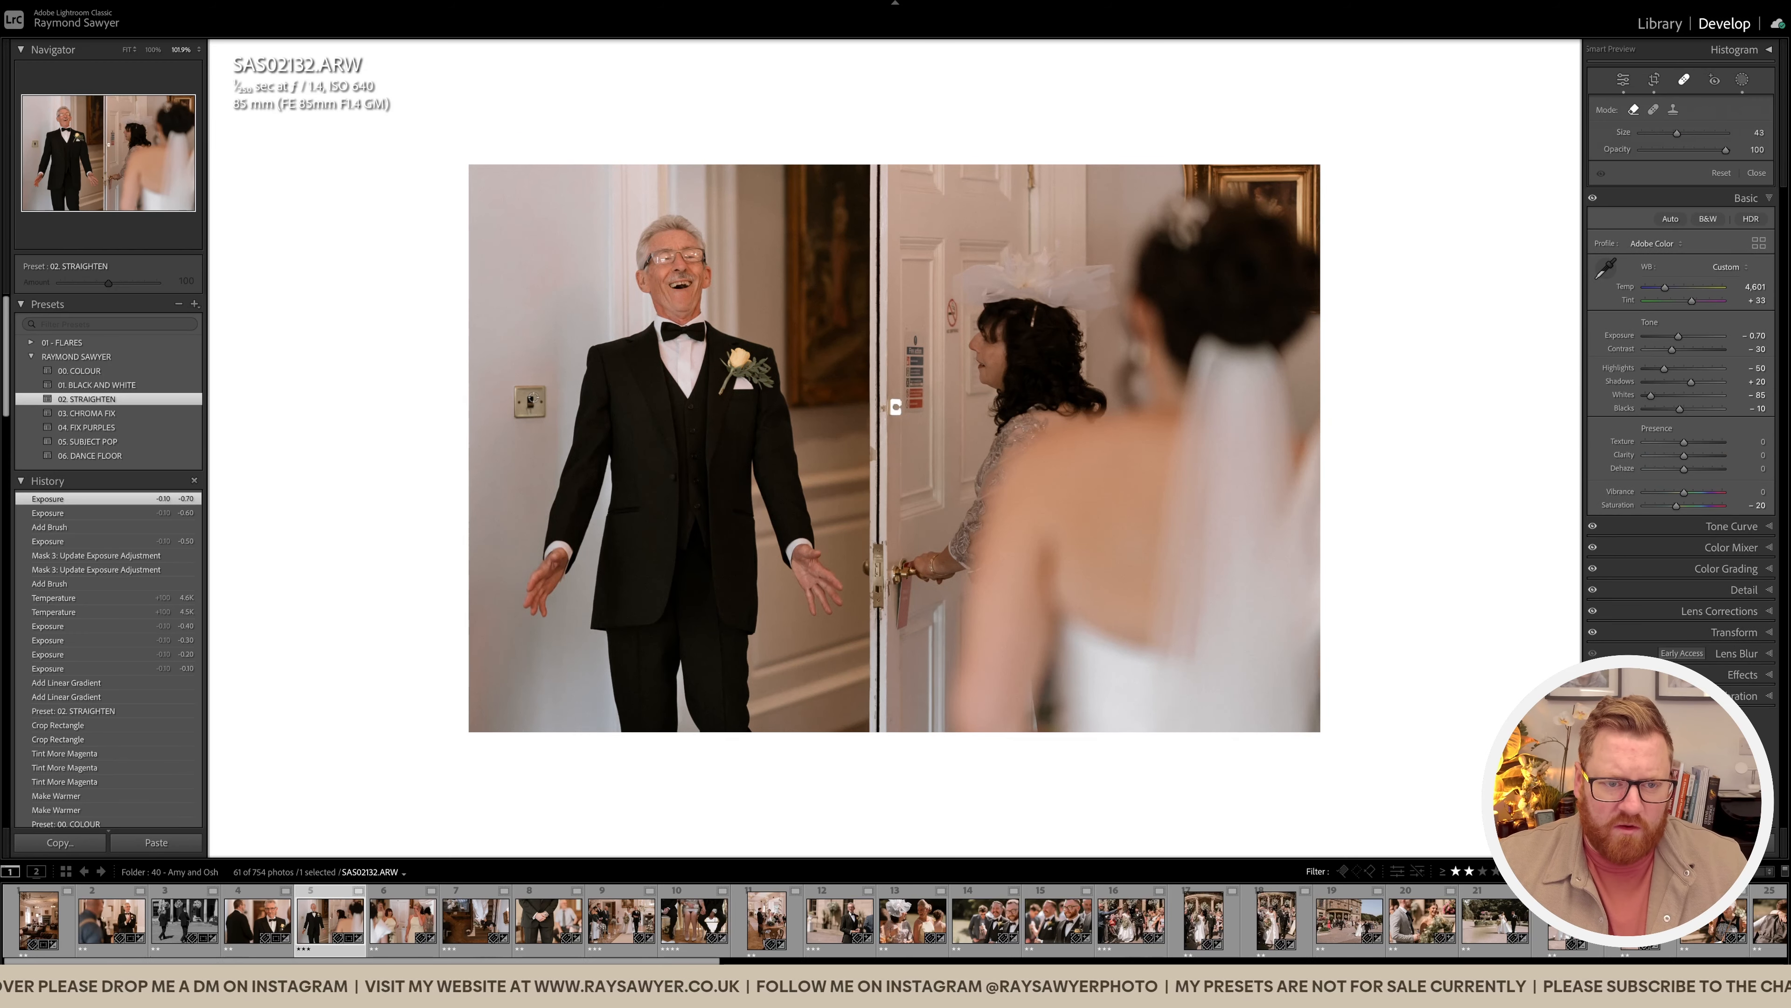
click(540, 390)
key(q)
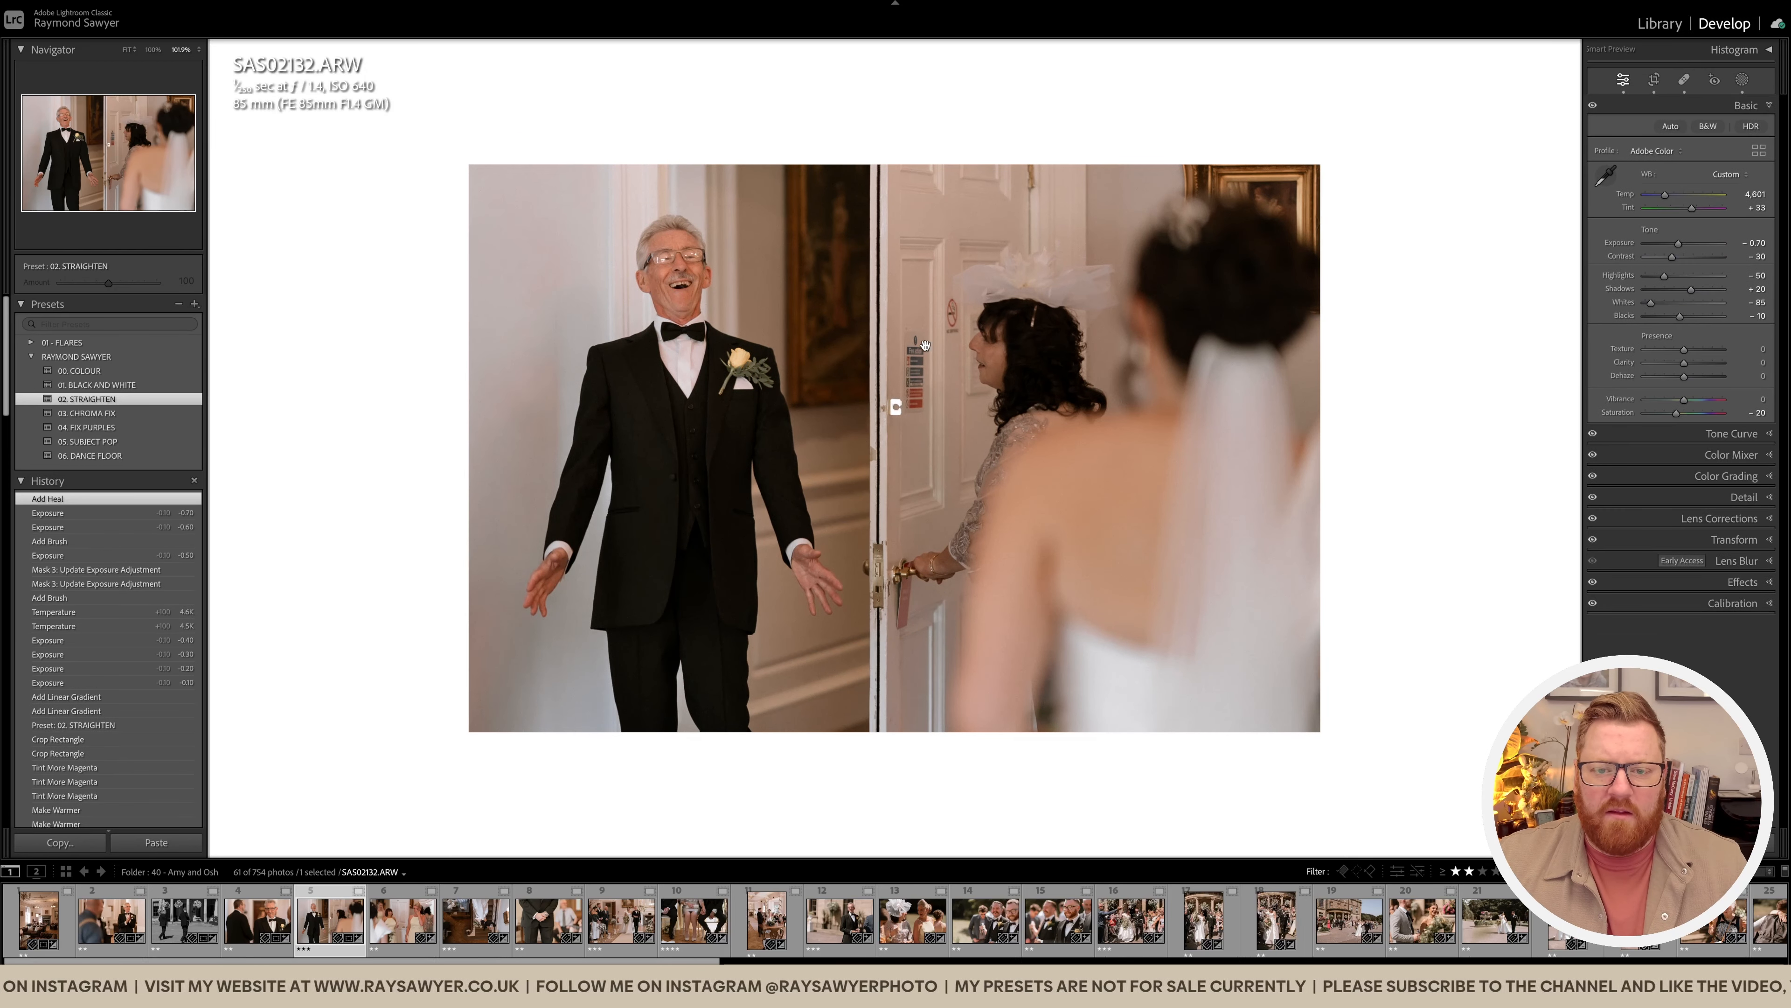
Step: Heal away the bright metal plate and the paint mark below it on the door edge
click(951, 366)
click(966, 323)
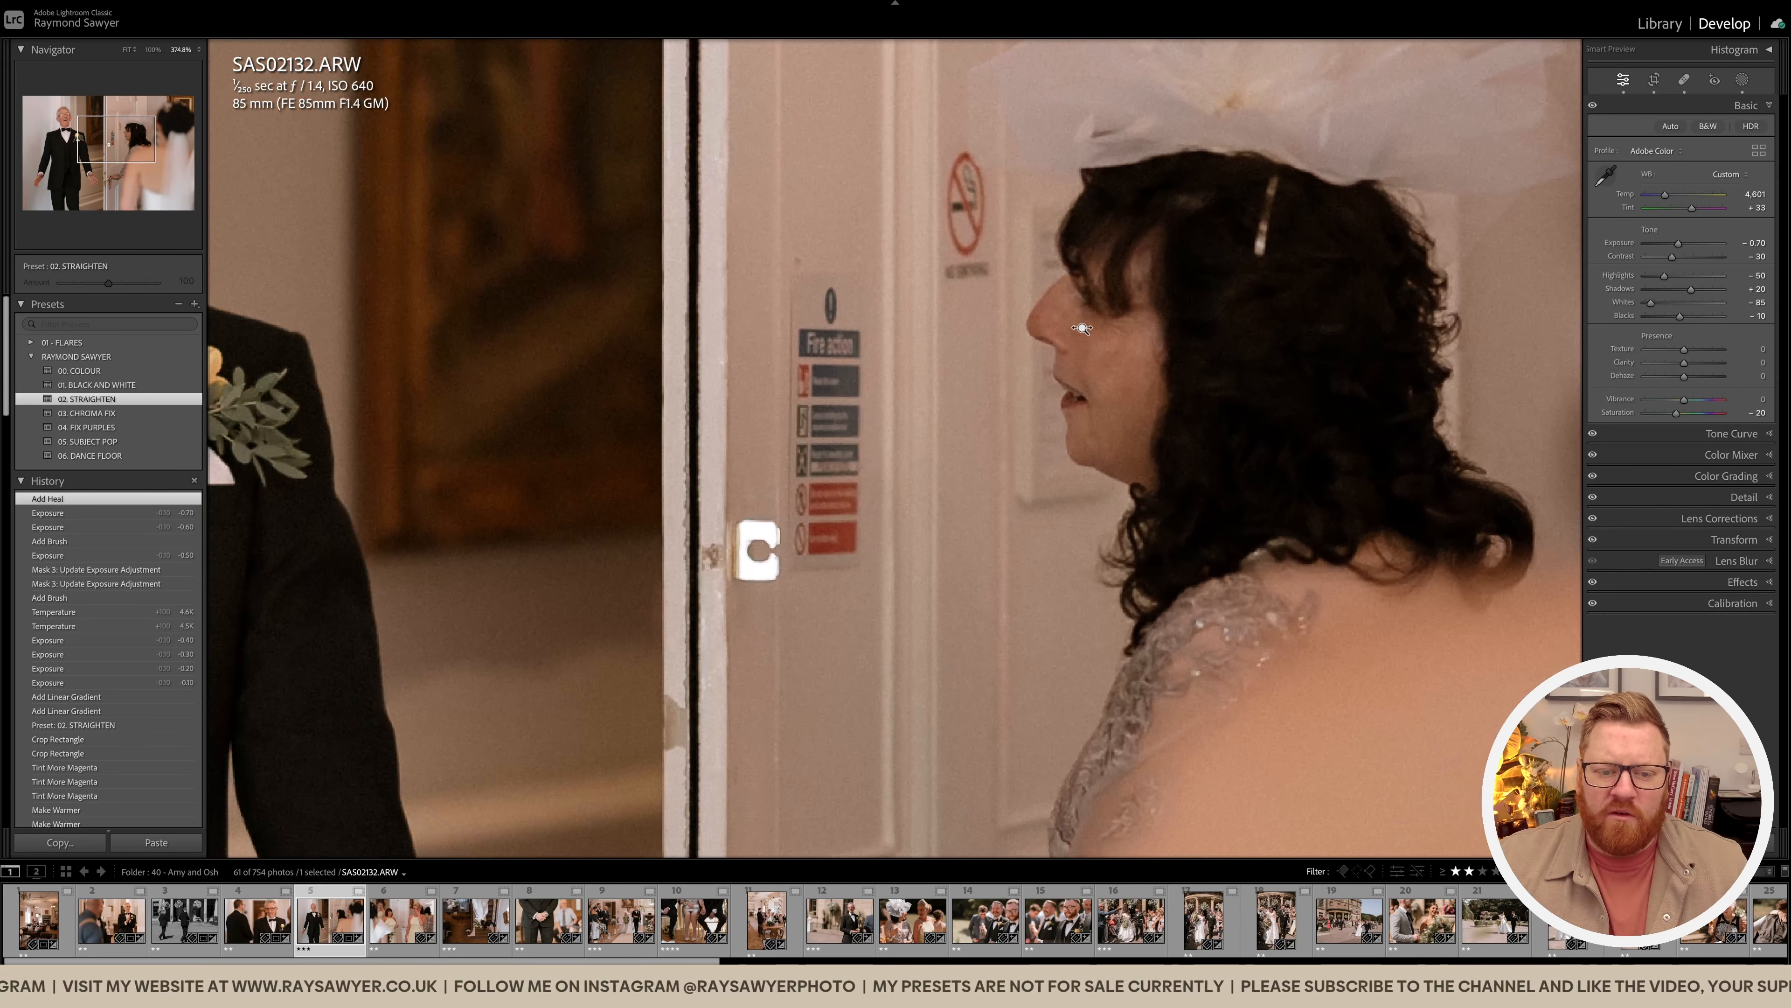
key(q)
scroll(747, 543, down, 8)
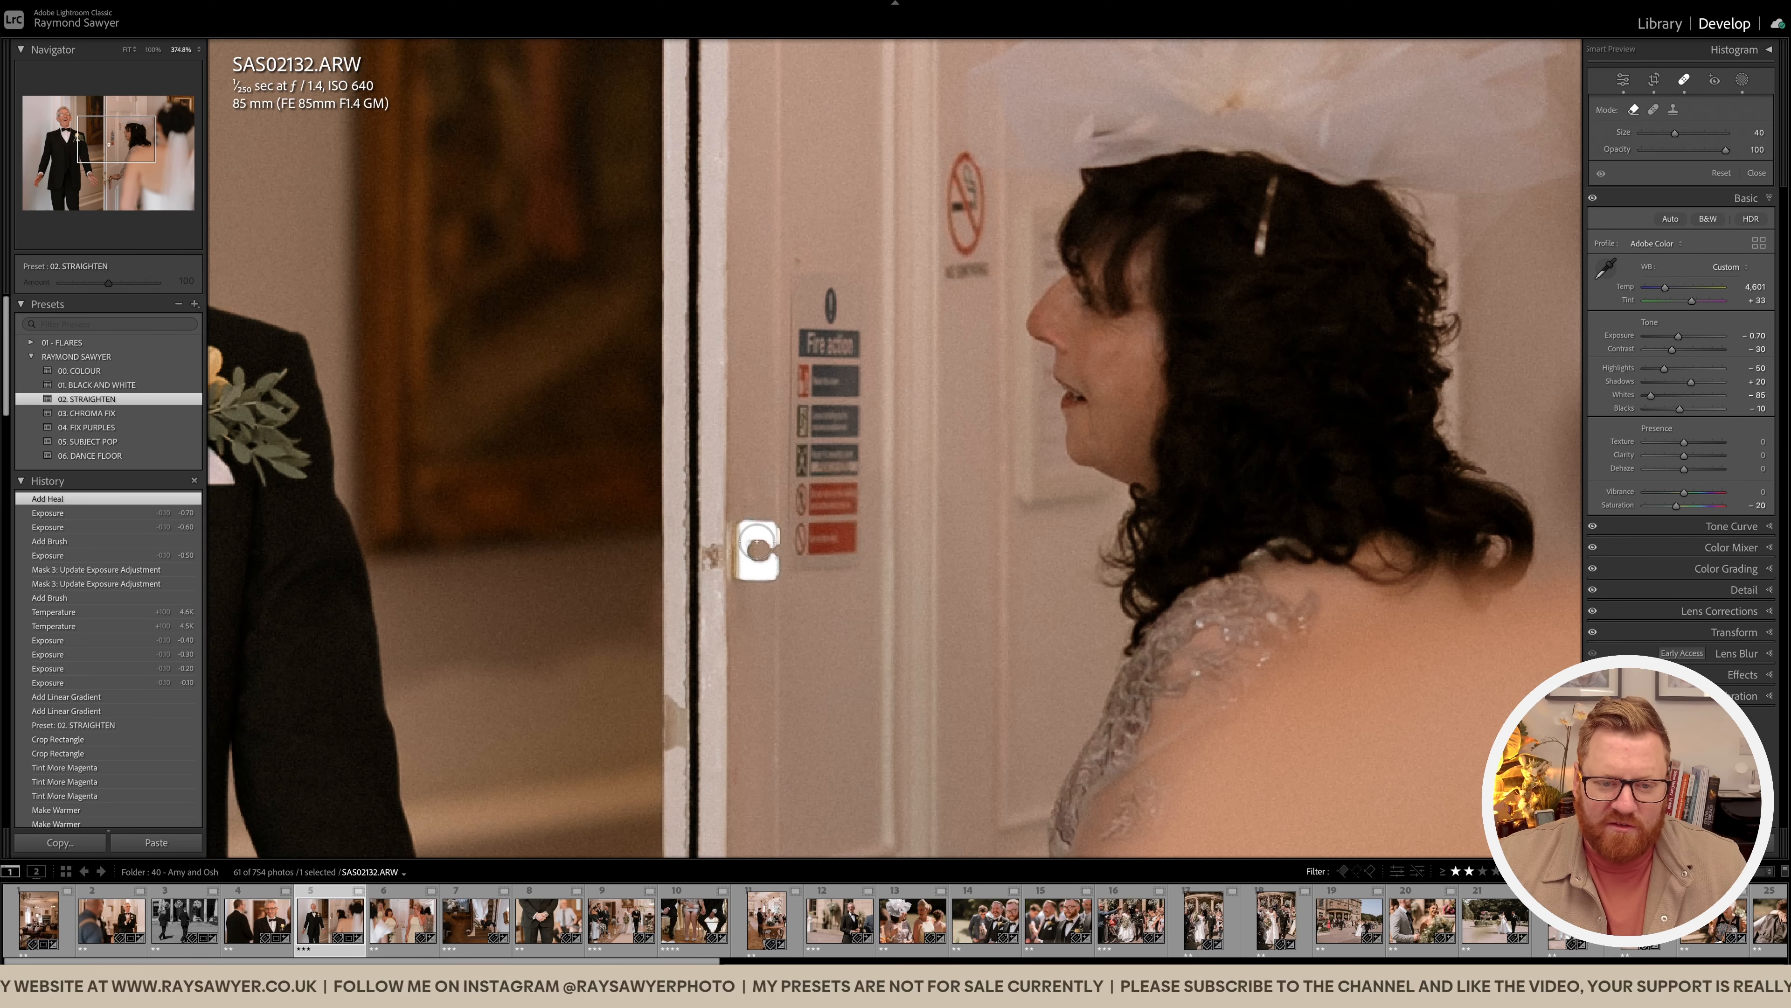
mouse_move(742, 526)
mouse_down()
mouse_move(742, 586)
mouse_move(770, 573)
mouse_move(767, 530)
mouse_move(764, 568)
mouse_move(735, 574)
mouse_move(713, 576)
mouse_move(710, 536)
mouse_up()
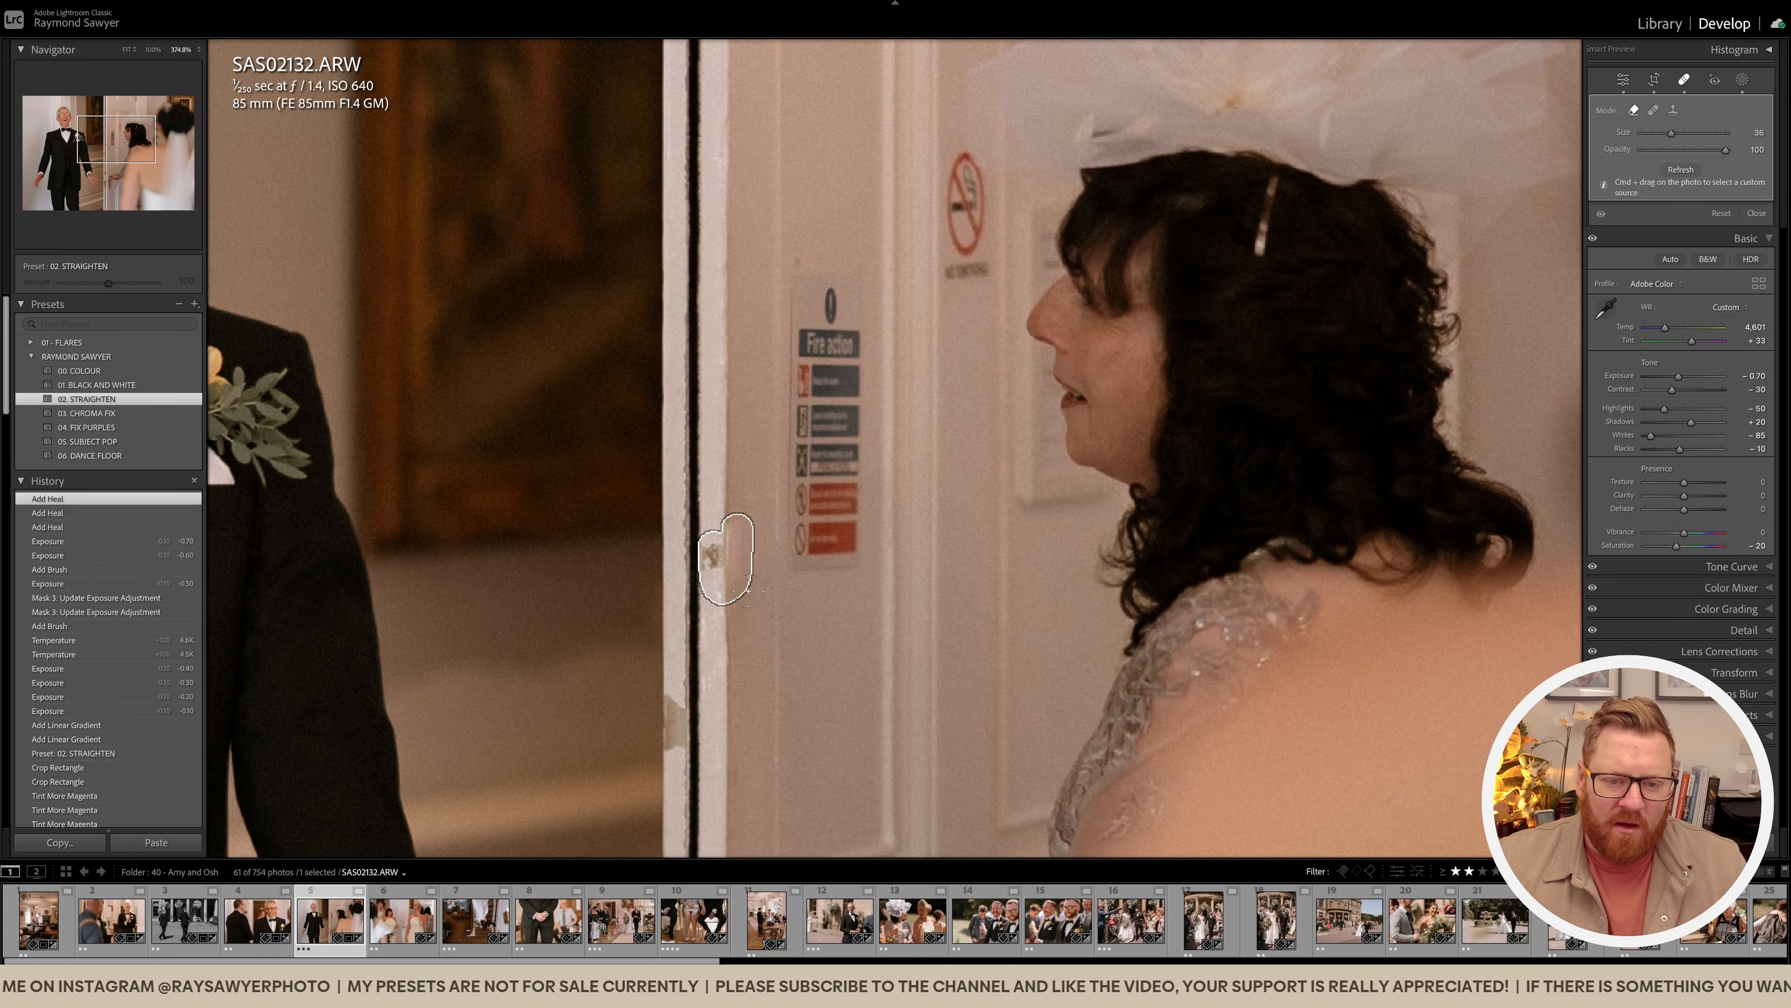
mouse_move(675, 688)
mouse_down()
mouse_move(675, 759)
mouse_move(676, 693)
mouse_move(682, 727)
mouse_move(789, 303)
mouse_up()
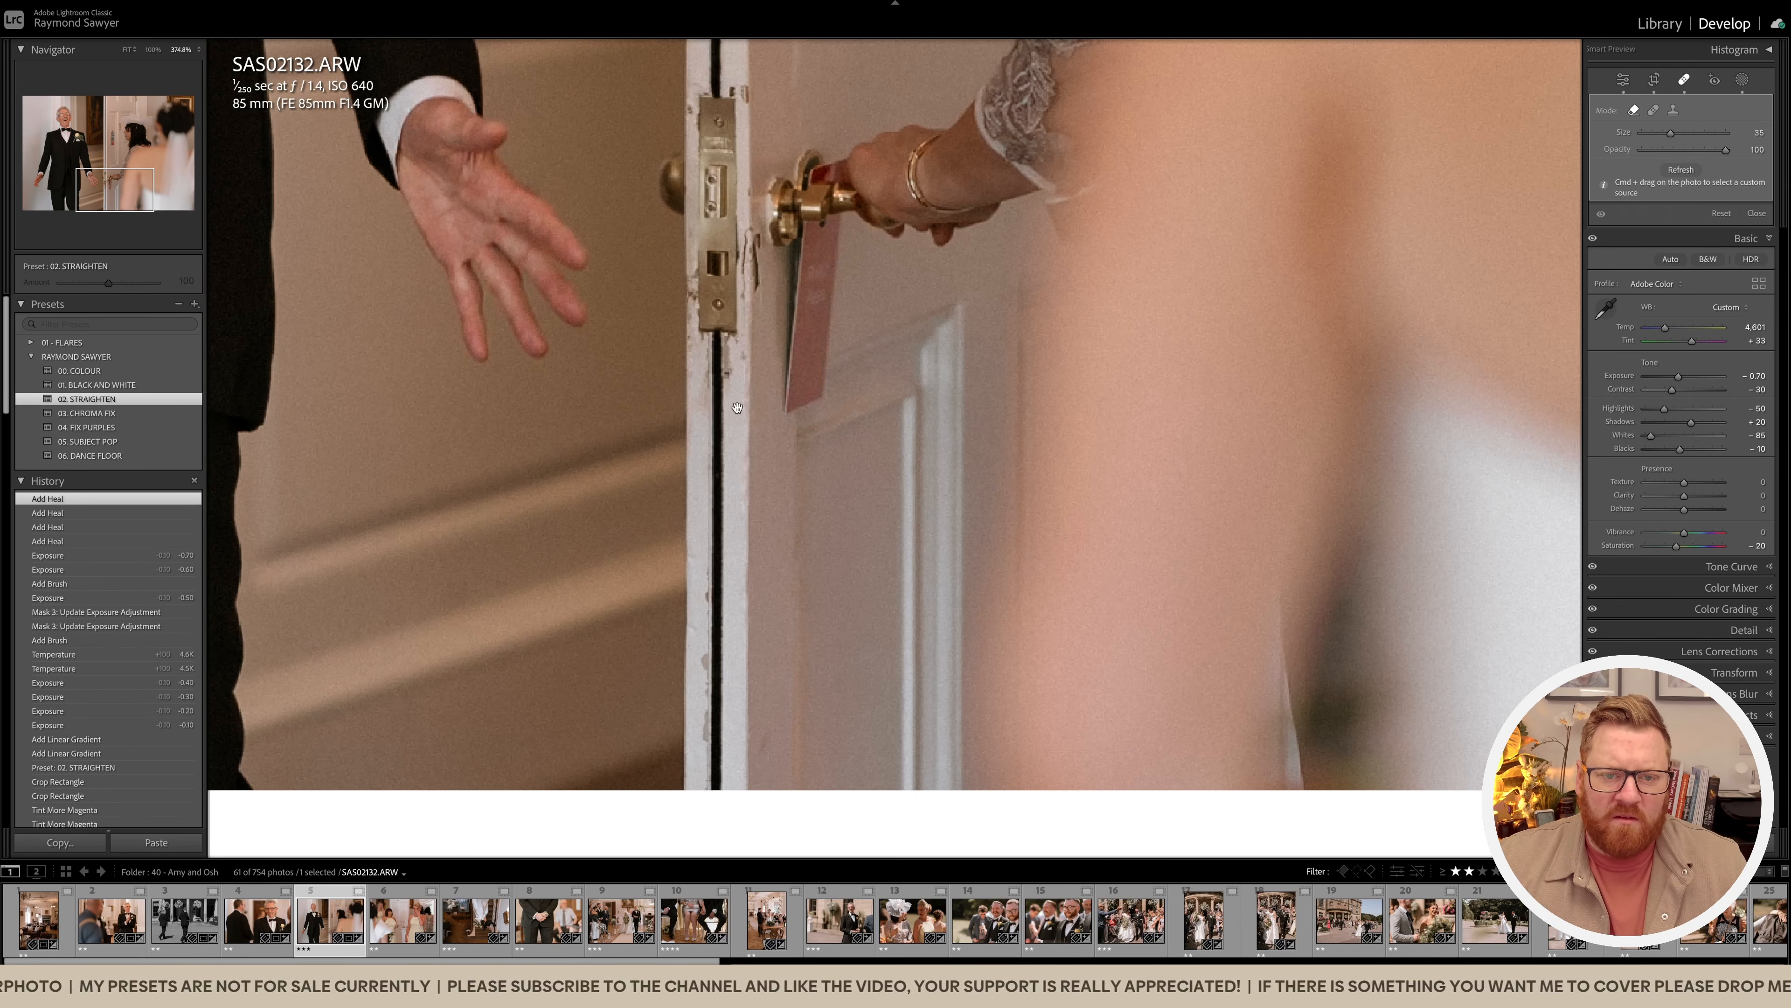
Step: Remove the Fire action sign and the no-smoking sign from the door with the Heal tool
drag(922, 639, 906, 696)
drag(916, 363, 927, 799)
drag(938, 390, 874, 800)
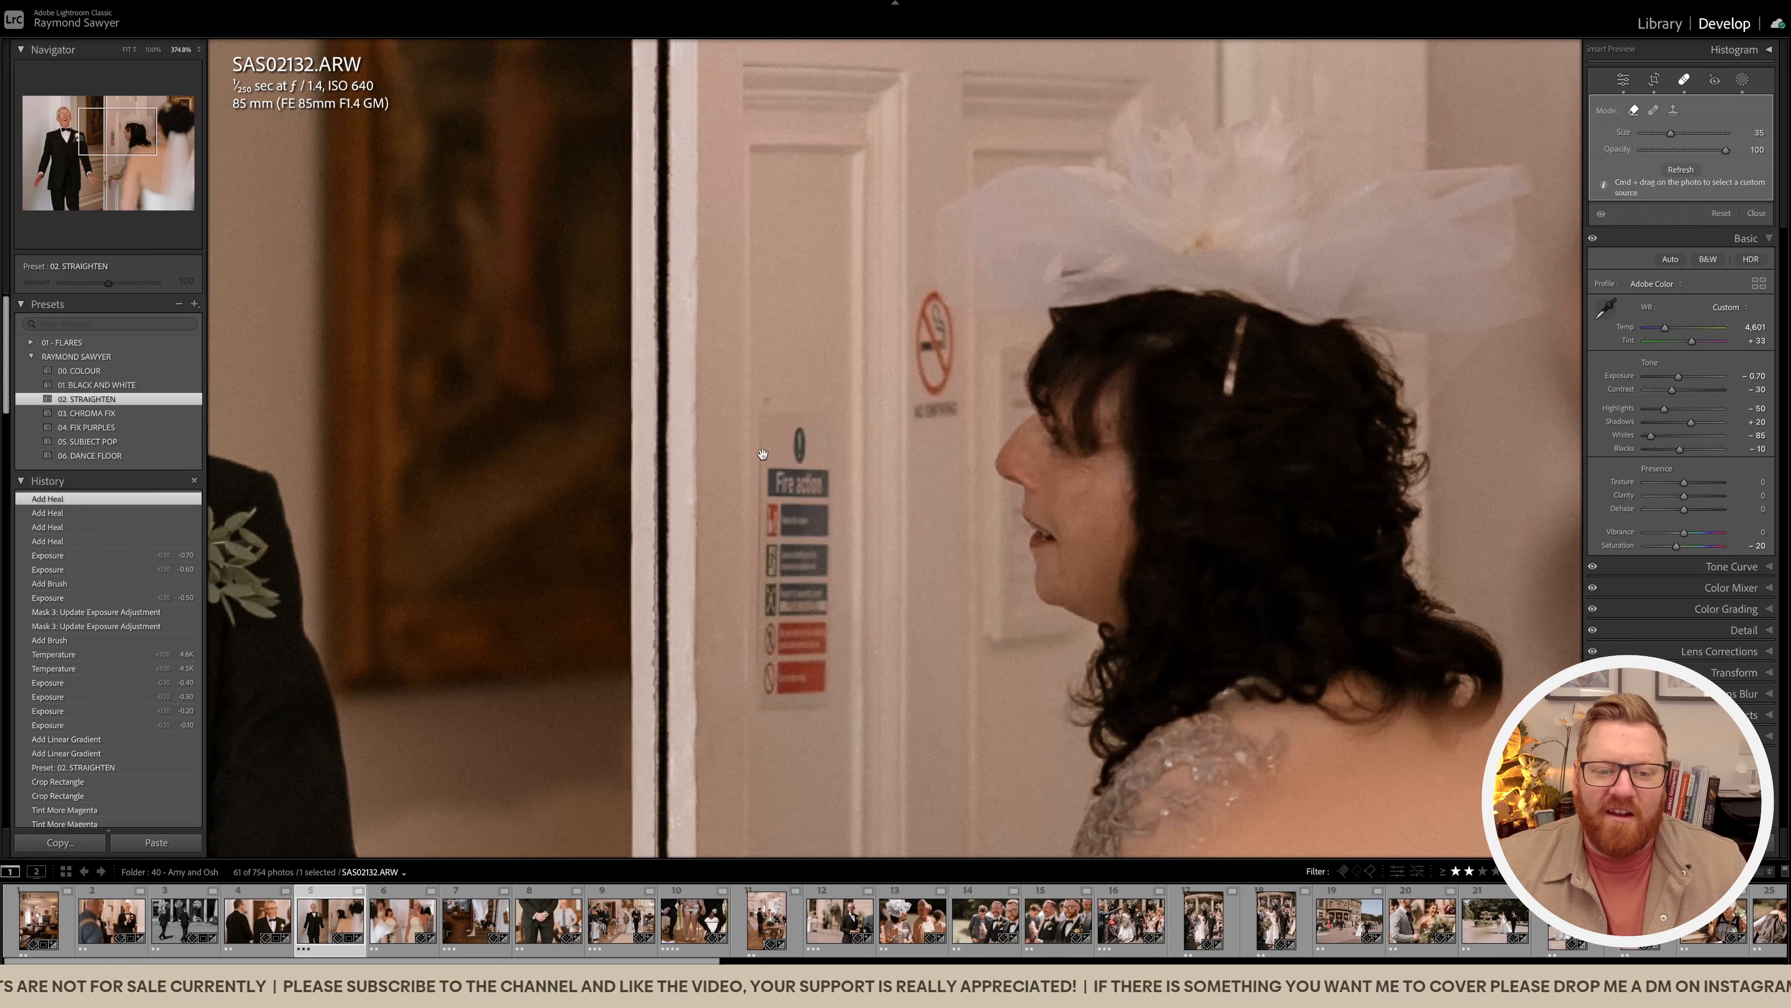
drag(764, 405, 772, 698)
mouse_move(801, 438)
mouse_down()
mouse_move(793, 694)
mouse_move(815, 462)
mouse_move(811, 429)
mouse_move(779, 408)
mouse_move(814, 412)
mouse_up()
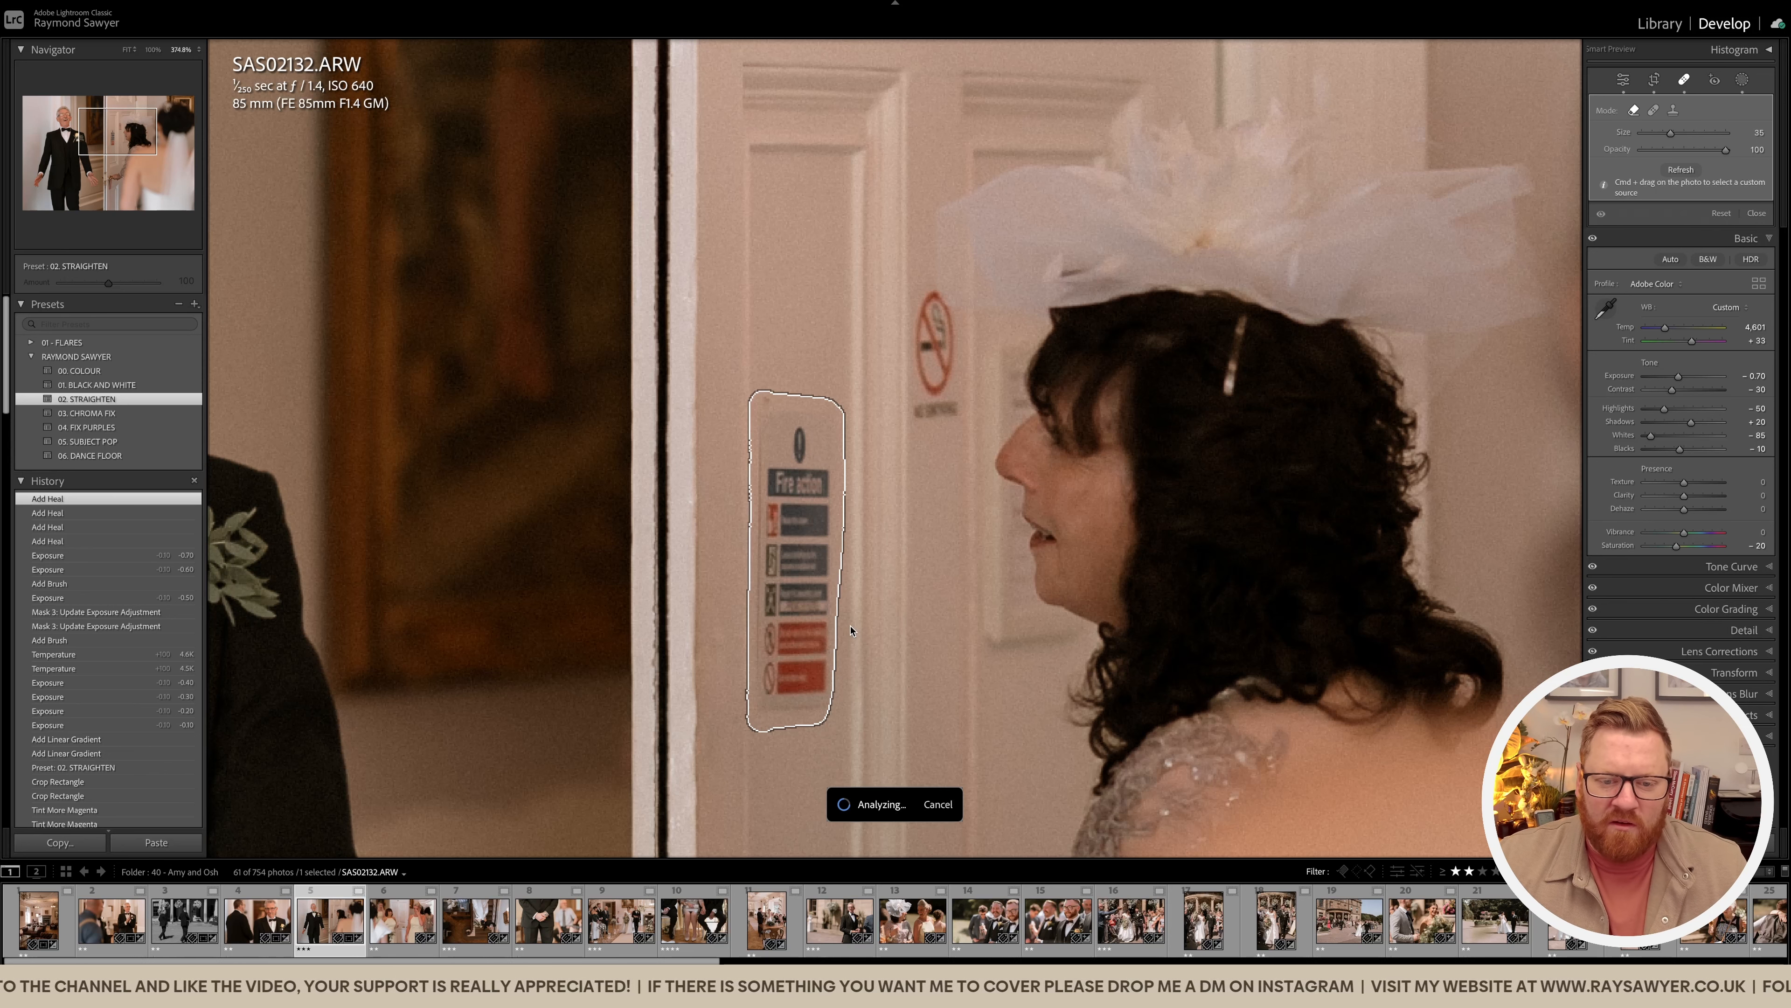
scroll(776, 463, up, 4)
mouse_move(789, 486)
mouse_down()
mouse_move(787, 579)
mouse_move(825, 508)
mouse_move(811, 426)
mouse_up()
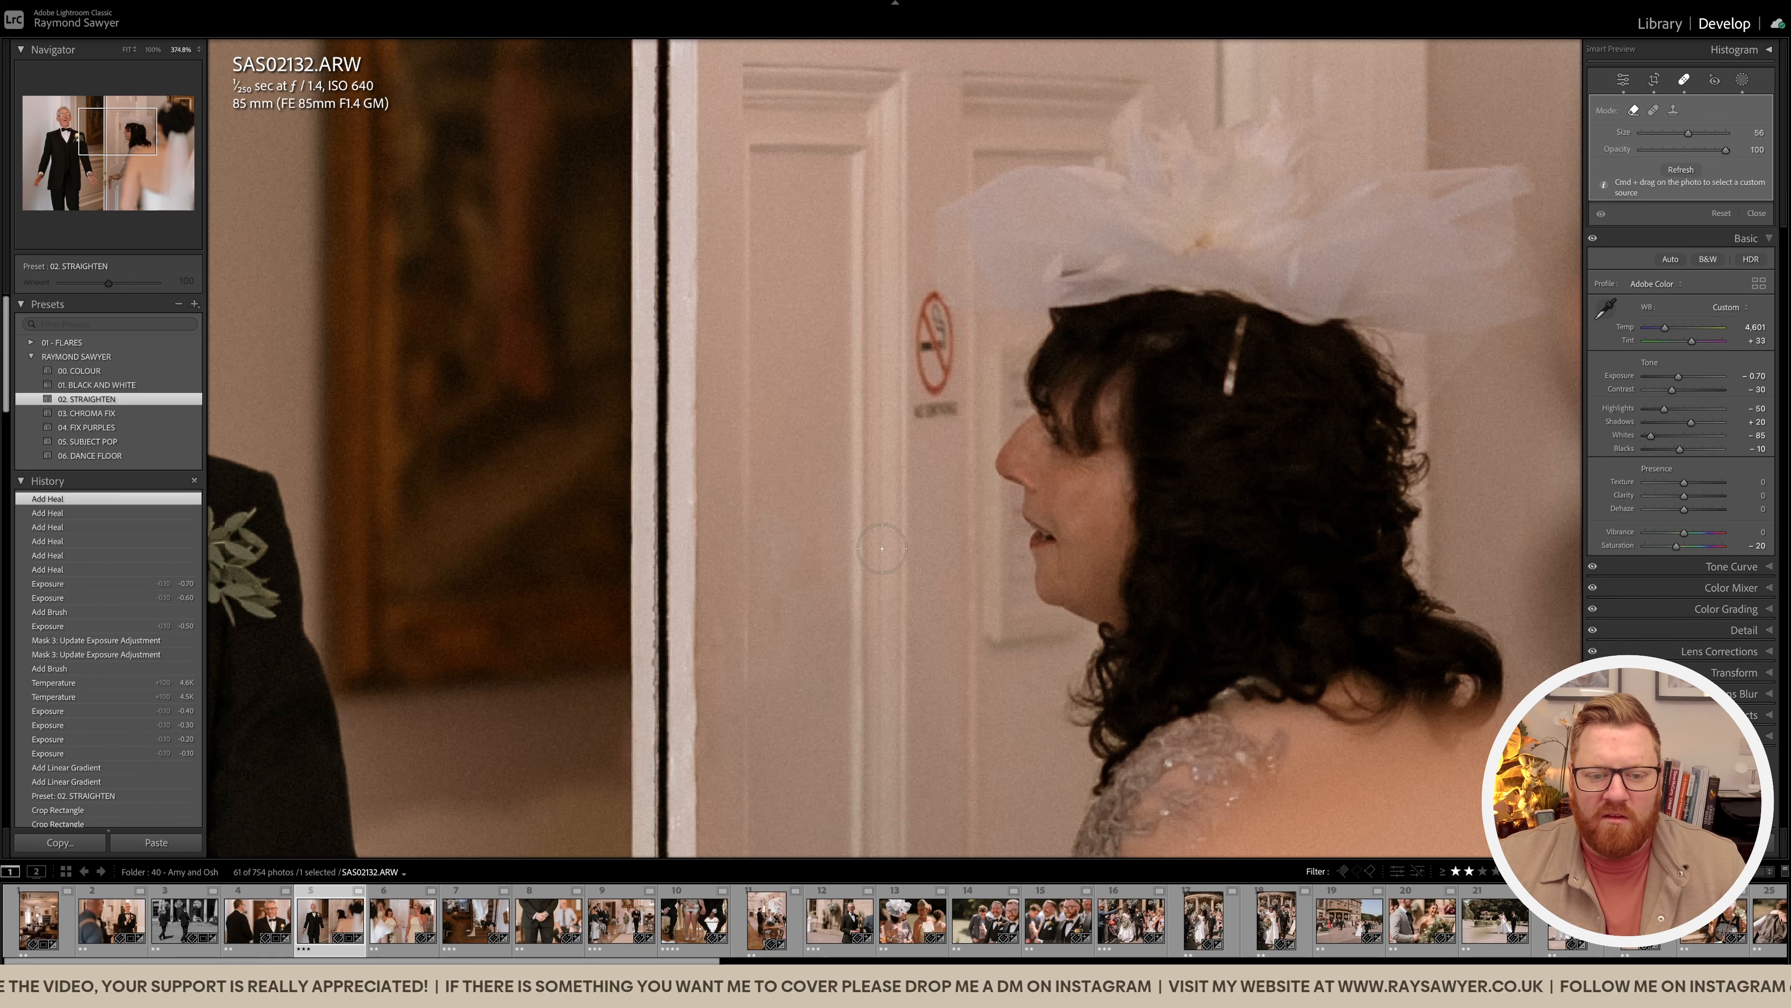
click(781, 604)
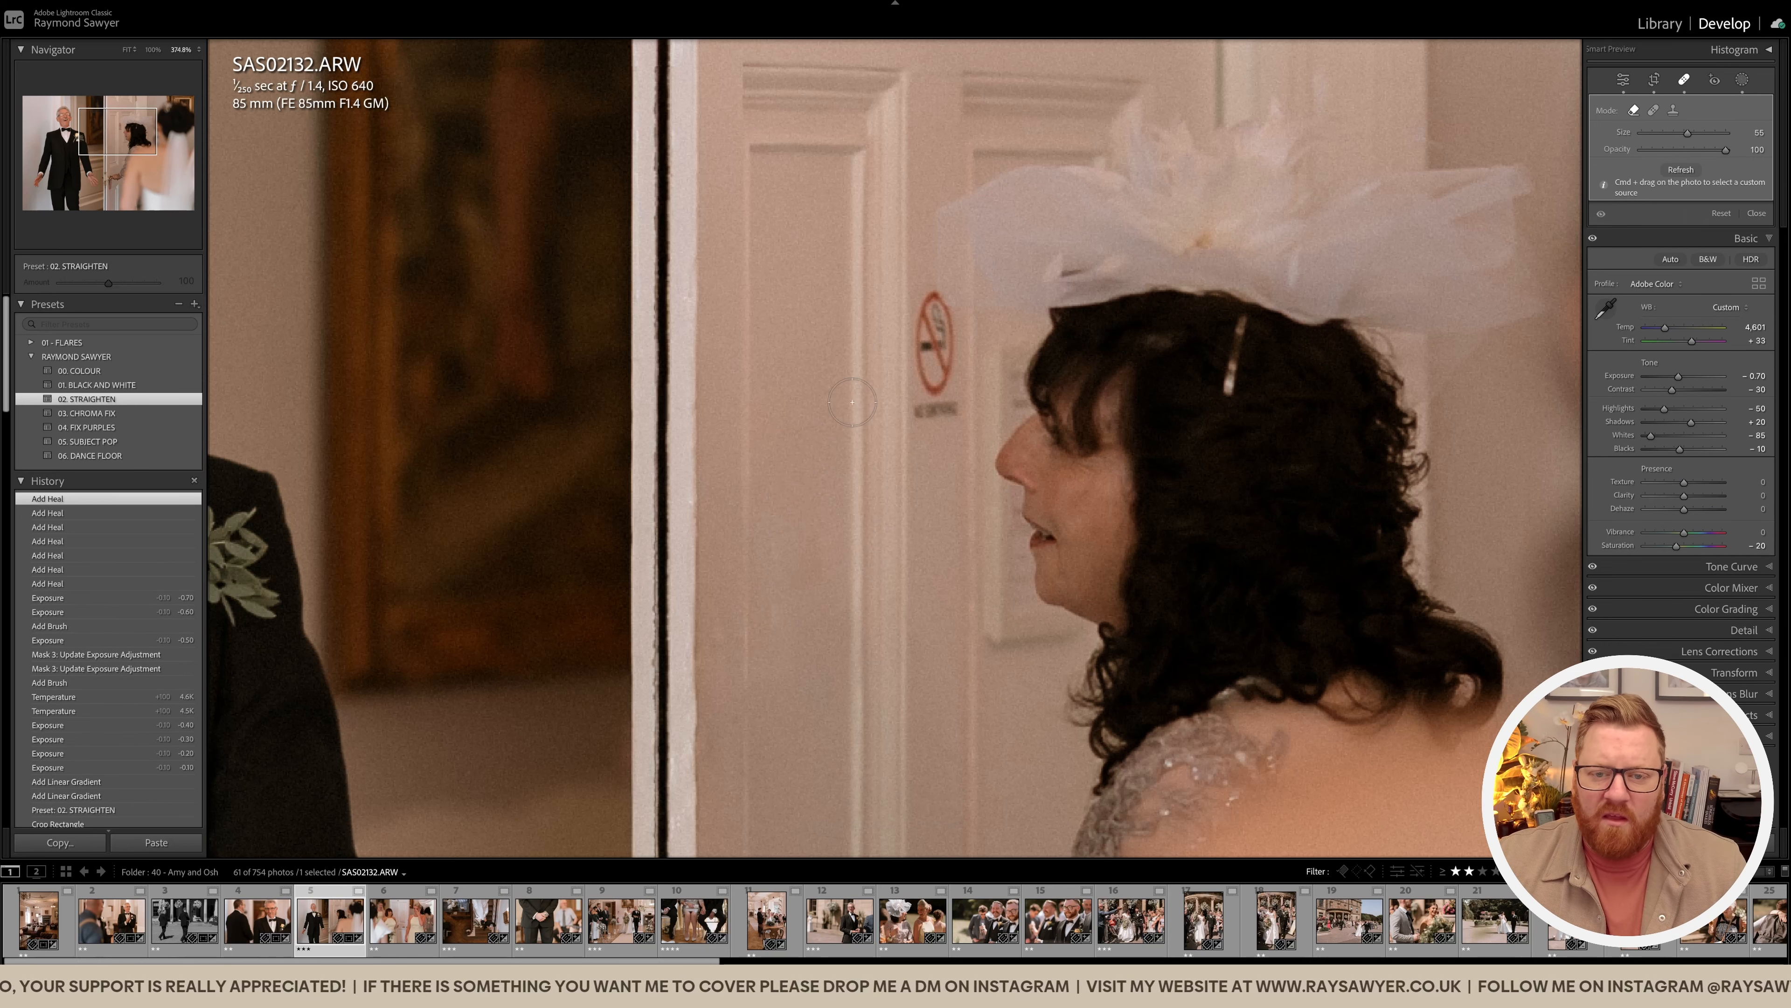
scroll(929, 305, down, 4)
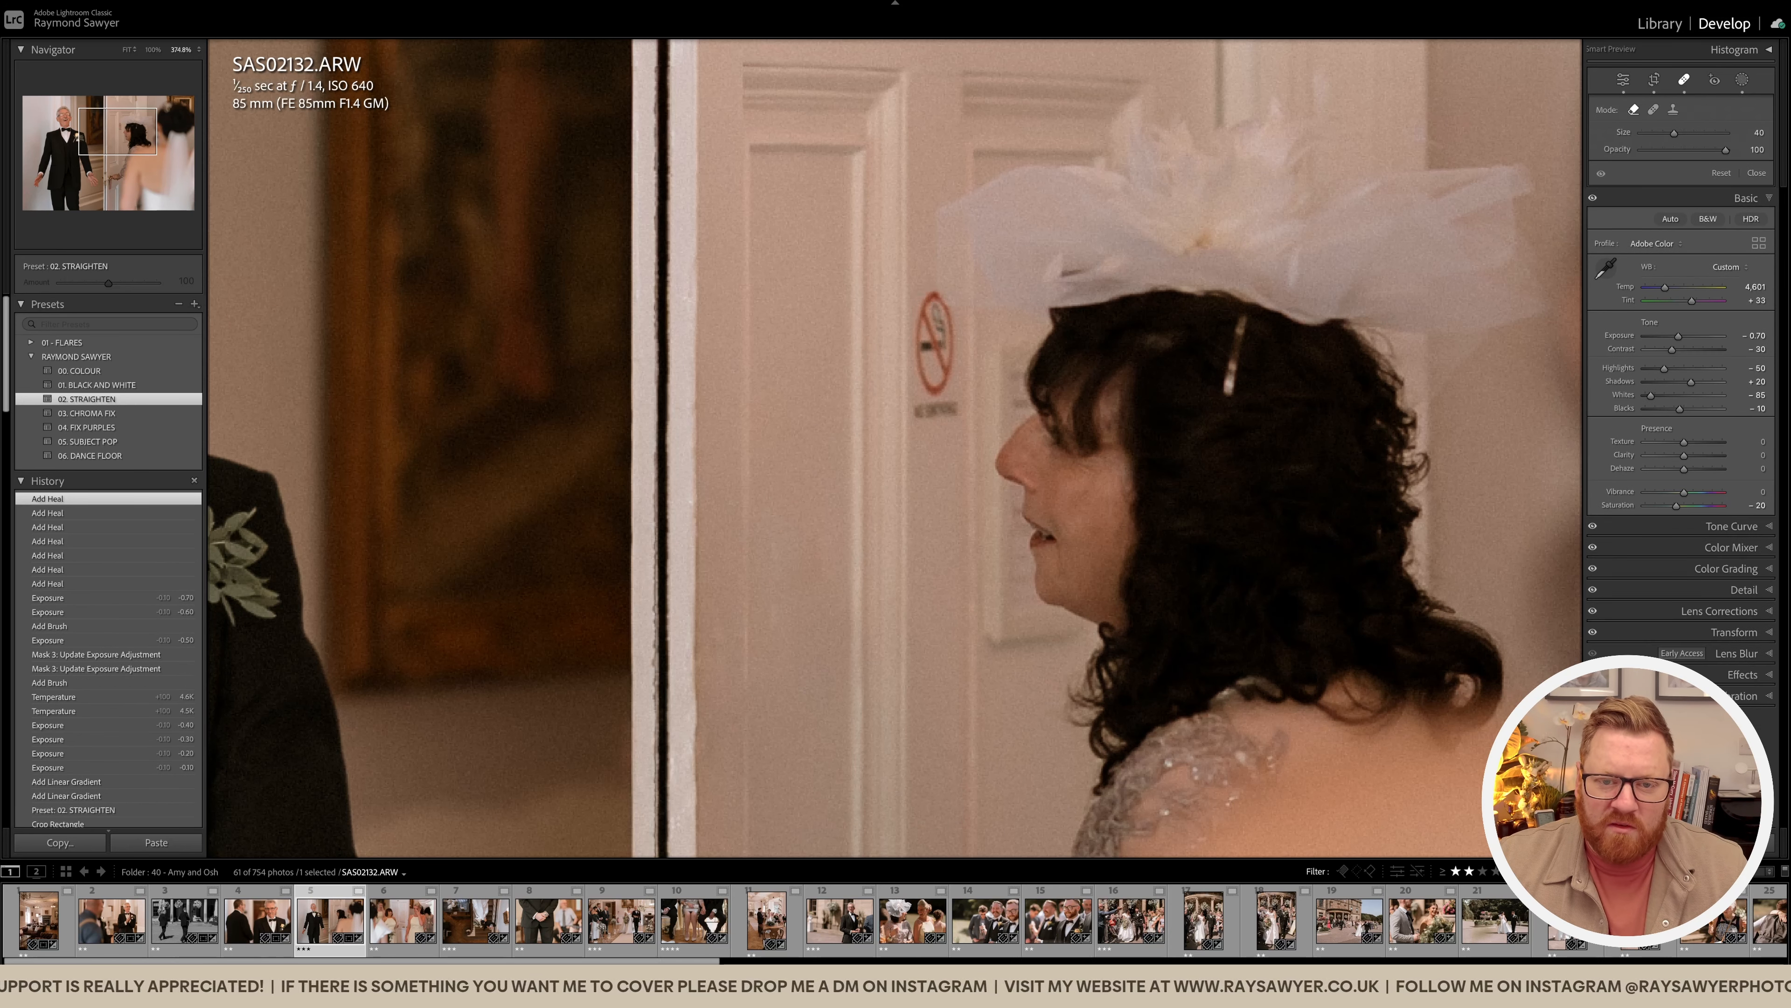
drag(935, 295, 938, 409)
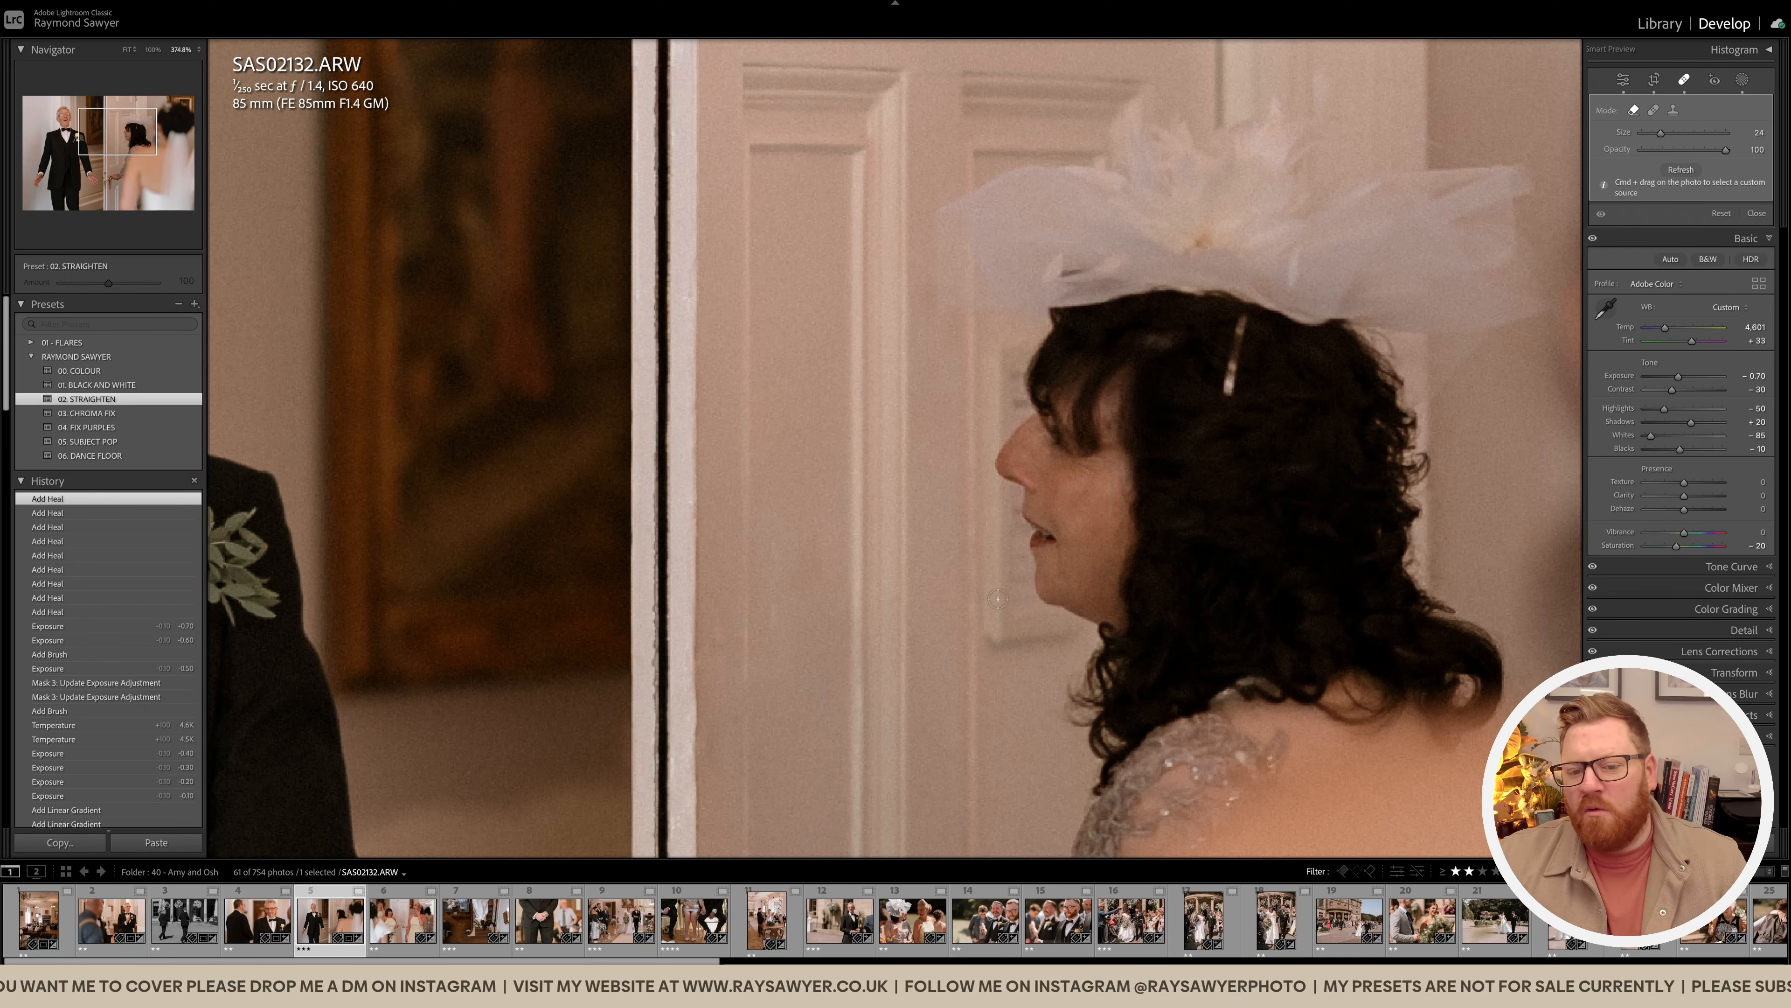
Step: Brush a 00 - Subject Pop mask over the dark-haired woman's face at the door
key(k)
scroll(1022, 494, up, 2)
key(shift+w)
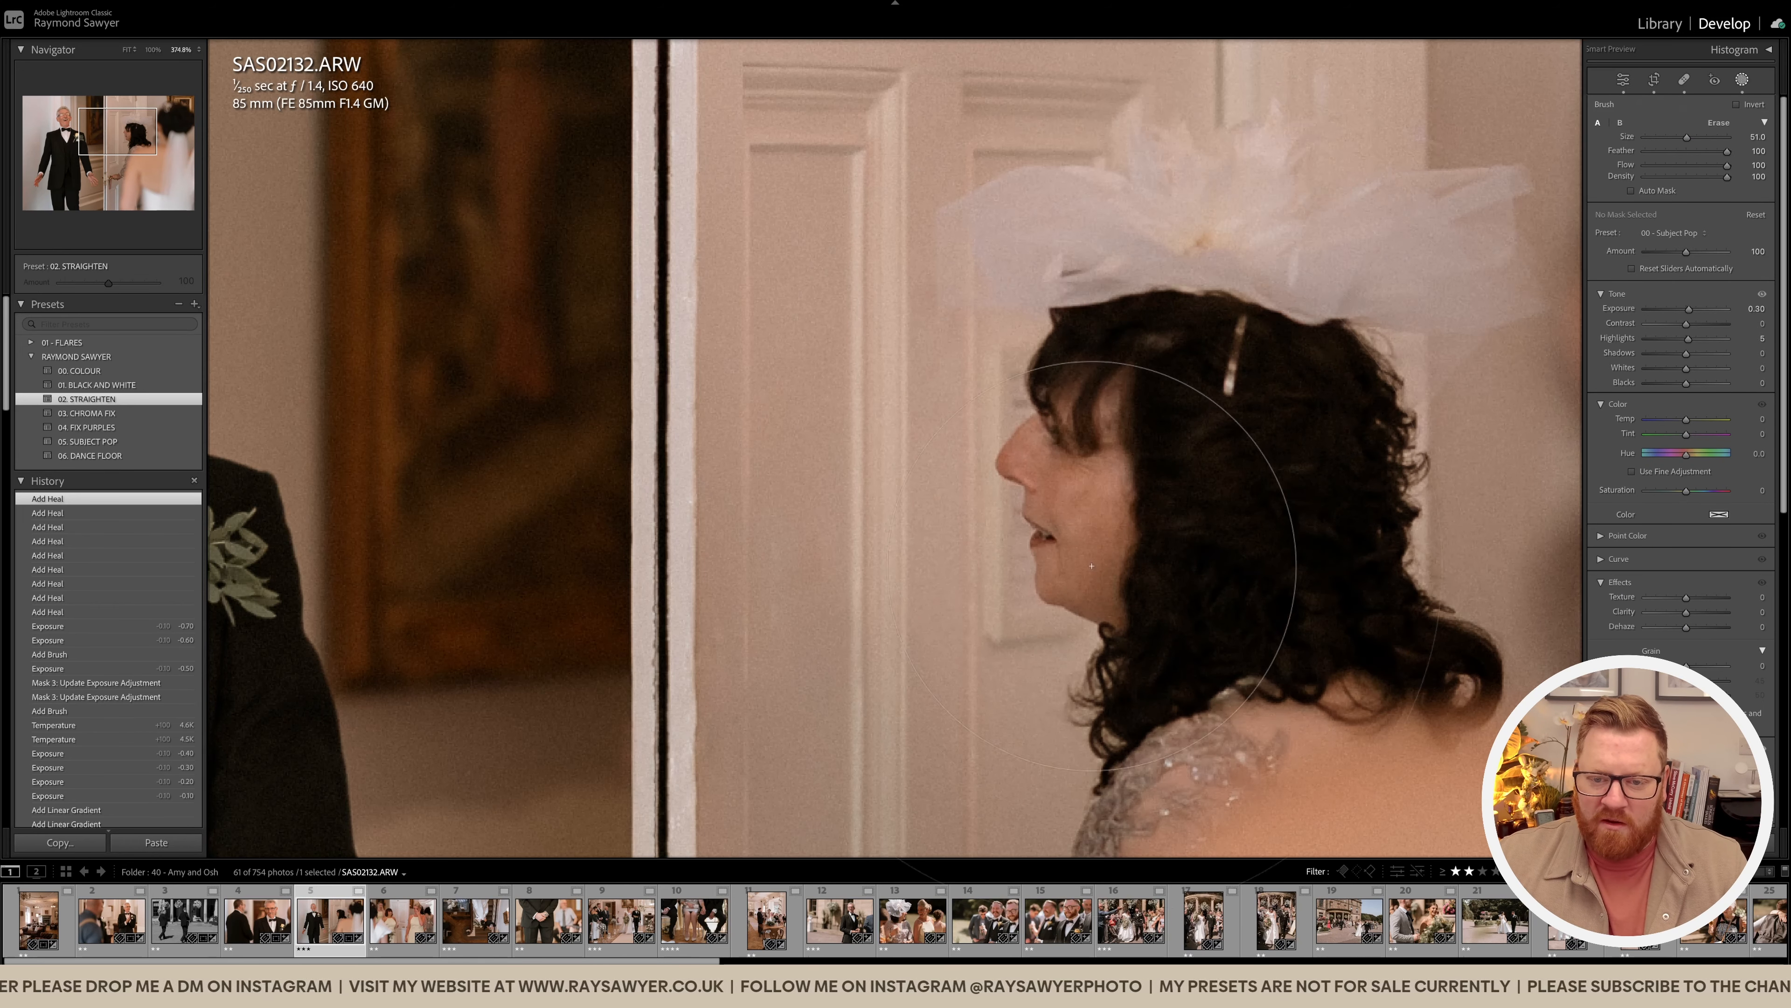
key(shift+w)
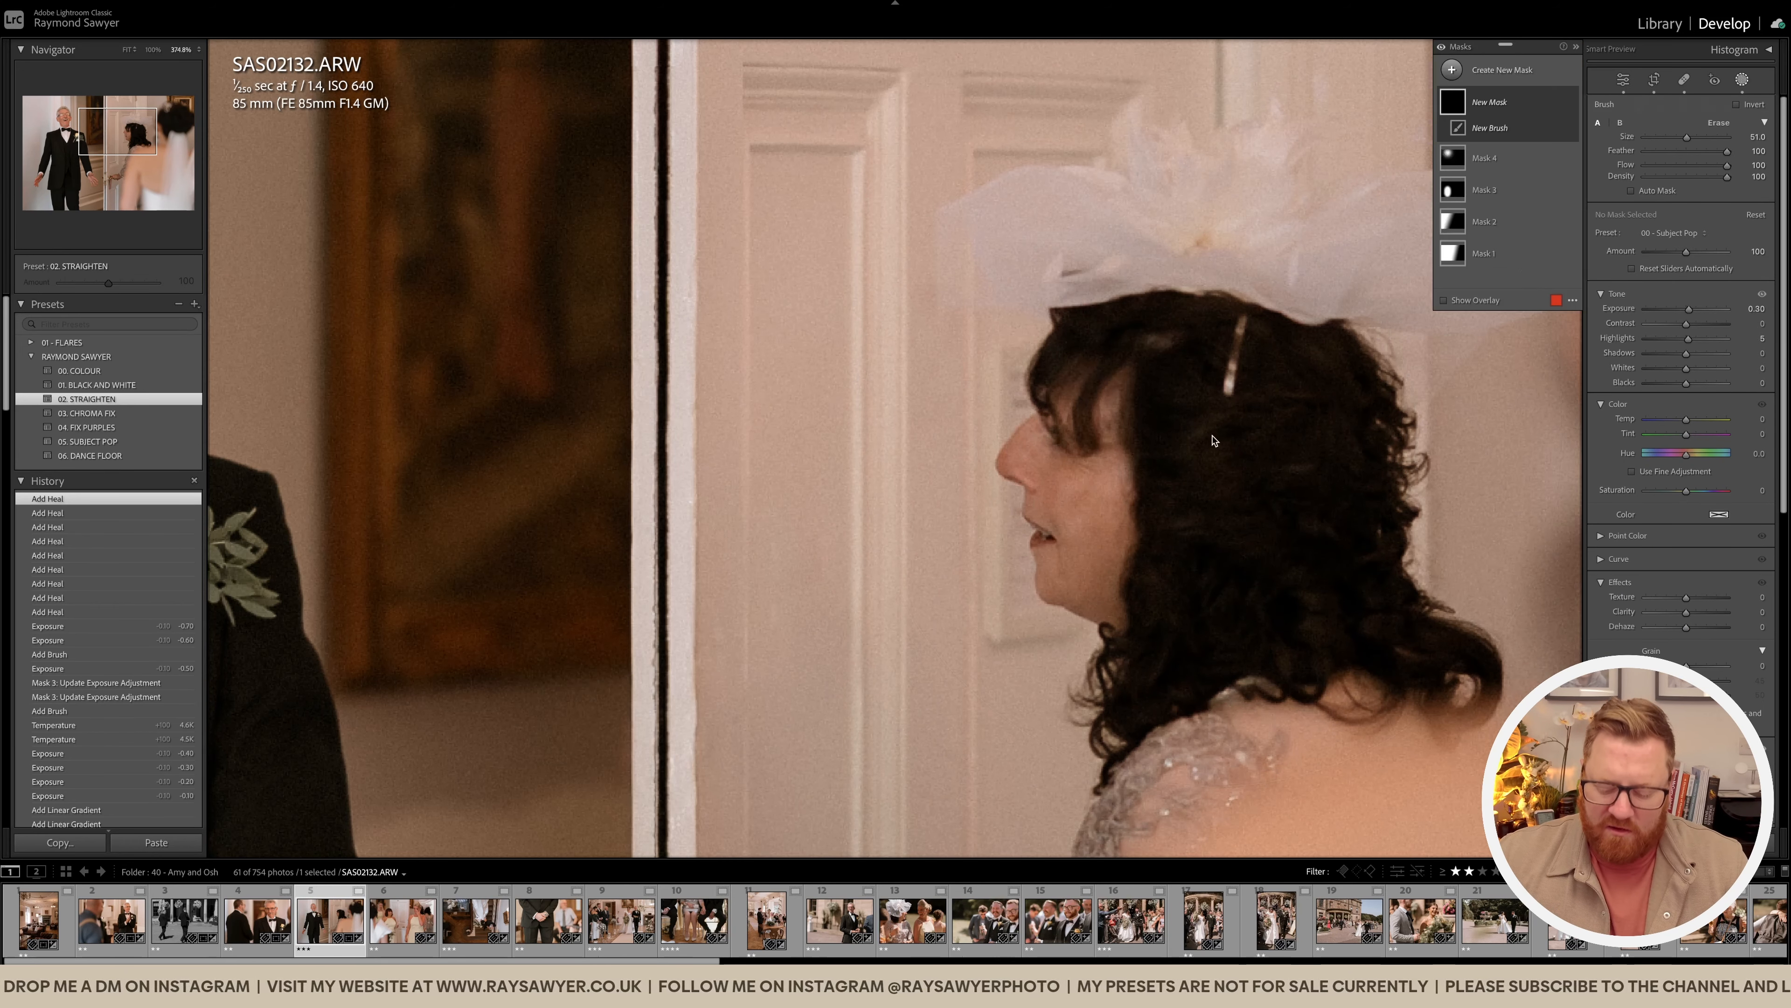
key(k)
Step: Set the fifth photo's temperature to 5,001, tint to +36 and exposure to -0.80
key(z)
key(equal)
key(equal)
key(equal)
key(equal)
key(period)
key(equal)
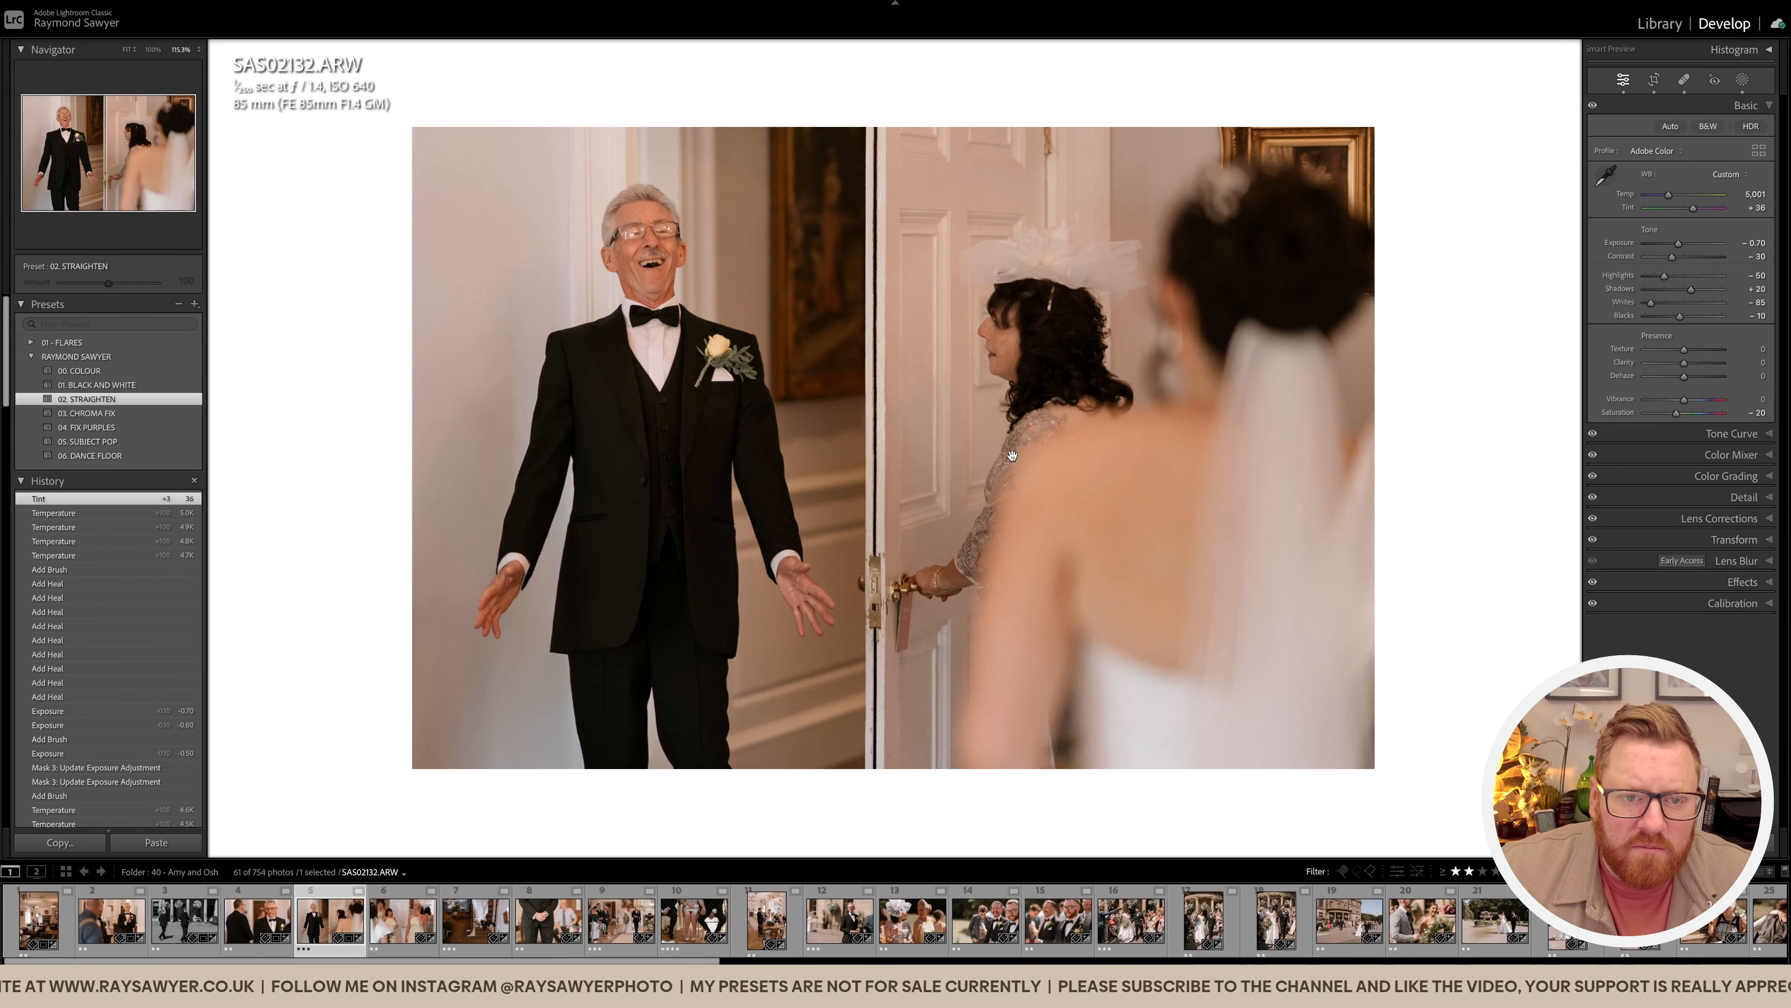
key(period)
key(minus)
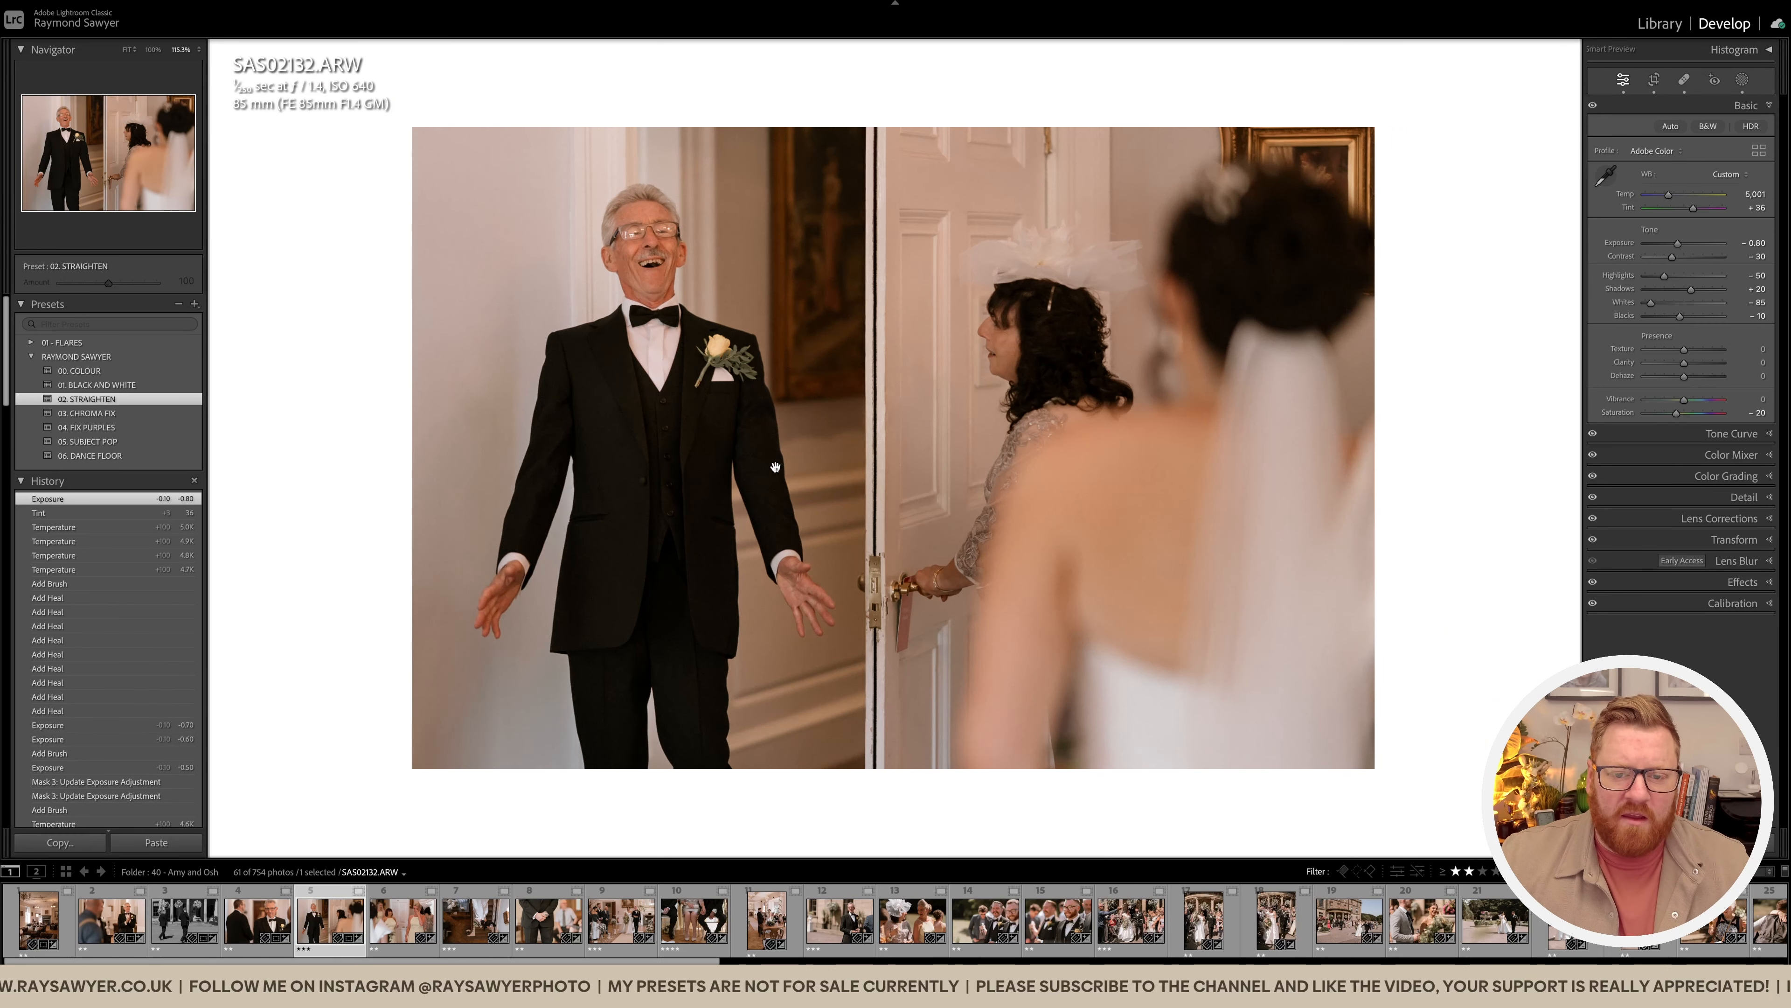
Step: Compare the fifth photo with its unedited version, and review the first five photos side by side in Survey view
shift+drag(999, 446, 981, 449)
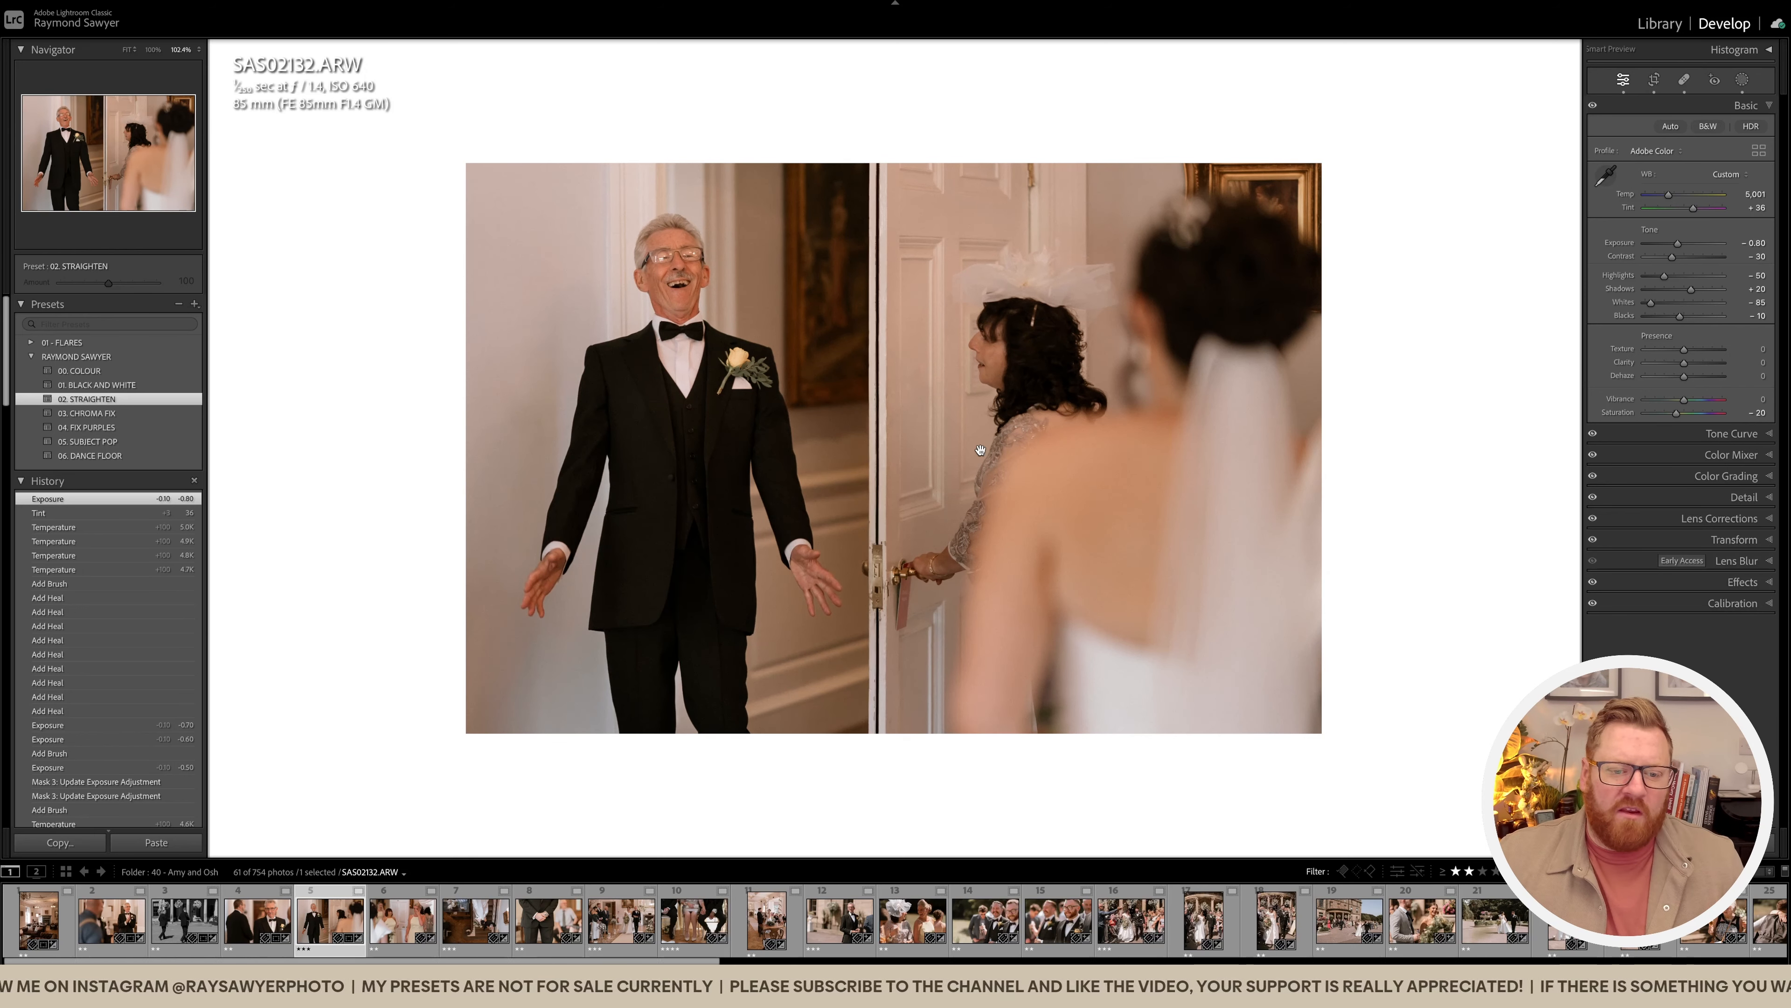
key(backslash)
key(backslash)
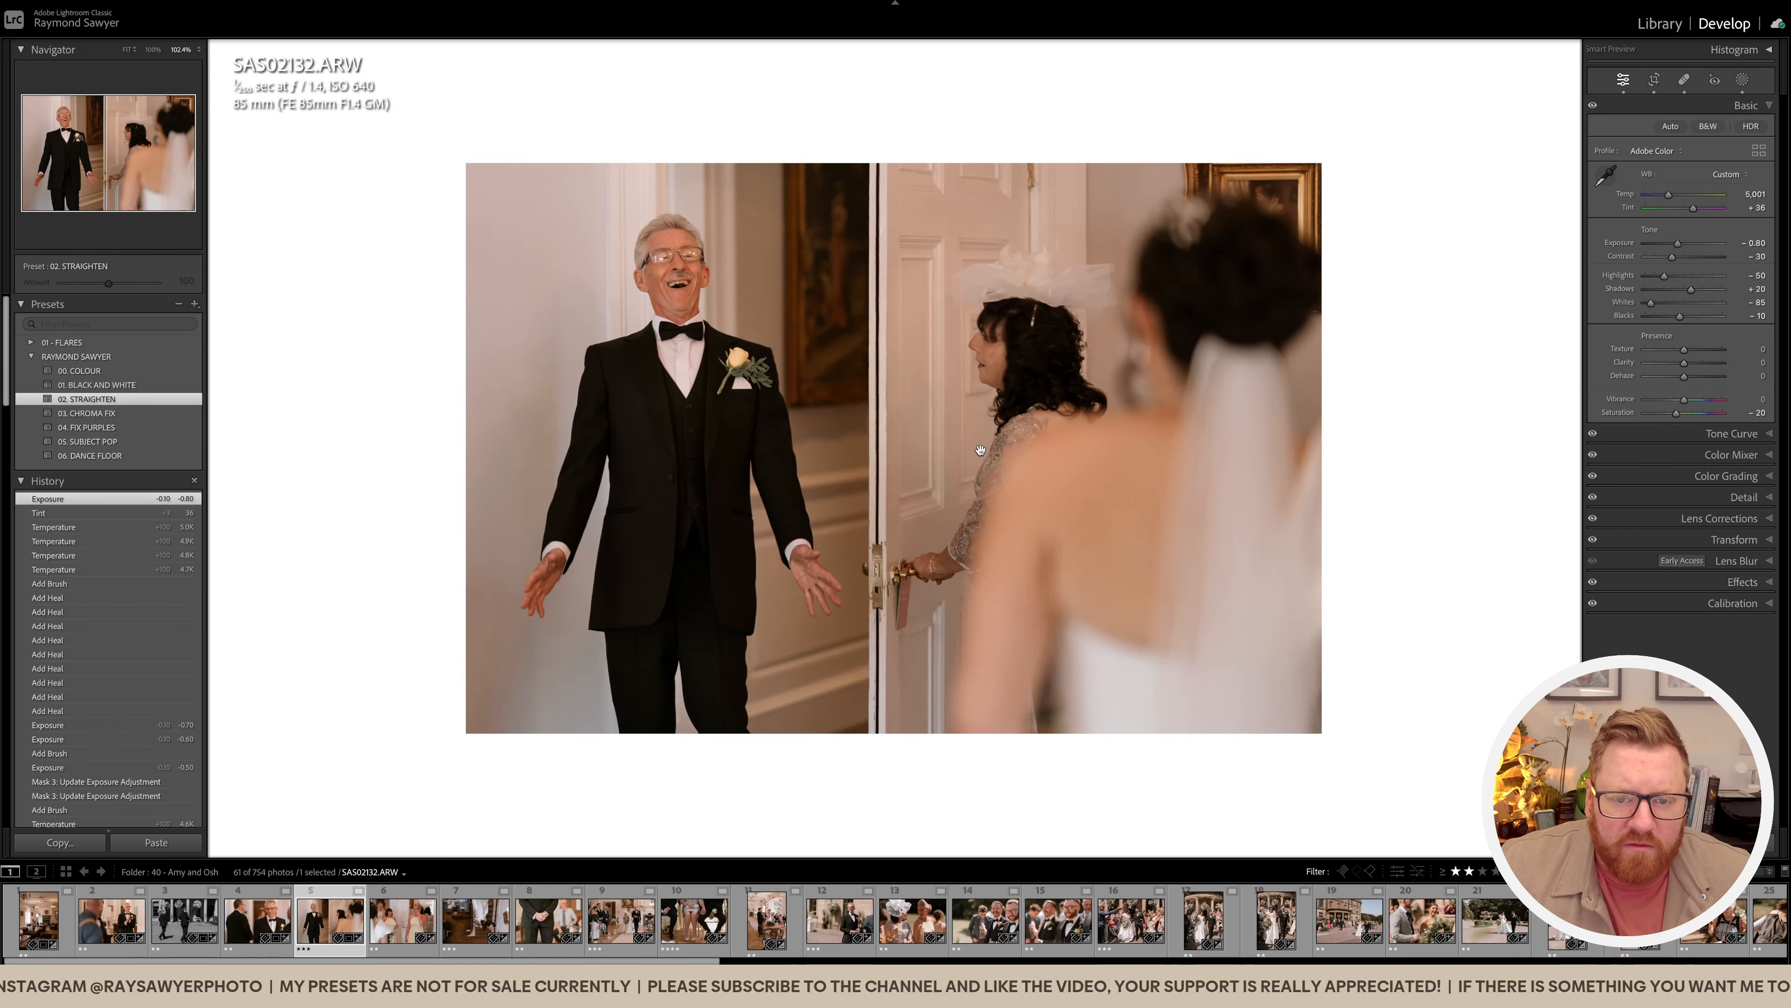
key(backslash)
key(backslash)
shift+click(44, 925)
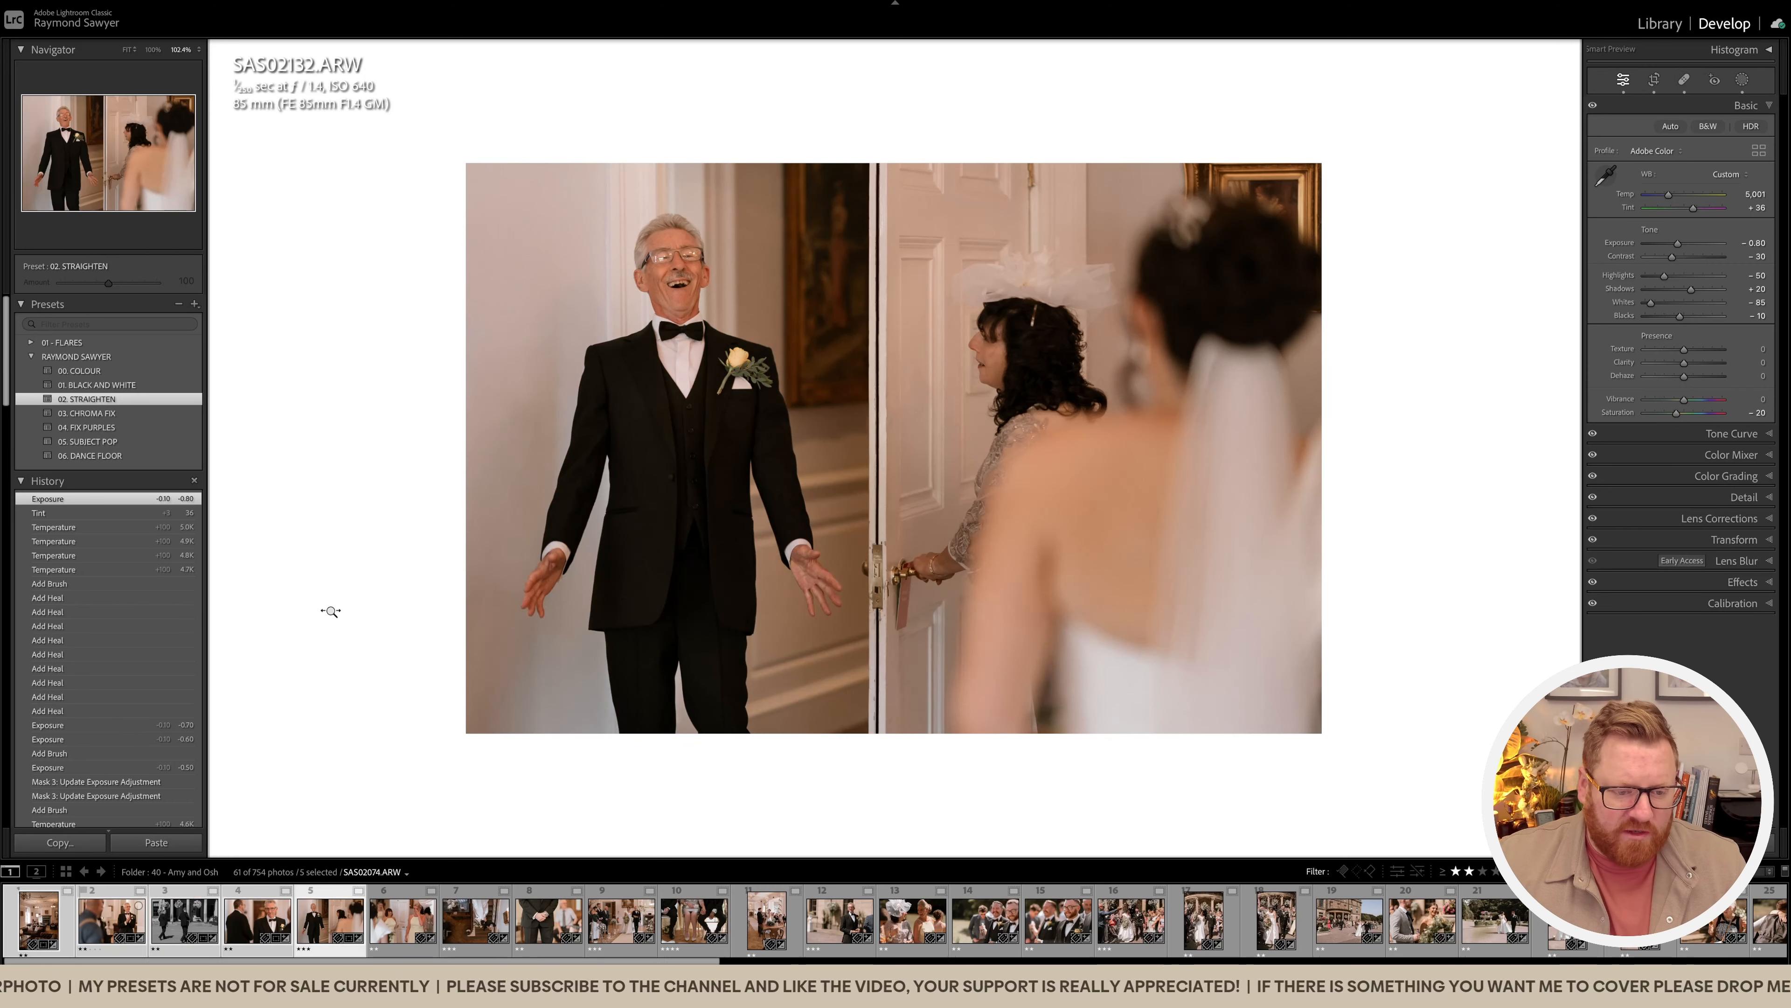
key(n)
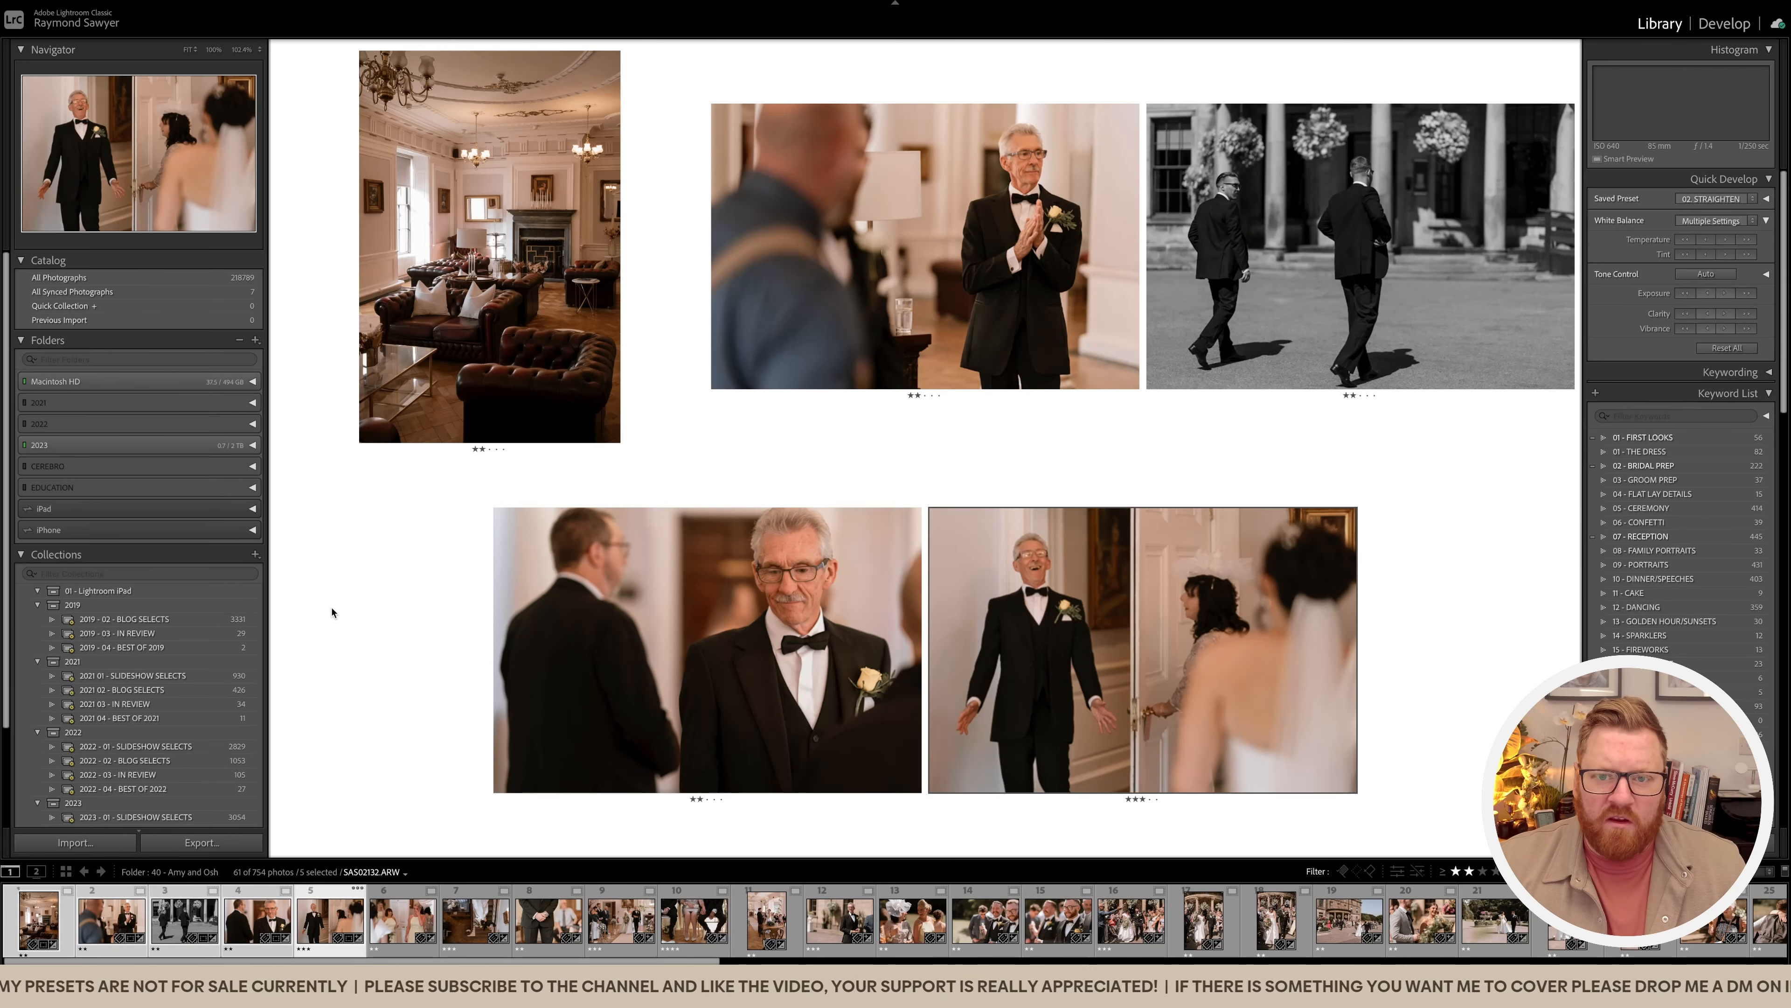
key(shift+Tab)
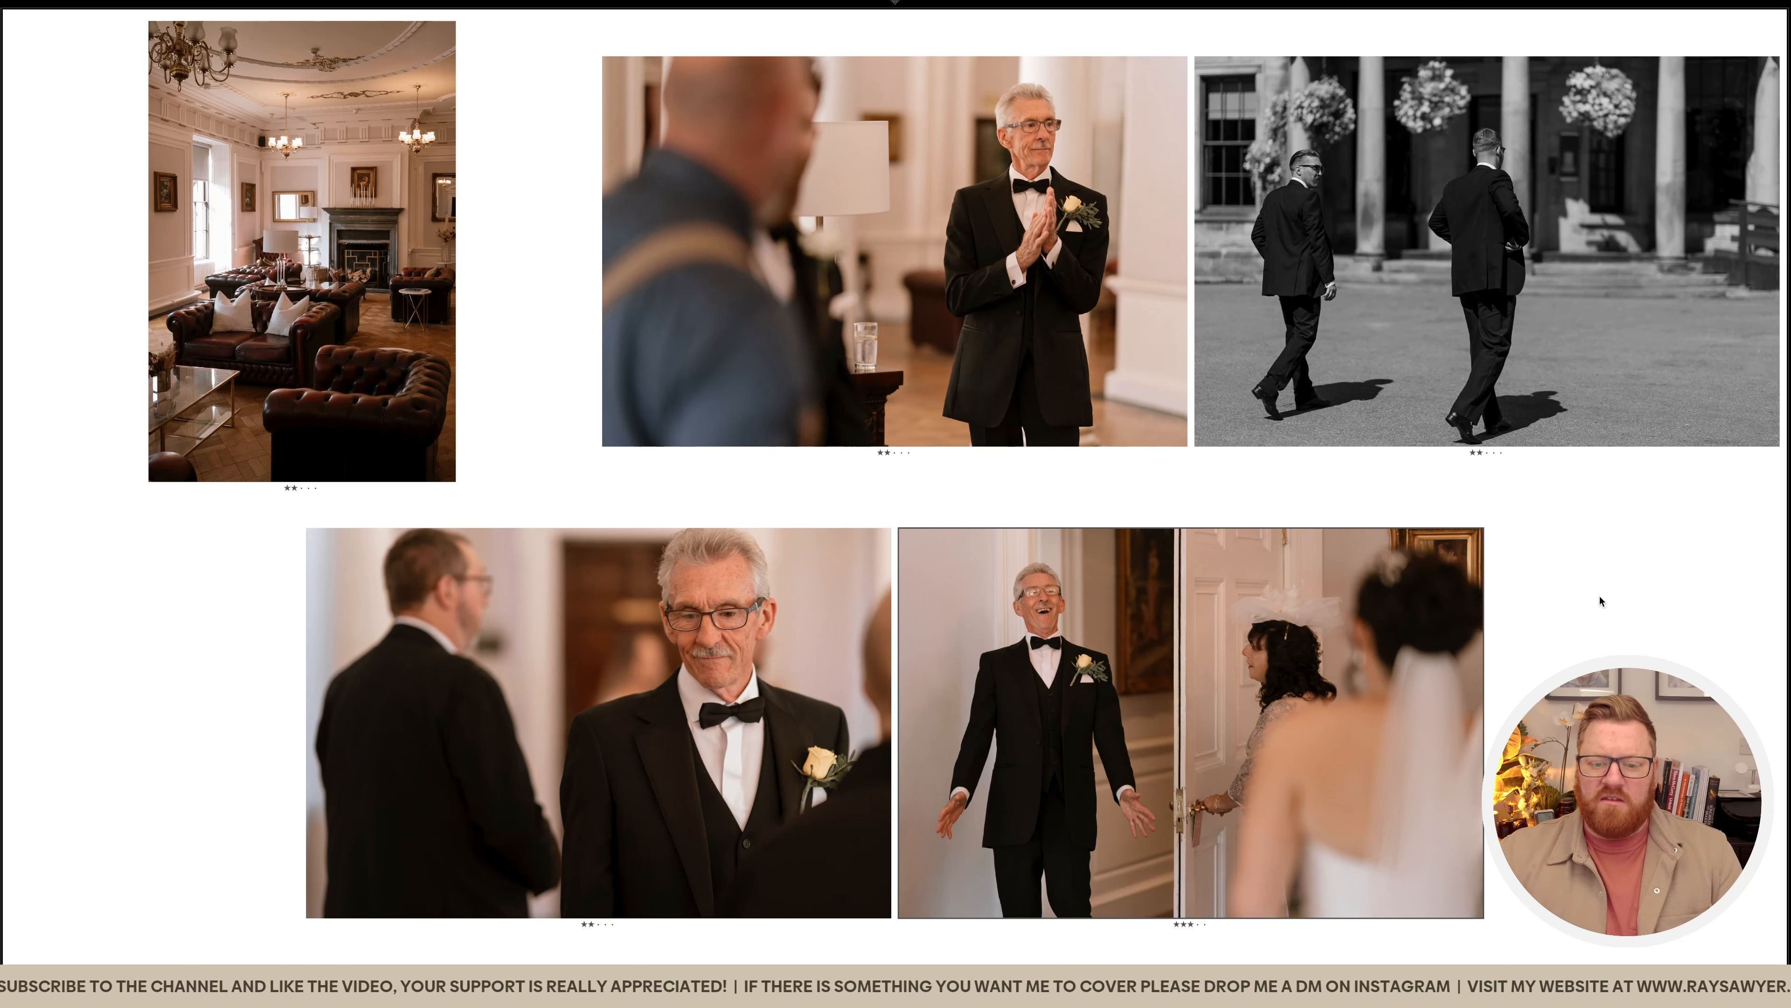
key(shift+Tab)
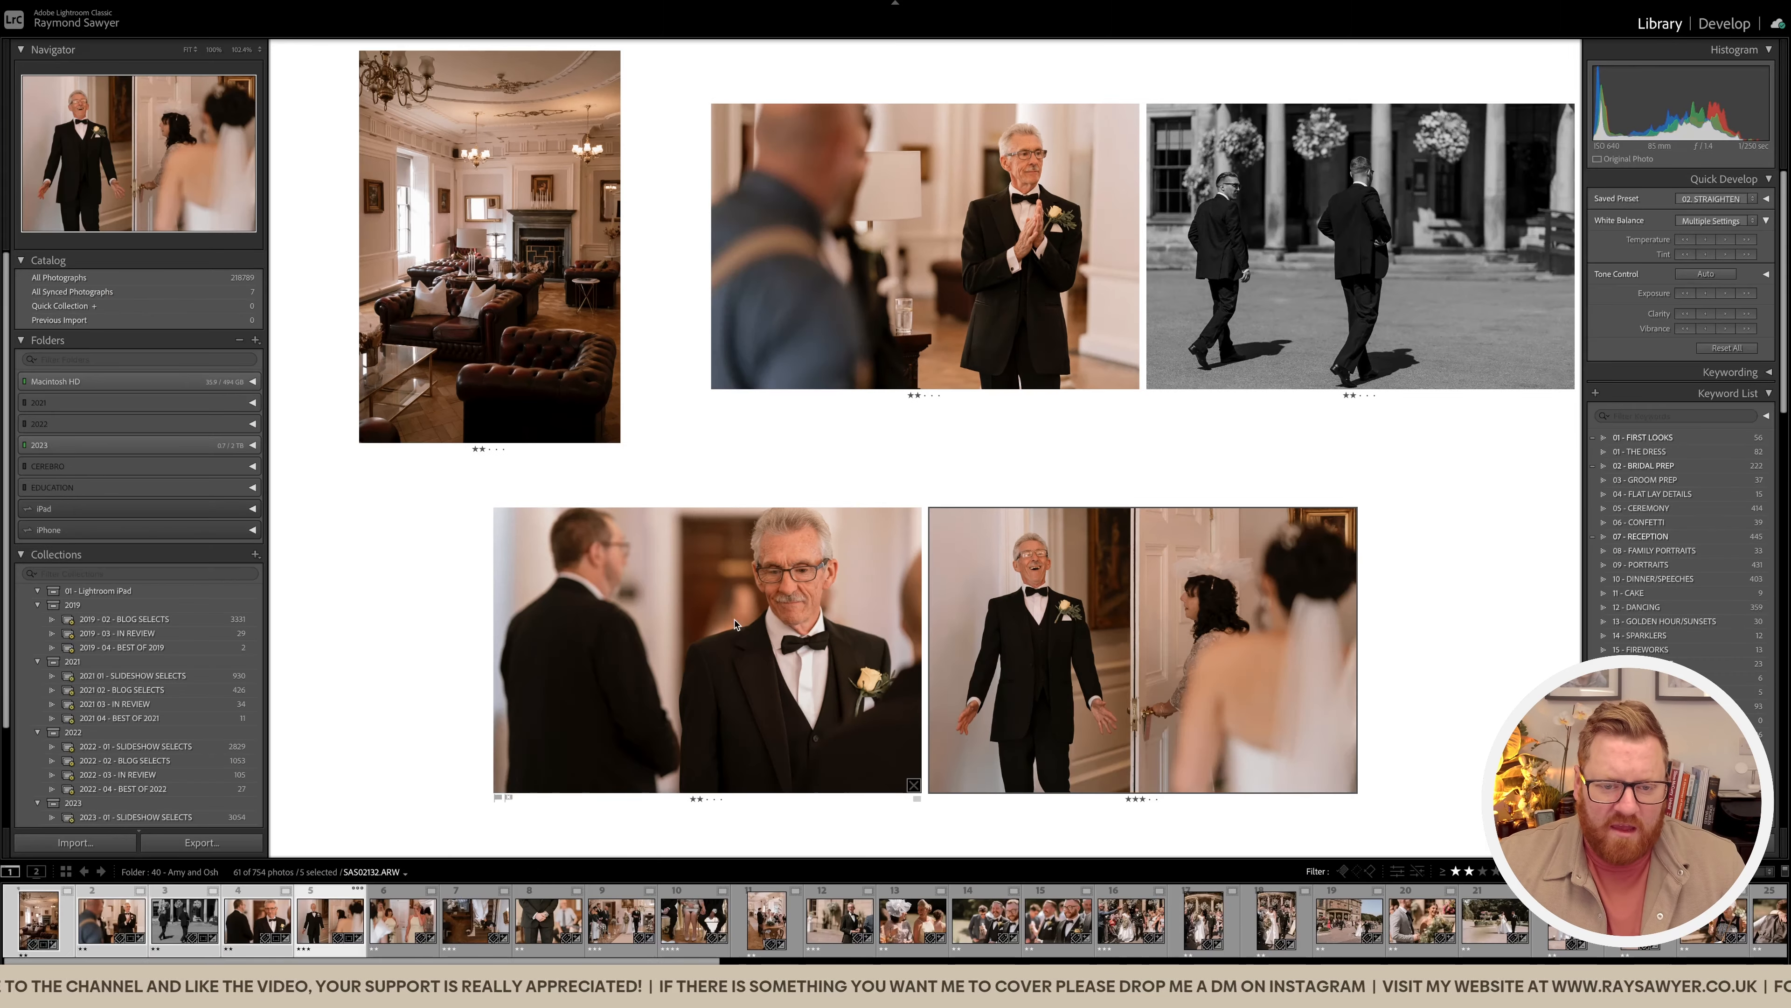
Step: Open the sixth photo for developing and set its temperature to 4,723 and tint to +39
double_click(375, 910)
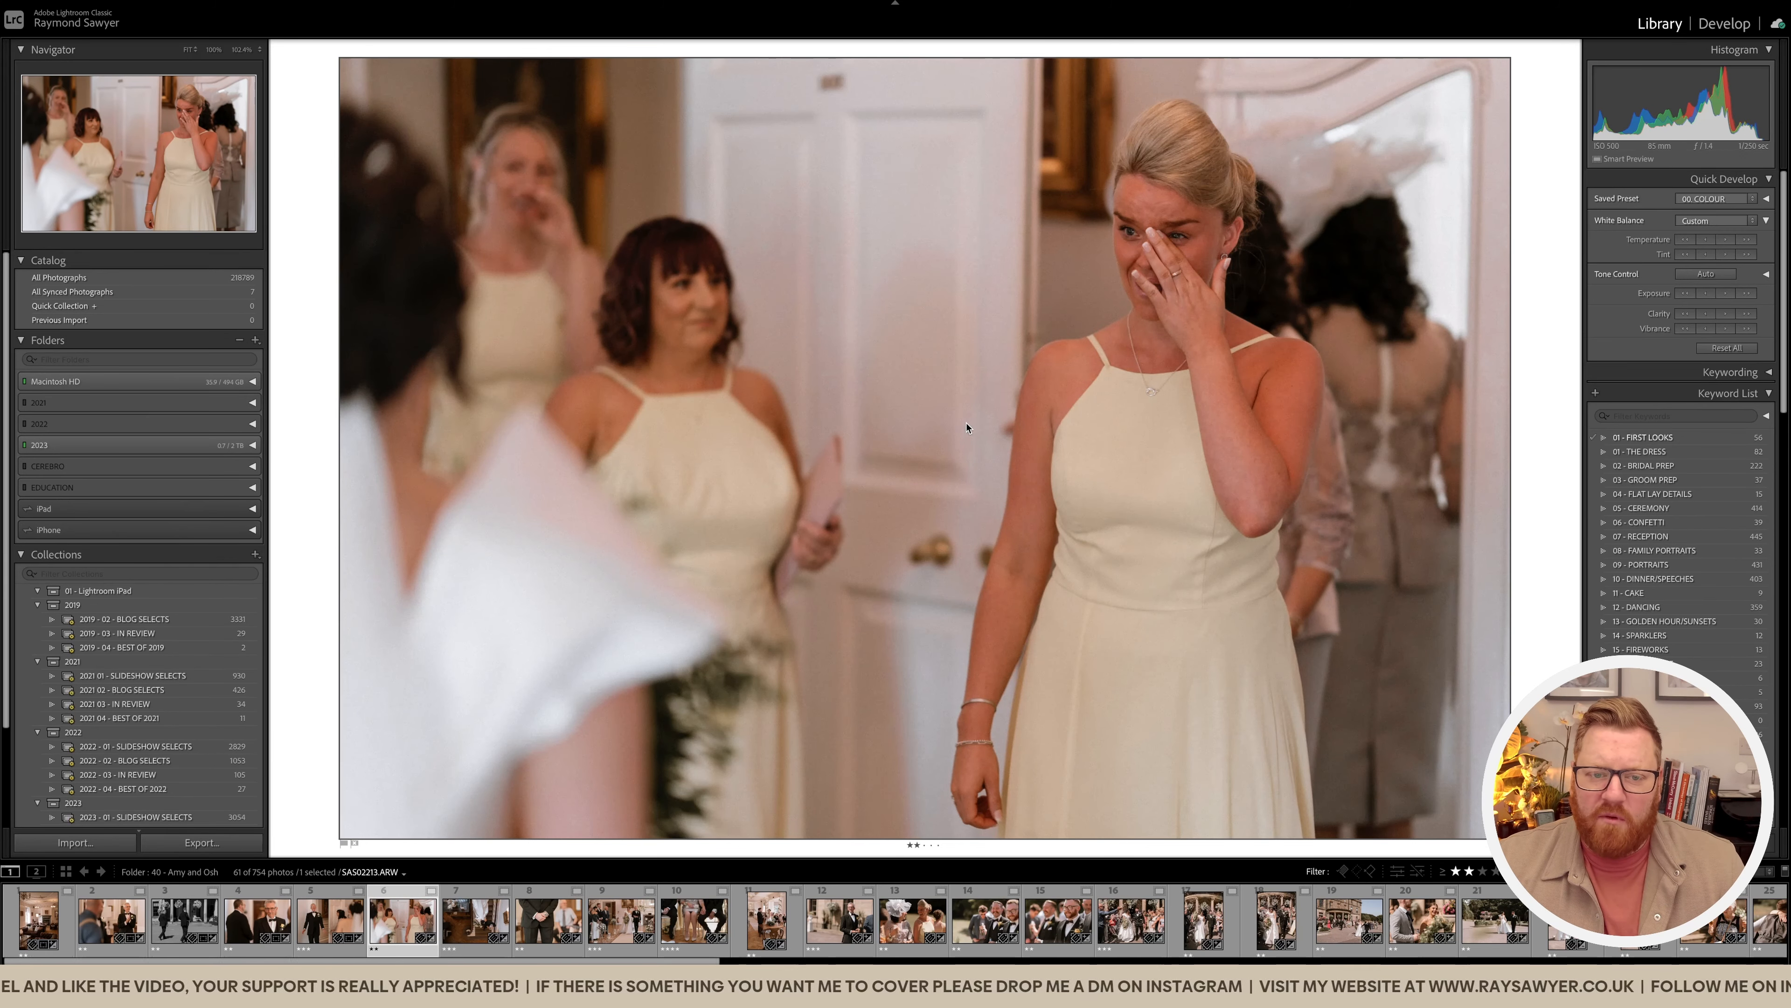
key(d)
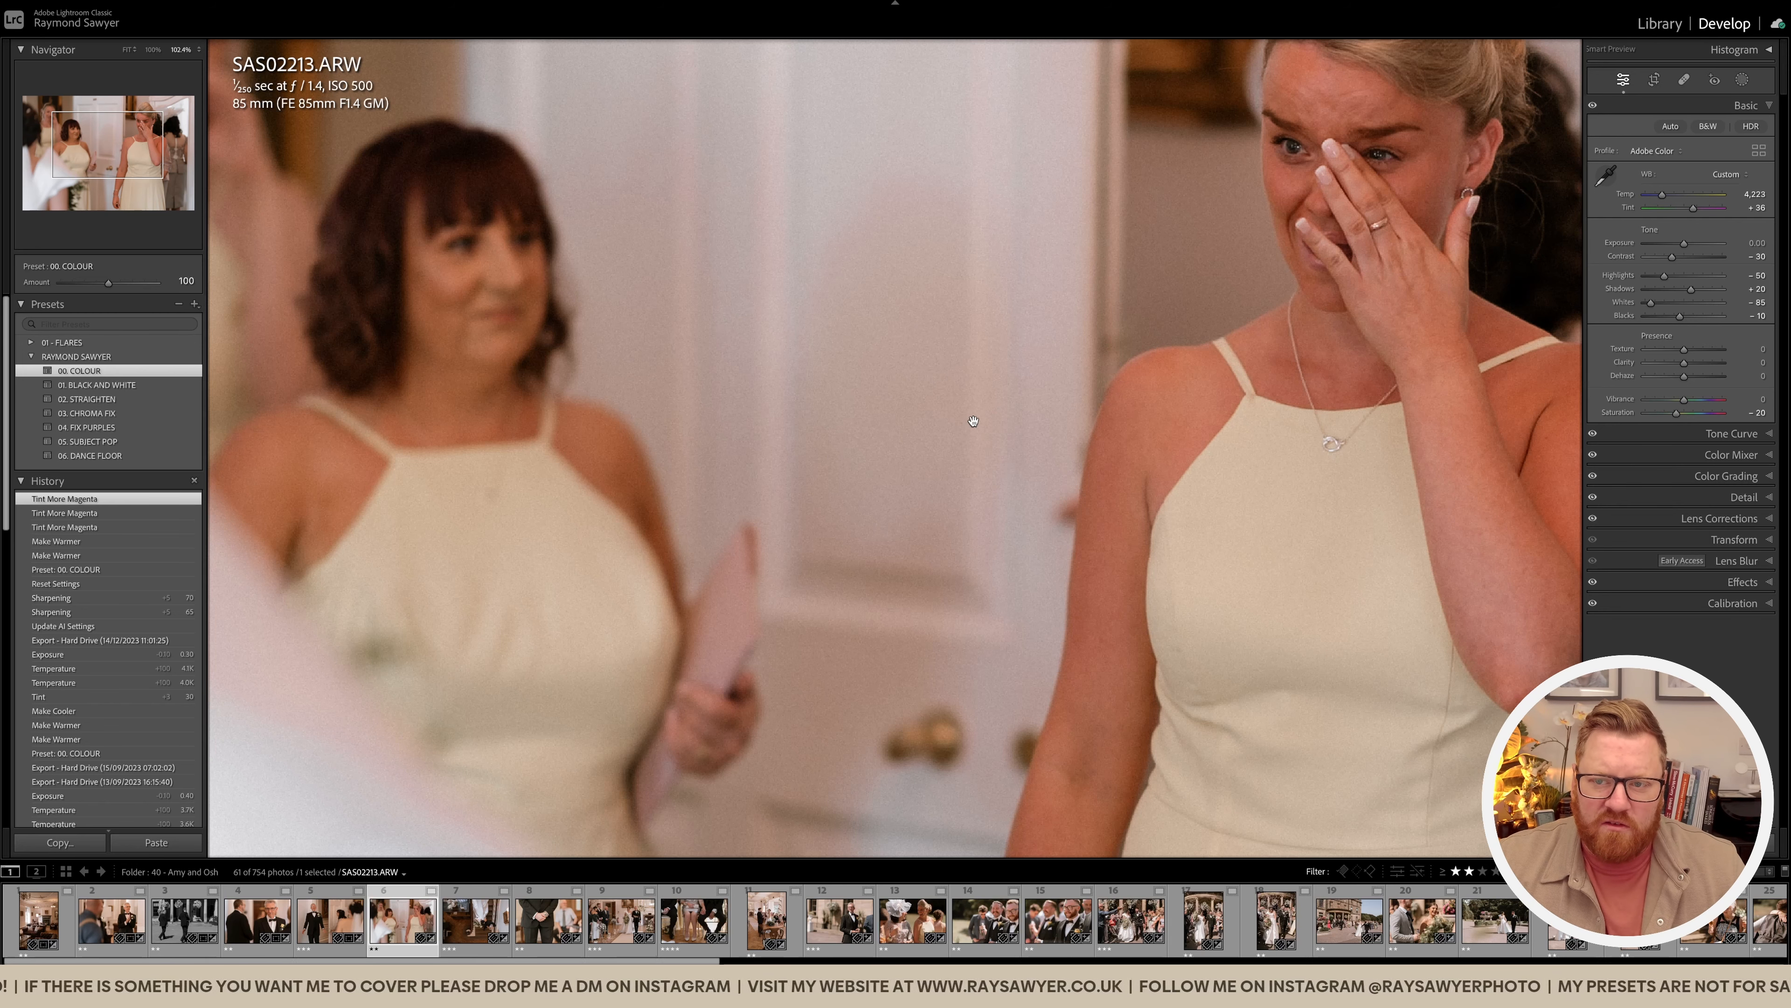
key(equal)
key(equal)
key(equal)
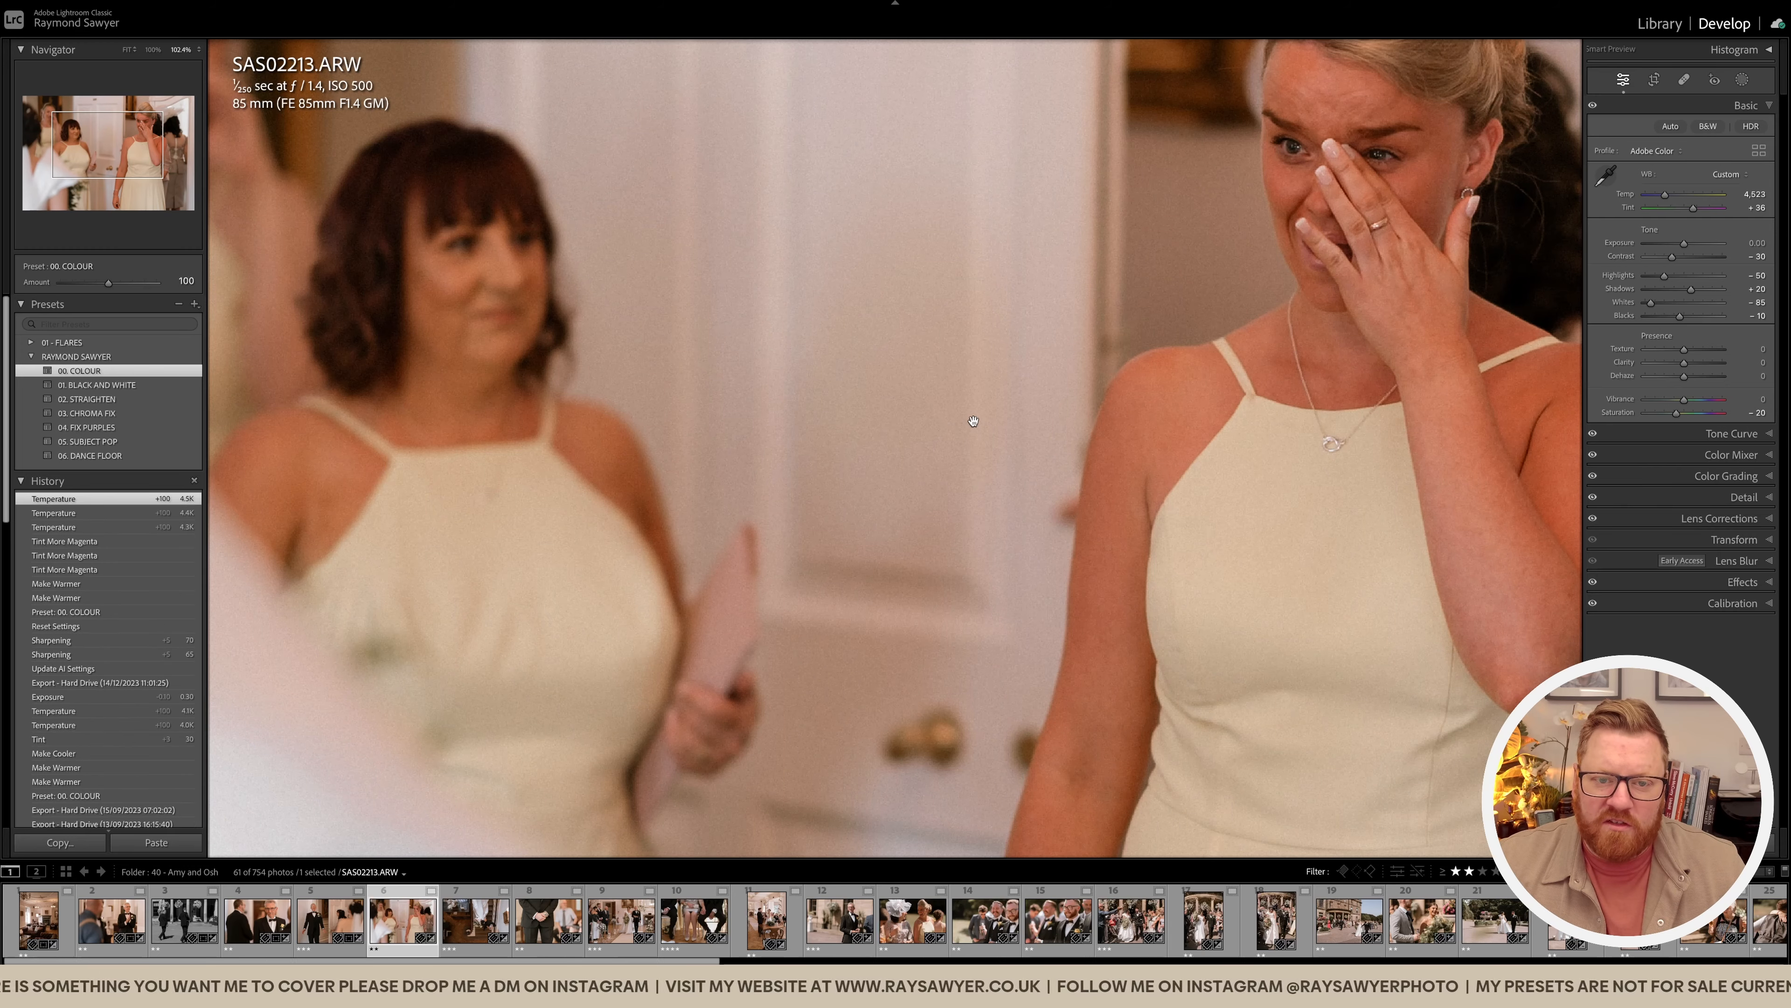
scroll(973, 421, down, 5)
key(equal)
key(equal)
key(period)
key(equal)
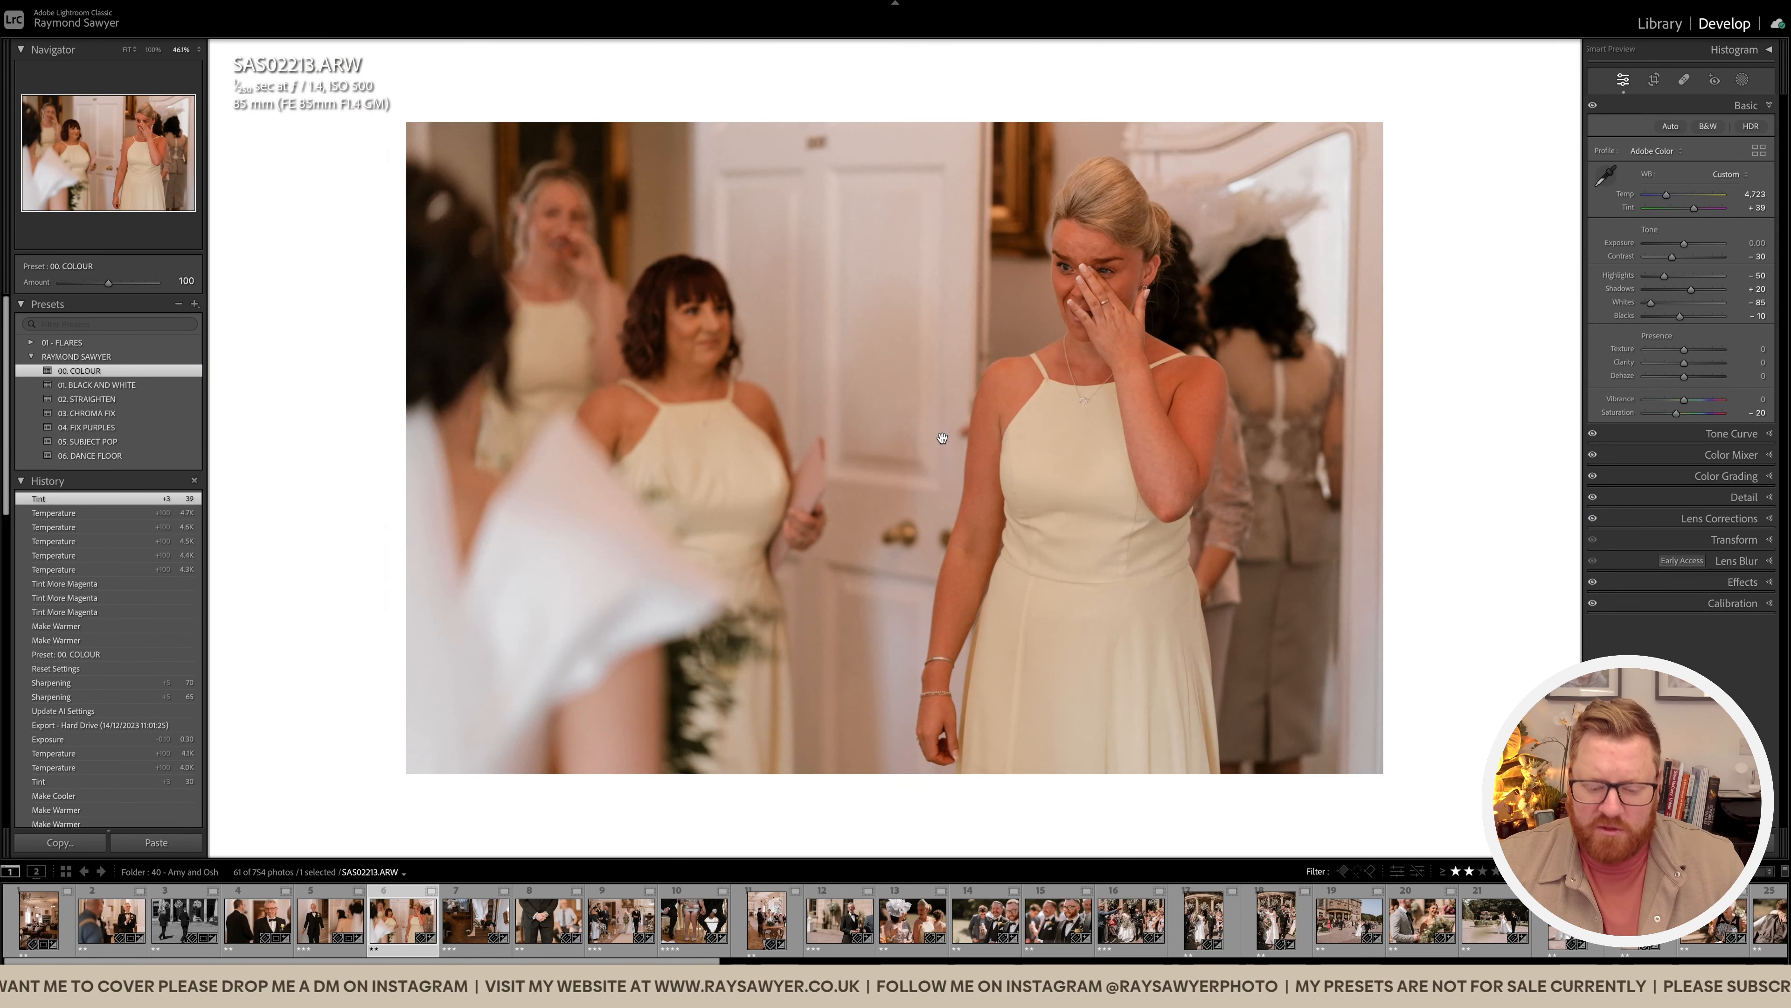
Step: Crop the sixth photo slightly tighter around the bridesmaids and rotate it slightly to straighten it
key(r)
mouse_move(1484, 412)
mouse_down()
mouse_move(1438, 410)
mouse_move(1494, 431)
mouse_up()
drag(1316, 476, 1306, 455)
key(r)
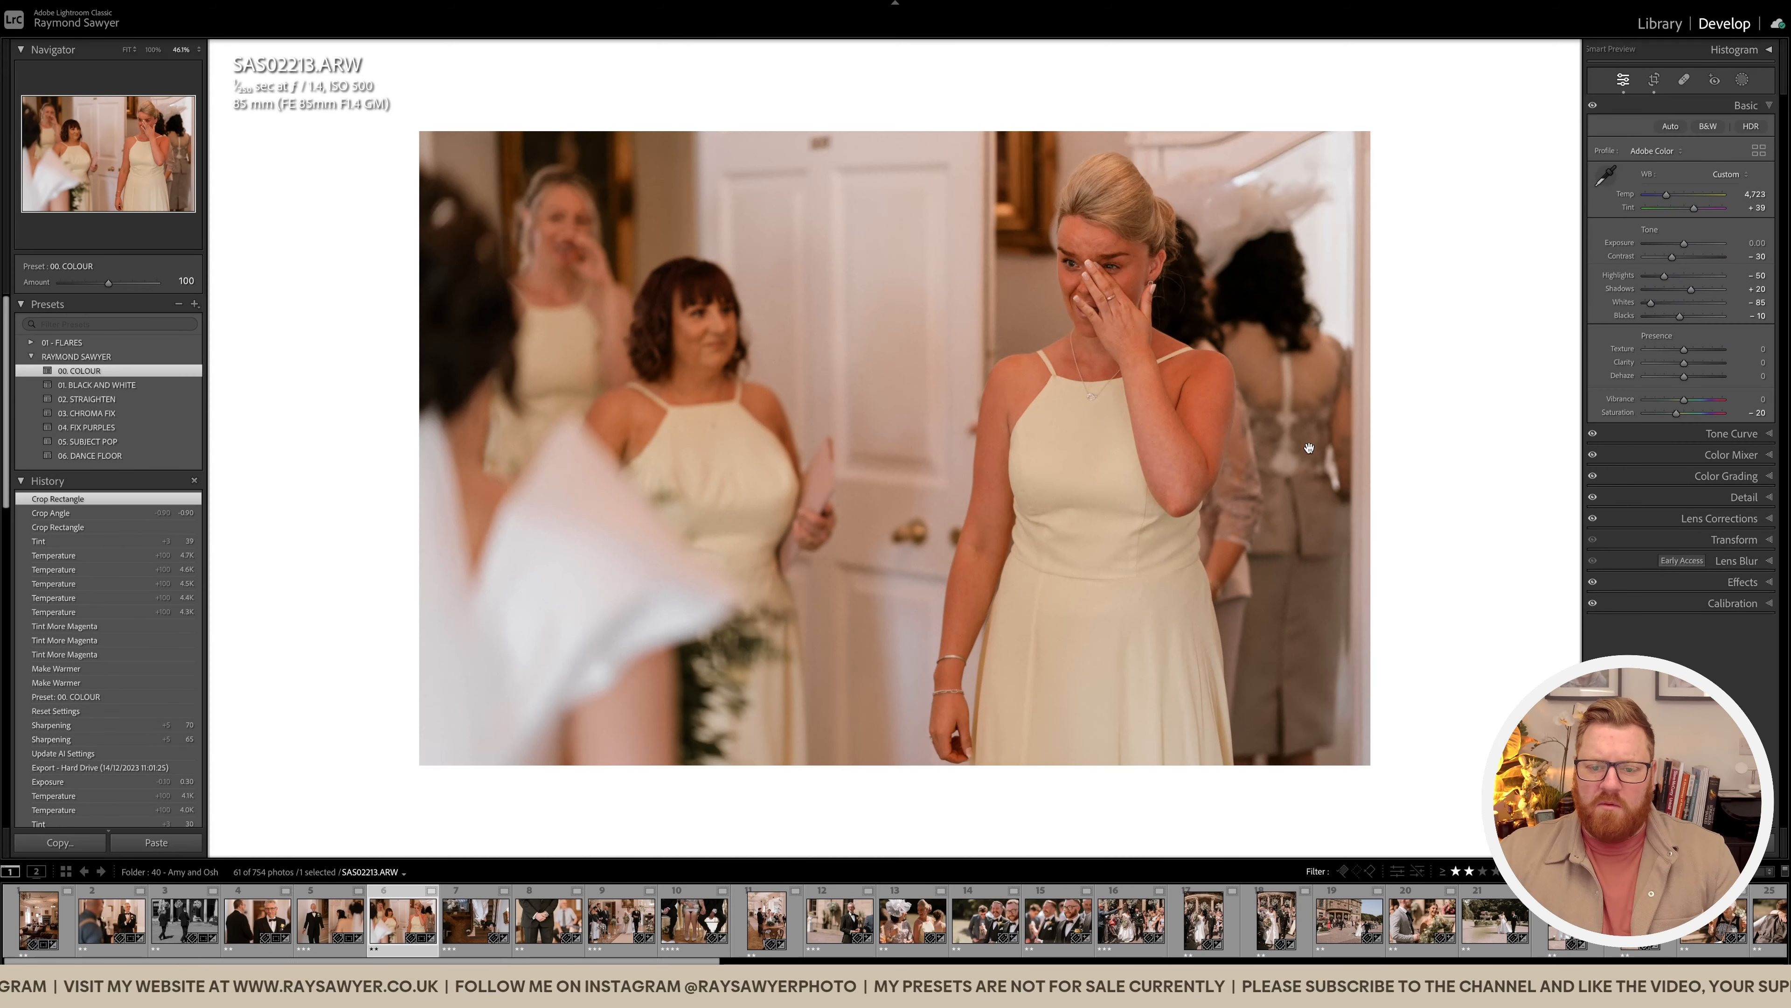
Step: Paint a Subject Pop brush mask over the foreground bridesmaid and set the sixth photo's overall exposure to -0.20
key(k)
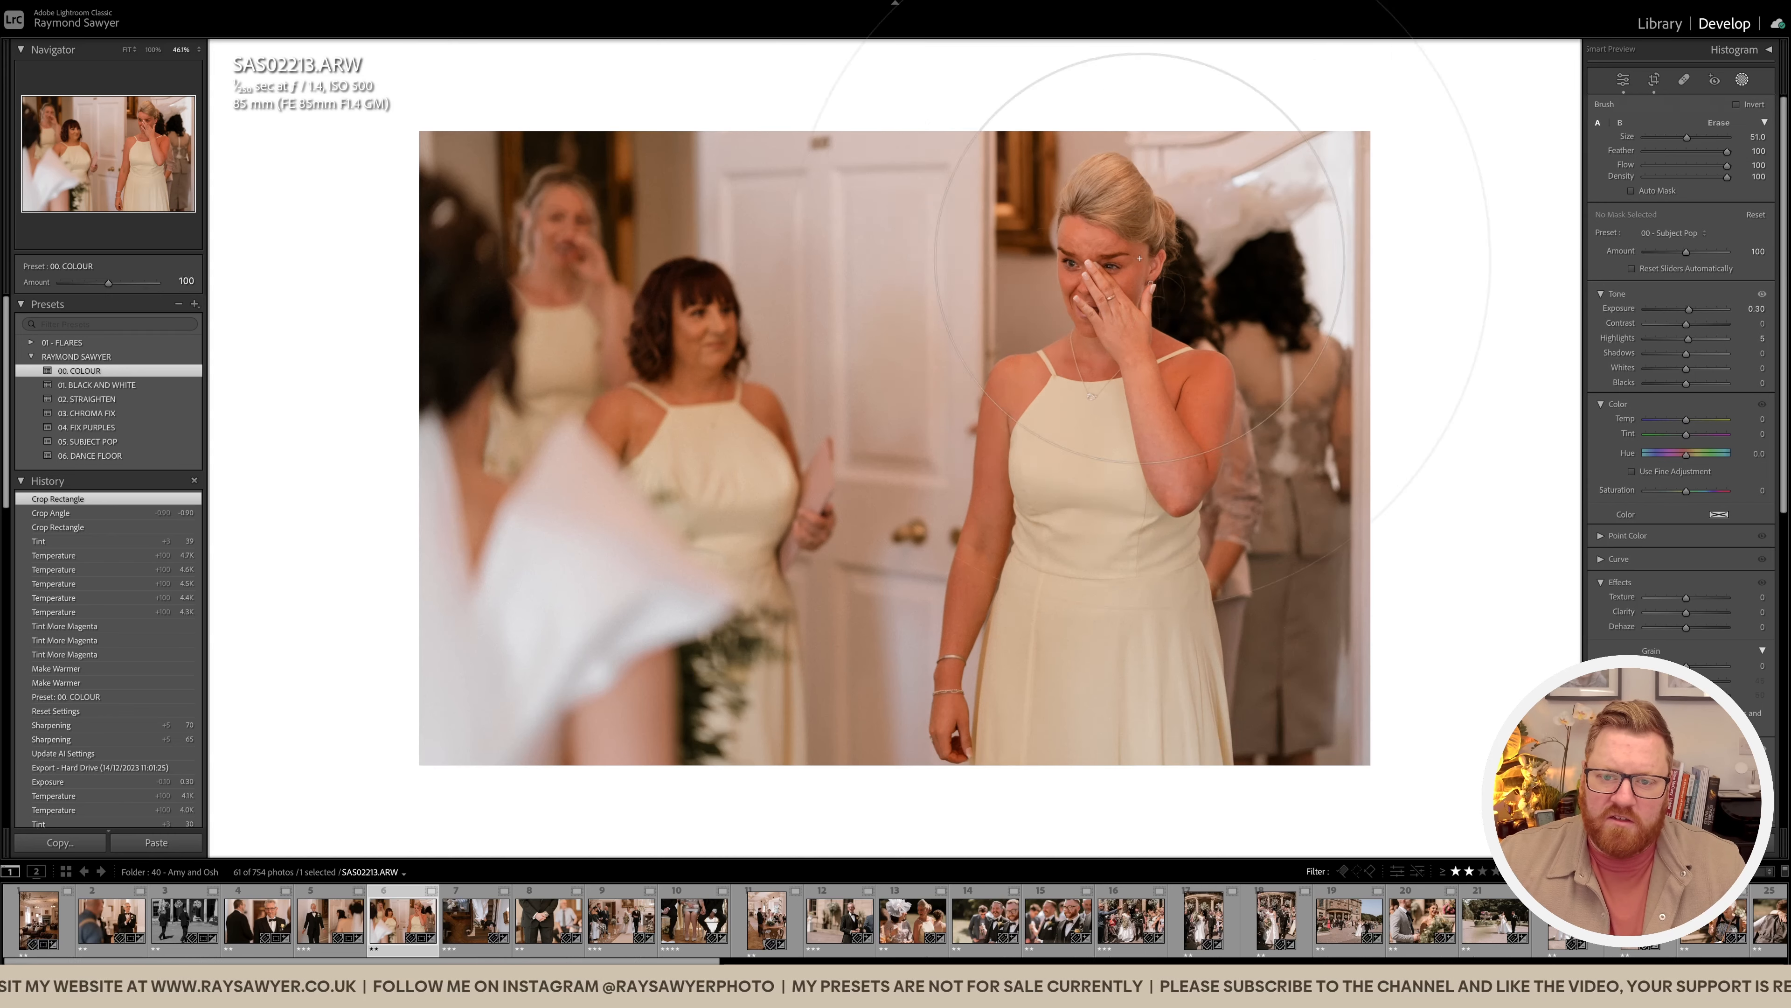
mouse_move(1179, 349)
mouse_down()
mouse_move(1295, 168)
mouse_move(1378, 286)
mouse_move(1483, 304)
mouse_up()
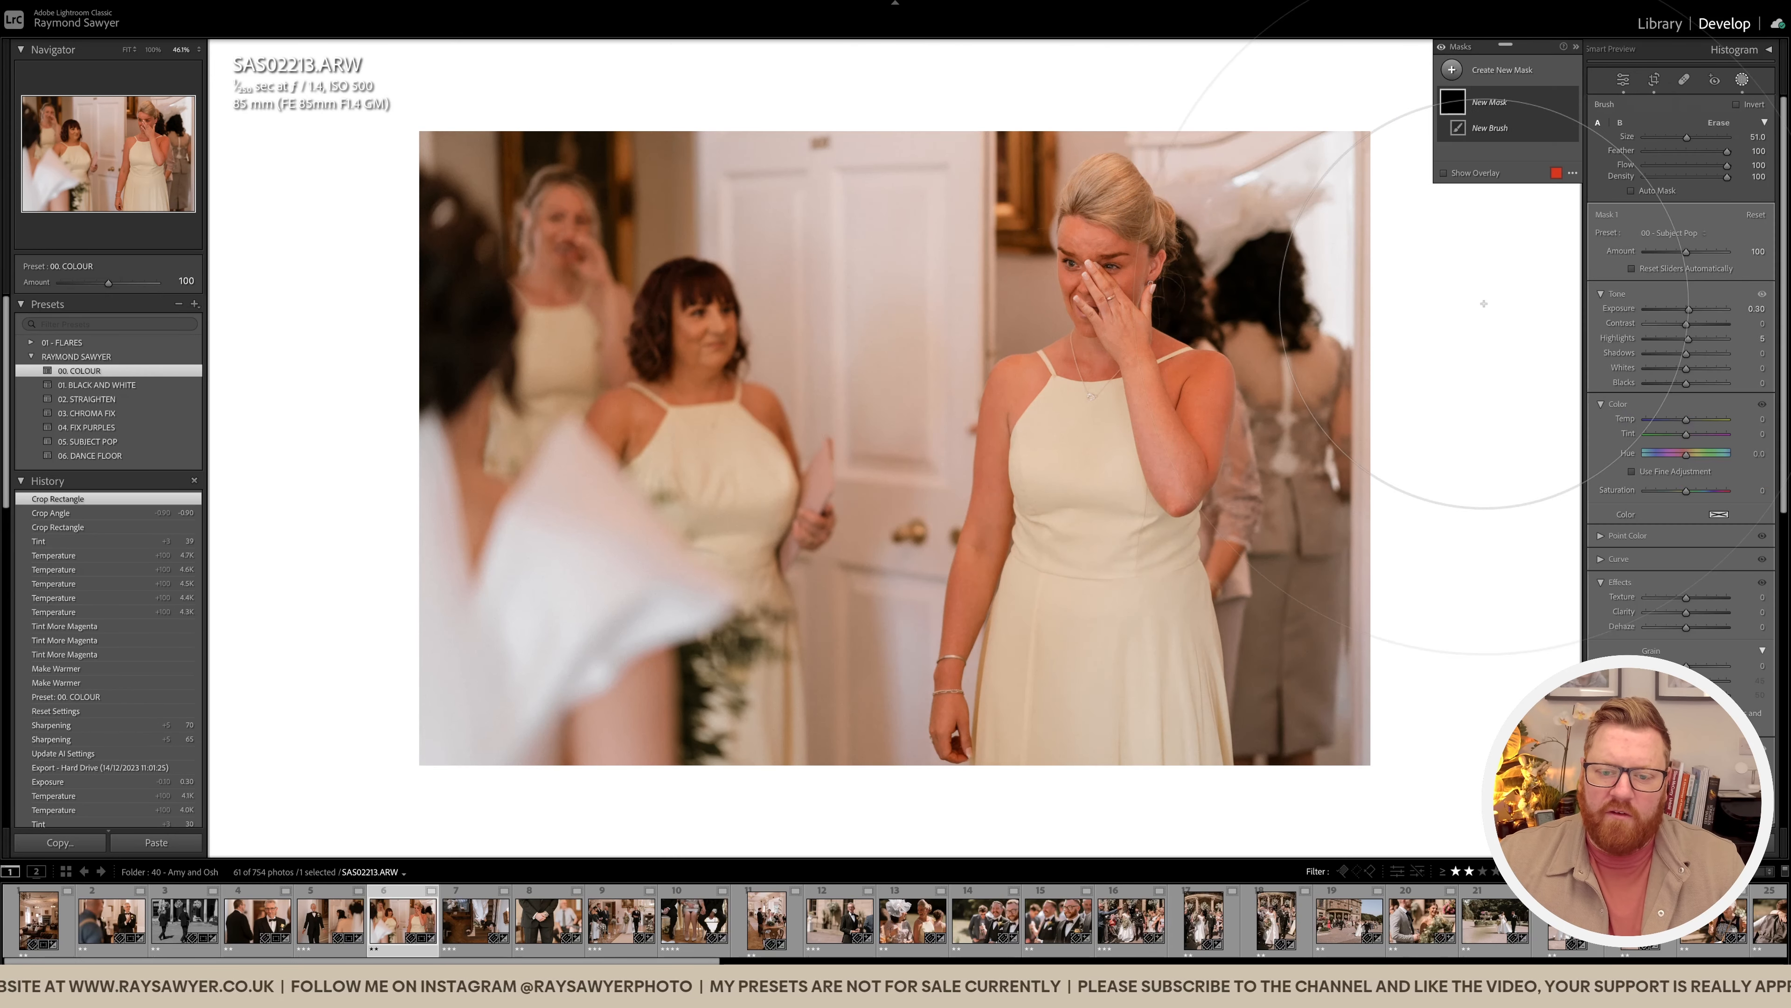
key(k)
key(minus)
key(minus)
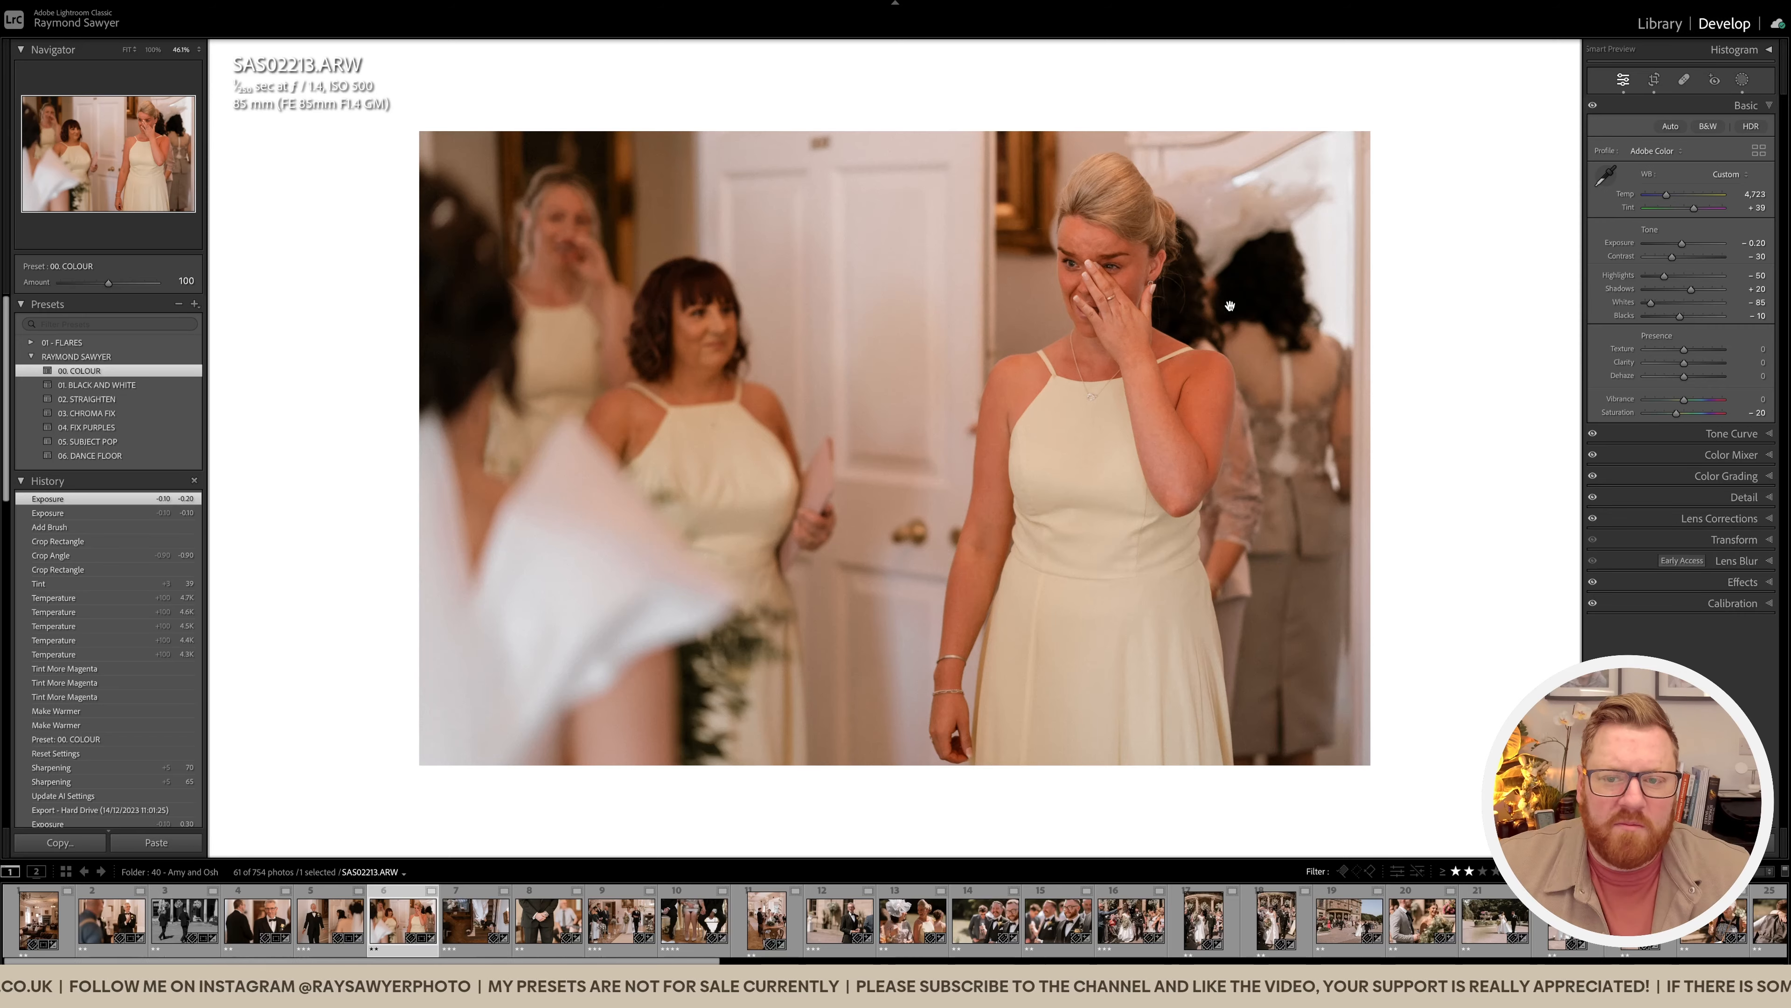
Step: Compare the sixth photo's edit with its unedited version
click(1196, 352)
click(1199, 351)
key(backslash)
key(backslash)
key(backslash)
key(backslash)
Step: Open the seventh photo, the overhead staircase shot, and straighten its crop to an angle of 1.64
key(Right)
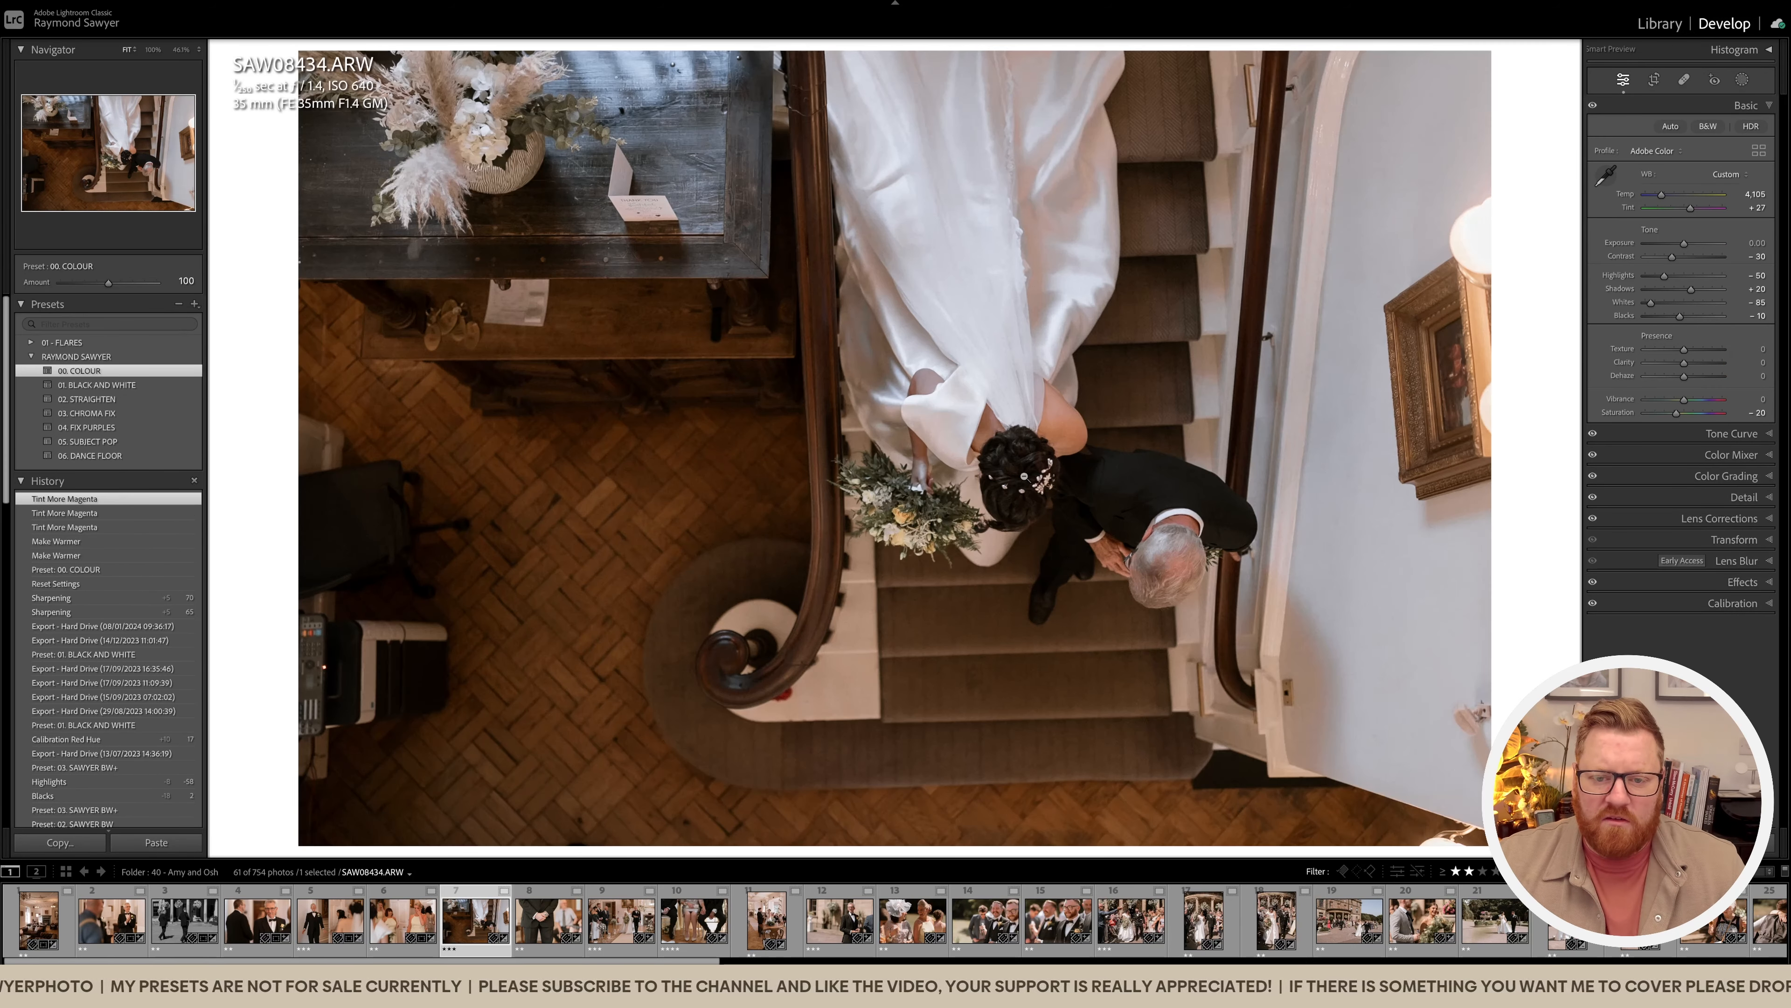
click(1046, 479)
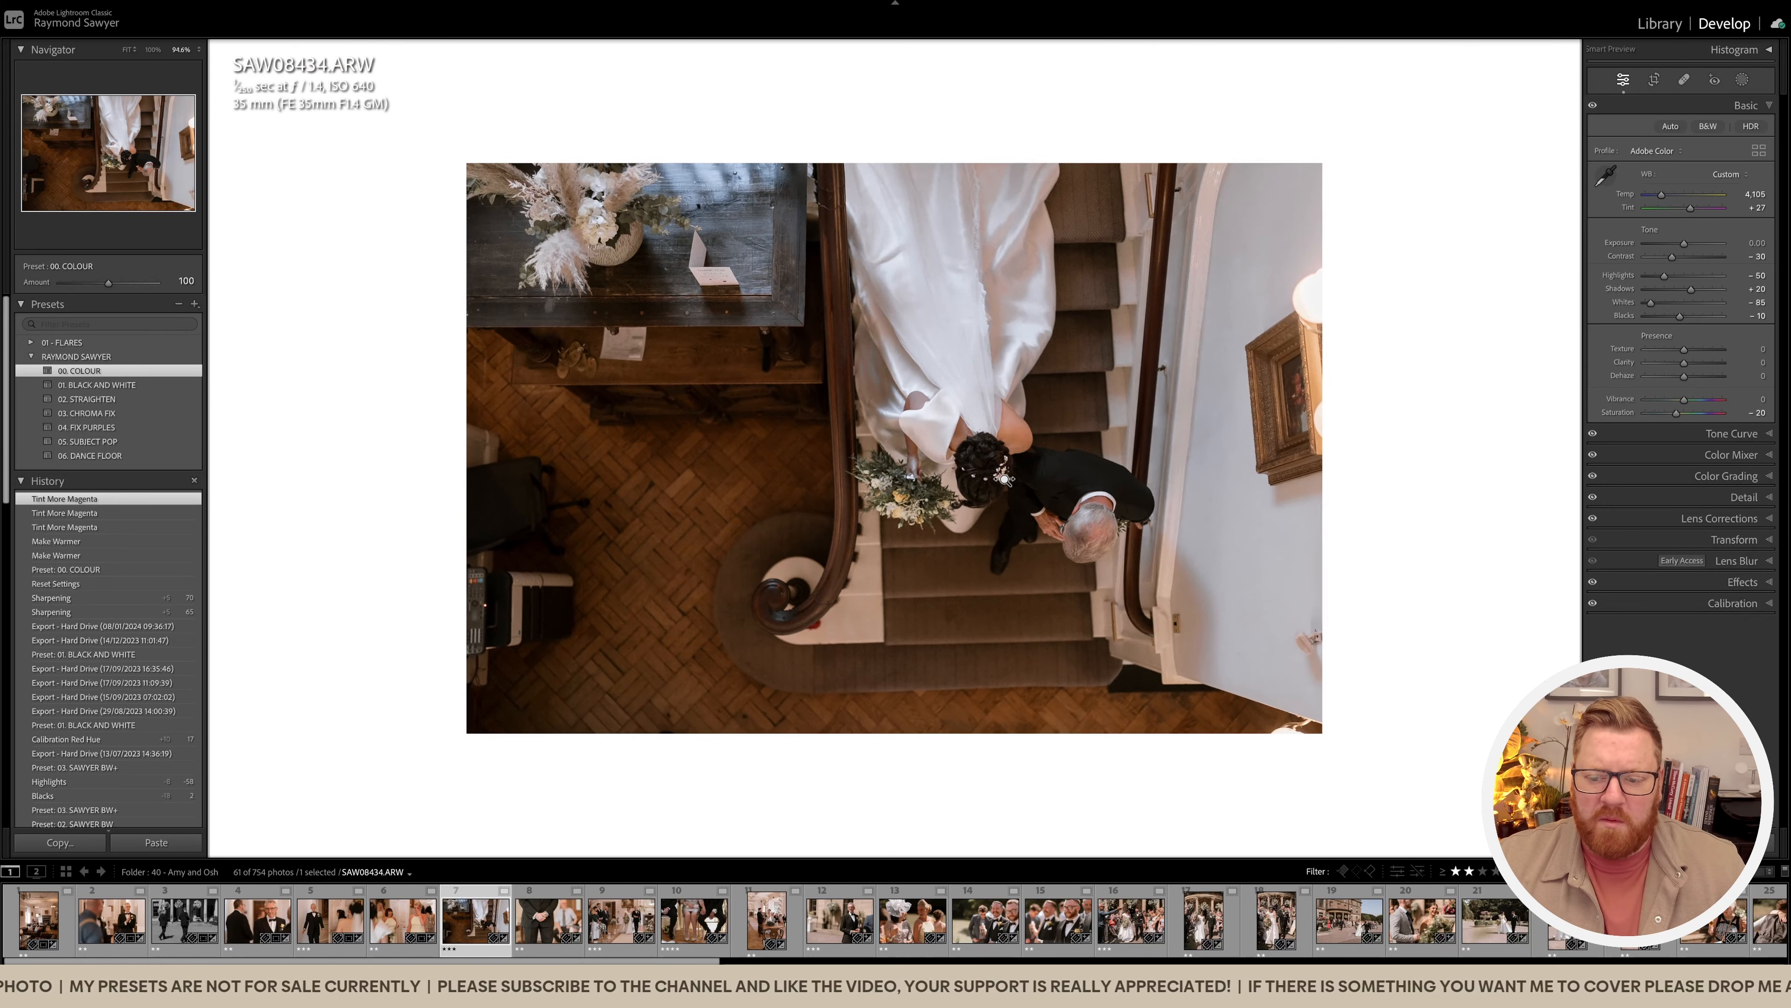
key(r)
drag(1506, 452, 1504, 471)
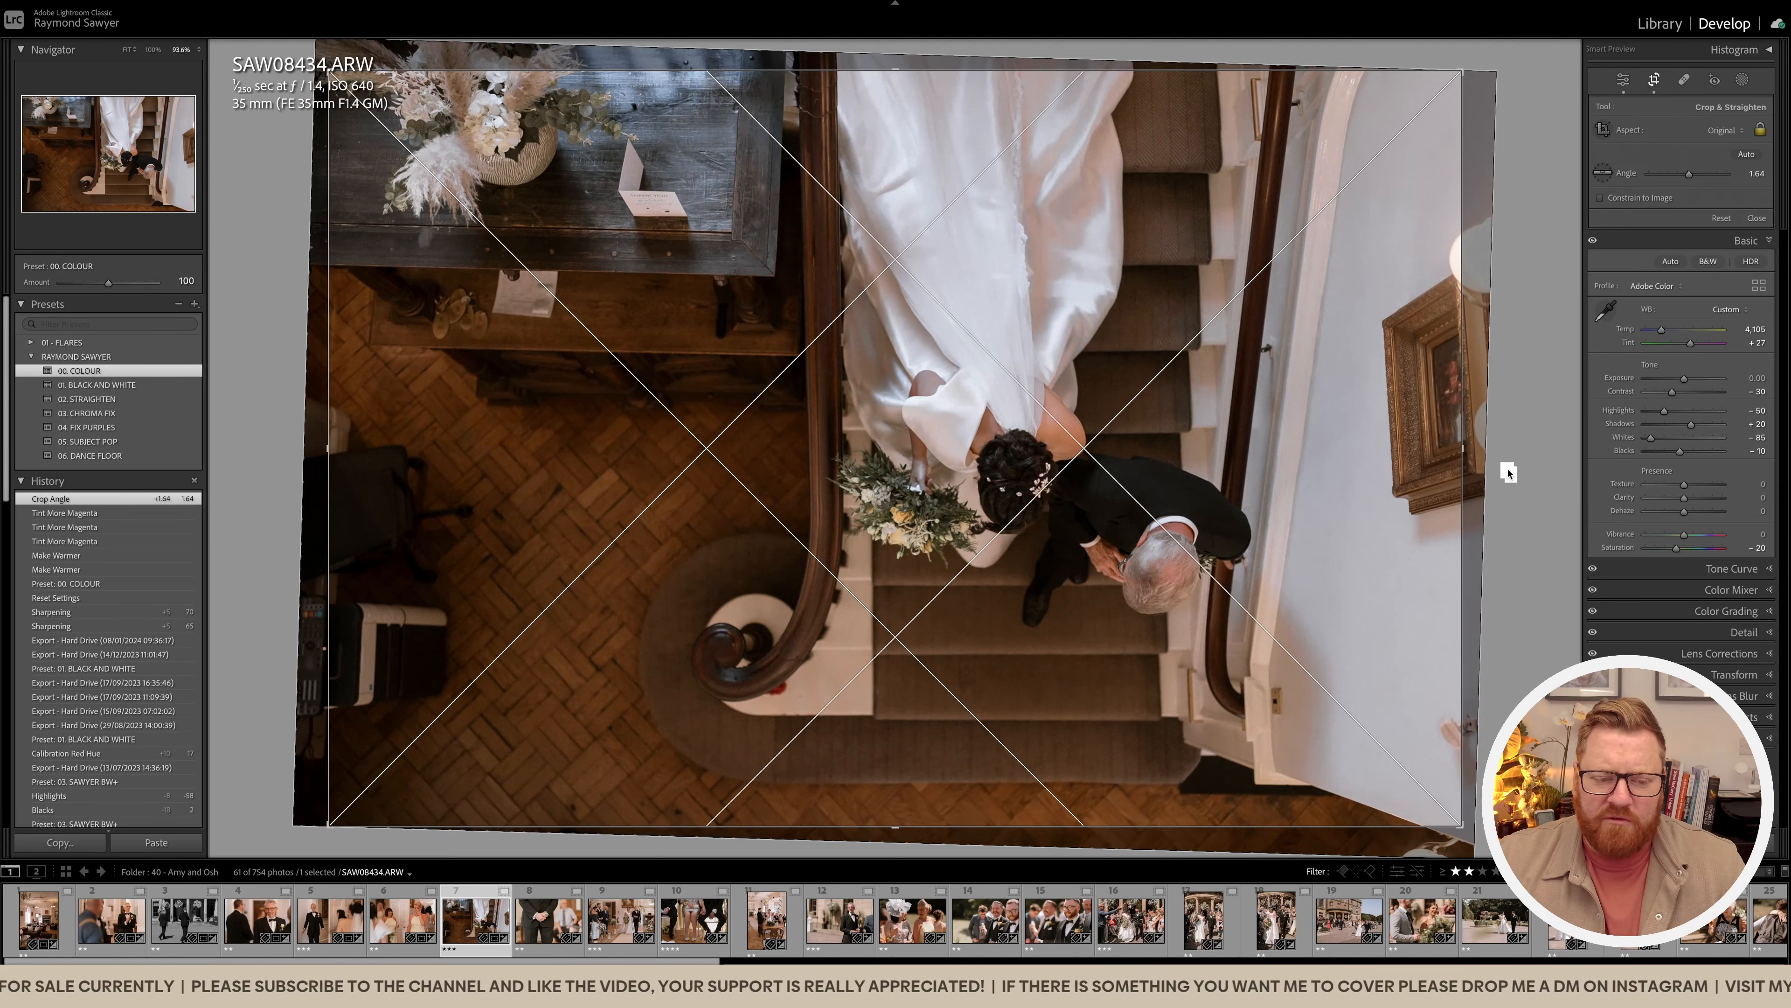
key(Return)
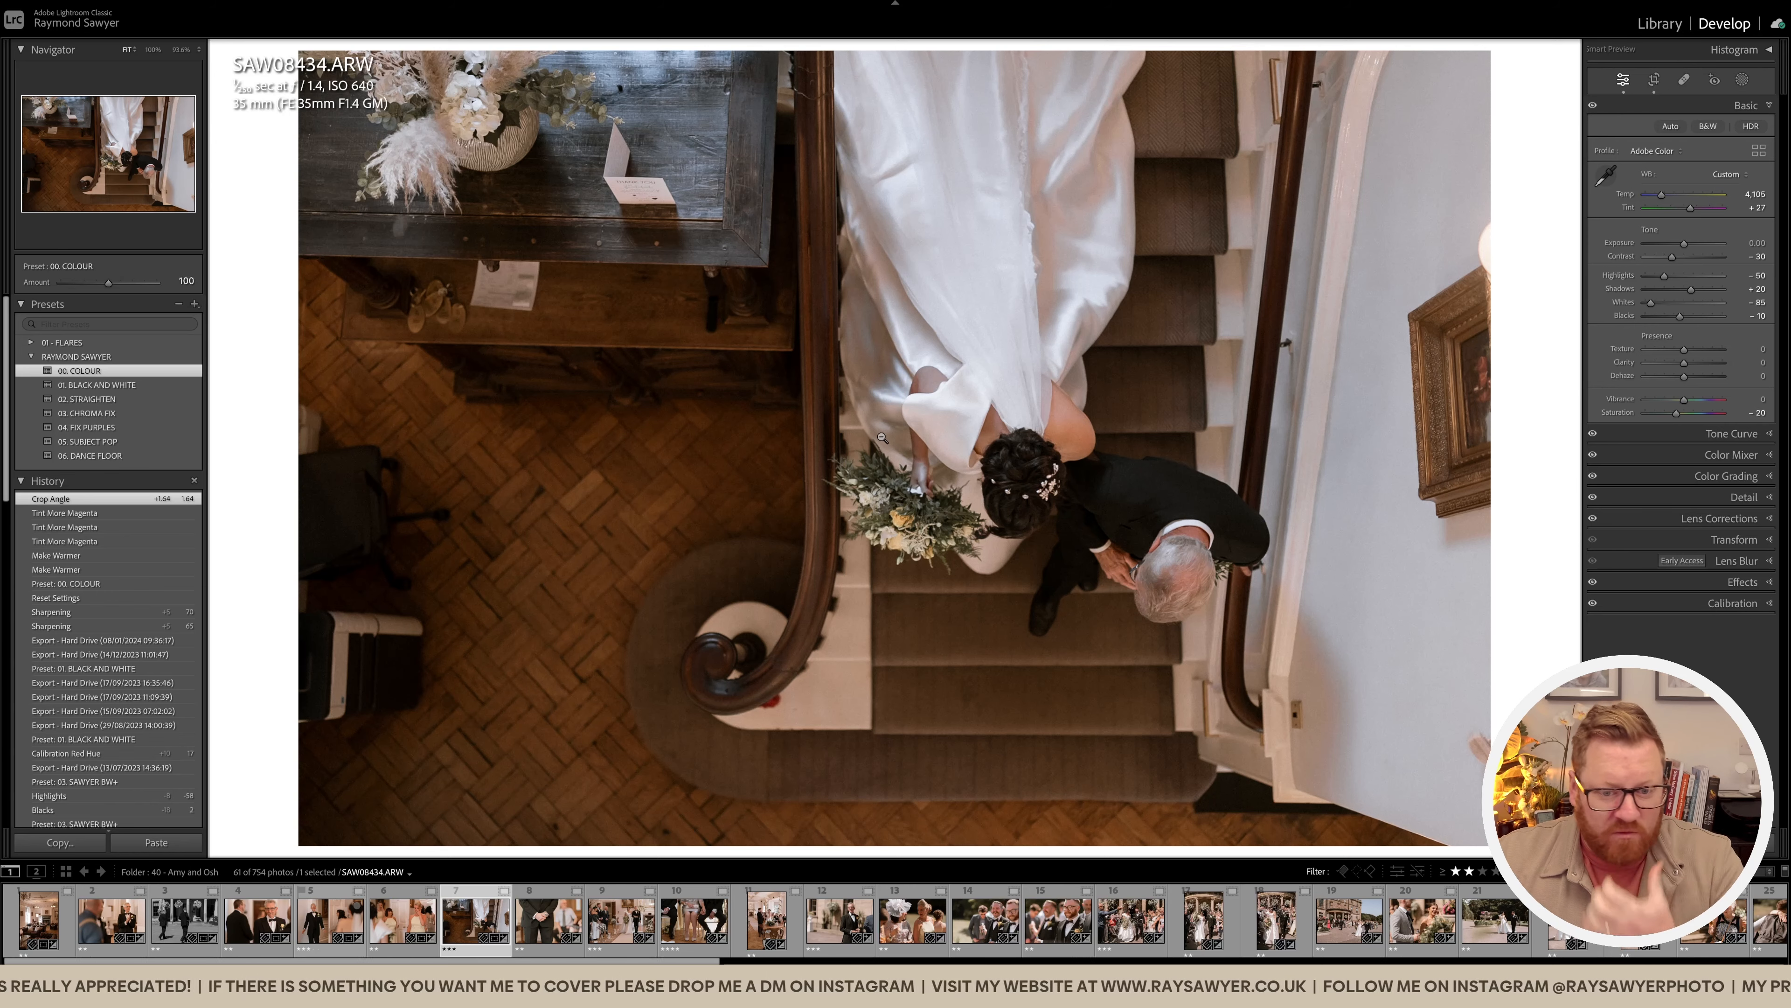
Step: Tighten the staircase photo's crop around the bride and rotate it to an angle of 2.27
click(858, 515)
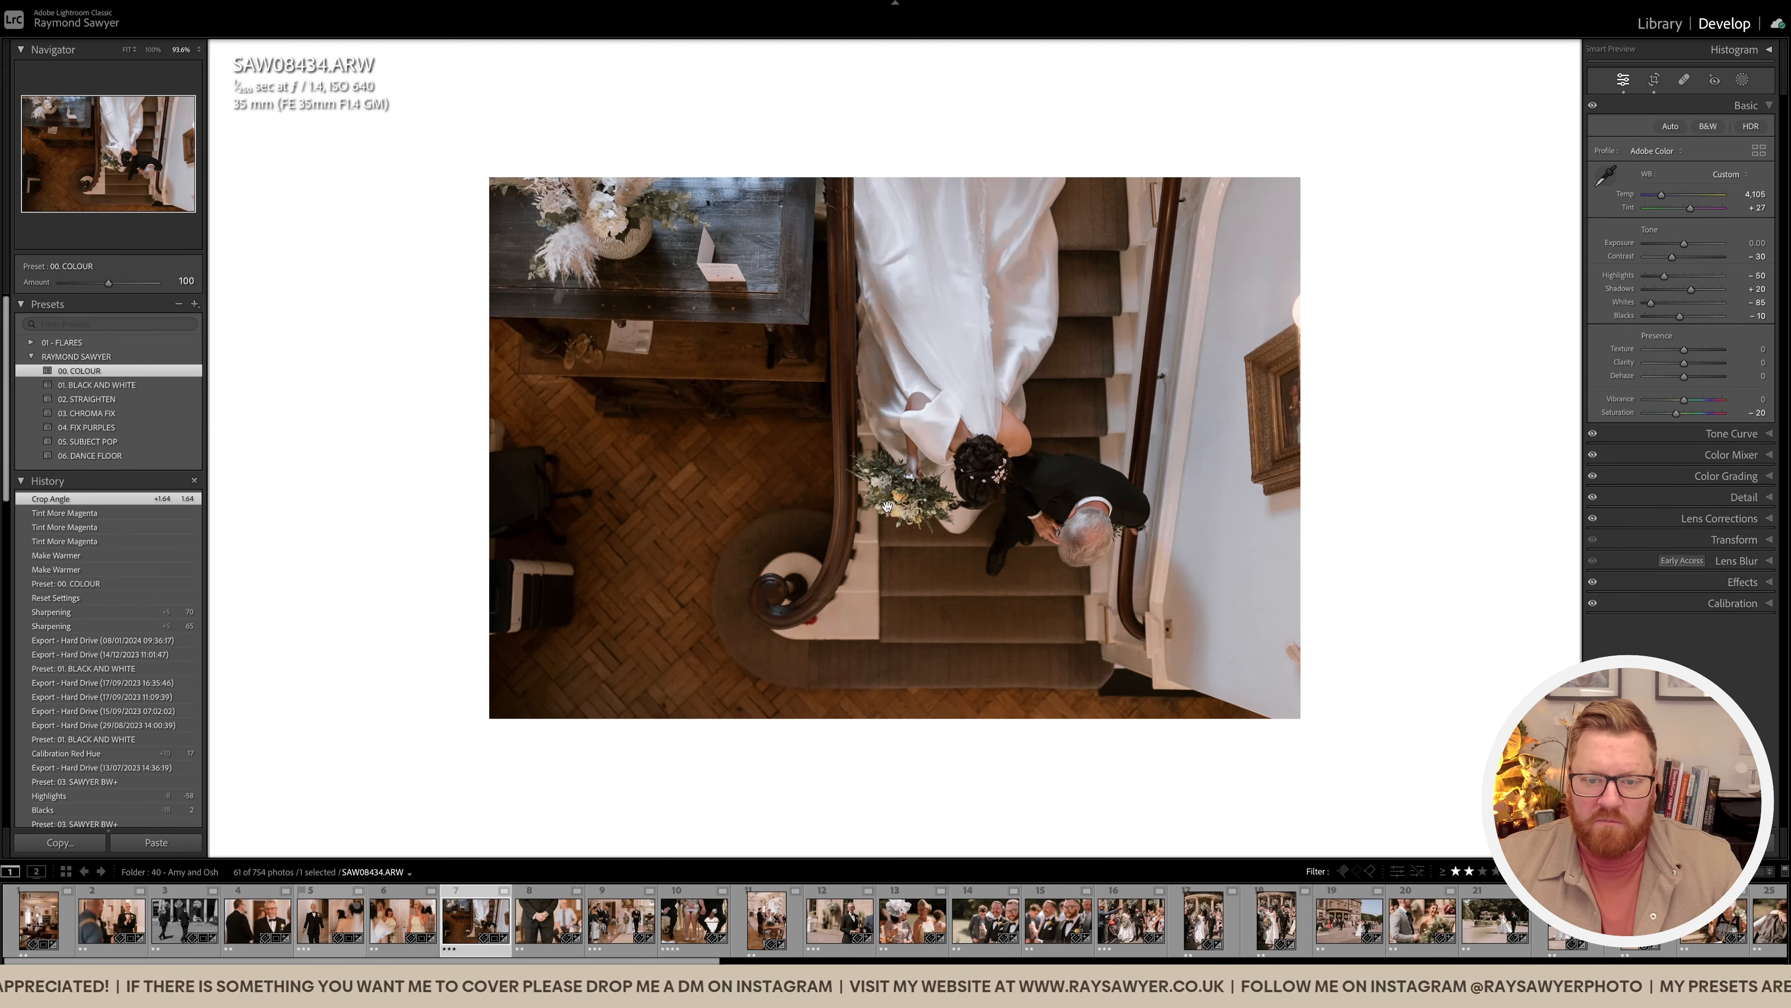
key(r)
drag(324, 443, 390, 442)
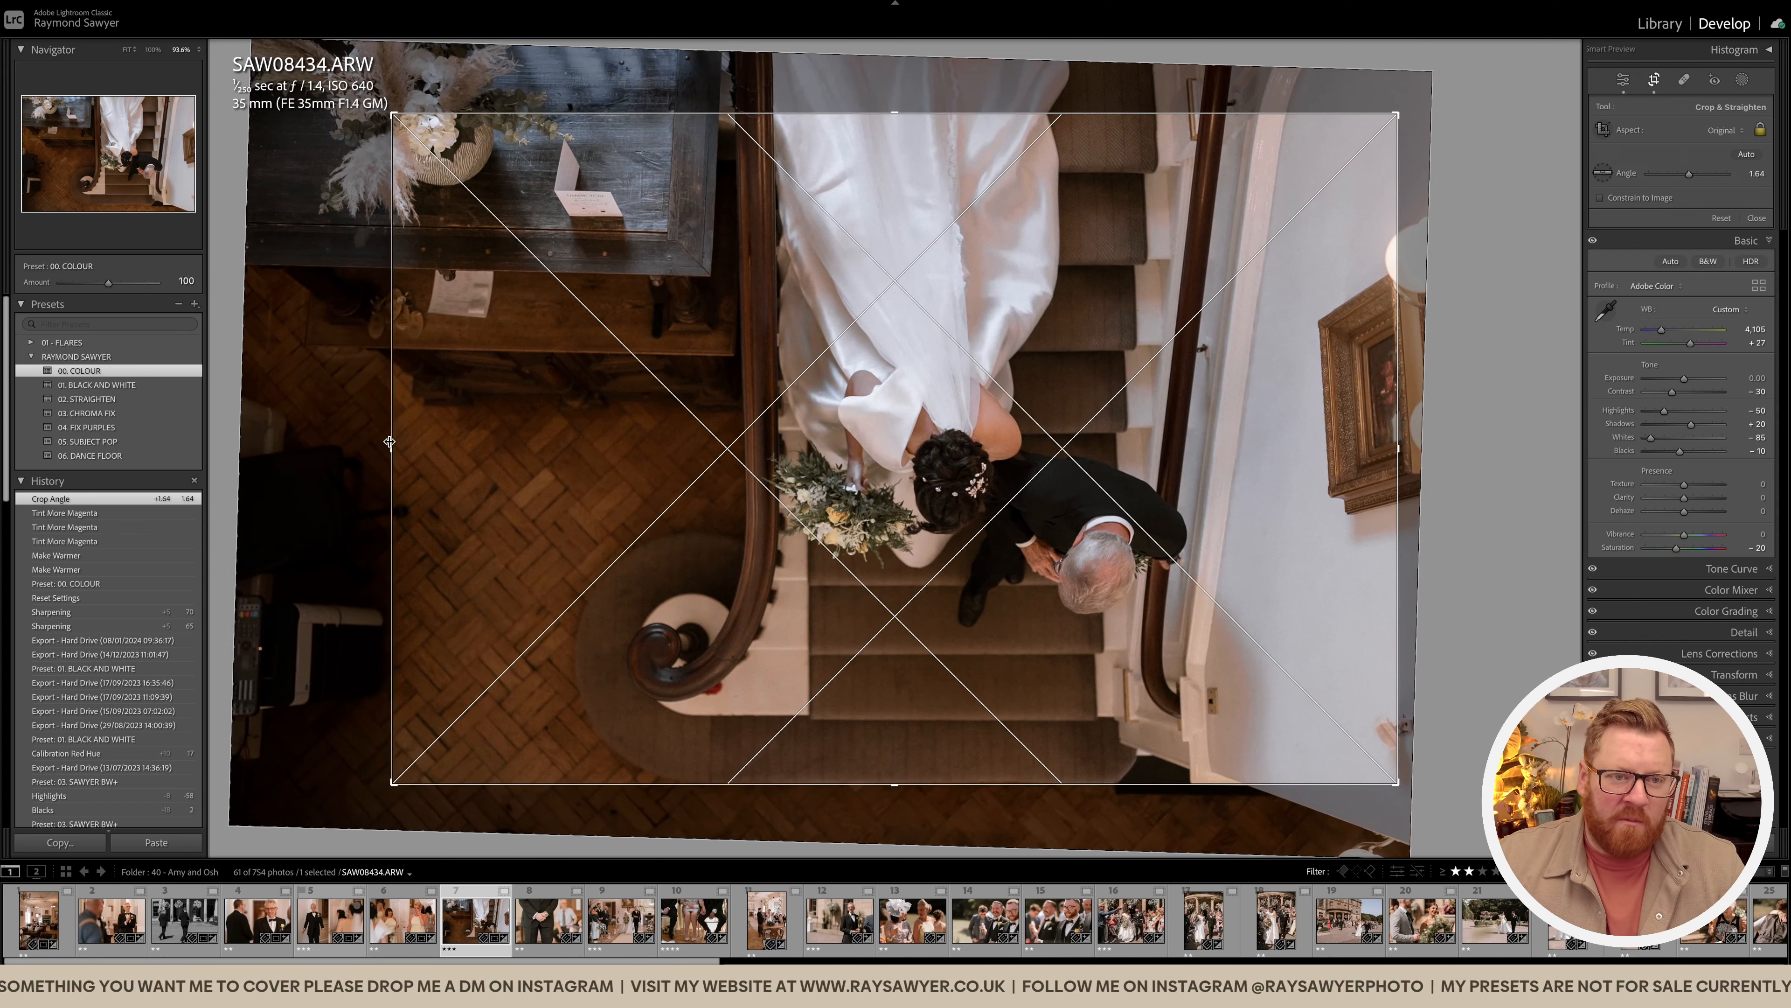
drag(1443, 621, 1444, 630)
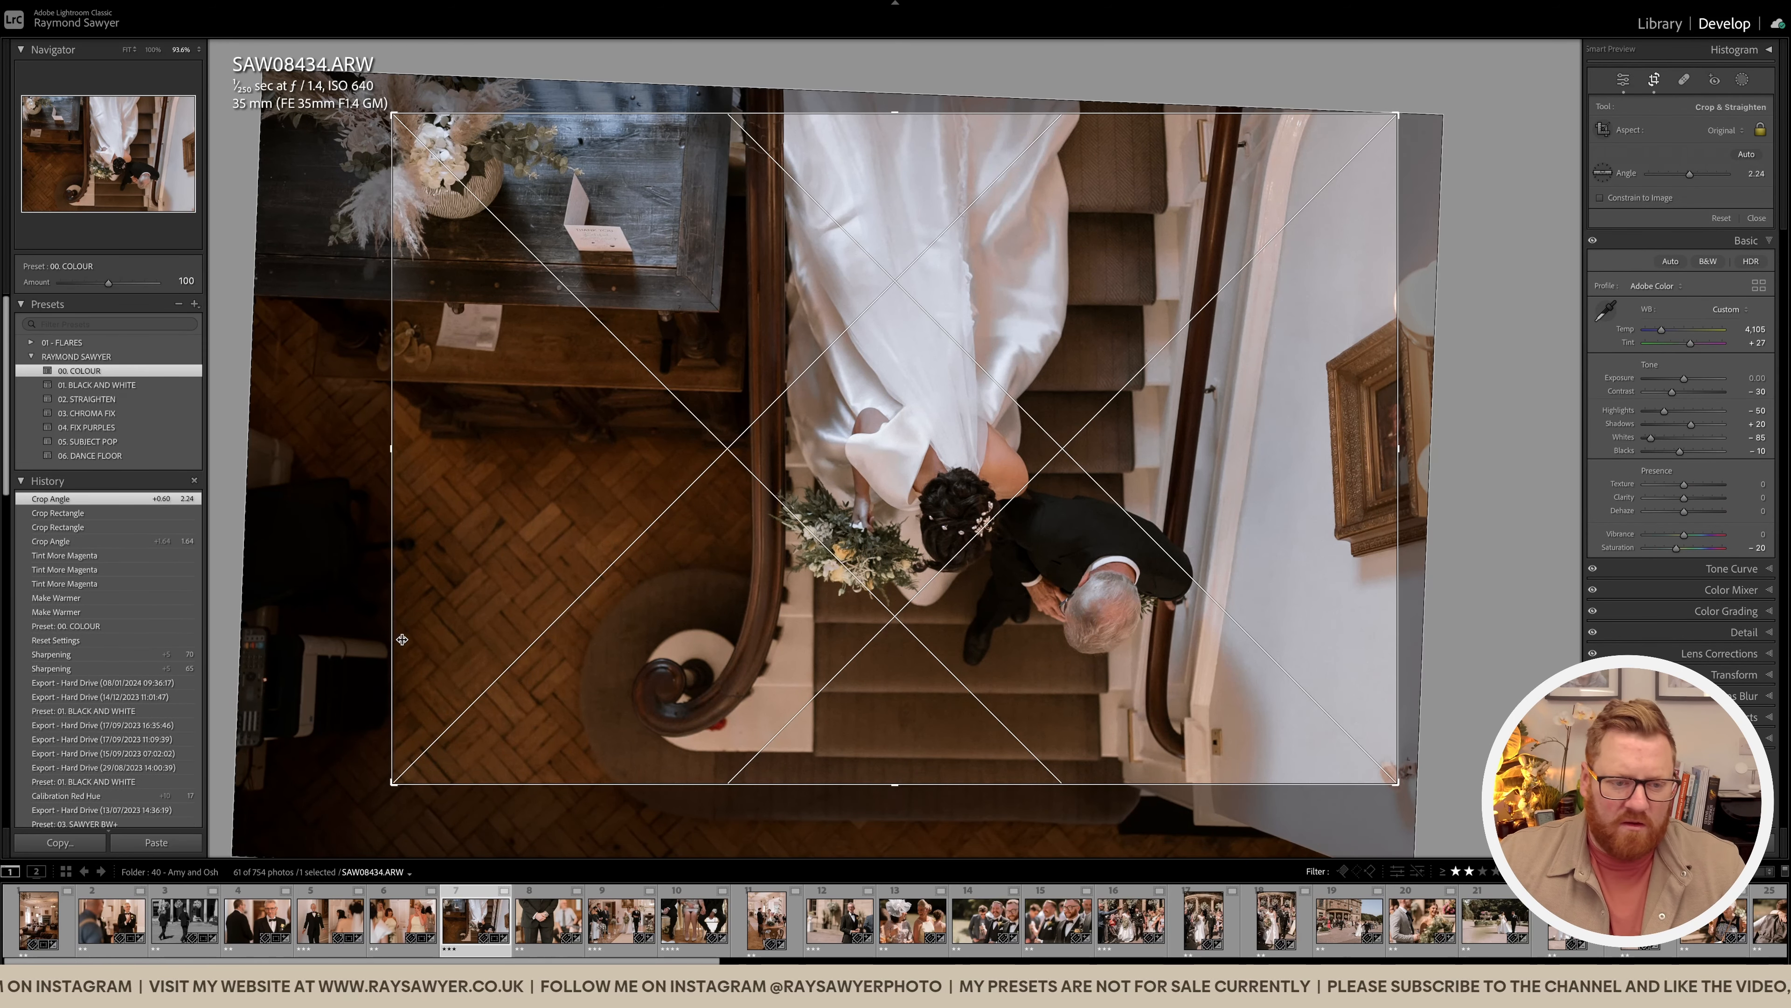
drag(382, 641, 382, 639)
key(Return)
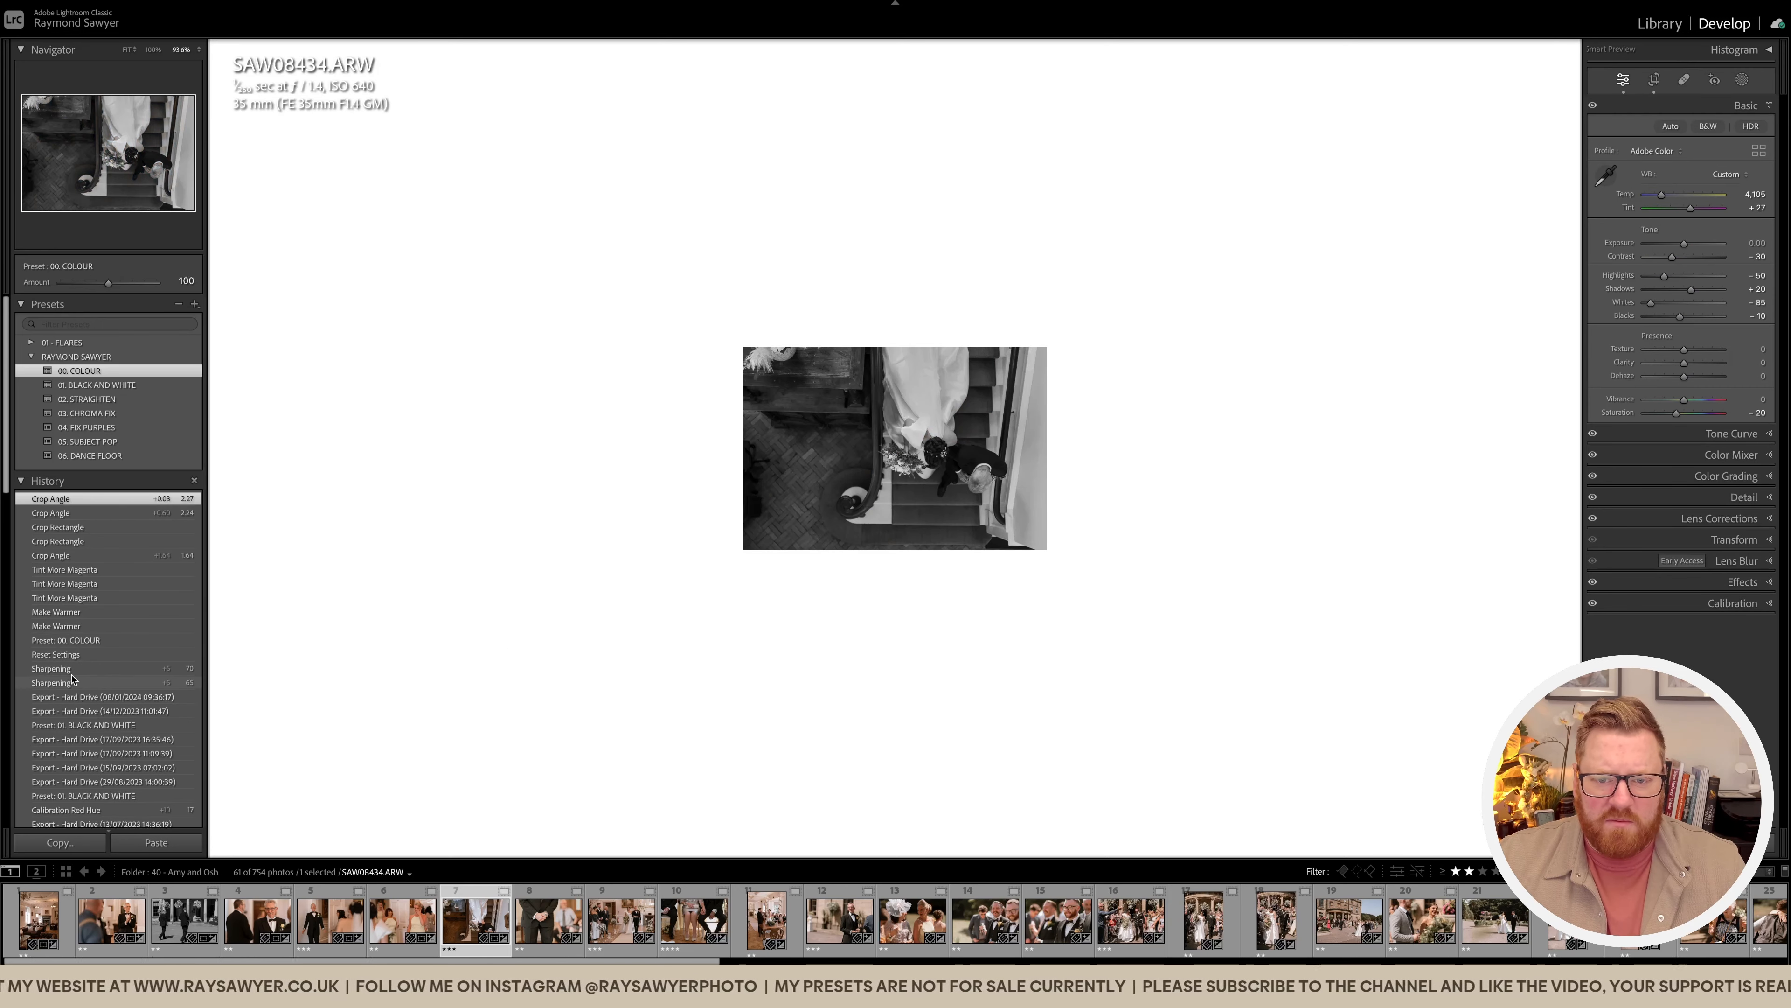
Step: Shift the image within the staircase photo's crop and widen the frame to include more of the scene
key(r)
drag(834, 555, 890, 526)
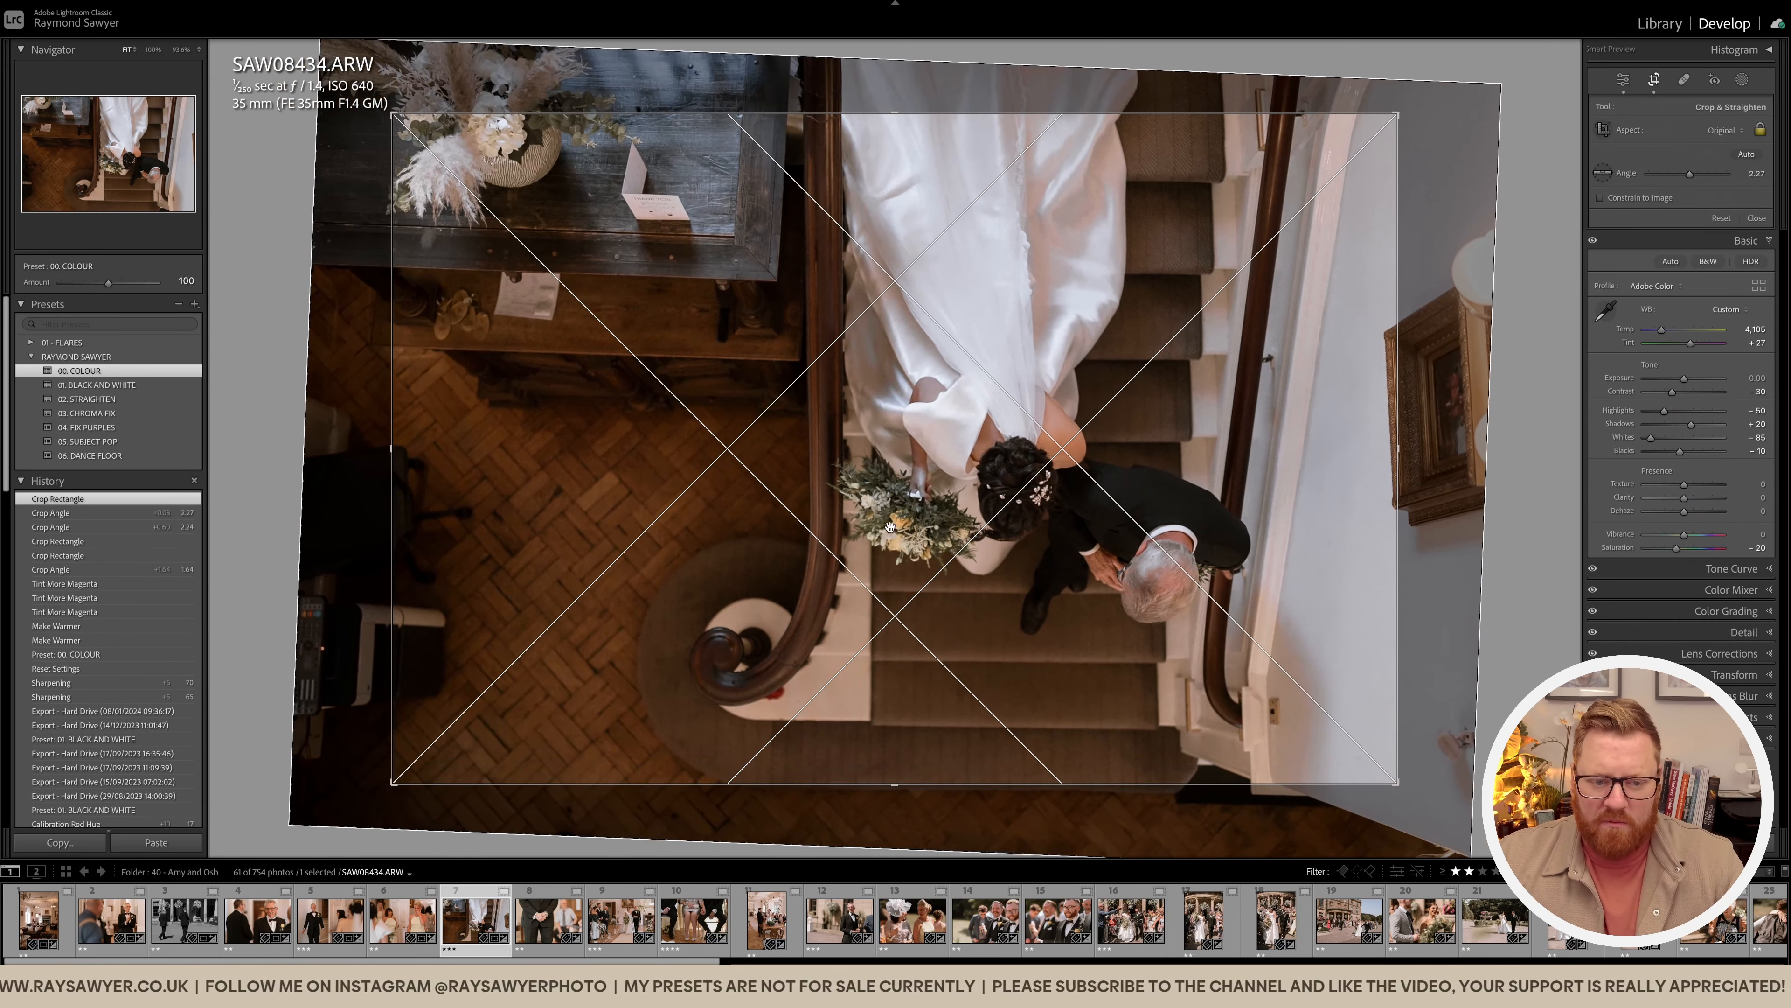
drag(391, 441, 319, 443)
drag(660, 462, 688, 466)
key(Return)
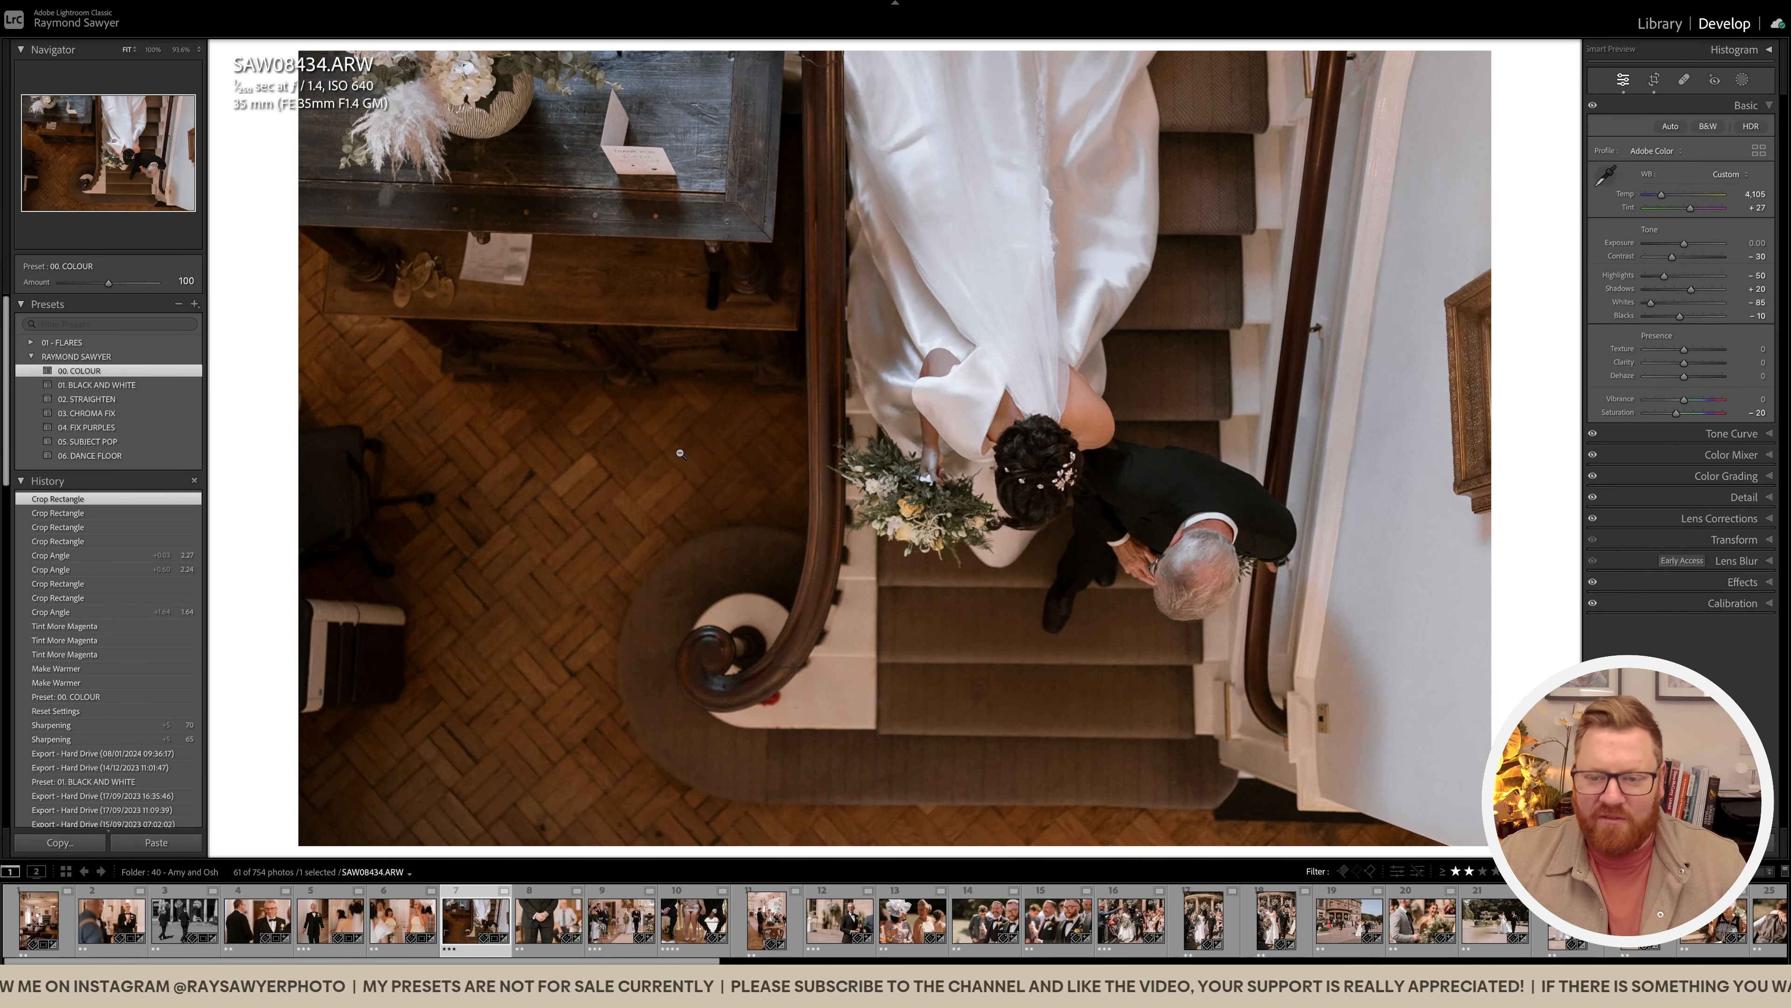
Step: Reduce the staircase photo's crop angle to 1.36
click(754, 486)
key(r)
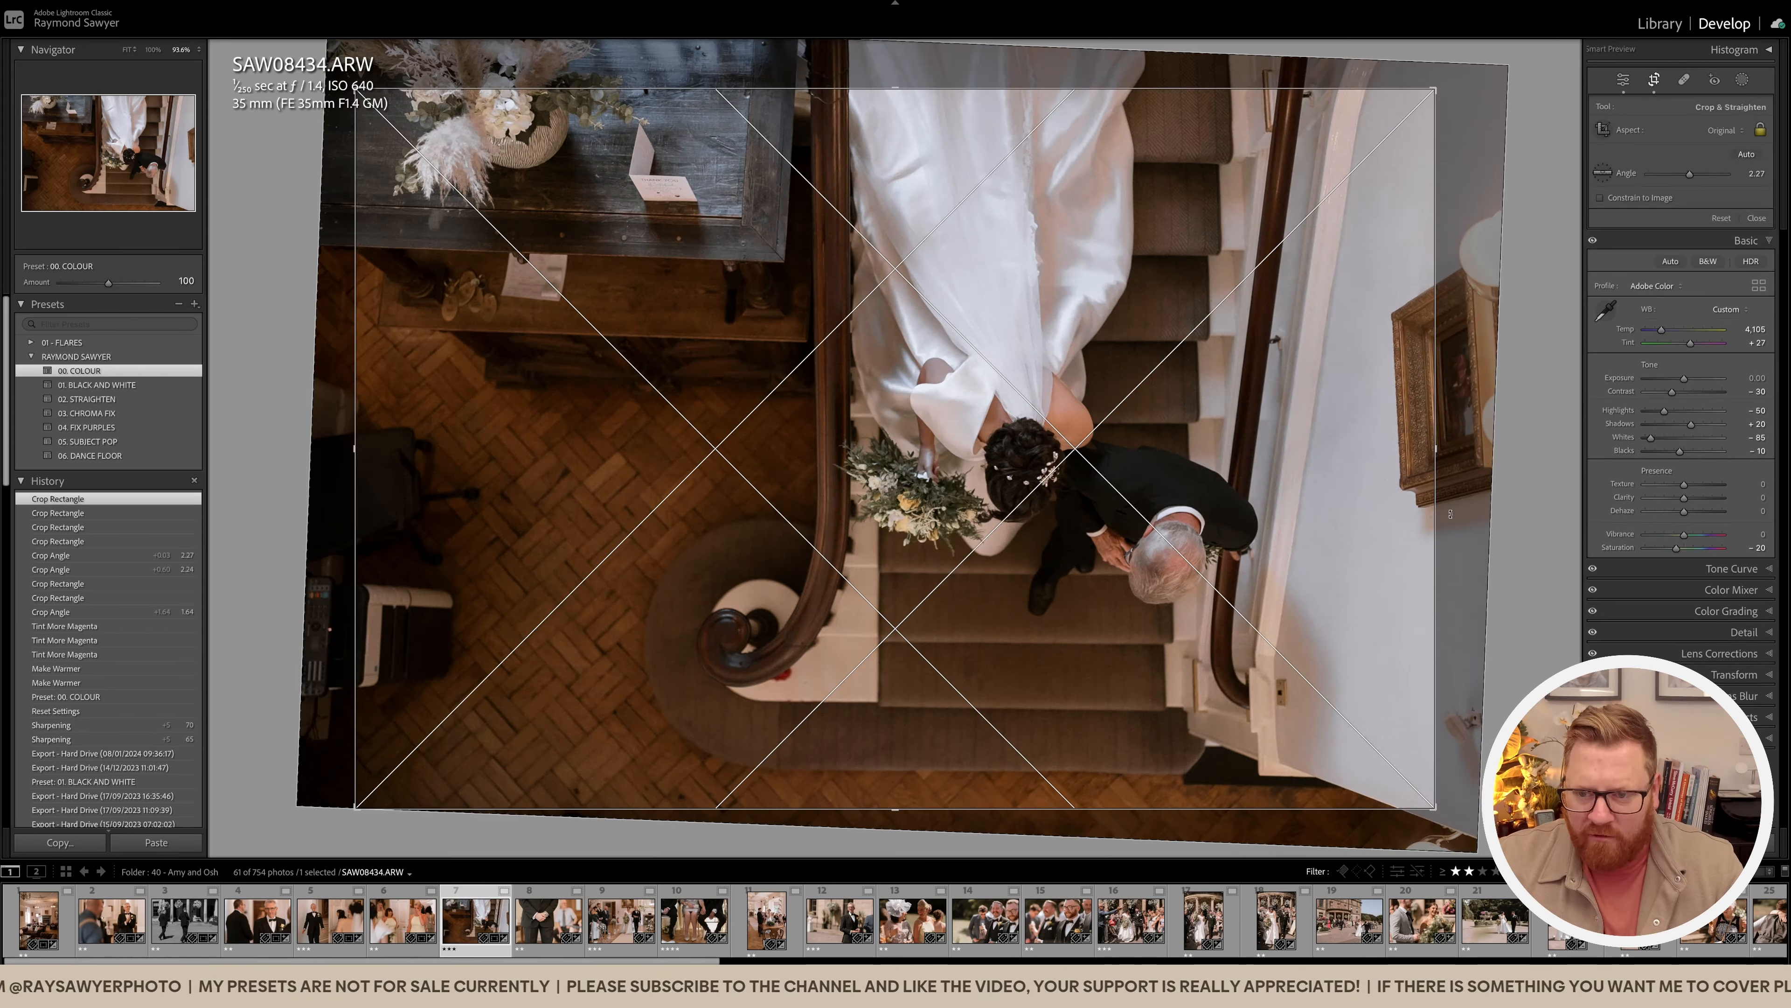
drag(1379, 514, 1378, 504)
key(Return)
click(726, 499)
click(806, 377)
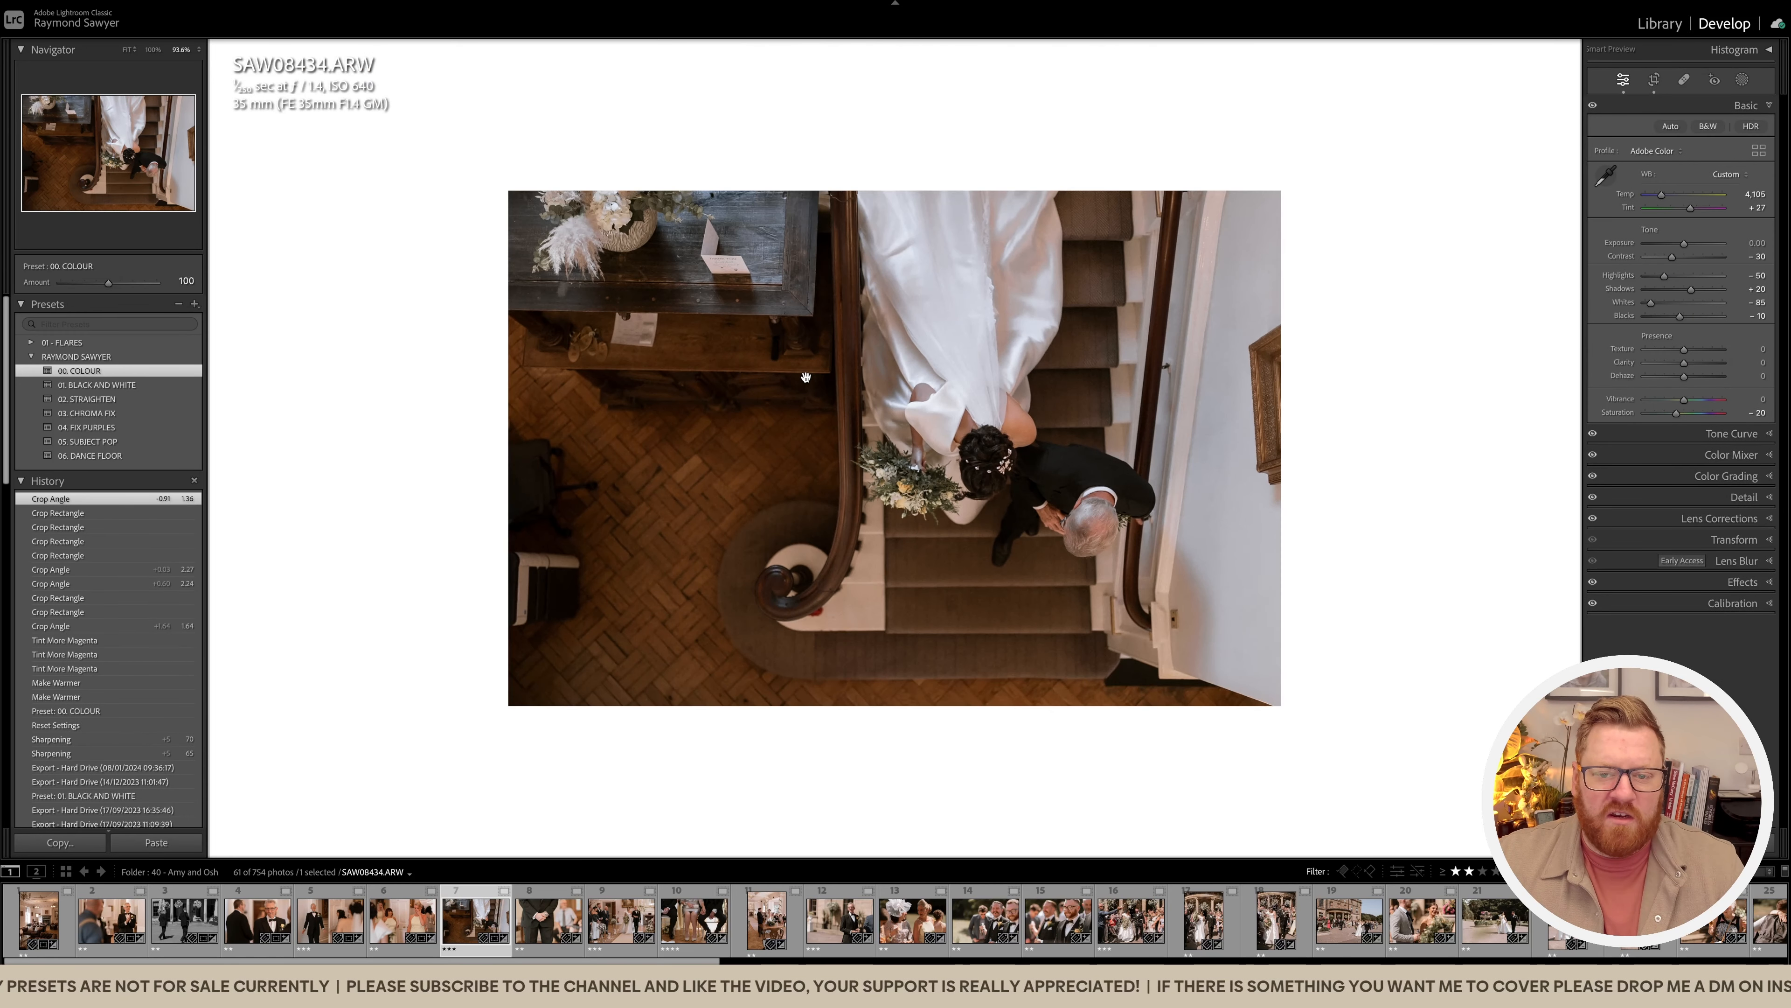
Step: Set the staircase photo's temperature to 4,805, tint to +33 and exposure to -0.10
key(equal)
key(equal)
key(equal)
key(equal)
key(equal)
key(equal)
key(equal)
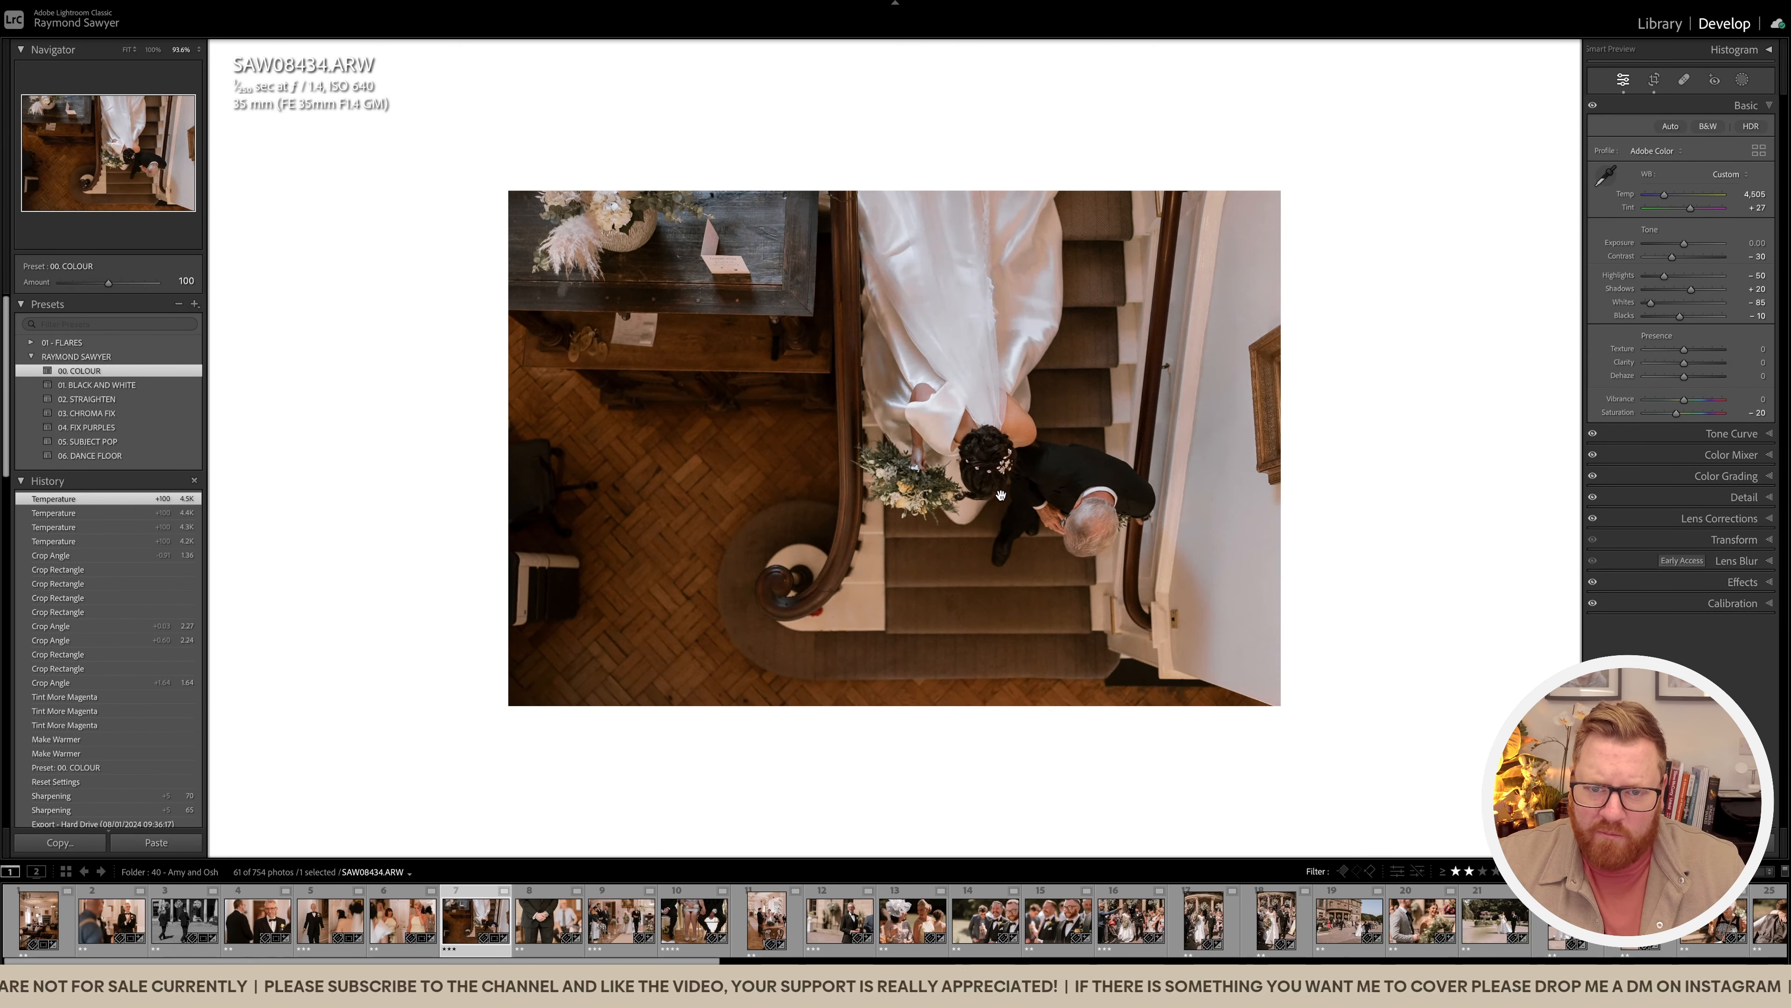
key(period)
key(equal)
key(equal)
Step: Remove the paper sheet and small objects from the wooden shelf below the dark table with content-aware healing
shift+drag(628, 269, 703, 426)
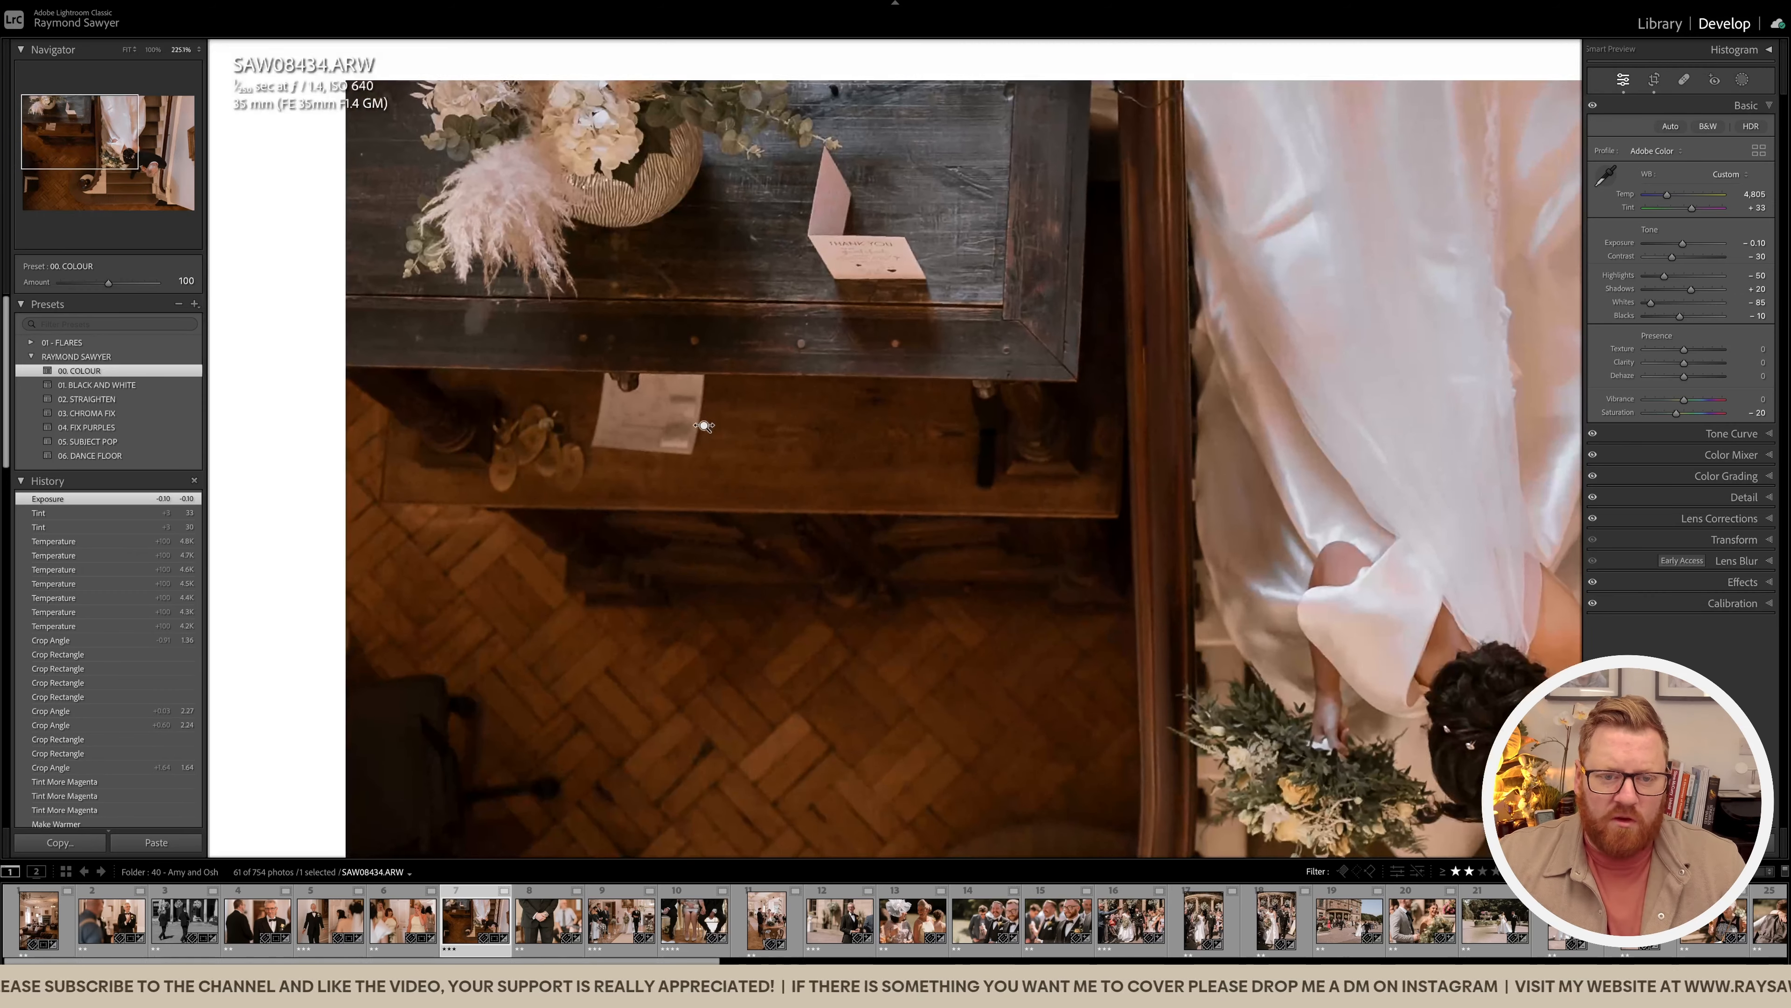
key(q)
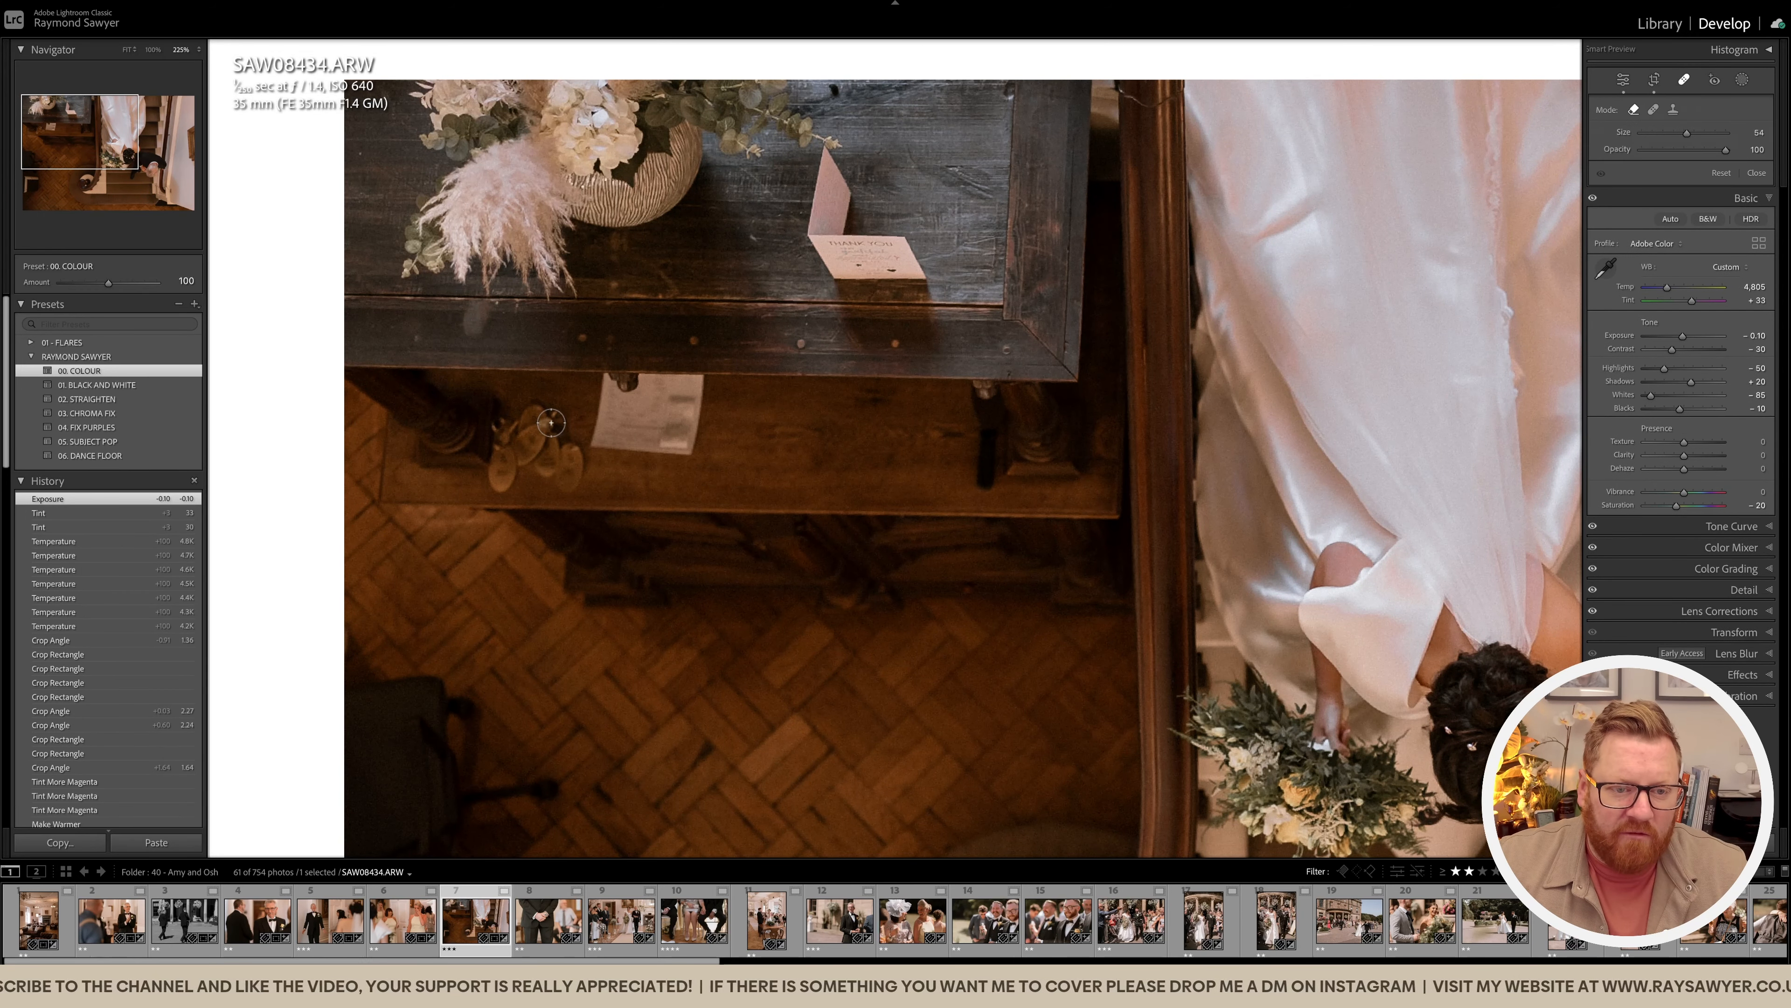
mouse_move(594, 449)
mouse_down()
mouse_move(685, 431)
mouse_move(700, 387)
mouse_move(650, 381)
mouse_move(604, 396)
mouse_move(603, 416)
mouse_up()
scroll(694, 392, up, 3)
scroll(694, 393, down, 4)
click(704, 370)
drag(706, 372, 593, 373)
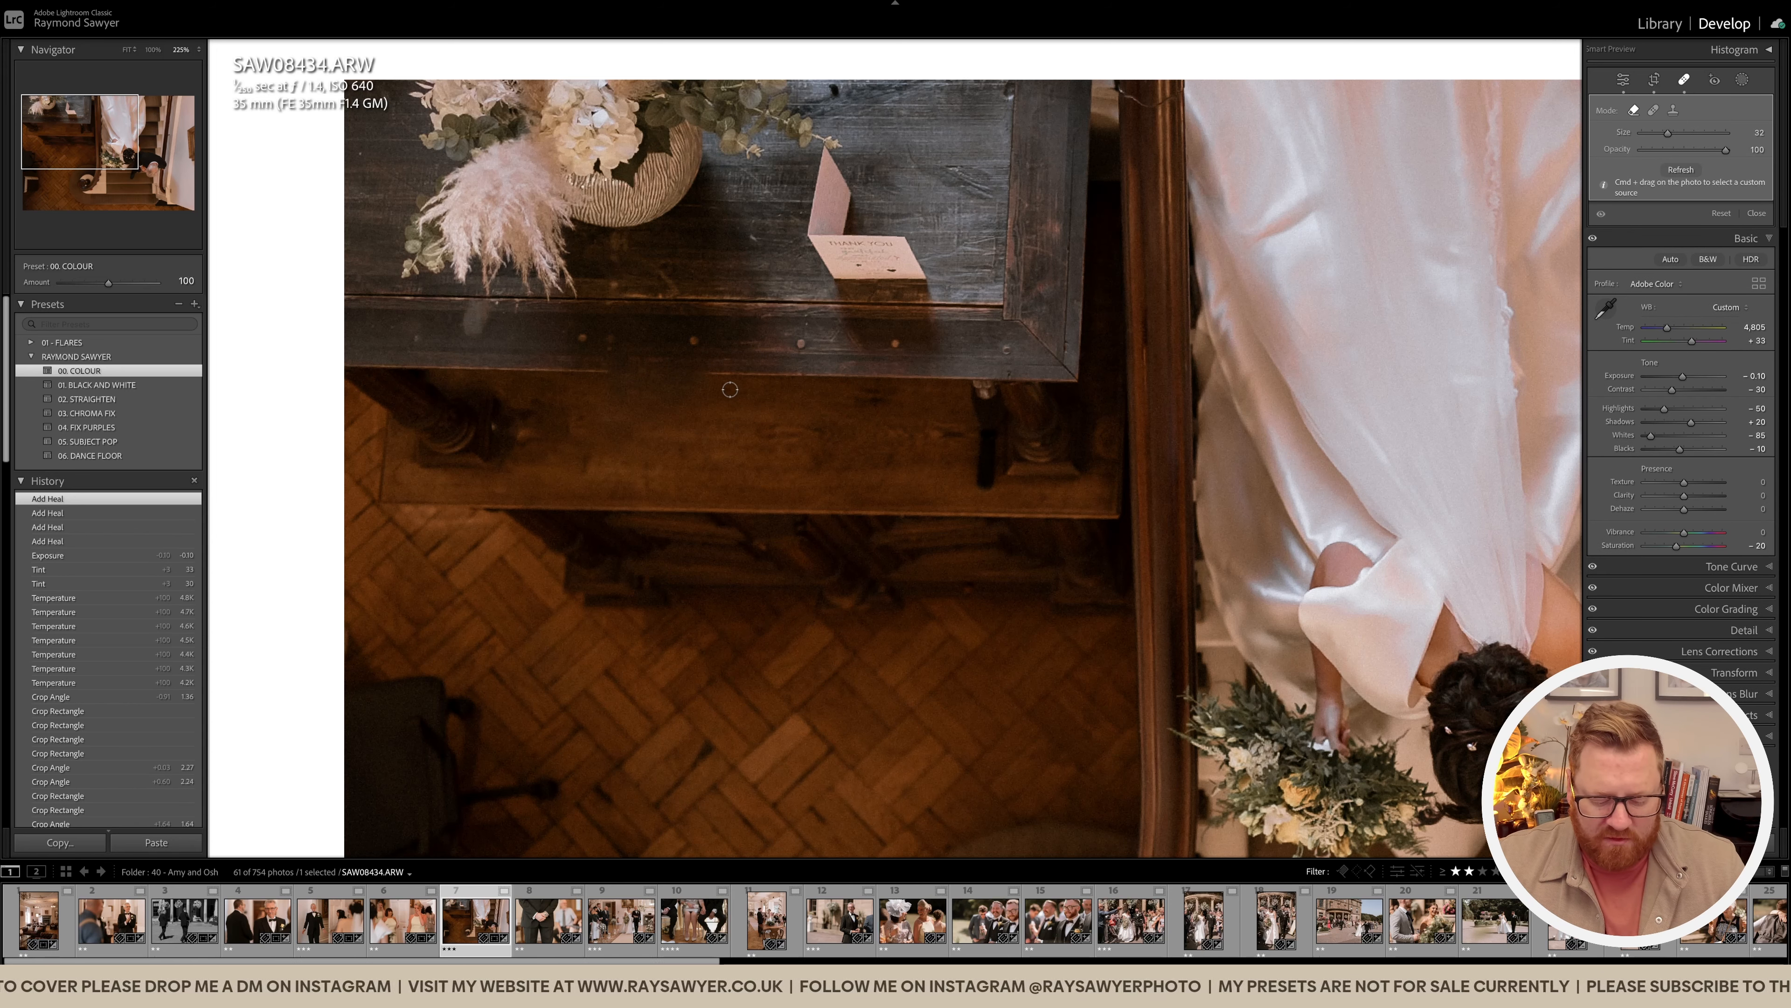
Step: Clone a clean section of the table's edge over the retouched part where the paper was, aligning the source with the edge
key(k)
key(q)
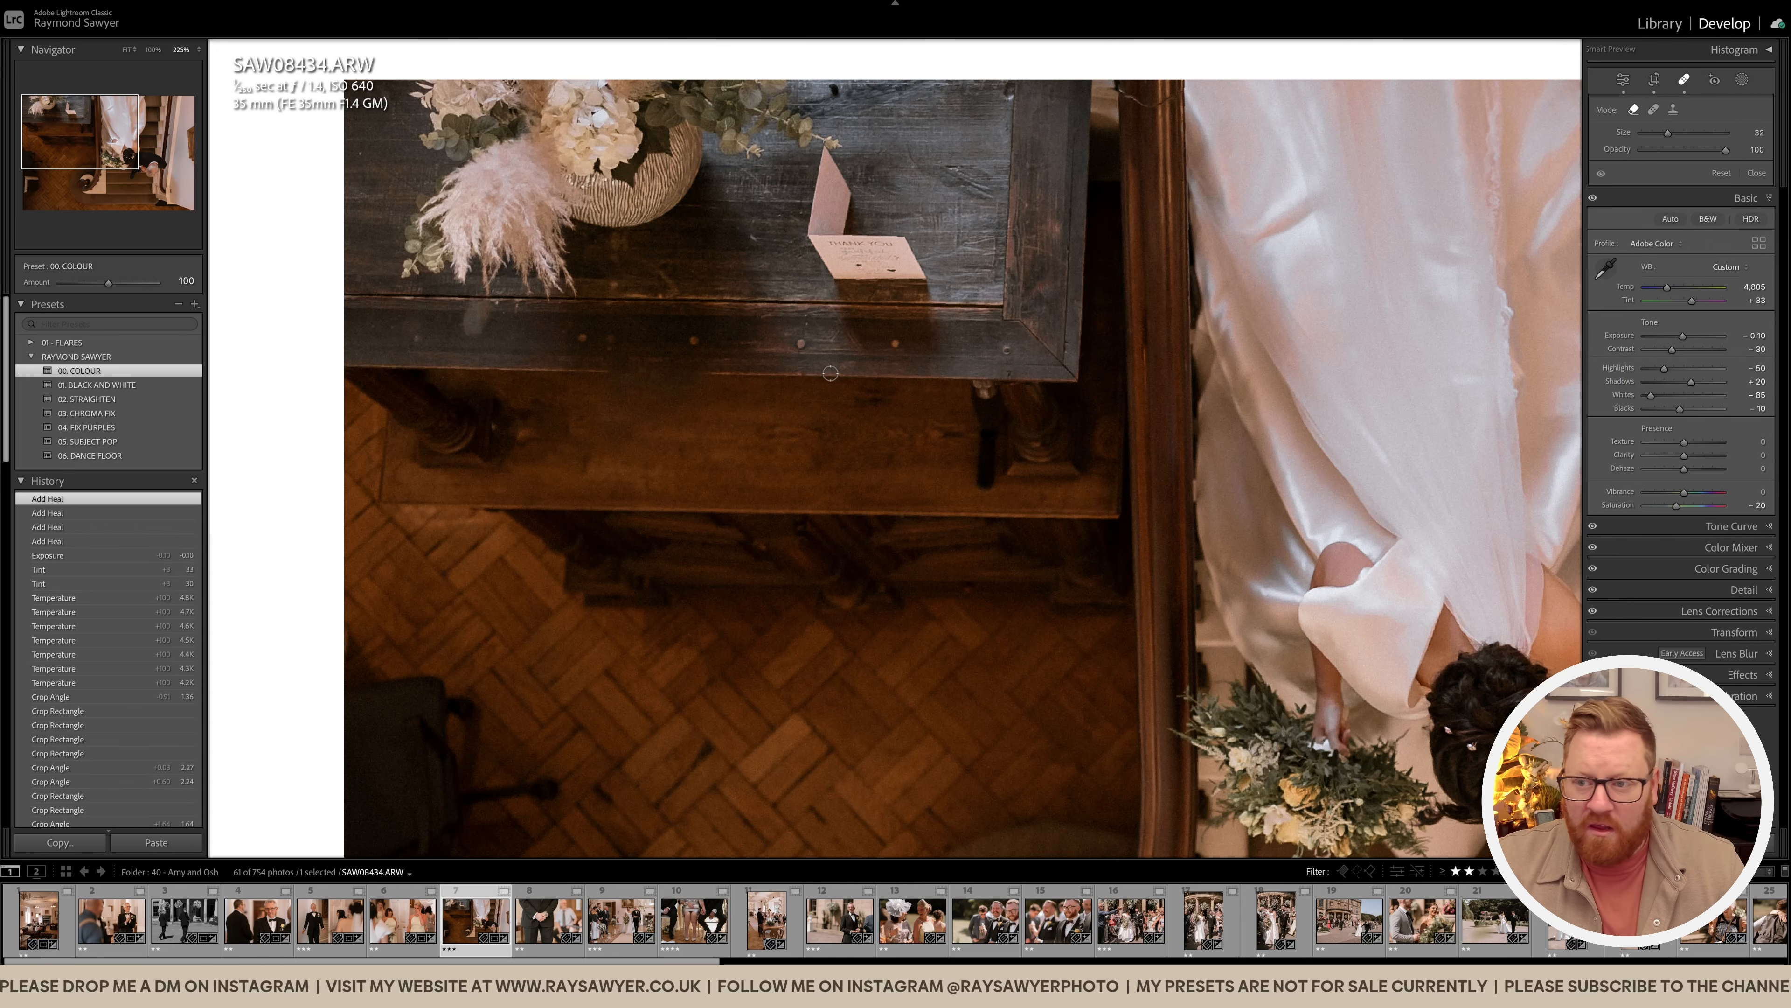
click(1672, 110)
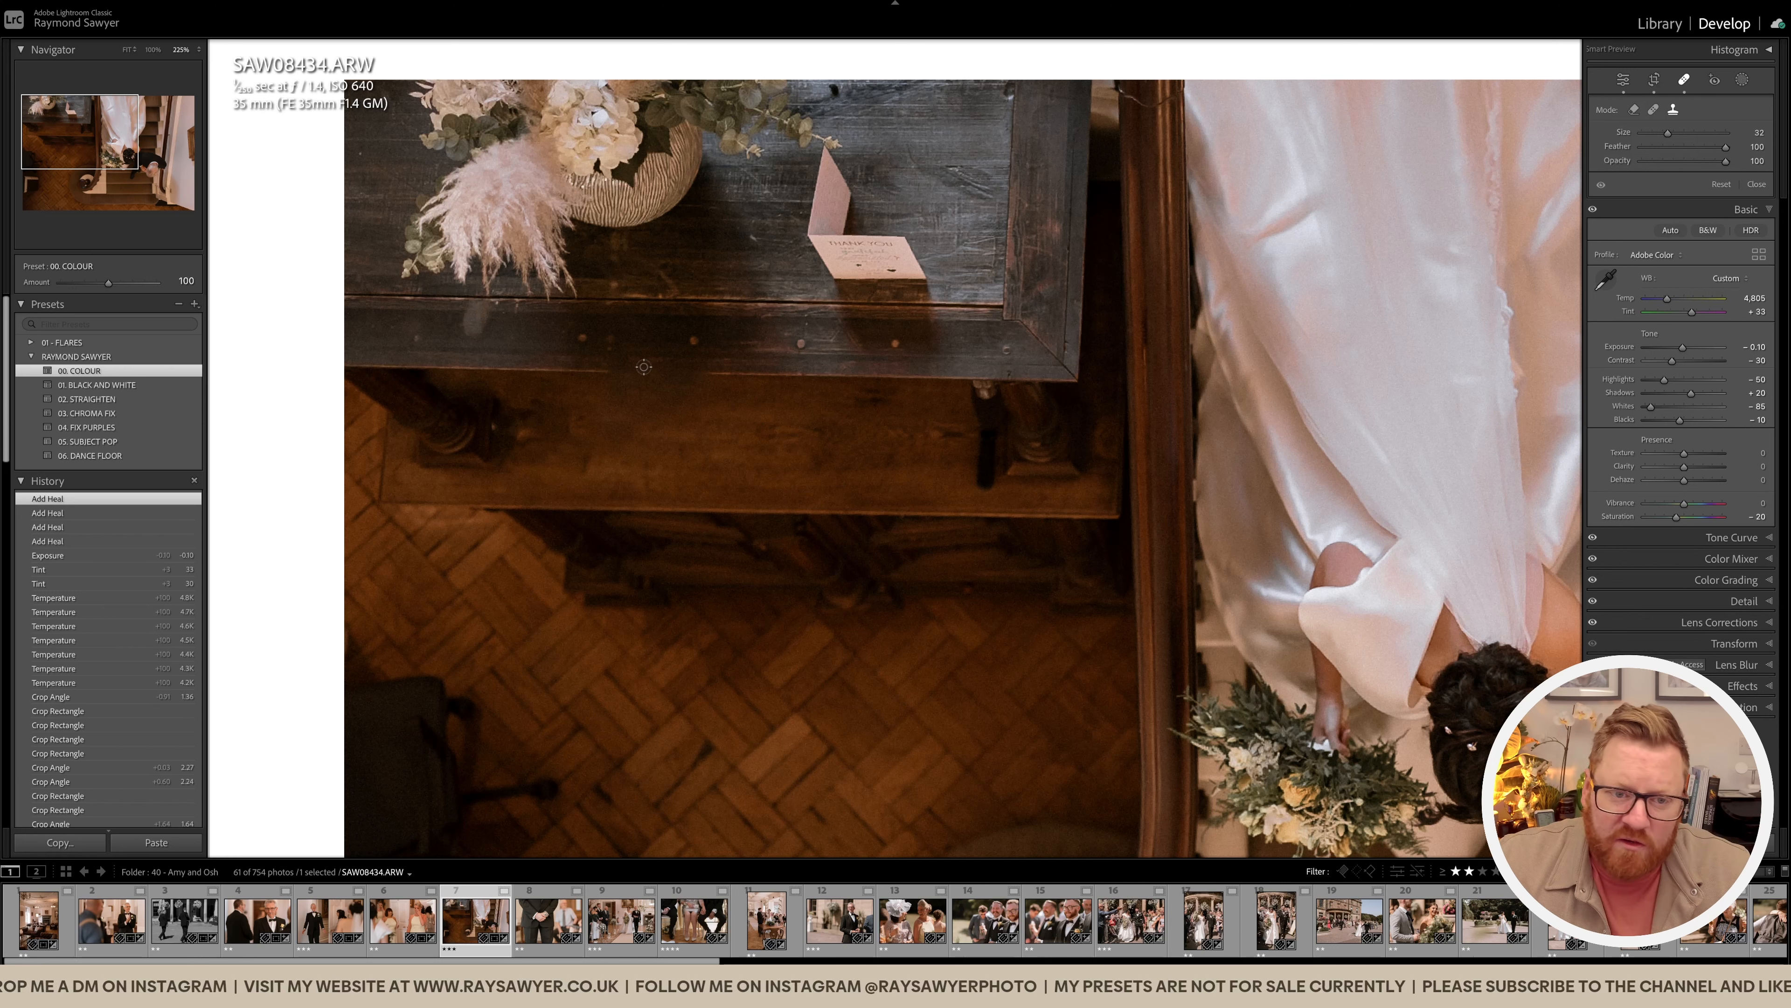
drag(605, 370, 711, 374)
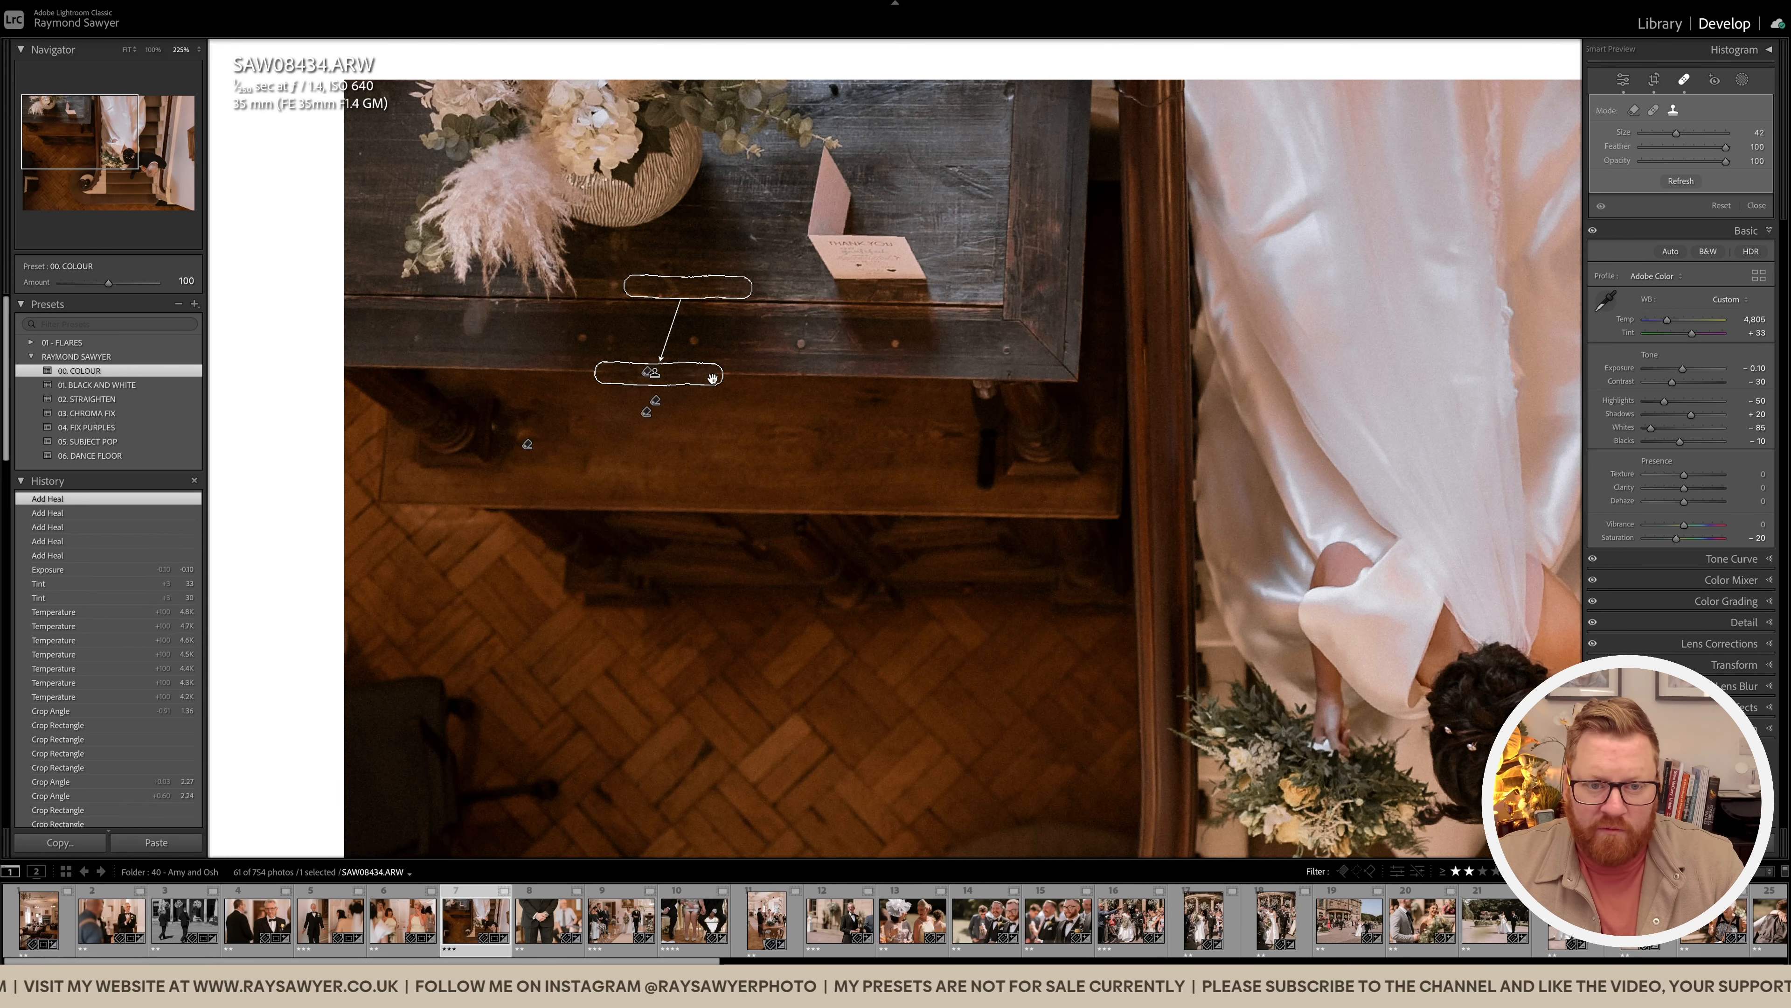
drag(704, 290, 829, 378)
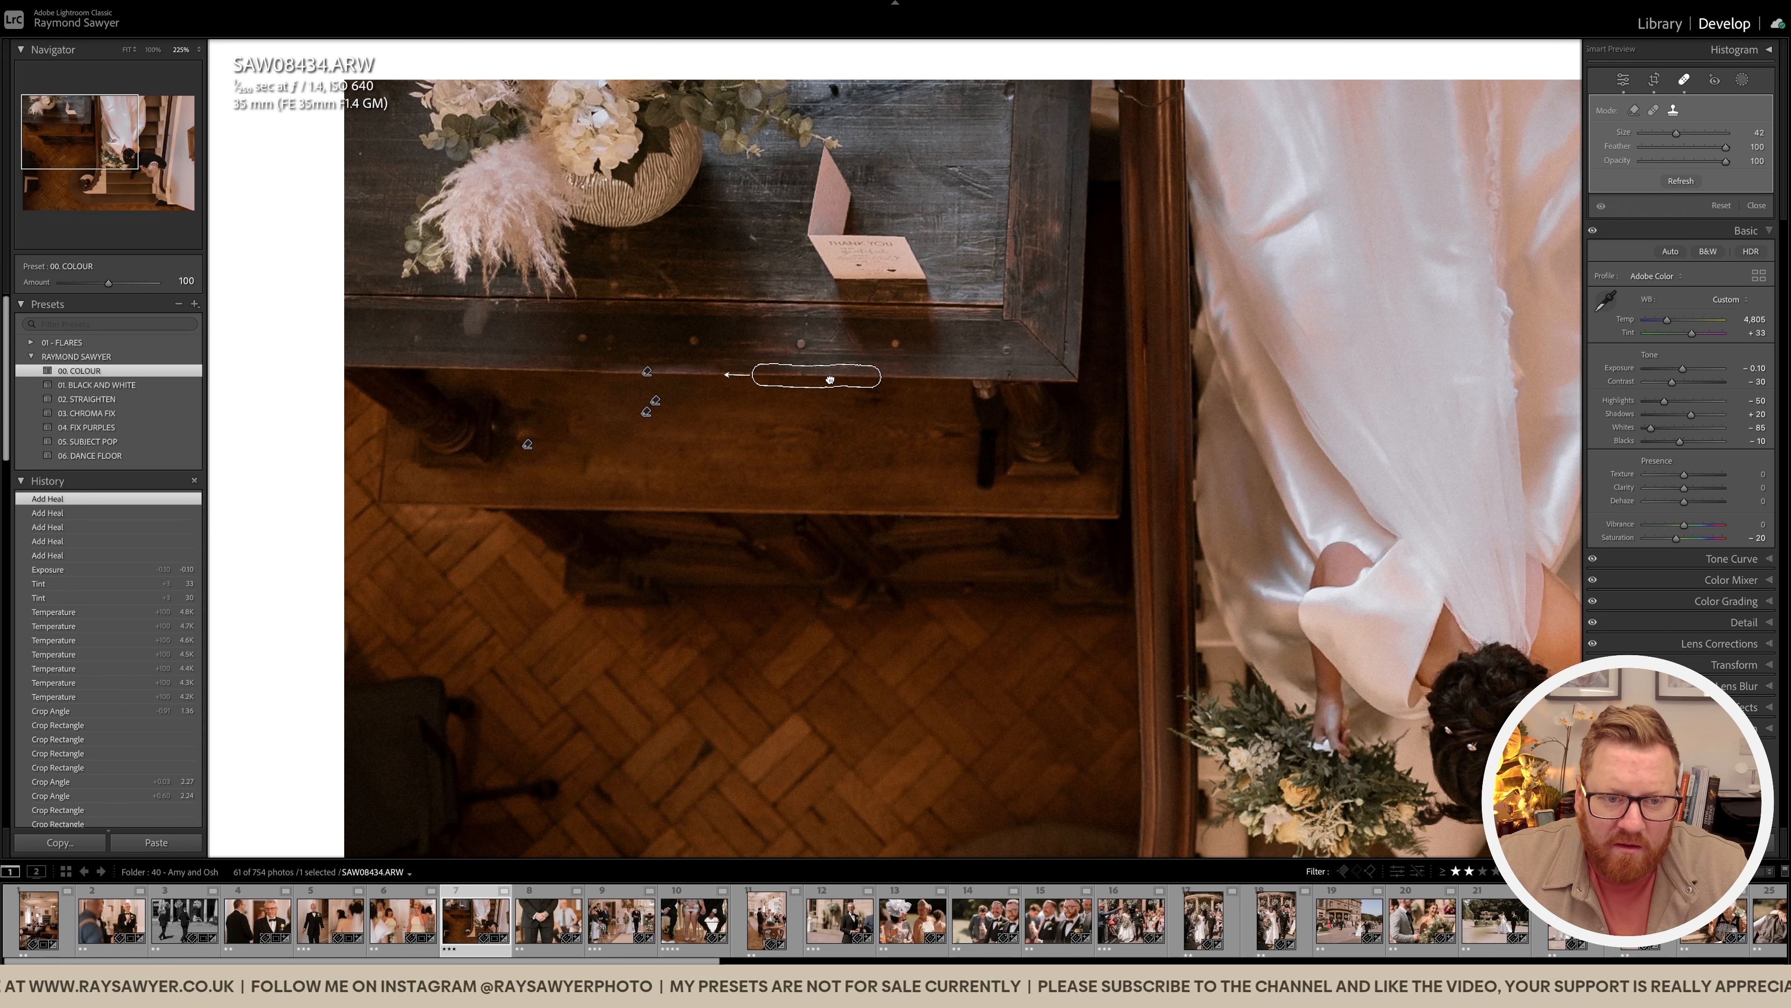
drag(830, 380, 829, 379)
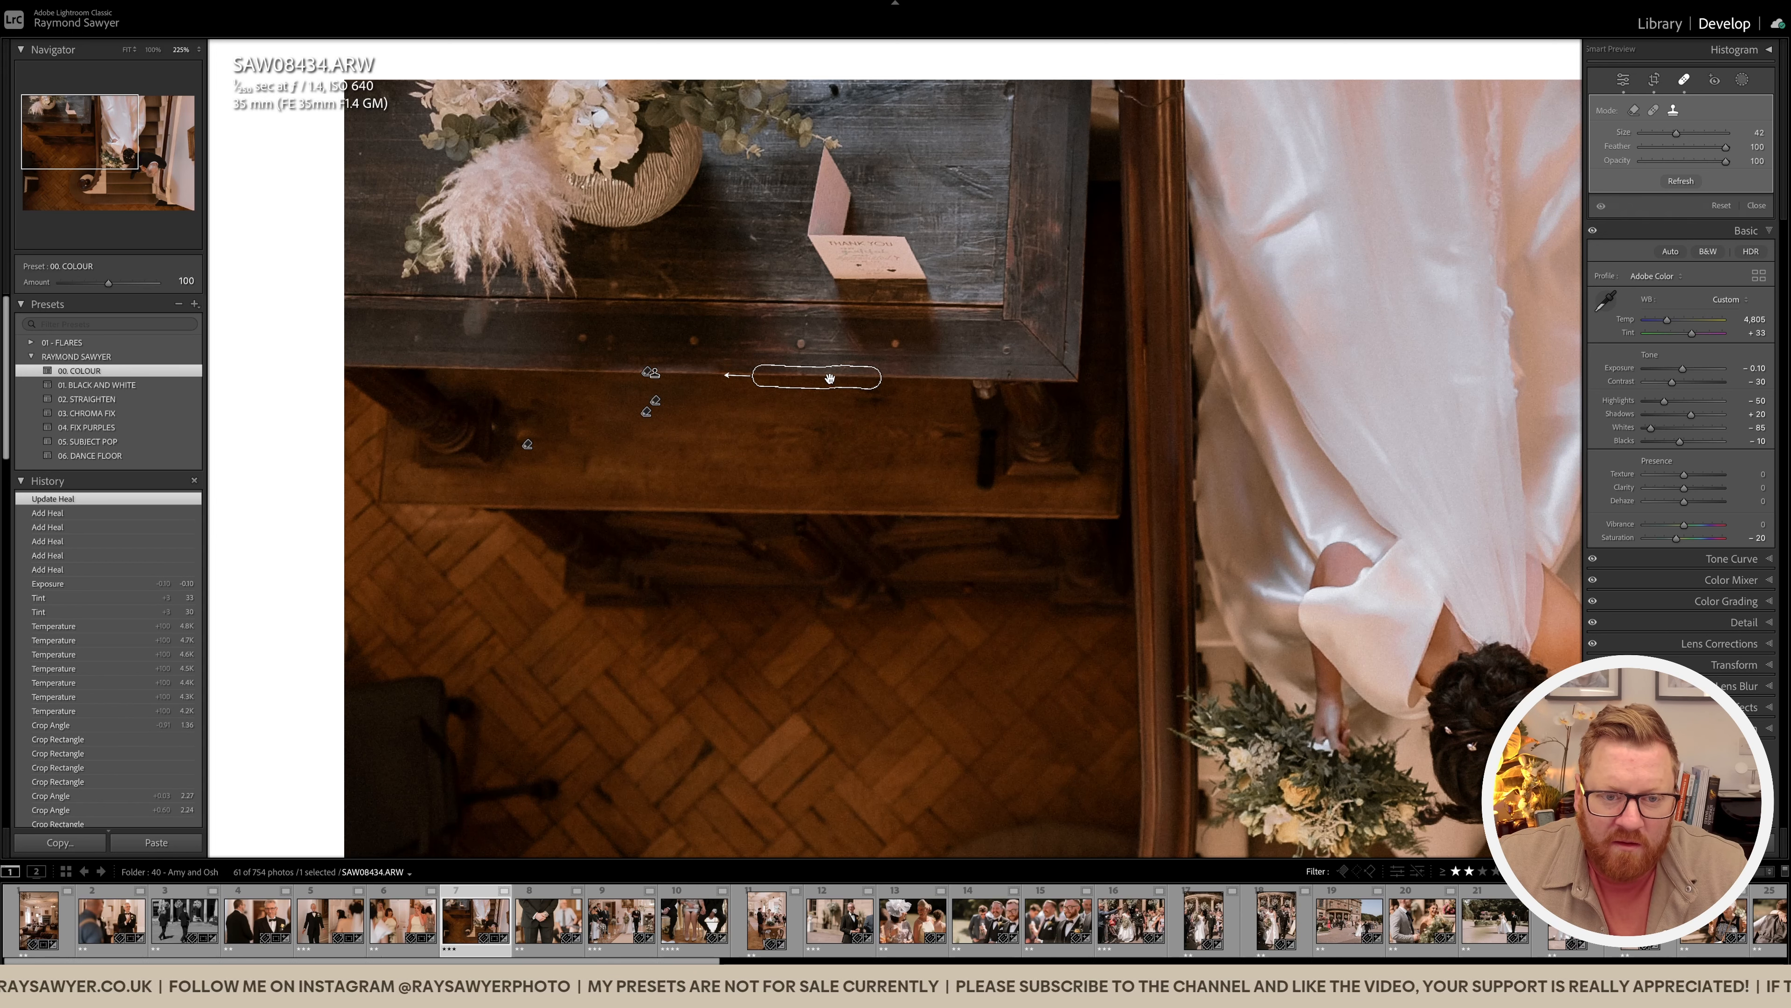
key(q)
key(q)
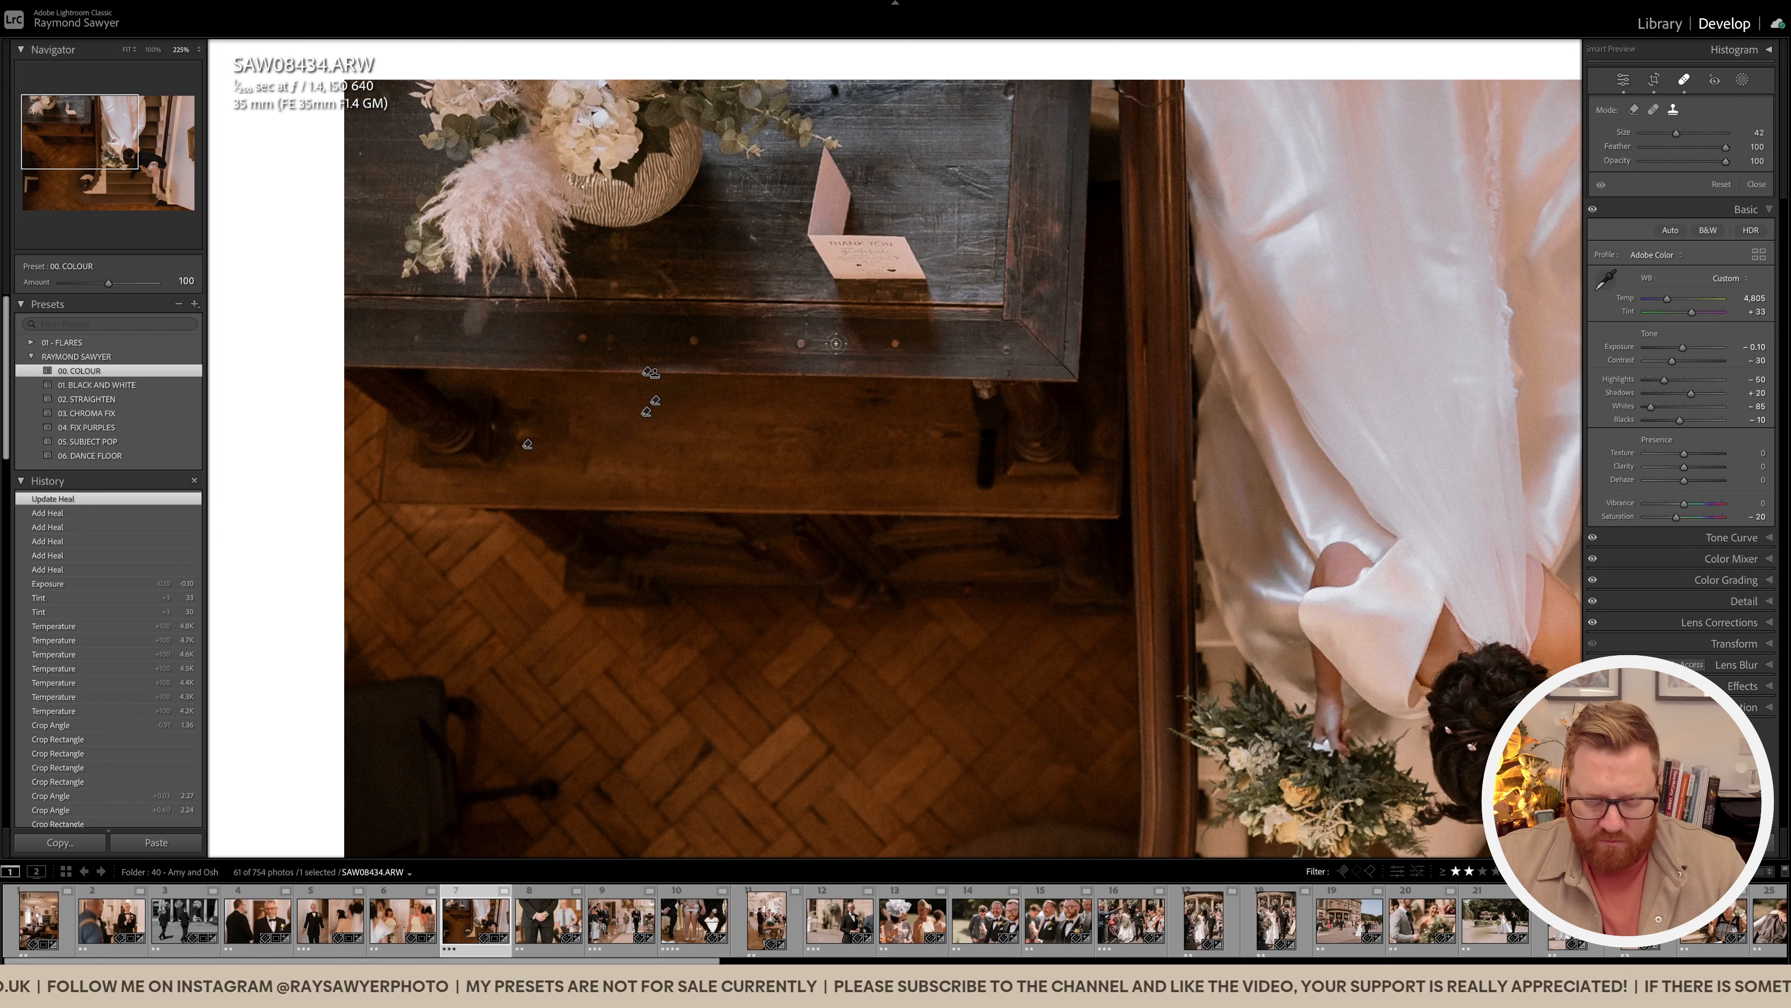
Step: Remove the folded card from the dark tabletop, along with its reflection and leftover marks, using content-aware removal
click(1633, 109)
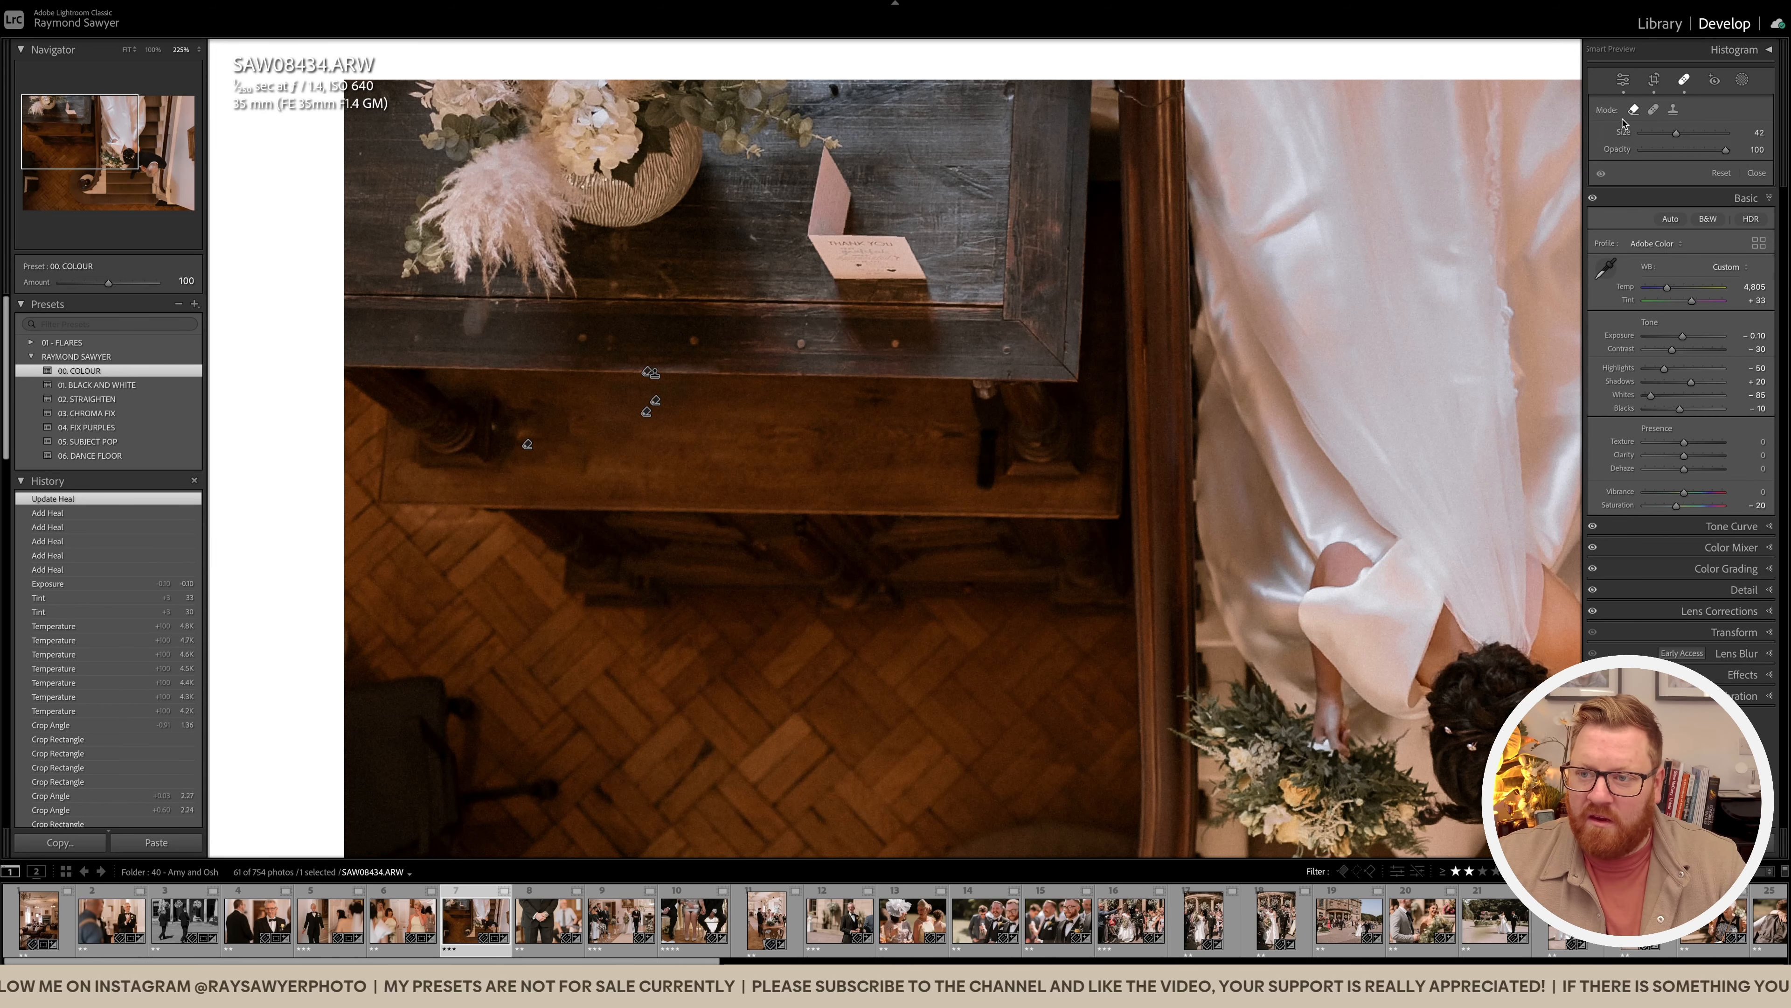
scroll(833, 235, up, 4)
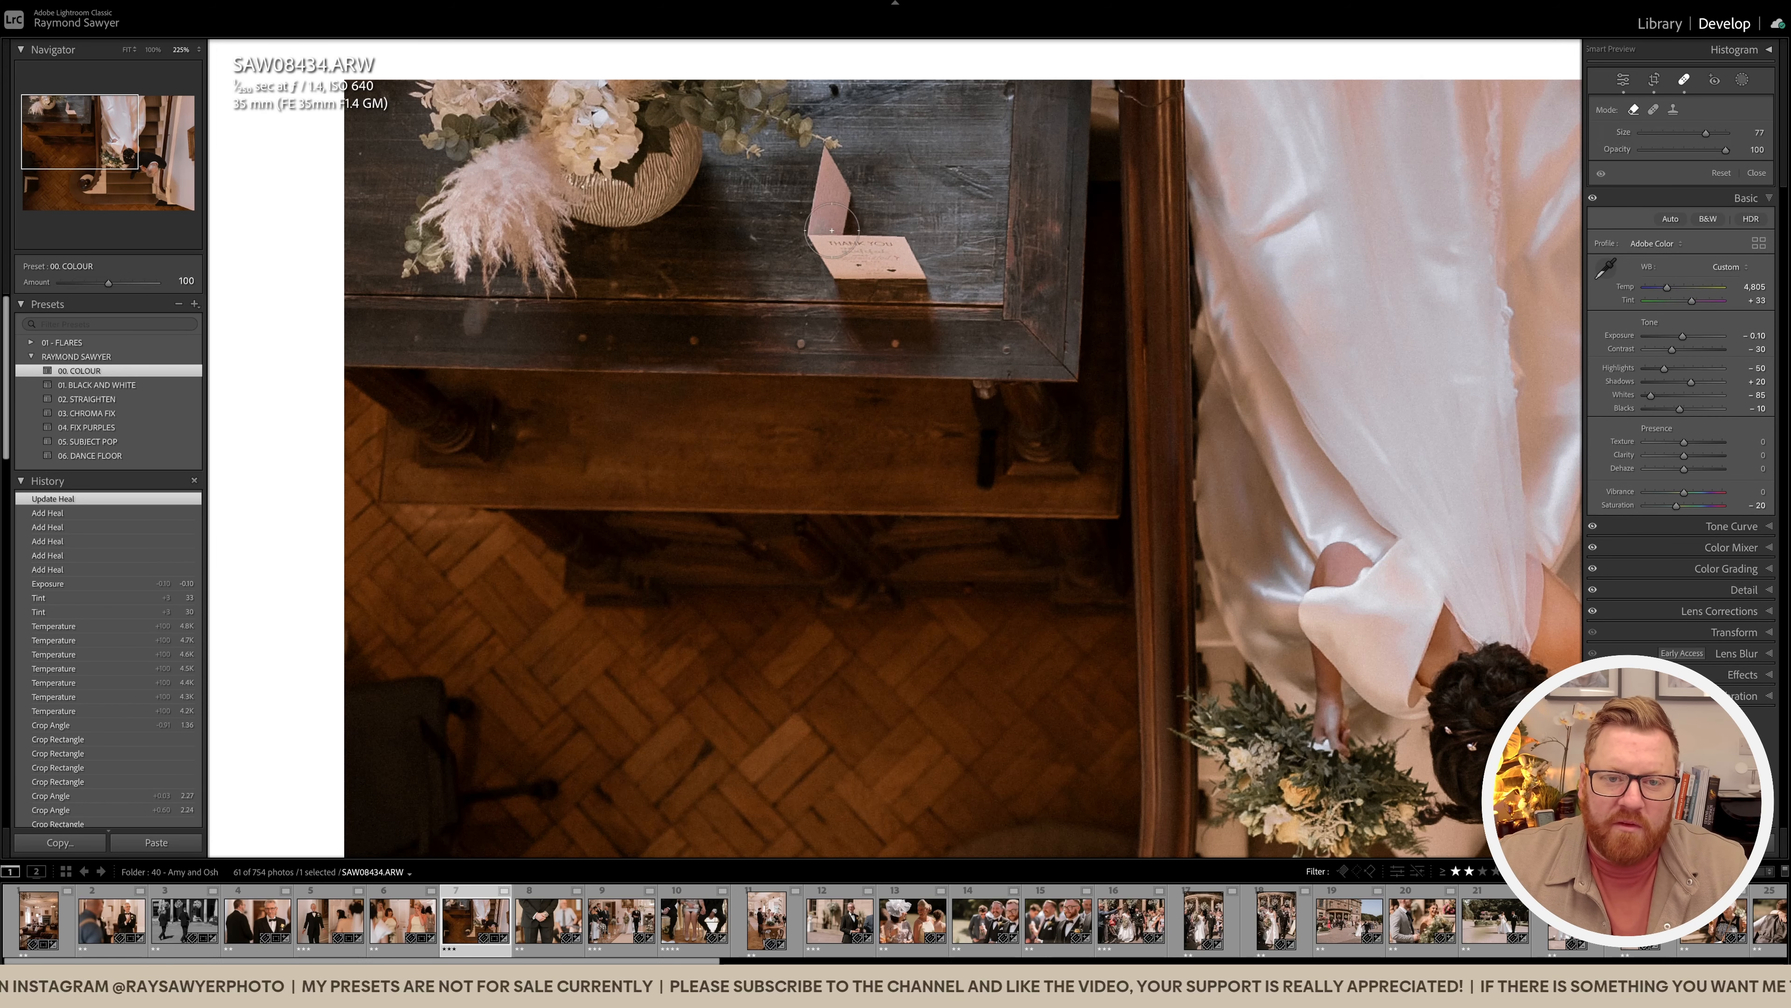
scroll(829, 175, down, 2)
mouse_move(825, 154)
mouse_down()
mouse_move(817, 234)
mouse_move(827, 183)
mouse_move(854, 218)
mouse_up()
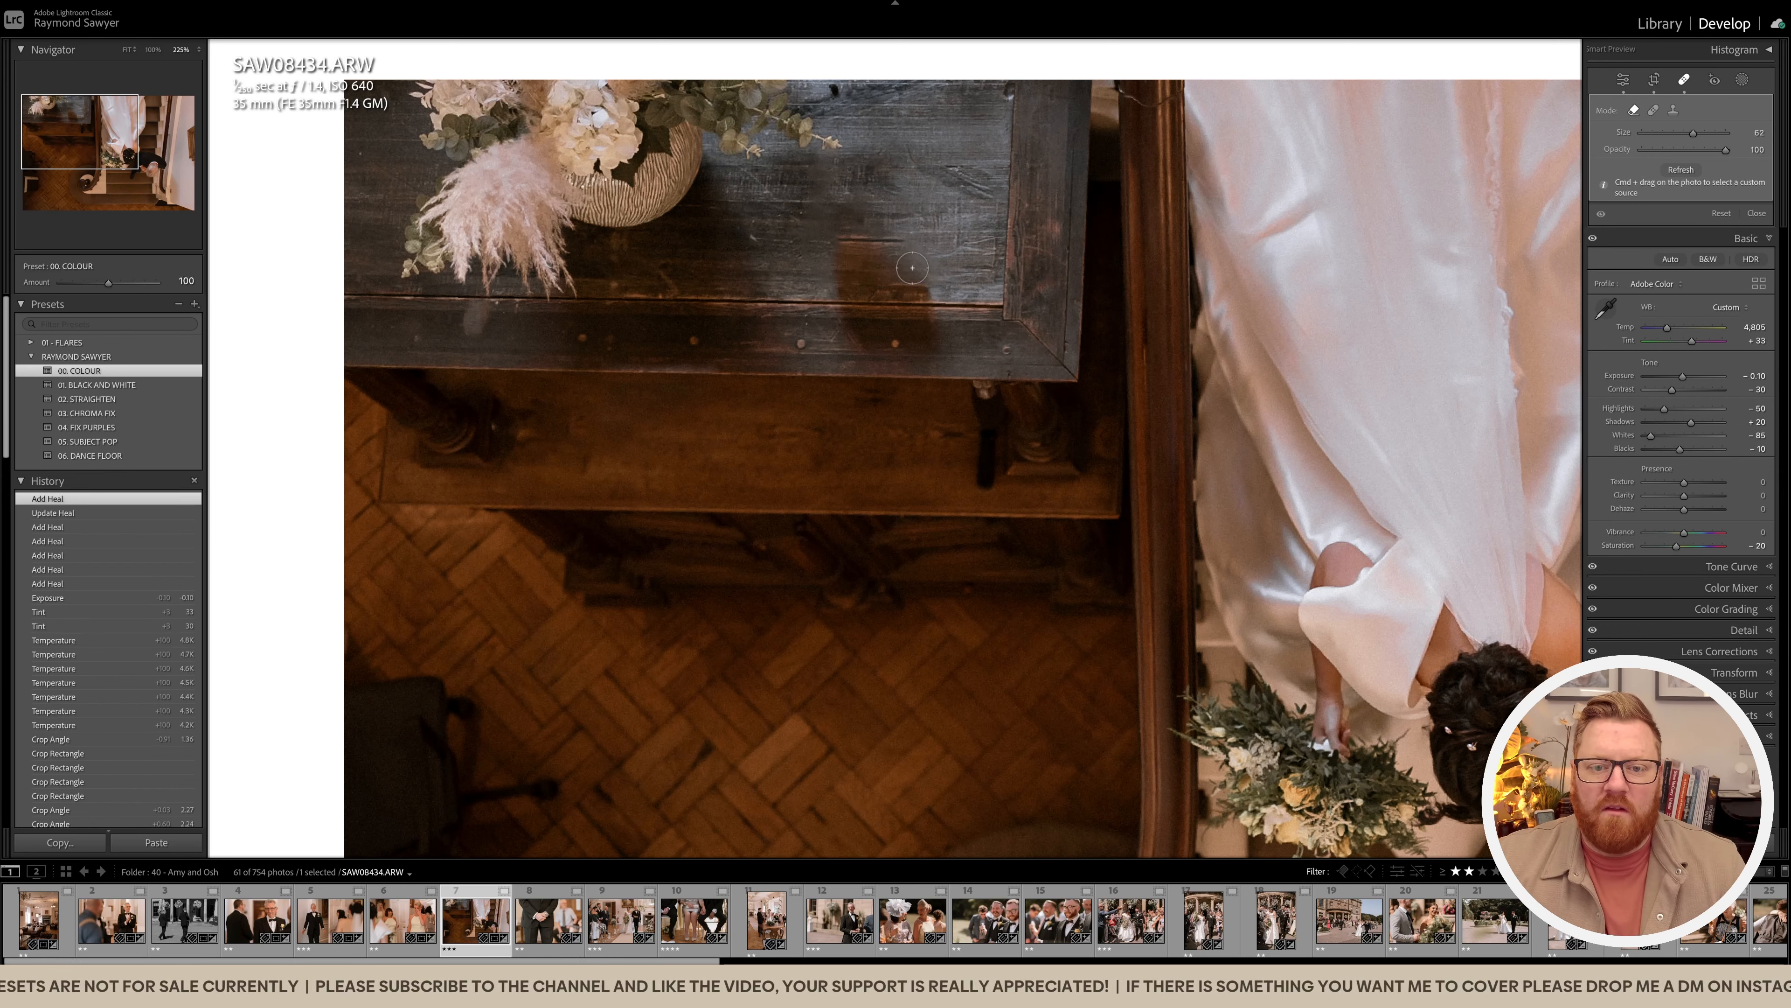
scroll(875, 270, up, 3)
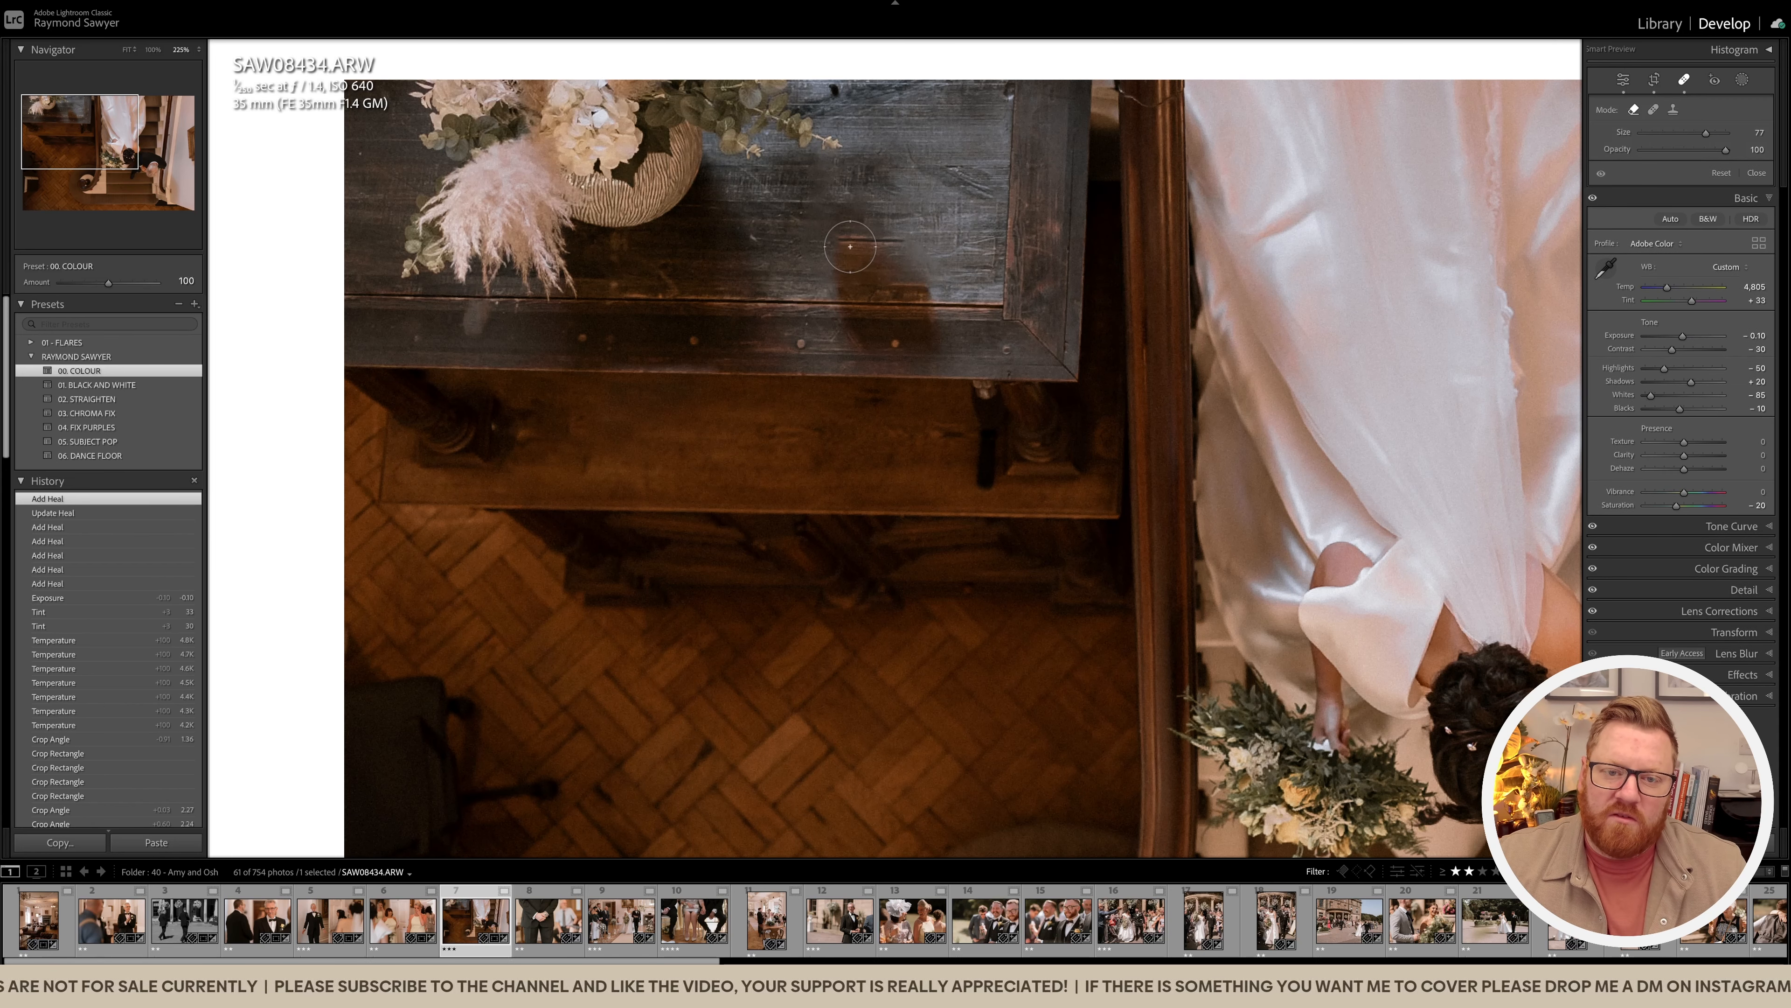
drag(848, 244, 867, 336)
drag(868, 336, 876, 344)
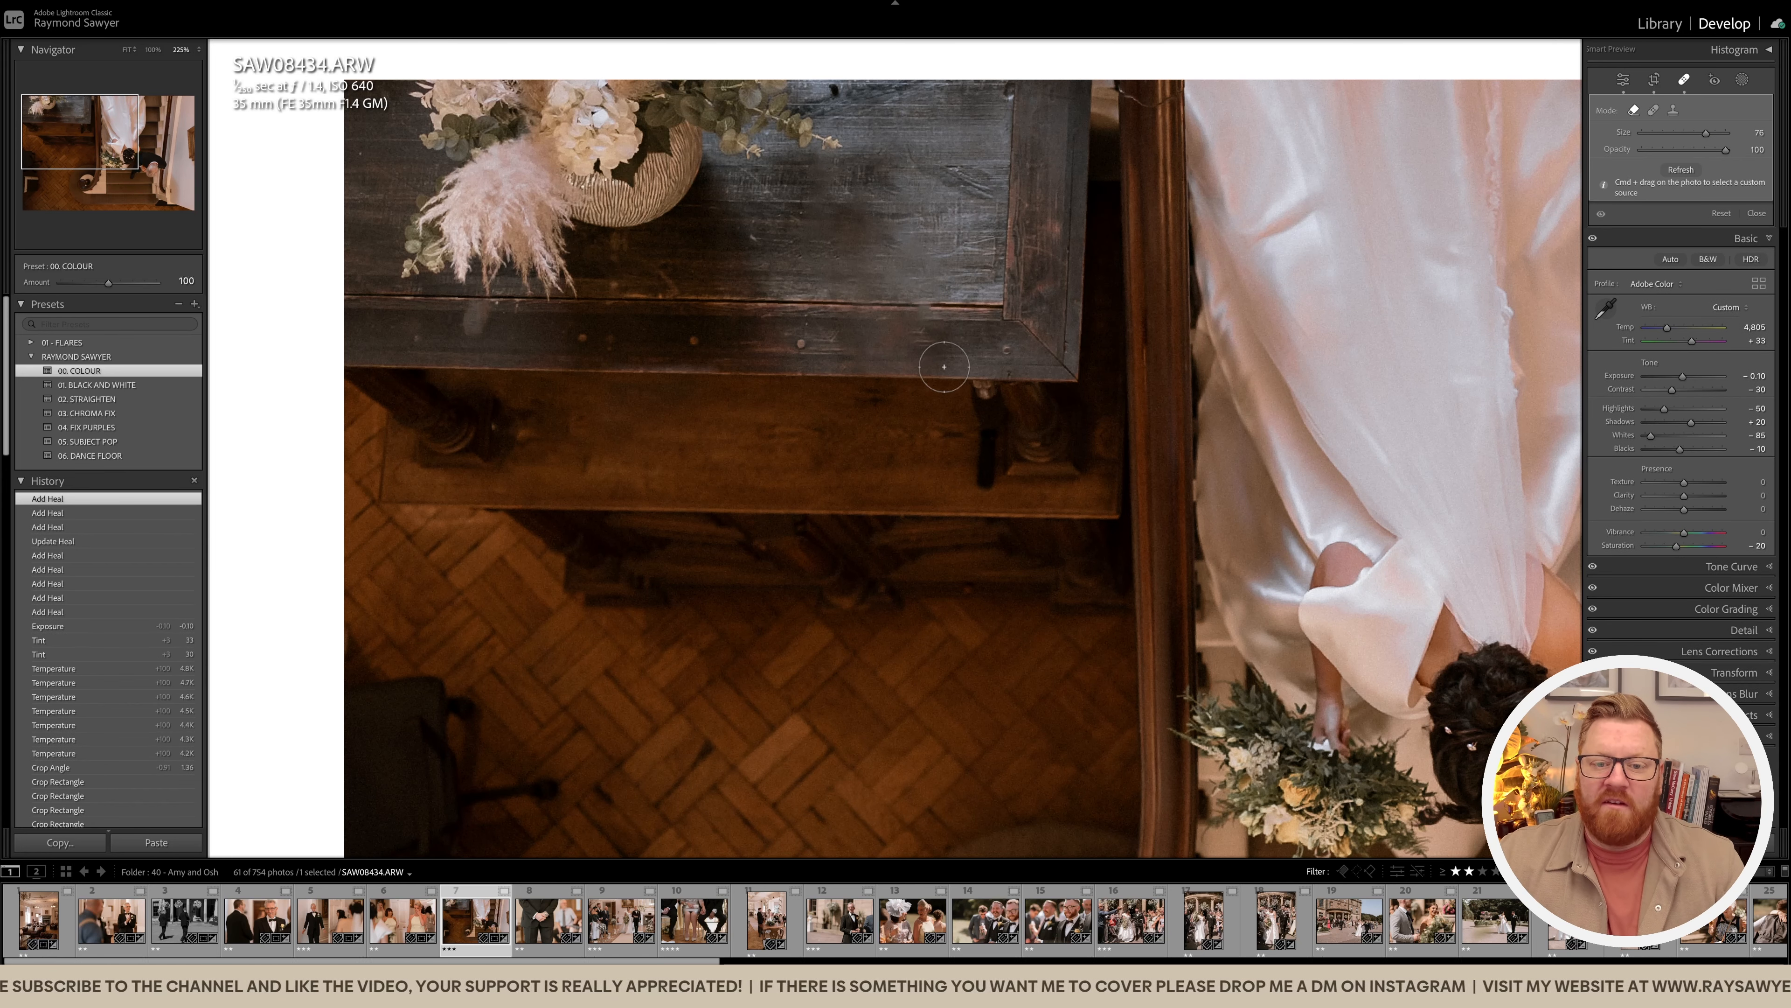
click(853, 338)
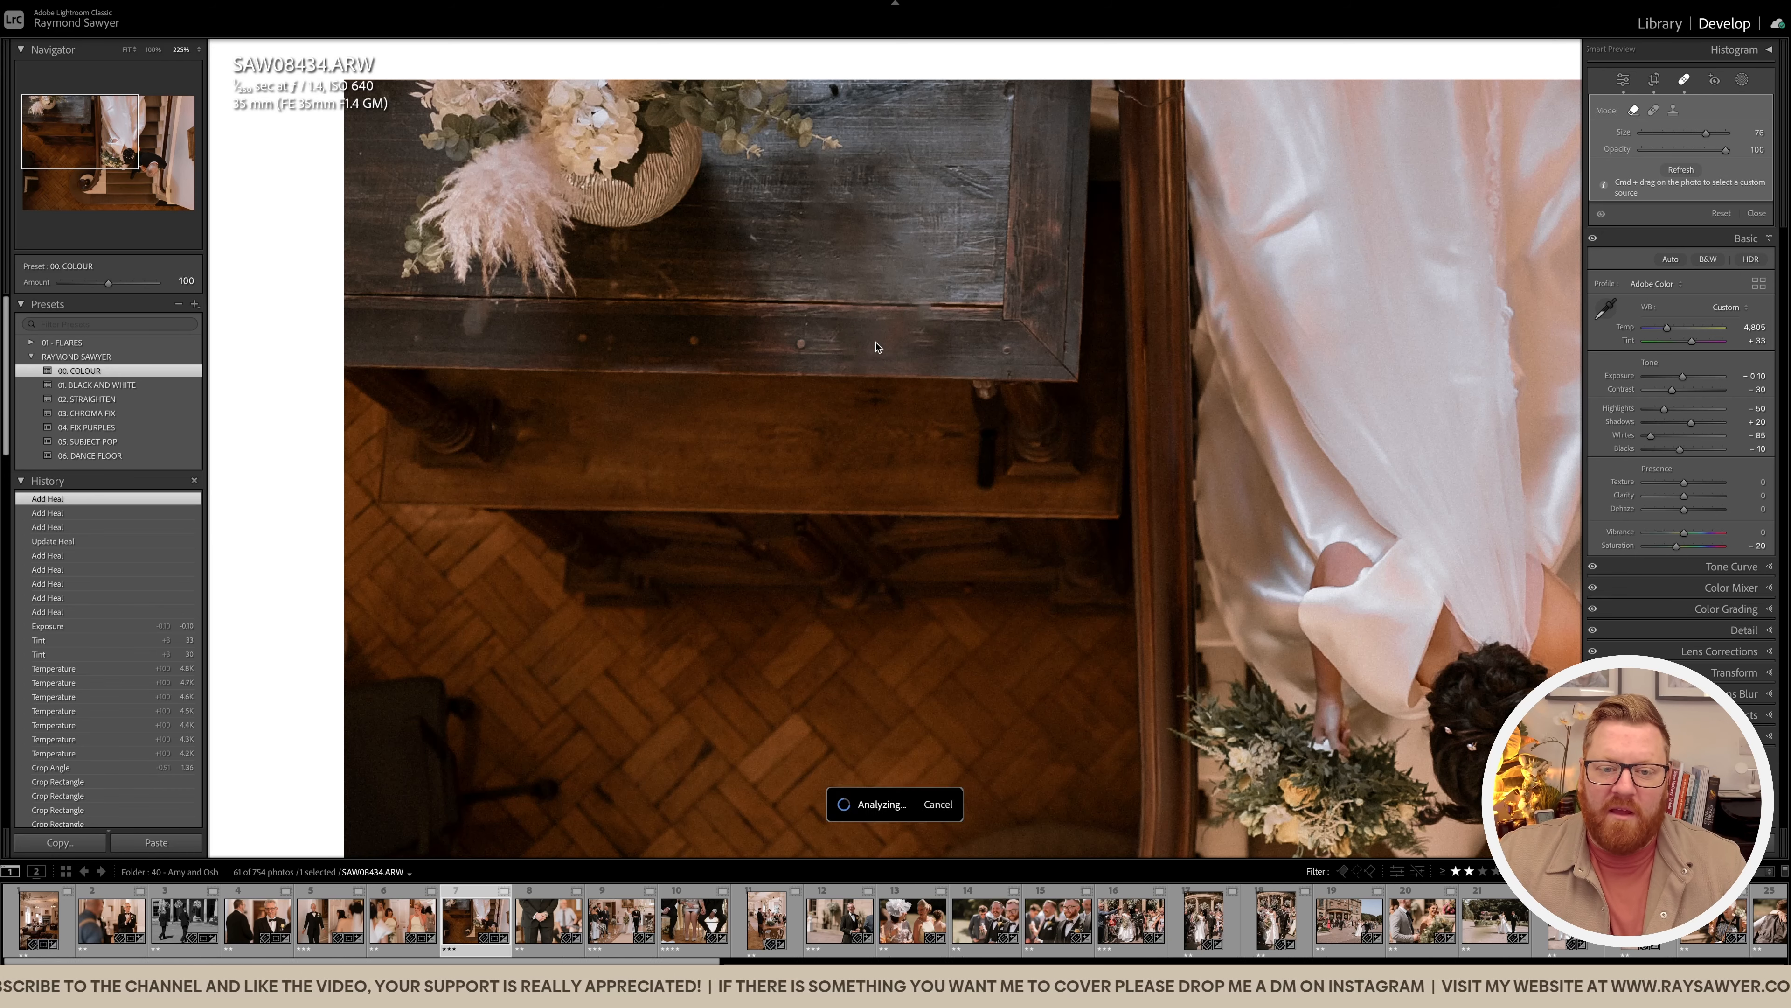
mouse_move(933, 343)
mouse_down()
mouse_move(910, 337)
mouse_move(931, 282)
mouse_up()
key(q)
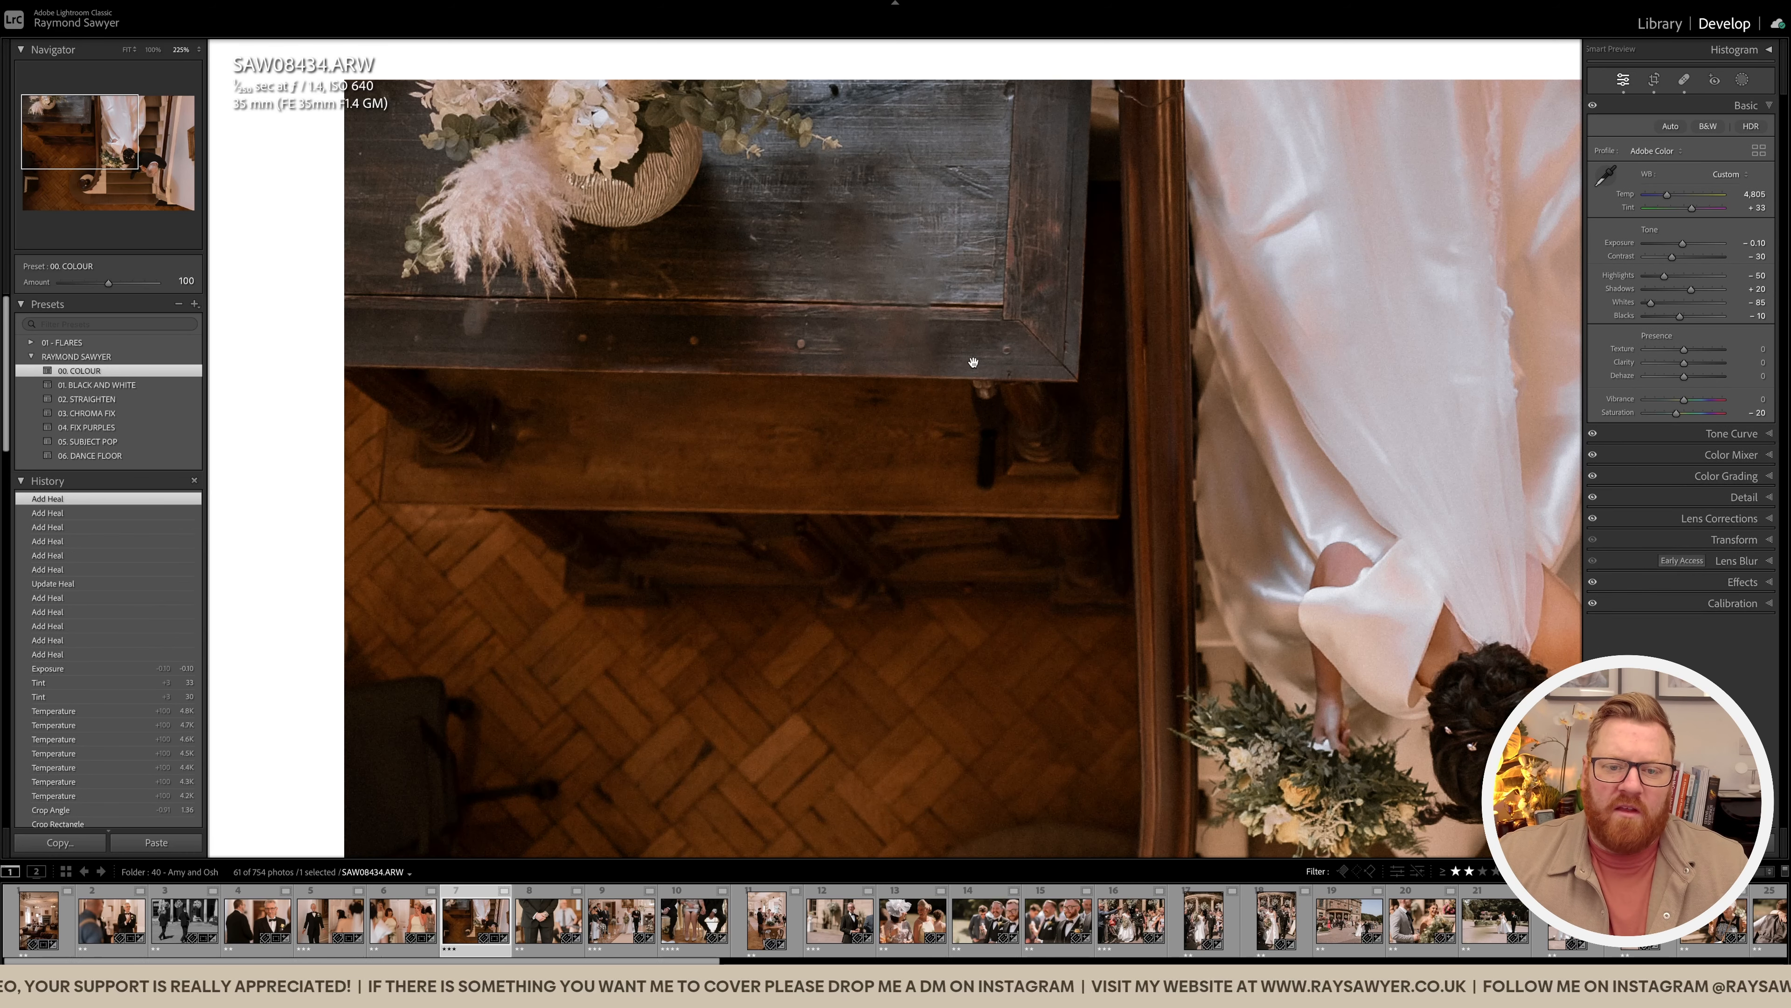
Step: Compare the staircase photo with its unedited version and lower its exposure to -0.30
click(925, 382)
key(backslash)
key(backslash)
drag(1021, 407, 992, 415)
key(minus)
key(minus)
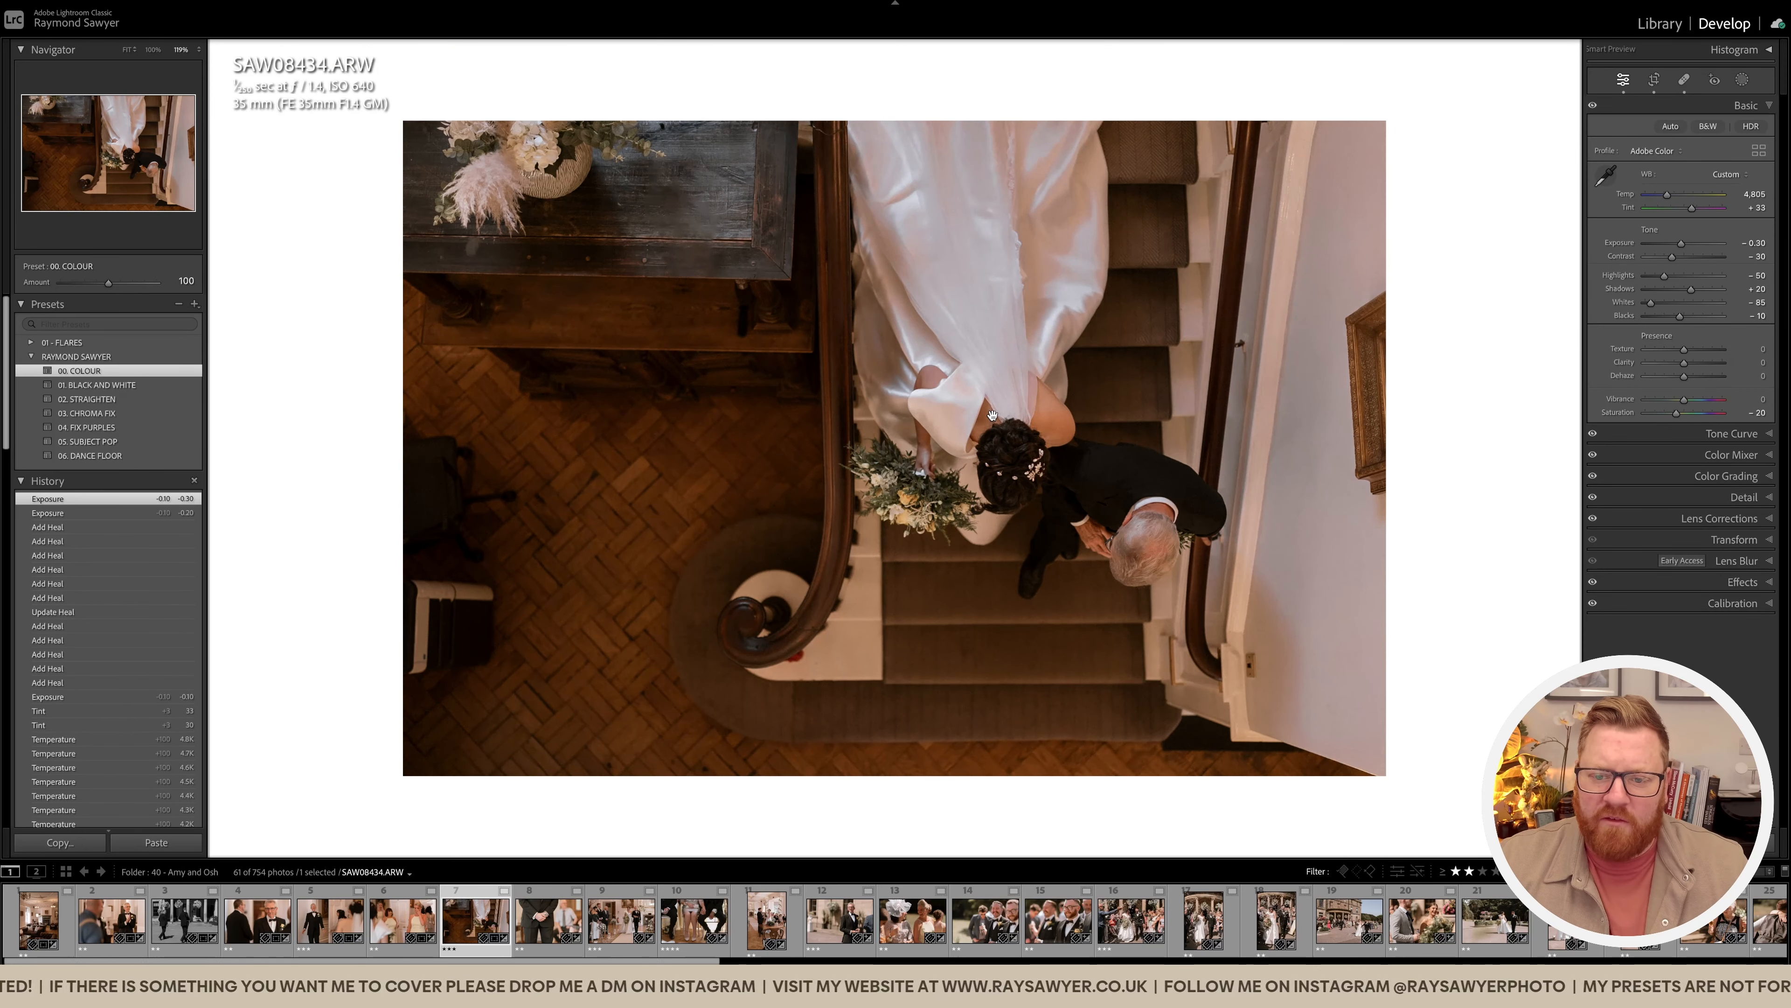
Step: Remove the office chair and the box beside it from the parquet floor in the staircase photo with content-aware healing
drag(992, 416, 513, 562)
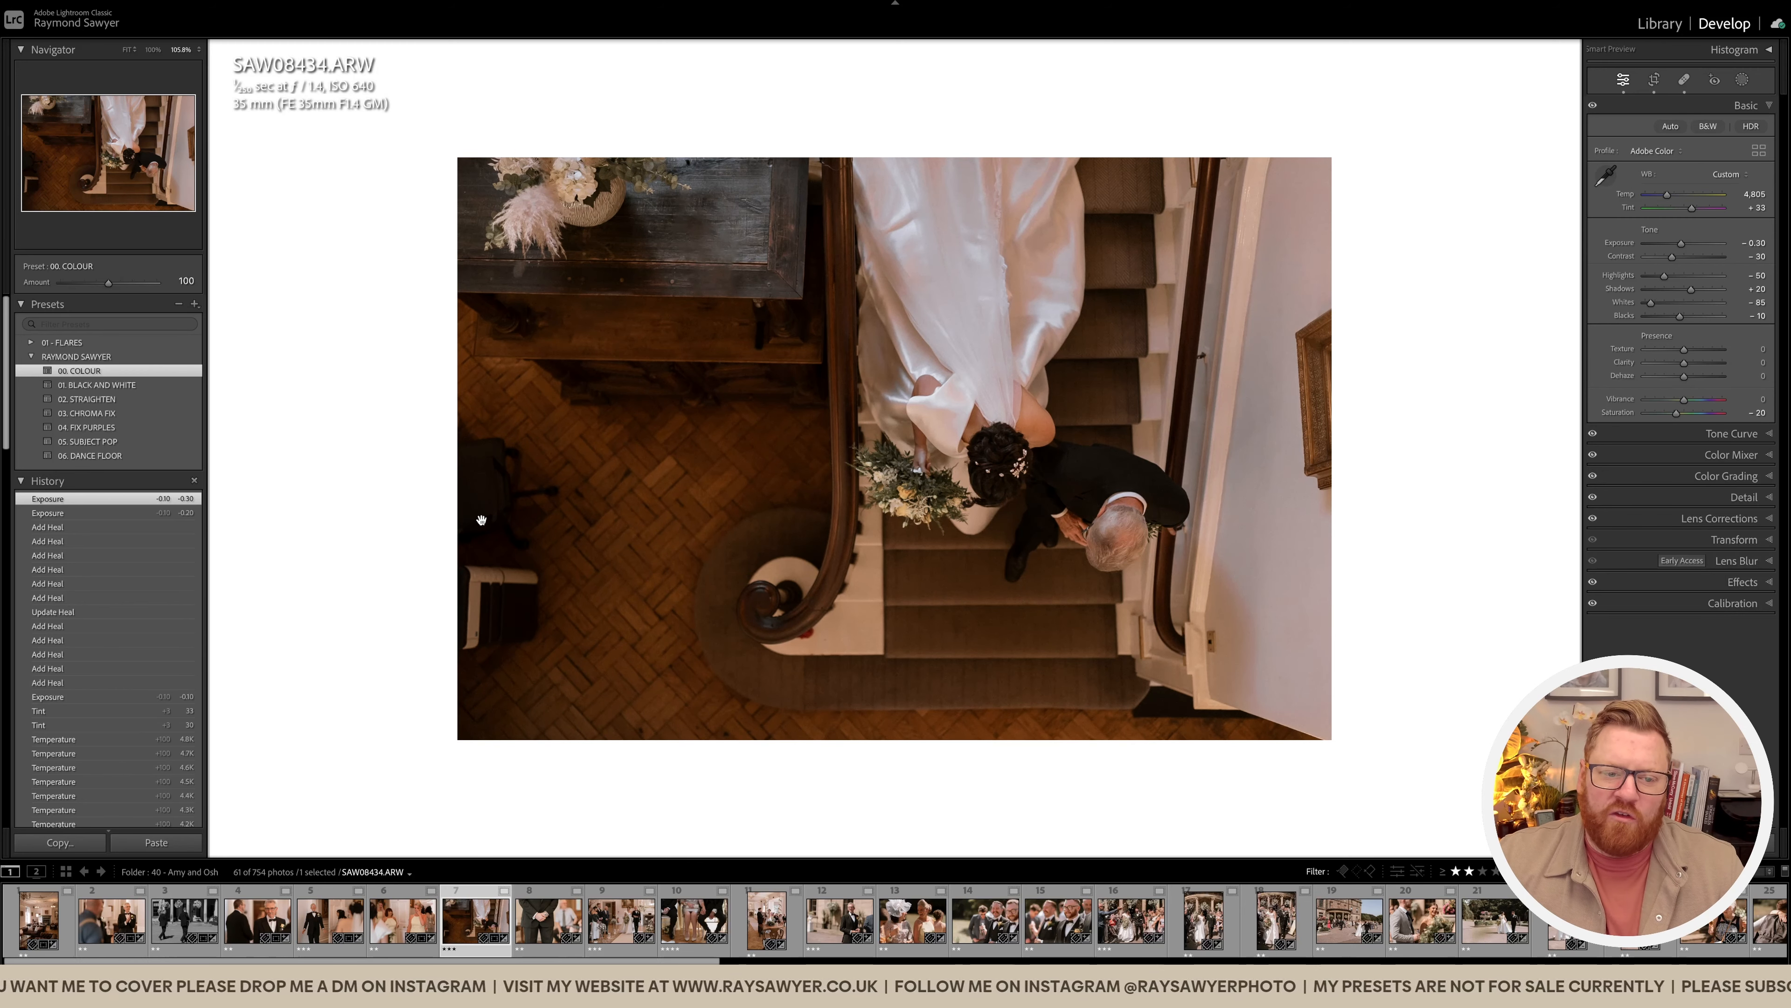
key(q)
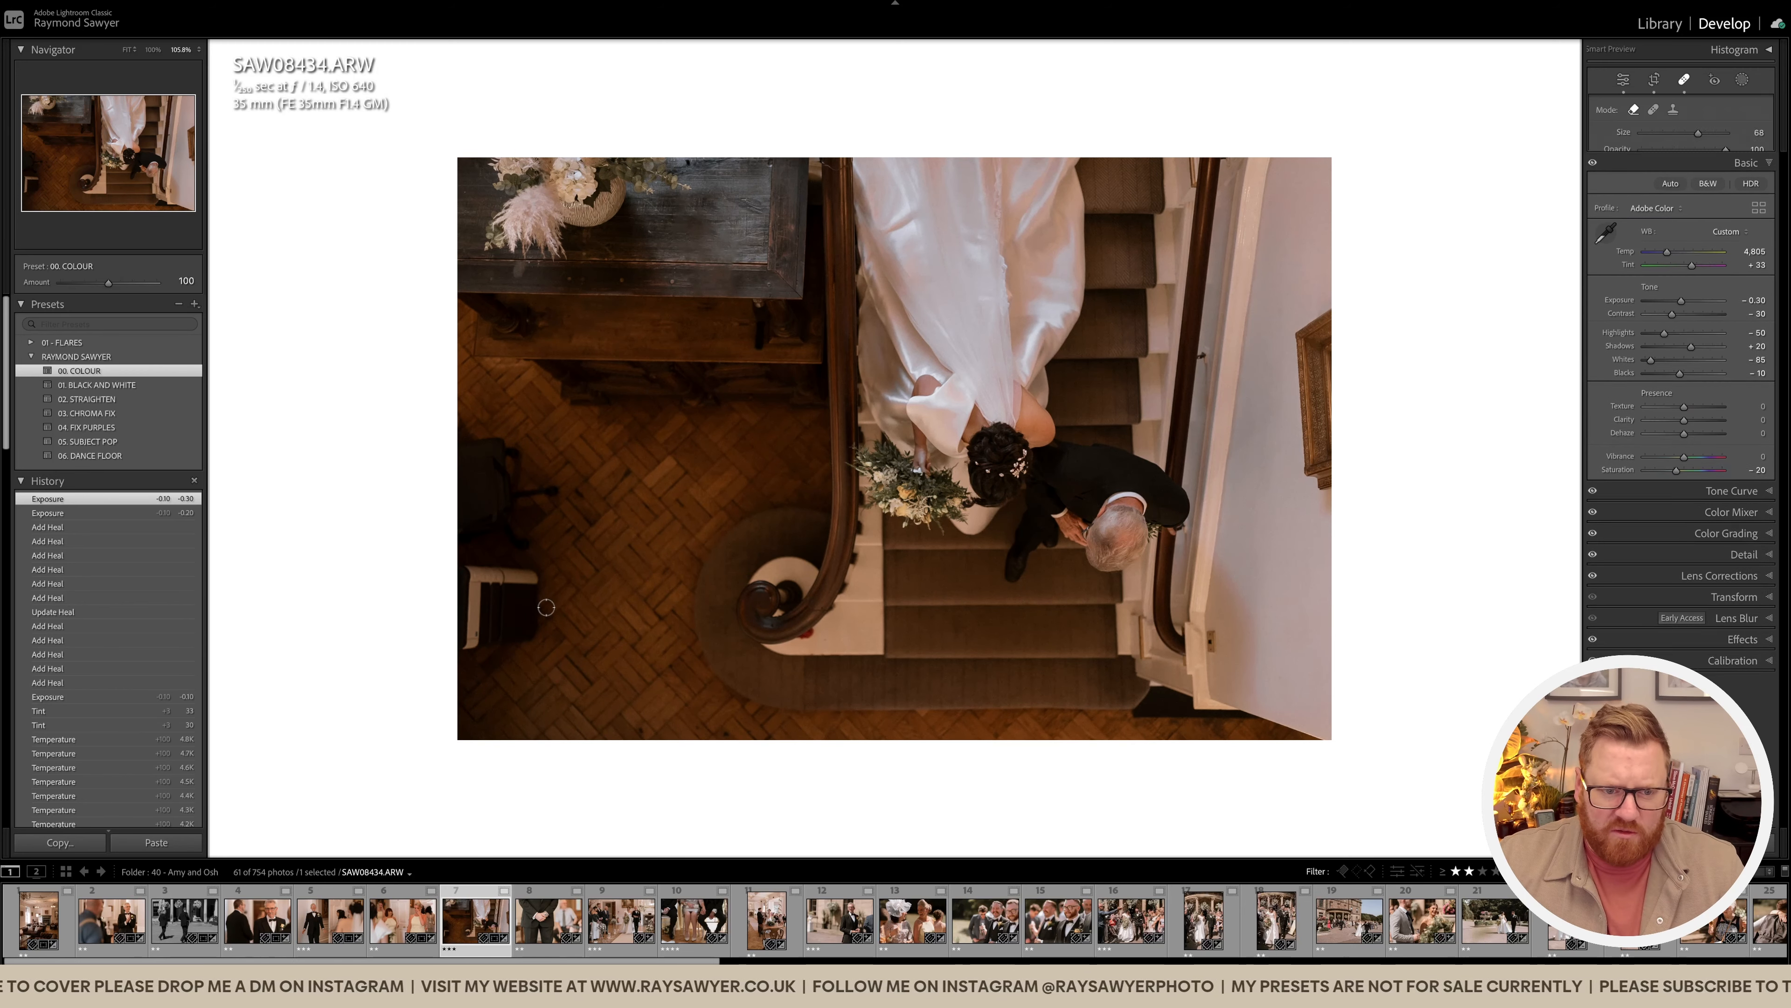
mouse_move(529, 591)
mouse_down()
mouse_move(522, 469)
mouse_move(471, 445)
mouse_move(479, 652)
mouse_move(535, 632)
mouse_move(528, 575)
mouse_move(554, 627)
mouse_move(519, 630)
mouse_move(599, 664)
mouse_move(516, 561)
mouse_move(496, 592)
mouse_up()
click(655, 611)
key(q)
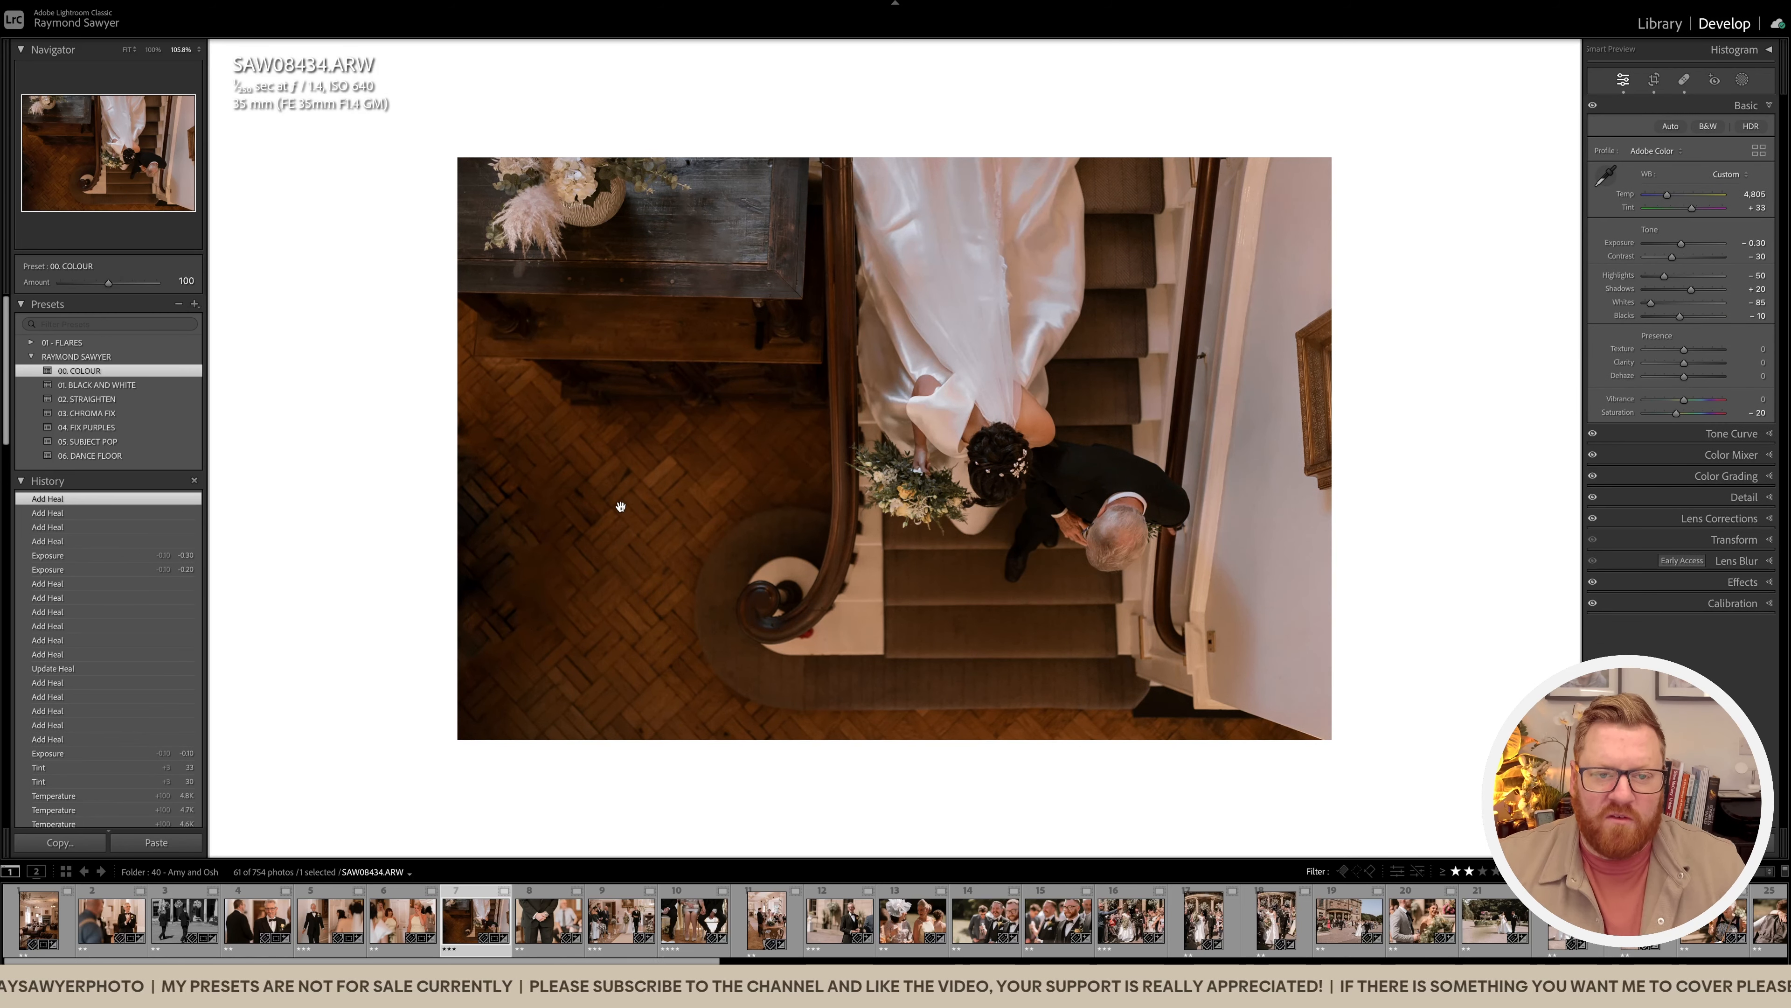
scroll(944, 484, down, 2)
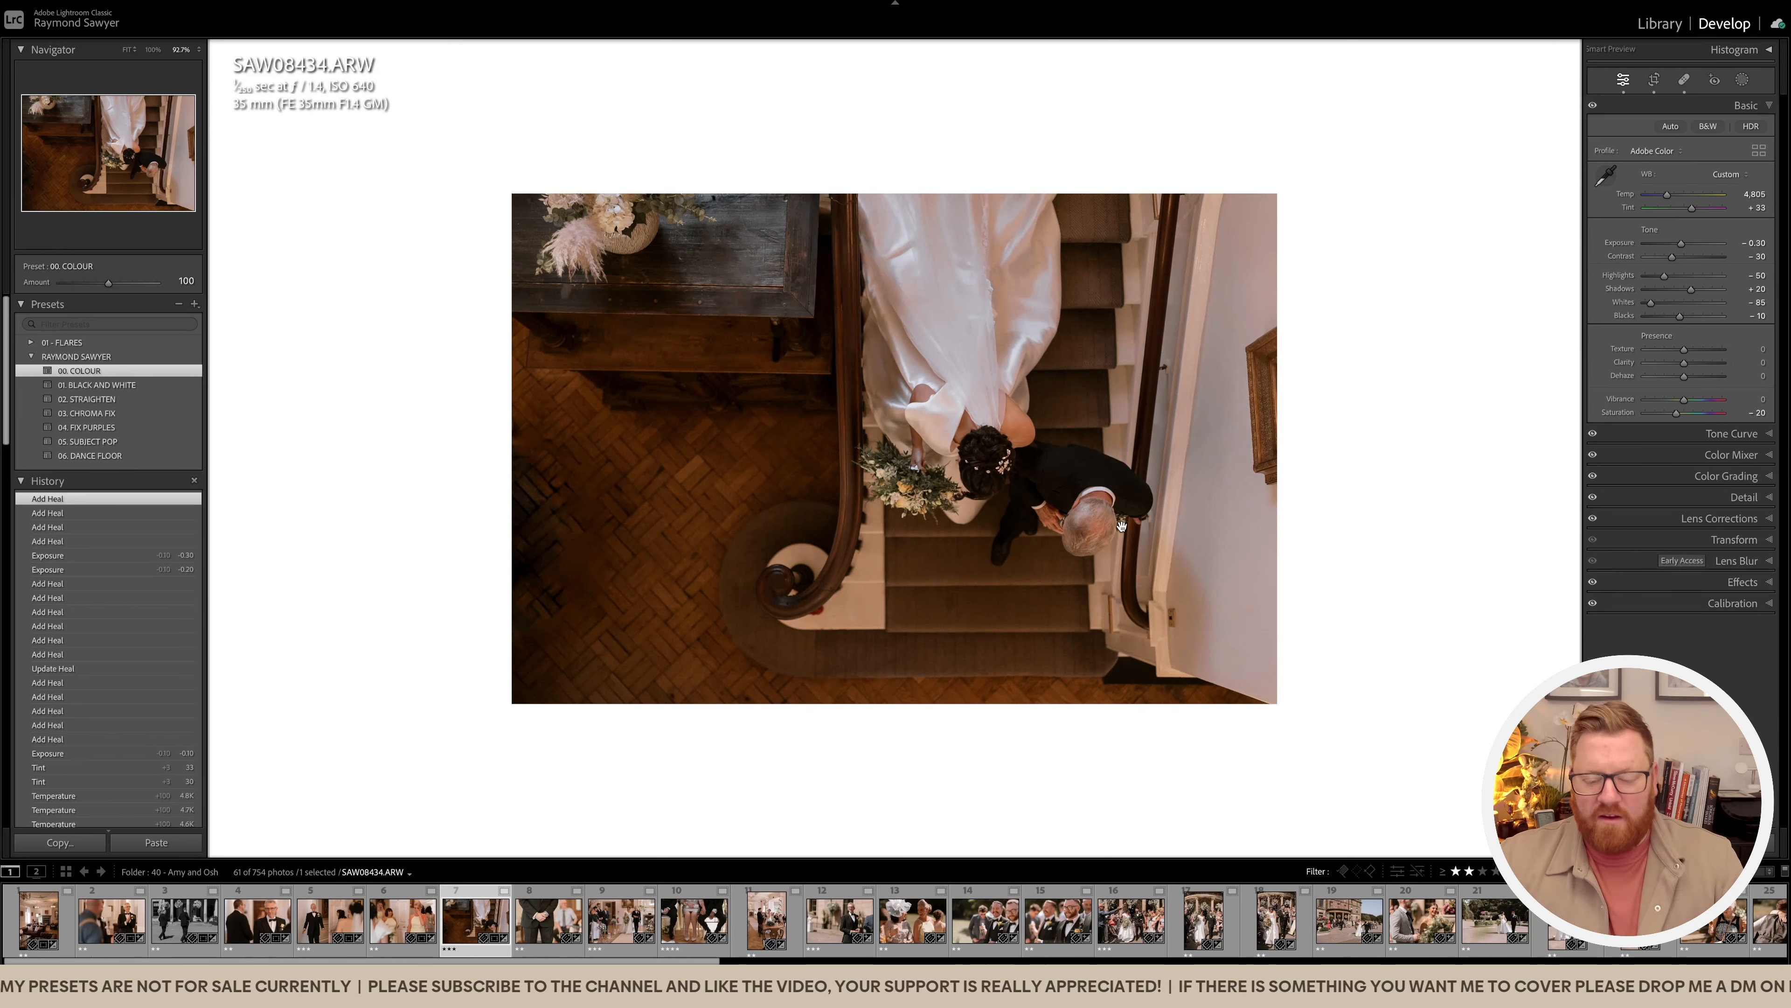
Step: Open the next photo, of the clasped hands and wristwatch, and lower its exposure to -1.00
key(Right)
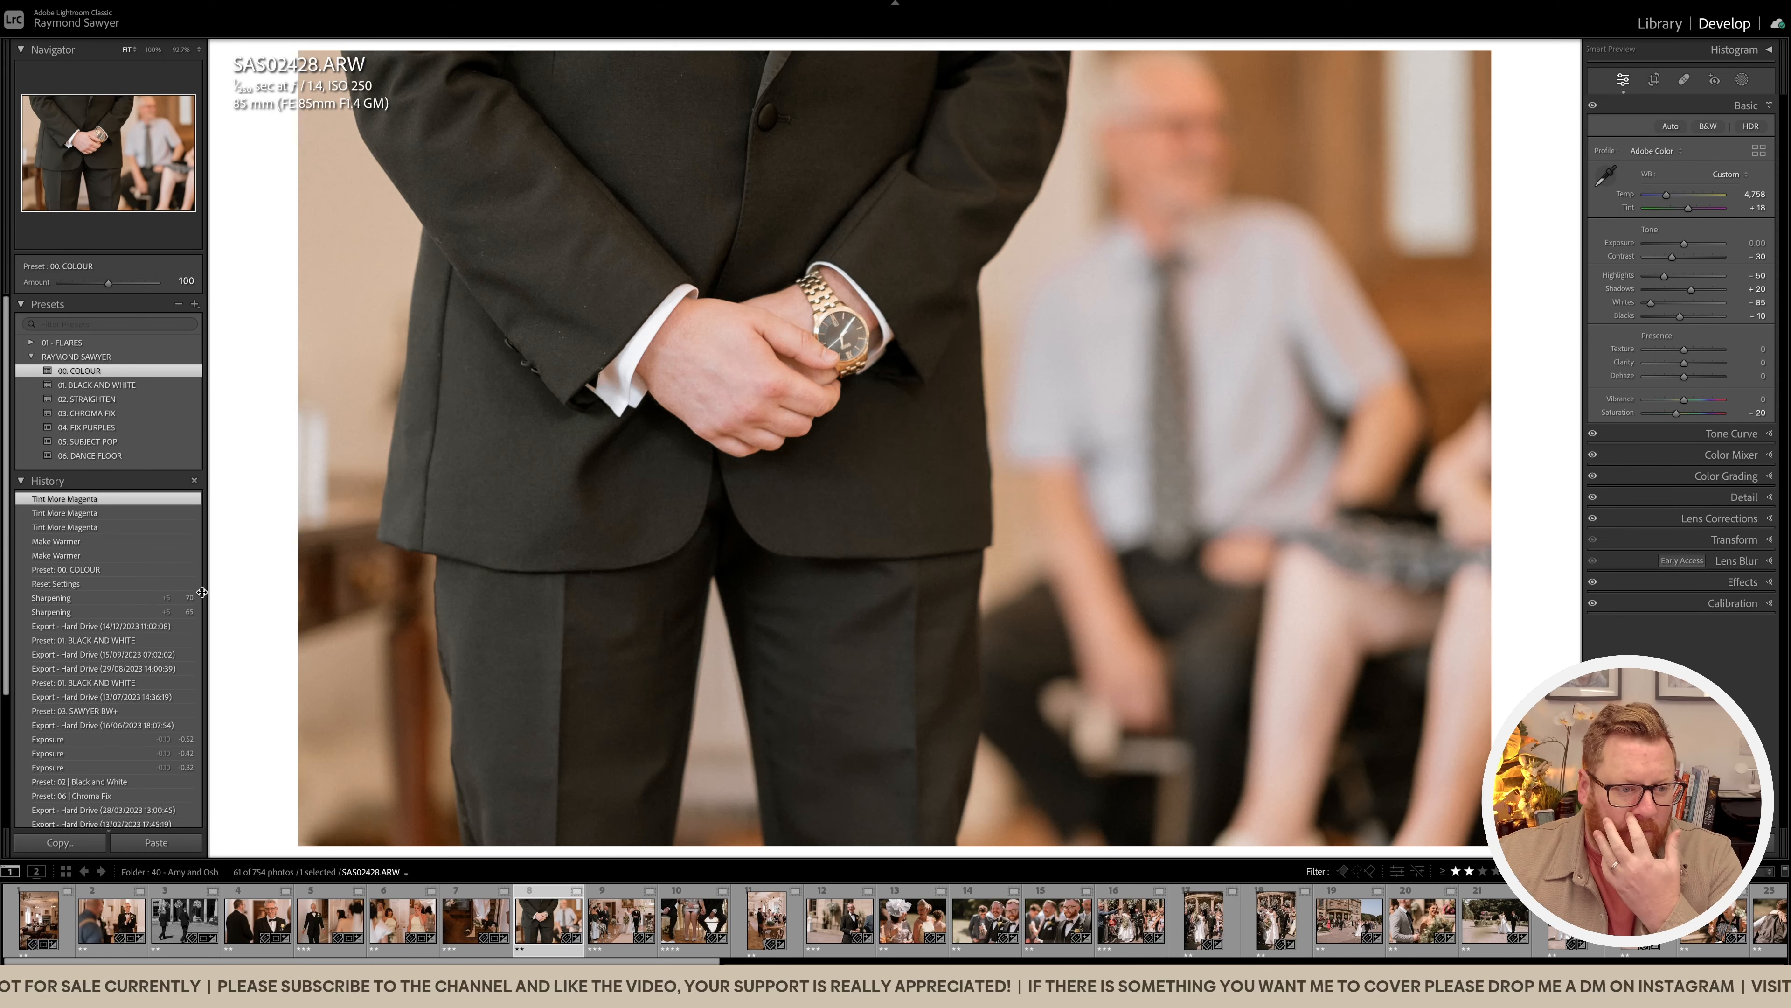
mouse_move(196, 598)
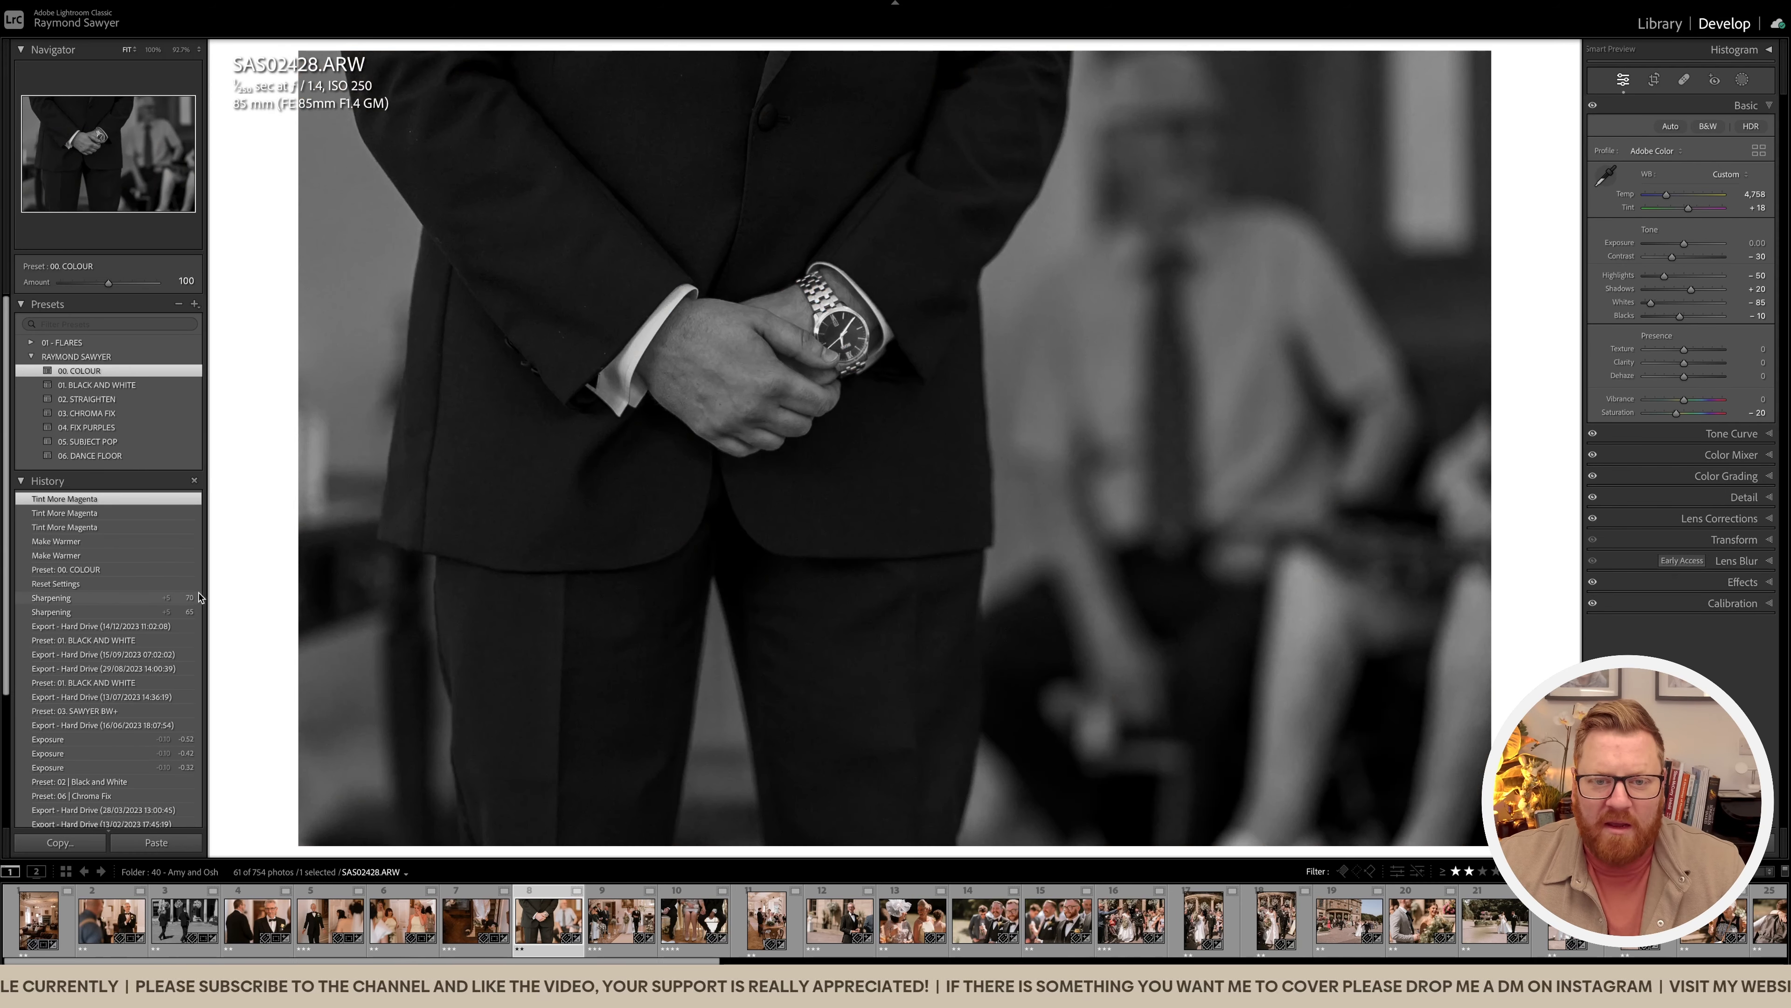
key(minus)
key(minus)
key(minus)
key(minus)
key(minus)
key(minus)
key(minus)
key(minus)
key(minus)
key(minus)
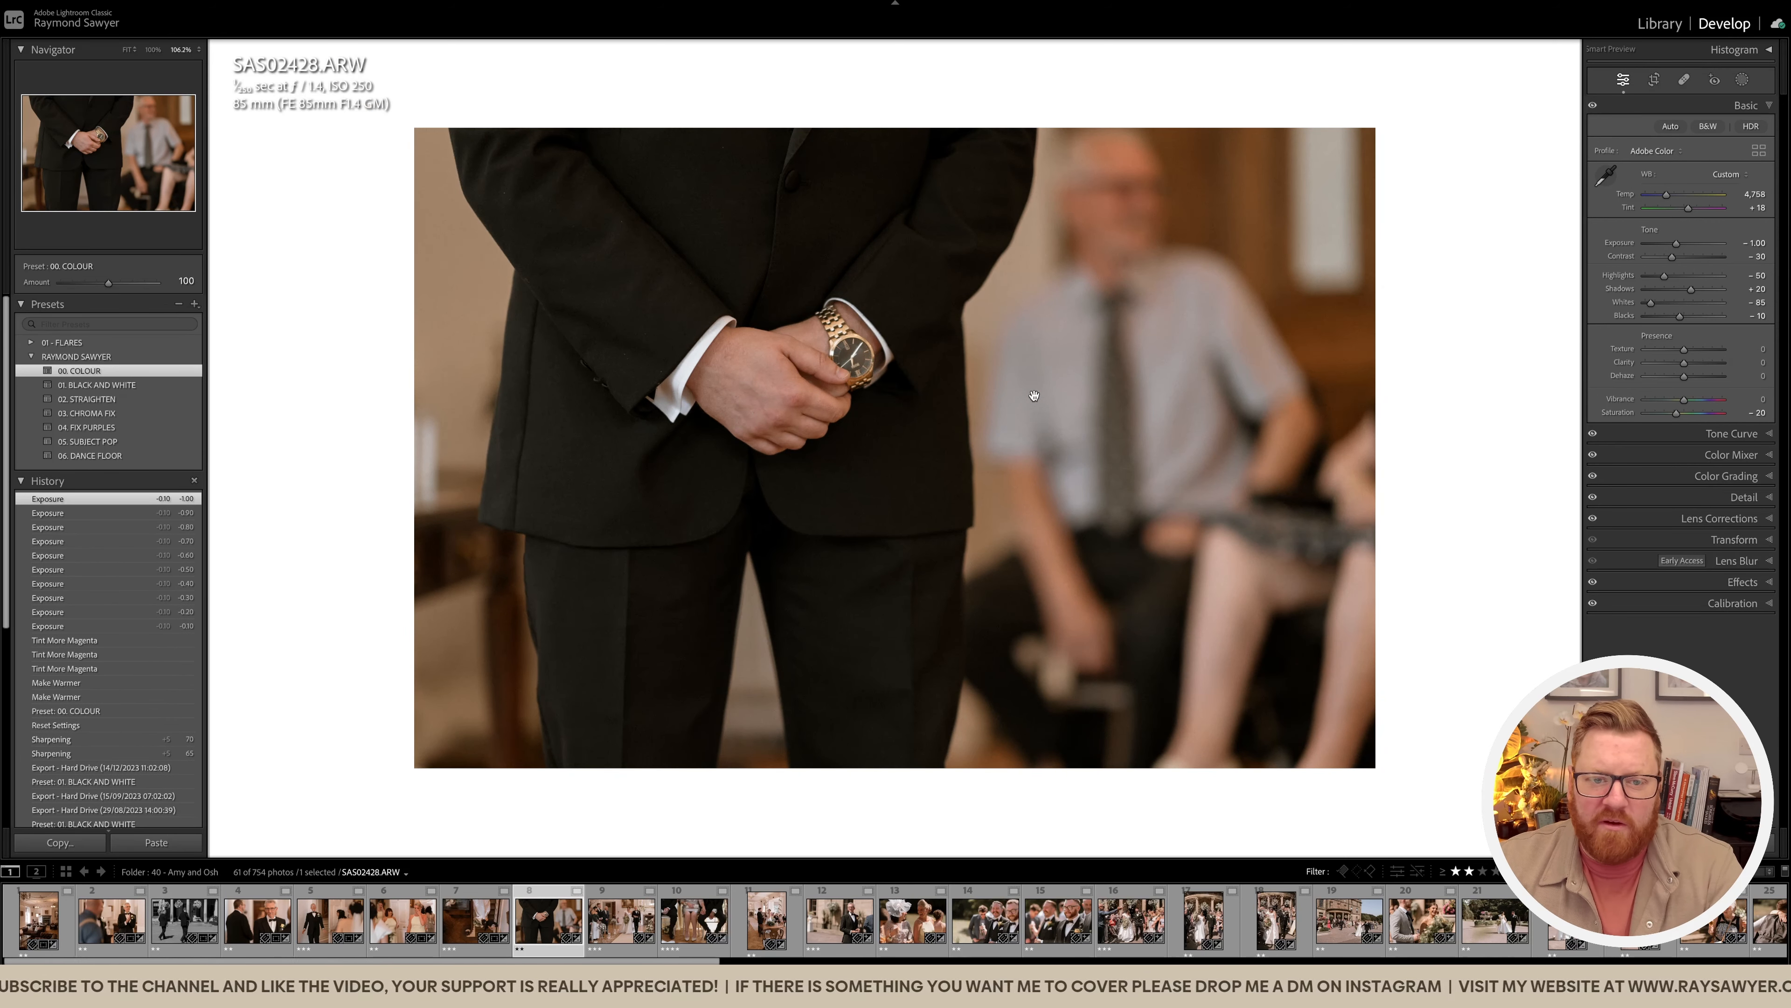
Step: Warm the clasped-hands photo by raising its white balance temperature to 5,858
key(comma)
key(comma)
key(equal)
key(equal)
key(equal)
key(equal)
key(equal)
key(equal)
key(equal)
key(equal)
key(equal)
key(equal)
key(equal)
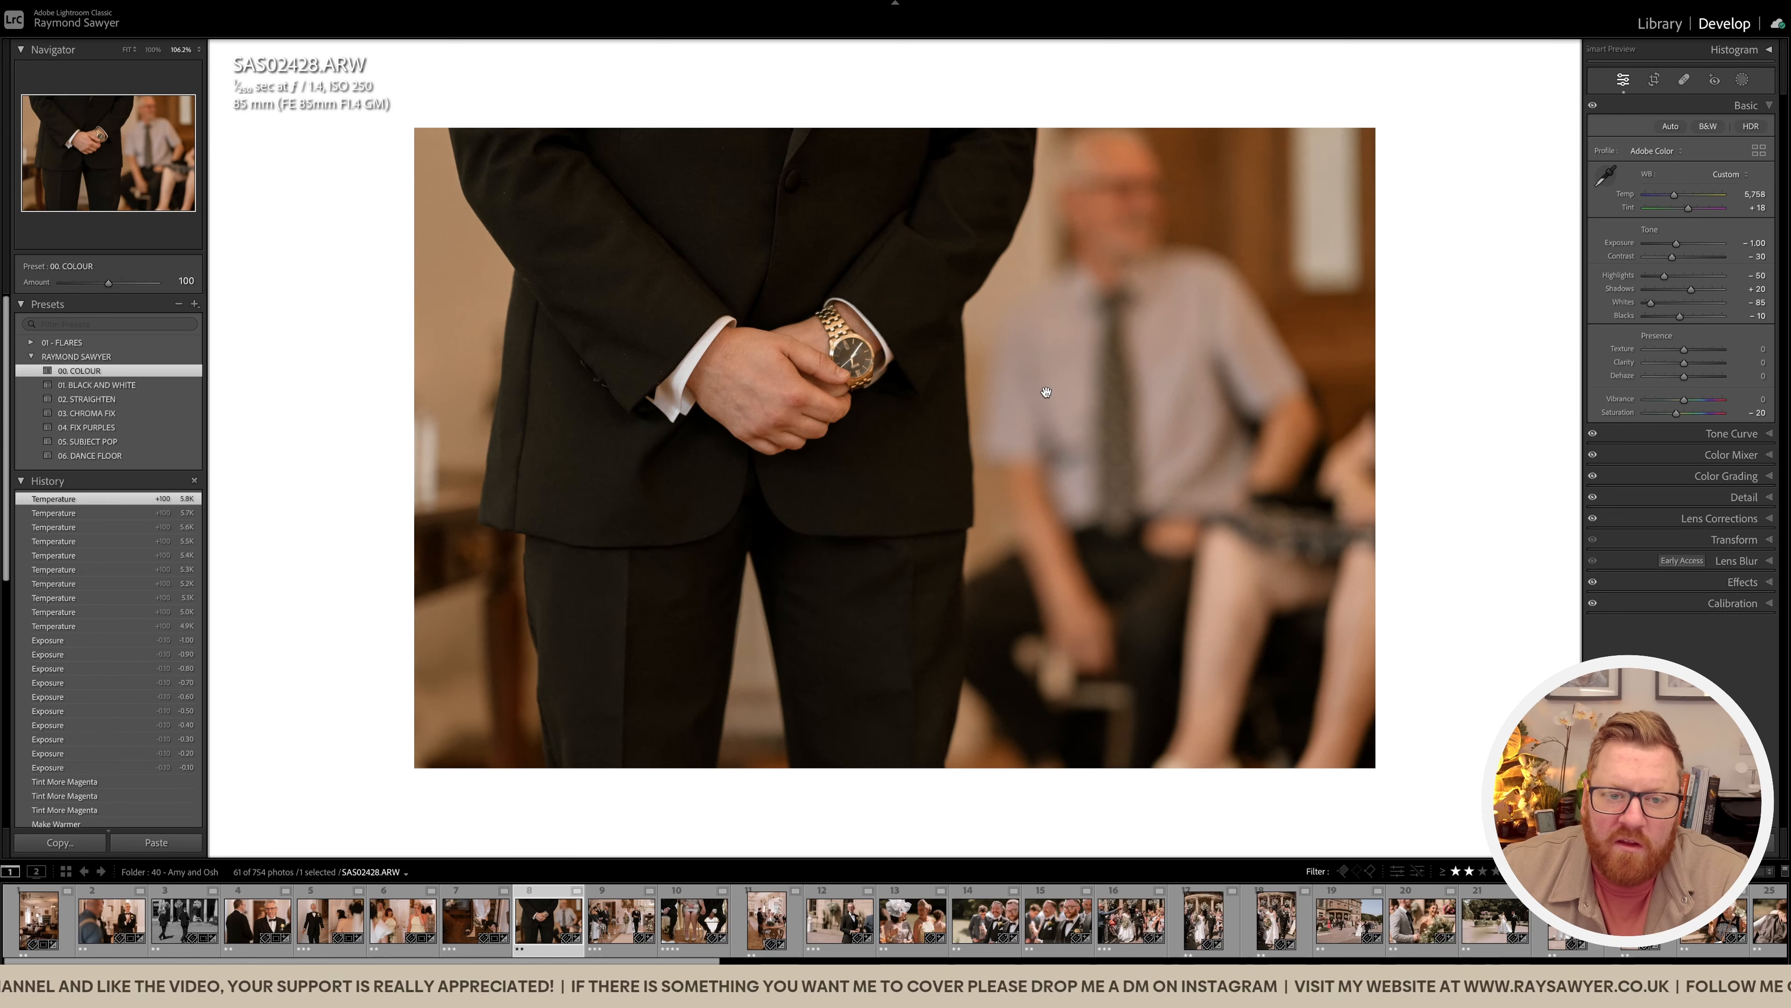
Step: Set the clasped-hands photo's tint to +42 and exposure to -1.20, and move on to the aisle photo
key(period)
key(equal)
key(equal)
key(equal)
key(equal)
key(equal)
key(equal)
key(equal)
key(equal)
key(period)
key(minus)
key(minus)
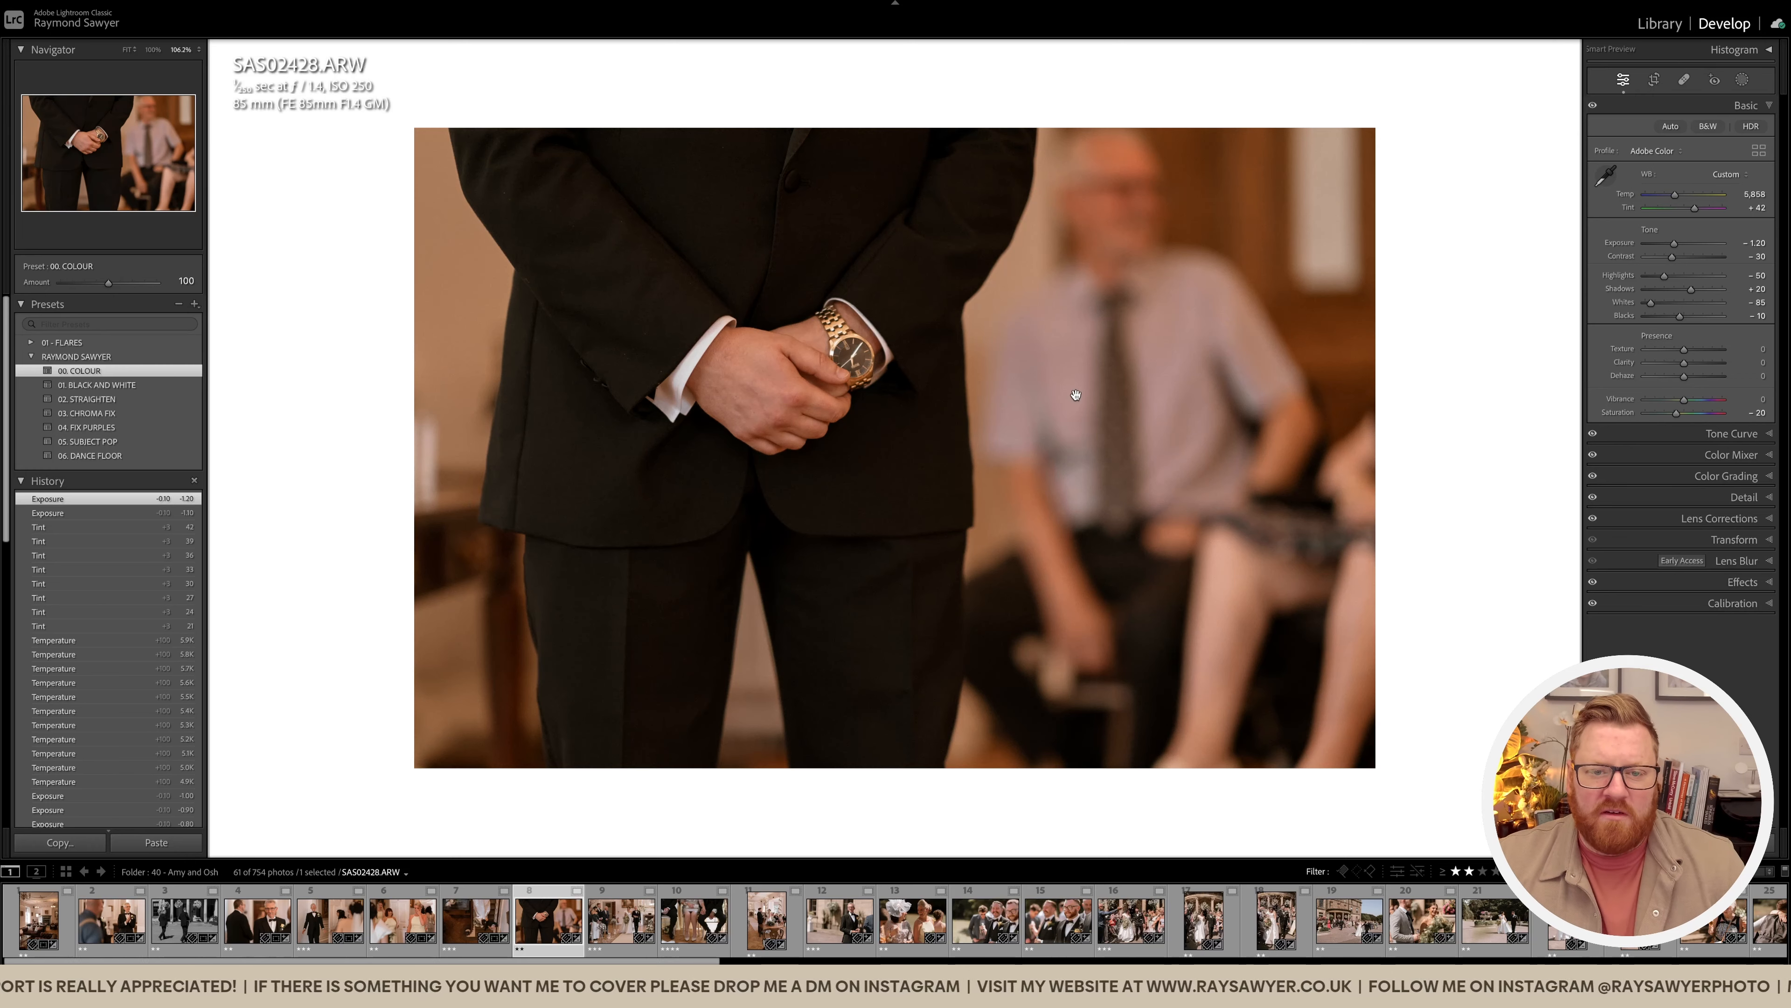
drag(987, 432, 1056, 429)
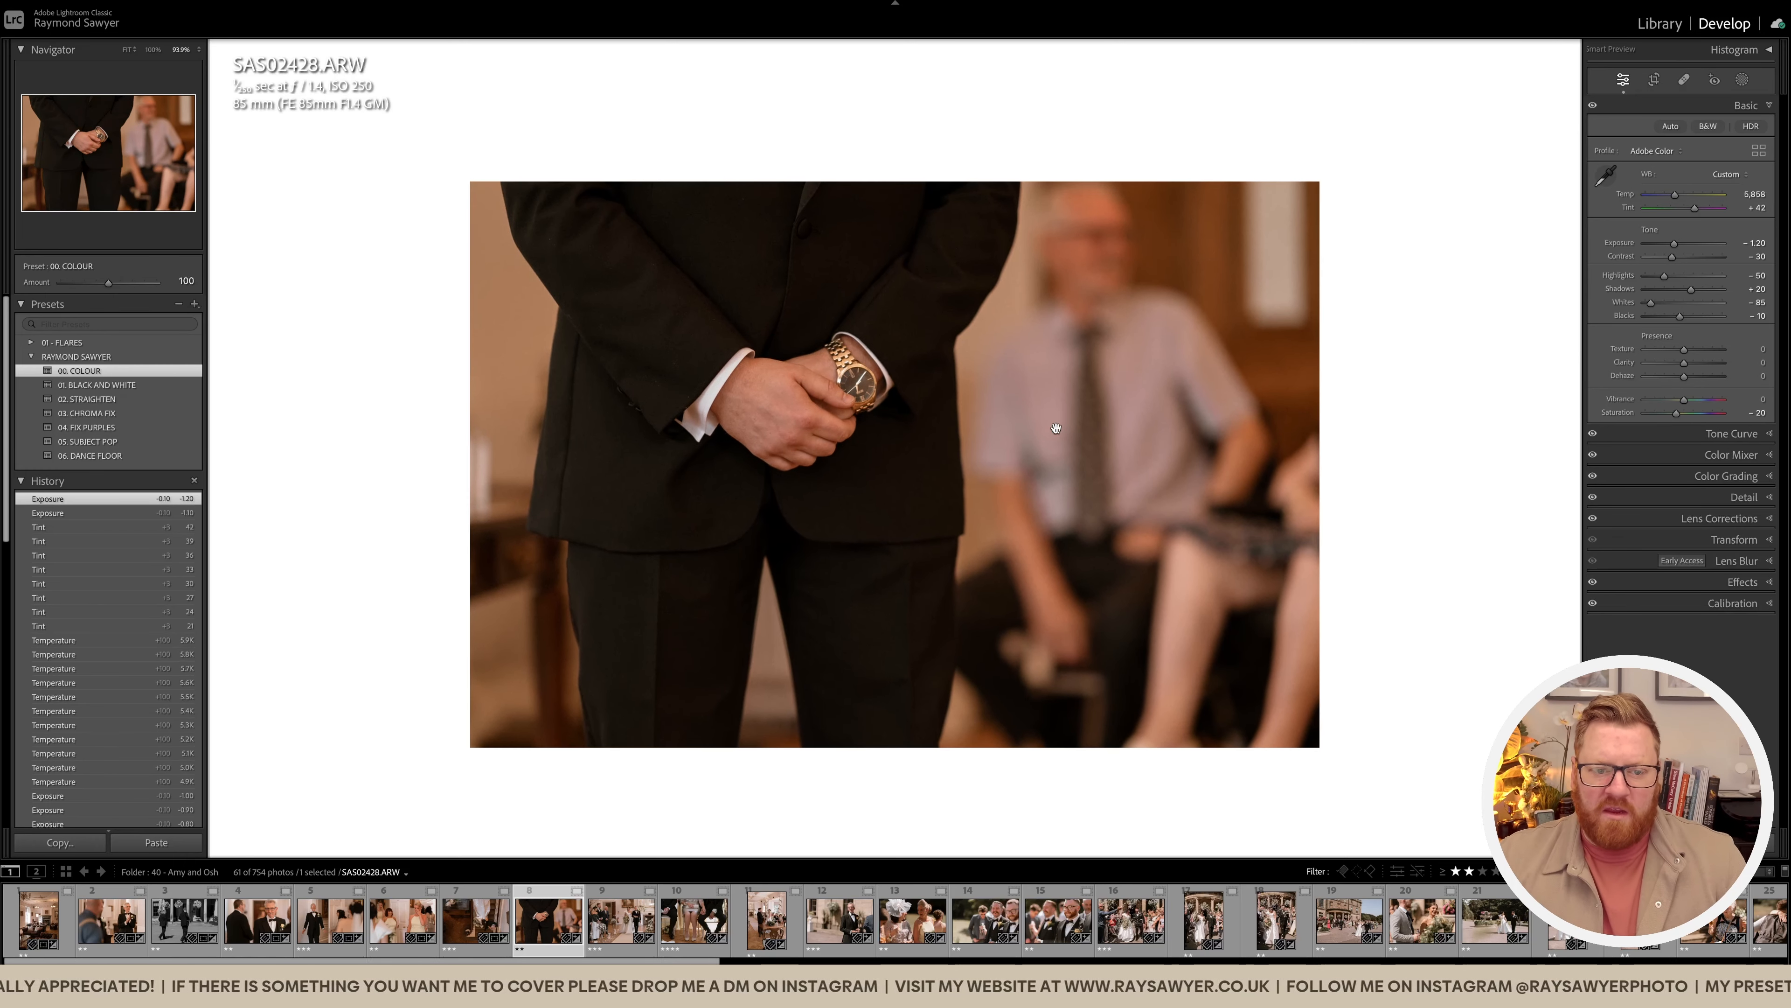
key(Right)
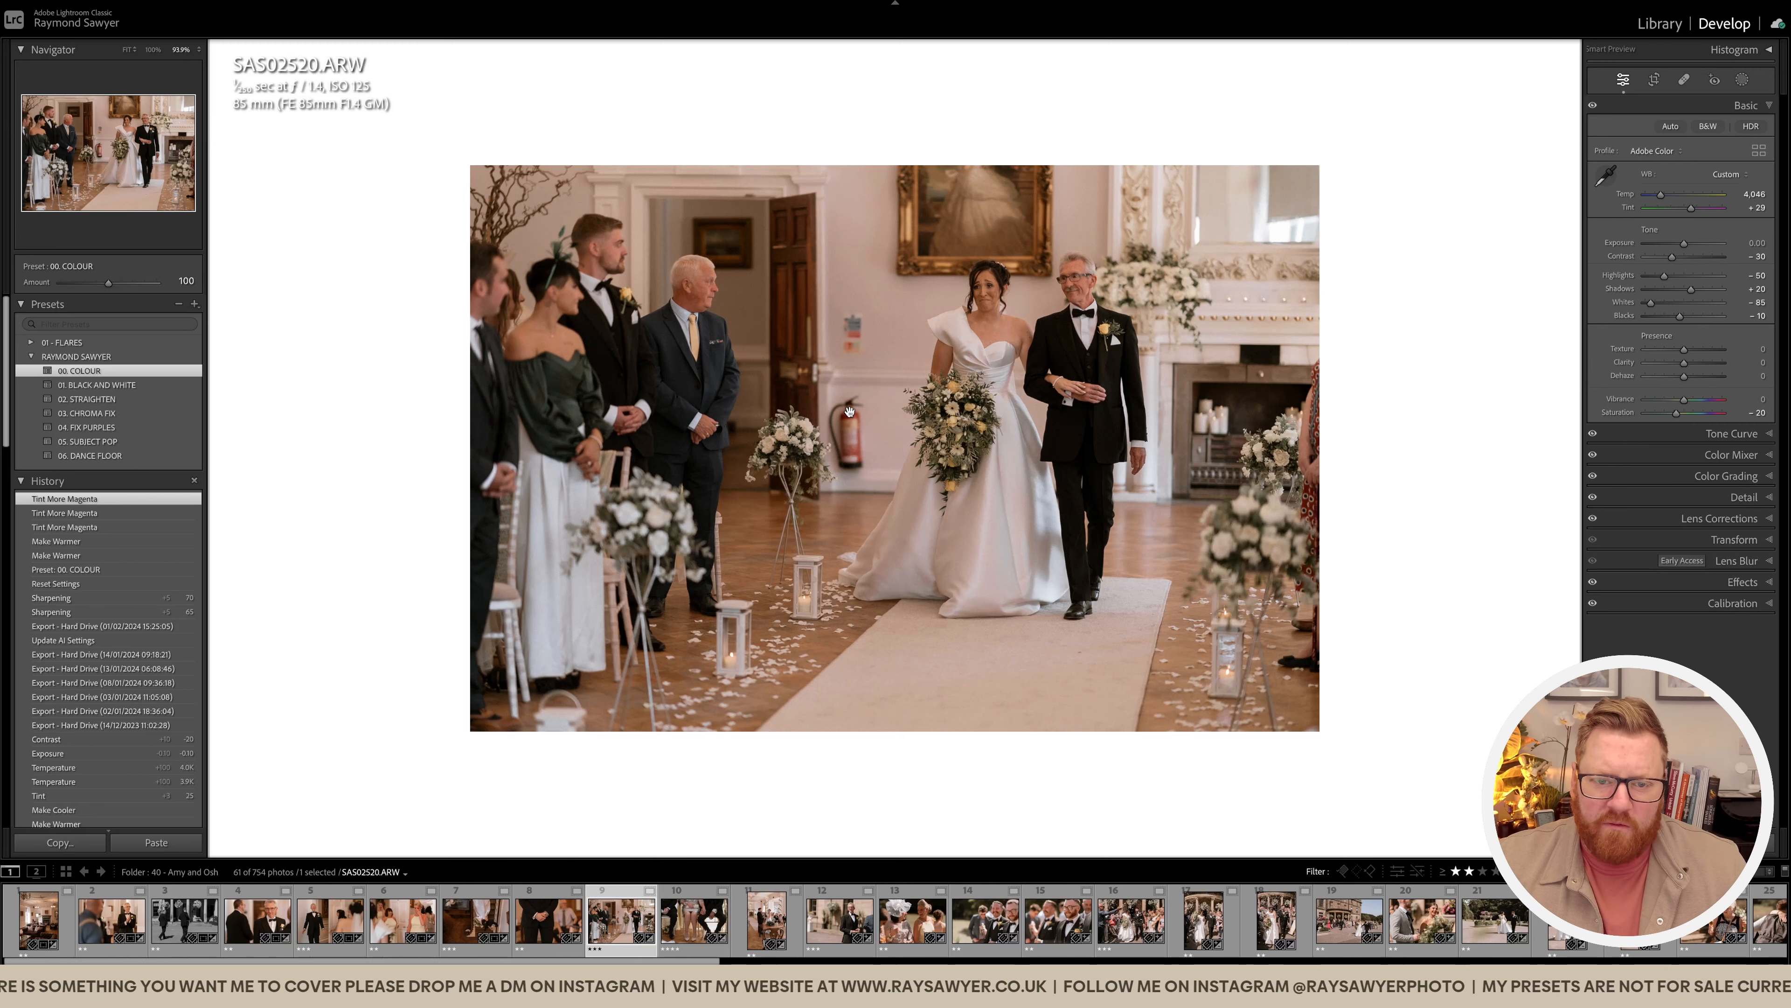
Step: Remove the notices from the wall behind the bride in the aisle photo with content-aware healing
click(856, 381)
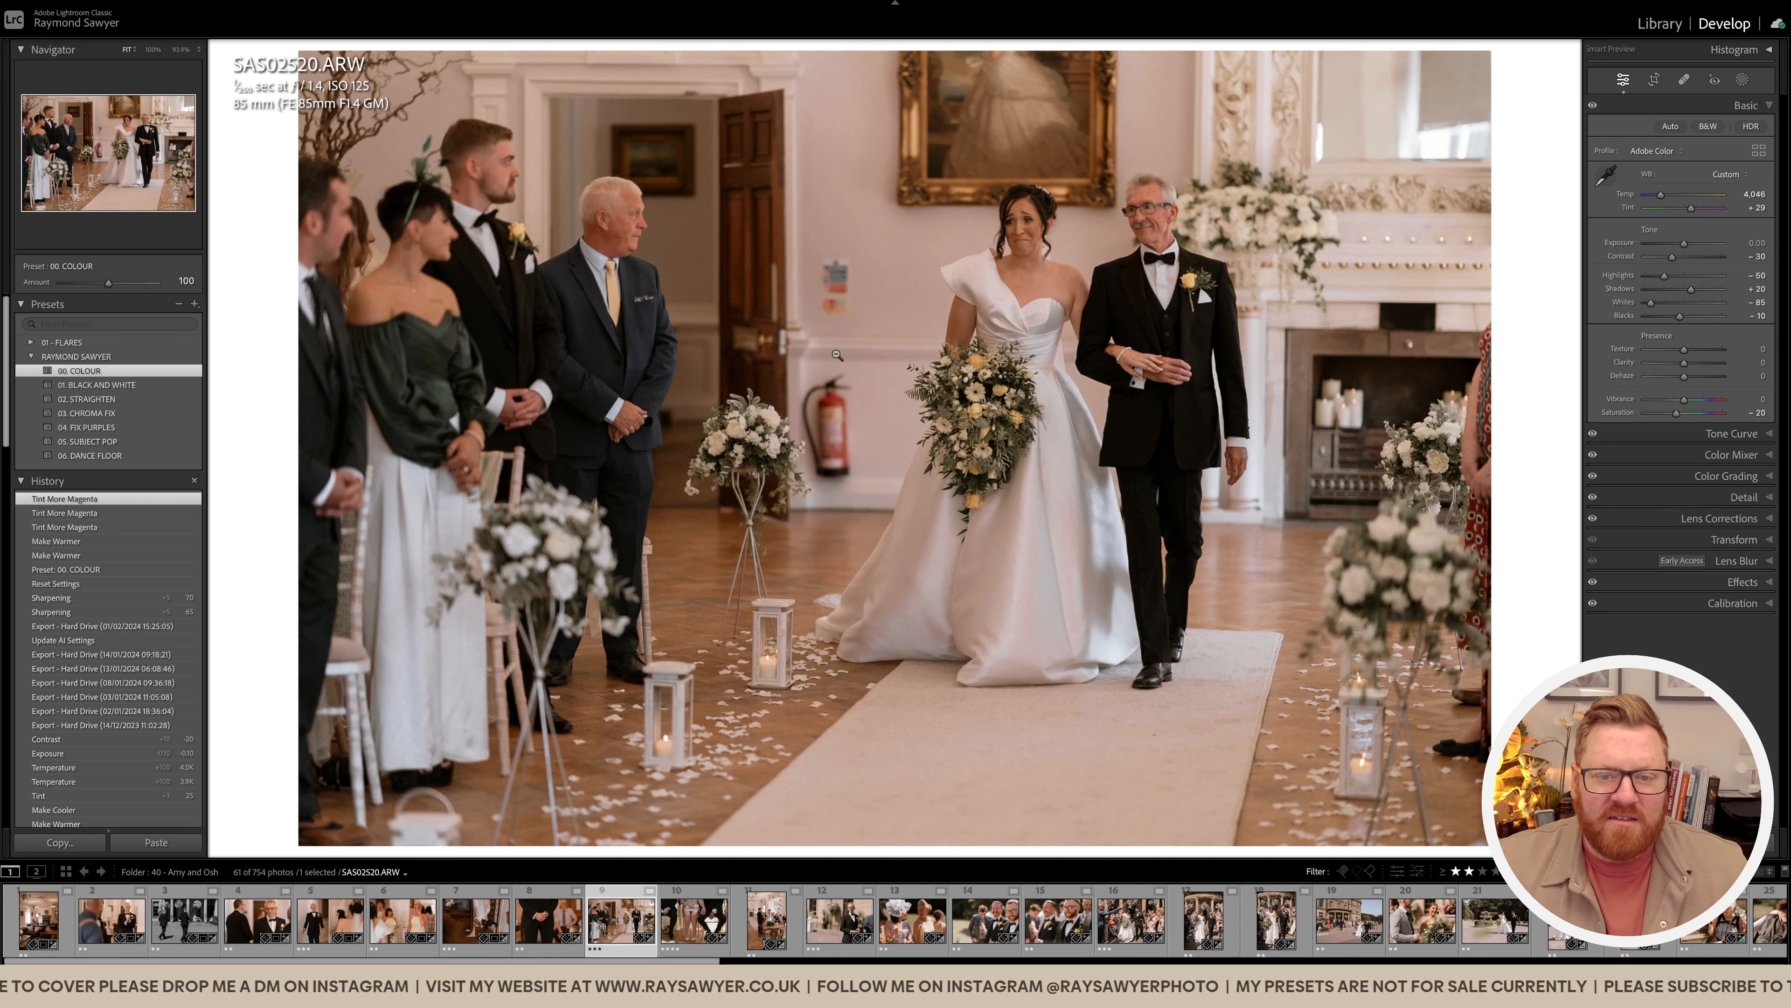
click(839, 429)
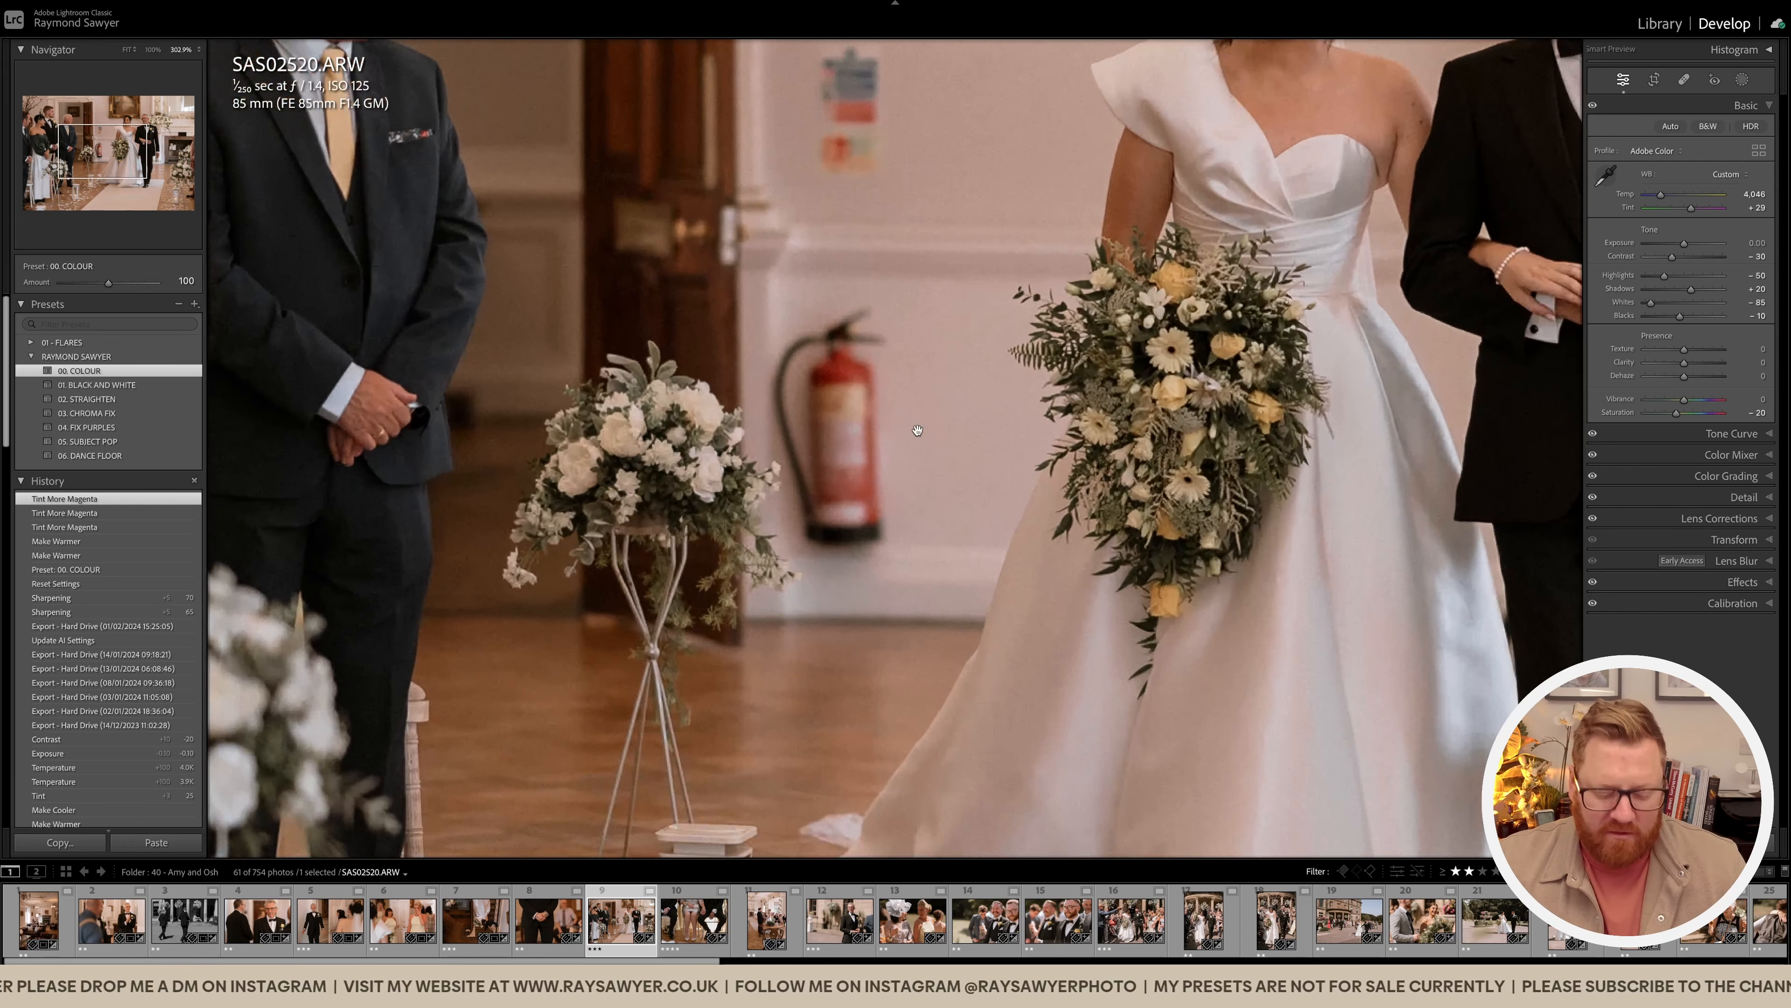
key(q)
drag(945, 144, 933, 242)
scroll(823, 192, down, 3)
mouse_move(823, 148)
mouse_down()
mouse_move(826, 260)
mouse_move(857, 156)
mouse_up()
Step: Remove the red fire extinguisher beside the door with content-aware healing, and heal the smudges left on the wall
scroll(846, 412, down, 5)
mouse_move(855, 403)
mouse_down()
mouse_move(788, 445)
mouse_move(854, 417)
mouse_move(854, 569)
mouse_move(825, 621)
mouse_move(777, 478)
mouse_move(842, 455)
mouse_move(838, 599)
mouse_move(825, 489)
mouse_move(838, 546)
mouse_up()
mouse_move(817, 484)
mouse_down()
mouse_move(797, 497)
mouse_move(820, 582)
mouse_move(789, 480)
mouse_move(811, 422)
mouse_move(840, 412)
mouse_up()
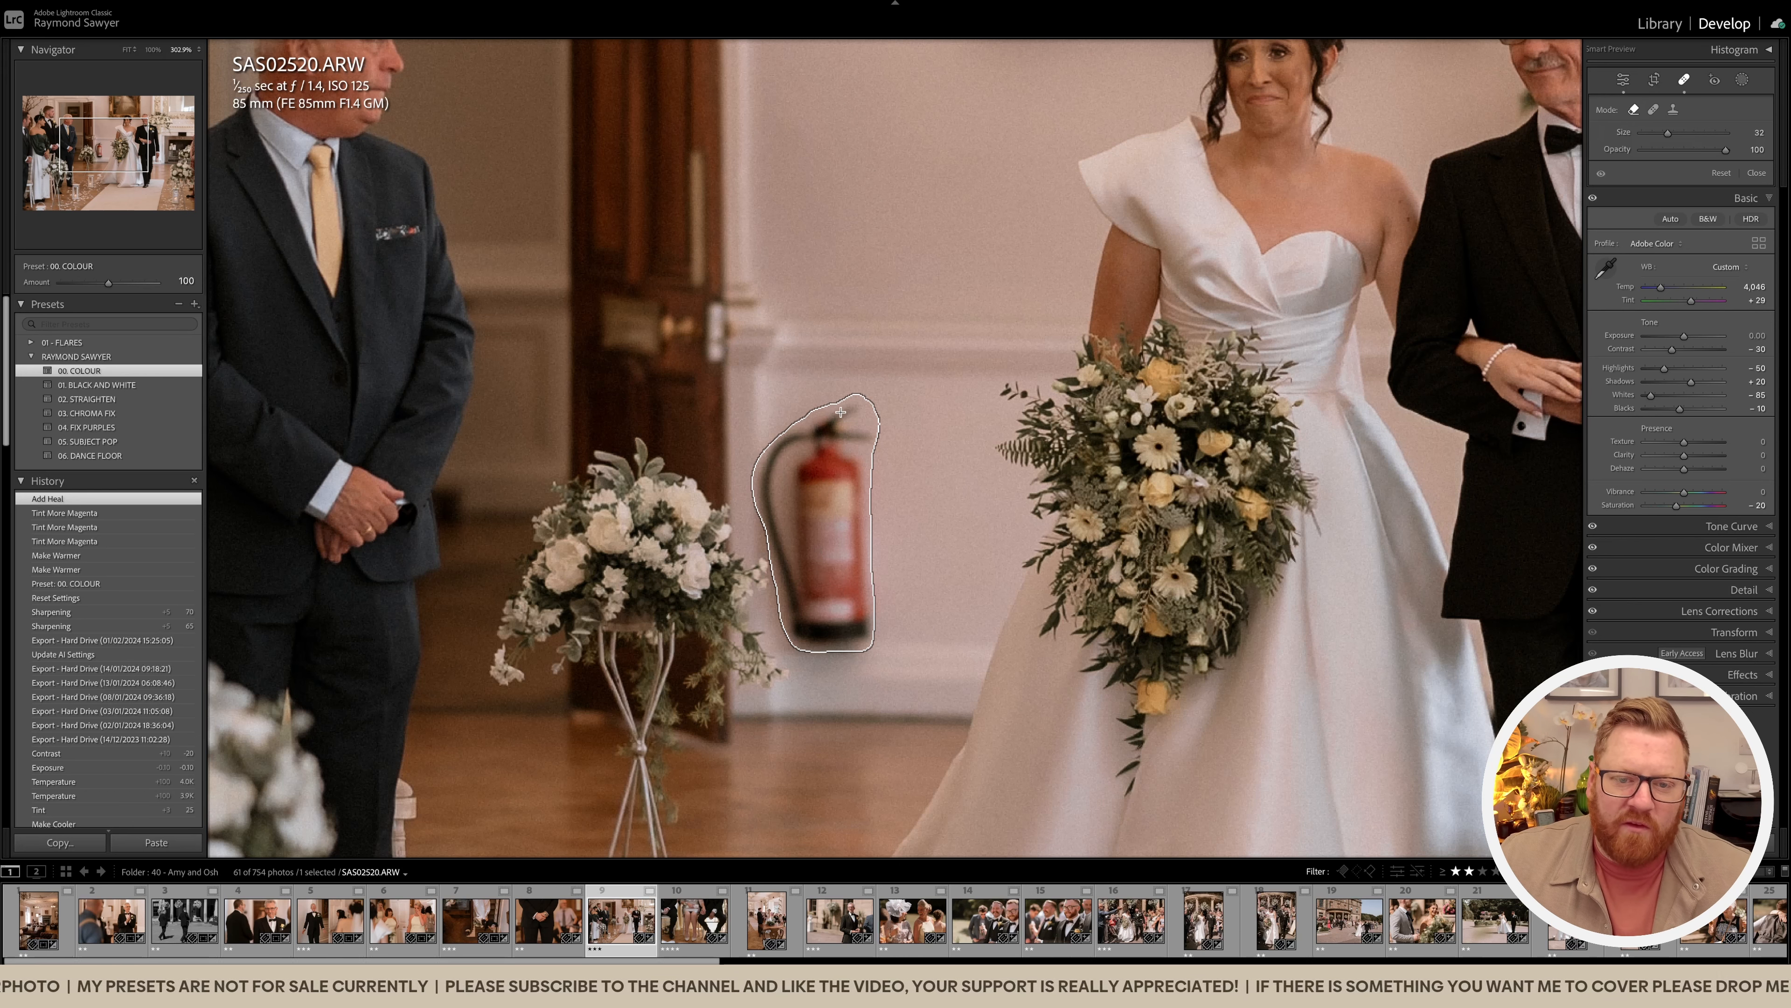
drag(851, 541, 822, 575)
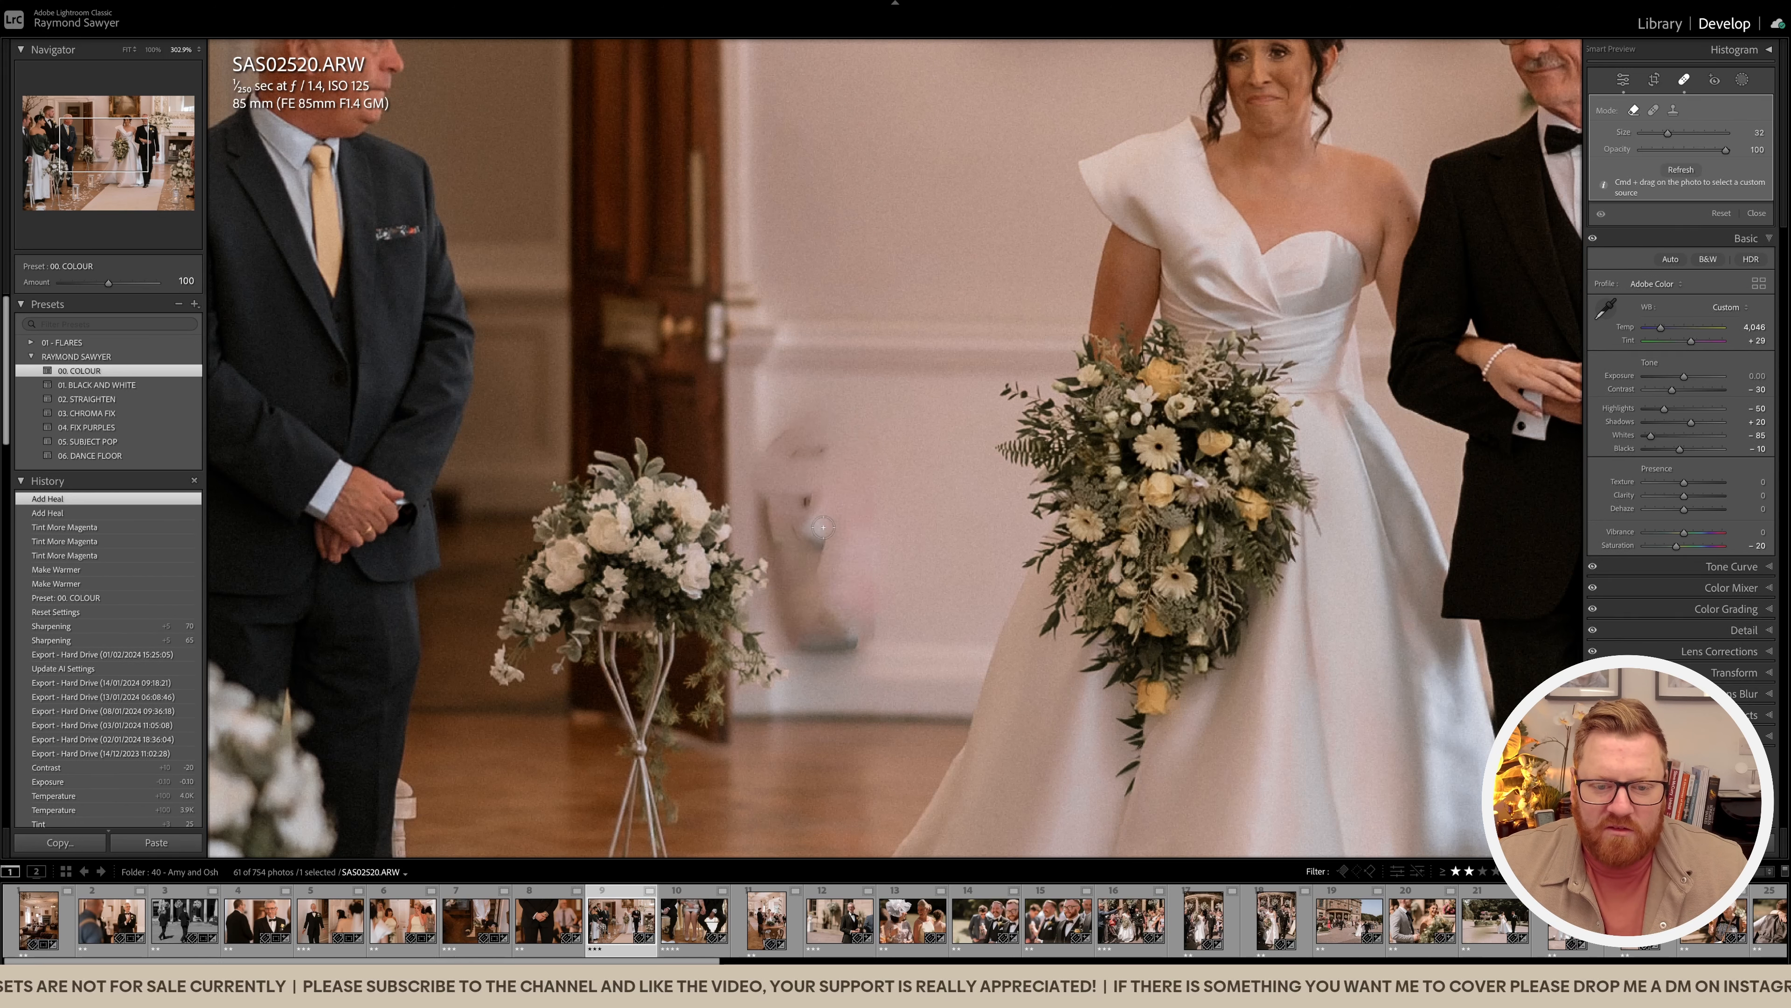
scroll(825, 540, up, 5)
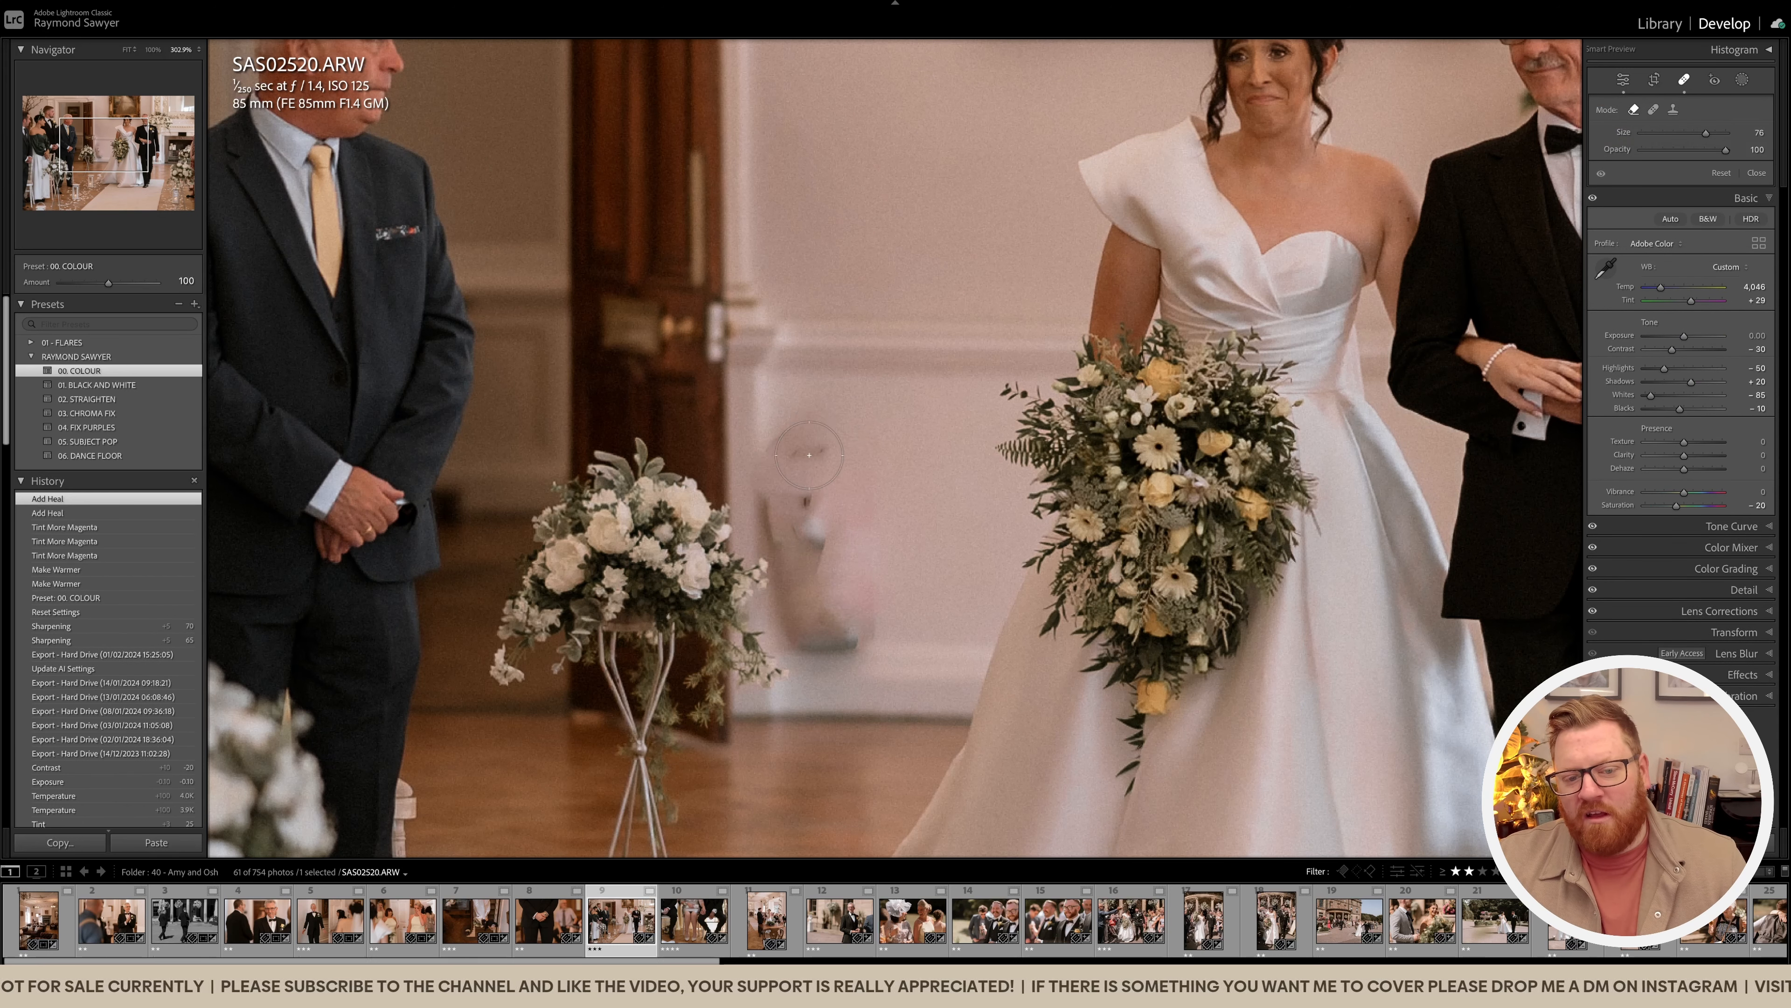
mouse_move(791, 473)
mouse_down()
mouse_move(809, 633)
mouse_move(844, 635)
mouse_move(860, 607)
mouse_move(860, 484)
mouse_up()
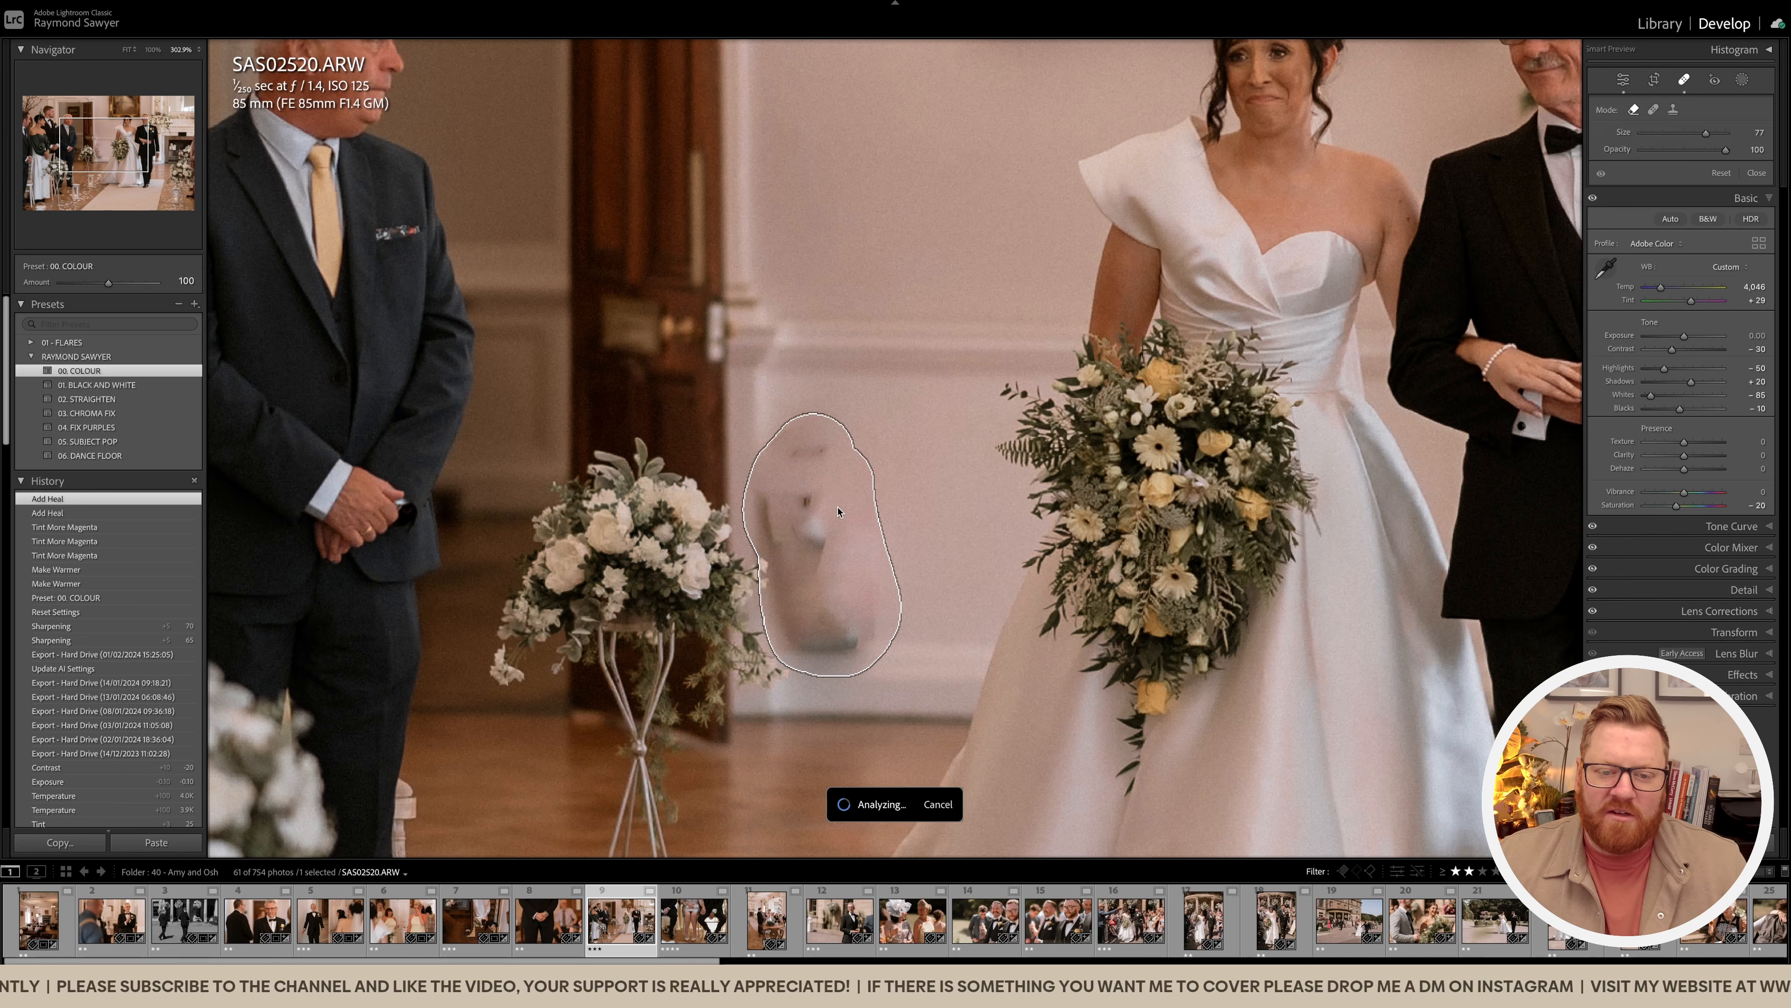
click(796, 551)
click(822, 645)
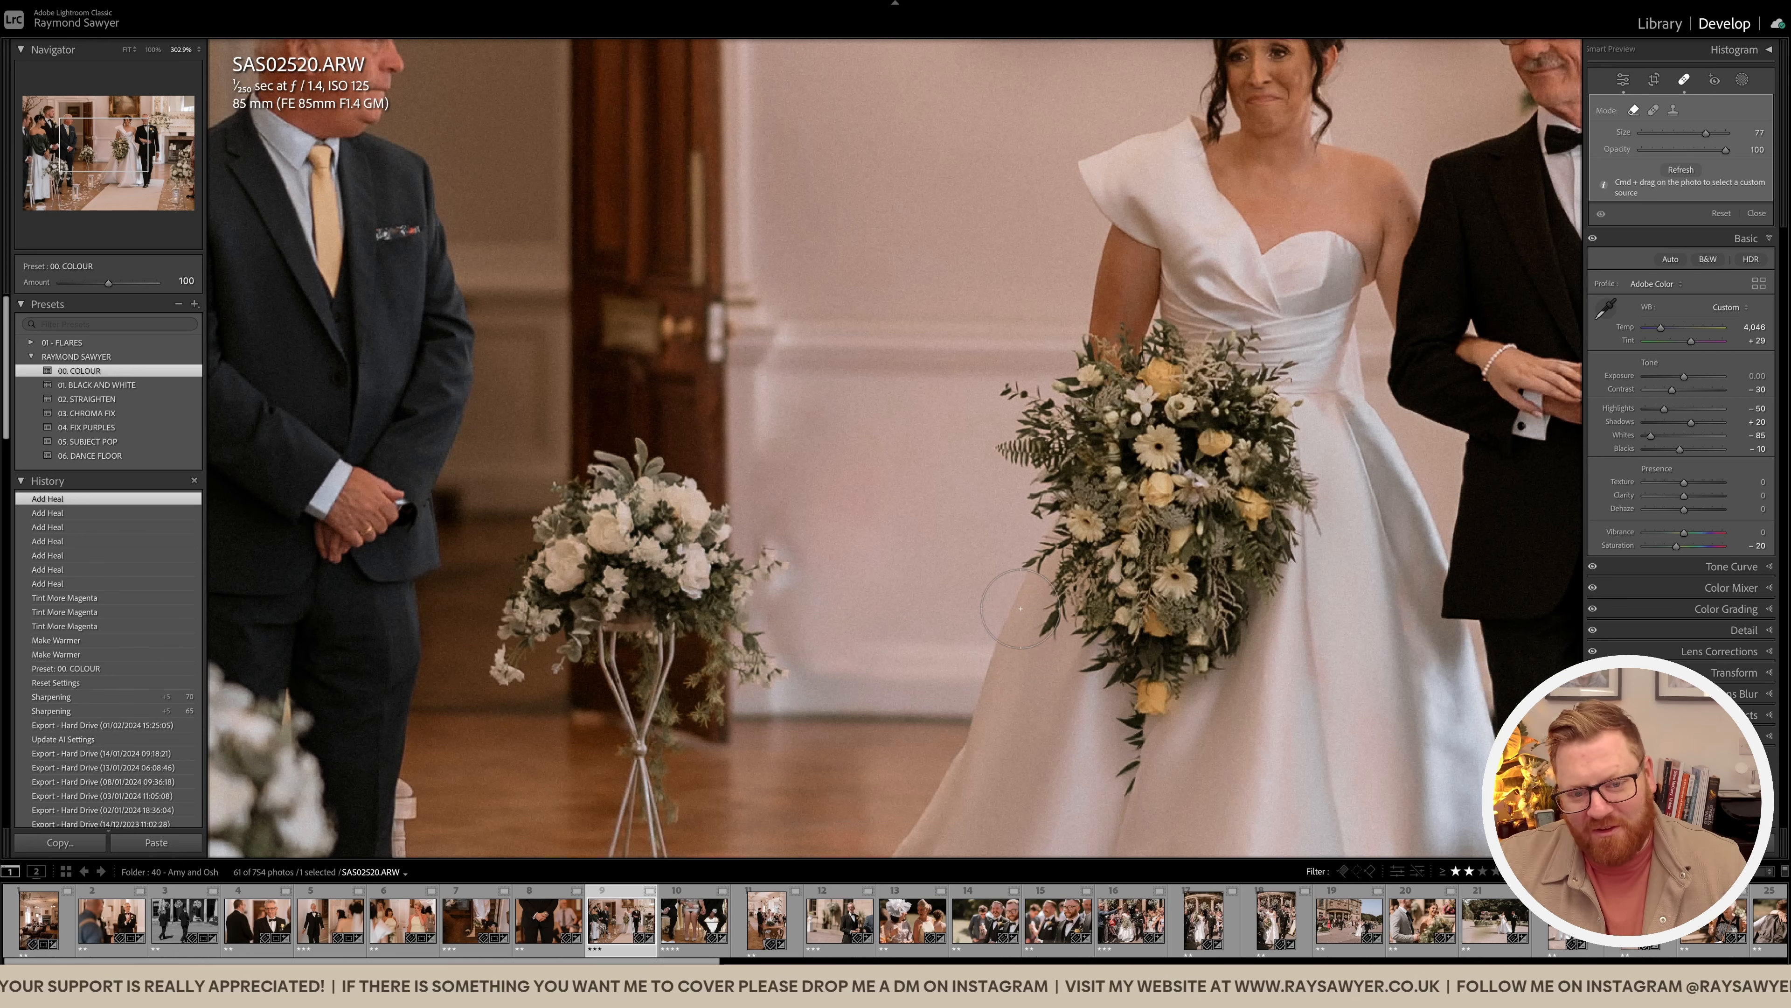
key(q)
click(865, 461)
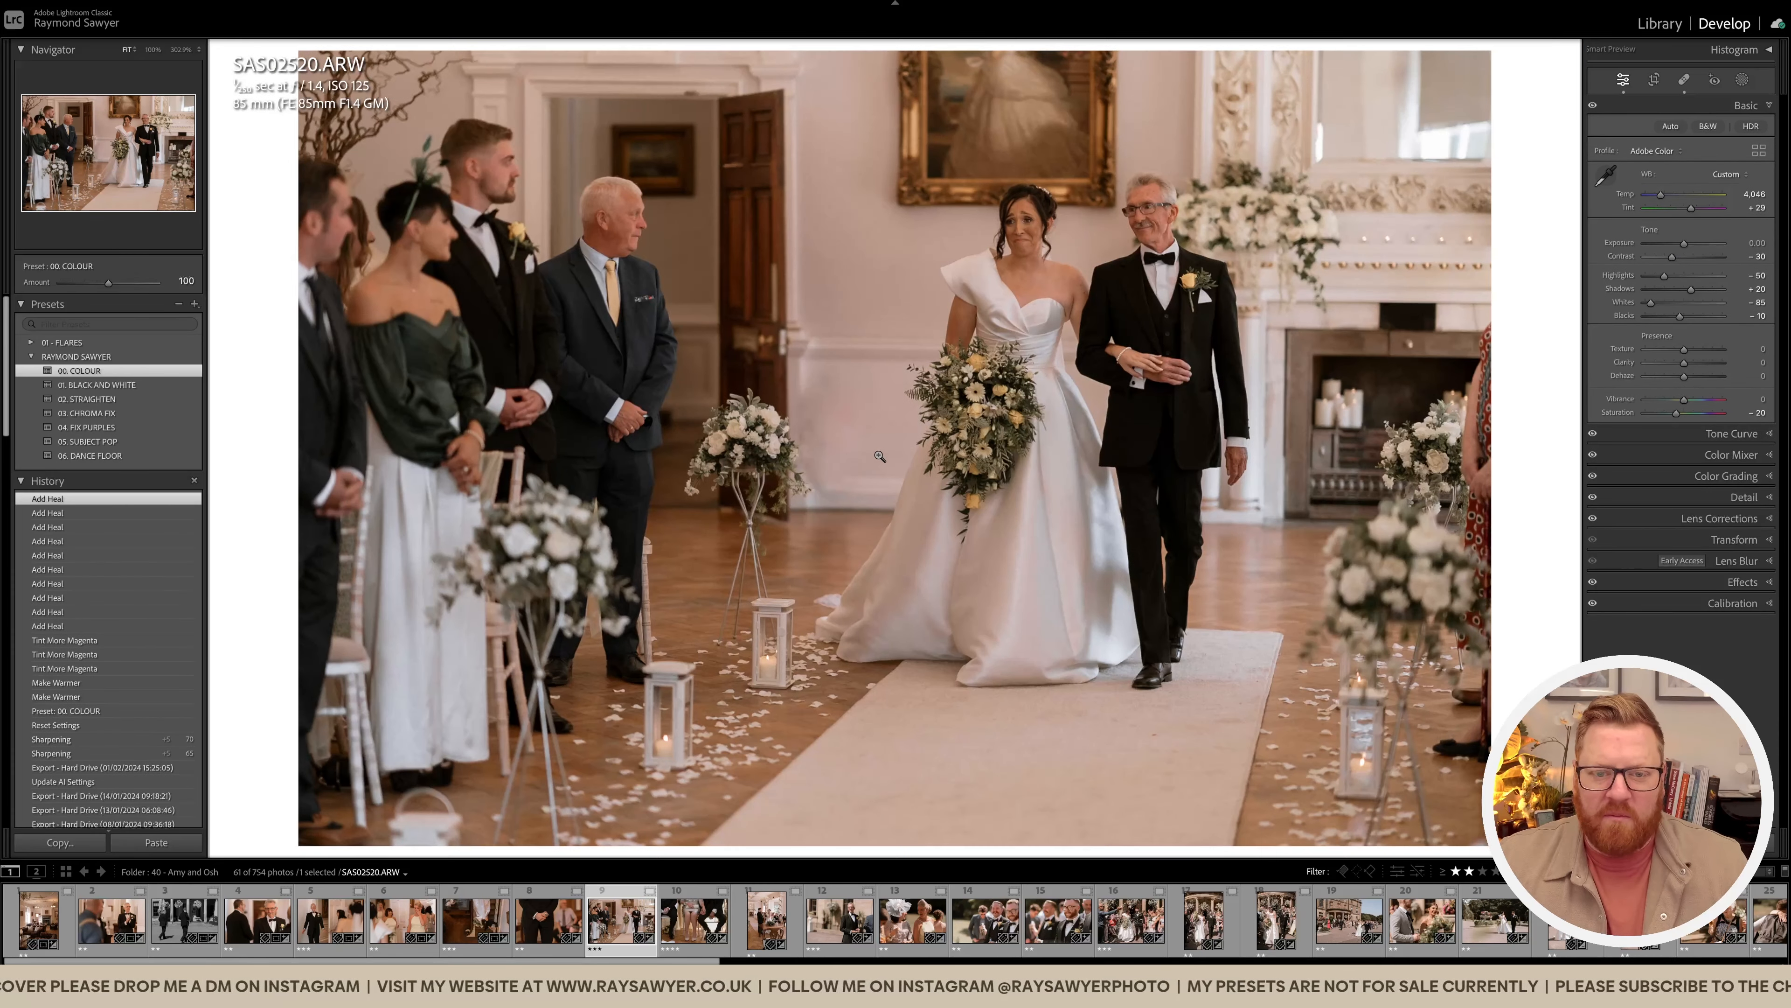
Step: Reset all healing on the aisle photo and heal the wall notices again
click(1690, 82)
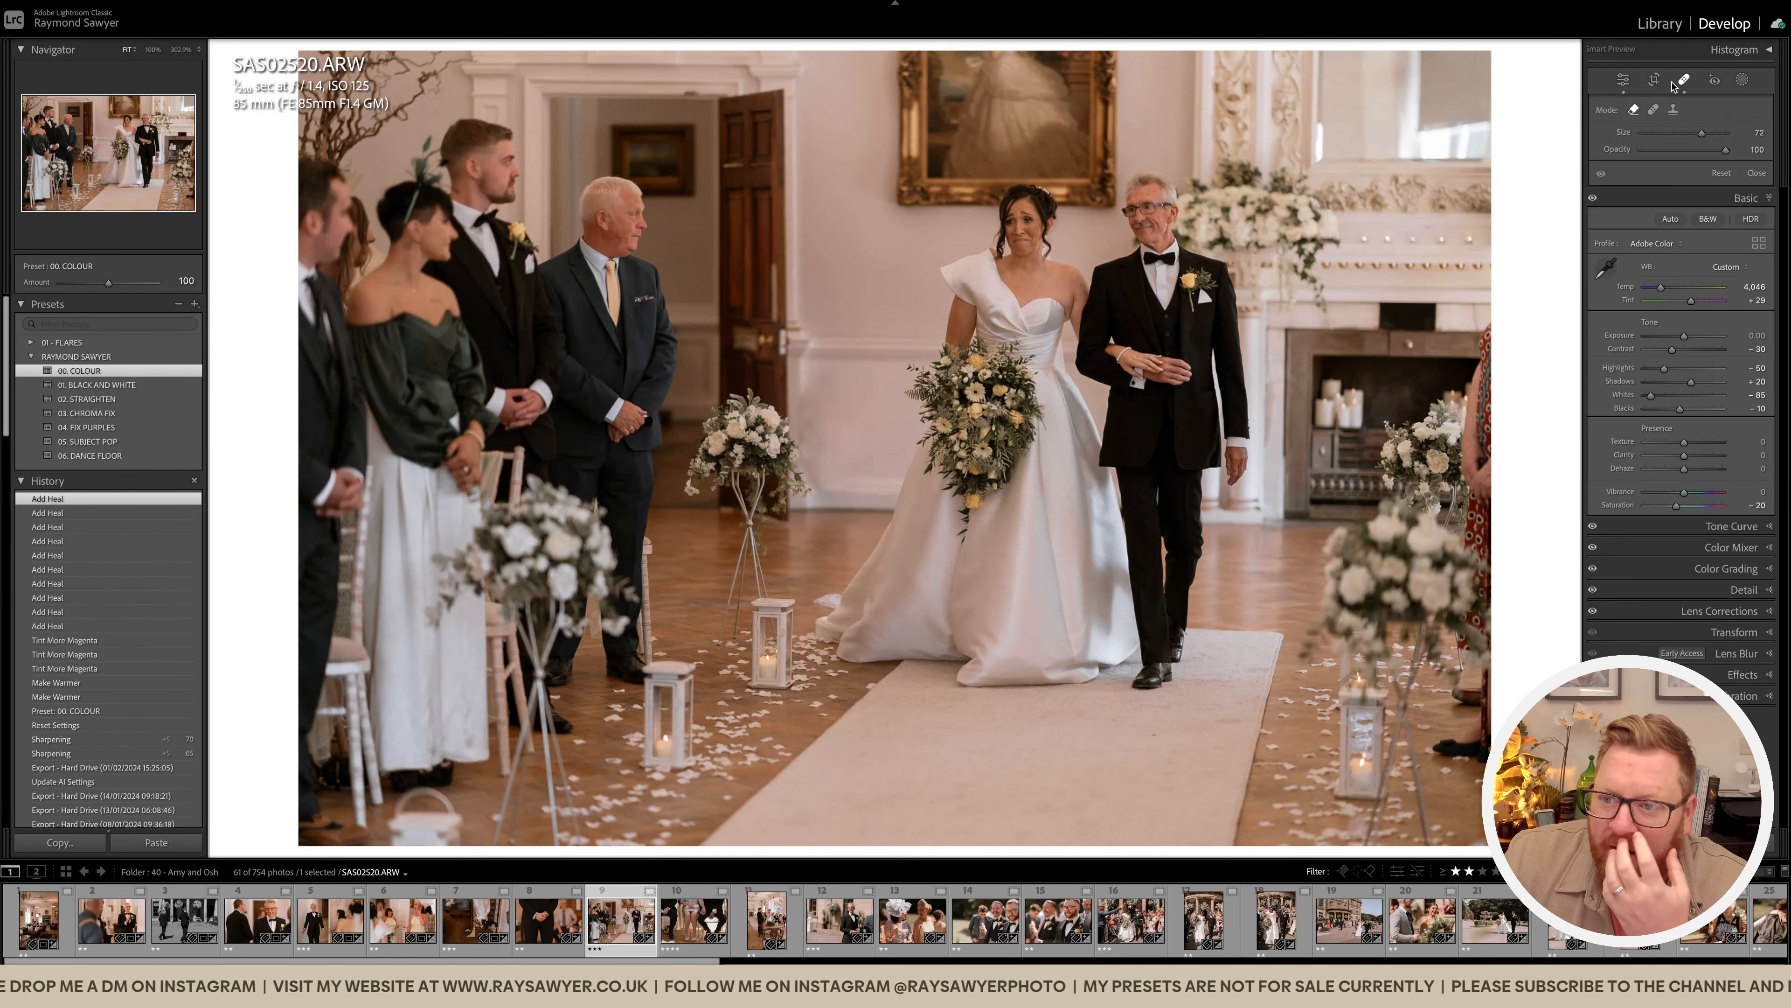
click(1722, 173)
drag(826, 277, 827, 315)
key(q)
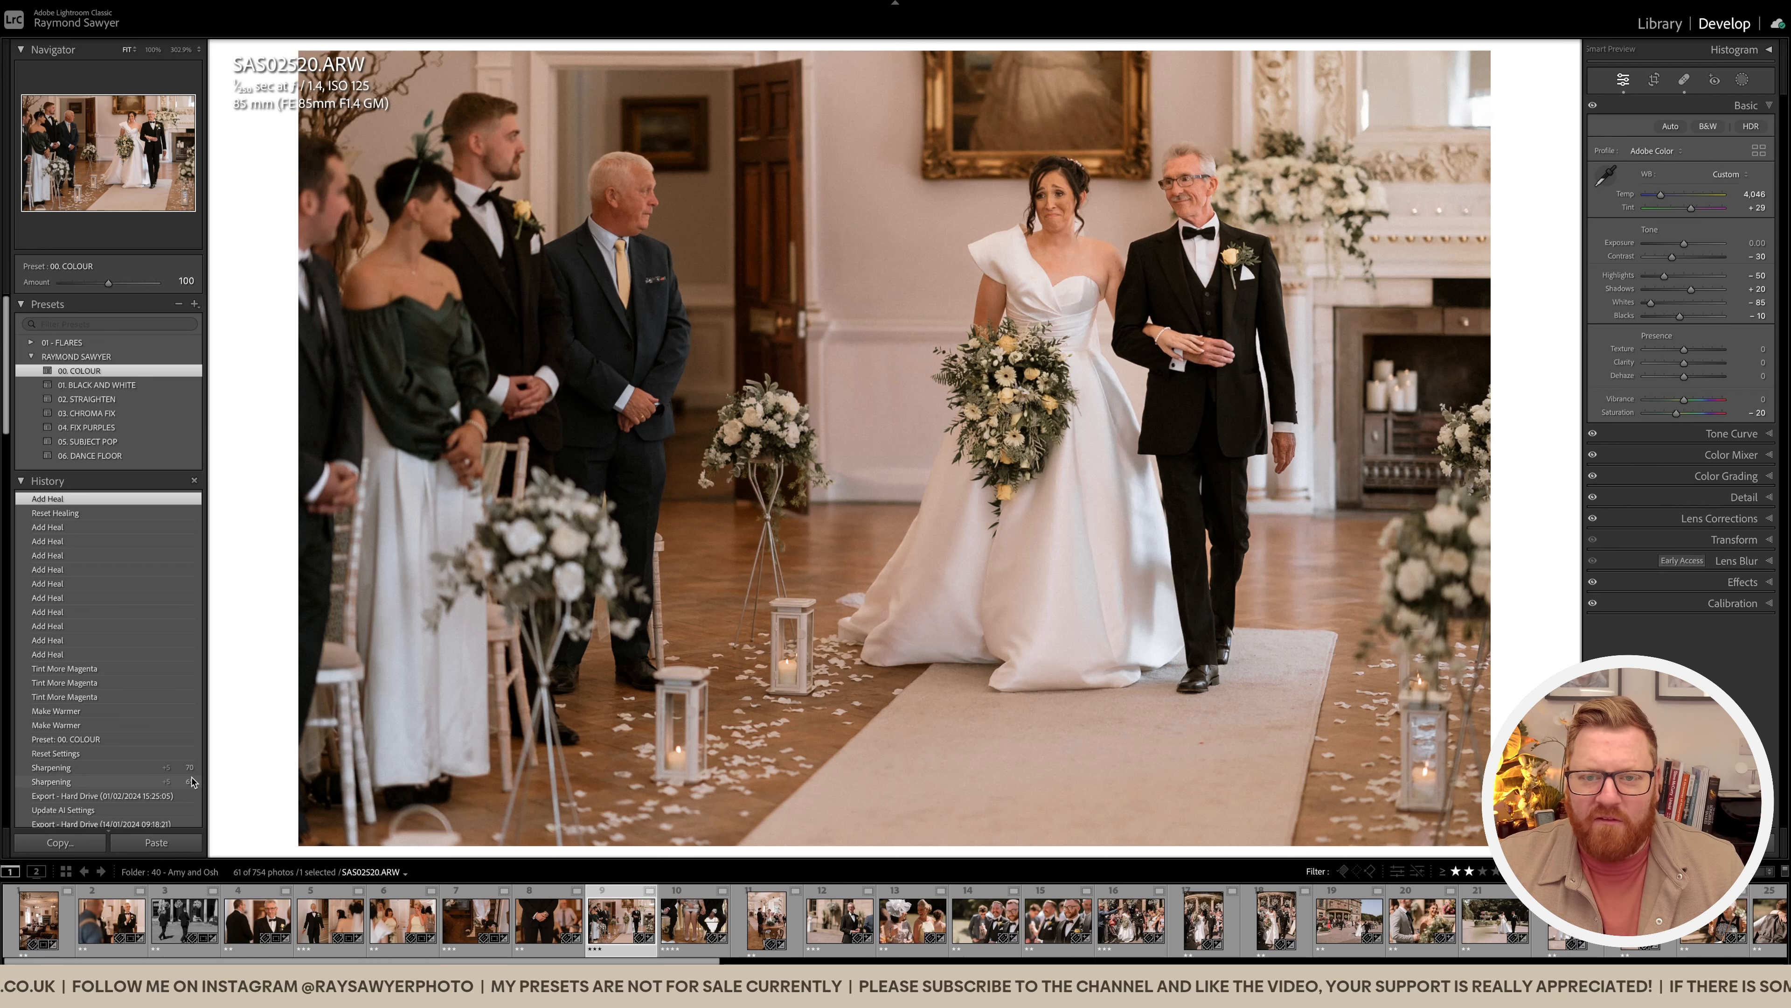
Step: Restore the aisle photo's earlier Sharpening history state and apply the 00. COLOUR preset to it
click(192, 780)
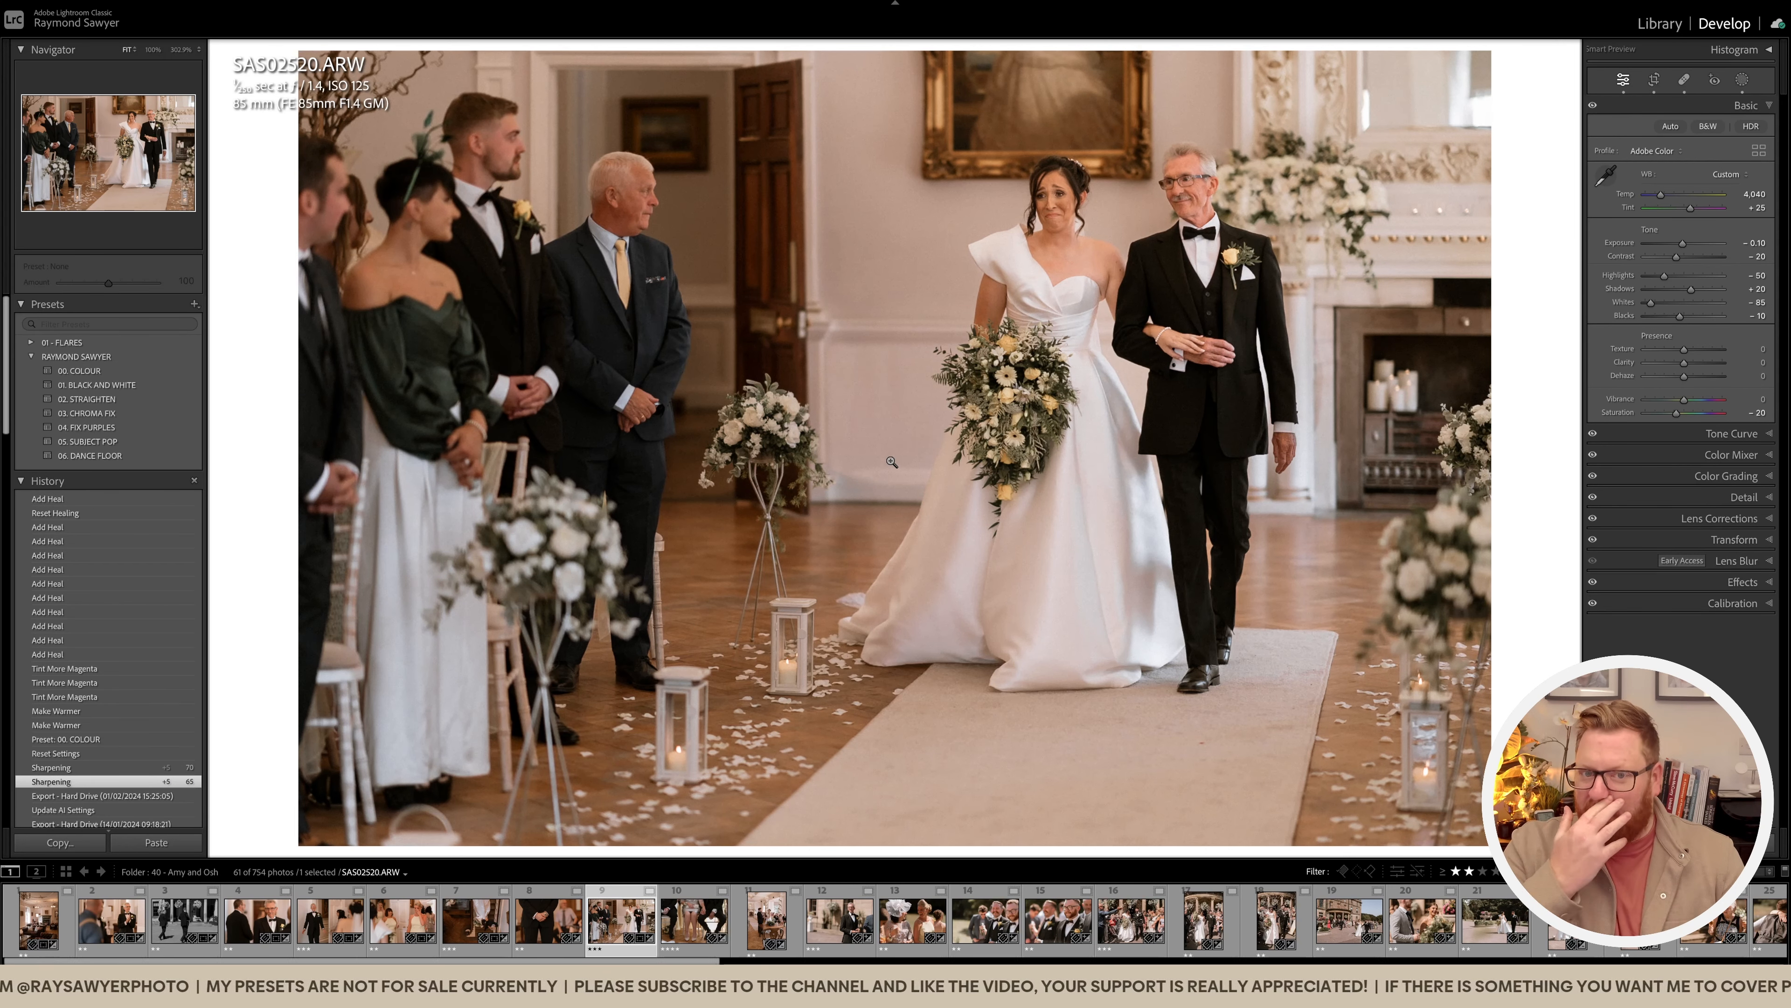
click(137, 372)
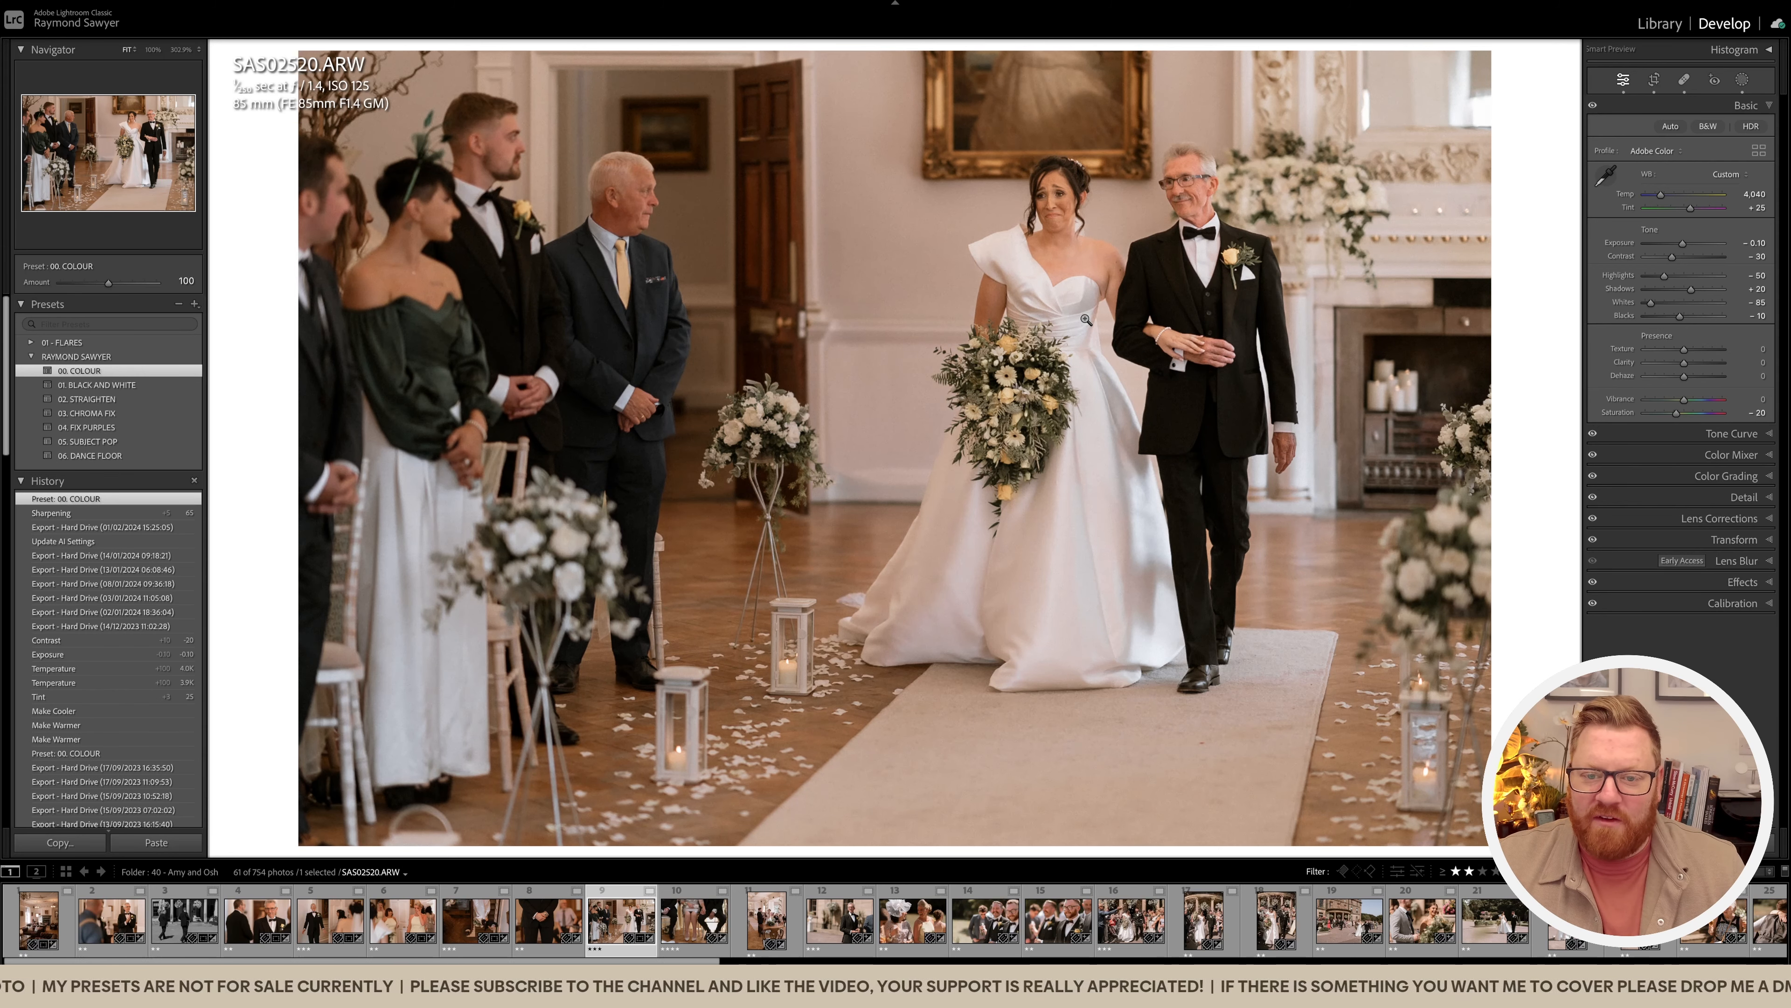
click(1089, 346)
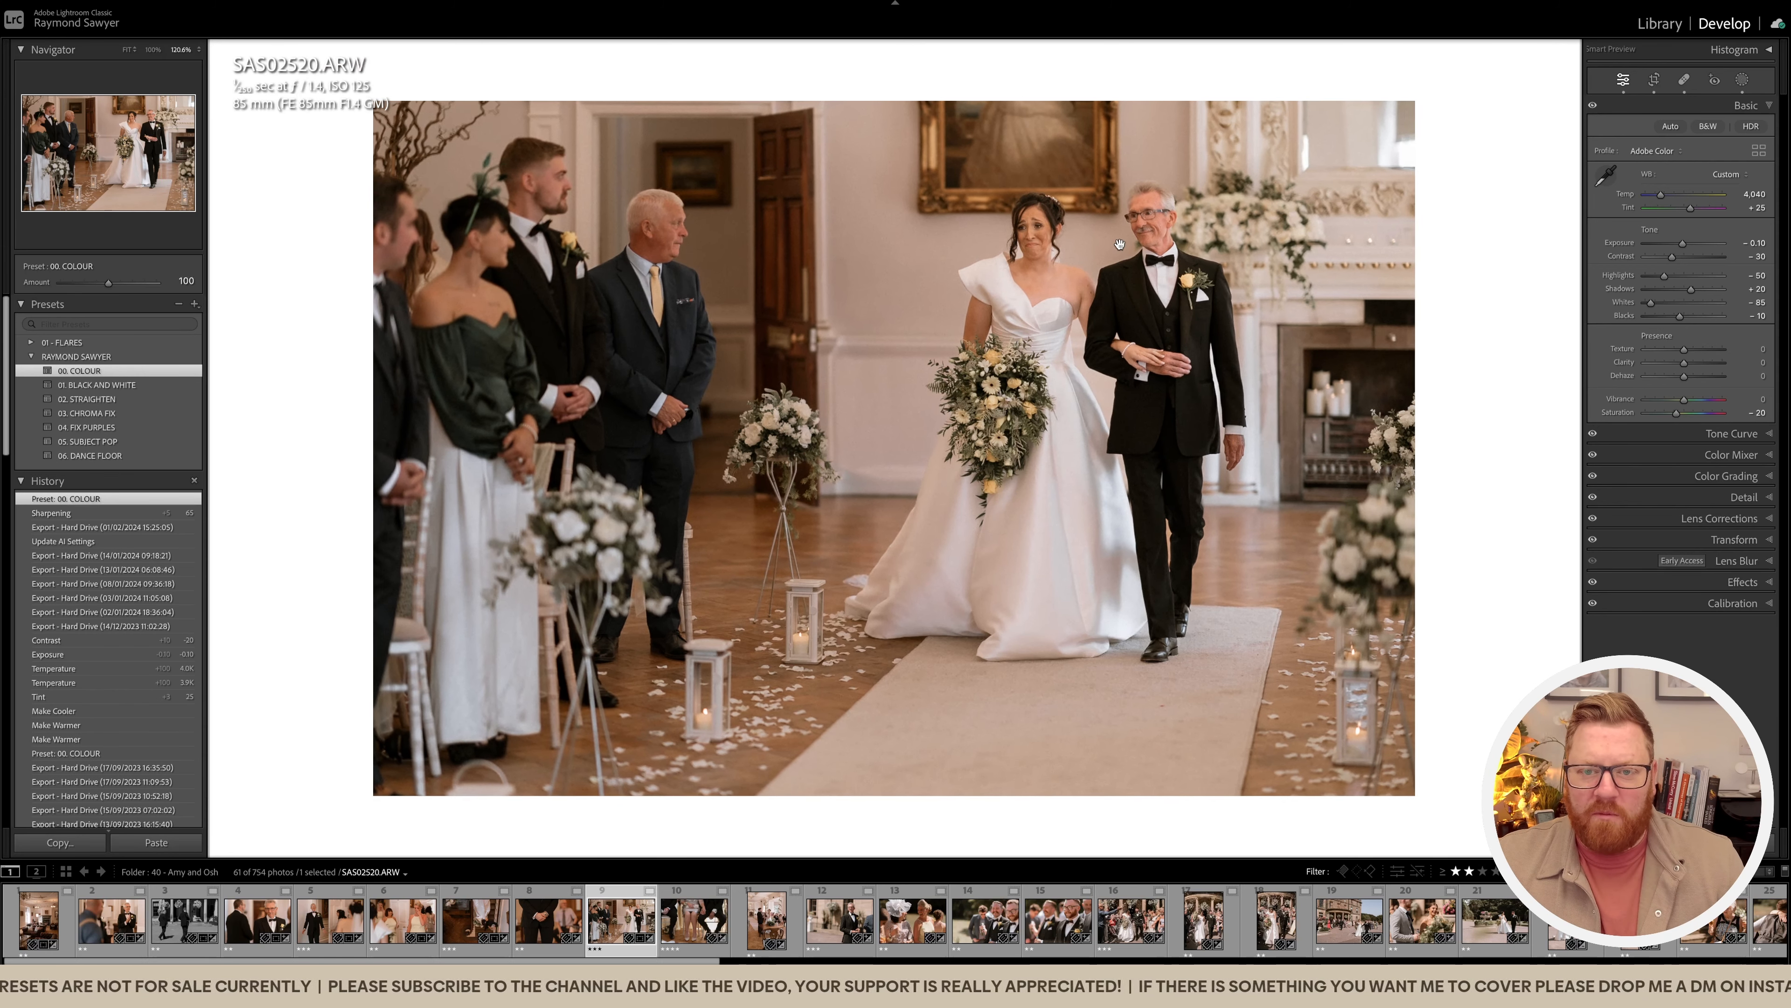
Step: Set the aisle photo's exposure to -0.20 and its white balance to temperature 4,240 and tint +31
key(minus)
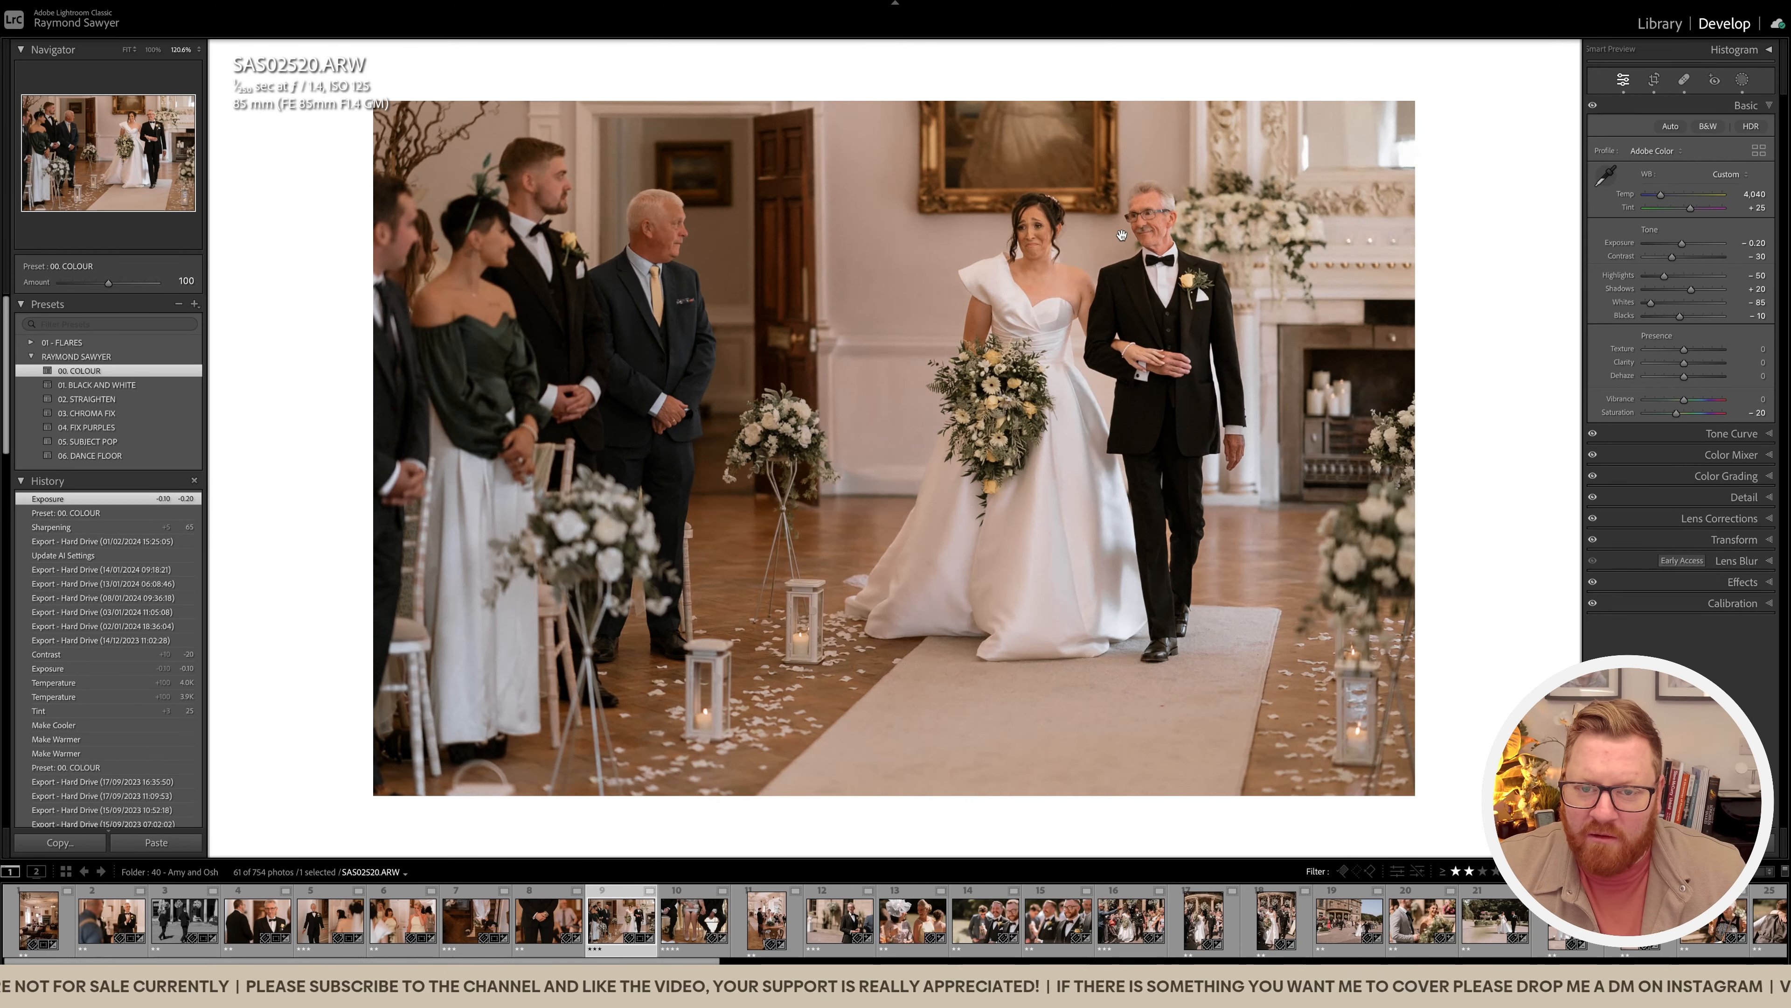
key(equal)
key(equal)
key(period)
key(equal)
key(equal)
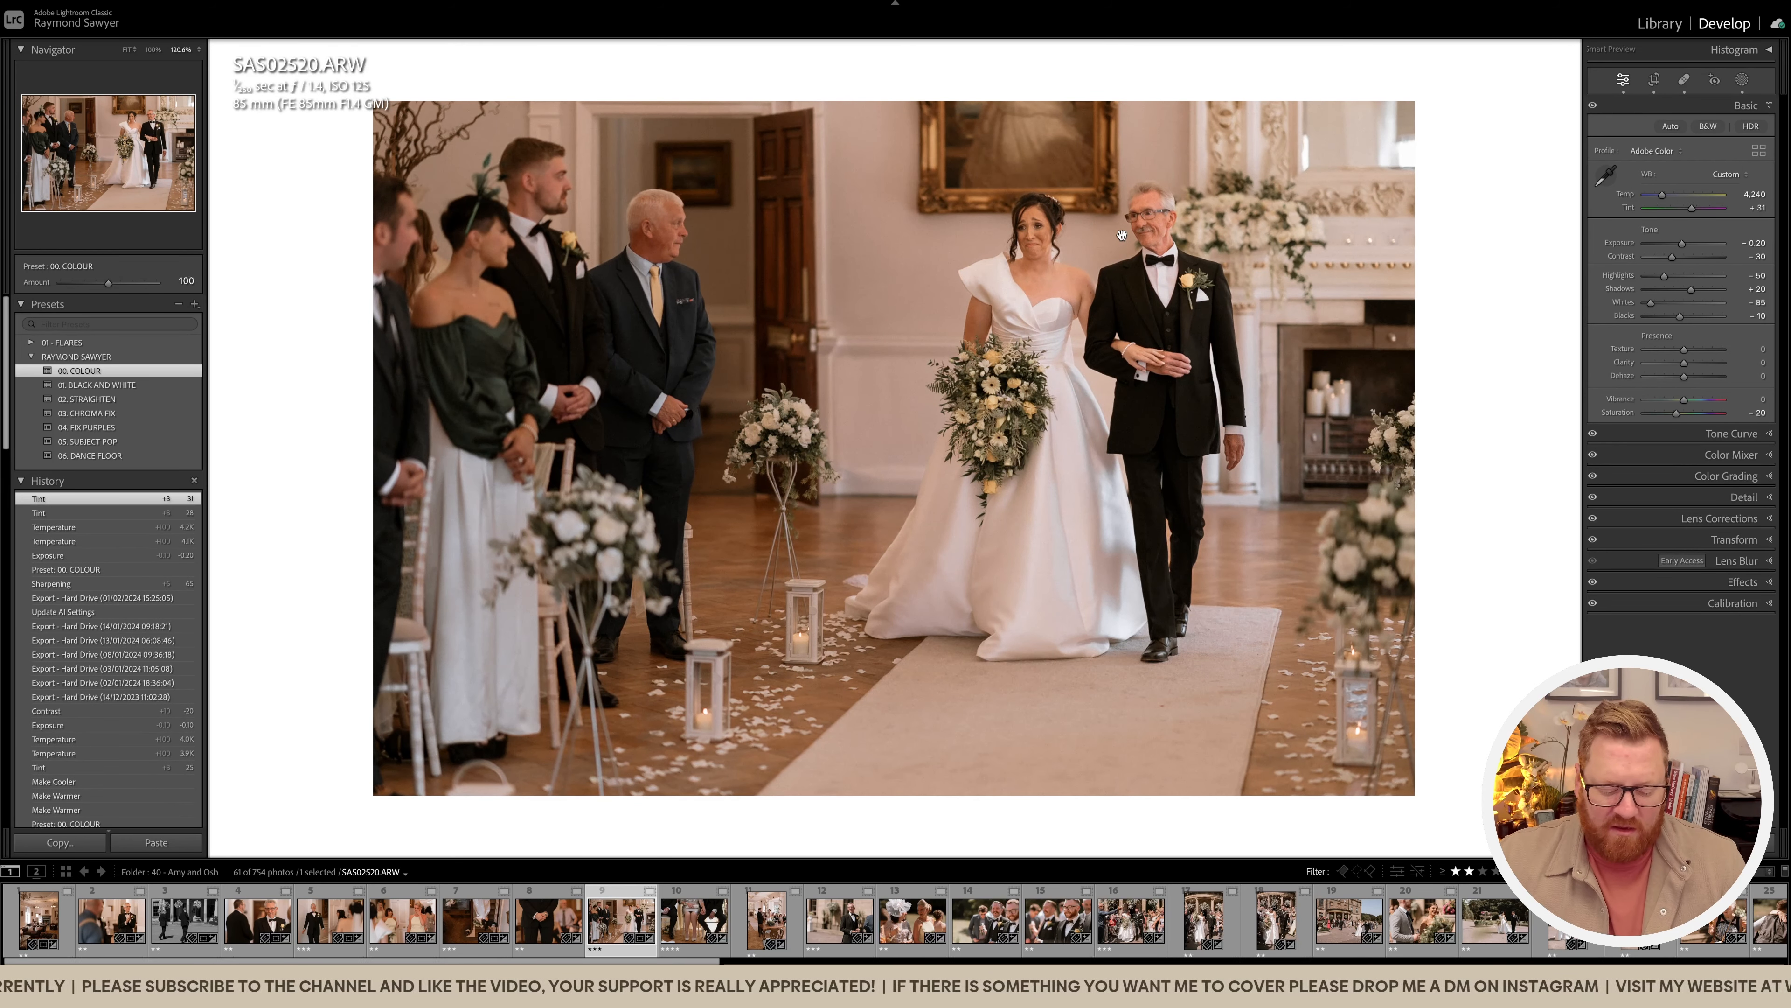
Step: Paint a new brush mask with 0.30 exposure over the upper part of the photo, including the fireplace wall and the standing guests
key(k)
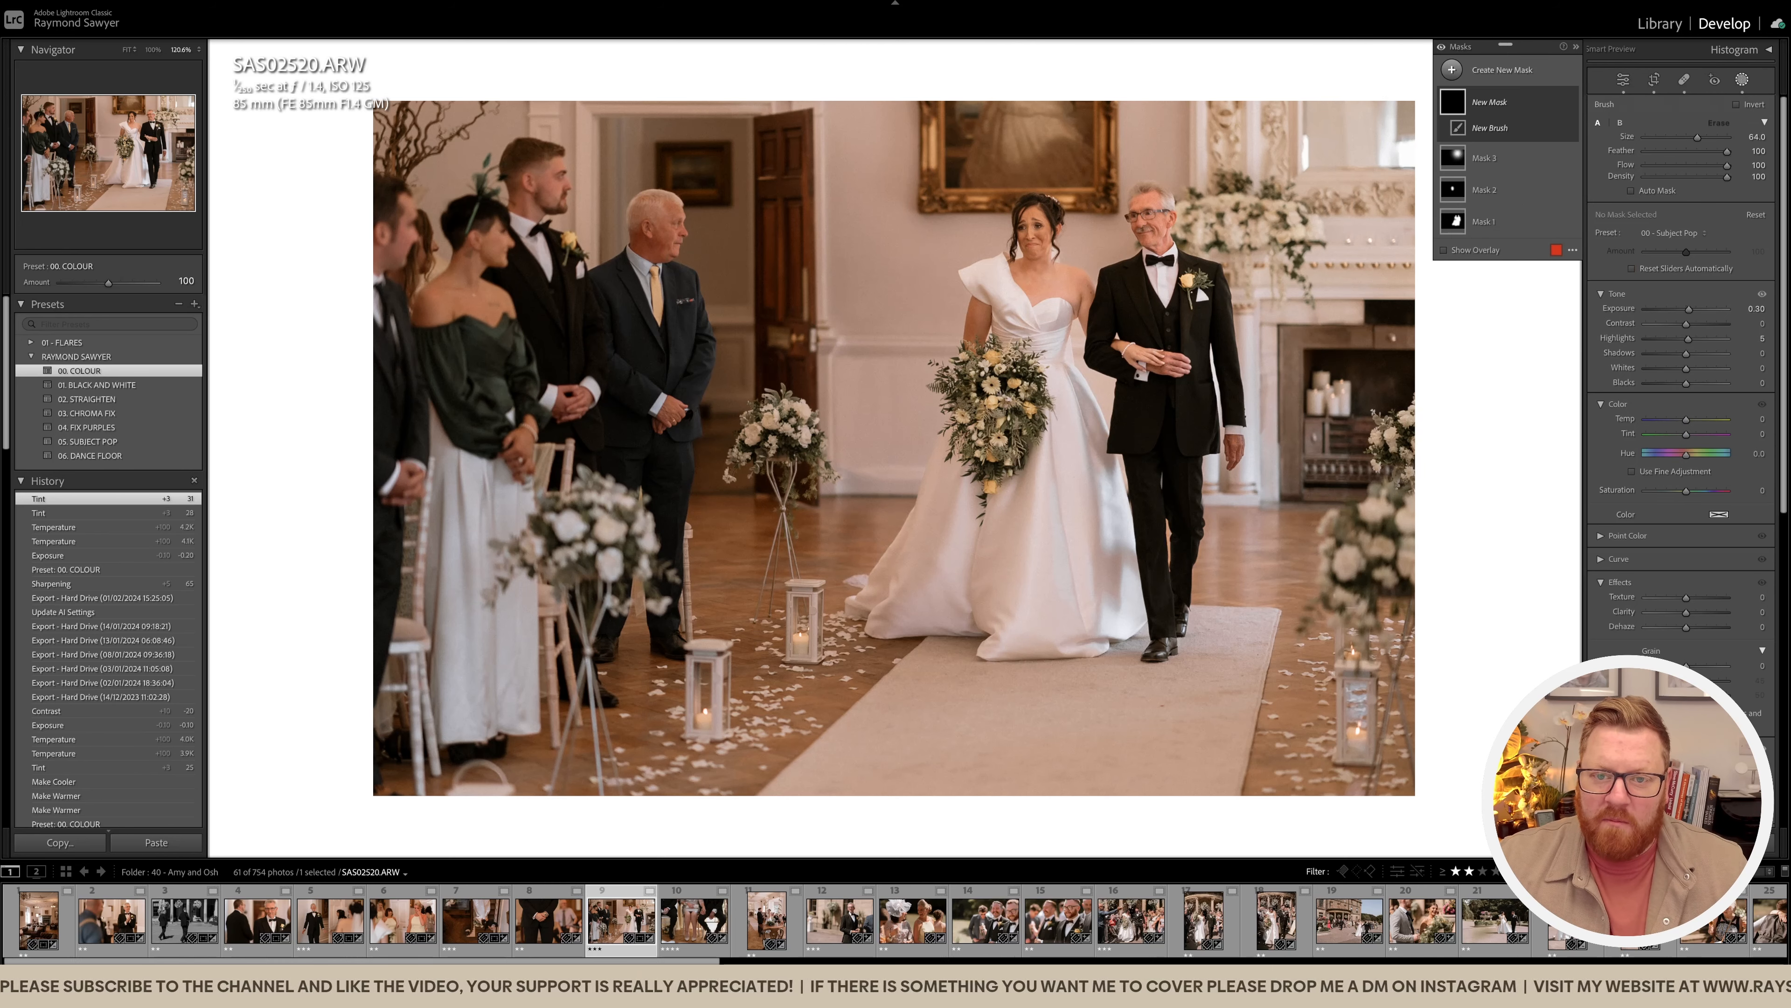
click(1340, 202)
drag(536, 261, 395, 353)
key(k)
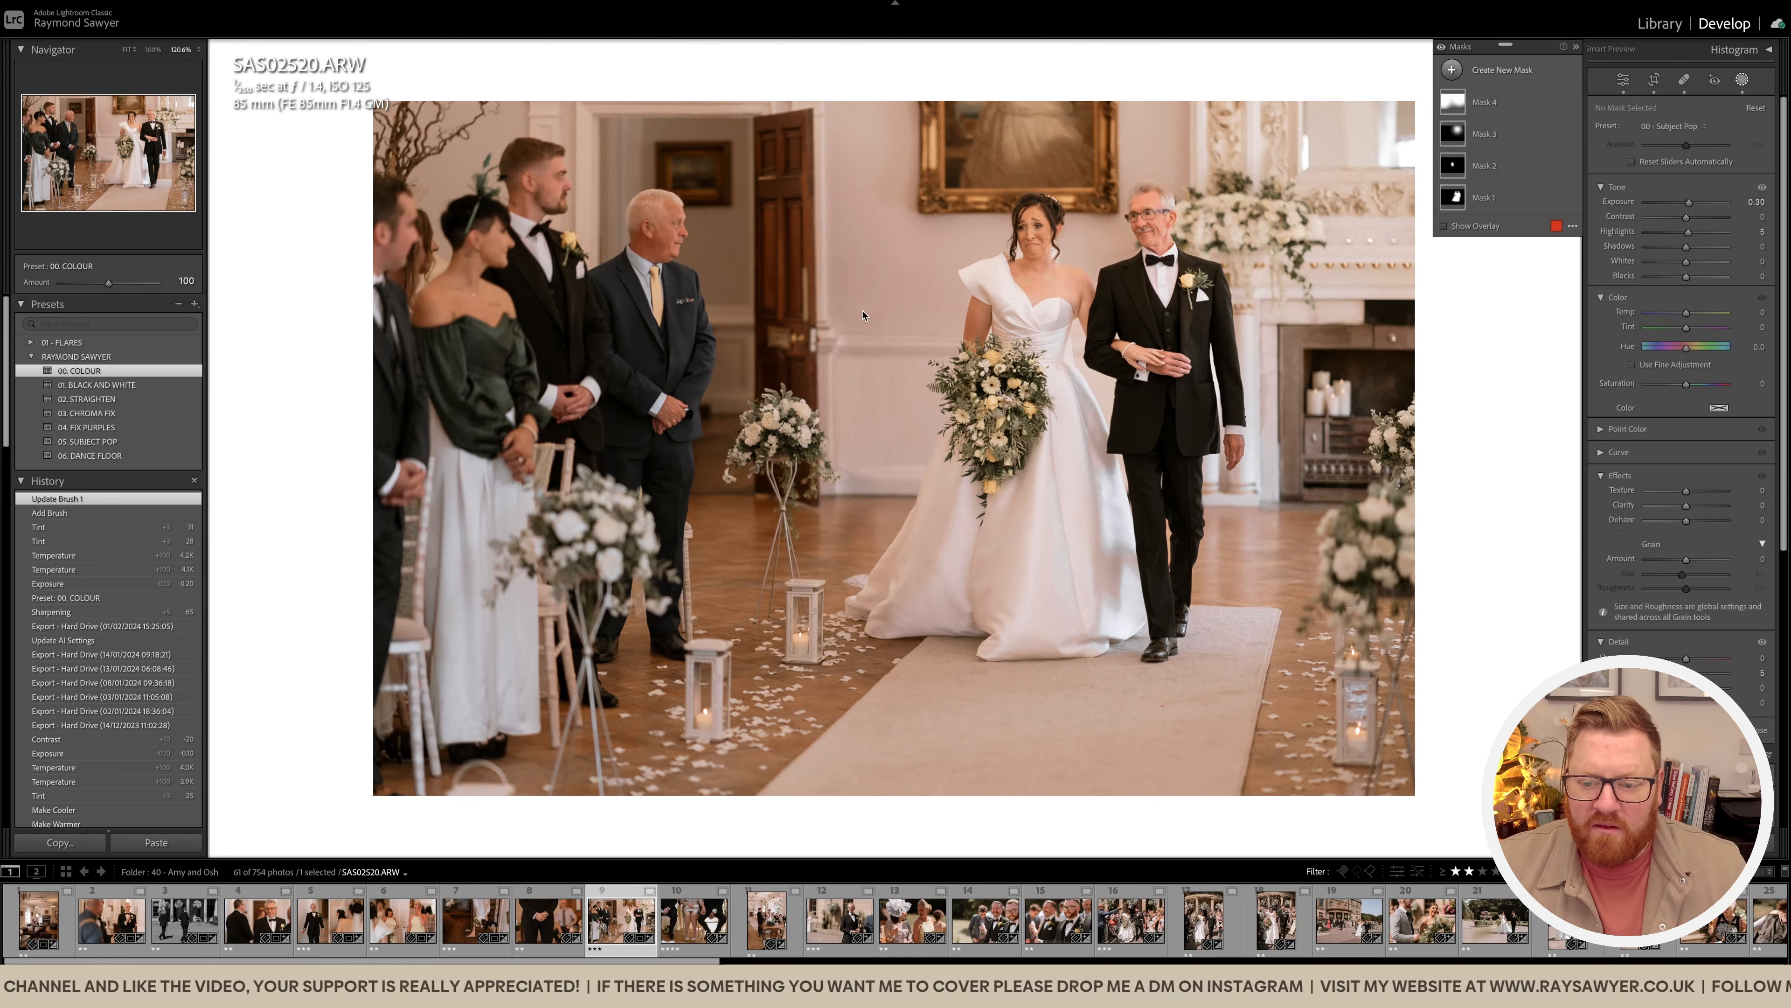
Step: Lower the aisle photo's overall exposure to -0.40 and compare the edit with the unedited version
key(minus)
key(minus)
key(backslash)
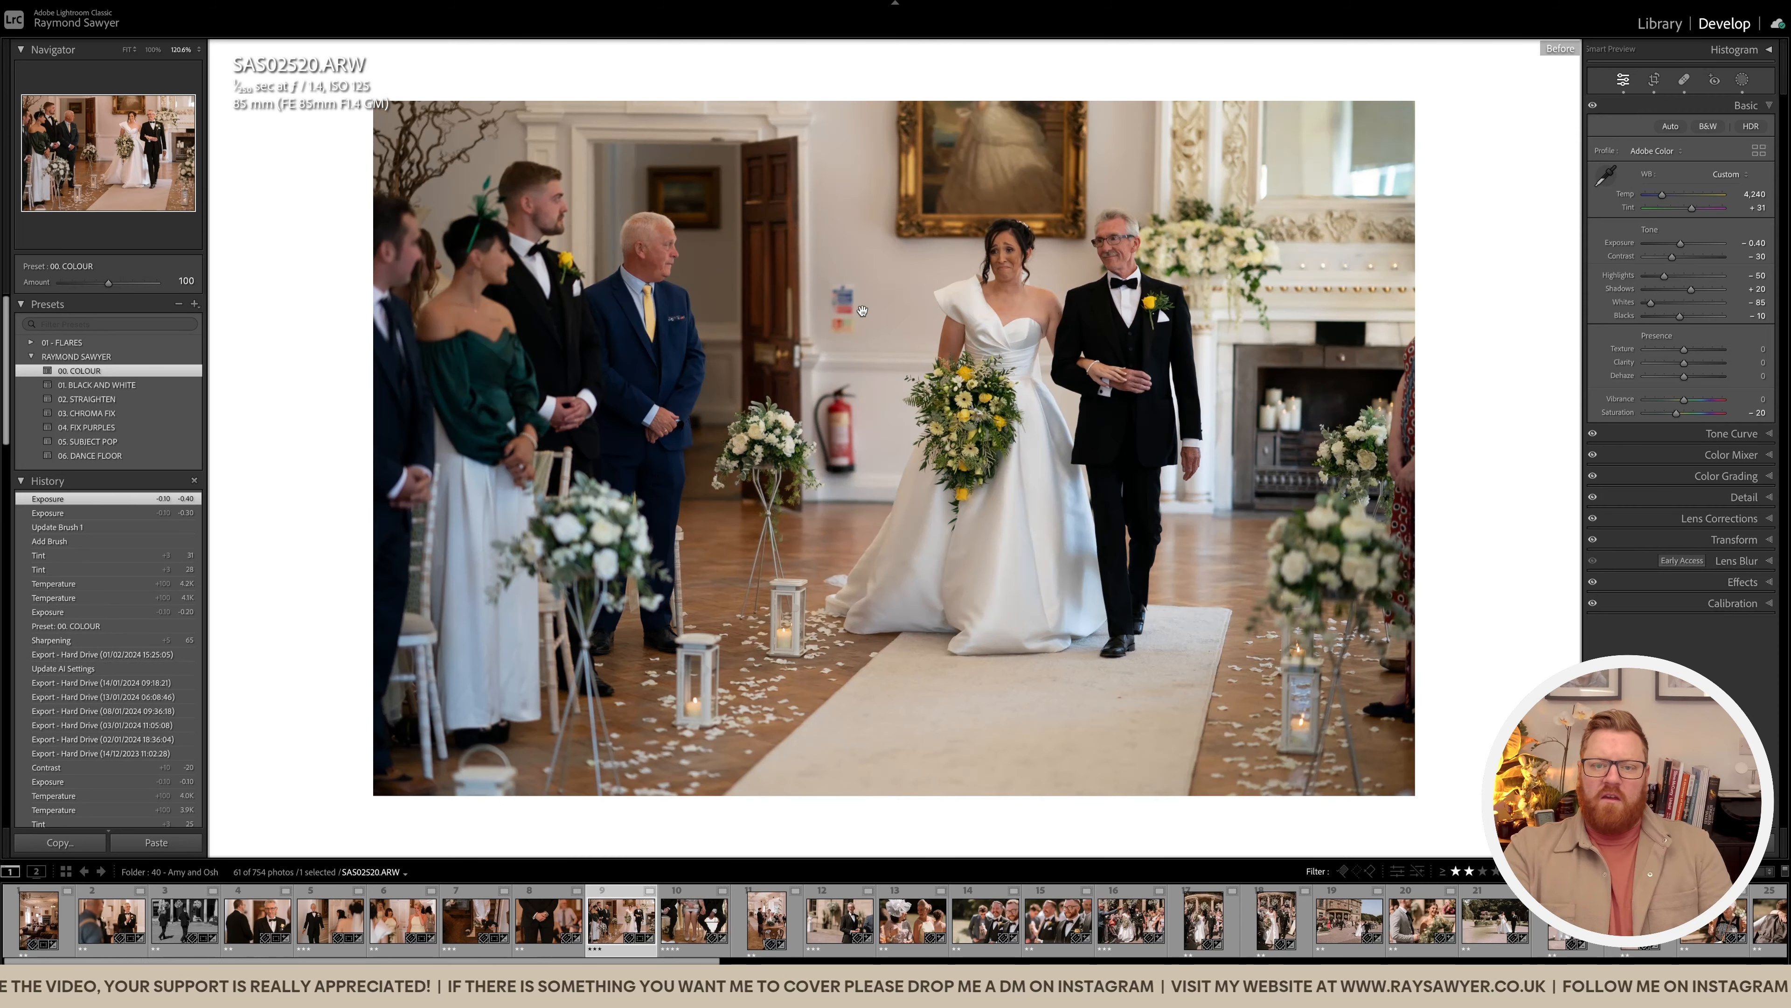
key(backslash)
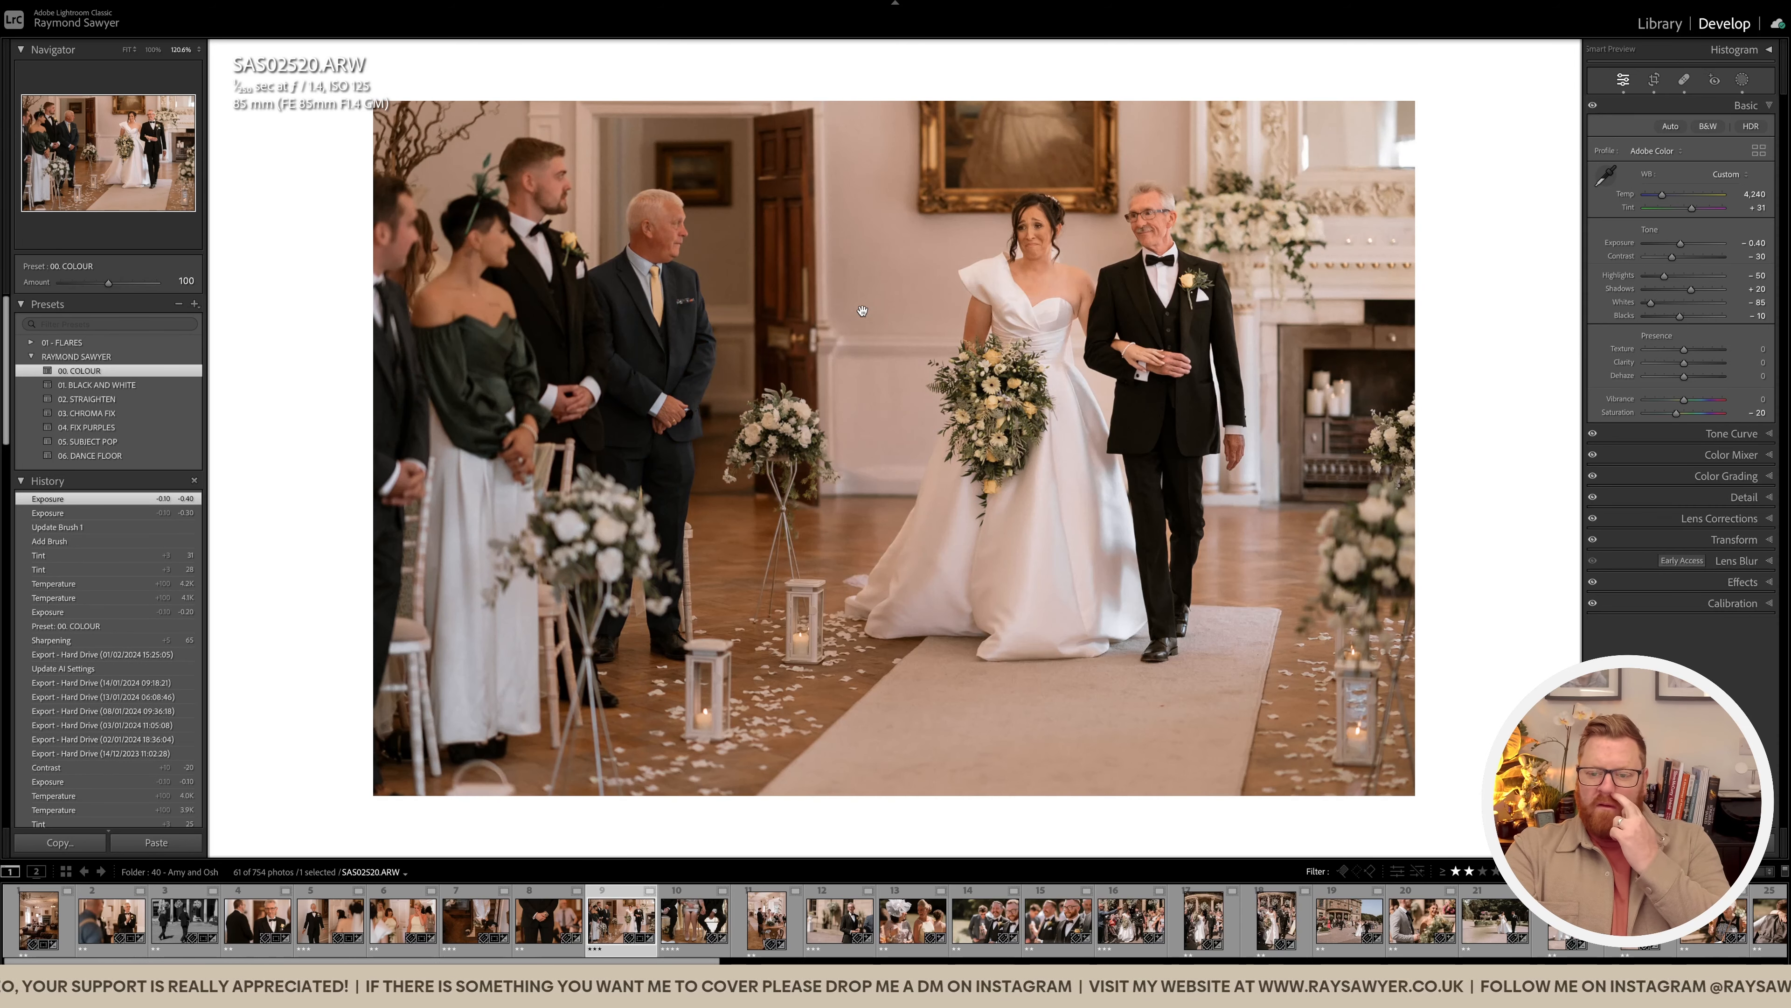
key(backslash)
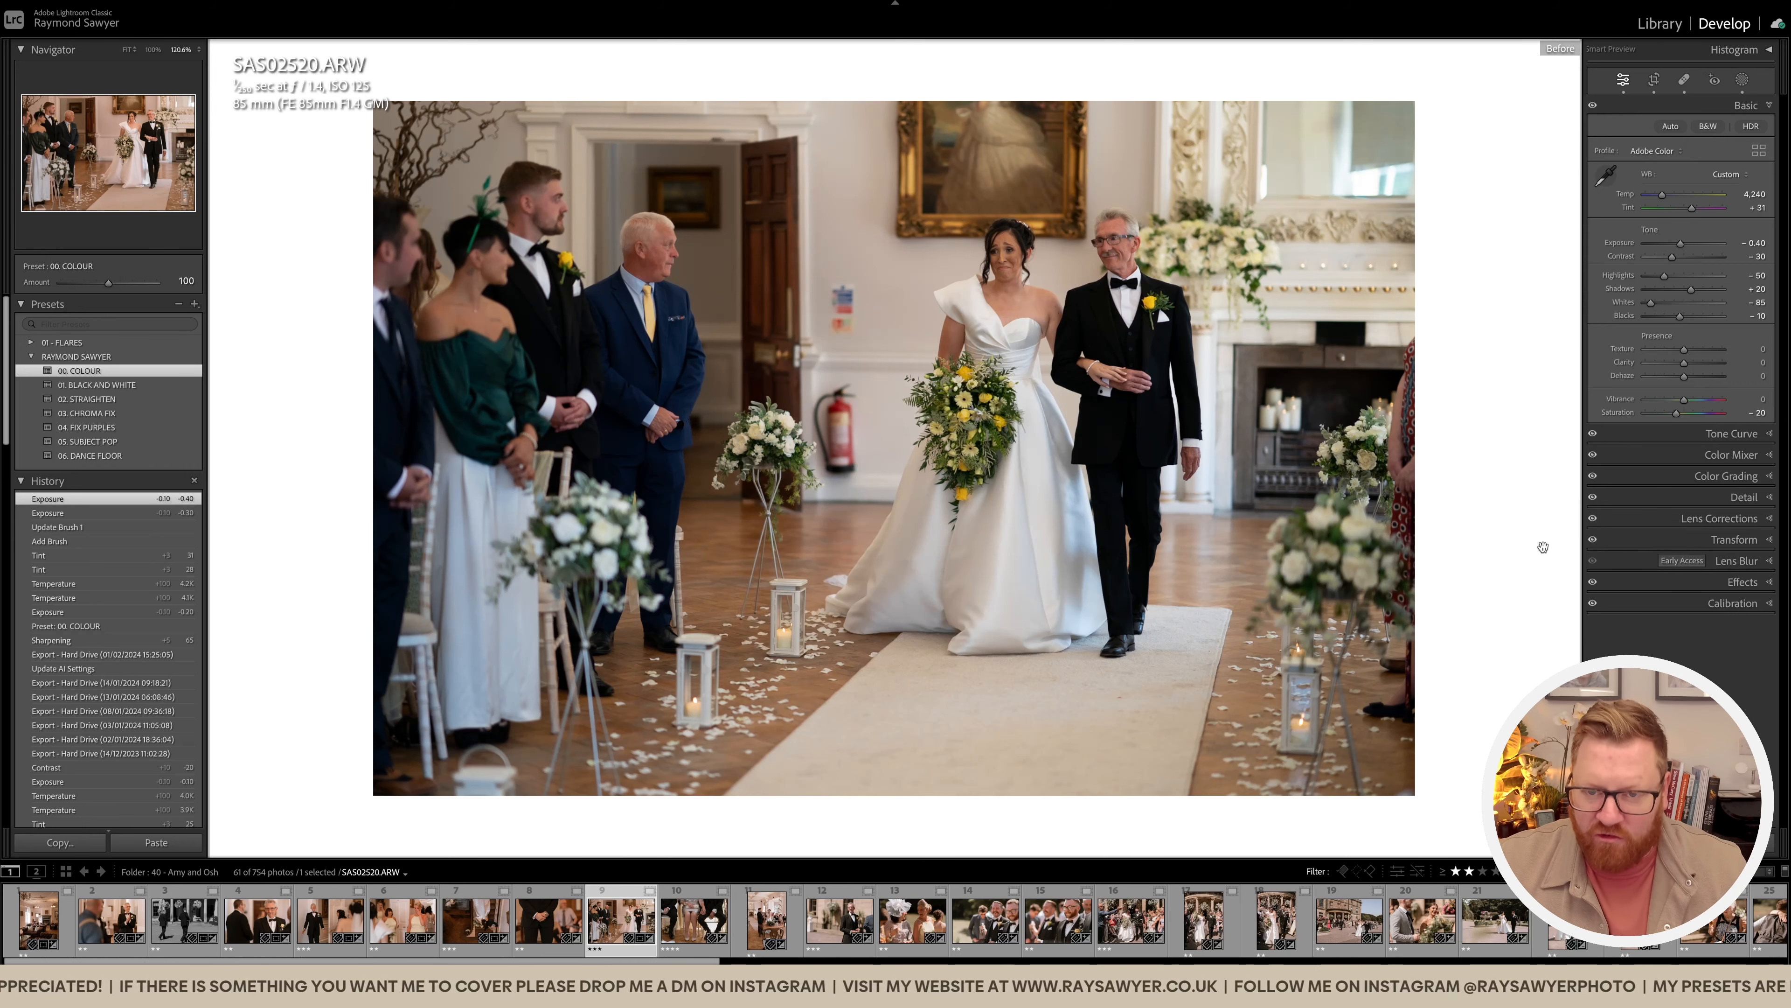
key(backslash)
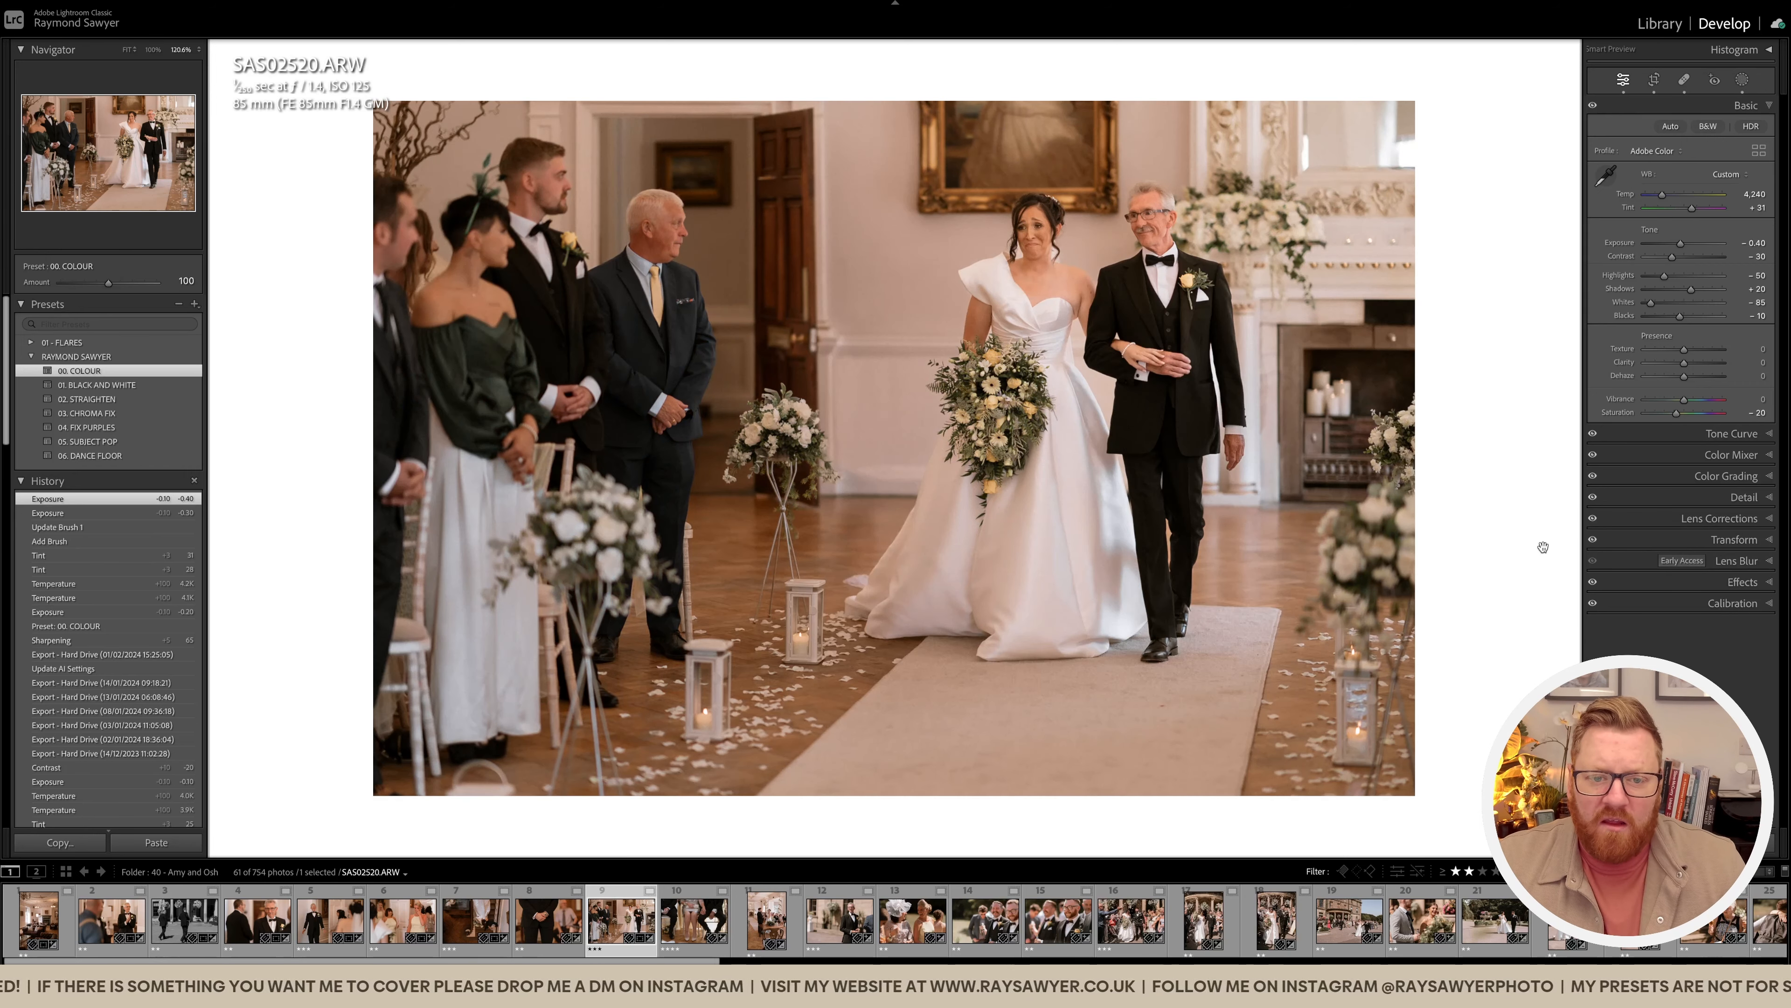
key(backslash)
key(backslash)
key(minus)
Step: Apply the 01. BLACK AND WHITE preset to the next photo, of the seated guests holding hands, and raise its temperature to 4,529
key(Right)
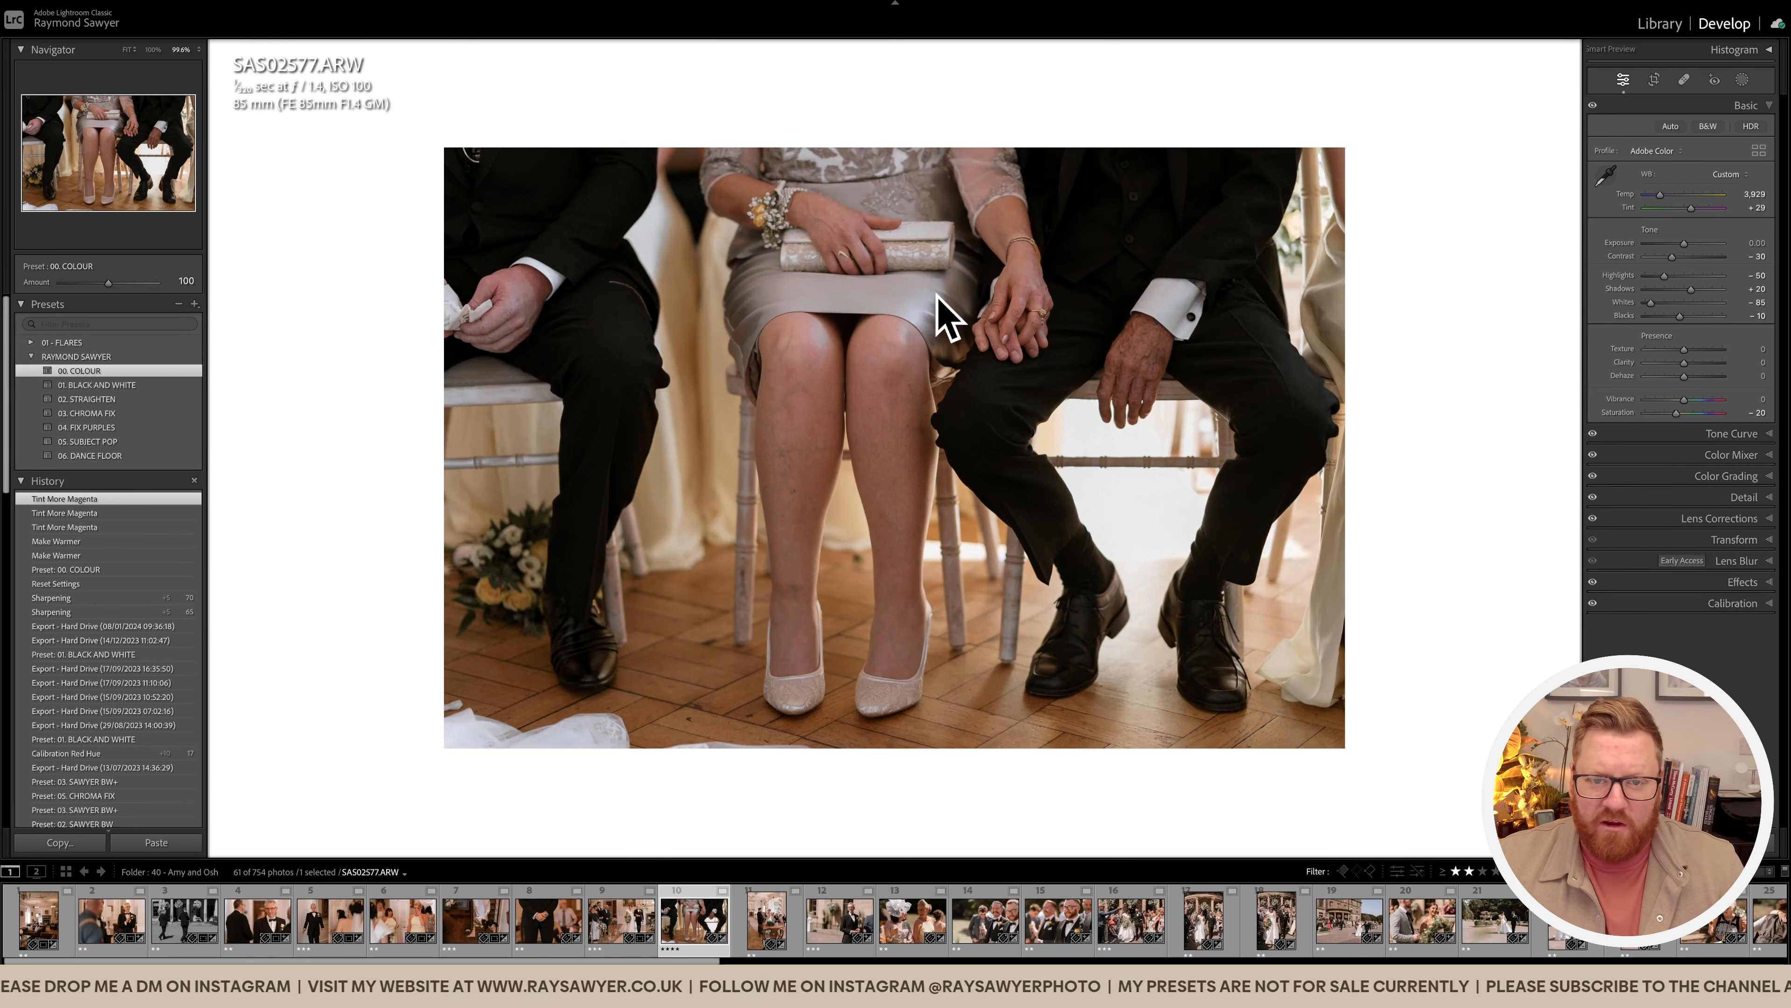
click(86, 384)
key(equal)
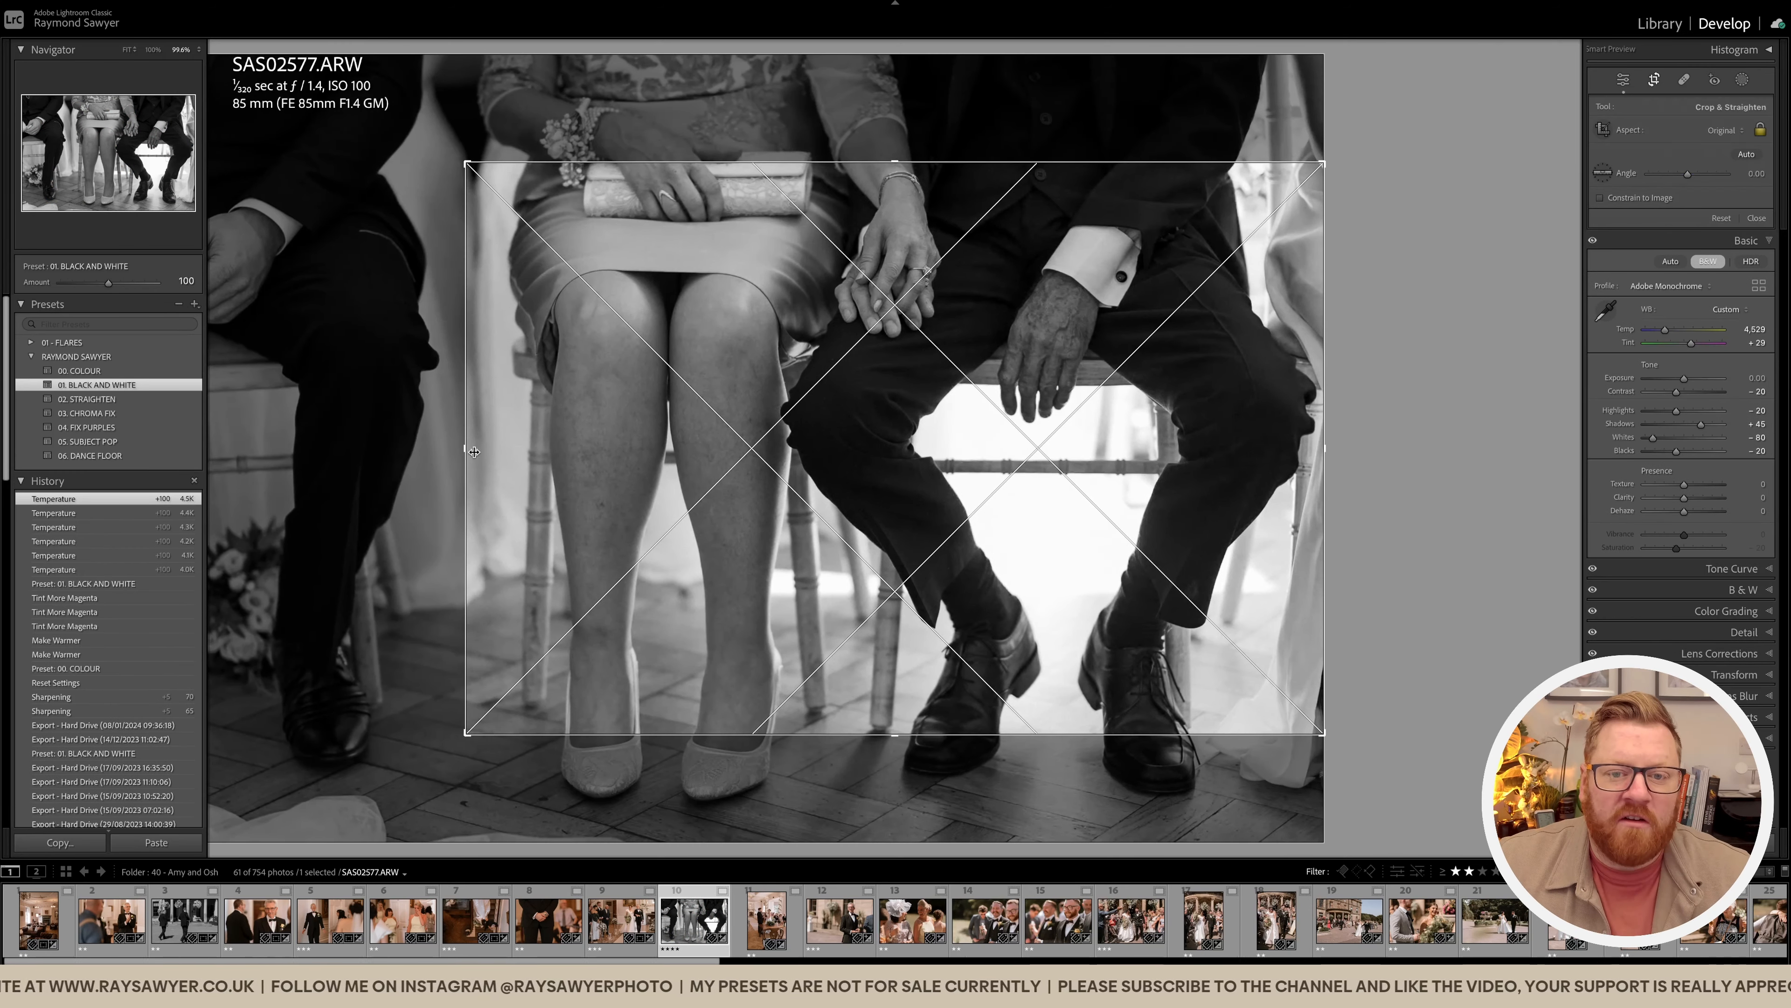
Step: Crop the black-and-white photo tightly around the couple's joined hands and knees, cutting out their shoes and the neighbouring guest
drag(744, 424, 743, 479)
key(Return)
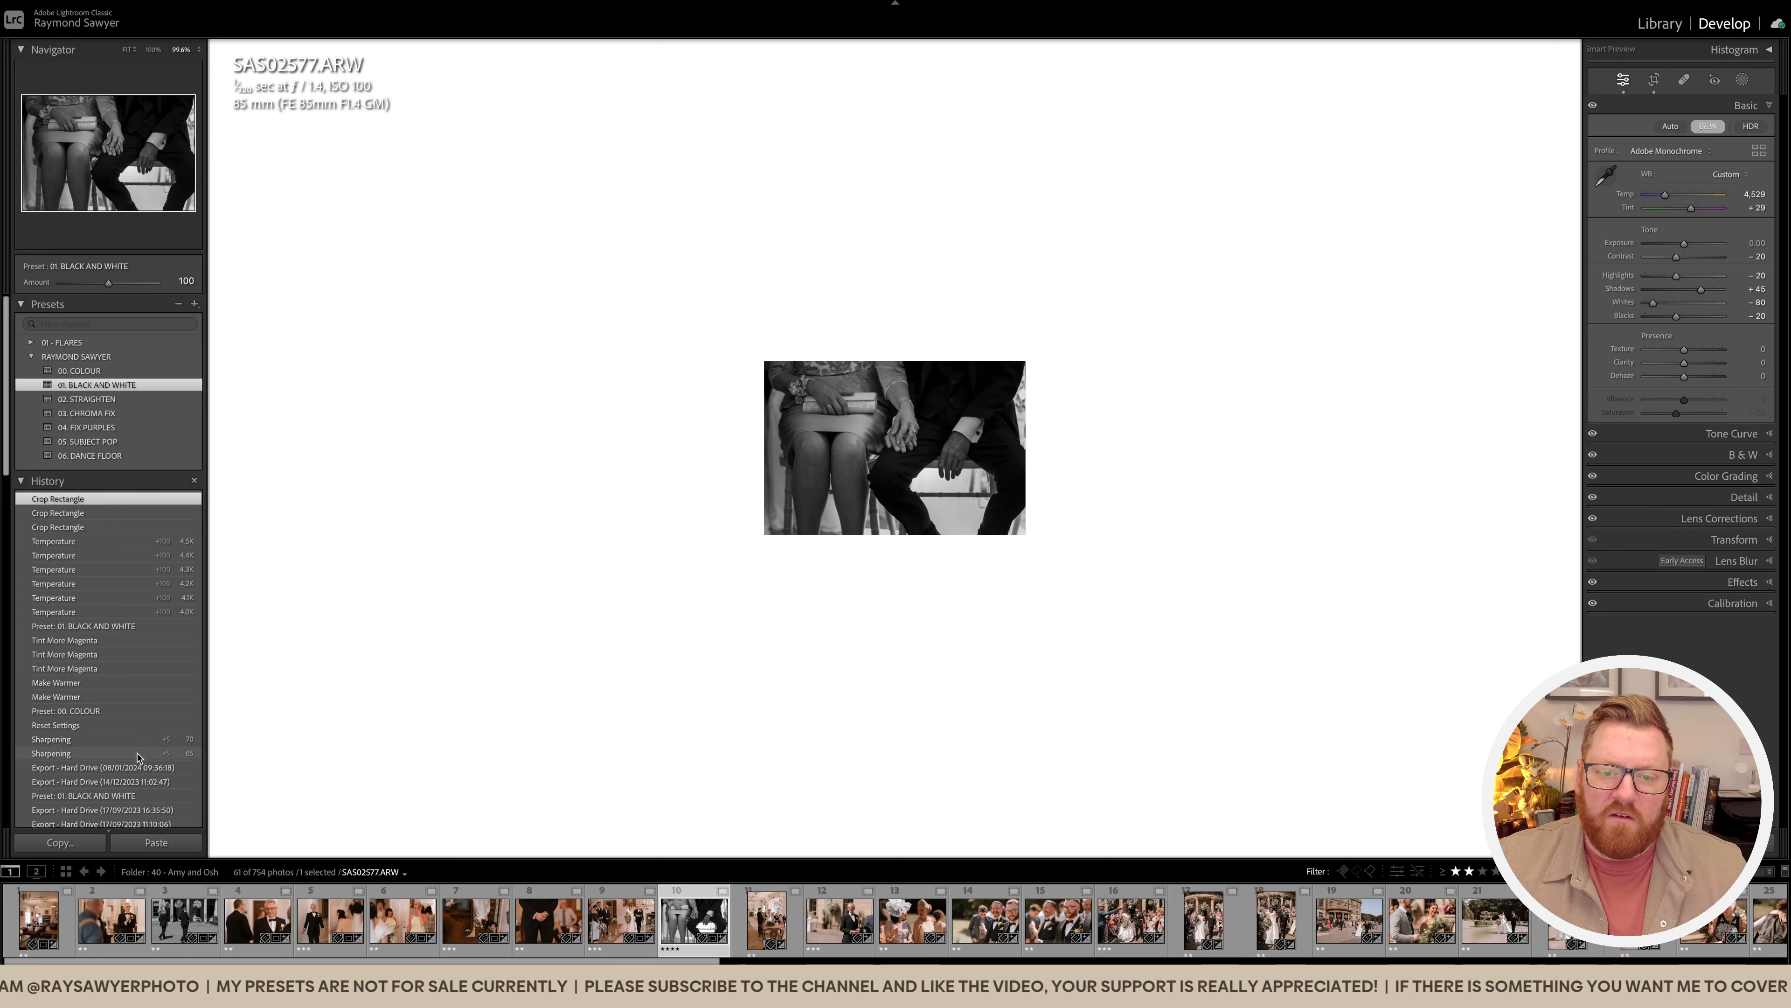
Step: Tighten the top of the black-and-white crop, reposition it around the joined hands, and lower the photo's exposure to -0.20
key(r)
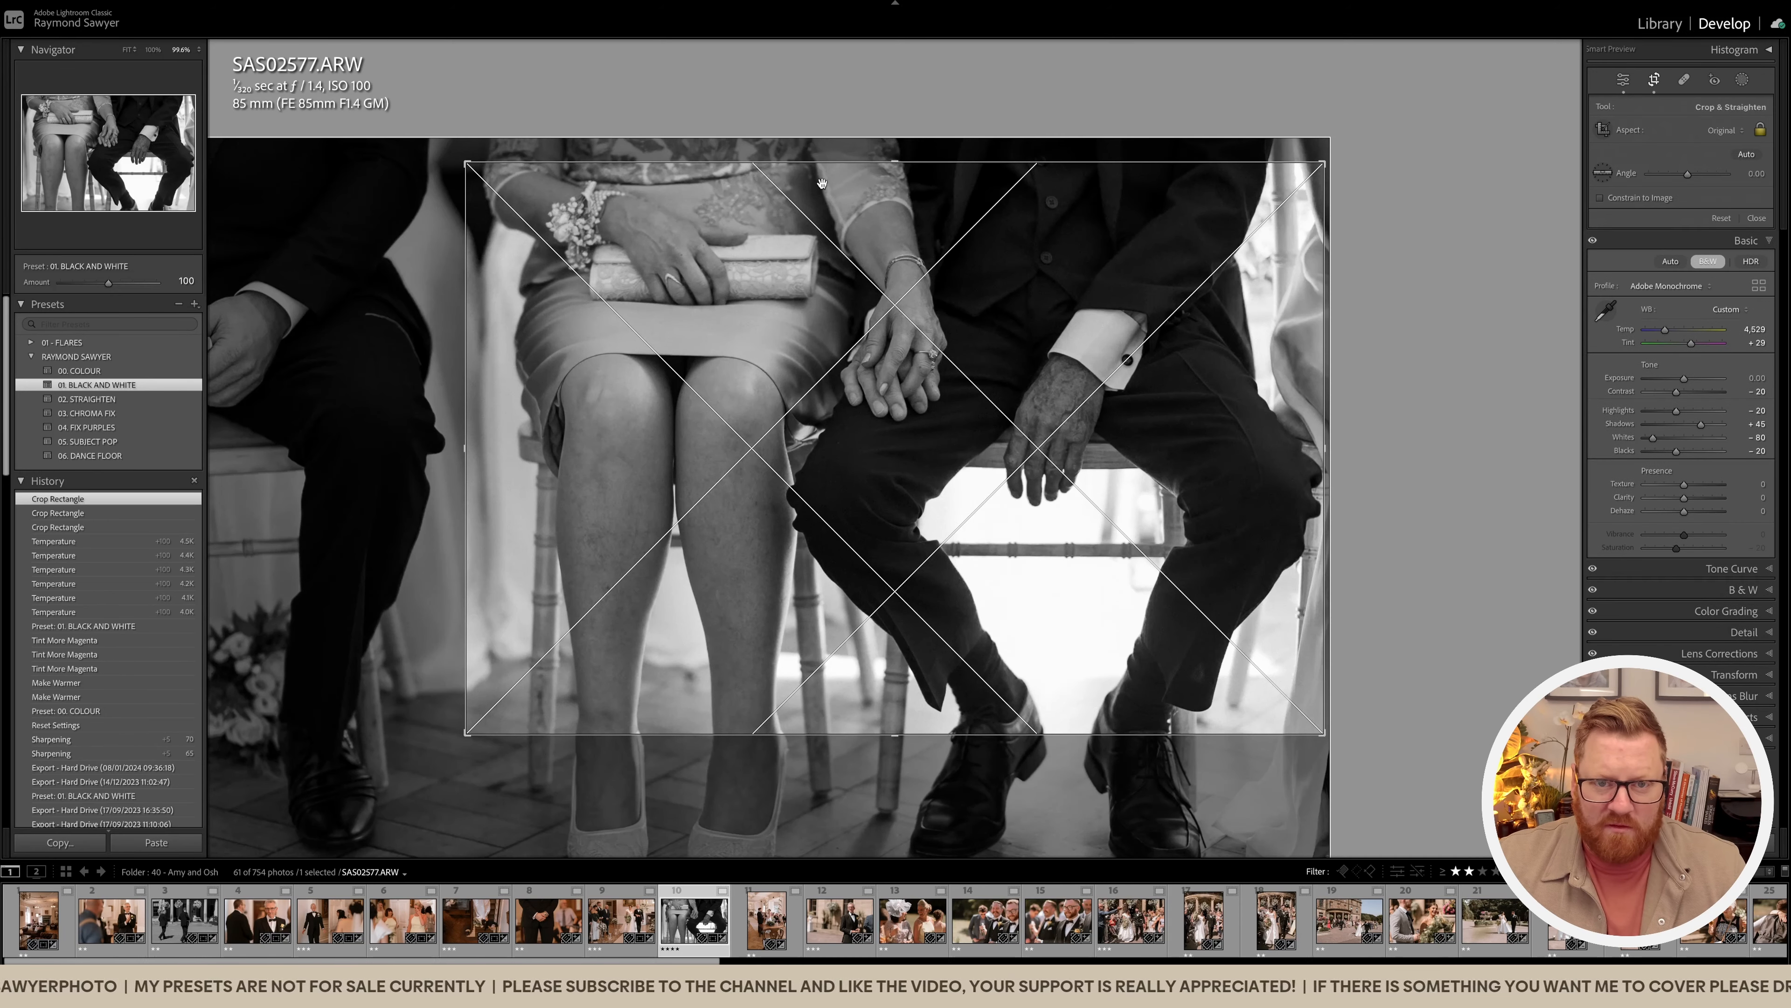
drag(893, 160, 893, 191)
drag(886, 335, 889, 397)
key(Return)
key(minus)
key(minus)
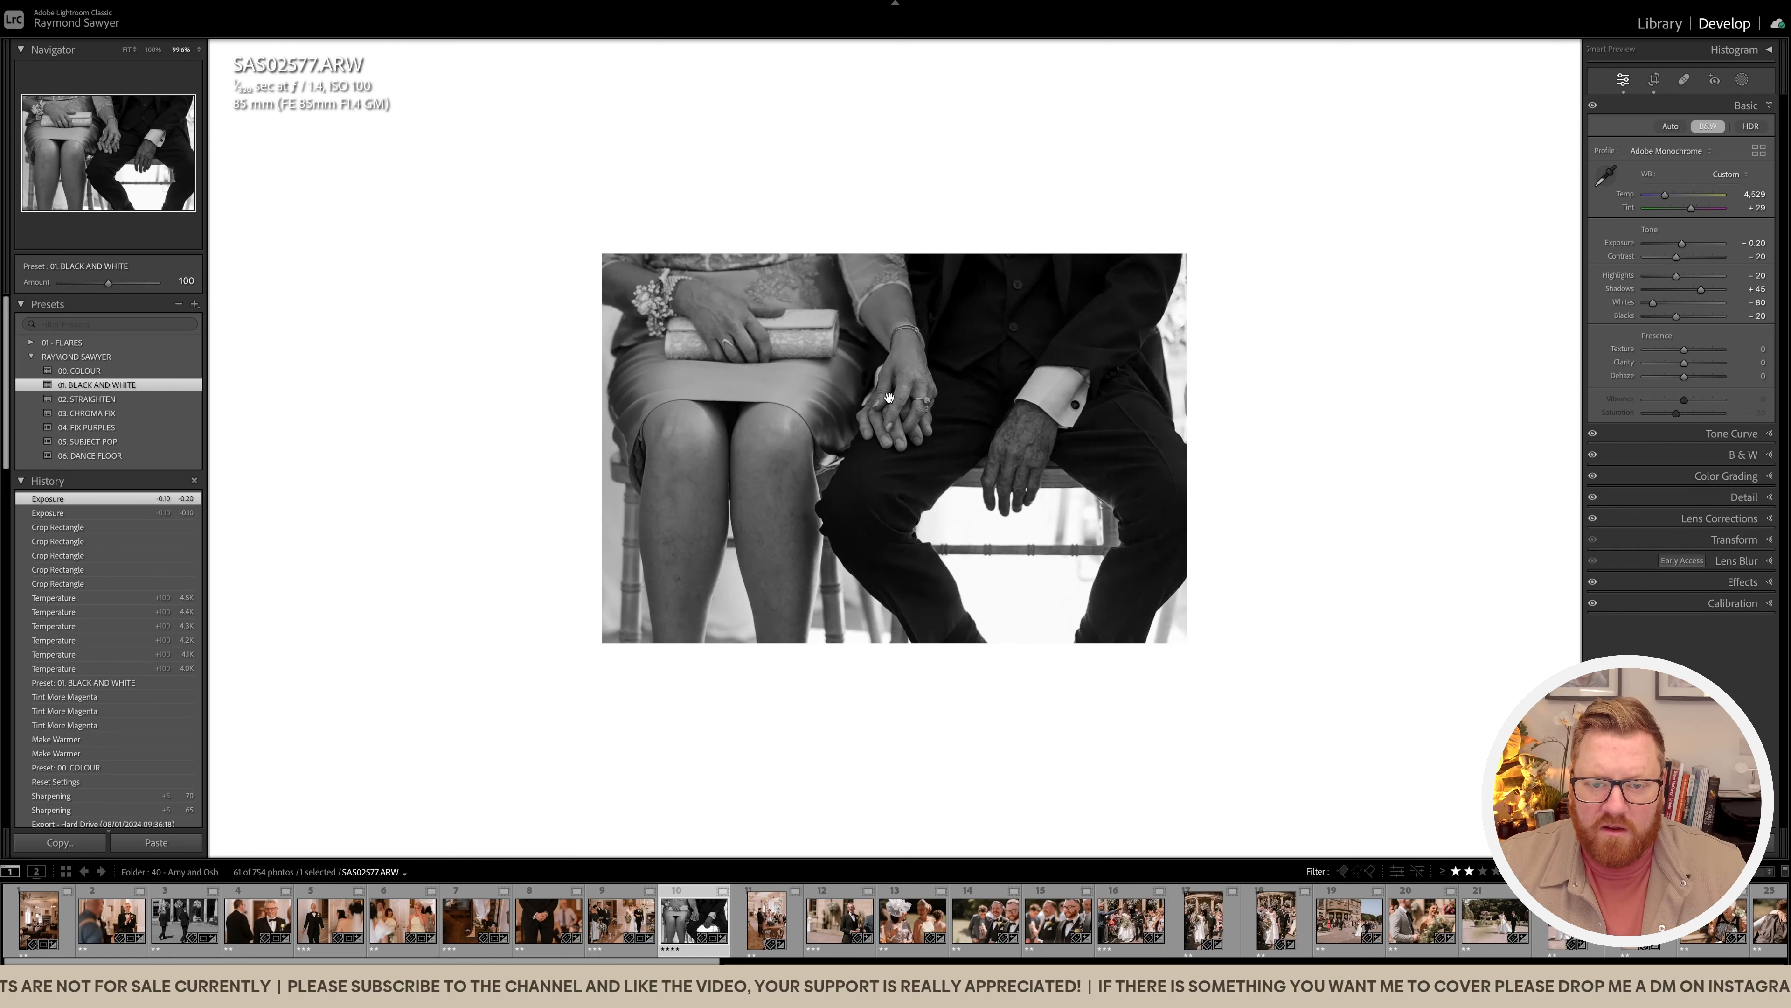
Step: Paint a new brush mask over the joined hands and the man's suit, and adjust the mask's exposure
key(k)
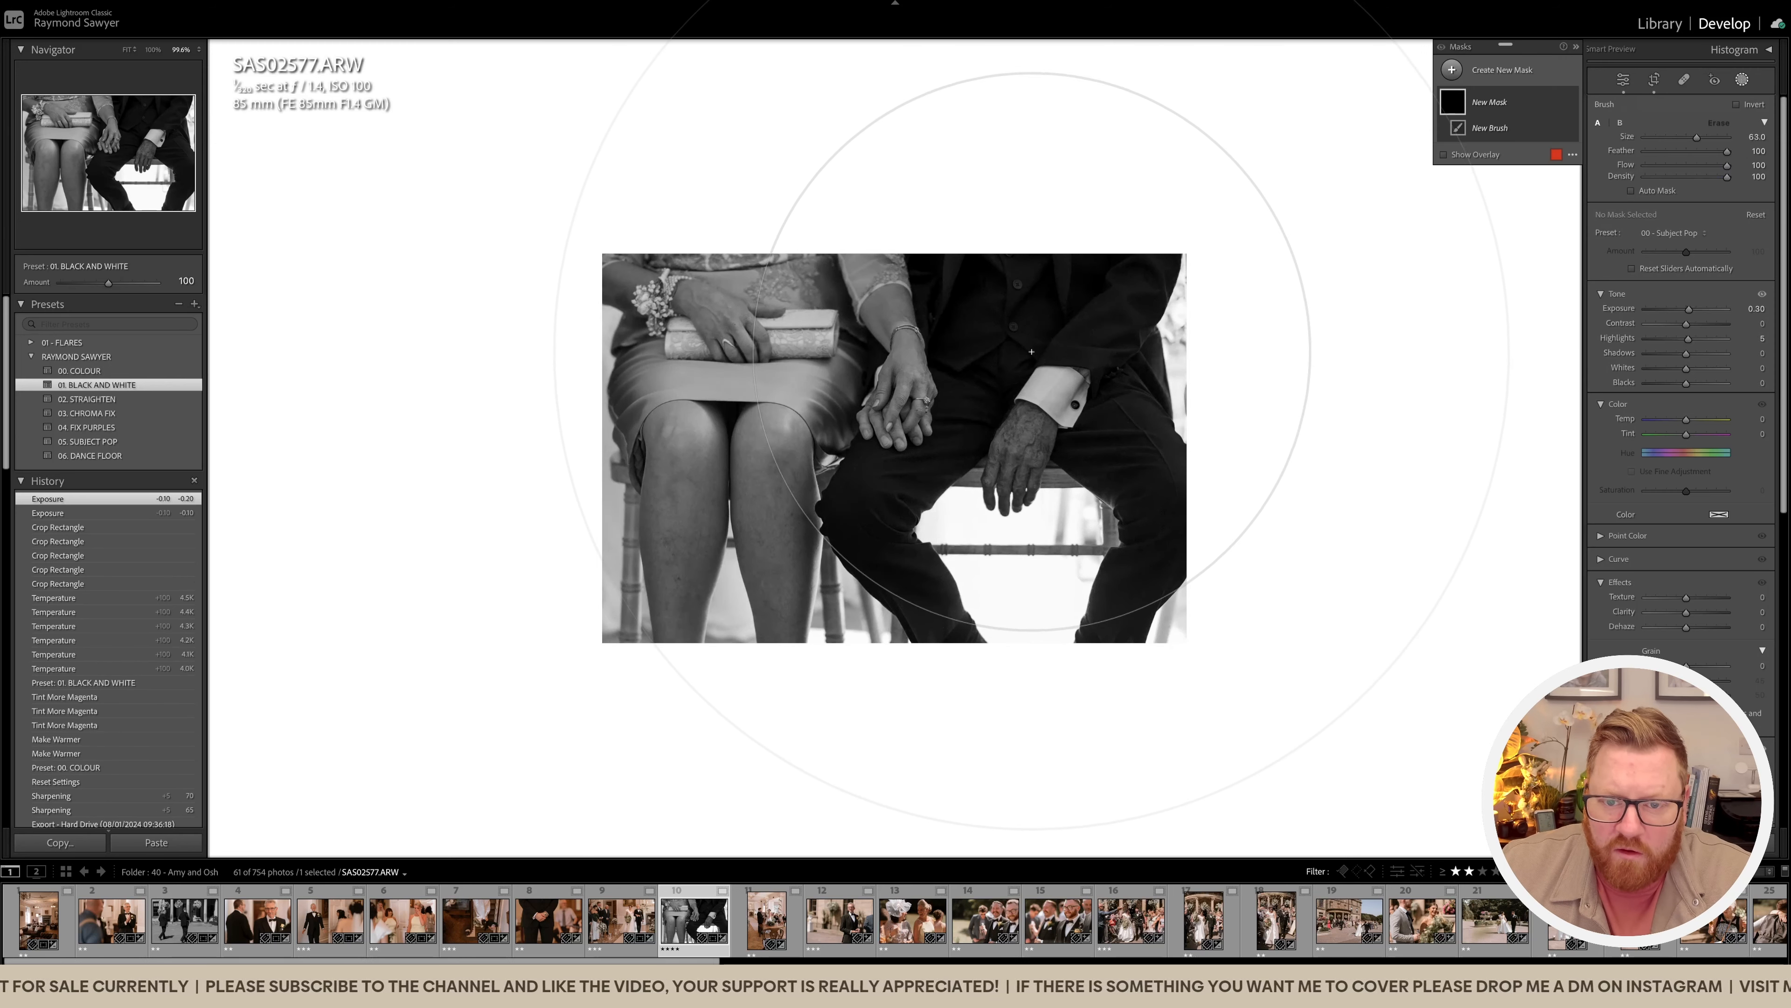
scroll(1019, 355, down, 5)
drag(1012, 333, 1113, 298)
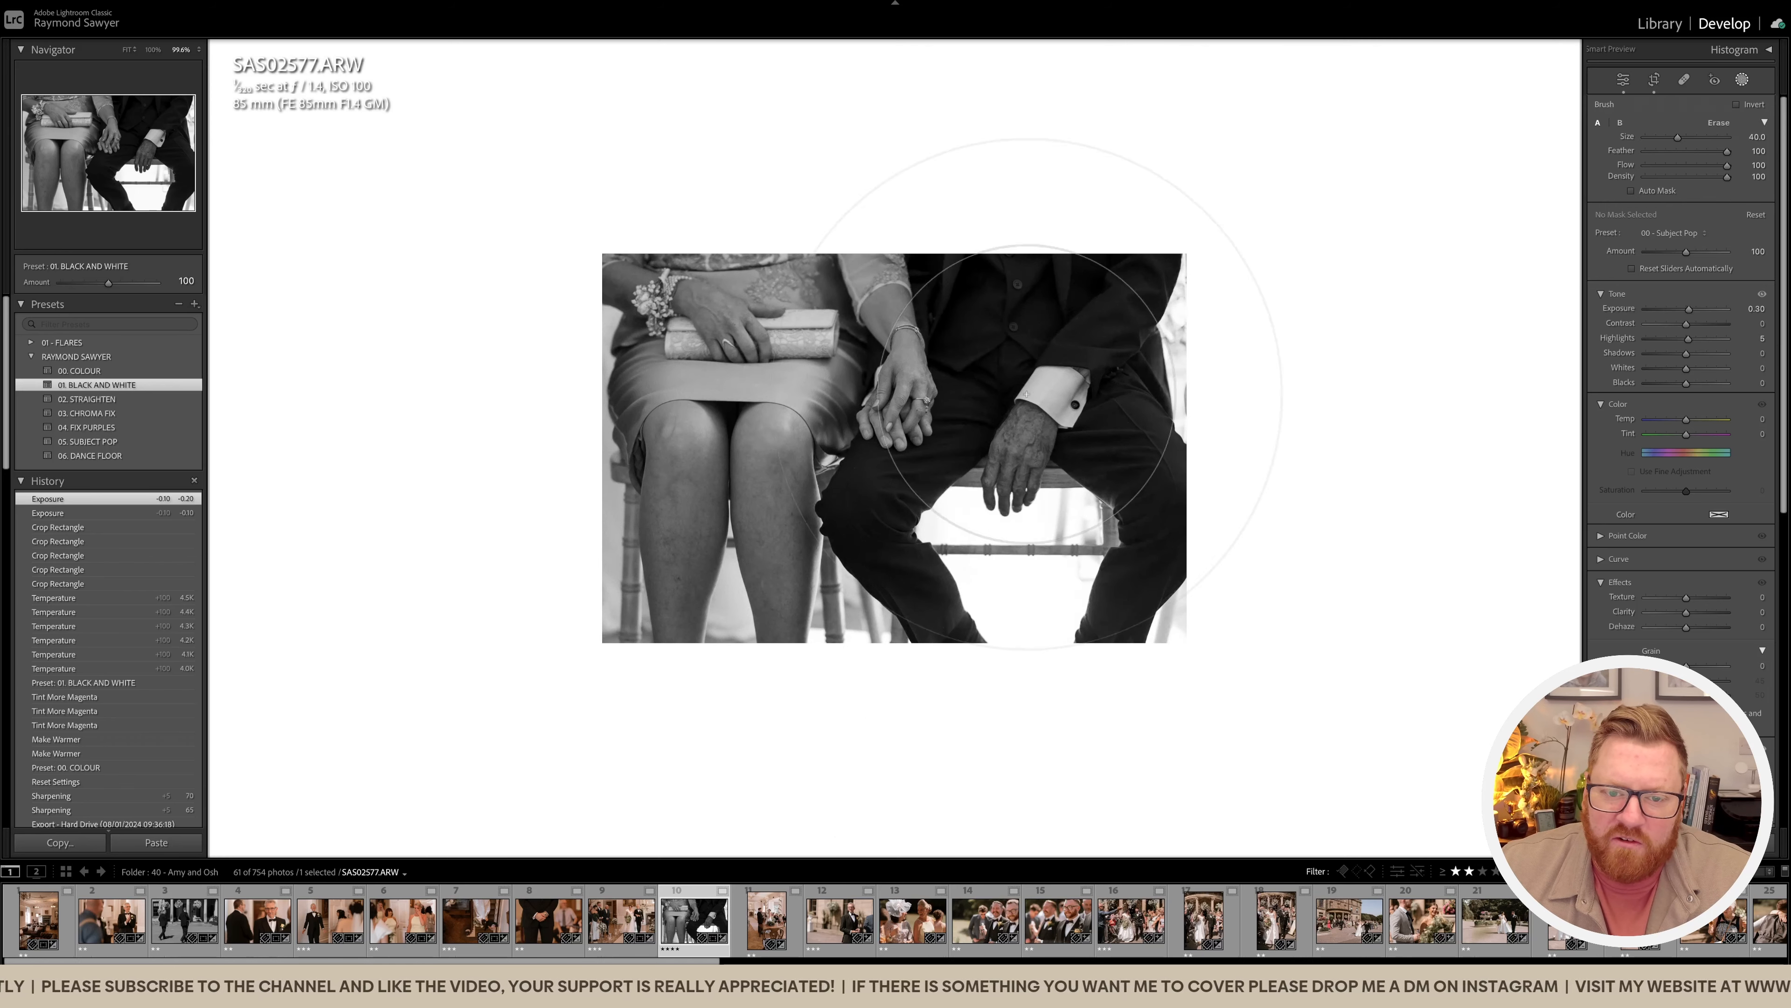
drag(1059, 414, 1059, 413)
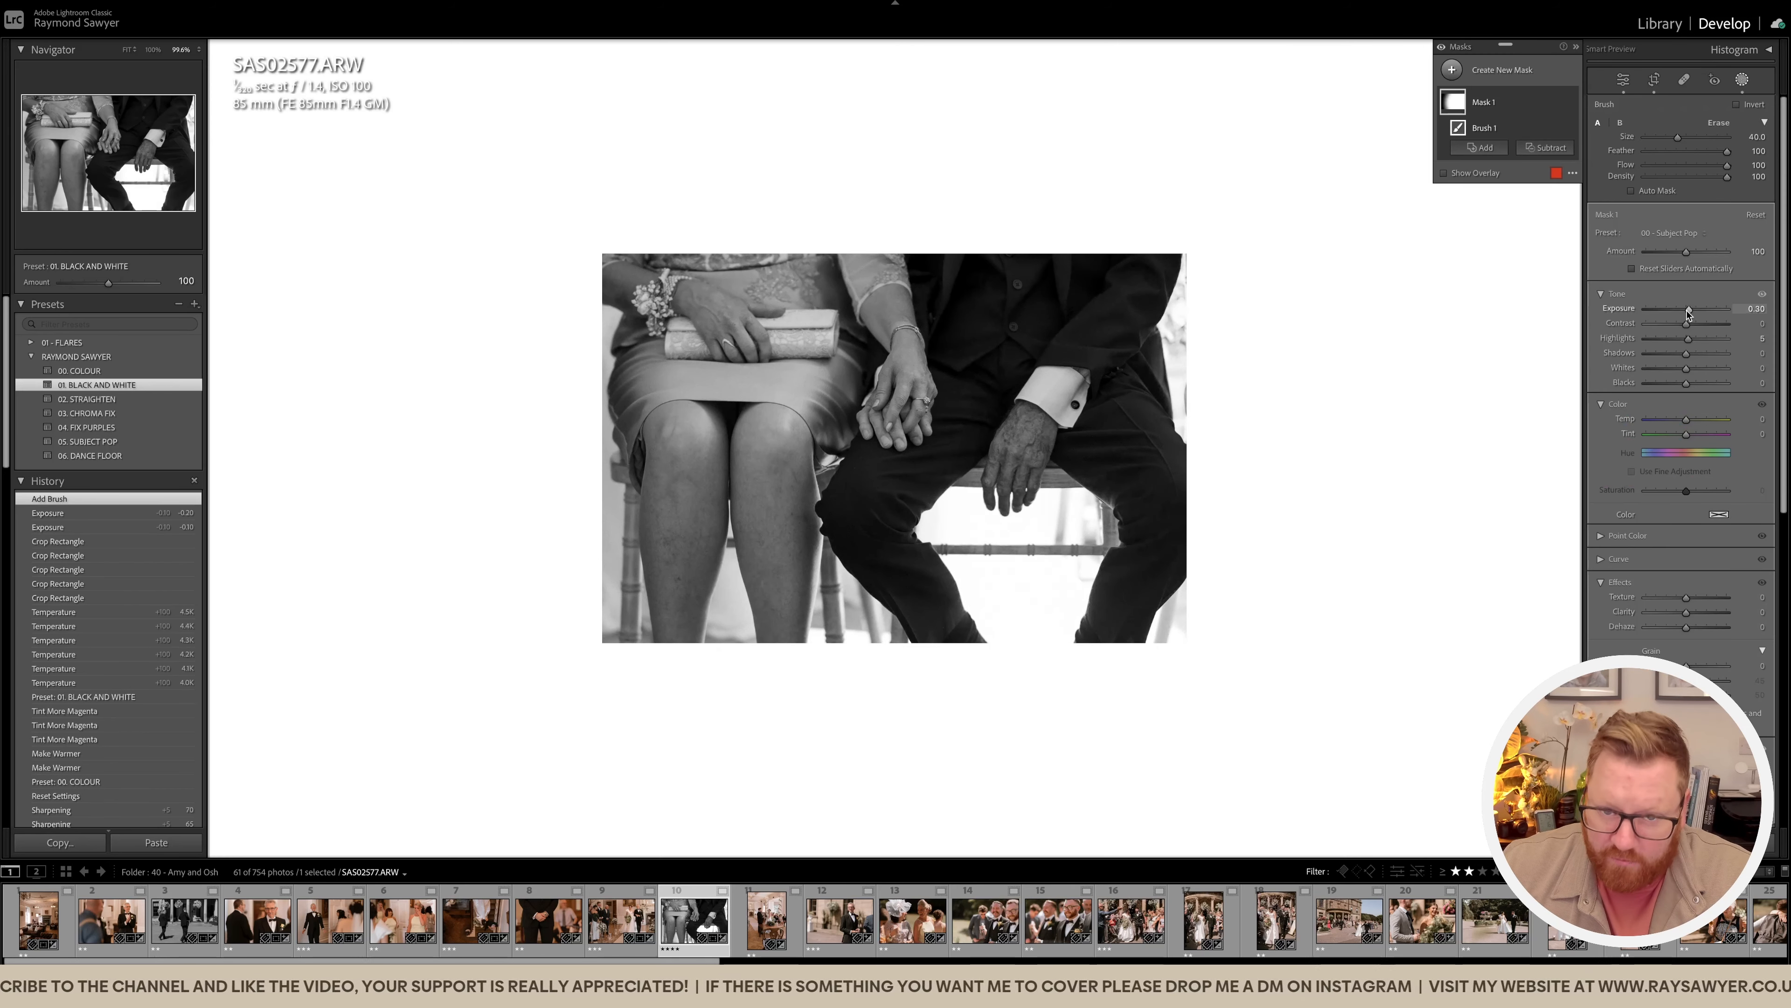
drag(1687, 311, 1688, 311)
key(shift+w)
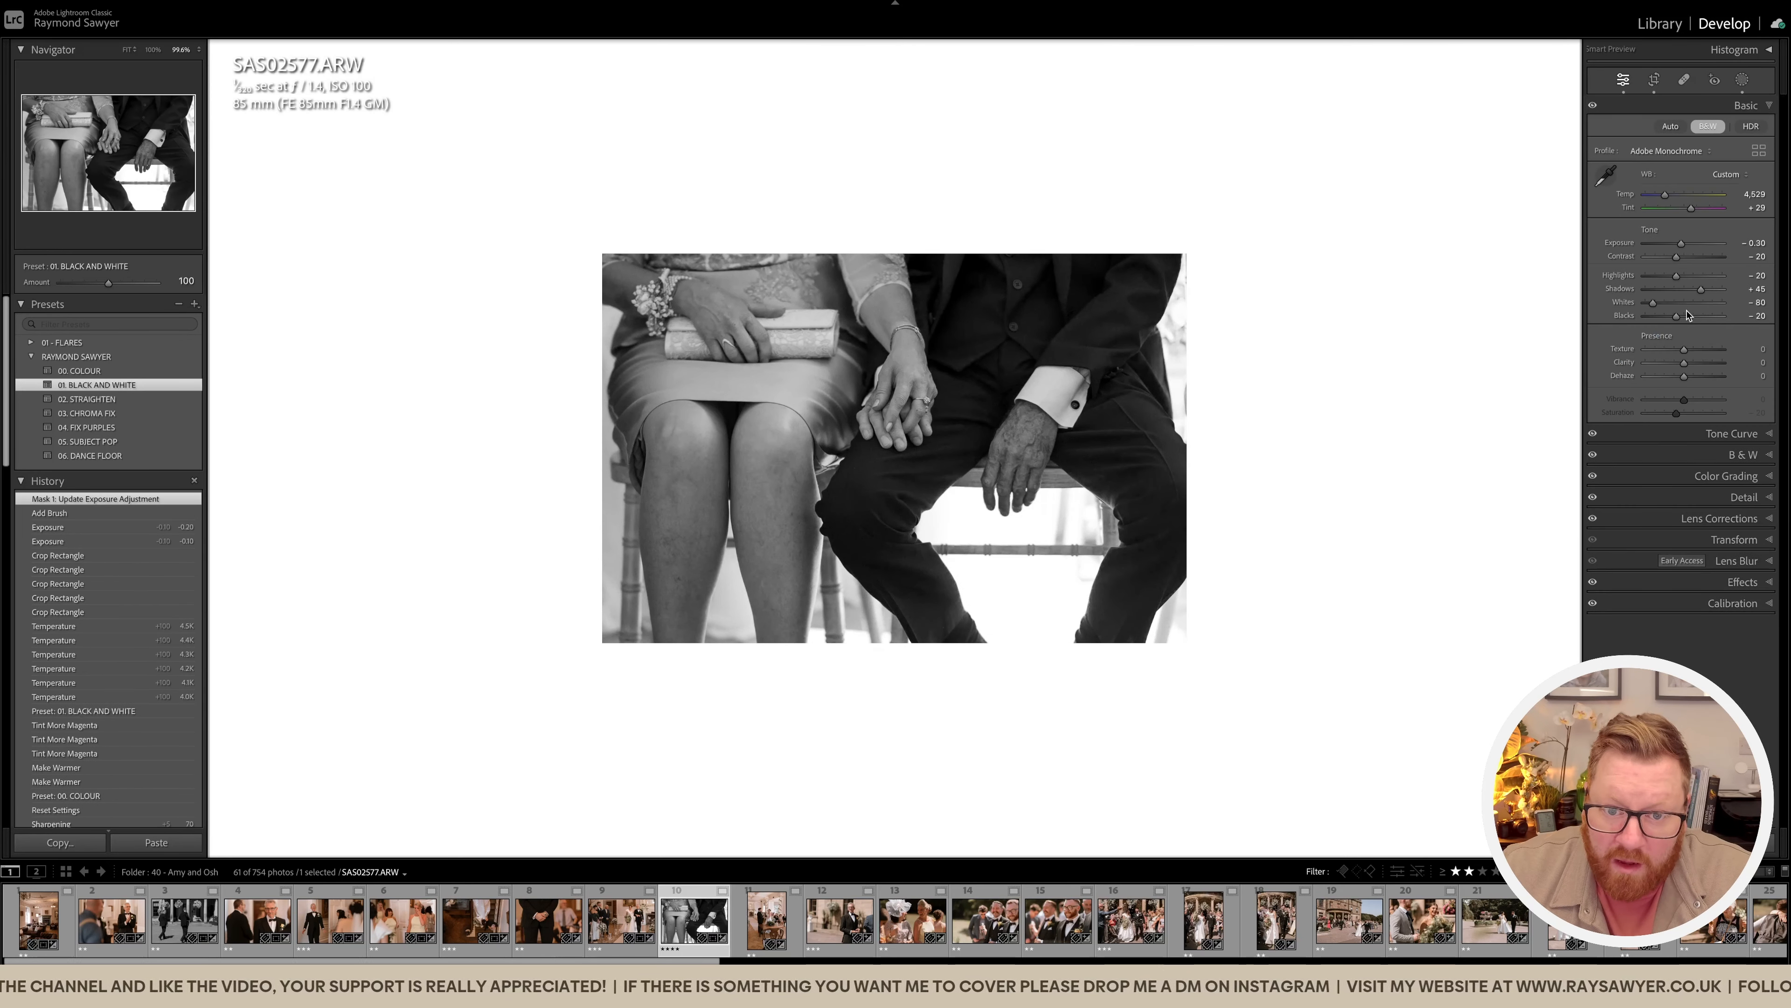
Step: Lower the overall exposure of the black-and-white hands photo to -0.60
key(minus)
key(minus)
key(minus)
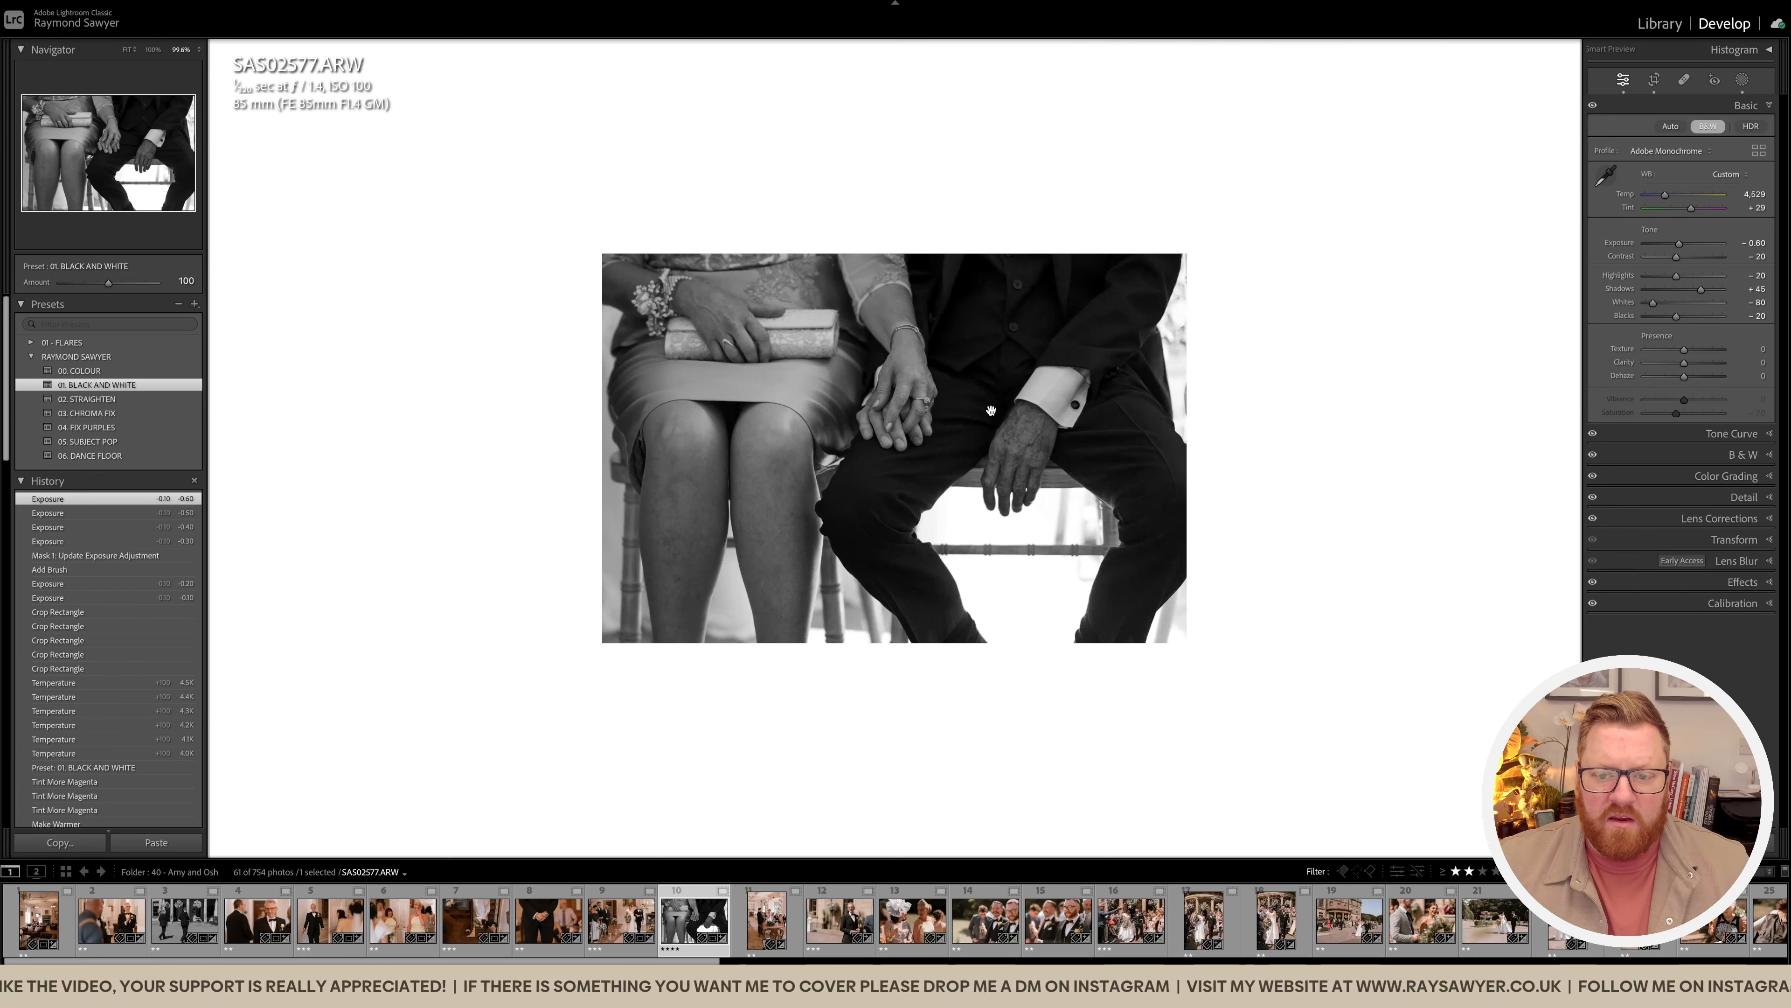
Step: Straighten the next photo, the portrait-format ceremony shot, and crop it tighter around the couple at the wooden table
key(Right)
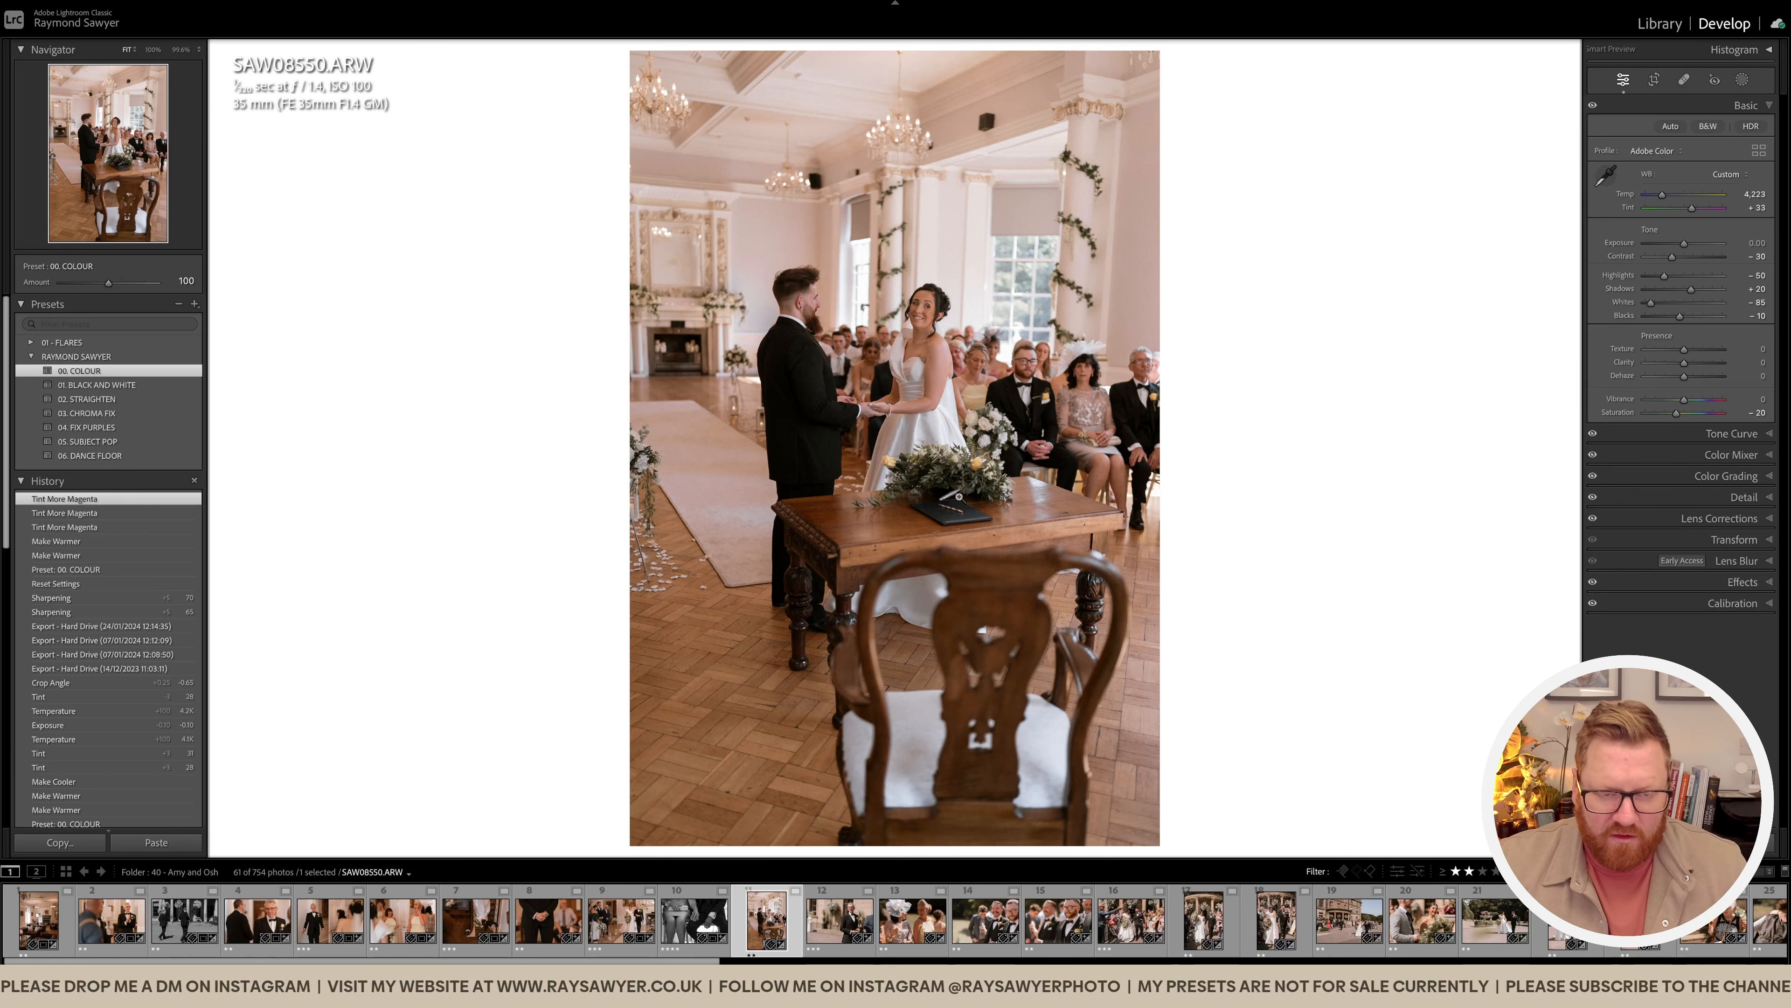
click(740, 440)
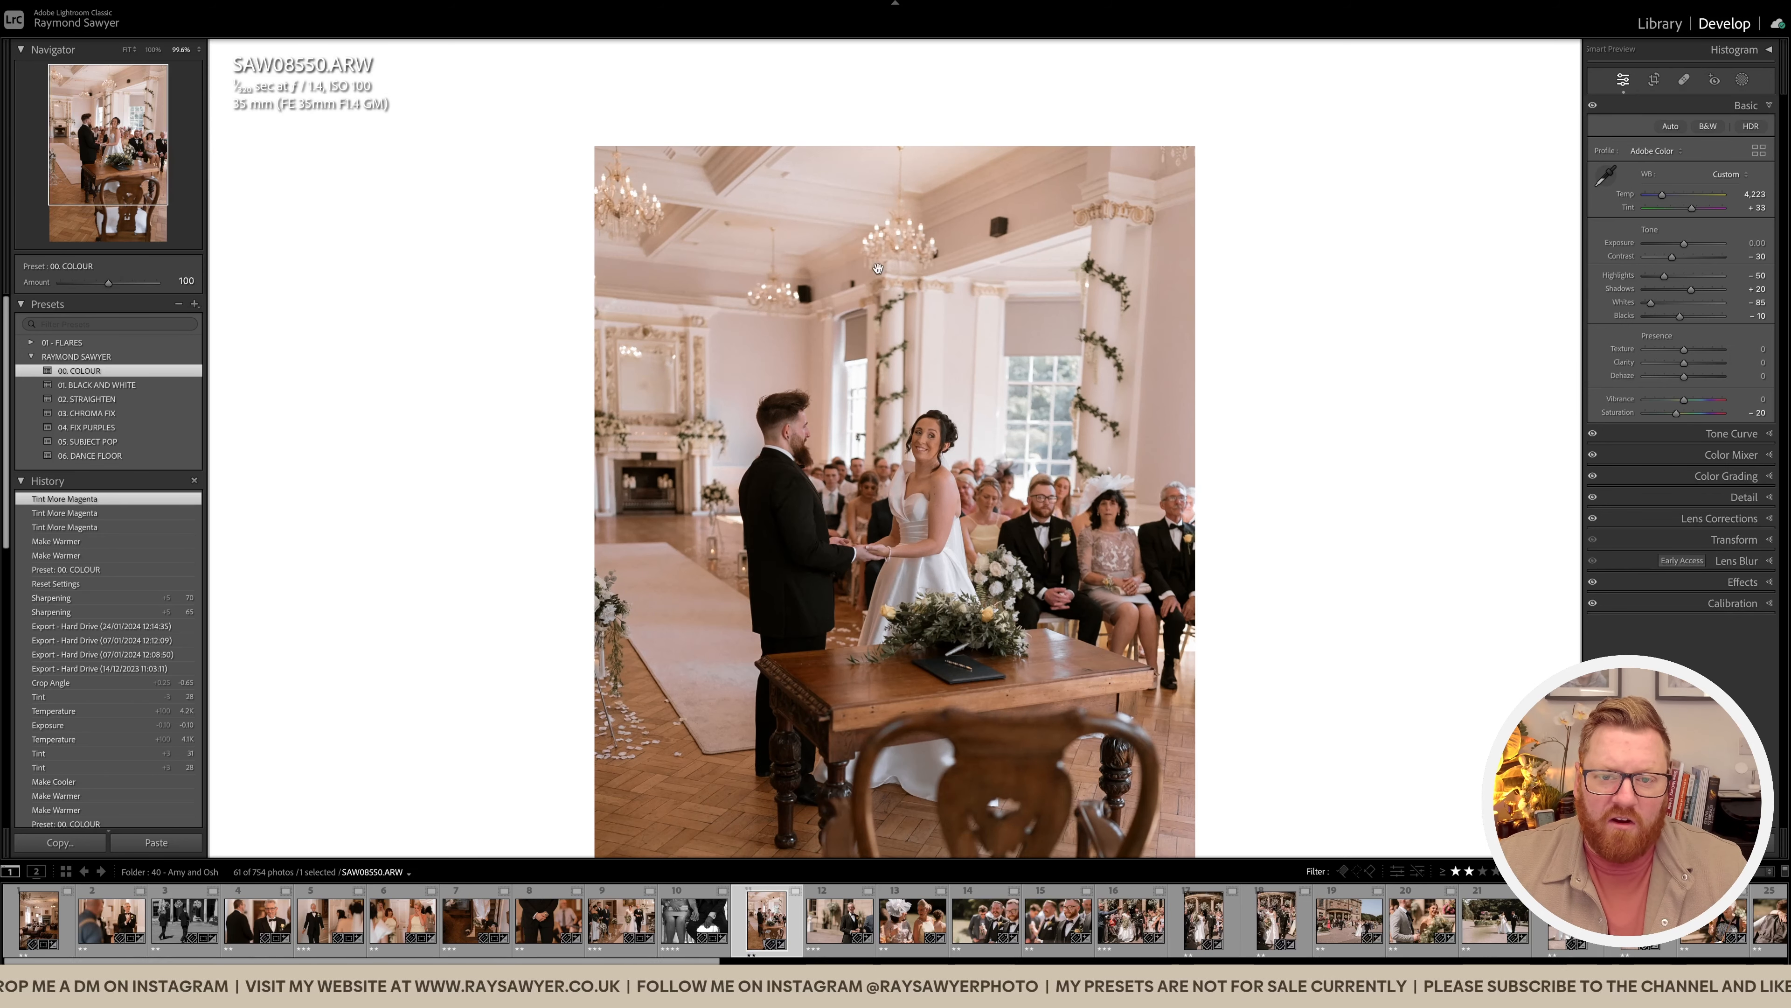
click(885, 534)
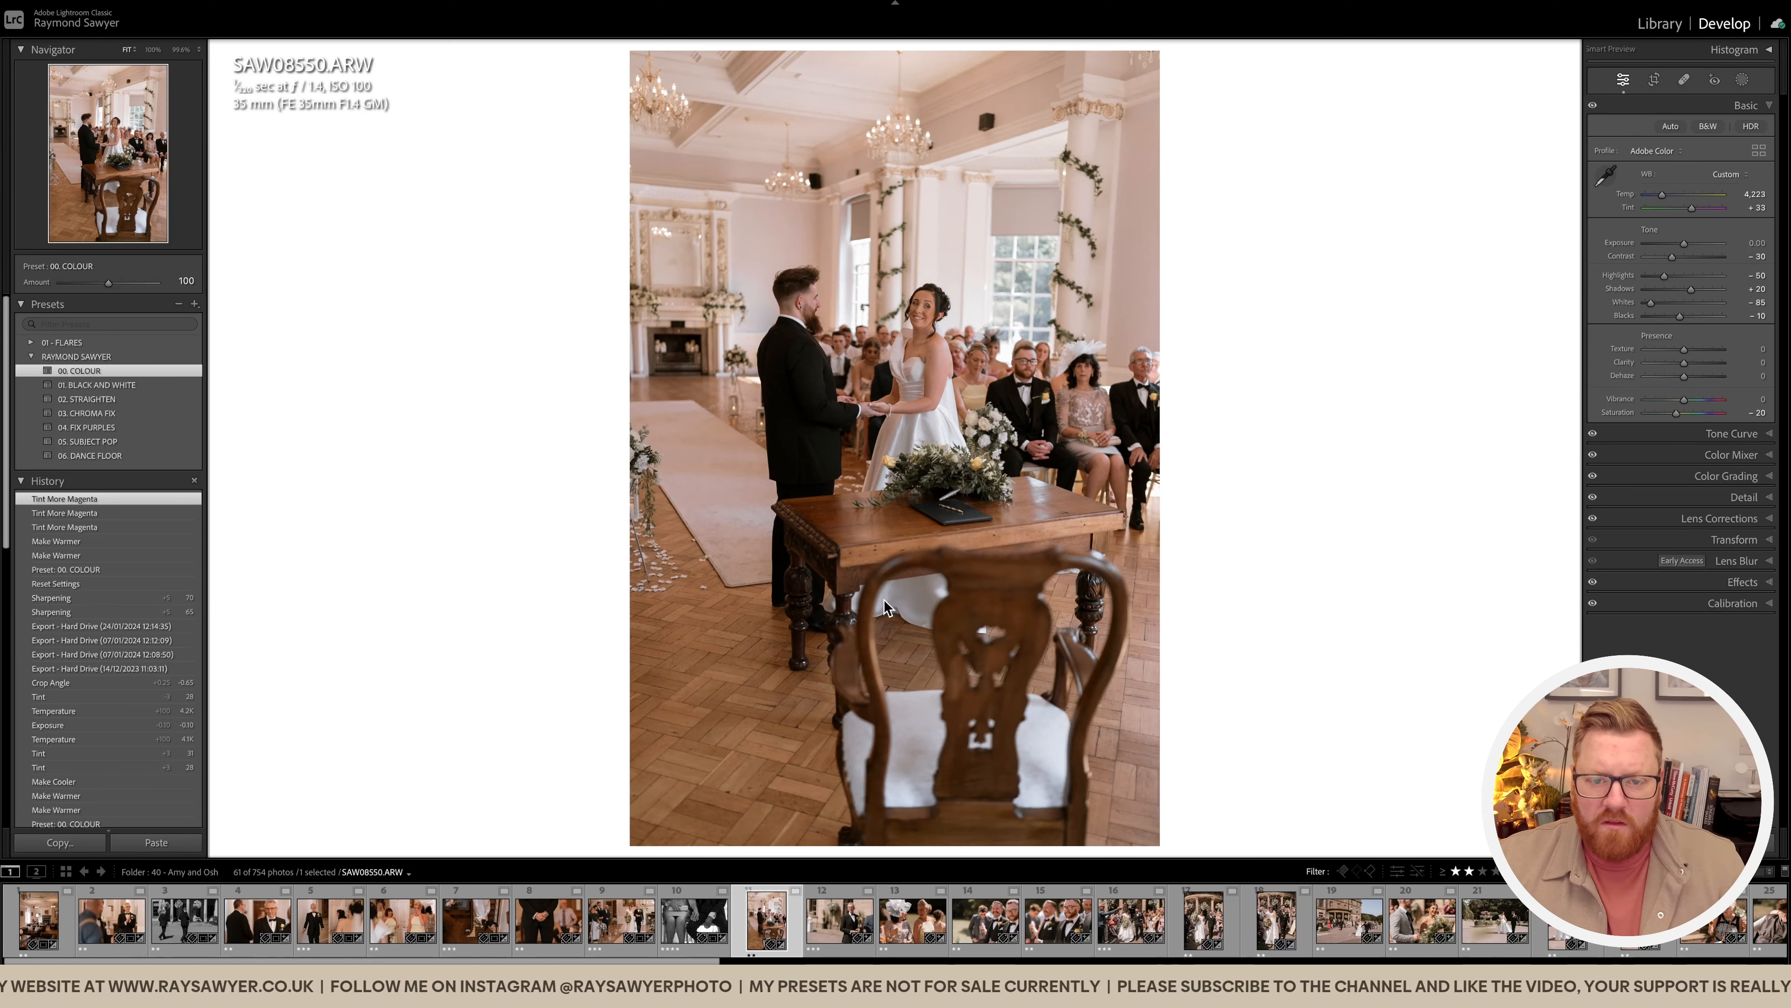
key(r)
drag(1204, 550, 1204, 543)
drag(644, 165, 680, 165)
drag(952, 356, 1019, 361)
key(Return)
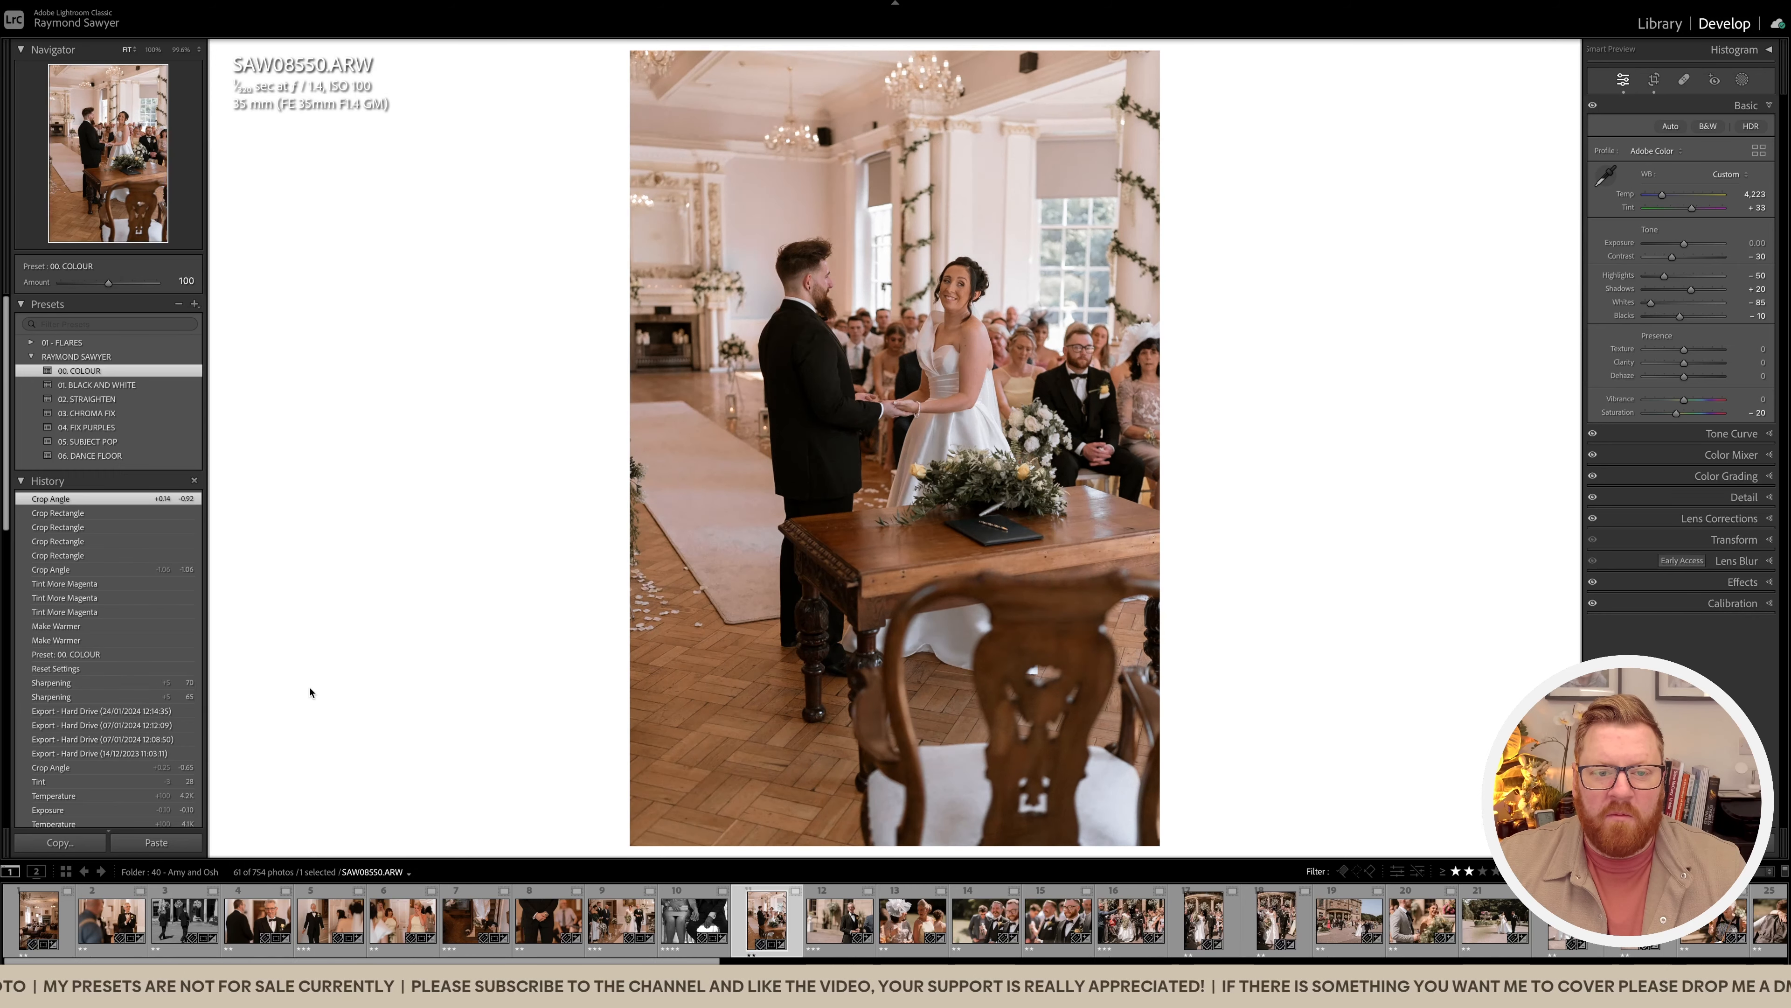
Step: Set the ceremony photo's temperature to 4,523 and exposure to -0.20, and brush a mask with 0.30 exposure over the couple
key(equal)
key(equal)
key(k)
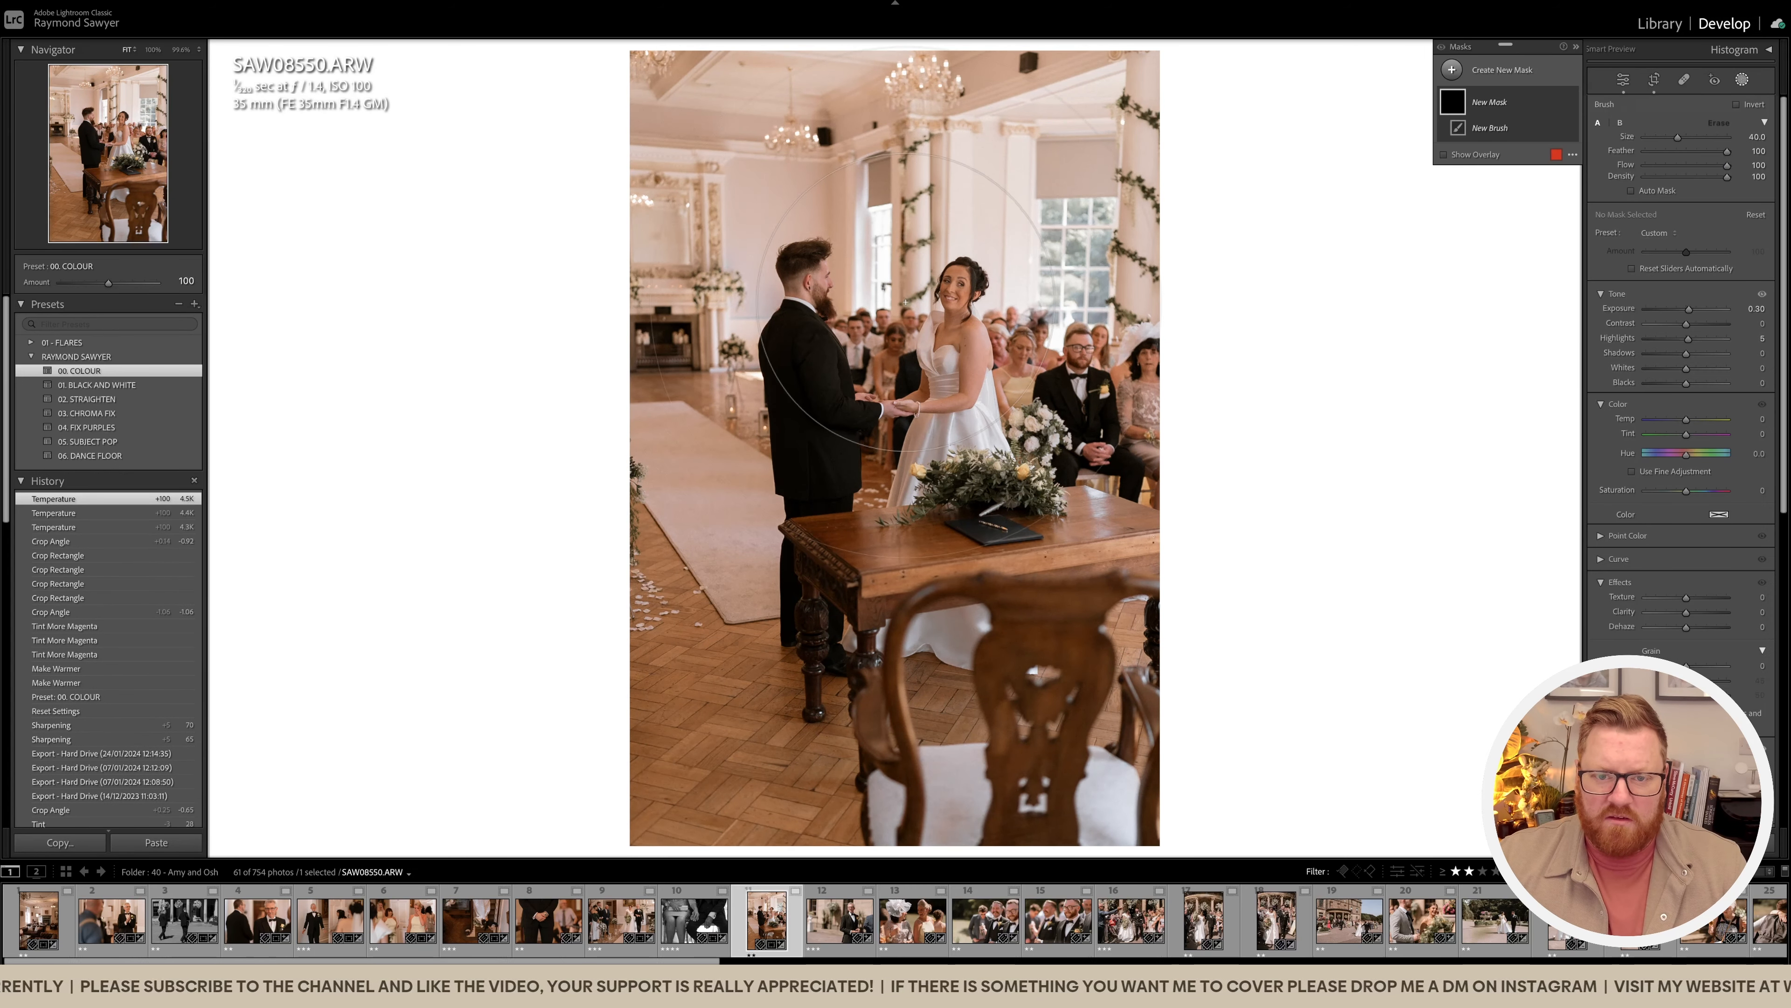
mouse_move(968, 329)
mouse_down()
mouse_move(835, 314)
mouse_move(987, 317)
mouse_up()
key(k)
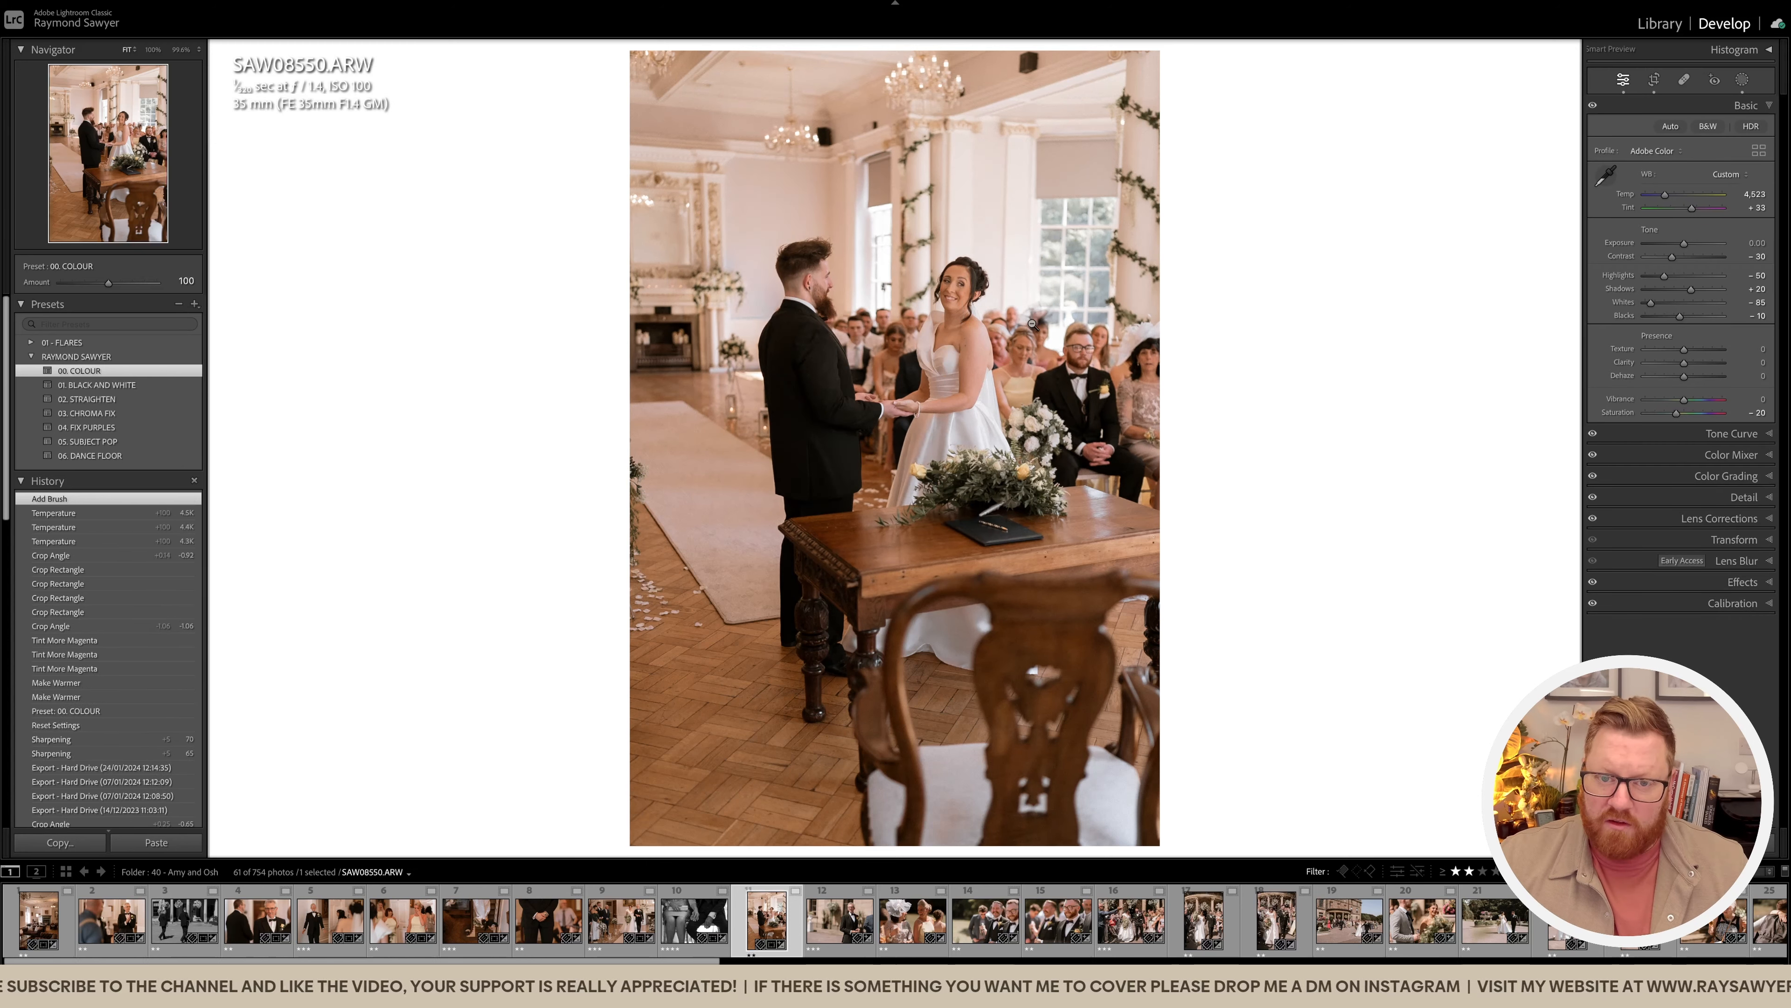
key(minus)
key(minus)
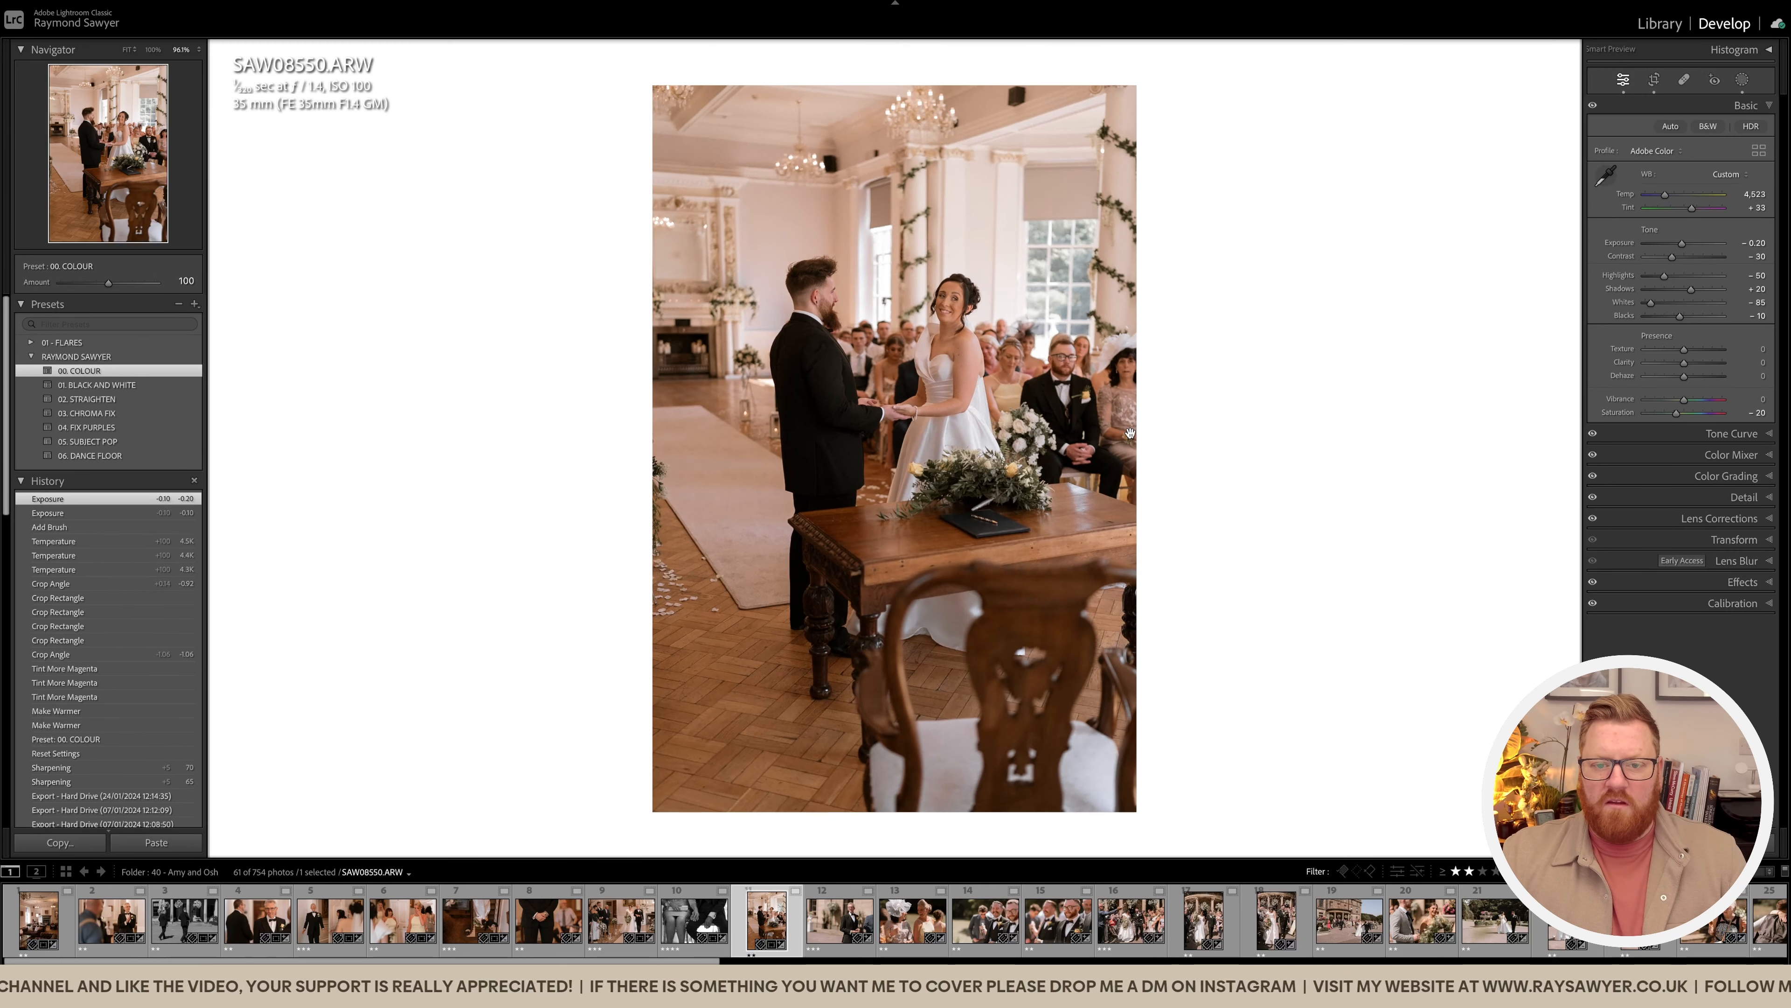
Step: Straighten the next photo, of the grey-haired man with the yellow buttonhole, and crop out the guest beside him
key(Right)
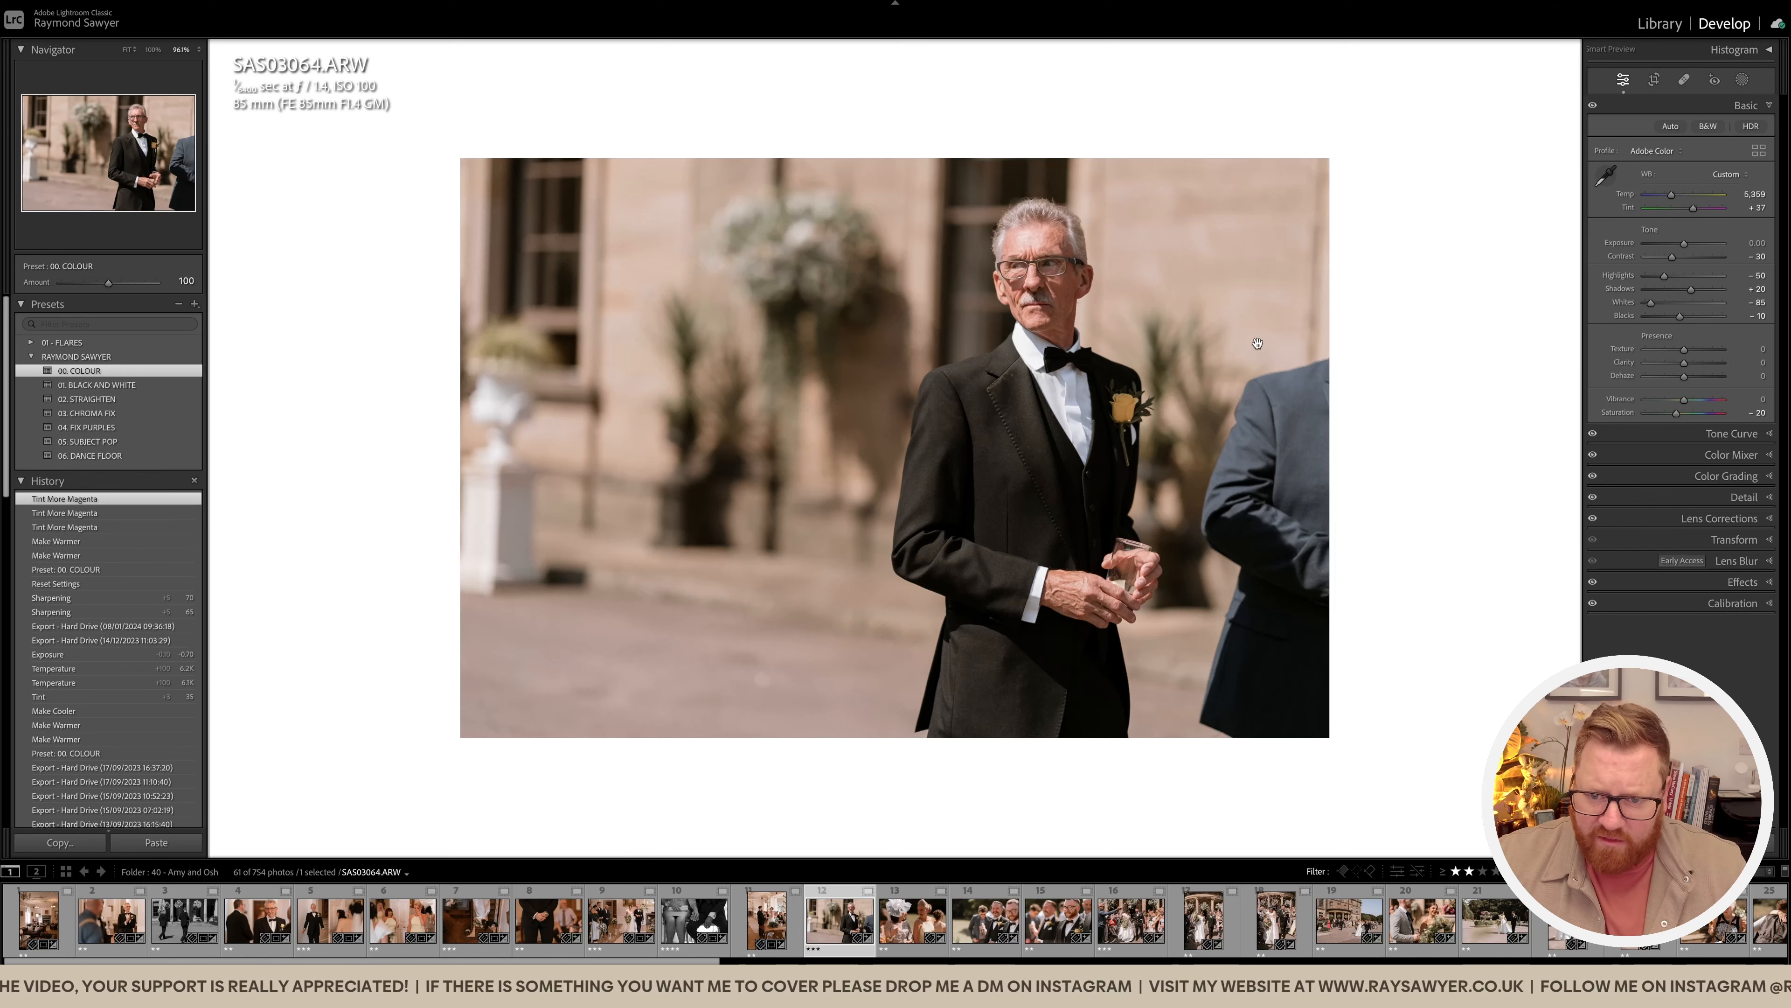
key(r)
drag(1485, 422, 1383, 446)
drag(1335, 366, 1319, 406)
key(r)
Step: Lower the exposure of the grey-haired man's photo to -0.50 and tighten its crop slightly
key(minus)
key(minus)
key(minus)
key(minus)
key(minus)
key(r)
drag(448, 469, 454, 469)
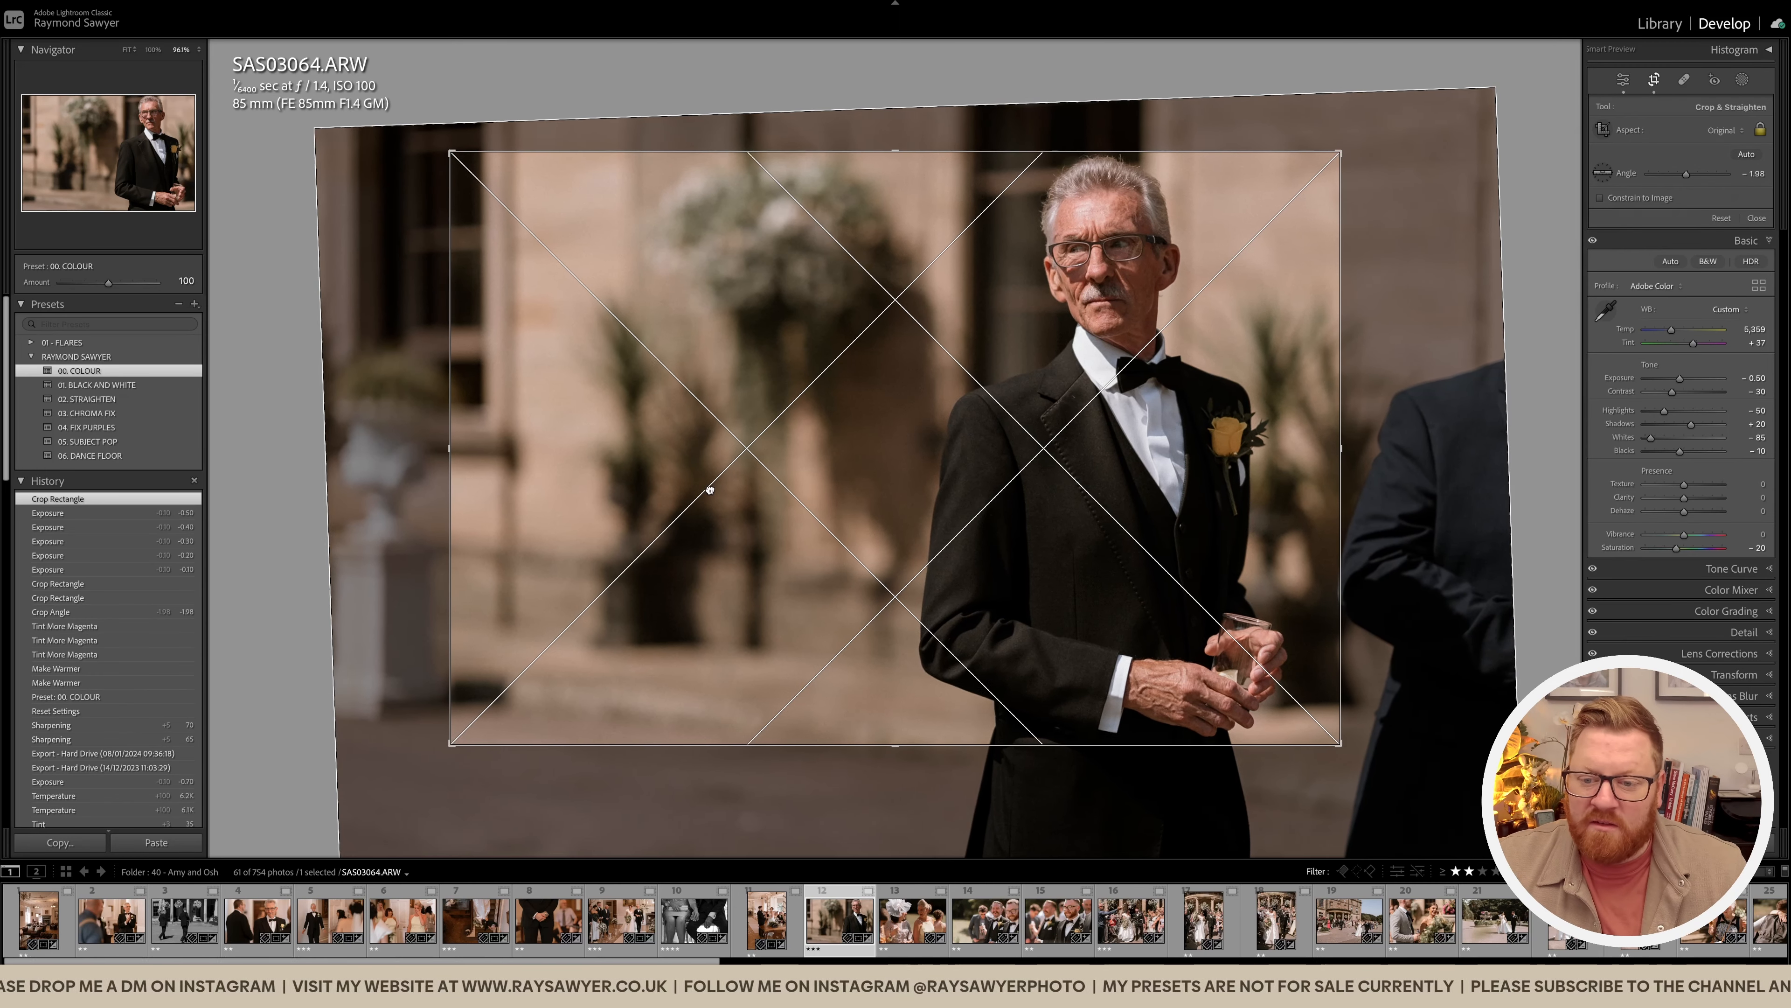
key(r)
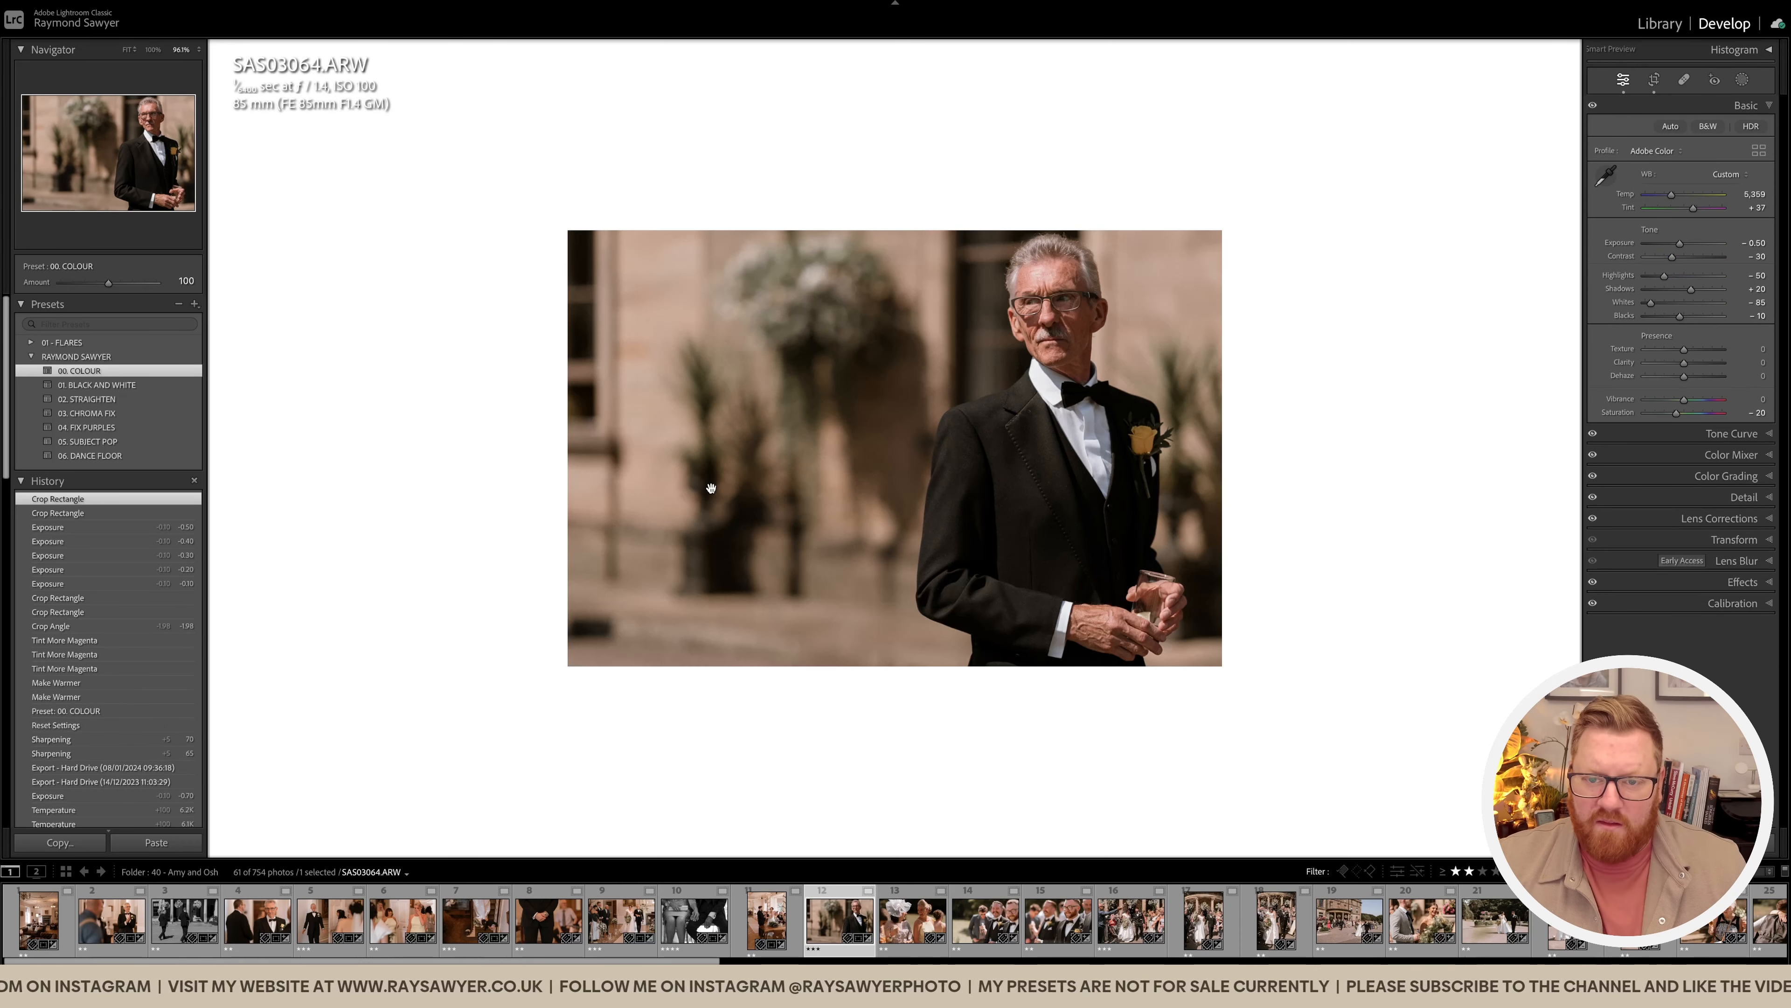
Step: Fine-tune the basic adjustments of the grey-haired man's photo and go on to the photo of the two laughing women
key(equal)
key(equal)
key(equal)
key(equal)
key(equal)
key(equal)
key(minus)
key(minus)
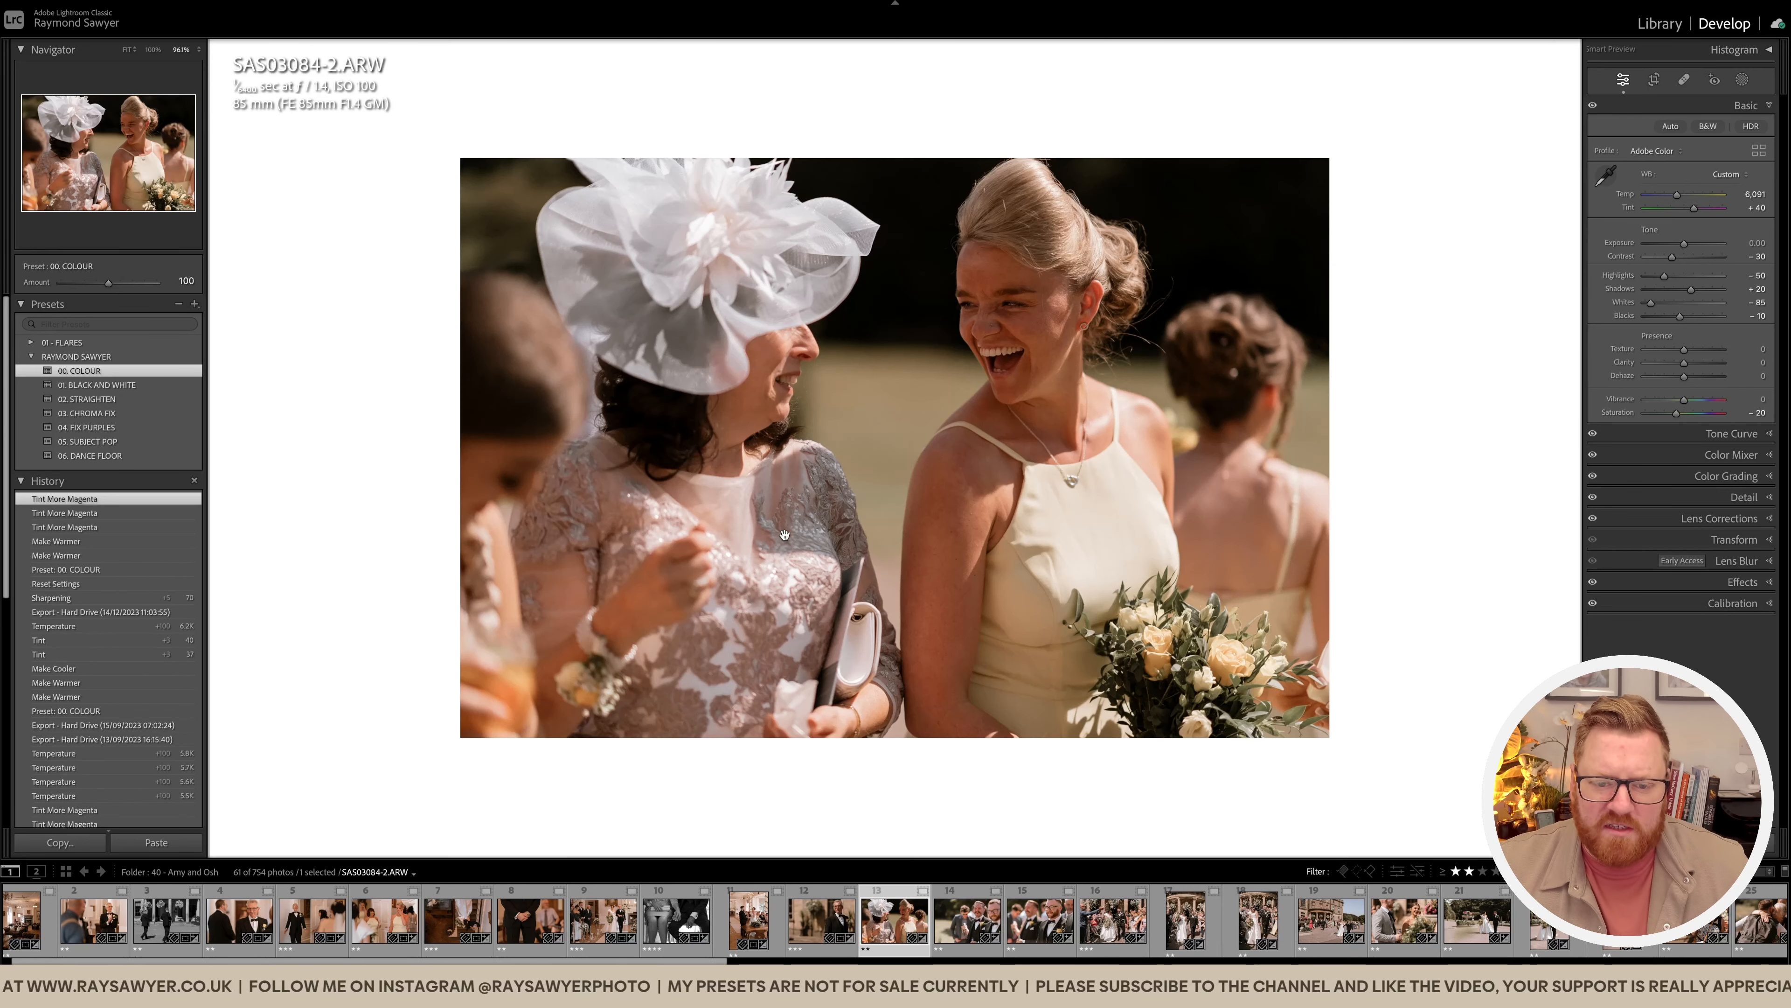
Step: Crop the photo of the laughing women to trim the bridesmaid behind them, and set its exposure to +0.20
key(r)
drag(823, 501, 1196, 491)
key(r)
key(equal)
key(equal)
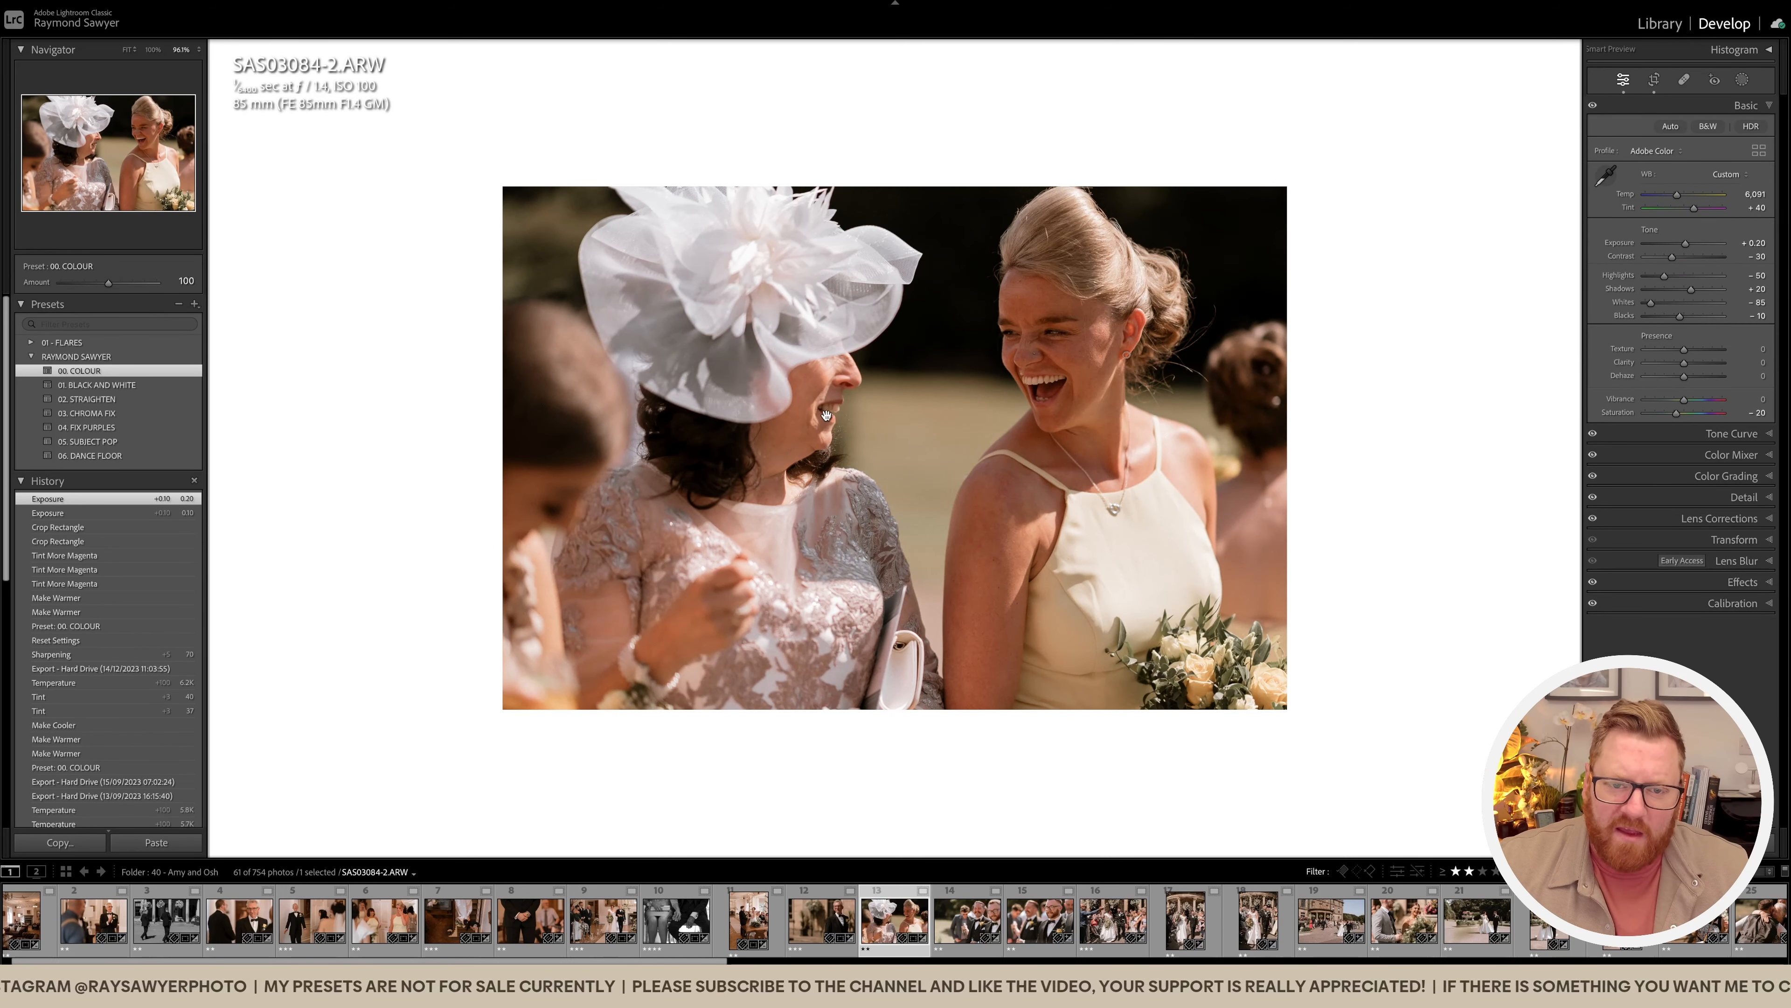
Step: Paint a brush mask with 0.30 exposure over the faces of the two laughing women
key(k)
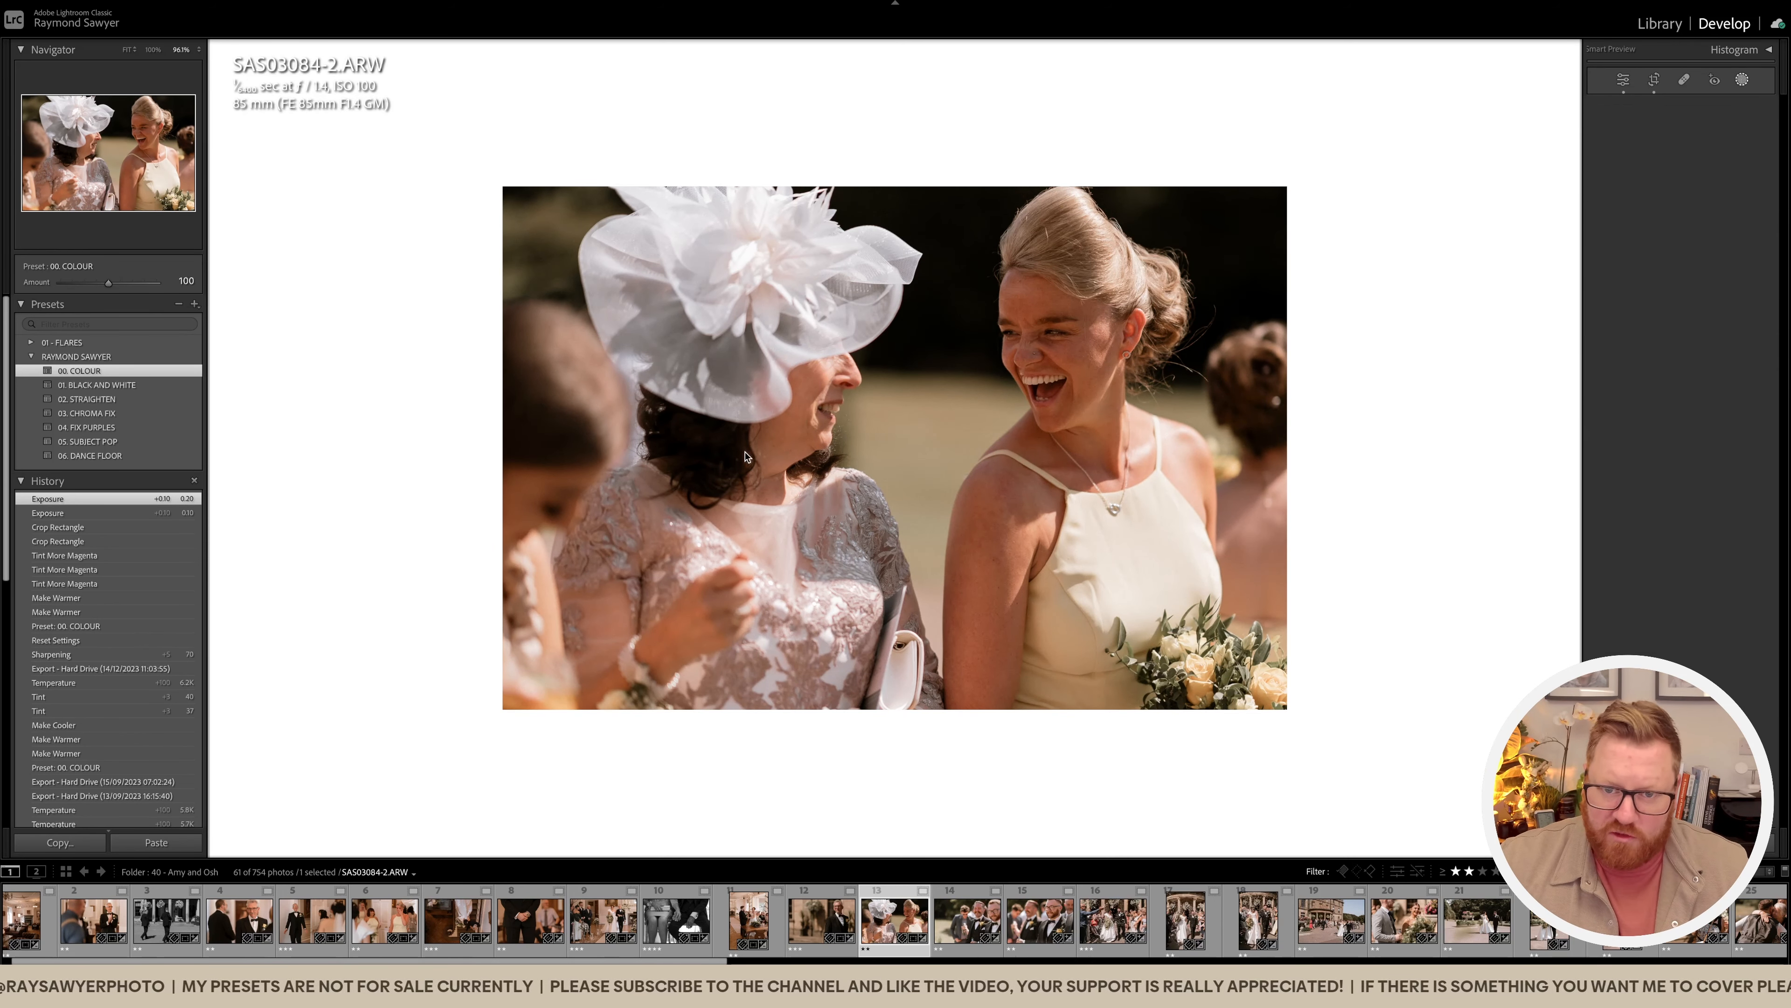
mouse_move(992, 408)
mouse_down()
mouse_move(1051, 303)
mouse_move(1086, 282)
mouse_up()
key(k)
Step: Add a second brush mask with reduced exposure near the bouquet, and raise the photo's temperature to 6,291
key(k)
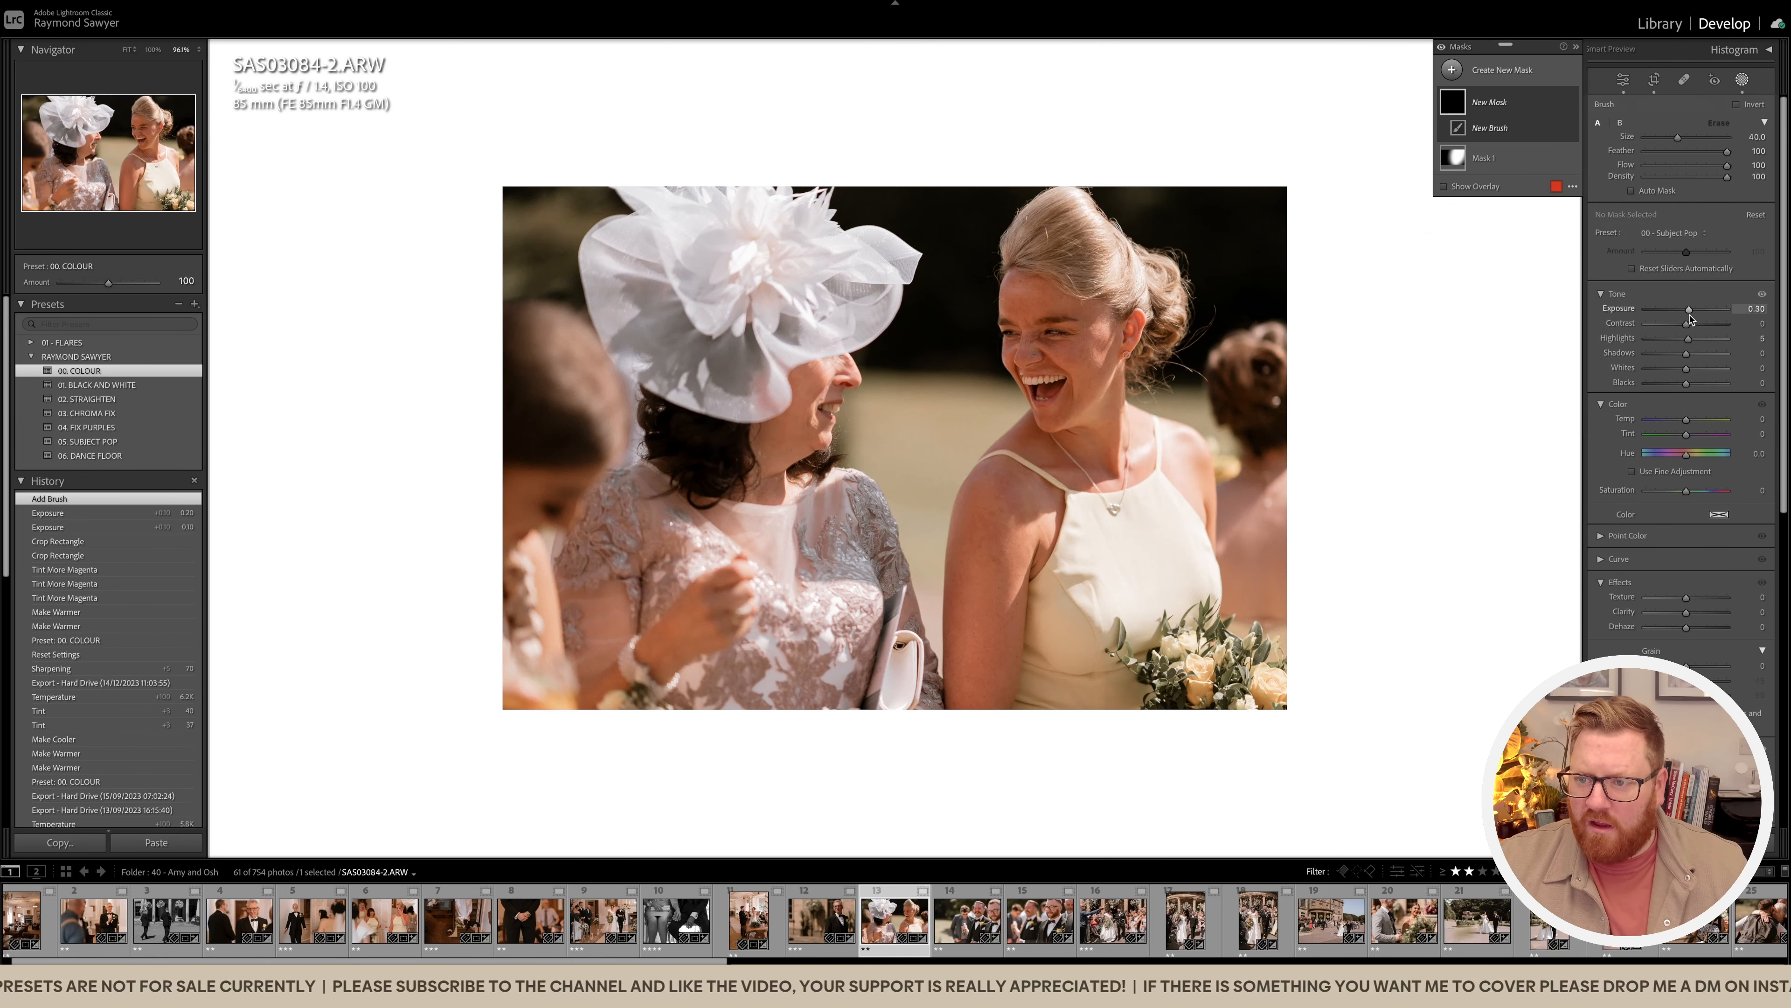
drag(1687, 339, 1682, 311)
scroll(1068, 695, down, 5)
click(1068, 695)
key(k)
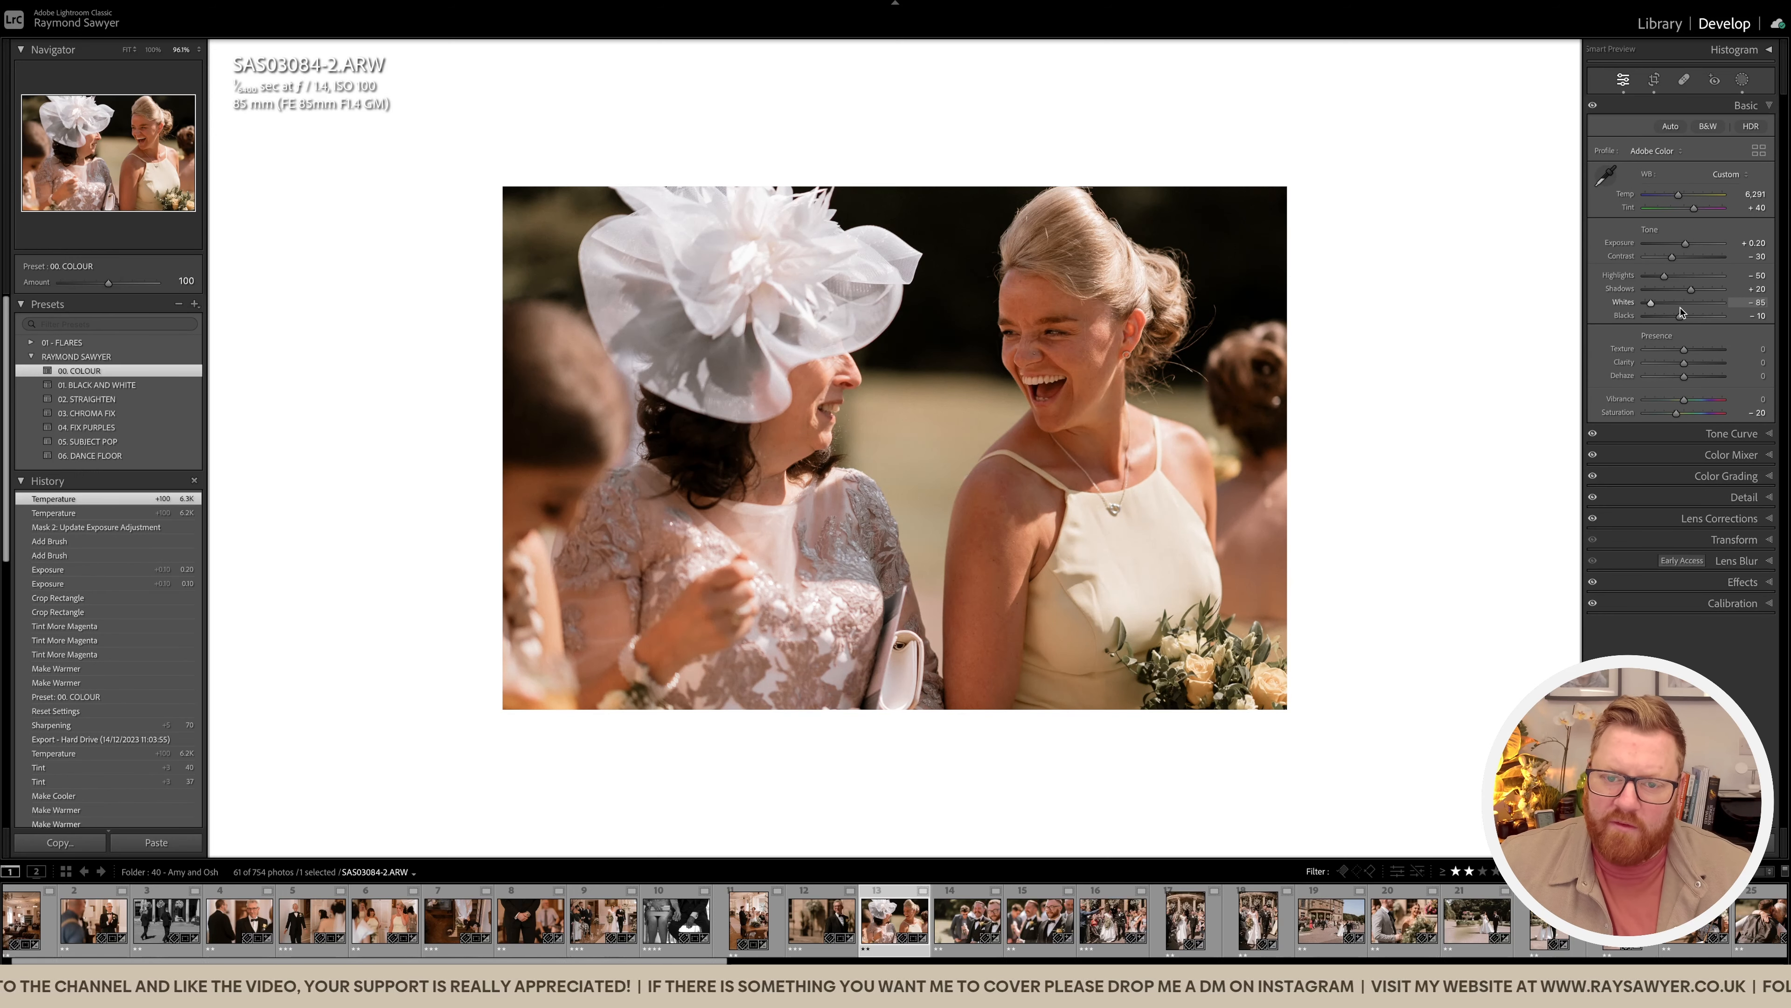
Step: Apply the 01. BLACK AND WHITE preset to the next photo, of the laughing groomsmen, with exposure -0.40 and temperature 6,084
key(Right)
click(123, 387)
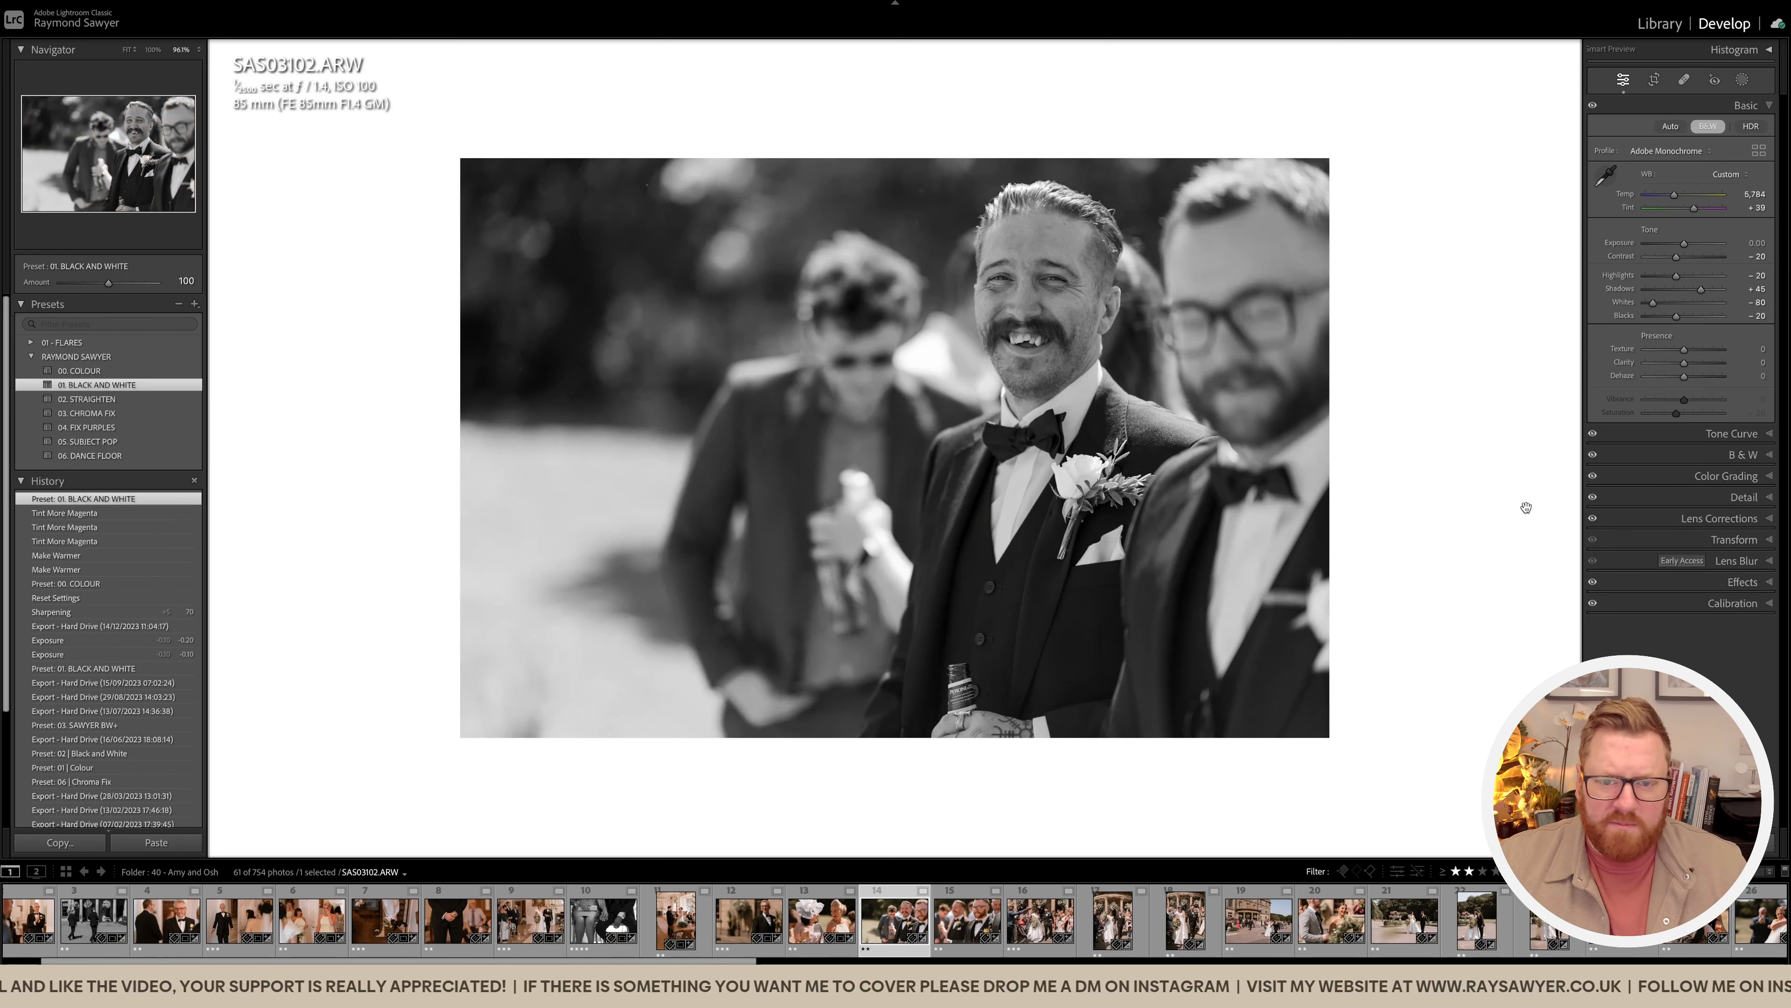
key(minus)
key(minus)
key(minus)
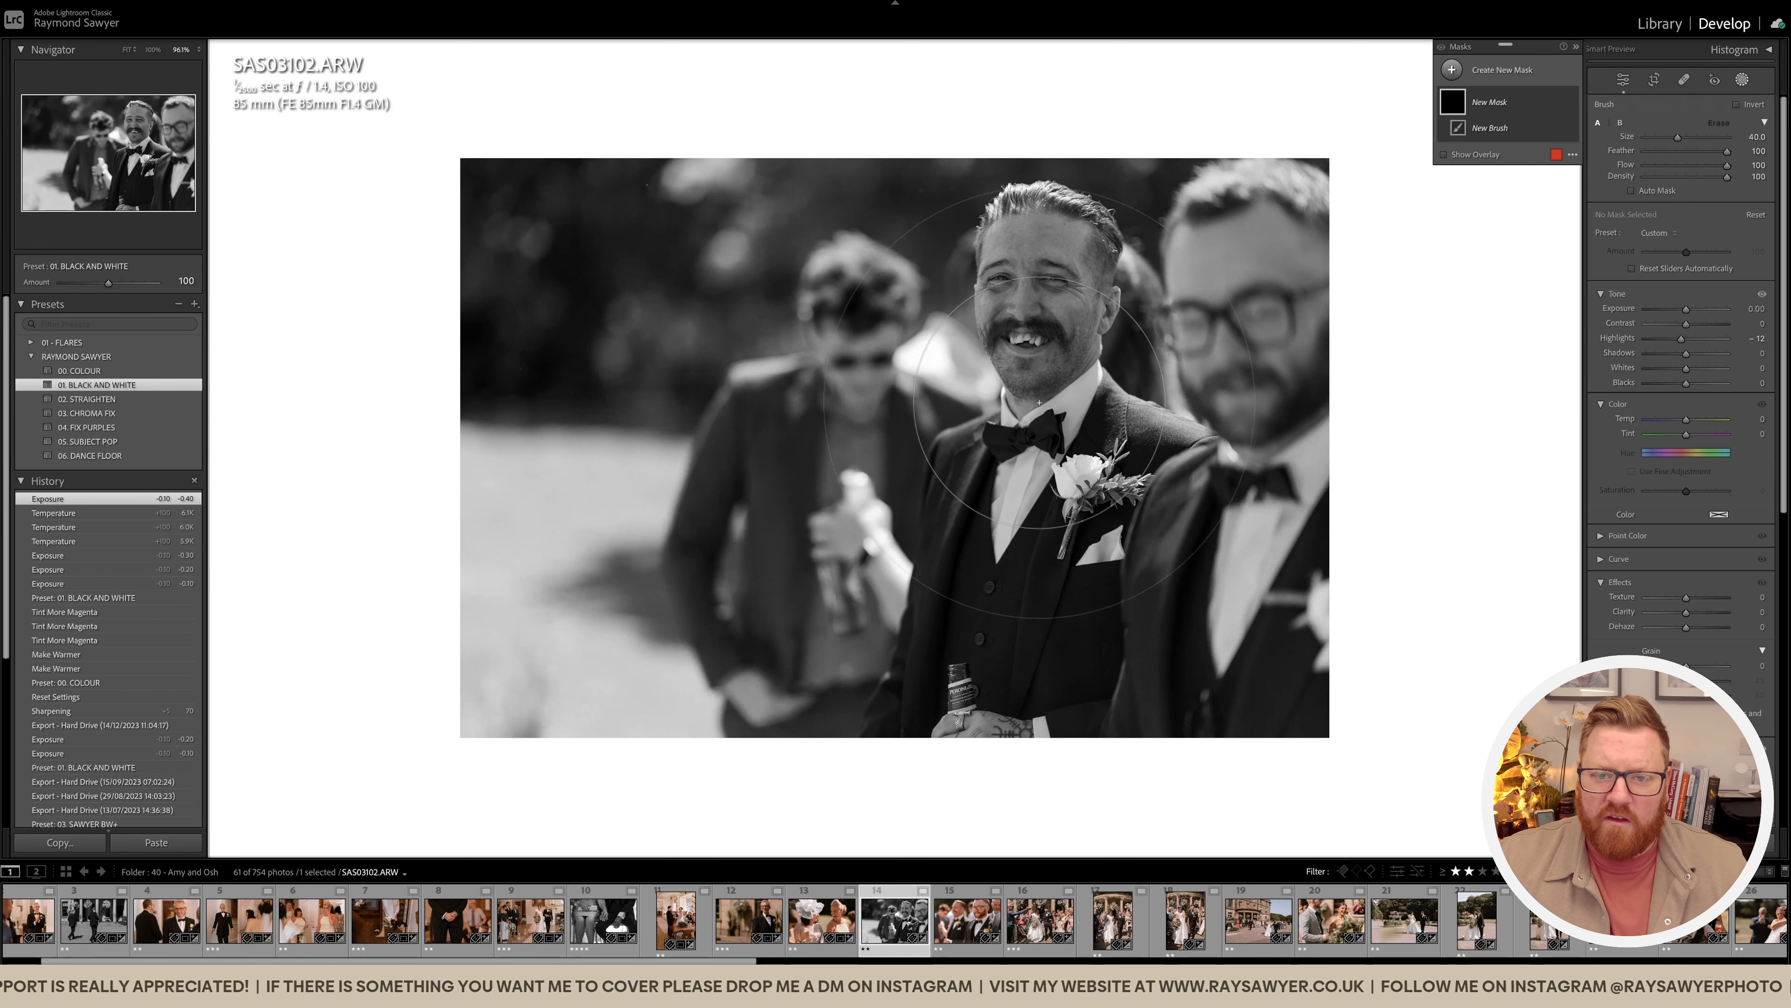
Step: Paint a brush mask over the moustached man and the guest behind him, and lower the photo's overall exposure to -0.60
scroll(1038, 402, up, 3)
mouse_move(1039, 382)
mouse_down()
mouse_move(1026, 342)
mouse_move(977, 378)
mouse_move(921, 341)
mouse_move(846, 367)
mouse_up()
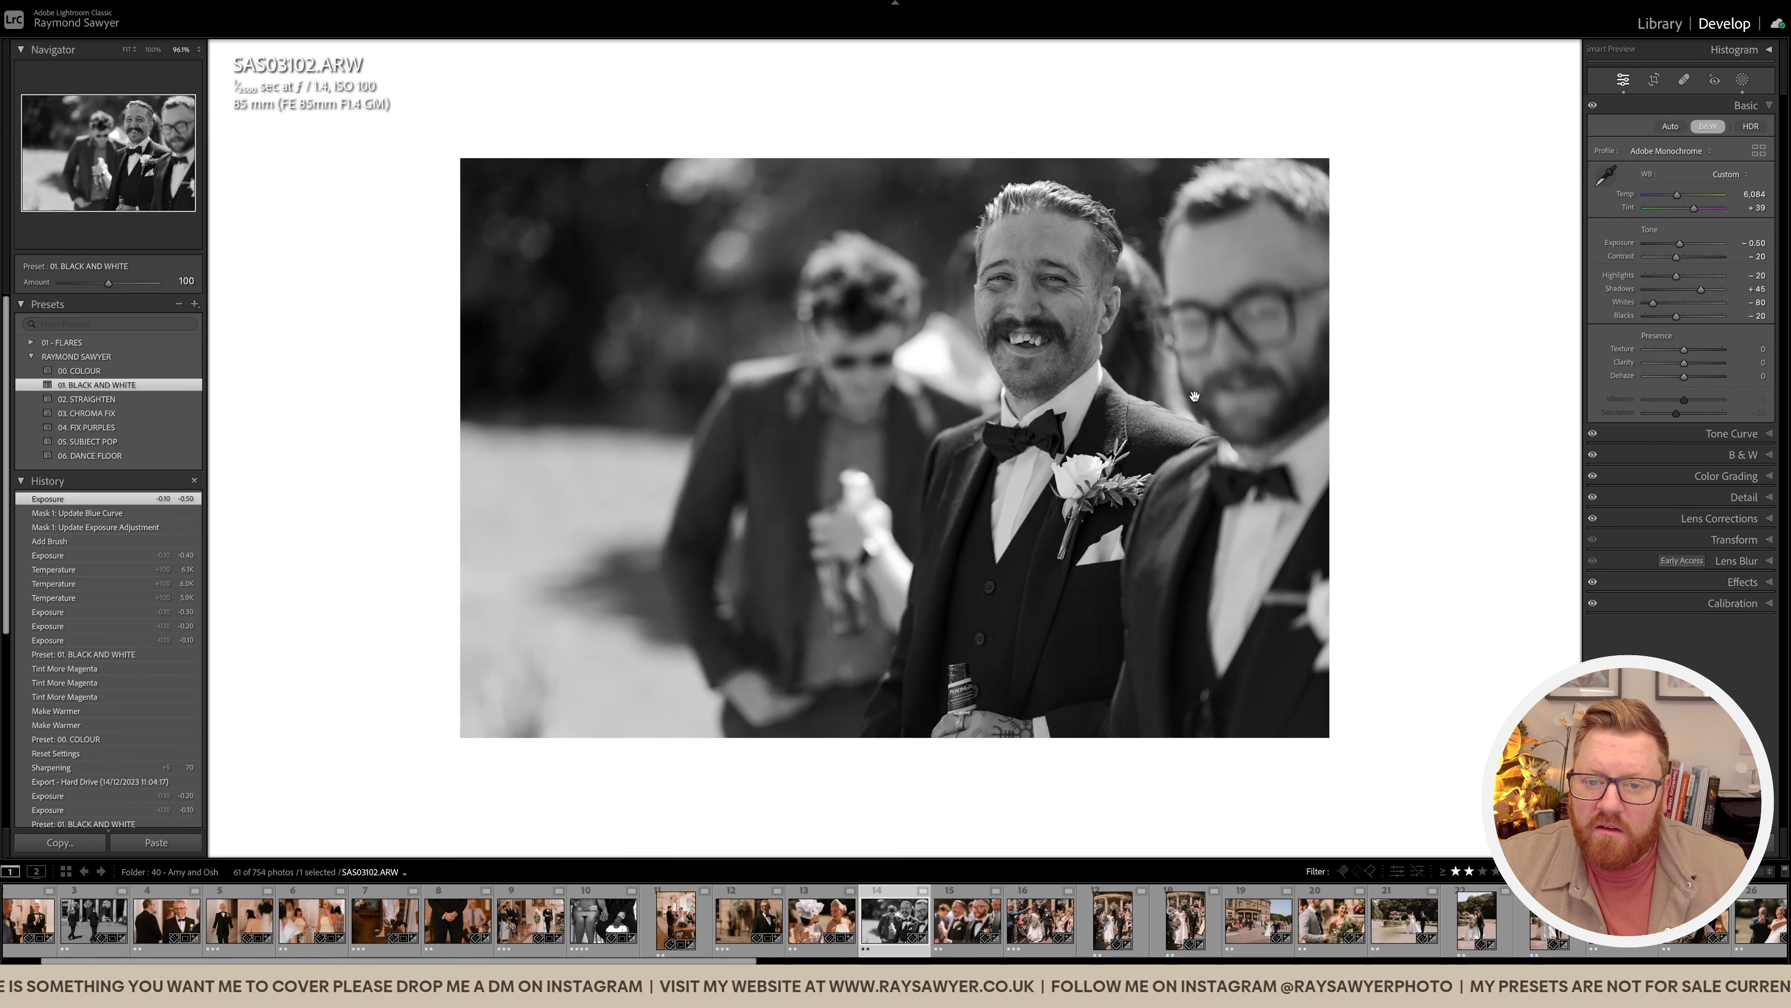
key(minus)
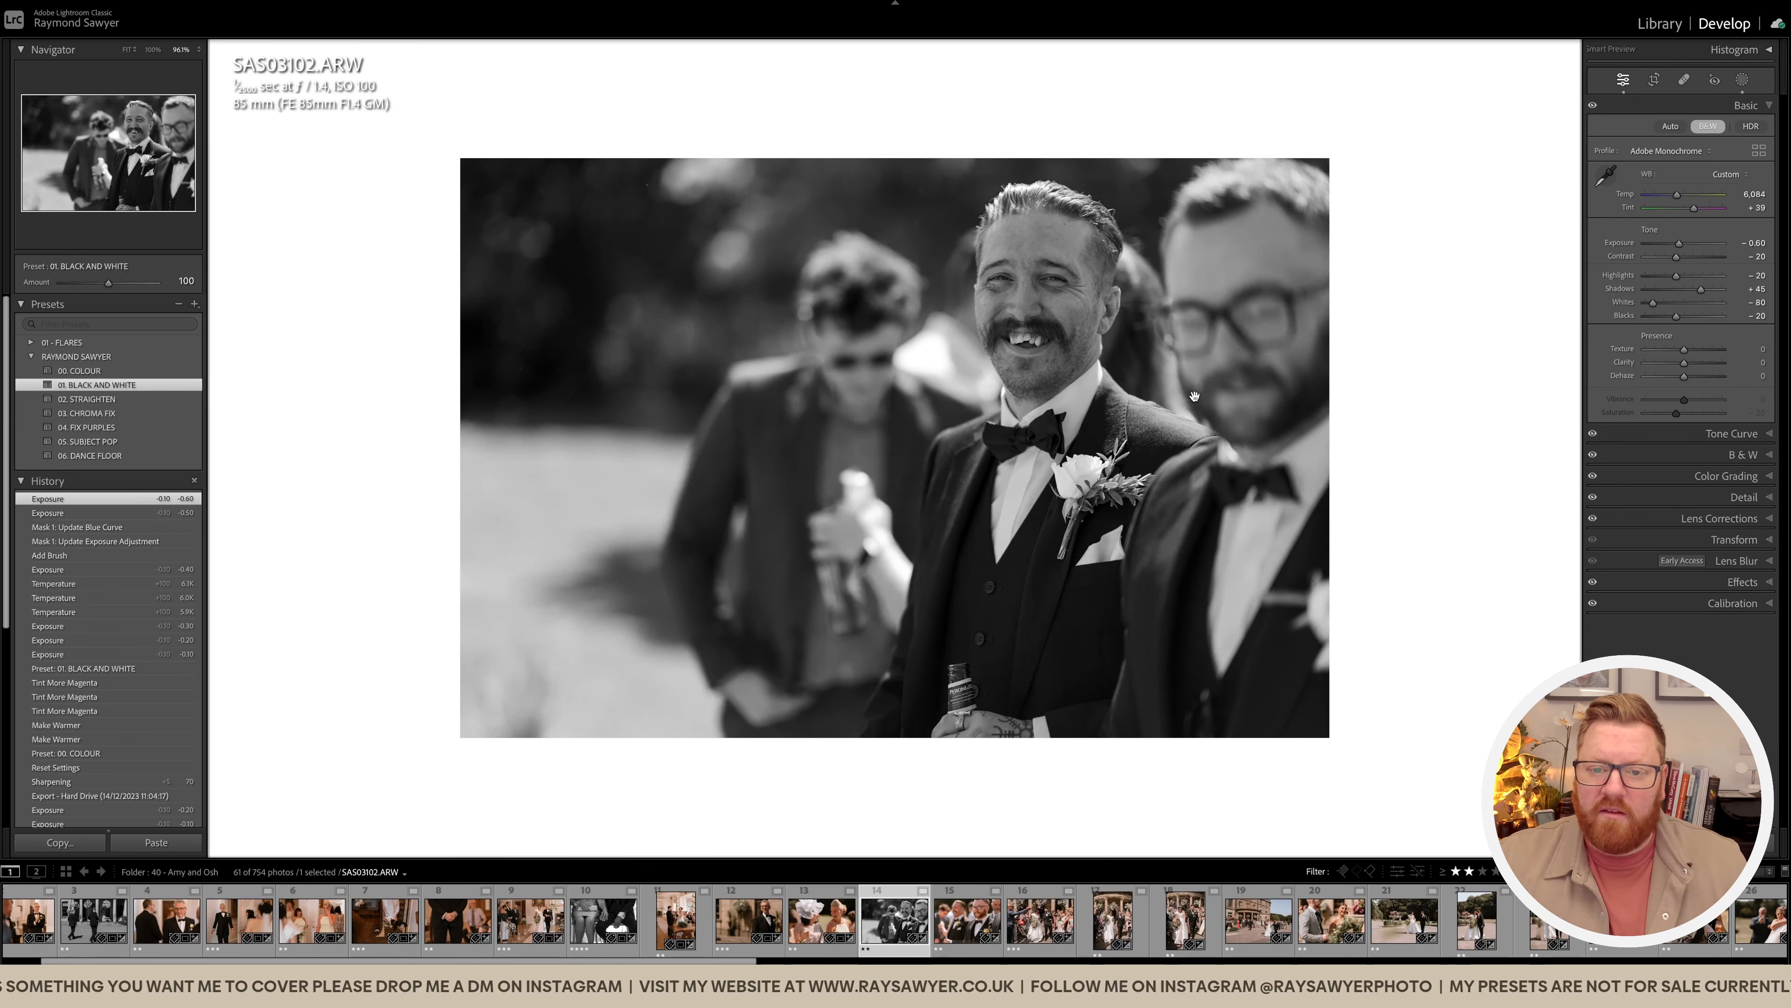
Step: Raise the temperature of the next photo, of the bearded groomsman in glasses, to 6,553
key(Right)
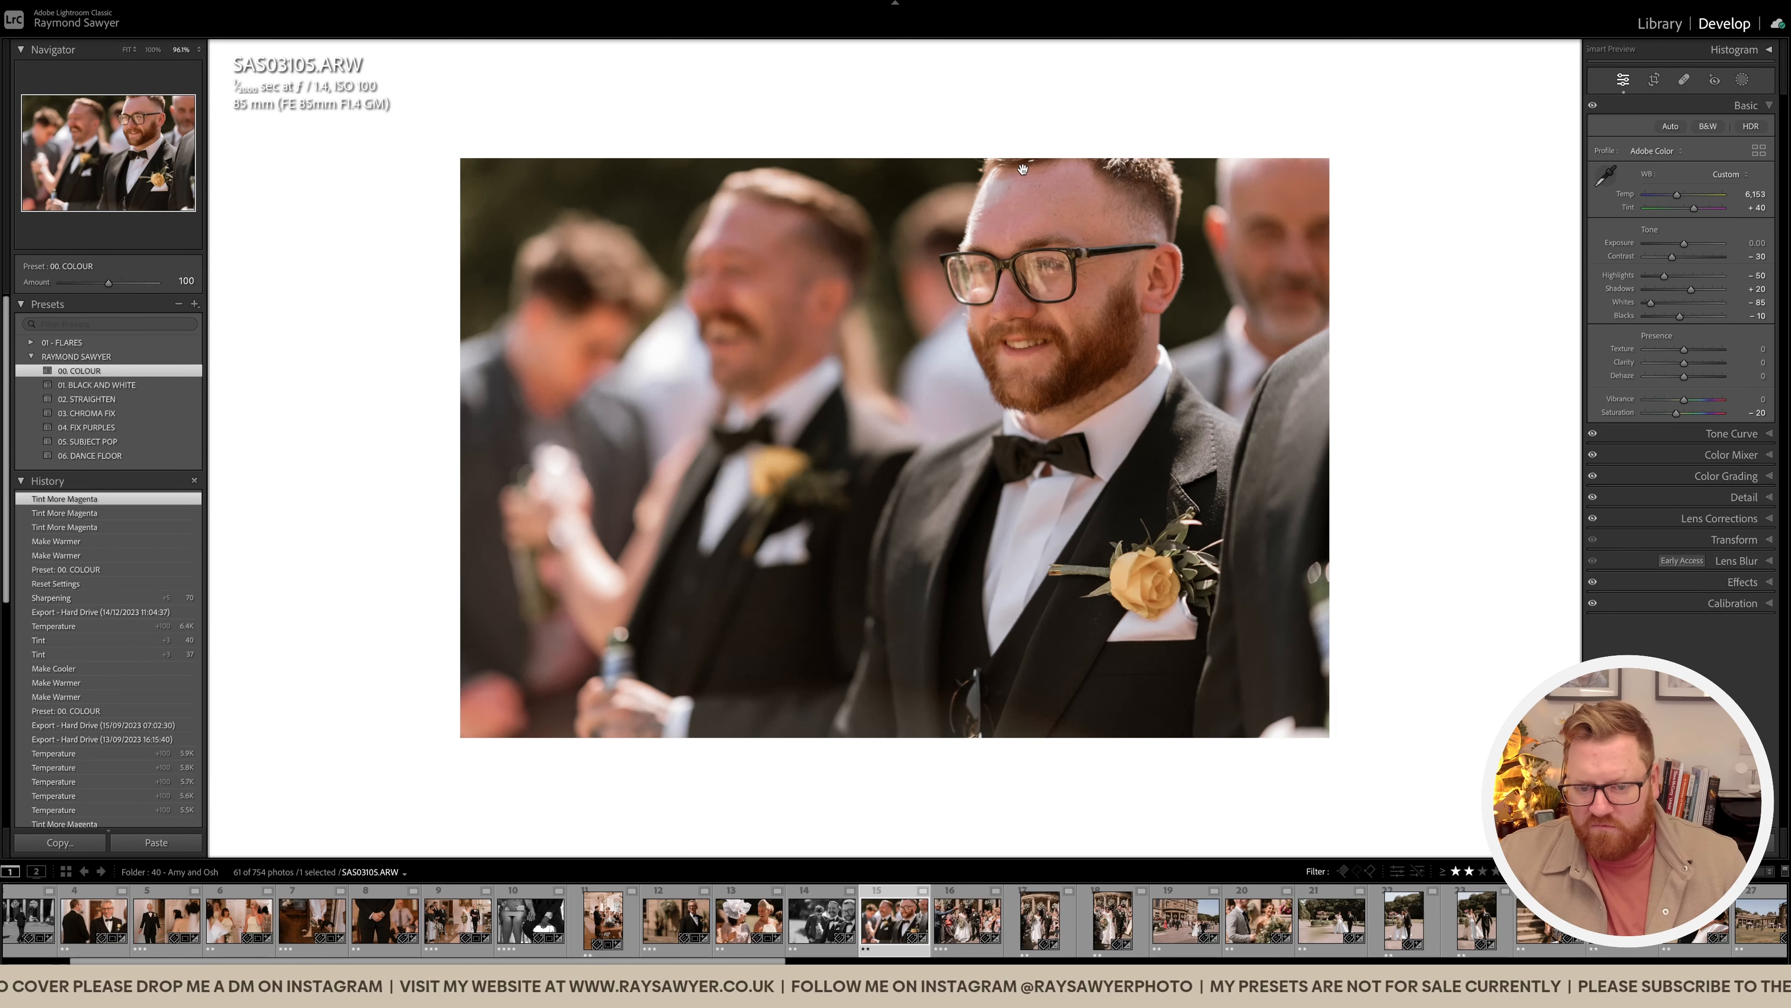
key(equal)
key(equal)
key(equal)
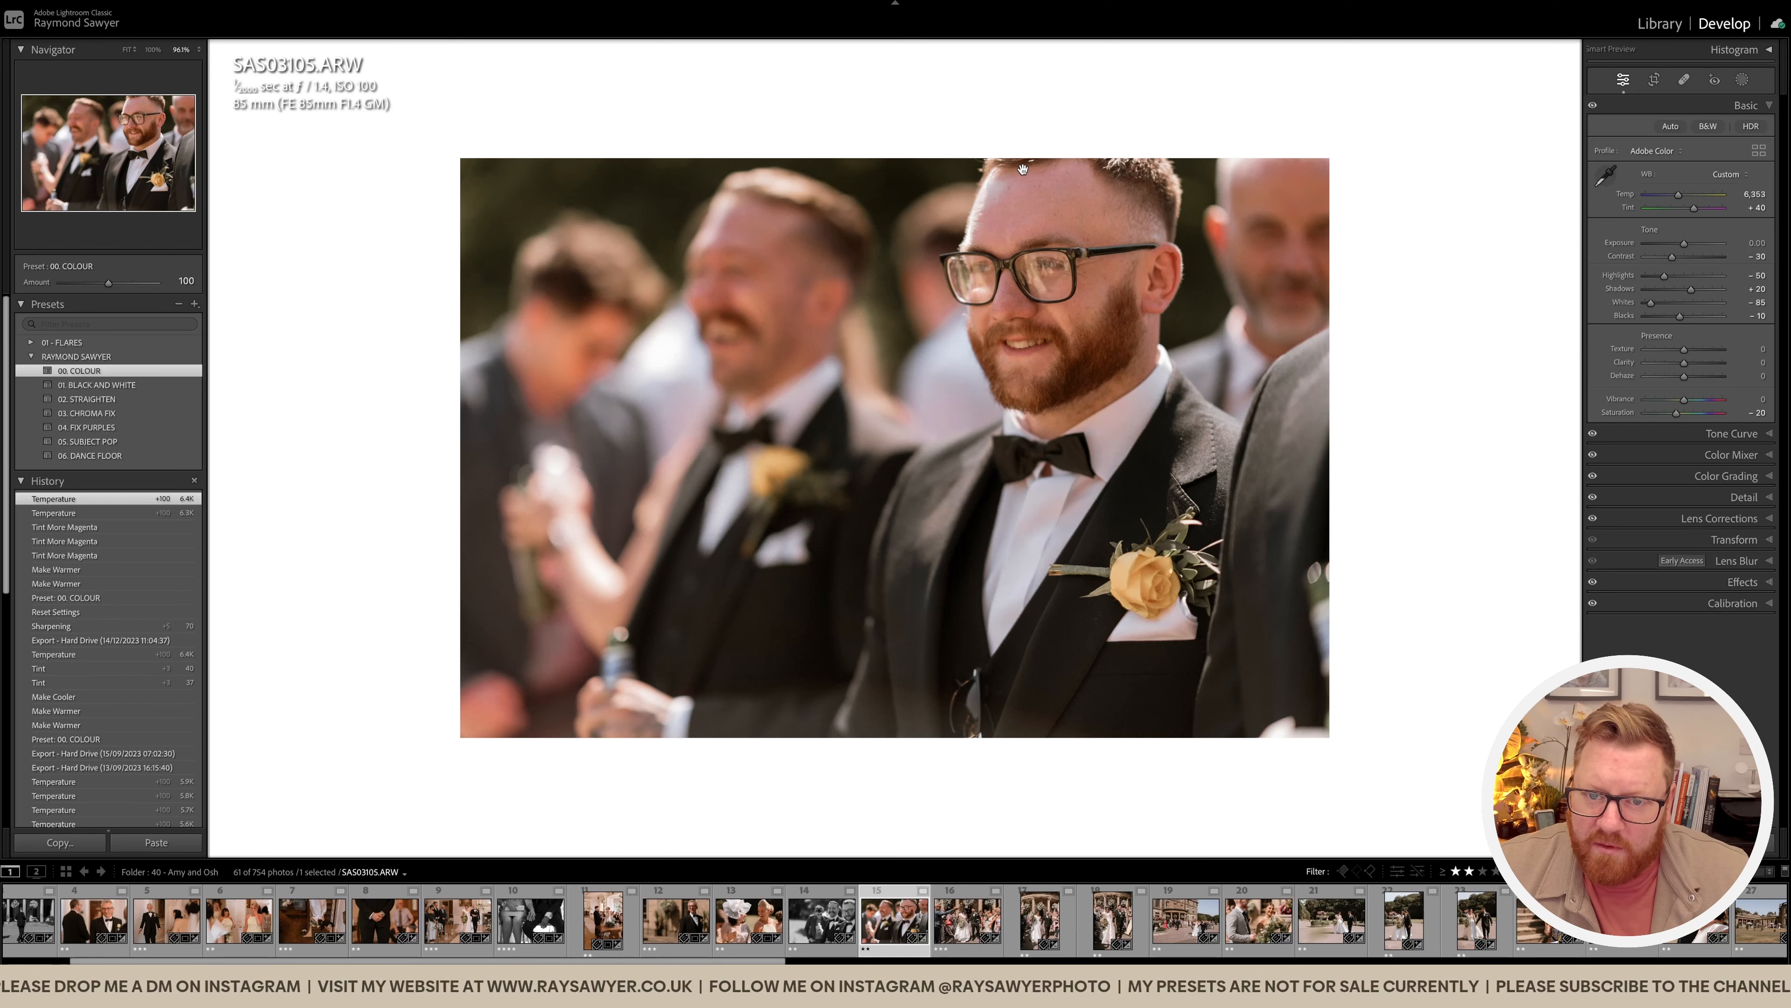
key(equal)
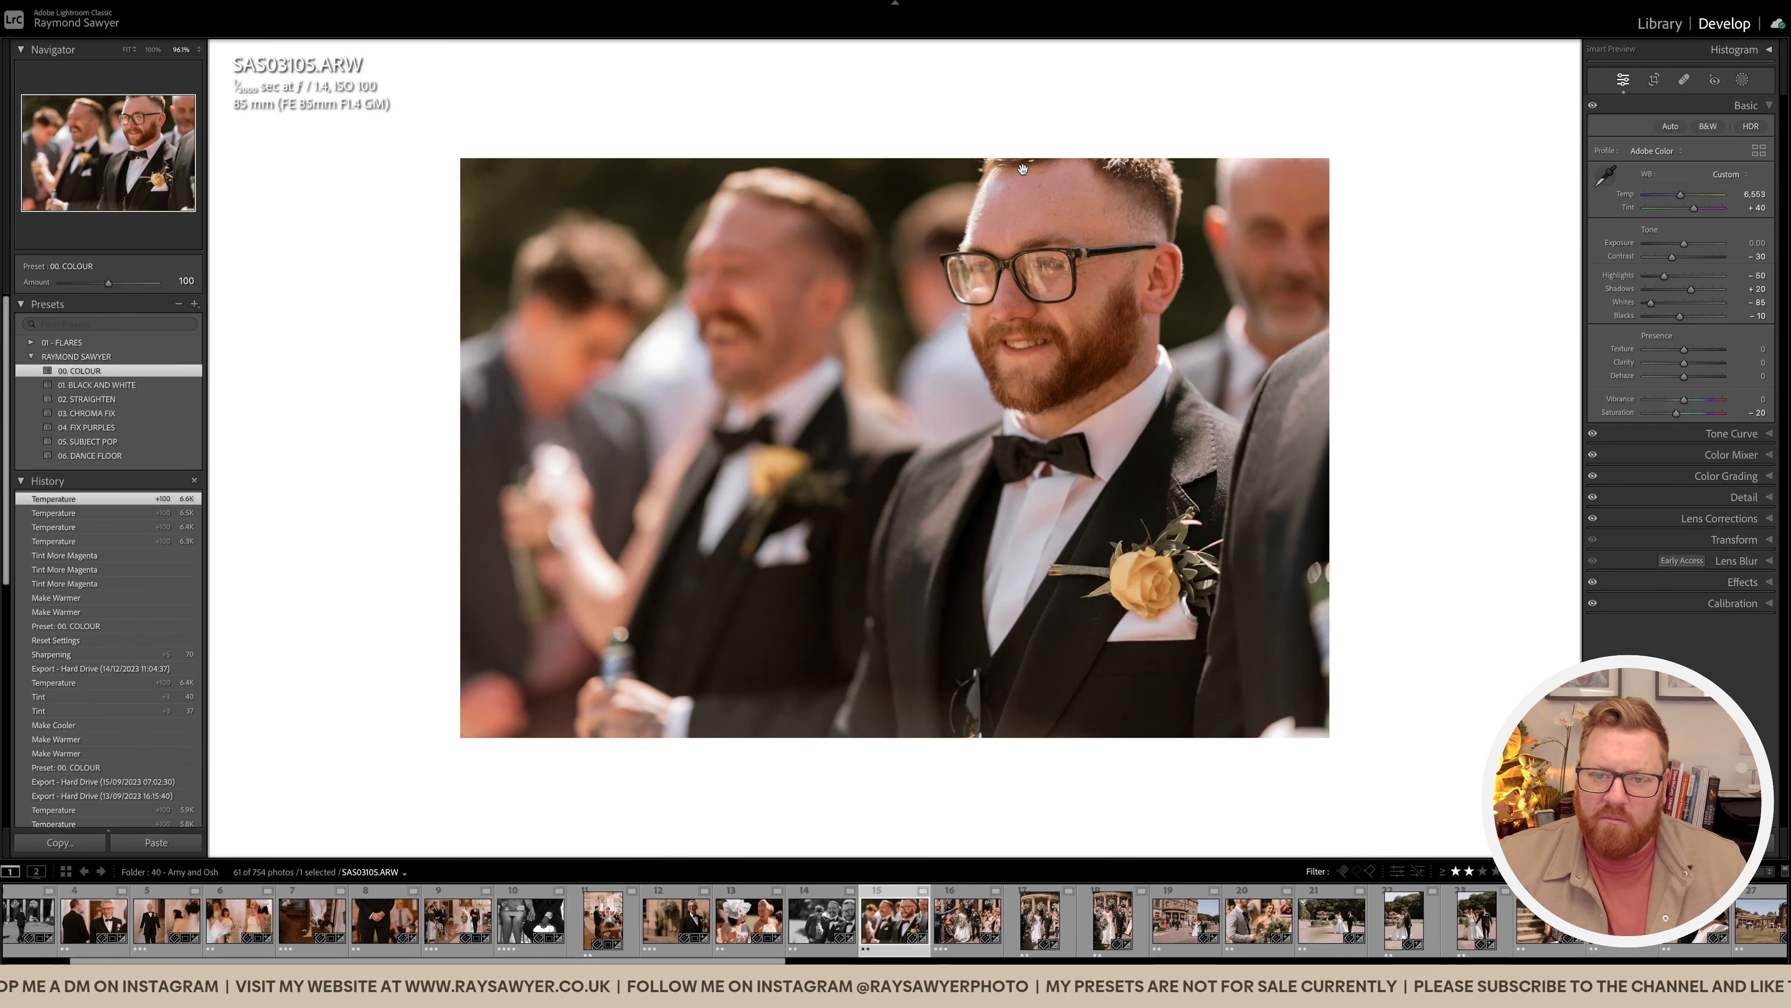
Step: Crop the bearded groomsman's photo slightly tighter and change its star rating to drop it from the filtered selection
key(r)
drag(1487, 843, 1452, 818)
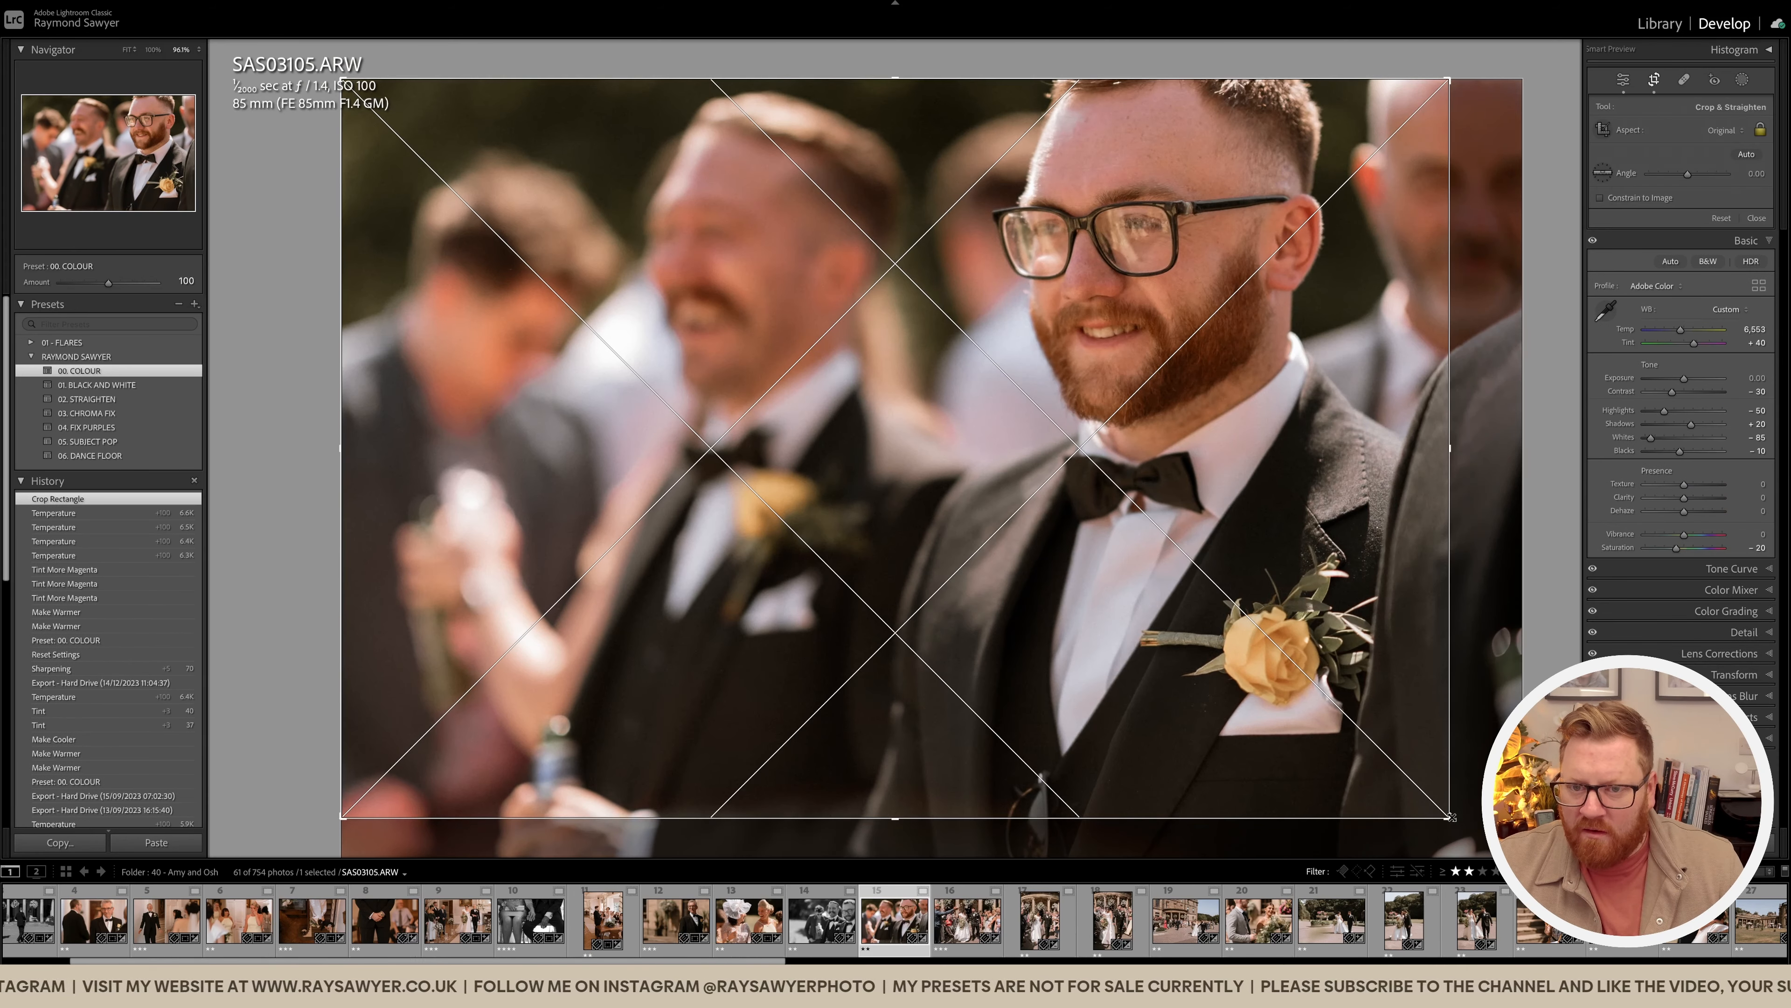
key(Return)
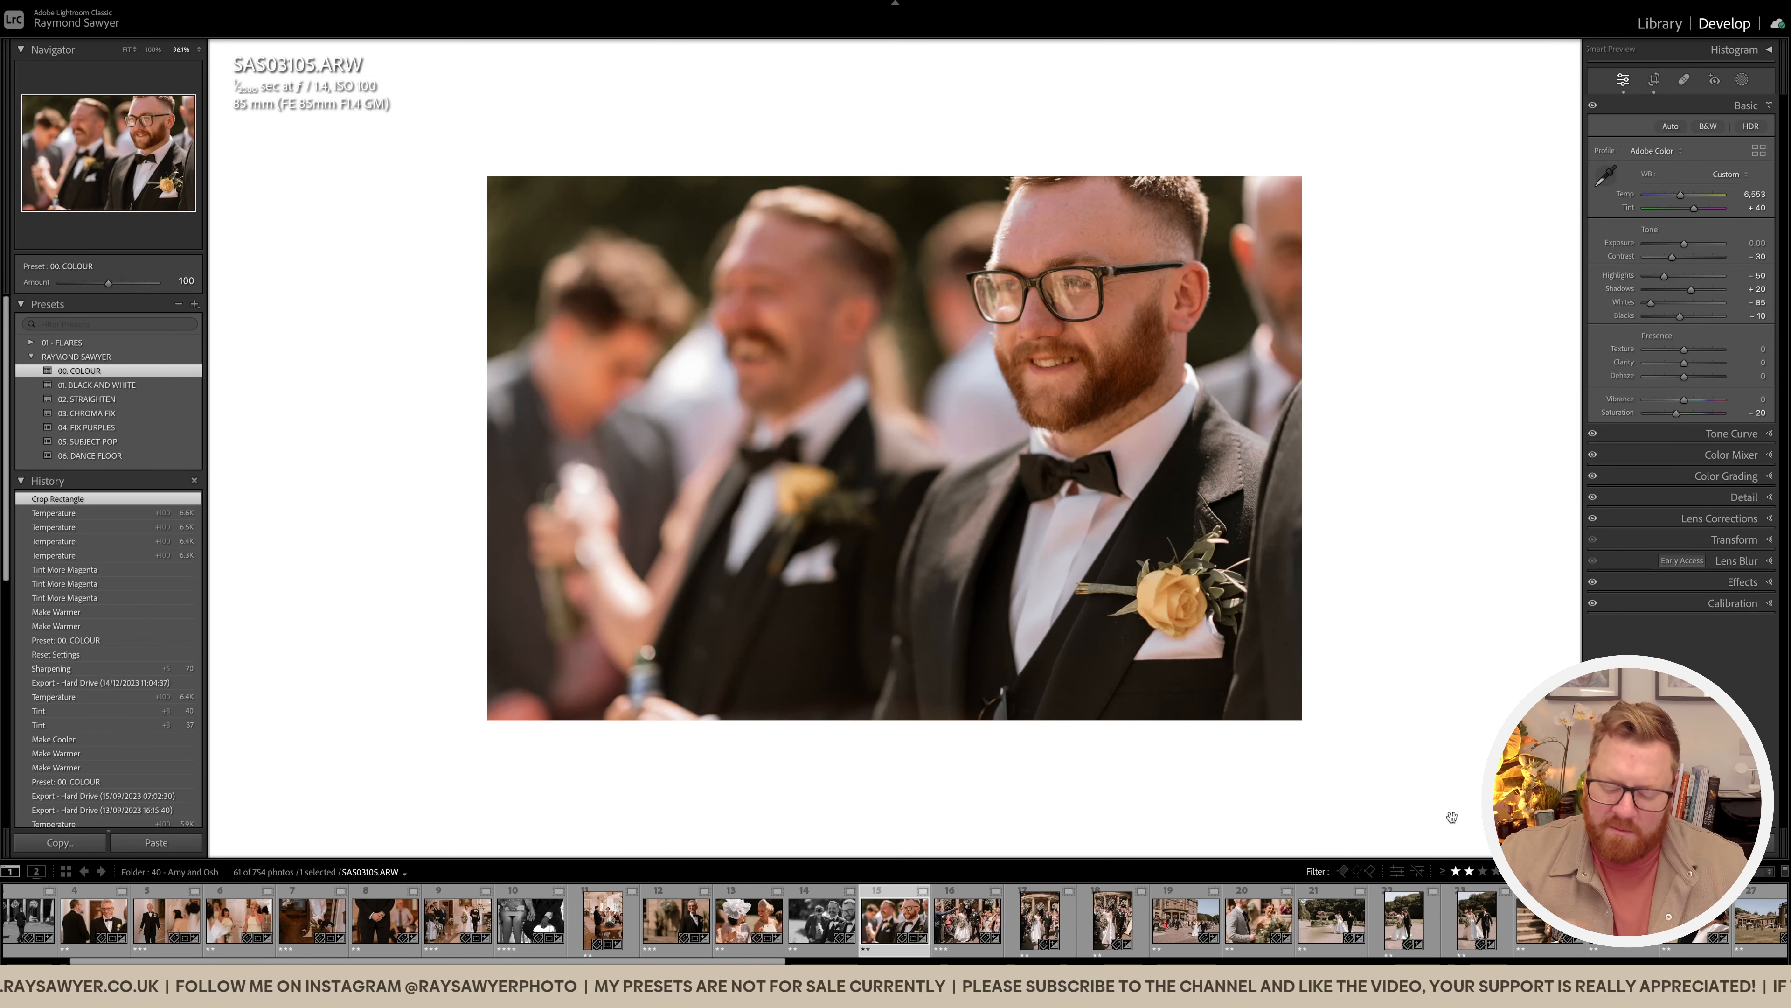
key(3)
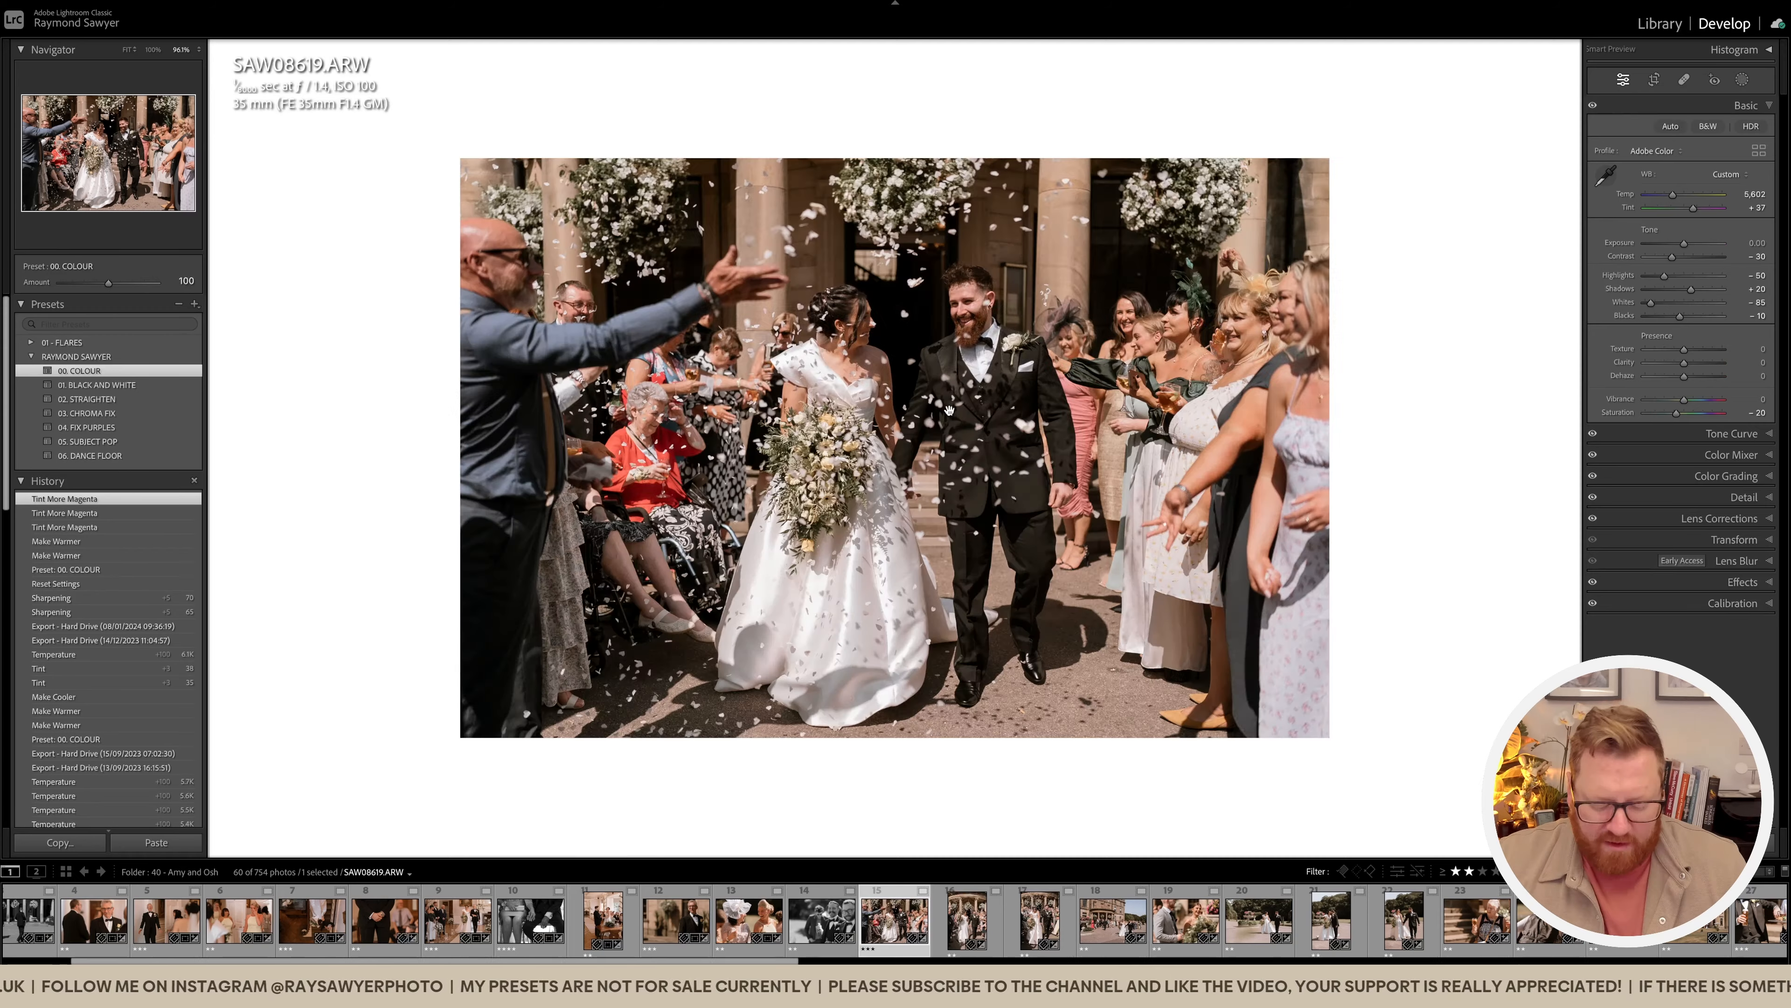
Step: Crop the confetti photo slightly tighter along its upper edge and reposition the couple in the frame
key(r)
drag(920, 59, 920, 69)
drag(1149, 411, 1136, 410)
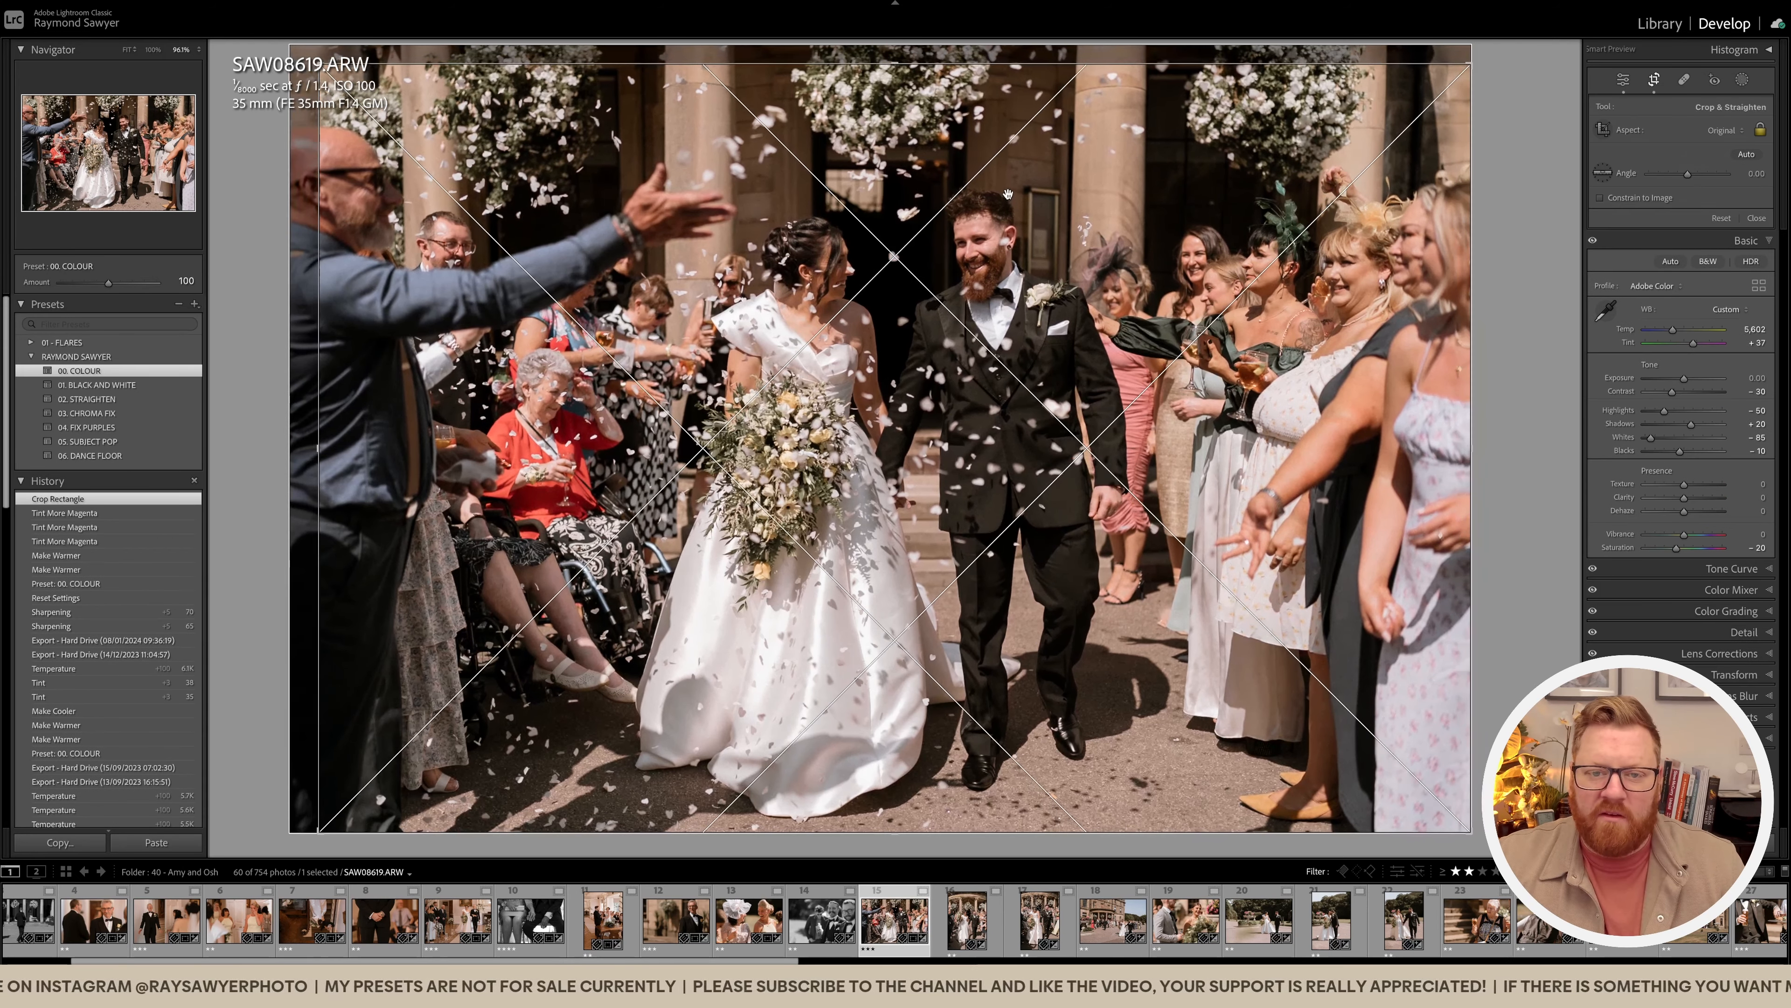
key(Return)
Step: Set the confetti photo's temperature to 6,202 and its tint to +46
key(equal)
key(equal)
key(equal)
key(equal)
key(equal)
key(equal)
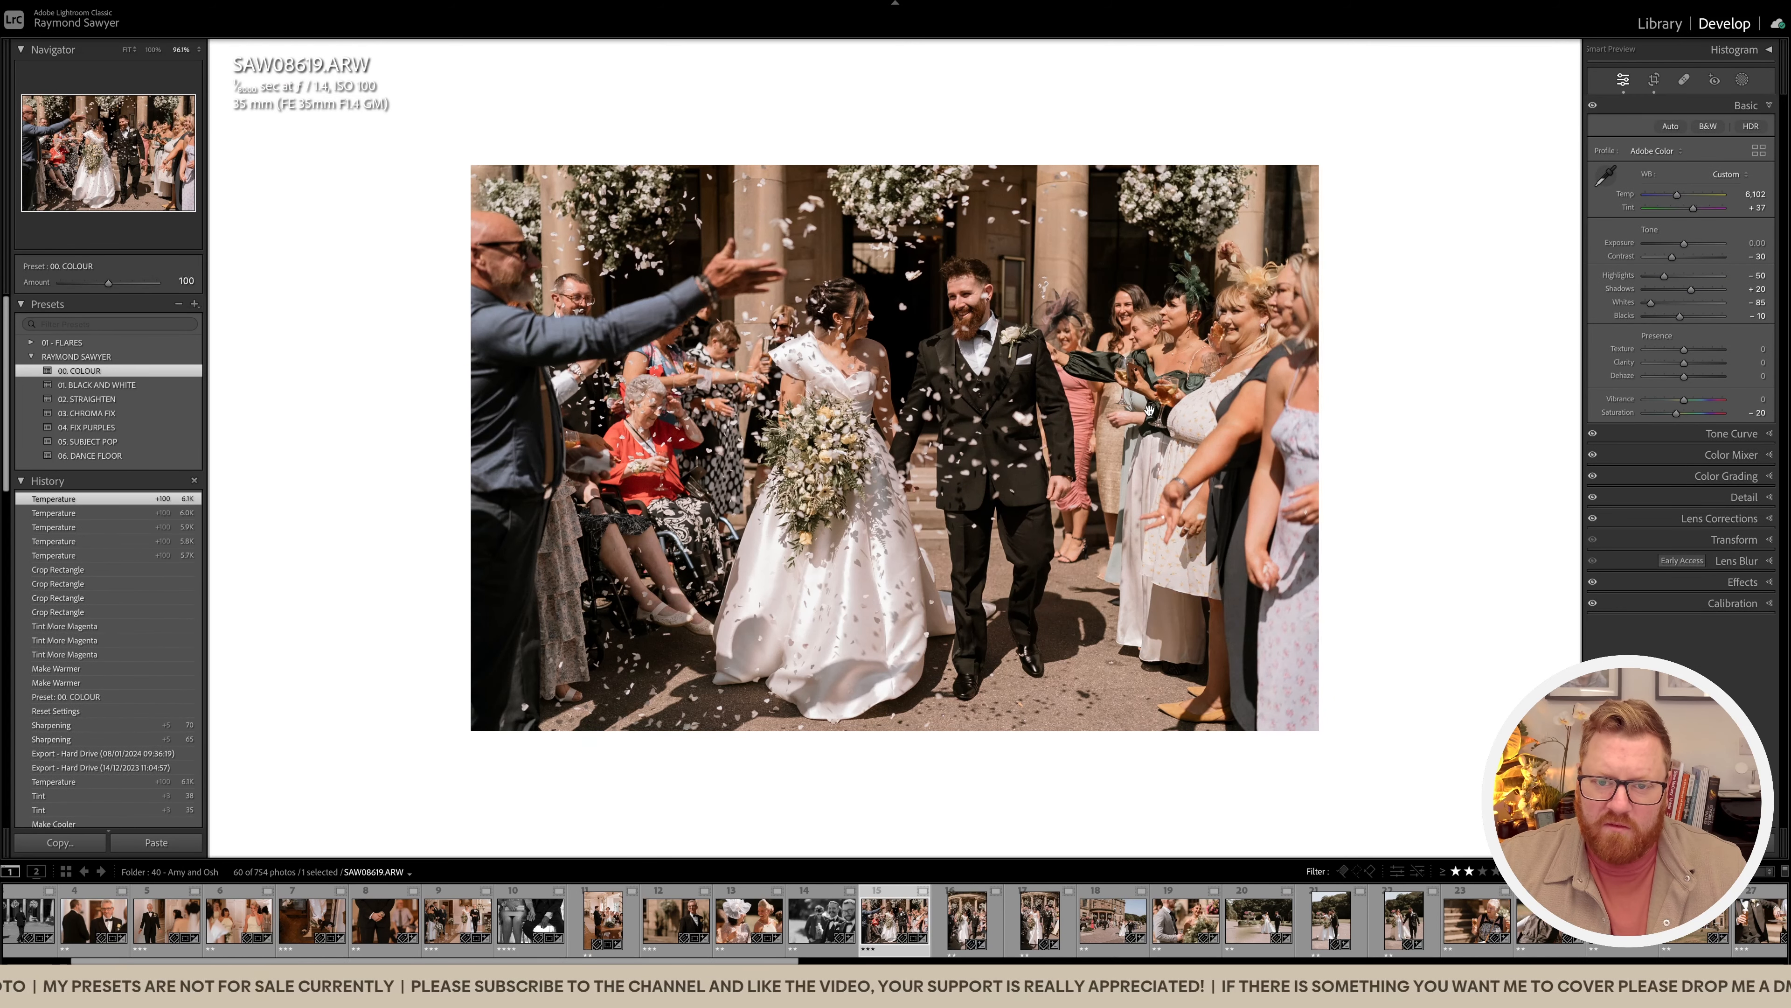
key(period)
key(equal)
key(equal)
key(equal)
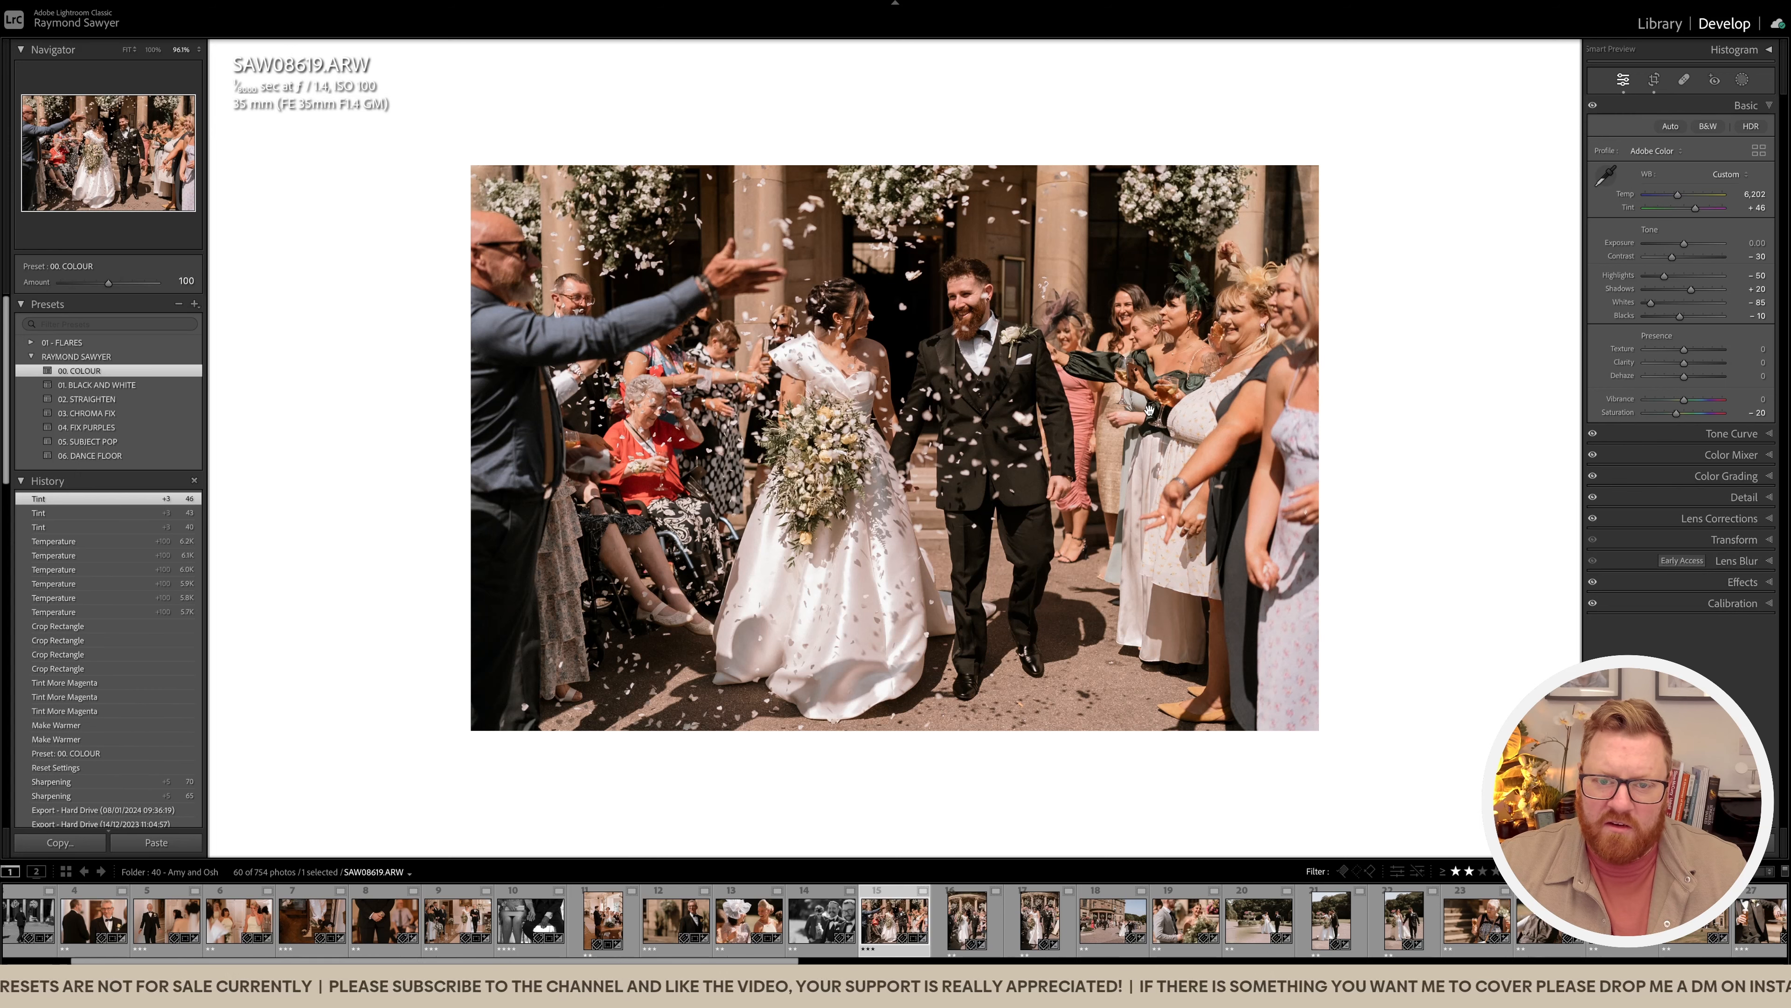
Step: Lower the confetti photo's exposure to -0.30 and compare it with the unedited version
key(period)
key(minus)
key(minus)
key(minus)
key(backslash)
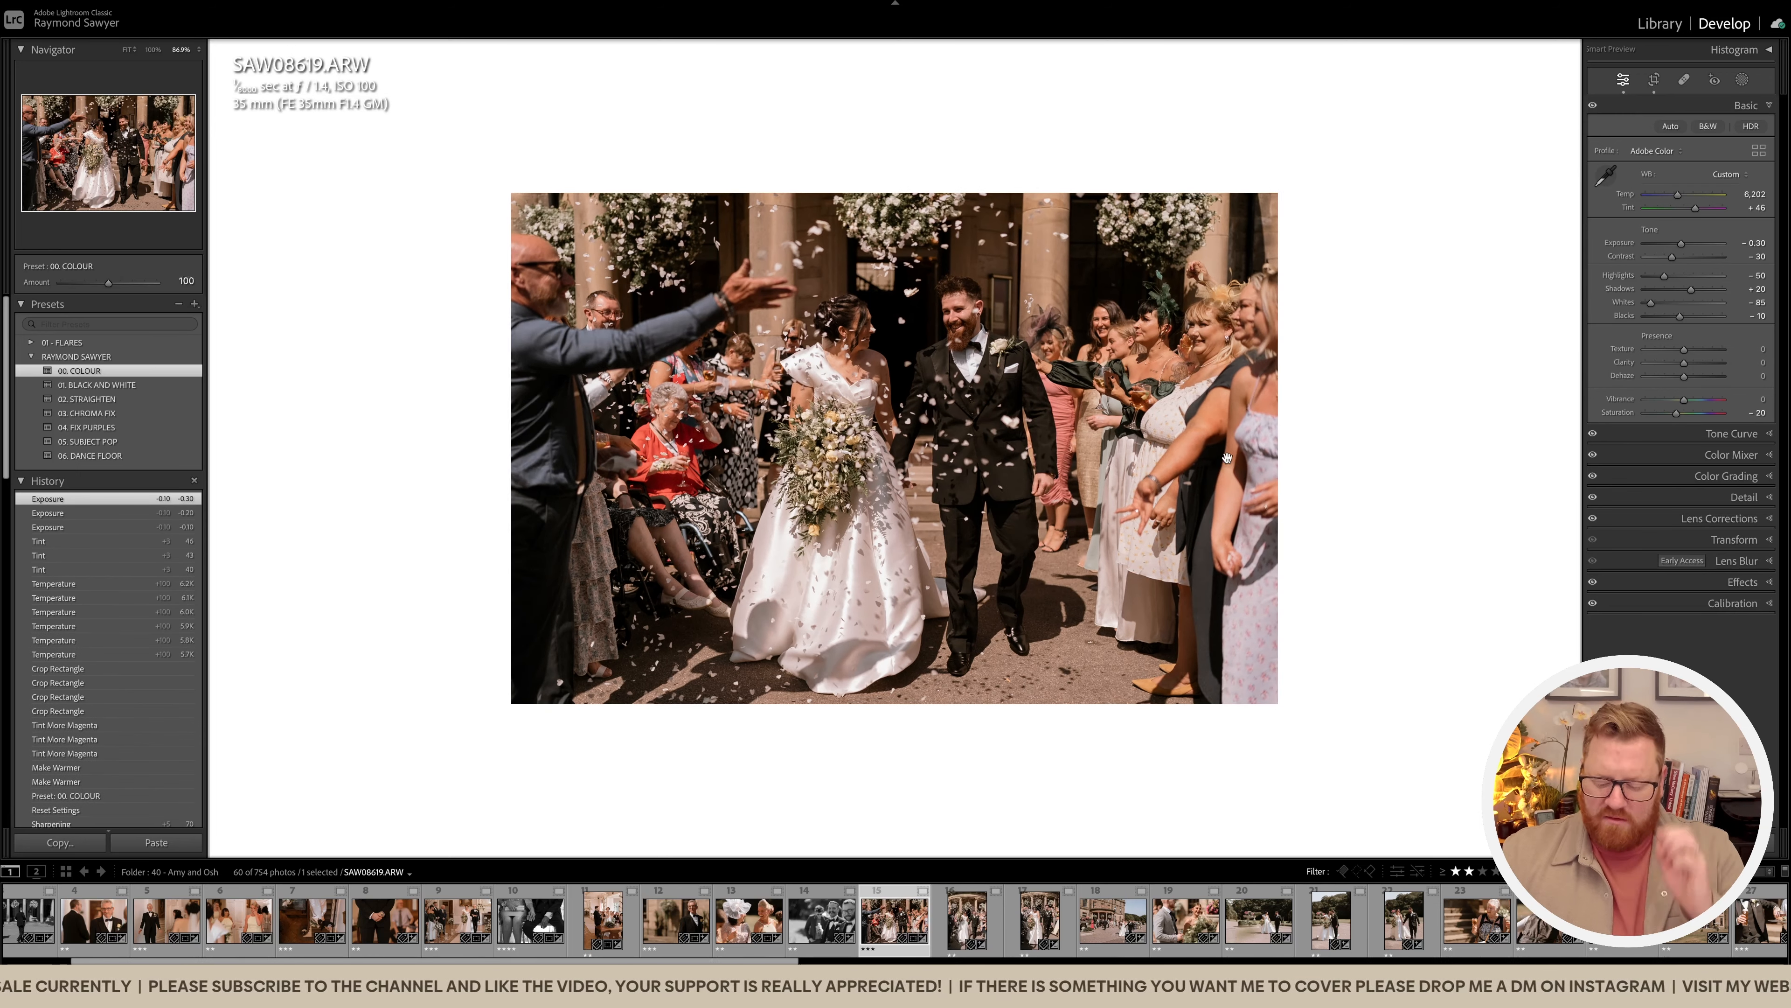
key(backslash)
Step: Crop the next portrait-format confetti photo slightly tighter, straighten it to an angle of -0.35 and reposition the couple in the frame
key(Right)
key(r)
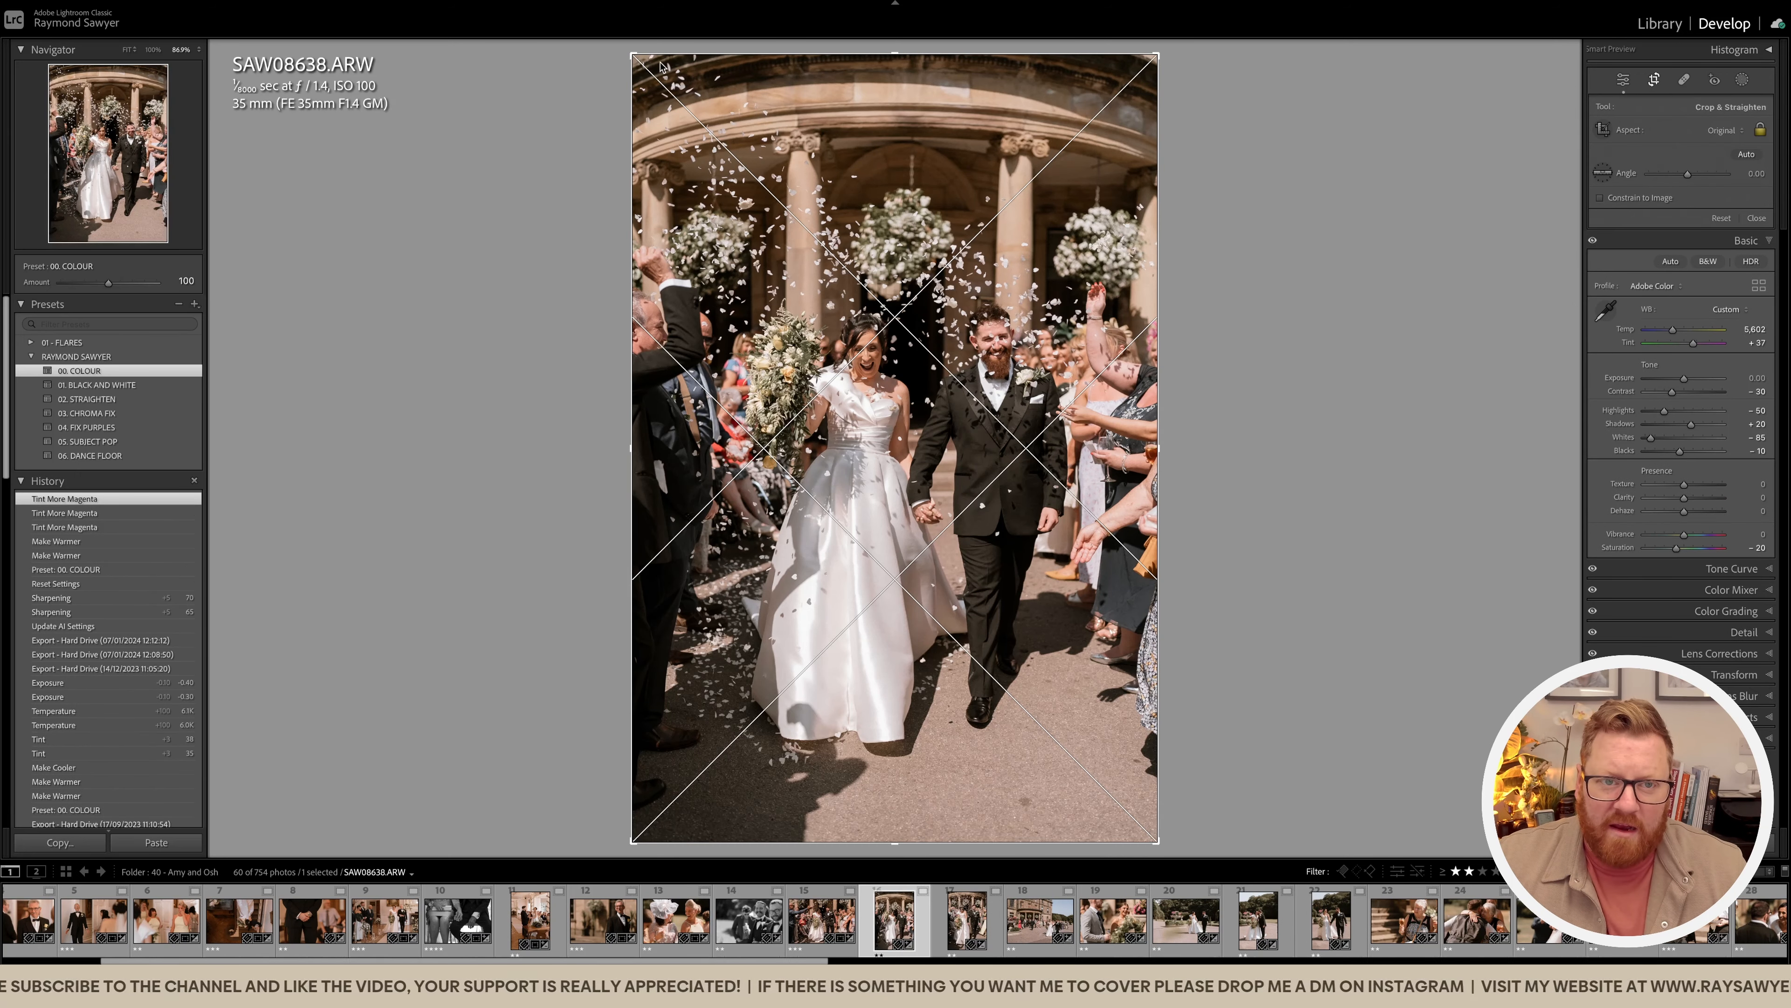
drag(632, 56, 639, 66)
drag(1149, 331, 1167, 382)
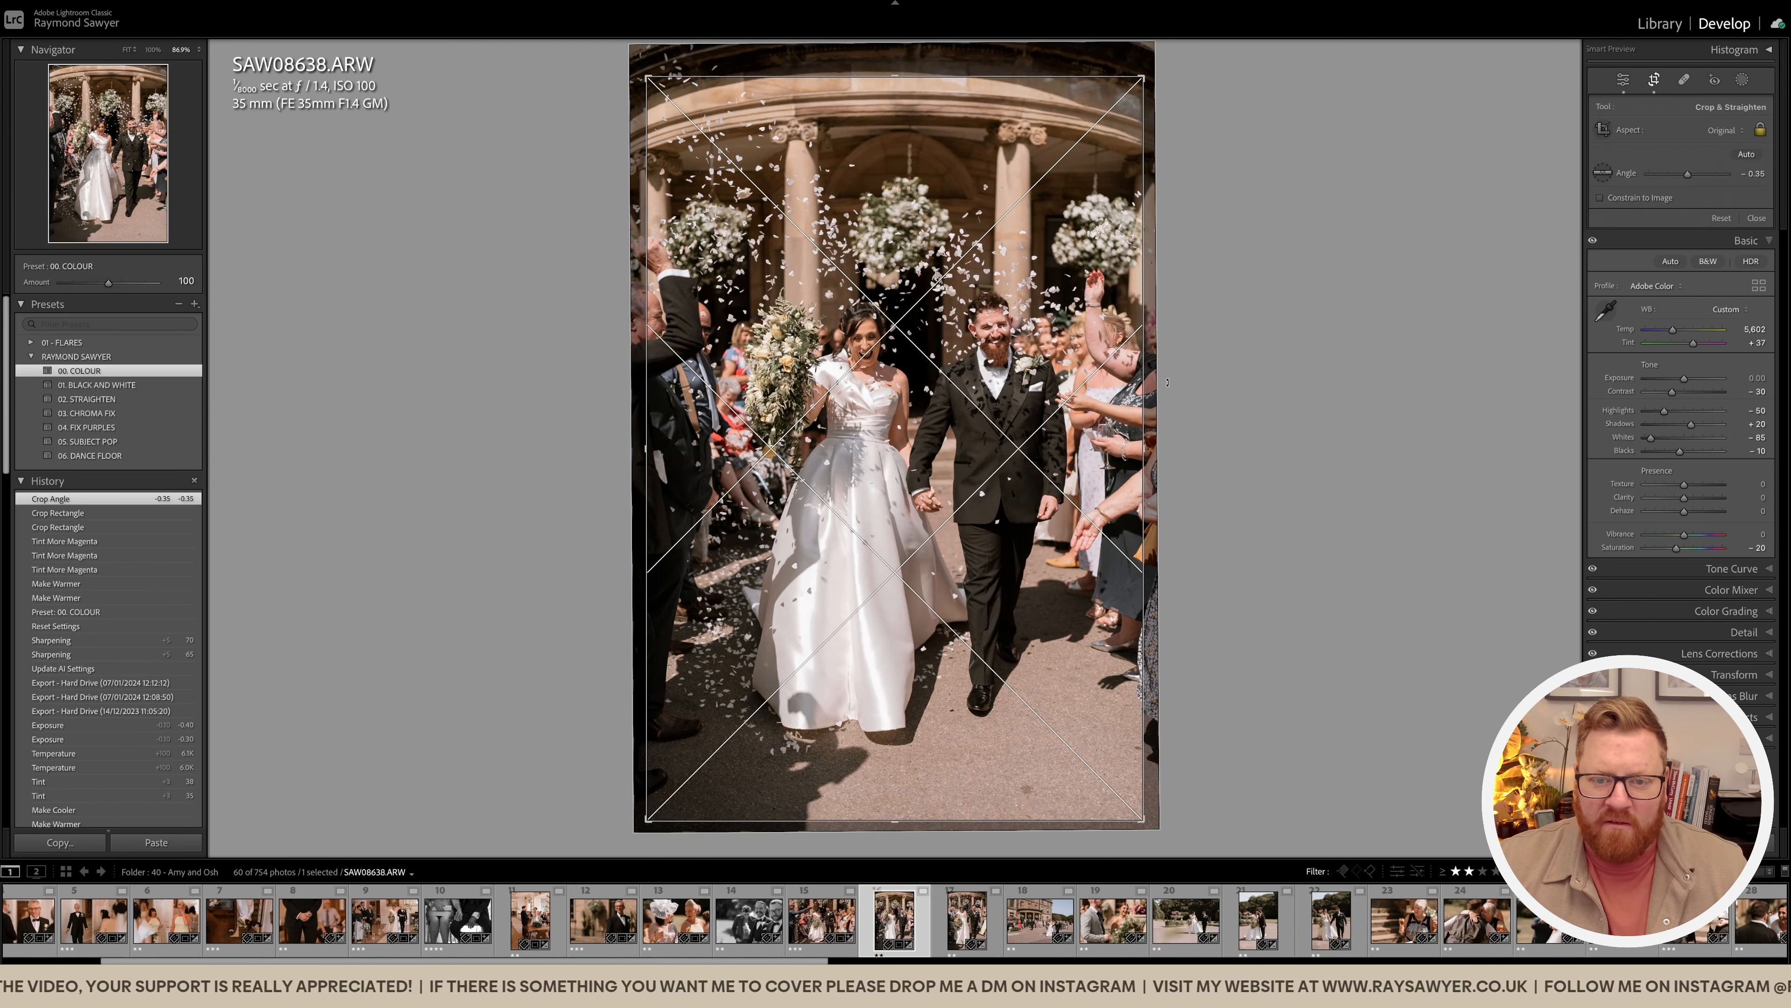
drag(1051, 471, 1051, 466)
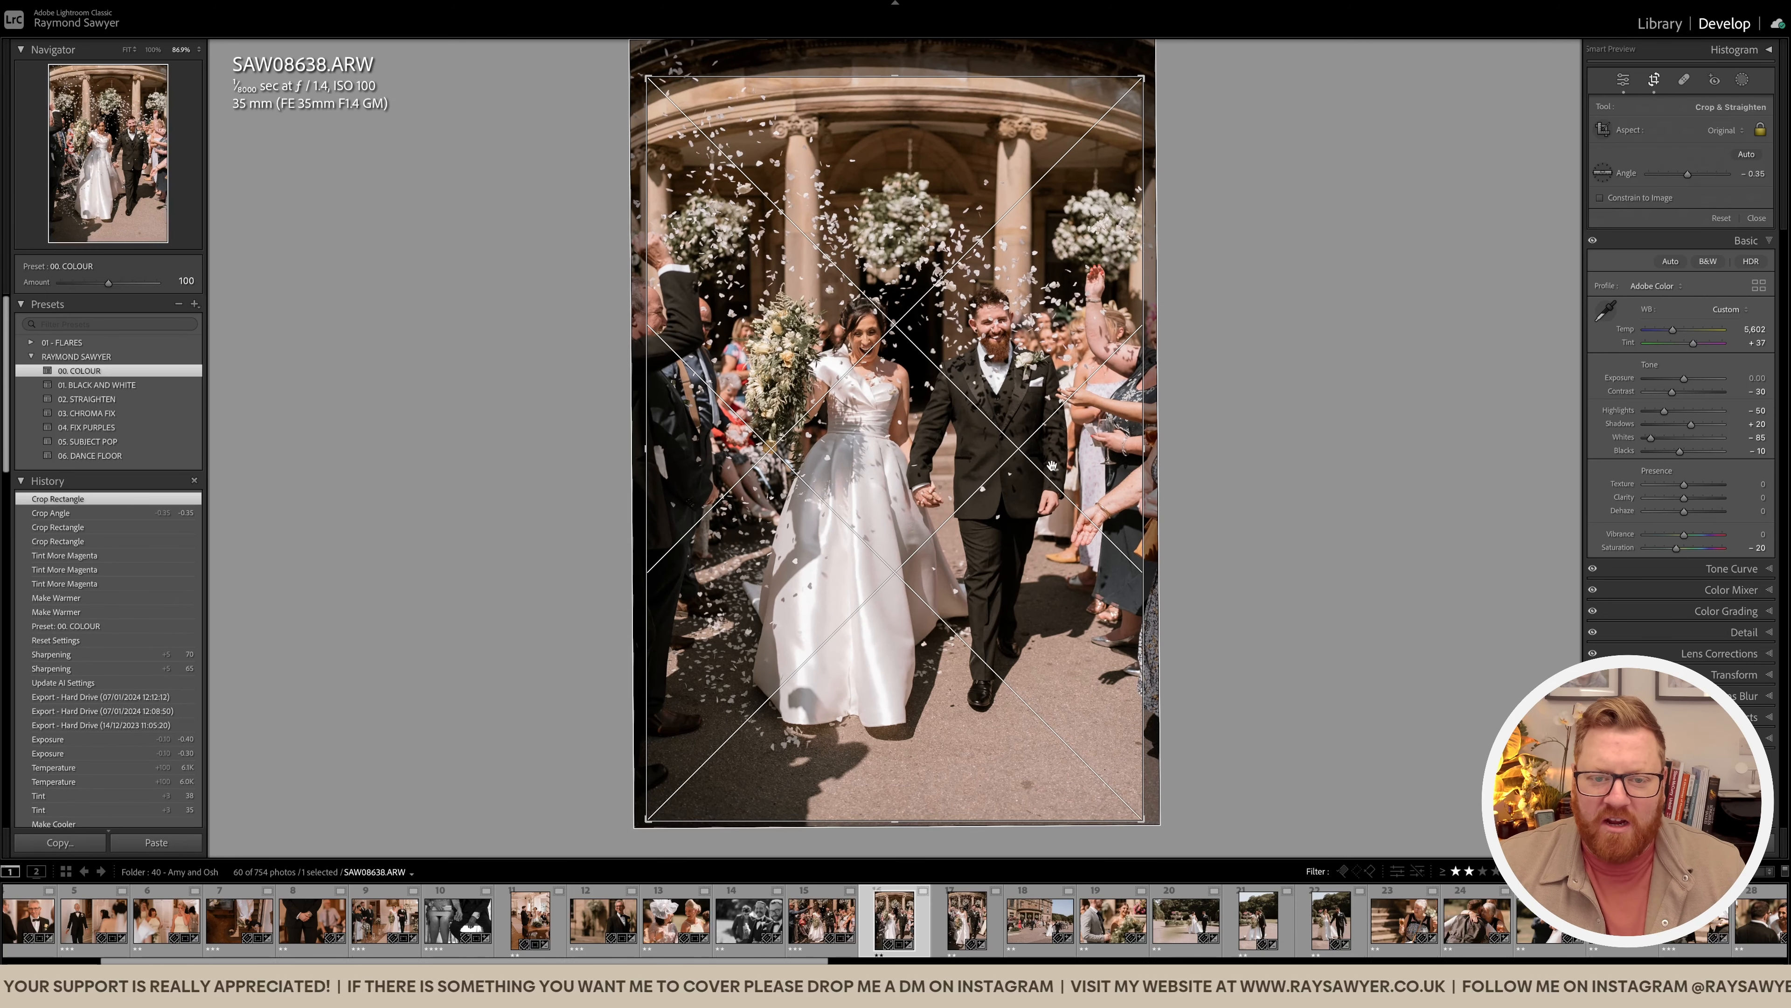
key(Return)
Step: Lower the portrait-format confetti photo's exposure to -0.40
key(minus)
key(minus)
key(minus)
key(minus)
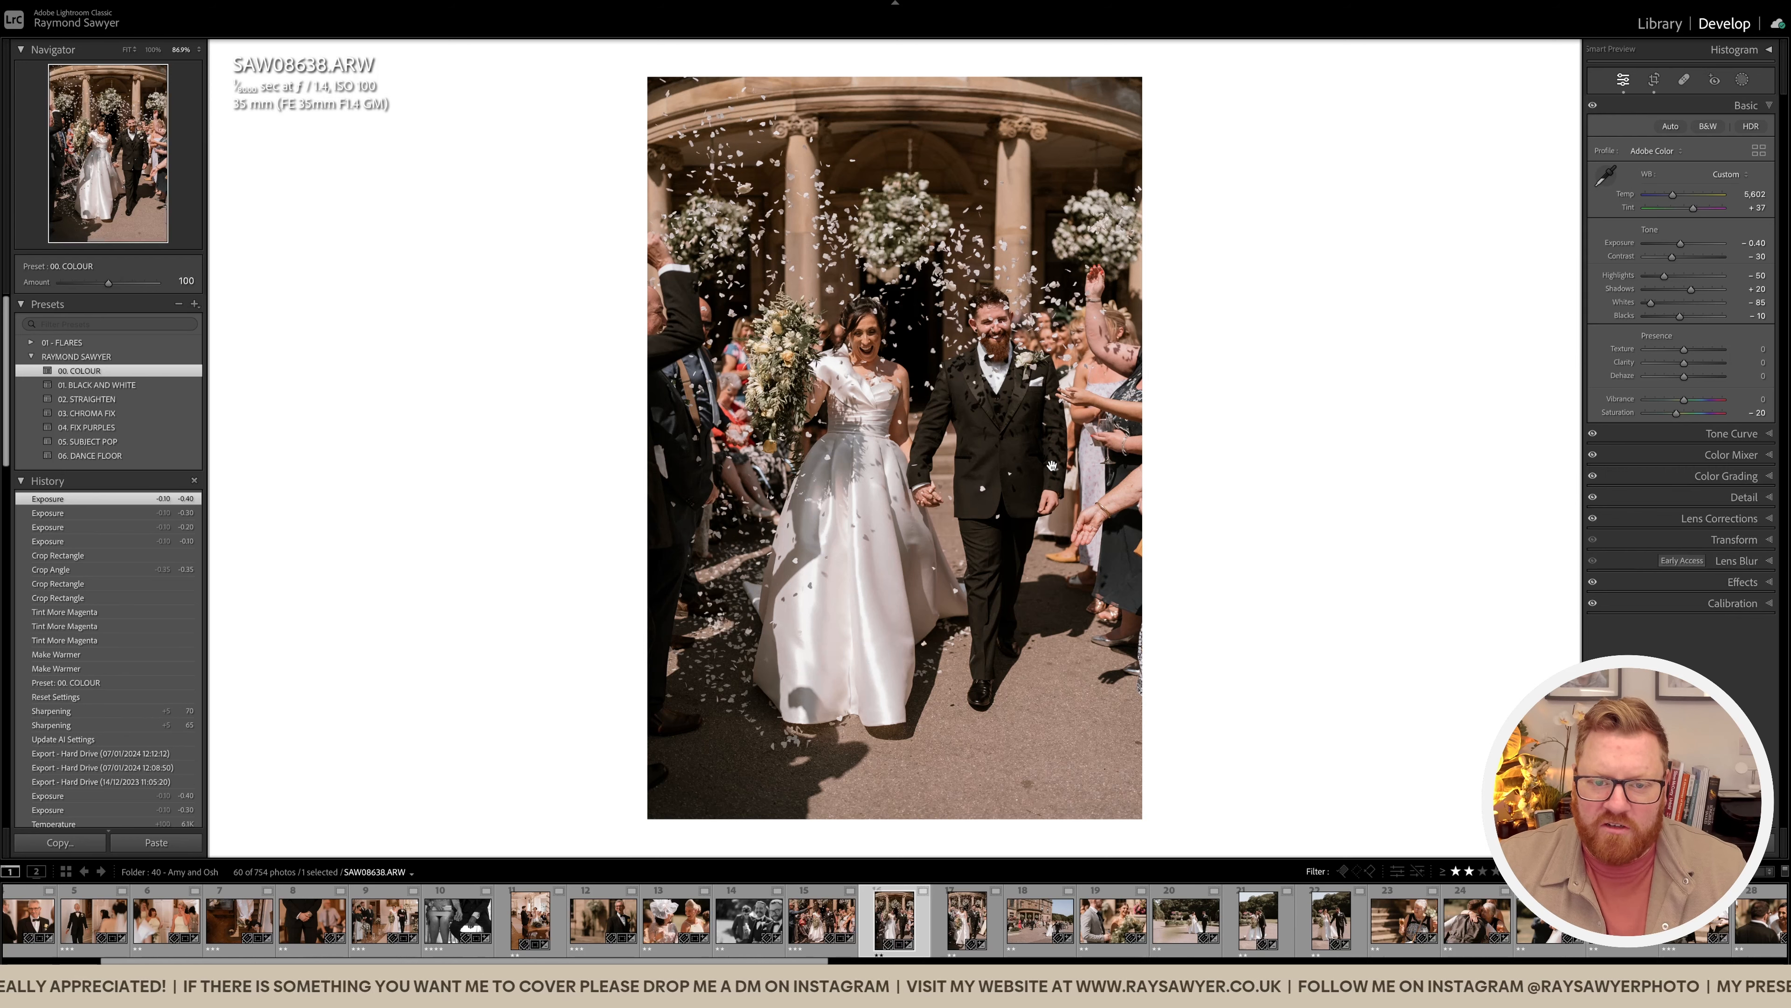
Step: Warm the portrait-format confetti photo to a temperature of 6,102 and a tint of +49
key(comma)
key(comma)
key(plus)
key(plus)
key(plus)
key(plus)
key(plus)
key(period)
key(plus)
key(plus)
key(plus)
key(plus)
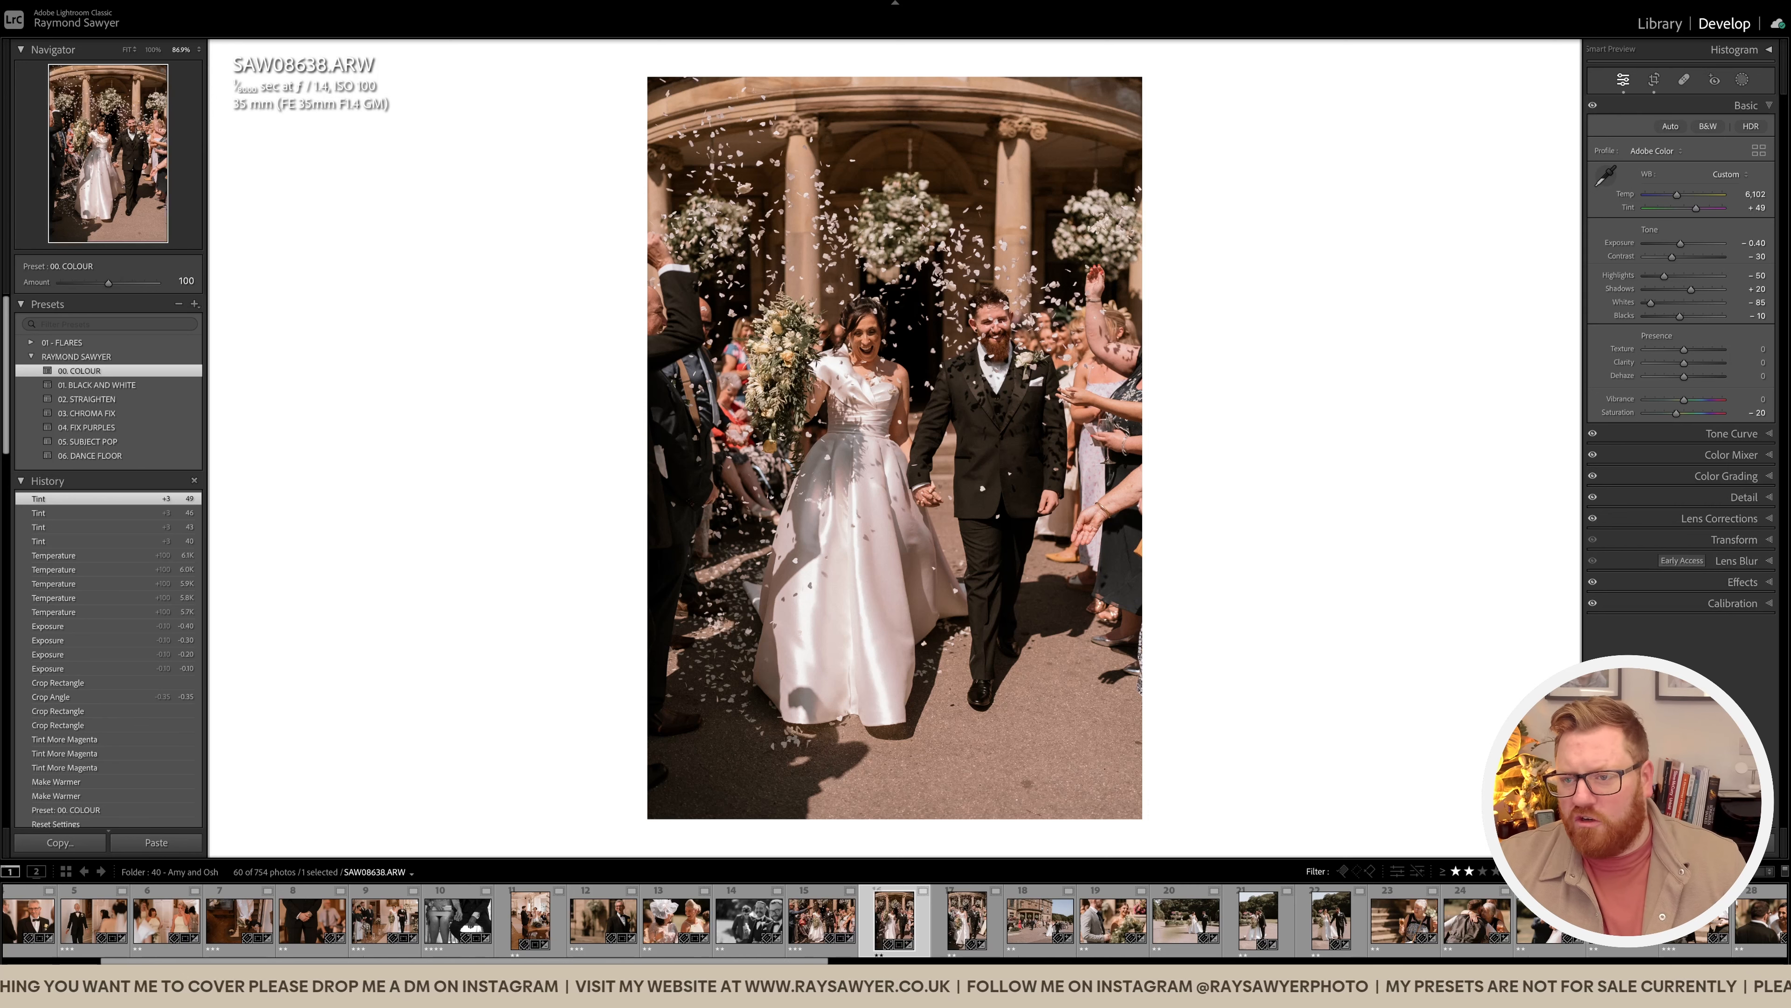
Step: Try highlights -98, shadows +71, whites -45 and blacks -39 on the confetti portrait, and restore its tones with the 00. COLOUR preset
click(1646, 277)
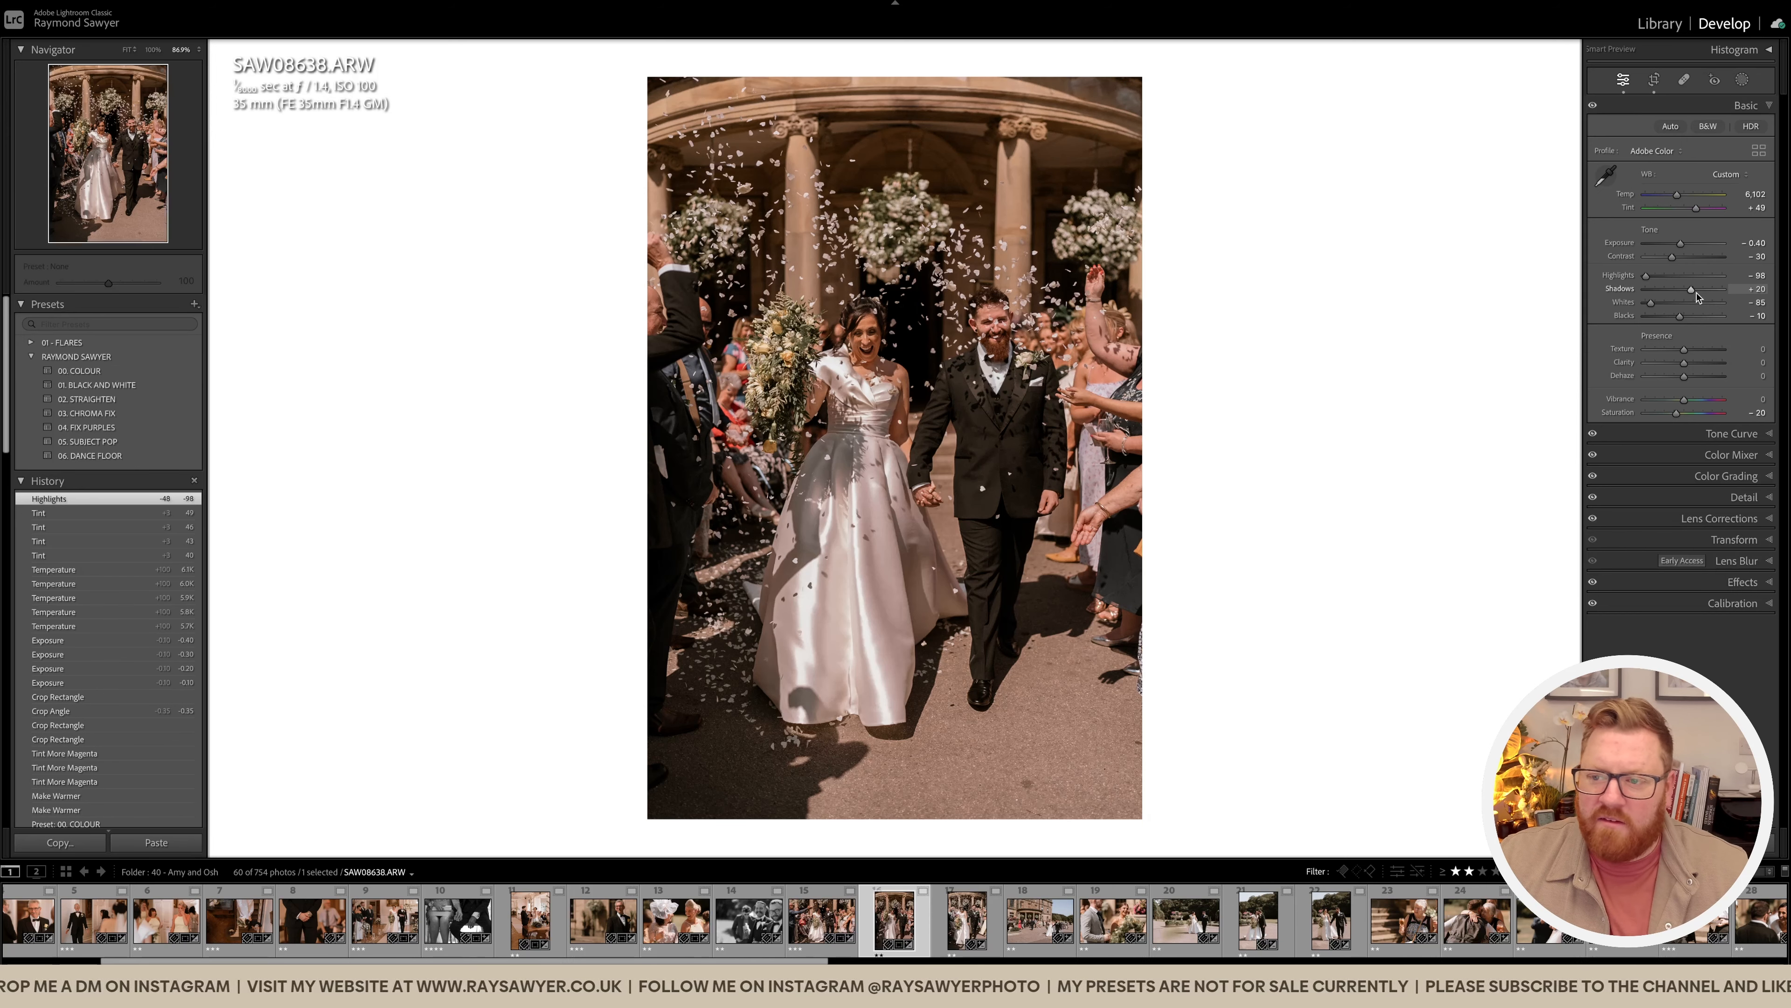
click(1710, 290)
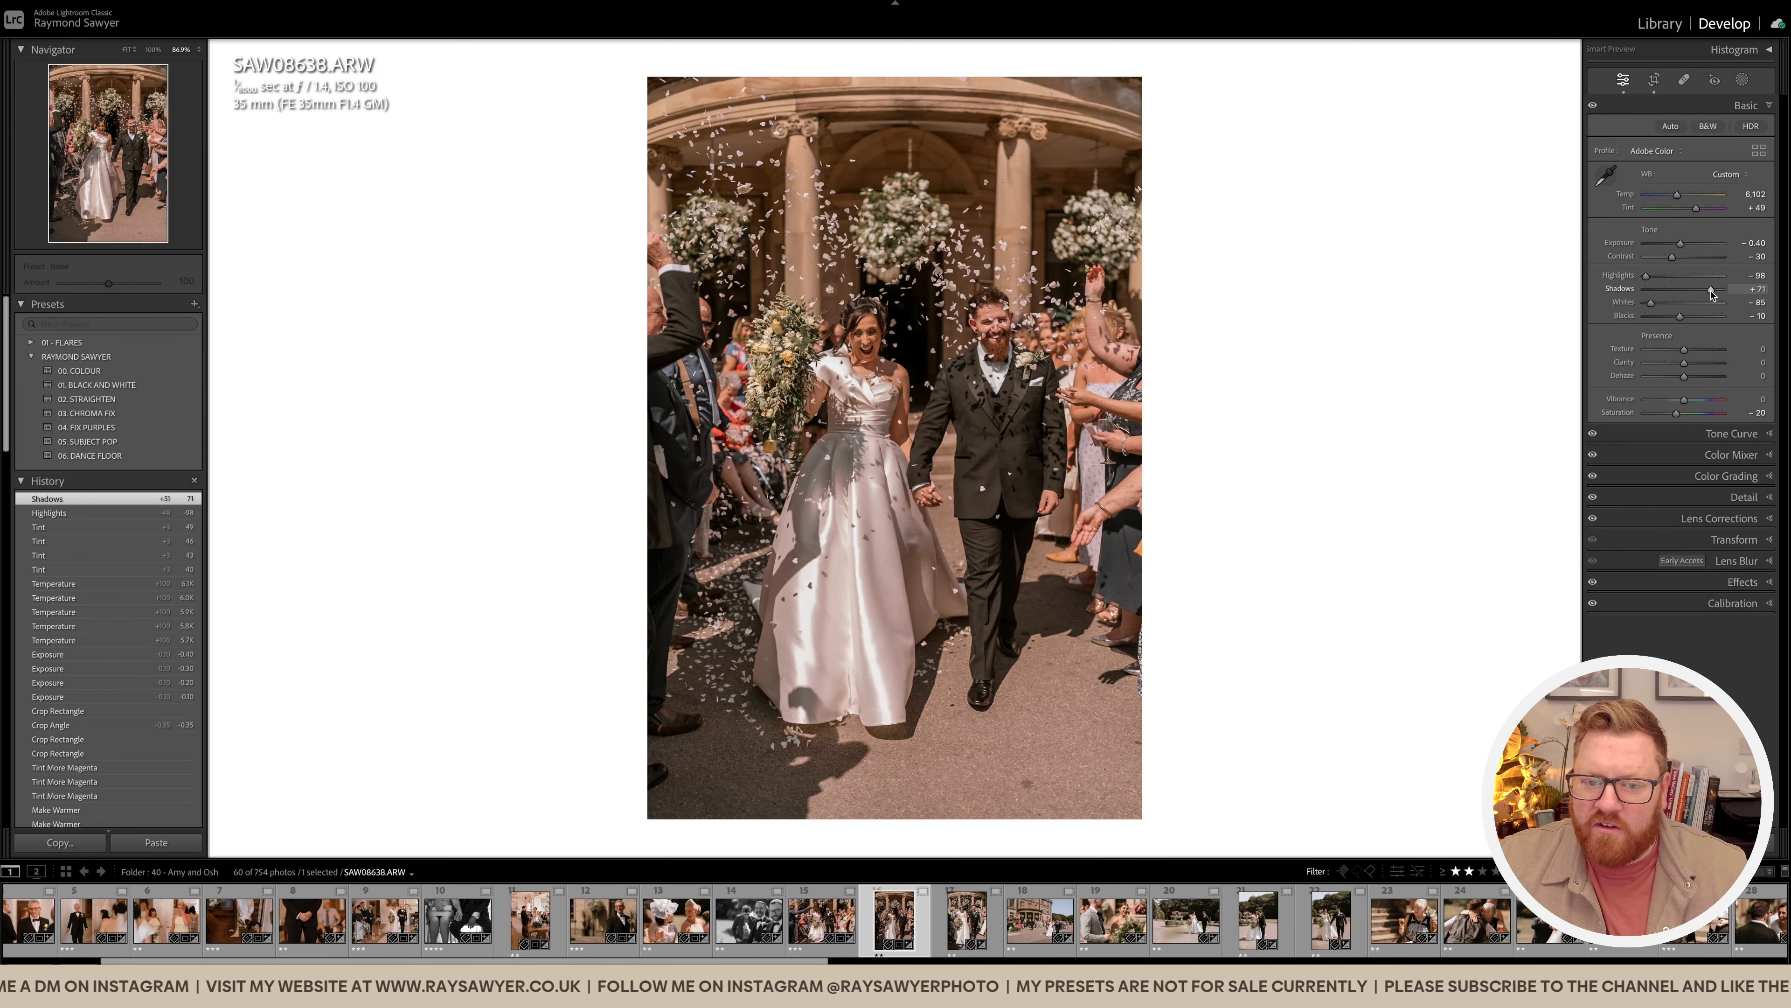
click(1666, 302)
drag(1682, 318, 1669, 316)
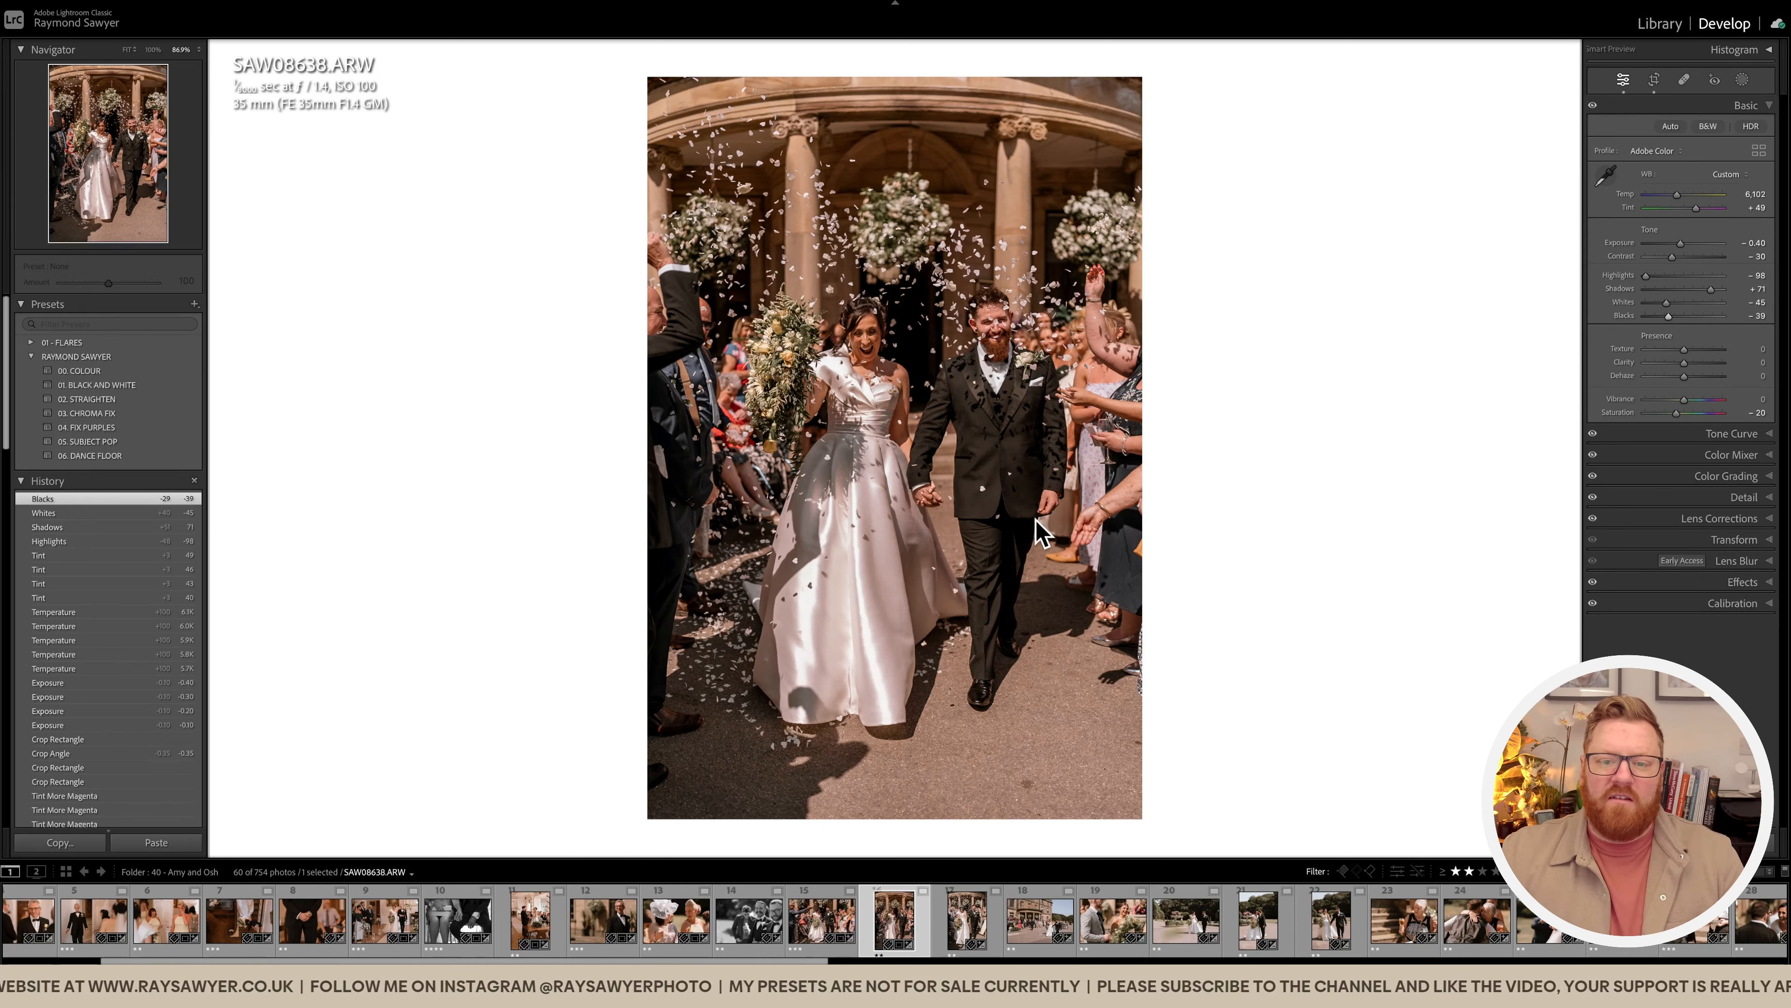
click(230, 386)
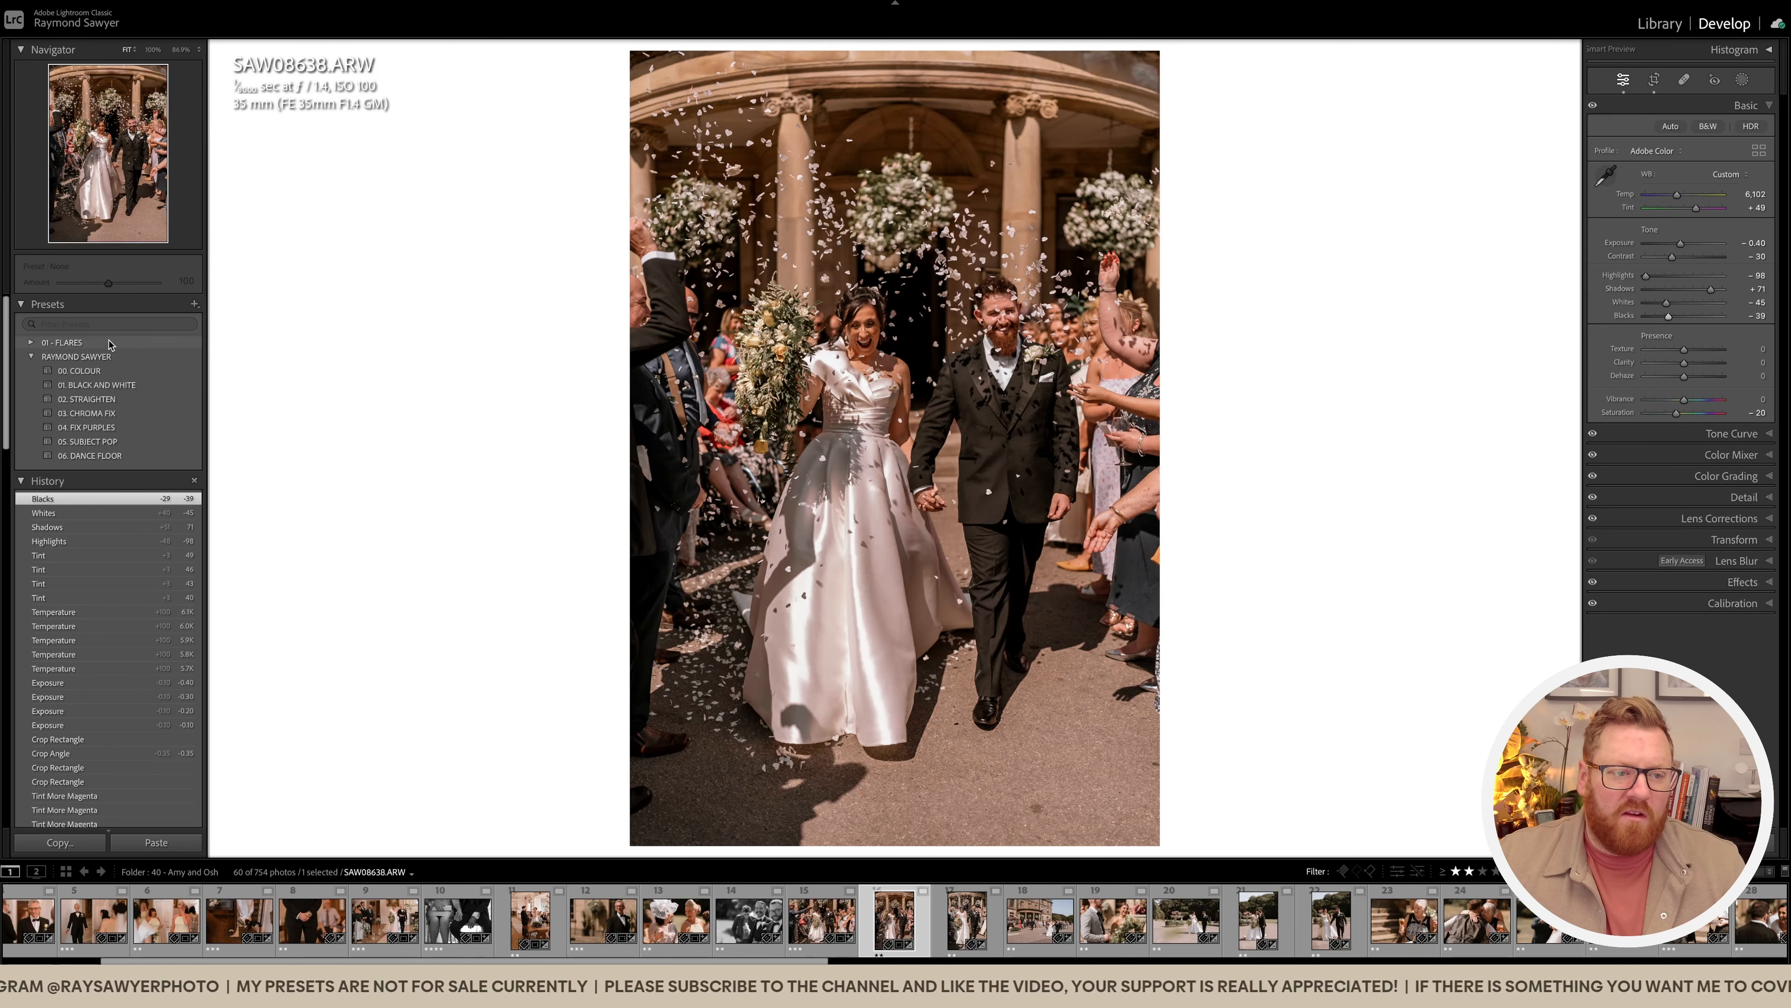
click(105, 370)
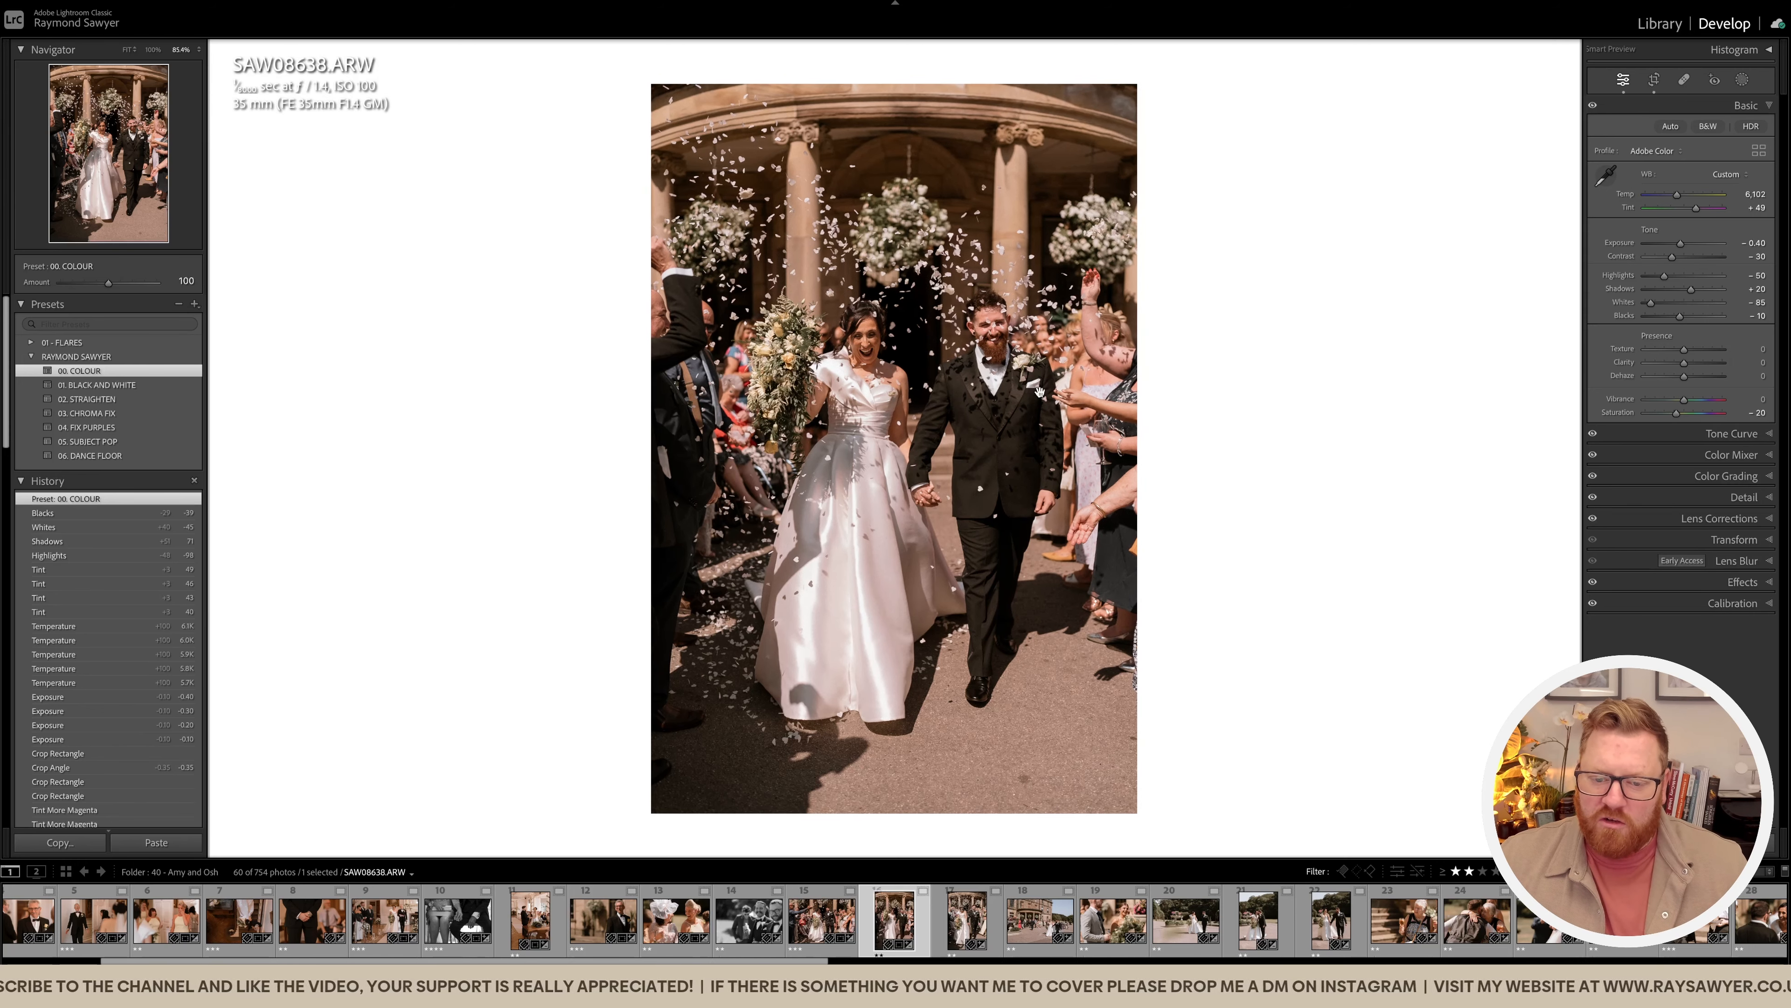
Step: Paste the confetti portrait's settings onto the next confetti photo and adjust that photo's crop
key(Right)
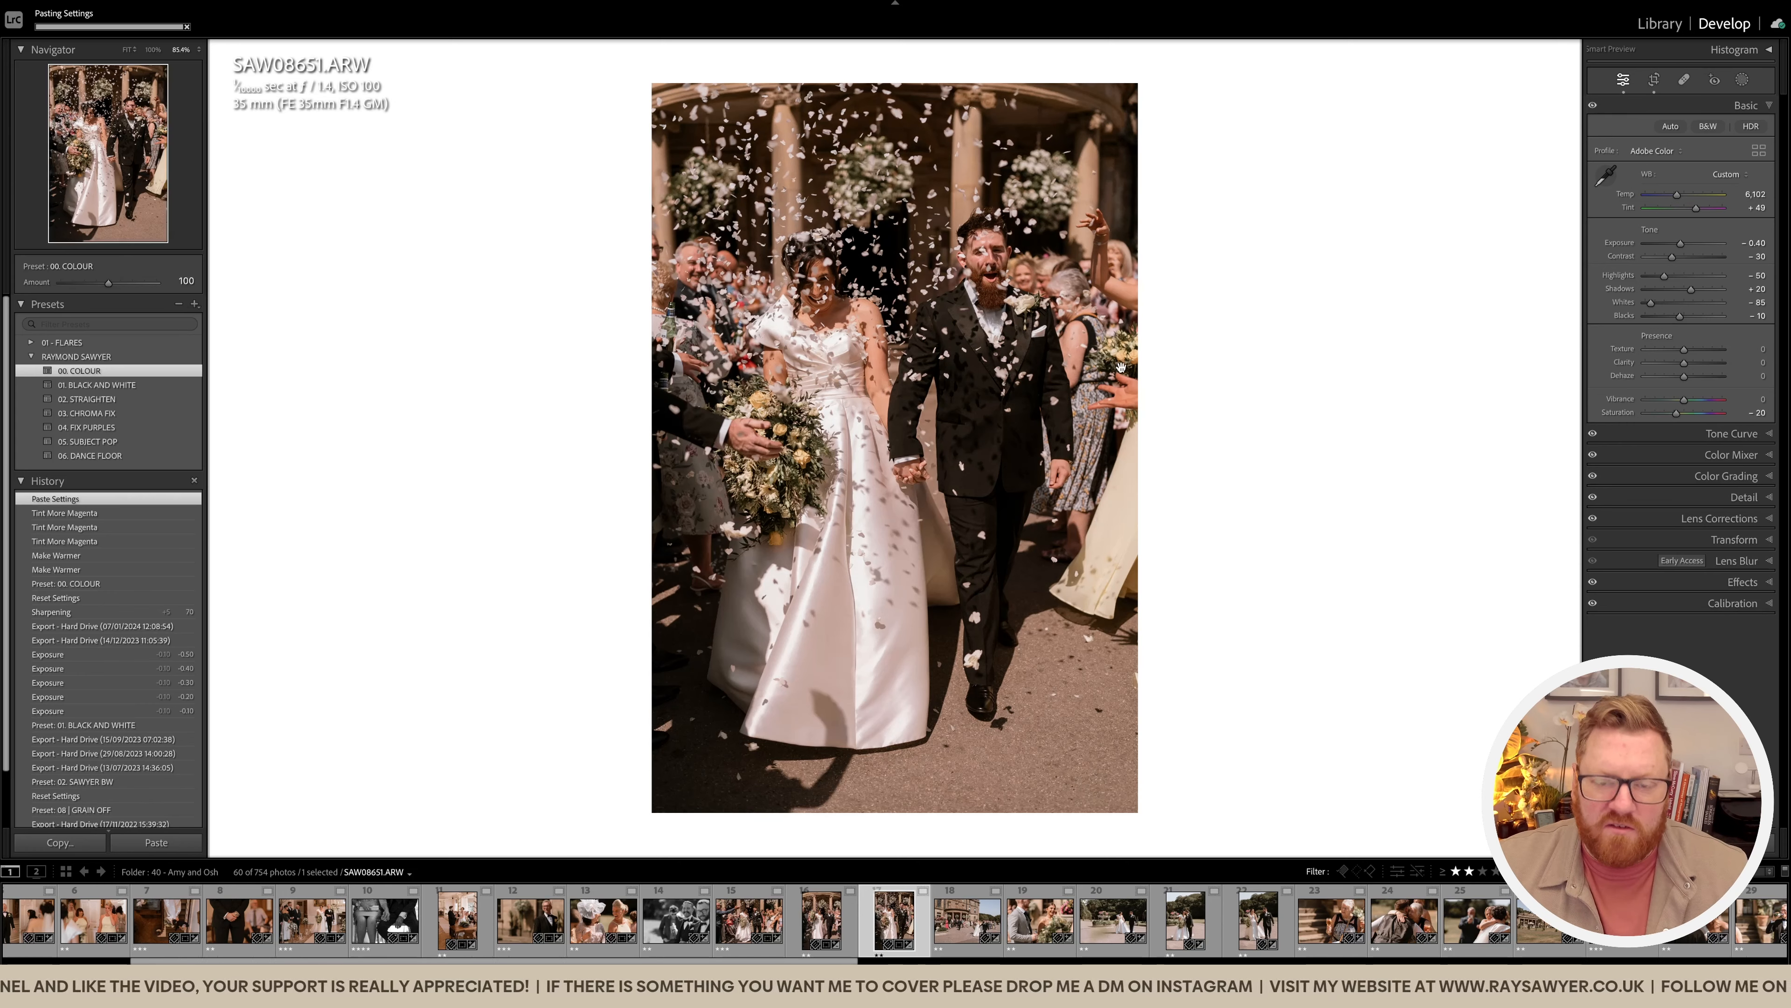
key(ctrl+shift+v)
key(r)
drag(1163, 280, 1137, 296)
key(Return)
Step: Paste the same settings onto the wide photo of the couple outside the building, reset its crop, and straighten and reframe it
key(Right)
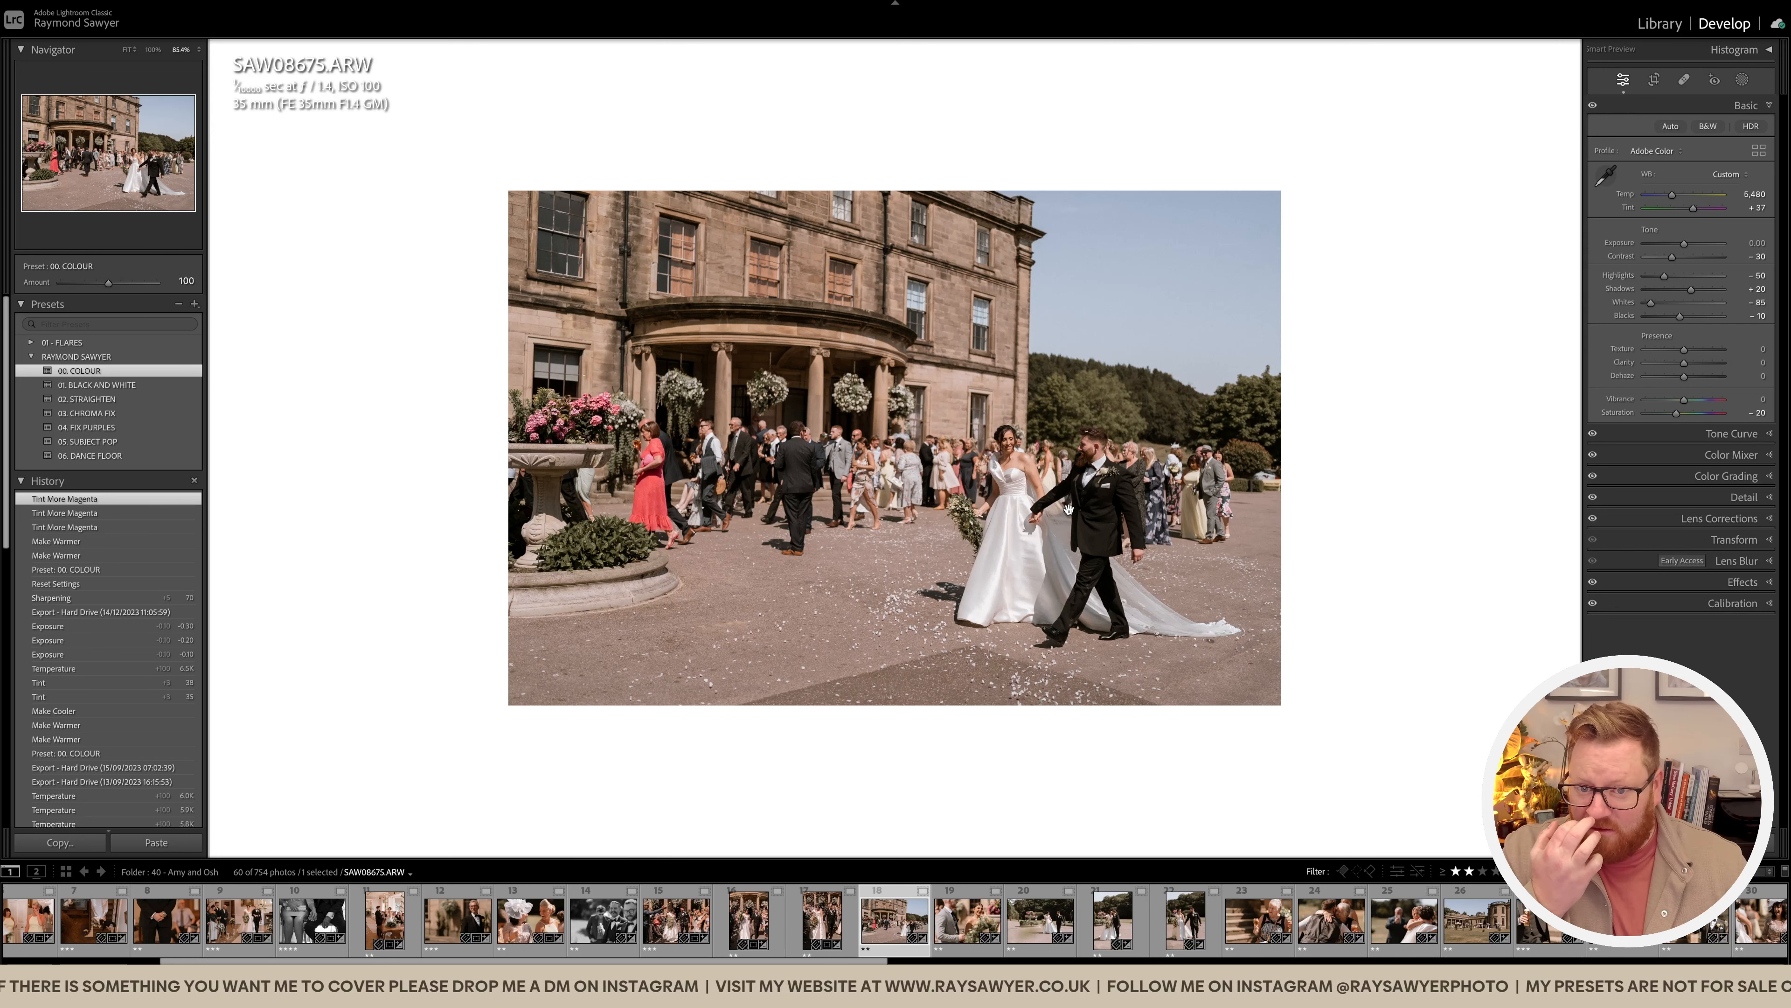
key(ctrl+shift+v)
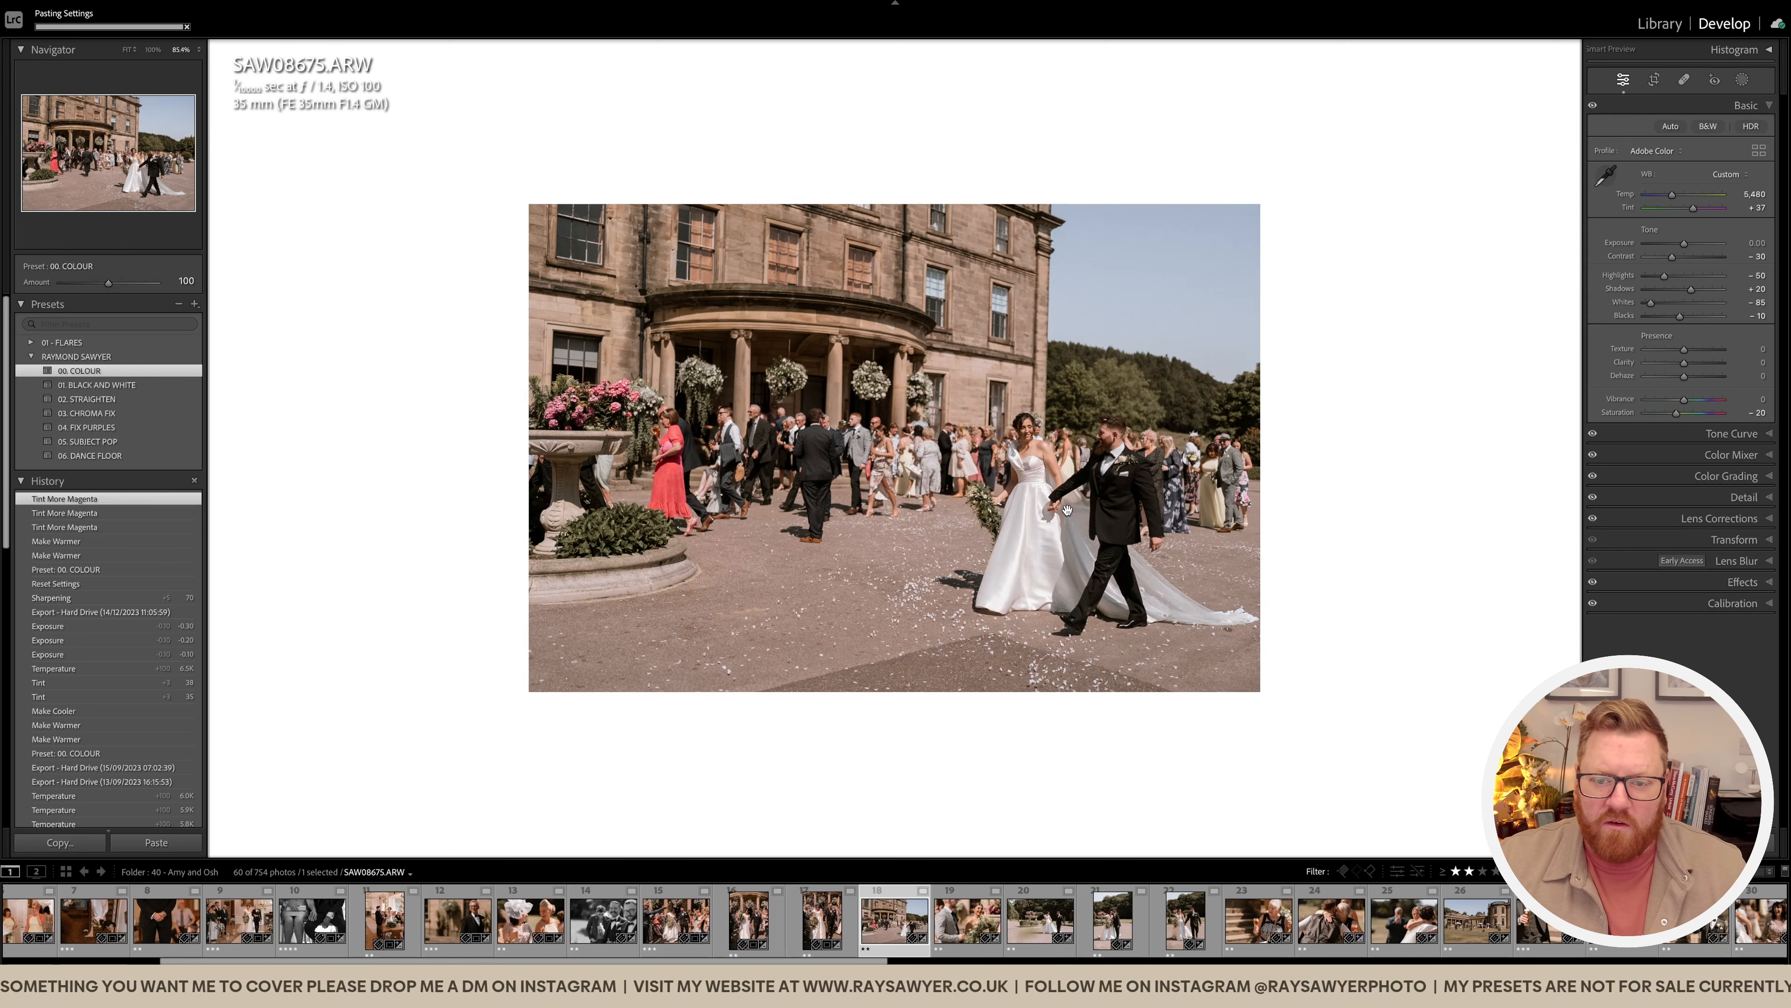
key(r)
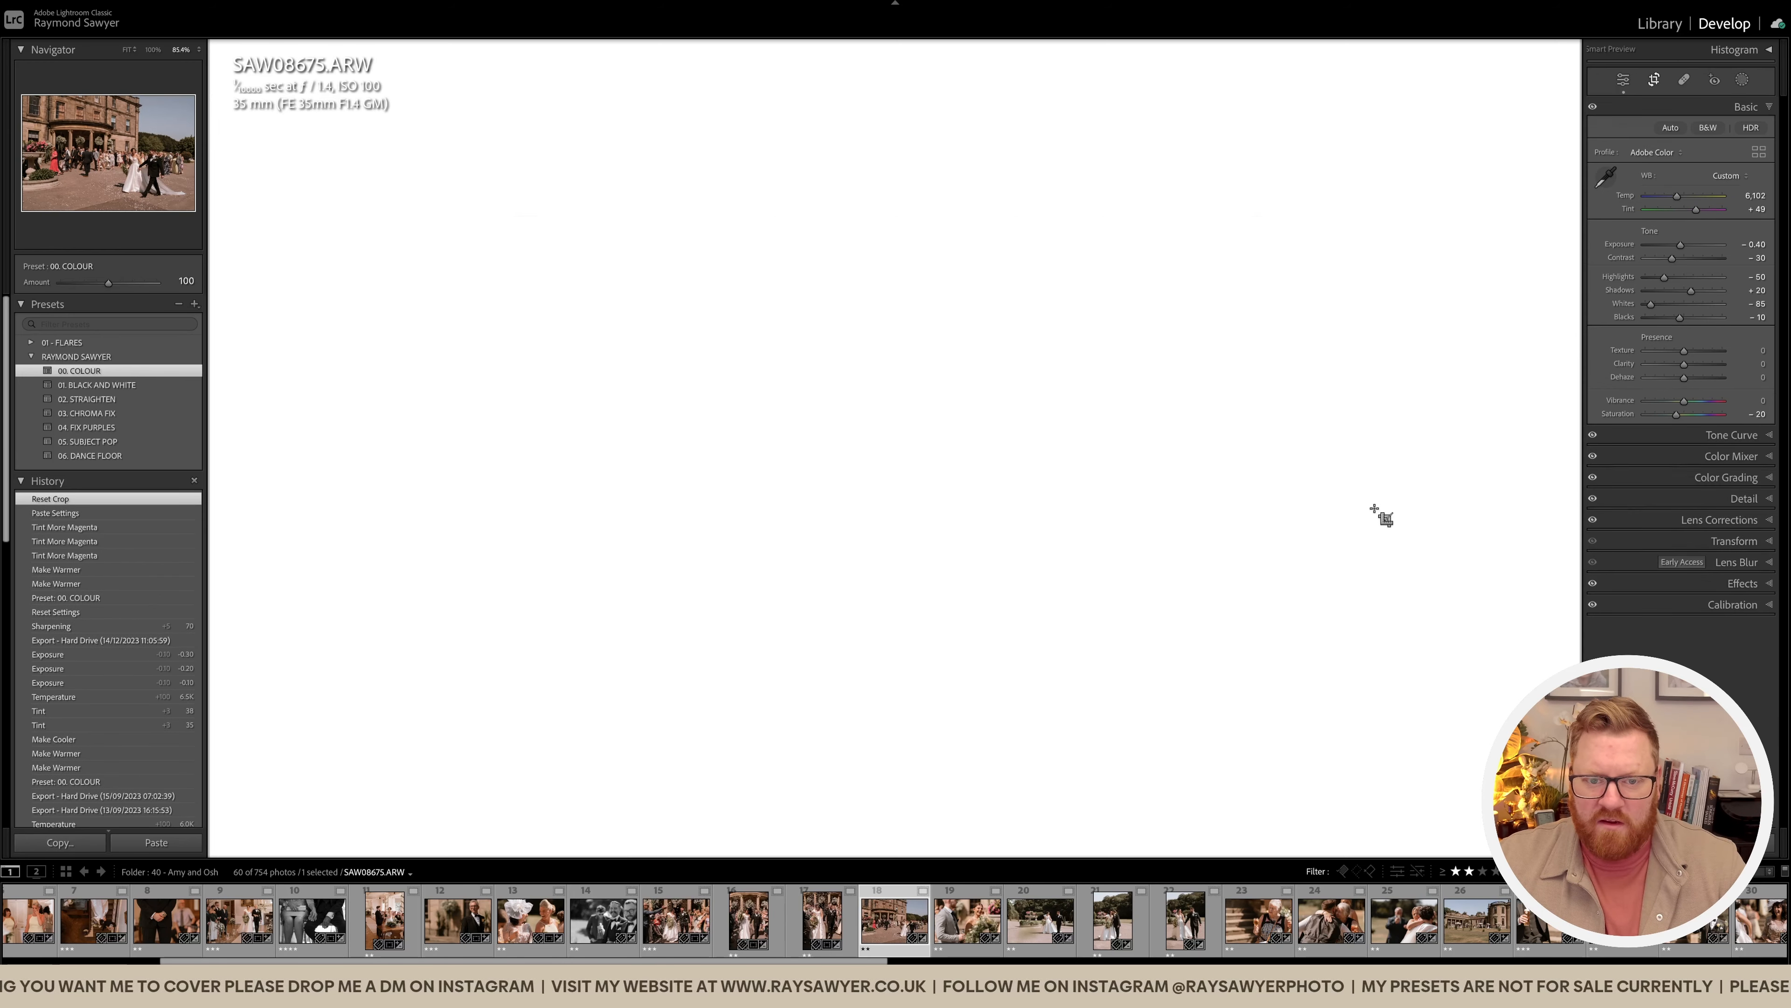
drag(1525, 549, 1524, 547)
key(Return)
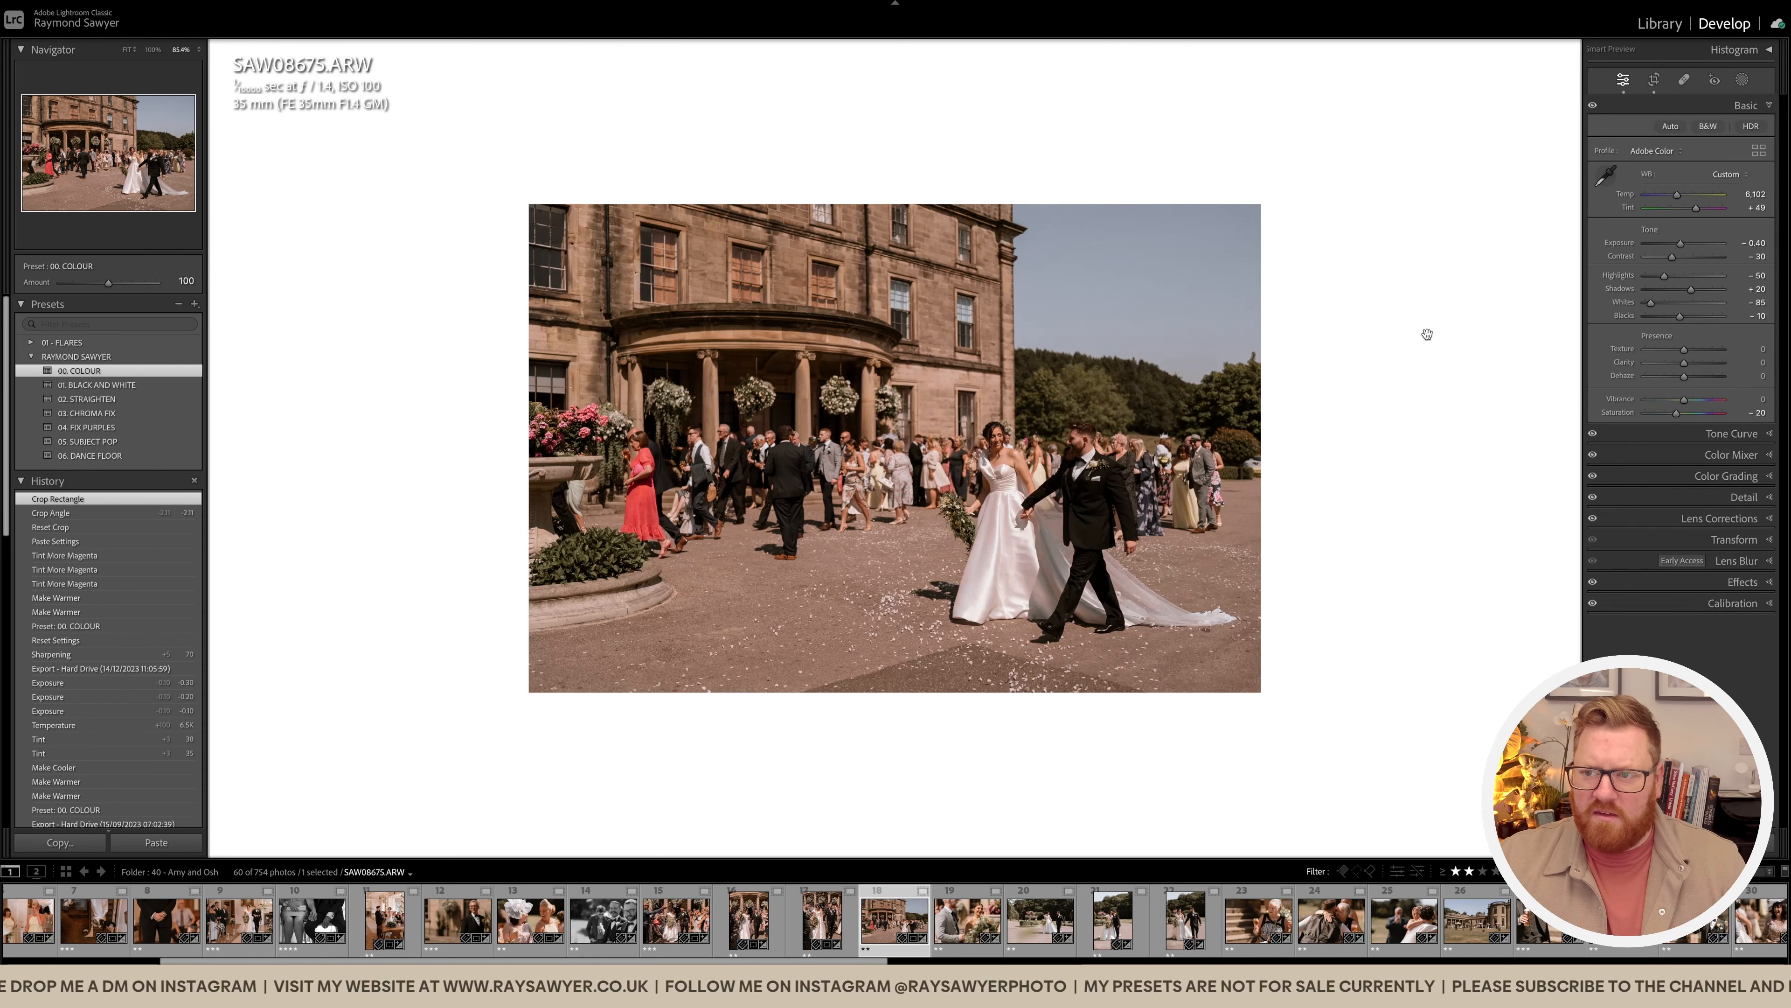
click(964, 432)
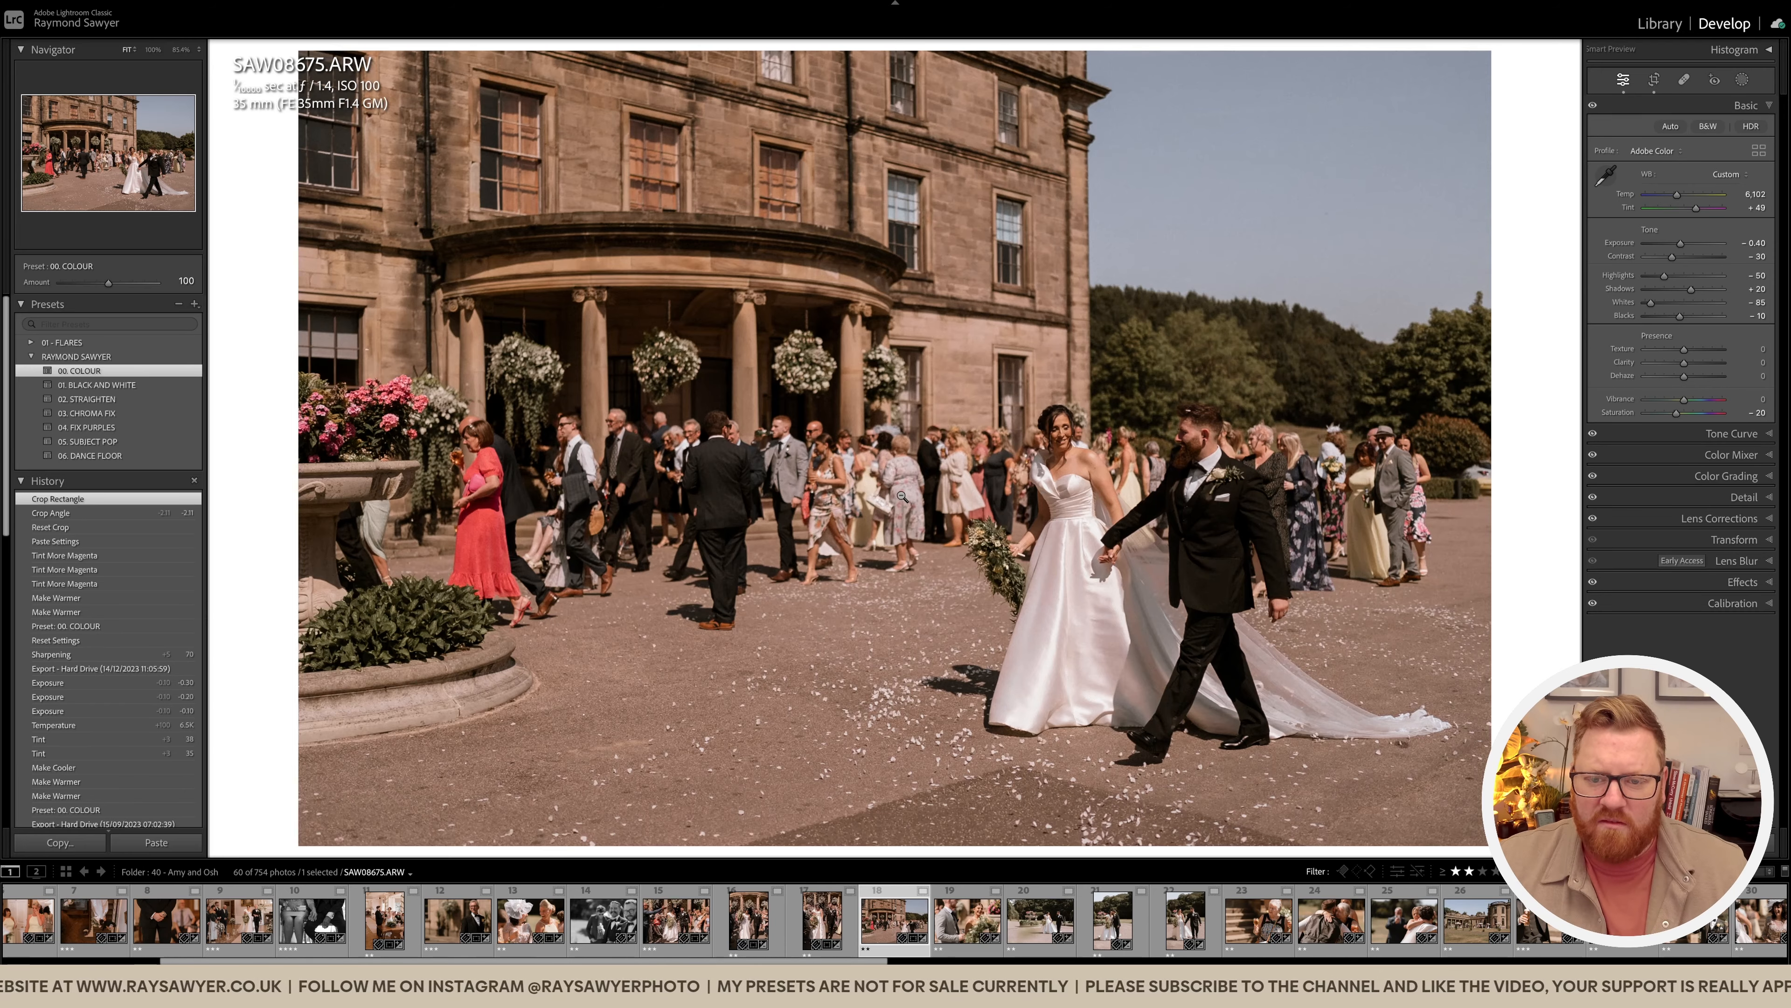
click(903, 497)
Step: Lower the exposure of the next photo, of the laughing guest behind the bouquet, to -0.60
key(Right)
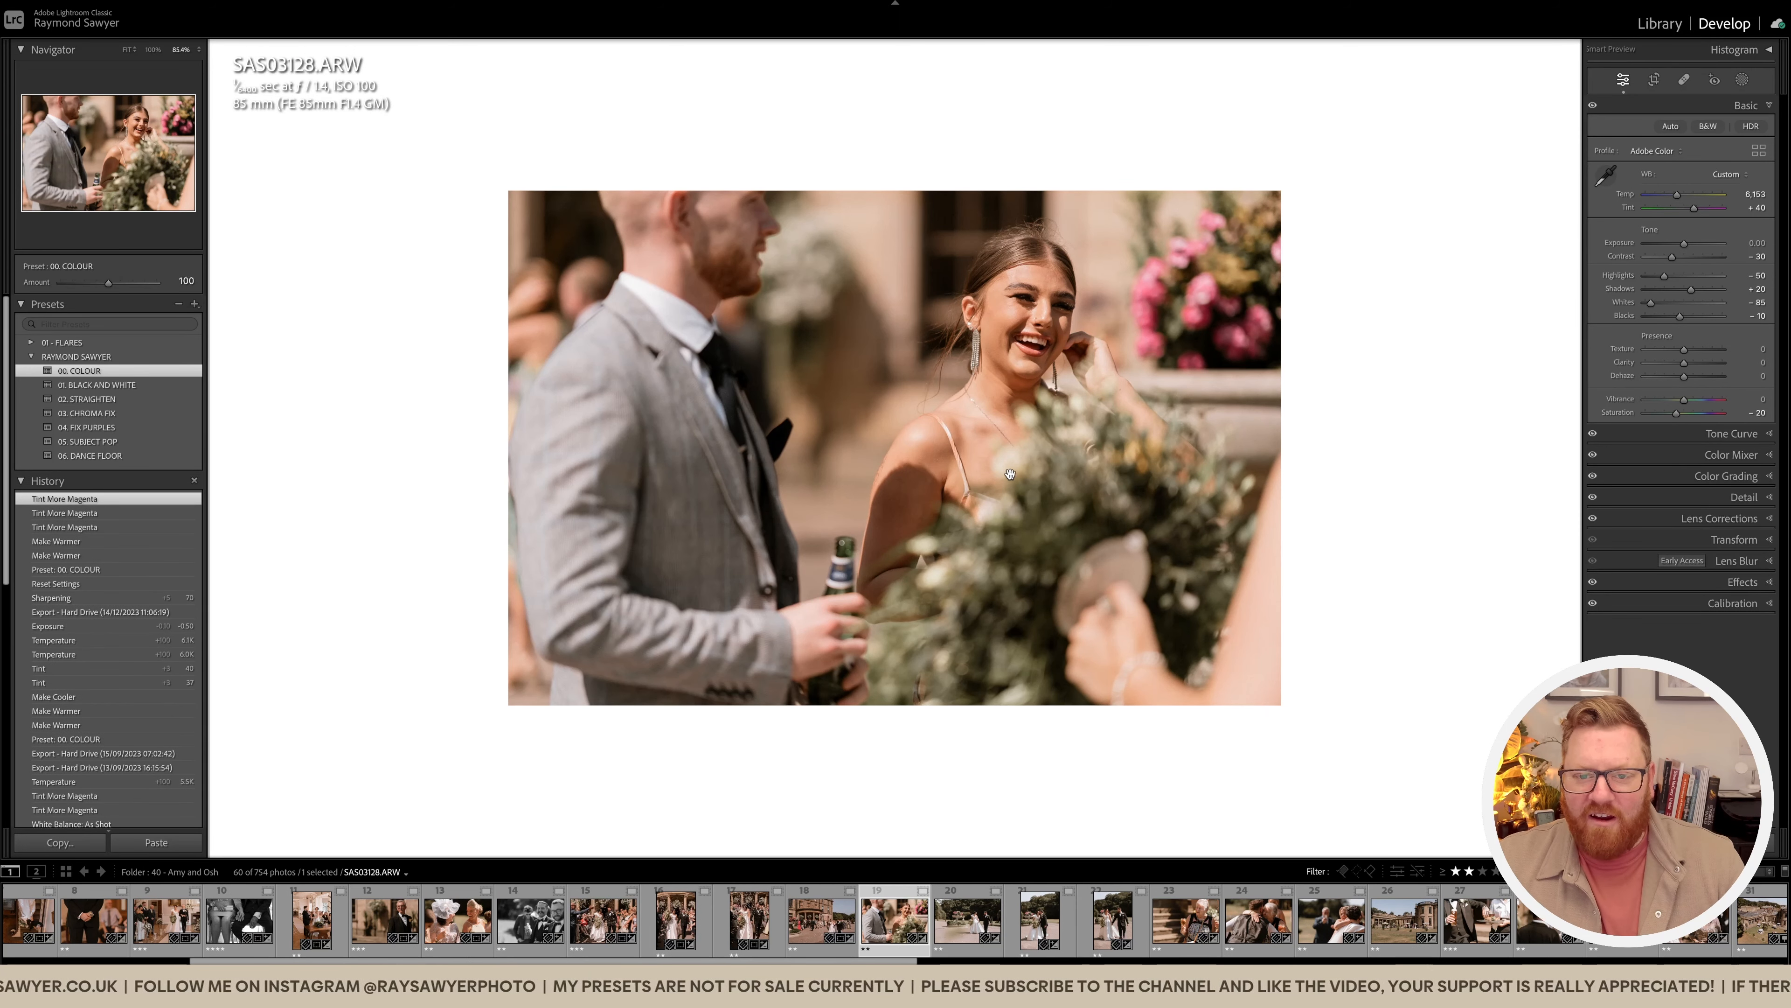
key(minus)
key(minus)
key(minus)
key(minus)
key(minus)
key(minus)
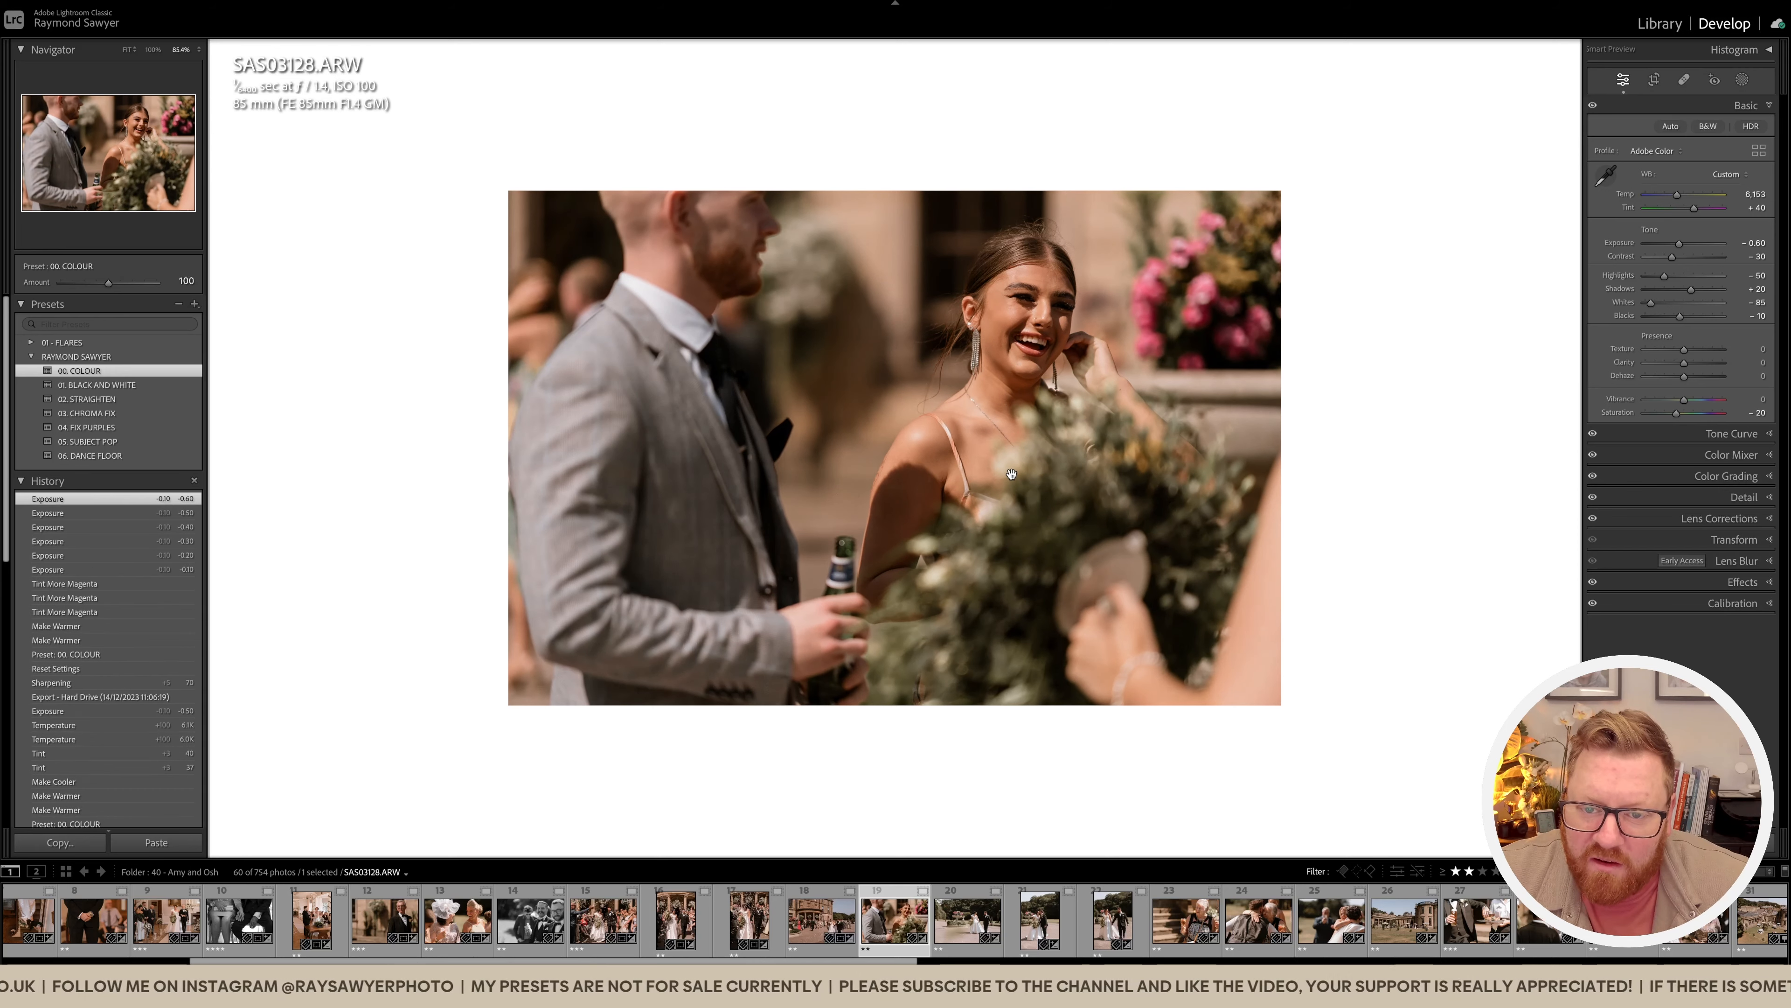
Step: Set the laughing guest photo's tint to +46 and its temperature to 6,253
key(comma)
key(equal)
key(equal)
key(comma)
key(equal)
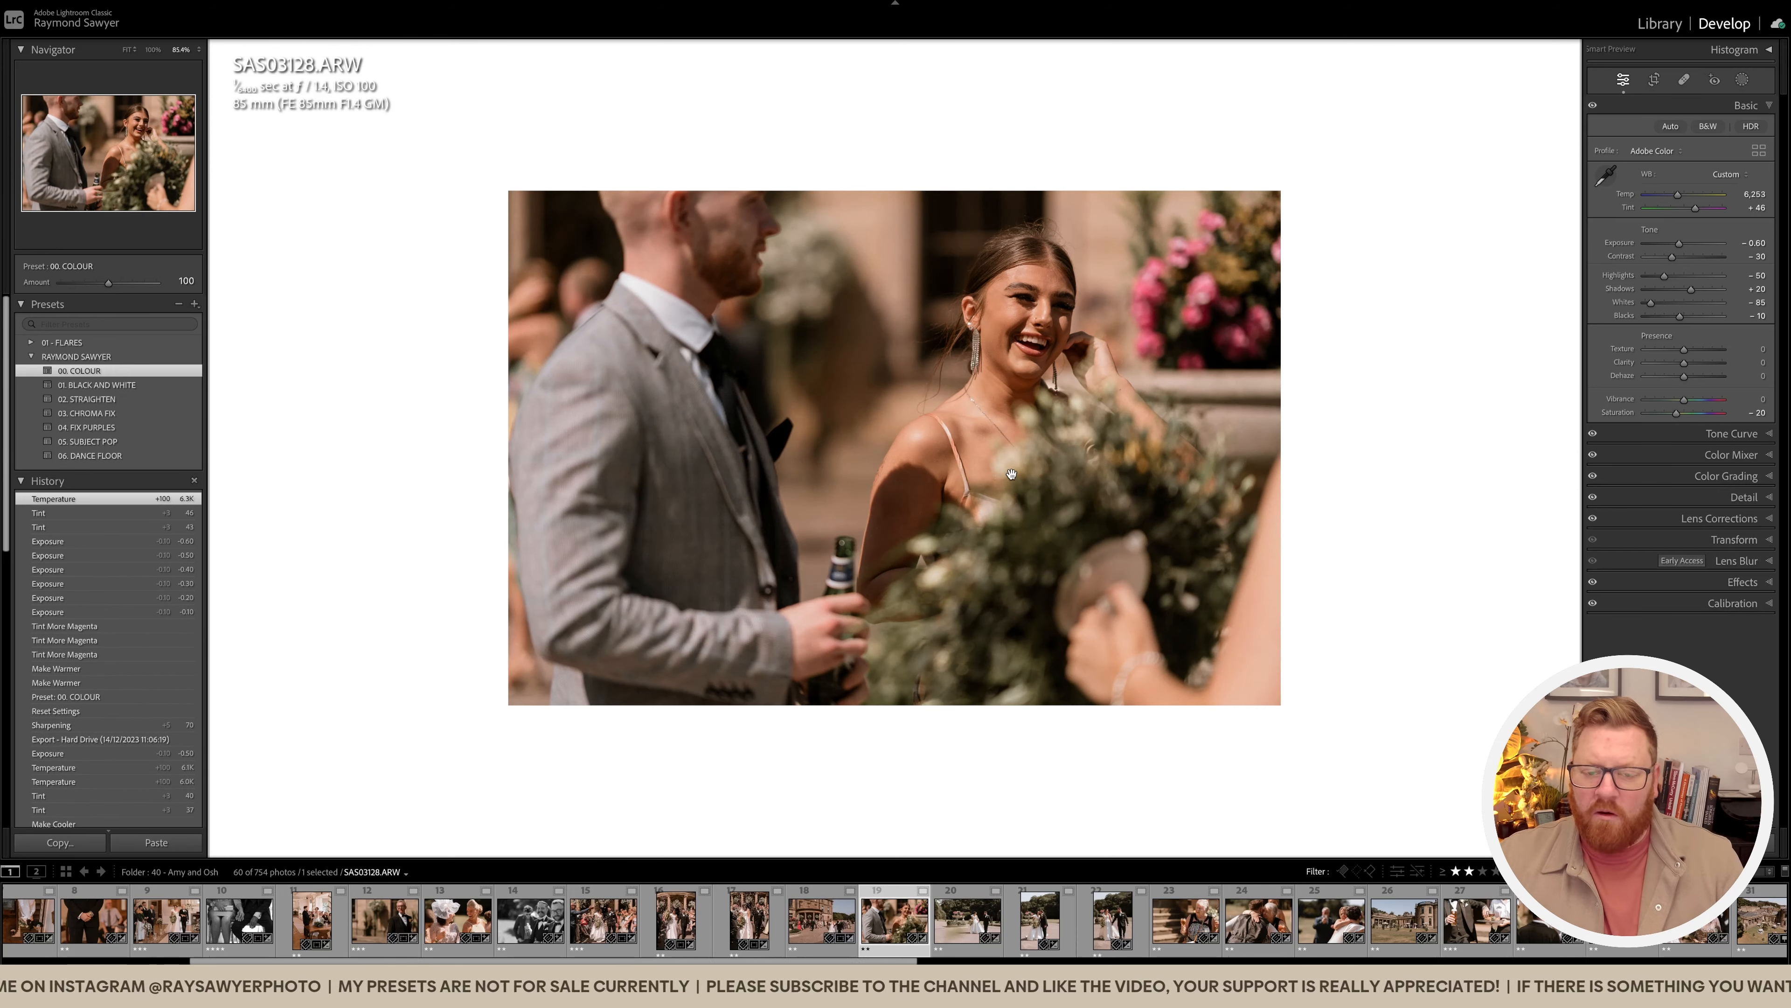
Step: Crop the photo of the couple walking past the flower-filled stone urn tighter and straighten it
key(Right)
key(r)
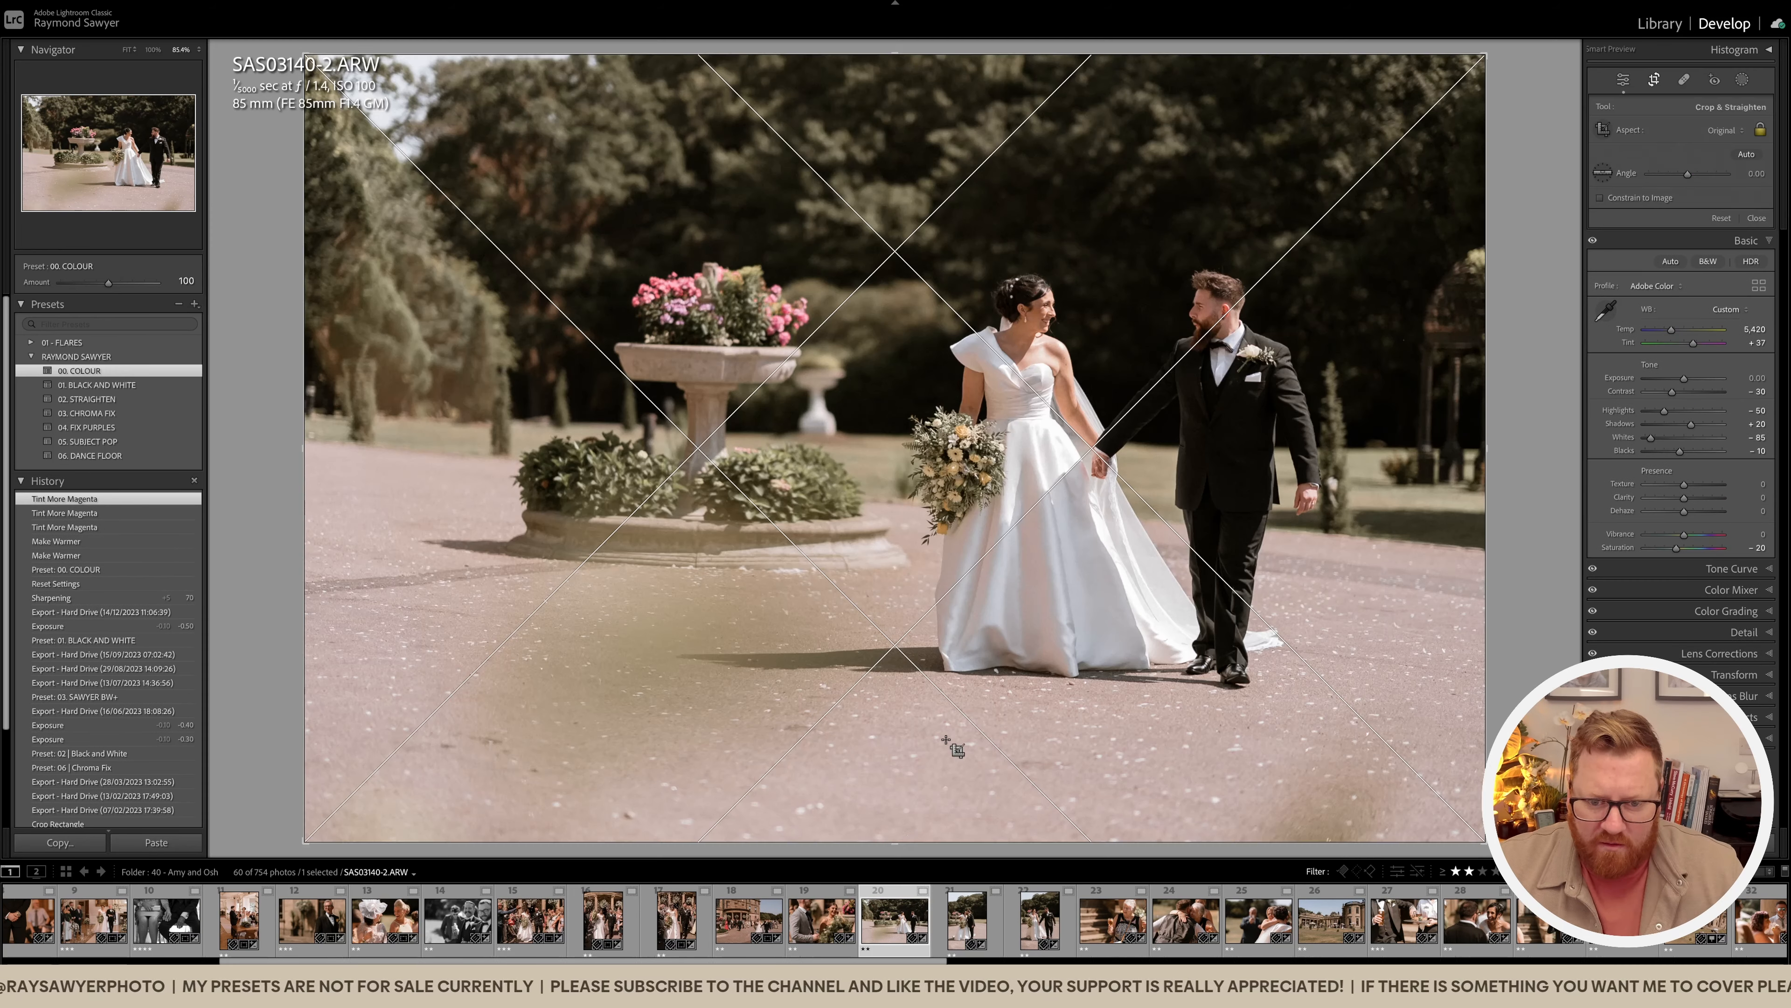
drag(907, 844, 907, 755)
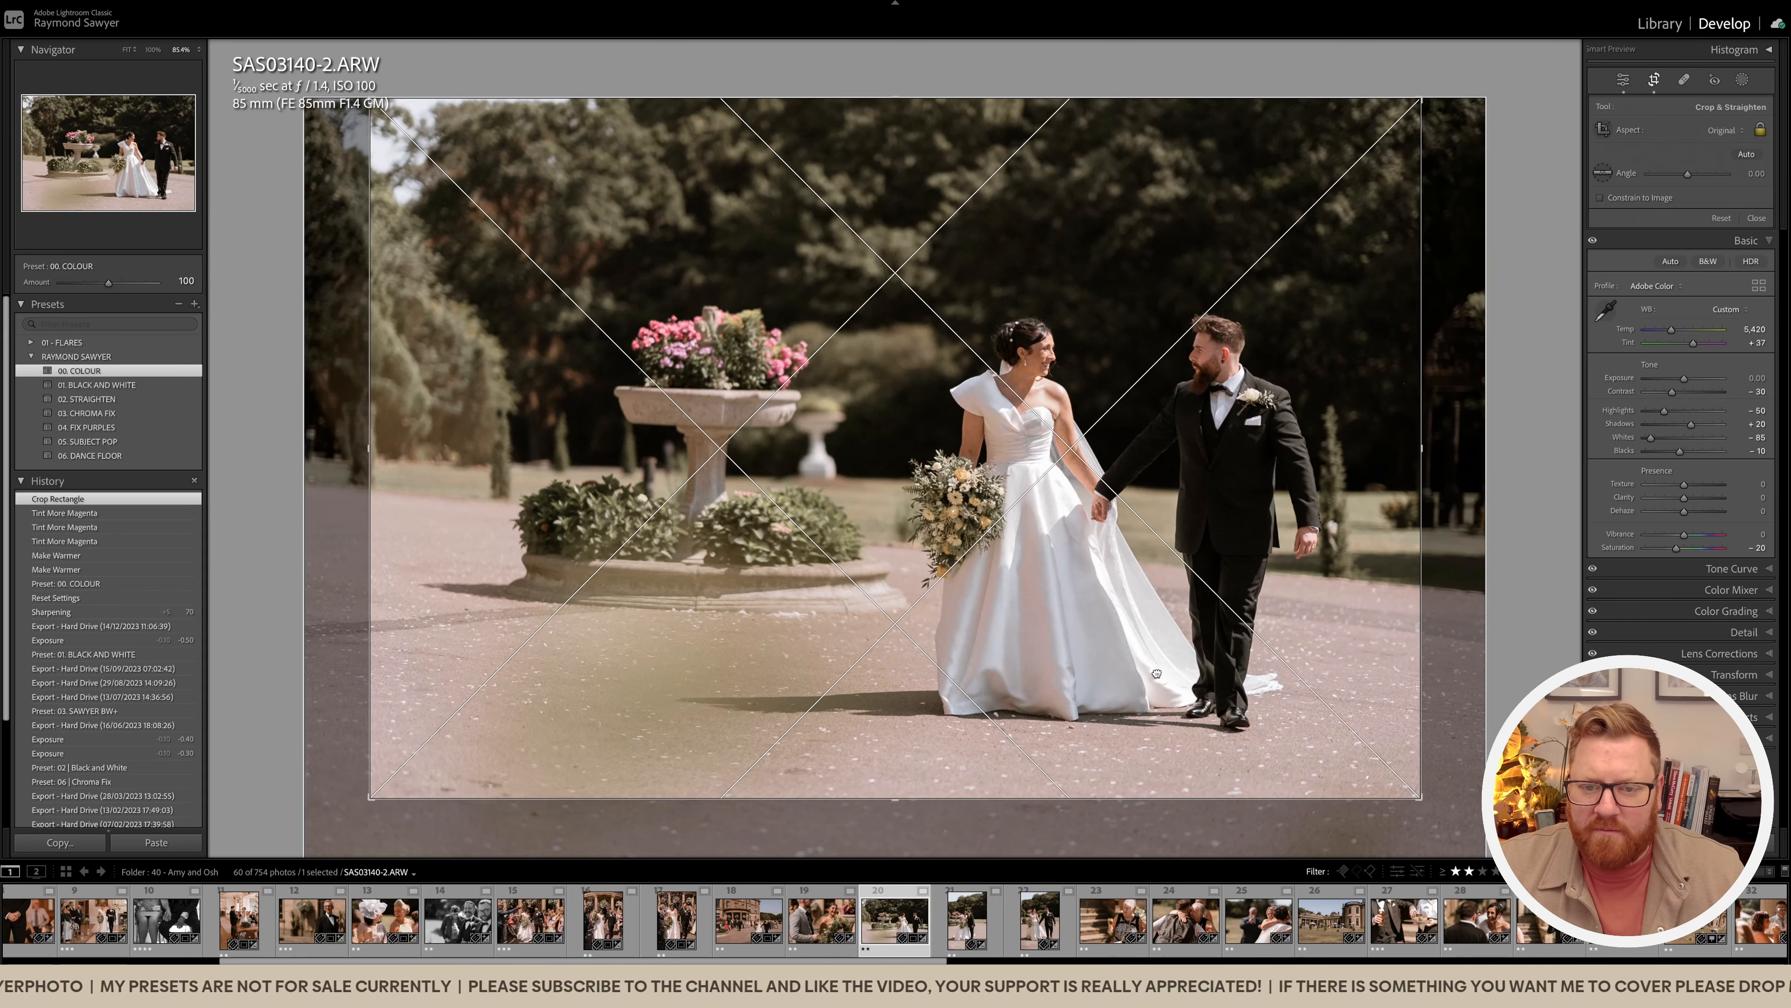
drag(1129, 678, 1129, 678)
drag(1479, 656, 1480, 637)
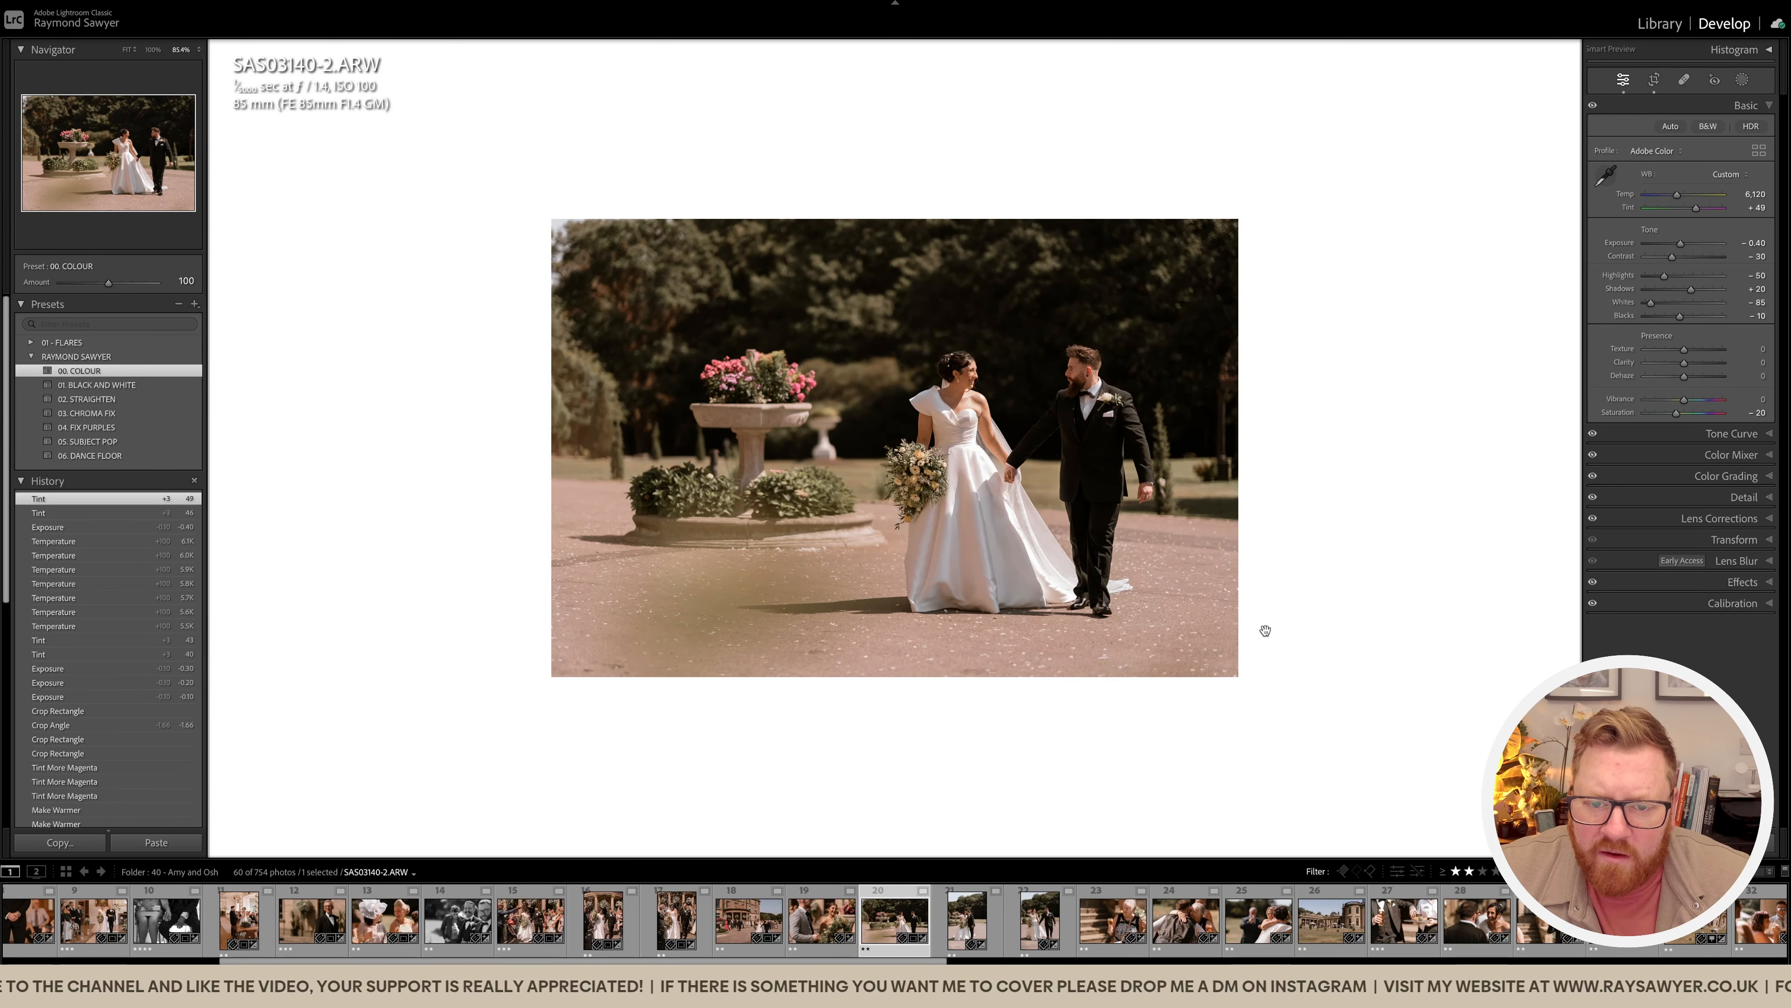
Step: Crop and straighten the portrait of the couple kissing, and paste the urn photo's settings onto it
key(Right)
key(r)
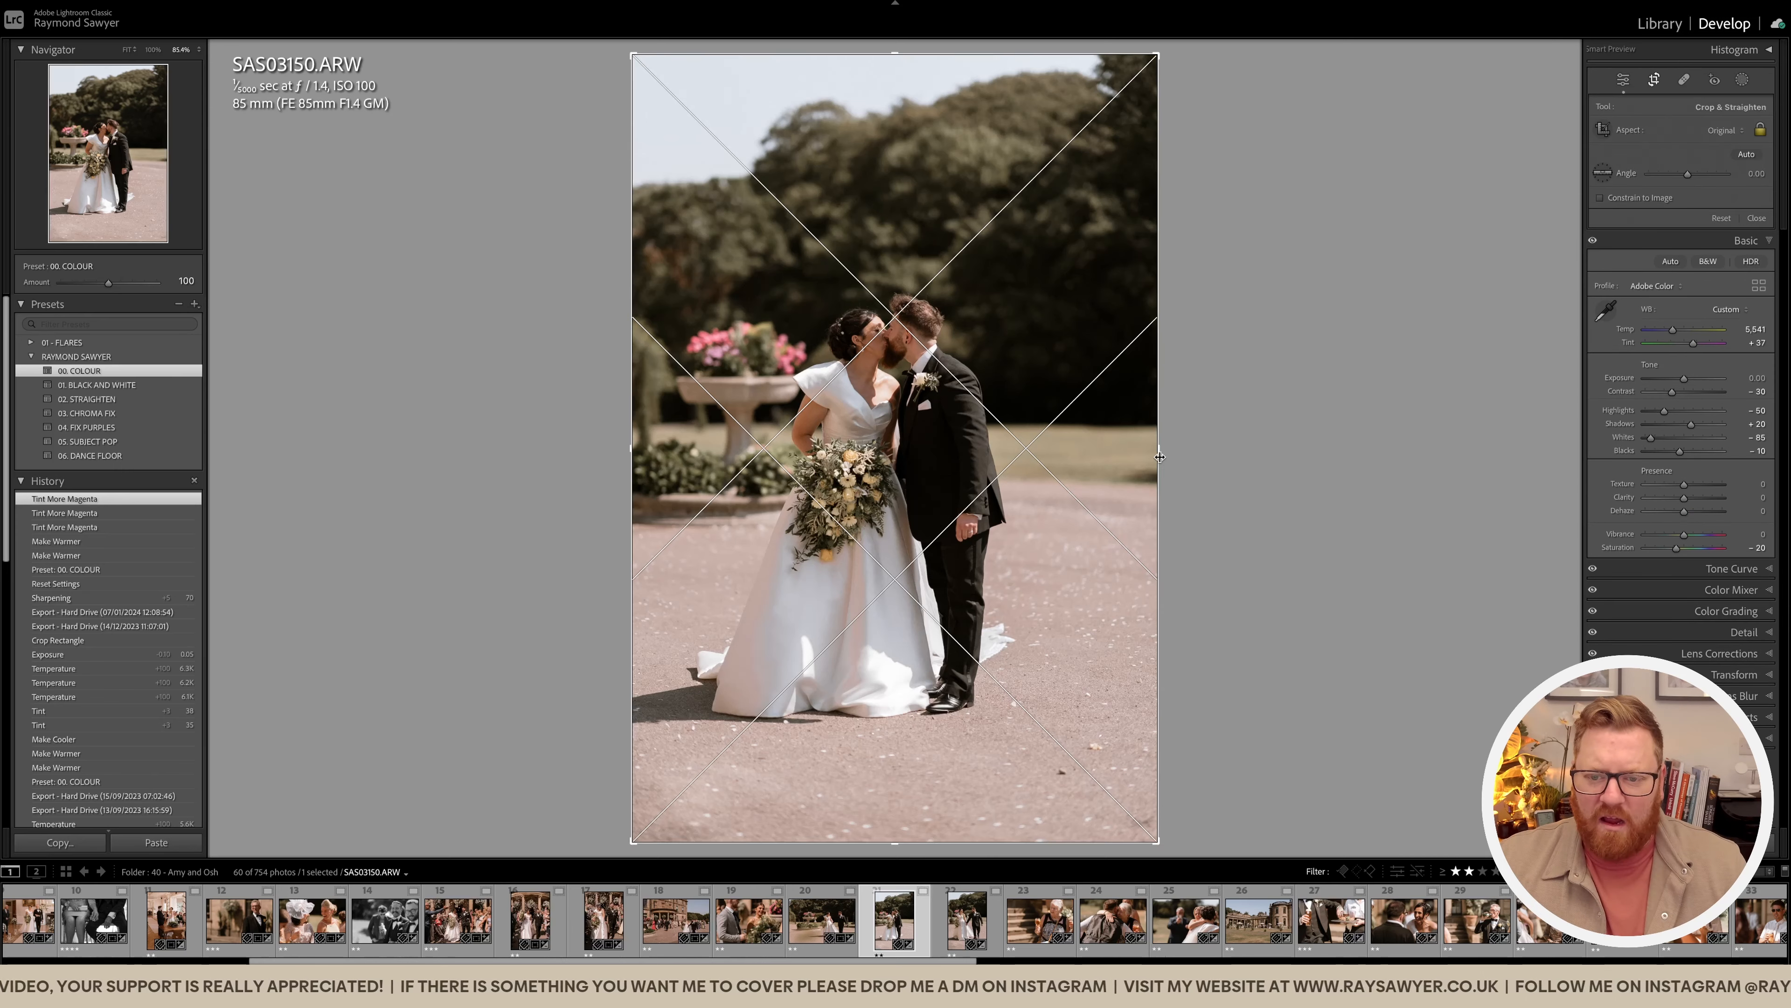
drag(1138, 457, 1135, 458)
drag(1073, 520, 1066, 511)
key(ctrl+shift+v)
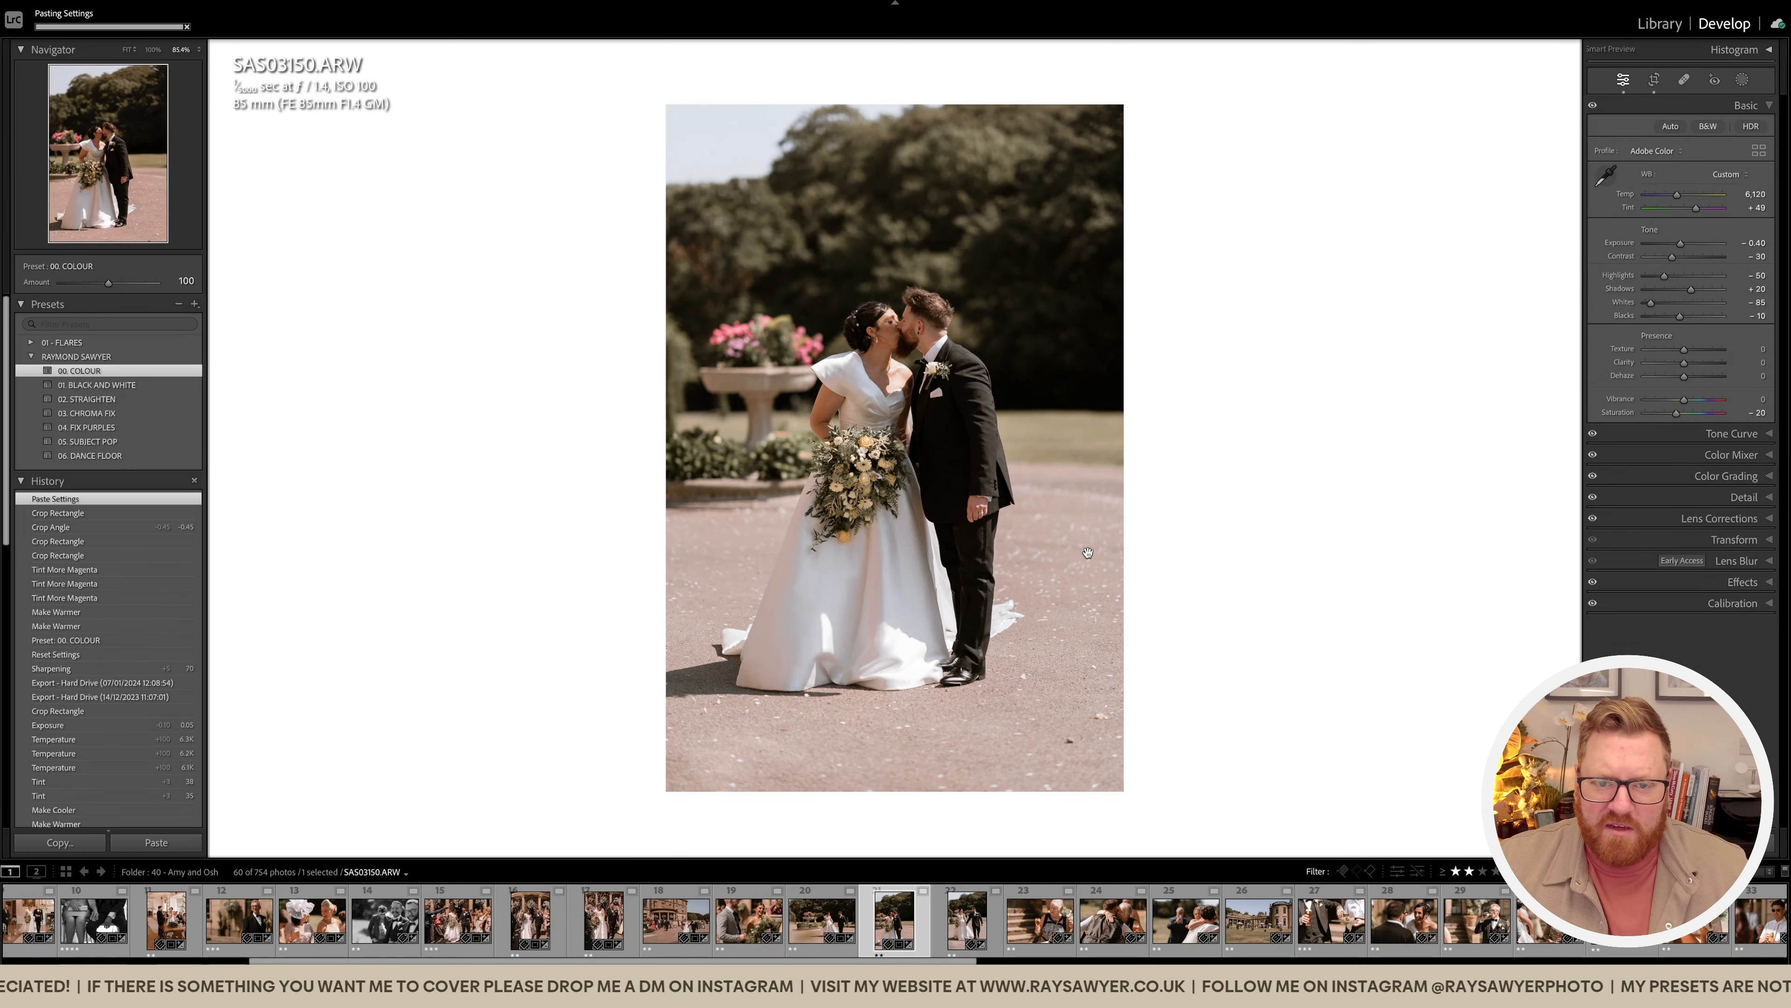
Step: Straighten the kissing portrait further and reposition the couple within the crop
key(r)
drag(976, 655, 1266, 536)
drag(980, 621, 970, 608)
Step: Heal the distracting dark specks on the ground beside the couple in the kissing portrait
key(q)
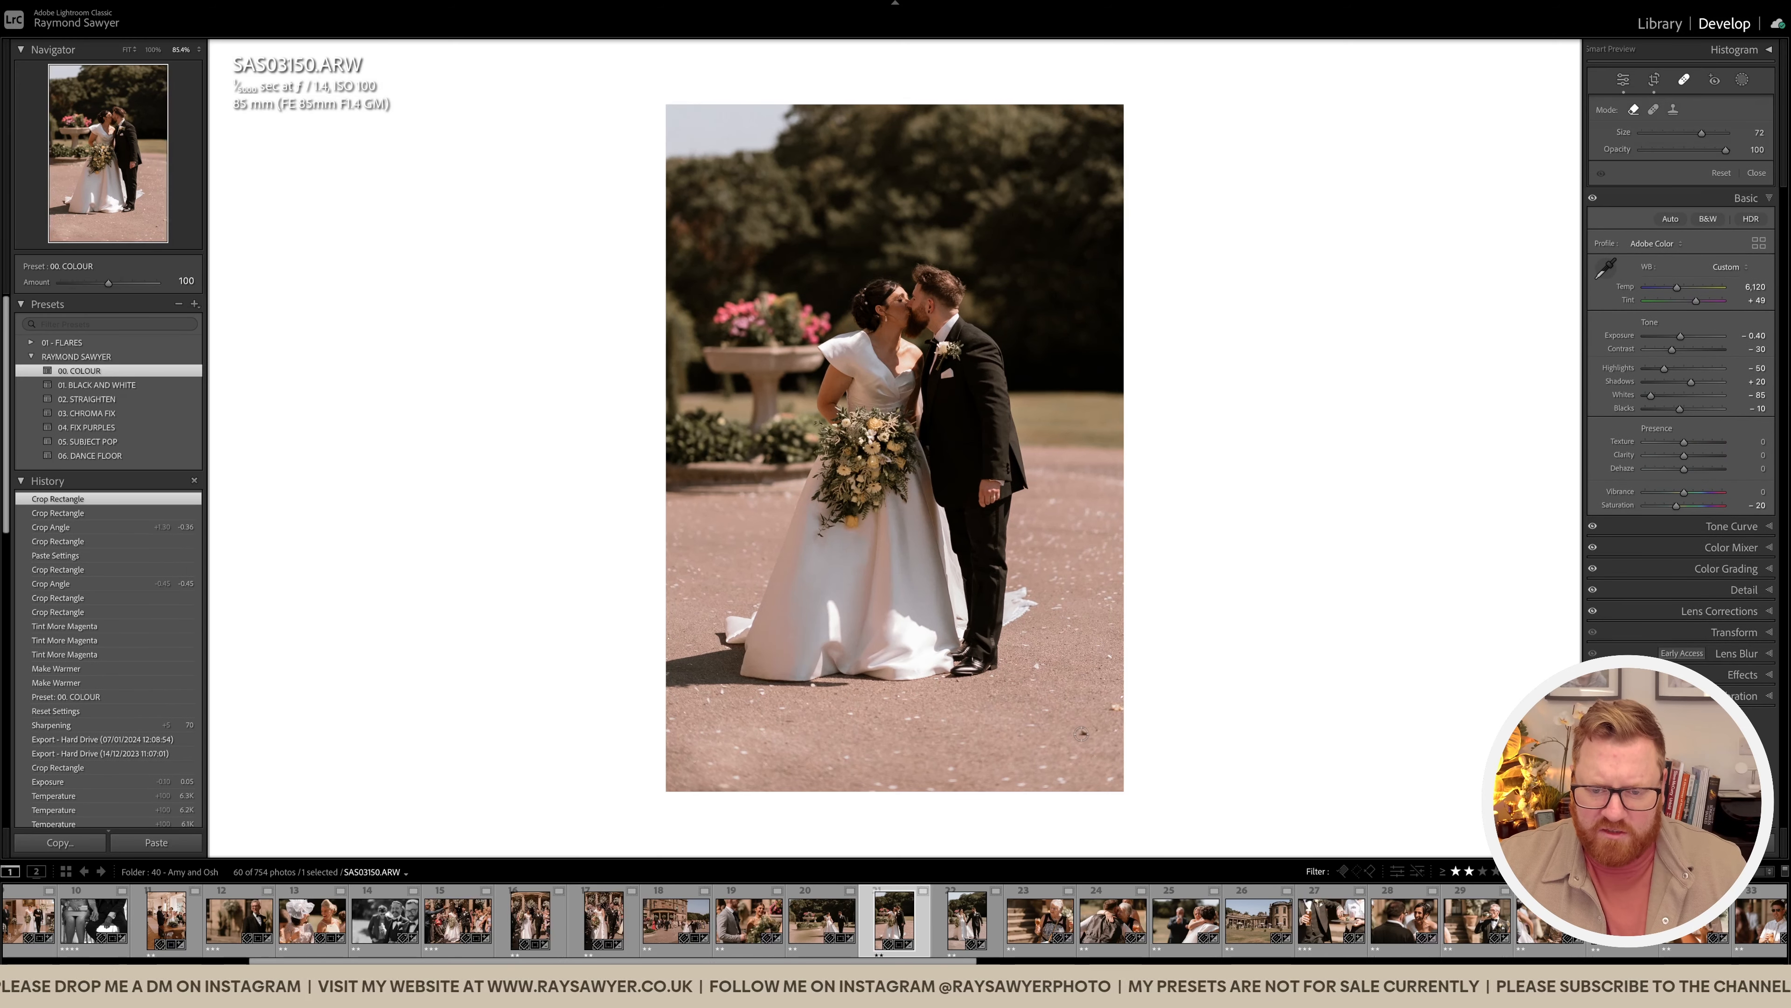
click(1120, 709)
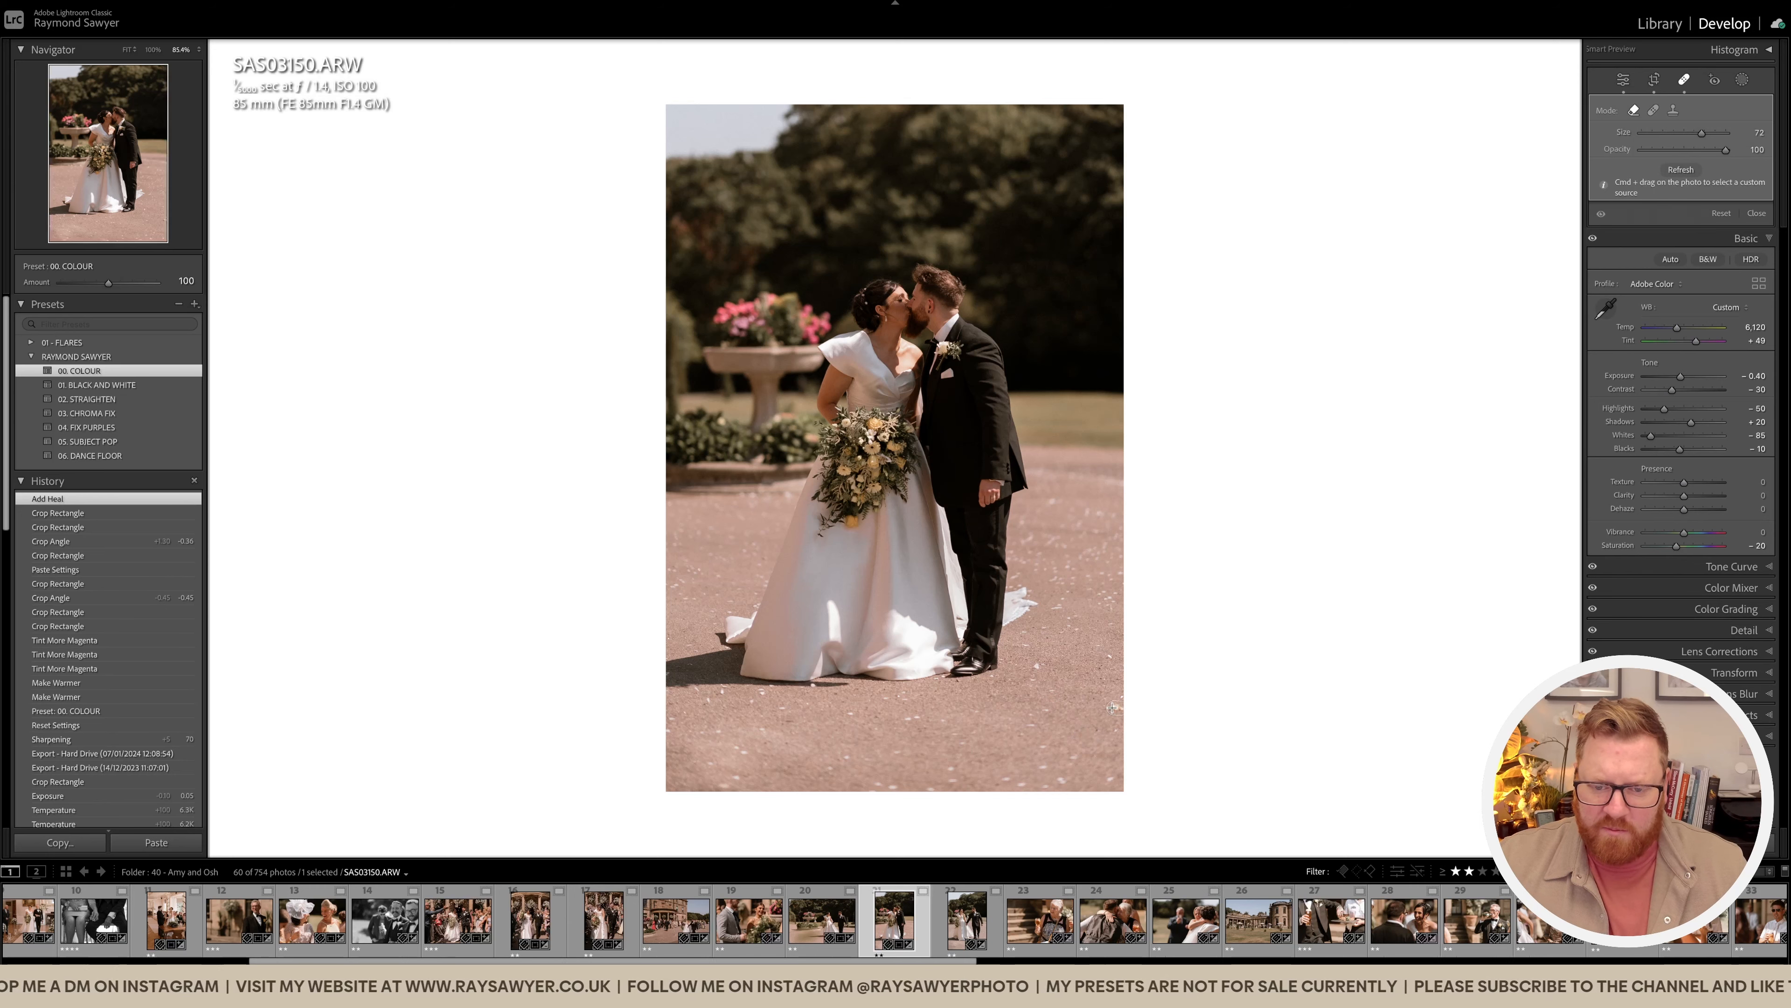
key(k)
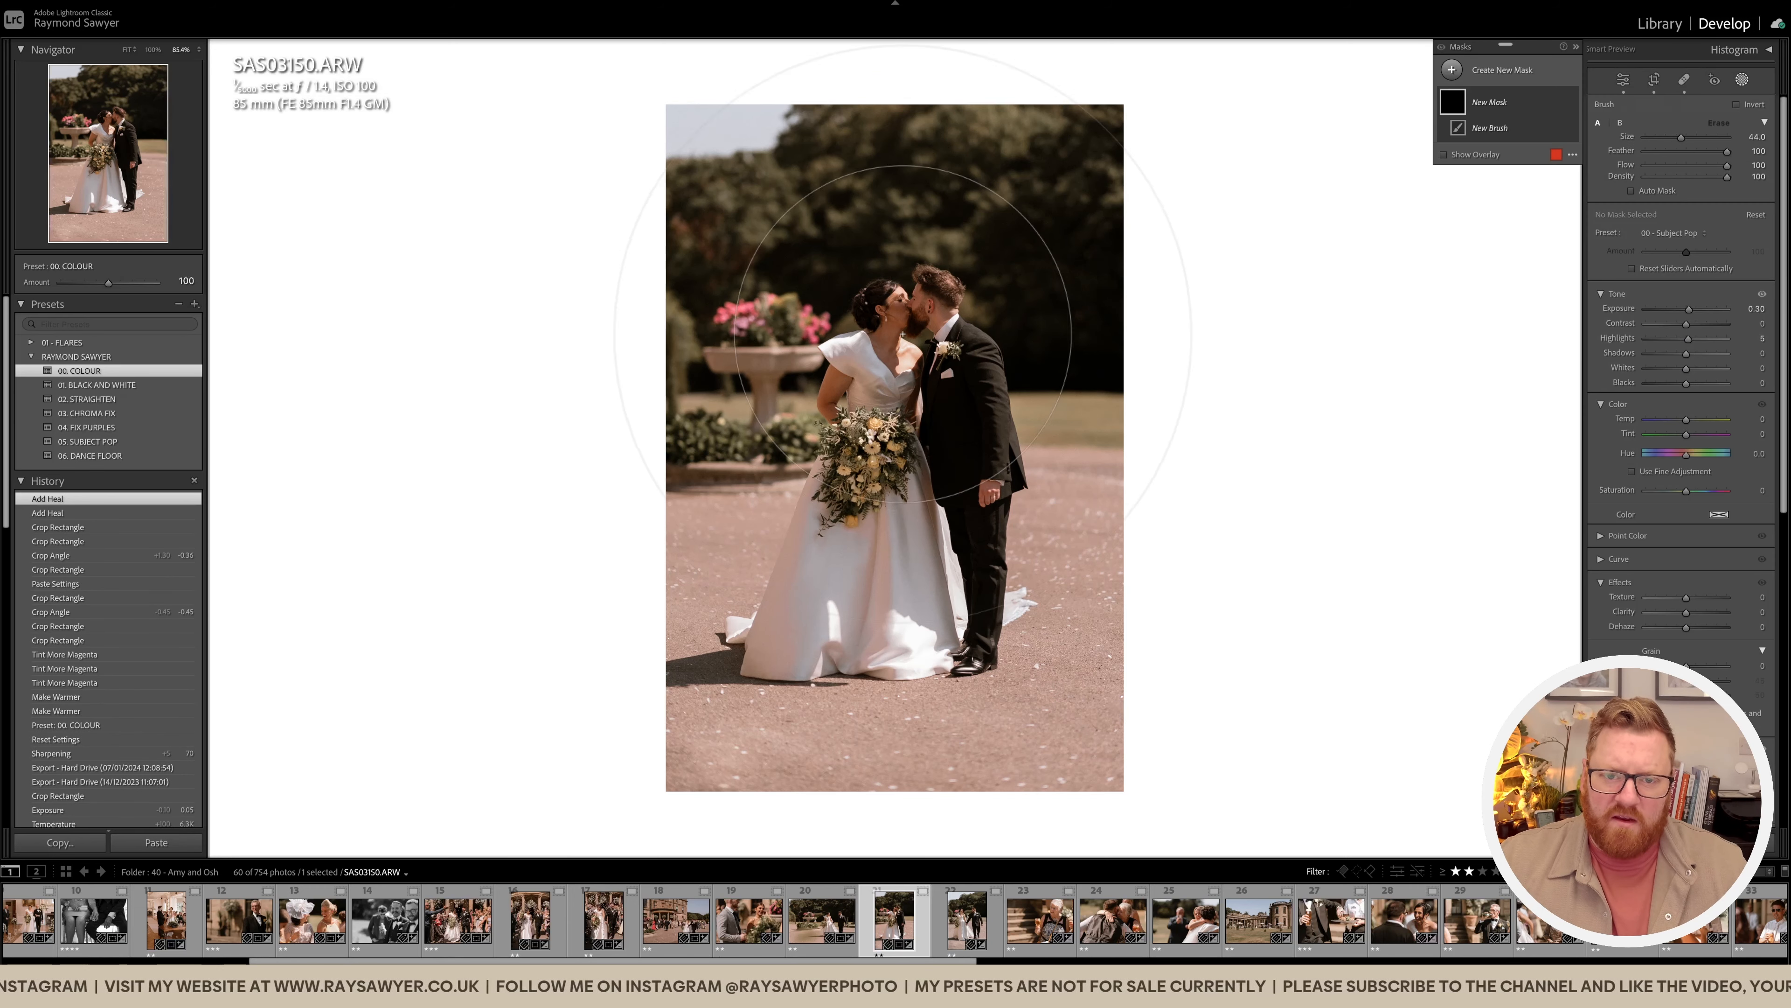
key(k)
Step: Paste the kissing portrait's settings onto the next portrait of the couple walking, reset its crop, and reframe it slightly tighter
key(Right)
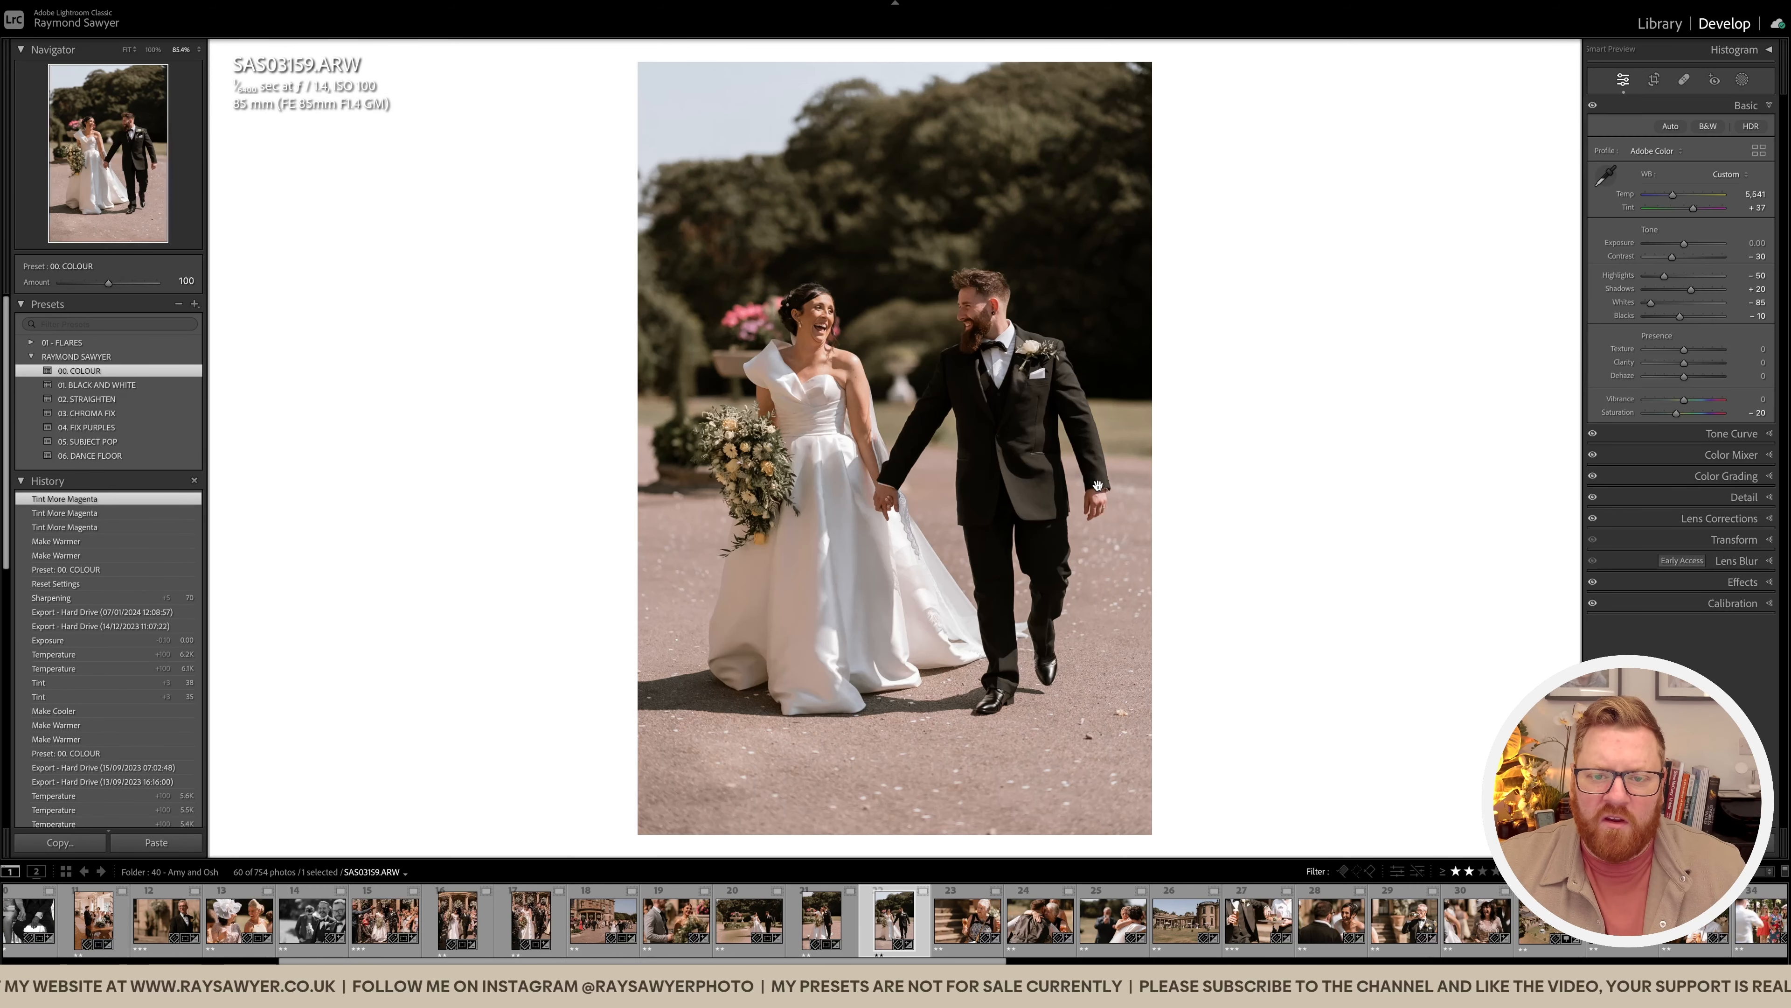
key(ctrl+v)
key(Return)
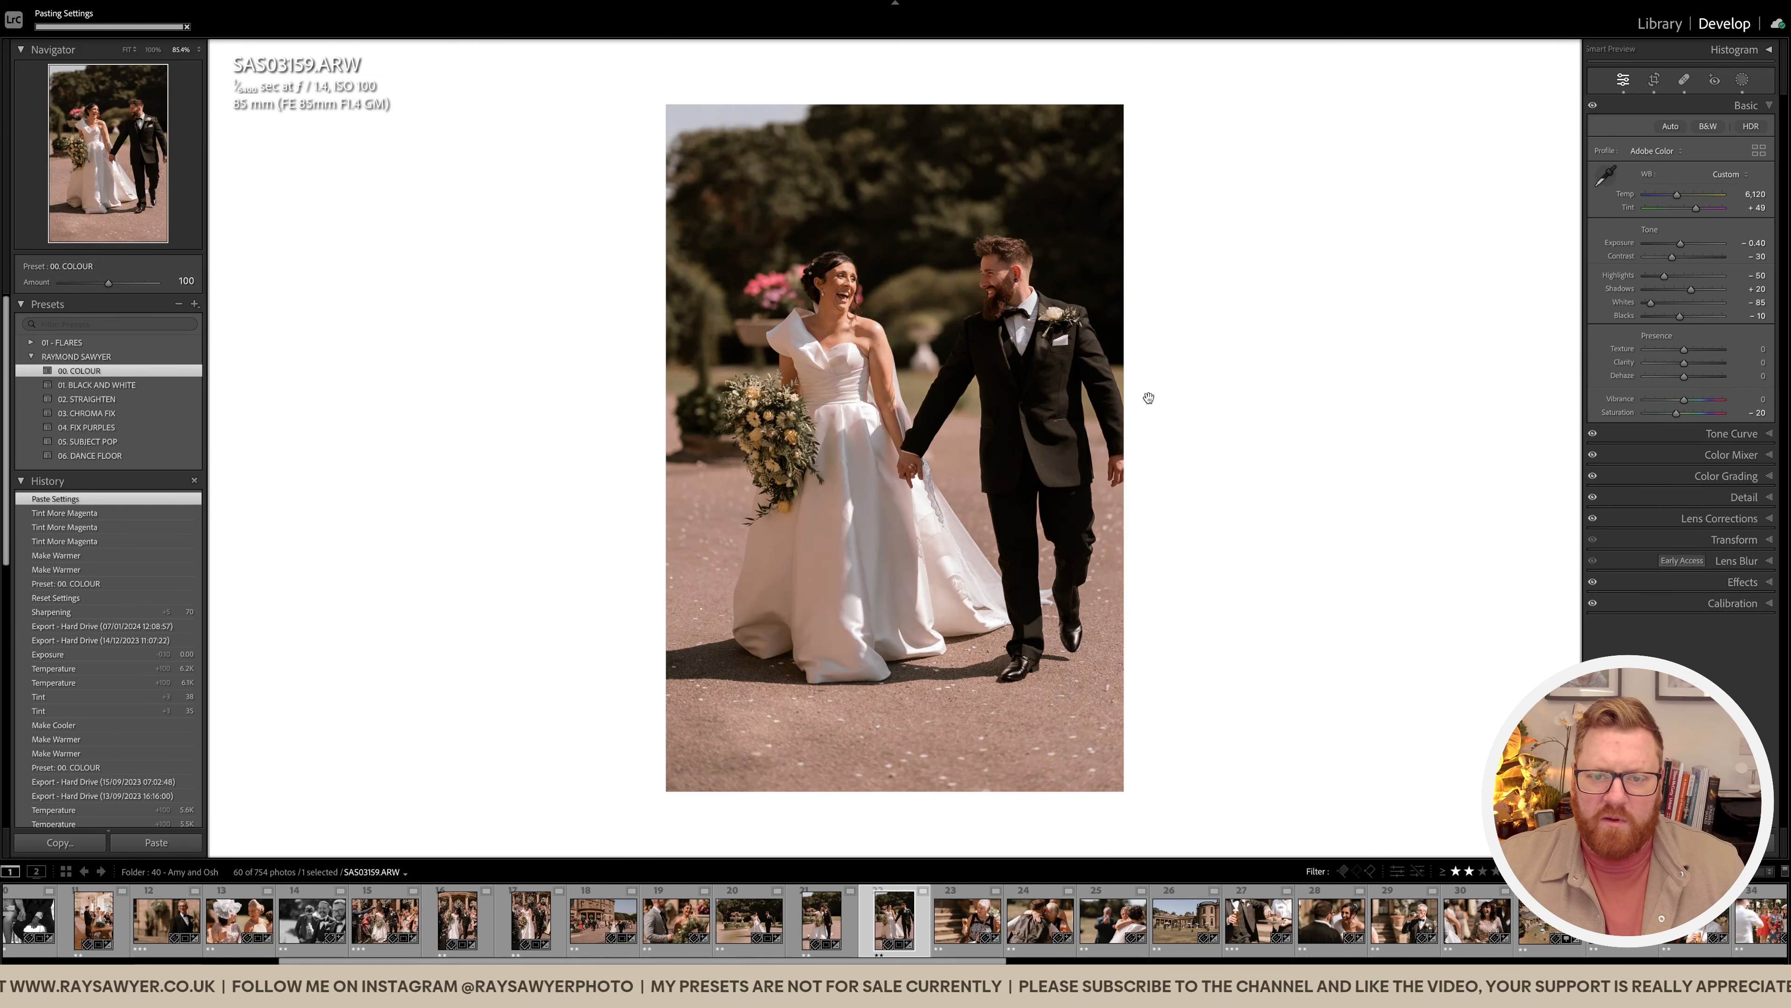
key(r)
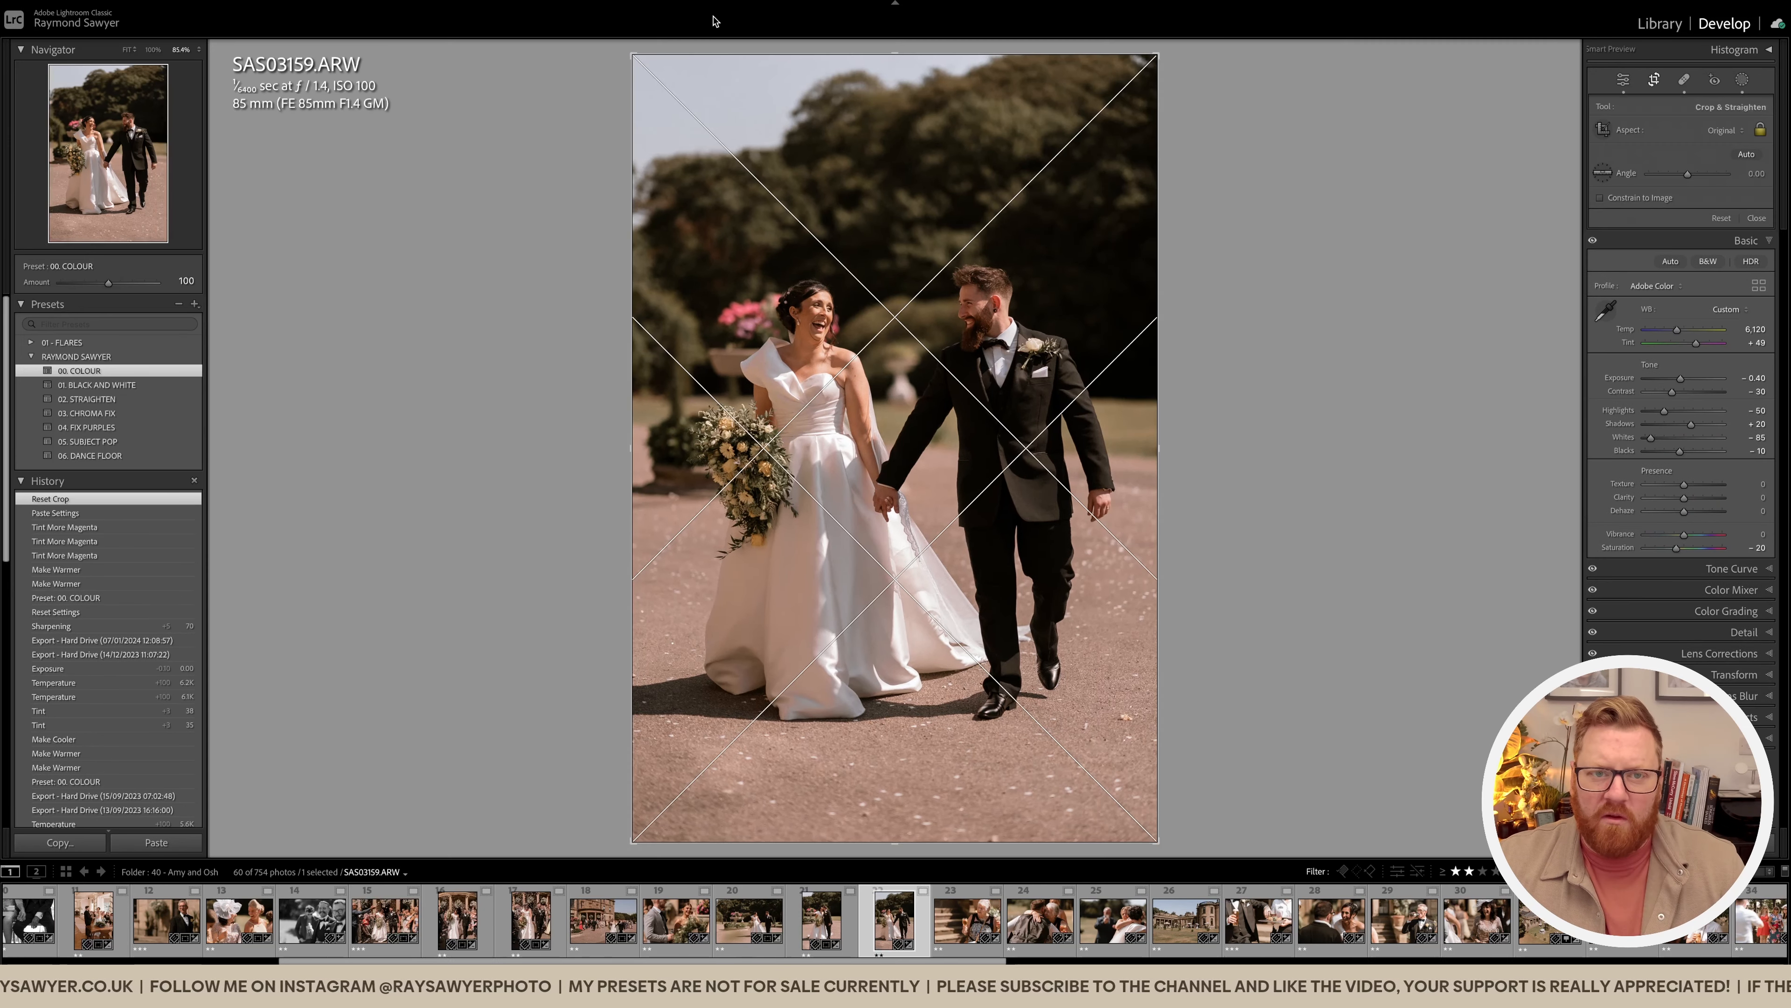
drag(715, 52, 713, 66)
drag(828, 177, 825, 193)
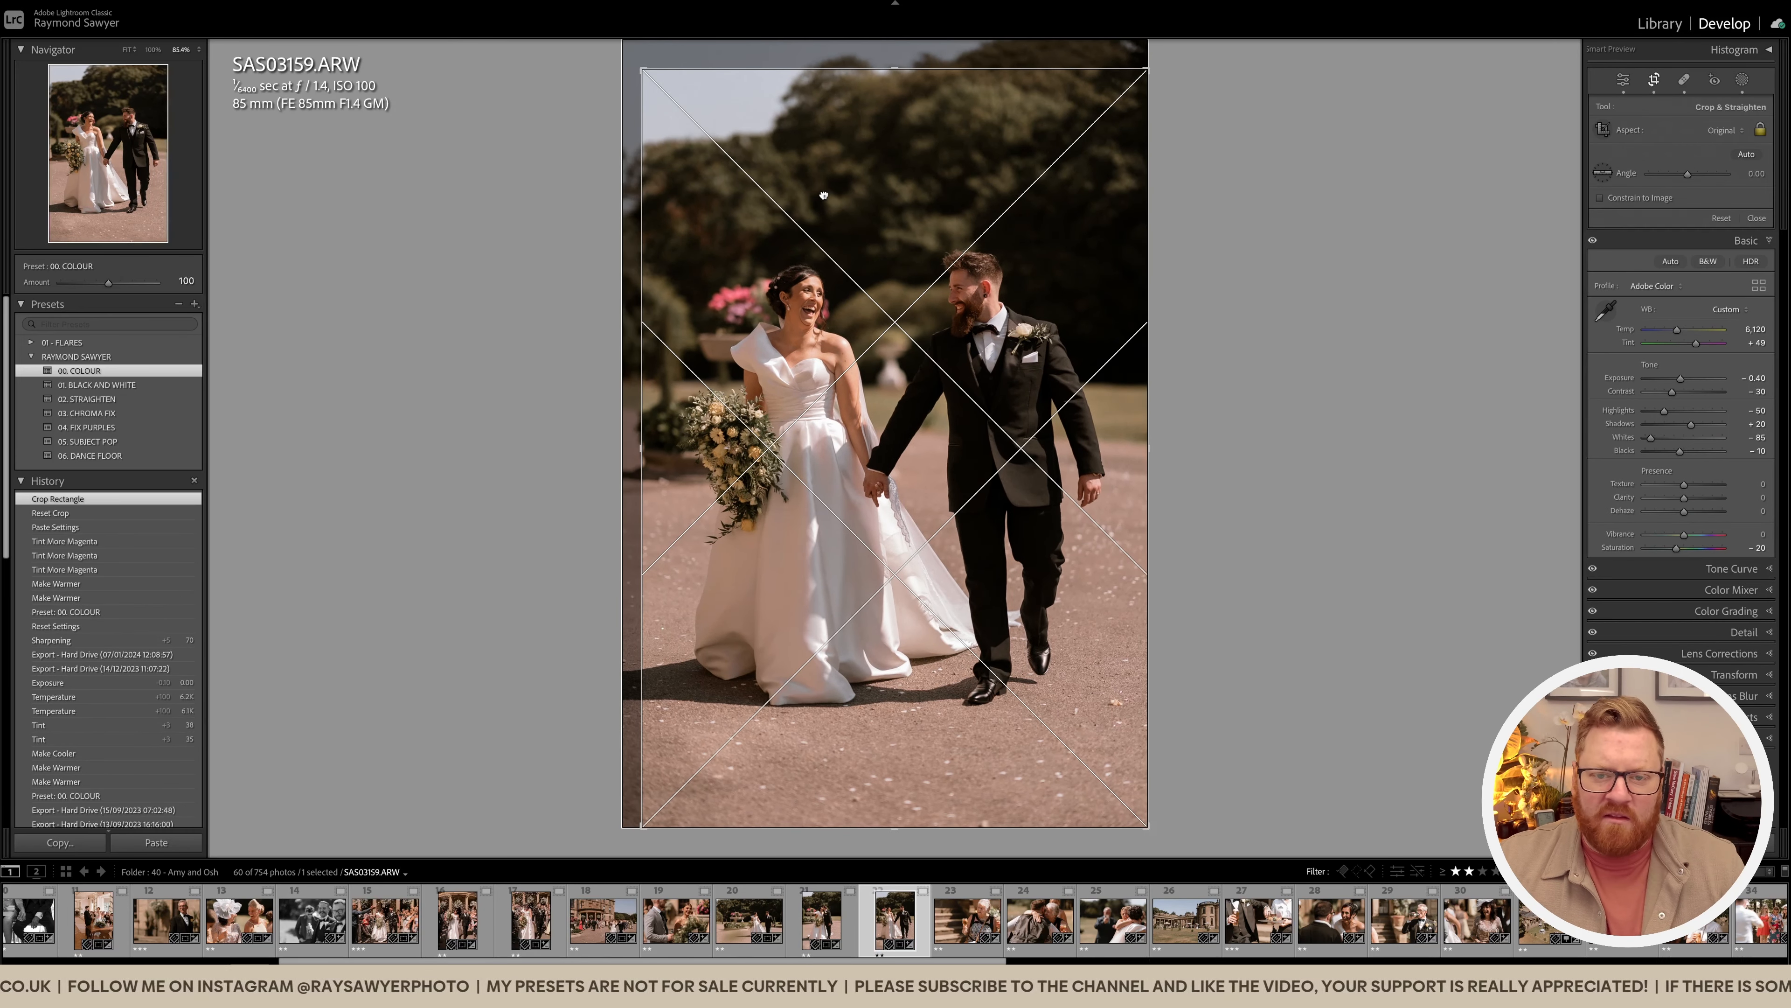
Step: Reset the pasted healing on the walking portrait and heal the specks on its ground
key(q)
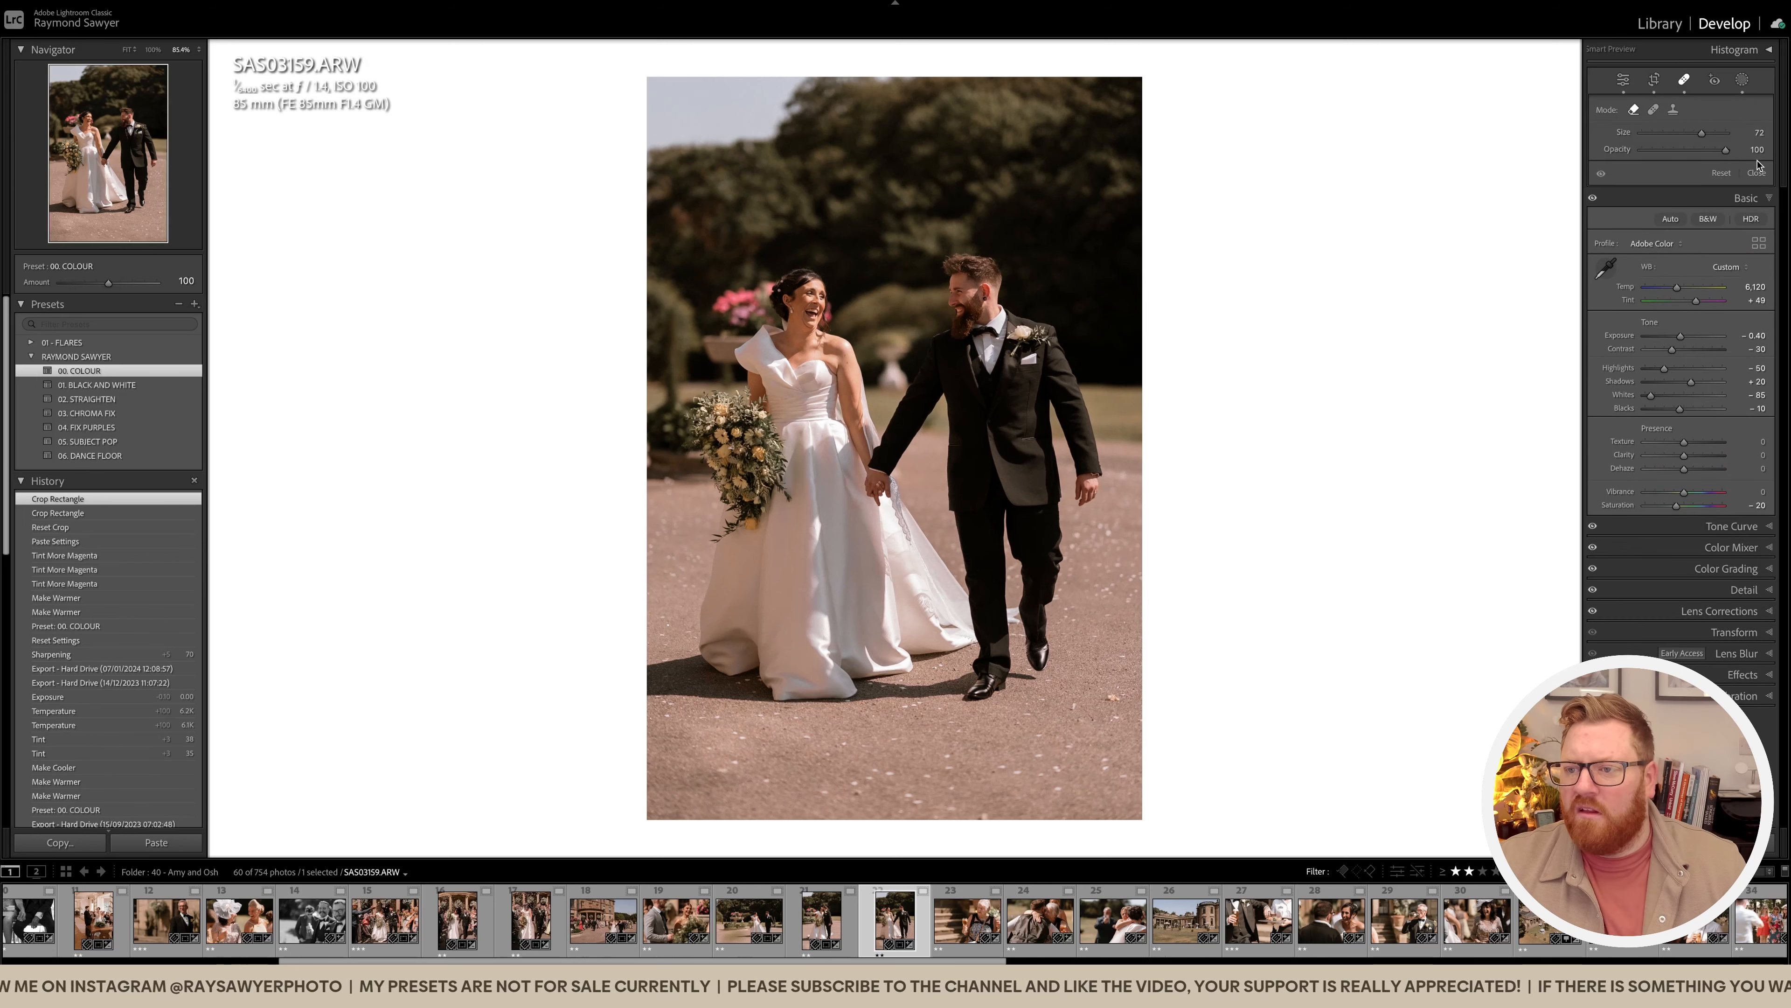
click(1721, 174)
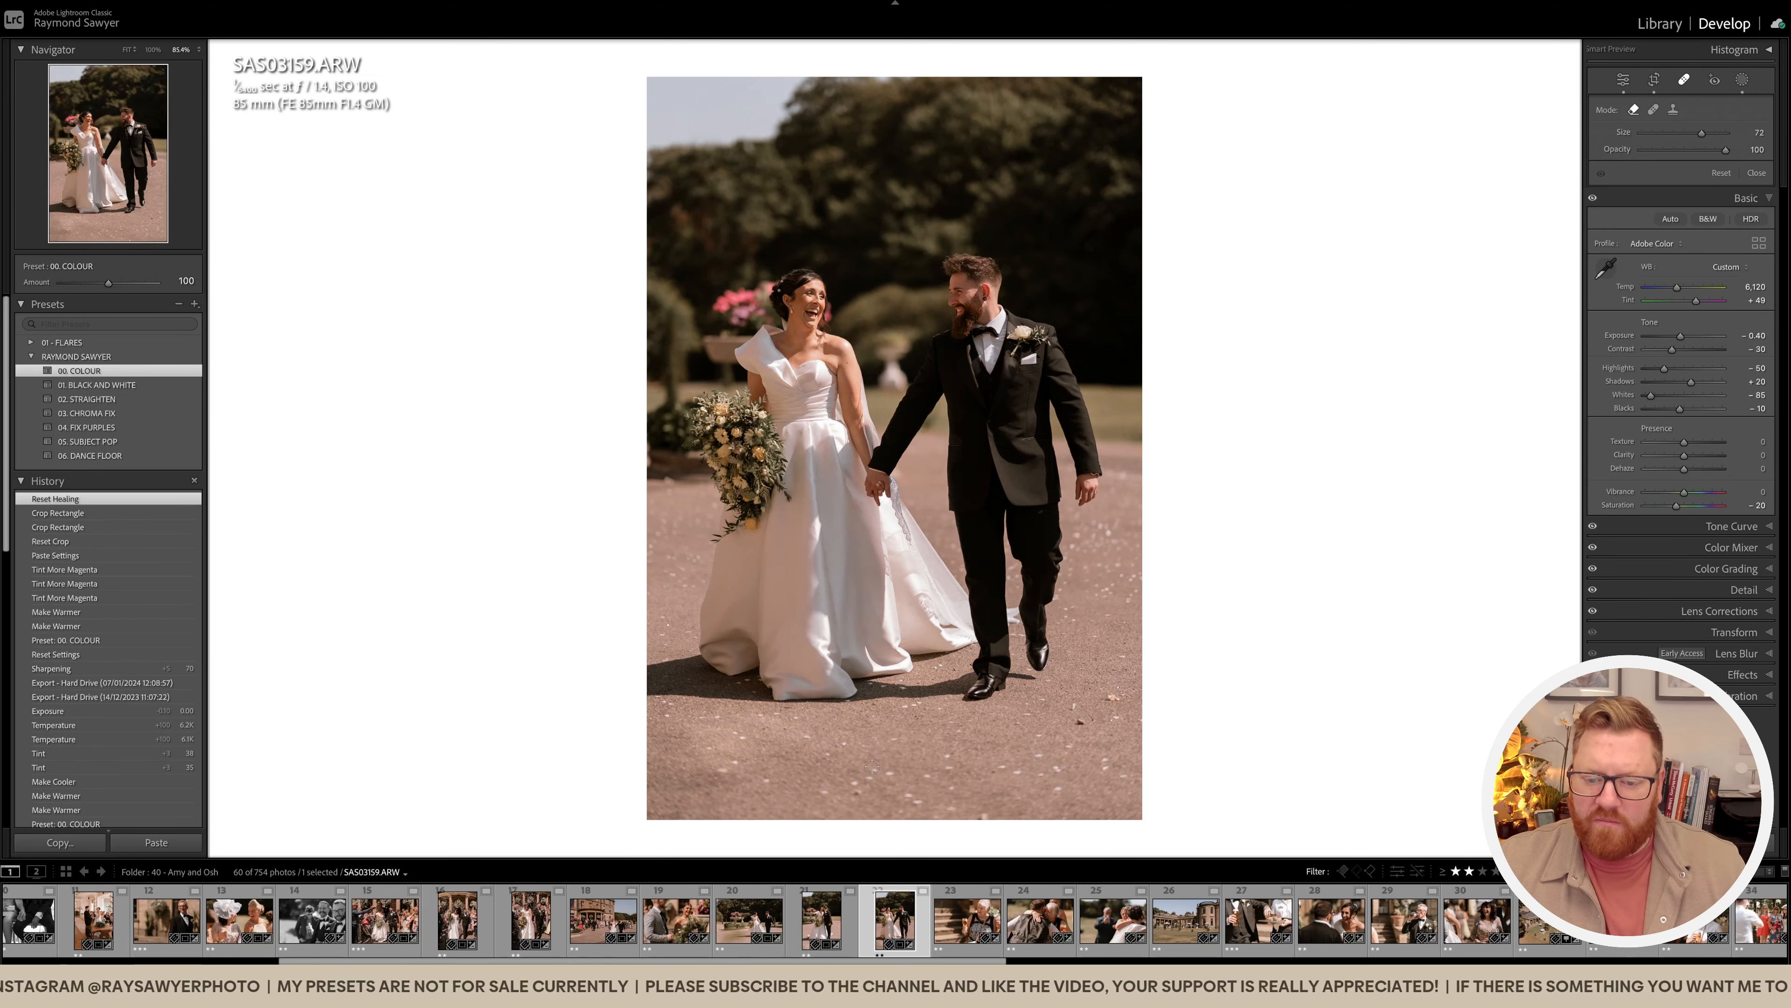
click(1081, 723)
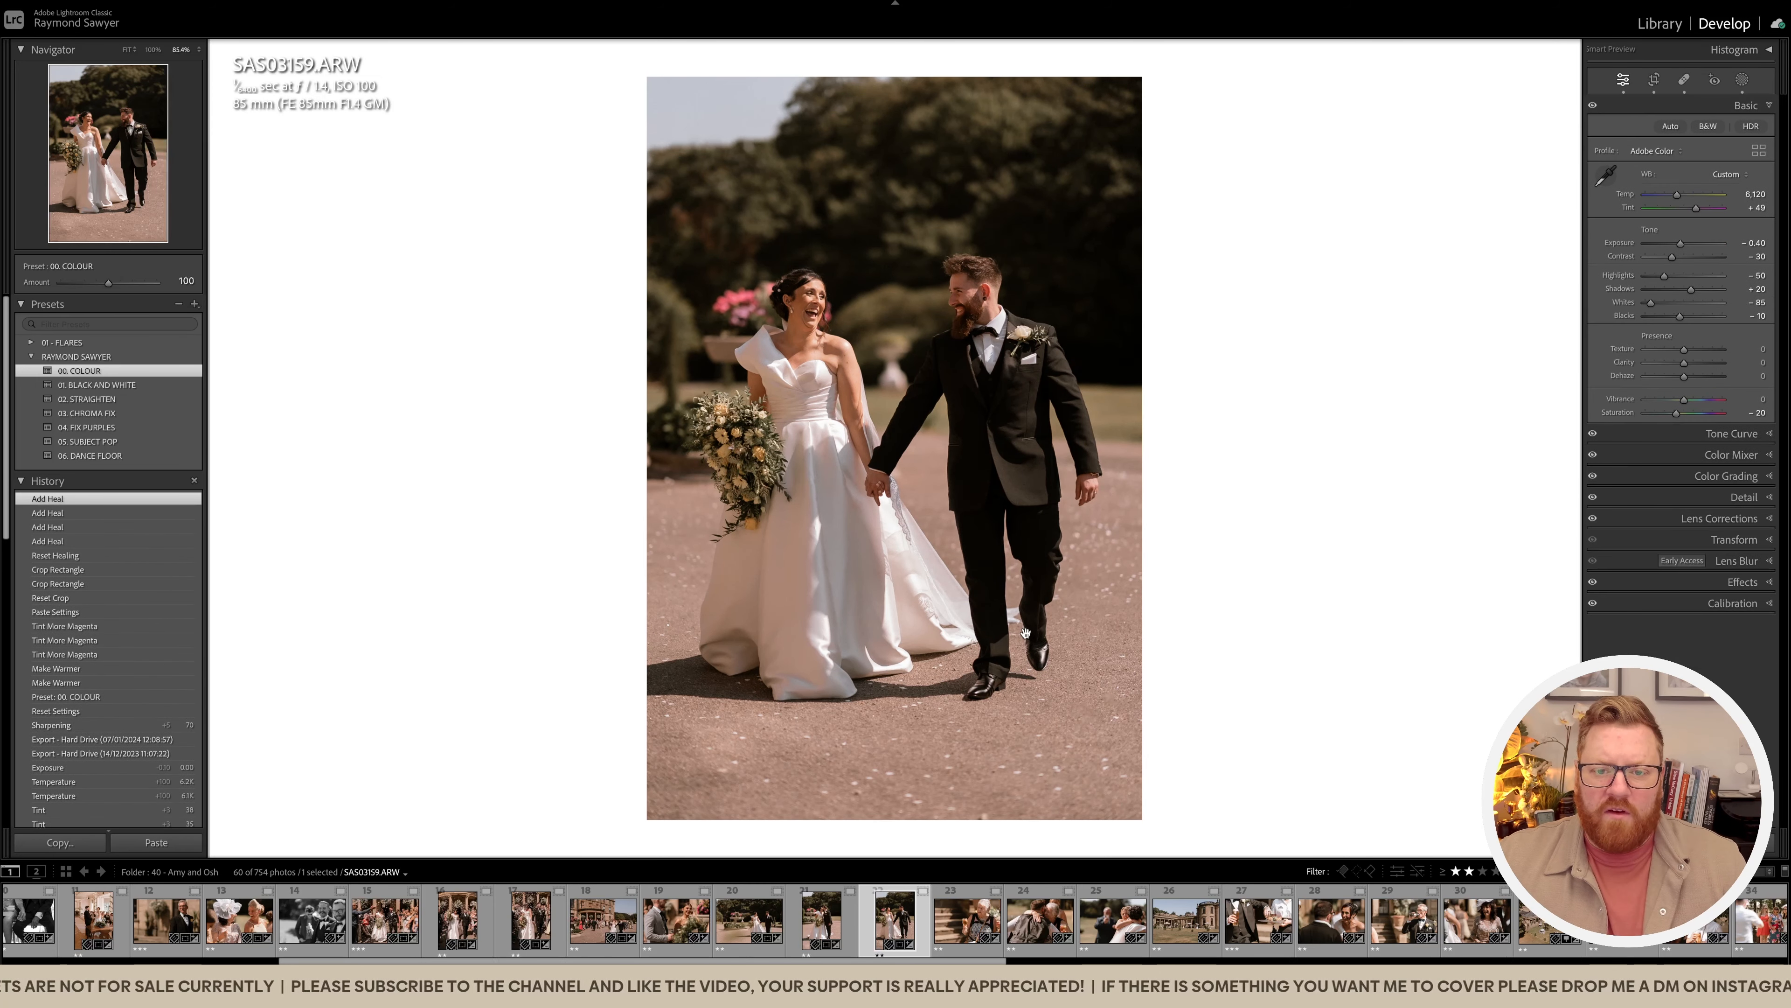
Step: Paint a Subject Pop brush mask over the groom's face in the walking portrait and set the photo's exposure to -0.50
key(k)
scroll(963, 304, down, 4)
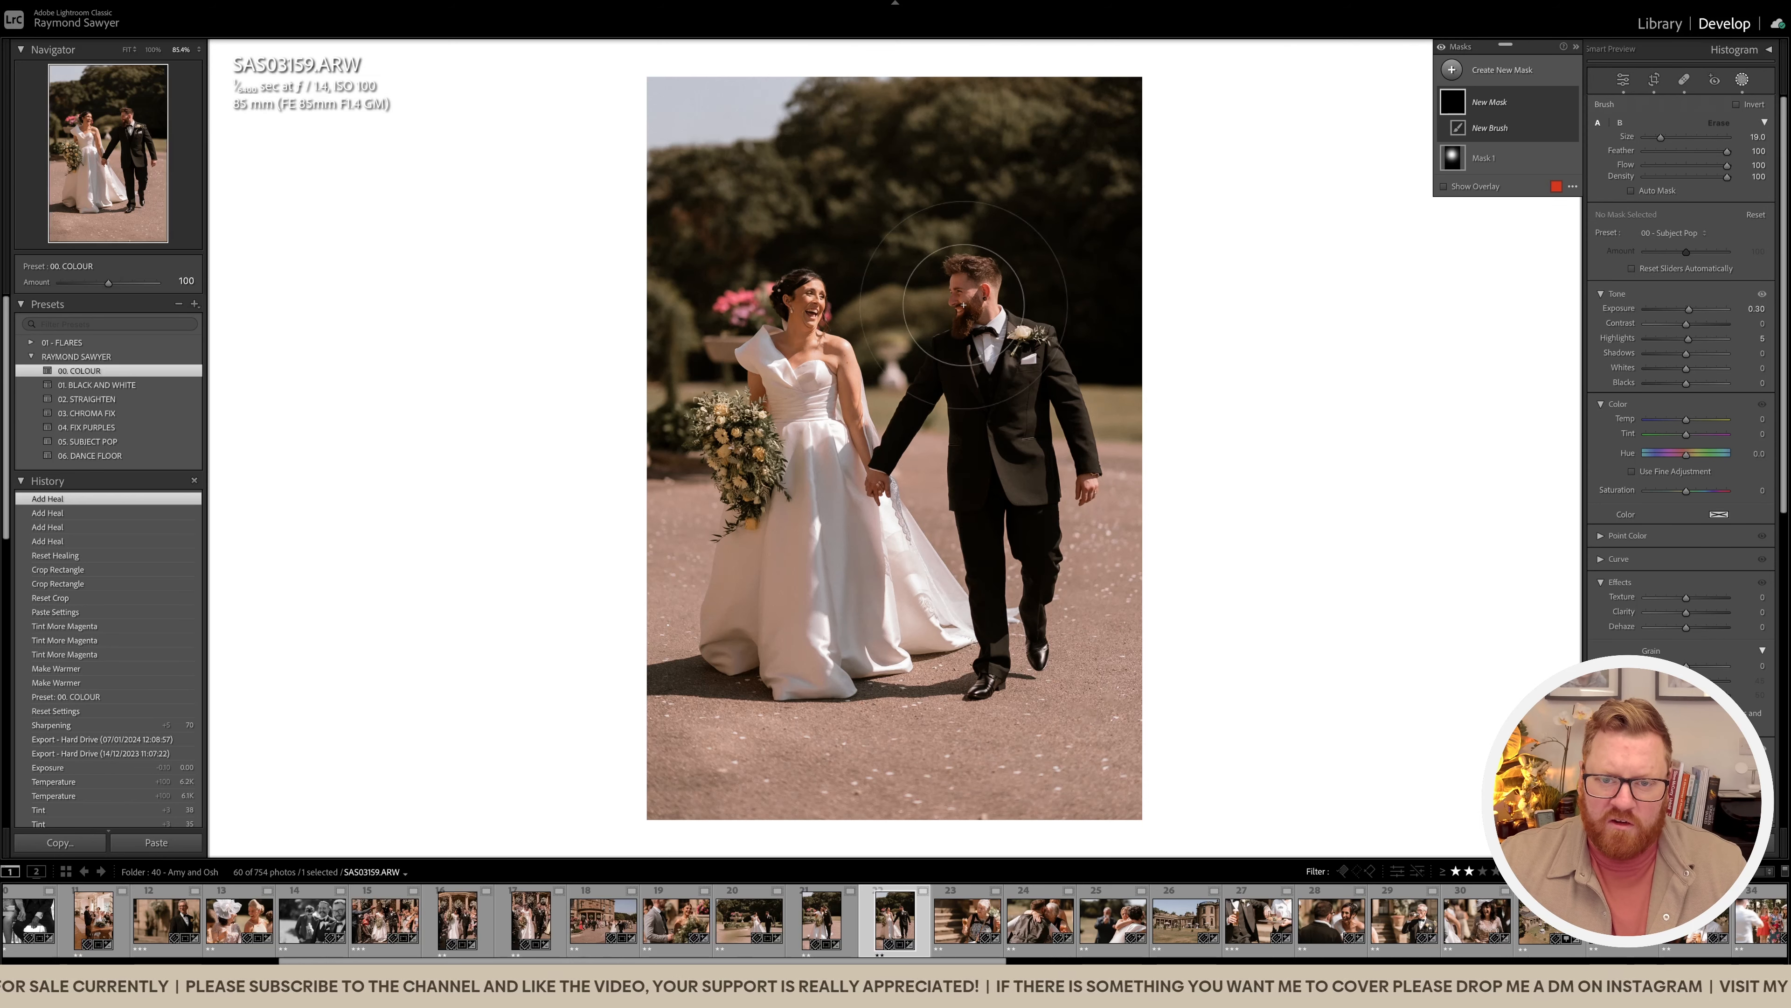
click(964, 303)
key(k)
key(minus)
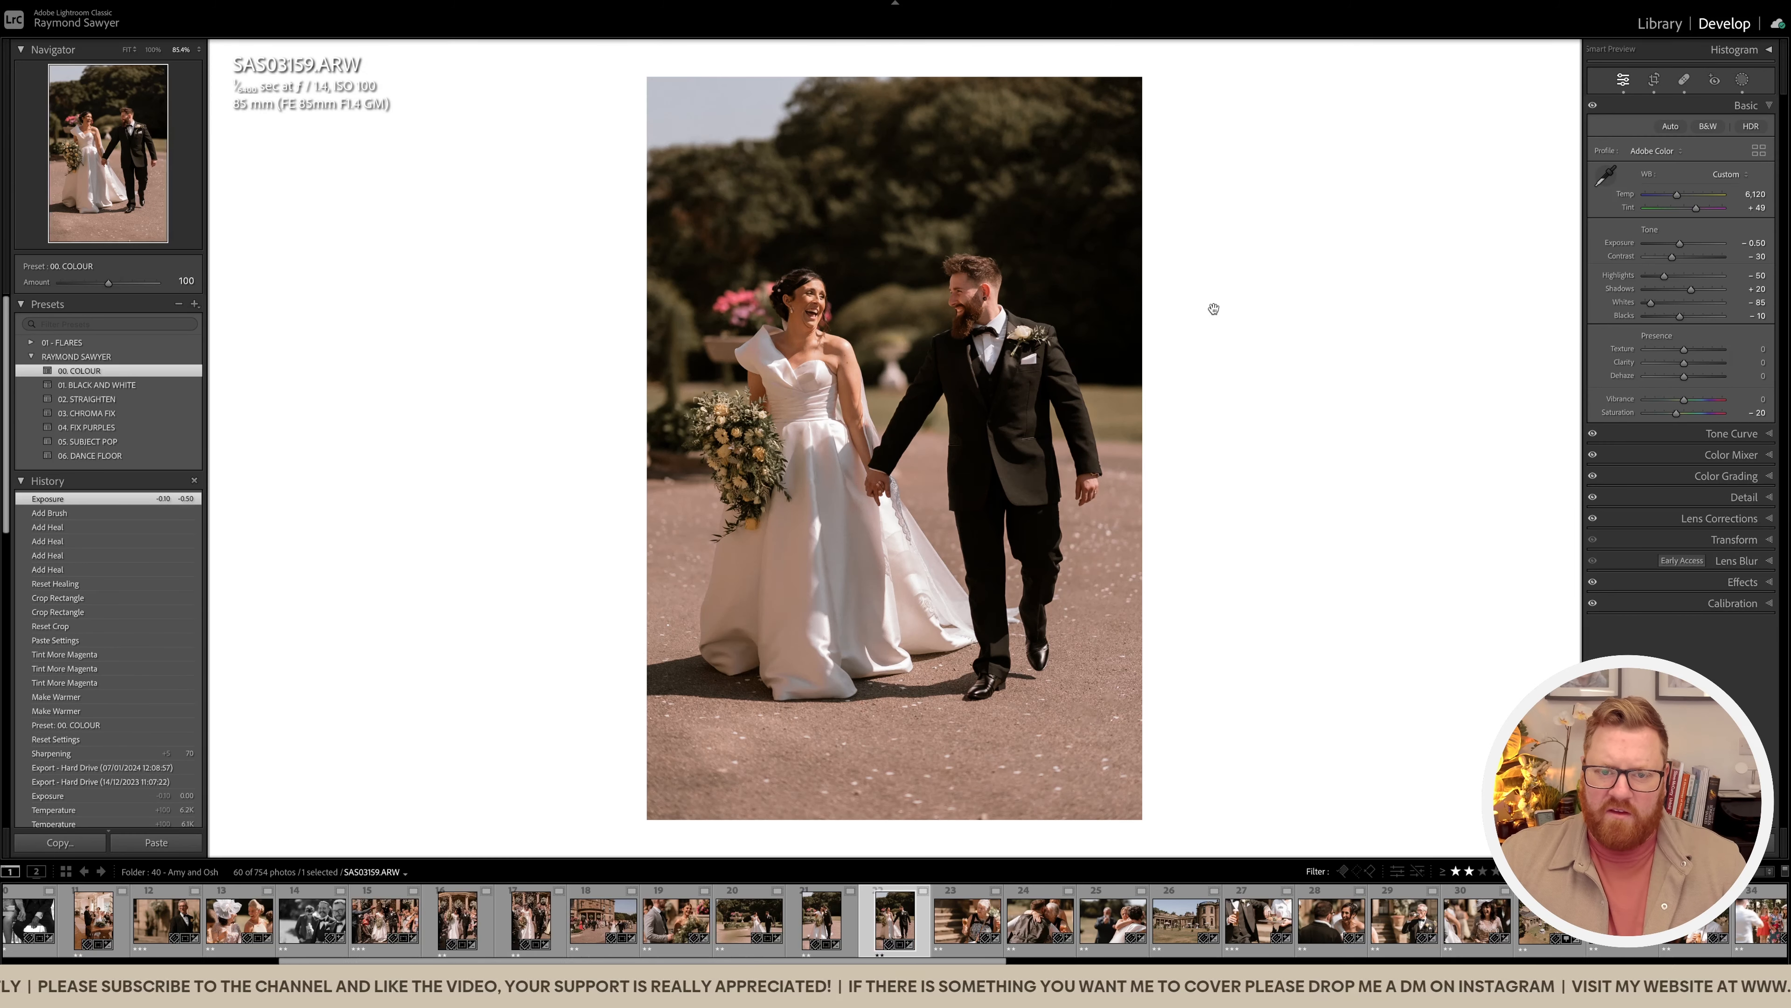
Step: Crop the next photo of the older woman holding a drink tighter to cut out the neighbouring guest and glass
key(Right)
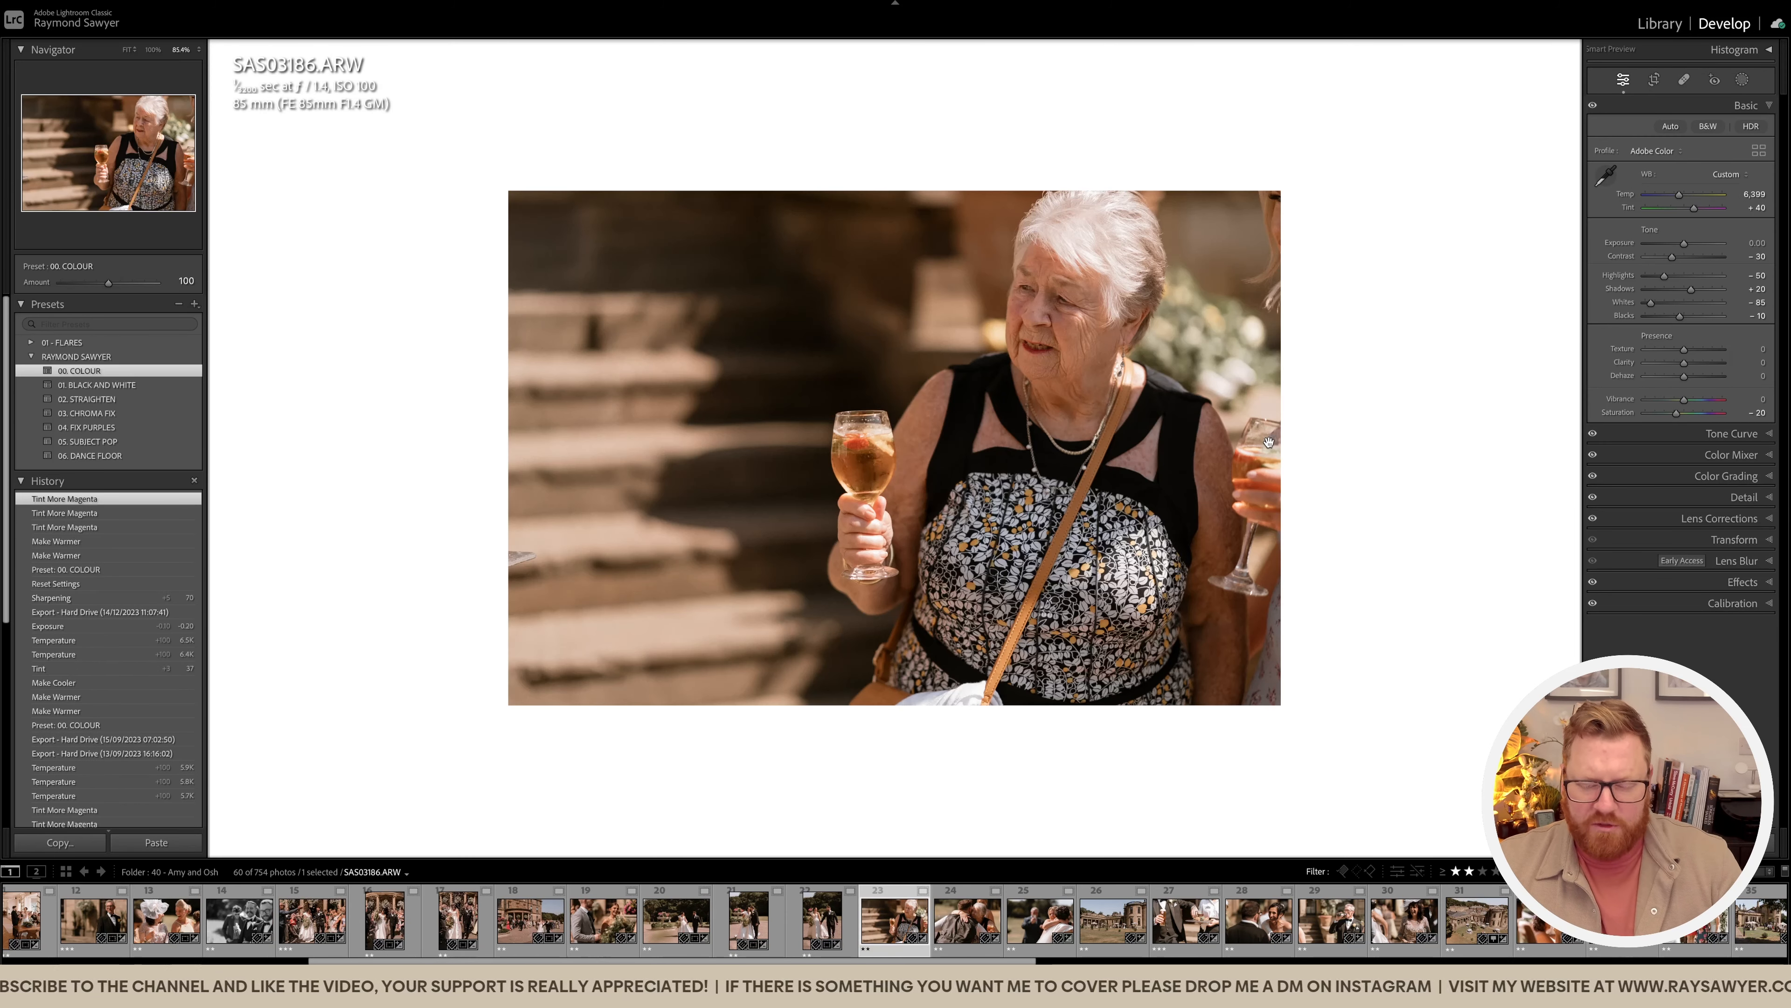
key(r)
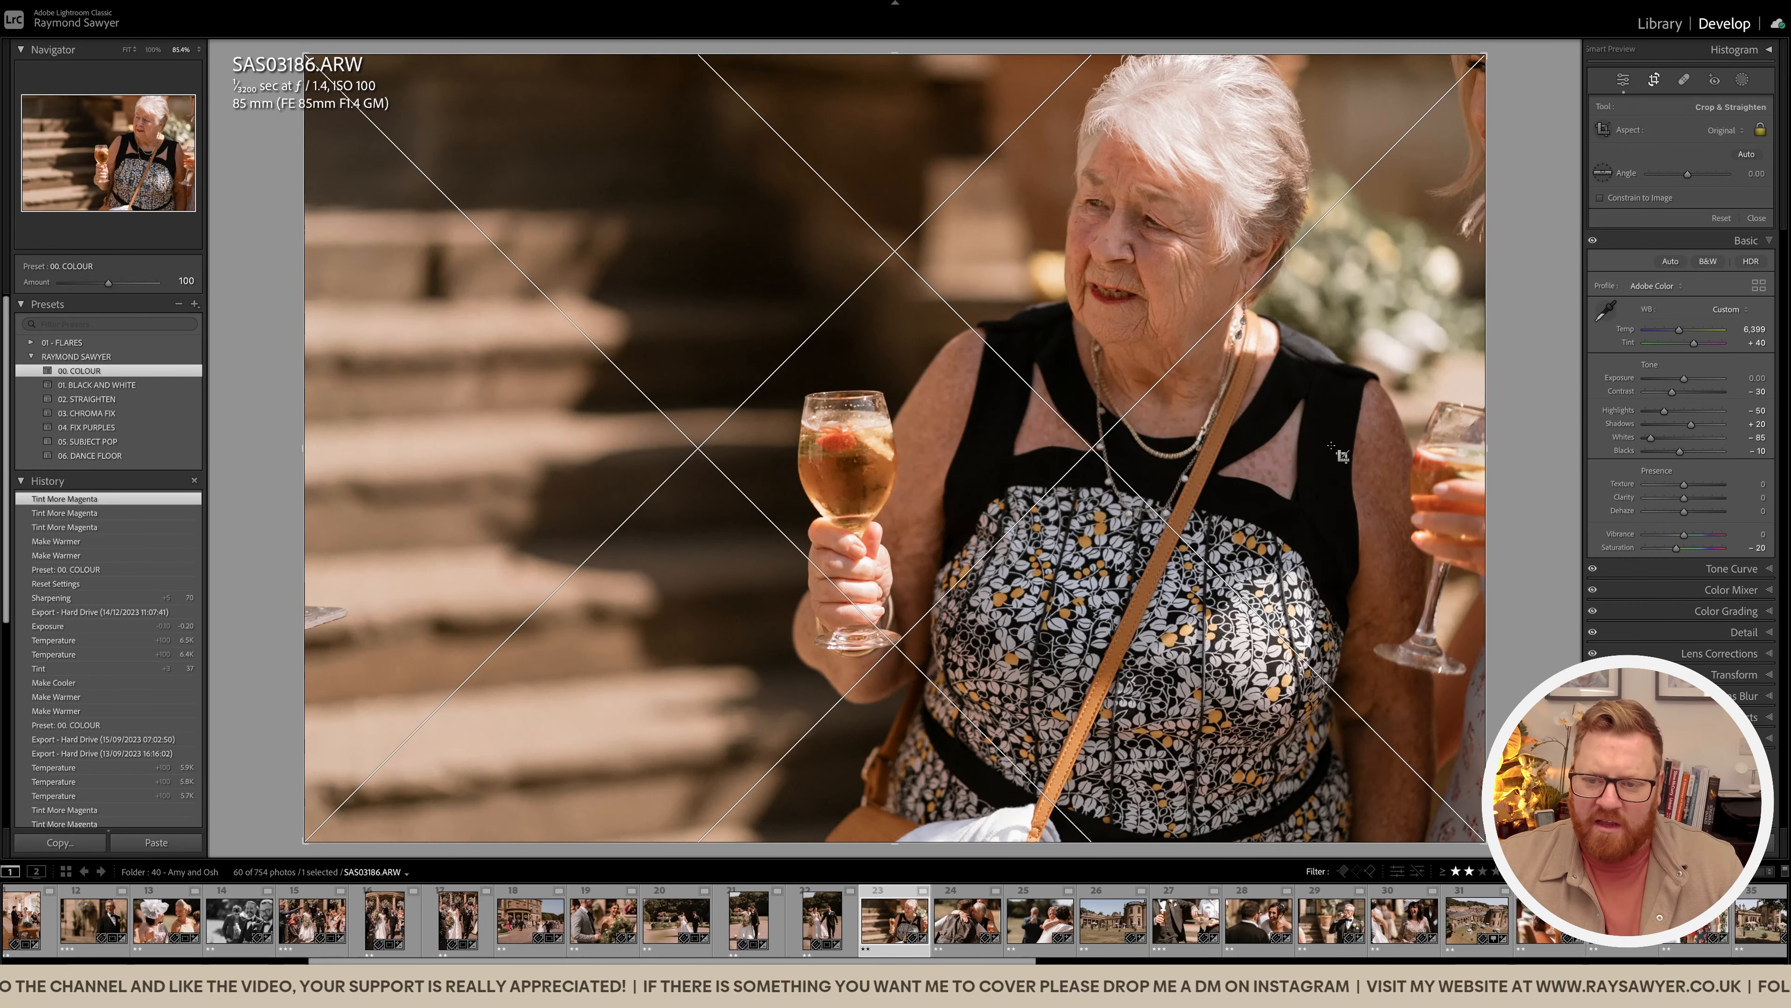
drag(1487, 443, 1362, 444)
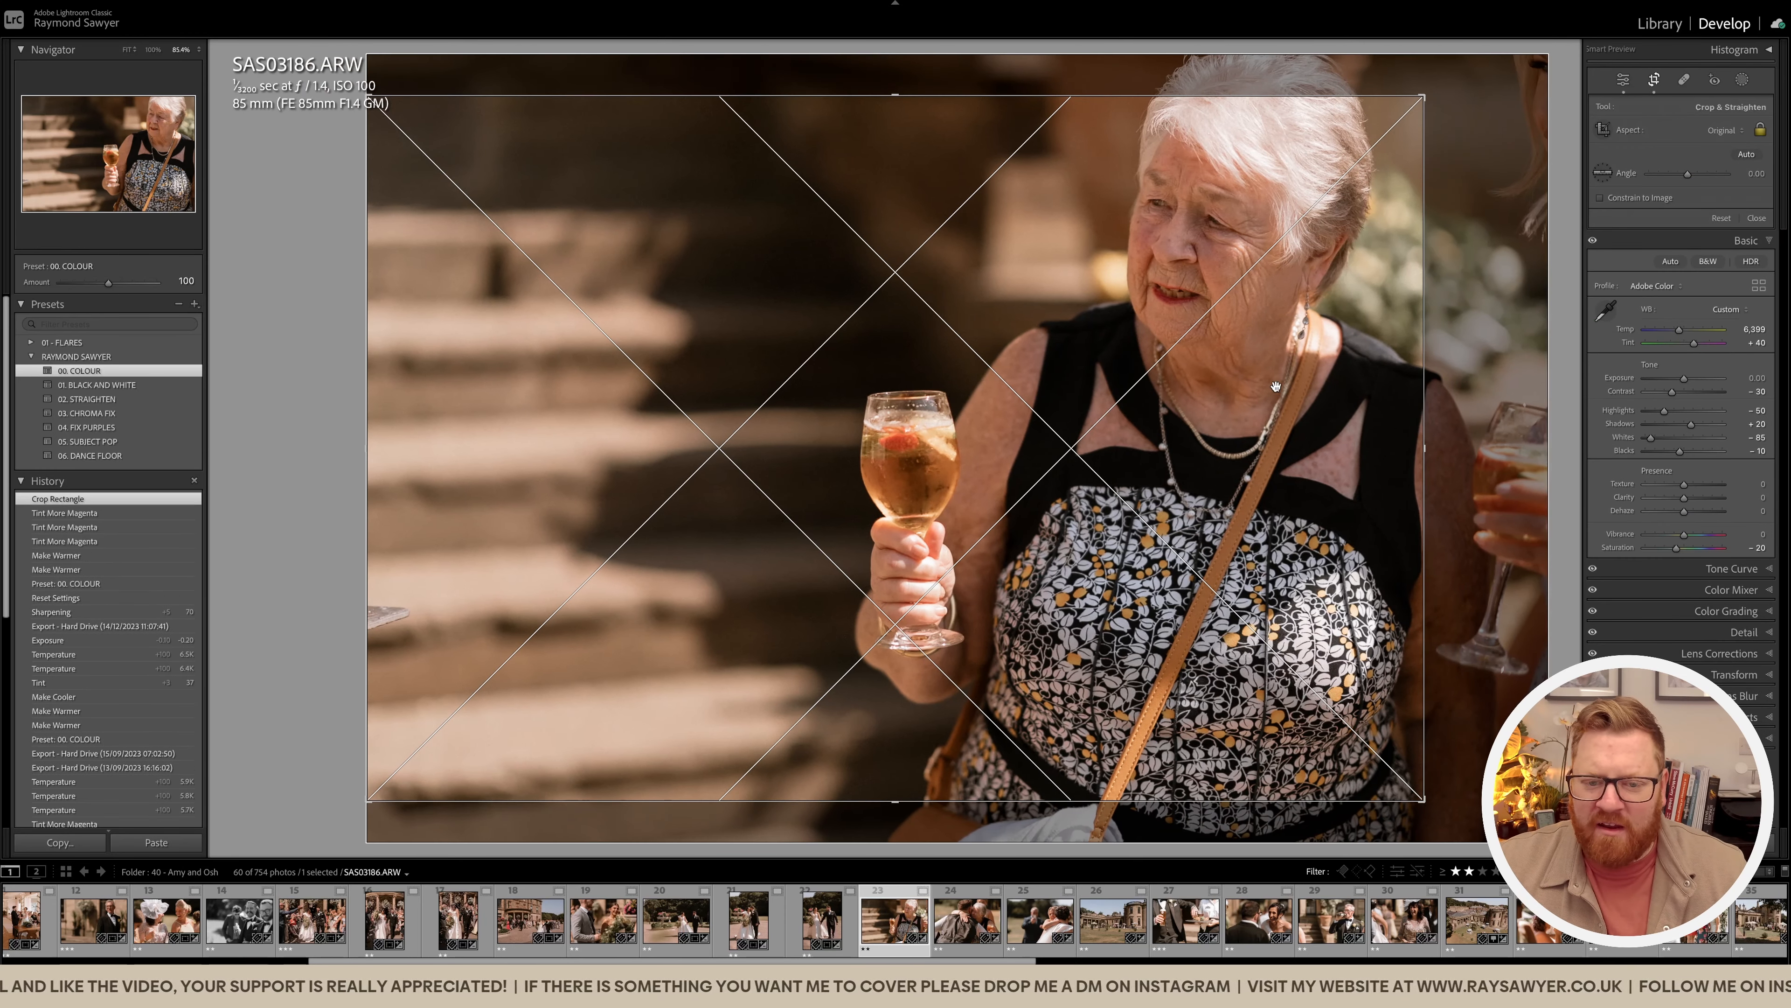
drag(371, 461, 404, 459)
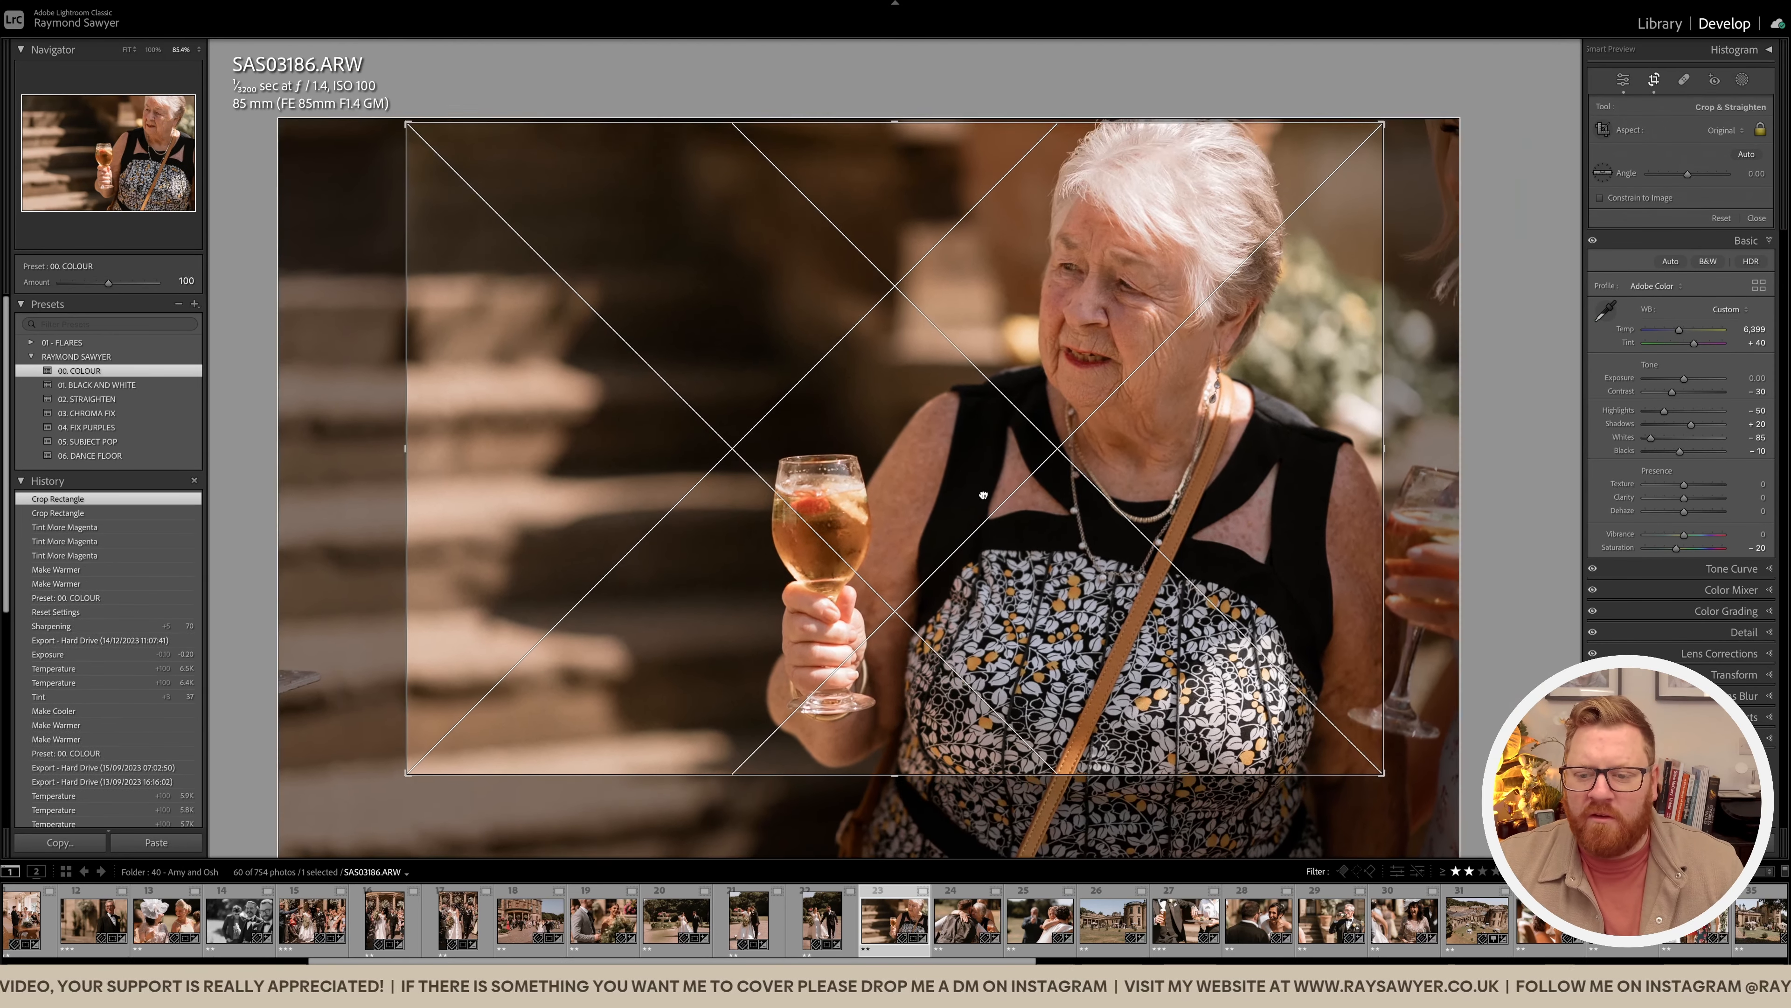
drag(983, 496, 986, 496)
drag(1193, 773, 1192, 751)
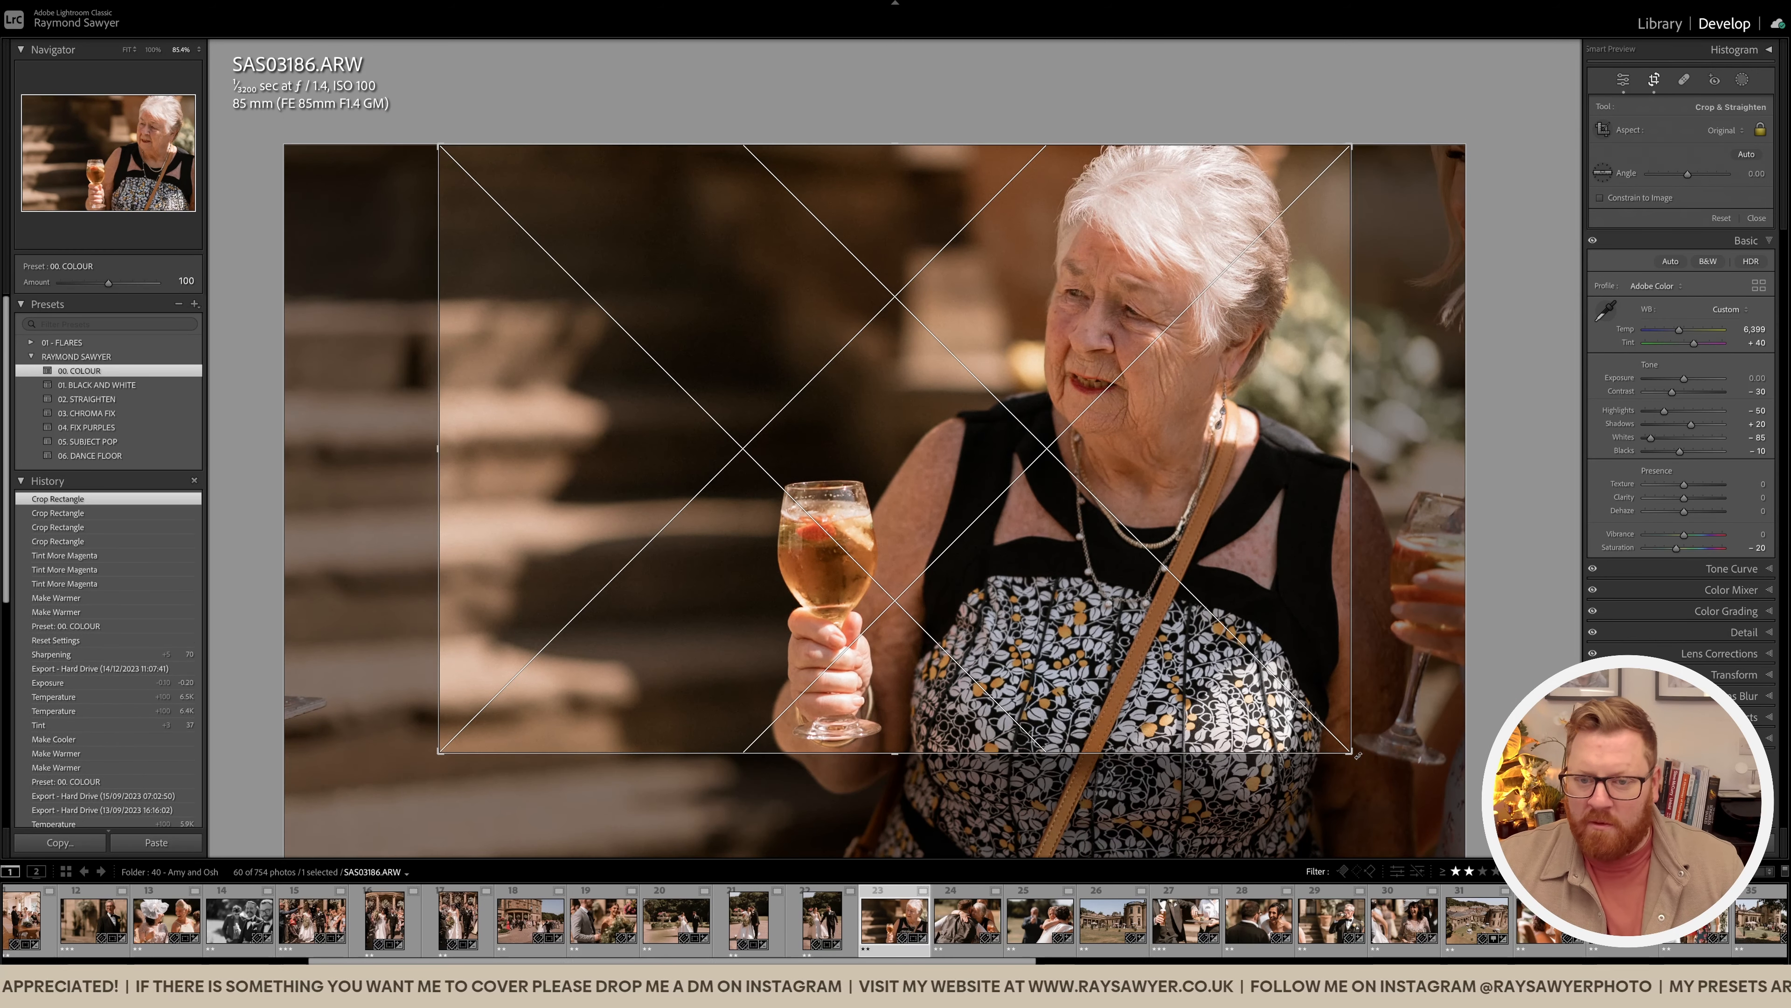
key(Return)
Step: Set the older woman's photo to a temperature of 6,899 and a tint of +49
key(=)
key(=)
key(=)
key(=)
key(=)
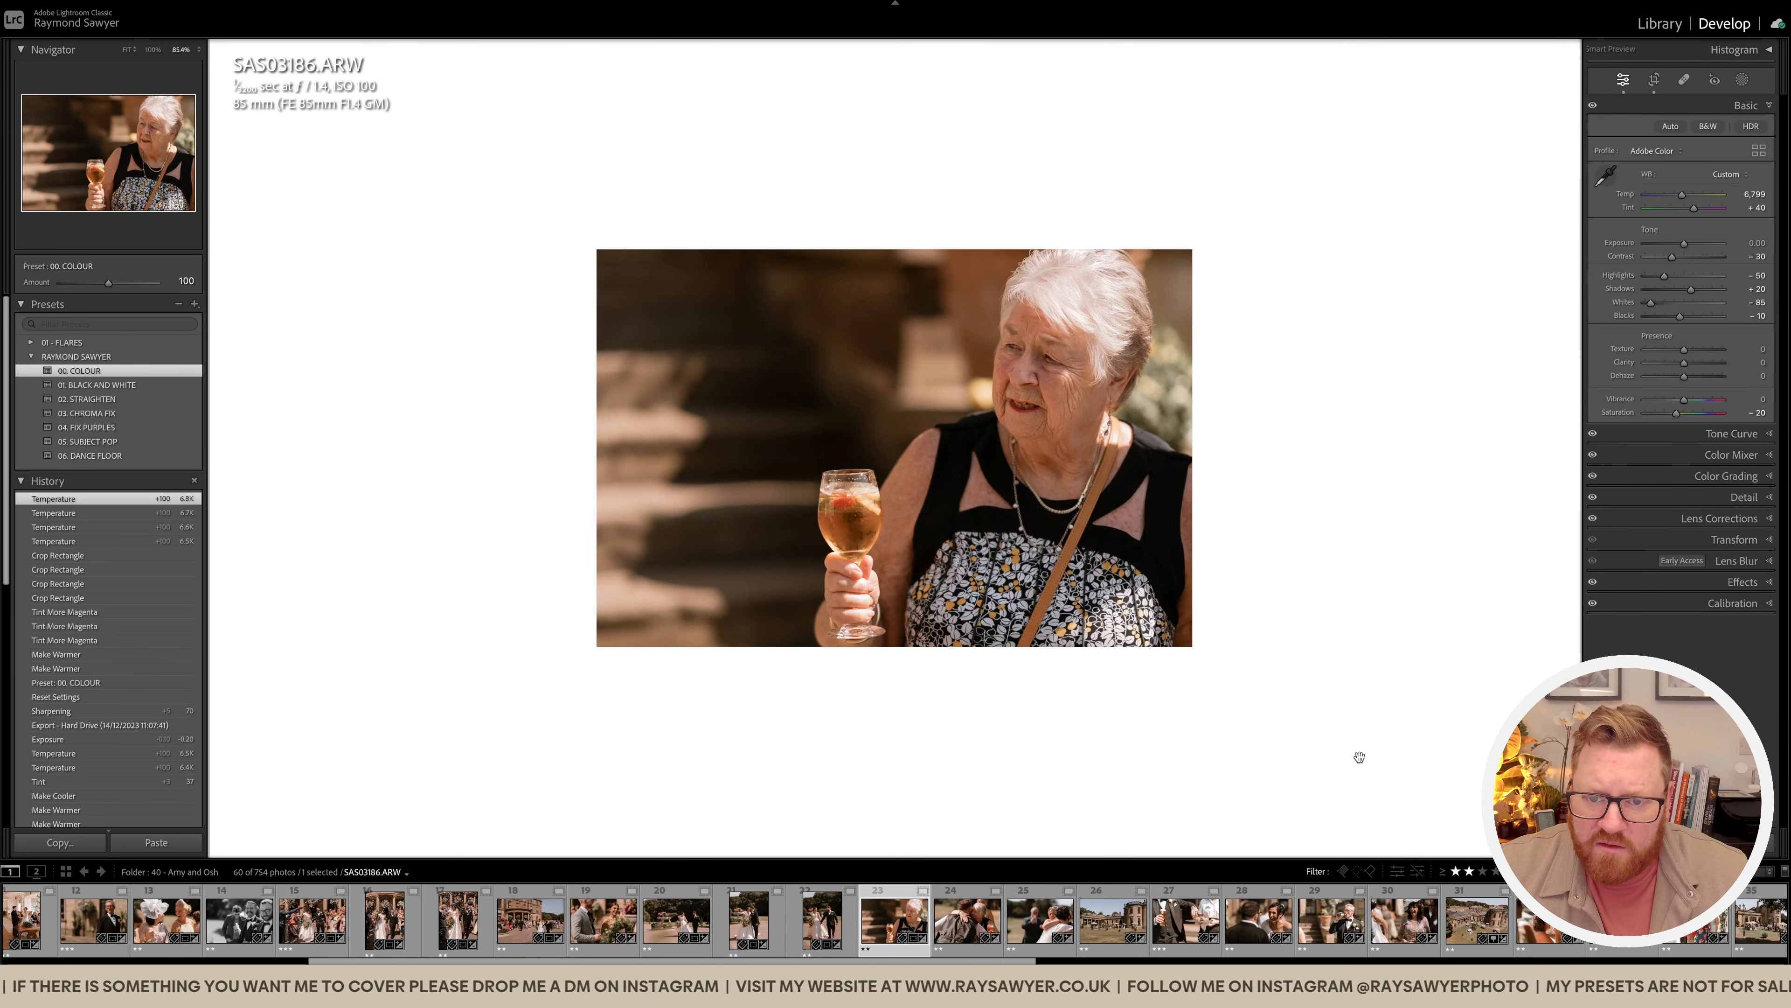
key(period)
key(=)
key(=)
key(=)
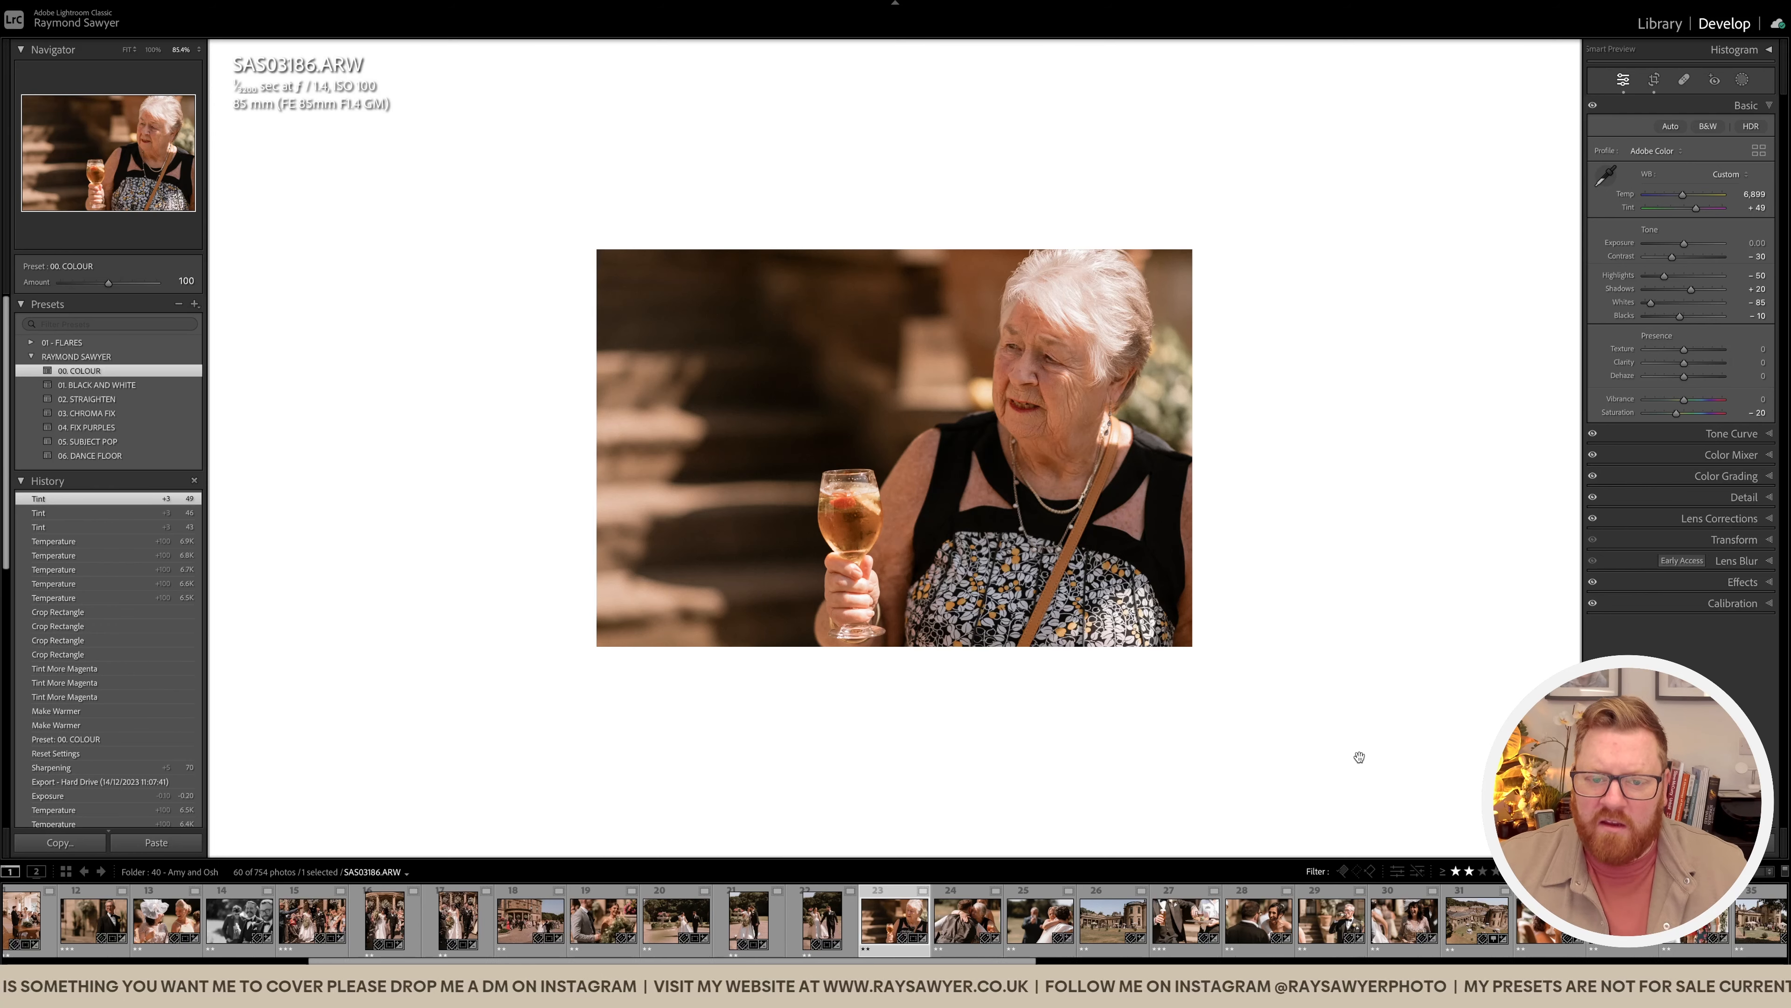
Step: Paint a Subject Pop brush mask over the older woman's face in the next photo of her hugging a man
key(Right)
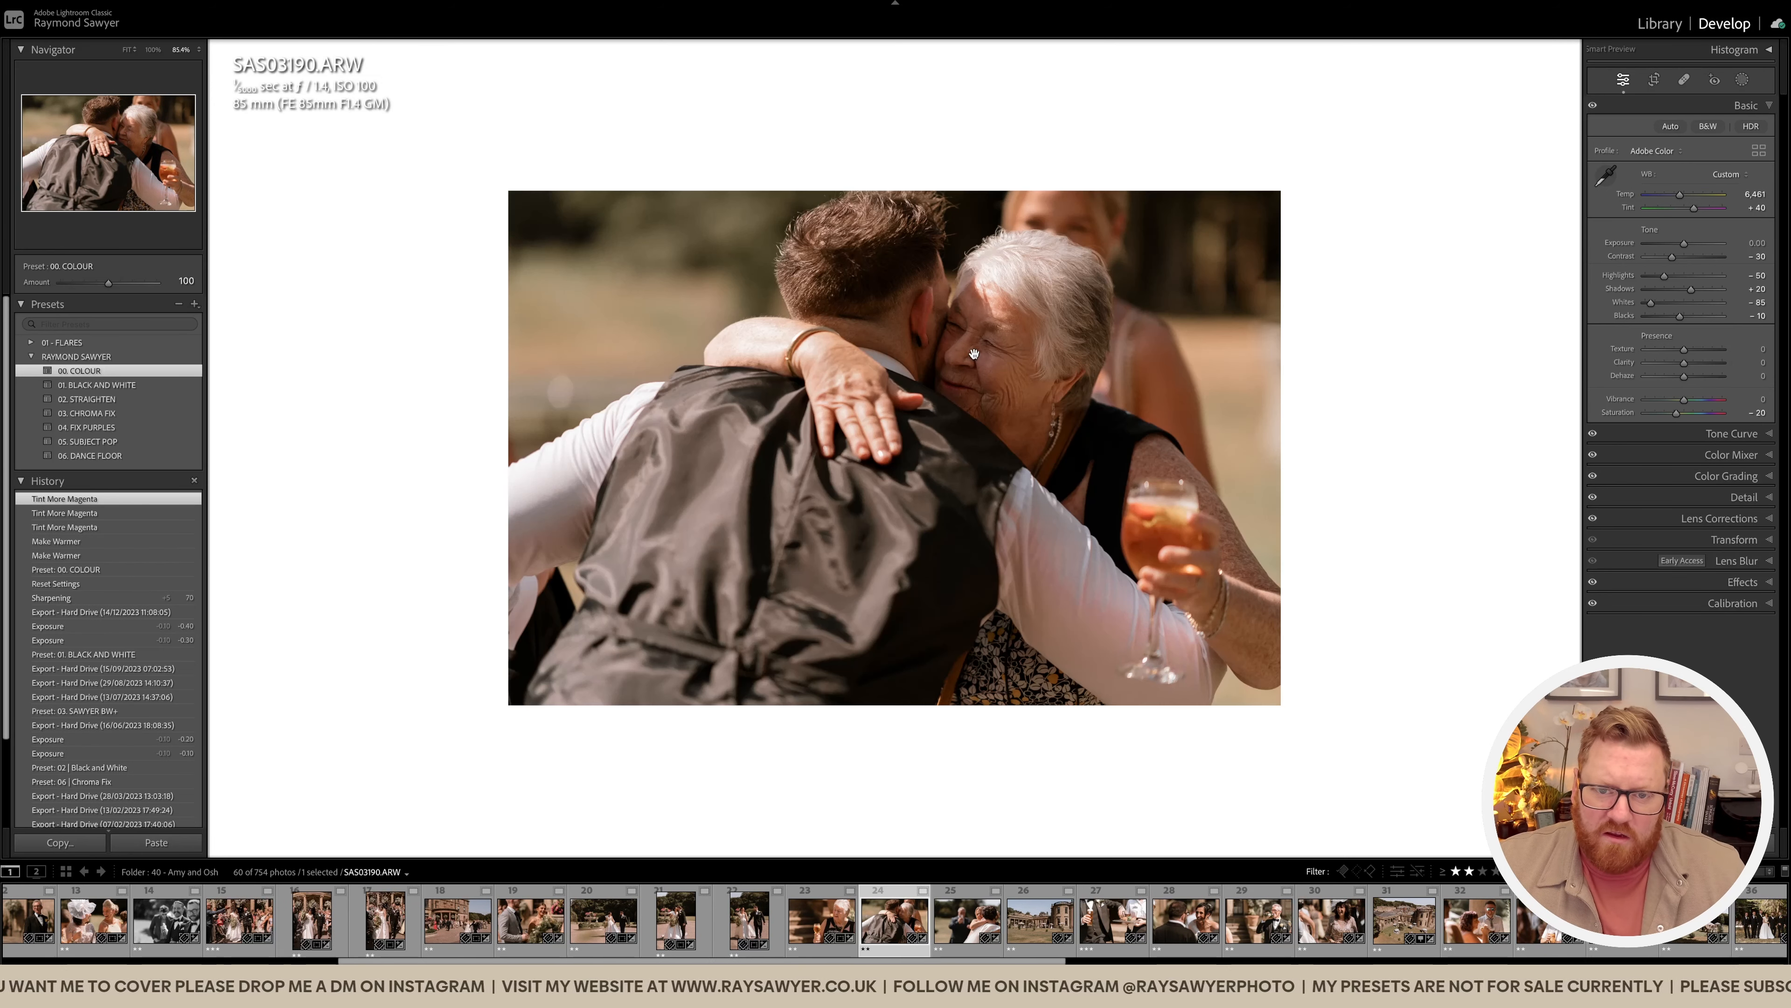
key(k)
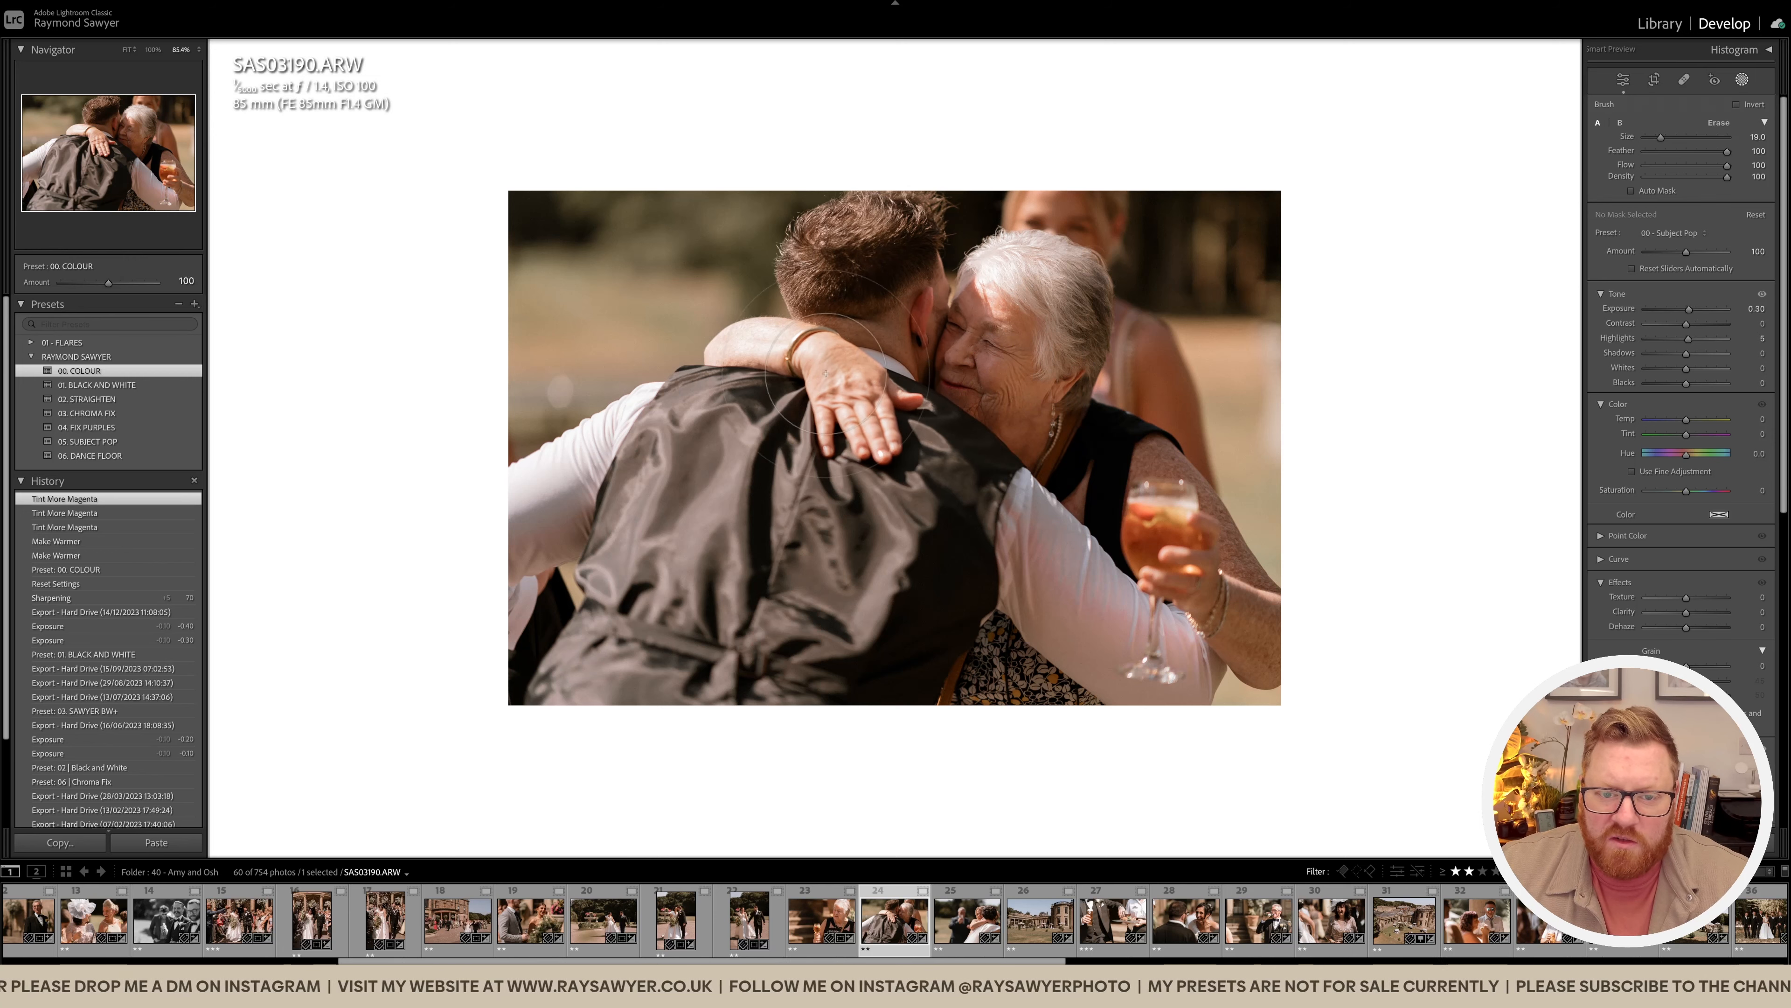
drag(939, 343, 988, 377)
key(k)
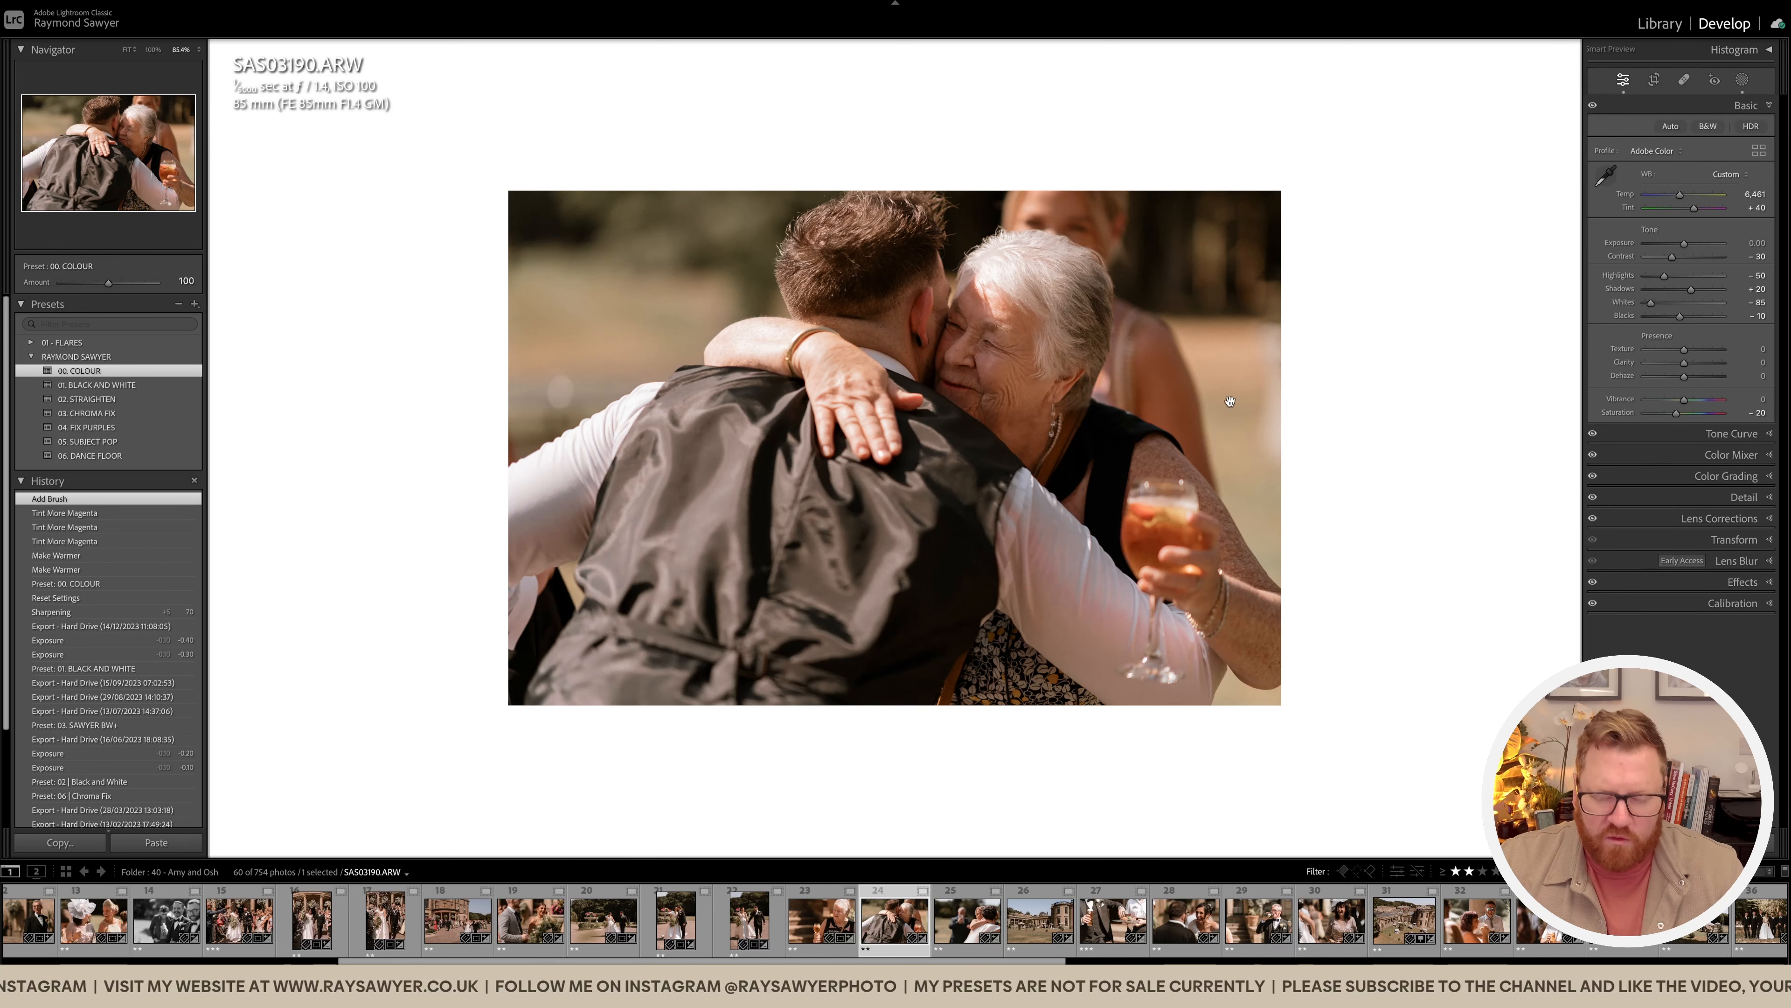
Step: Crop the hugging photo slightly tighter and set its temperature to 6,661 and tint to +46
key(r)
drag(1487, 424, 1453, 419)
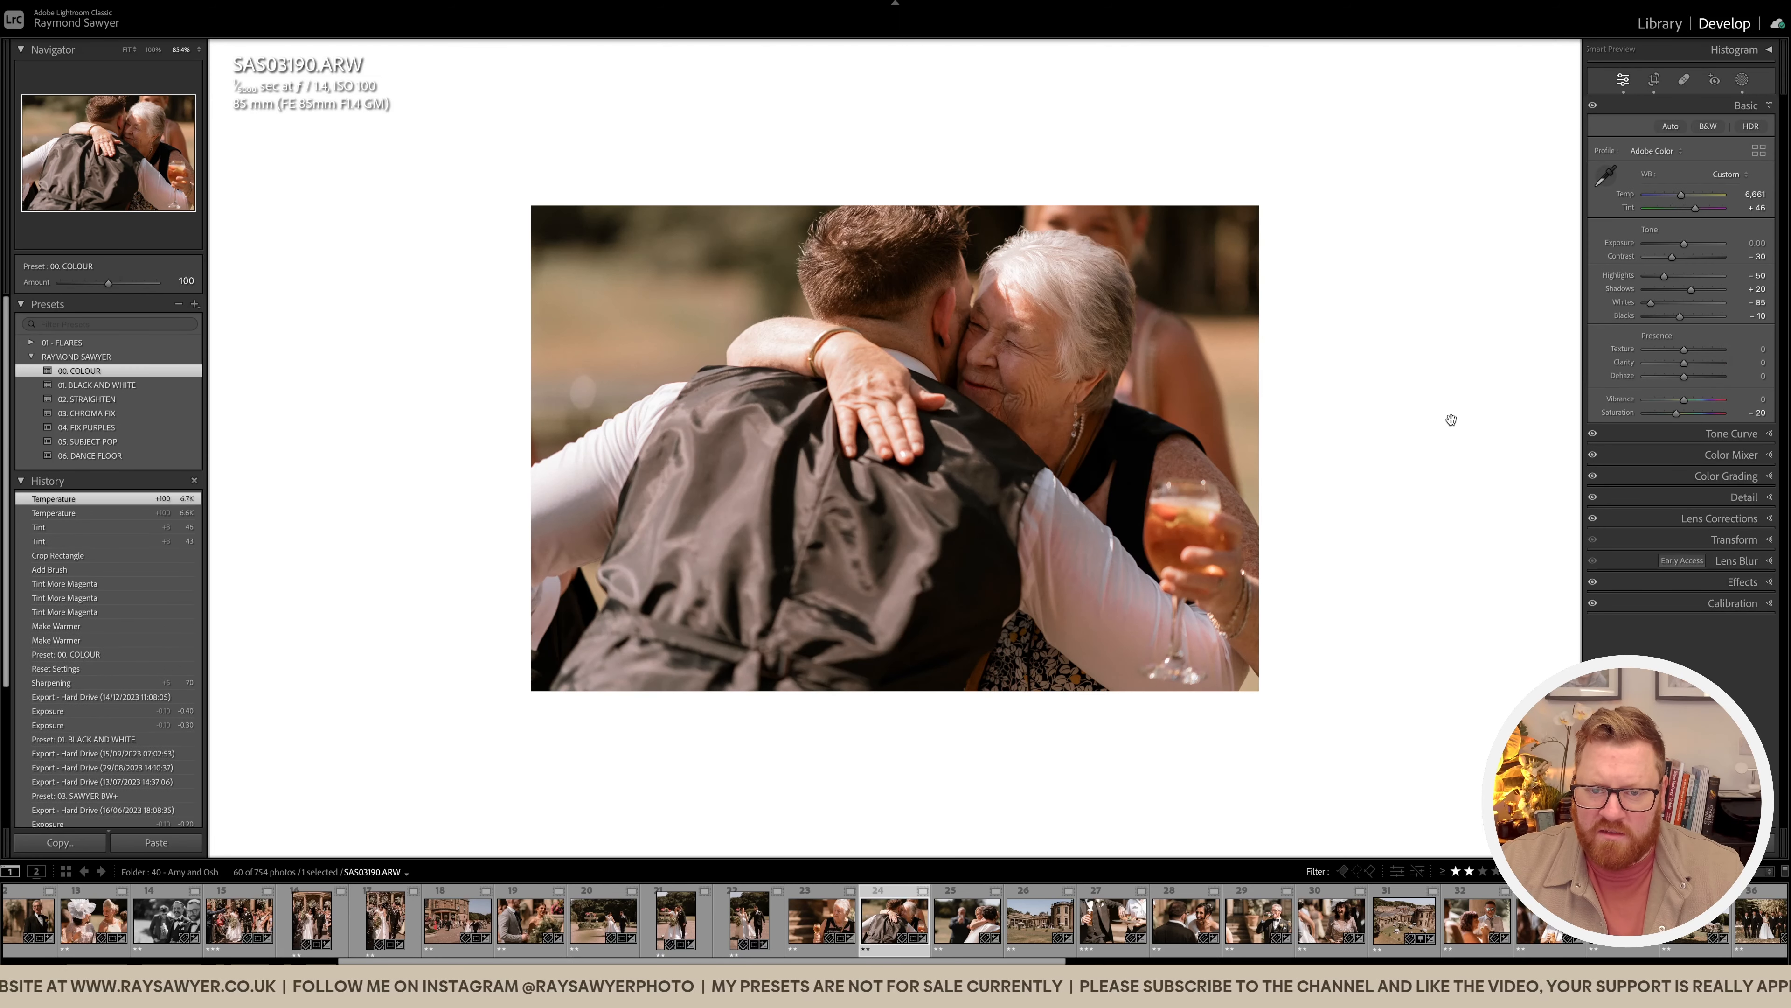
Step: Crop the next photo of the bride being hugged tighter around the two women and the man behind them
key(Right)
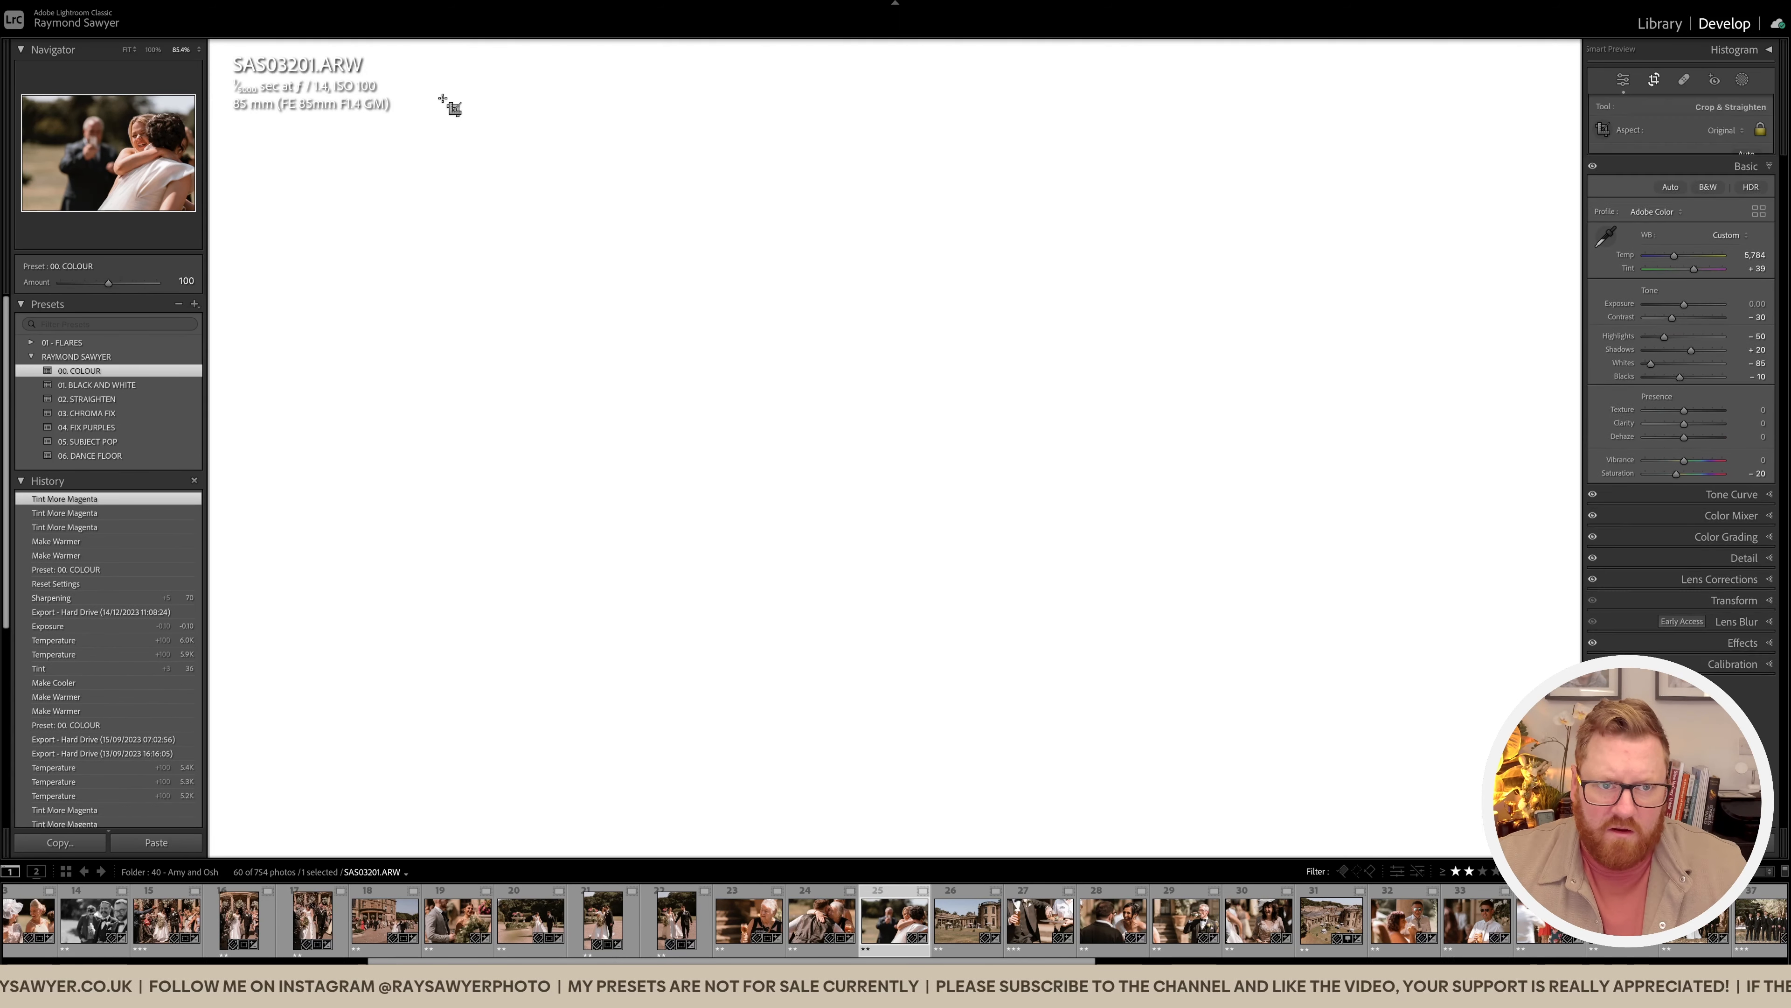
key(r)
drag(288, 50, 323, 101)
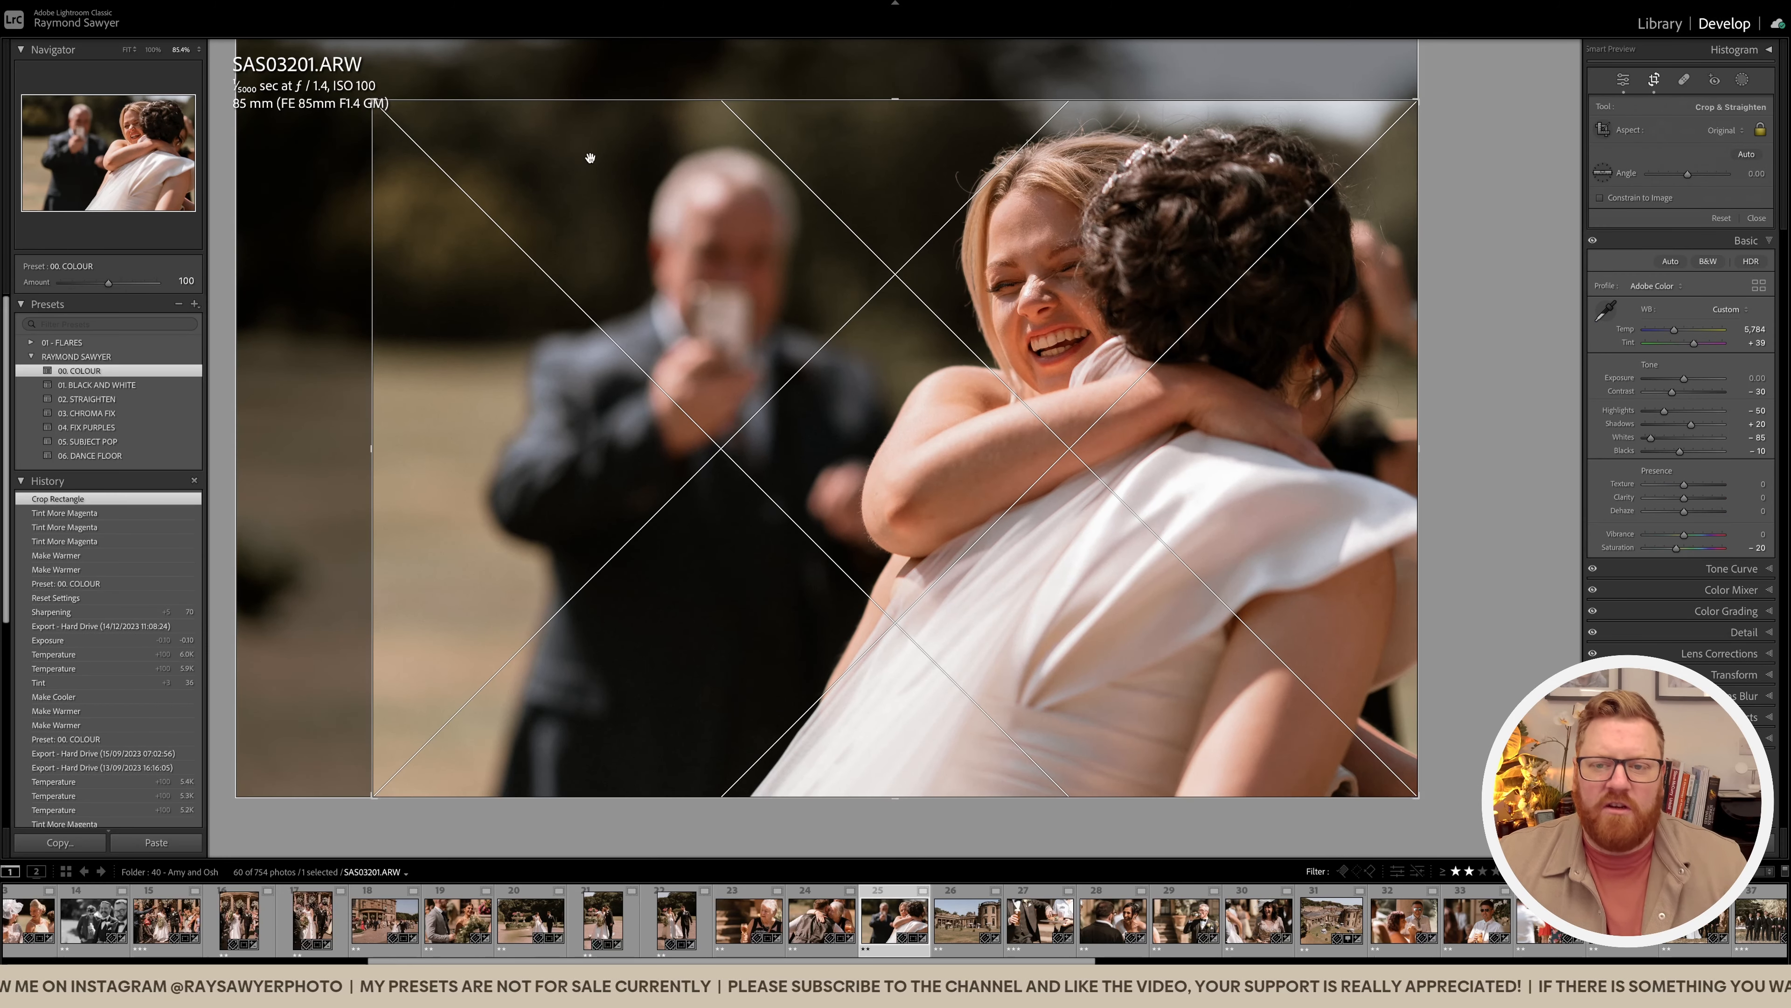
drag(707, 219, 713, 219)
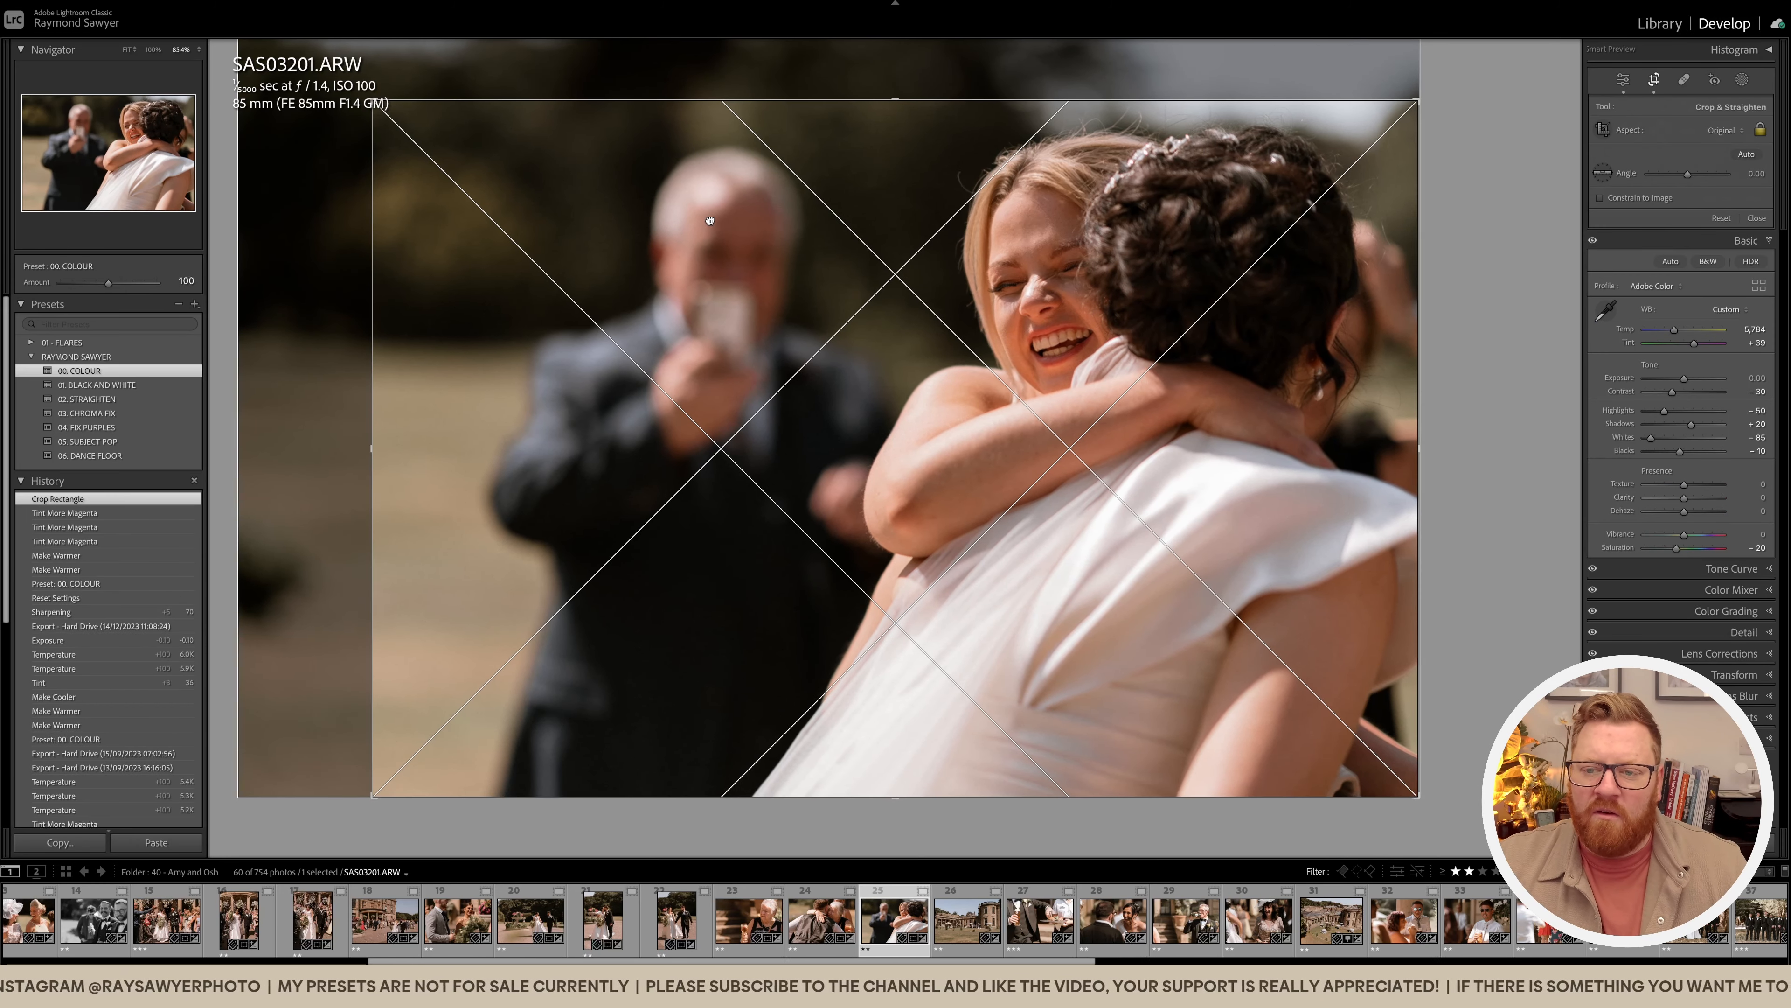
key(Return)
Step: Set the bride's hug photo to a tint of +48 and a temperature of 6,284
drag(873, 374, 854, 376)
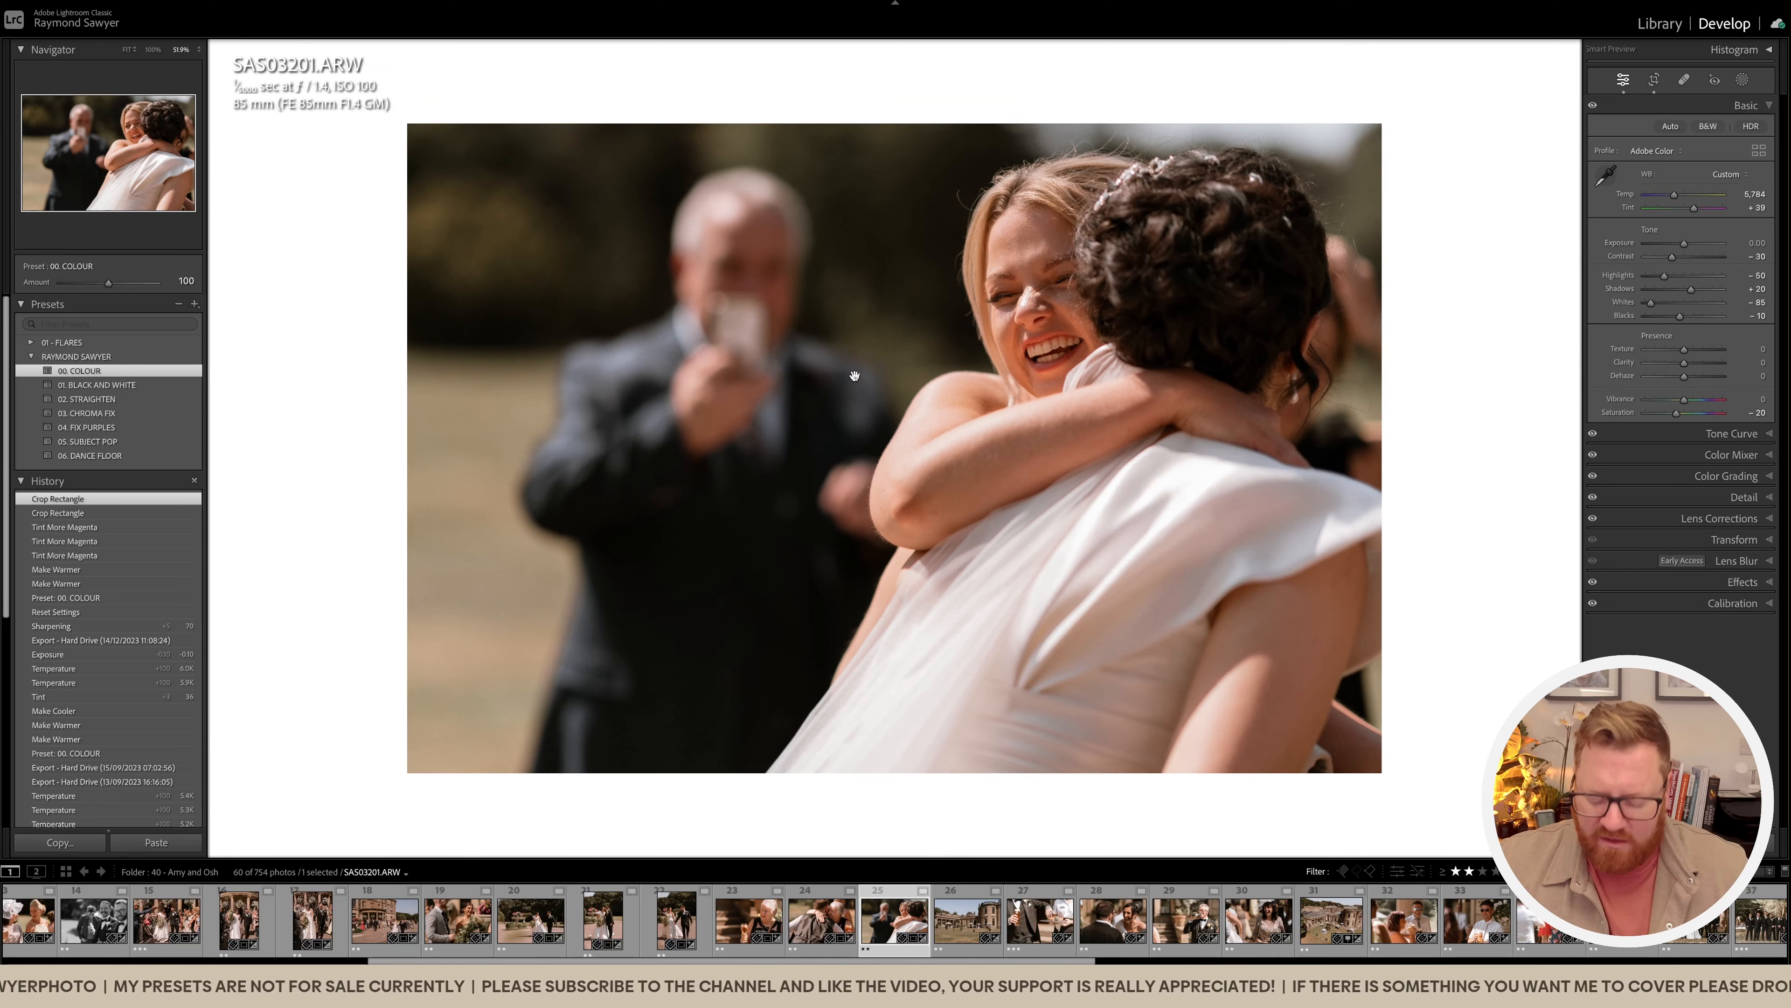
key(equal)
key(equal)
key(equal)
key(comma)
key(equal)
key(equal)
key(equal)
key(equal)
key(equal)
Step: Lower the exposure of the bride's hug photo to -0.30 and check the image
key(period)
key(period)
key(minus)
key(minus)
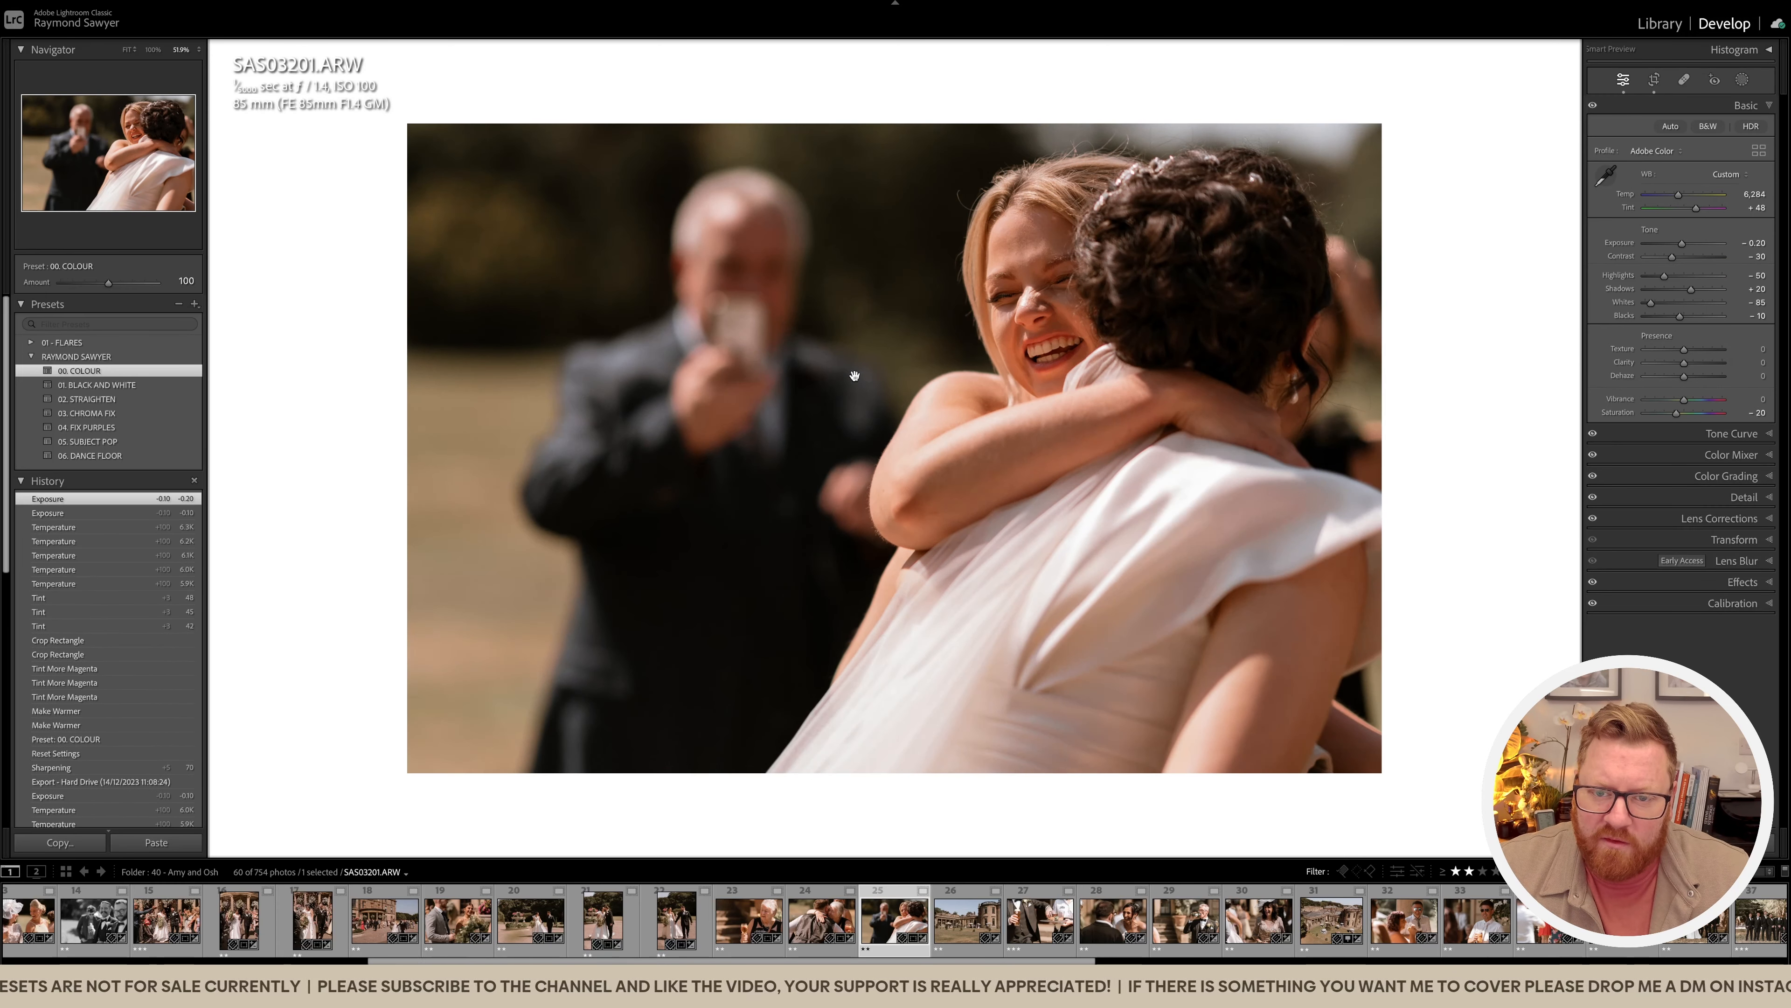
key(minus)
drag(854, 376, 932, 426)
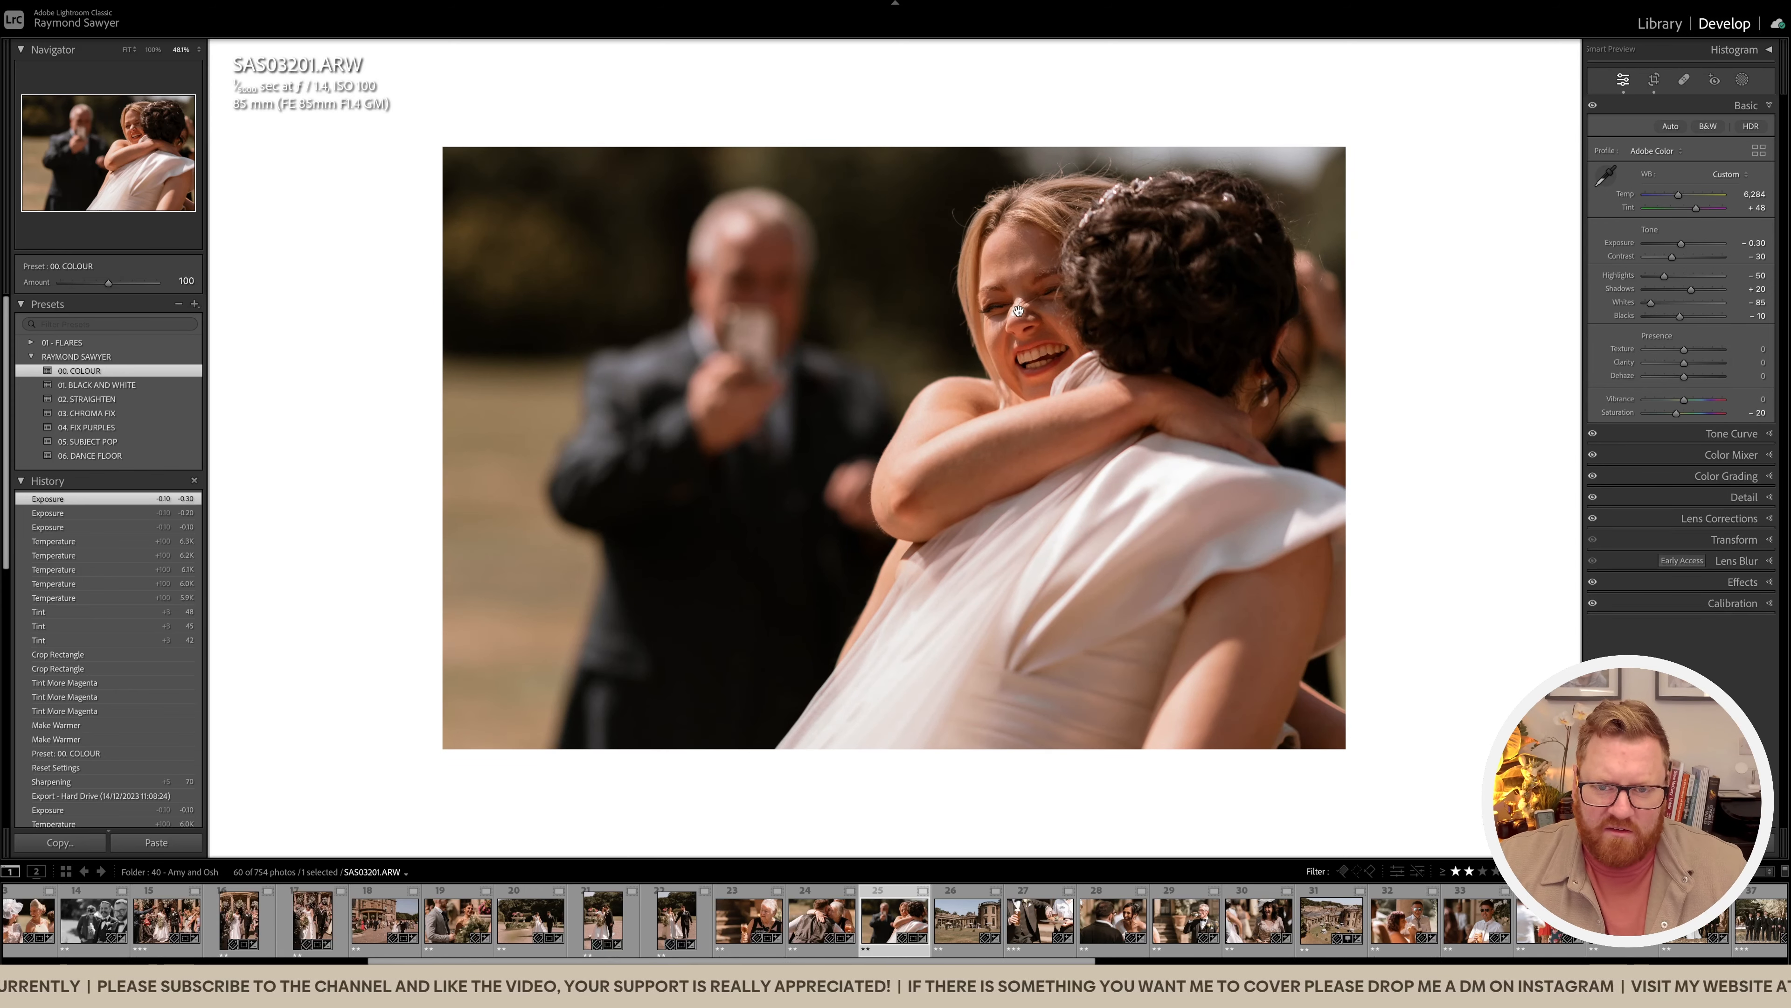
Step: Warm up the next photo of the mansion and lawn to a temperature of 6,363 and a tint of +52
key(Right)
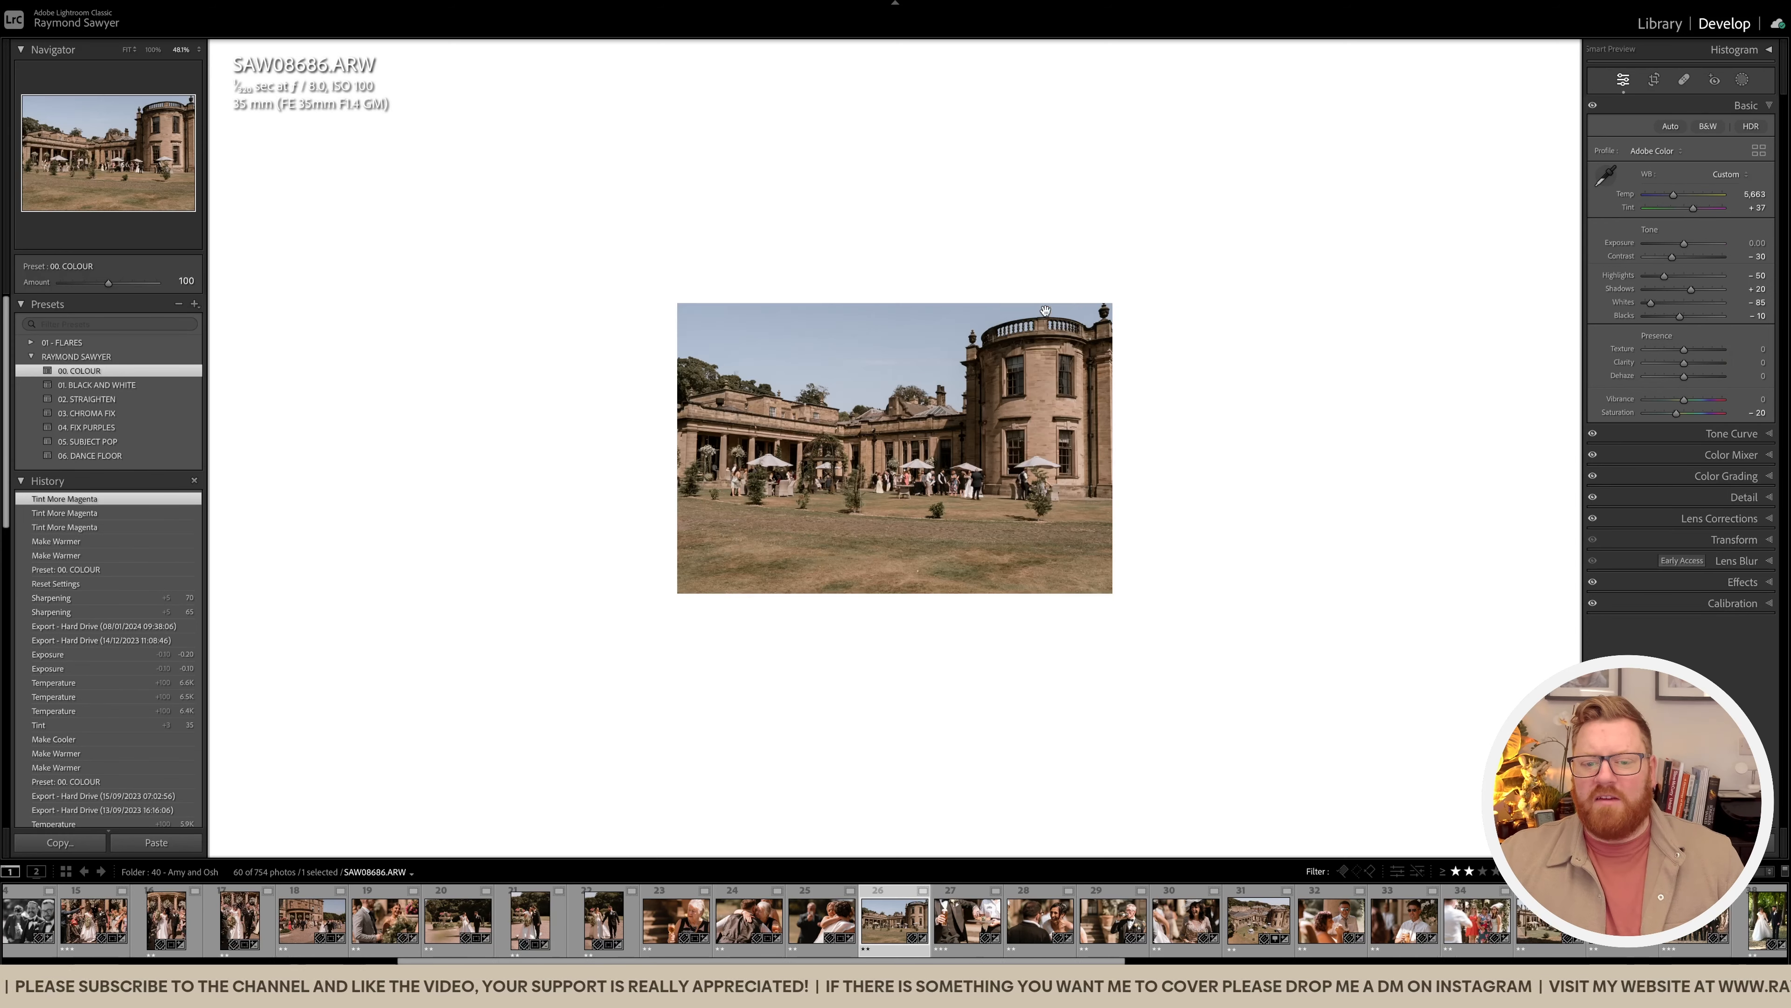
click(1046, 311)
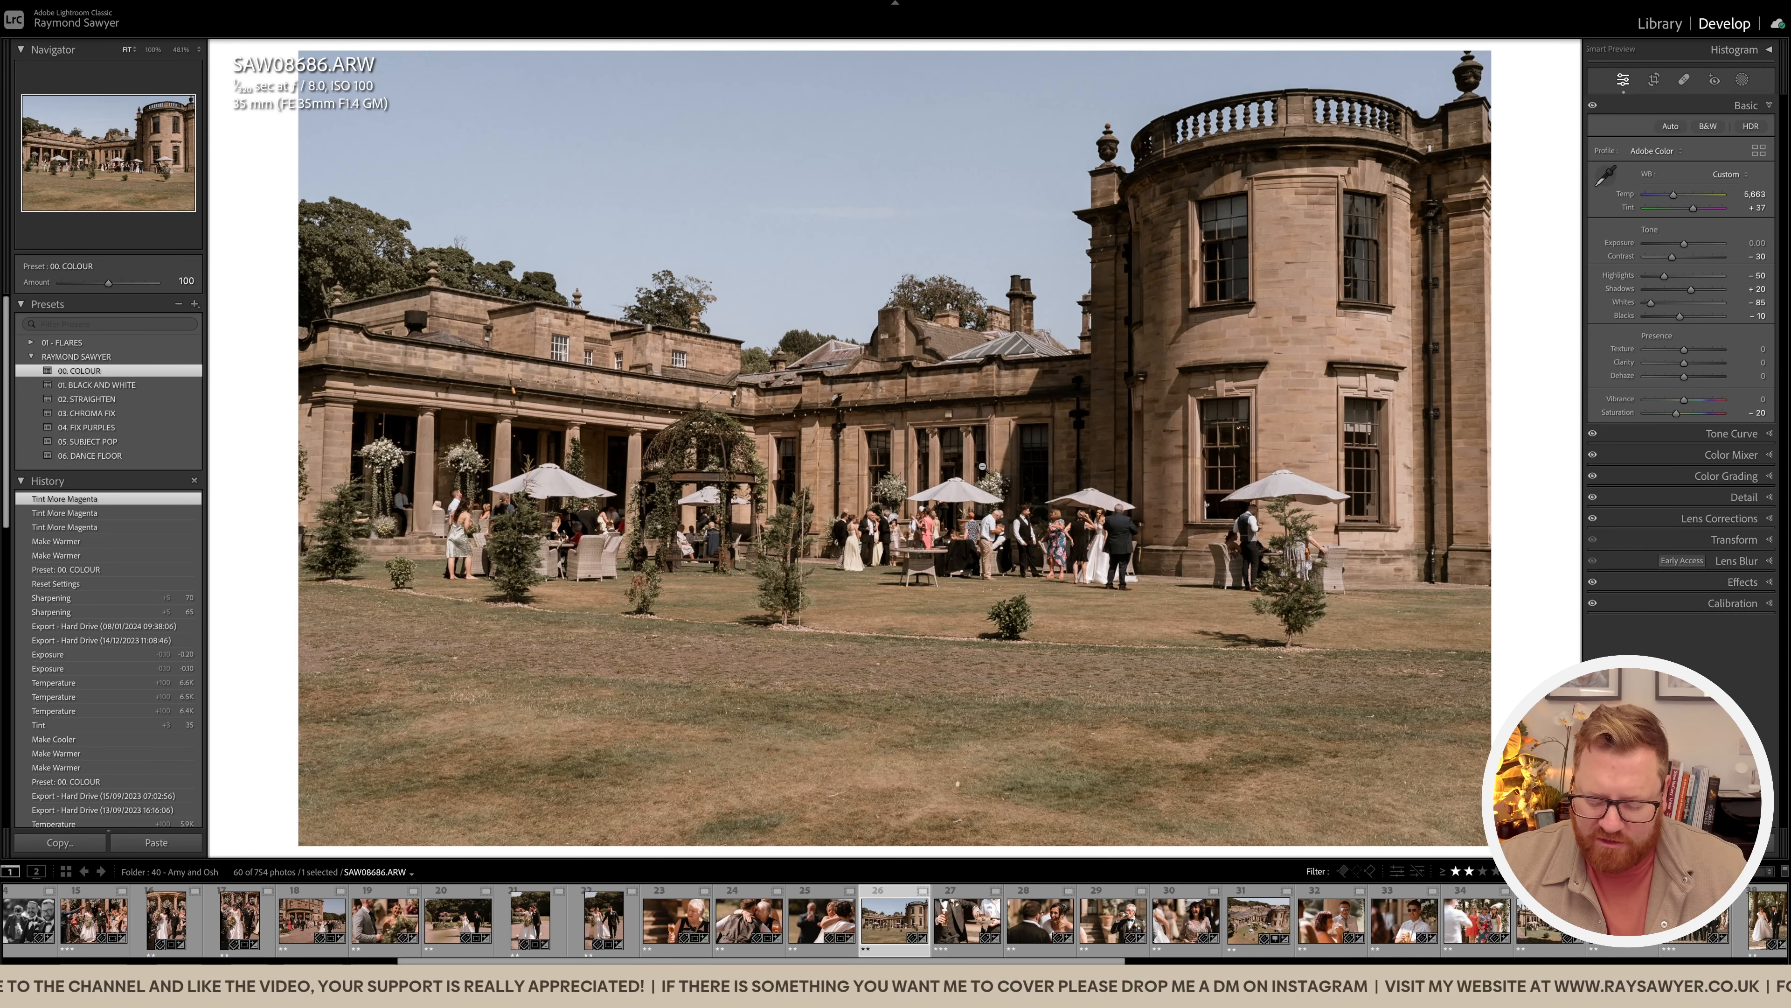
key(equal)
key(equal)
key(equal)
key(equal)
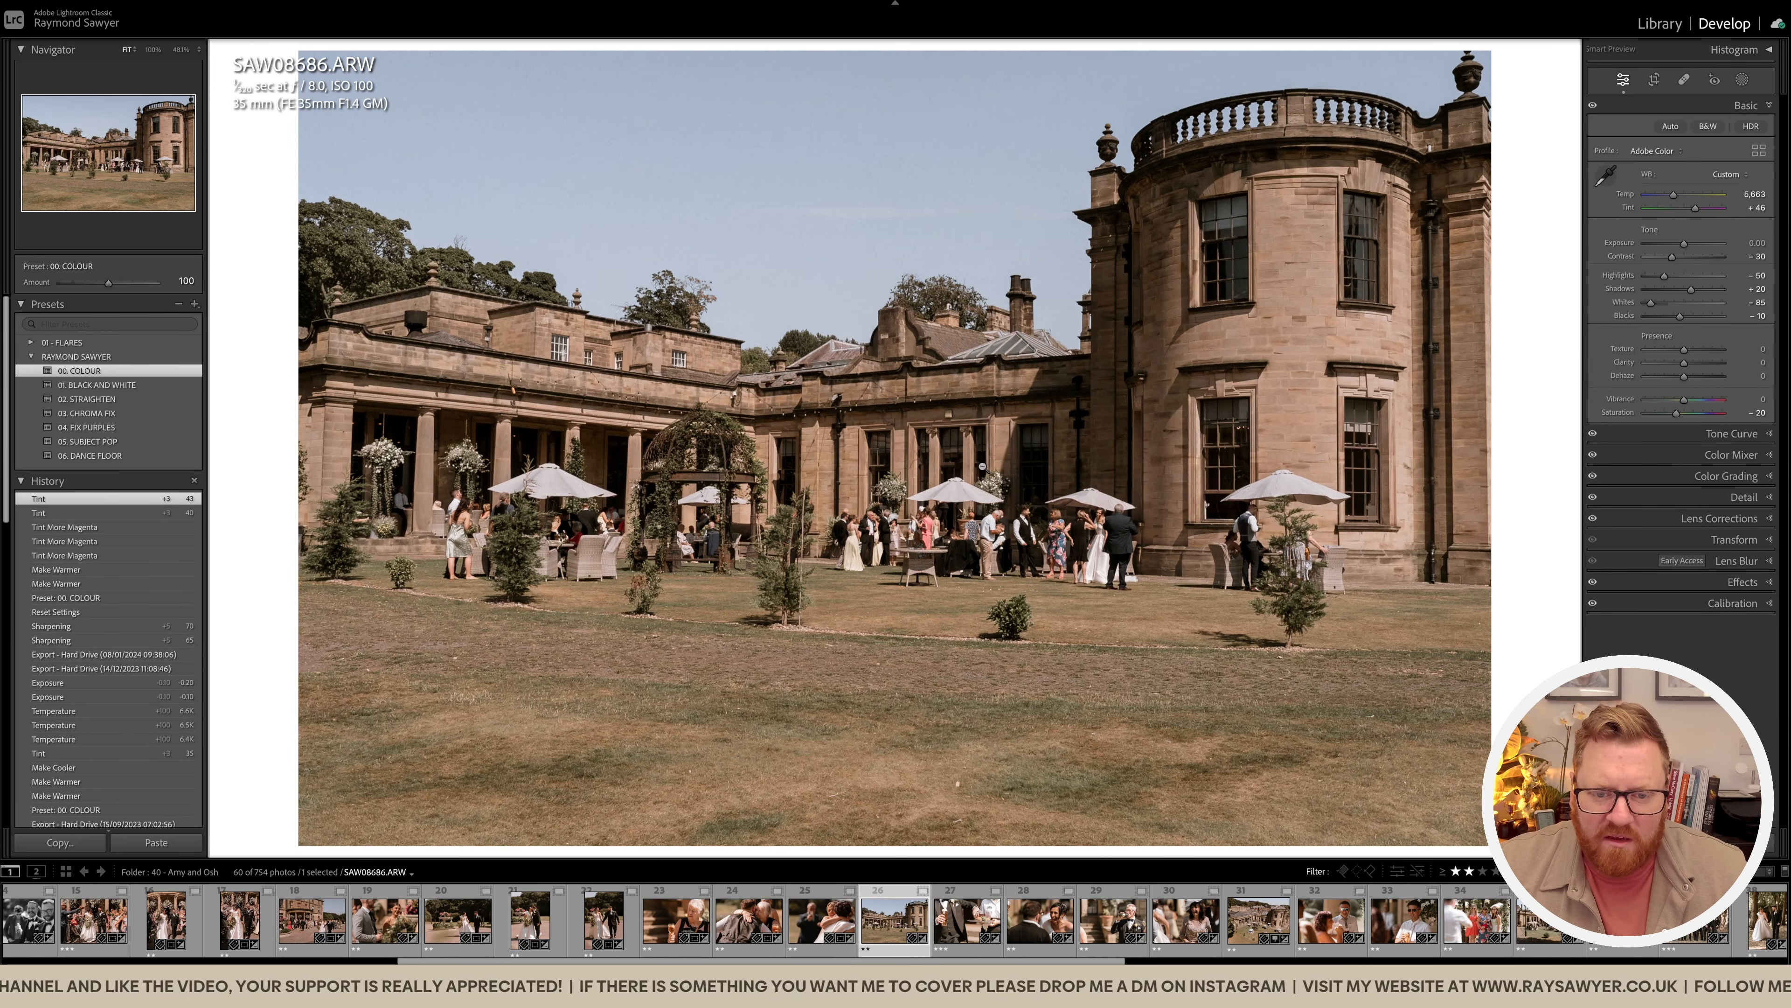
key(comma)
key(equal)
key(equal)
key(equal)
key(equal)
key(equal)
key(equal)
key(equal)
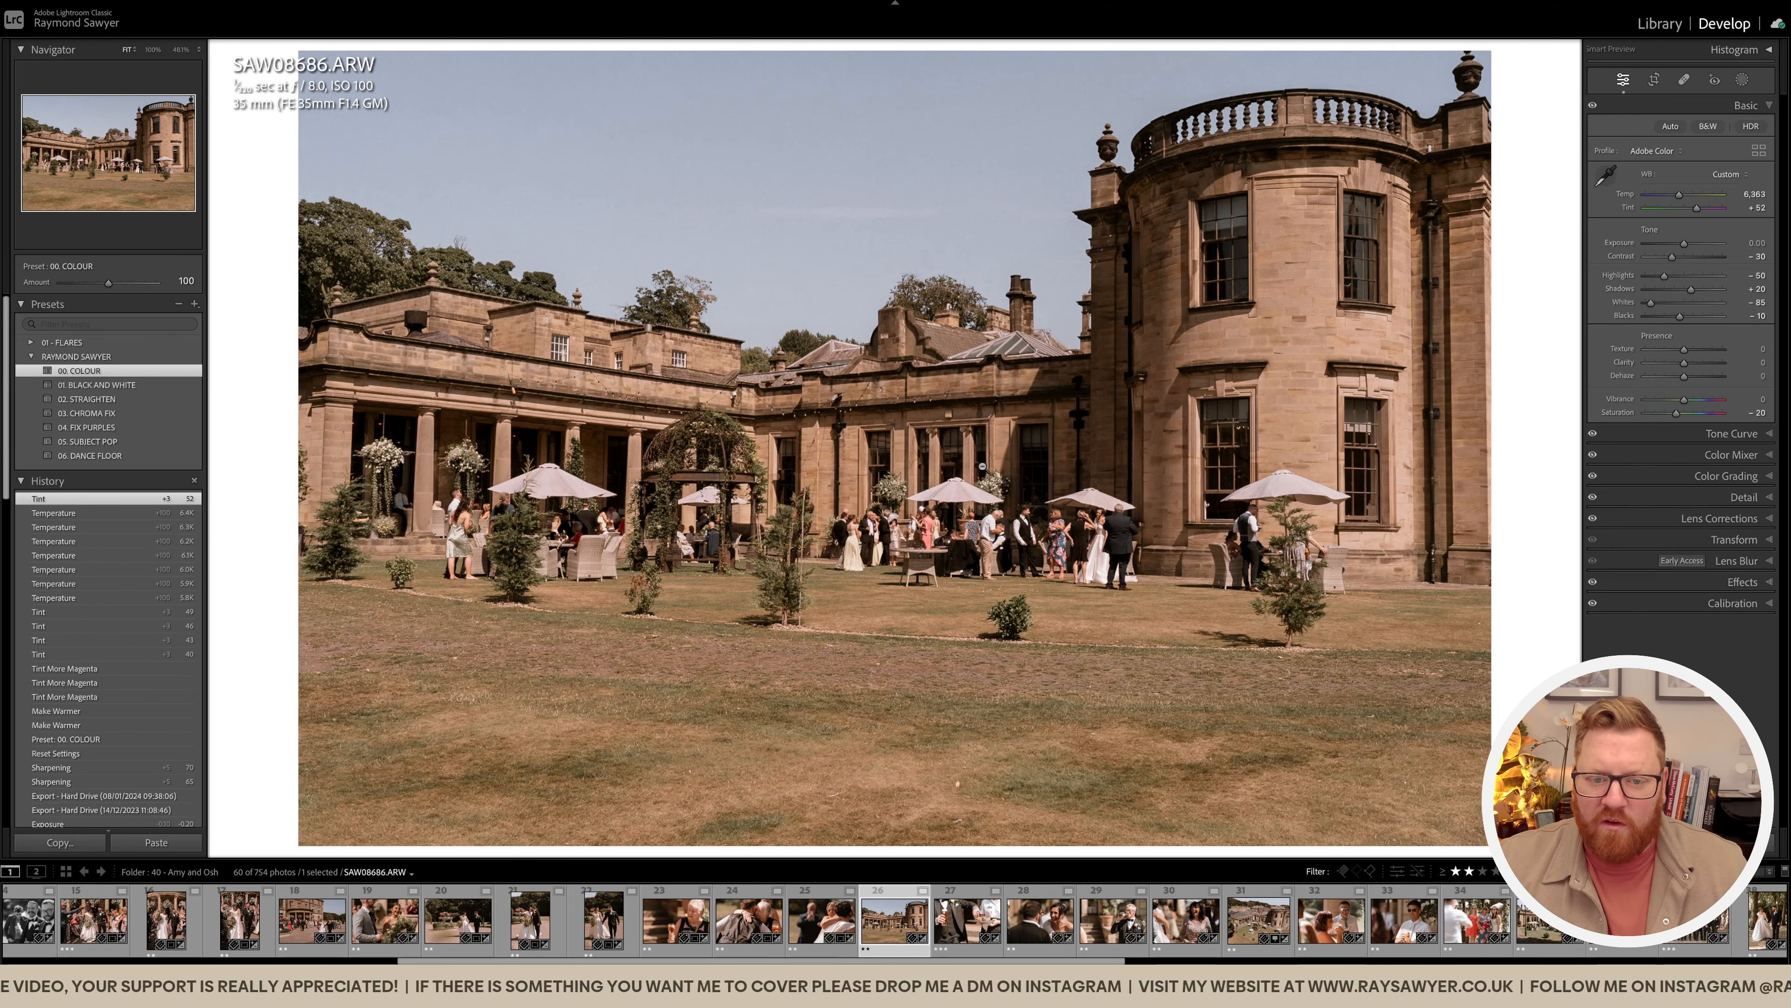
Step: Set the exposure of the mansion photo to -0.10
click(983, 467)
key(period)
key(minus)
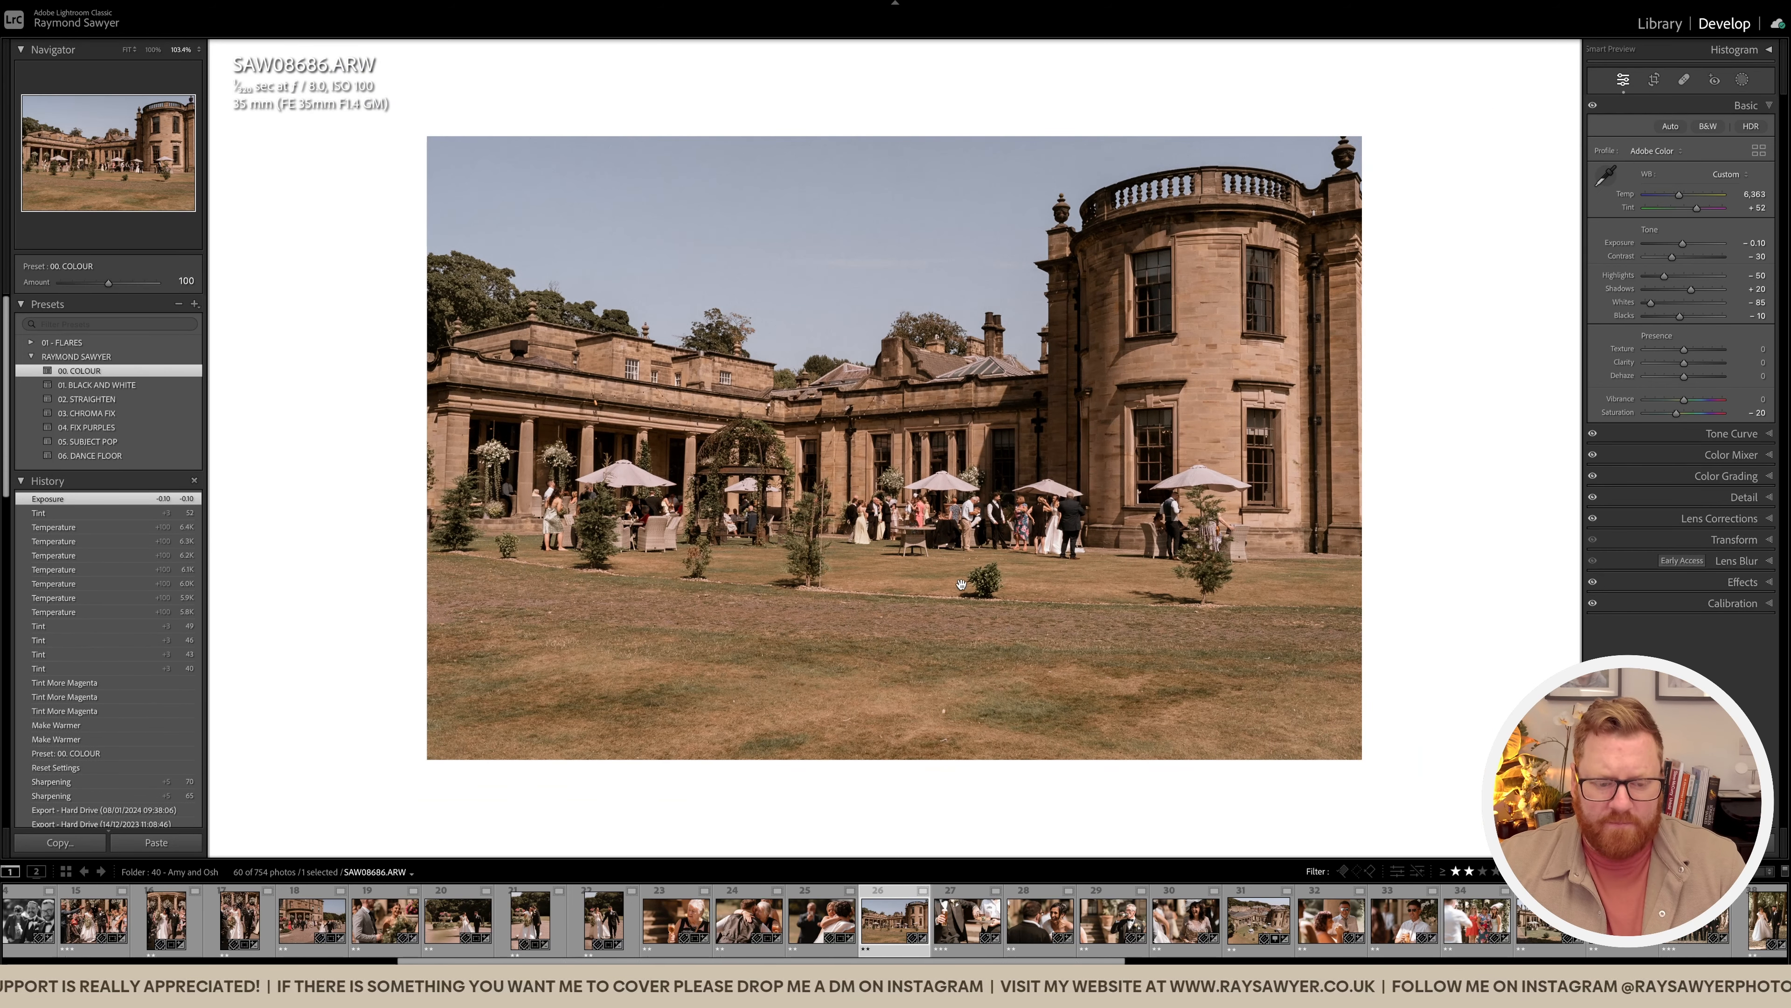
Step: Crop the mansion photo tighter to trim the empty foreground lawn
key(r)
drag(947, 842, 946, 787)
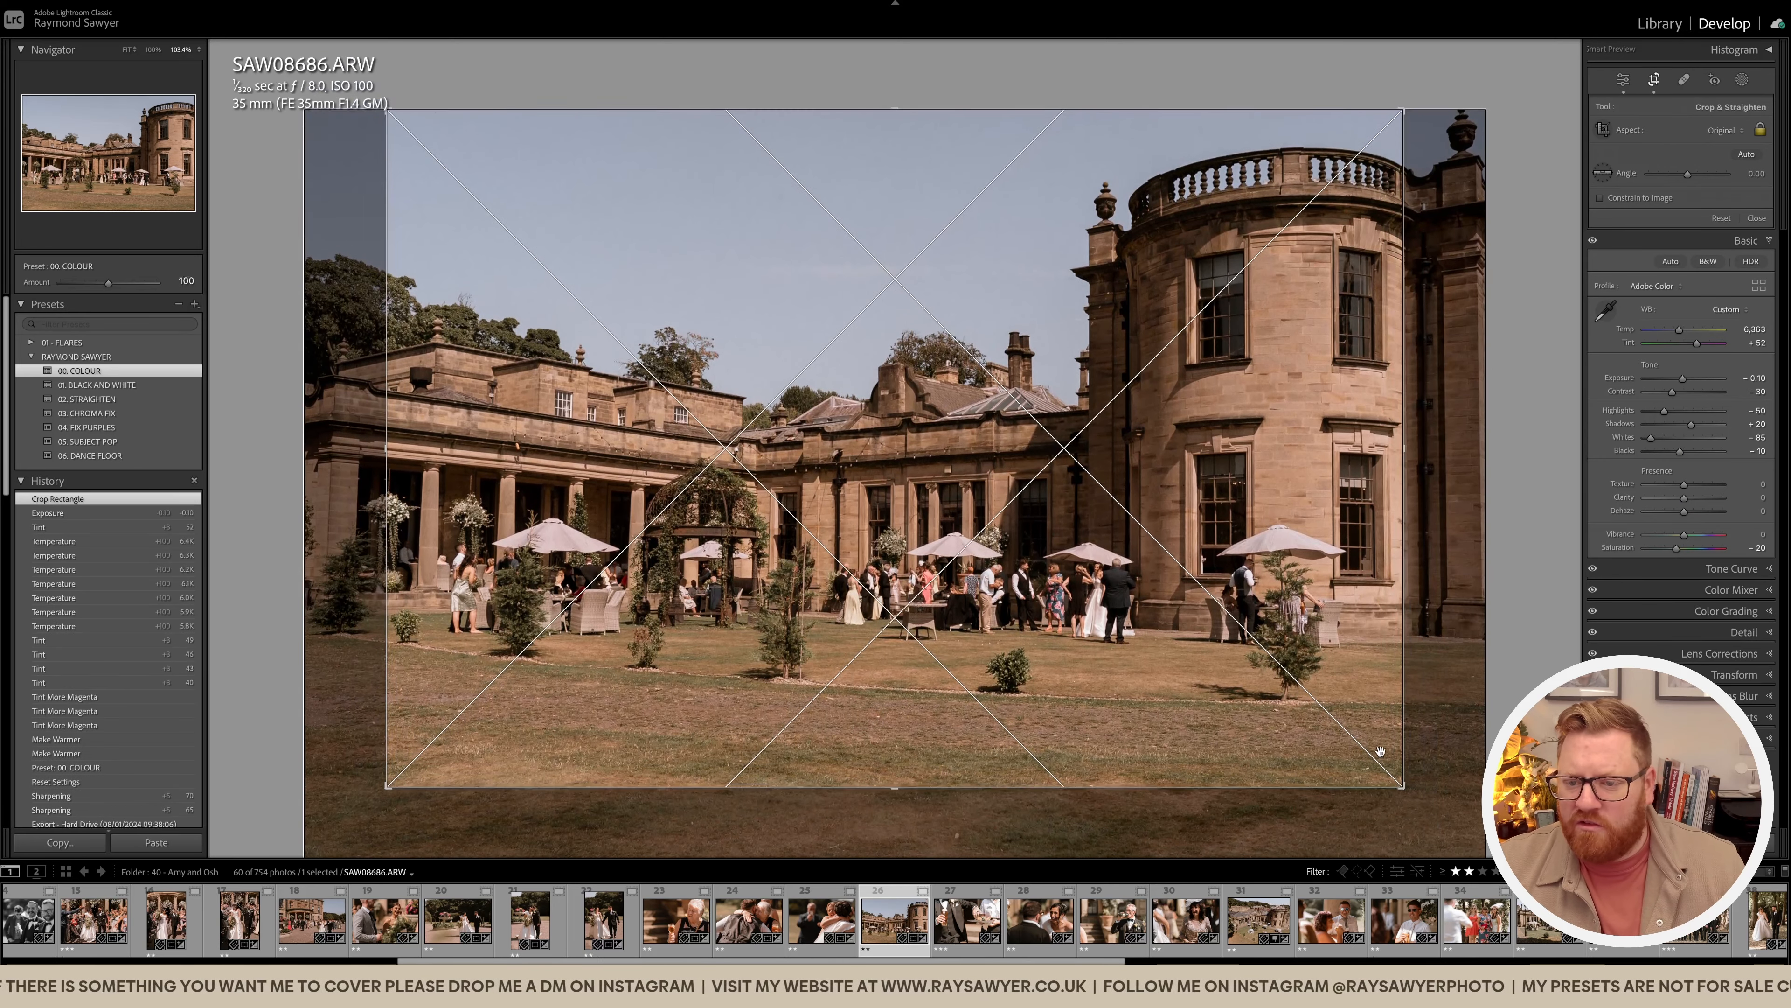
key(r)
key(r)
drag(1467, 441, 1543, 471)
key(r)
Step: Crop the next photo of the beer and canapé tray slightly tighter on the server's side
key(Right)
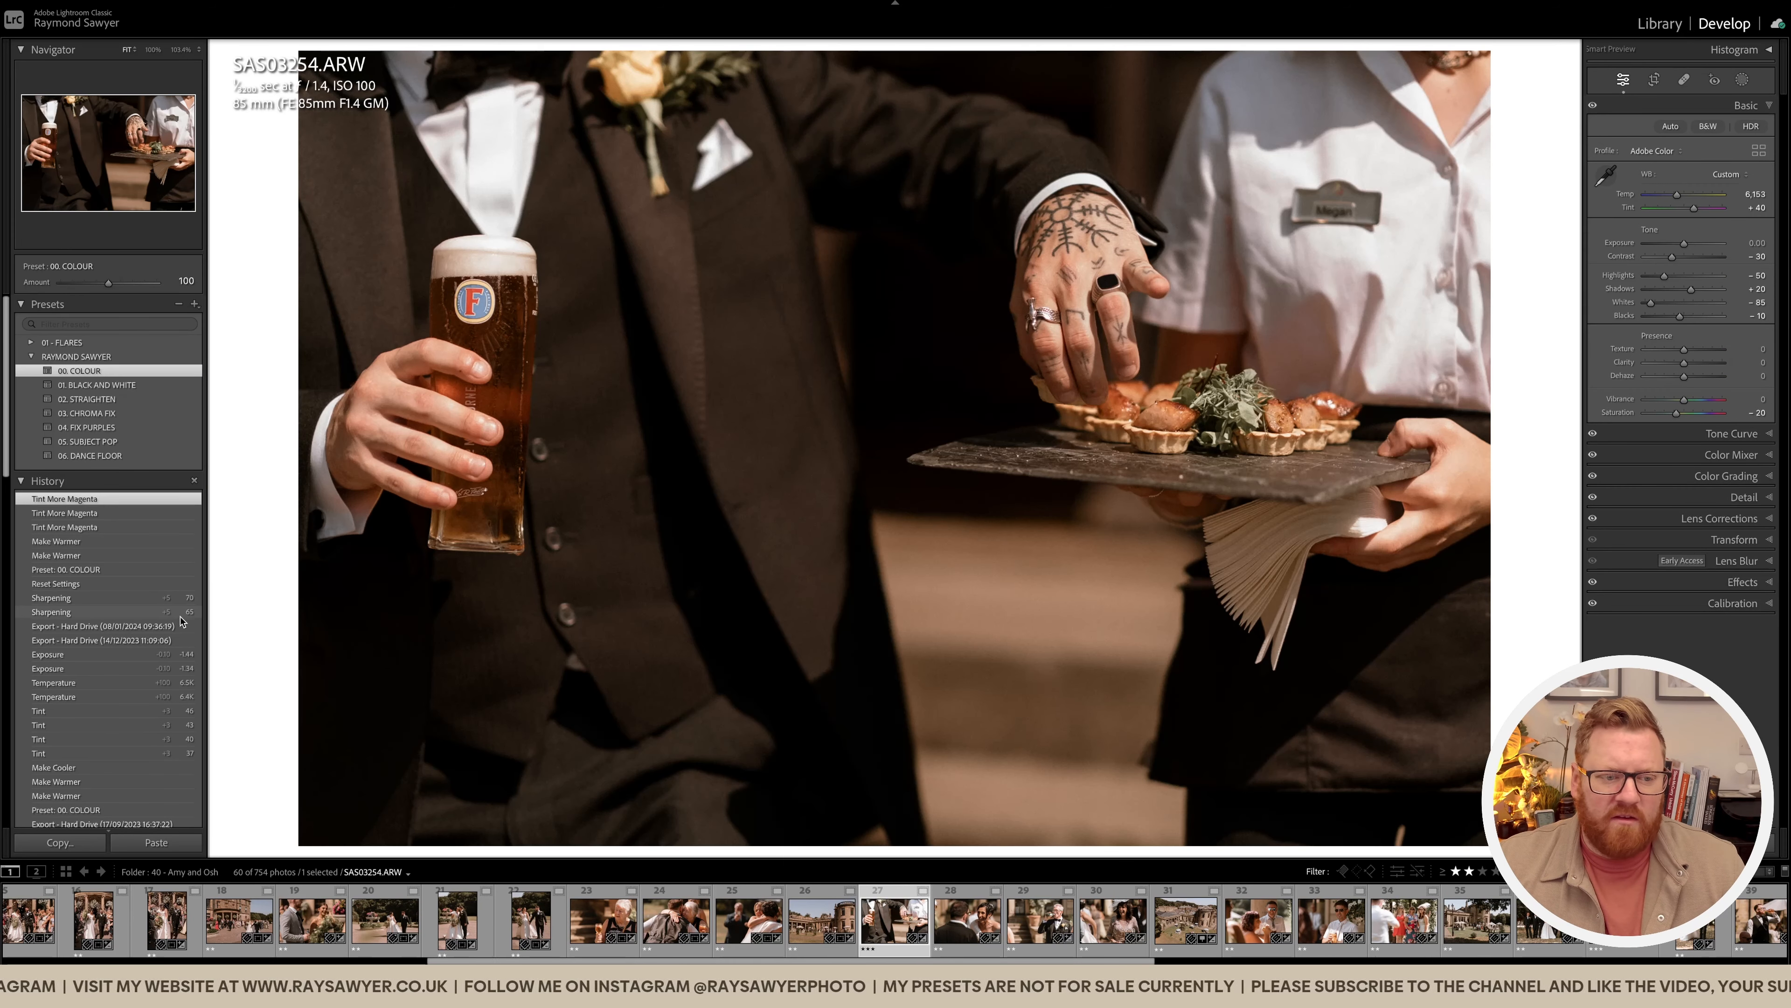
scroll(182, 620, down, 1)
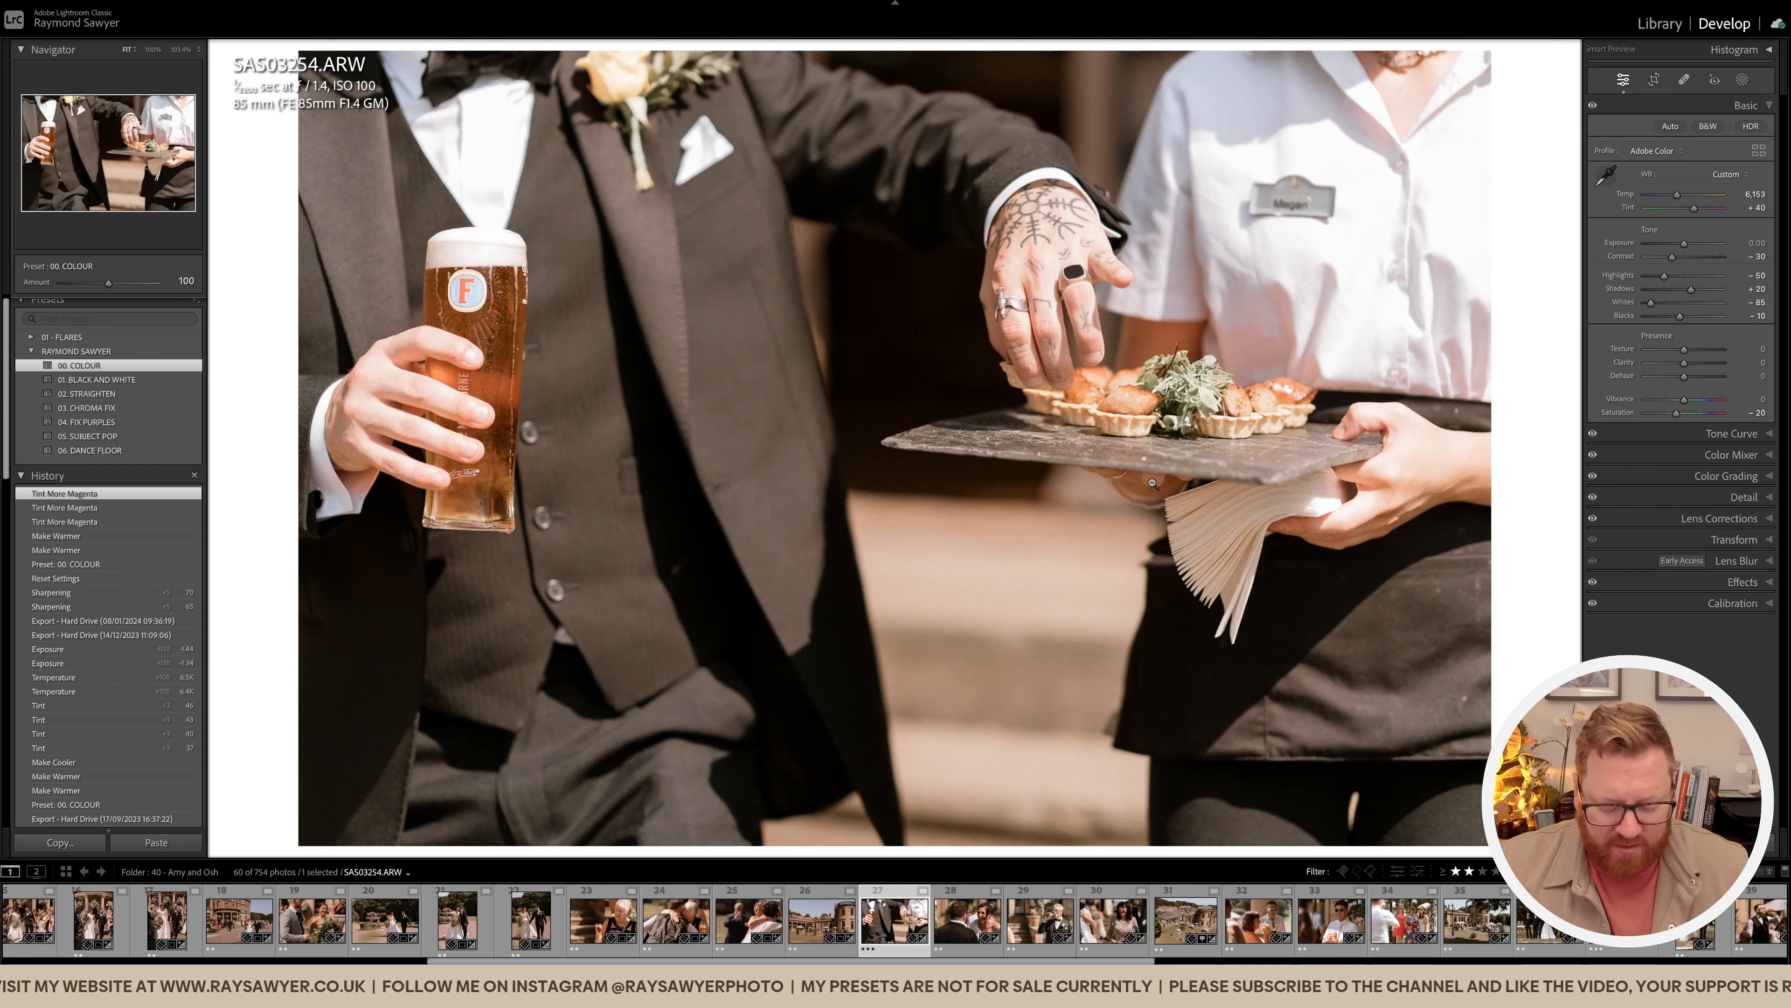
key(r)
drag(1483, 455, 1444, 450)
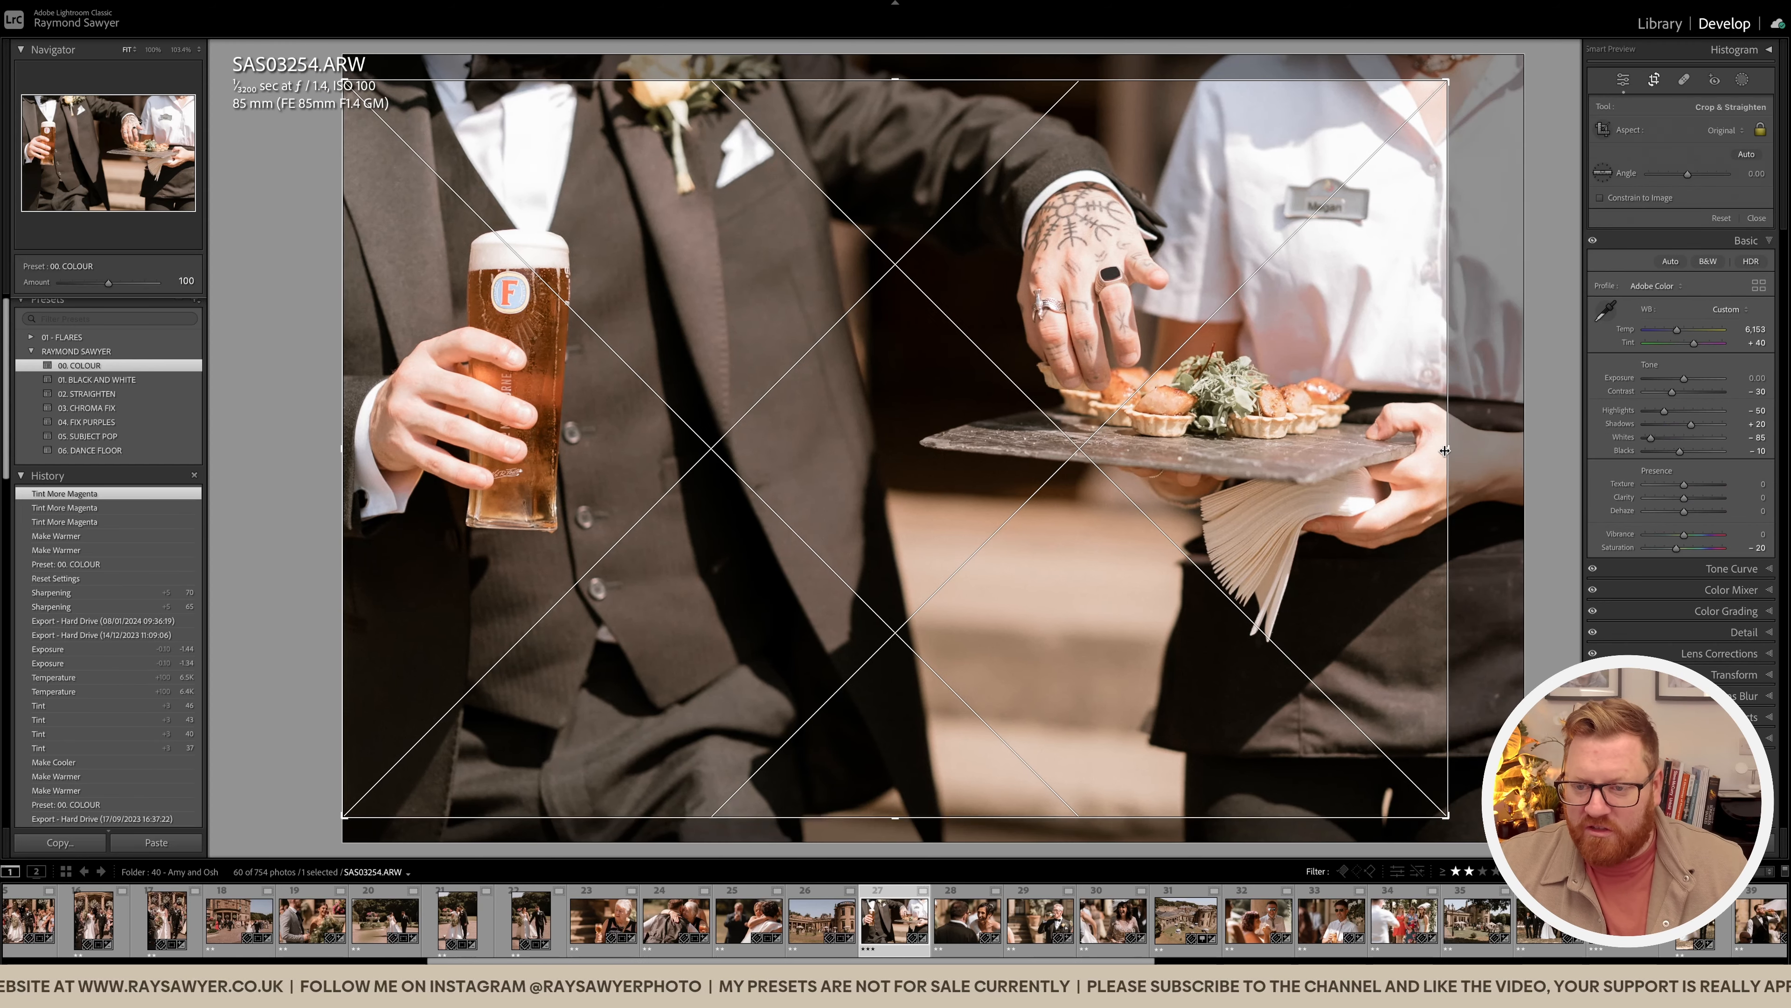
key(Return)
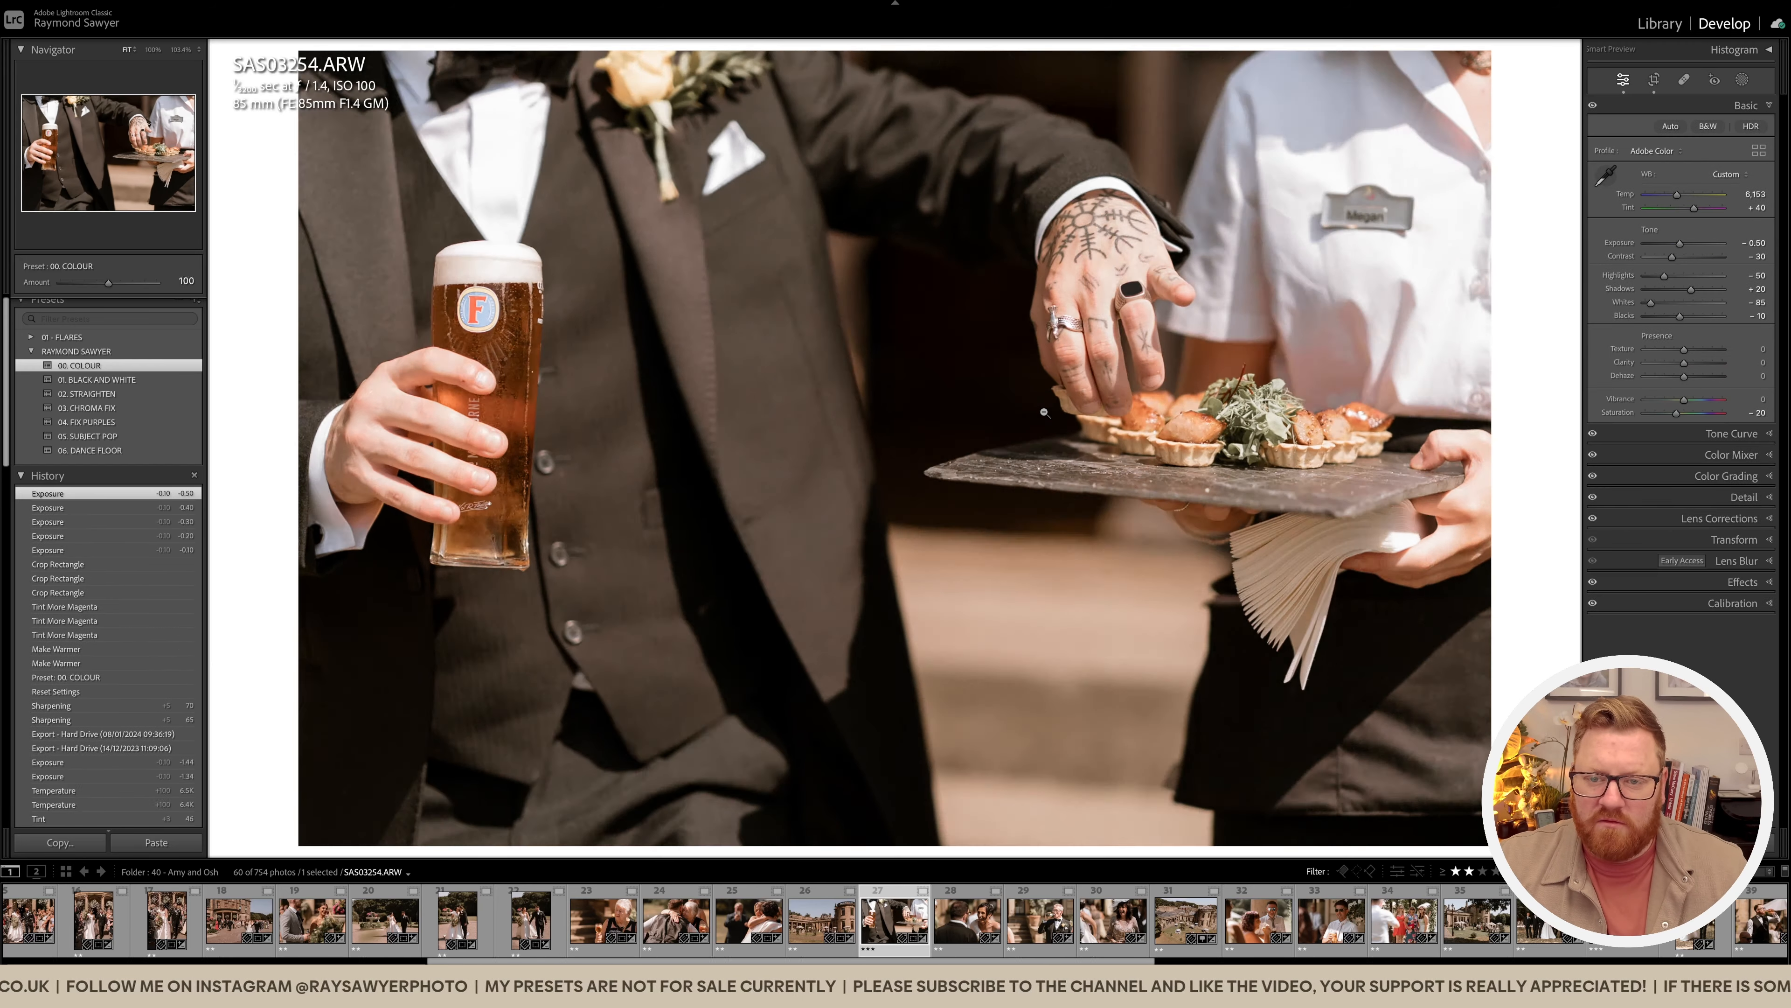
Step: Lower the exposure of the beer and canapé photo to -1.50
key(minus)
key(minus)
key(minus)
key(minus)
key(minus)
key(minus)
key(minus)
key(minus)
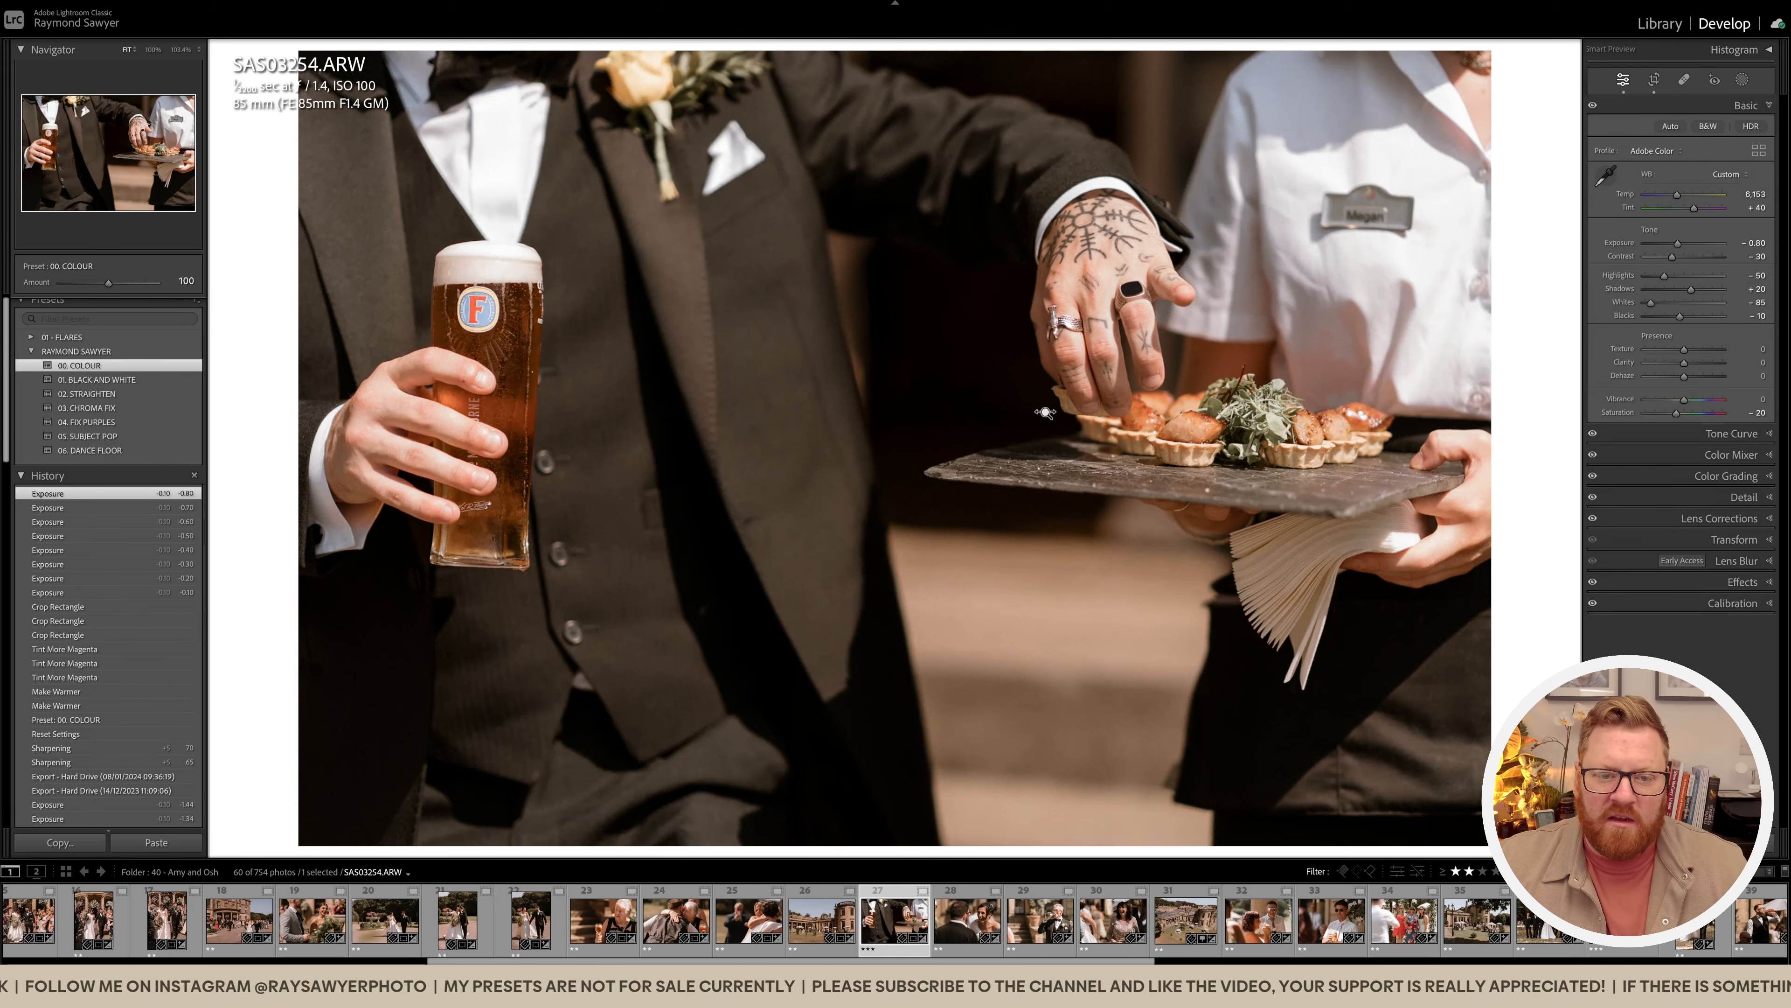
key(minus)
key(minus)
key(minus)
key(minus)
key(minus)
key(minus)
key(minus)
Step: Set the beer and canapé photo to tint +55 and temperature 6,653, and lower its exposure to -1.60
key(comma)
key(equal)
key(equal)
key(equal)
key(equal)
key(equal)
key(comma)
key(equal)
key(equal)
key(equal)
key(equal)
key(equal)
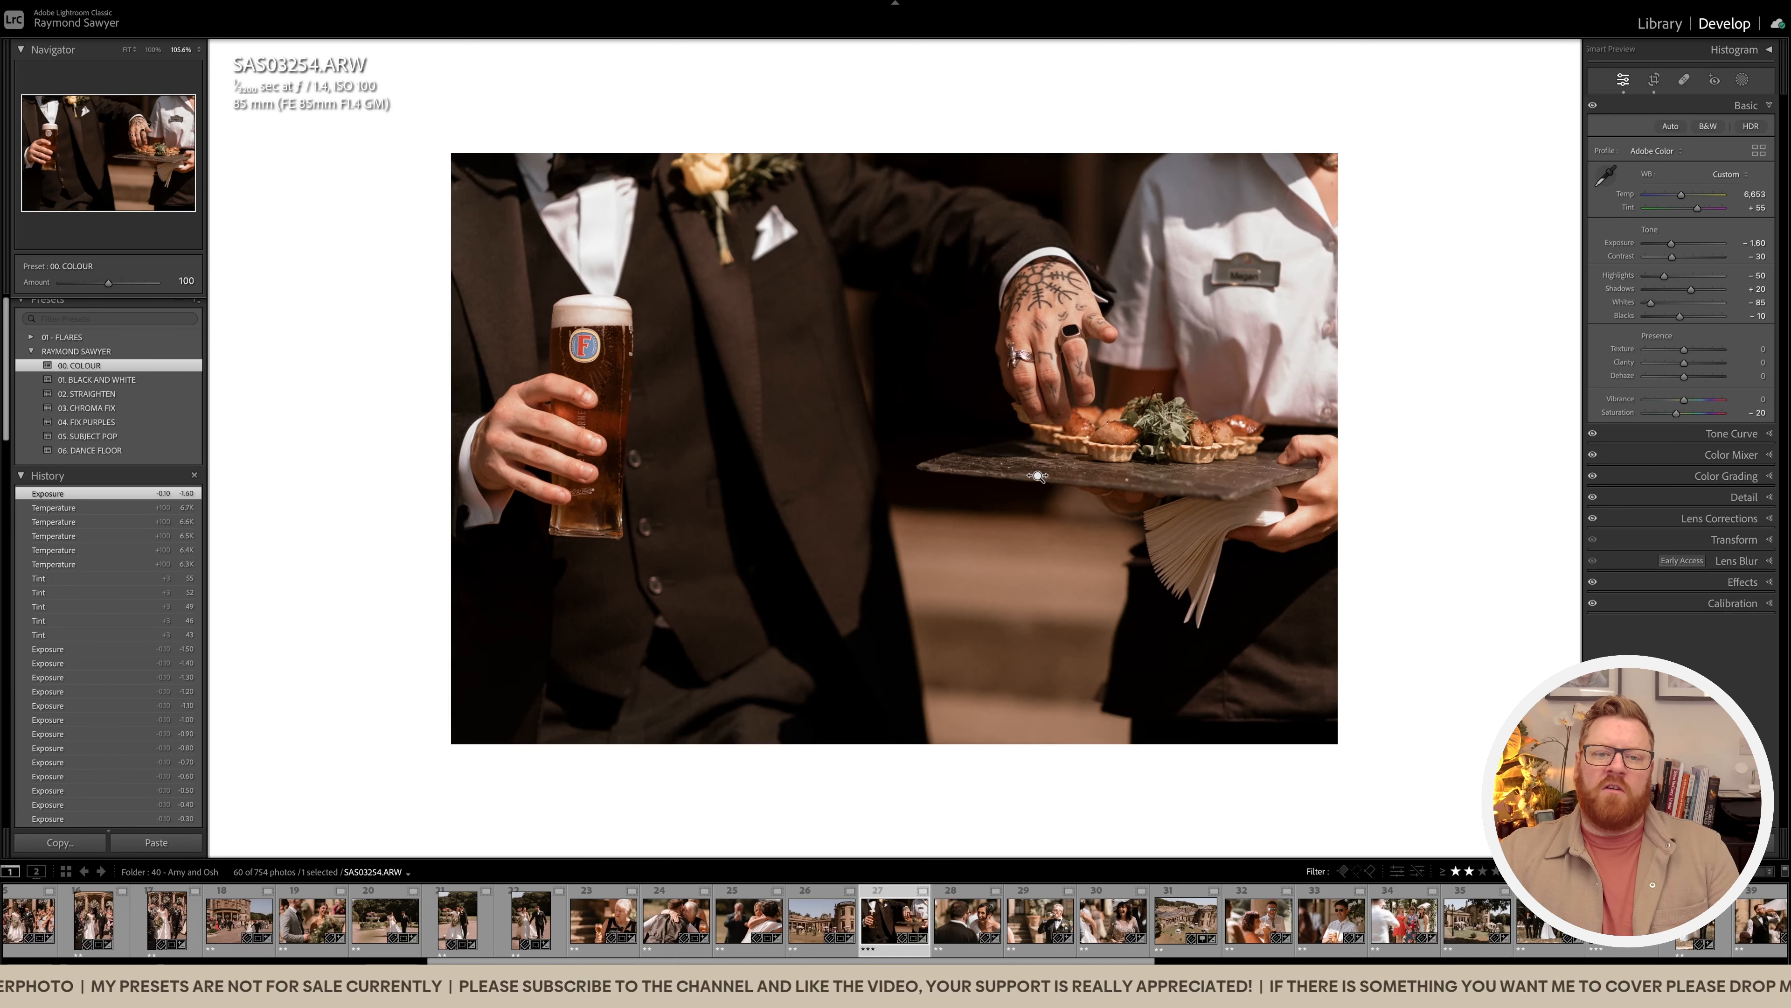
Step: Crop the next photo of the laughing bride to remove the partial guest at the frame's edge
key(Right)
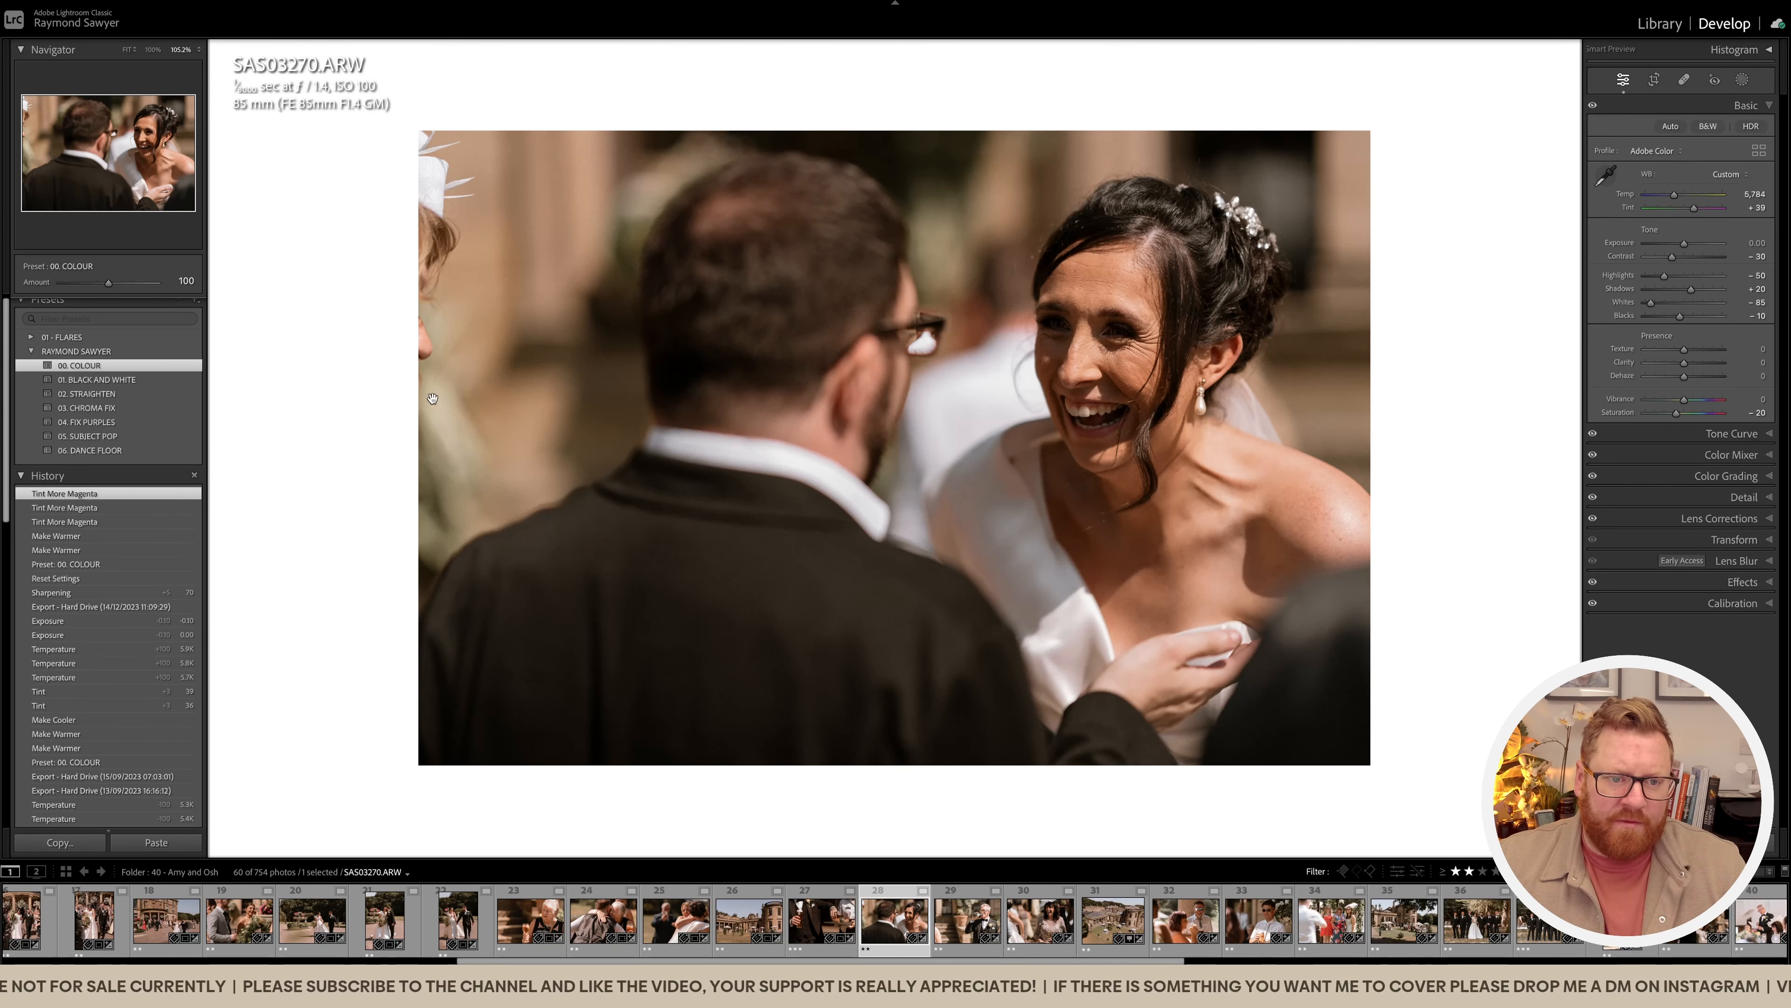
key(r)
drag(305, 450, 440, 459)
key(Return)
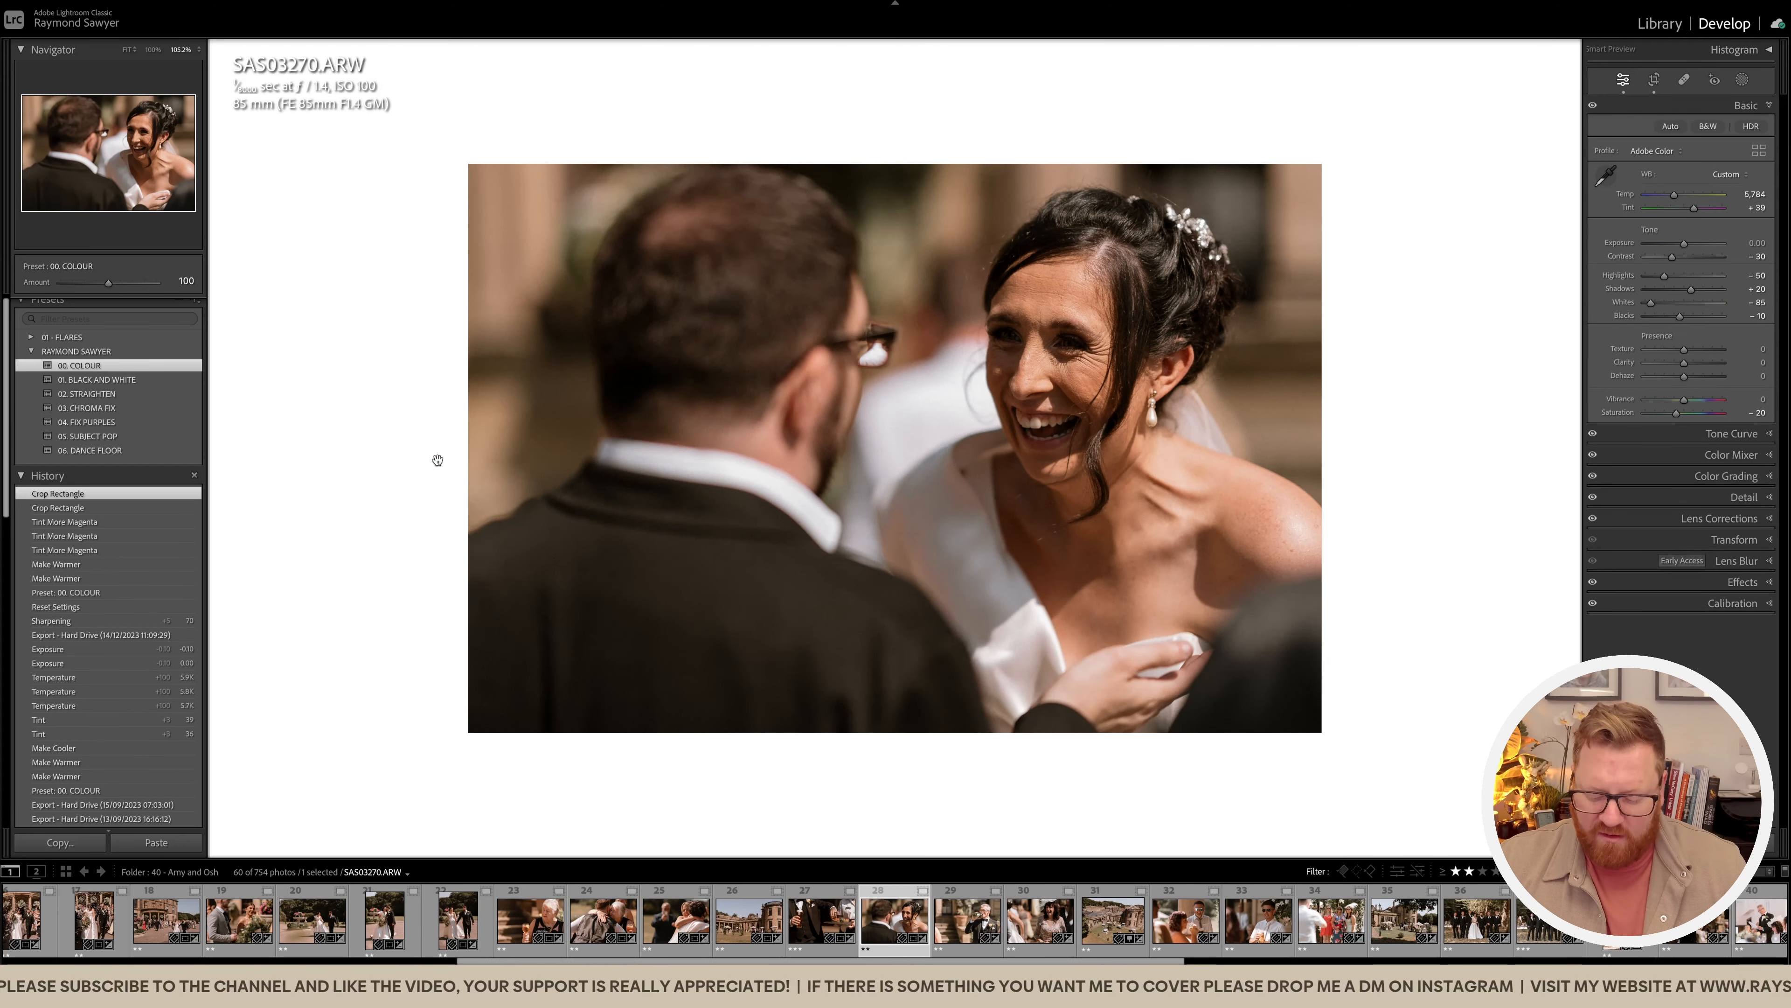
Step: Set the laughing bride's photo to tint +48 and temperature 6,084, and advance to the following photo
key(equal)
key(equal)
key(equal)
key(comma)
key(equal)
key(equal)
key(equal)
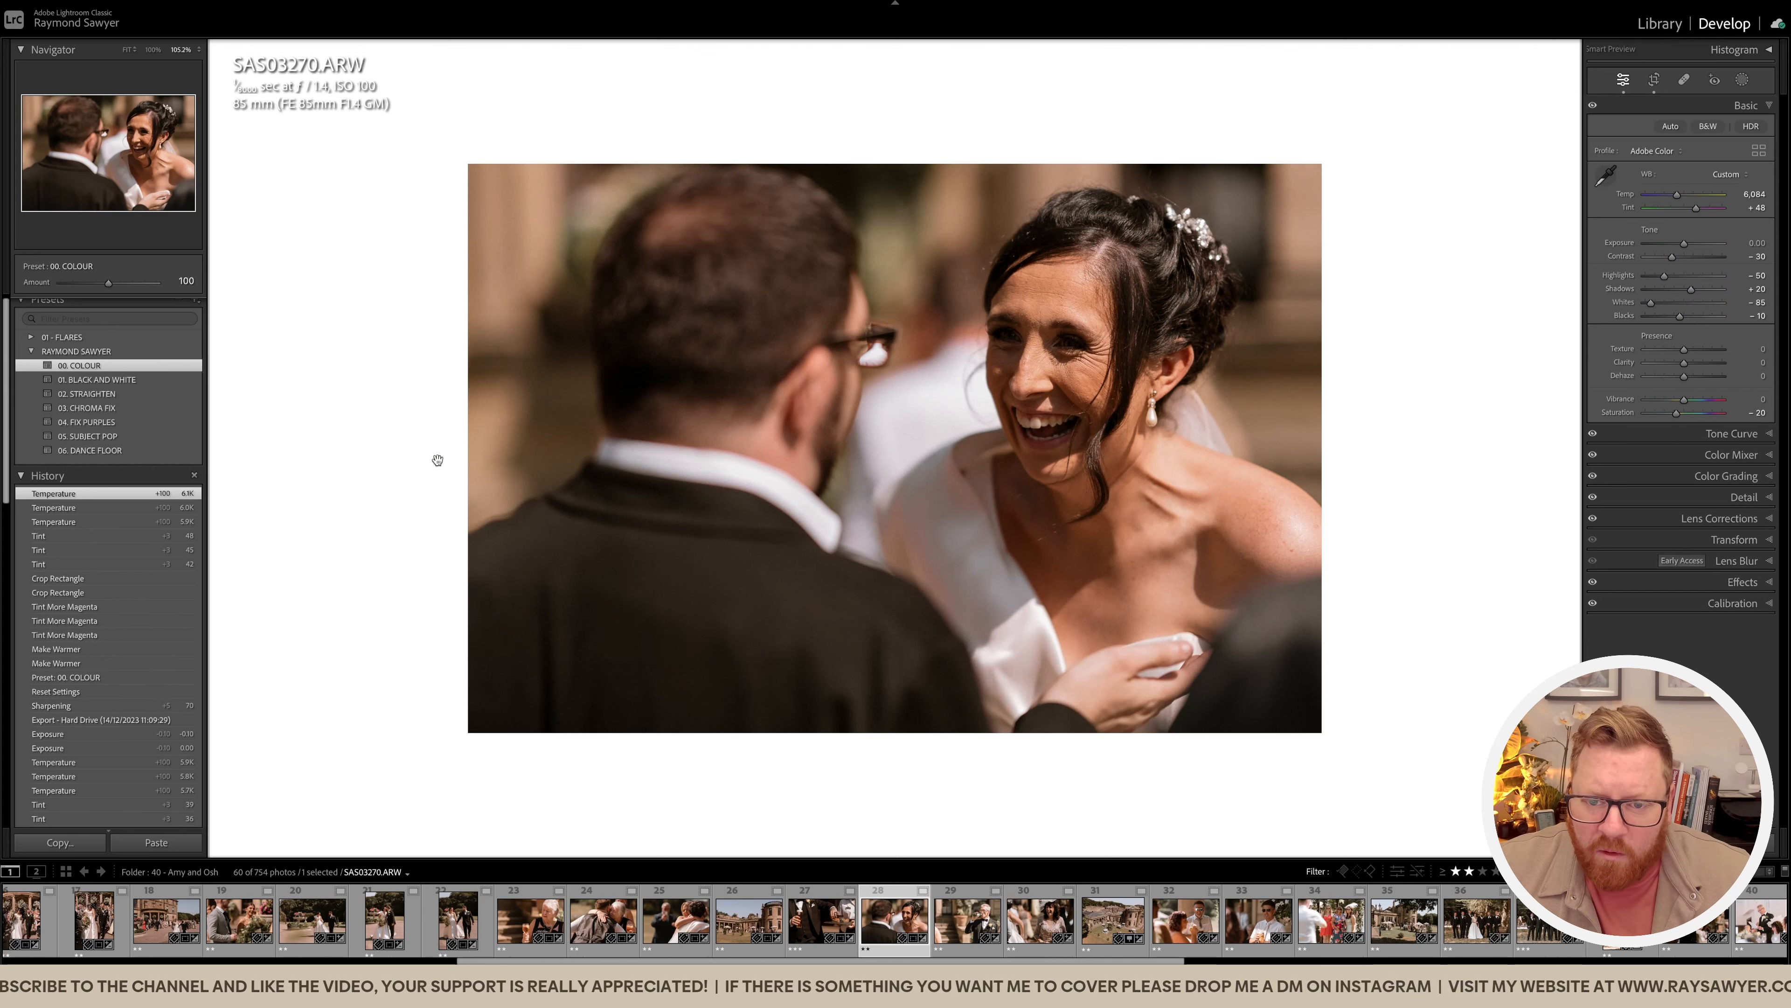
key(Right)
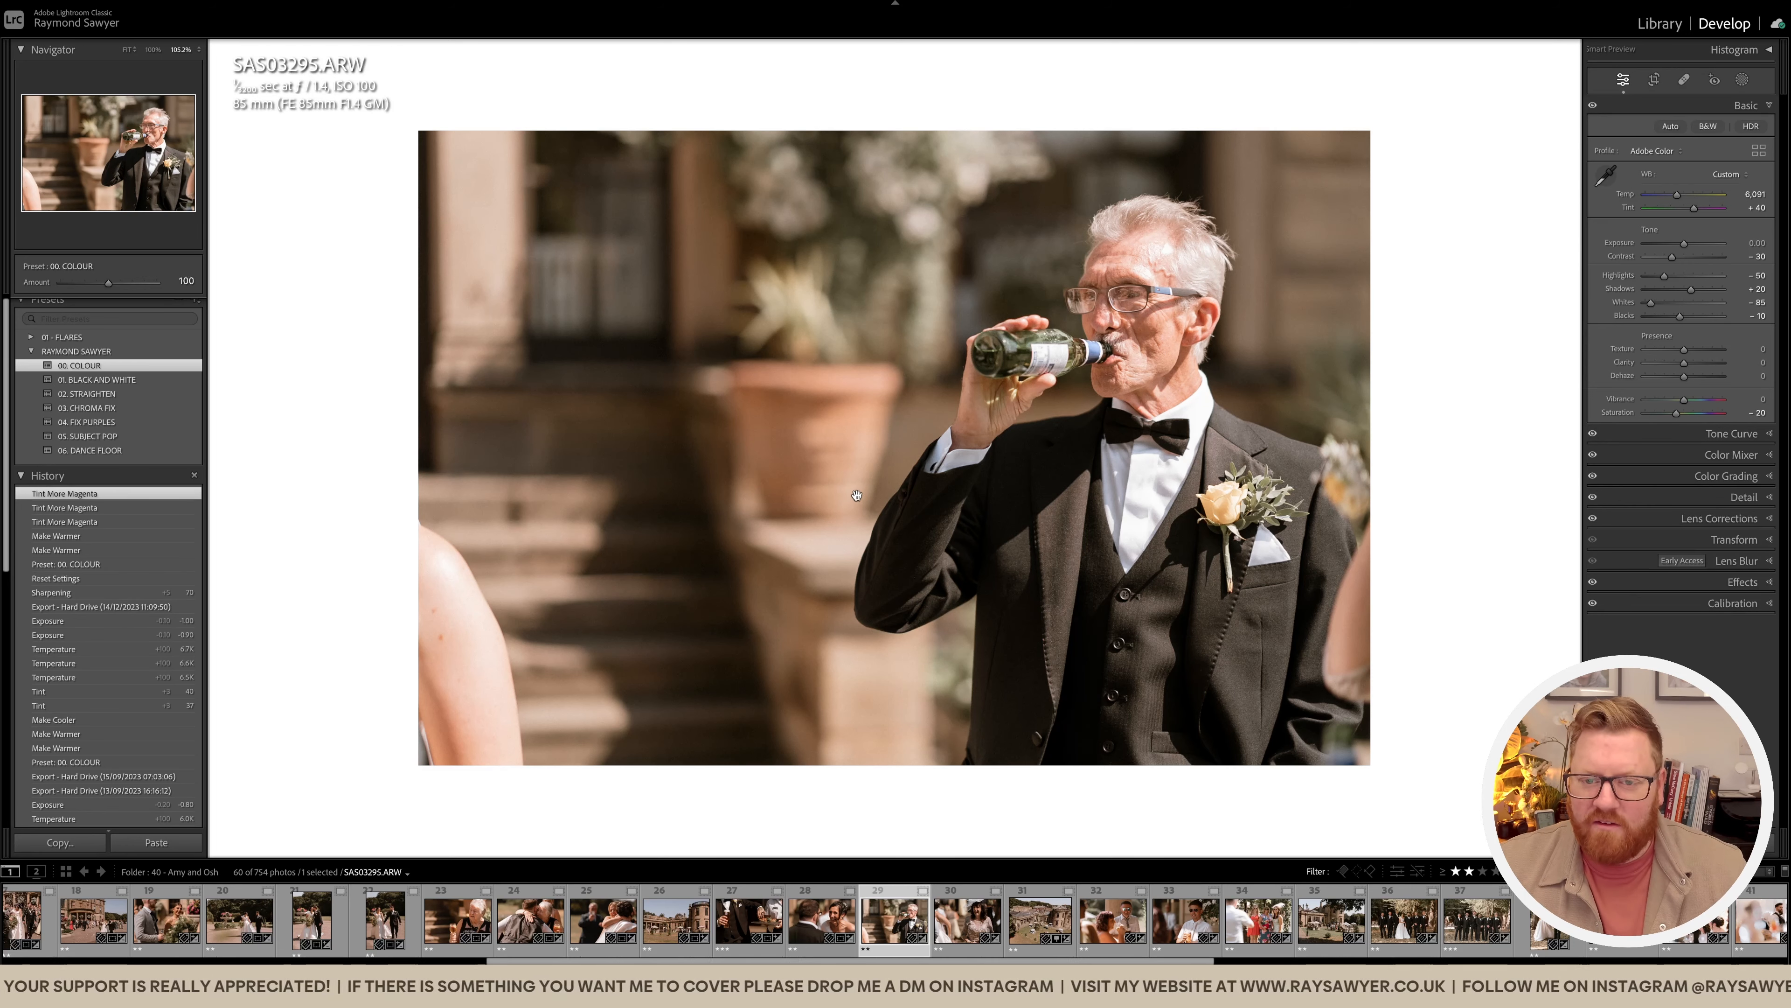
Step: Lower the exposure of the photo of the man drinking from a bottle to -1.10
key(minus)
key(minus)
key(minus)
key(minus)
key(minus)
key(minus)
key(minus)
key(minus)
key(minus)
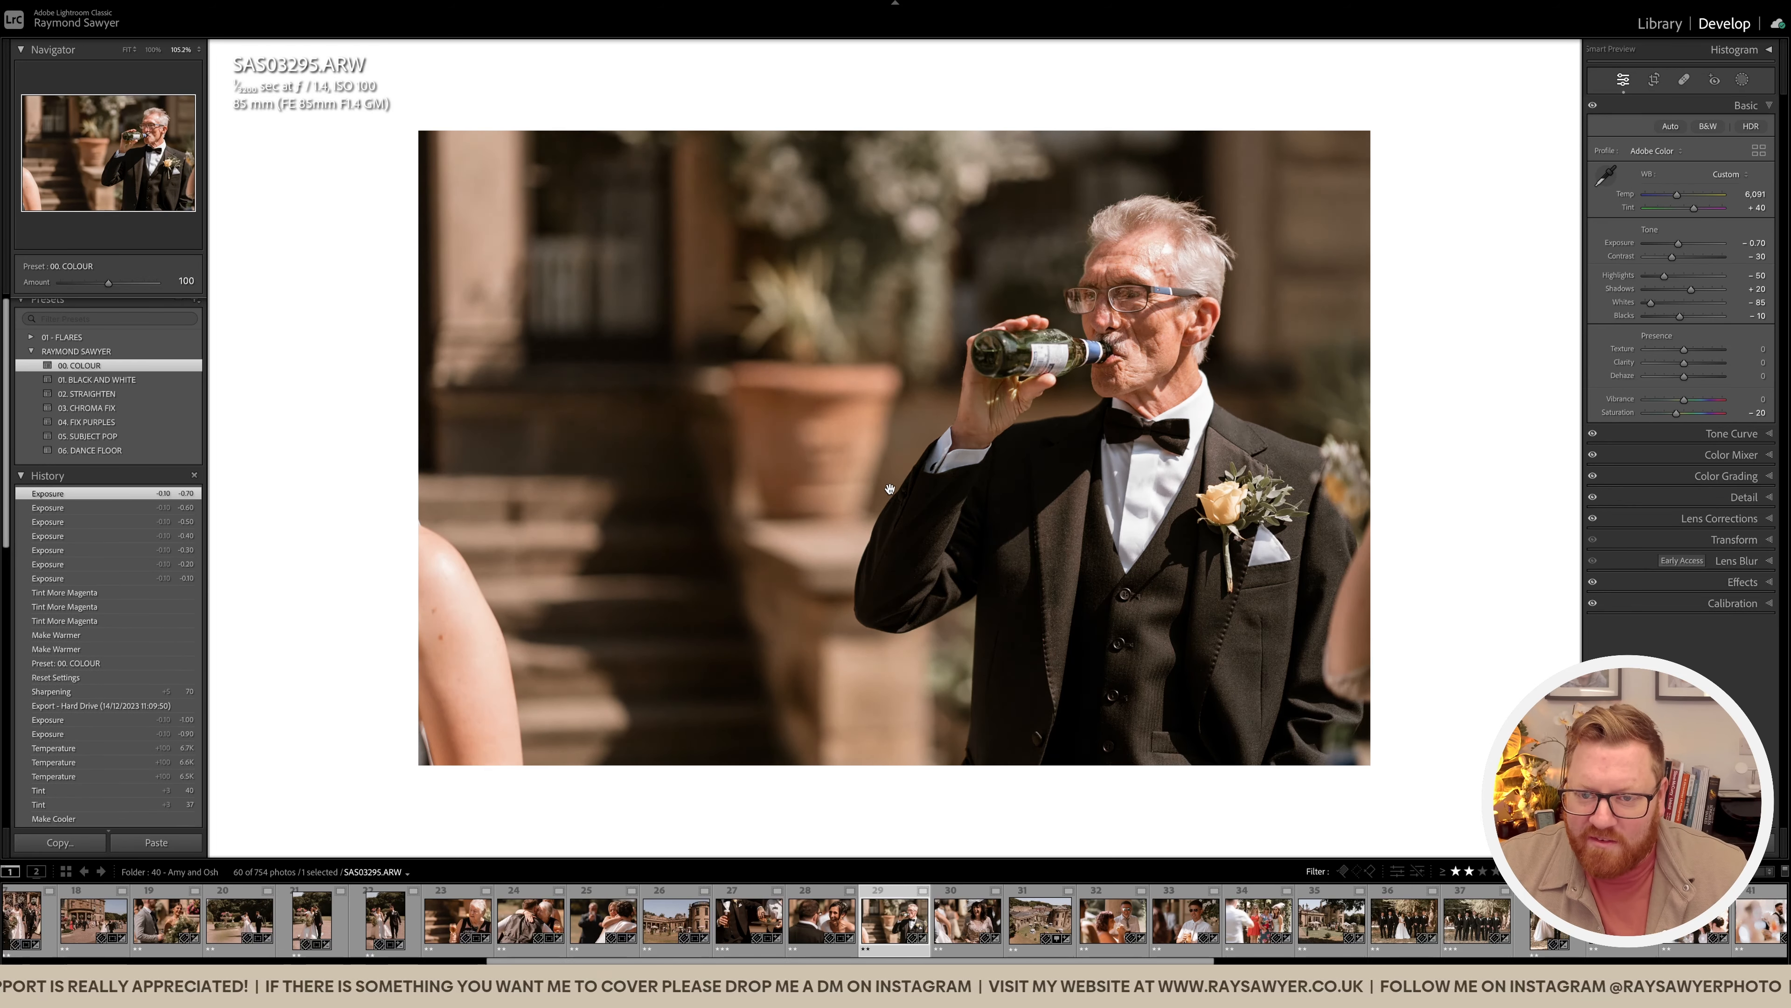
key(minus)
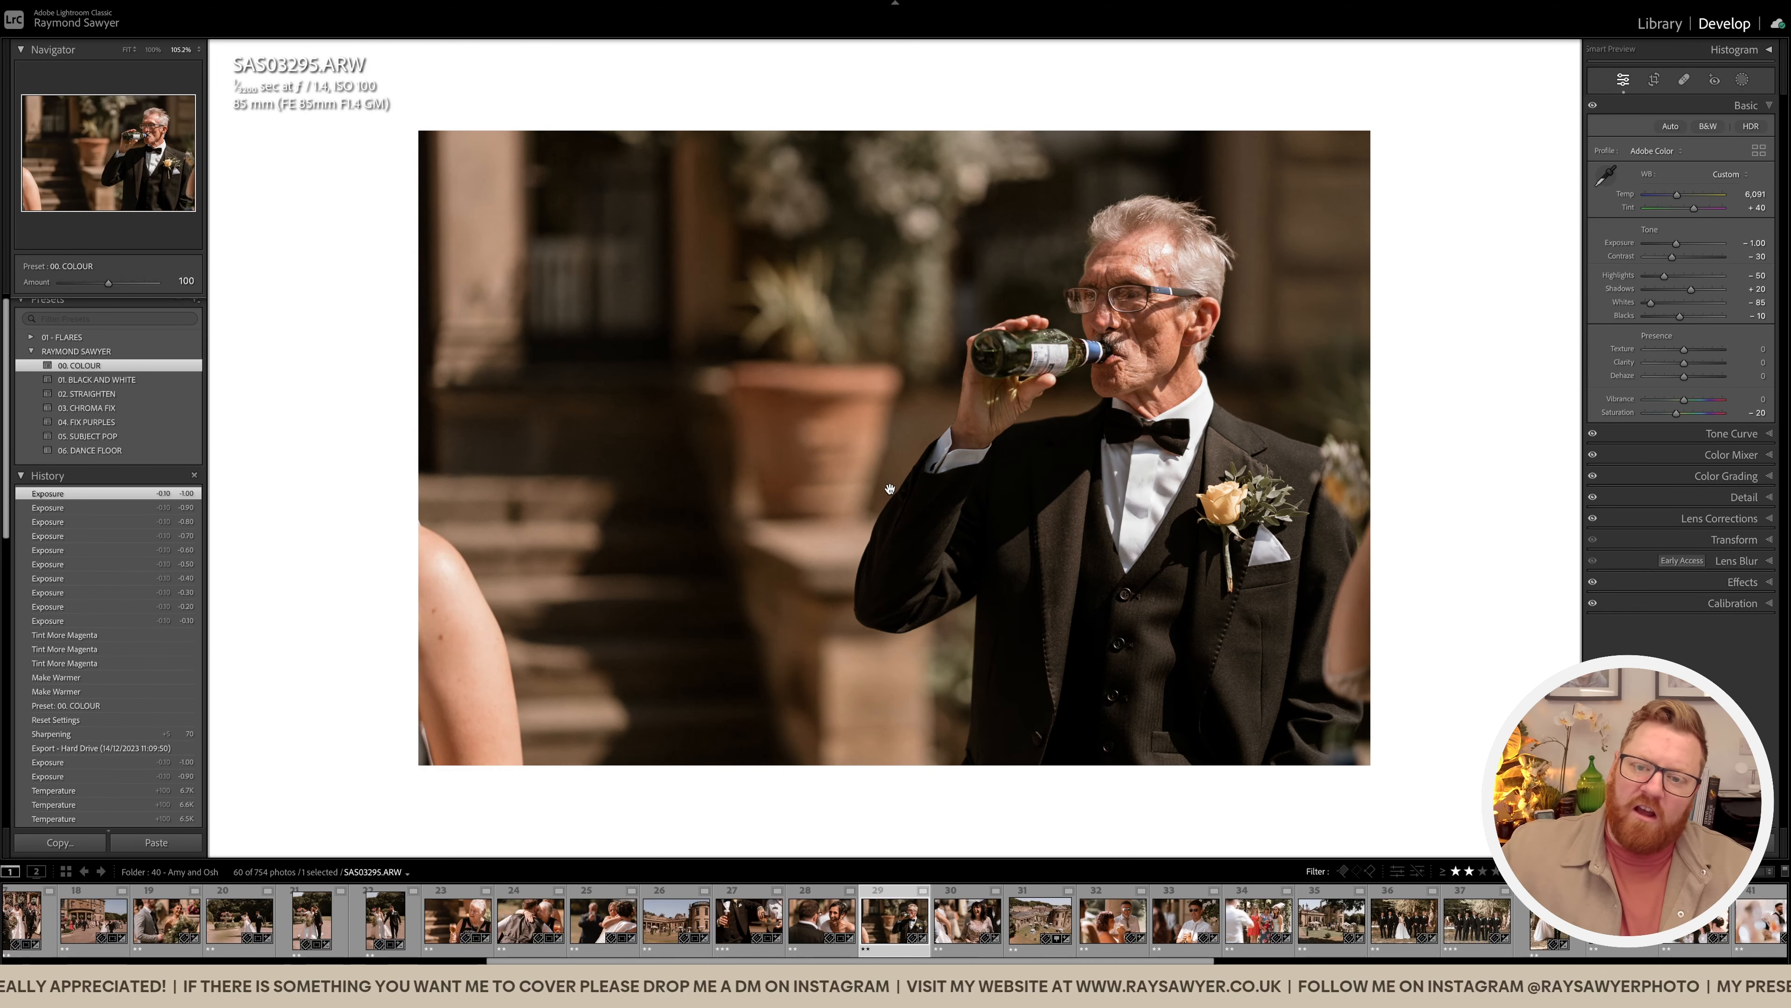
key(minus)
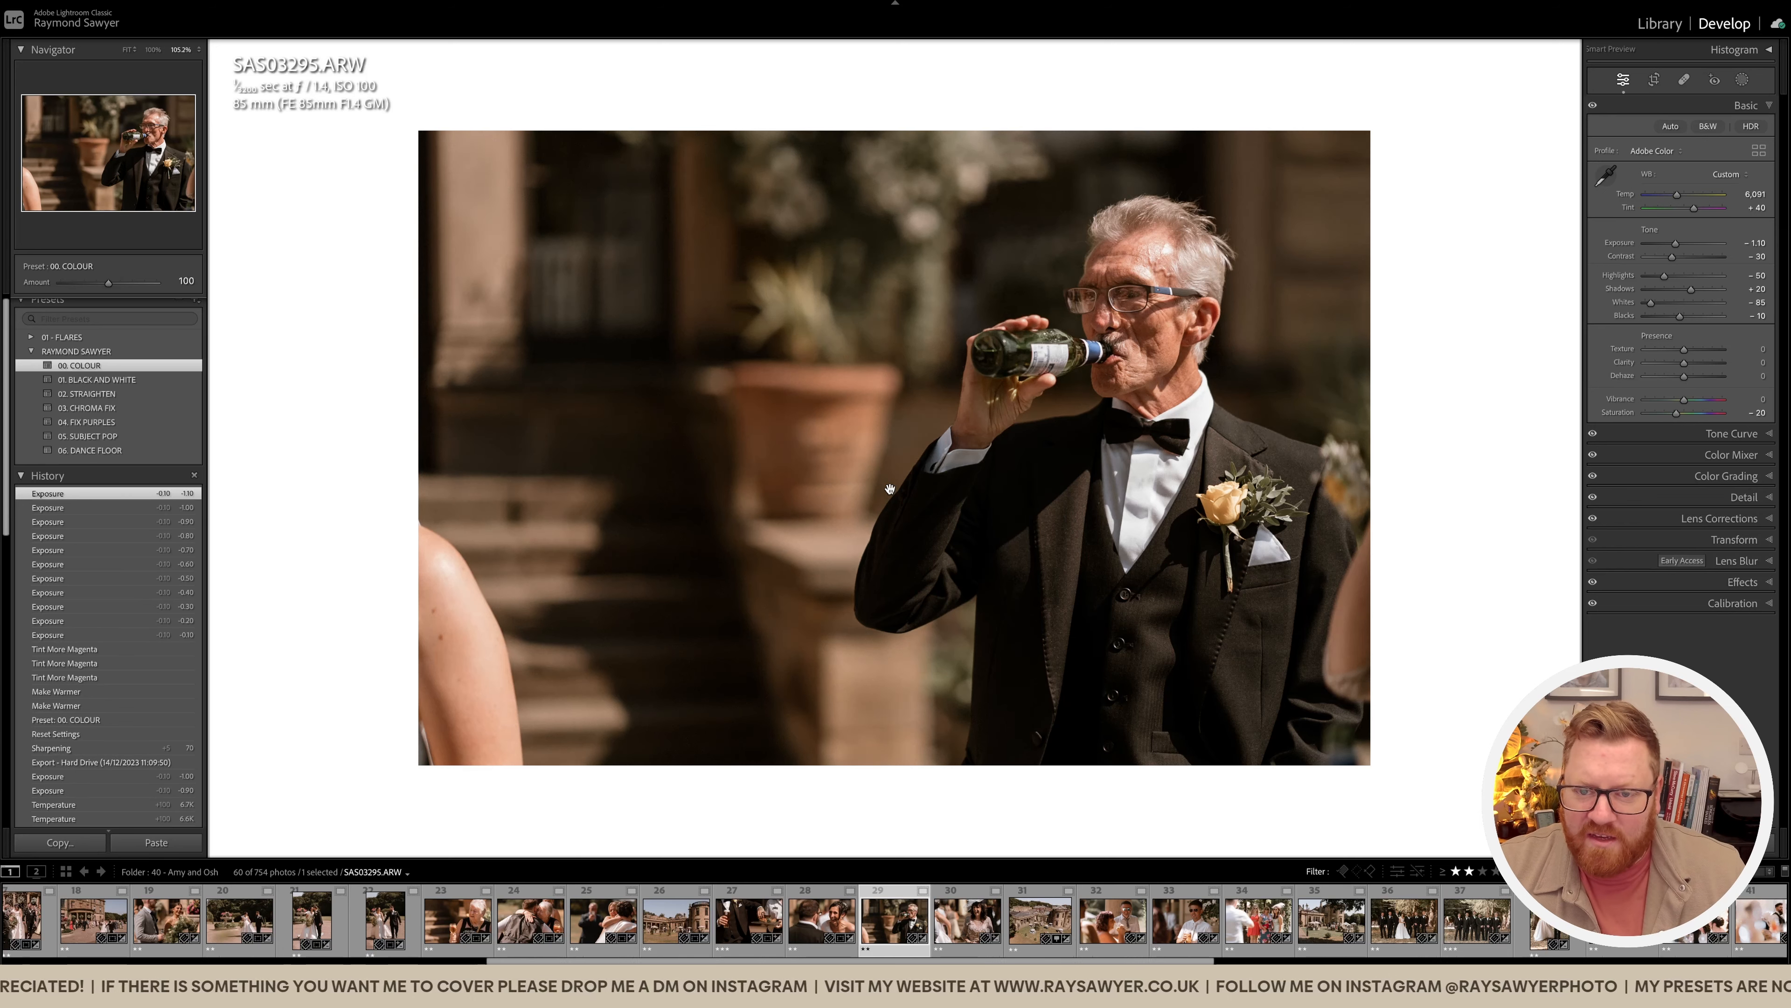
Step: Crop the partial guest by the steps out of the bottle photo, set temperature 6,291 and tint +43, and advance to the following photo
key(r)
drag(307, 514, 418, 509)
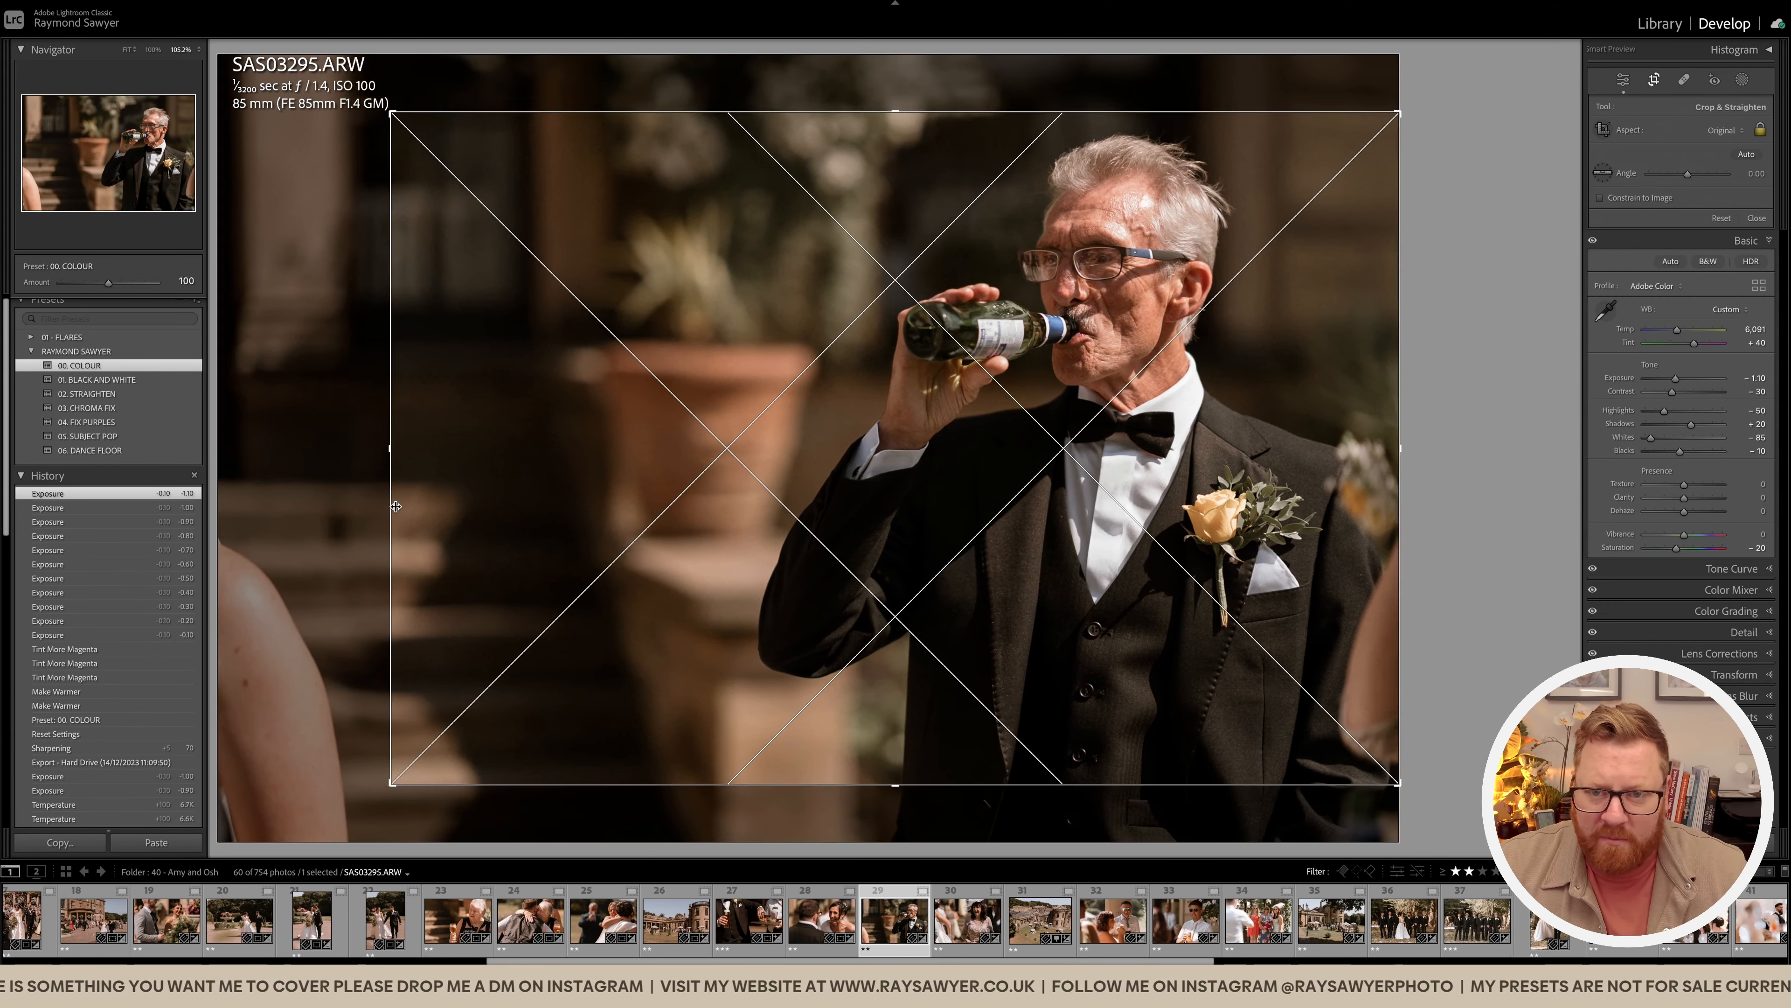
key(=)
key(=)
key(.)
key(=)
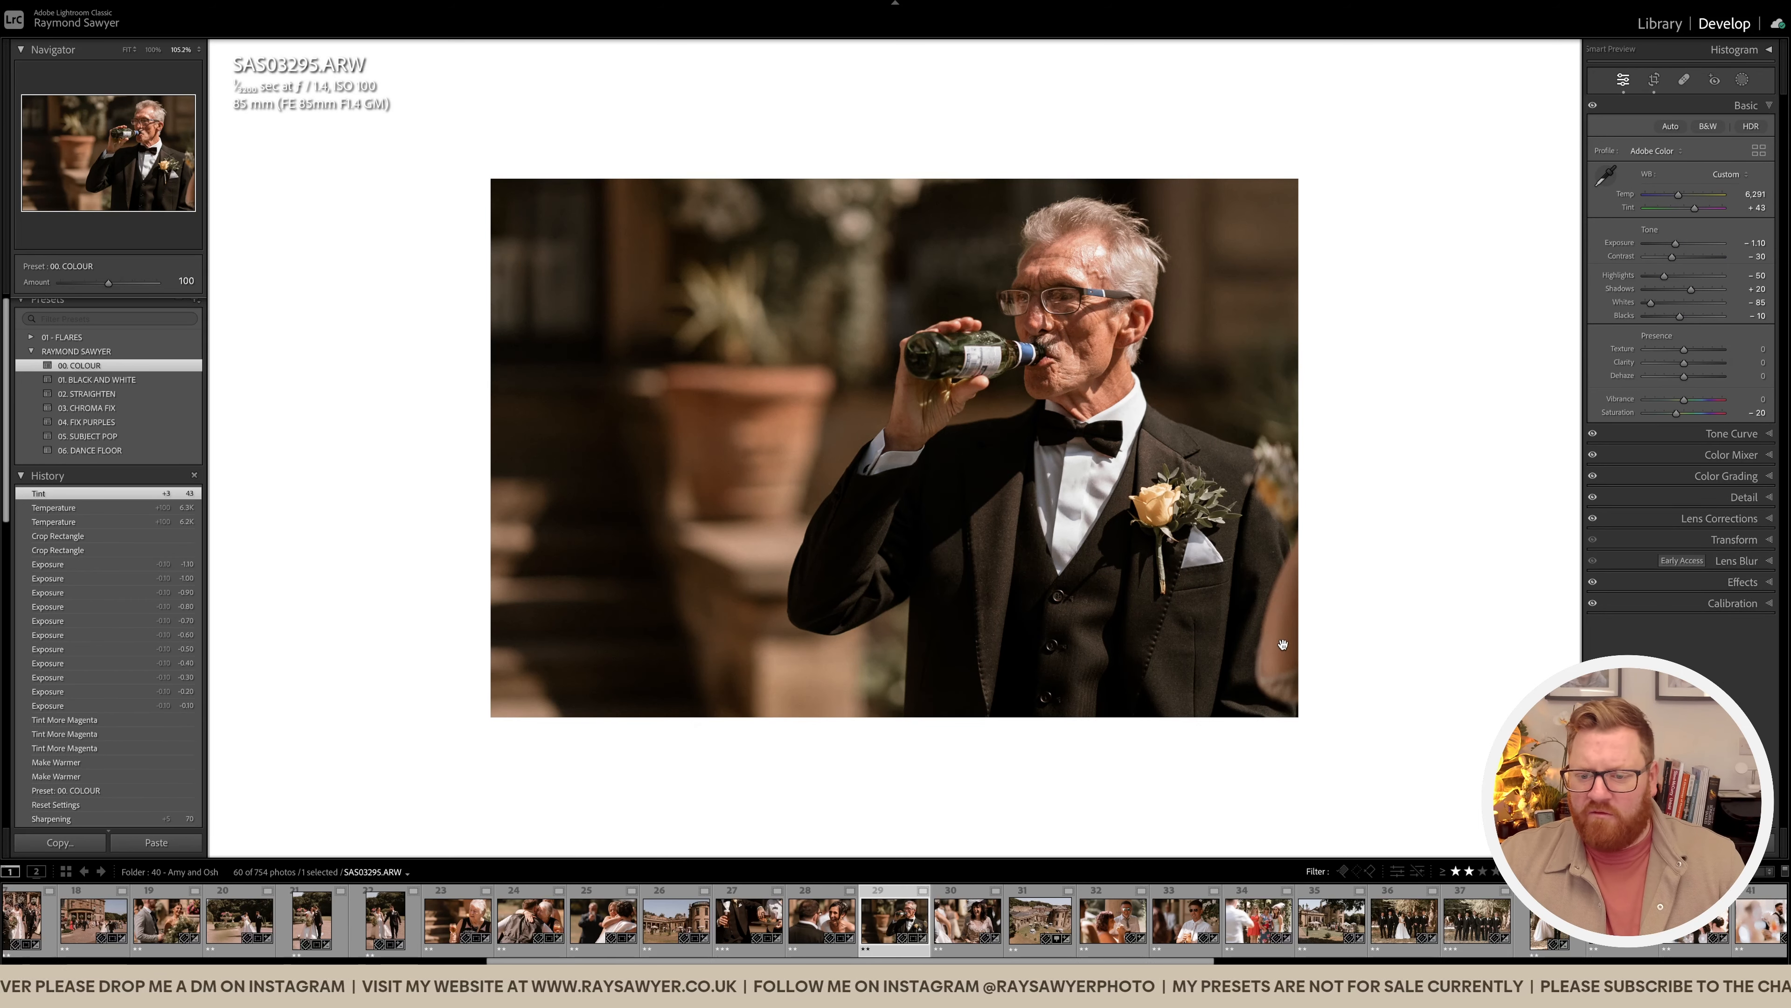
click(988, 604)
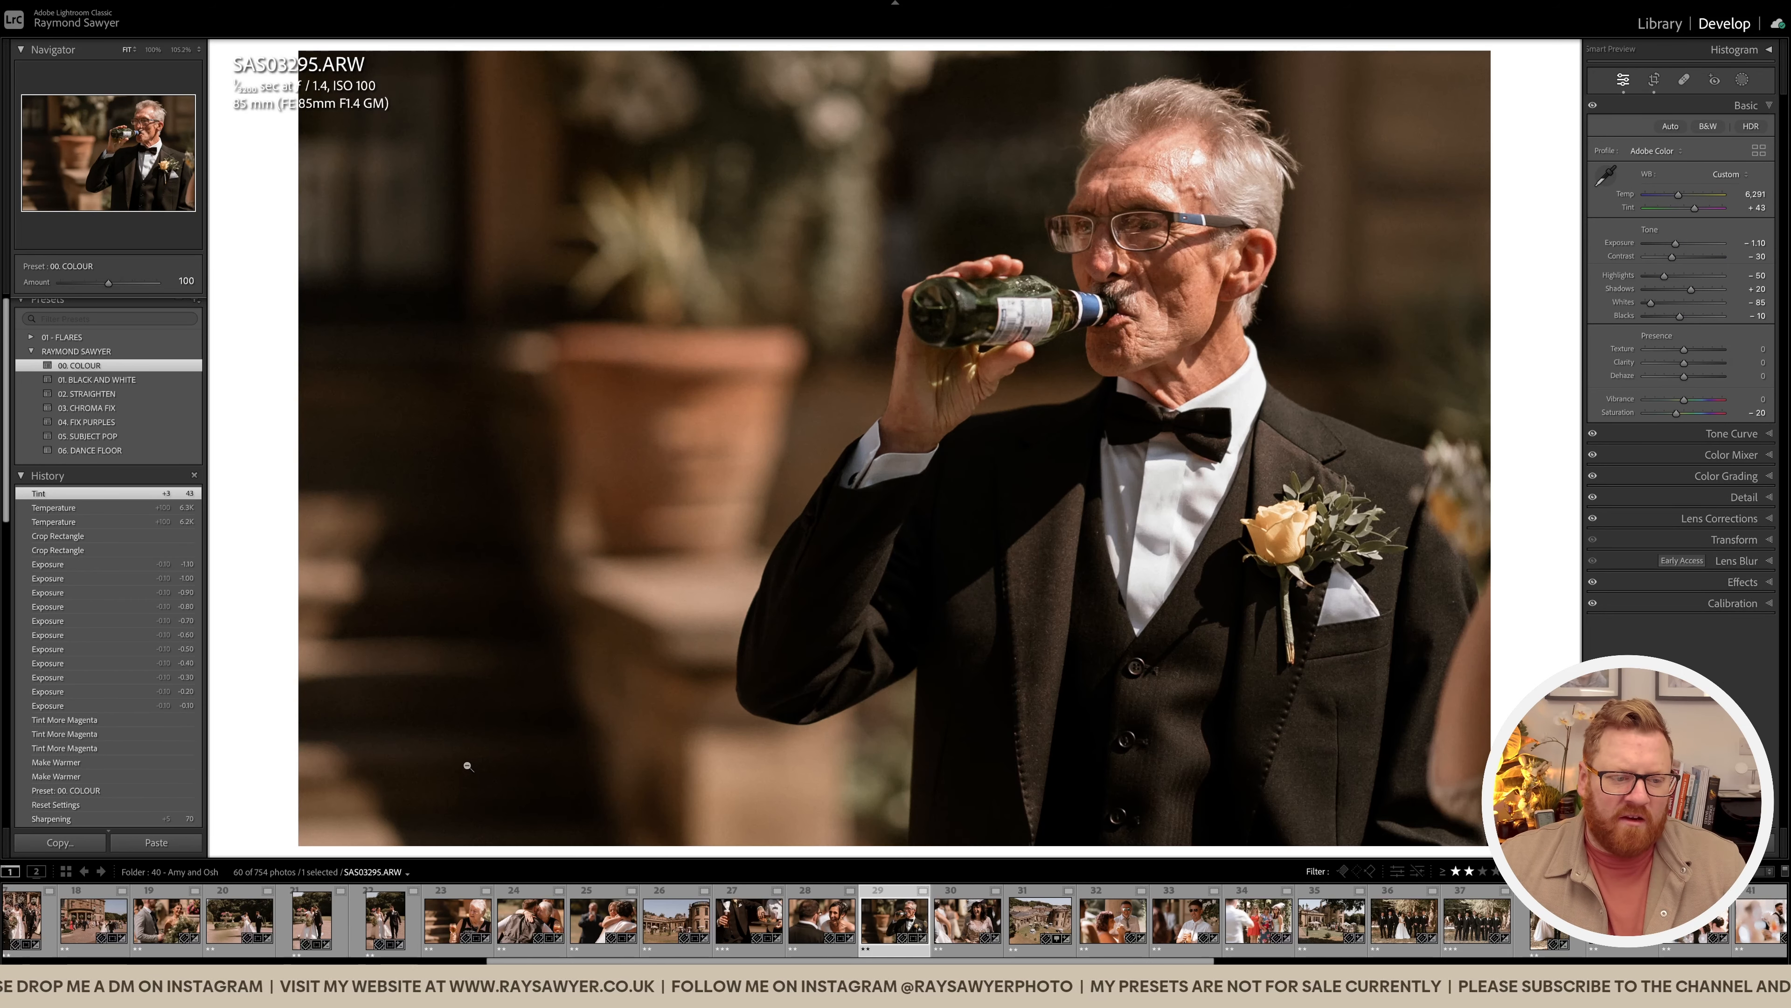
click(182, 50)
key(Right)
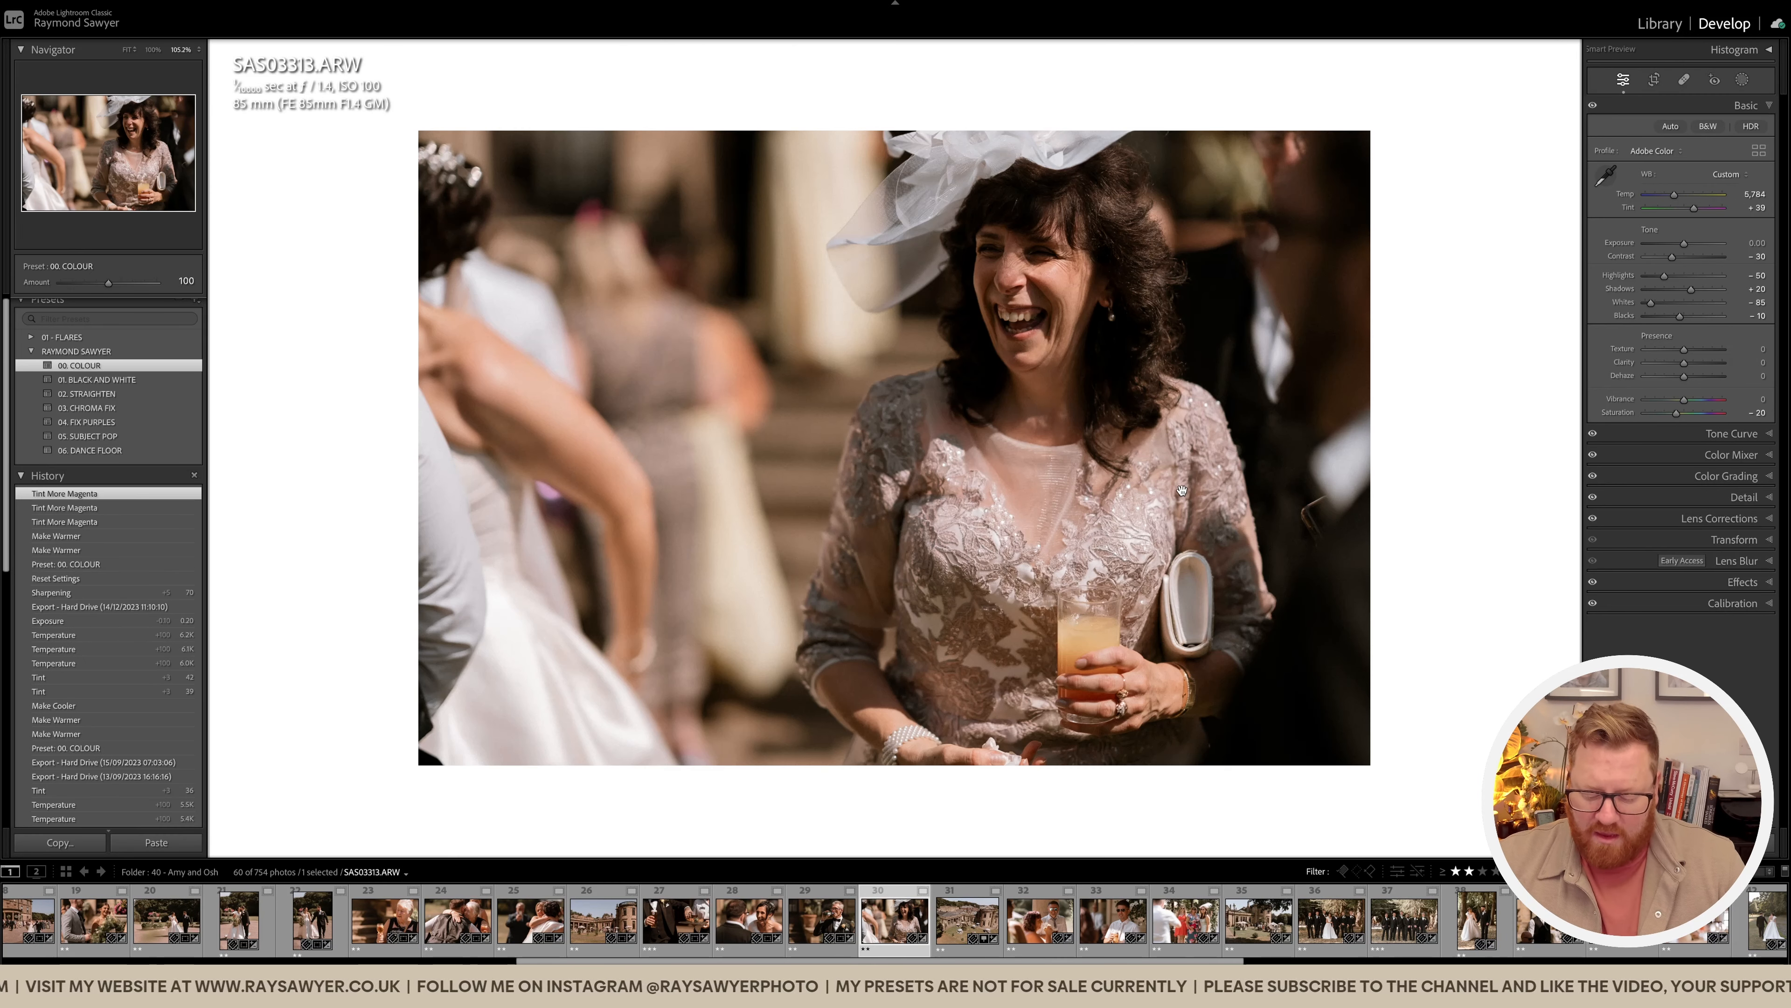
Step: Set the photo of the laughing guest in the lace dress to tint +45 and temperature 6,084, and advance to the drone photo
key(equal)
key(equal)
key(comma)
key(equal)
key(equal)
key(equal)
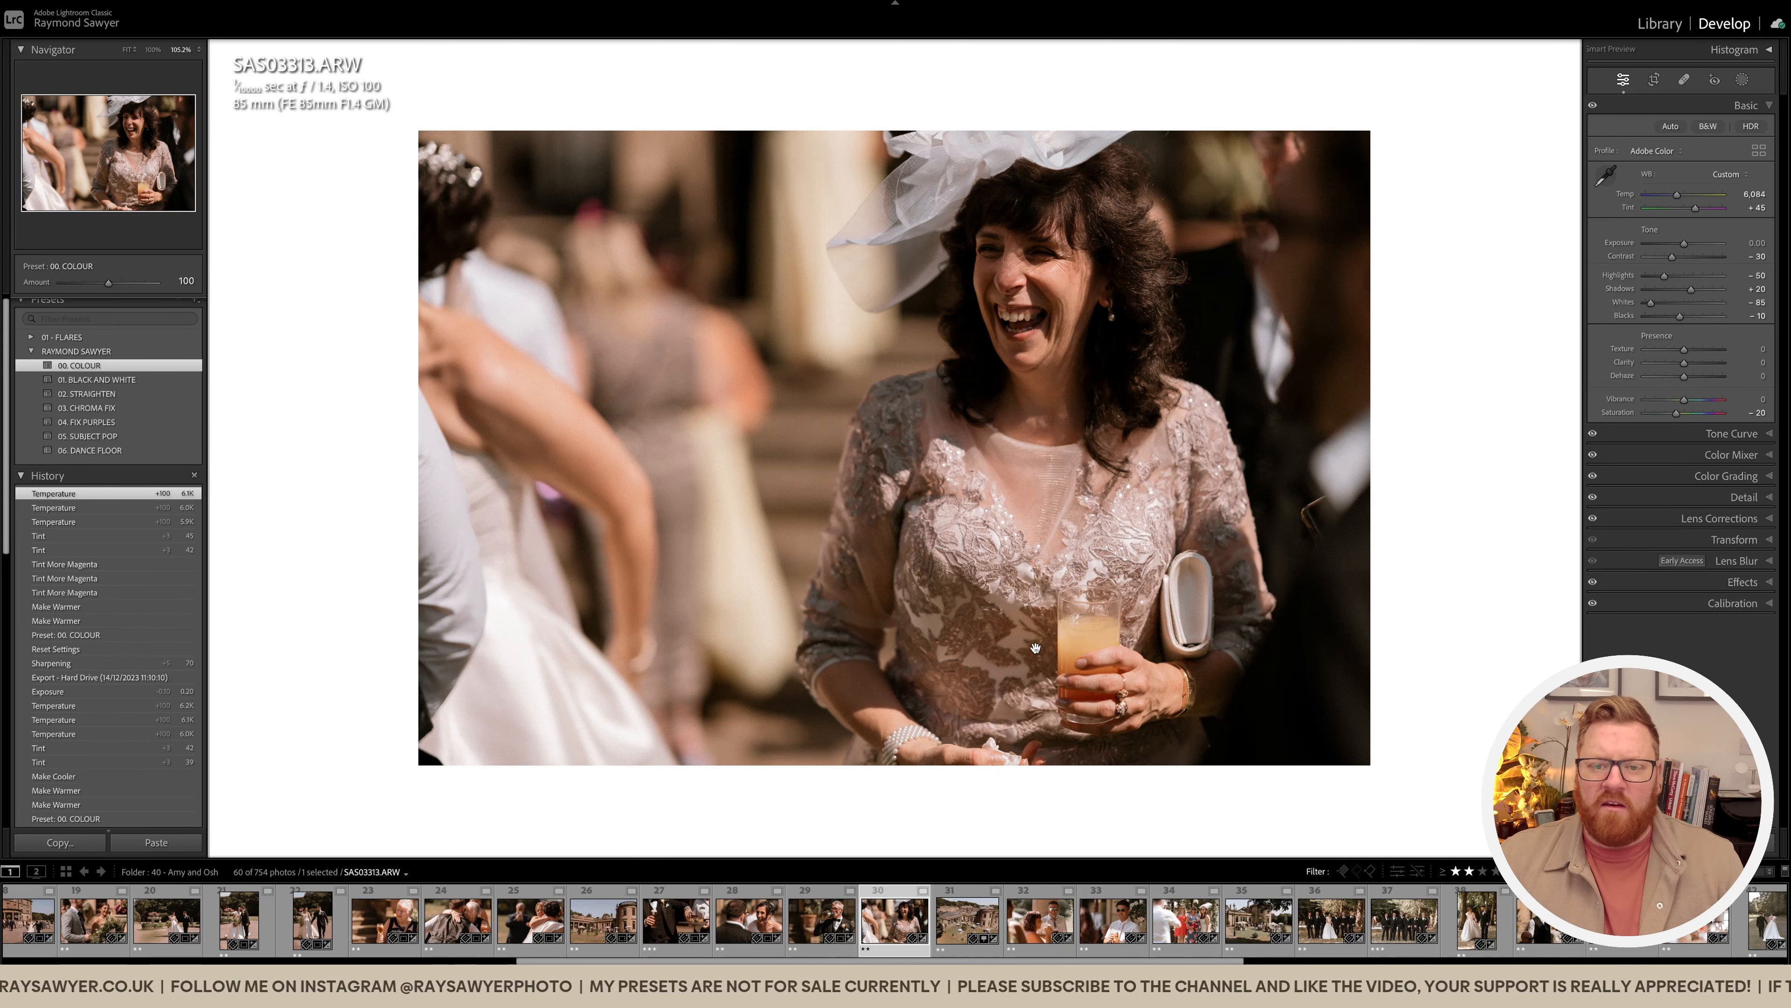
key(Right)
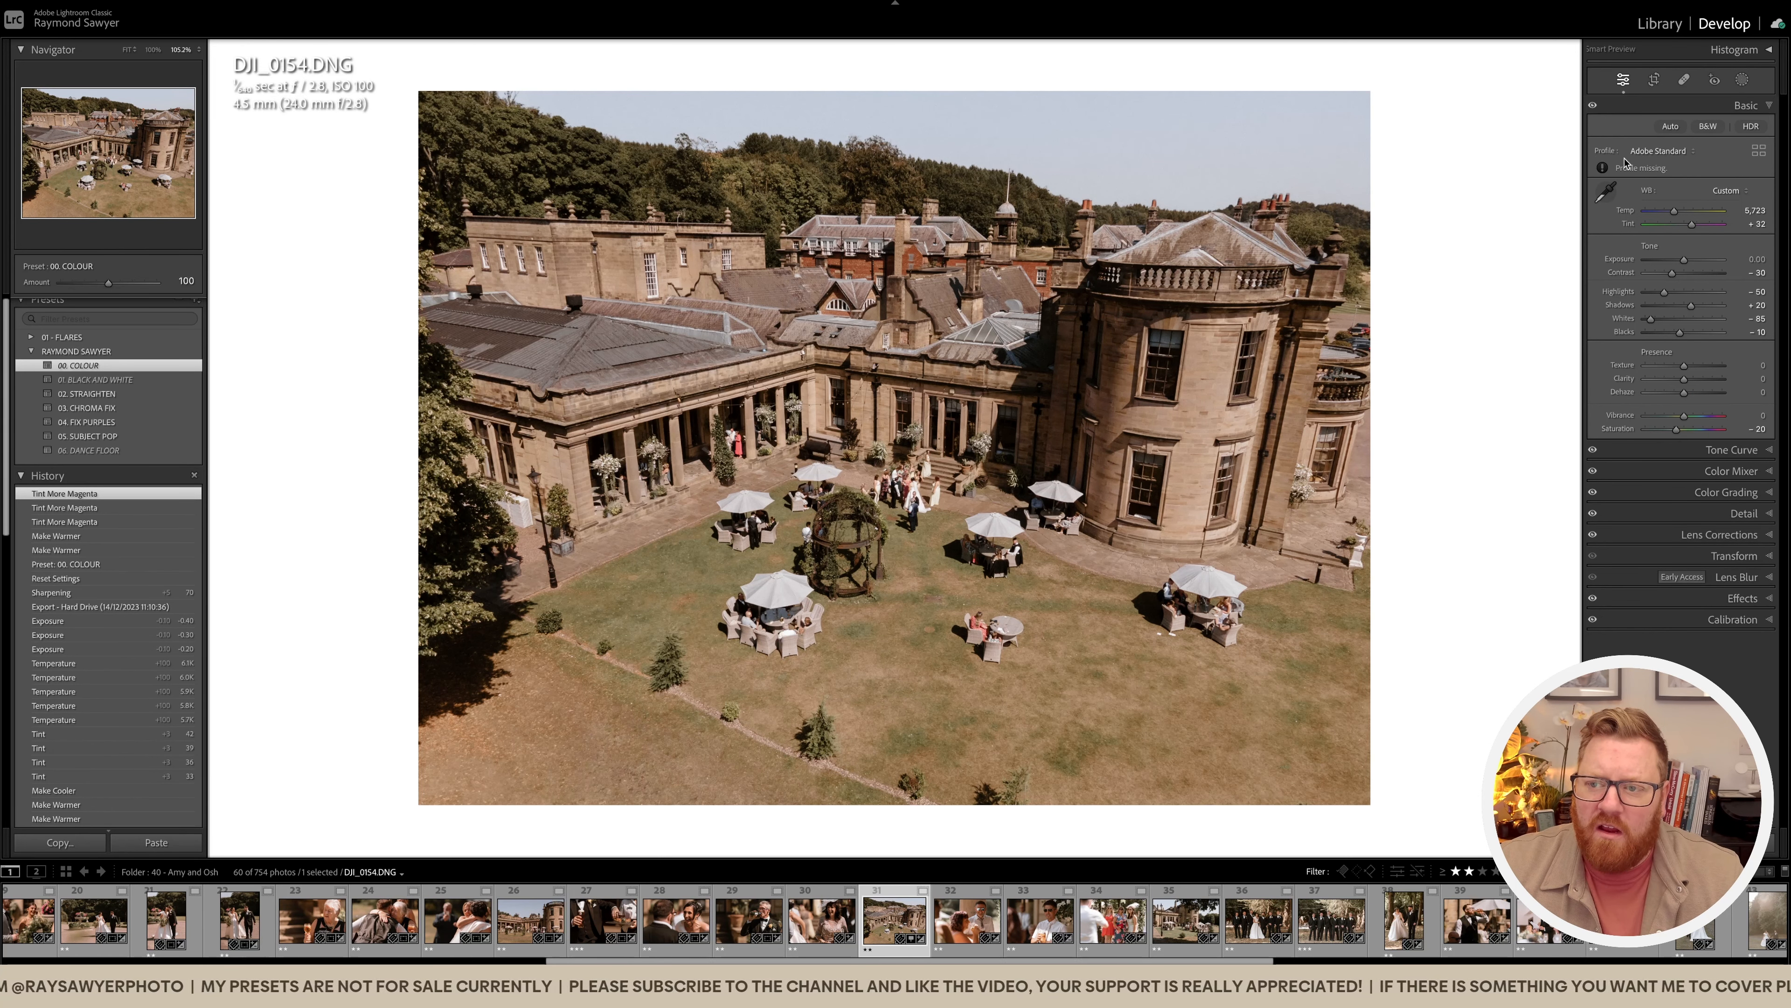
Step: Assign the Color profile to the drone photo and crop it to the 2x3 / 4x6 ratio, tightened around the building and lawn tables
click(1663, 155)
click(1664, 174)
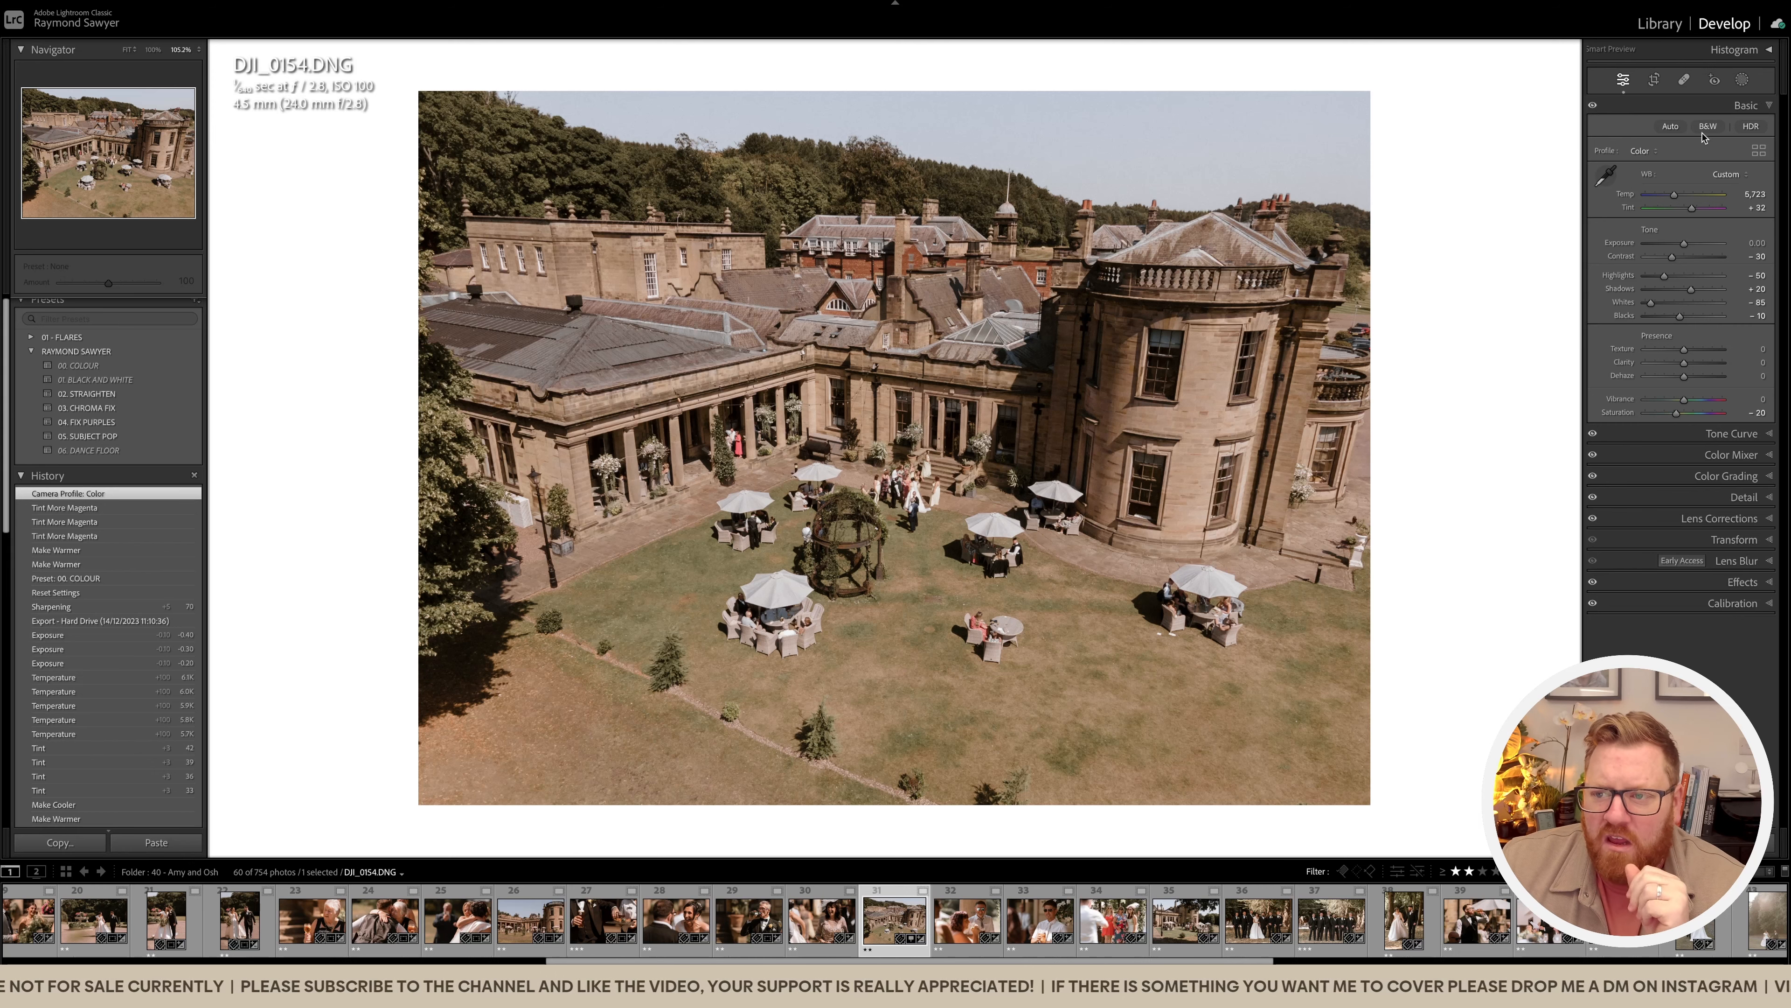
click(1652, 80)
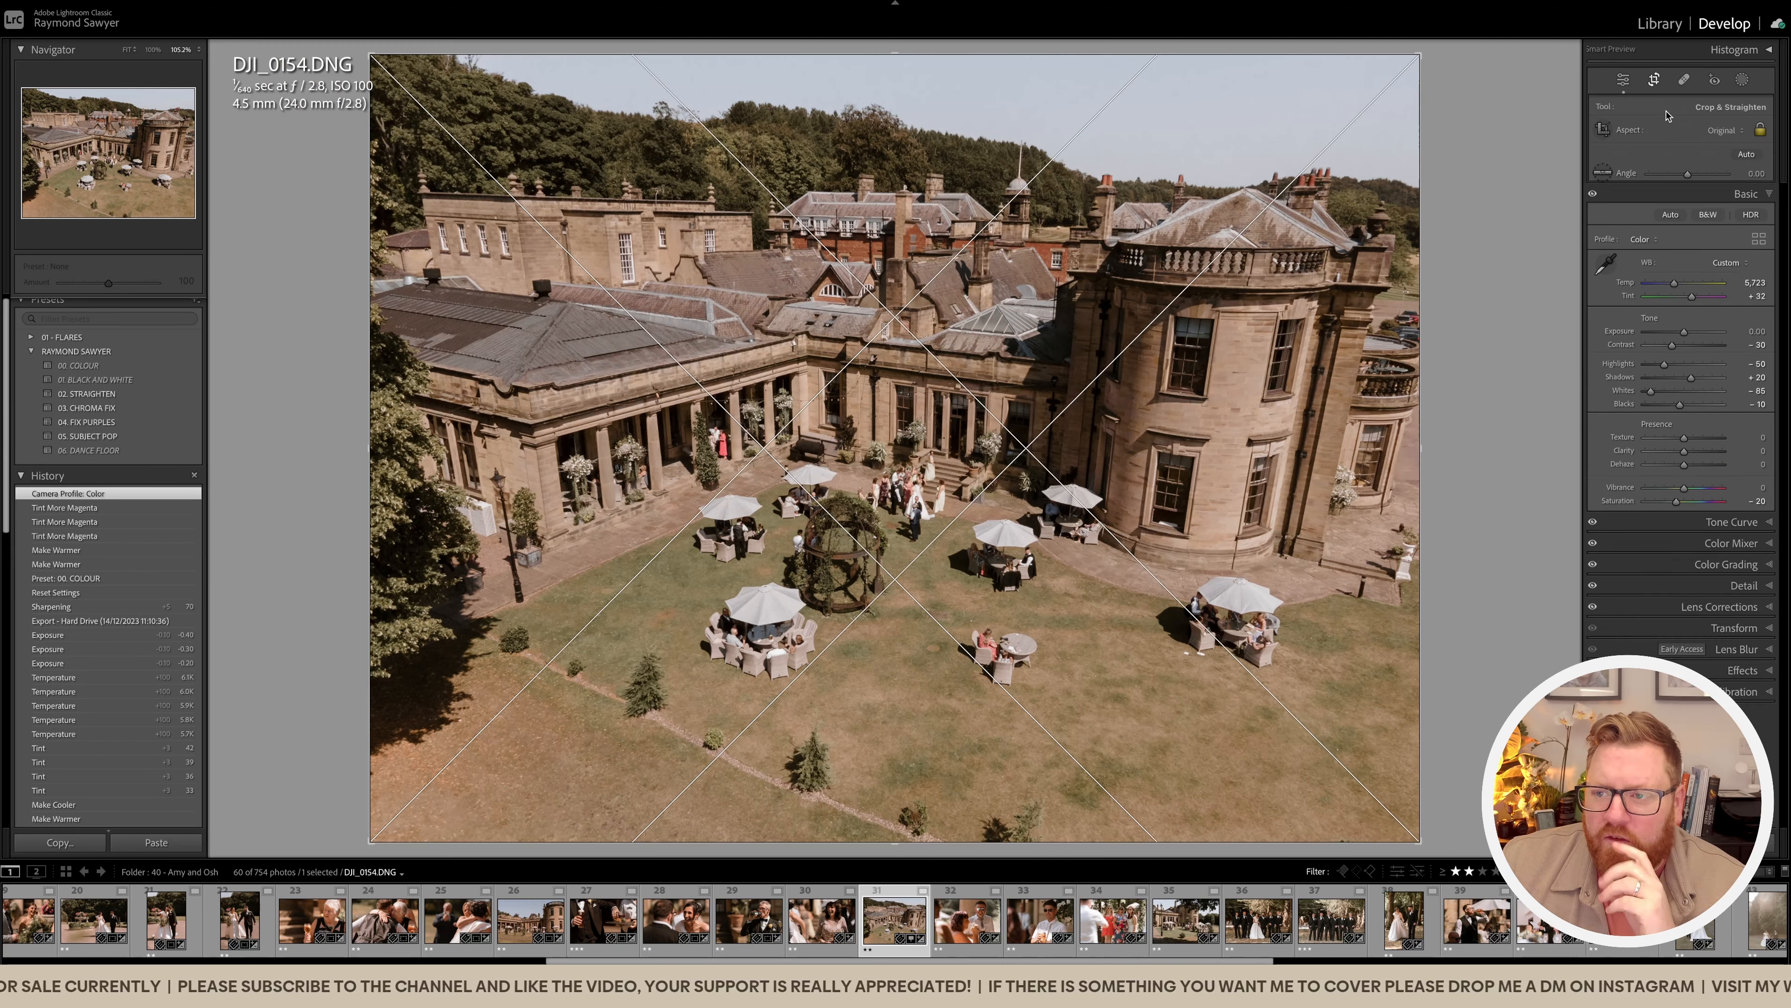
click(1720, 130)
click(1721, 226)
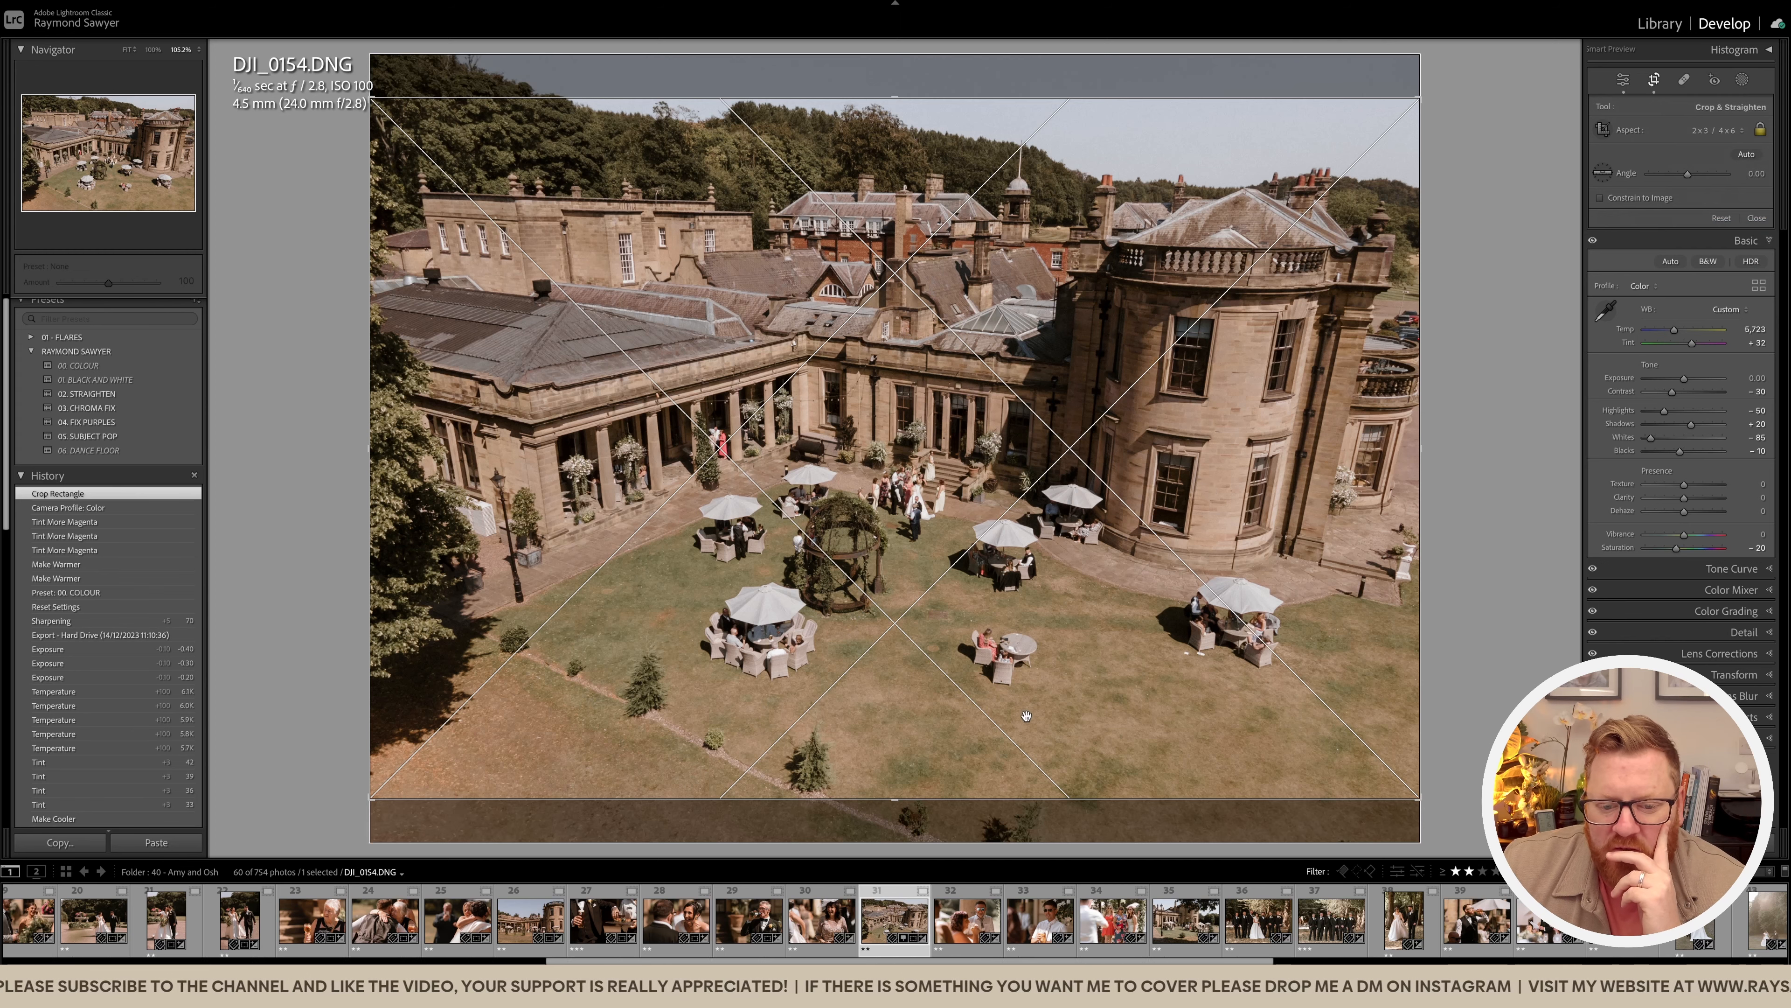
drag(894, 798, 894, 776)
drag(996, 659, 983, 624)
drag(961, 777, 972, 697)
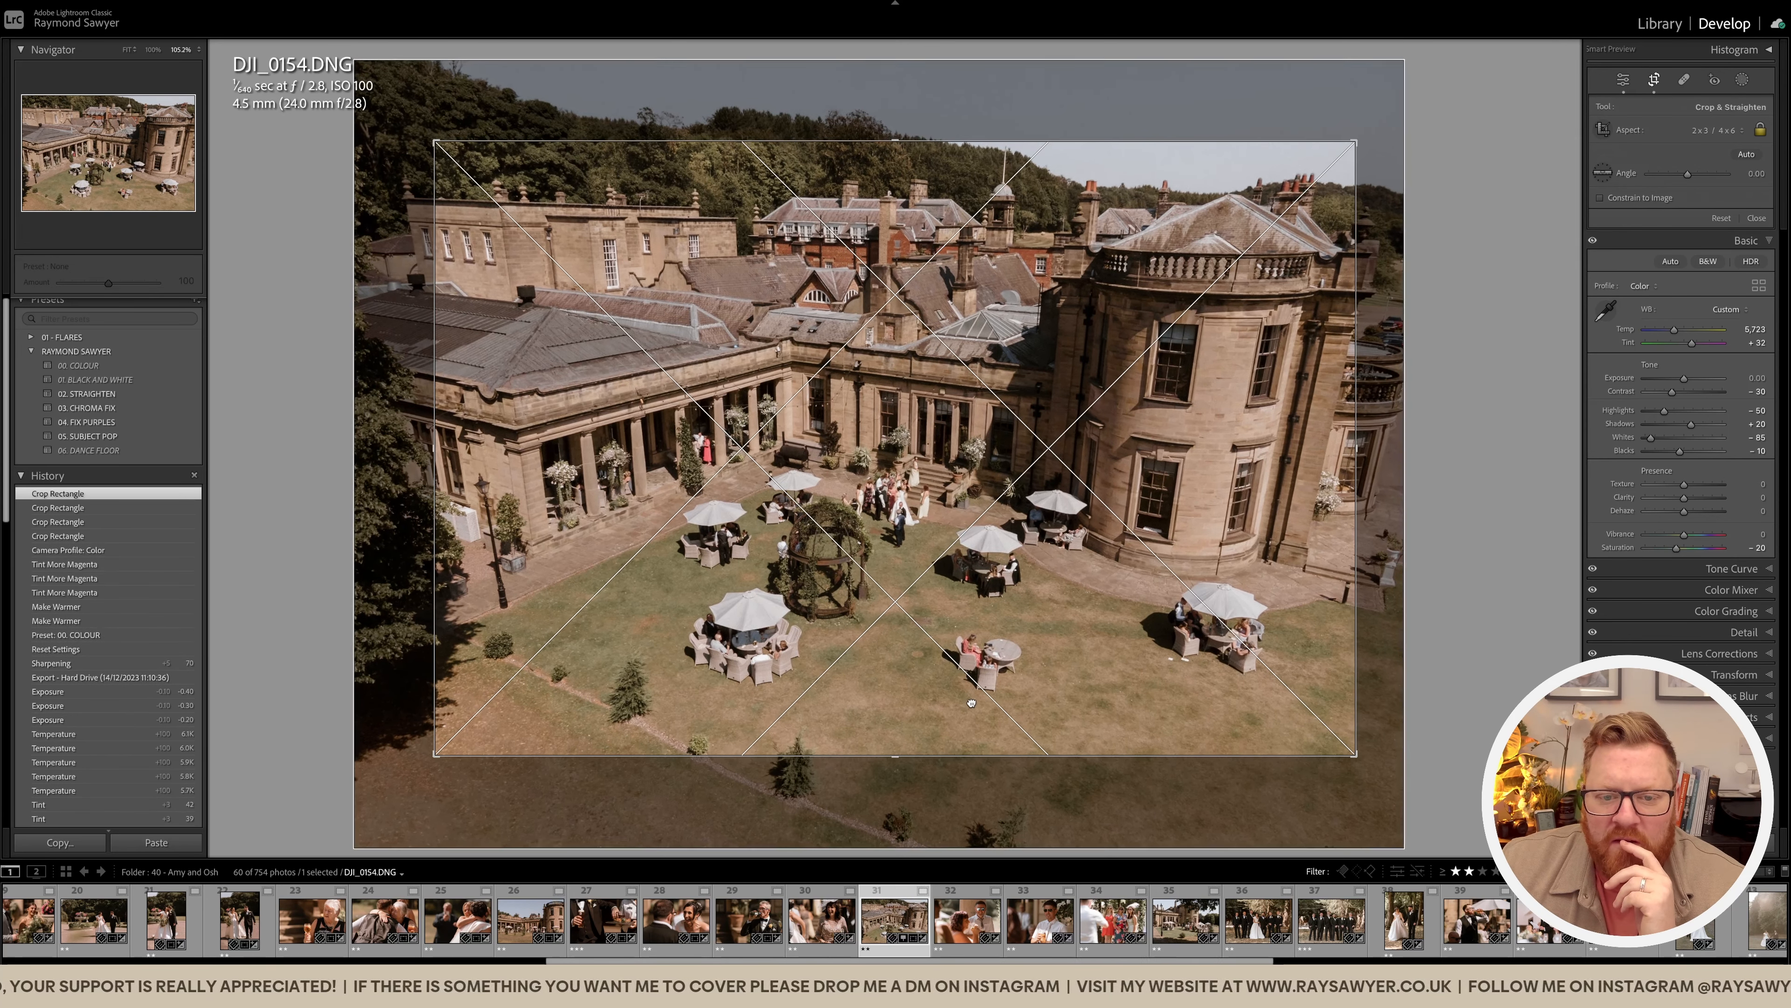
Step: Straighten the drone photo with a slight rotation of its crop
key(Return)
key(r)
drag(1478, 621, 1476, 608)
key(Return)
Step: Lower the drone photo's exposure to -0.50 and set its tint to +38
key(minus)
key(minus)
key(minus)
key(minus)
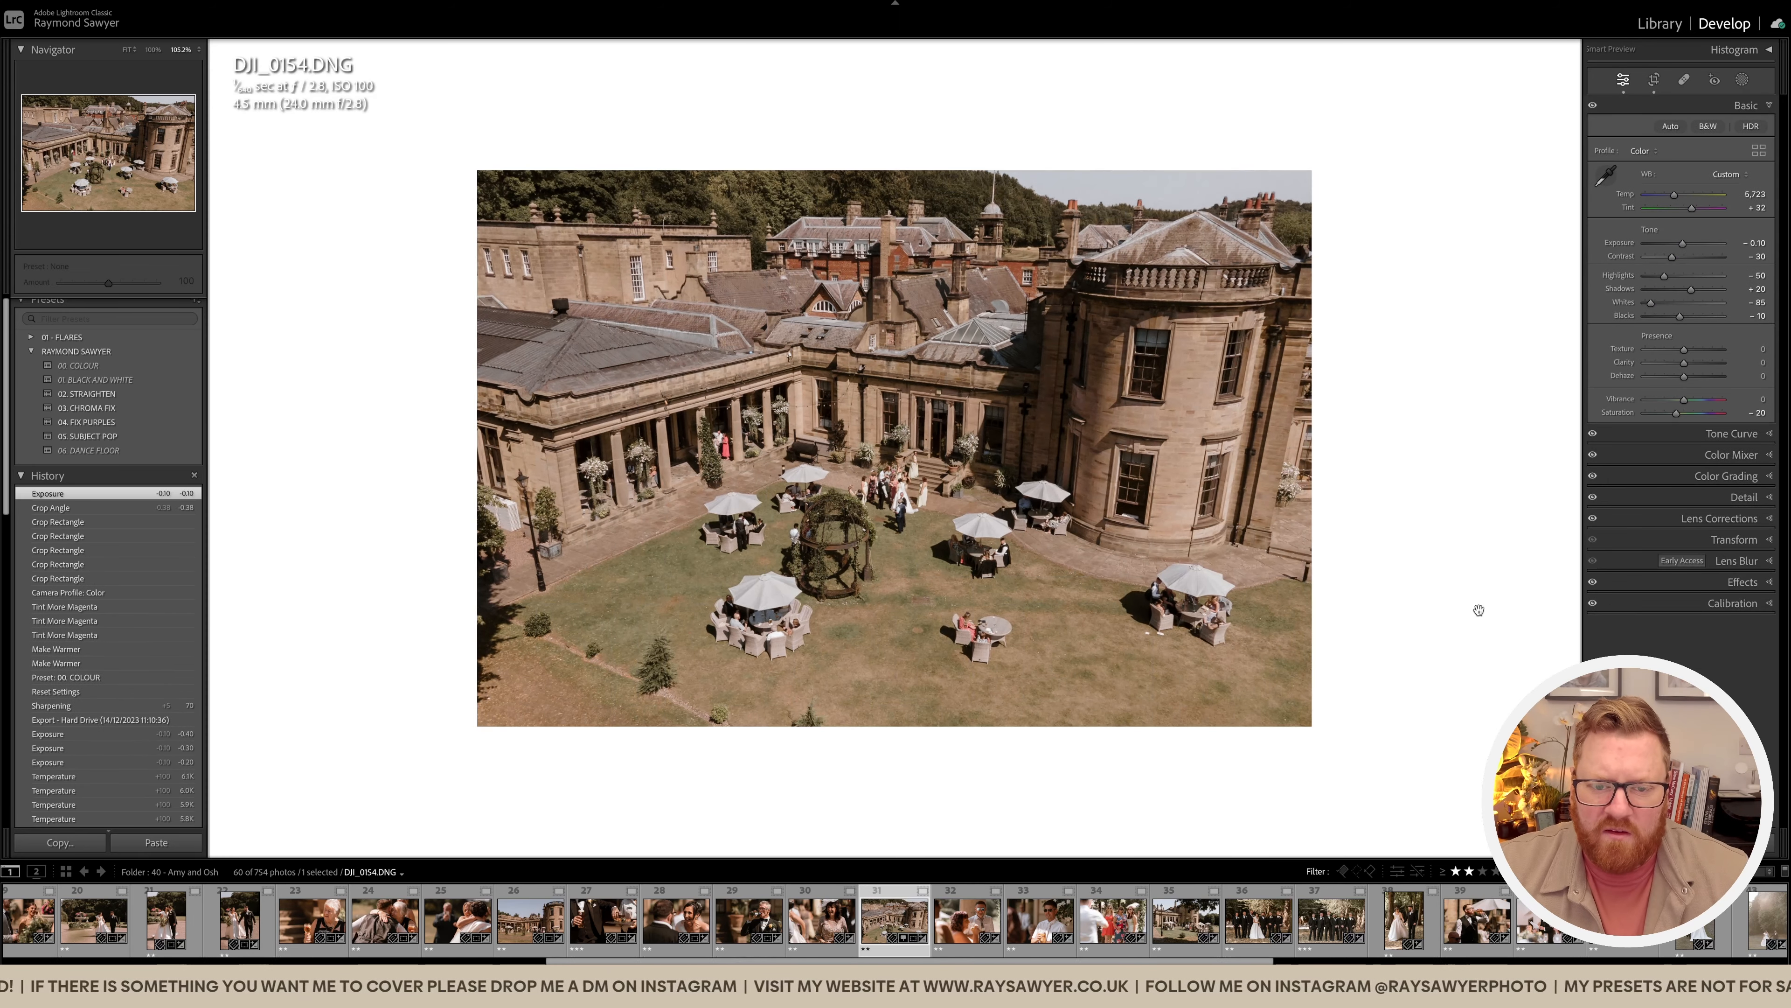
key(minus)
key(comma)
key(equal)
key(equal)
Step: Brush a local adjustment over the drone photo's building and lawn, and lower the overall exposure to -0.70
key(k)
mouse_move(1079, 333)
mouse_down()
mouse_move(1095, 300)
mouse_move(1068, 311)
mouse_move(1077, 382)
mouse_move(1015, 437)
mouse_move(1043, 409)
mouse_up()
mouse_move(671, 589)
mouse_down()
mouse_move(944, 572)
mouse_move(1035, 530)
mouse_move(789, 498)
mouse_up()
key(k)
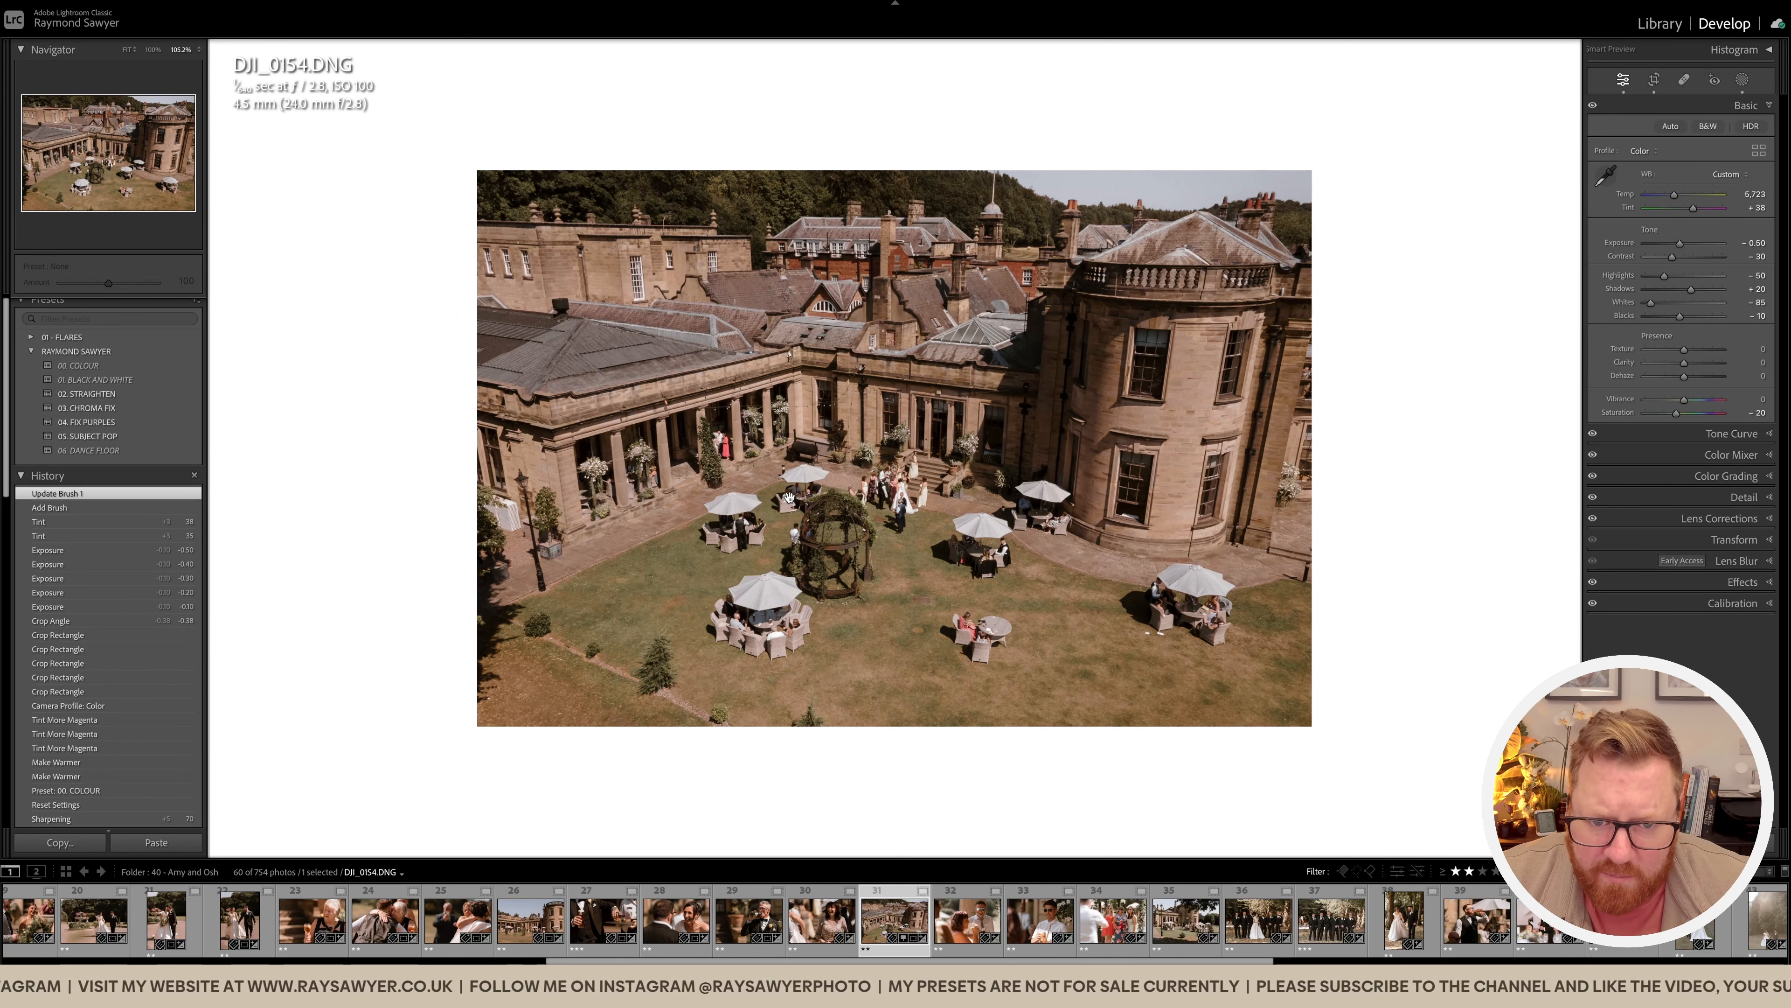
key(minus)
key(minus)
Step: Select photos 12 to 31 of the gallery and compare them in Survey view with the interface panels hidden
scroll(494, 917, up, 5)
click(43, 919)
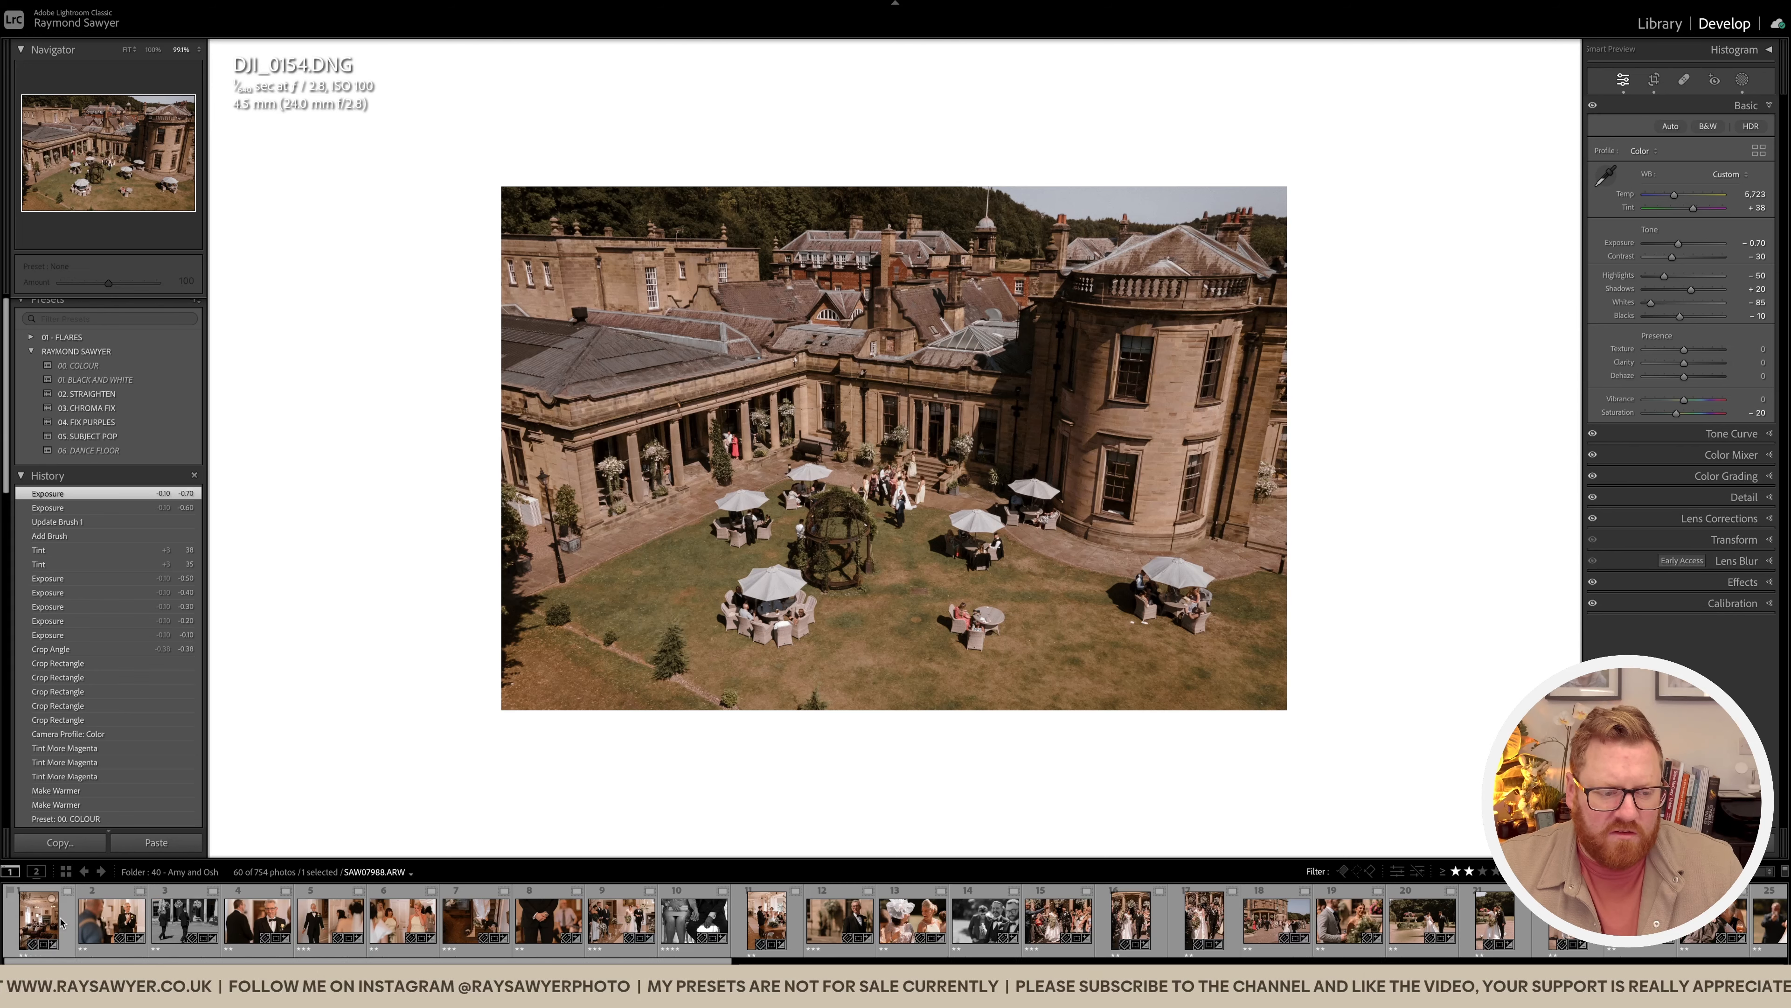
shift+click(838, 924)
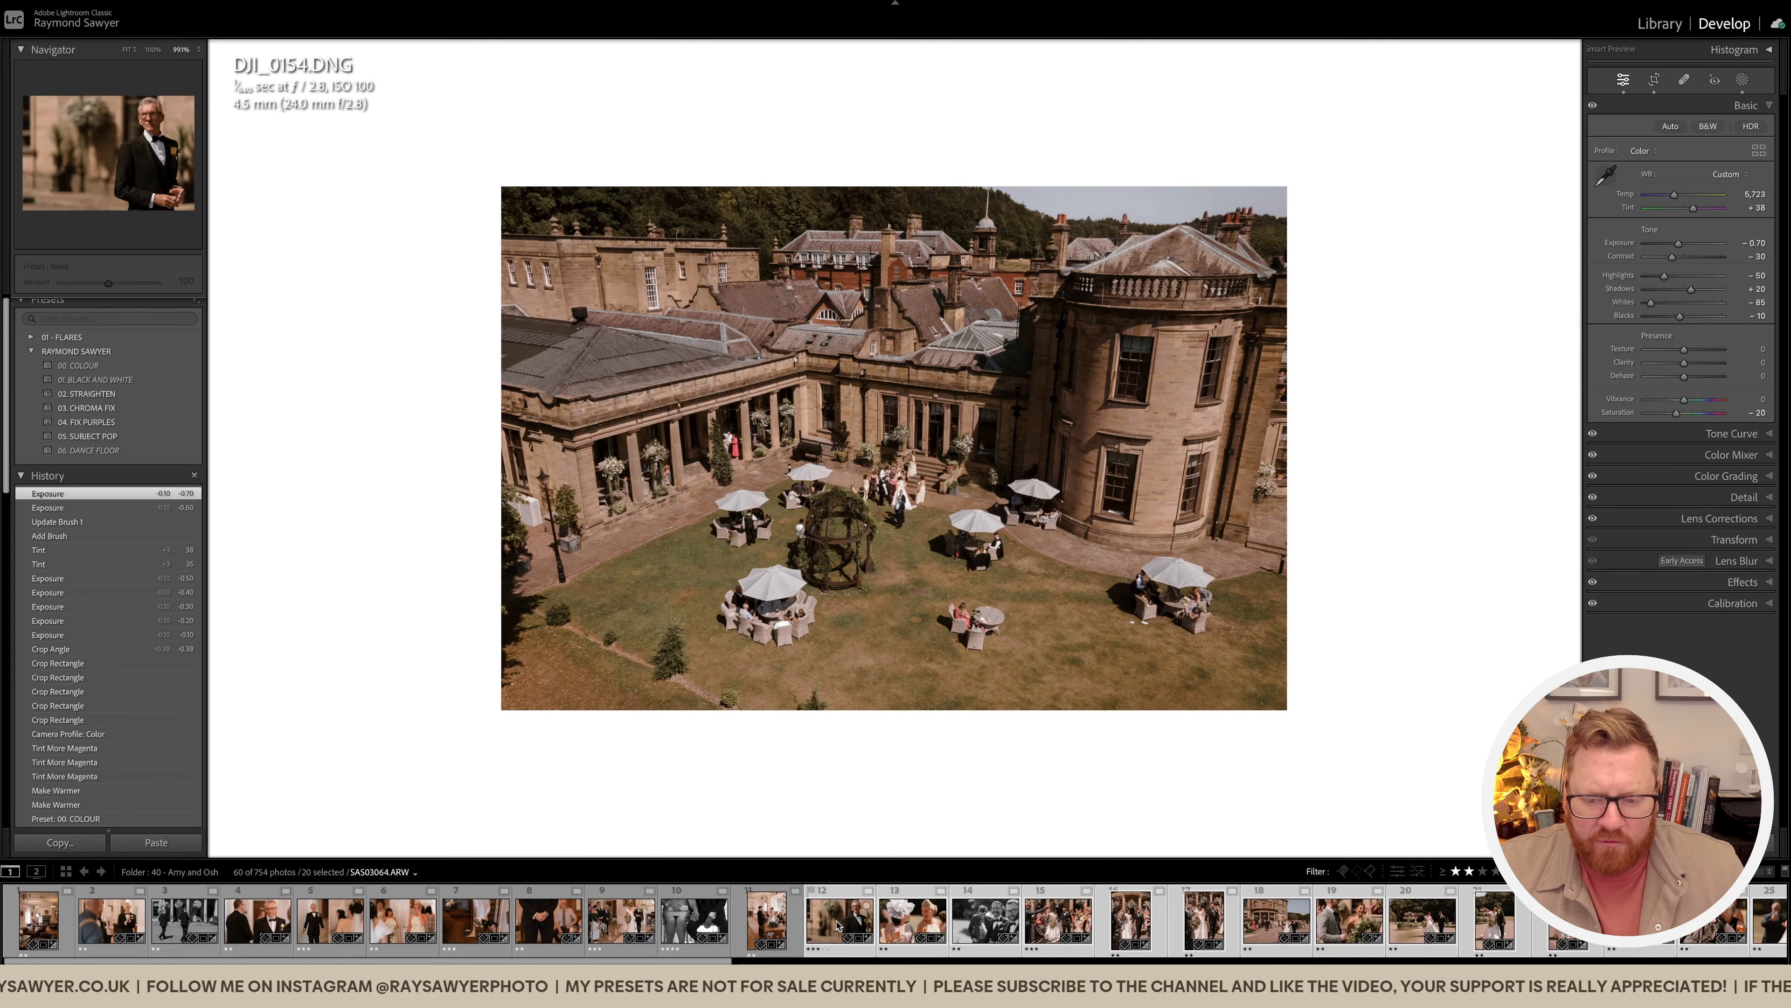
key(n)
key(shift+Tab)
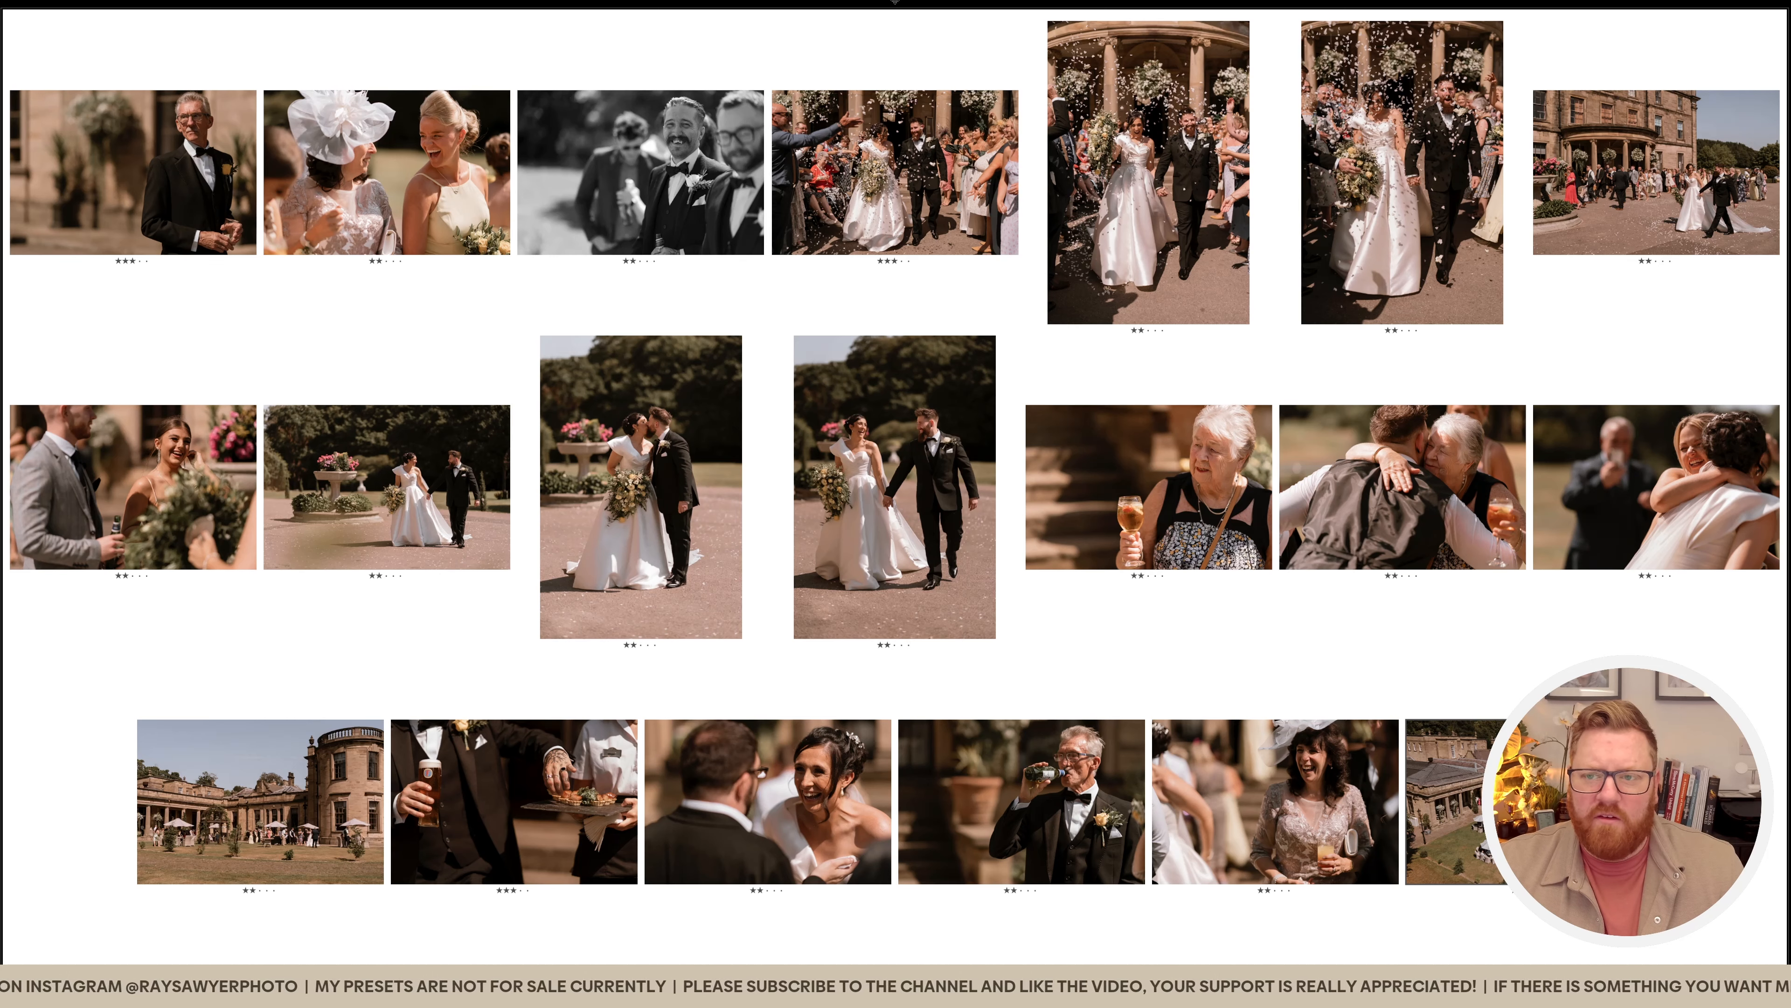
Step: Remove the four portrait-orientation couple photos from the survey, check the rest for consistency, and return to Develop on the next unedited photo
click(988, 630)
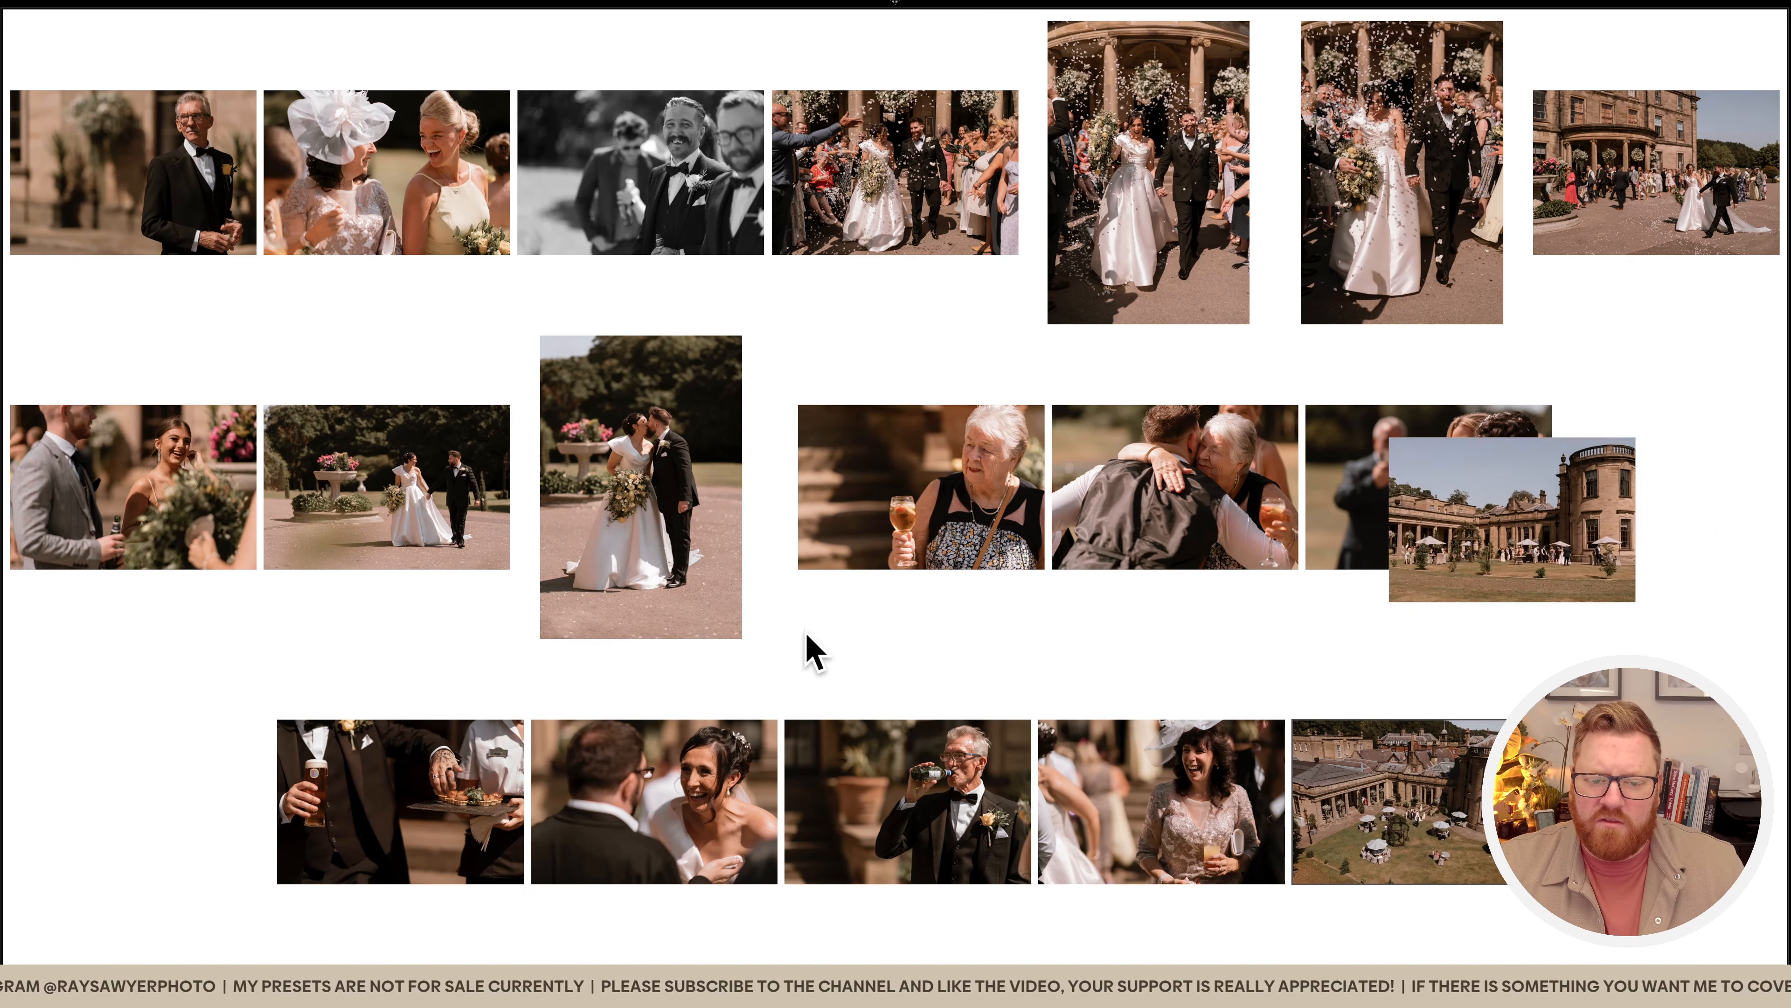
click(733, 630)
click(1431, 318)
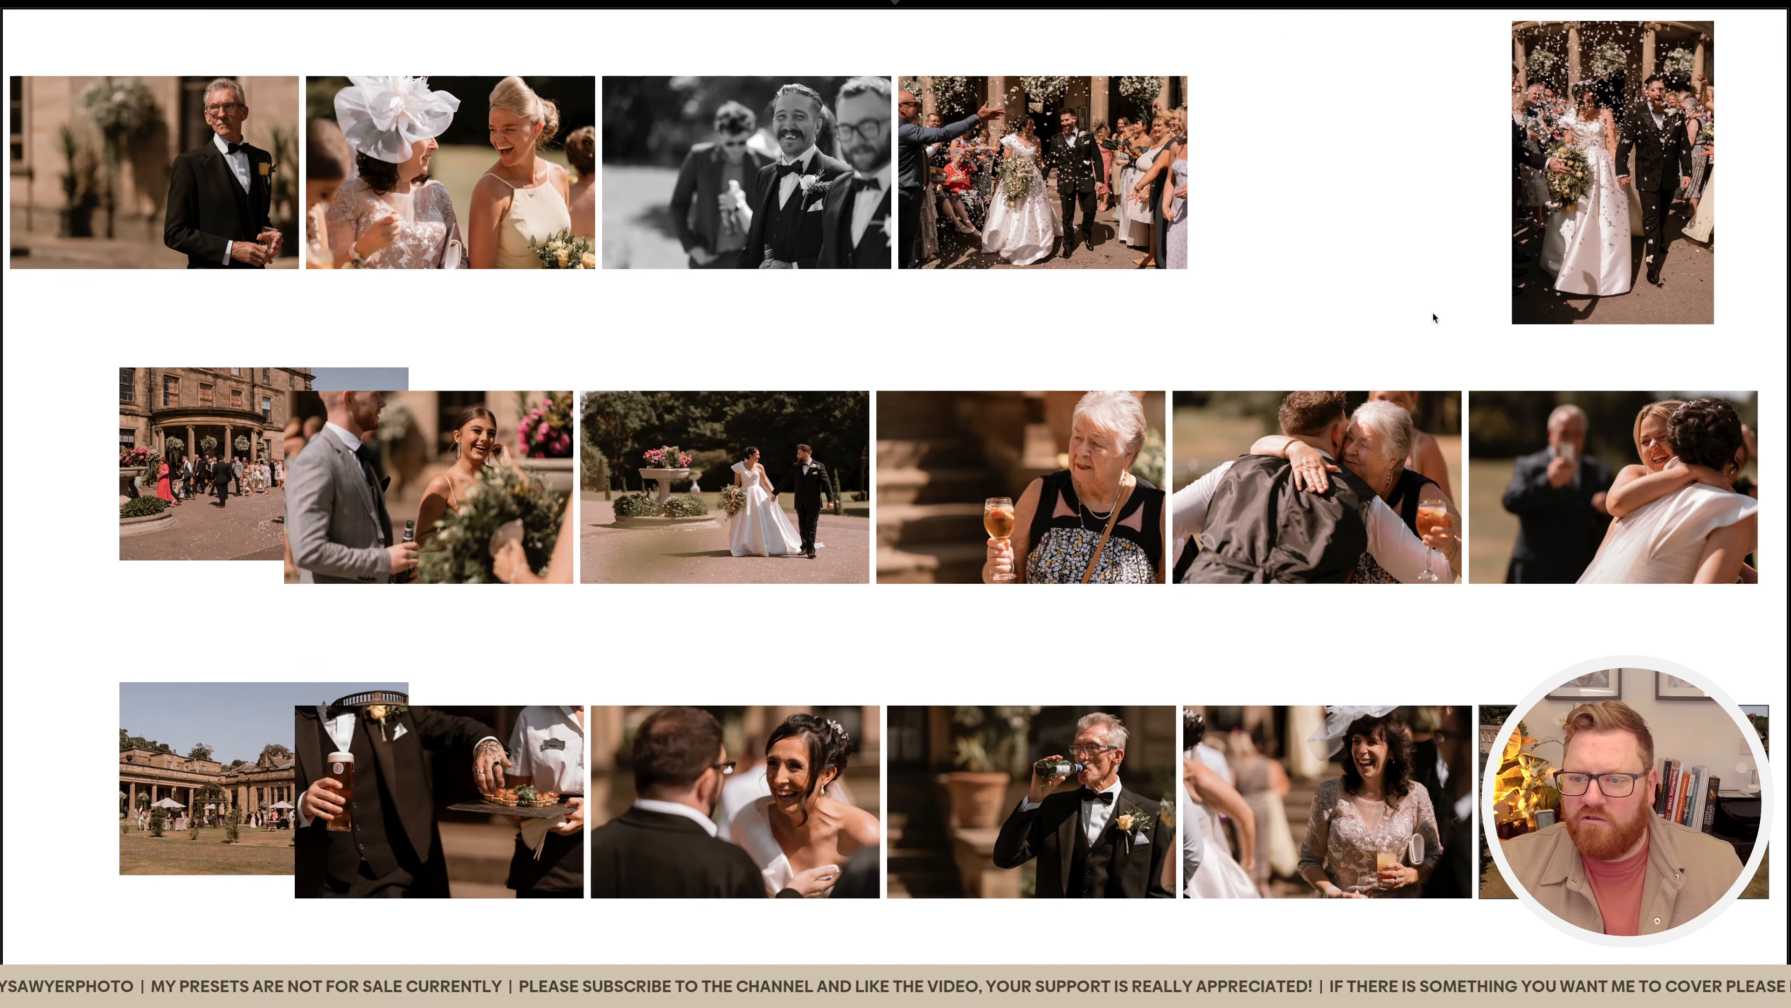
click(1706, 311)
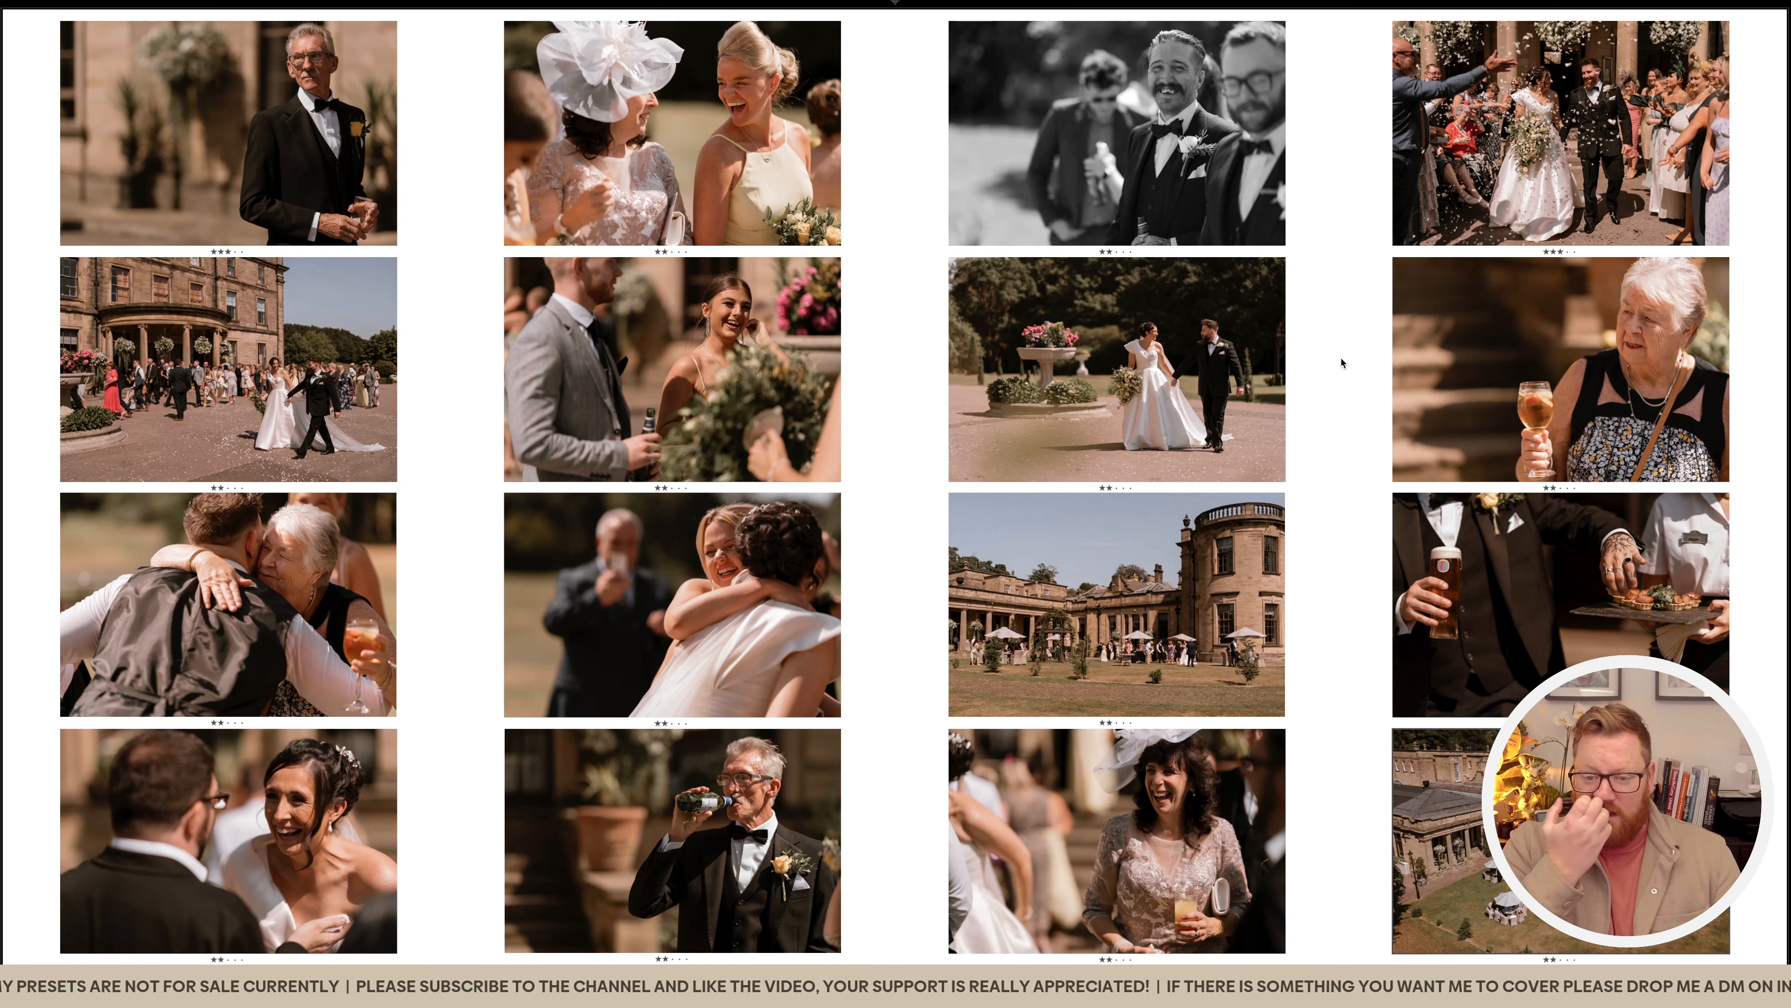
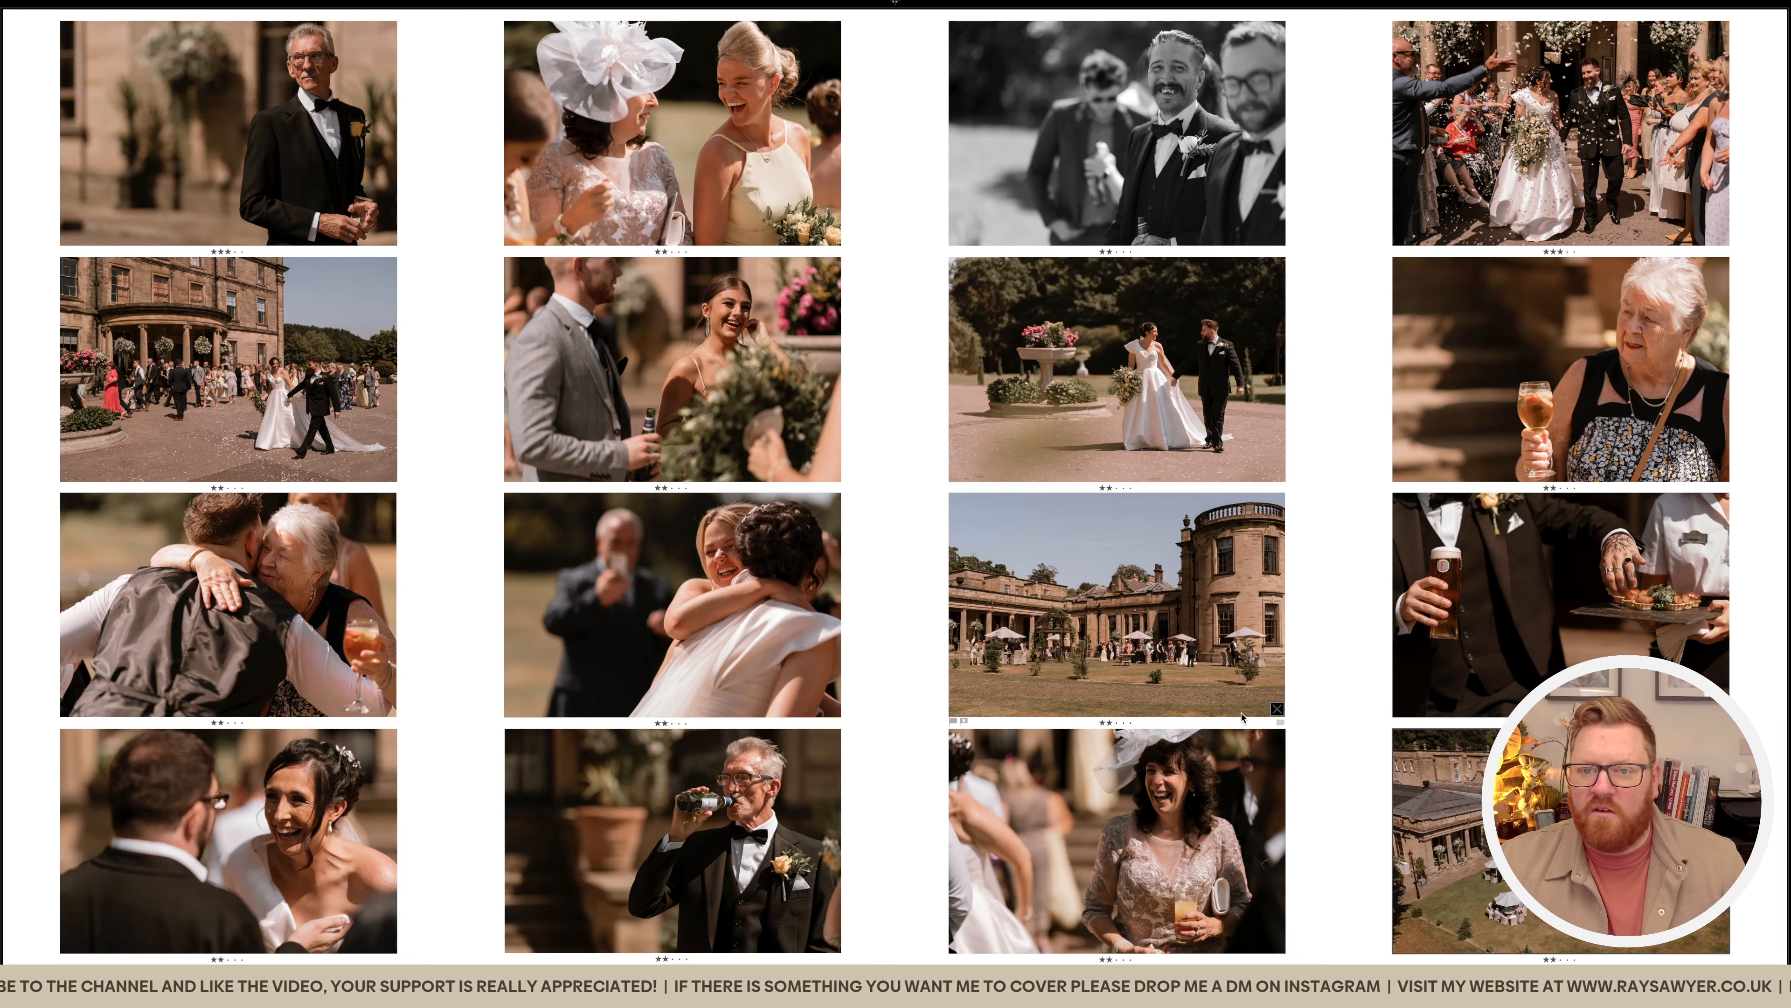
key(shift+Tab)
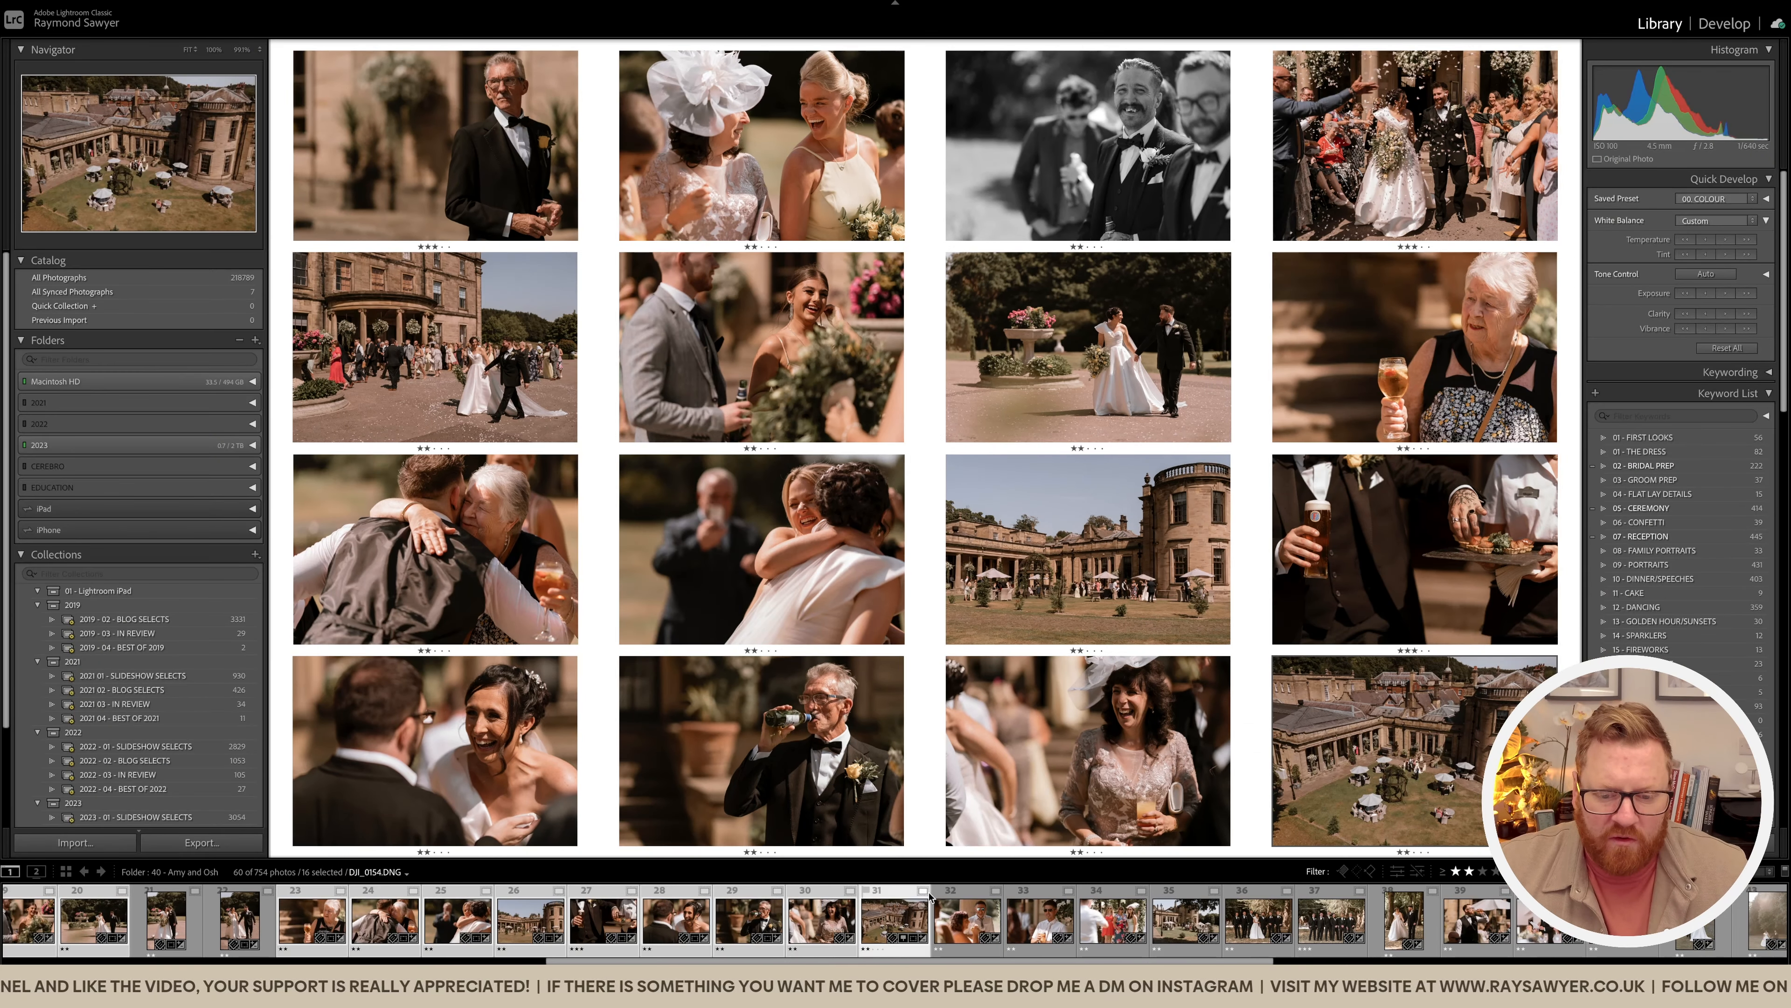
key(d)
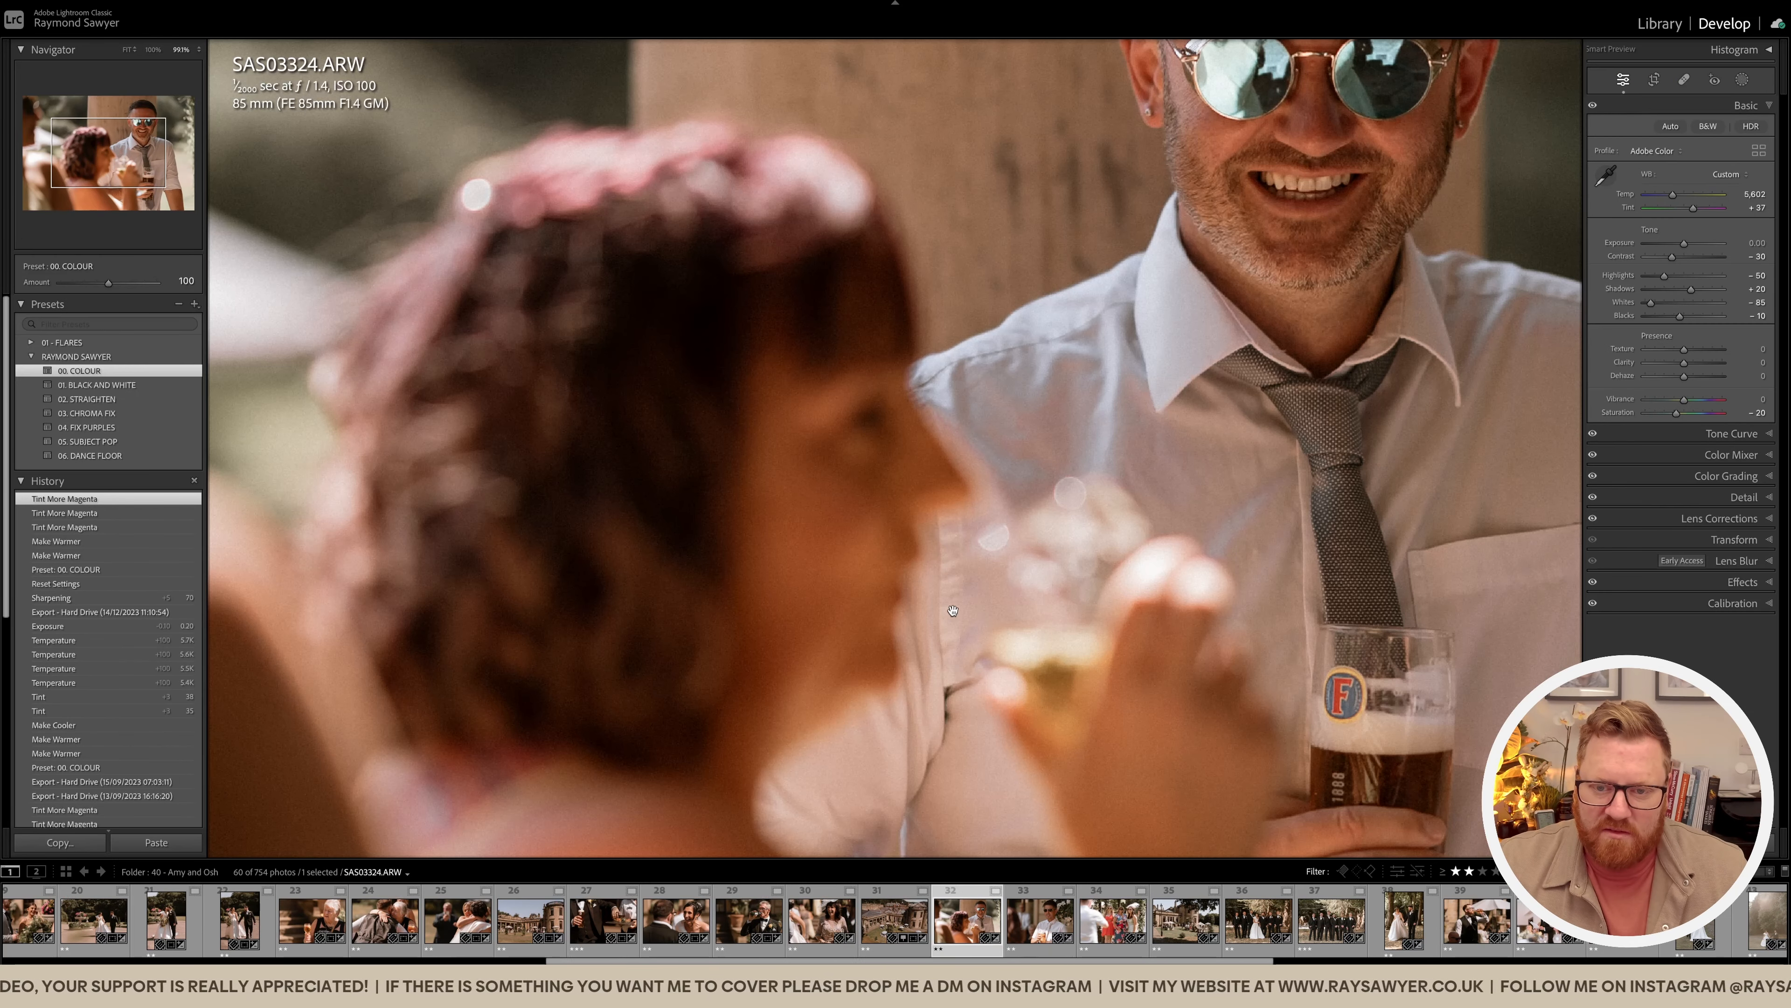
Step: Brighten the smiling man in SAS03324.ARW with a single masking brush dab using the 00 - Subject Pop preset
click(1063, 412)
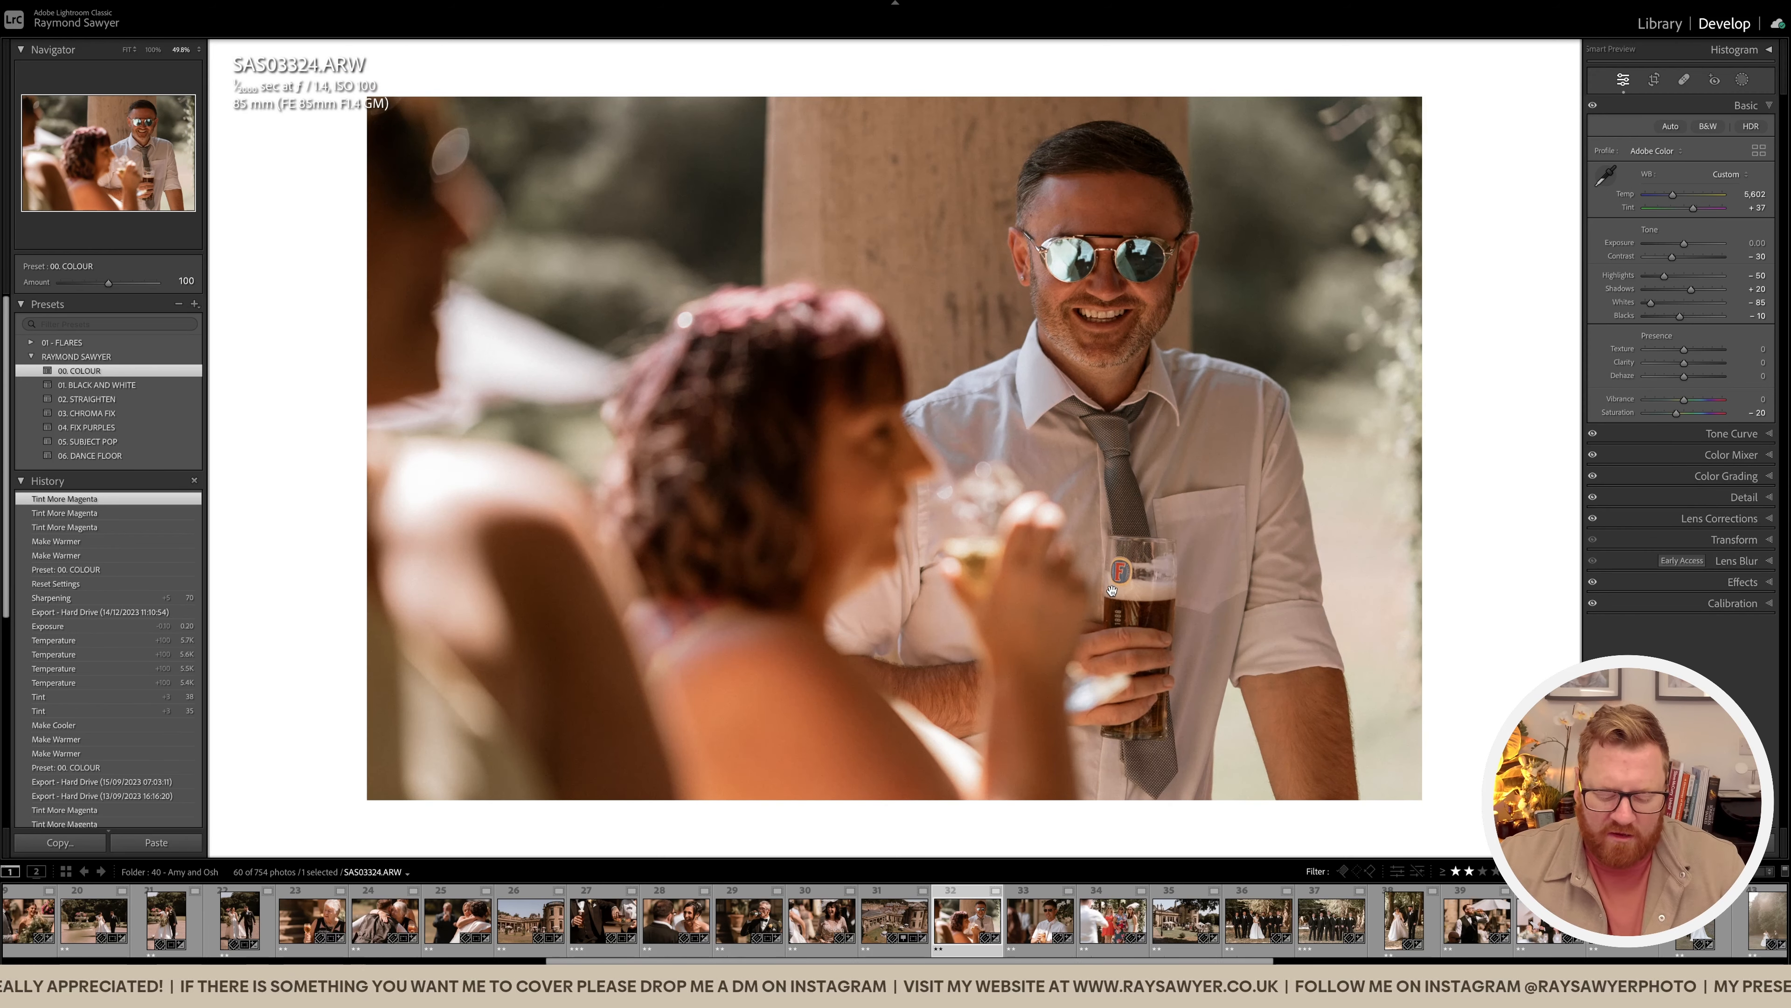
key(k)
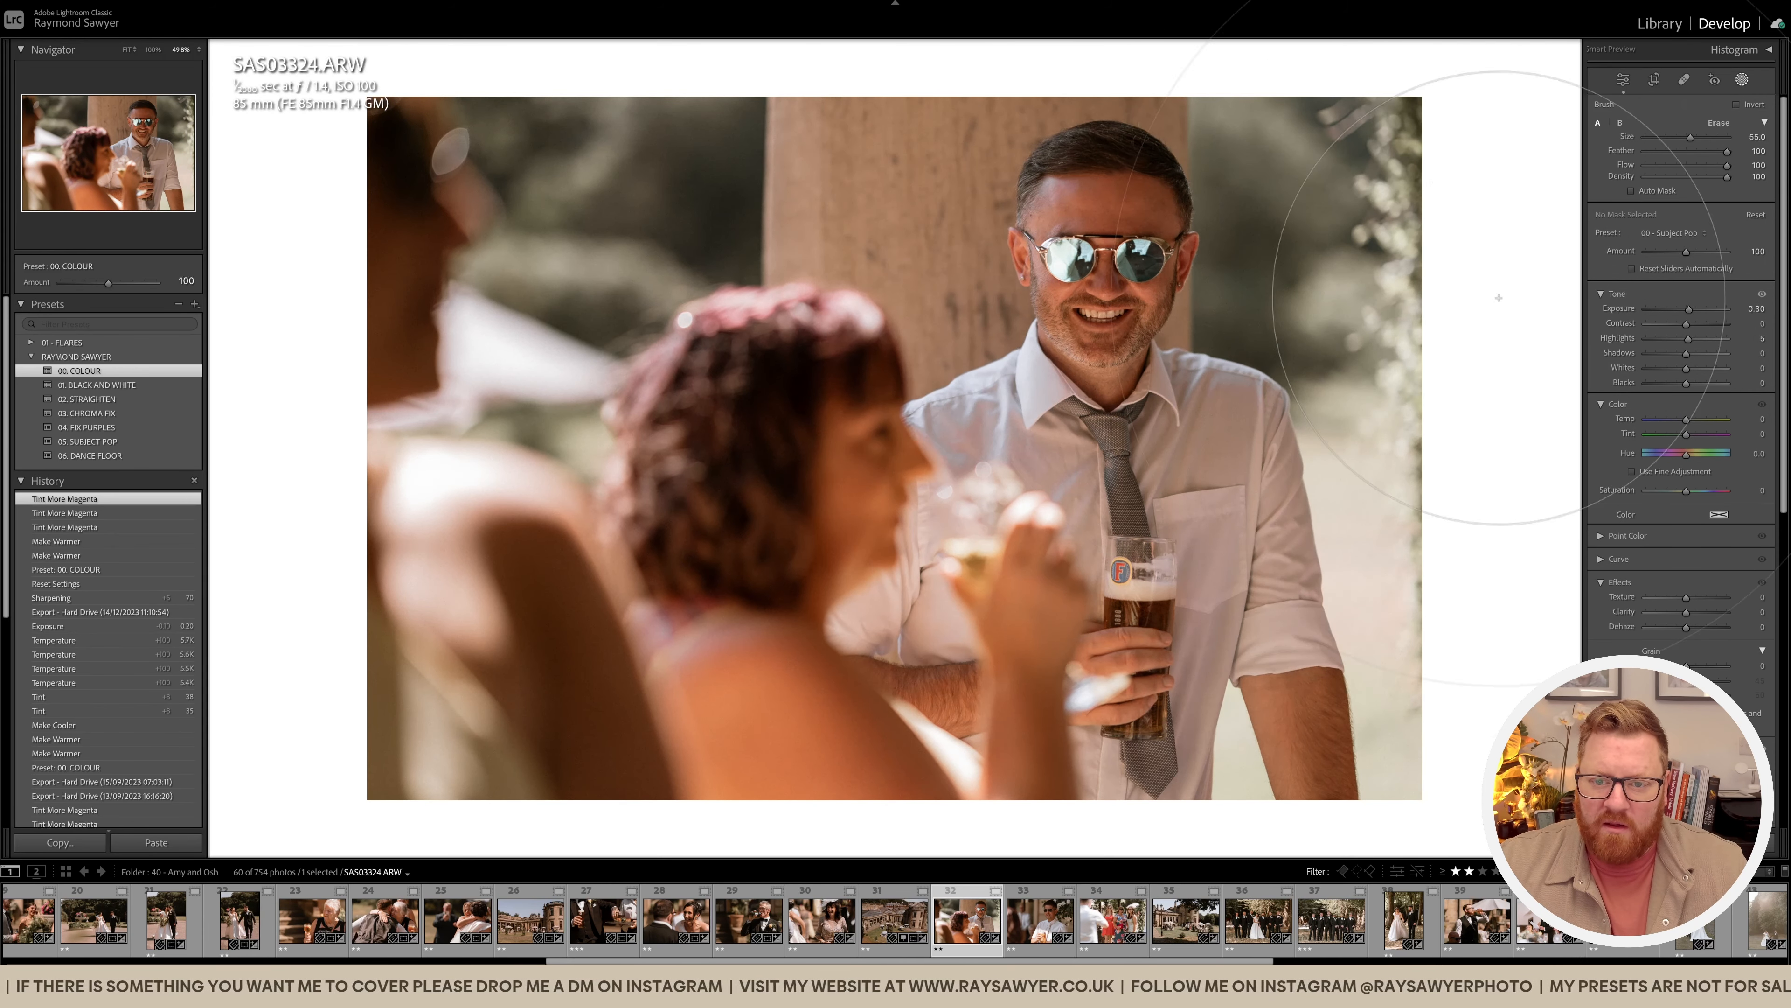
click(1379, 437)
key(k)
Step: Warm the photo's white balance by setting the tint to +46 and the temperature to 5,902
key(shift+equal)
key(shift+equal)
key(shift+equal)
key(comma)
key(shift+equal)
key(shift+equal)
key(shift+equal)
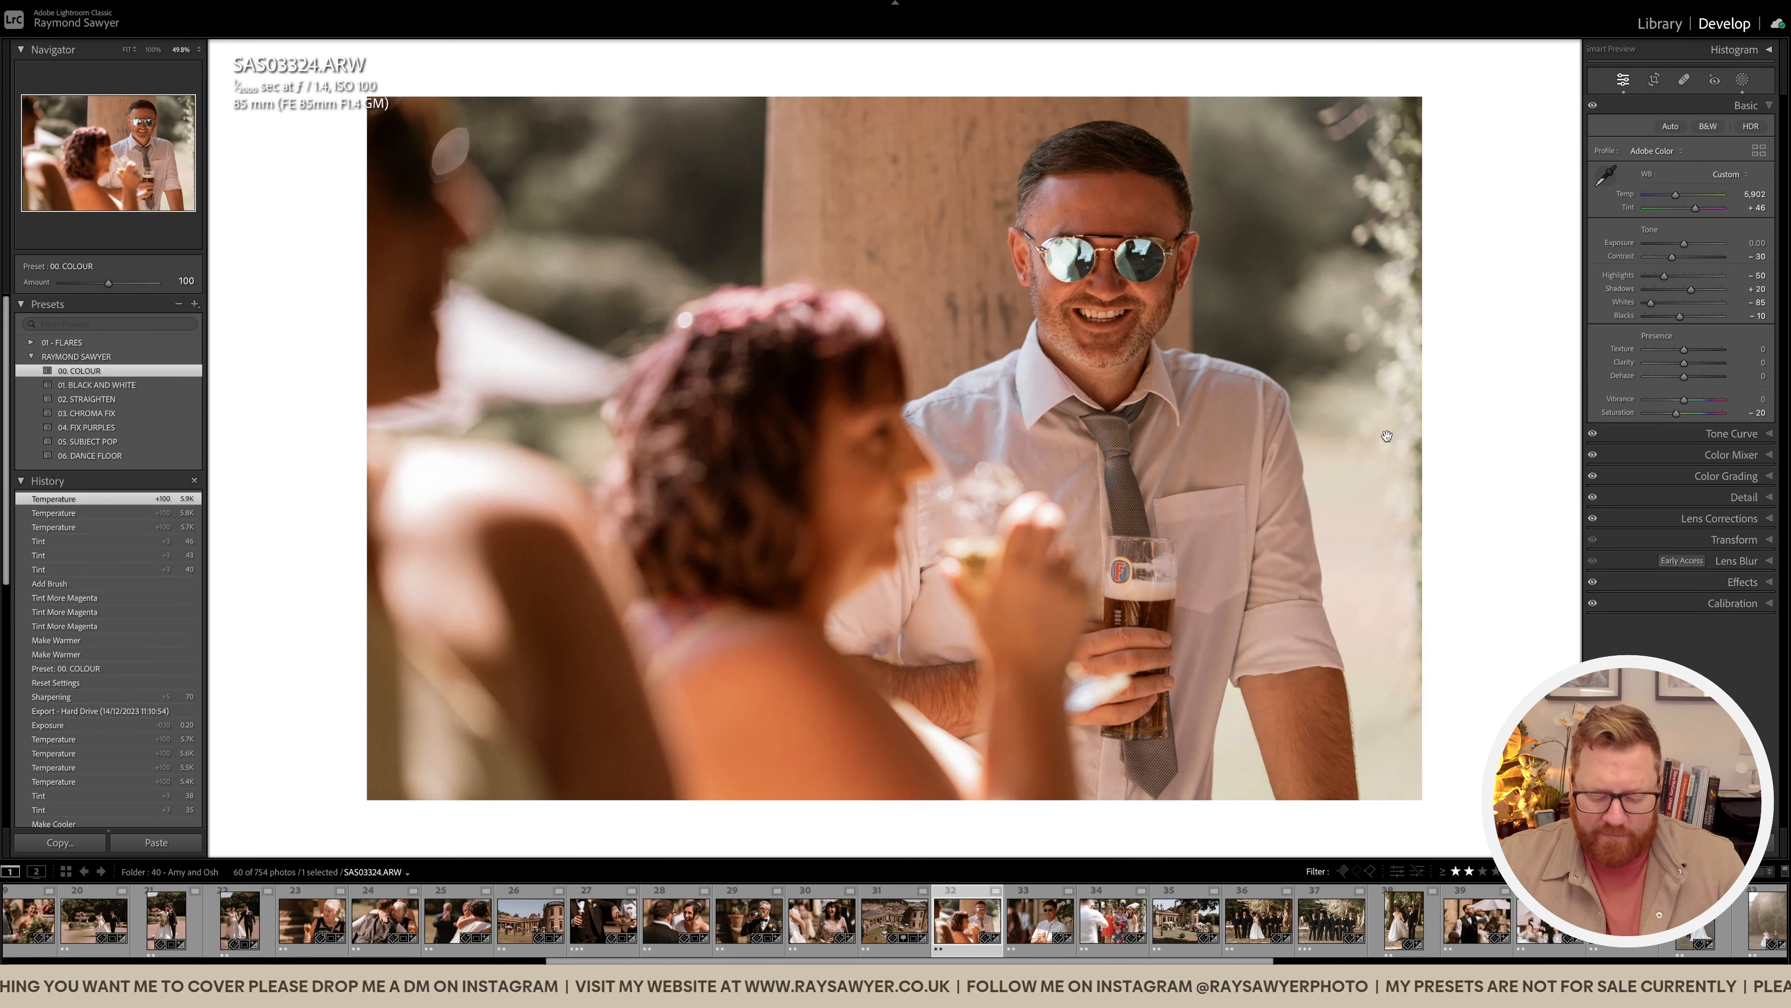
Step: Crop SAS03324.ARW slightly tighter around the man and woman, keeping the original aspect ratio
drag(1432, 567, 1409, 470)
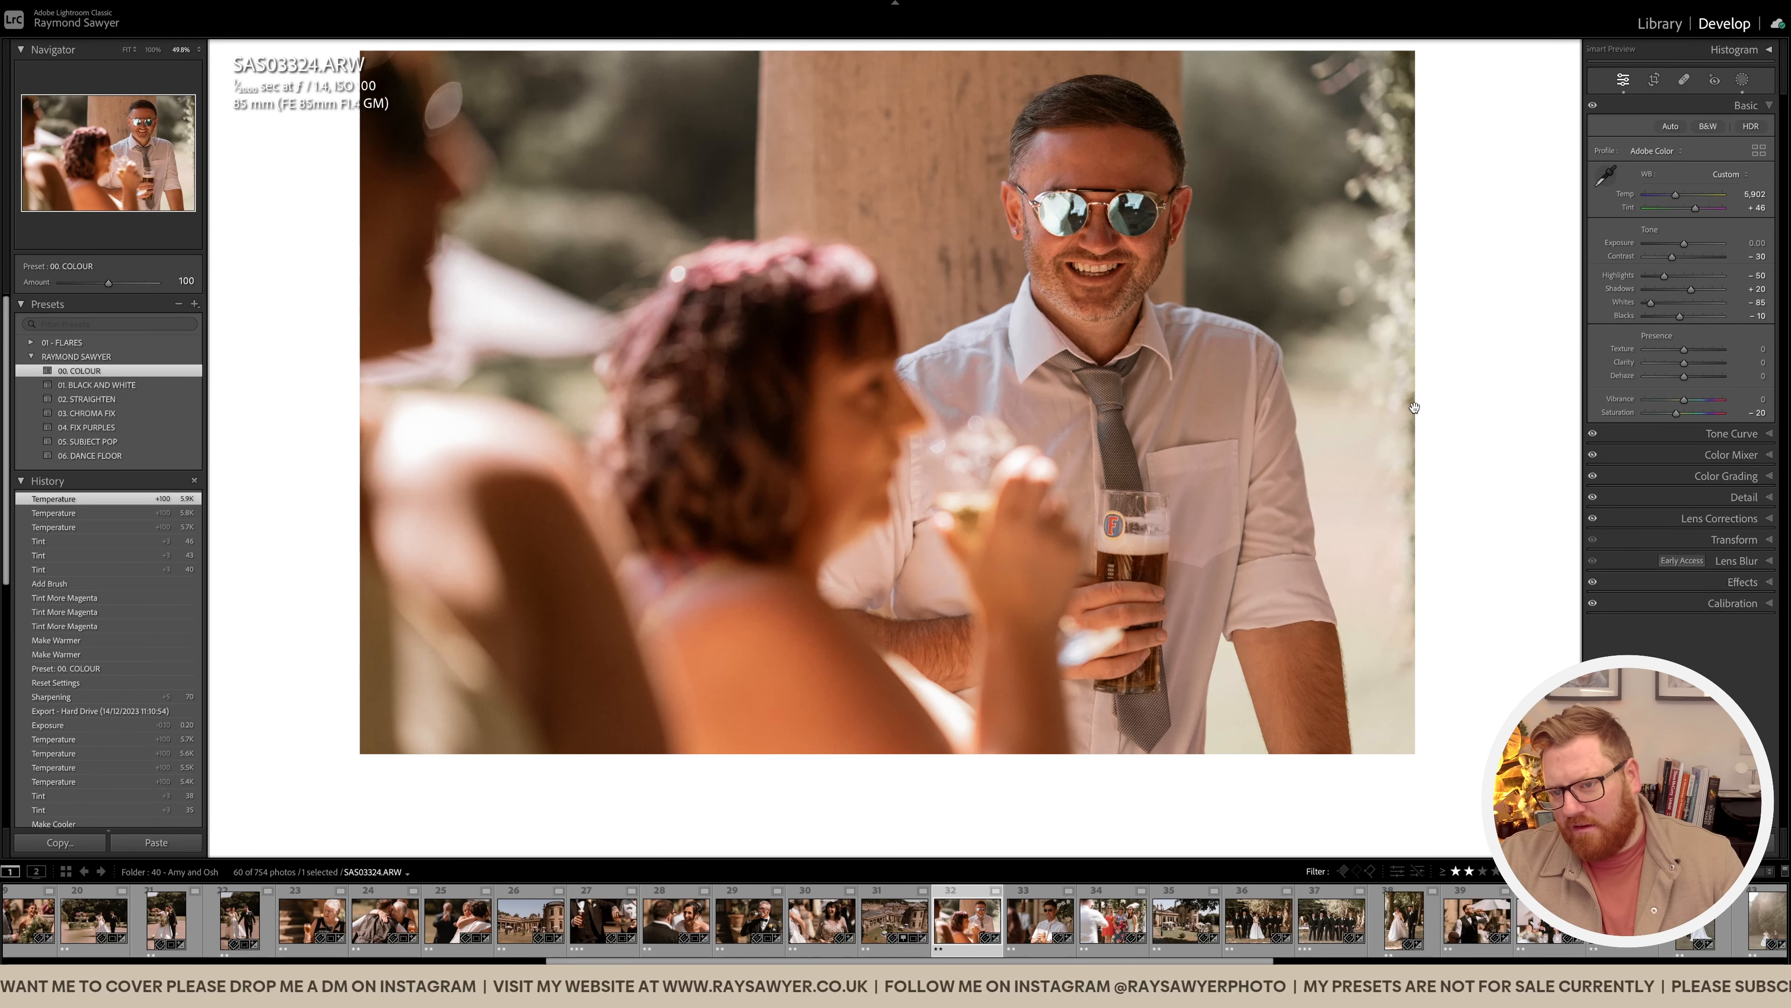
click(1404, 526)
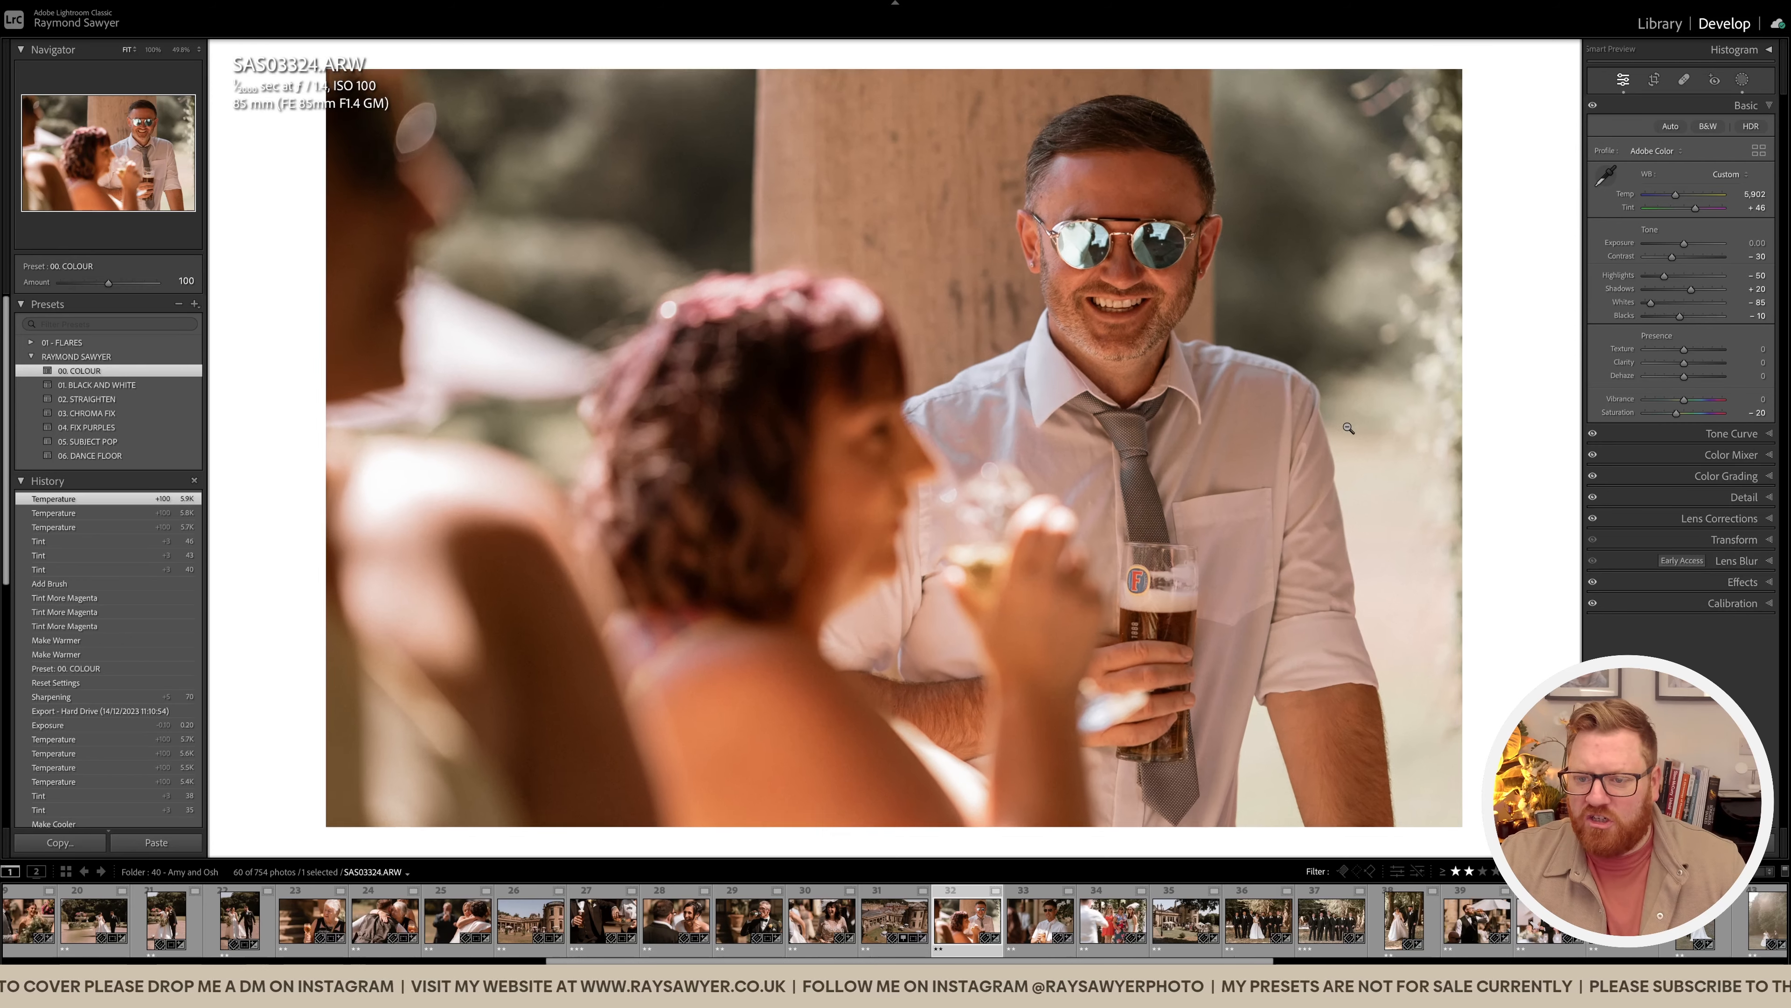
click(1409, 463)
key(r)
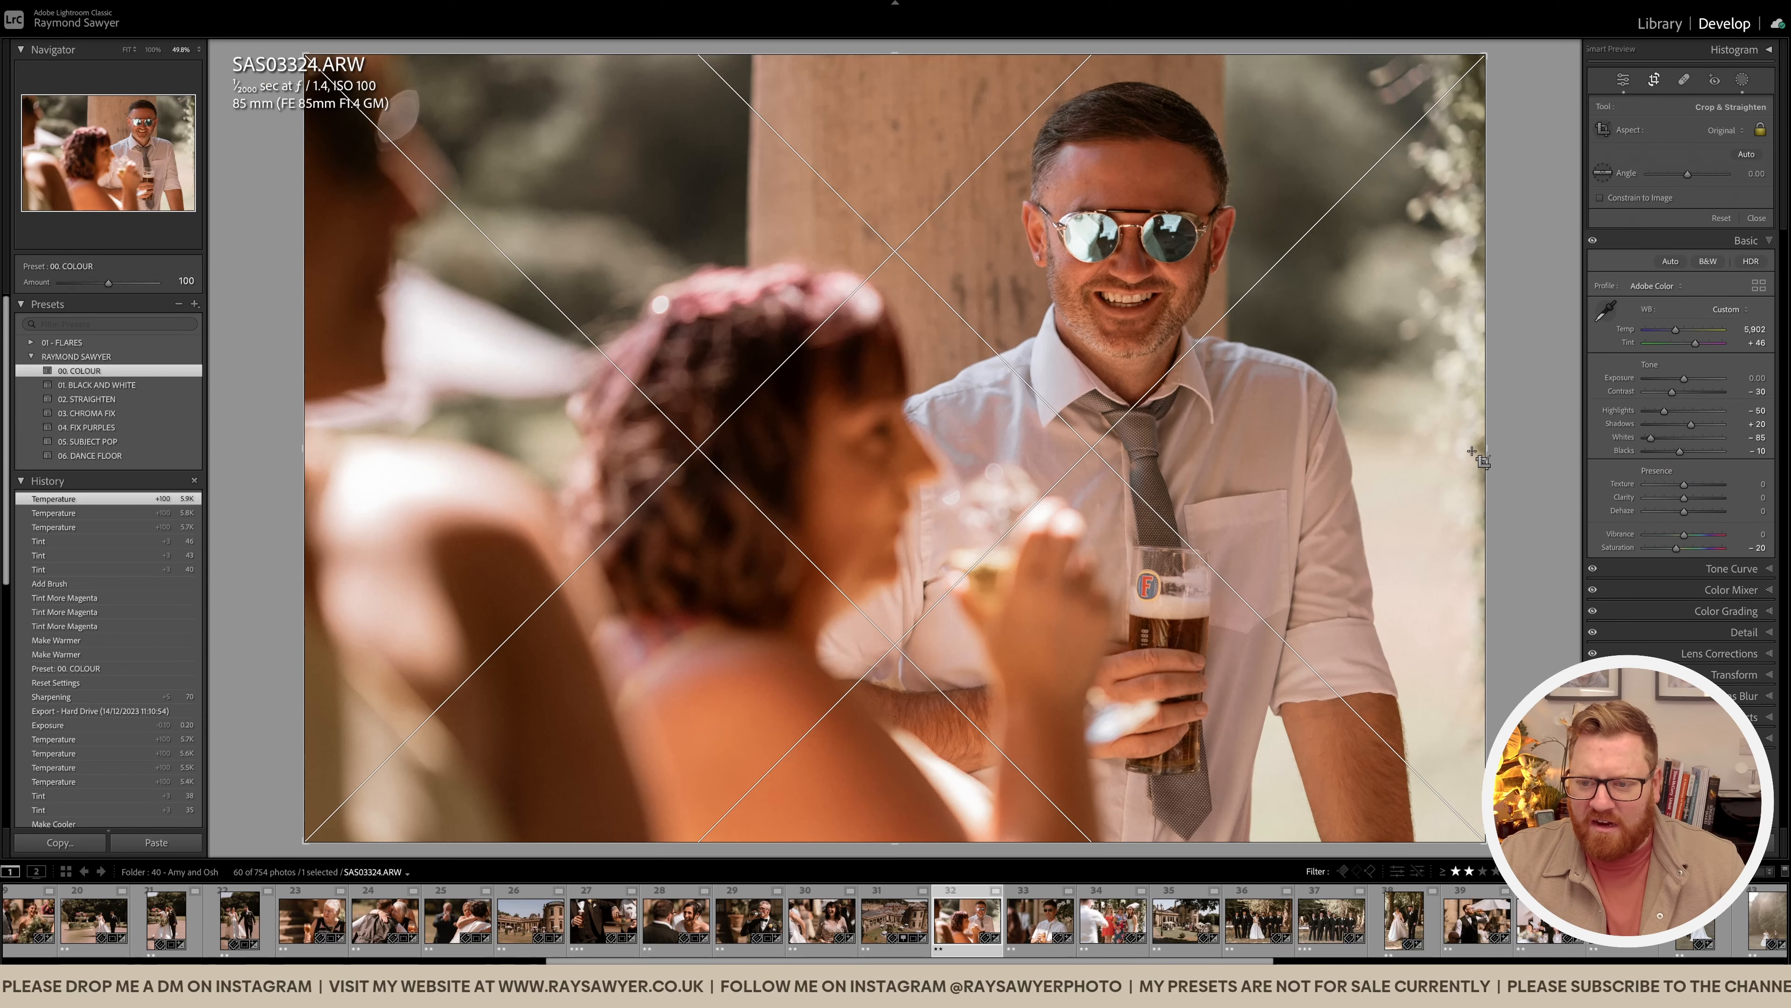
drag(1485, 443, 1476, 444)
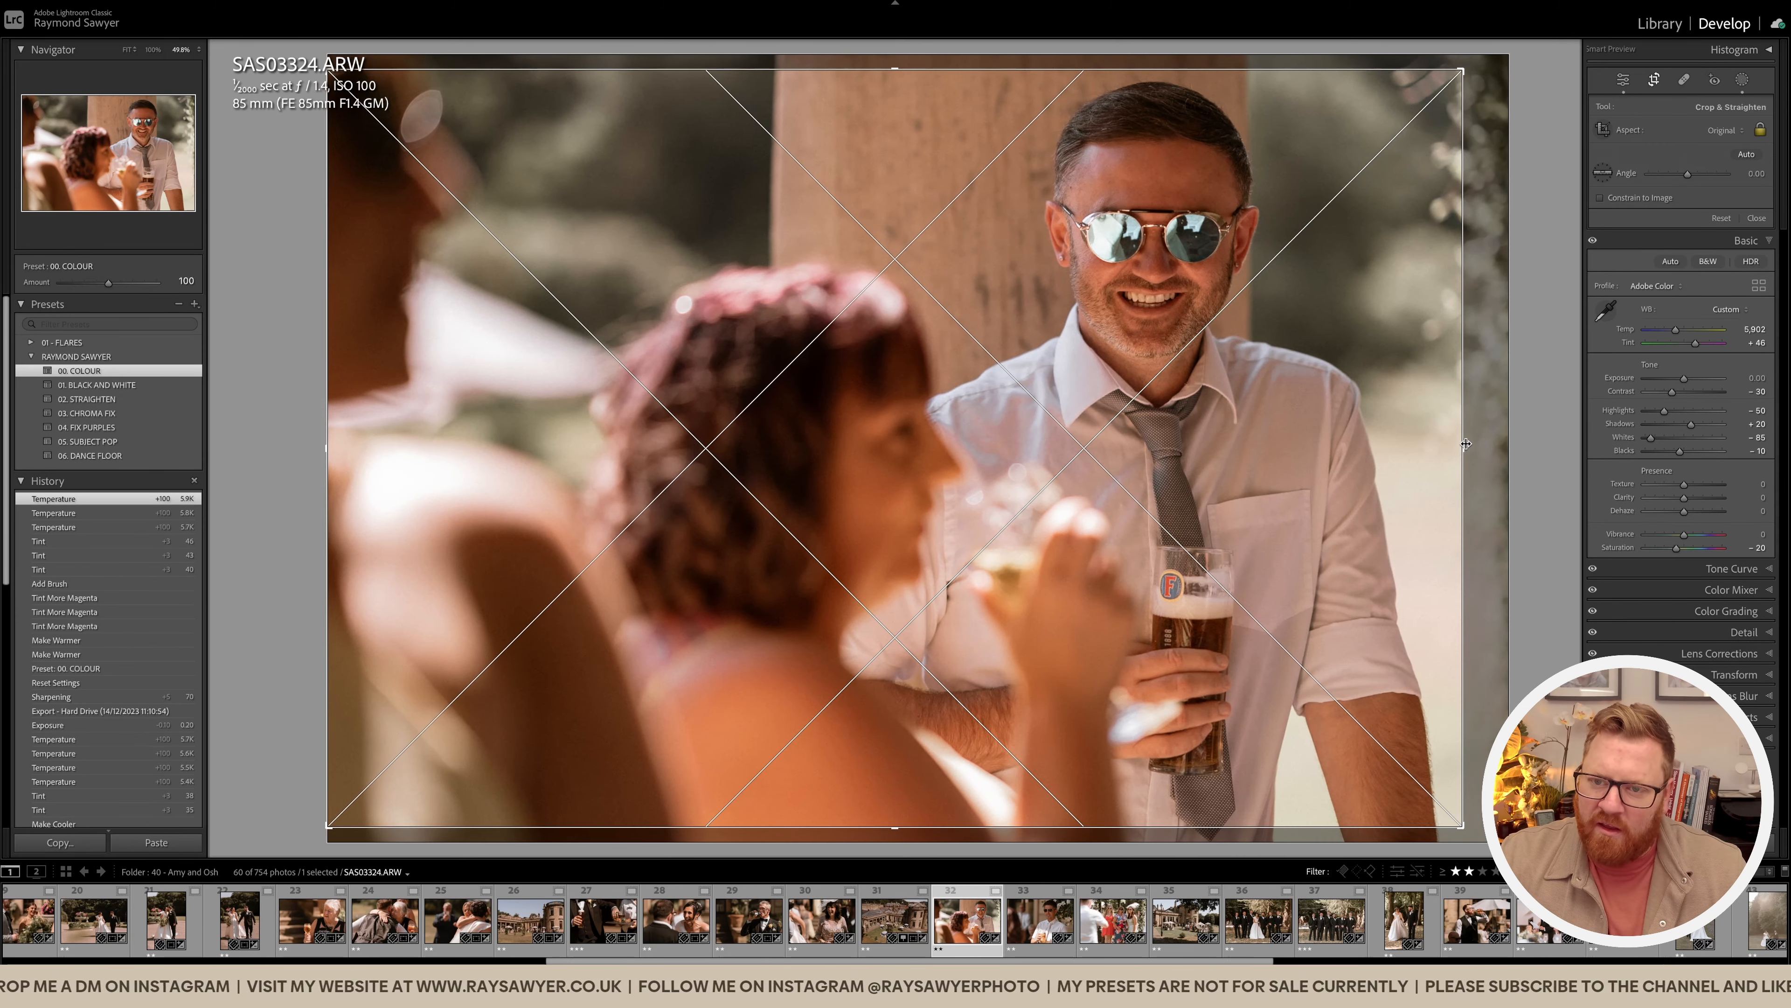
key(r)
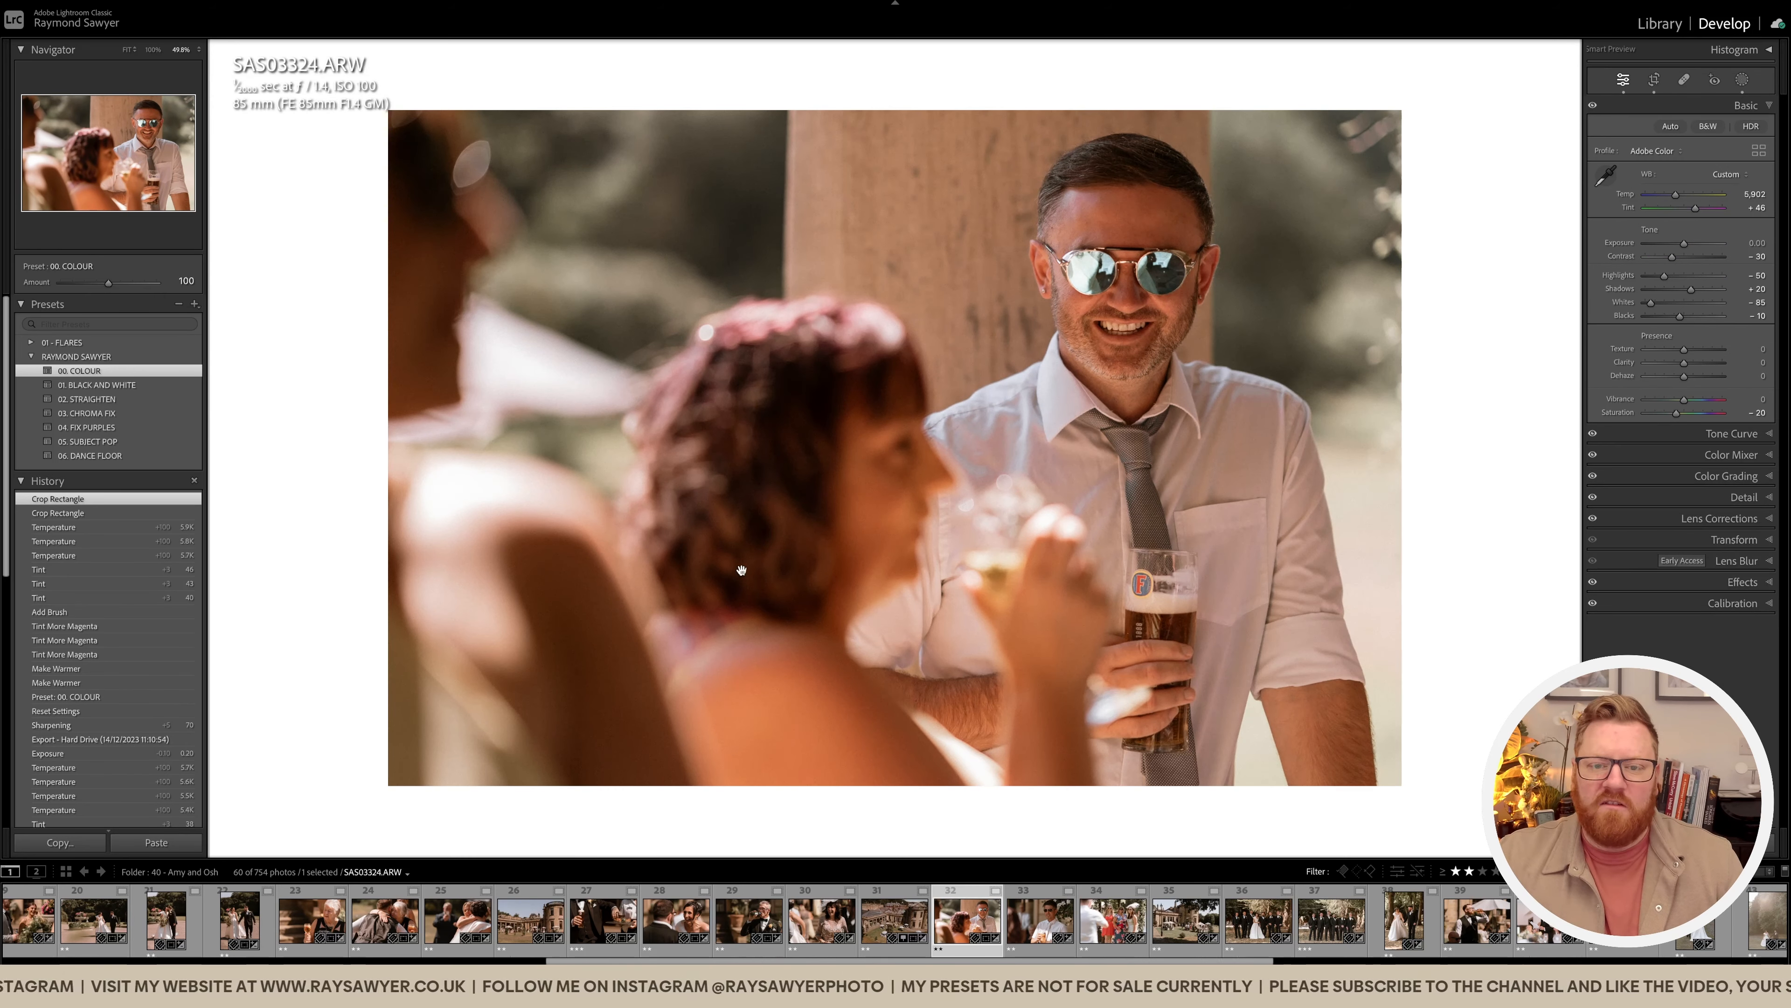
drag(1094, 458, 1079, 457)
Step: Crop the next photo, SAS03327.ARW, tighter around the man holding the beer, keeping the original aspect ratio
key(Right)
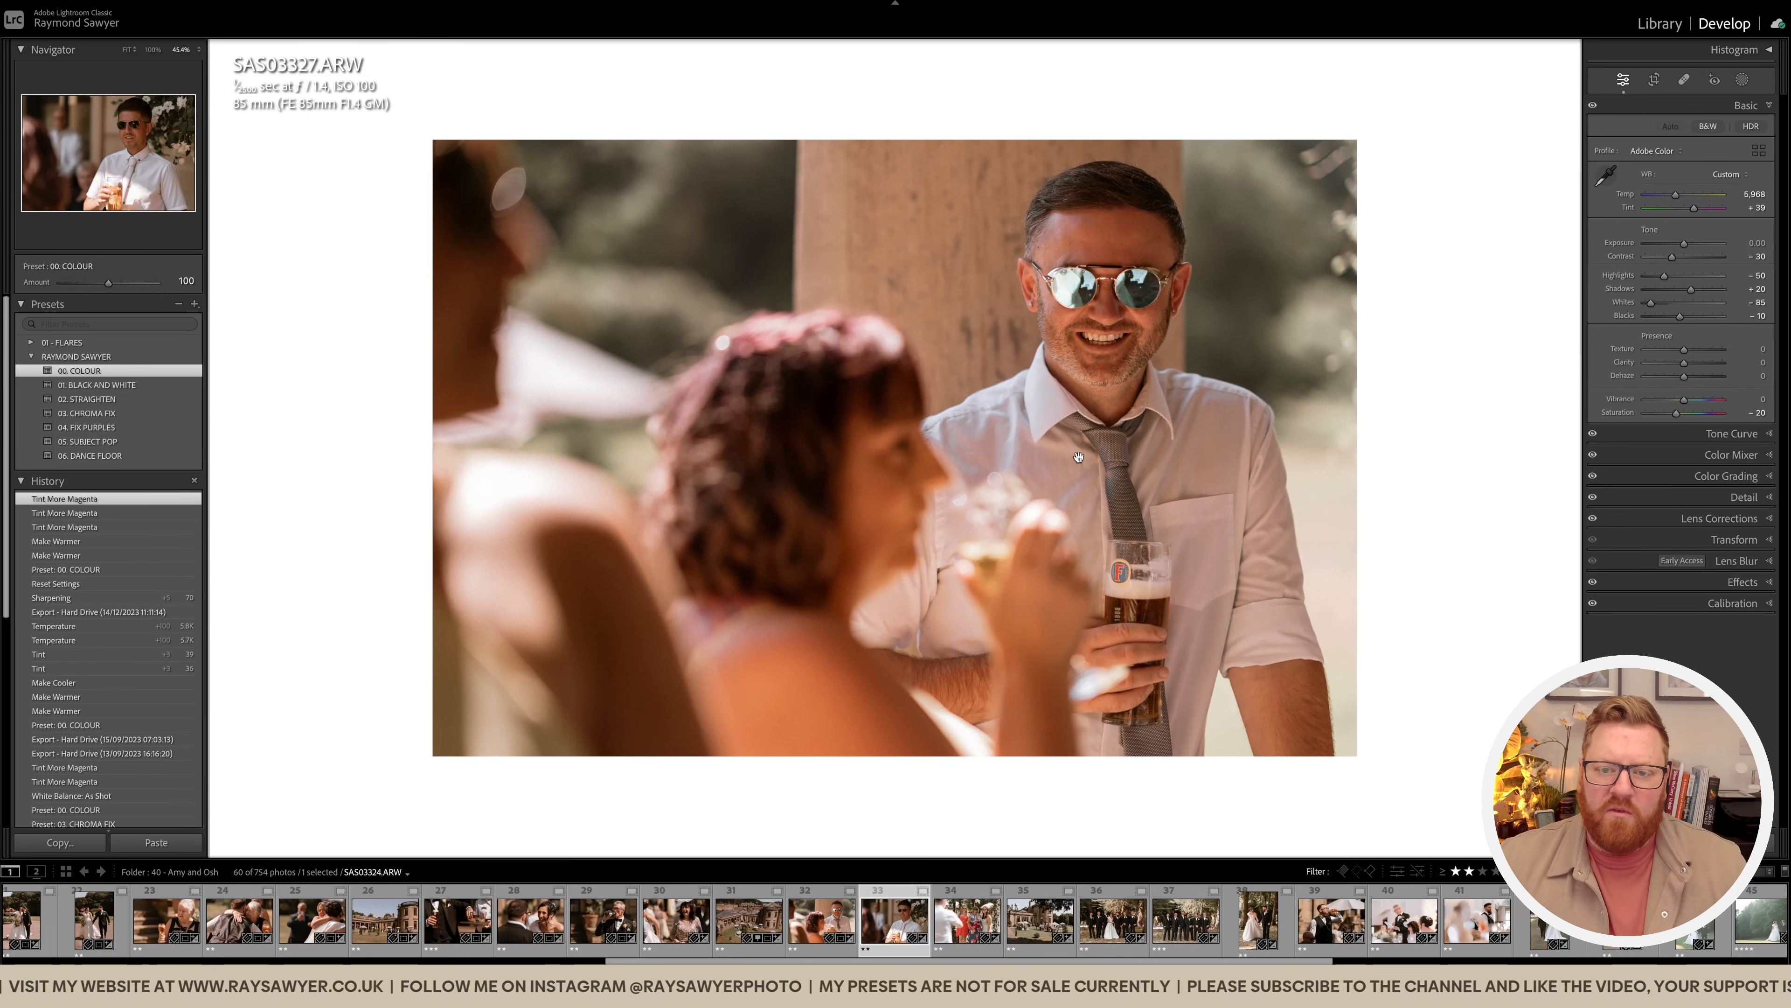
key(r)
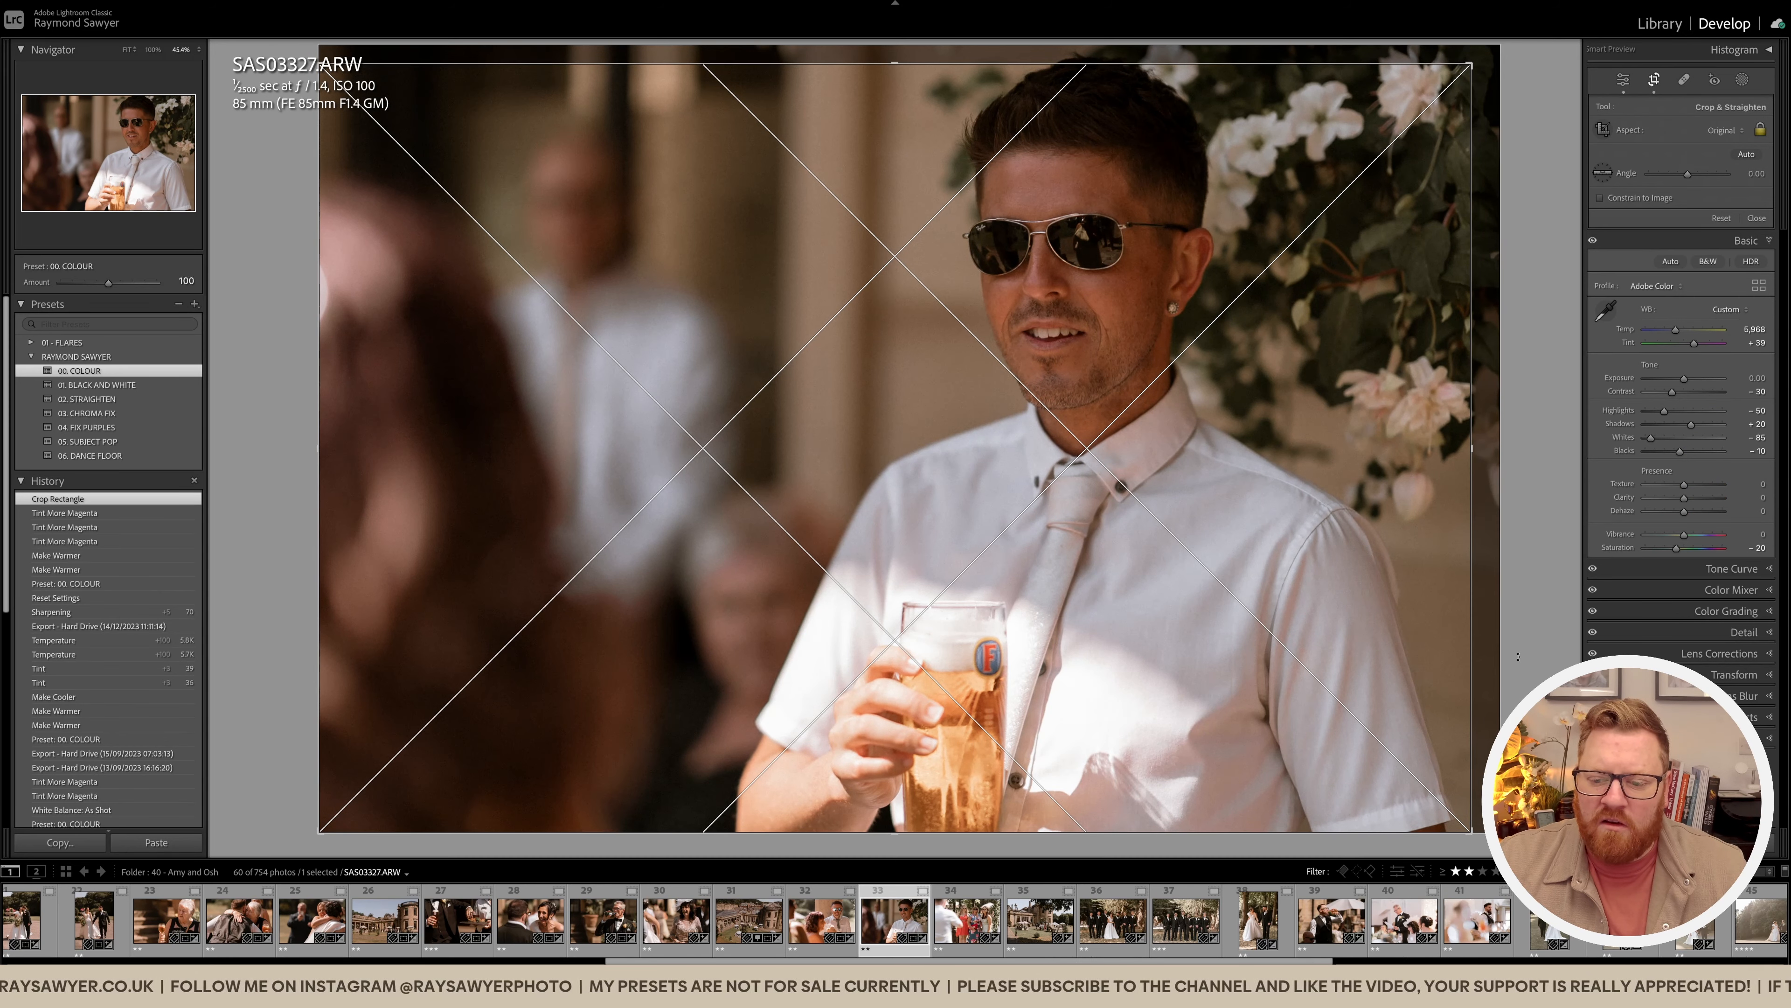
drag(1472, 833, 1460, 825)
drag(1331, 687, 1331, 682)
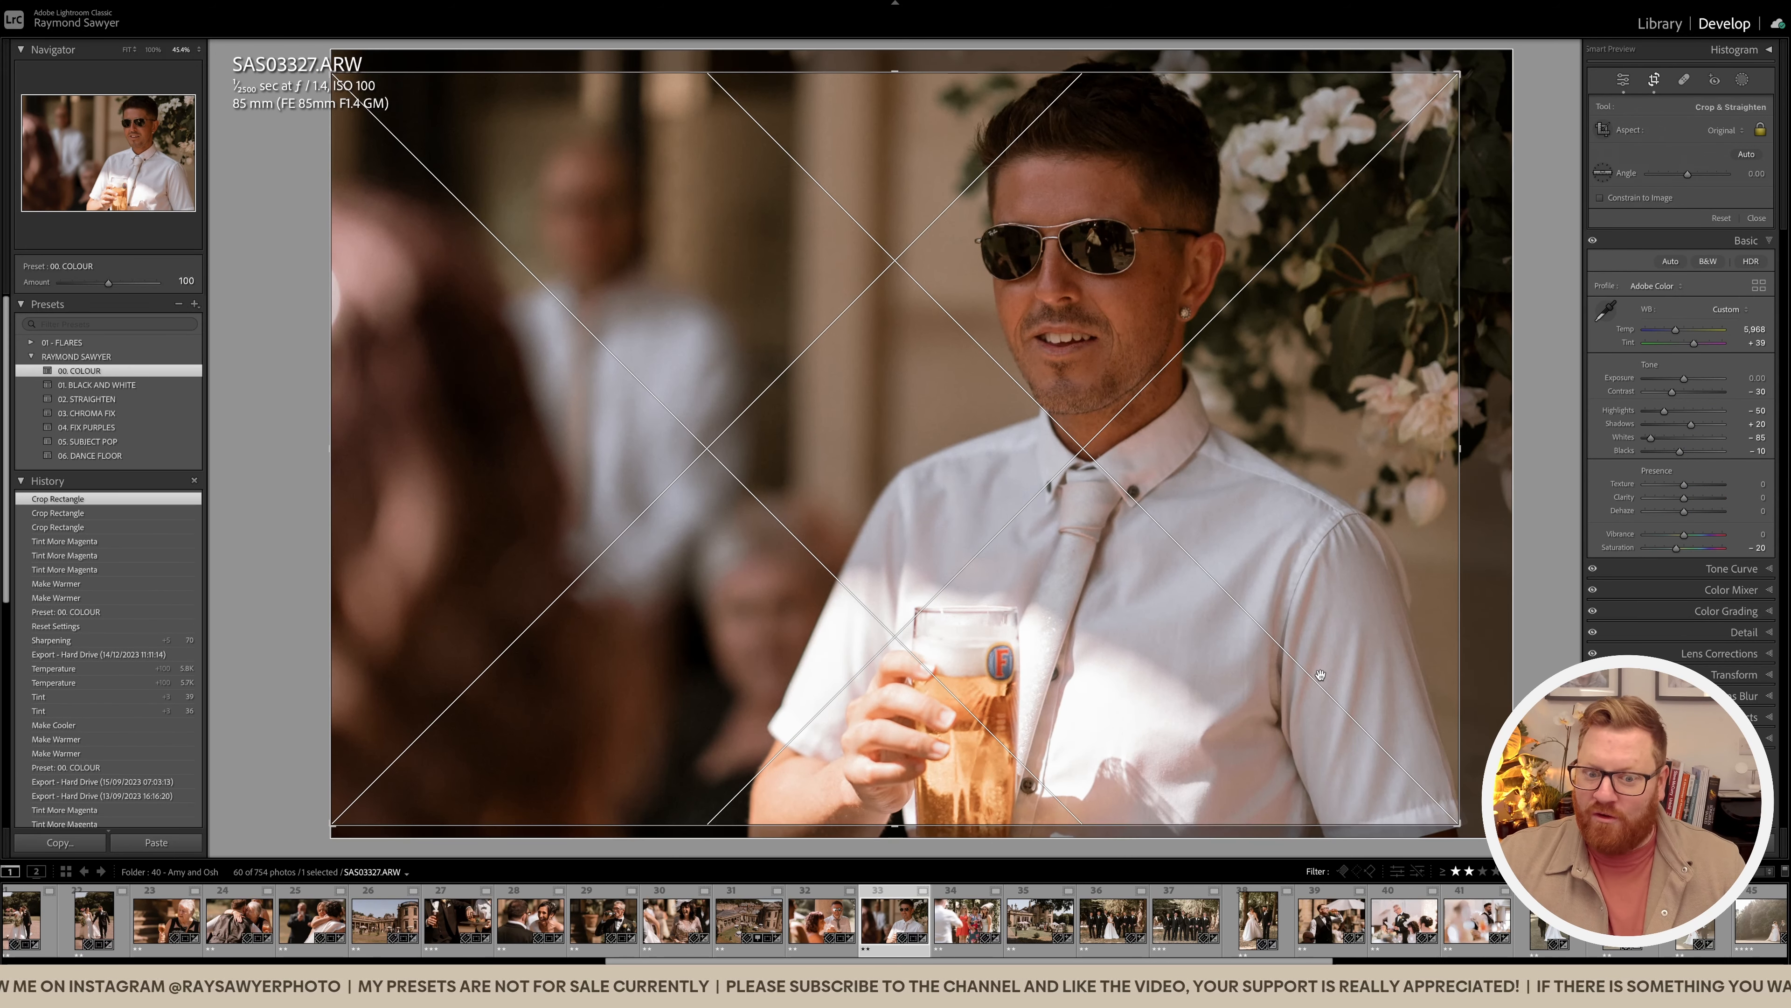
drag(1454, 460, 1449, 450)
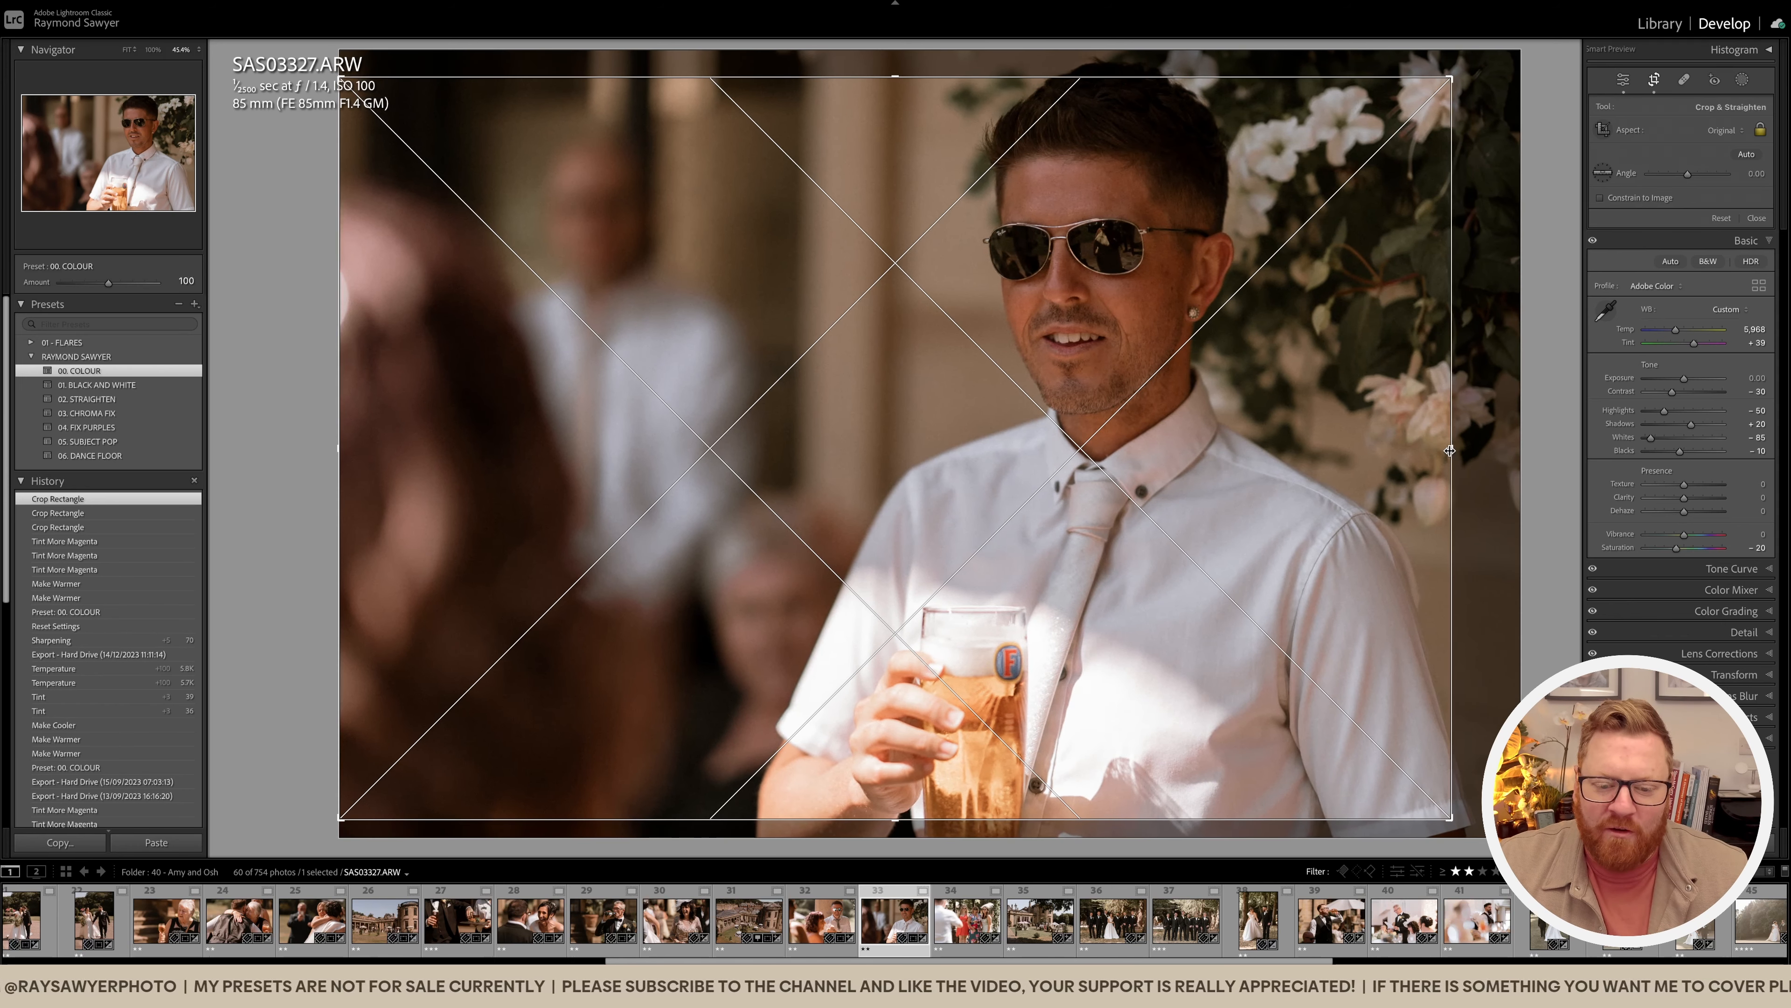
drag(1156, 465, 1157, 470)
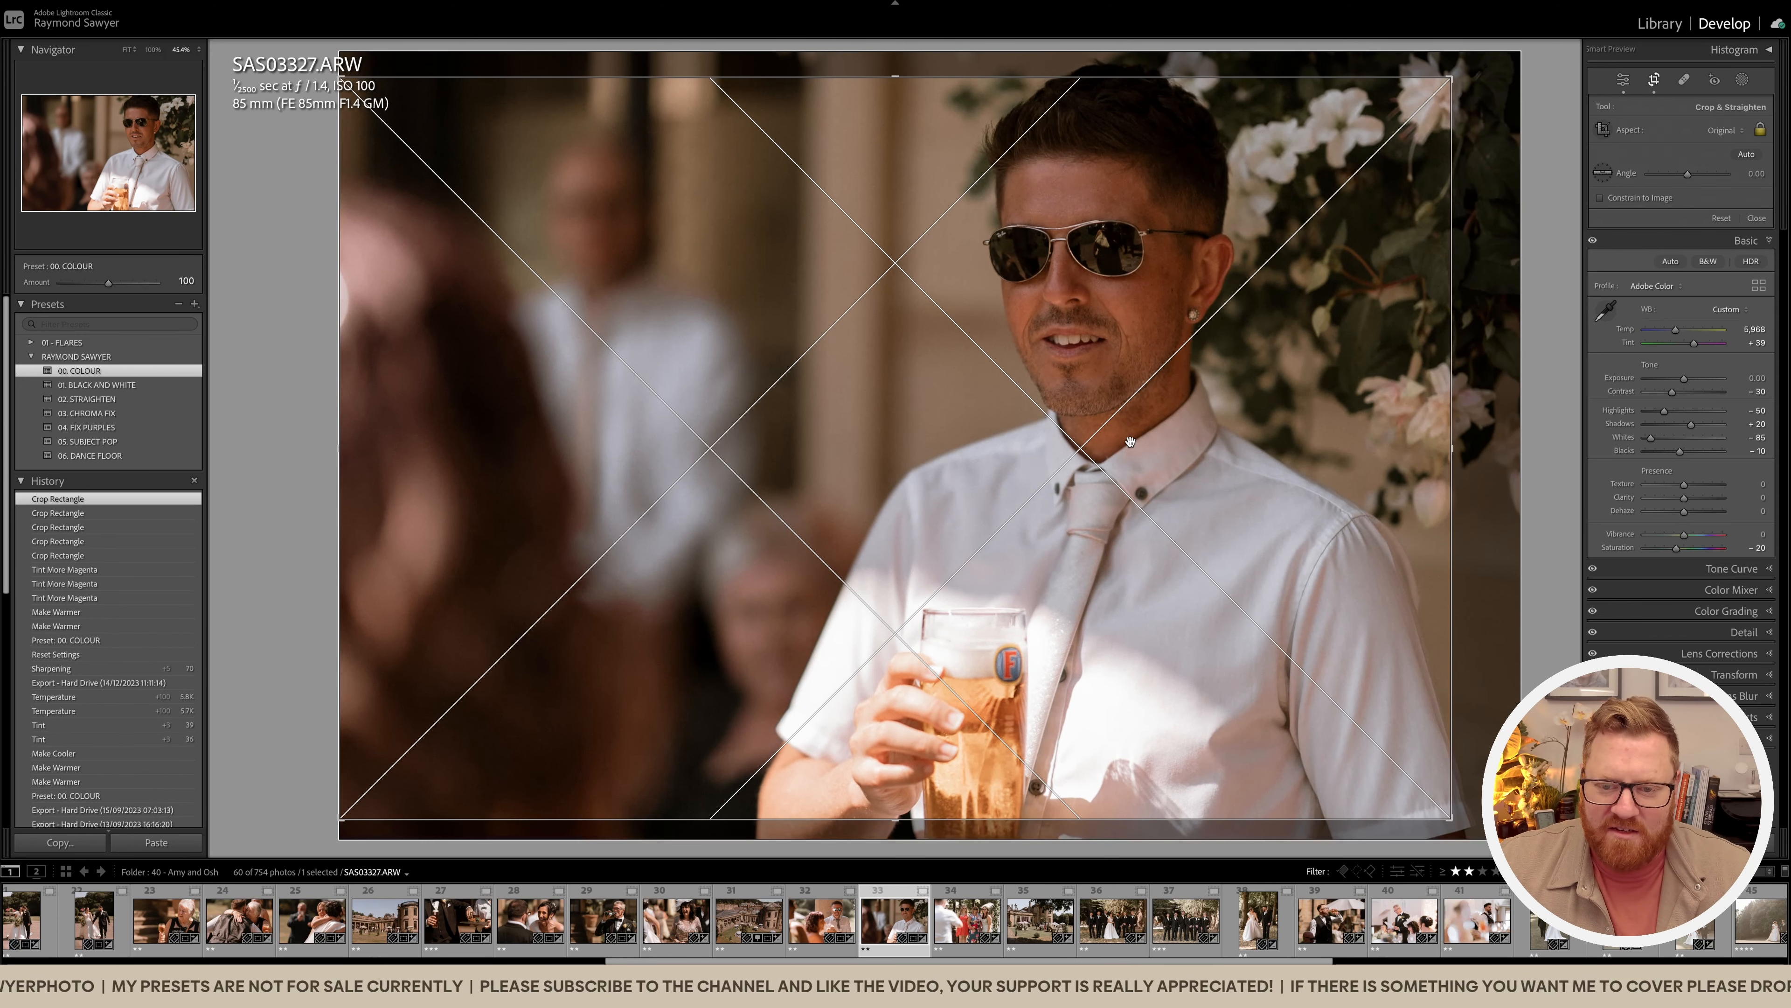
key(Return)
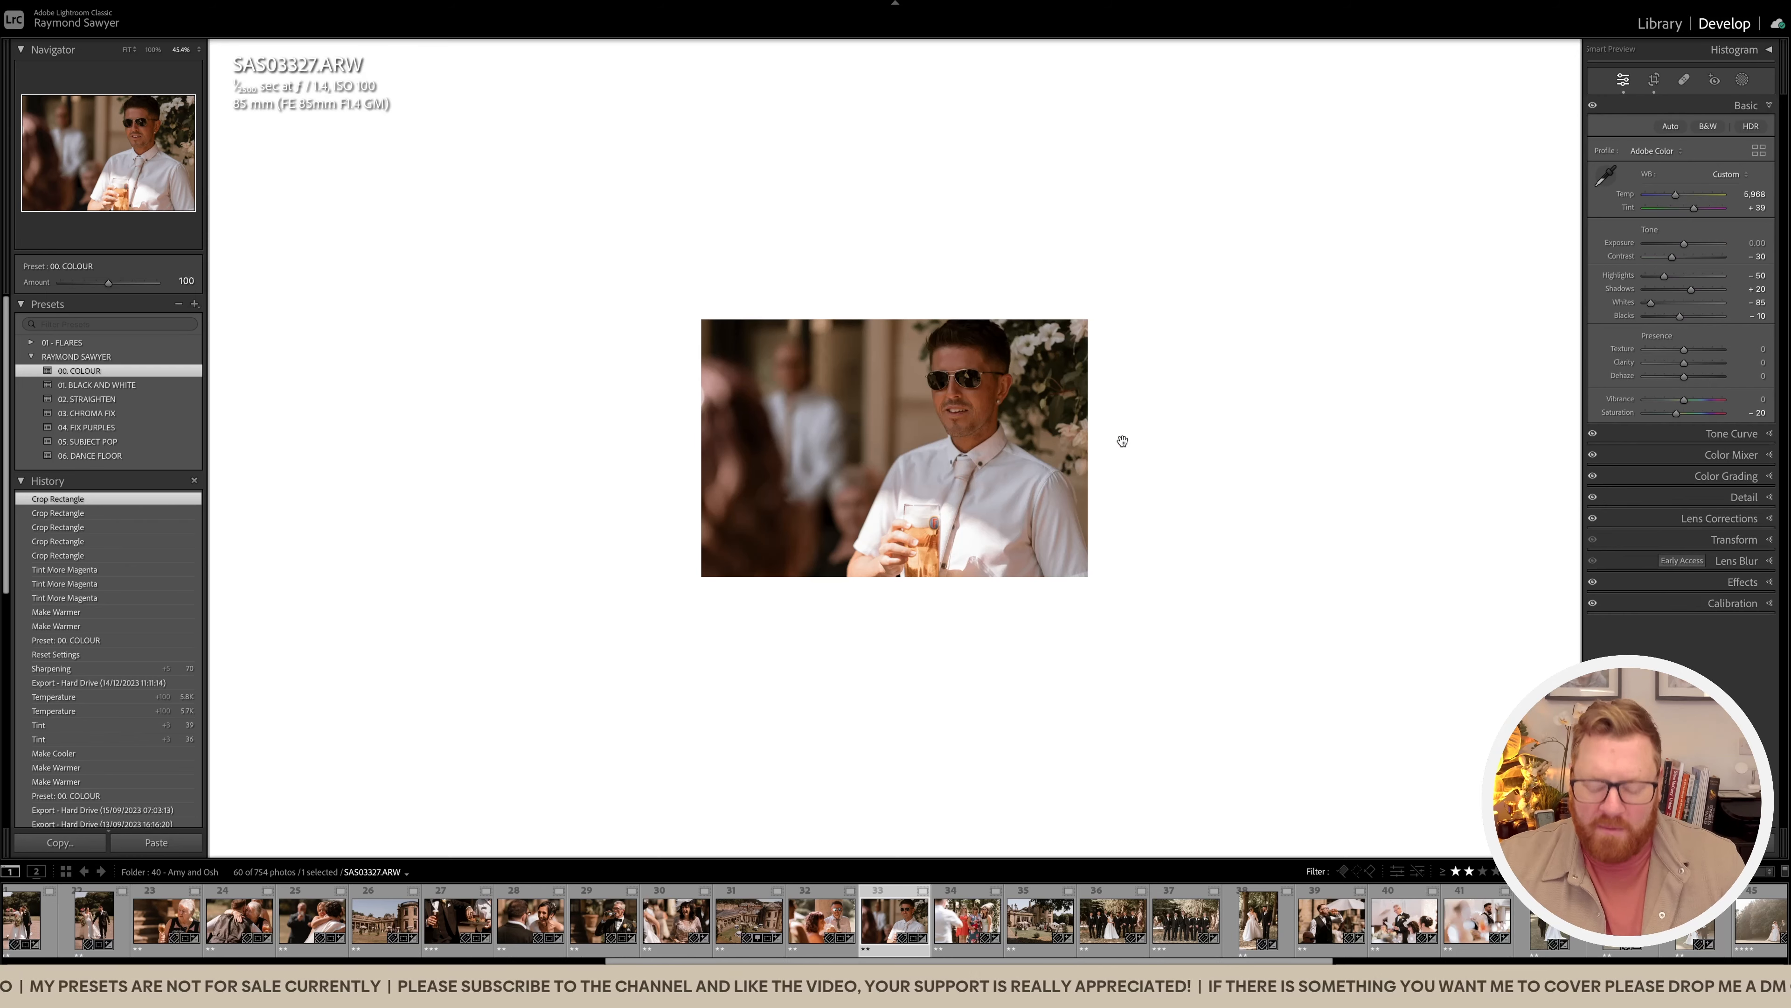
Step: Raise the overall exposure of SAS03327.ARW to +0.30
key(equal)
key(equal)
key(equal)
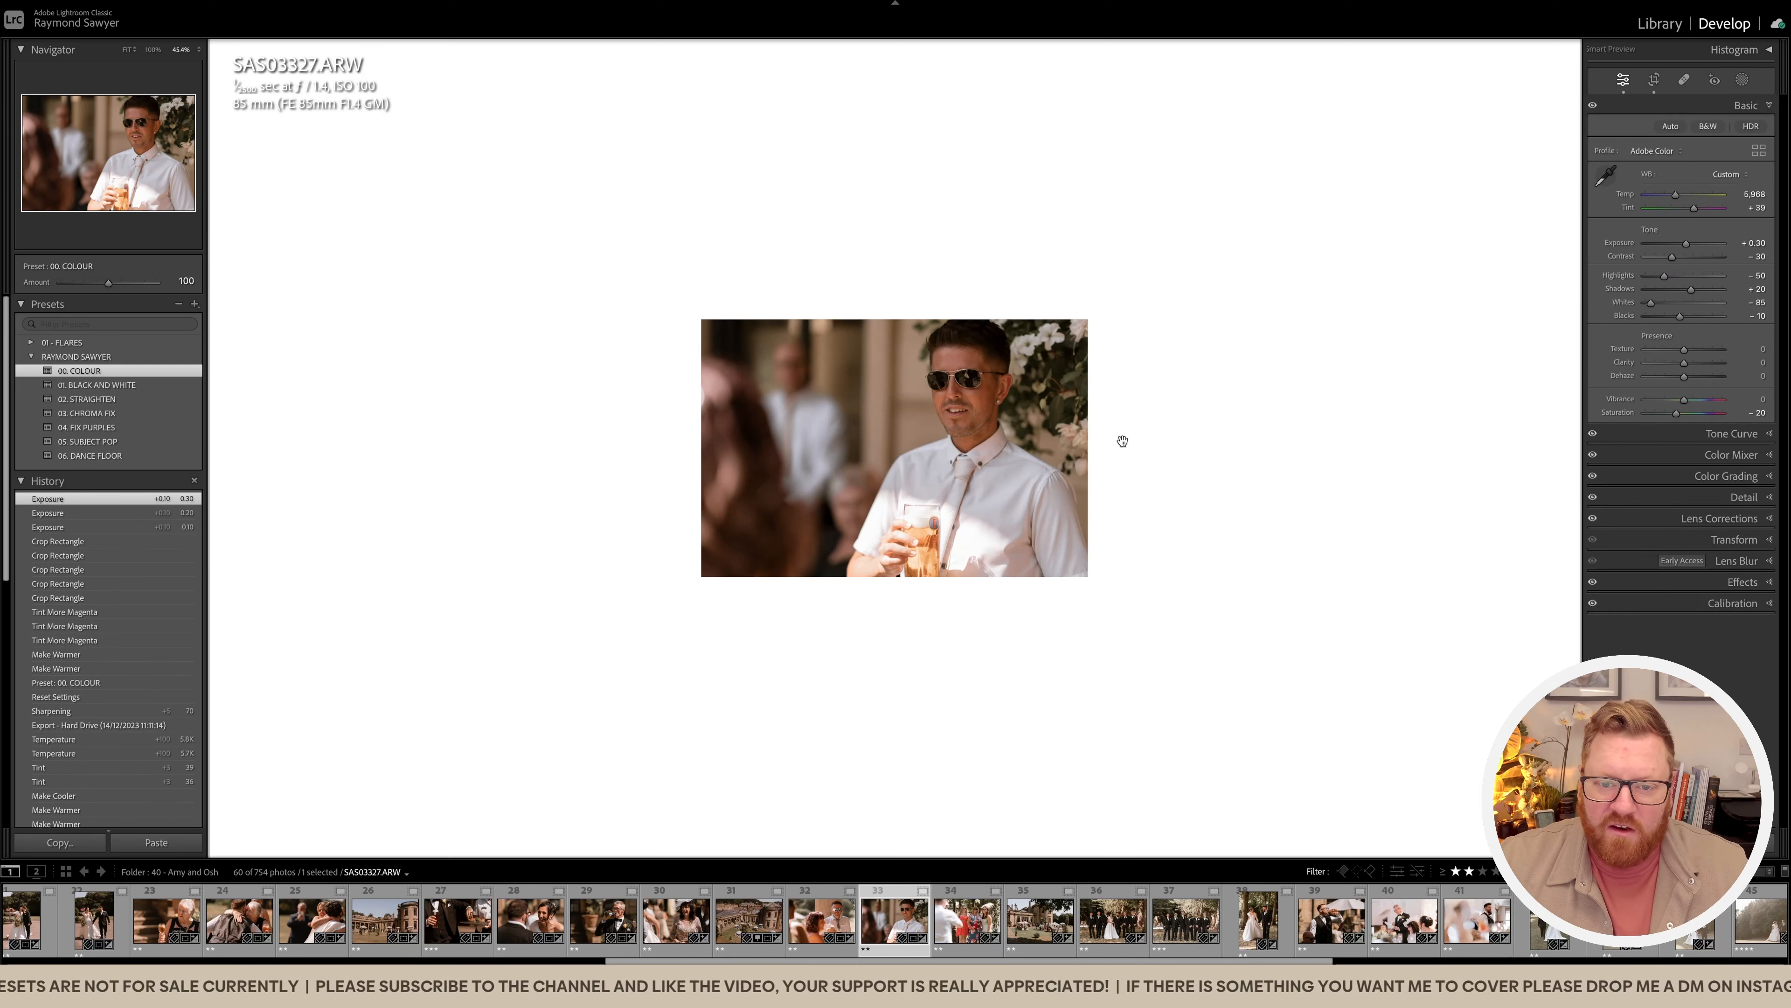
click(961, 438)
click(1058, 458)
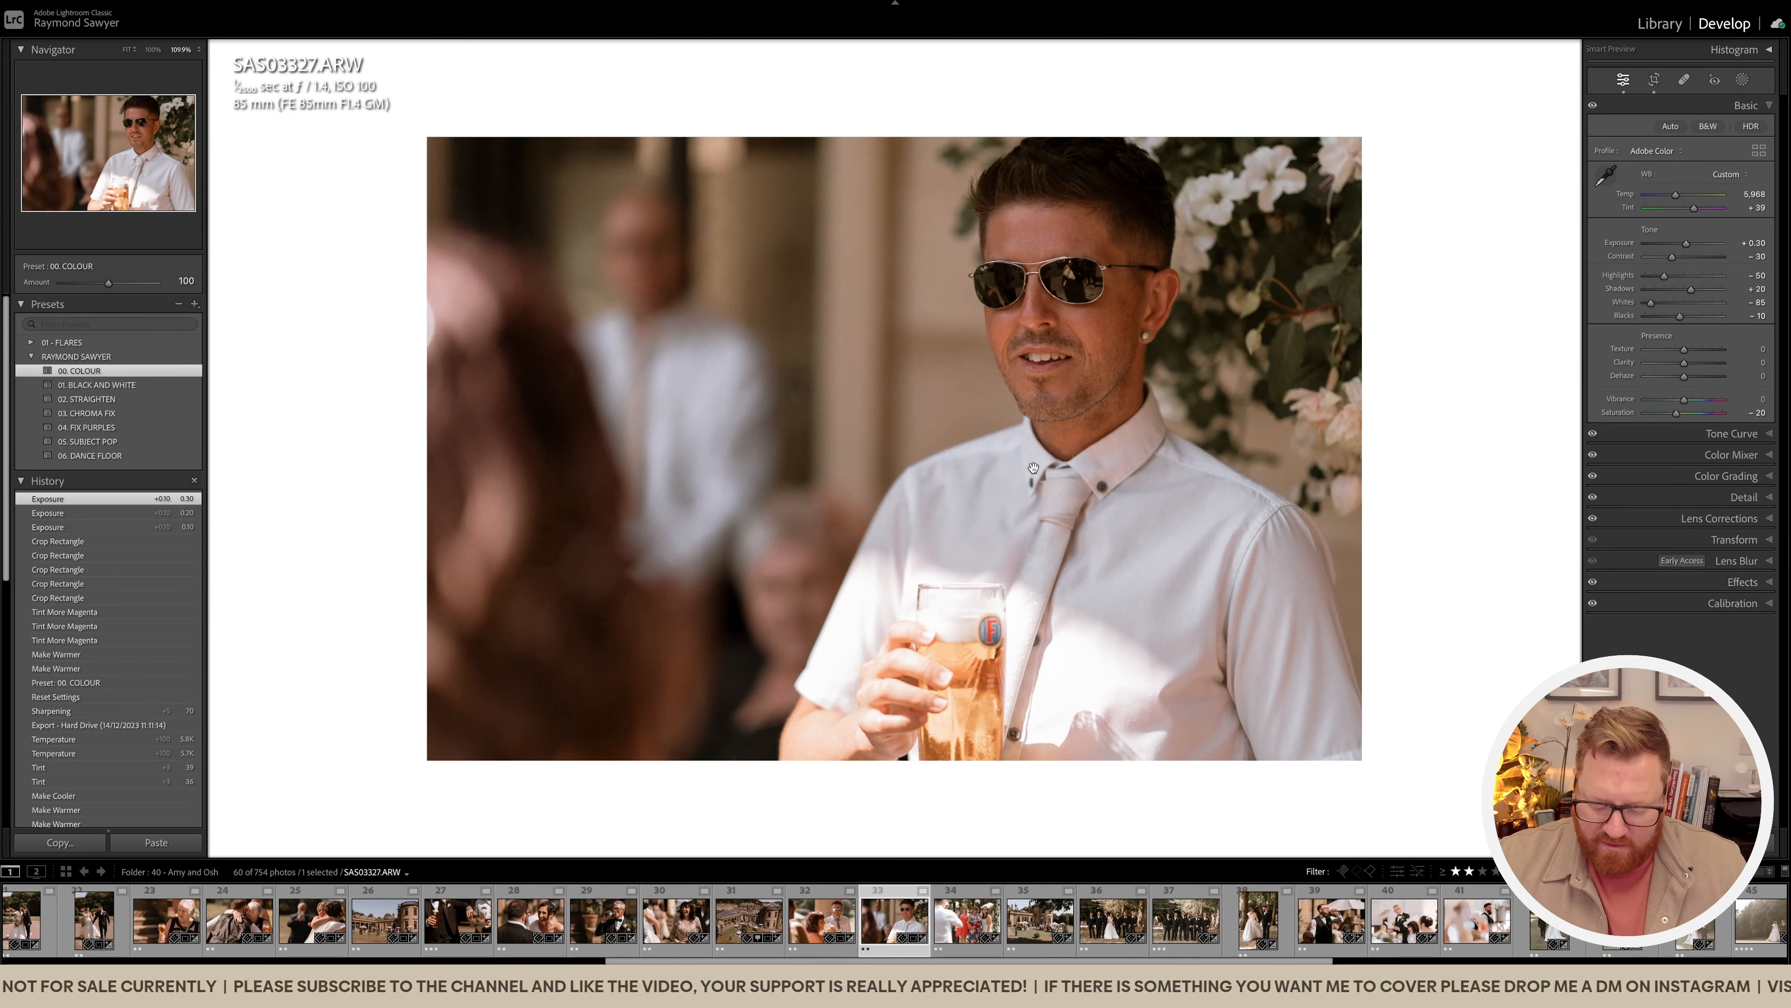
Step: Add three separate 00 - Subject Pop brush masks to brighten the man holding the beer
key(k)
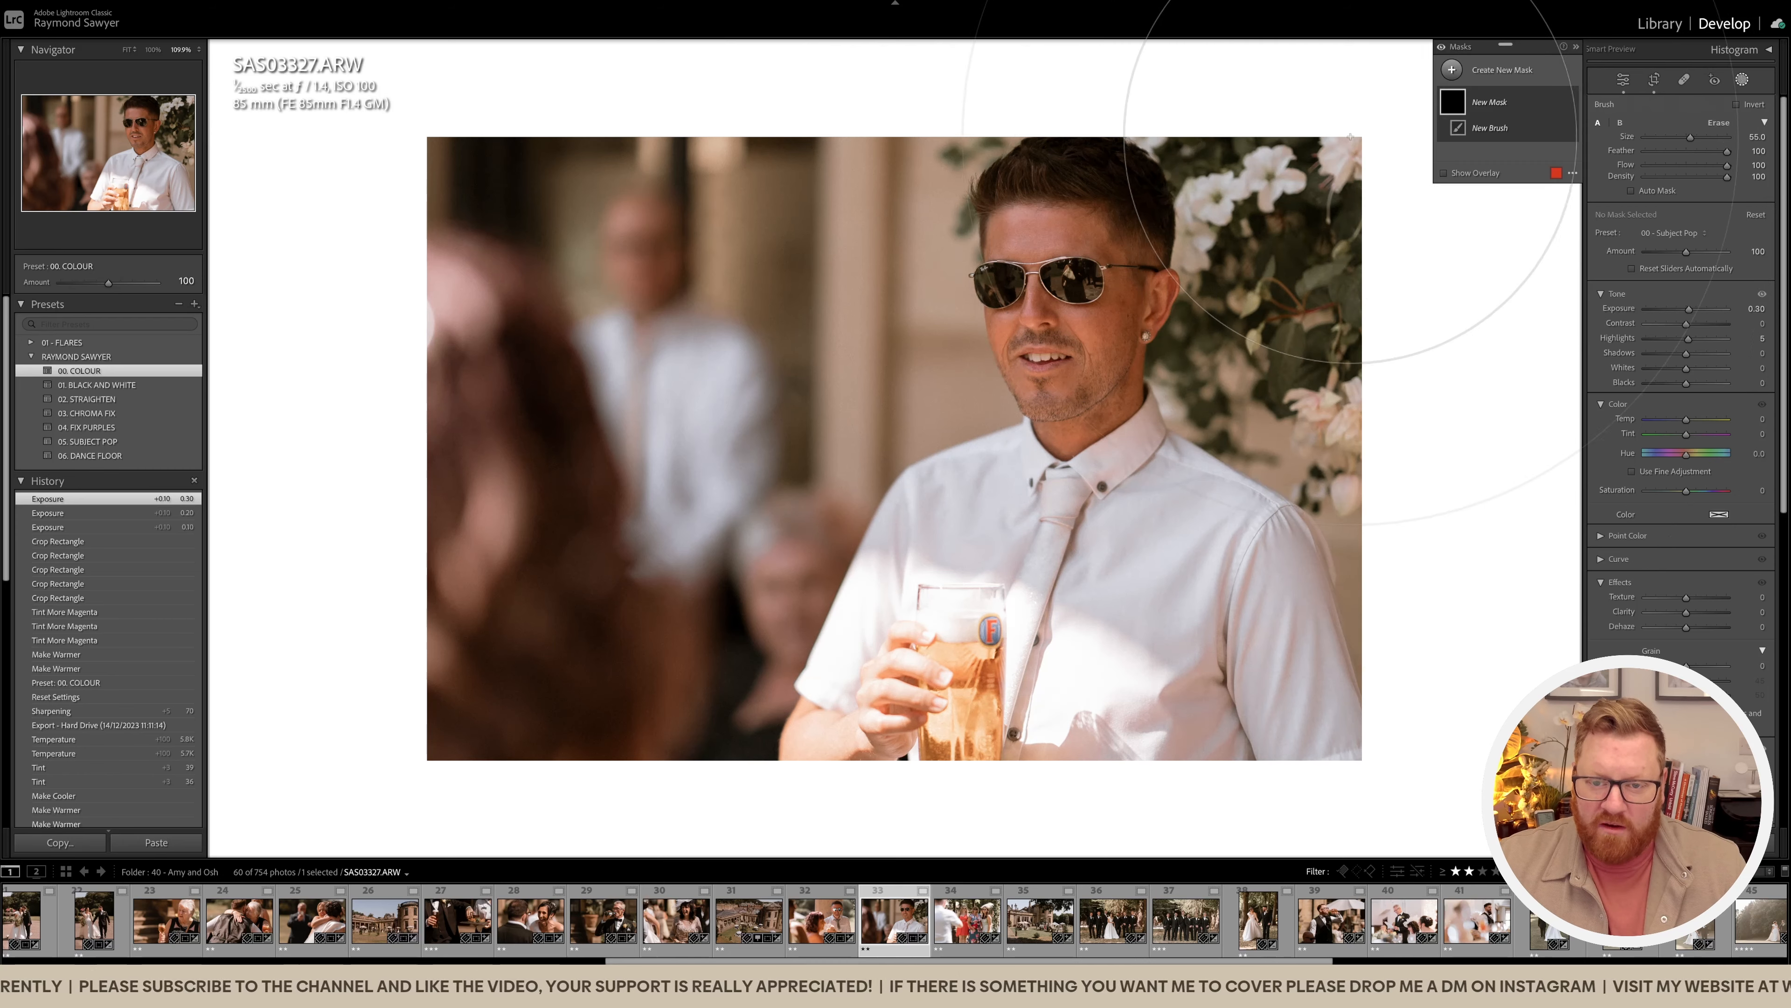
key(k)
mouse_move(990, 264)
mouse_down()
mouse_move(1252, 280)
mouse_move(1488, 328)
mouse_up()
key(k)
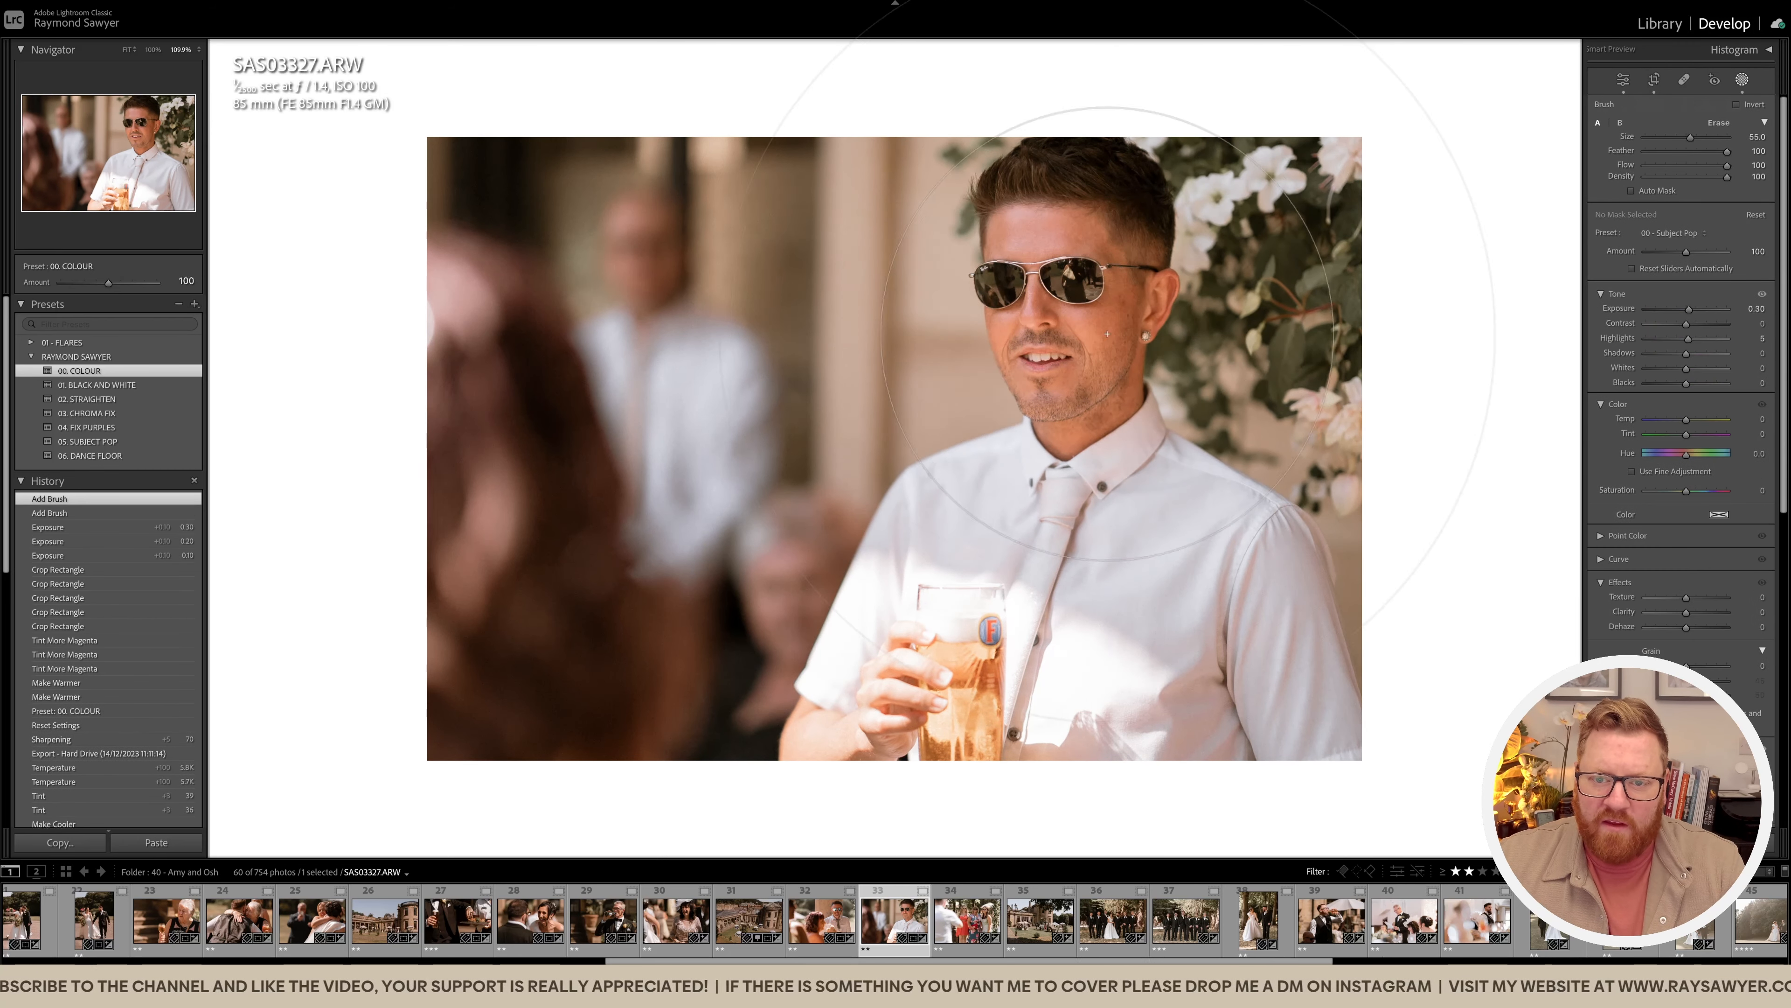
key(k)
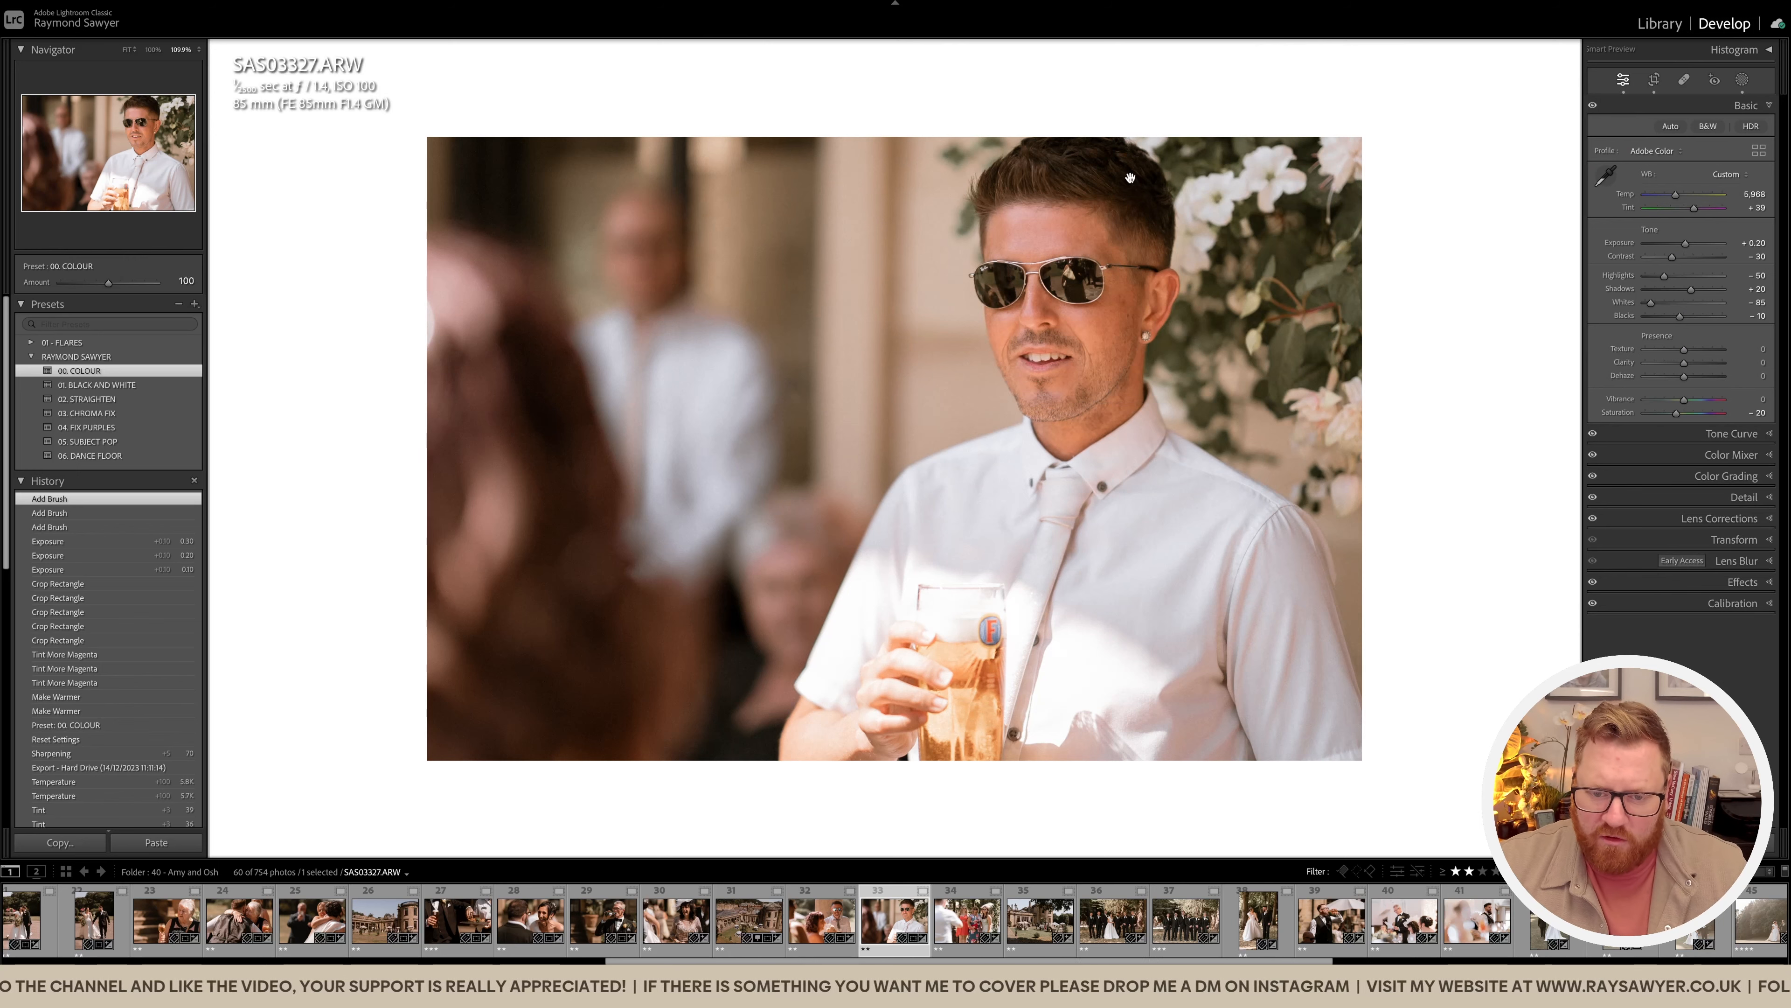
Step: Lower the overall exposure of SAS03327.ARW to -0.30
key(minus)
key(minus)
key(minus)
key(minus)
key(minus)
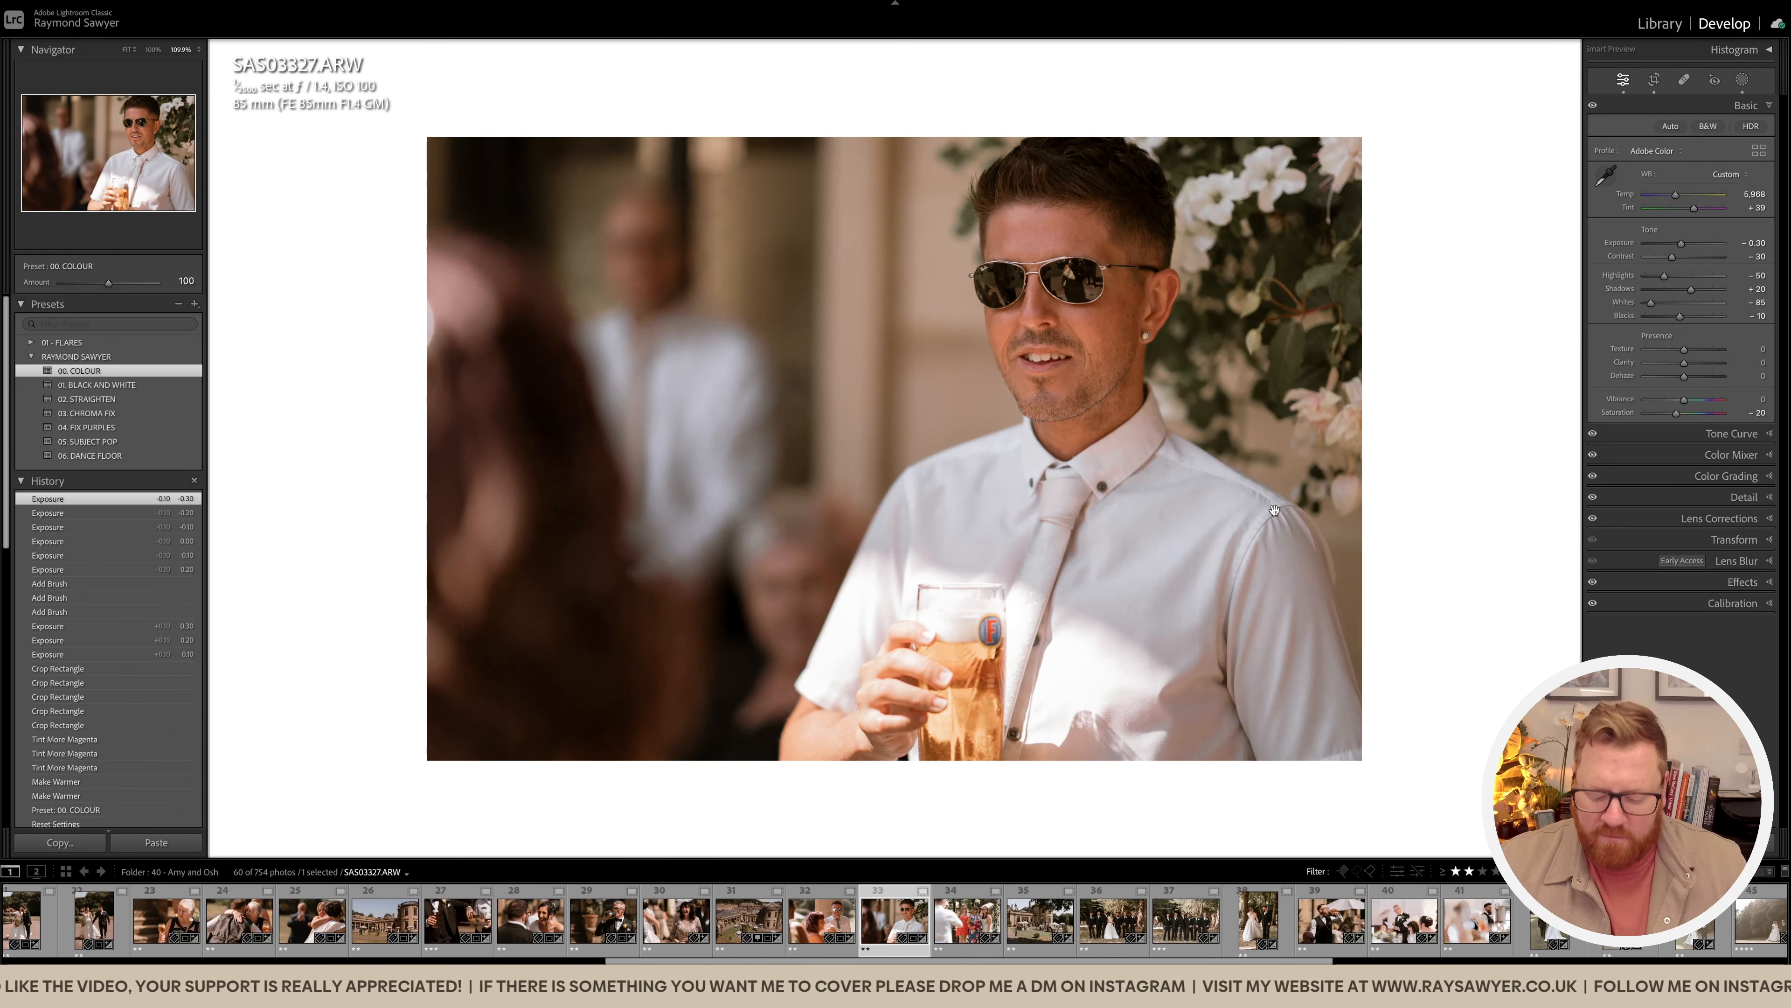
Step: Darken the bright lower part of the man's shirt with a new brush mask using reduced exposure and highlights of -28, erasing the excess
key(k)
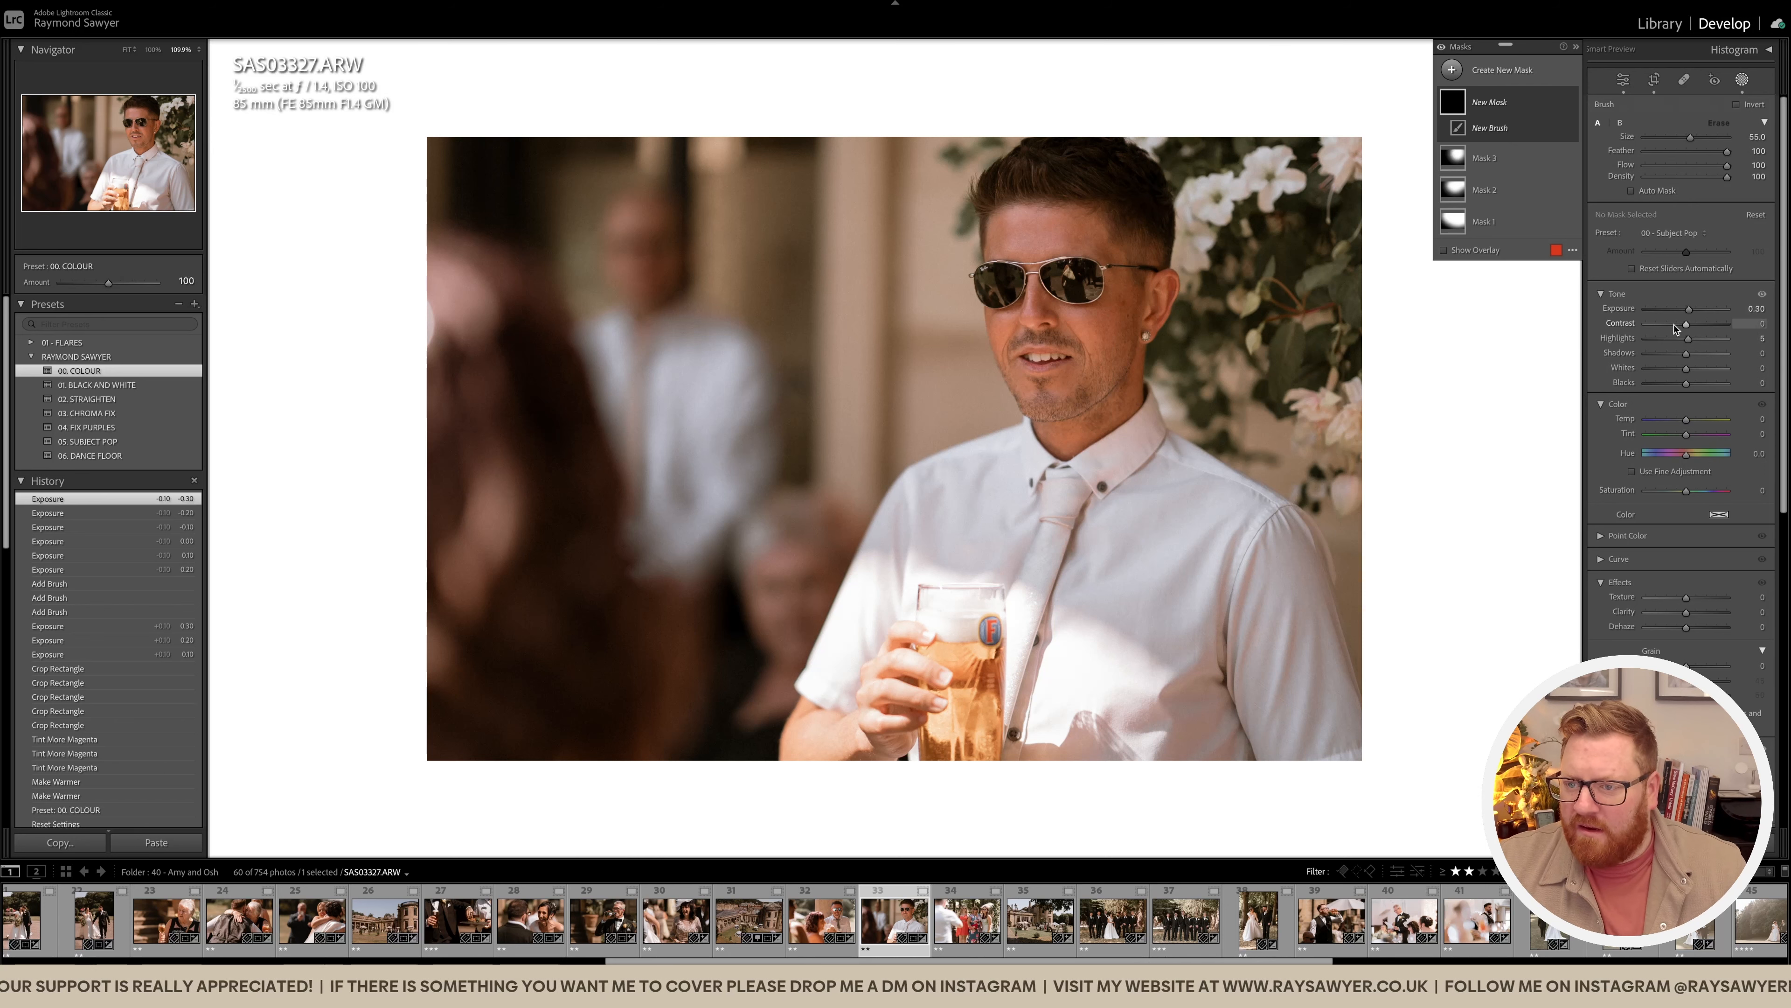
drag(1687, 311, 1675, 339)
scroll(1139, 656, down, 5)
mouse_move(1122, 659)
mouse_down()
mouse_move(753, 691)
mouse_move(1010, 745)
mouse_up()
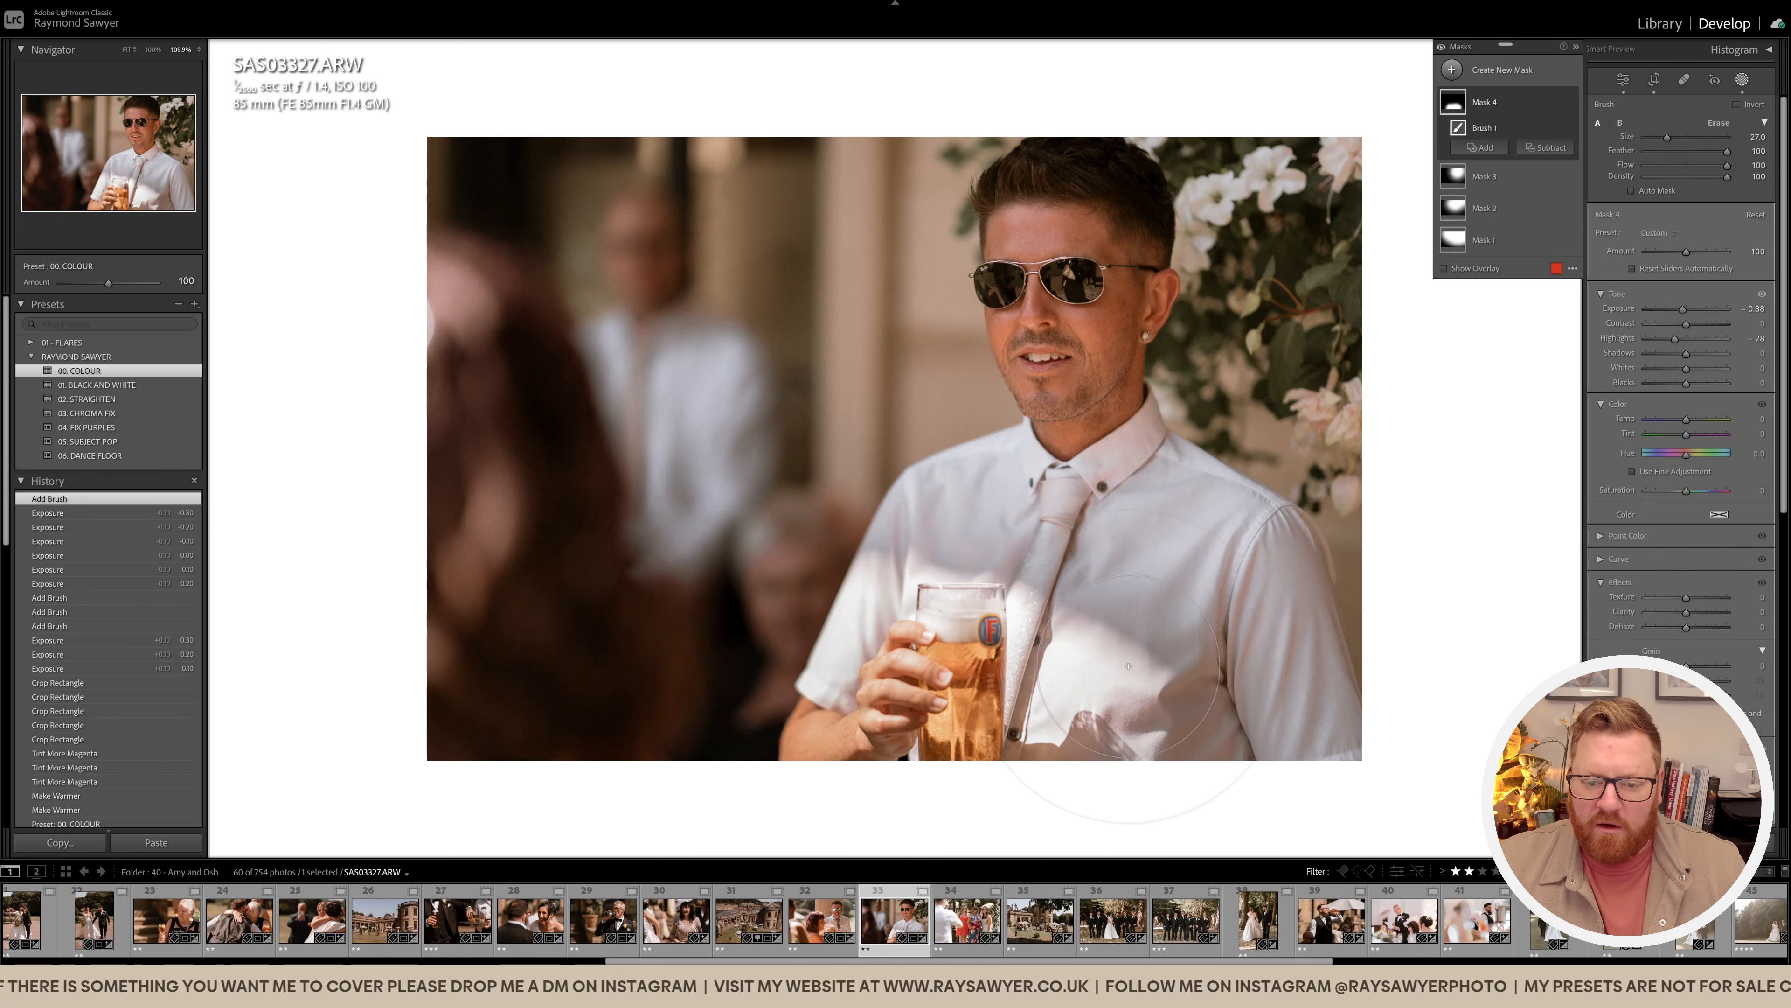
mouse_move(1128, 688)
alt+mouse_down()
mouse_move(1155, 635)
mouse_move(1168, 777)
mouse_move(1119, 668)
mouse_move(1132, 749)
mouse_move(1078, 712)
mouse_move(1070, 795)
mouse_move(1053, 607)
mouse_move(1062, 658)
mouse_move(1144, 617)
mouse_move(1140, 593)
mouse_move(1154, 629)
mouse_move(1066, 557)
alt+mouse_up()
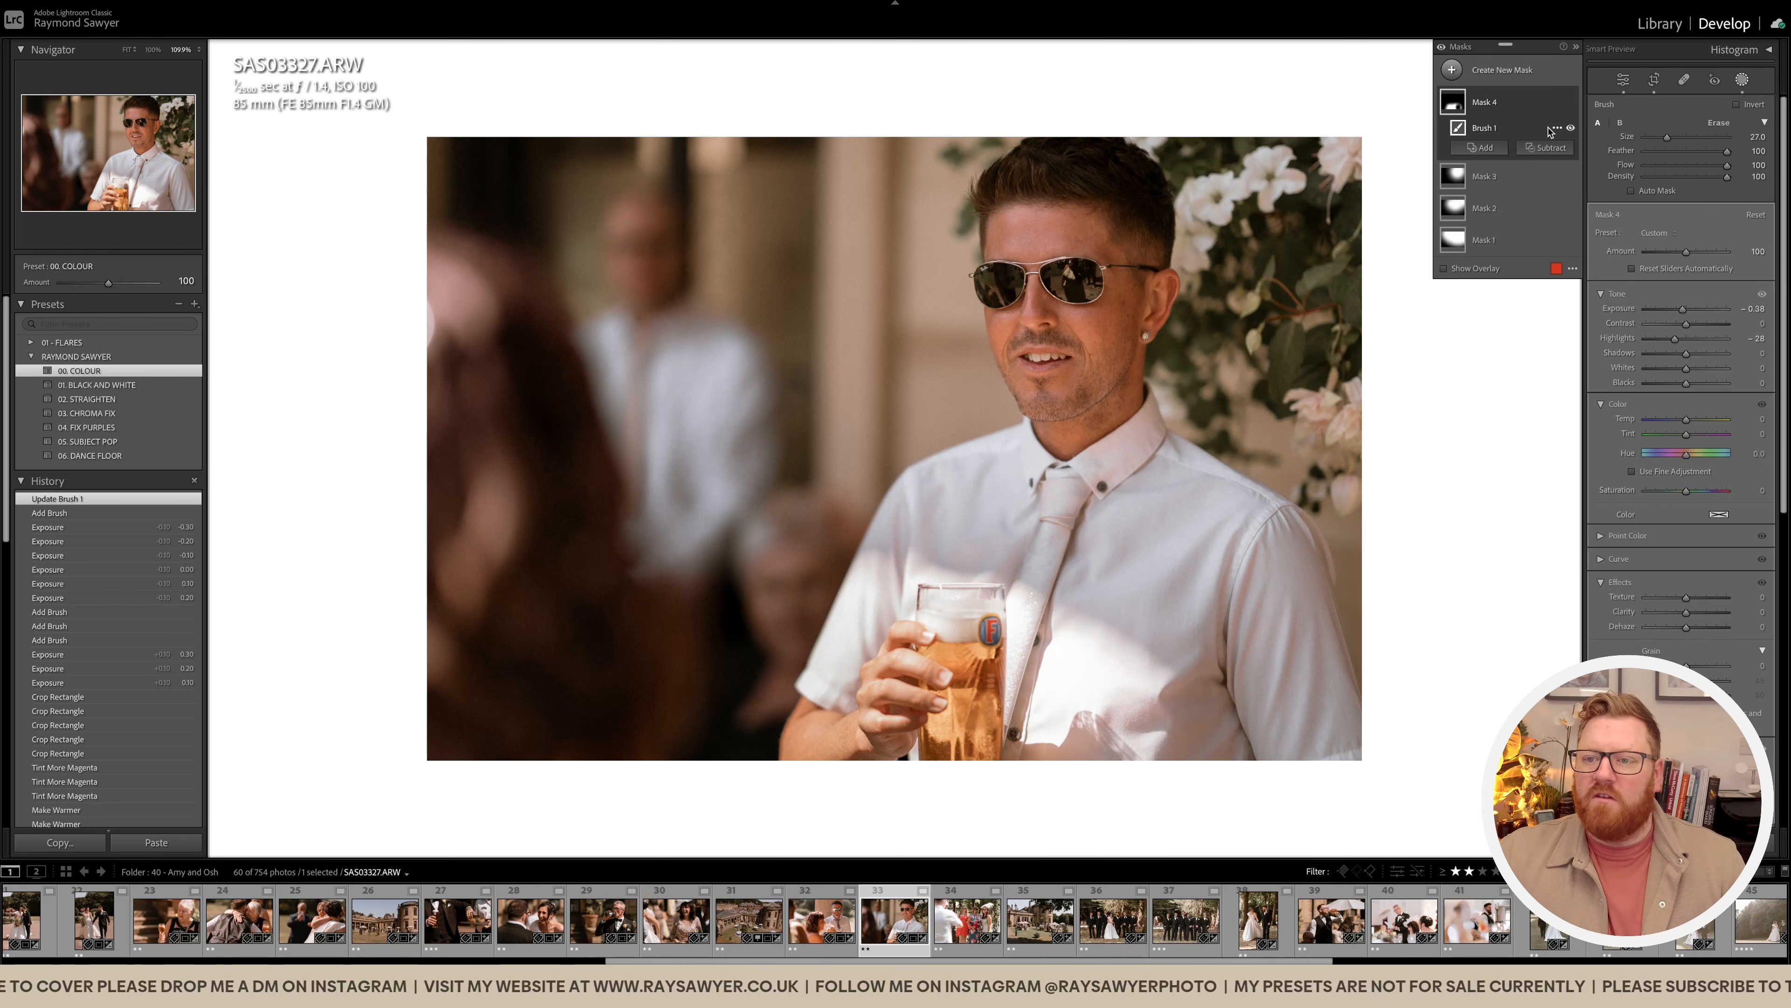
Step: Toggle the shirt-darkening mask off and on to compare its effect, and close masking
click(1567, 102)
click(1567, 102)
click(1566, 102)
click(1567, 102)
key(shift+w)
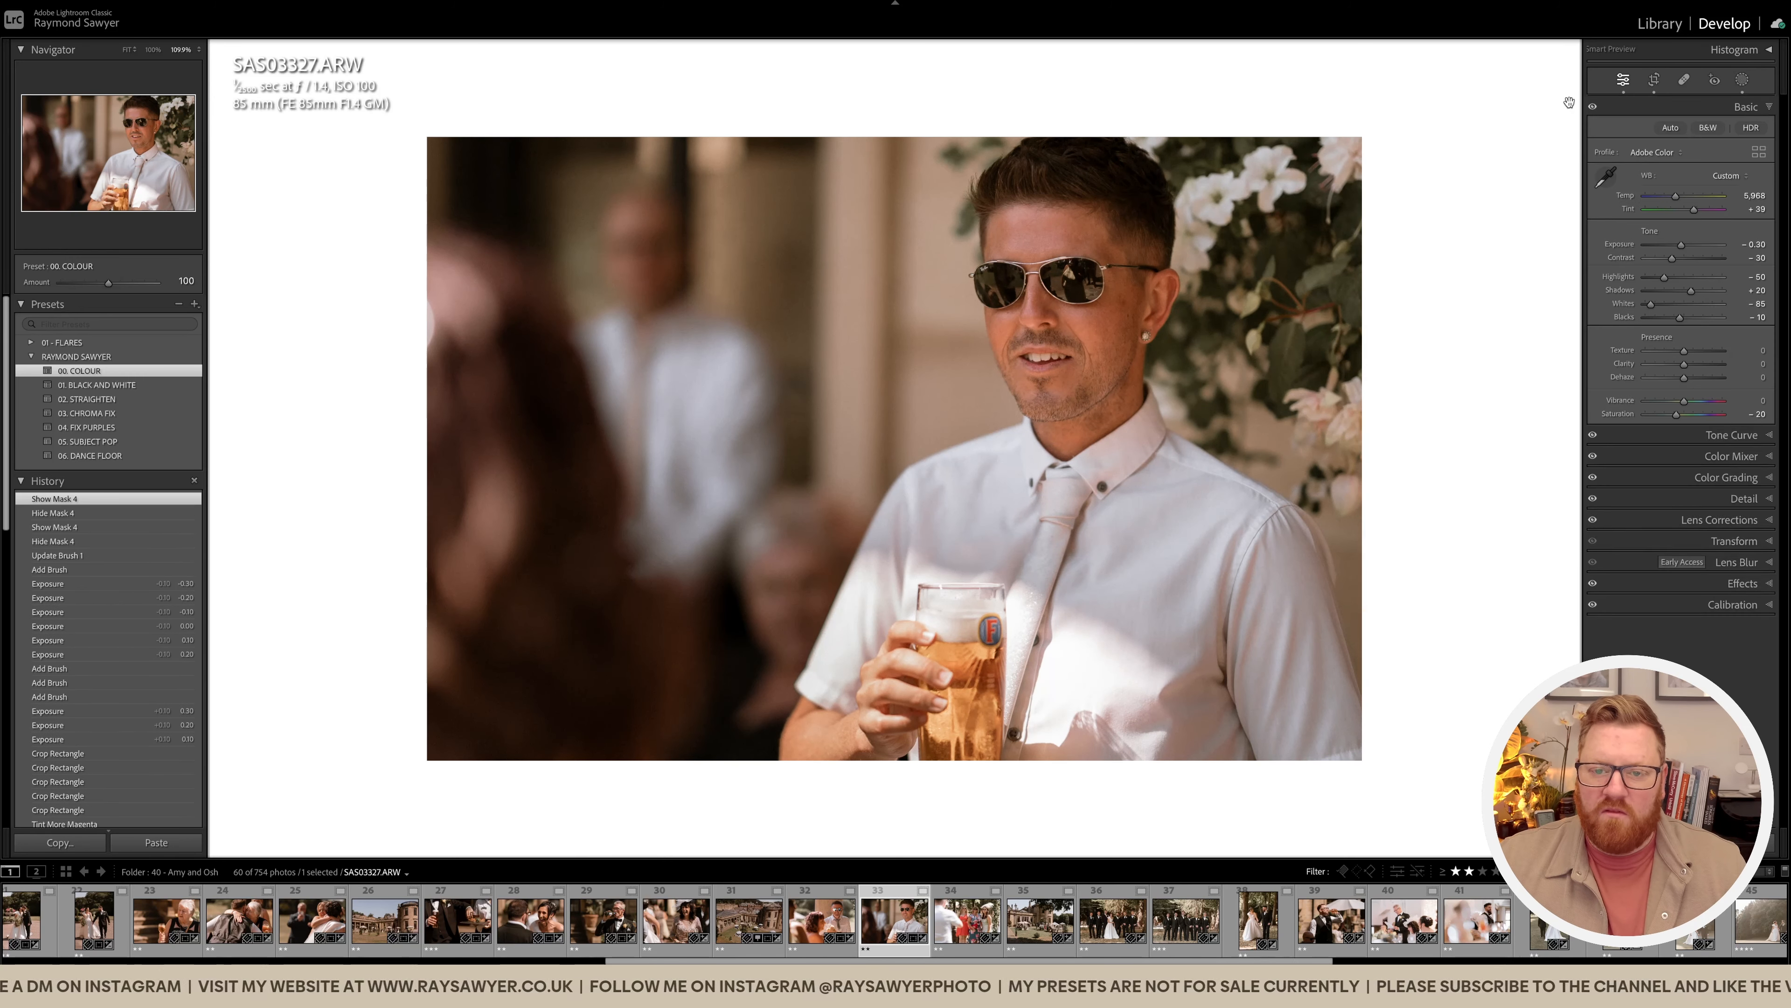
Step: Warm the white balance of SAS03327.ARW by setting the tint to +45 and the temperature to 6,168
shift+drag(1098, 349, 1085, 348)
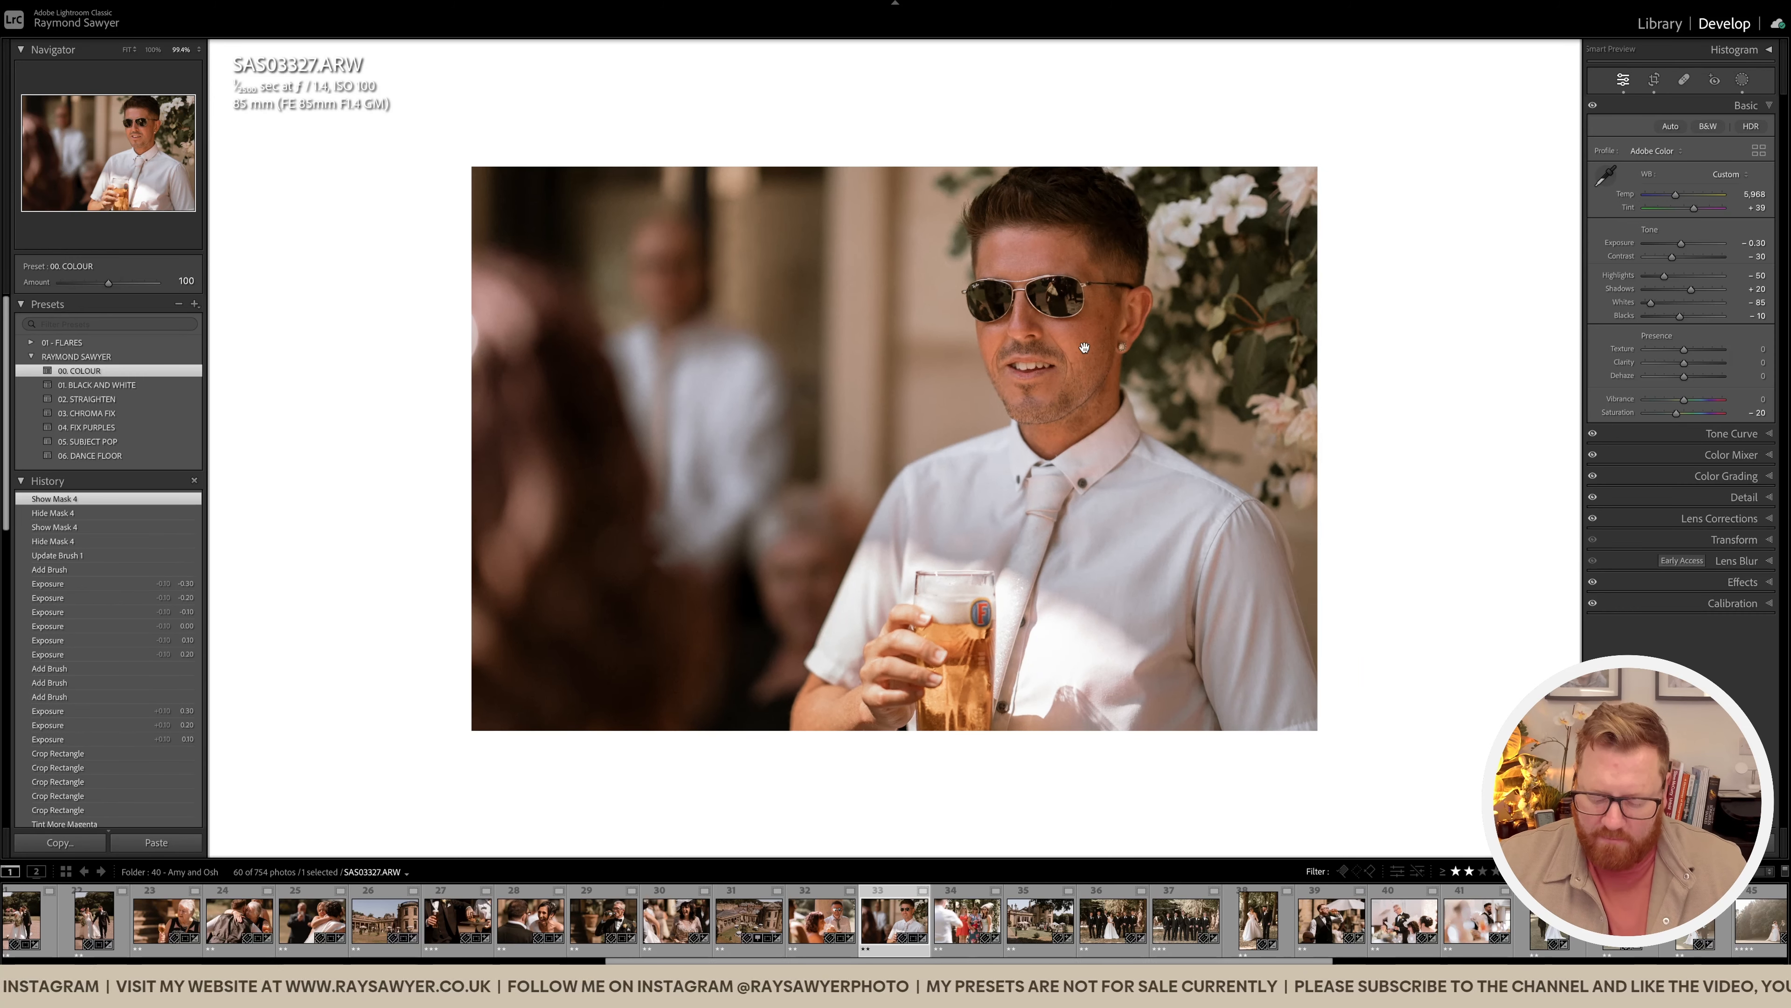
key(equal)
key(equal)
key(comma)
key(equal)
key(equal)
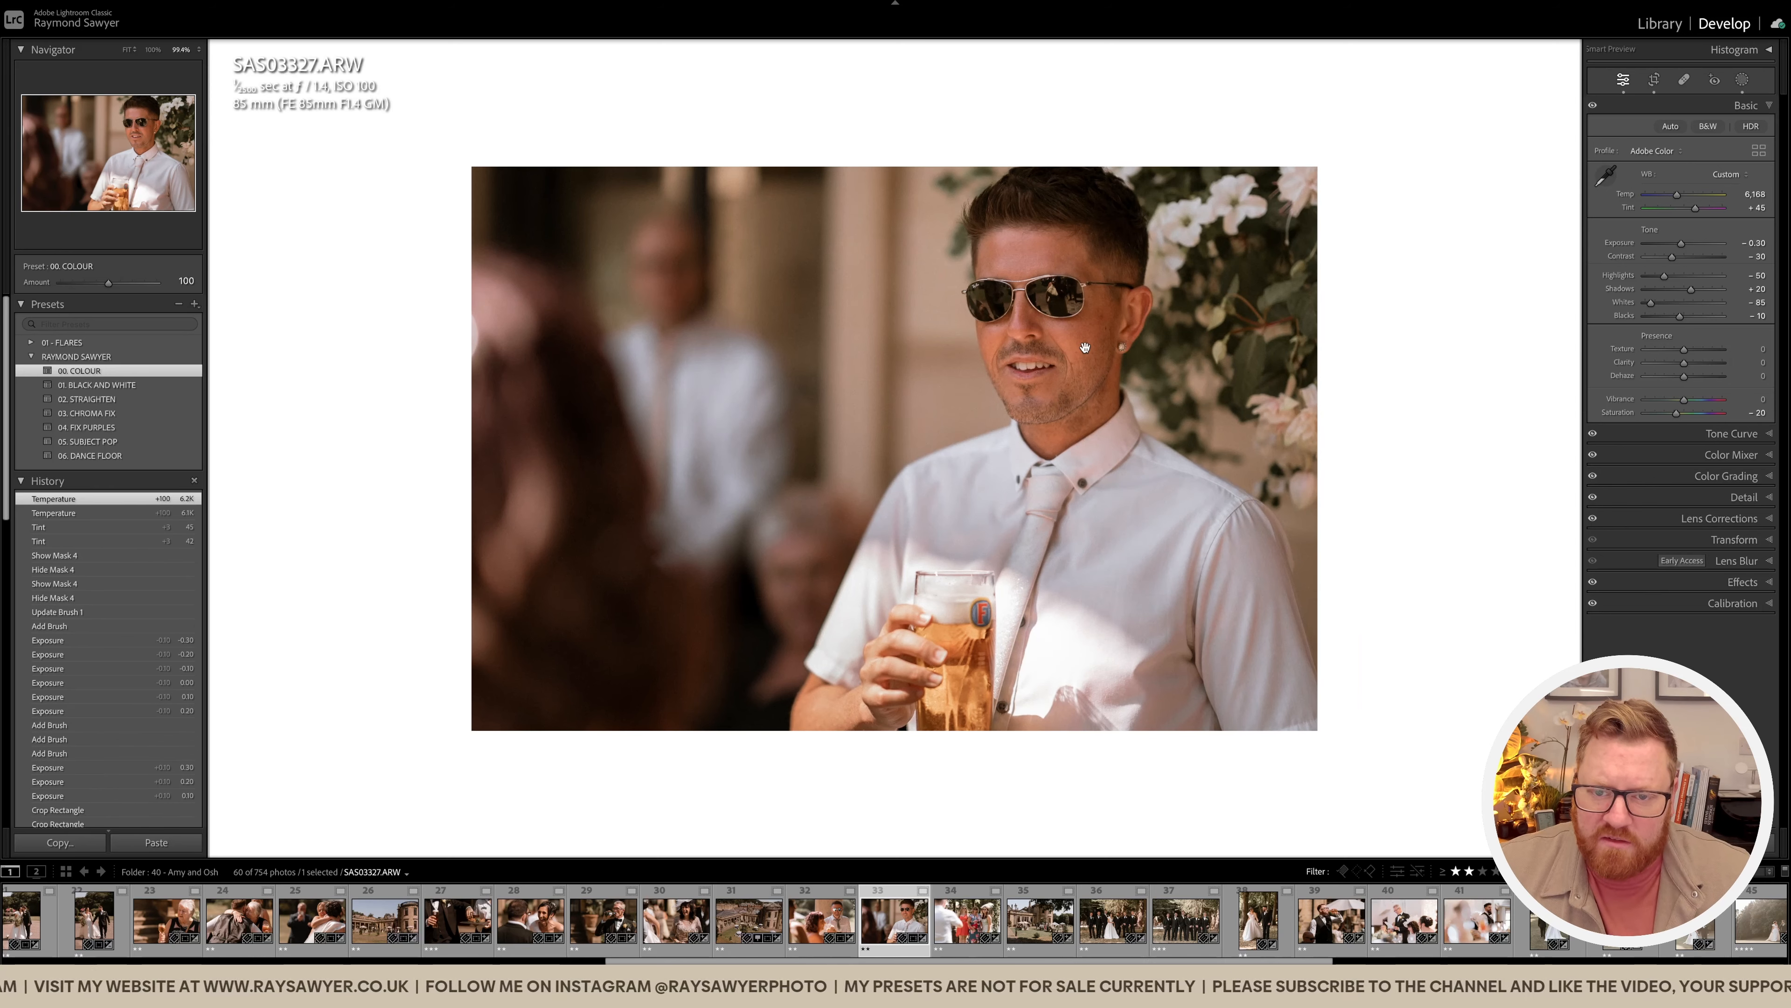
Step: Brighten the man's face with a new brush mask using the 00 - Subject Pop preset
key(k)
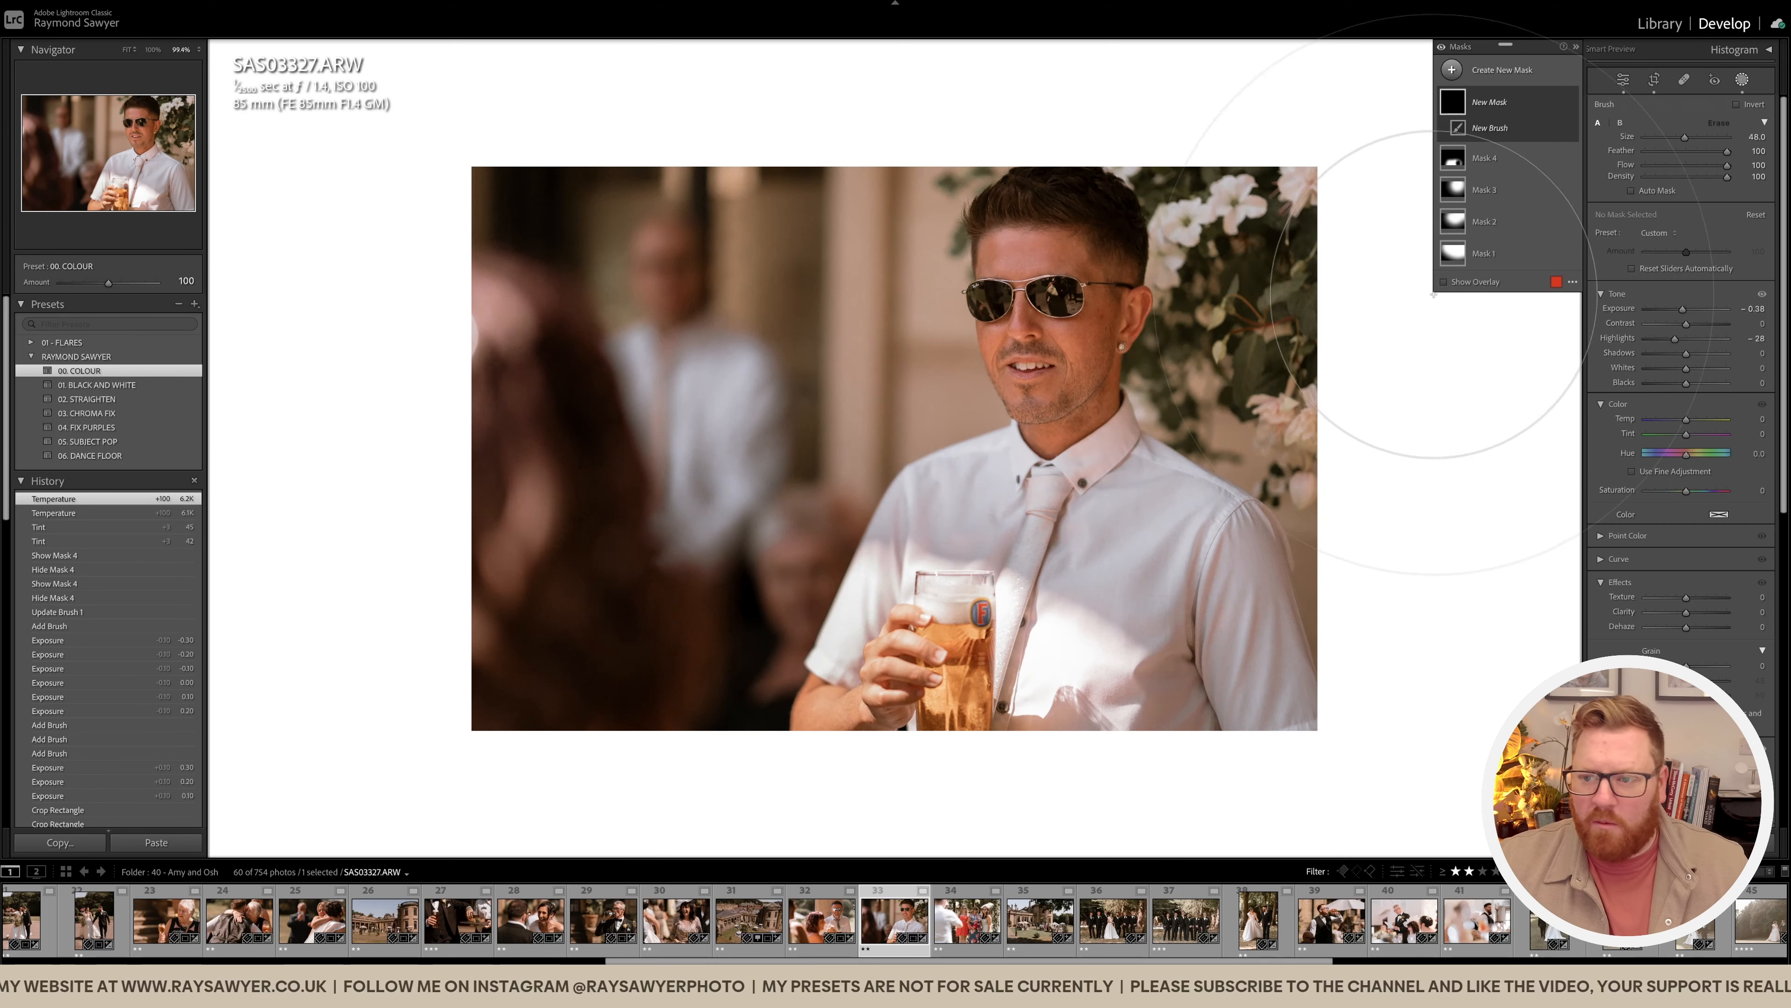
click(1658, 233)
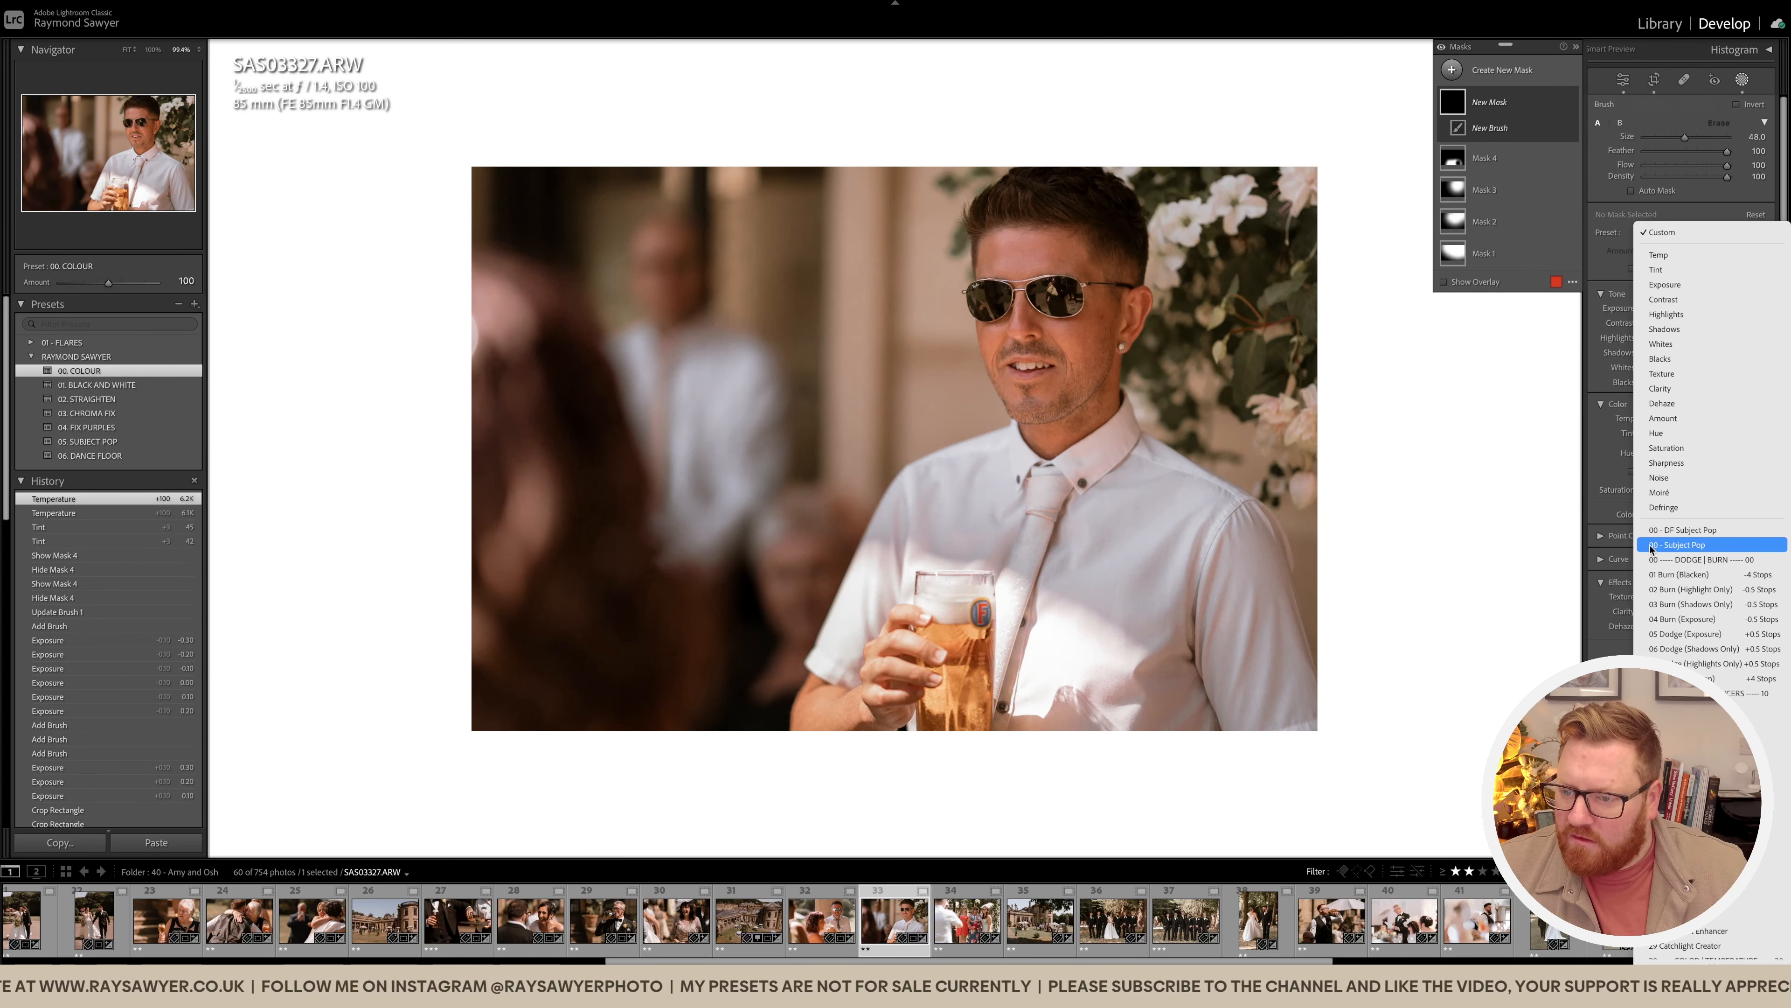
click(1707, 546)
click(1085, 303)
key(k)
Step: Lower the overall exposure of SAS03327.ARW to -0.50
key(minus)
key(minus)
shift+drag(985, 502, 1016, 490)
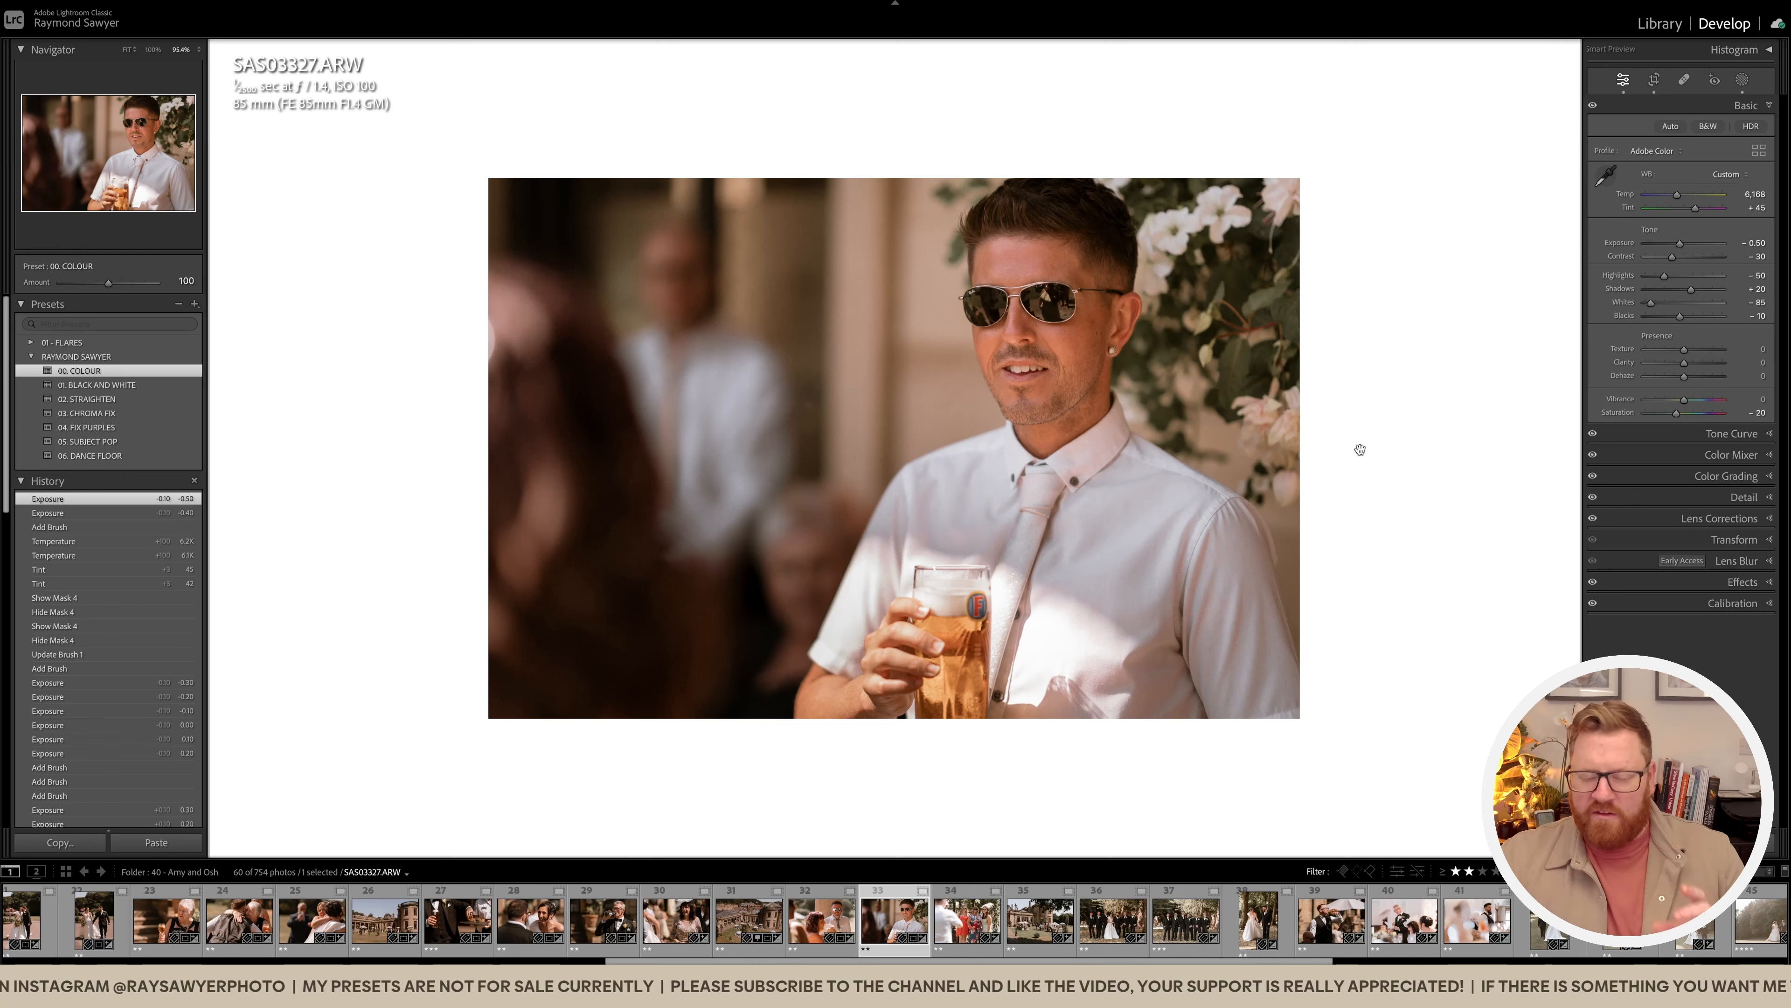
Step: Compare the edited photo of the man with its unedited before view
key(backslash)
key(backslash)
key(backslash)
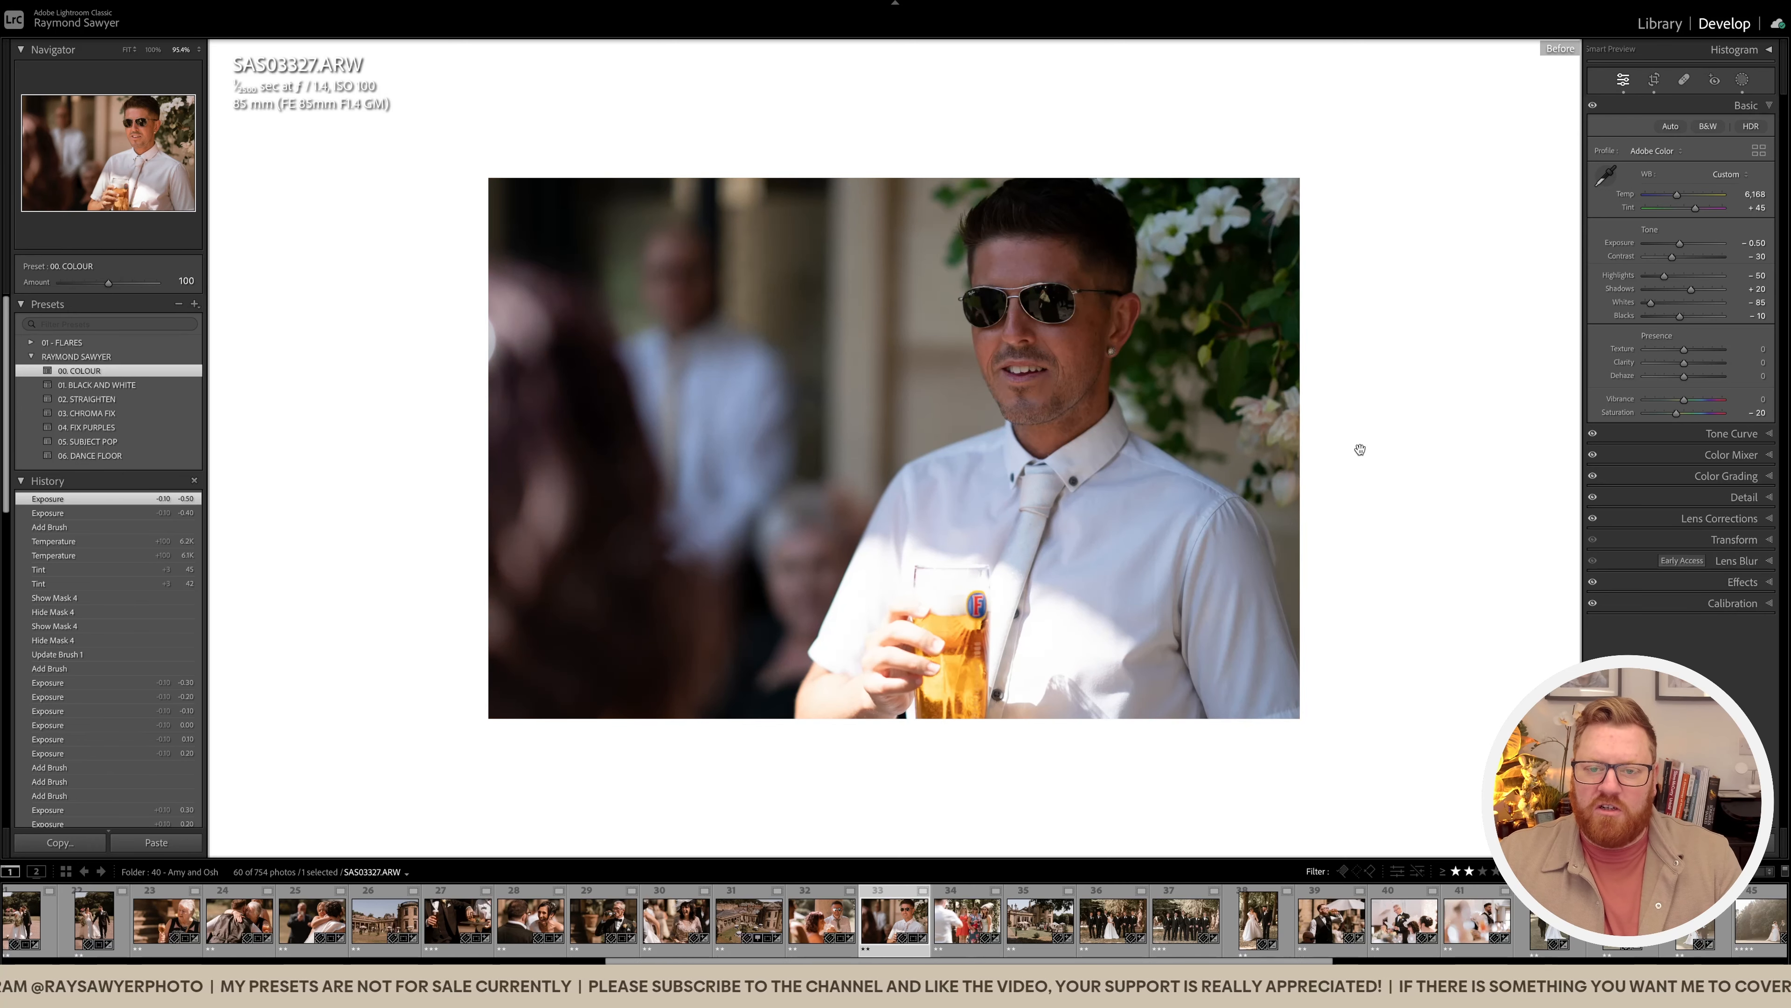
Step: Crop SAS03364.ARW tighter around the three women and straighten it with a crop angle of about -0.60
key(Right)
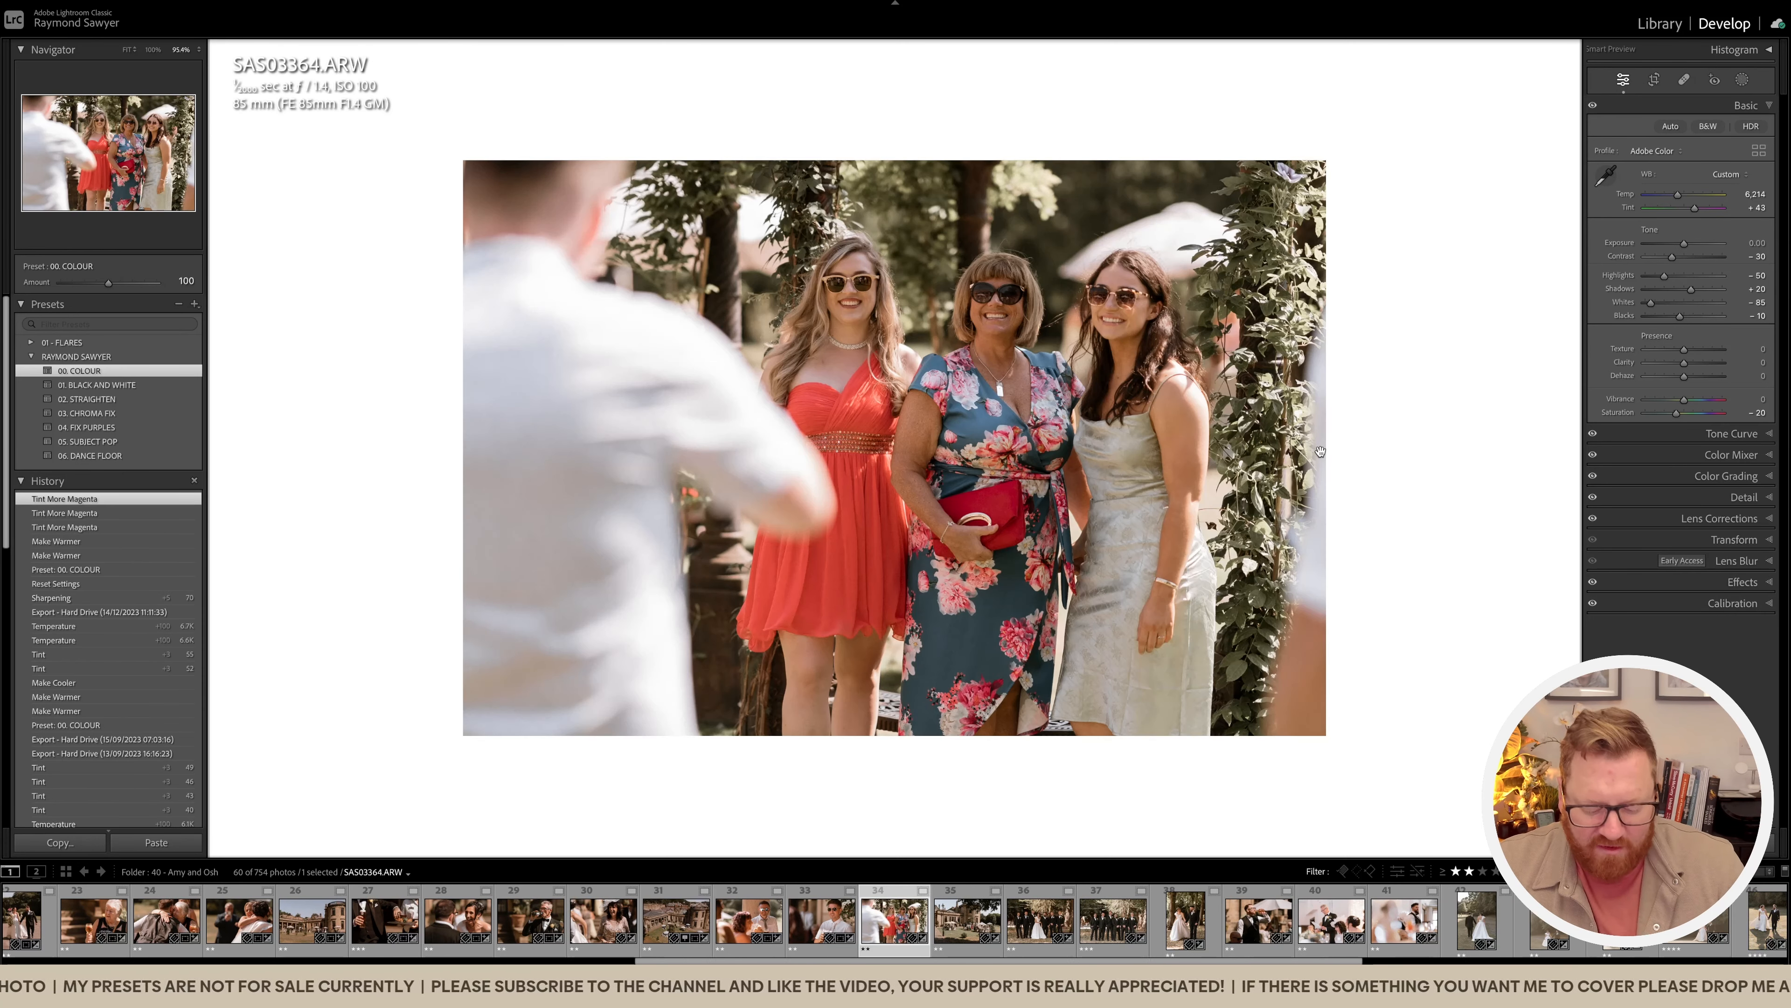
key(r)
drag(1474, 449, 1431, 449)
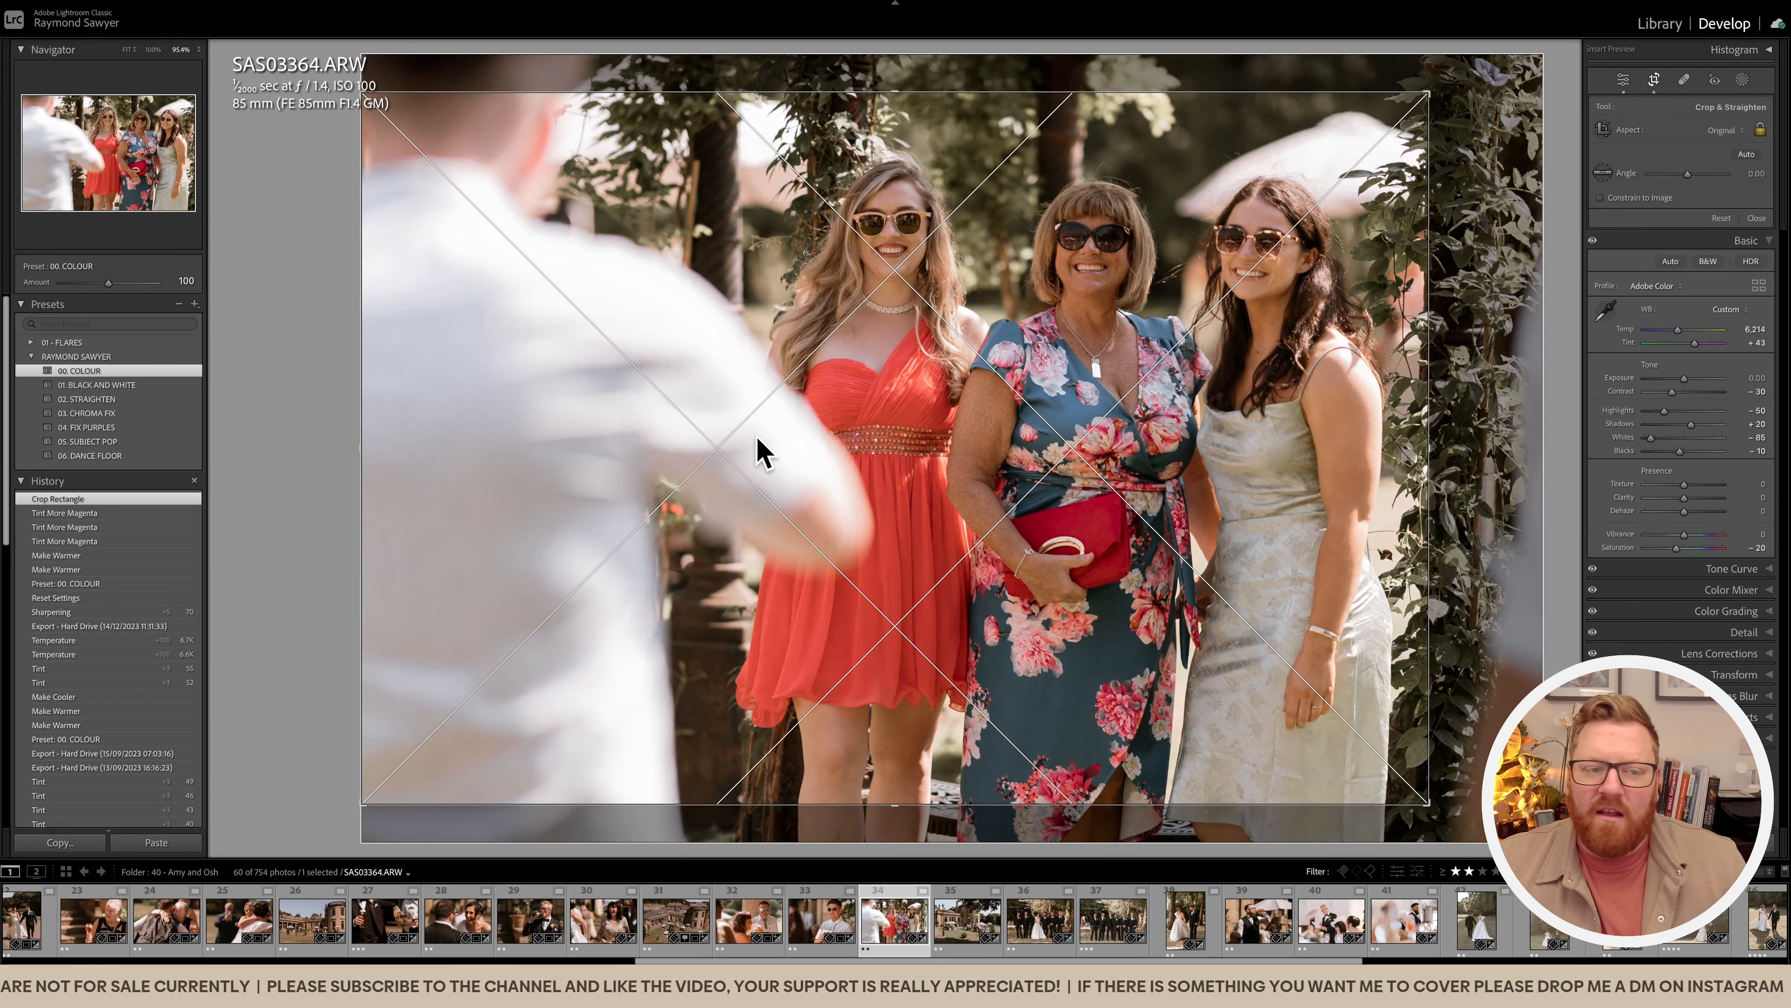
drag(362, 450, 381, 449)
drag(859, 427, 836, 418)
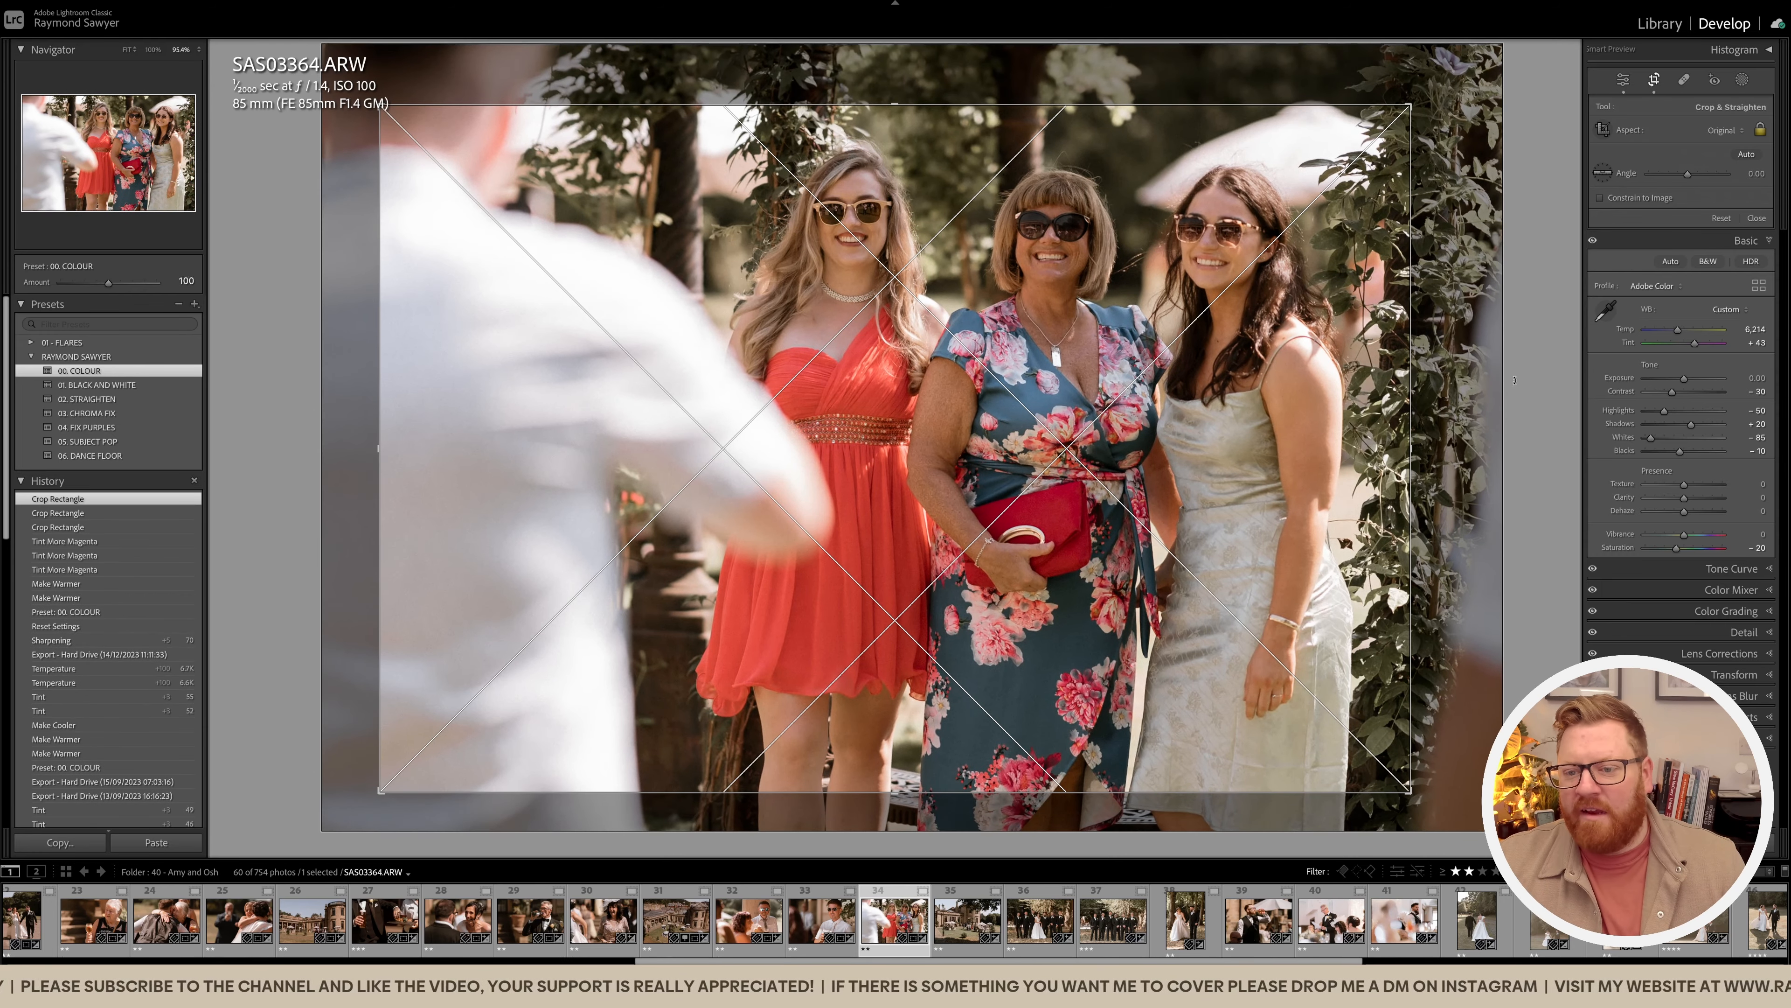
drag(1480, 412, 1480, 406)
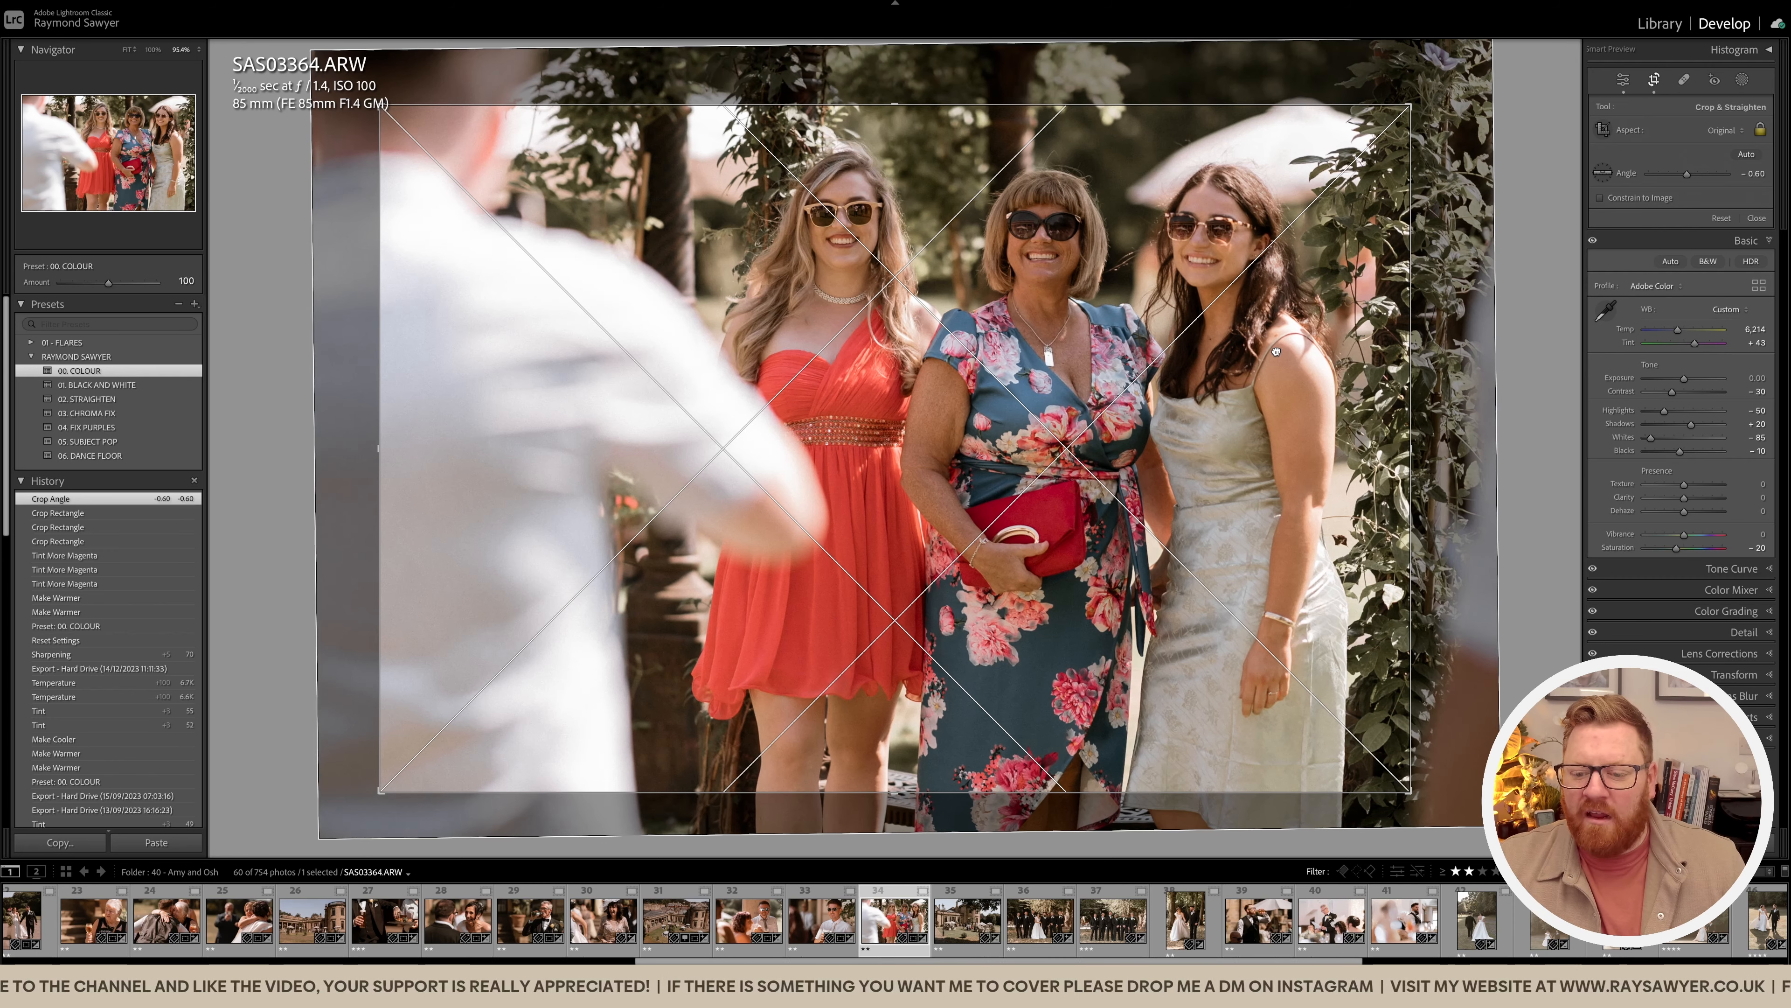
drag(1276, 350, 1276, 352)
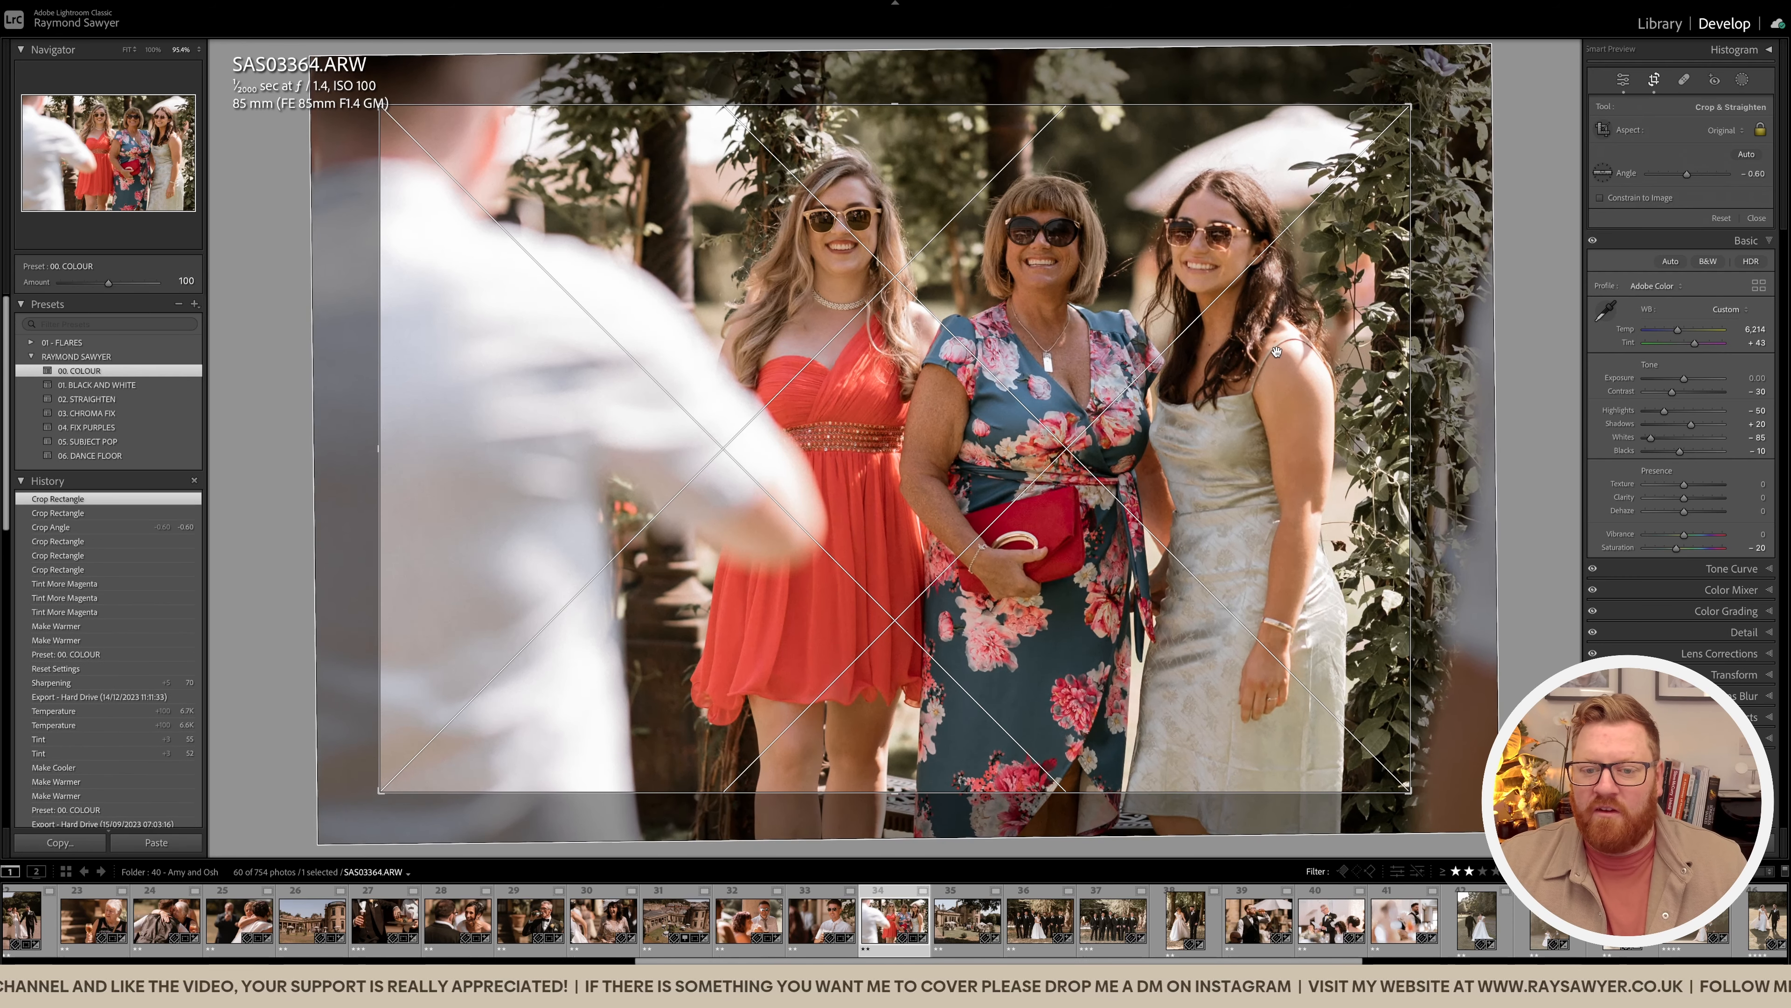
key(r)
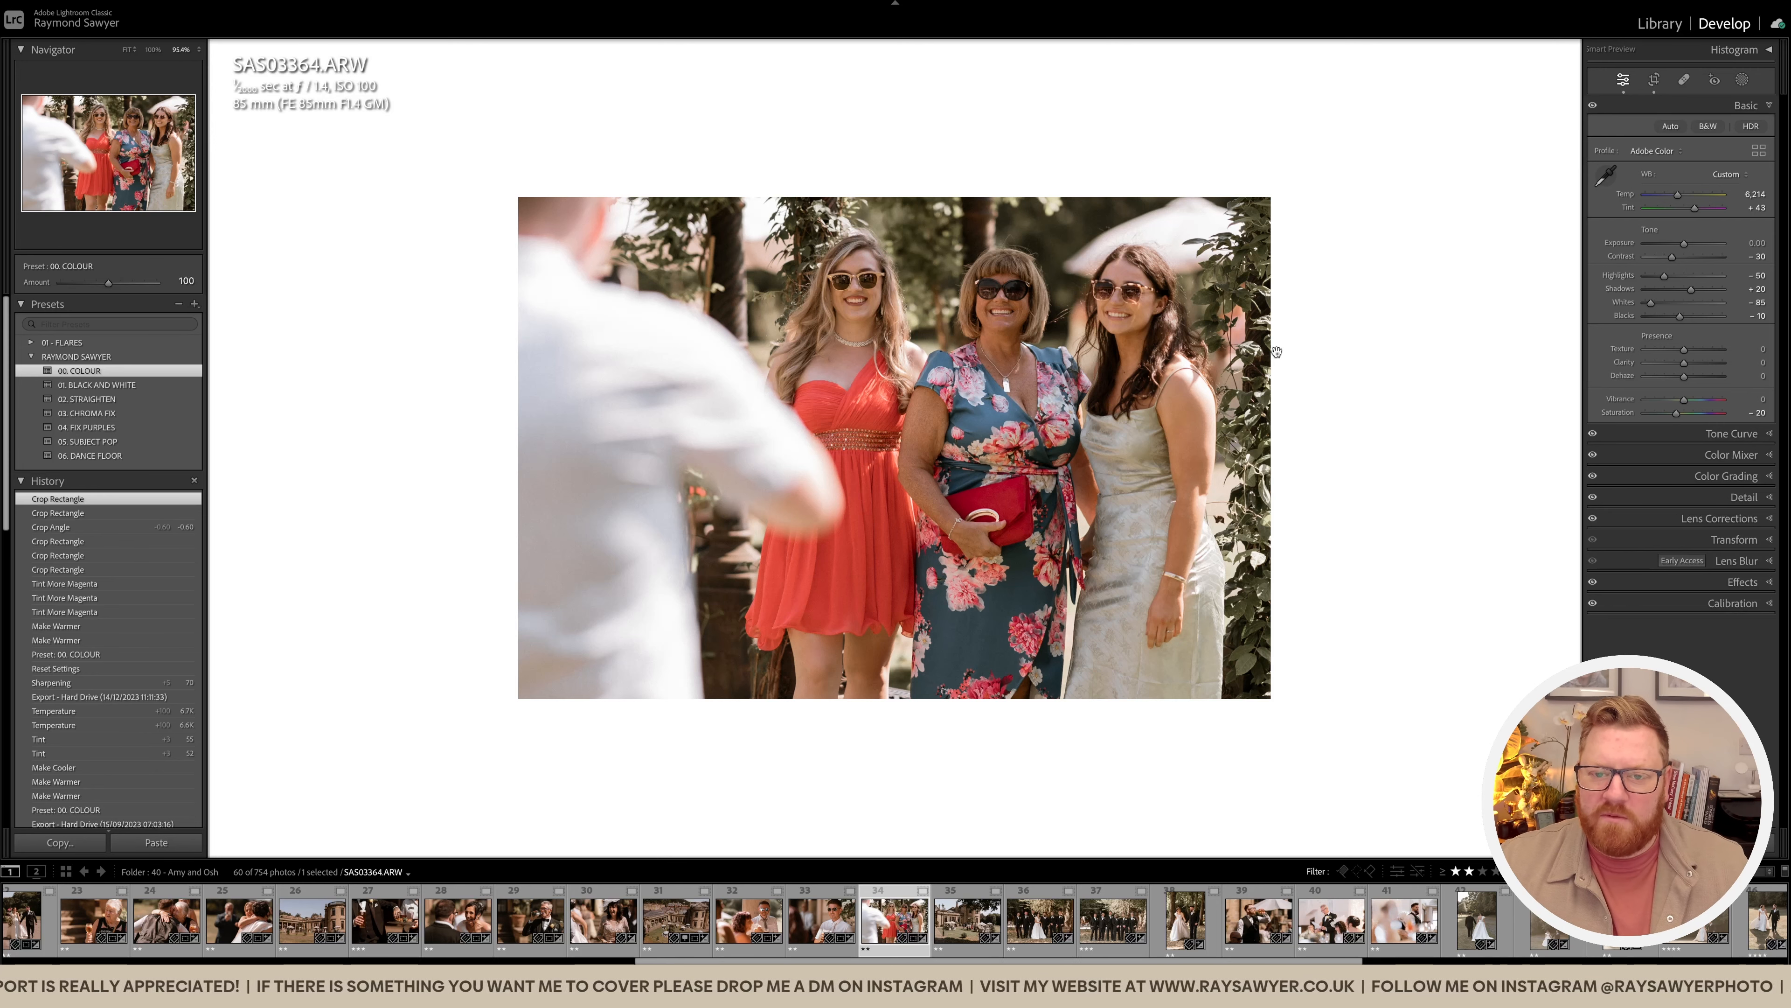
Step: Warm SAS03364.ARW by setting the tint to +55 and the temperature to 6,714, and lower the exposure to -0.10
drag(1160, 499, 1332, 506)
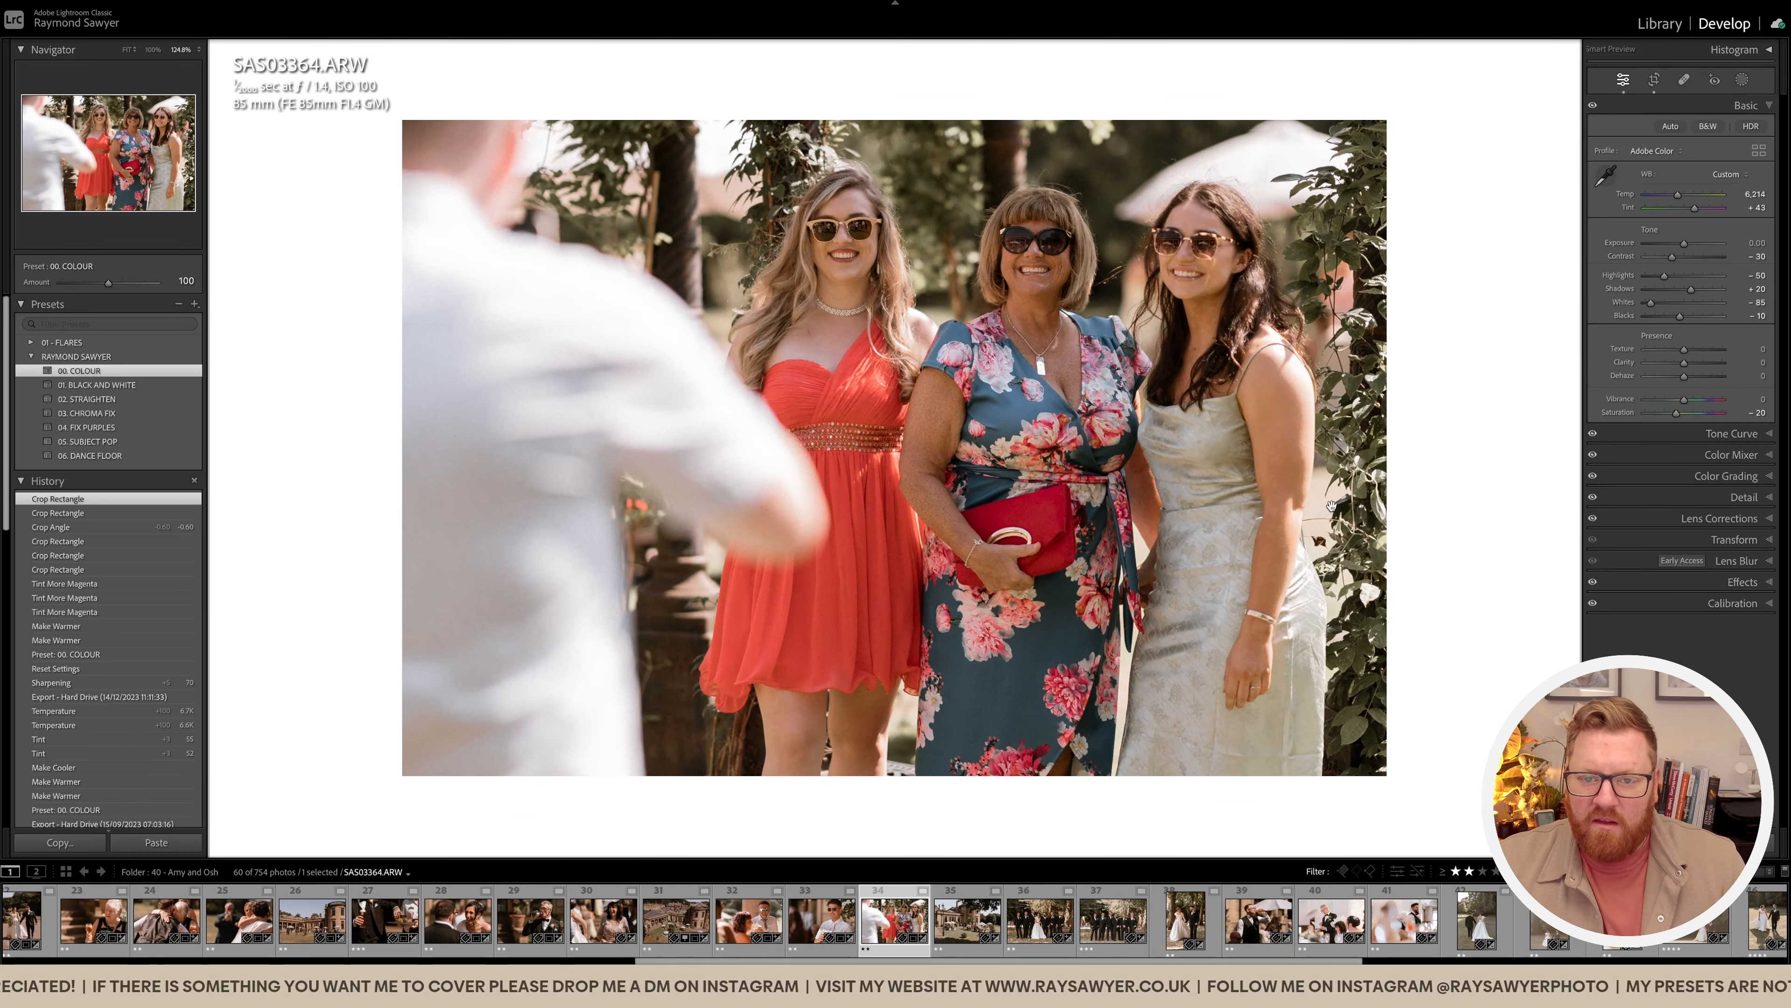
key(equal)
key(equal)
key(equal)
key(equal)
key(comma)
key(equal)
key(equal)
key(equal)
key(equal)
key(equal)
key(period)
key(minus)
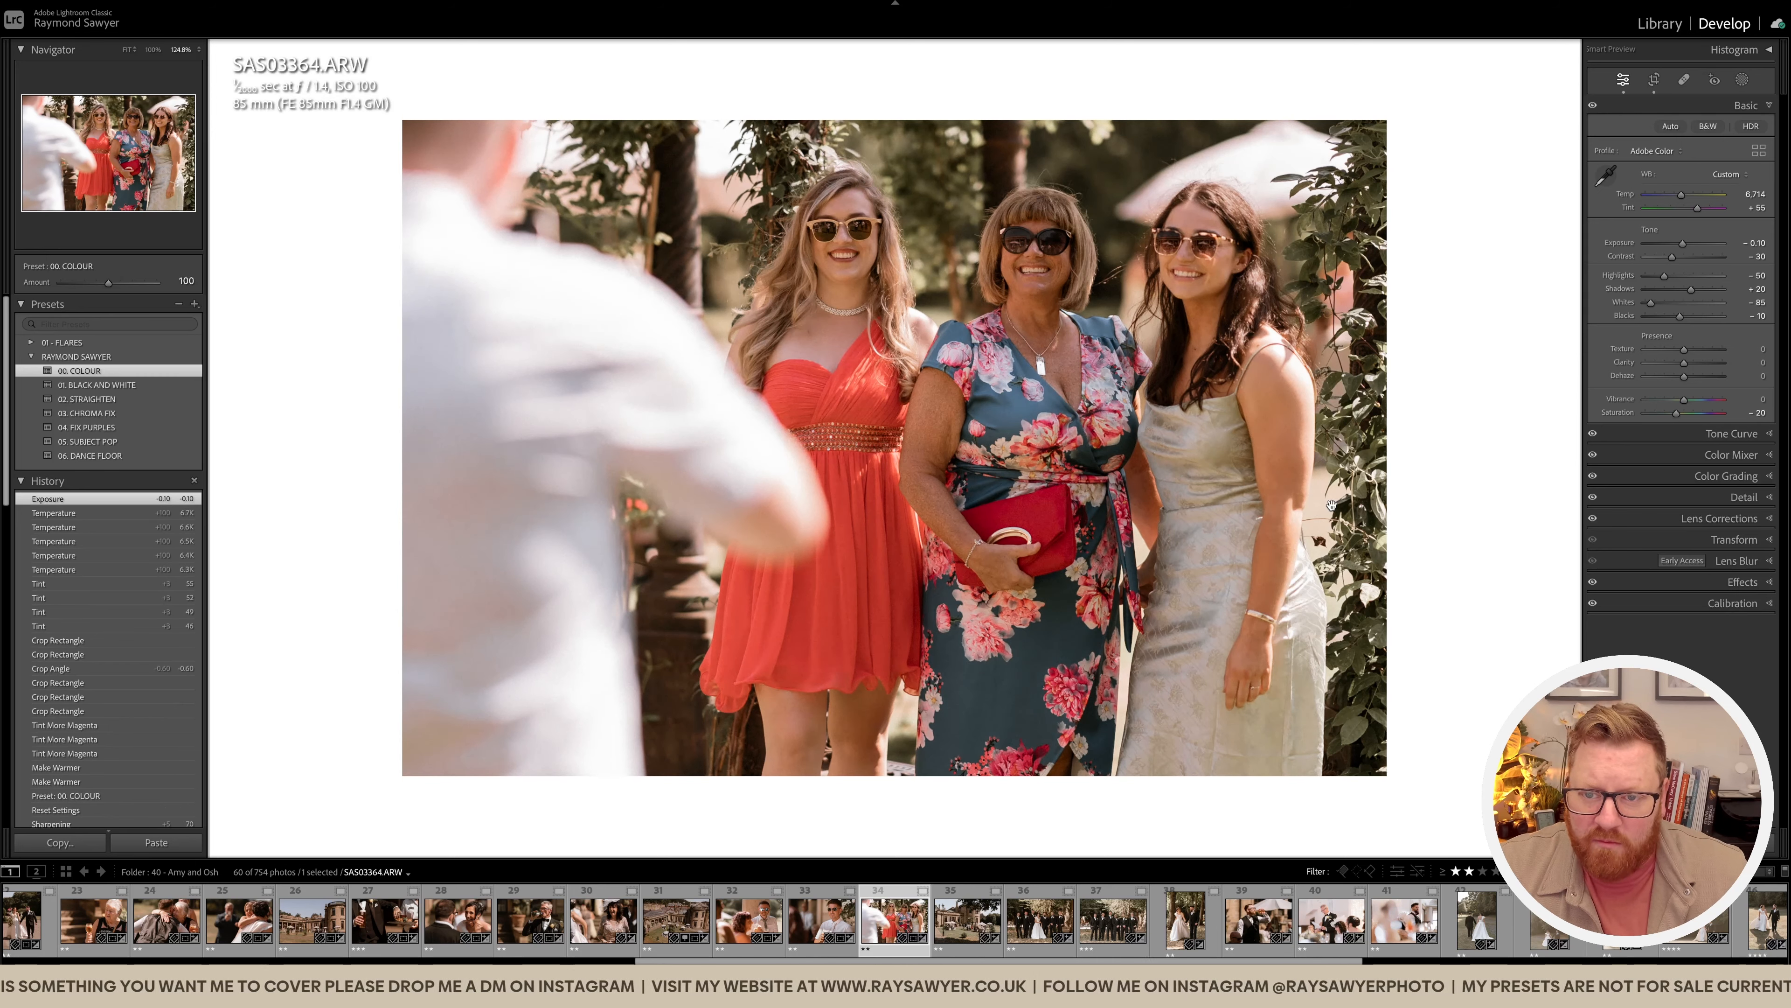
Step: Brighten the three women with a new brush mask using the 00 - Subject Pop preset
key(k)
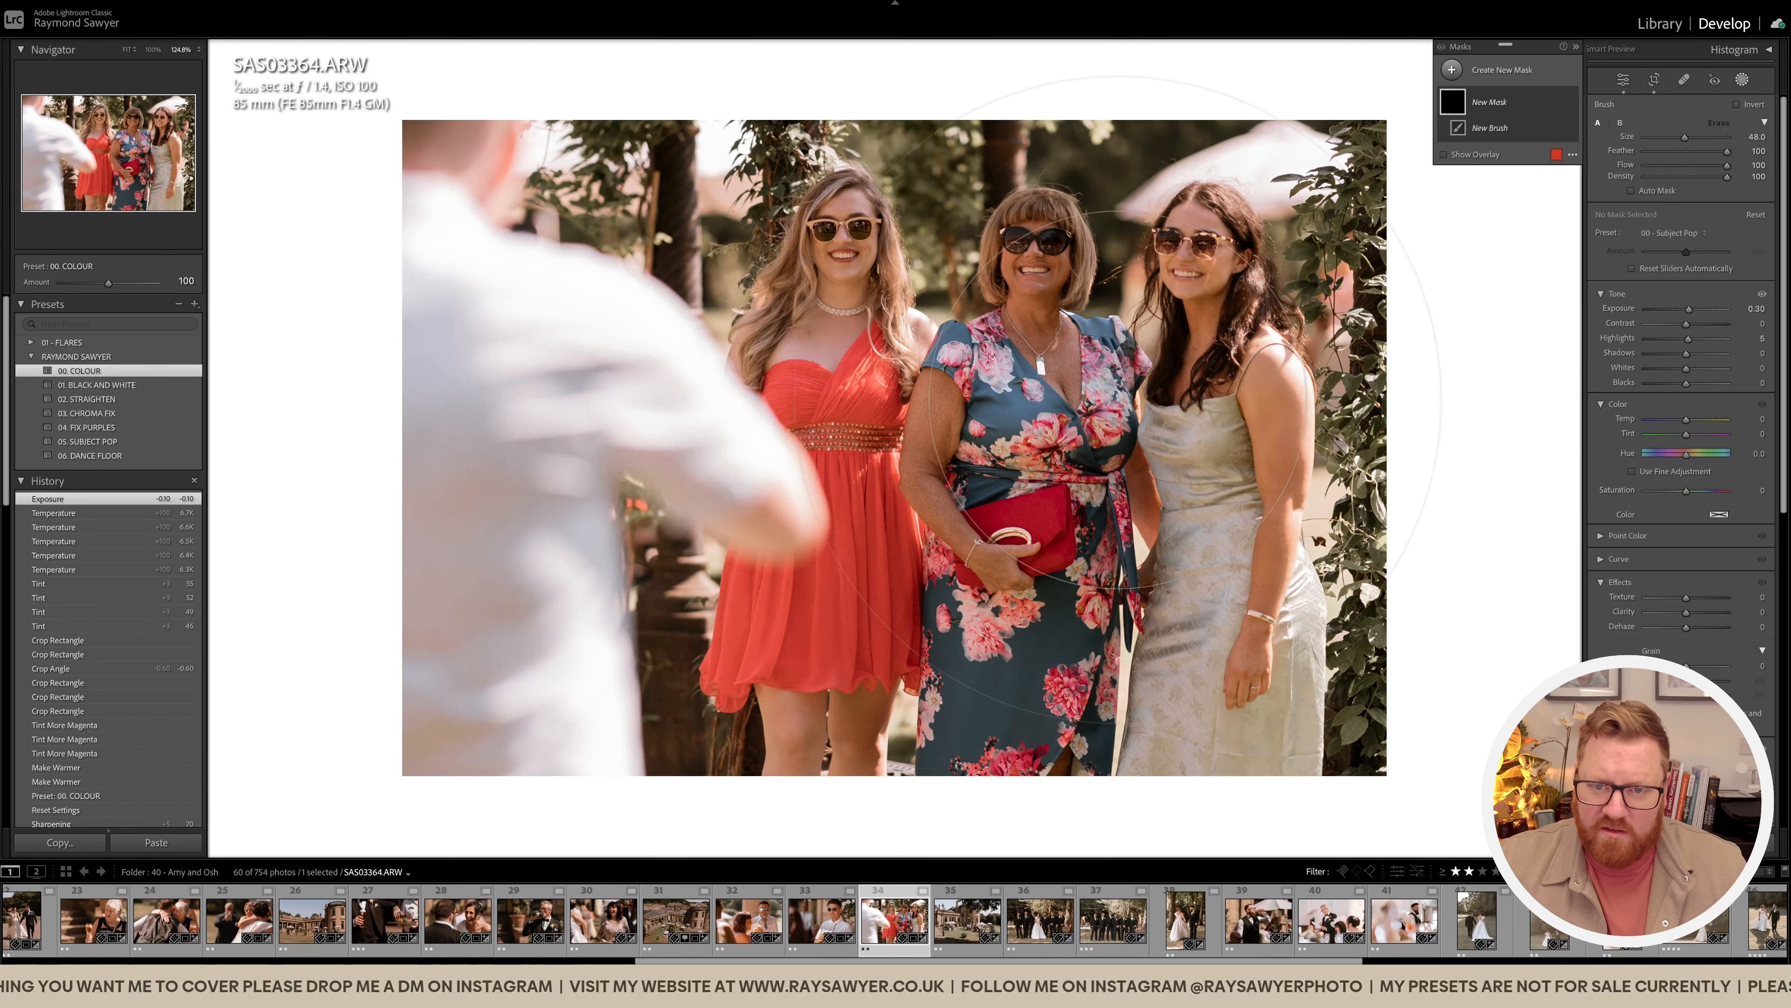
click(1101, 281)
key(k)
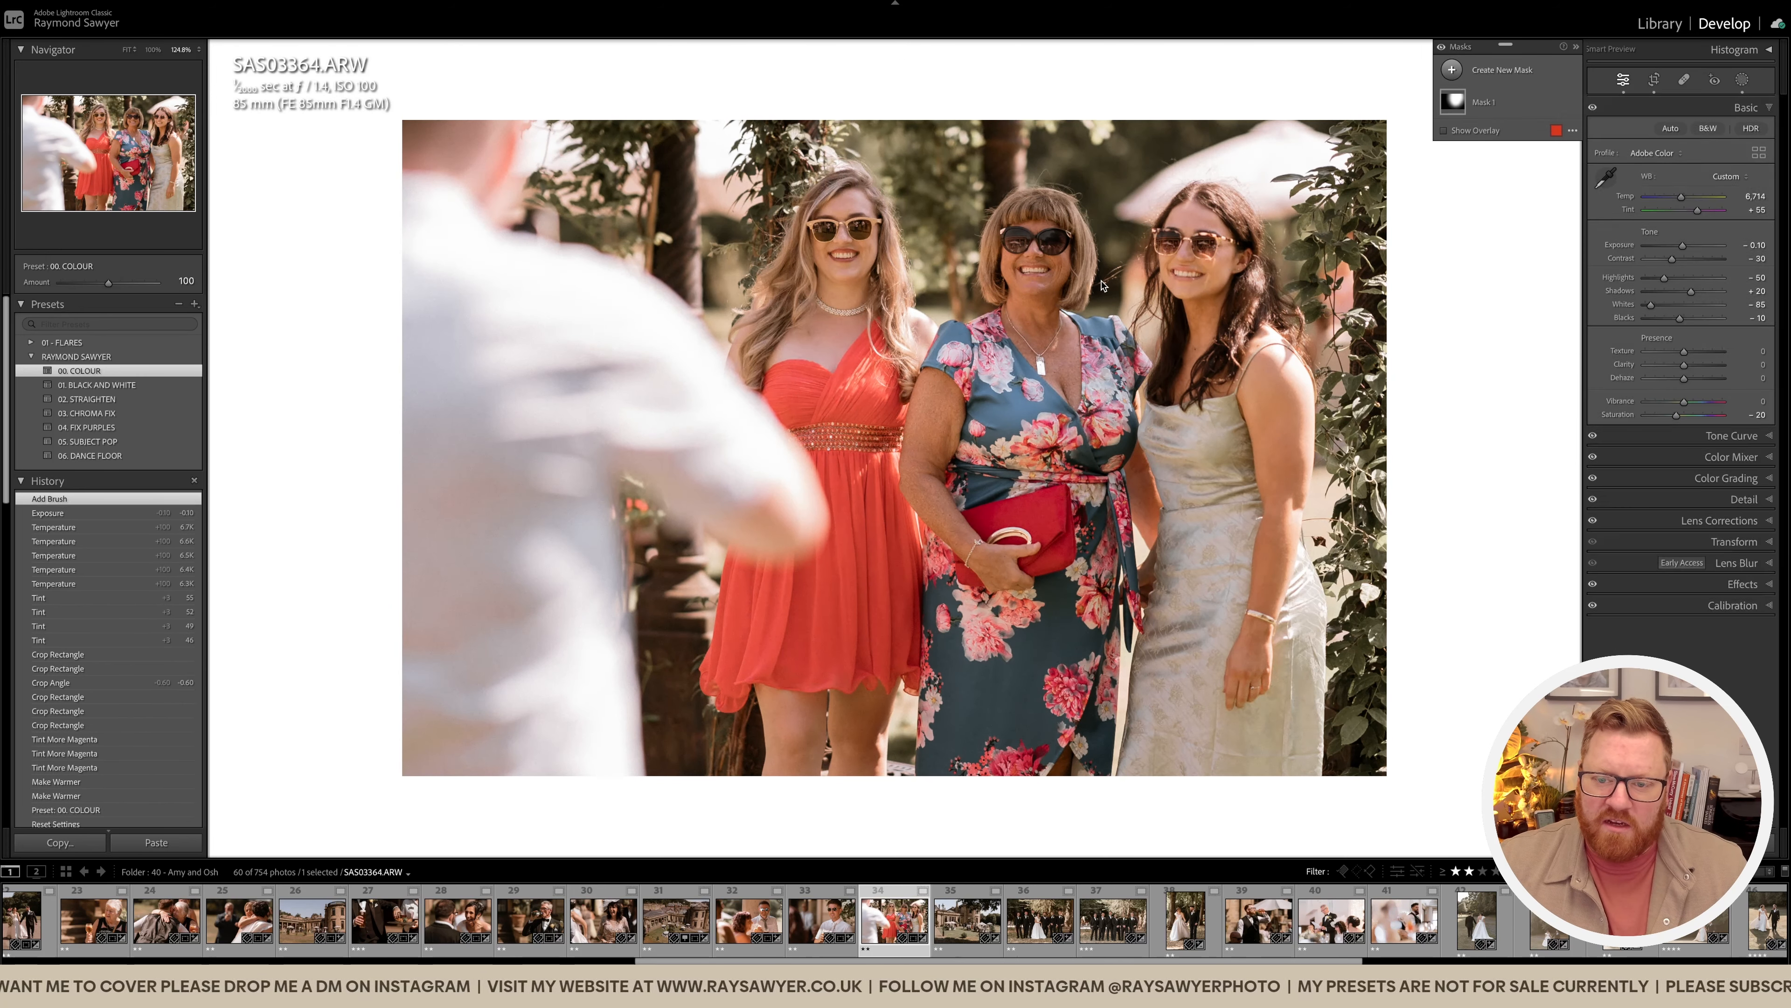
Step: Refine SAS03364.ARW to an exposure of -0.40, a tint of +61 and a temperature of 6,814
key(minus)
key(minus)
key(super+minus)
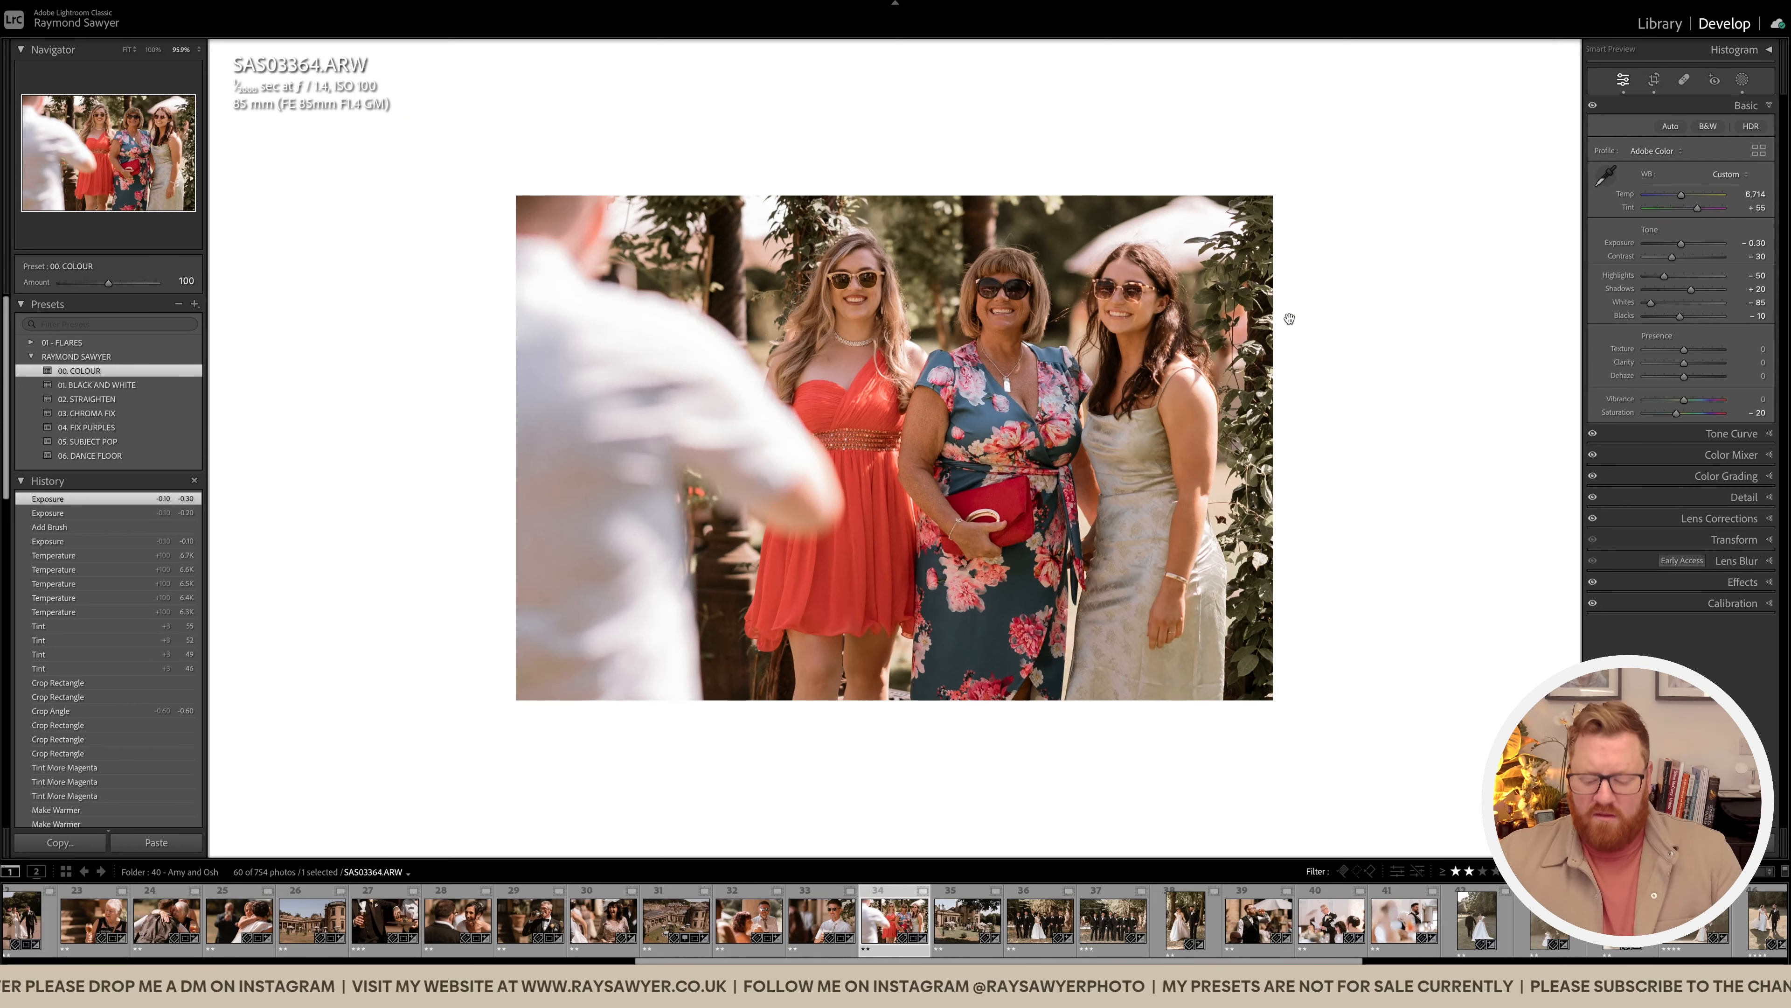
key(comma)
key(equal)
key(equal)
key(comma)
key(equal)
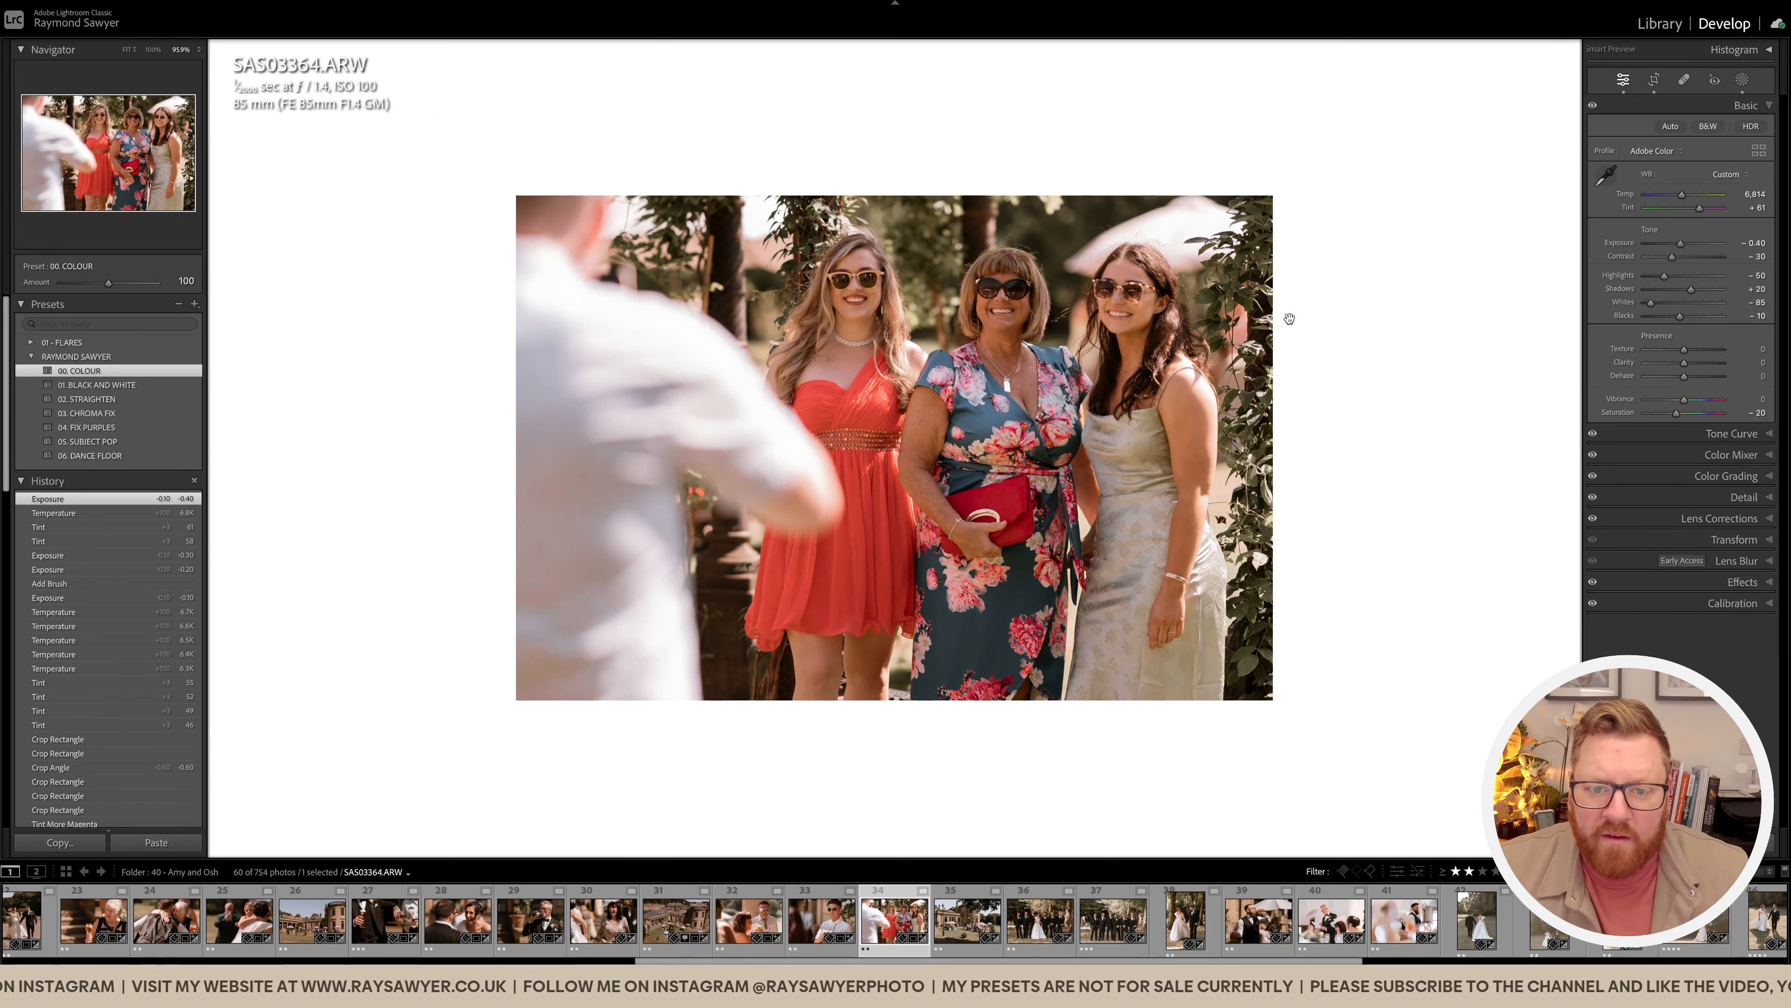
Step: Straighten the venue photo SAW08701.ARW with a crop angle of about -2.15 and tighten its crop
key(Right)
key(r)
mouse_move(1487, 494)
mouse_down()
mouse_move(1442, 494)
mouse_move(1484, 505)
mouse_up()
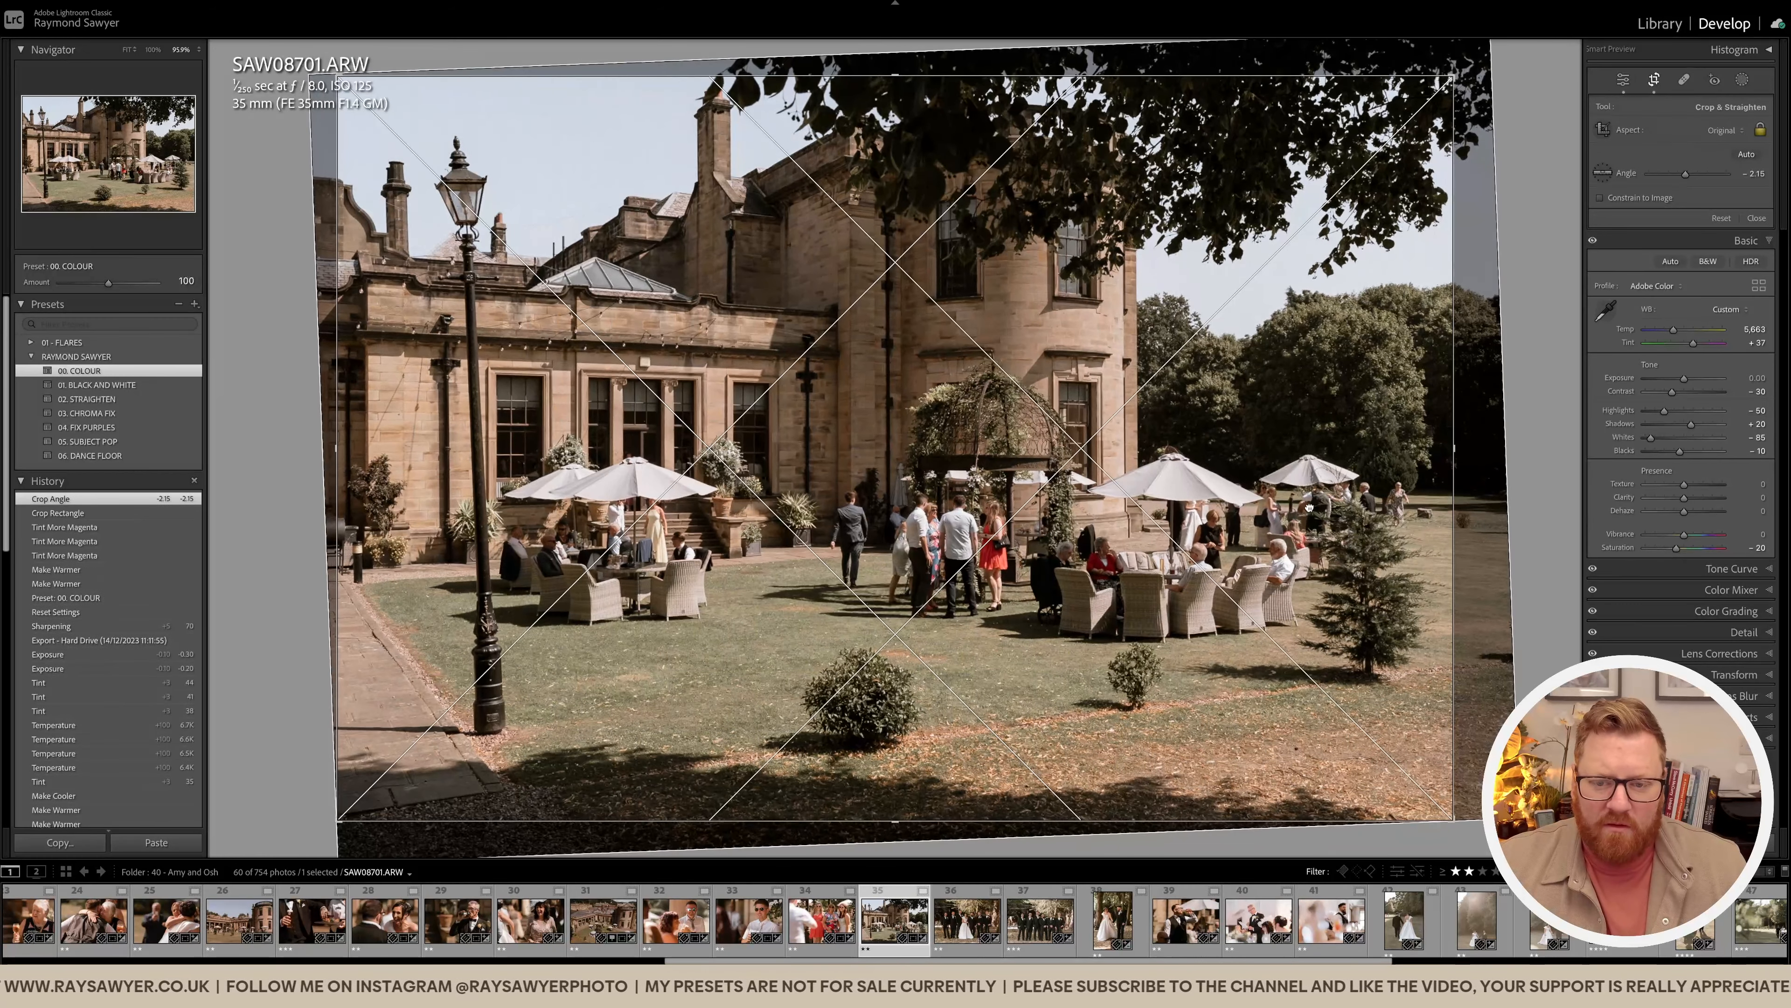
key(r)
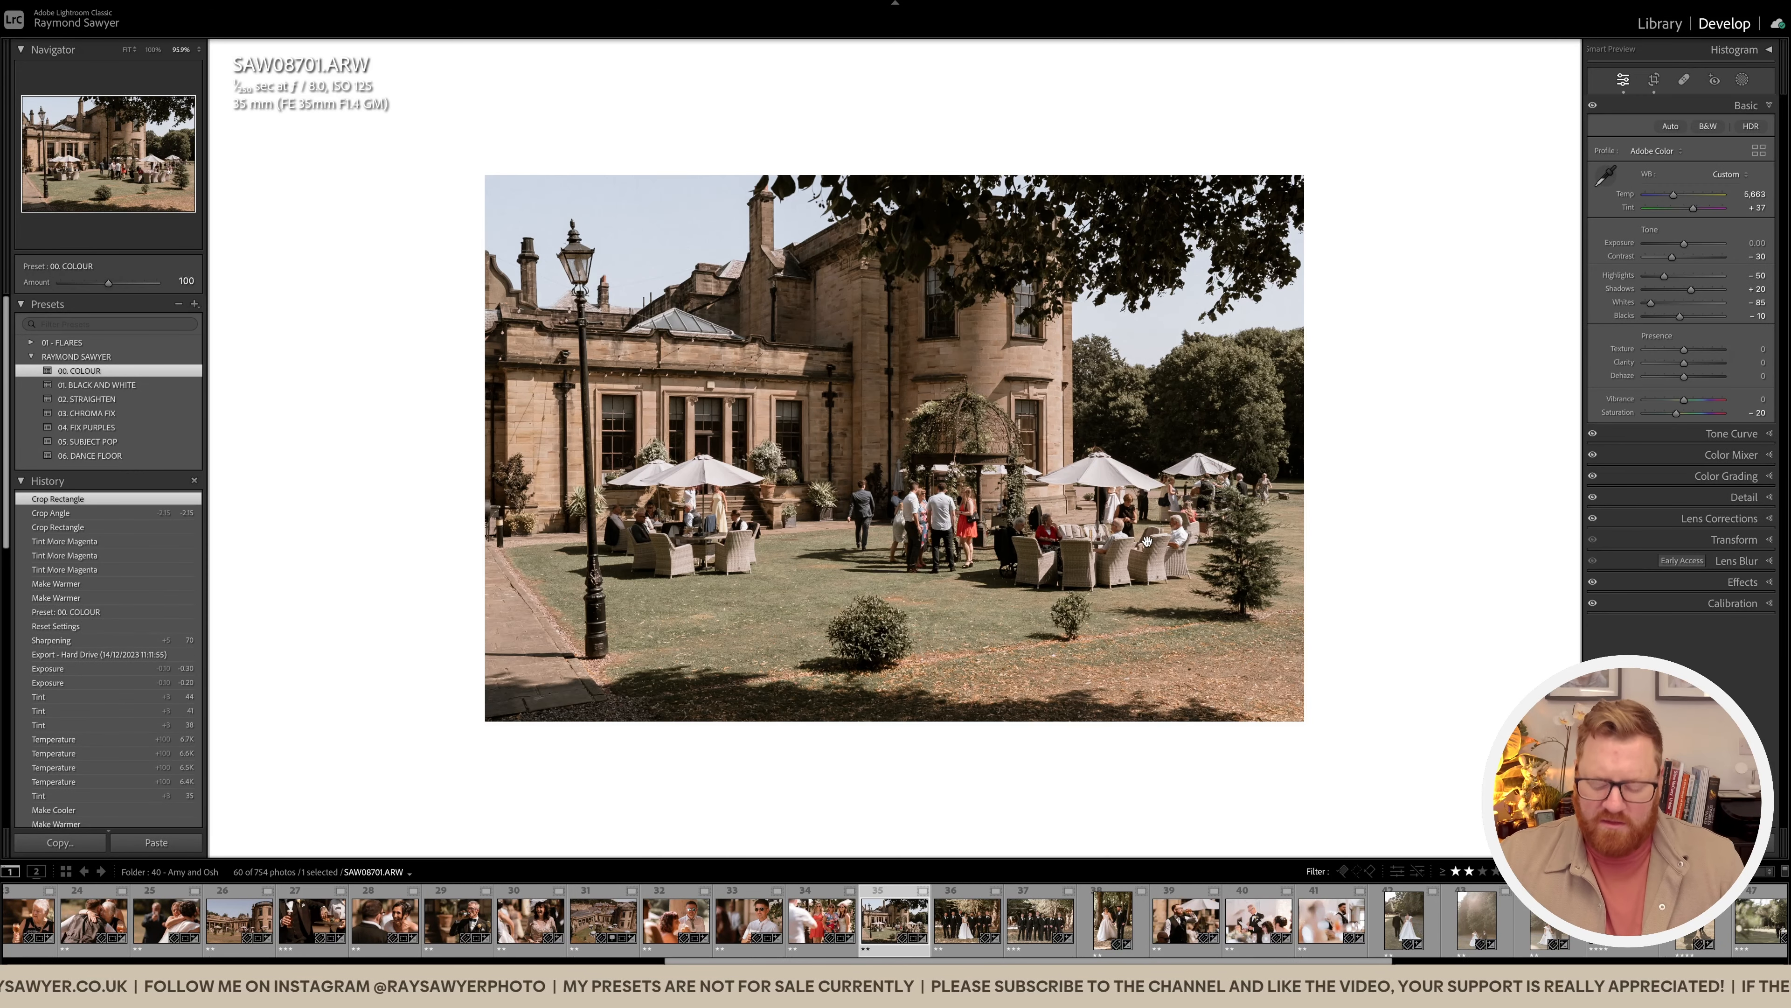
Step: Warm the white balance of SAW08701.ARW by setting the tint to +49 and the temperature to 6,963
key(equal)
key(equal)
key(equal)
key(equal)
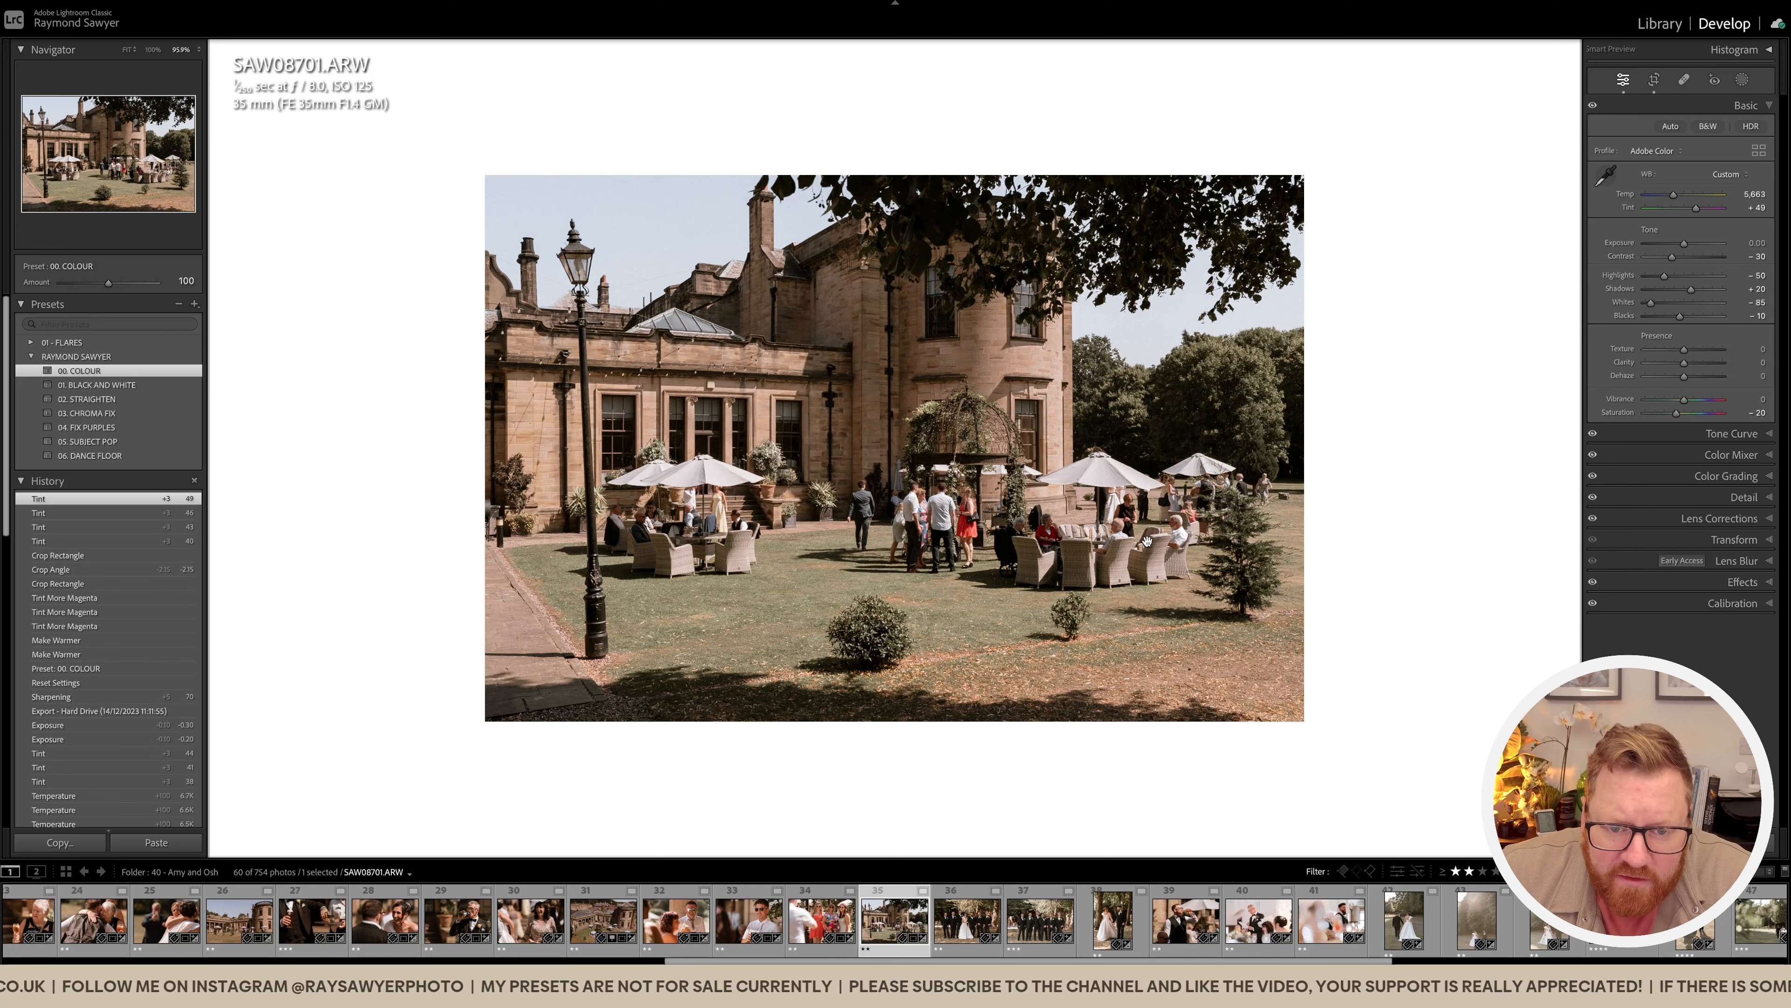
key(comma)
key(equal)
key(equal)
key(equal)
key(equal)
key(equal)
key(equal)
key(equal)
key(equal)
key(equal)
key(equal)
key(equal)
key(equal)
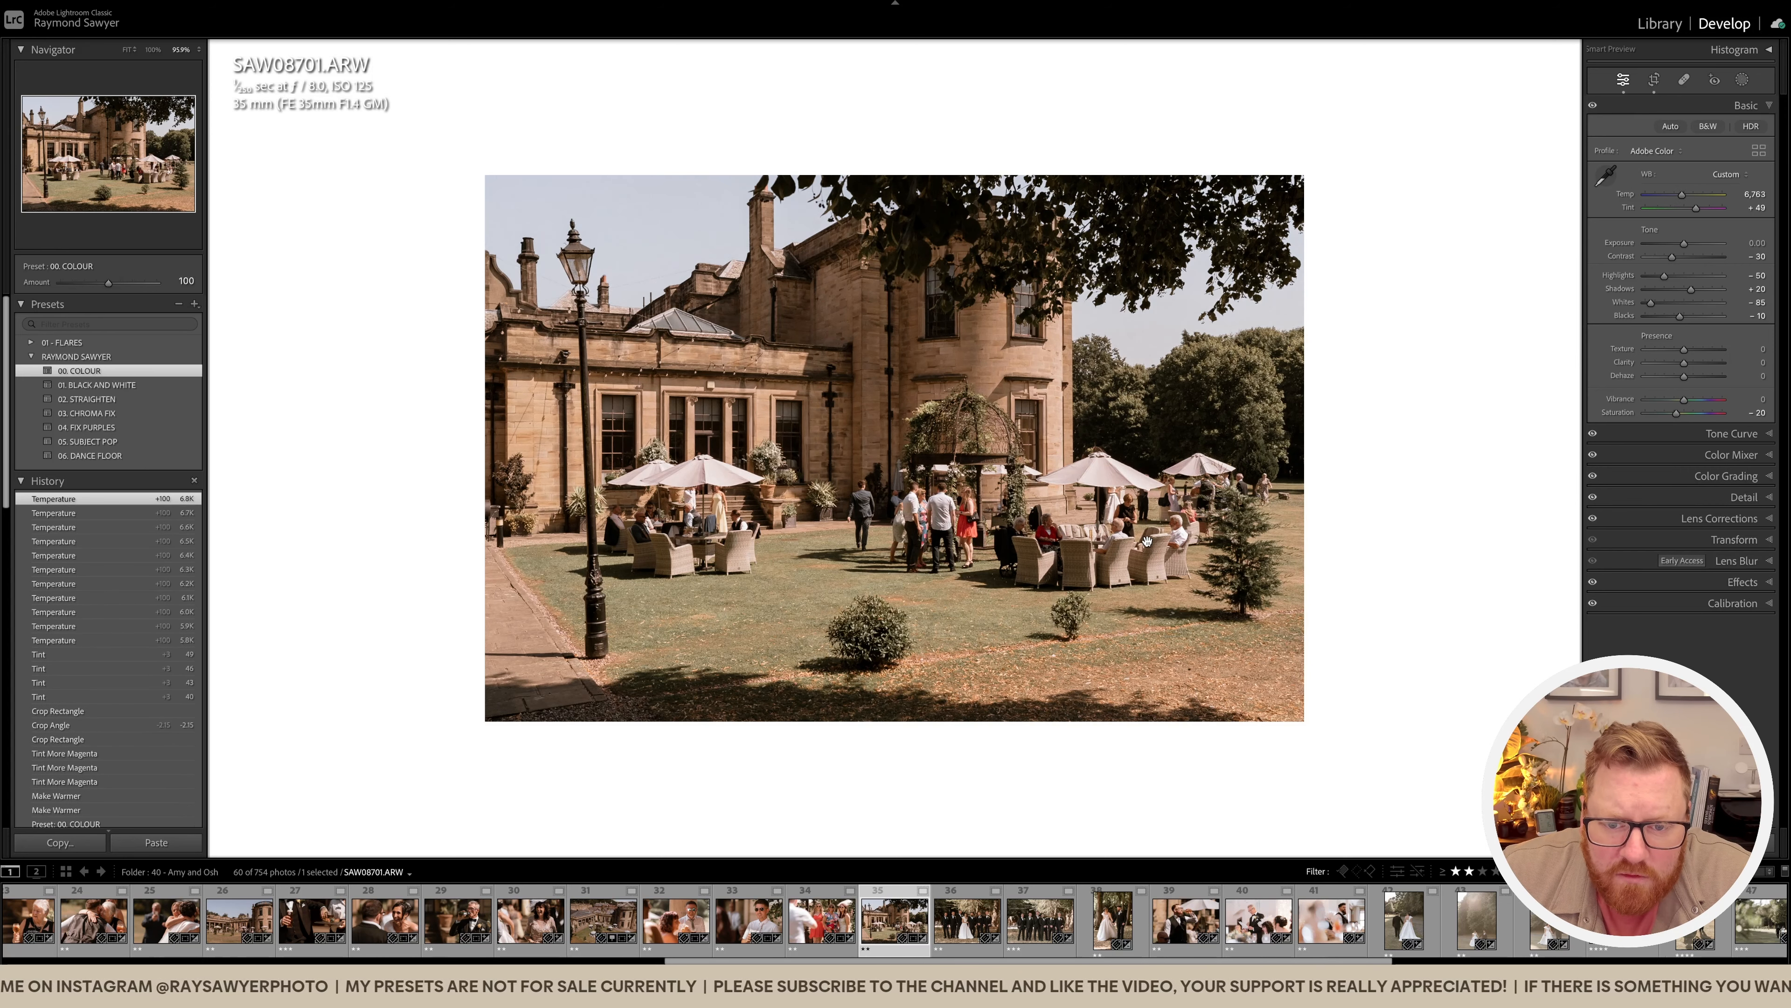
key(equal)
Step: Lower the overall exposure of SAW08701.ARW to -0.30
key(period)
key(period)
key(minus)
key(minus)
key(minus)
Step: Readjust the crop angle of SAW08701.ARW to about -1.62
key(r)
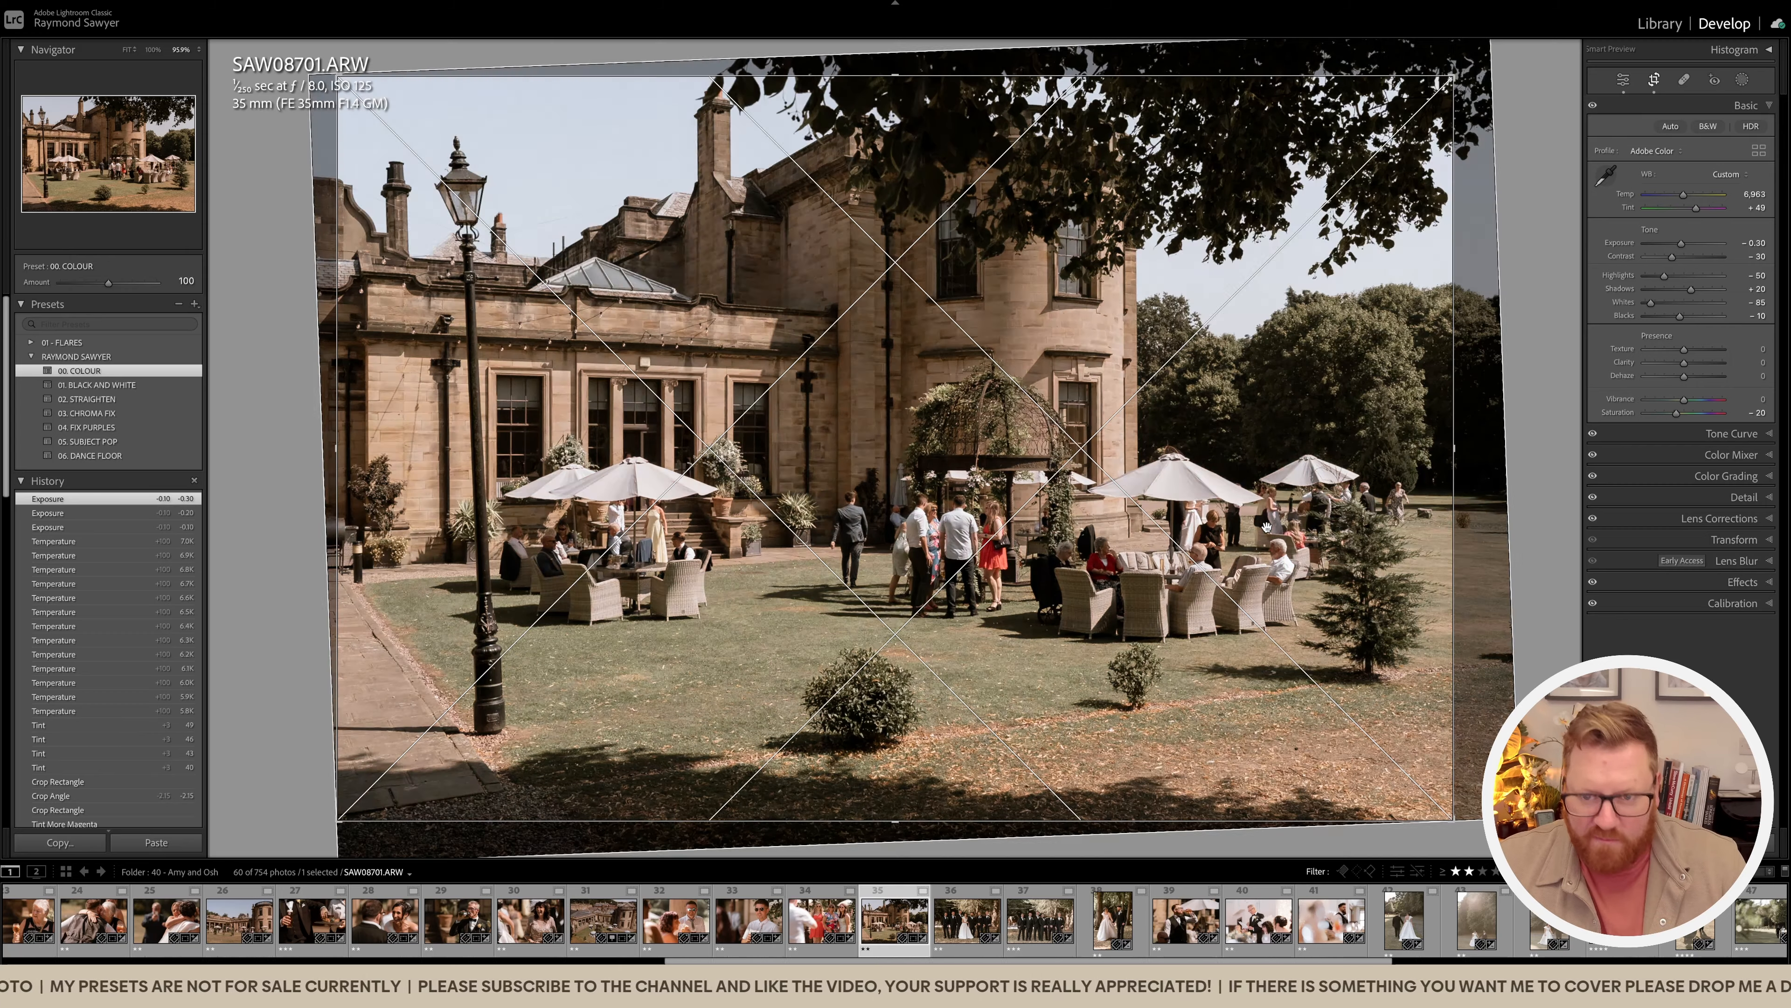
drag(1498, 512, 1498, 519)
key(r)
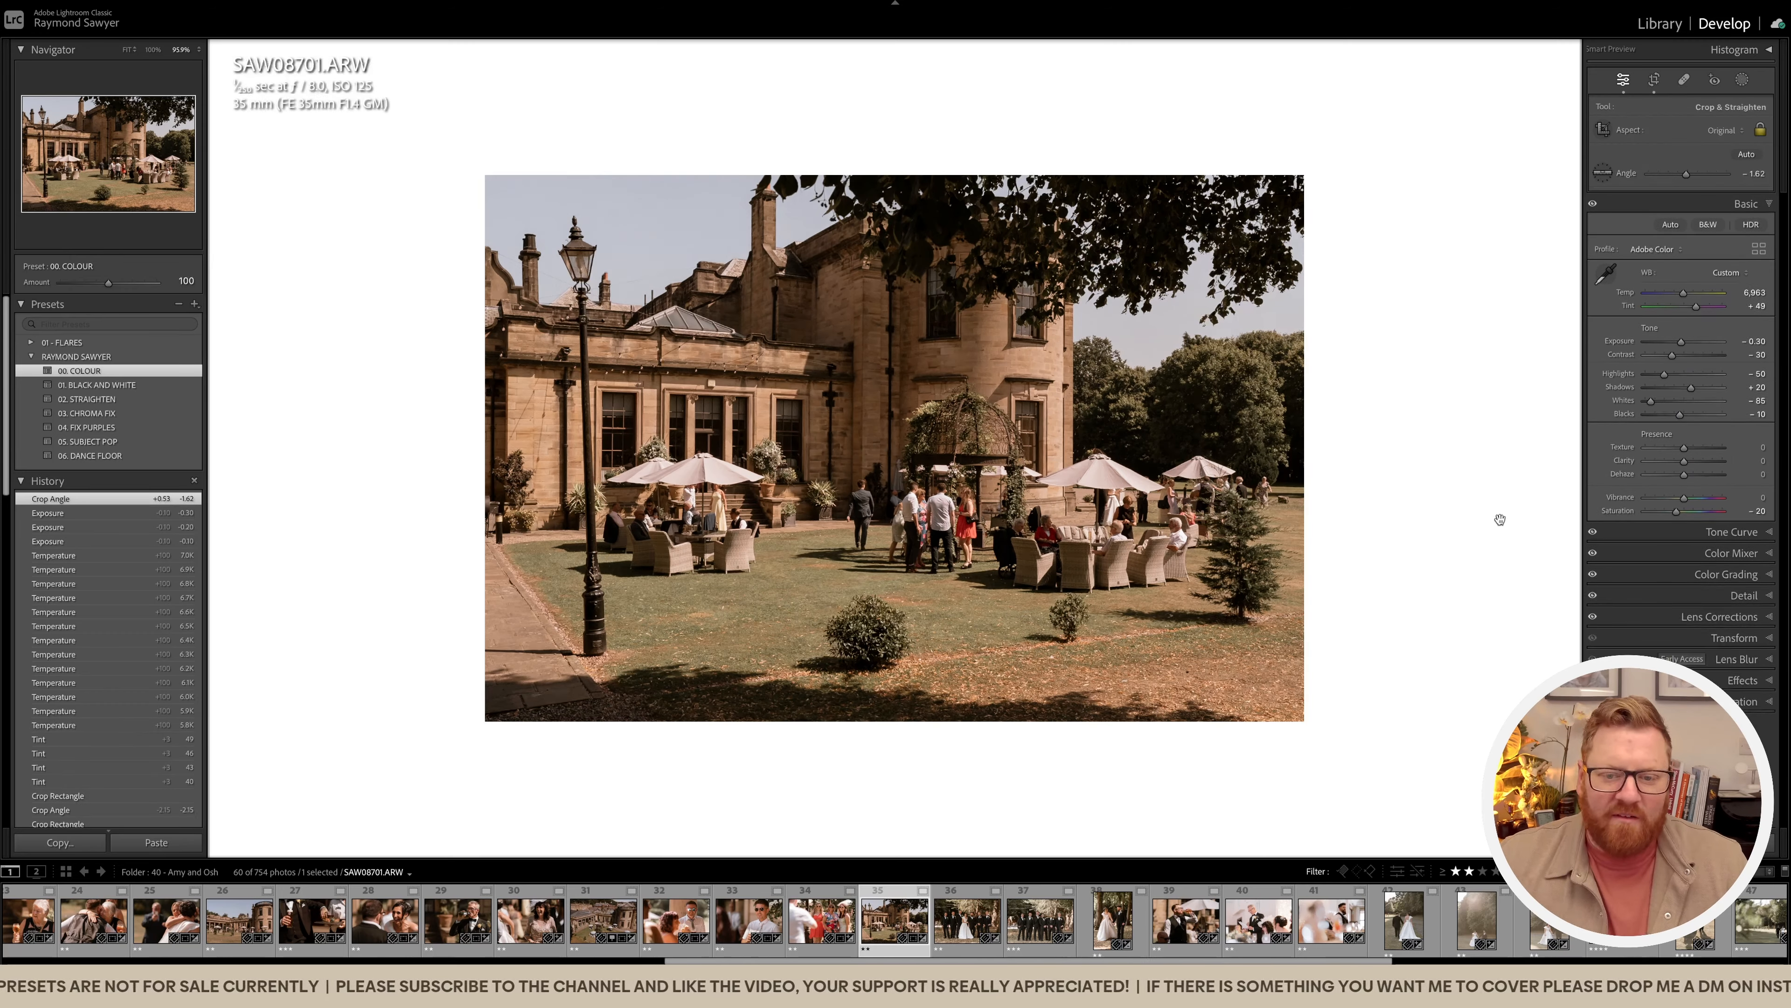
Step: Crop the group photo SAS03487.ARW slightly tighter and reposition the wedding group within the frame
key(Right)
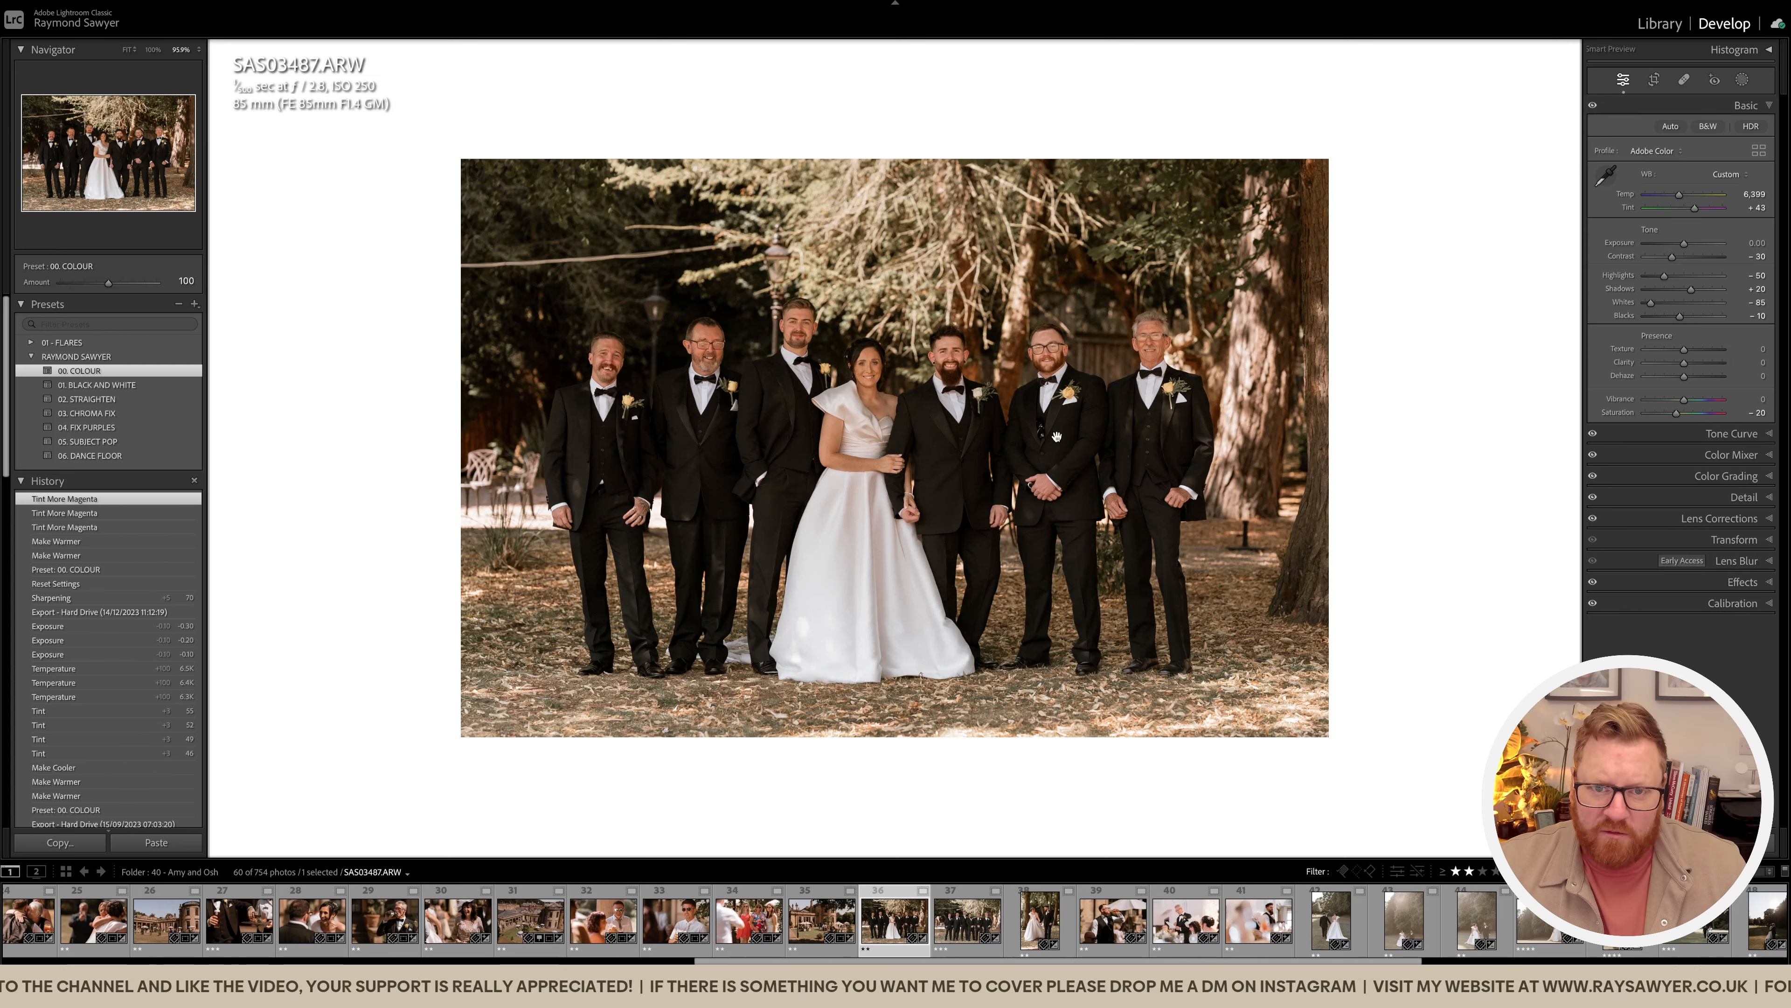
click(752, 633)
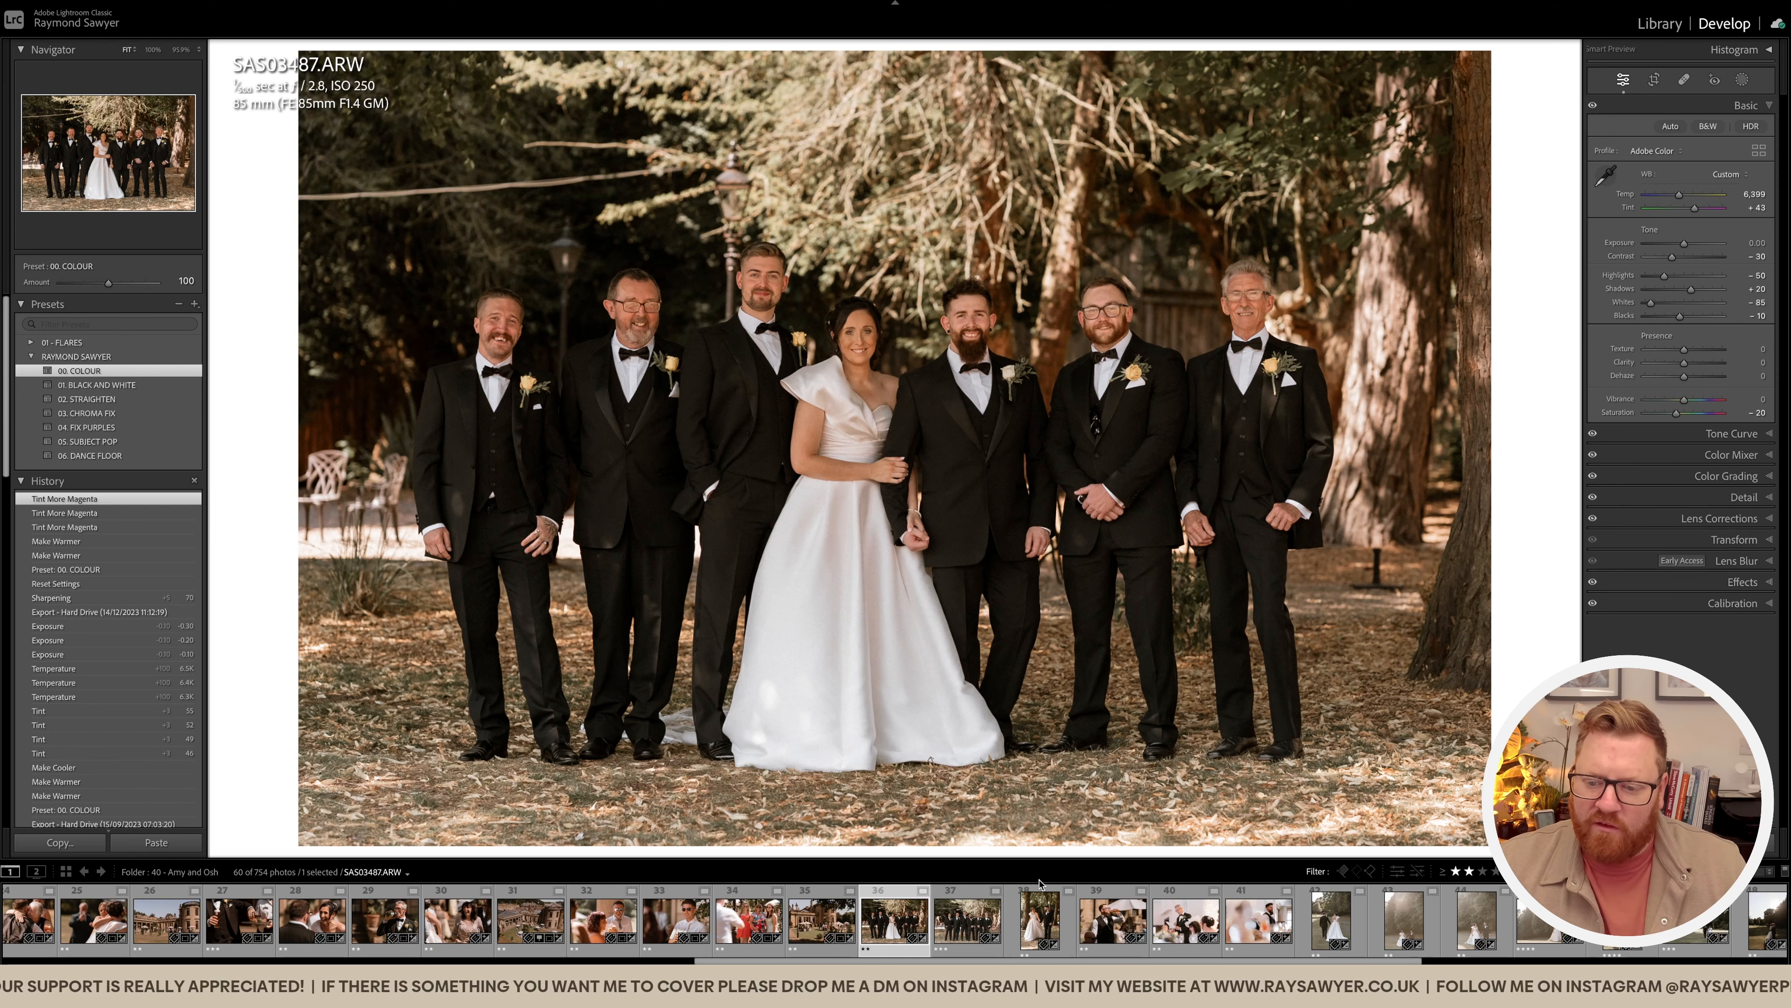
click(955, 316)
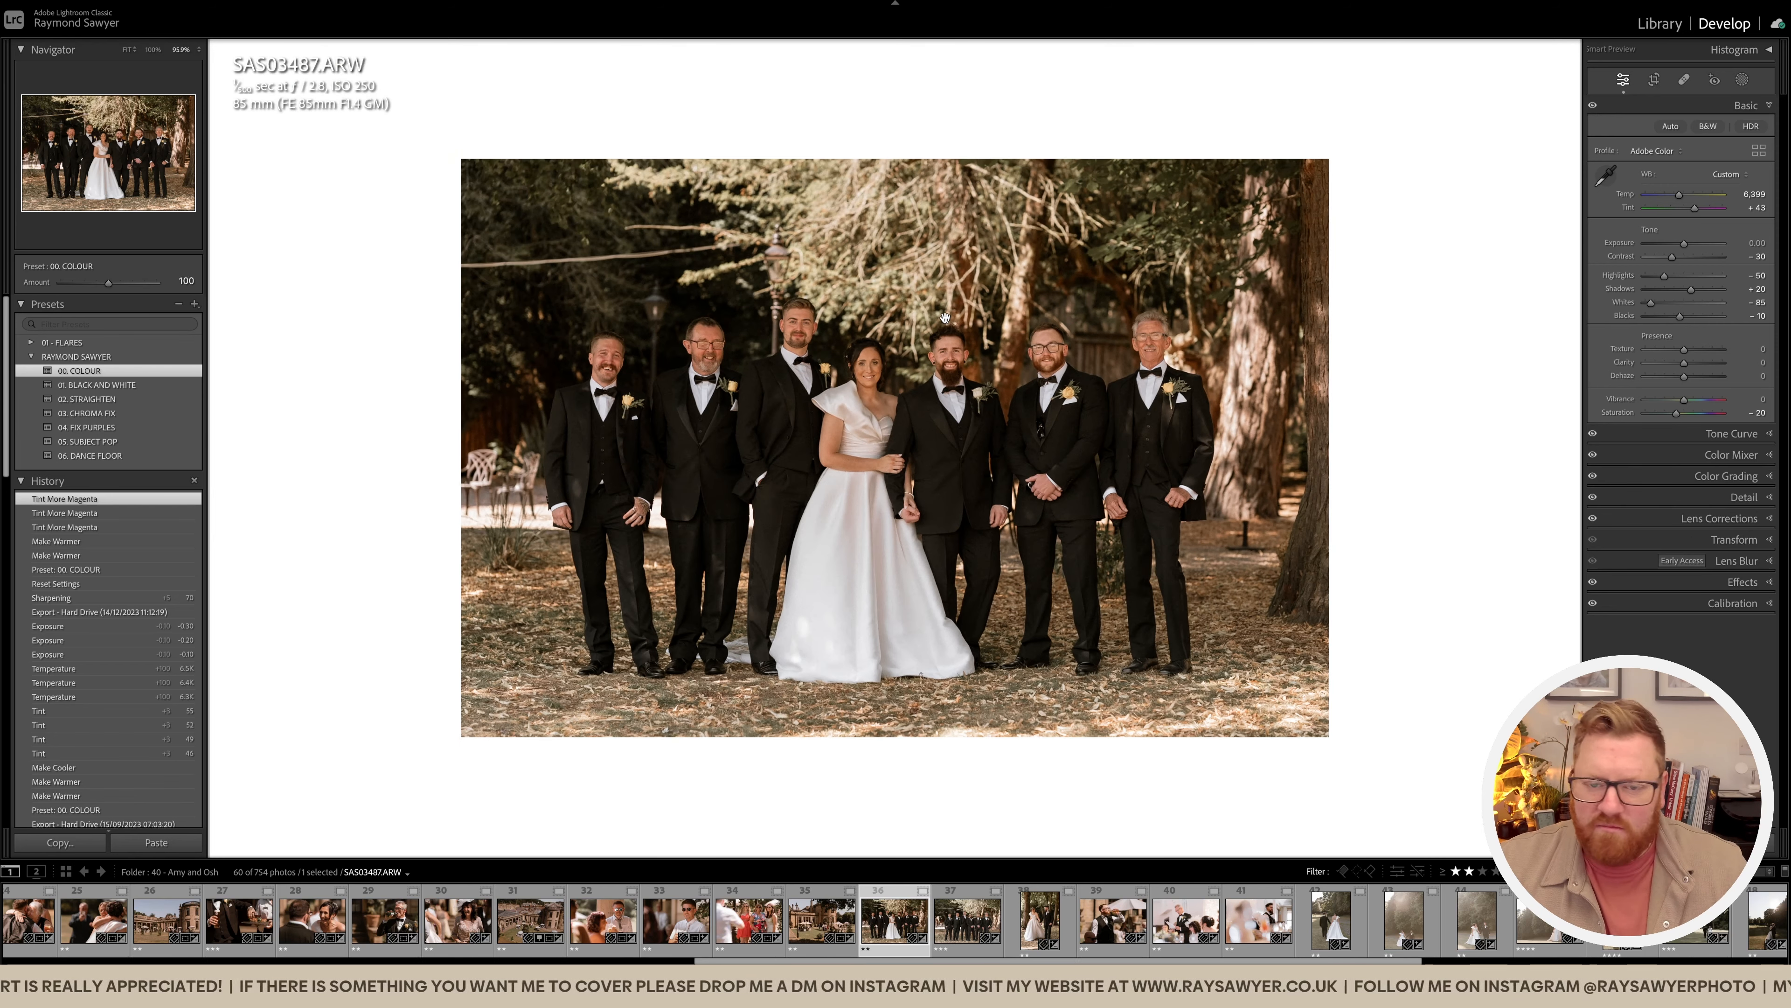
key(r)
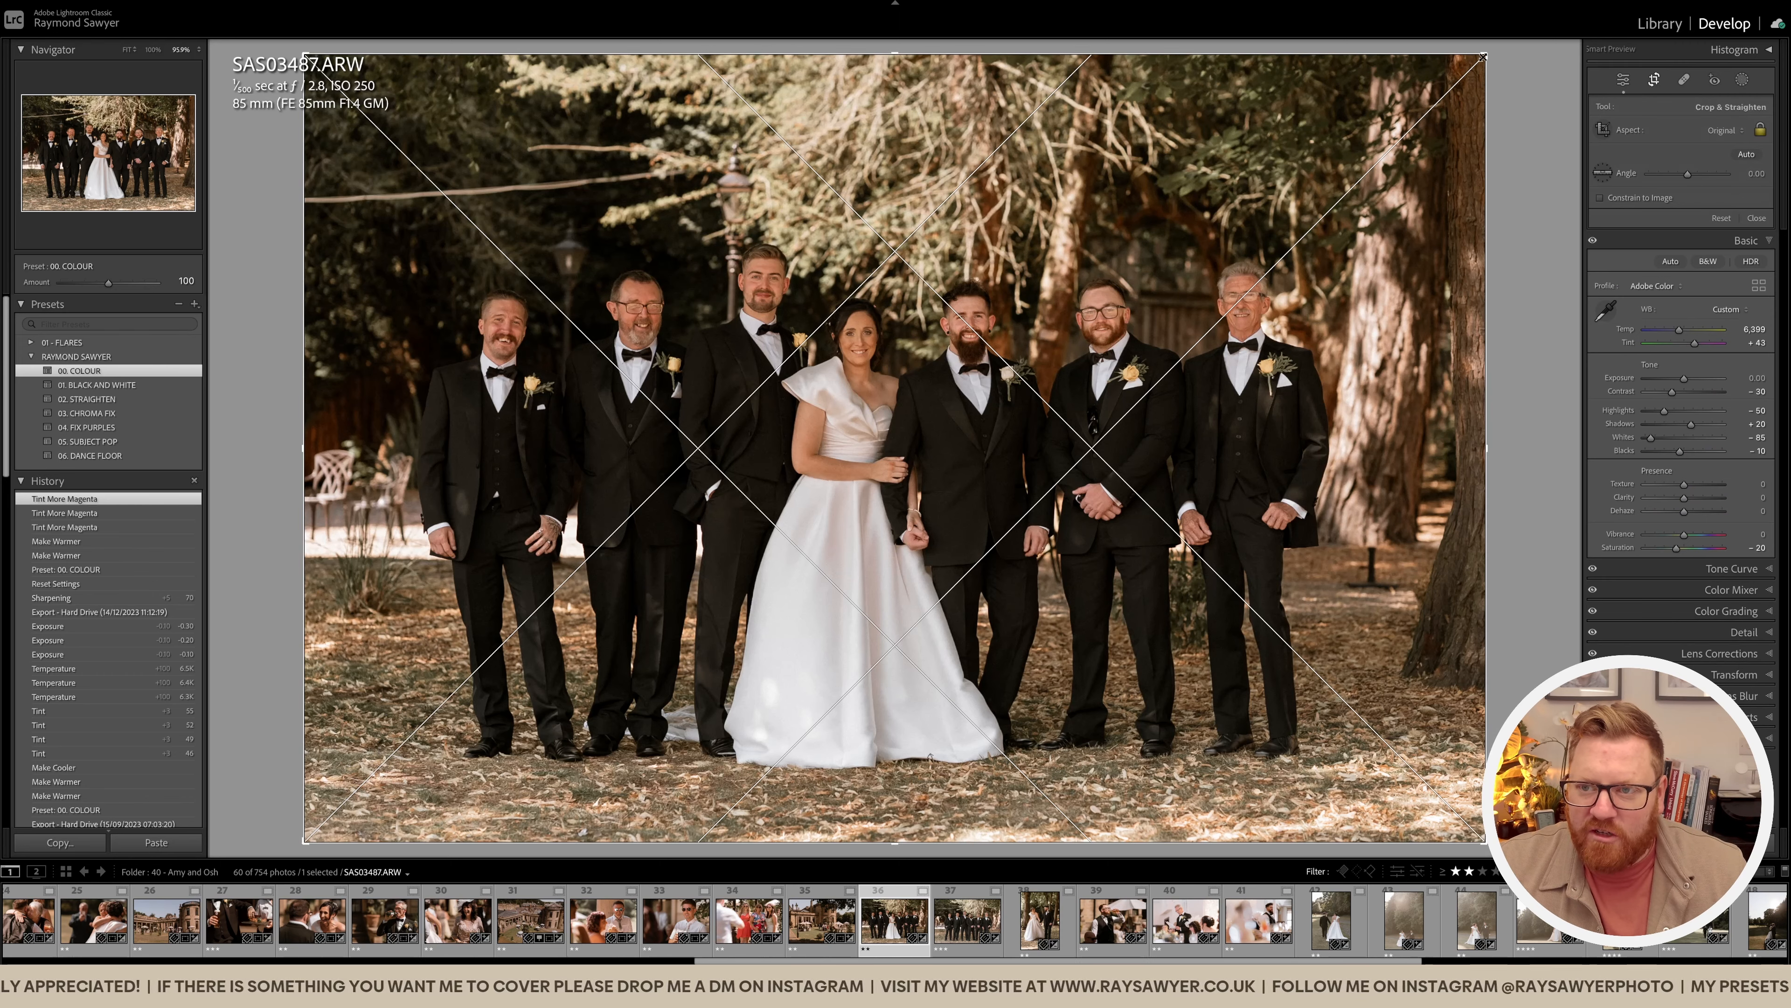
drag(1484, 55, 1475, 62)
drag(901, 62, 901, 67)
drag(930, 242, 940, 241)
key(Return)
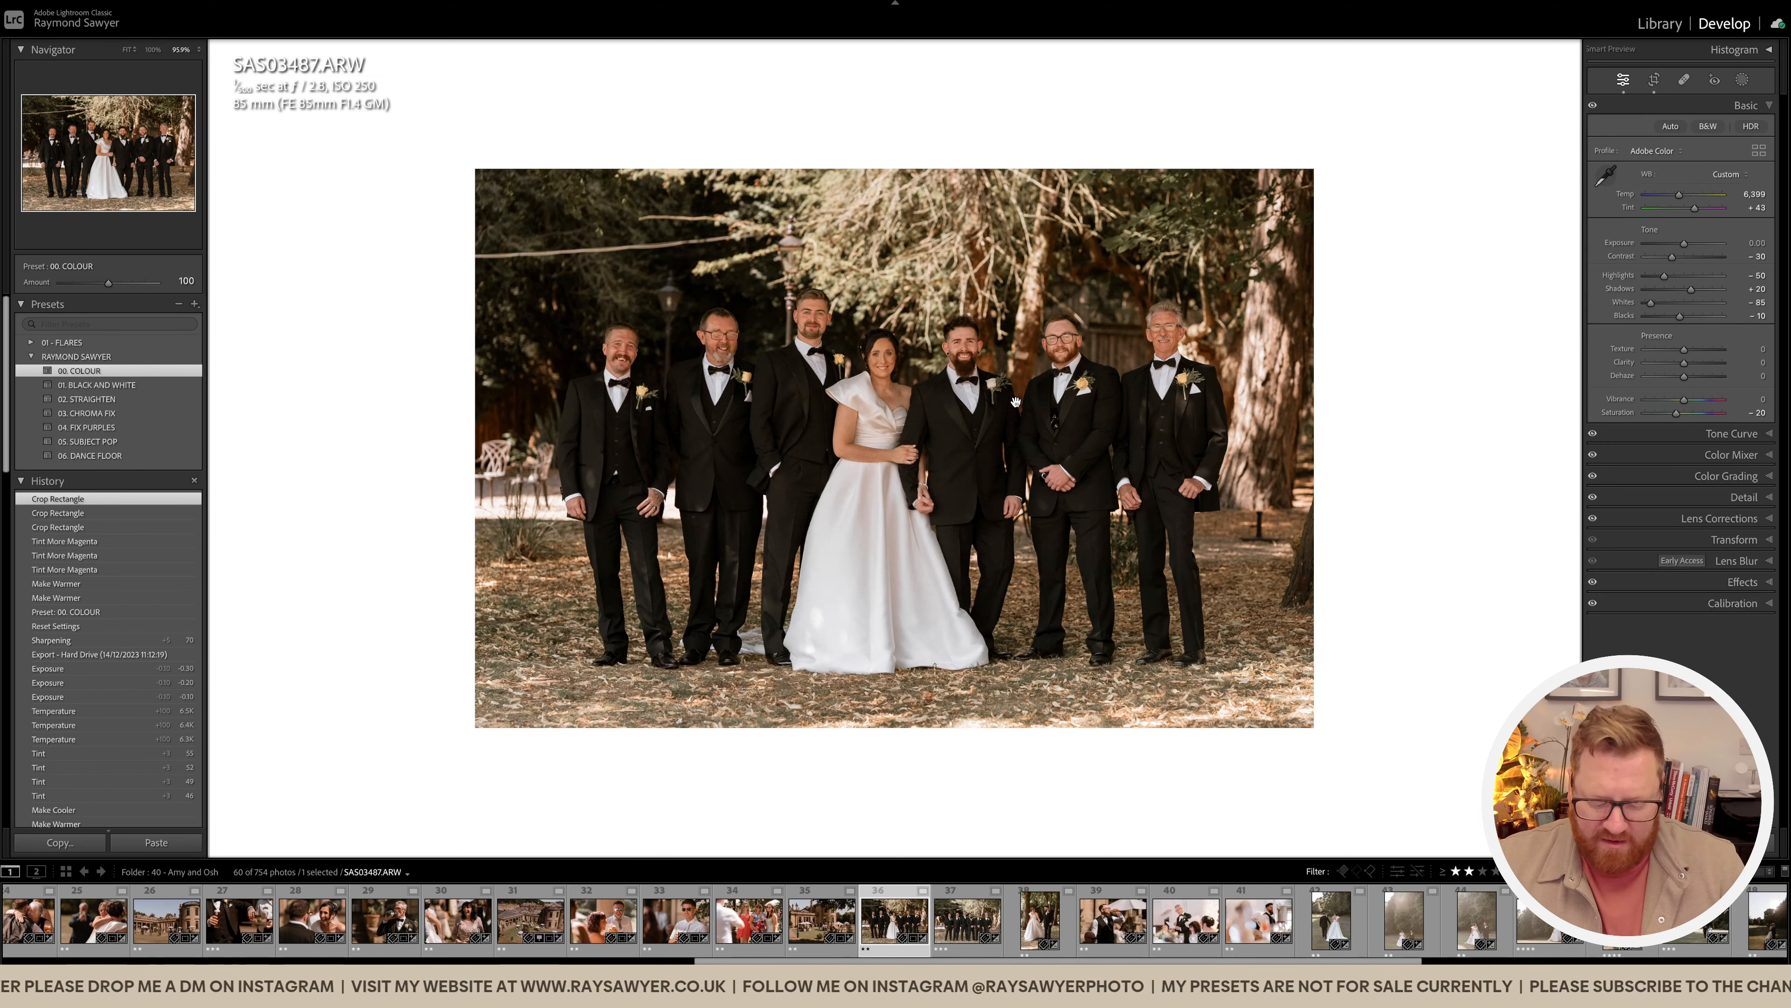
Step: Brighten the wedding group with a size 38 brush mask using the 00 - Subject Pop preset
click(921, 392)
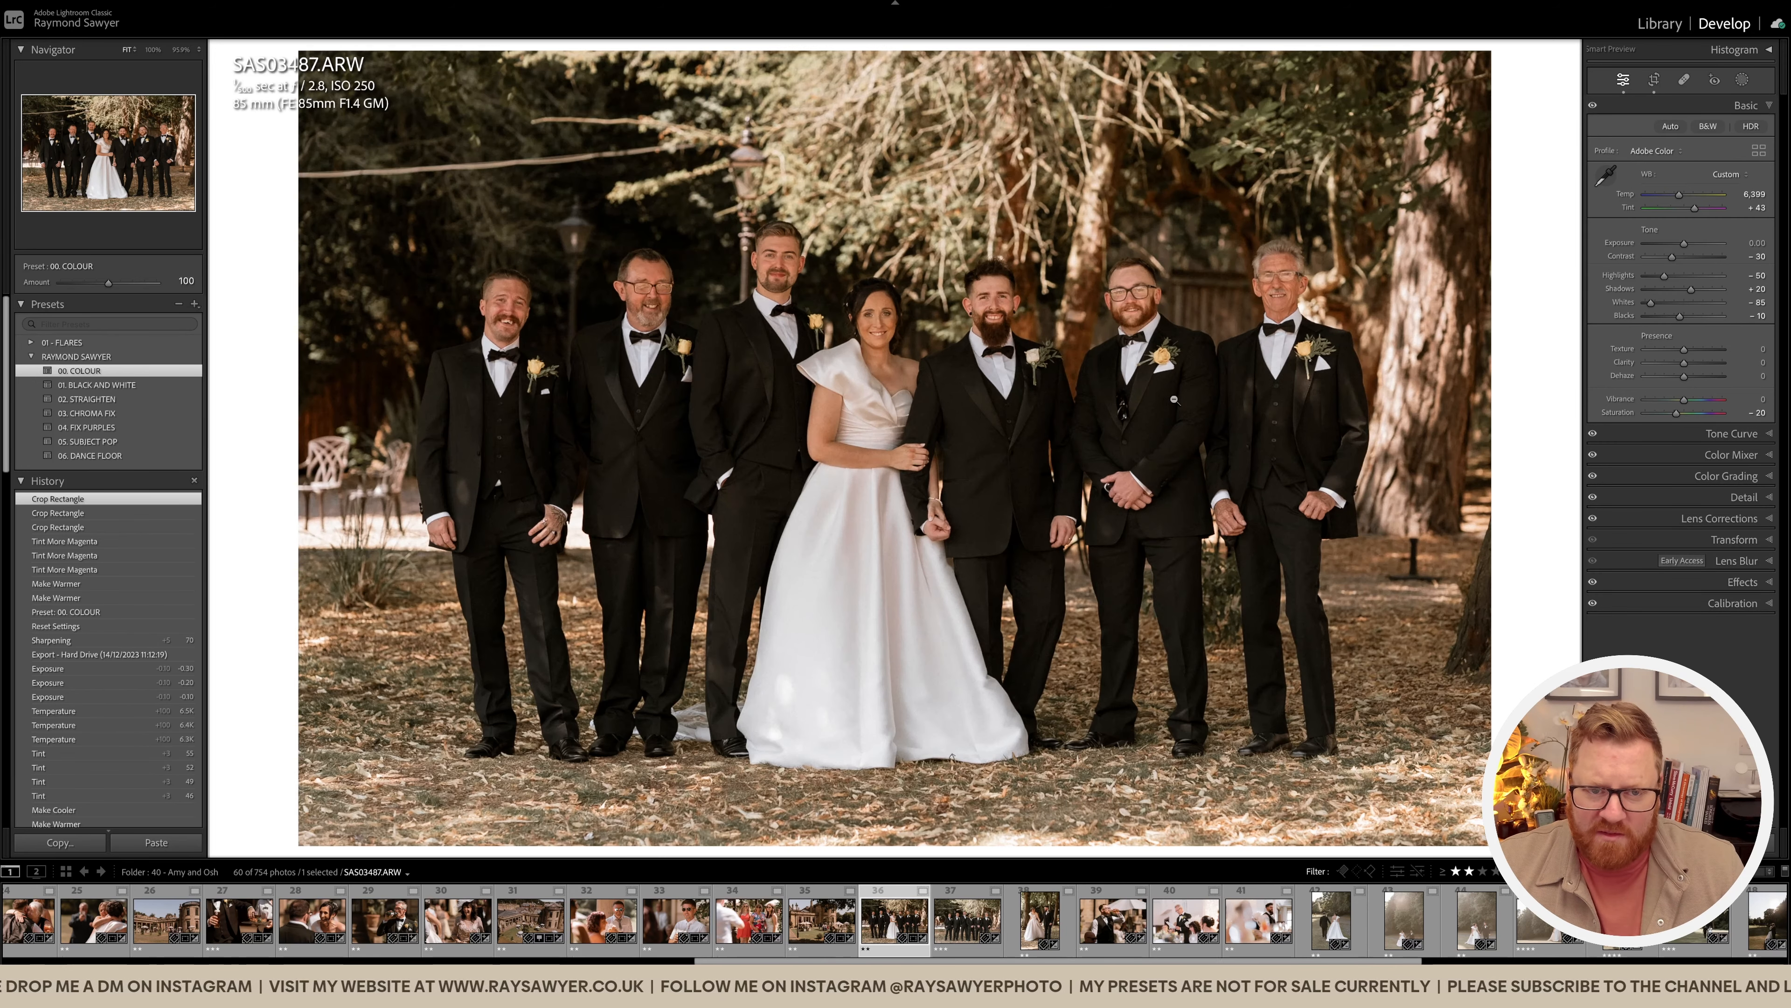
key(k)
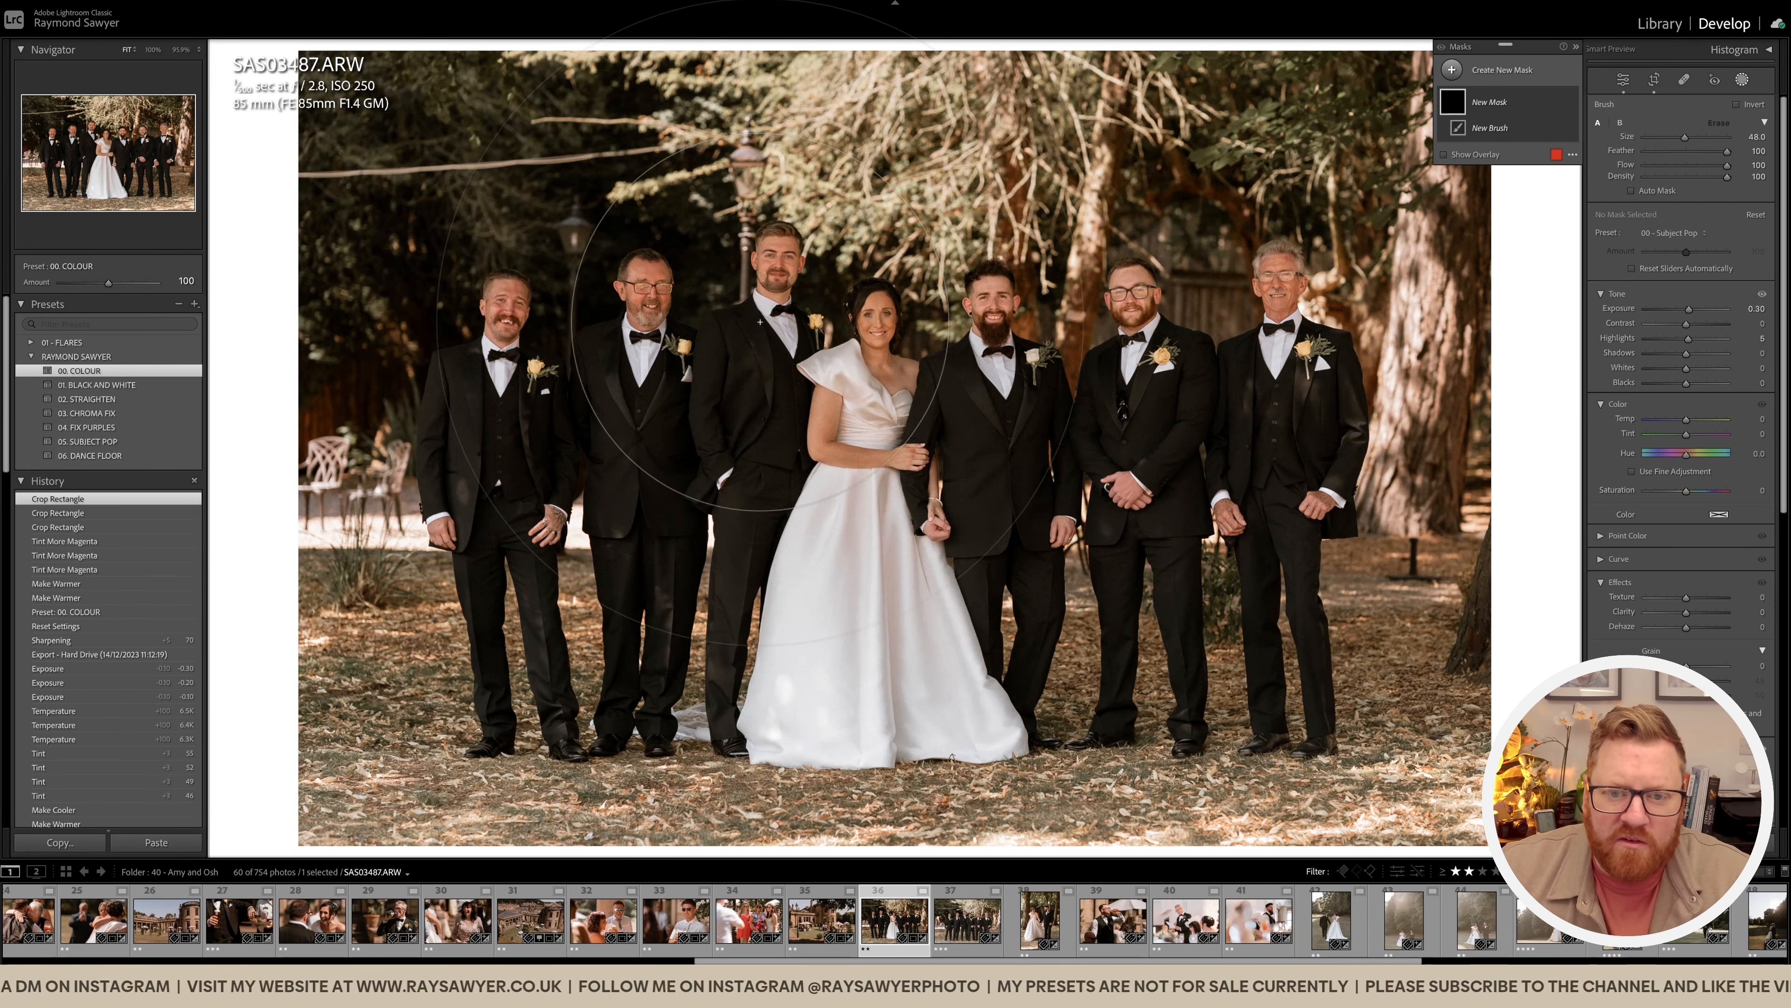
key(shift+w)
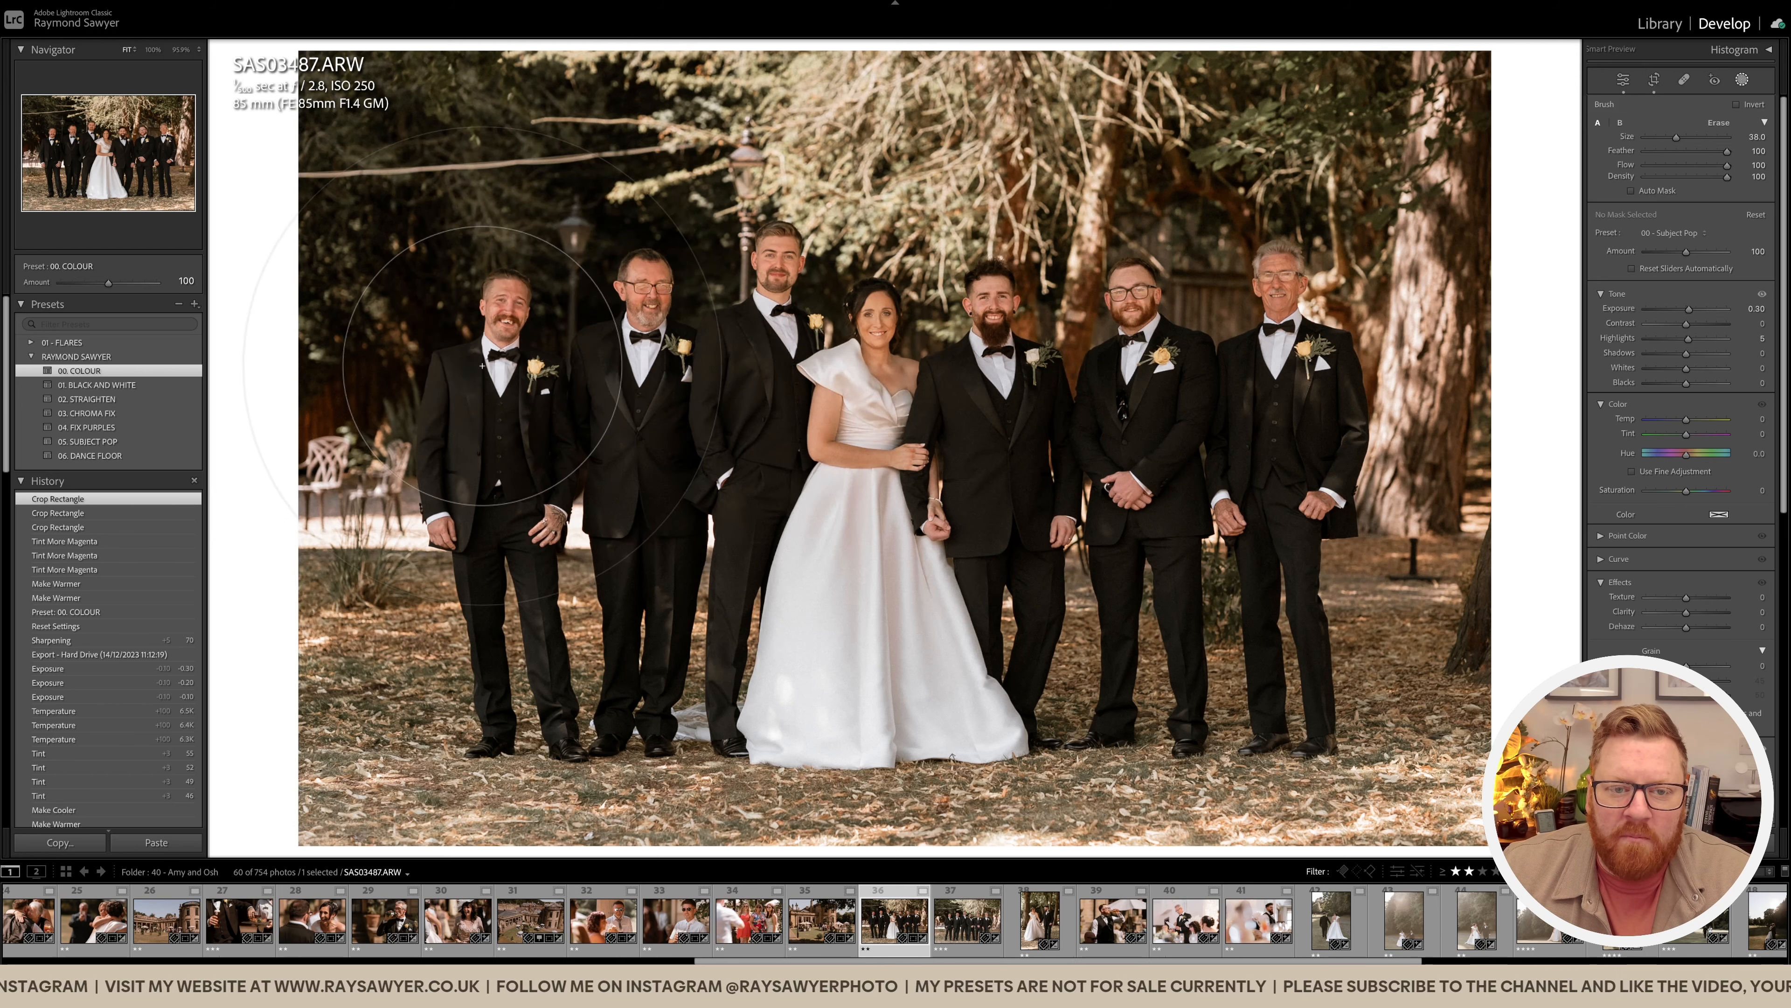
mouse_move(457, 328)
mouse_down()
mouse_move(670, 395)
mouse_move(882, 389)
mouse_move(1199, 424)
mouse_move(1318, 477)
mouse_move(952, 438)
mouse_up()
drag(726, 438, 563, 437)
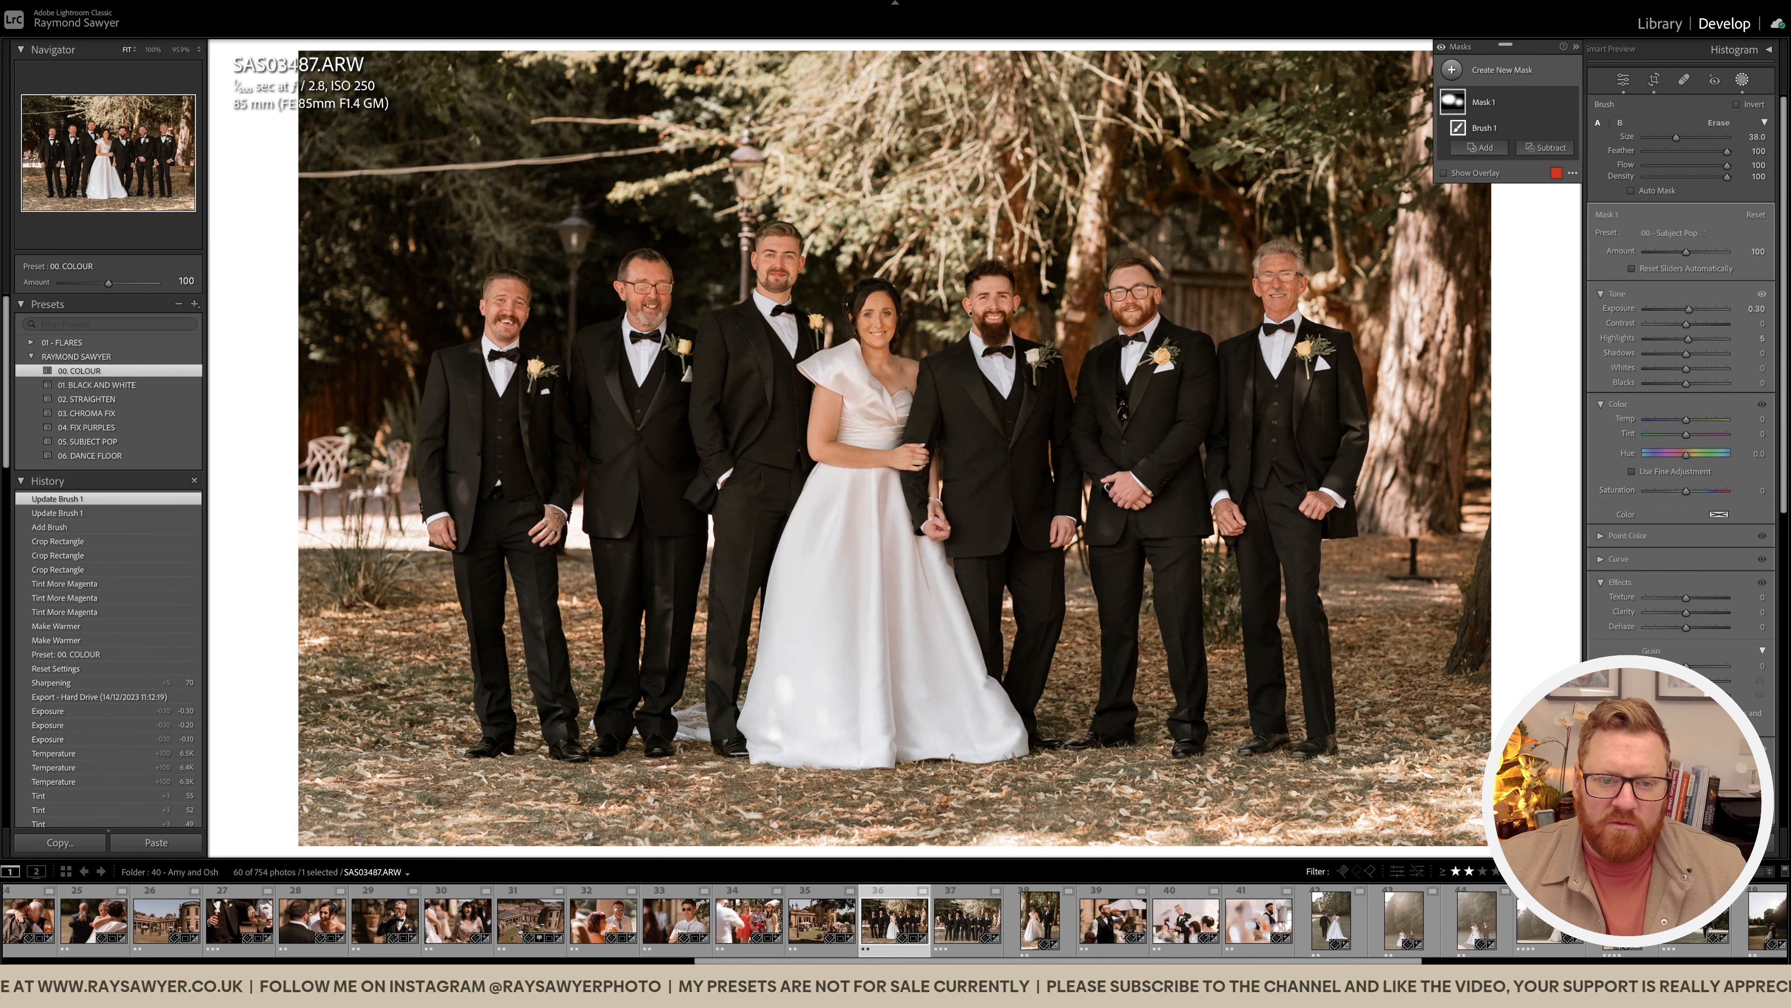
drag(733, 395, 578, 423)
key(k)
Step: Lower the exposure of SAS03487.ARW to -0.20 and set its tint to +61
key(minus)
key(minus)
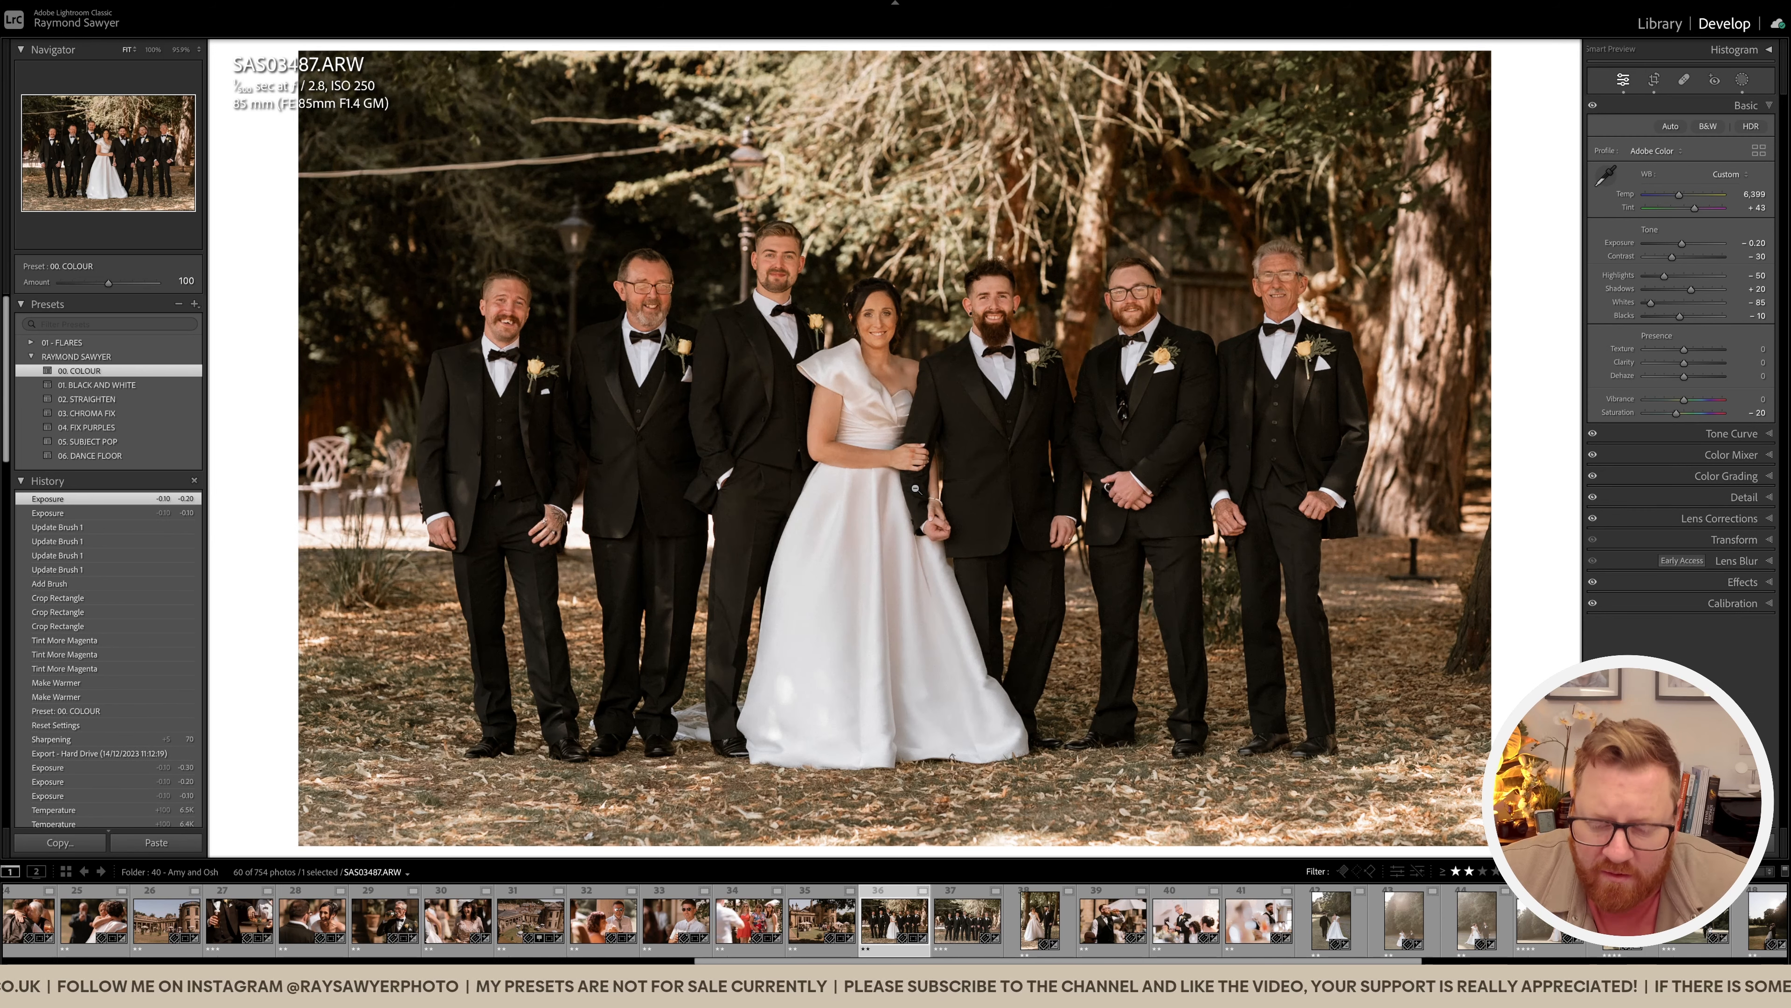
key(equal)
key(equal)
key(equal)
key(equal)
key(equal)
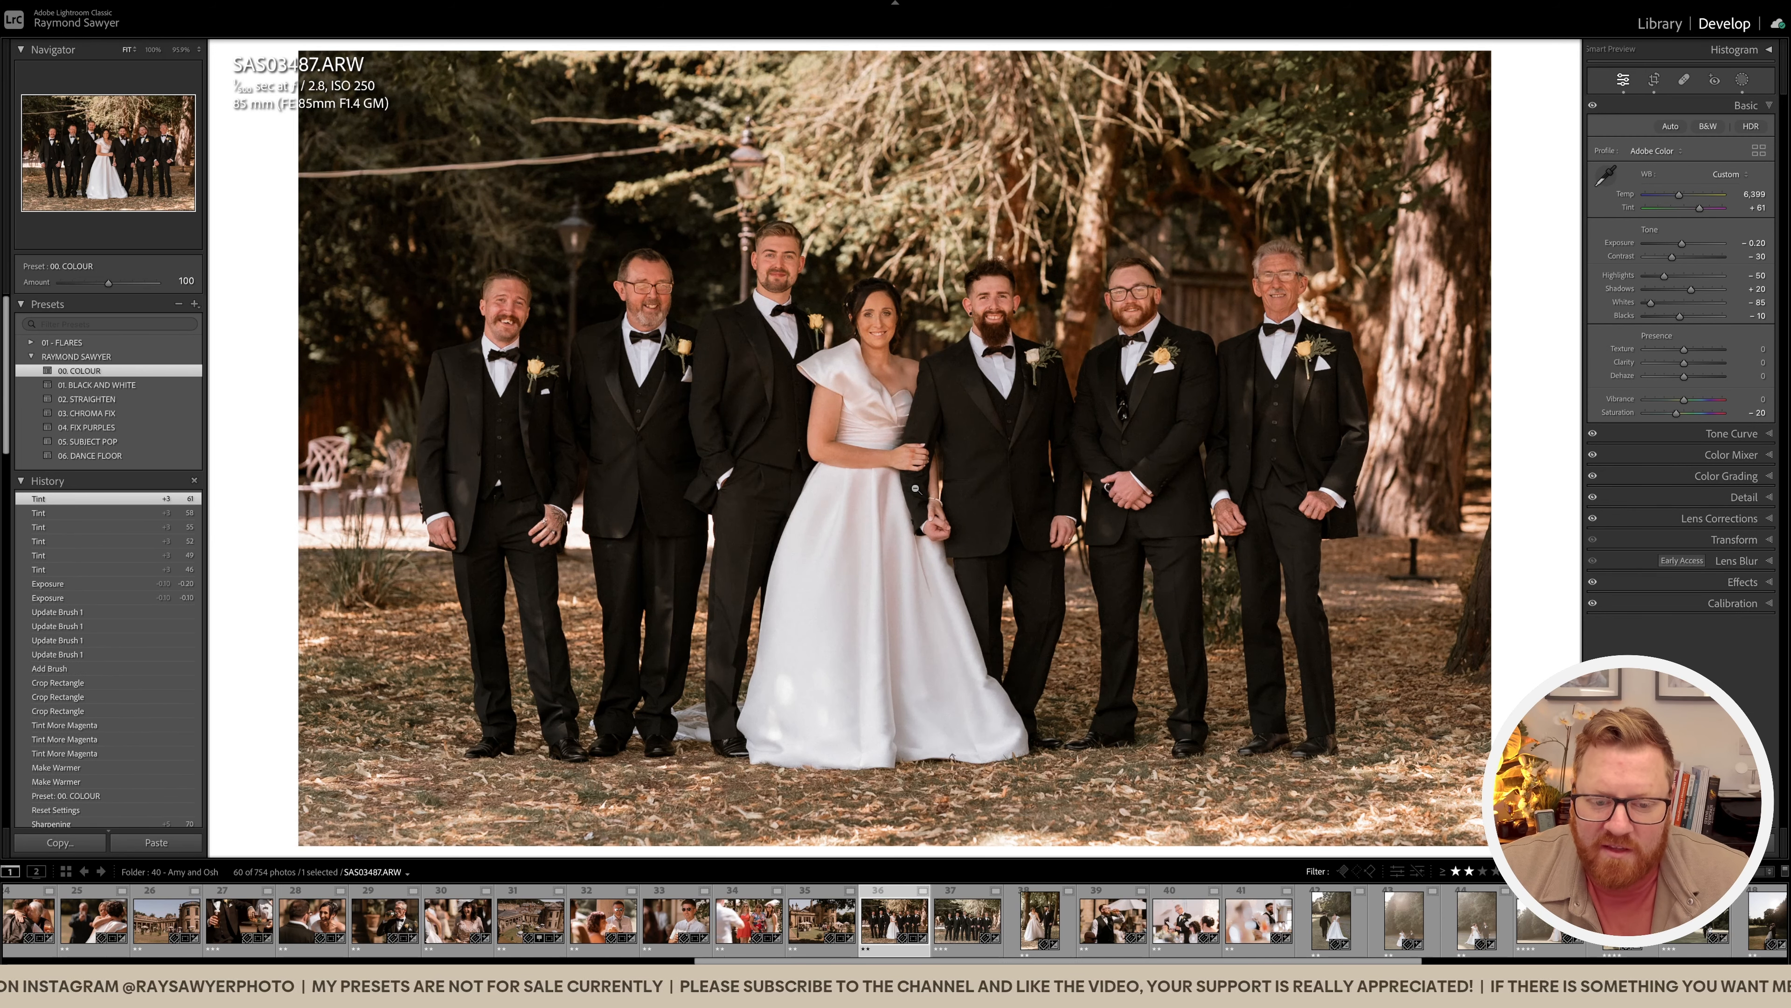
Step: Raise the temperature of SAS03487.ARW to 6,799 and lower its exposure to -0.30
click(1010, 496)
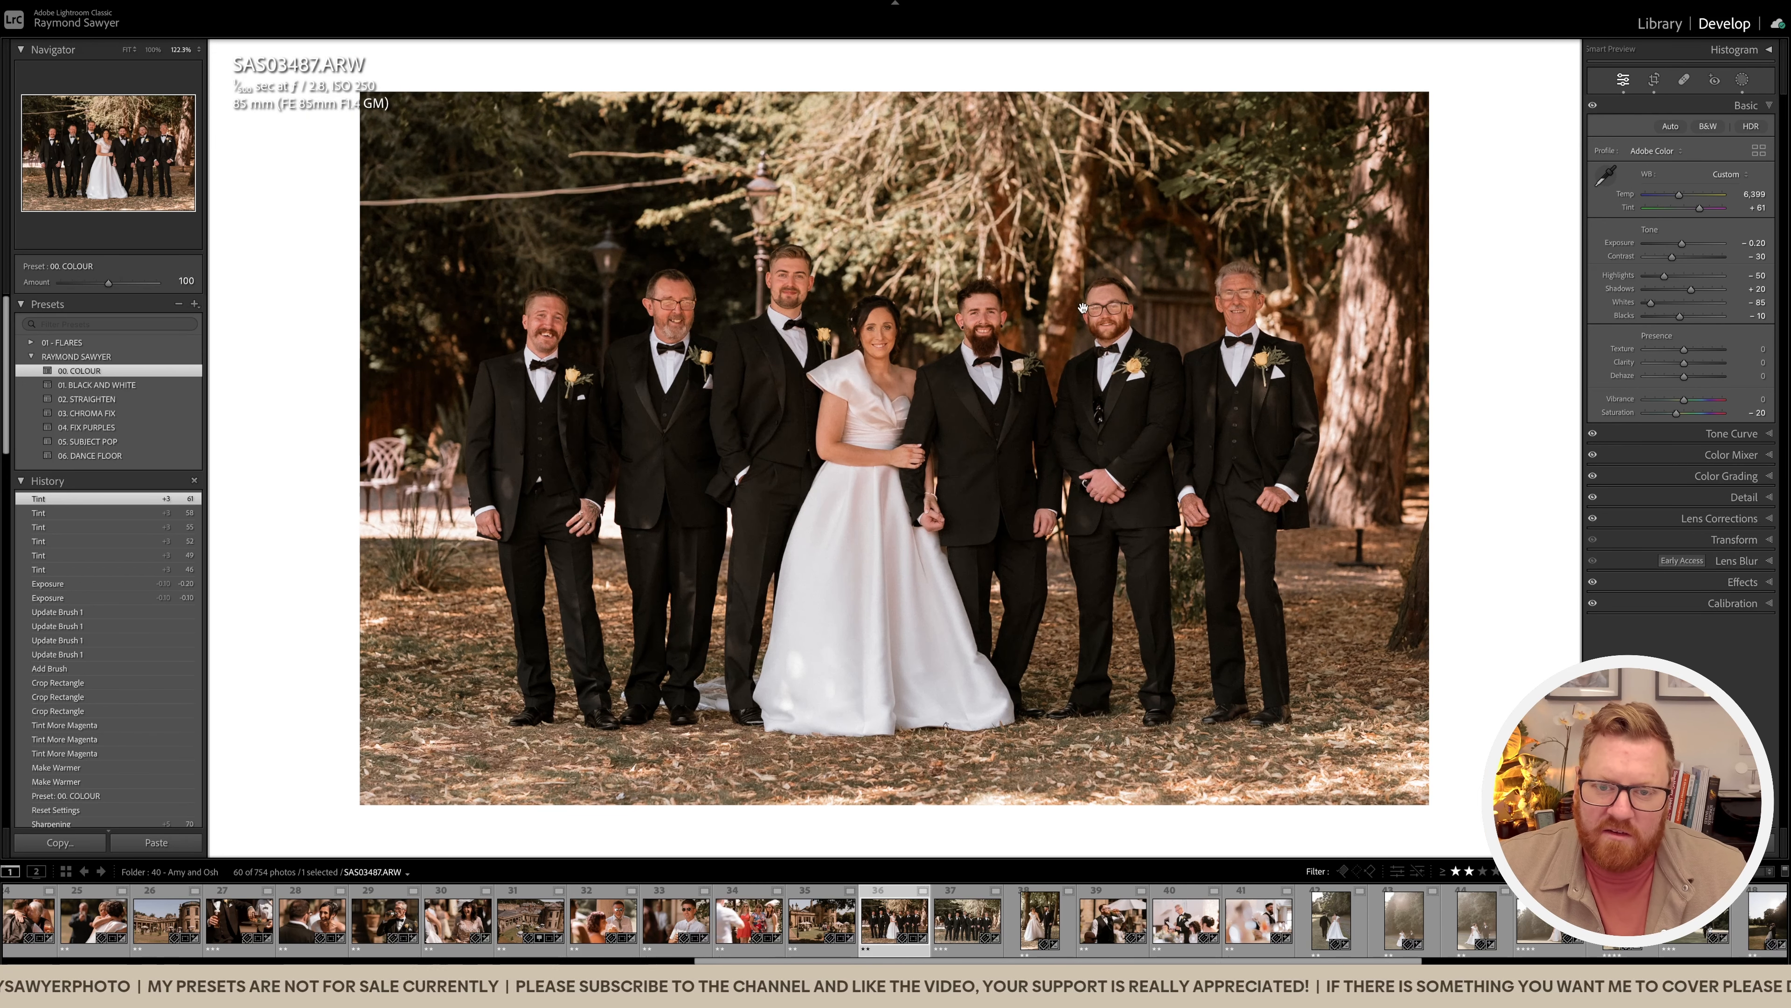
key(equal)
key(equal)
key(equal)
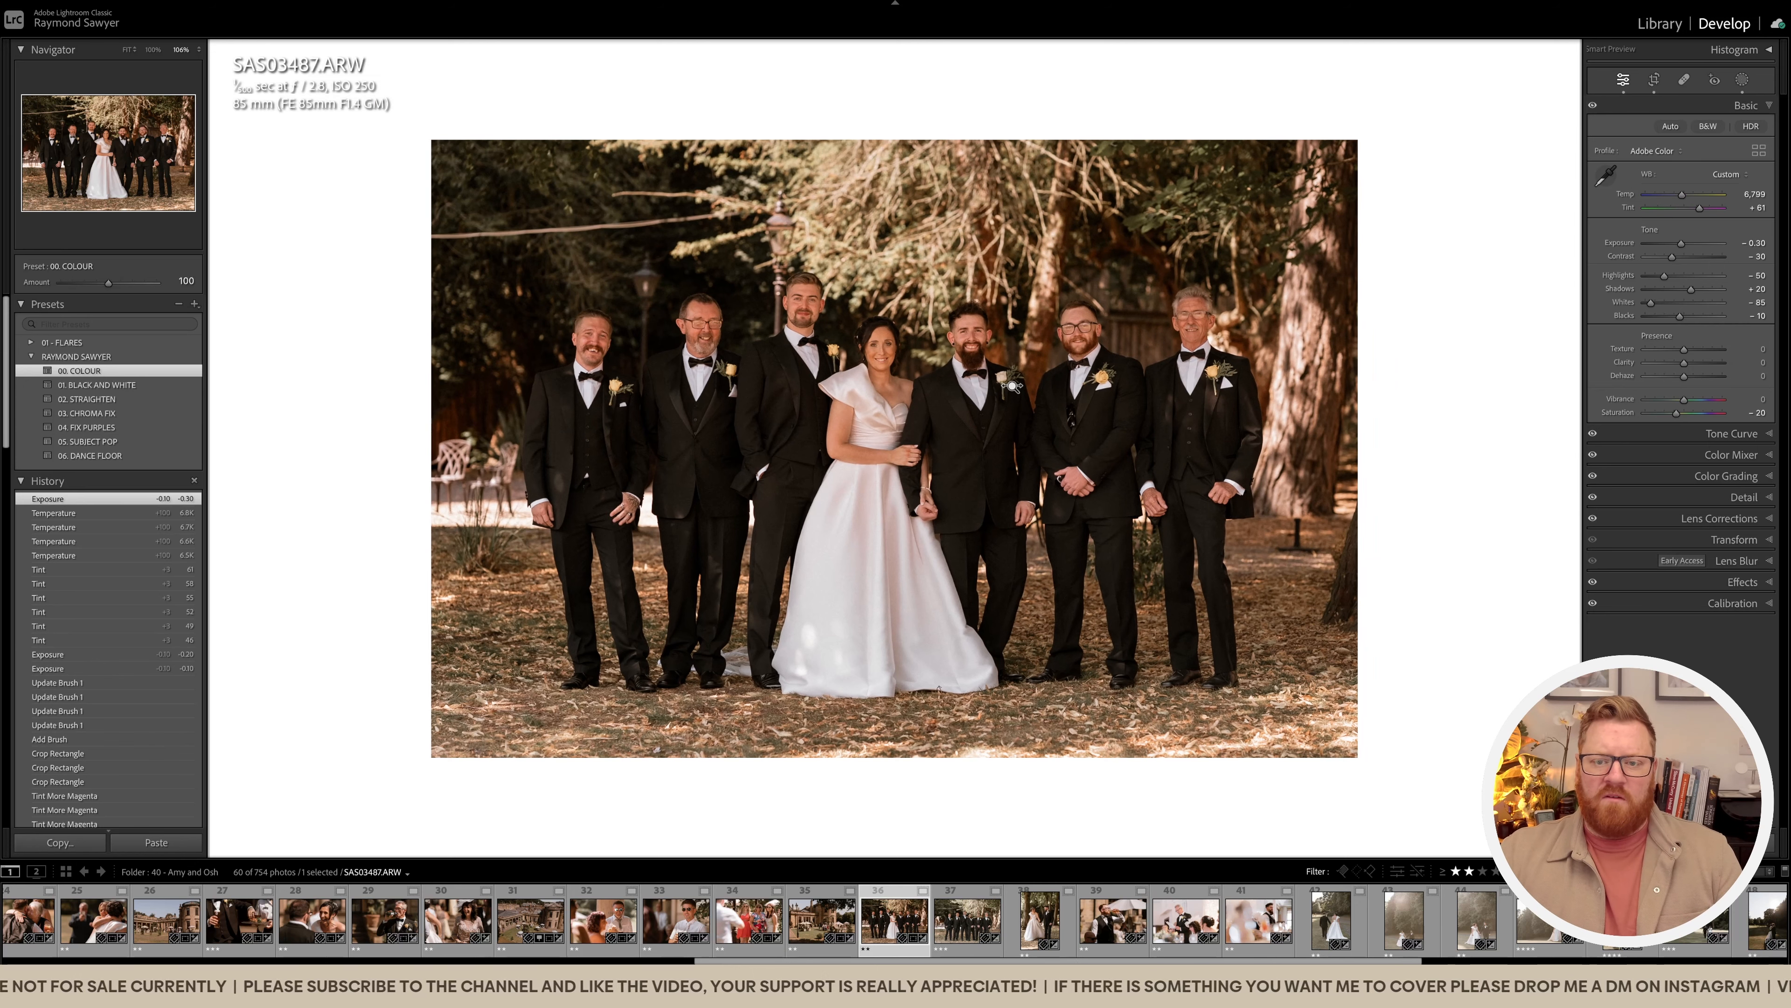
Step: Paint a second brush mask with the 00 - Subject Pop preset over faces in the group, using a smaller brush
key(k)
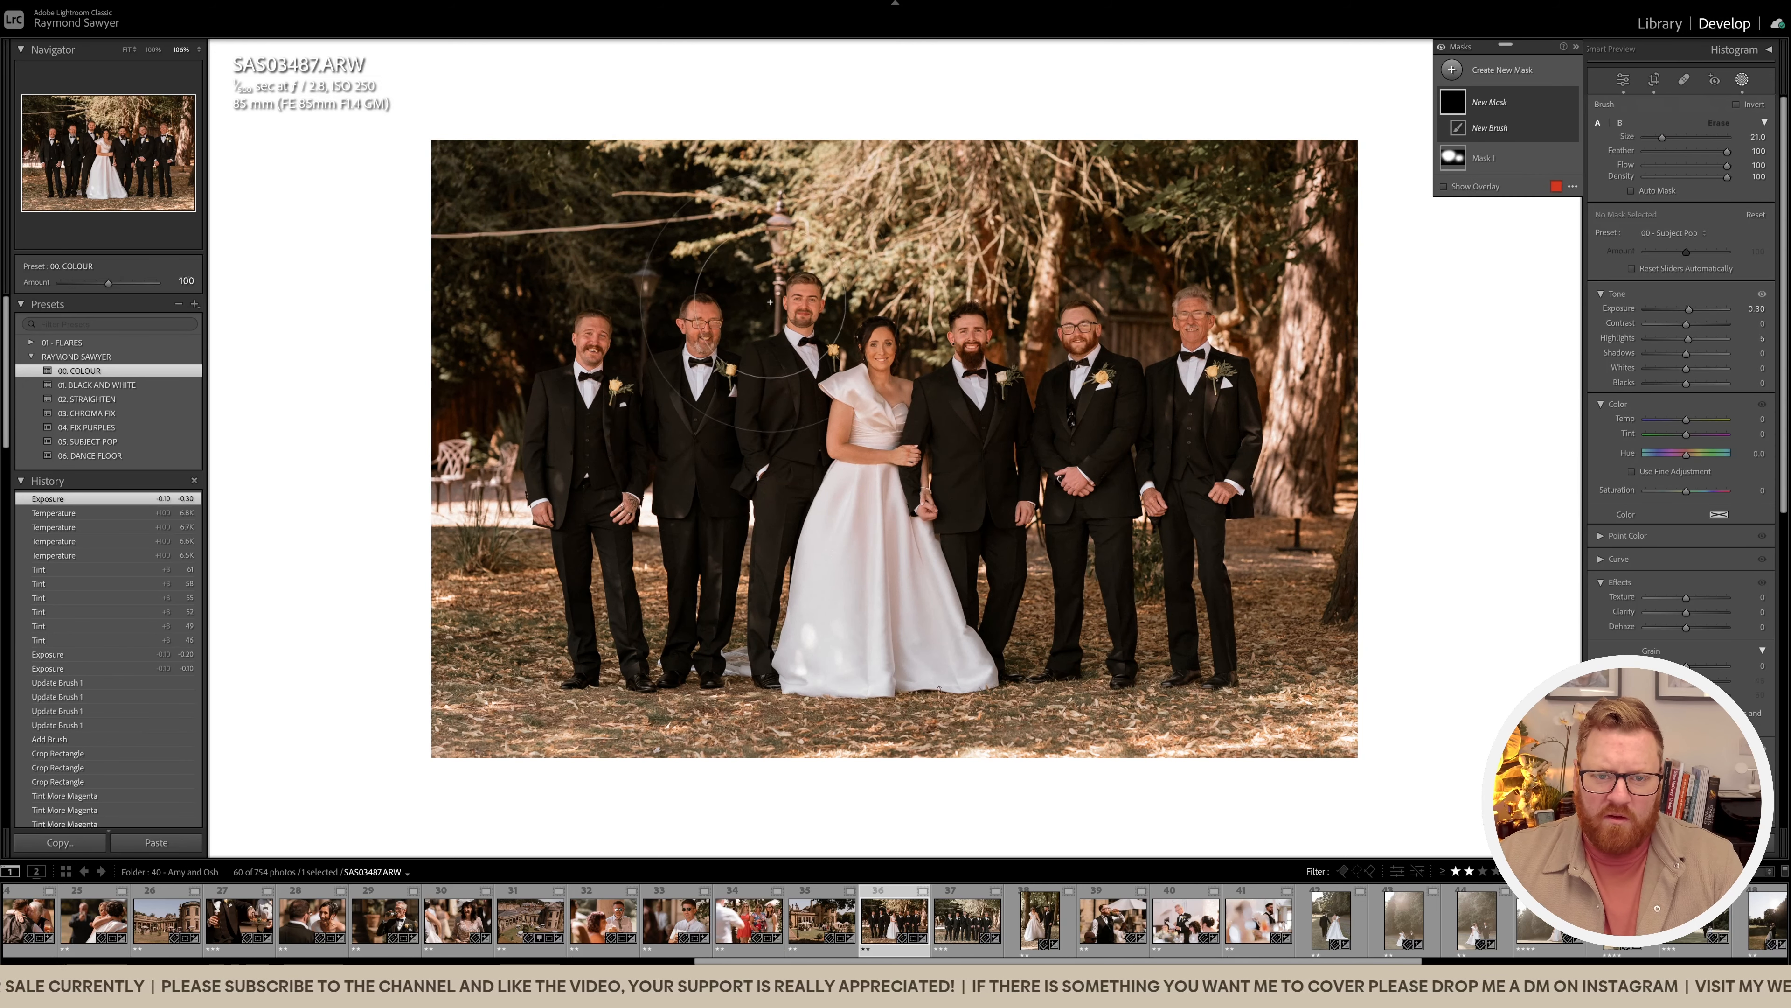
click(733, 321)
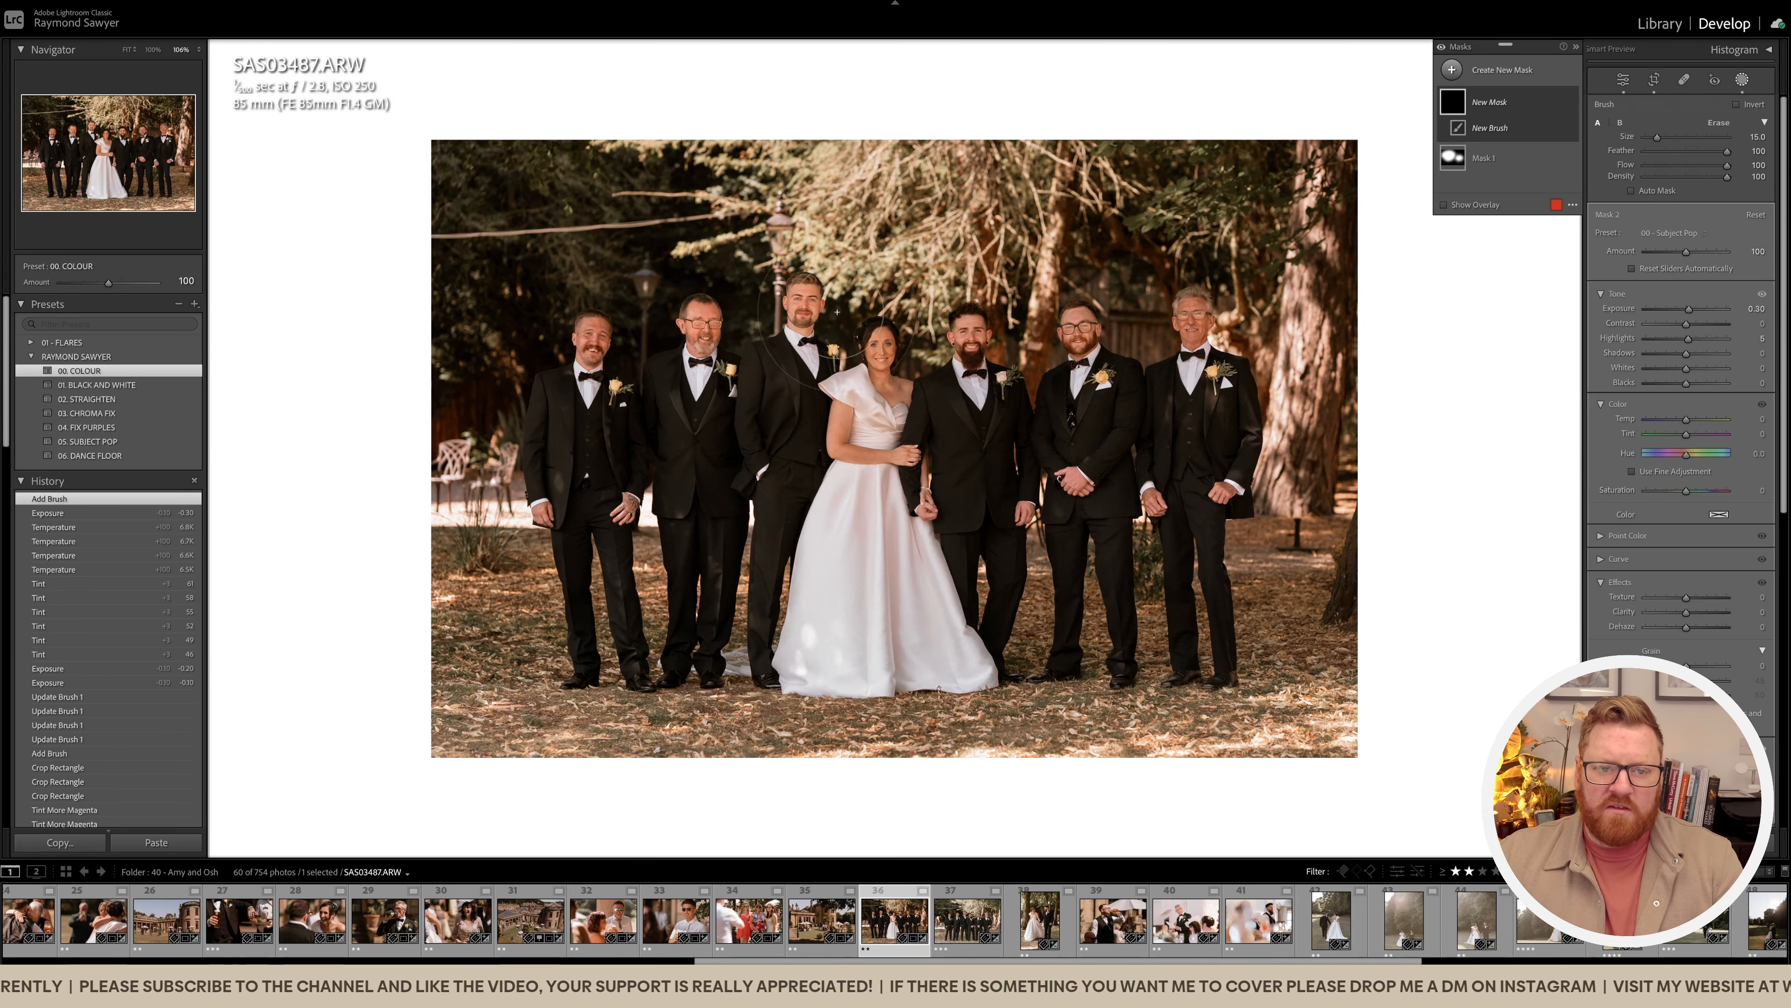
key(k)
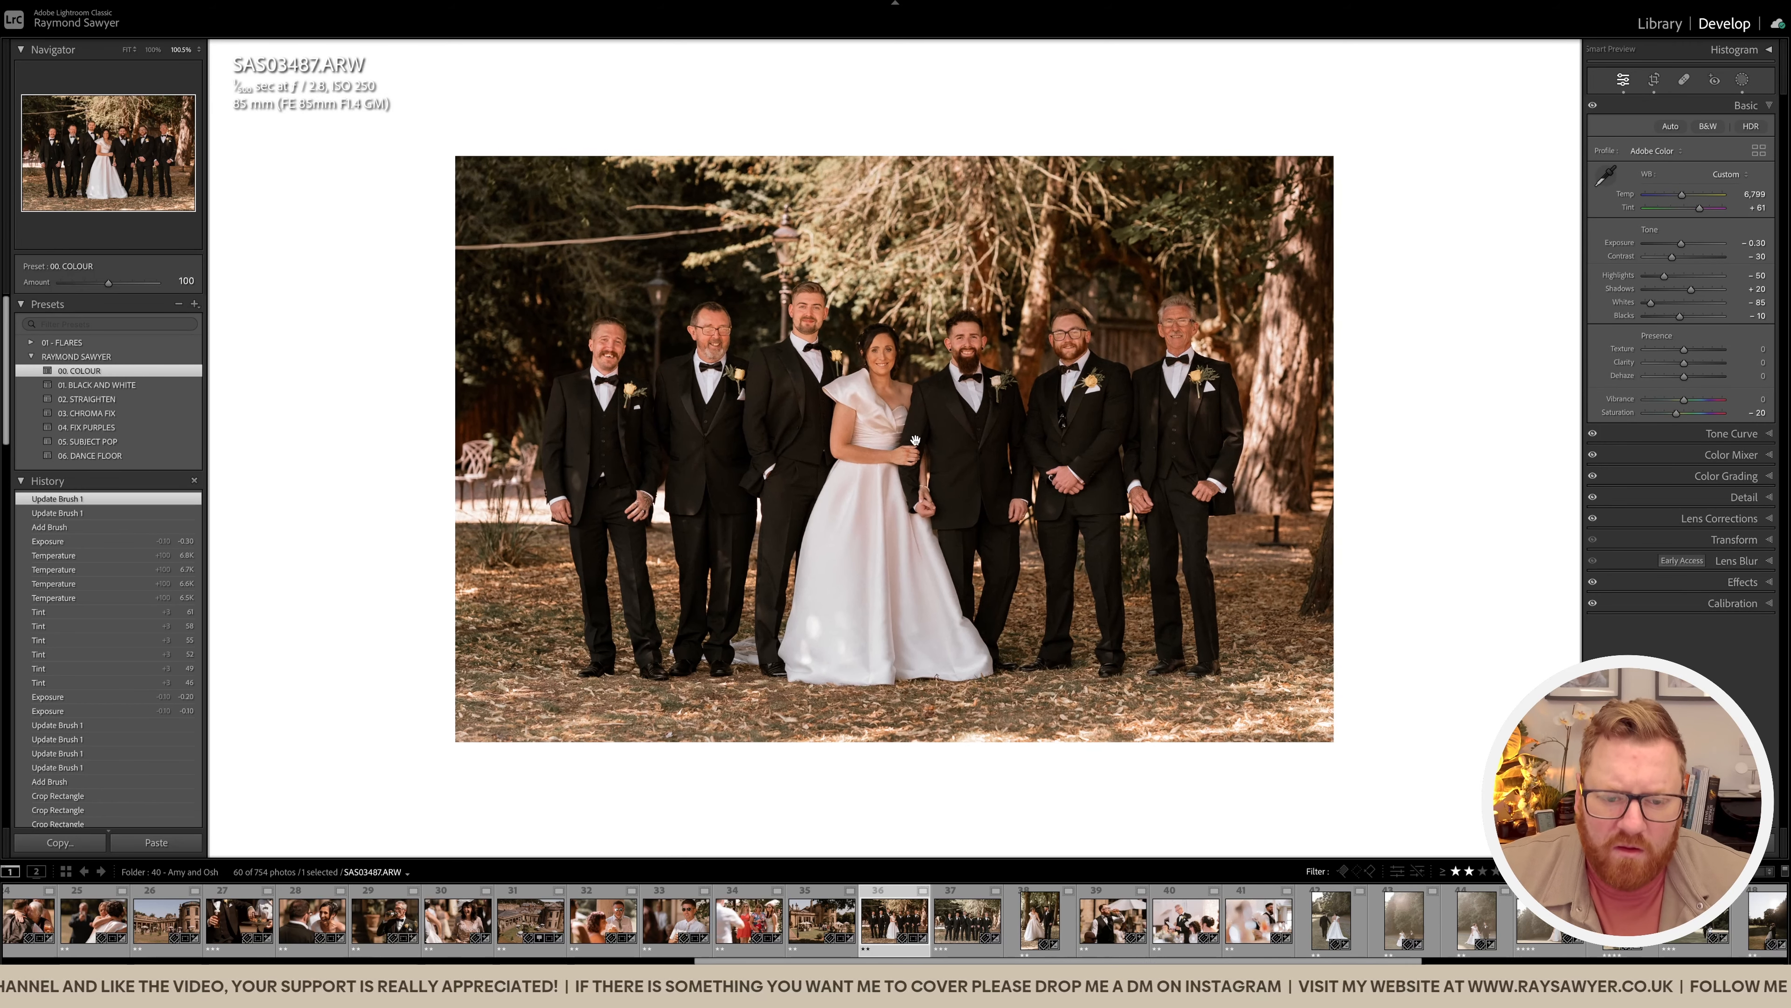
Step: Raise the temperature of SAS03487.ARW to 6,899 and inspect the lower part of the bride's dress up close
click(825, 657)
key(=)
click(829, 664)
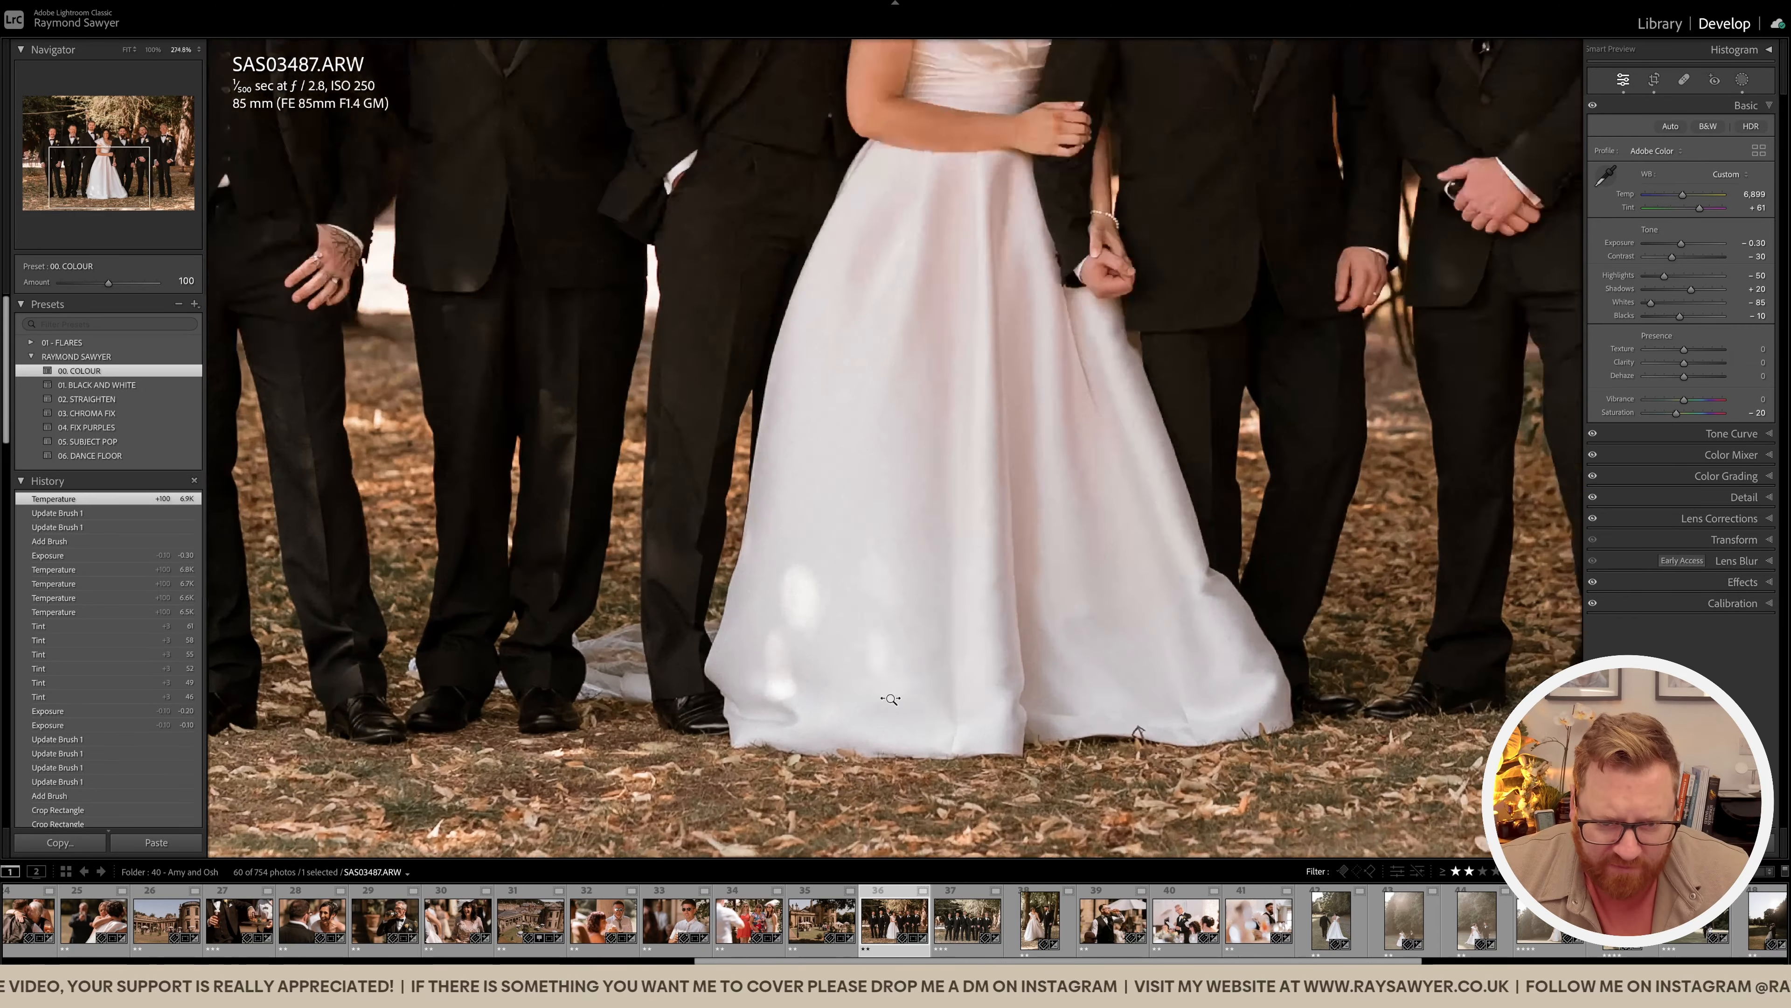
Step: Heal the bright sunlight patches on the lower part of the bride's dress in SAS03487.ARW
key(q)
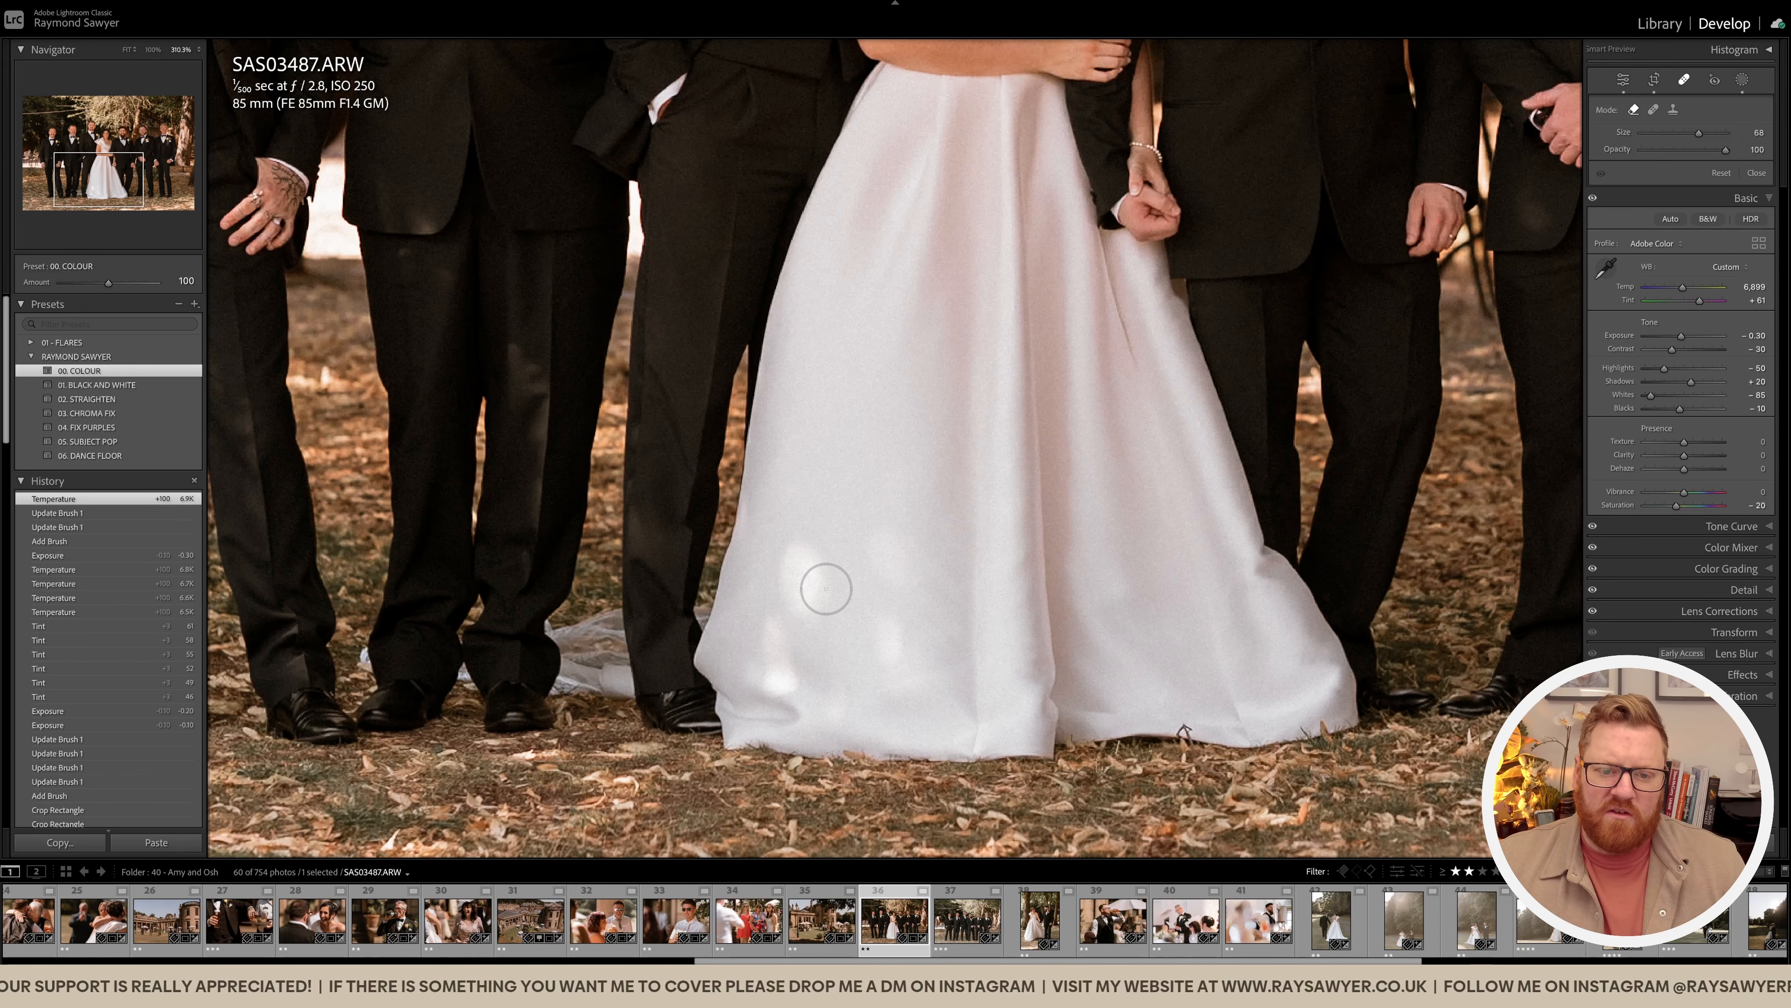
mouse_move(812, 569)
mouse_down()
mouse_move(804, 611)
mouse_move(817, 554)
mouse_move(794, 599)
mouse_move(799, 545)
mouse_up()
scroll(768, 627, up, 6)
mouse_move(769, 630)
mouse_down()
mouse_move(786, 686)
mouse_move(782, 670)
mouse_up()
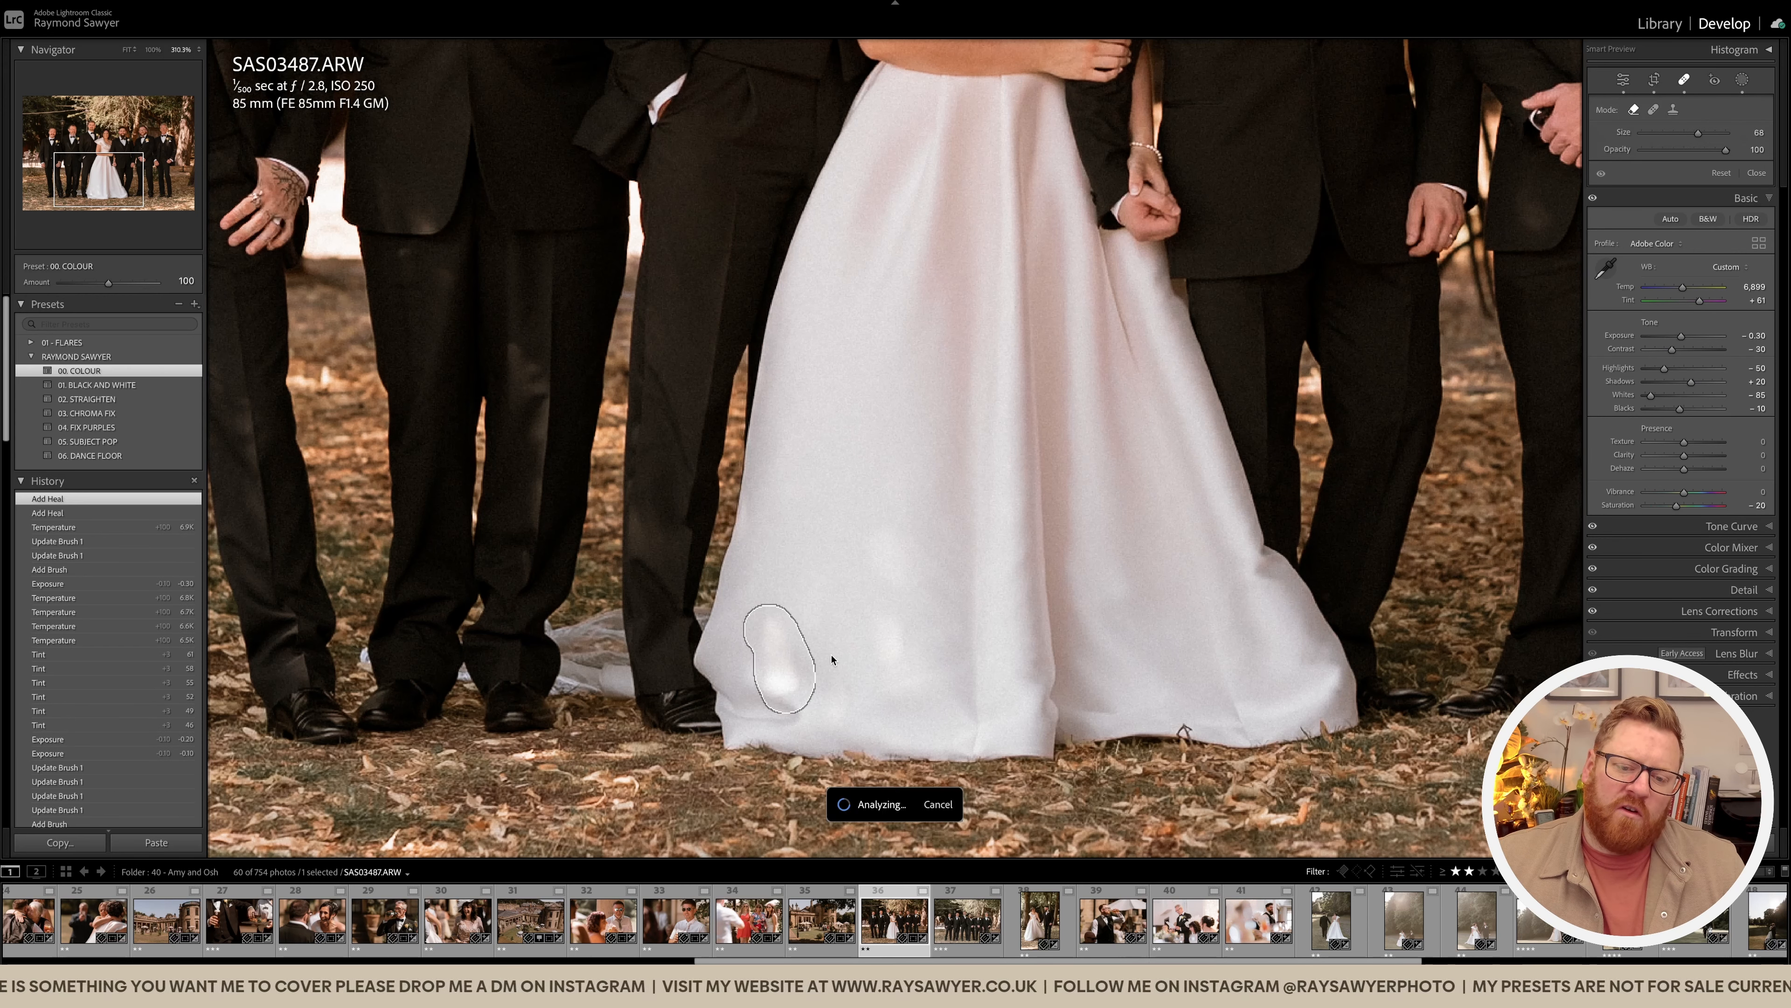
mouse_move(892, 639)
mouse_down()
mouse_move(885, 551)
mouse_move(897, 588)
mouse_up()
drag(897, 651, 888, 642)
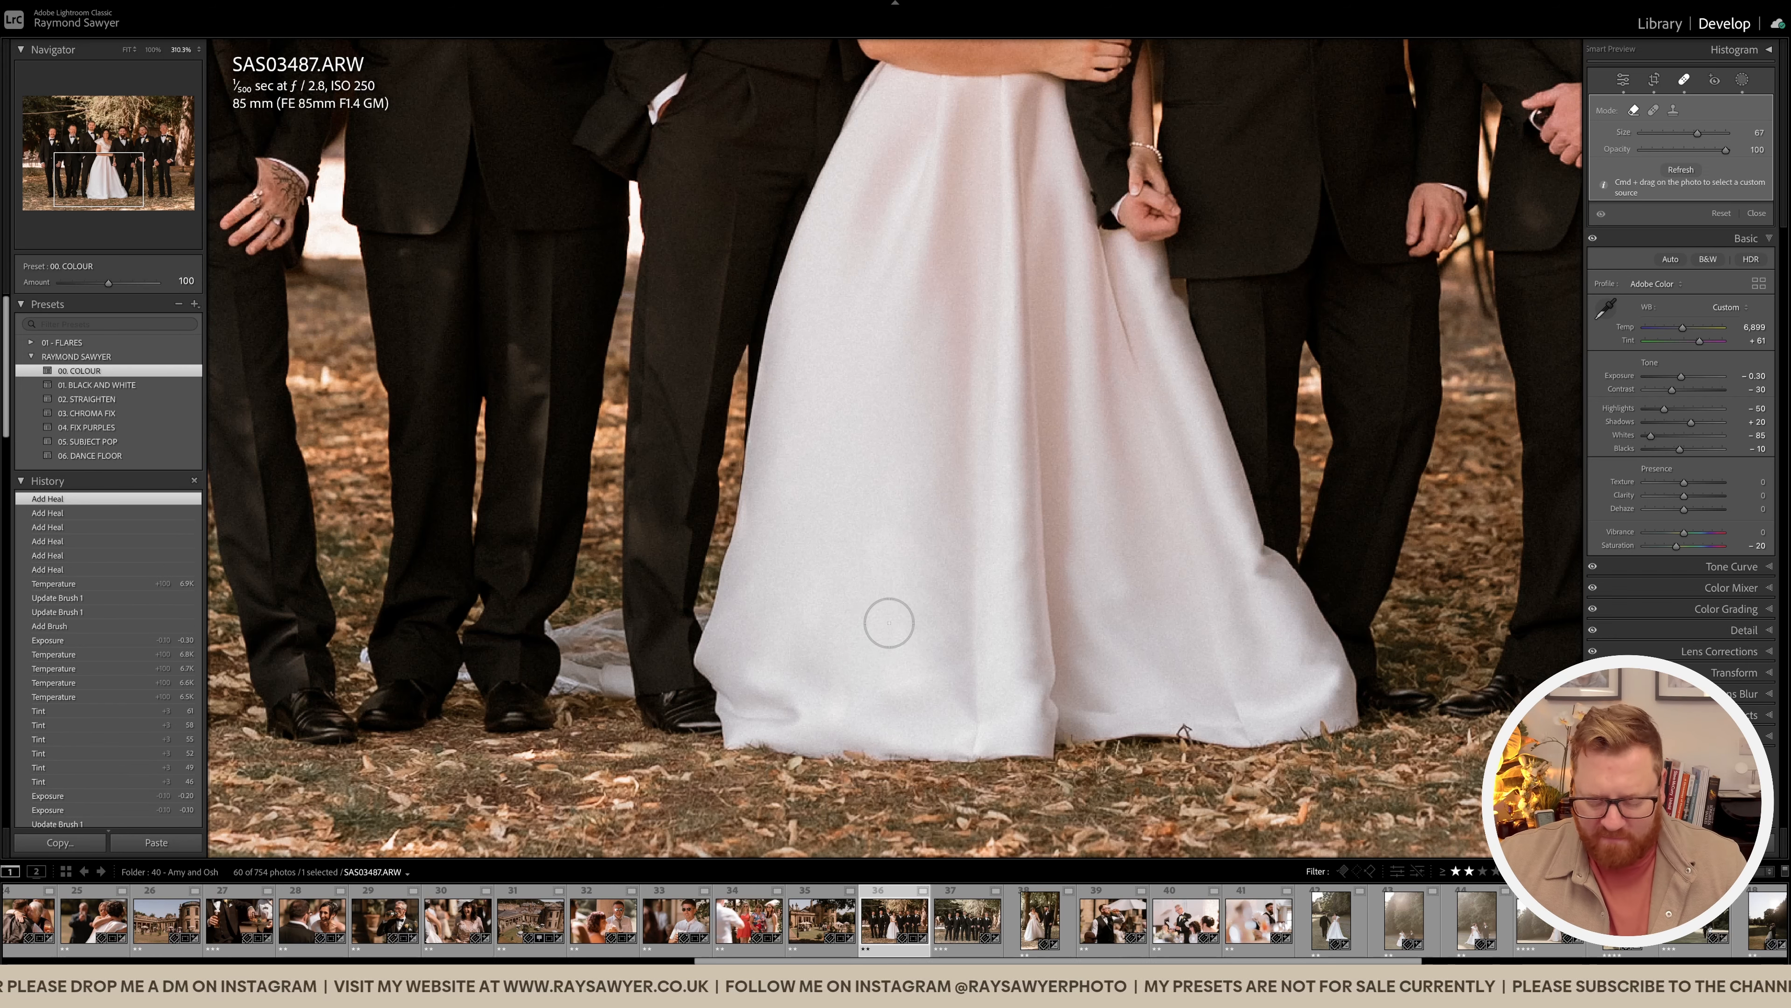
key(q)
click(839, 571)
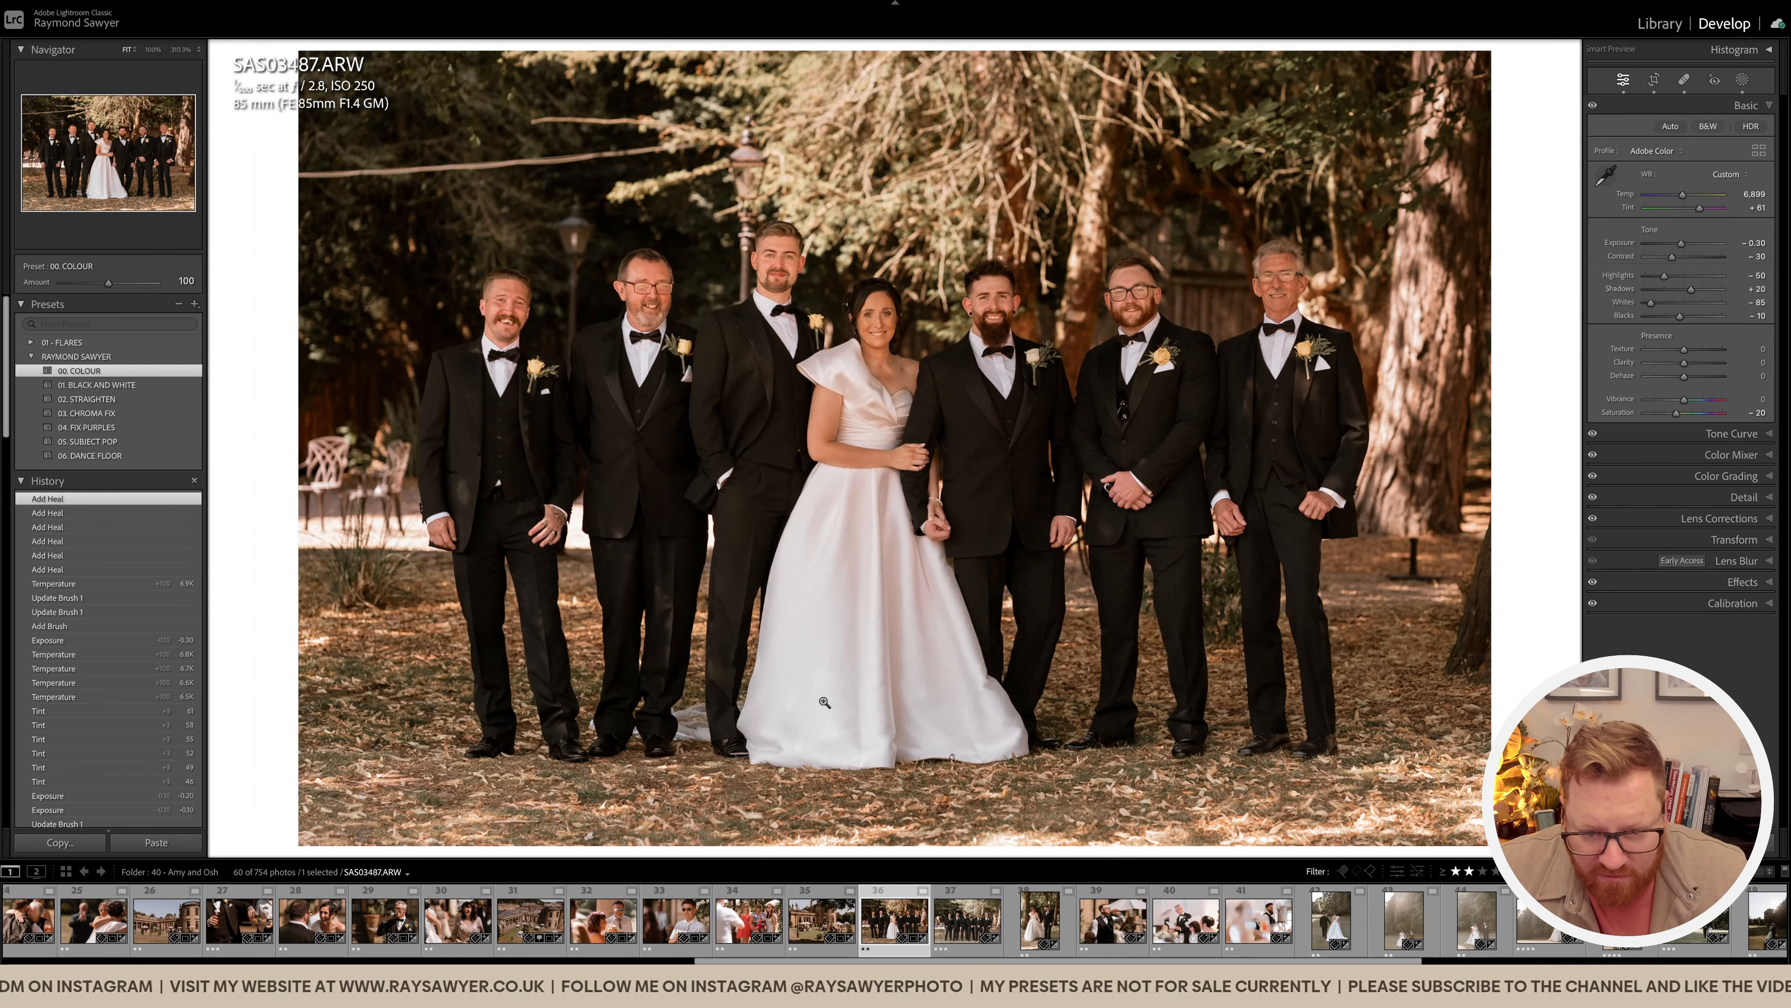
key(q)
click(821, 678)
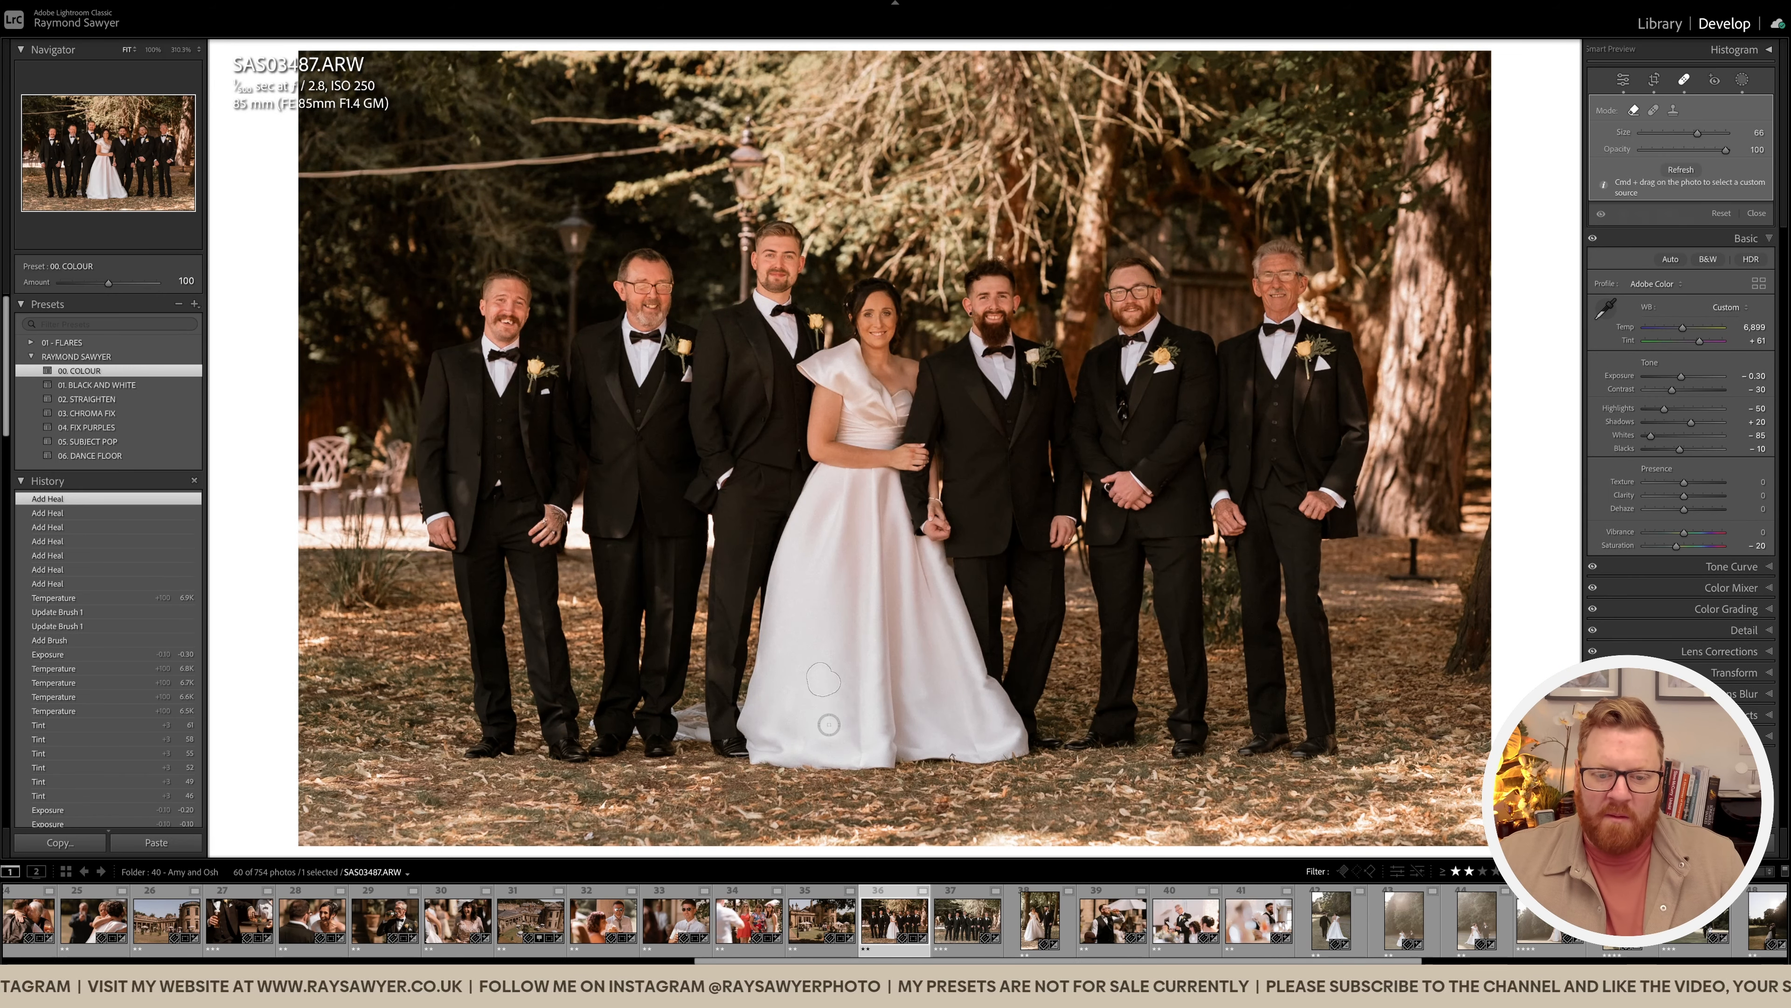
key(q)
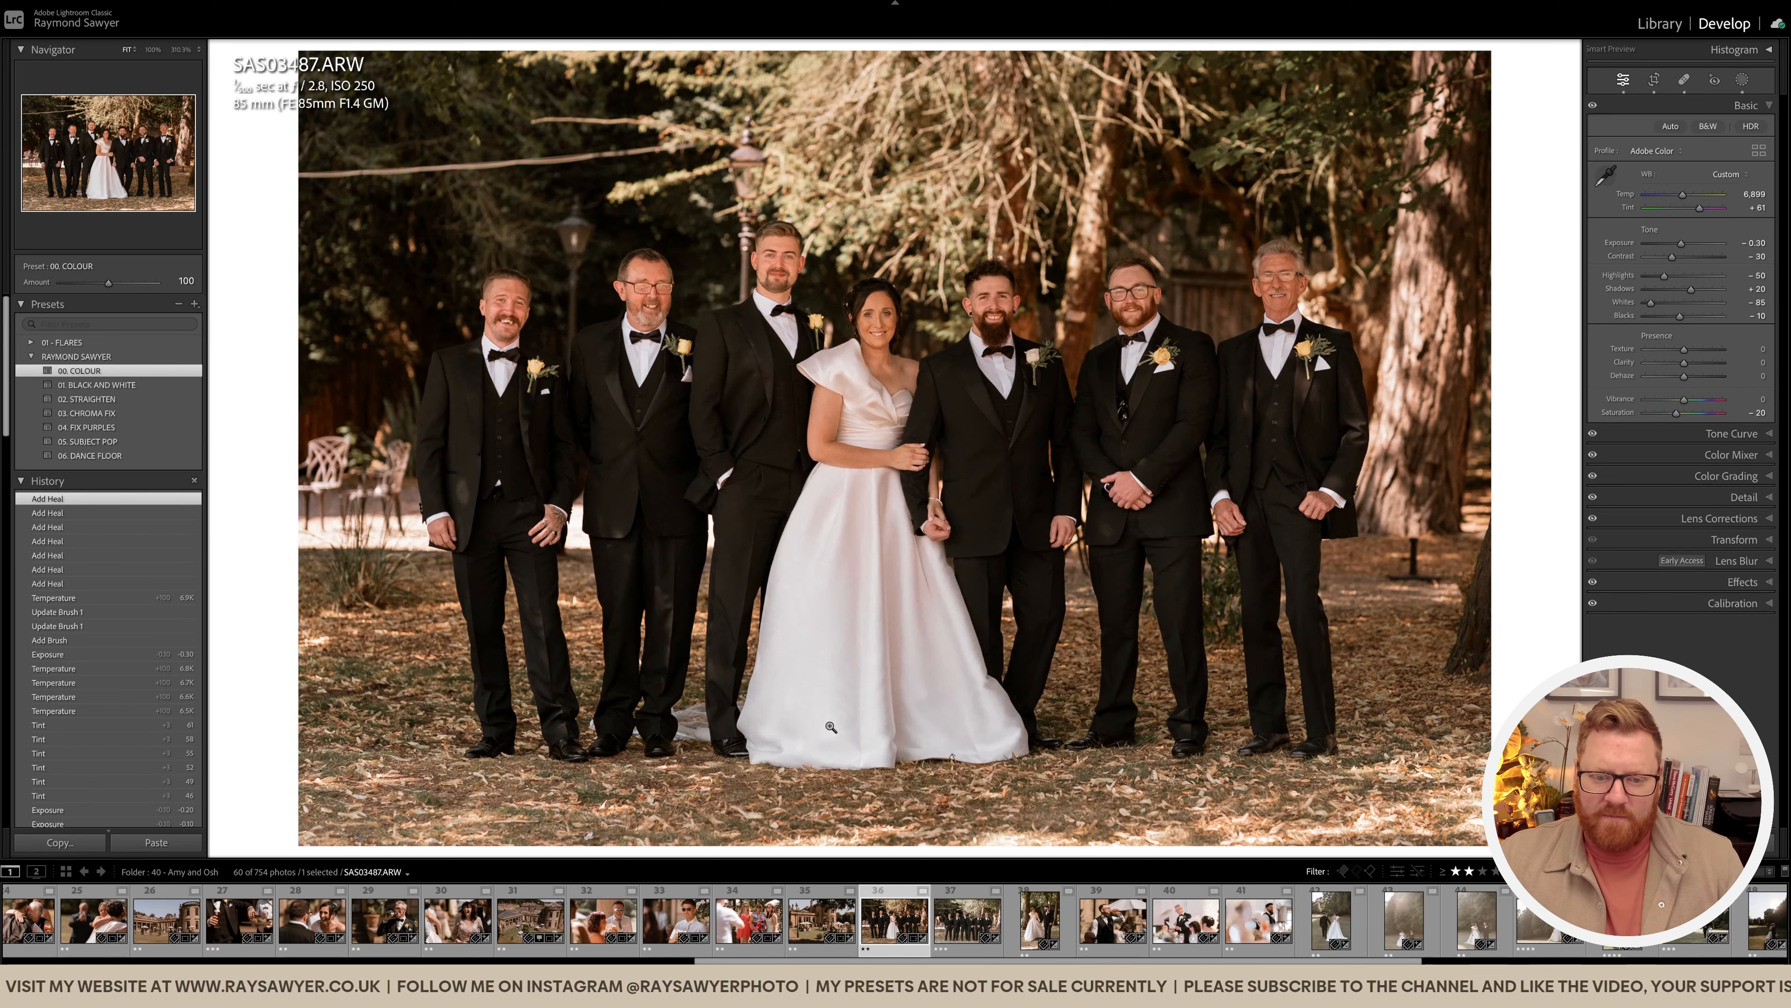
Step: Heal away the small dark post between the far-right man and the tree trunk in SAS03487.ARW
double_click(833, 726)
drag(1115, 494, 1072, 512)
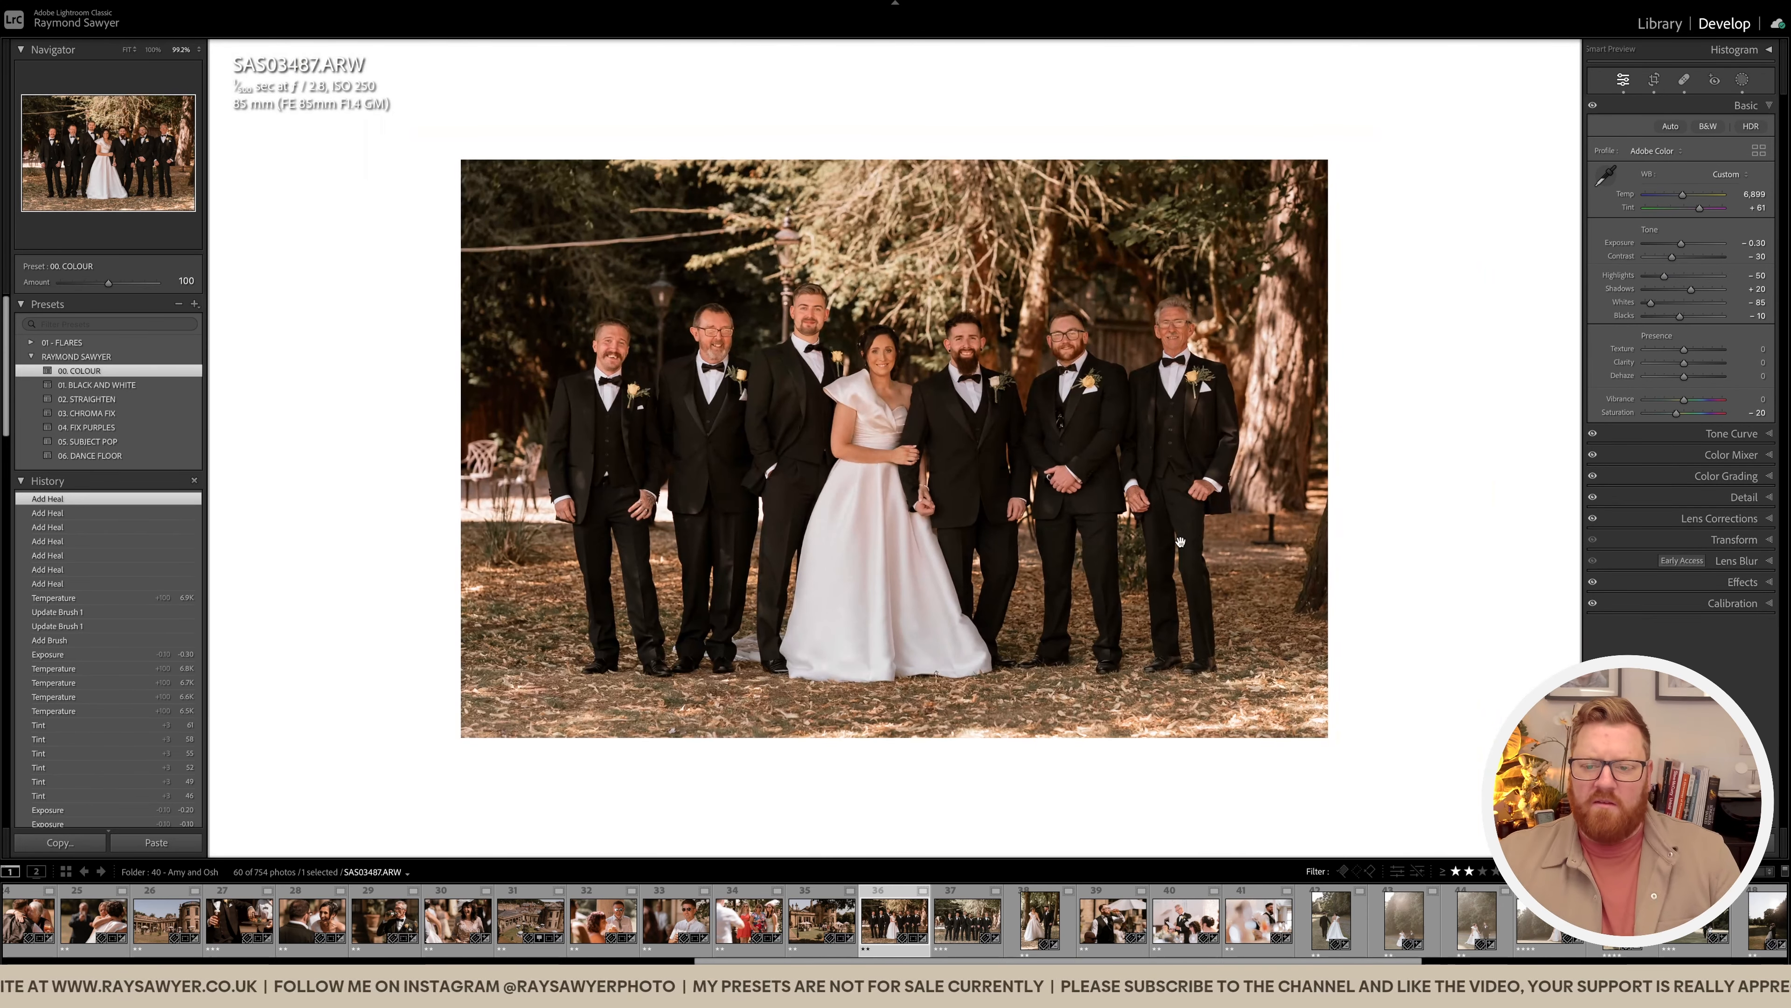
drag(1285, 535, 1551, 593)
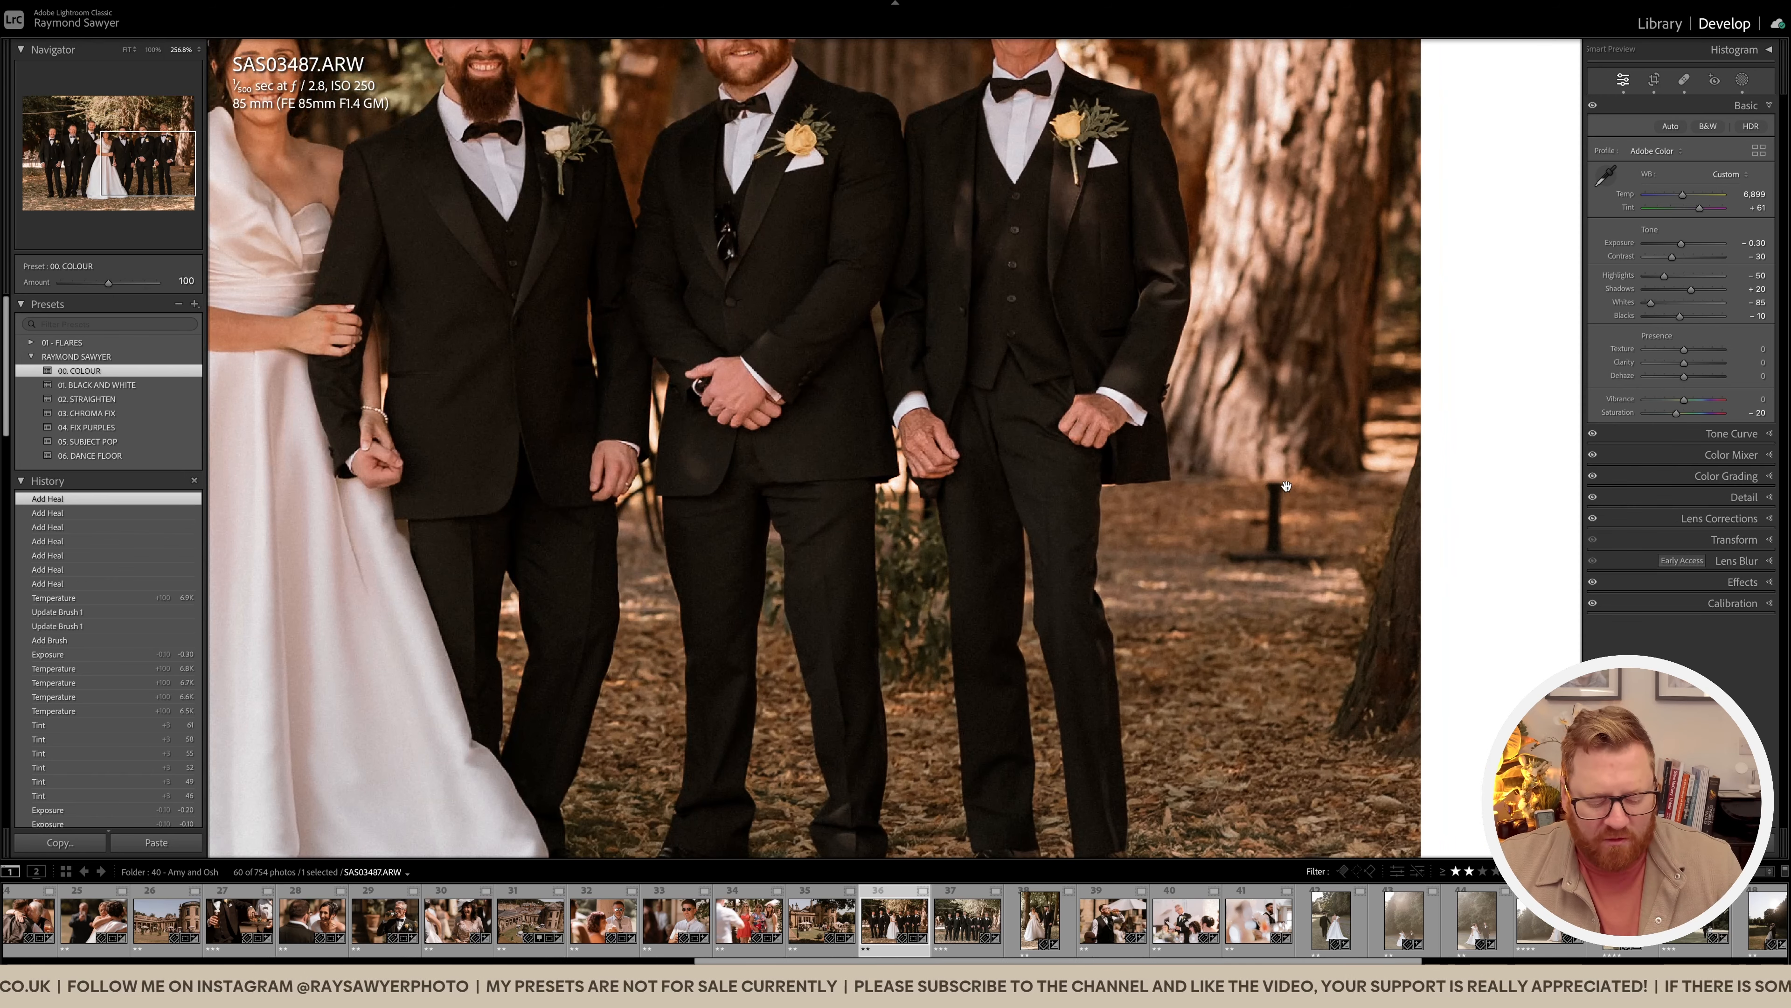
key(q)
drag(1274, 490, 1273, 547)
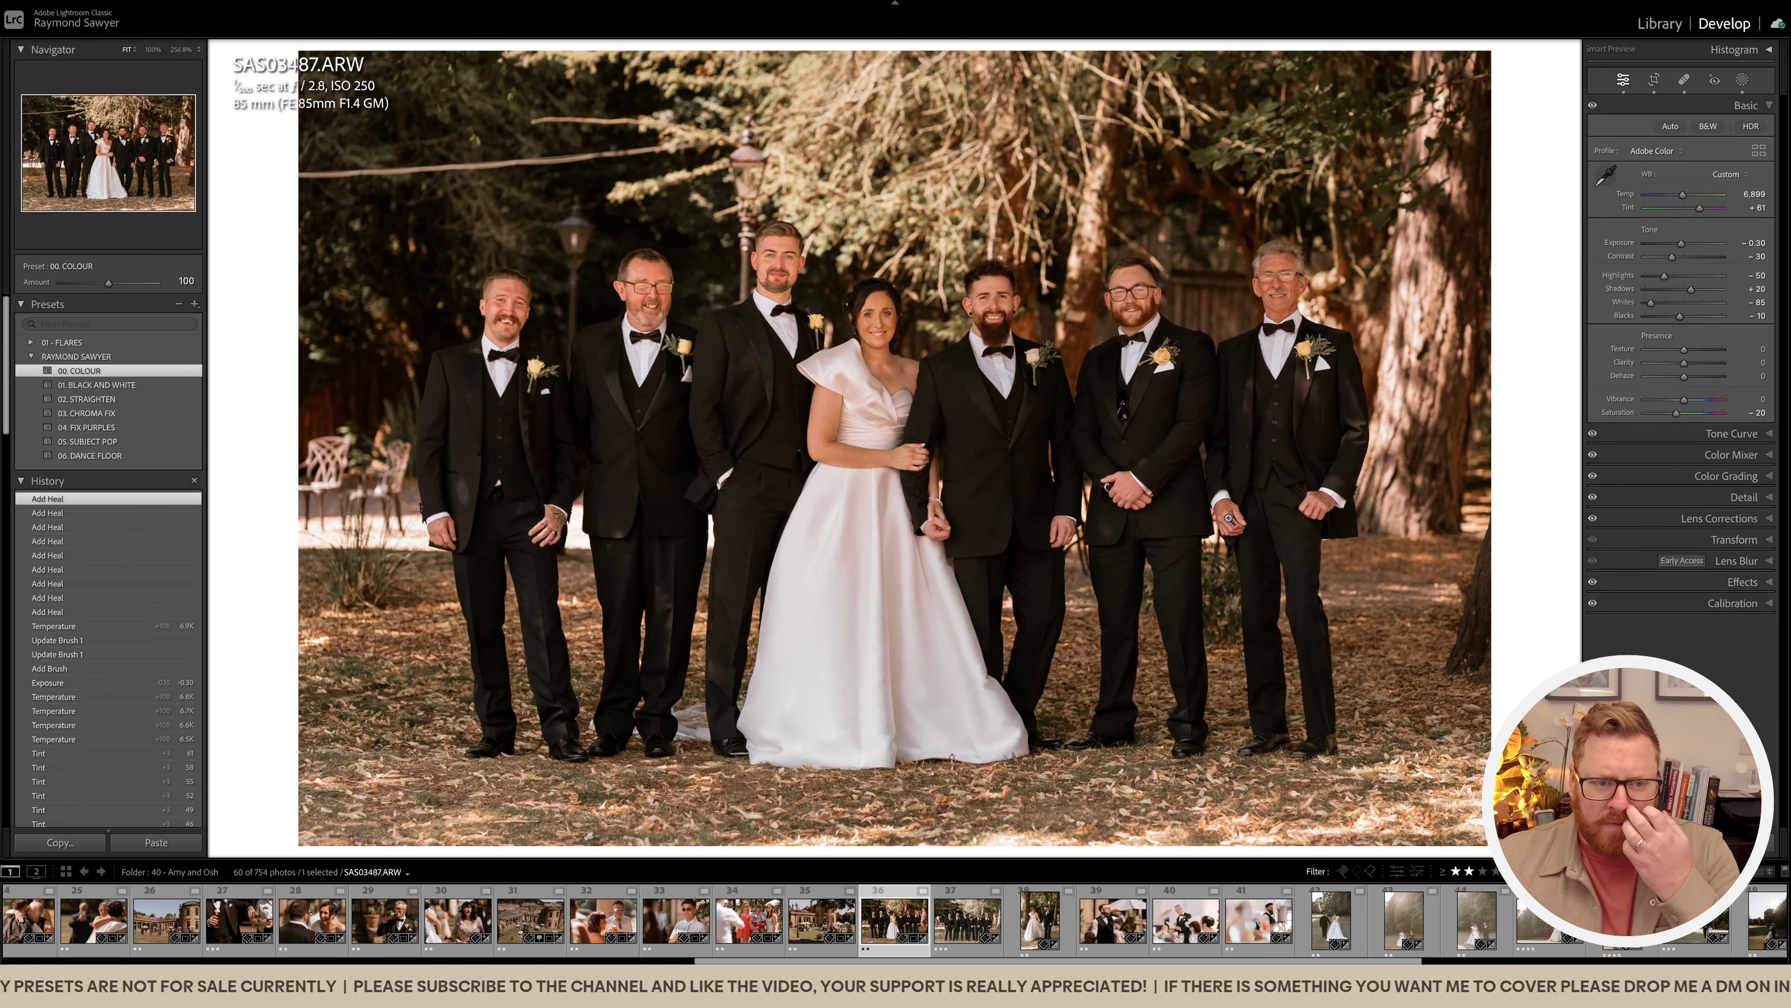
Step: Heal away the cable hanging across the trees behind the group in SAS03487.ARW and compare the edit with the original
drag(1229, 518, 887, 540)
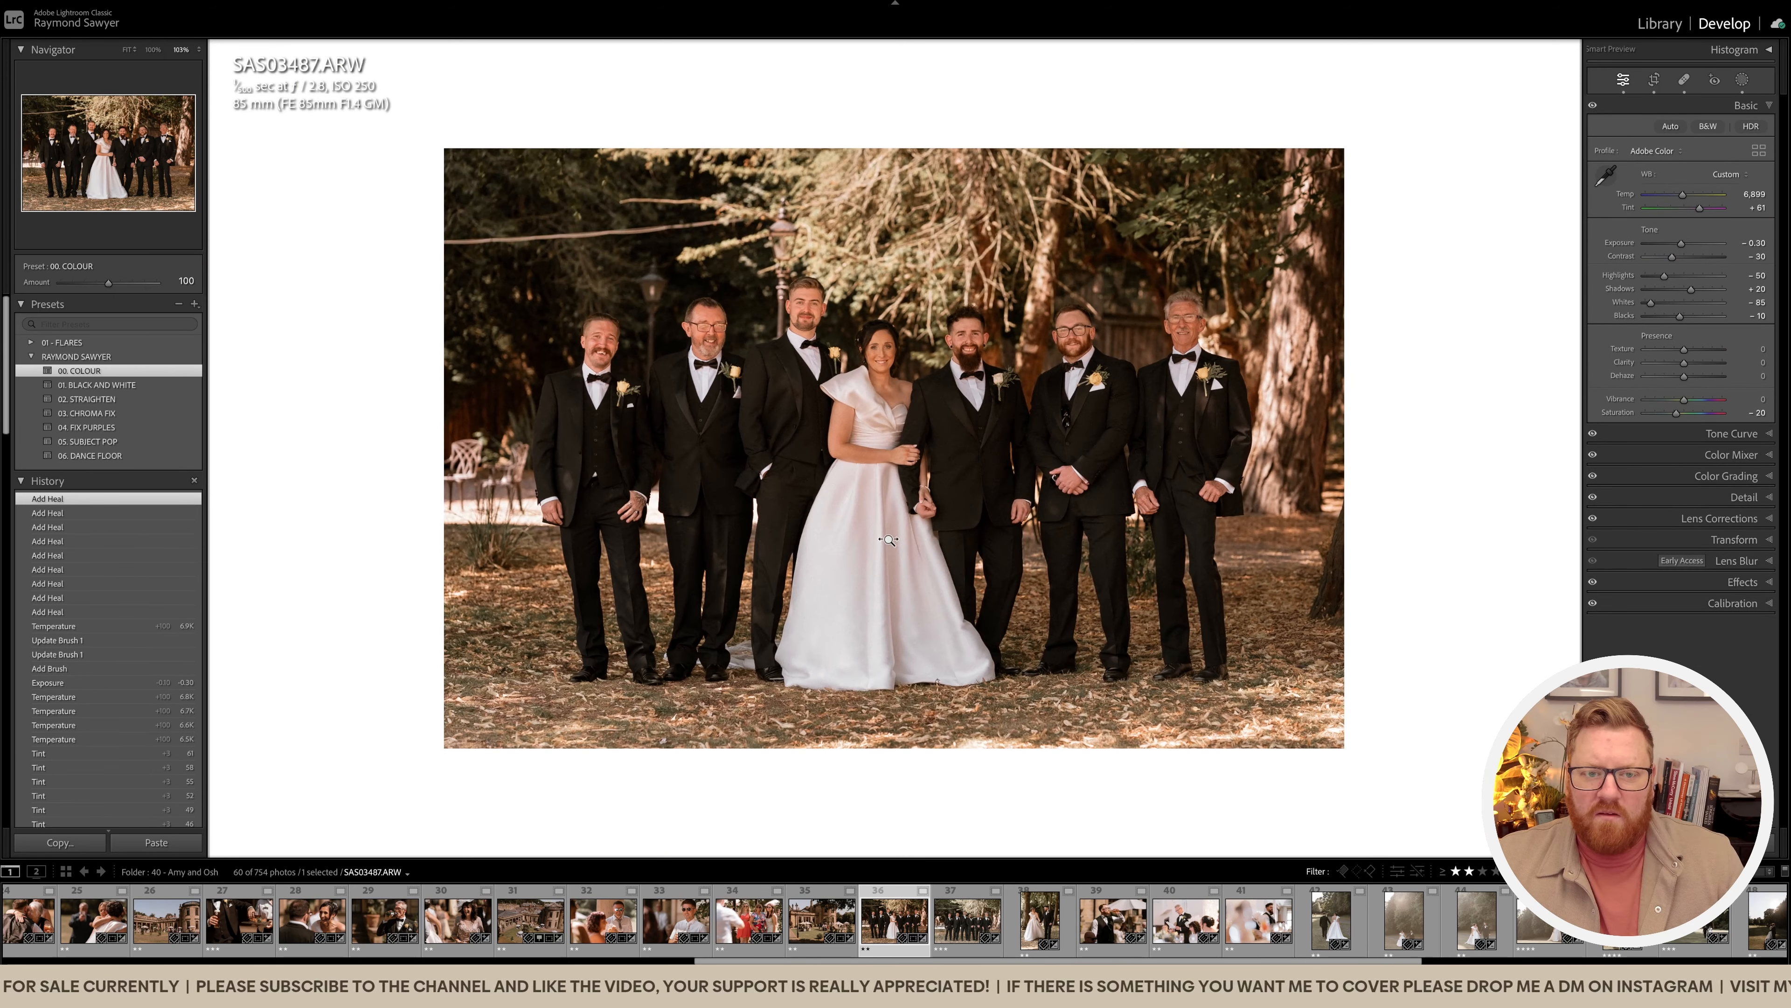
click(532, 223)
key(q)
drag(300, 174, 681, 154)
key(q)
key(backslash)
key(backslash)
click(725, 295)
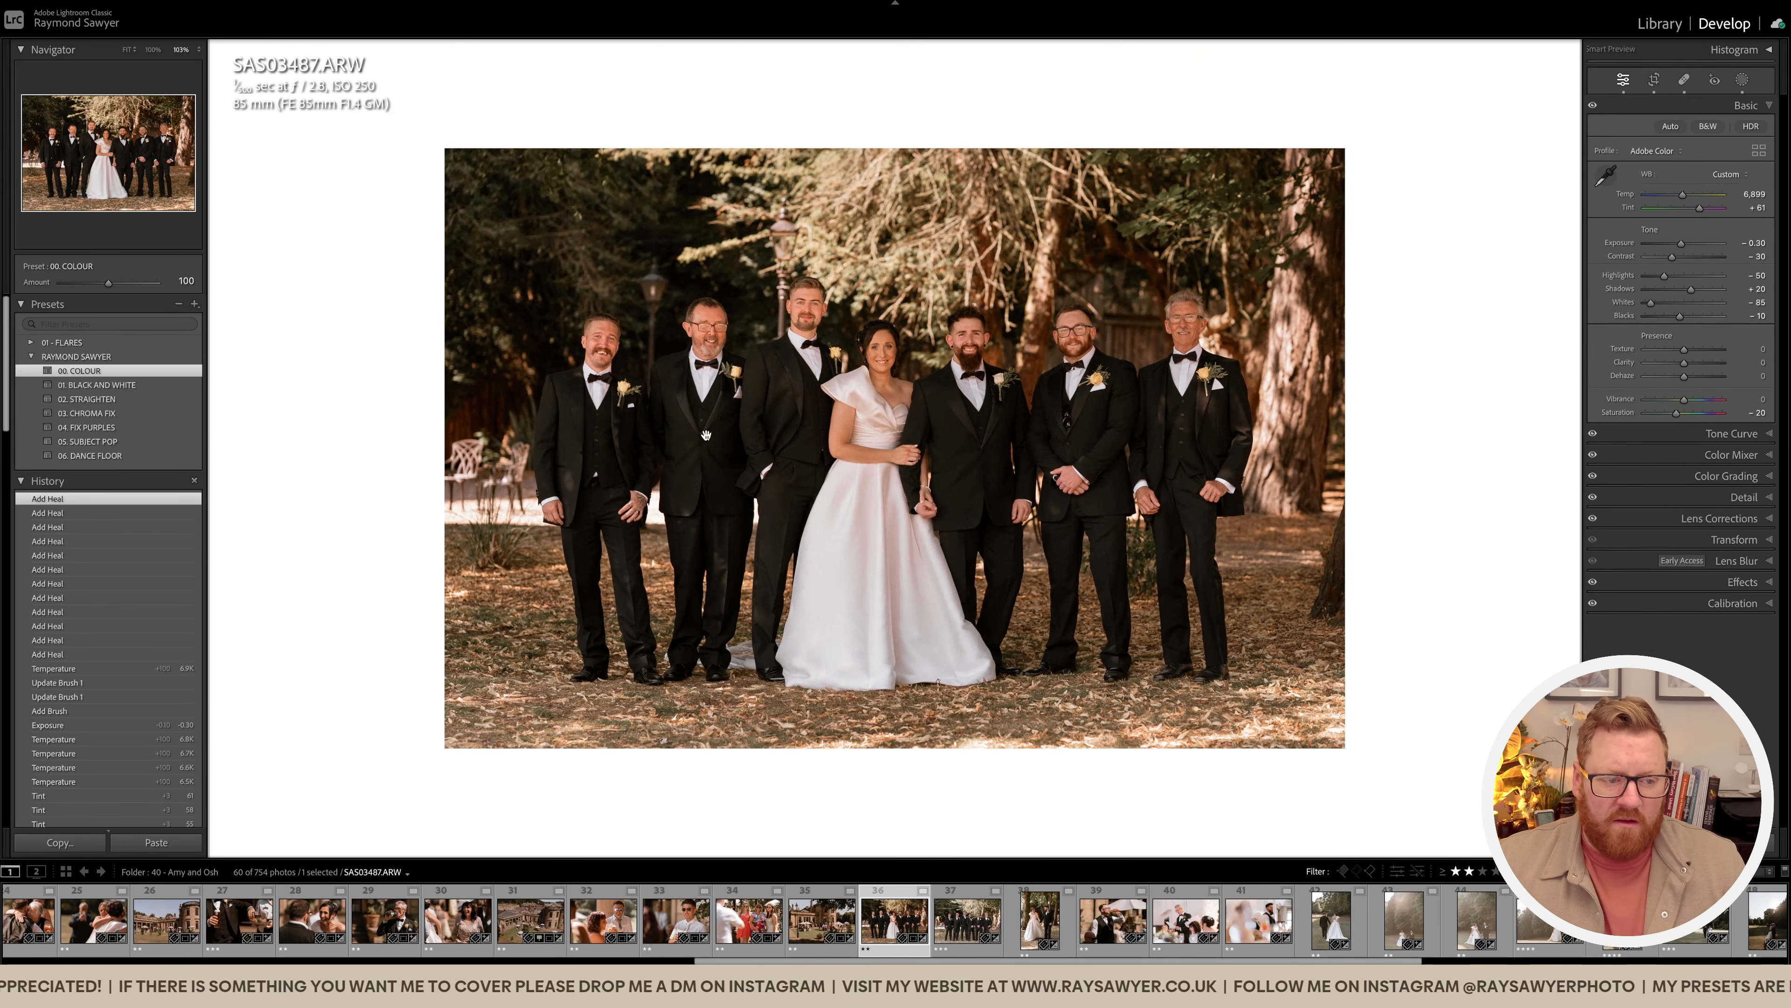
Step: Paste the settings of SAS03487.ARW onto SAS03510.ARW and tighten the crop around the six men
key(Right)
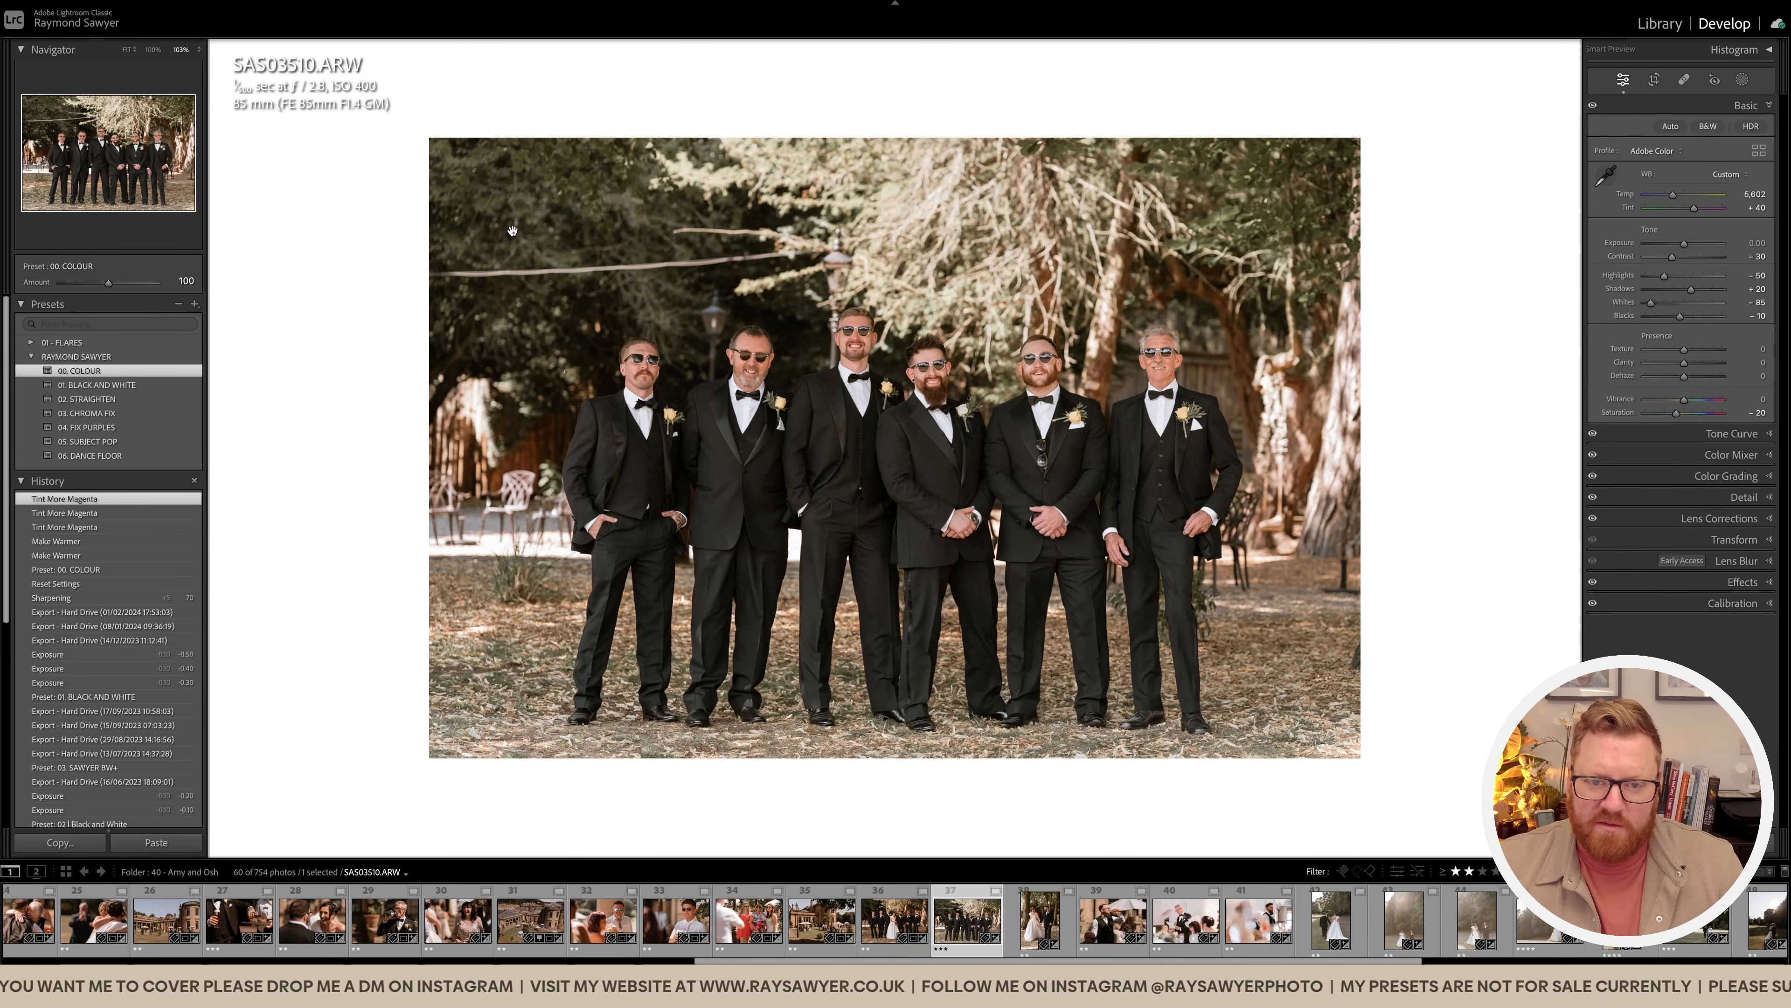
key(super+shift+v)
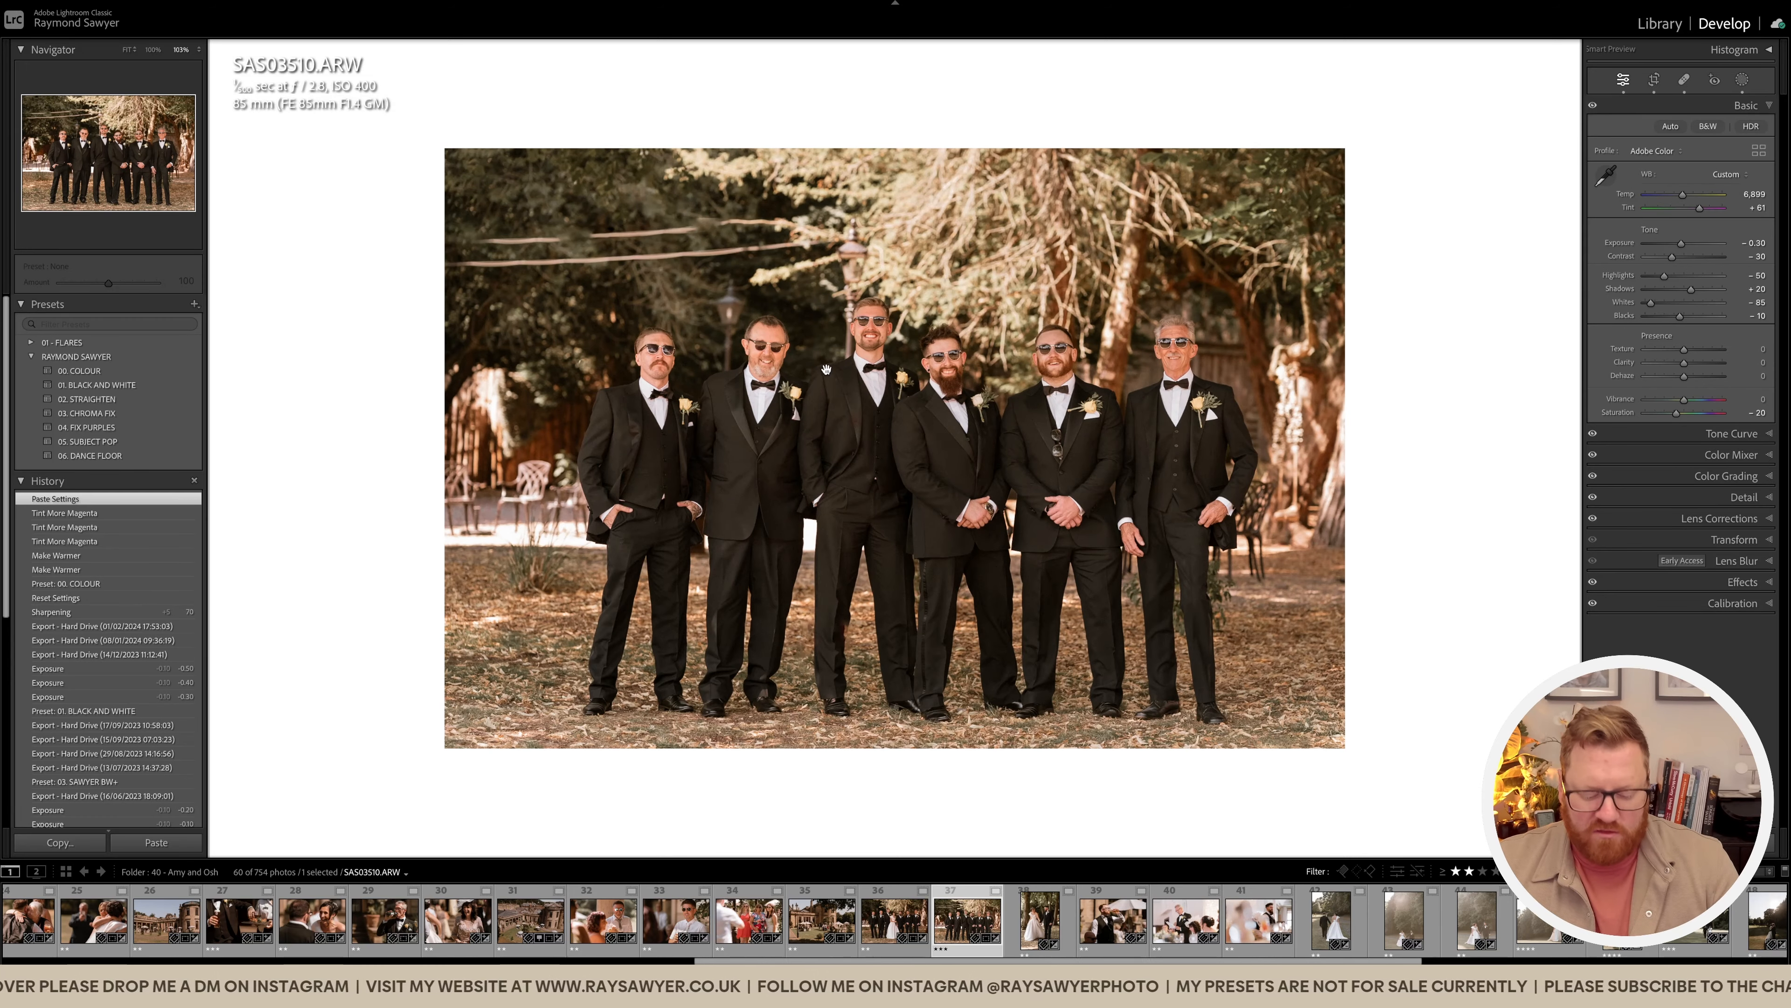
key(r)
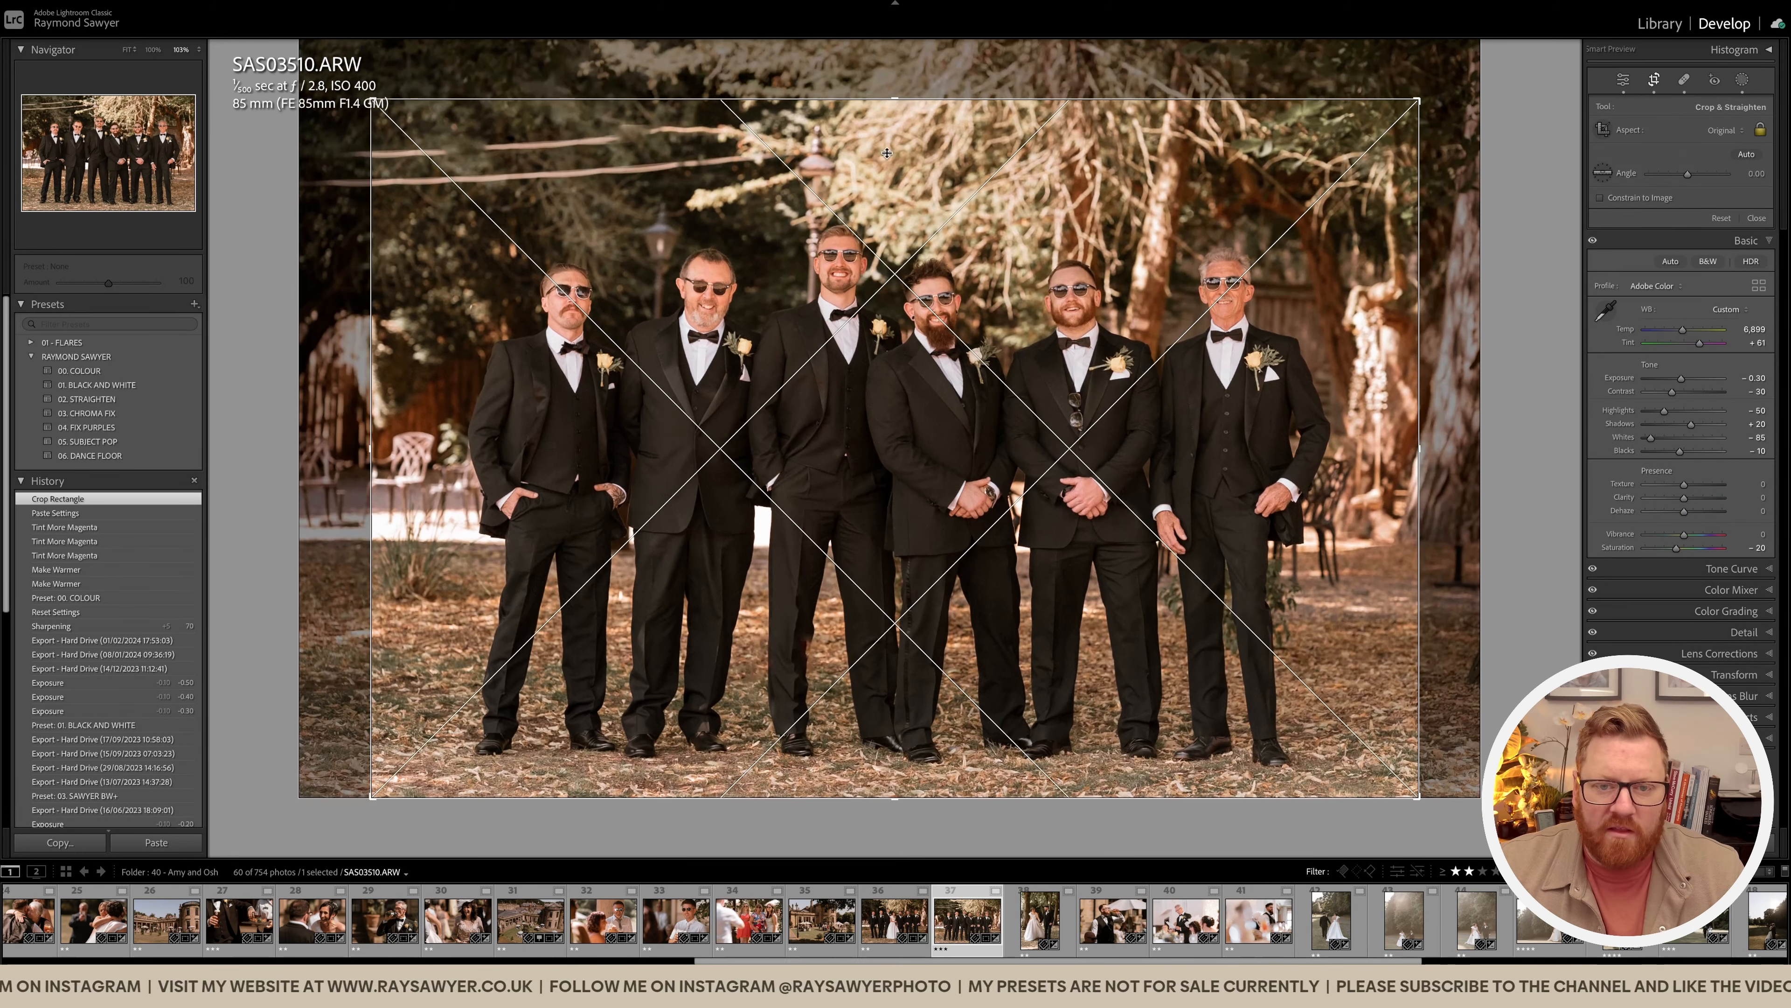
key(r)
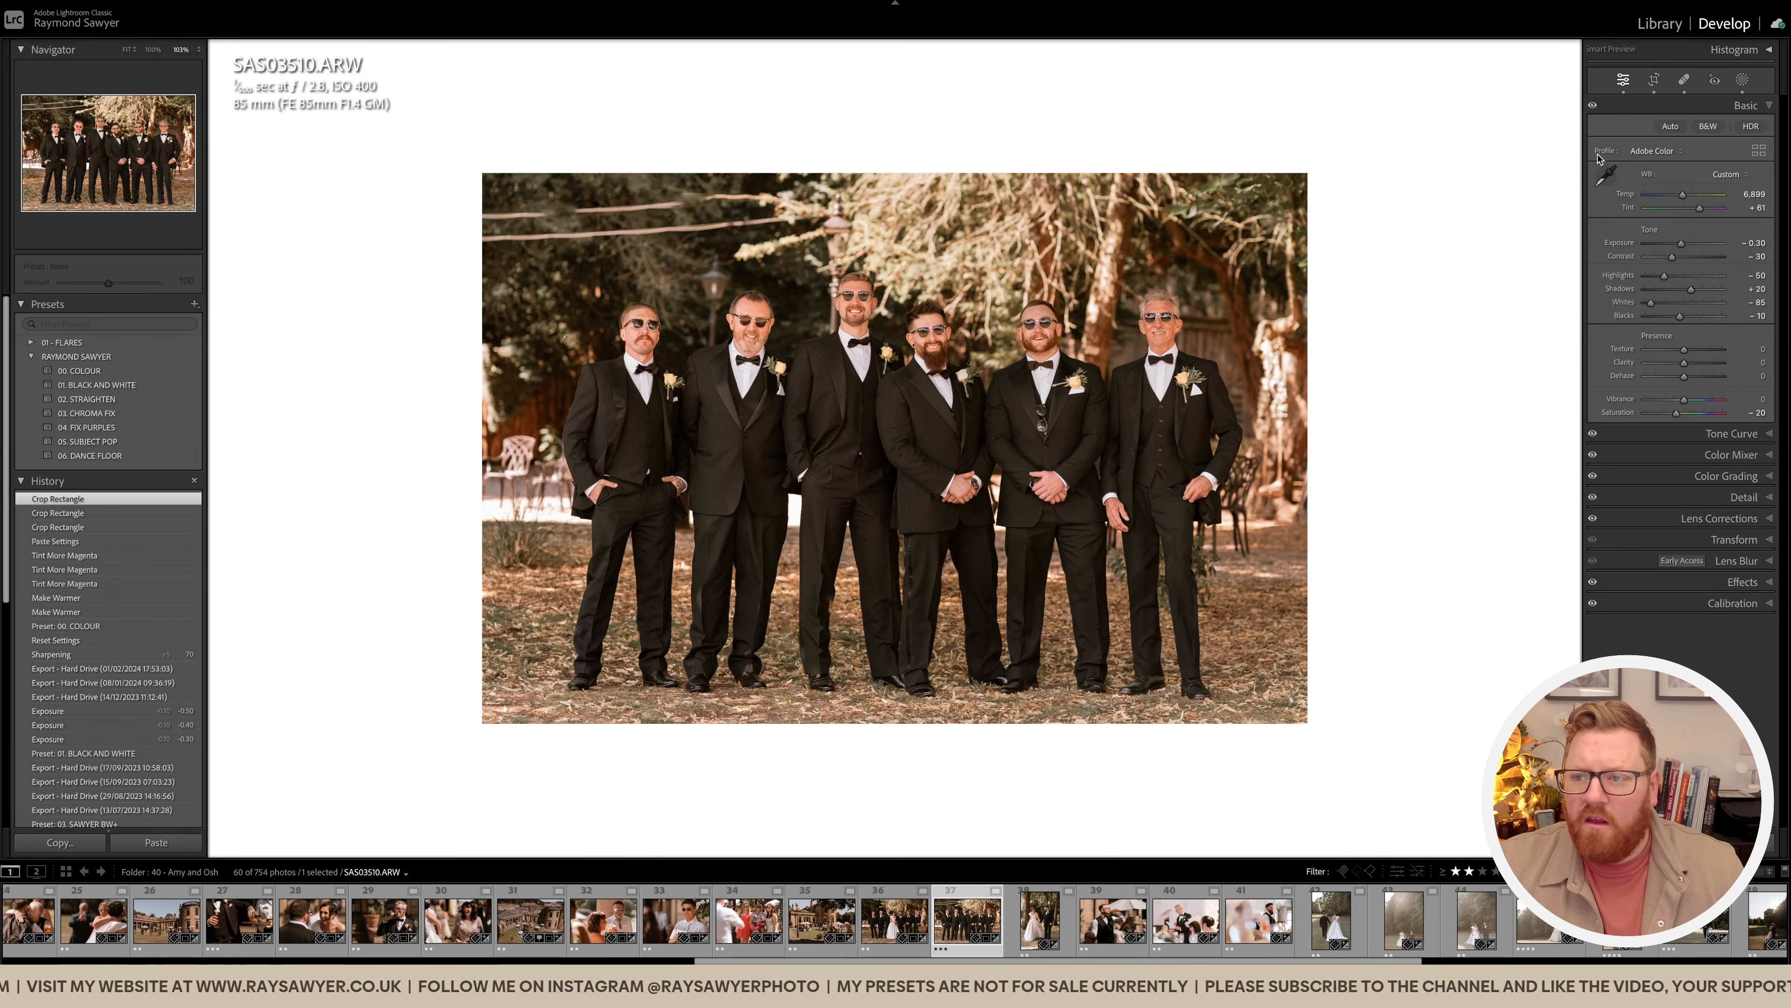
Step: Reset the pasted healing spots and delete all masks on SAS03510.ARW
click(1681, 80)
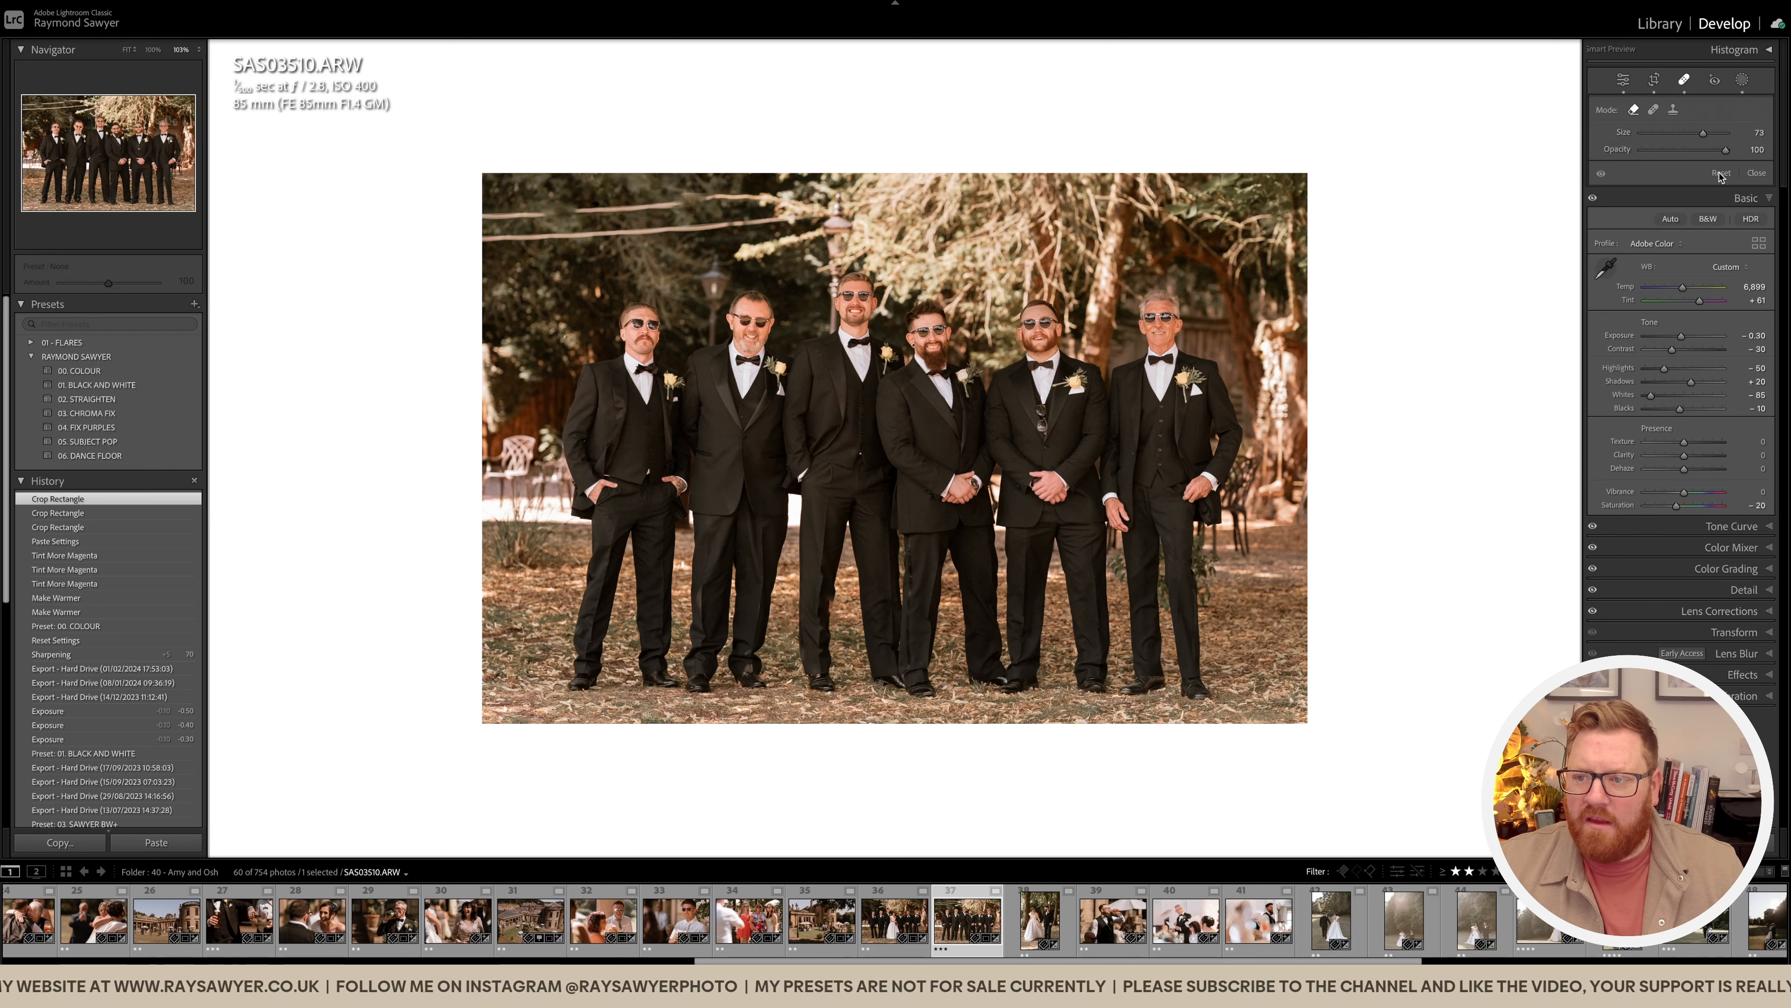
click(1720, 174)
key(q)
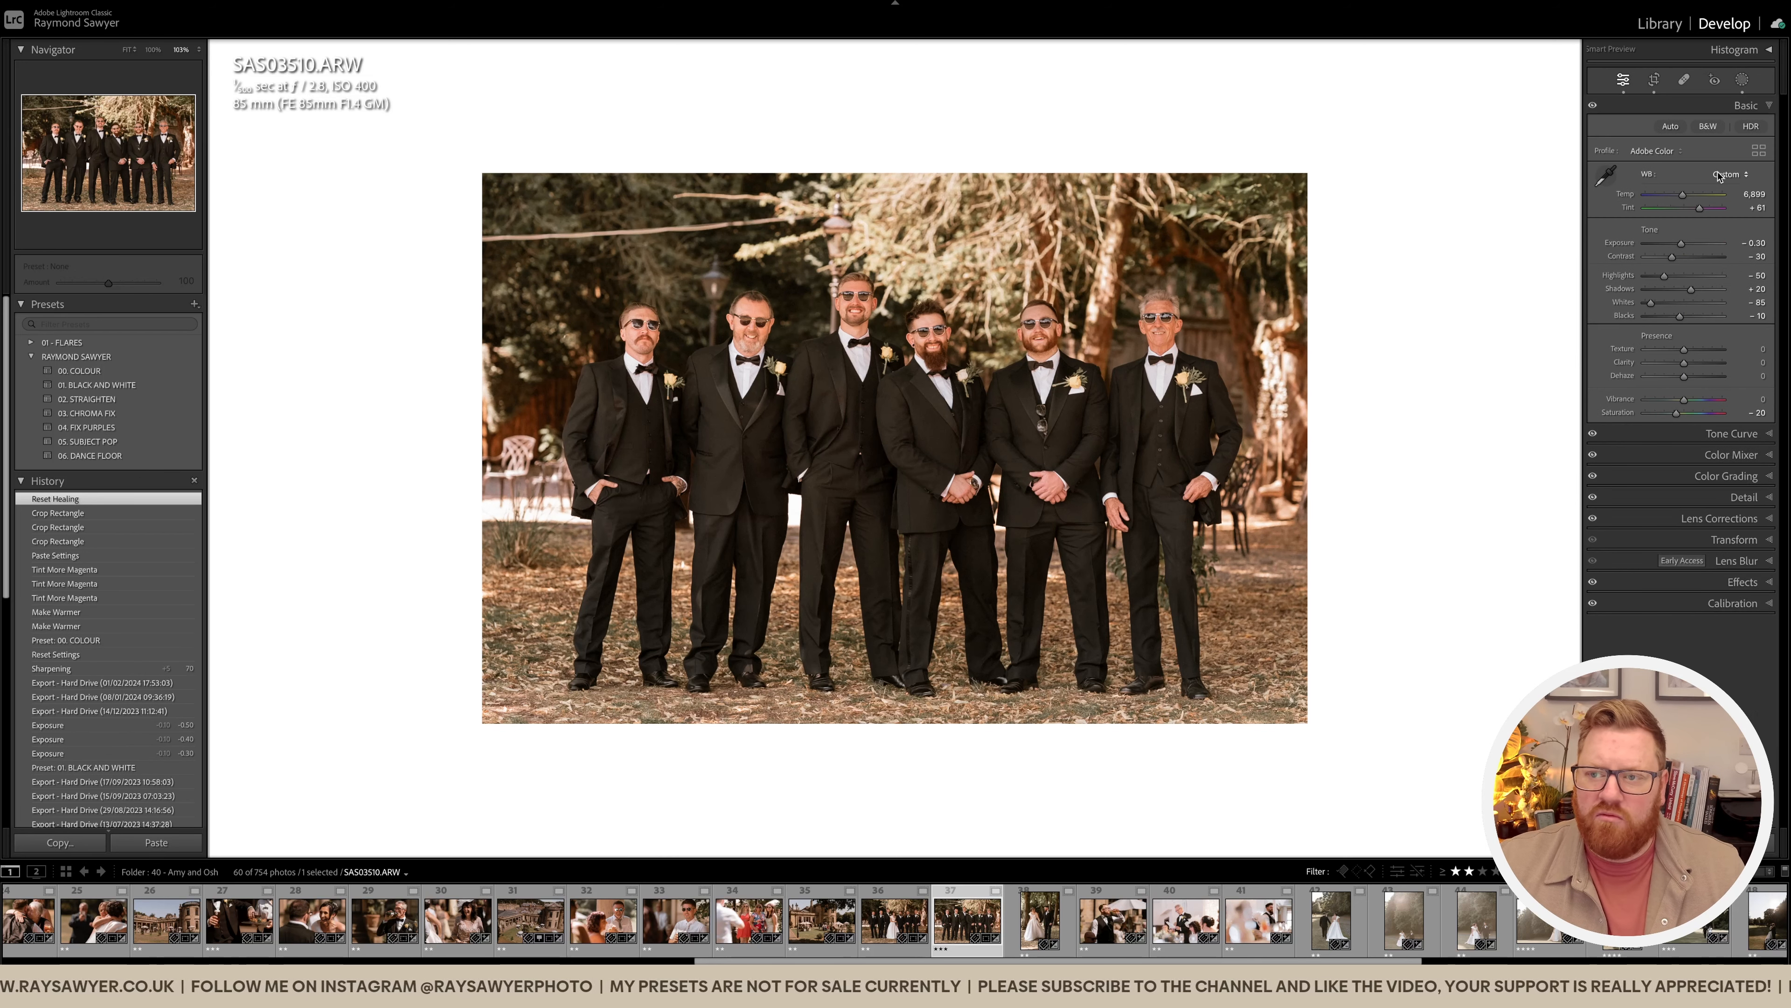
click(1741, 79)
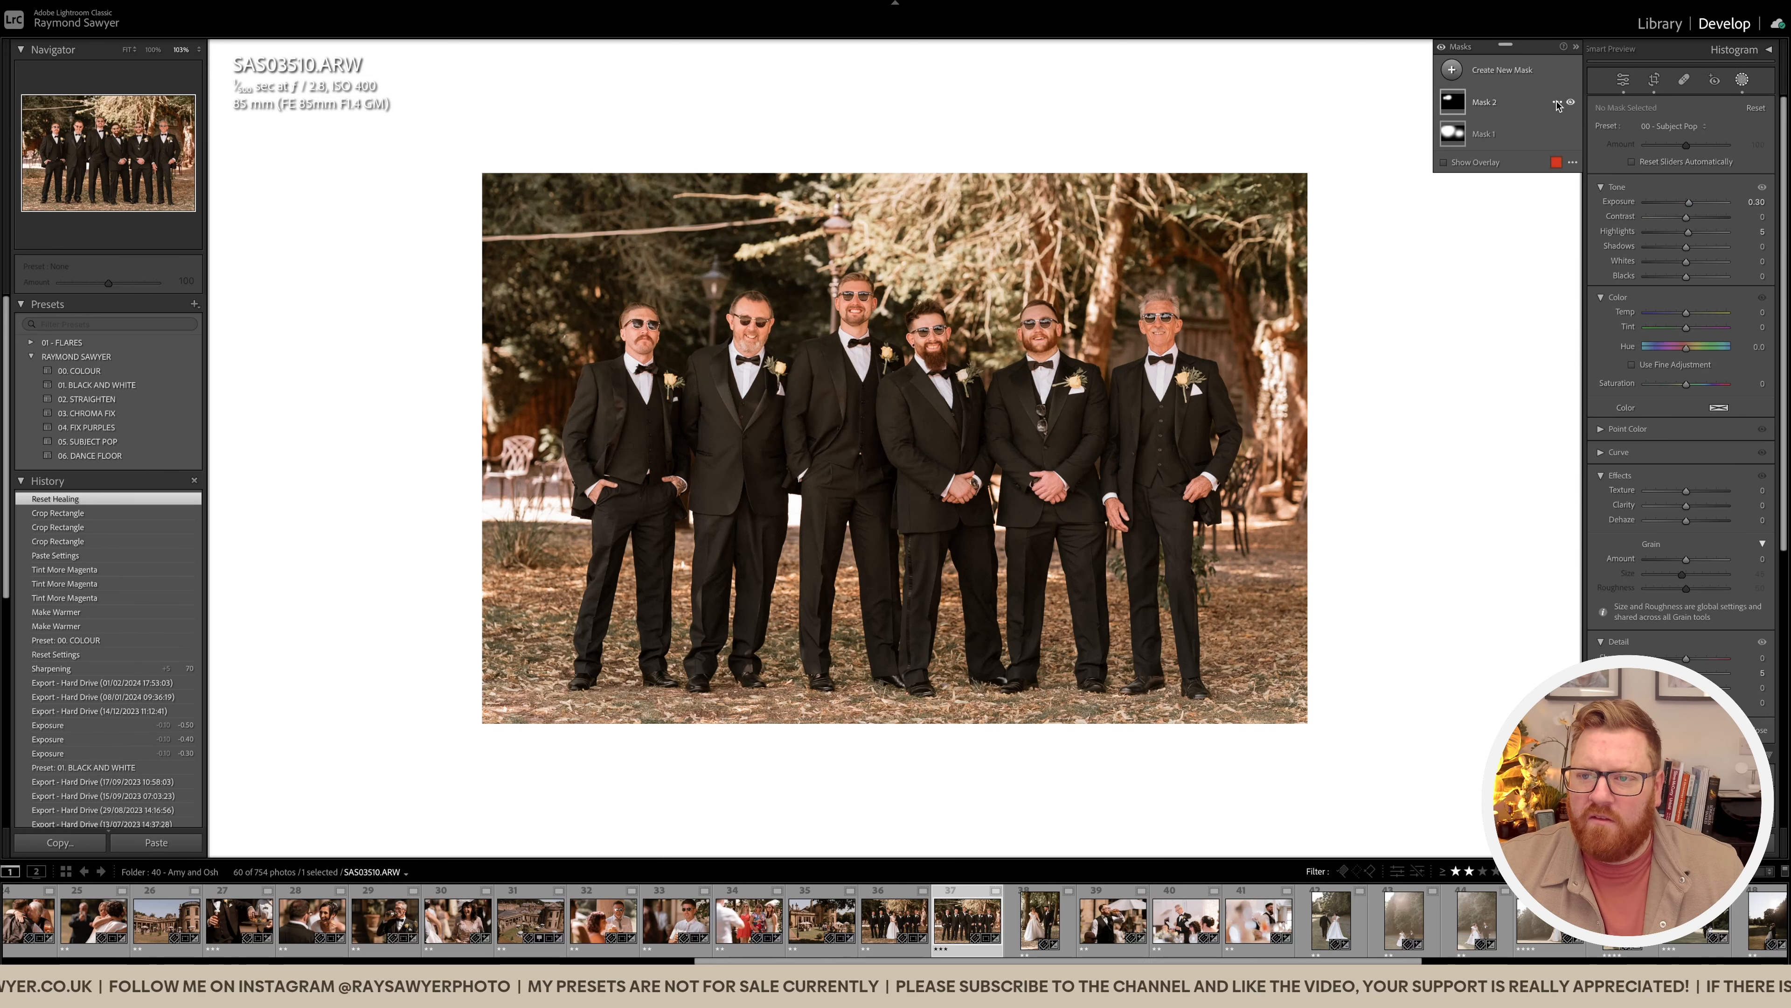
right_click(1514, 97)
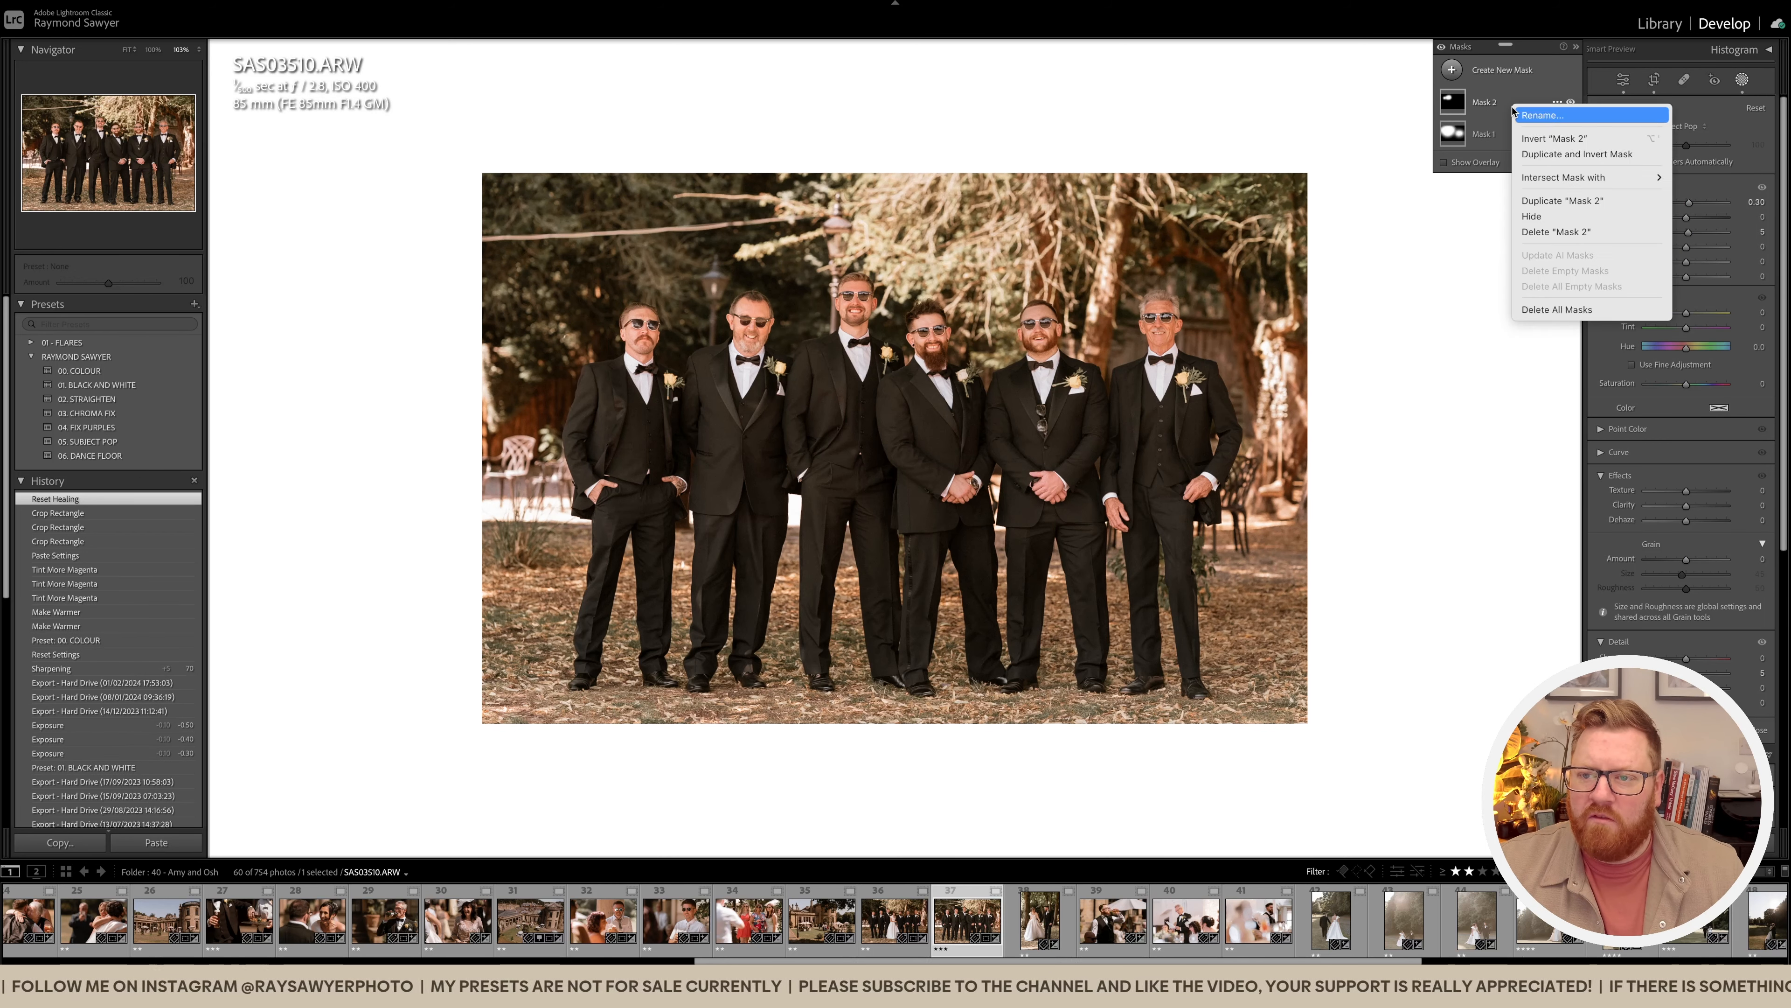
click(1539, 311)
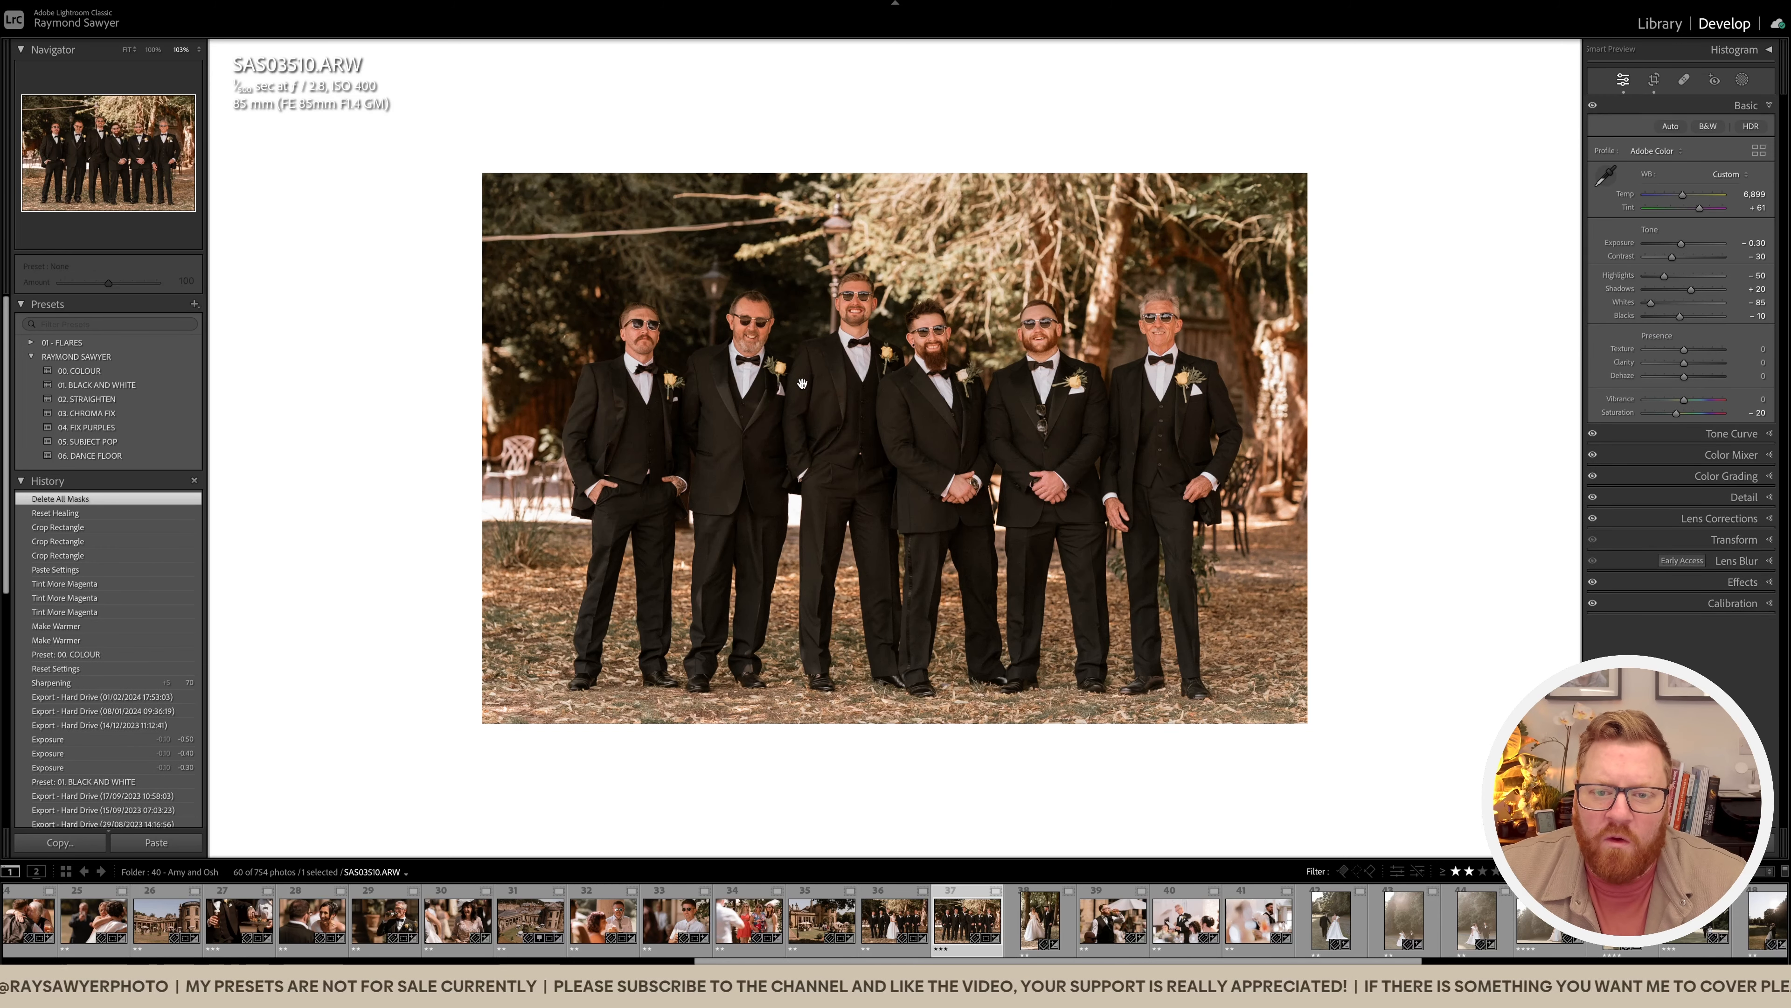
Step: Paint a new brush mask with the 00 - Subject Pop preset over the men's faces, reducing the brush size to 6.0
key(k)
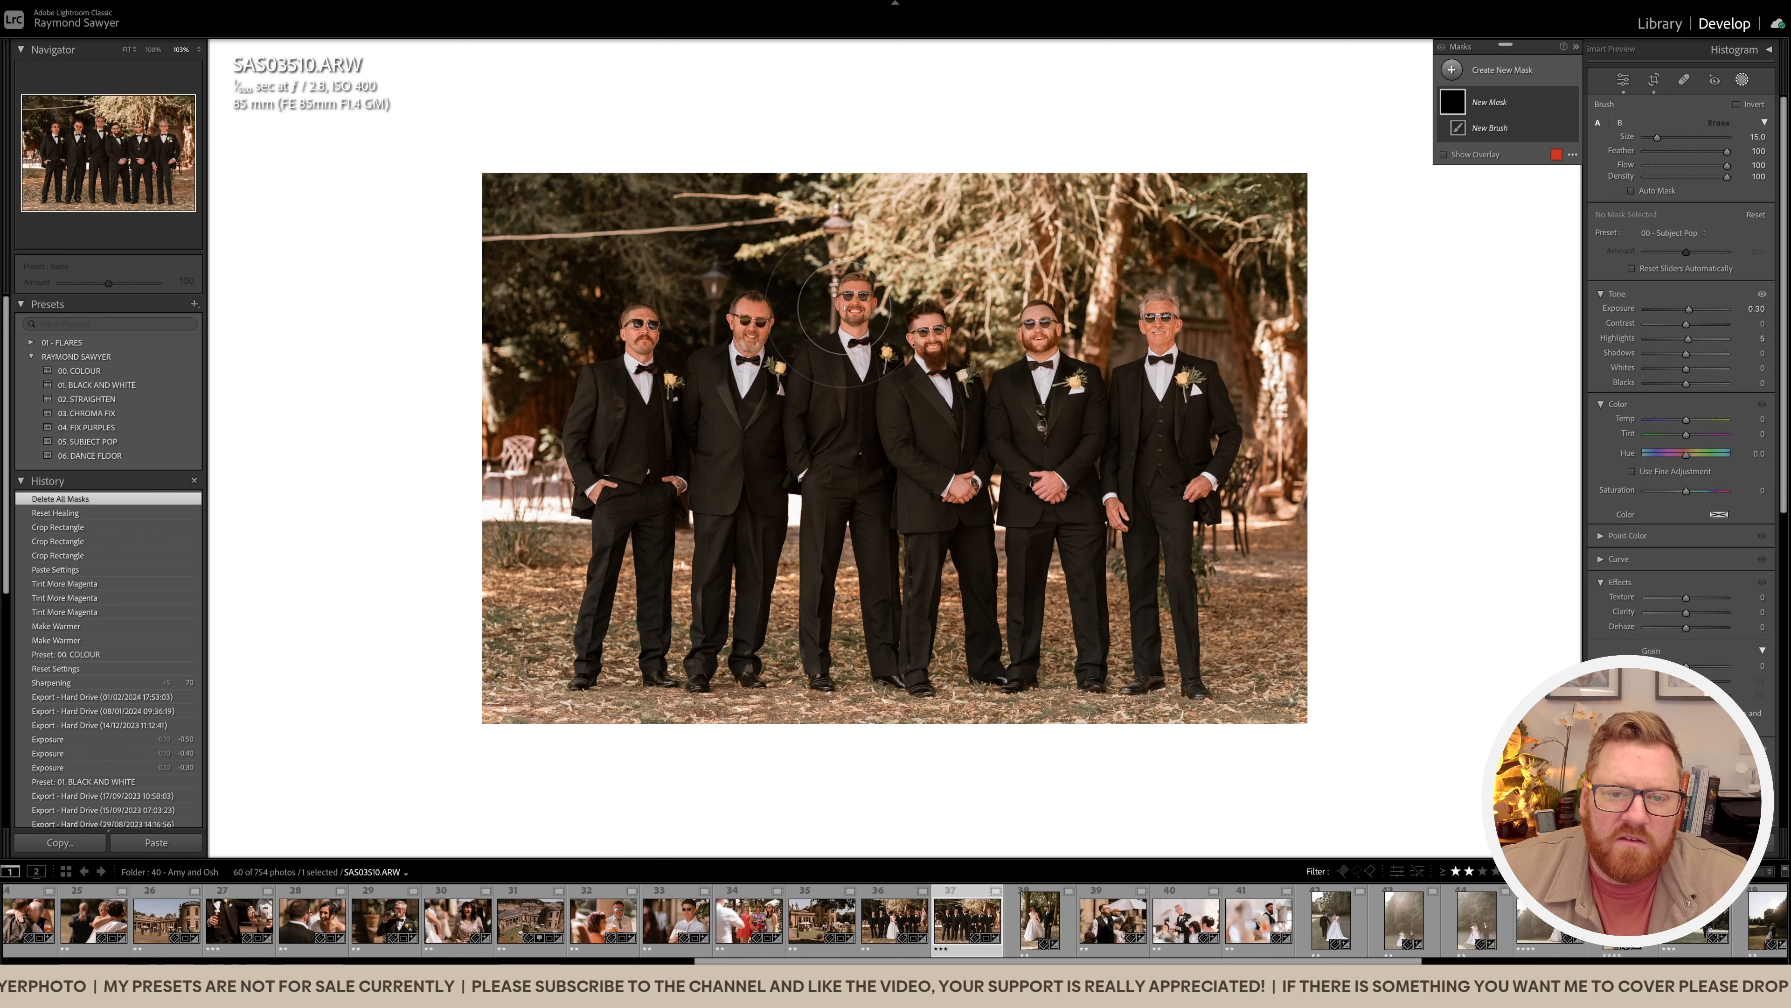
click(749, 322)
click(647, 333)
click(647, 337)
click(855, 315)
click(858, 338)
scroll(712, 445, down, 9)
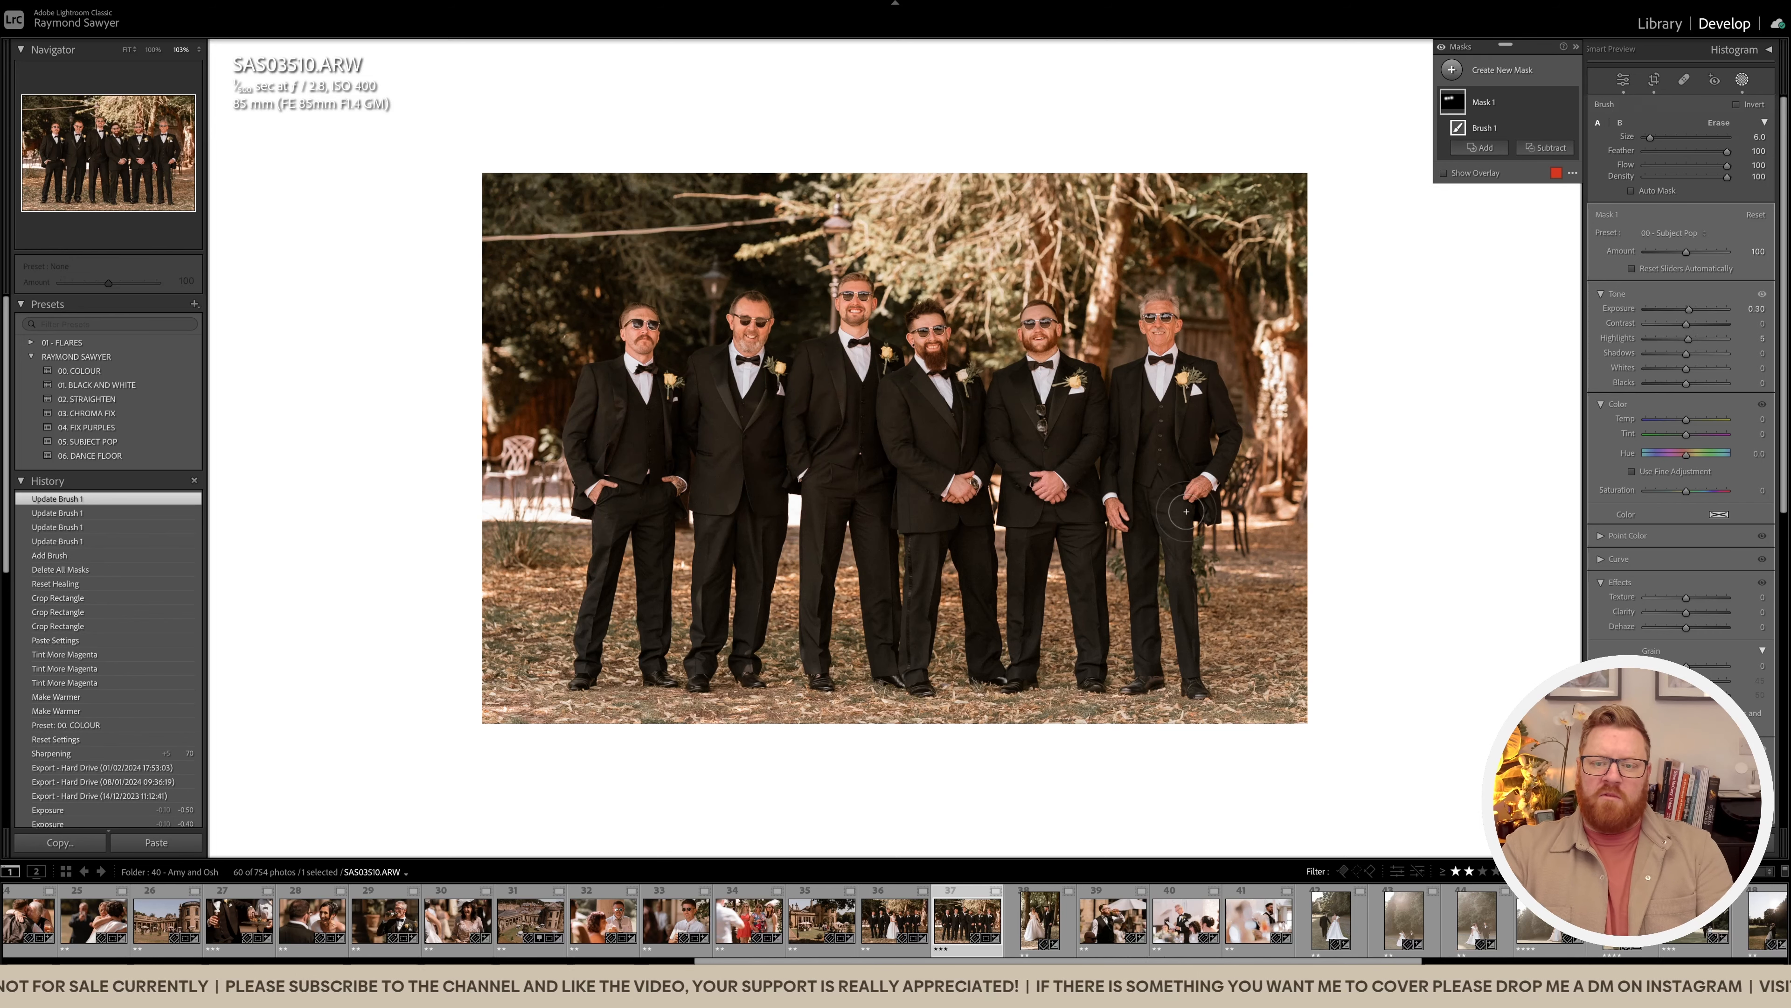
Step: Set the temperature of SAS03510.ARW to 7,099 and its tint to +64
key(shift+w)
key(equal)
key(equal)
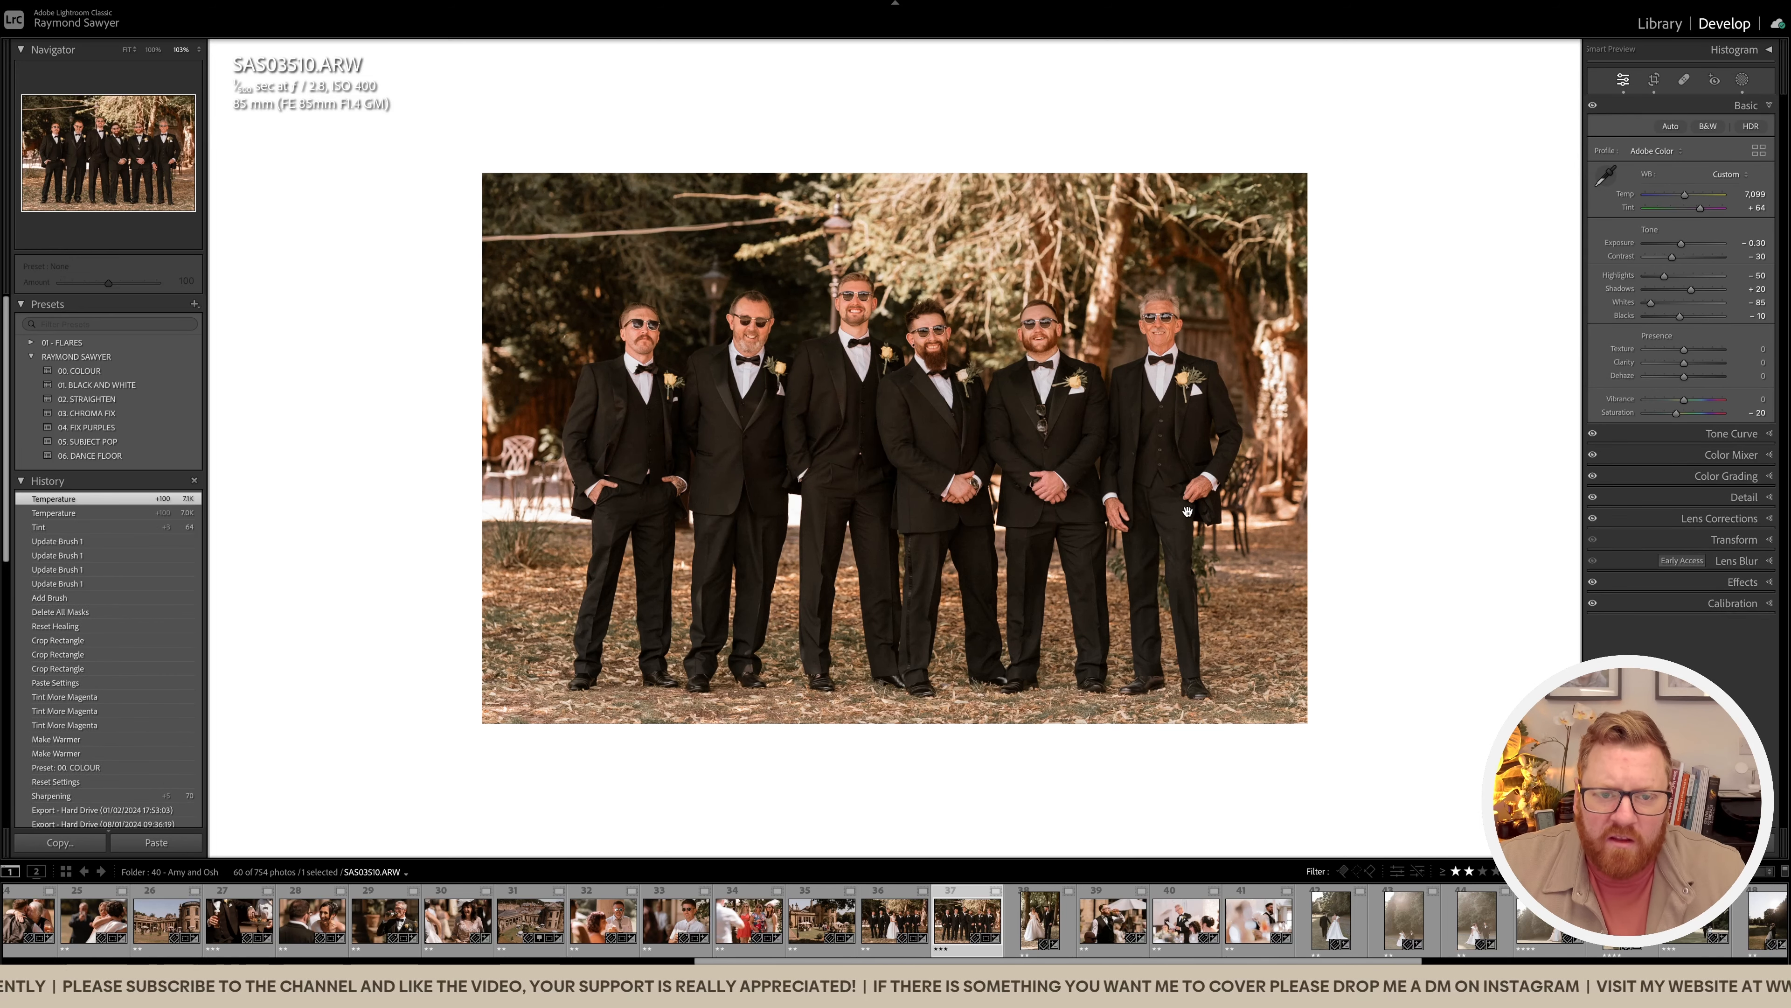
Step: Shift the crop of SAS03510.ARW slightly sideways to recentre the men and lower the exposure to -0.50
key(r)
drag(1033, 492, 1027, 492)
key(r)
key(minus)
key(minus)
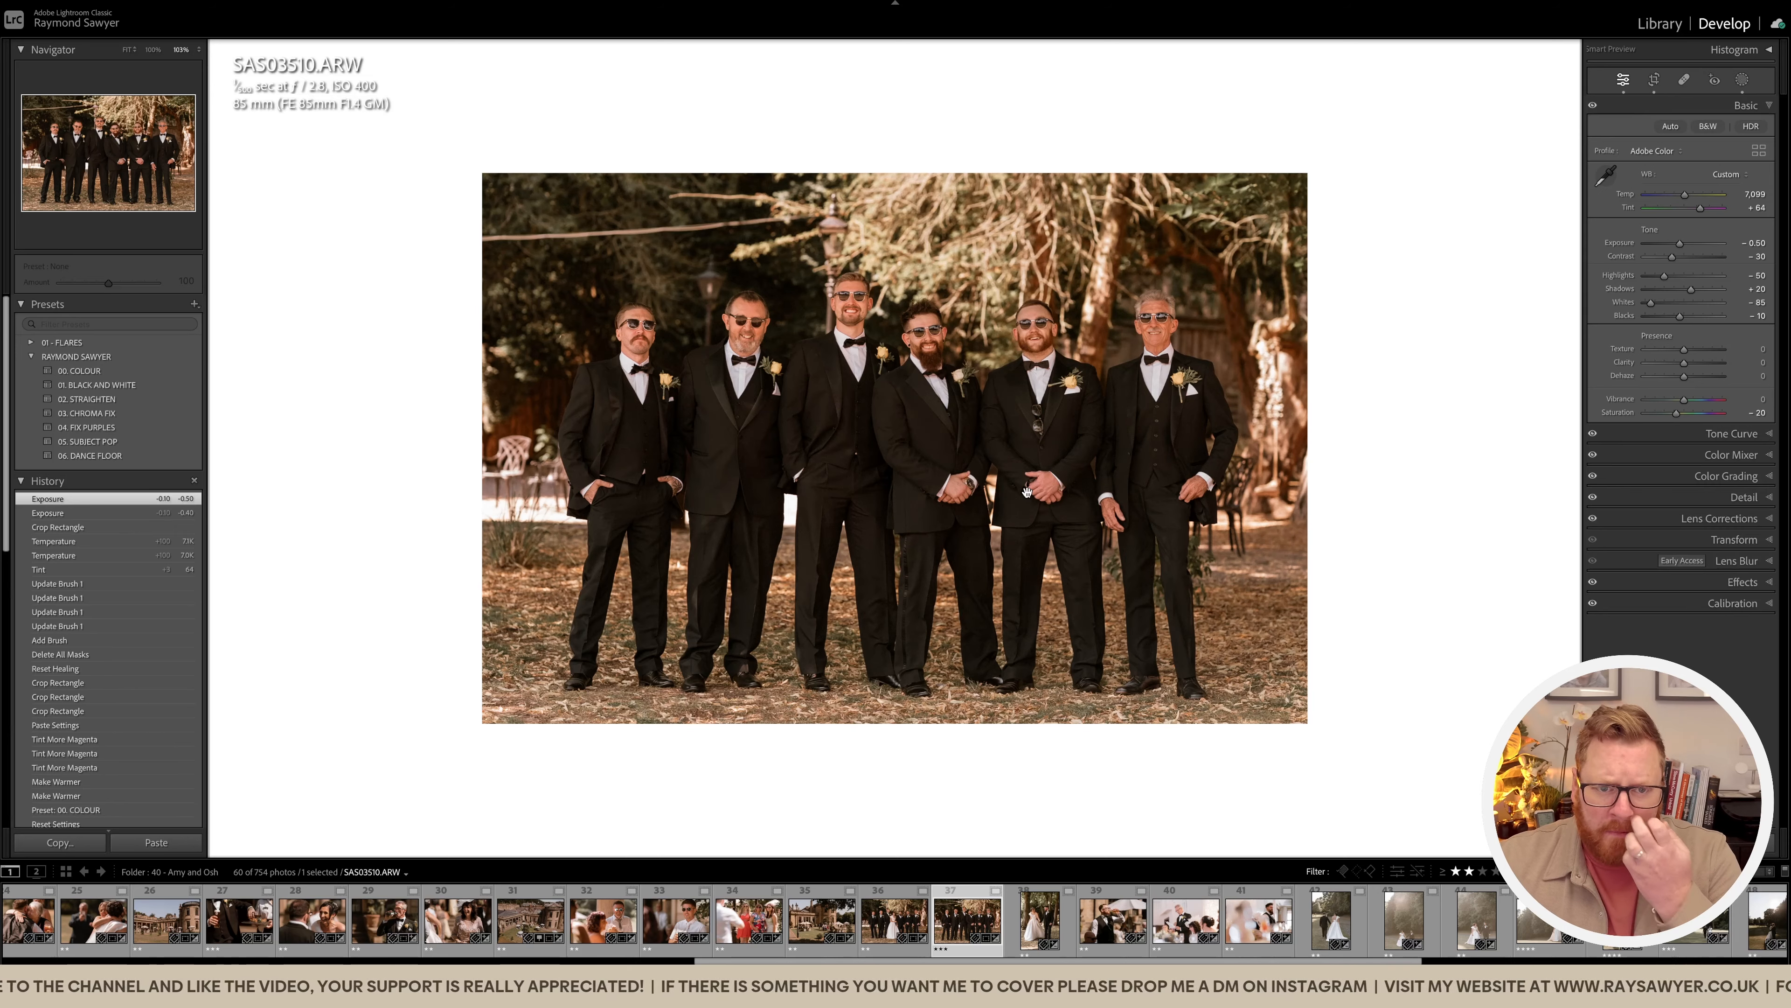
Step: Compare SAS03487.ARW and SAS03510.ARW side by side without the surrounding interface to check that their colours match
shift+click(891, 915)
key(n)
key(shift+Tab)
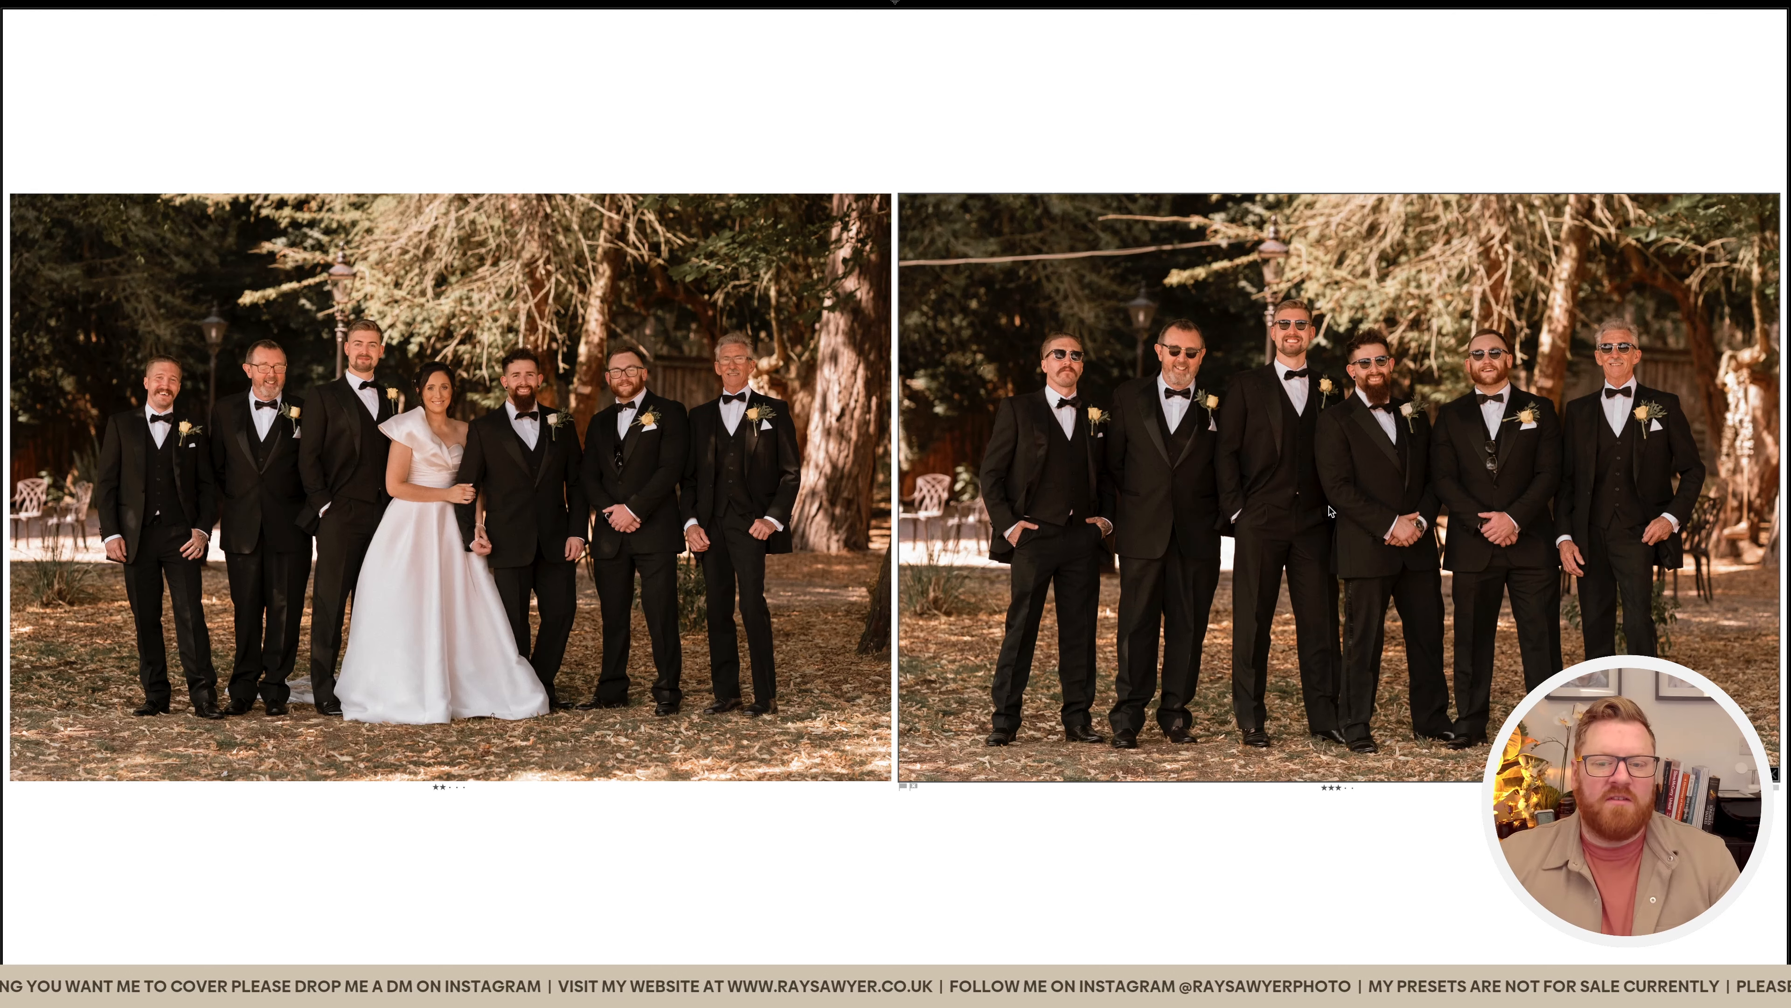
key(shift+Tab)
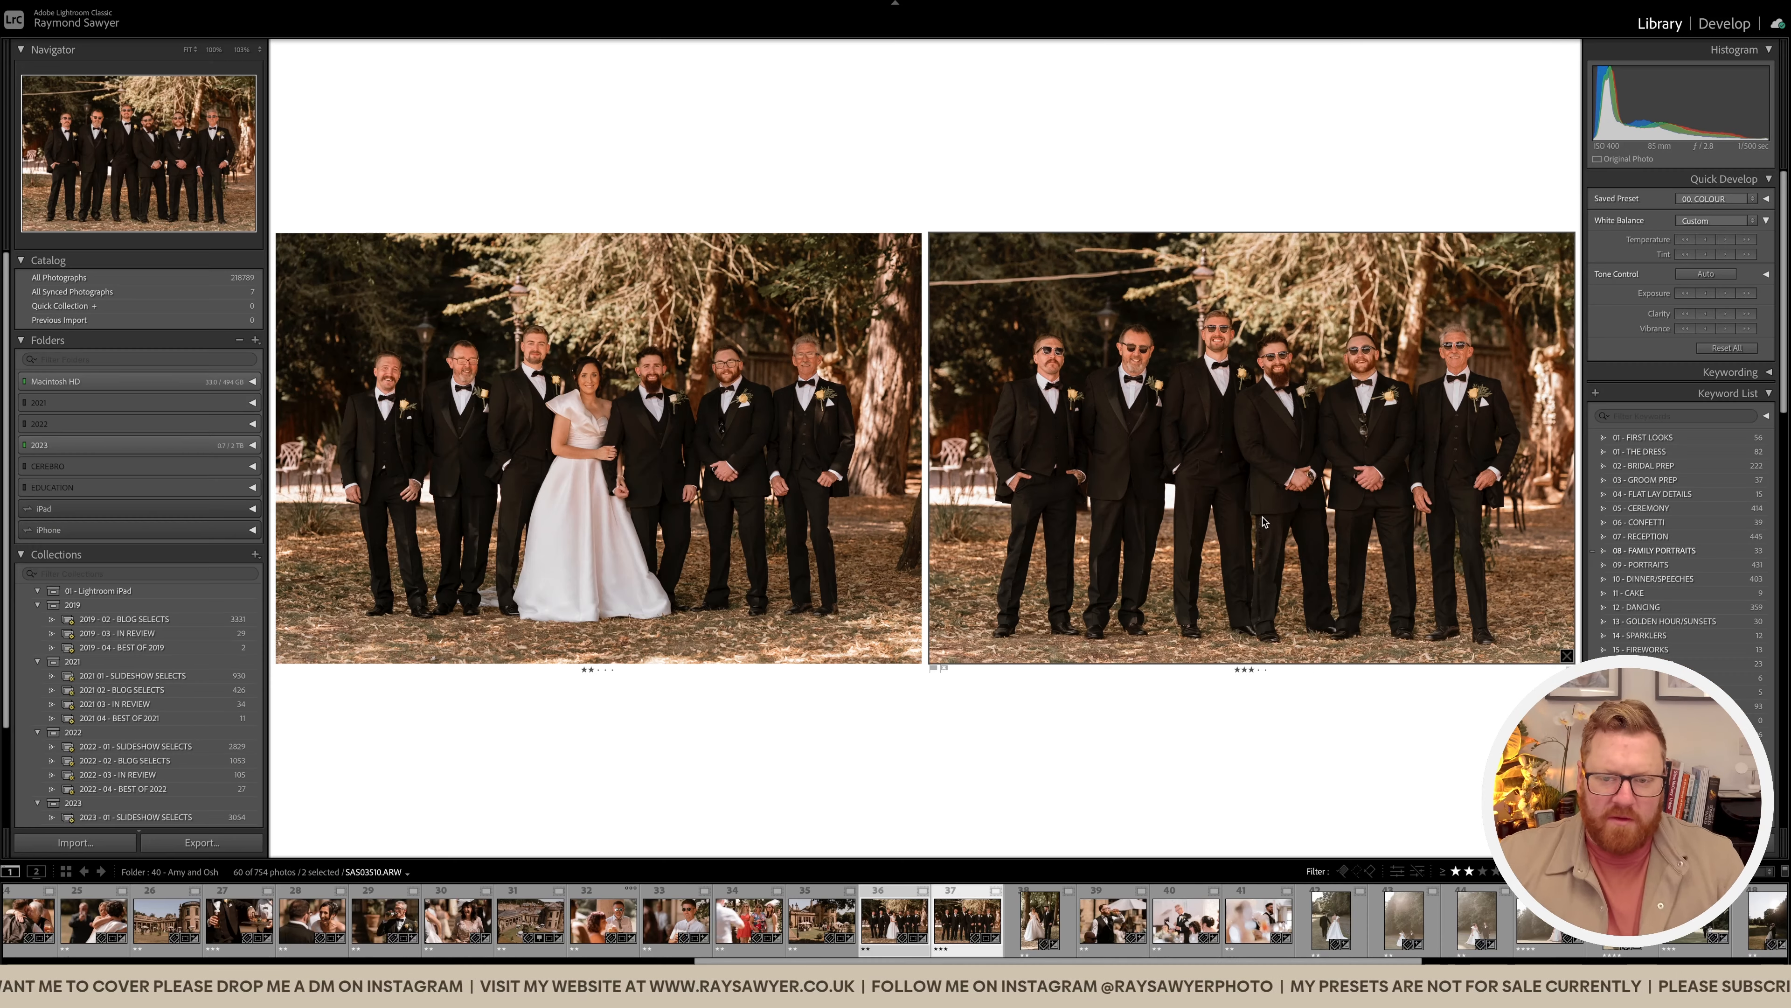
Step: Crop the couple's portrait SAS03625.ARW slightly tighter at its original aspect ratio and refine the framing
key(Right)
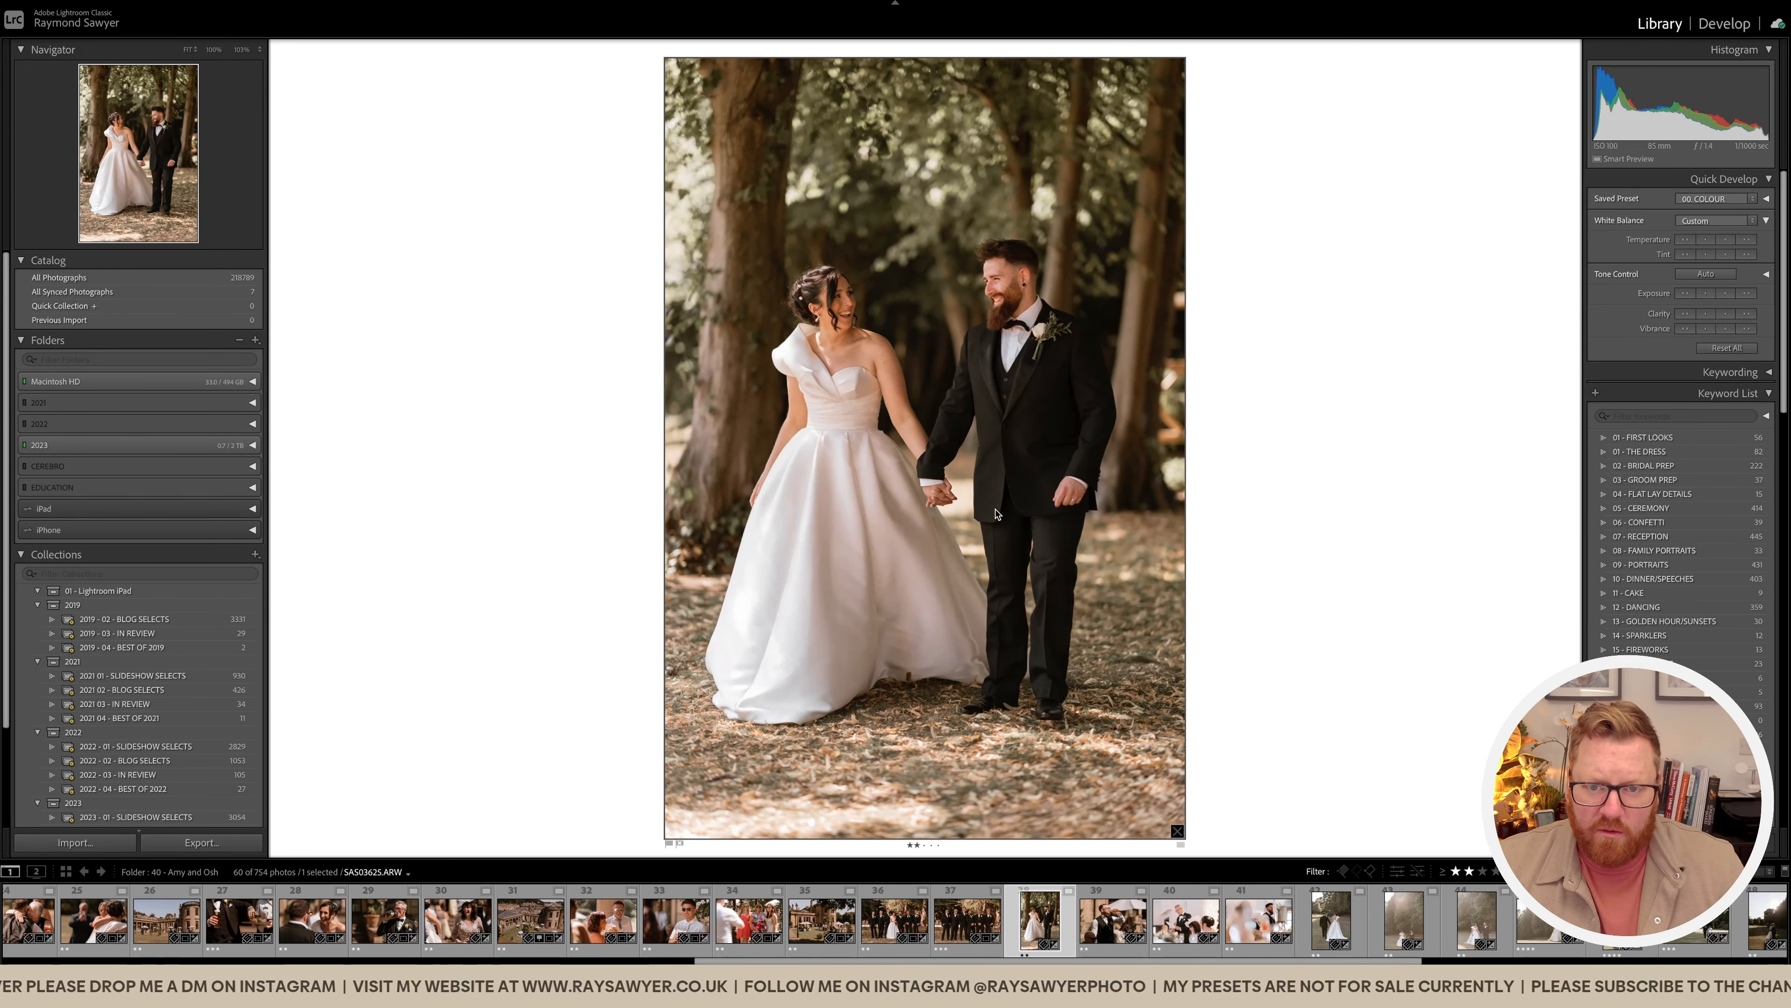
key(r)
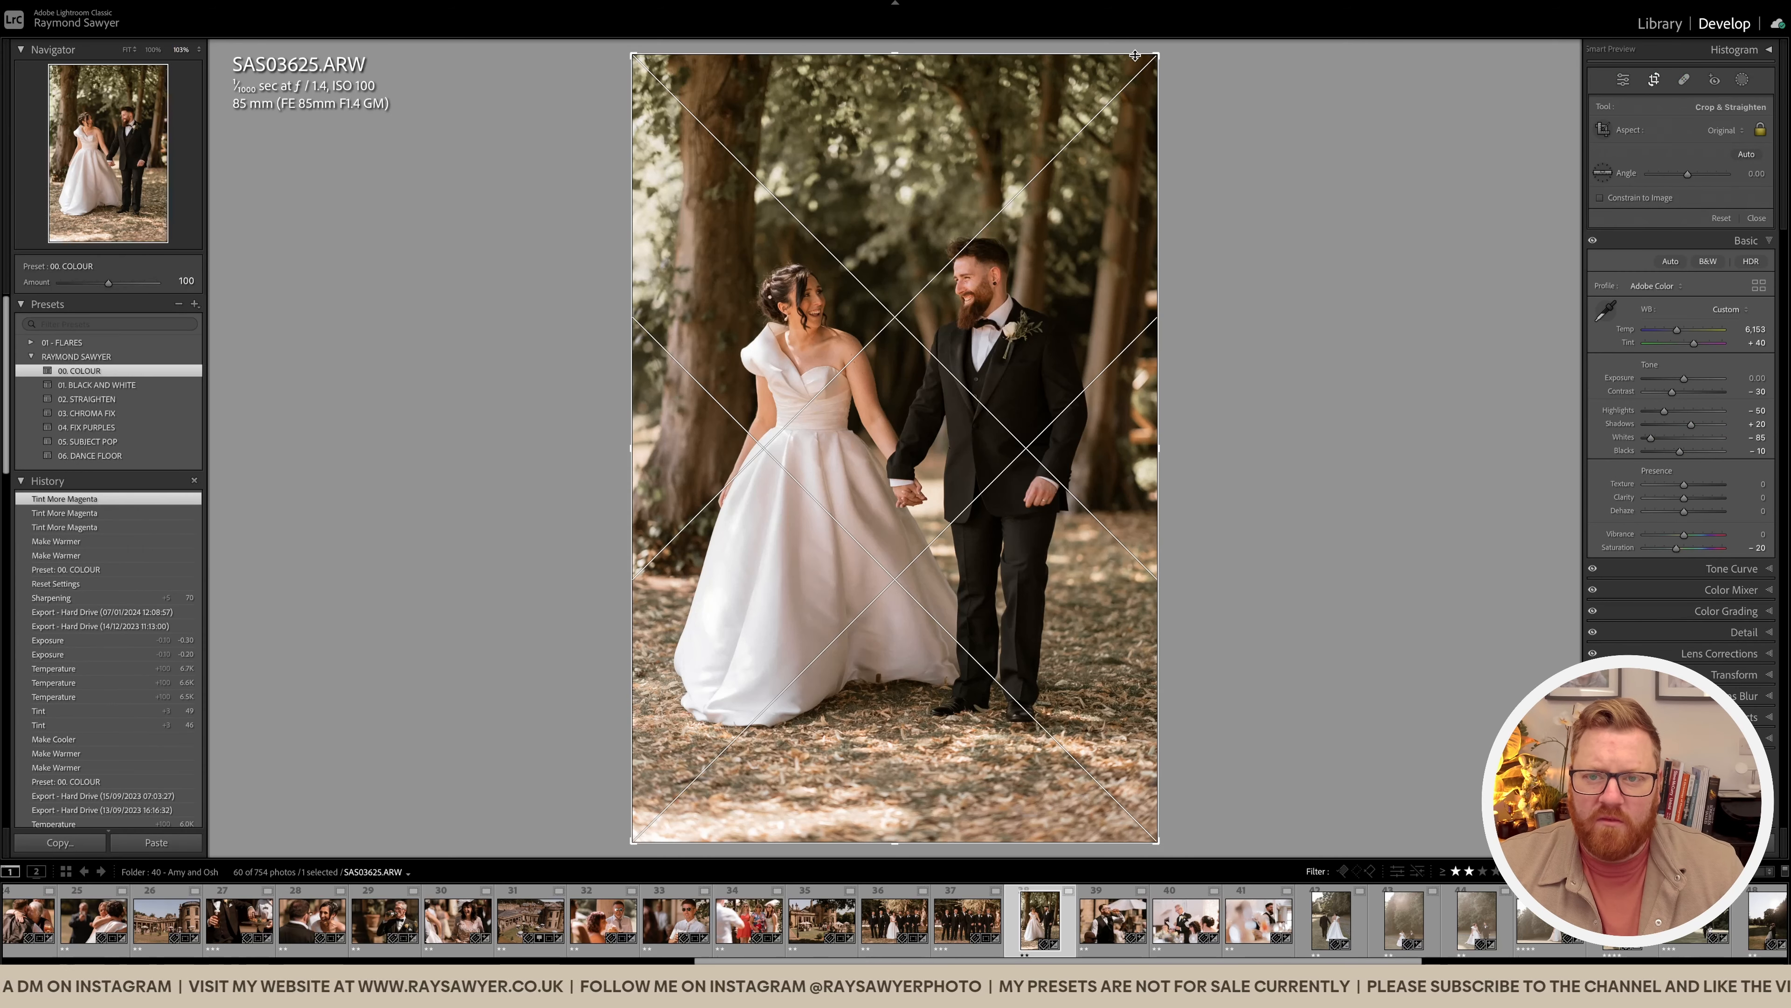
drag(1136, 57, 1140, 73)
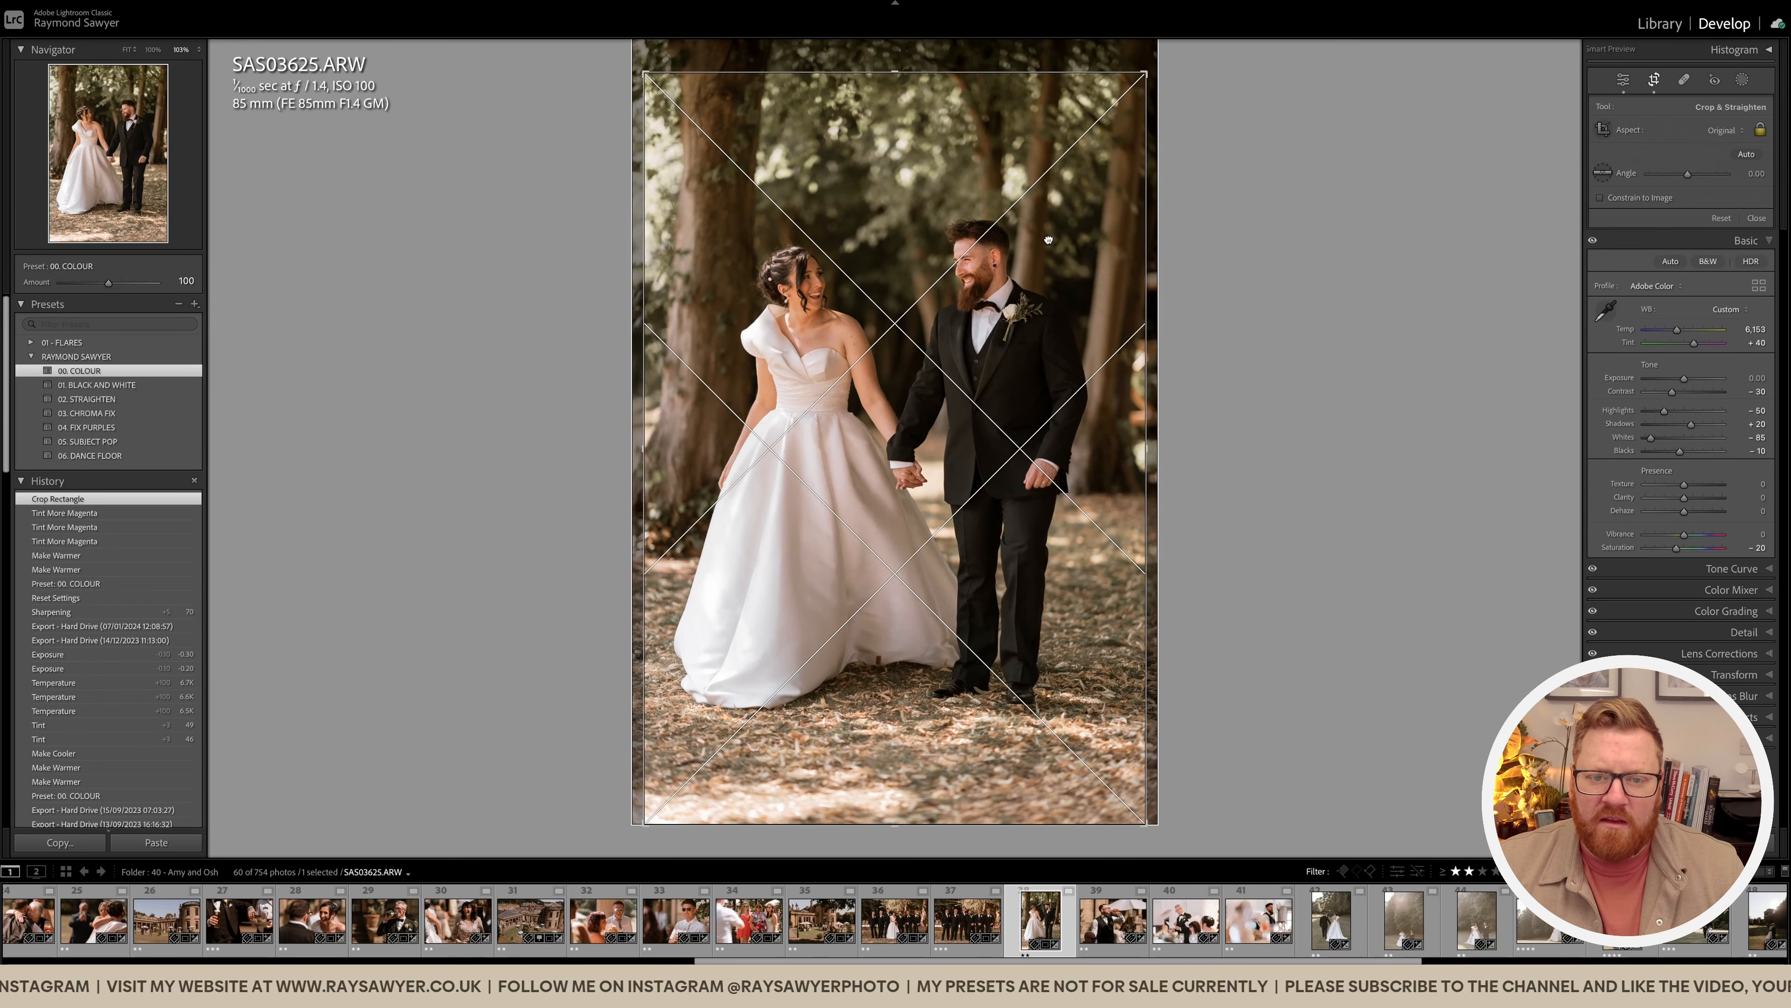
key(r)
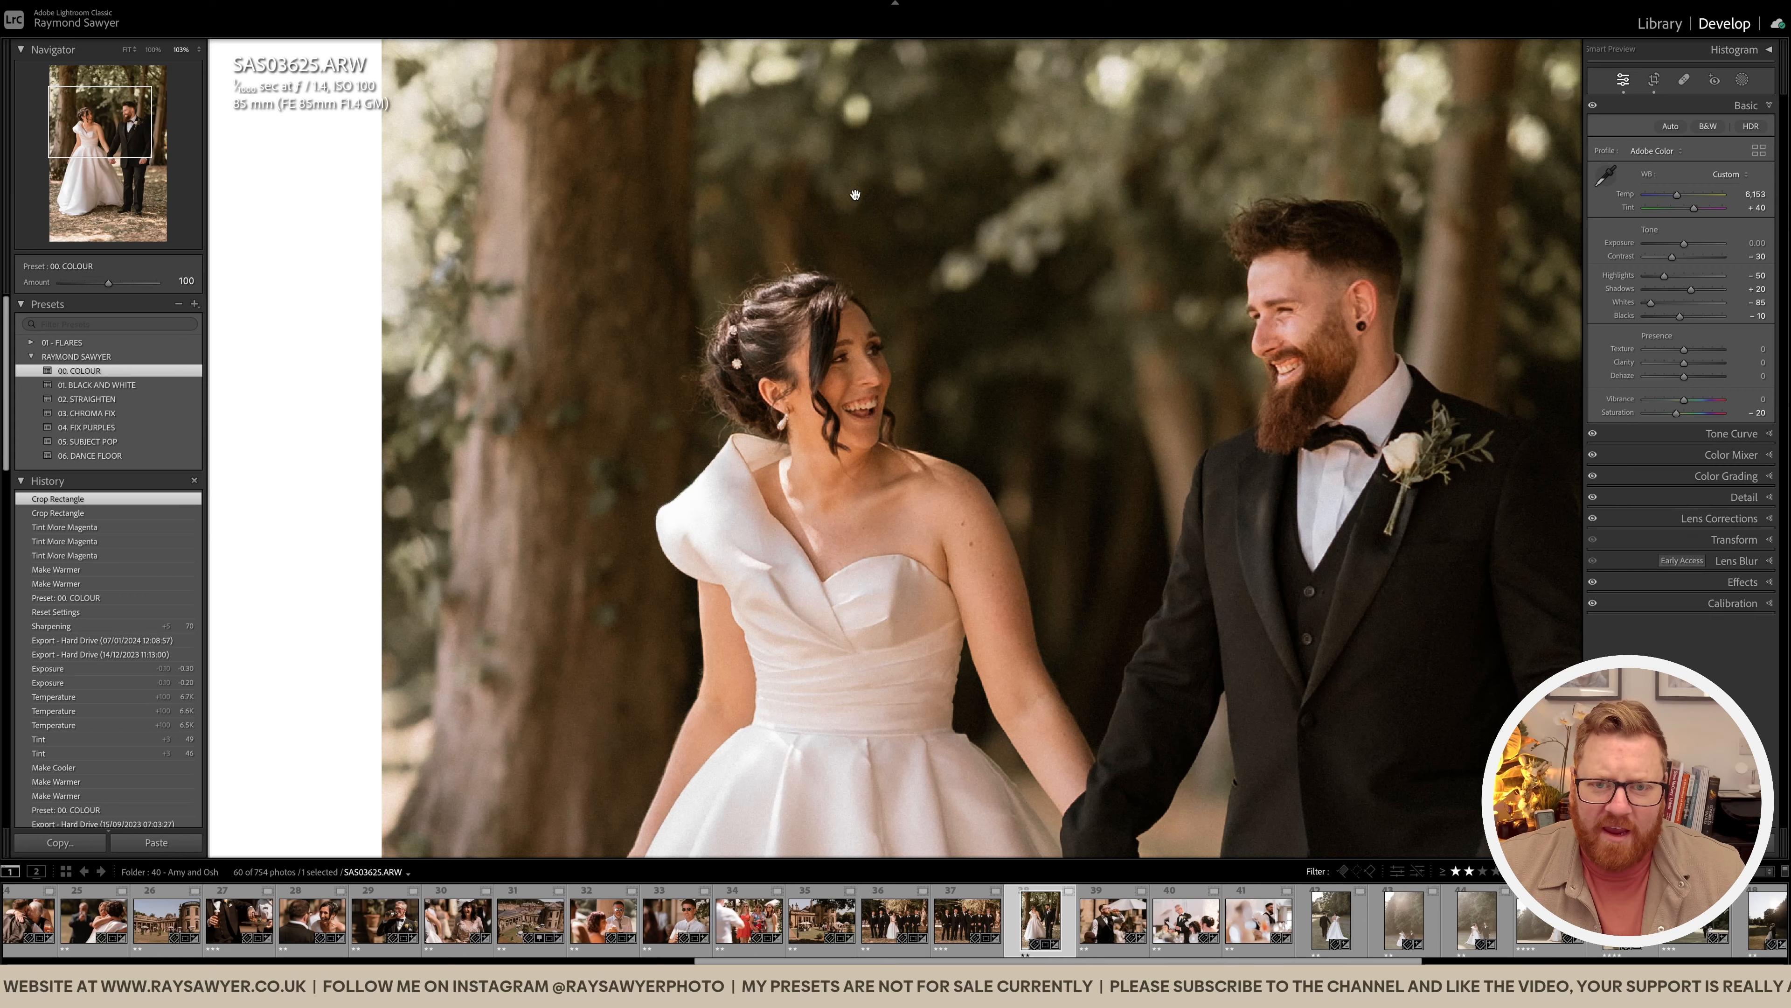
click(948, 314)
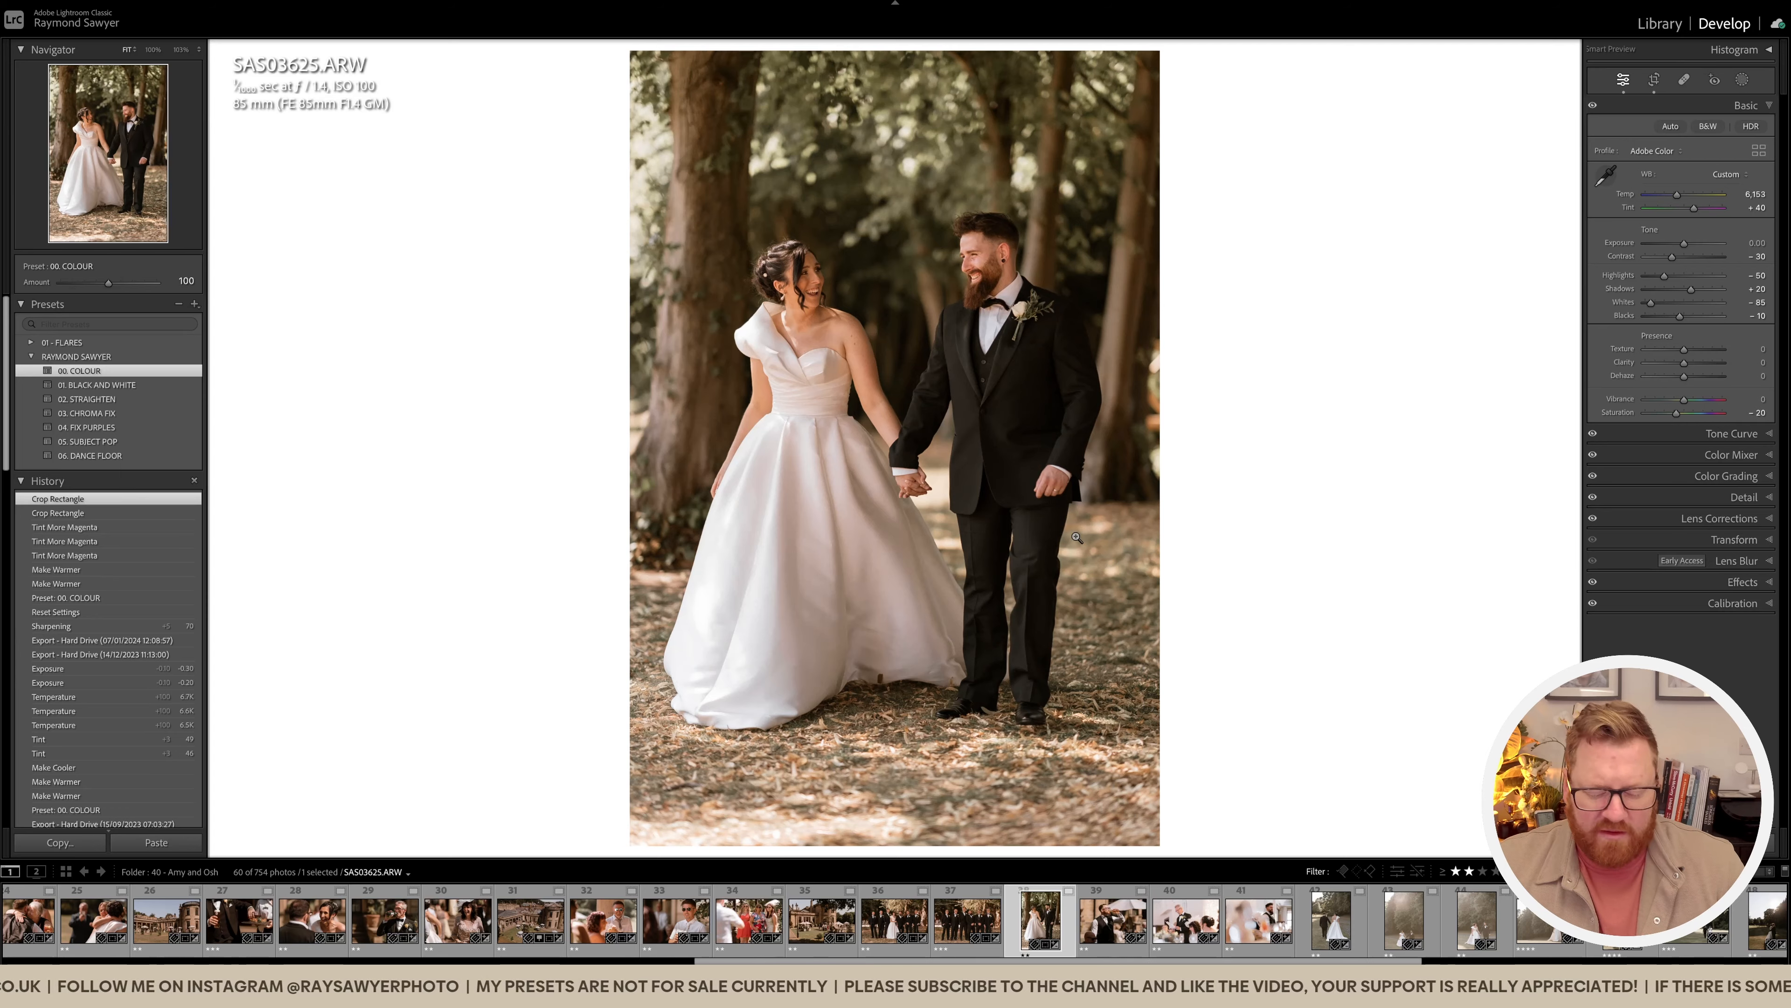
key(r)
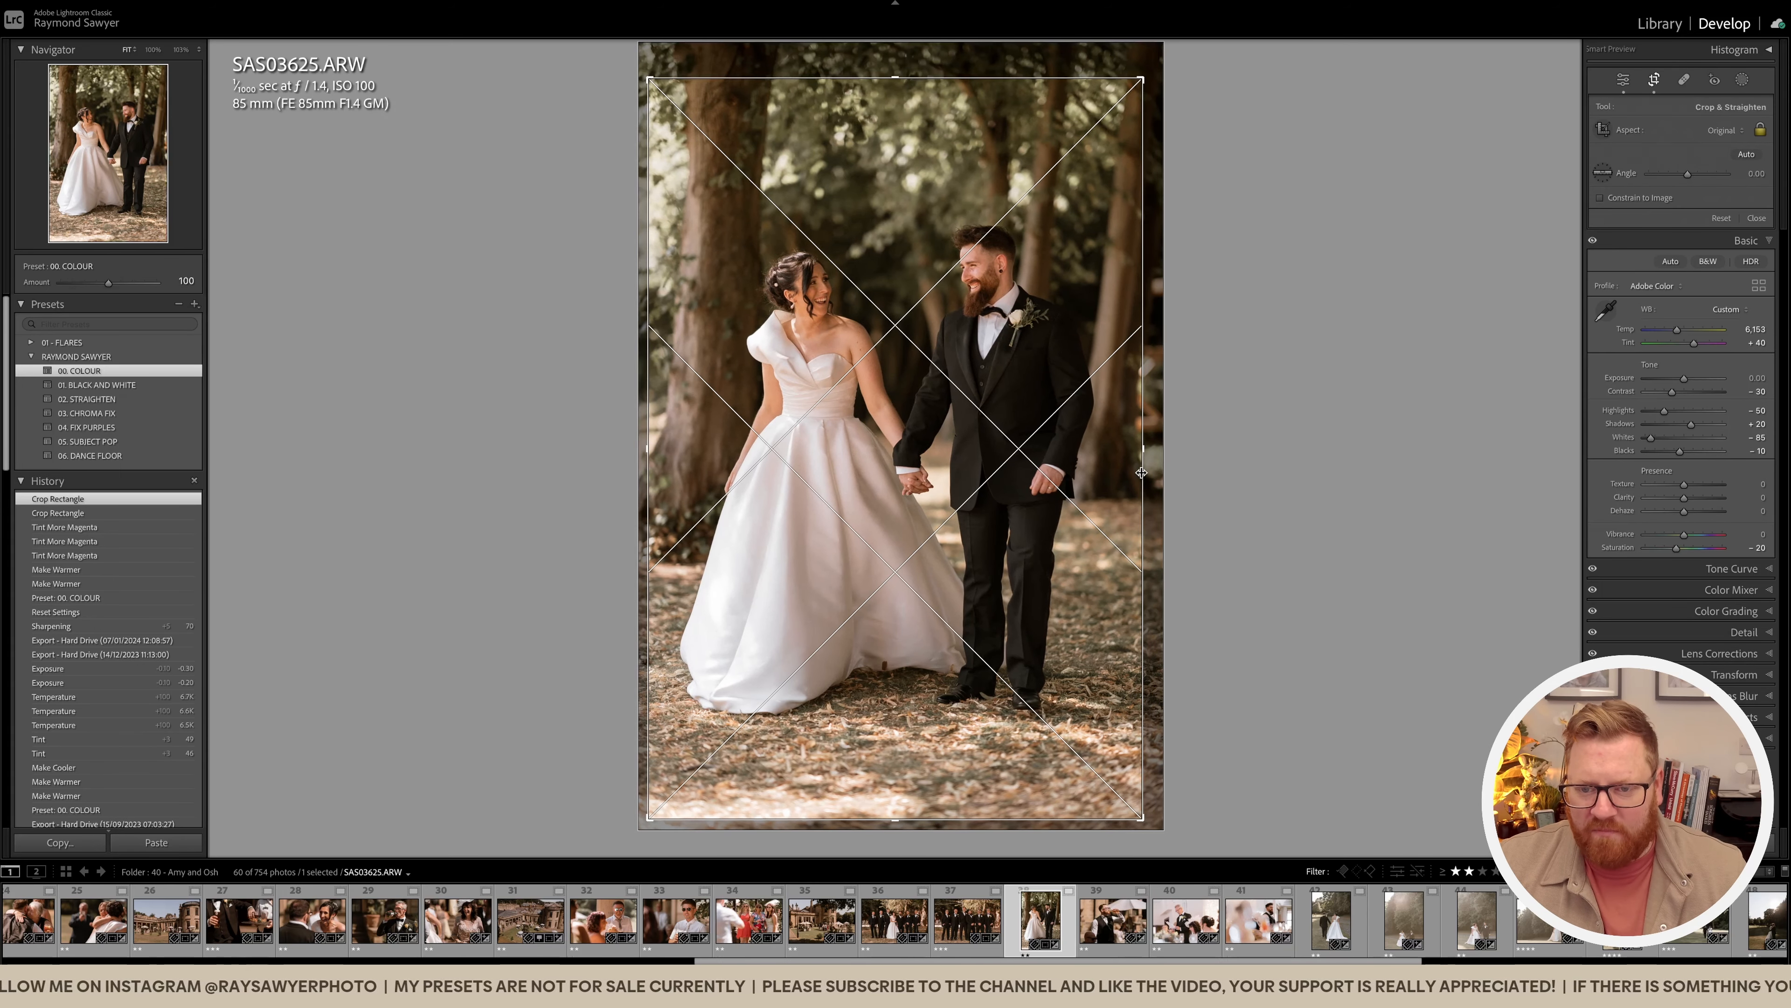
key(Return)
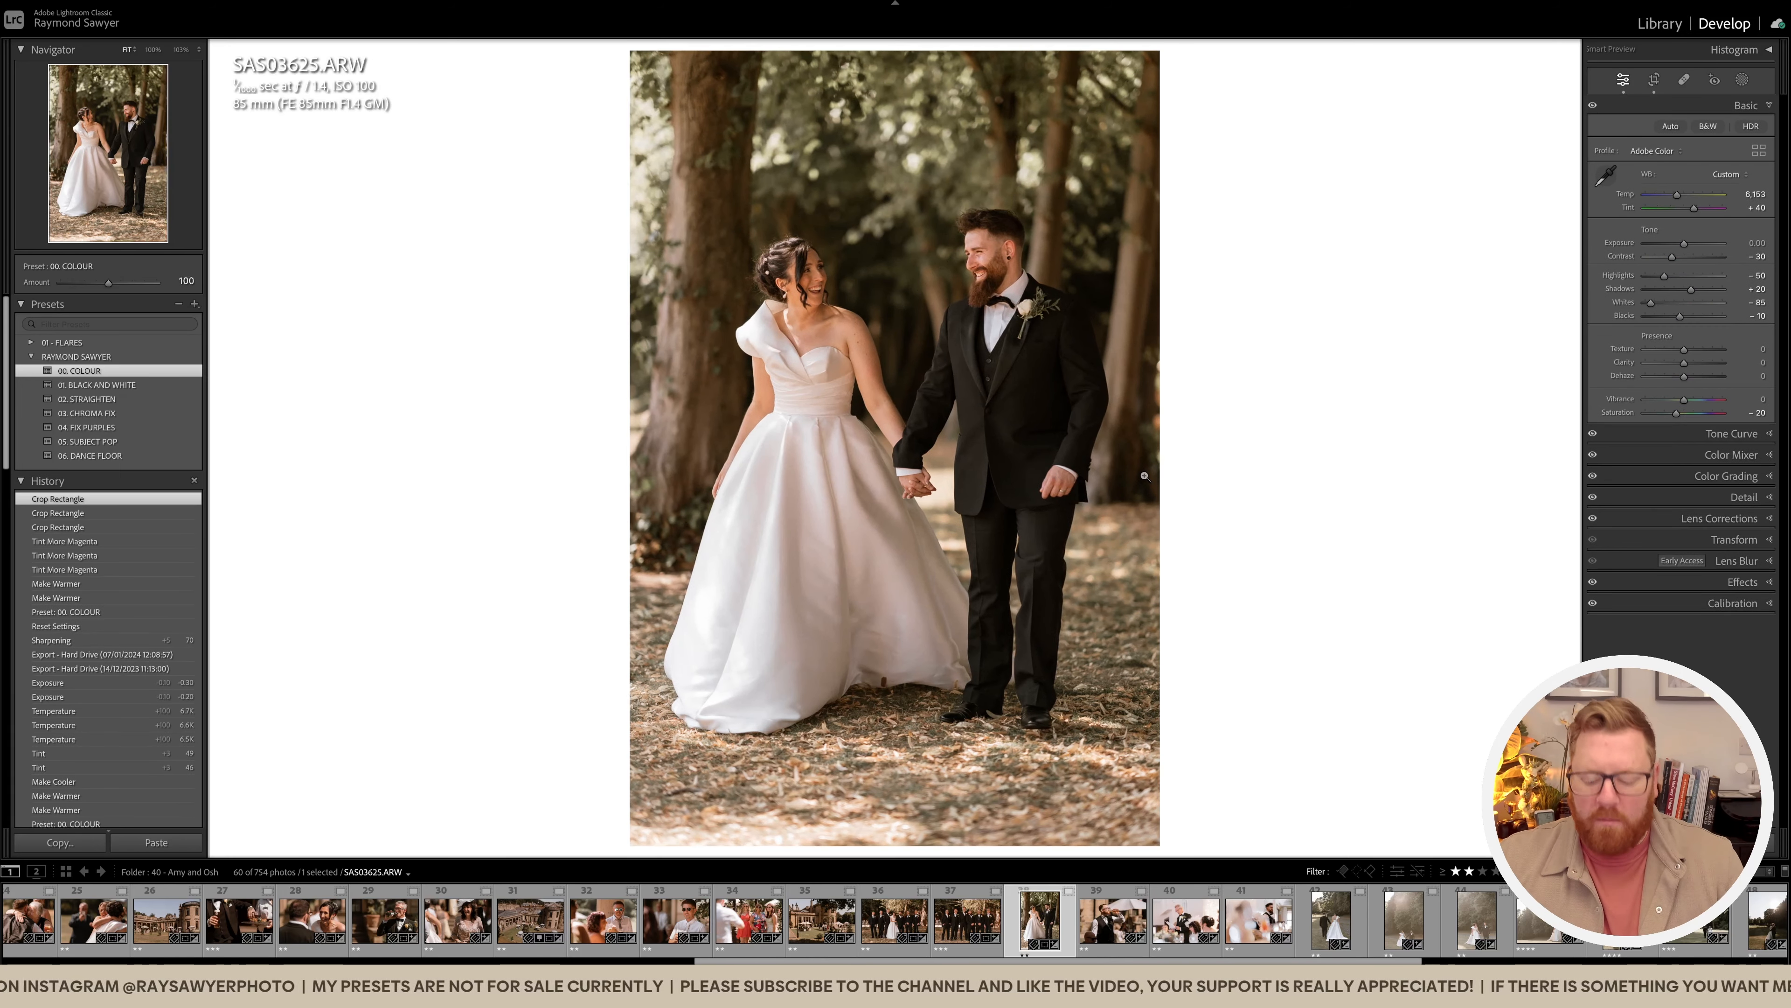
Step: Lower the exposure of SAS03625.ARW to -0.40
key(minus)
key(minus)
key(minus)
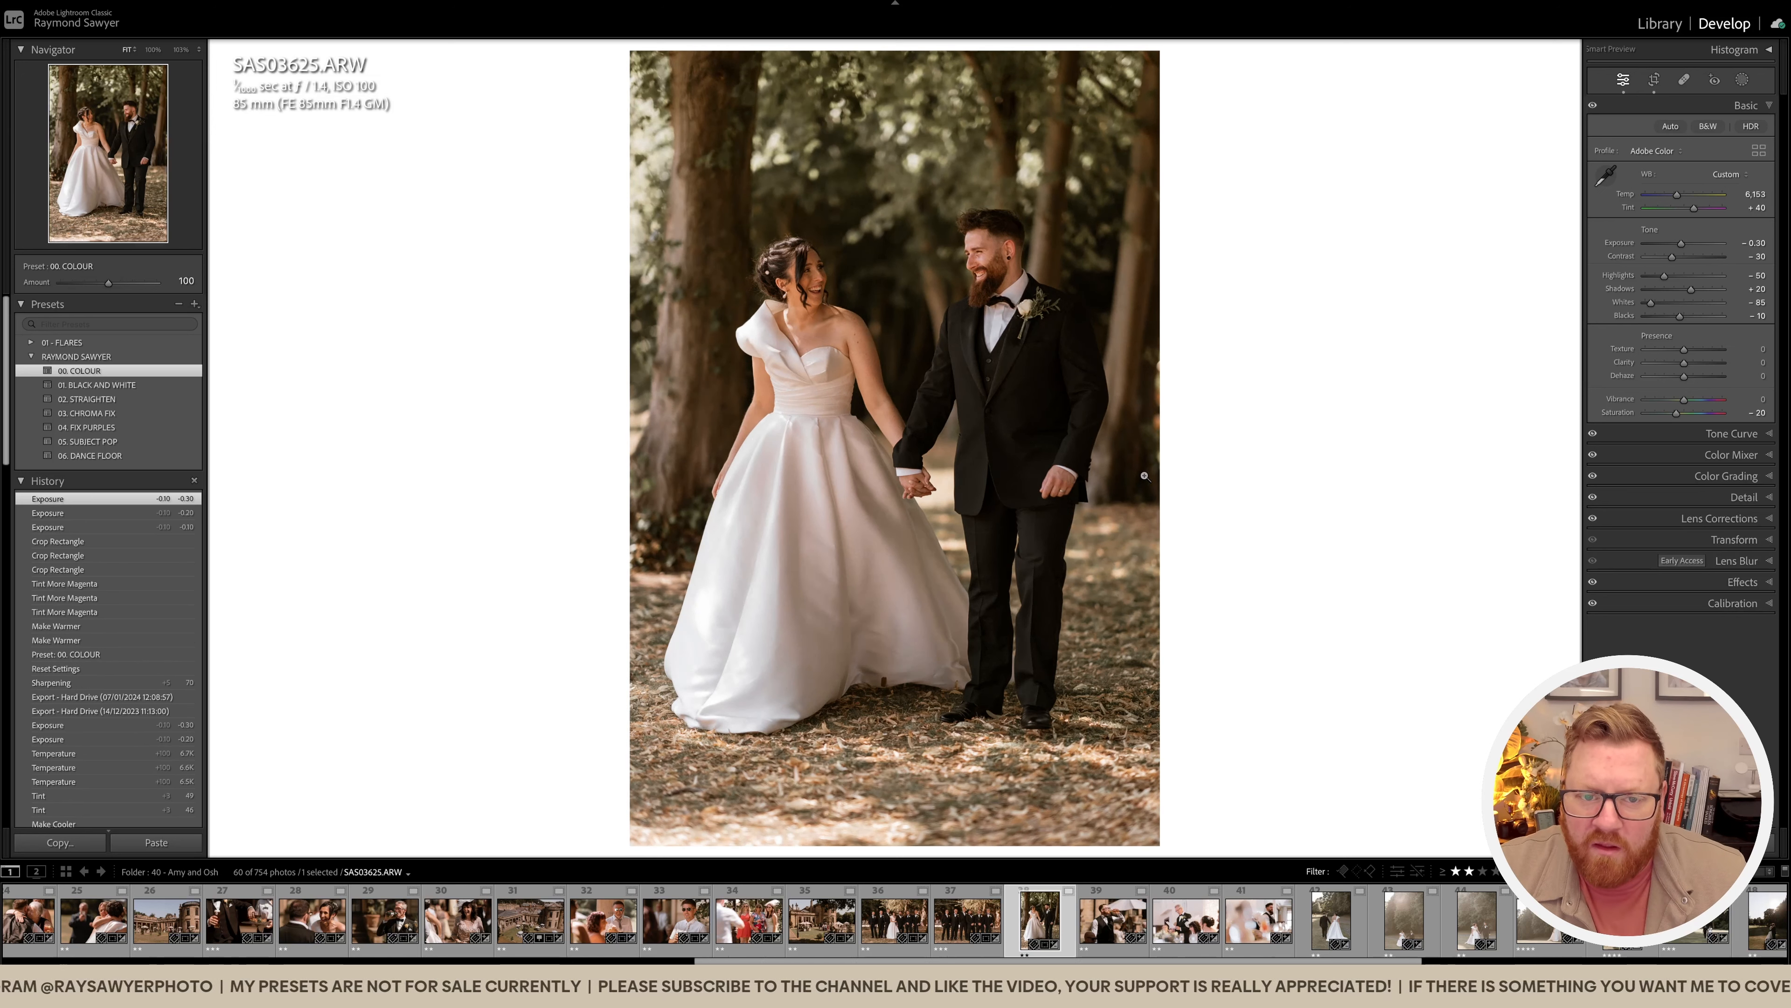
key(minus)
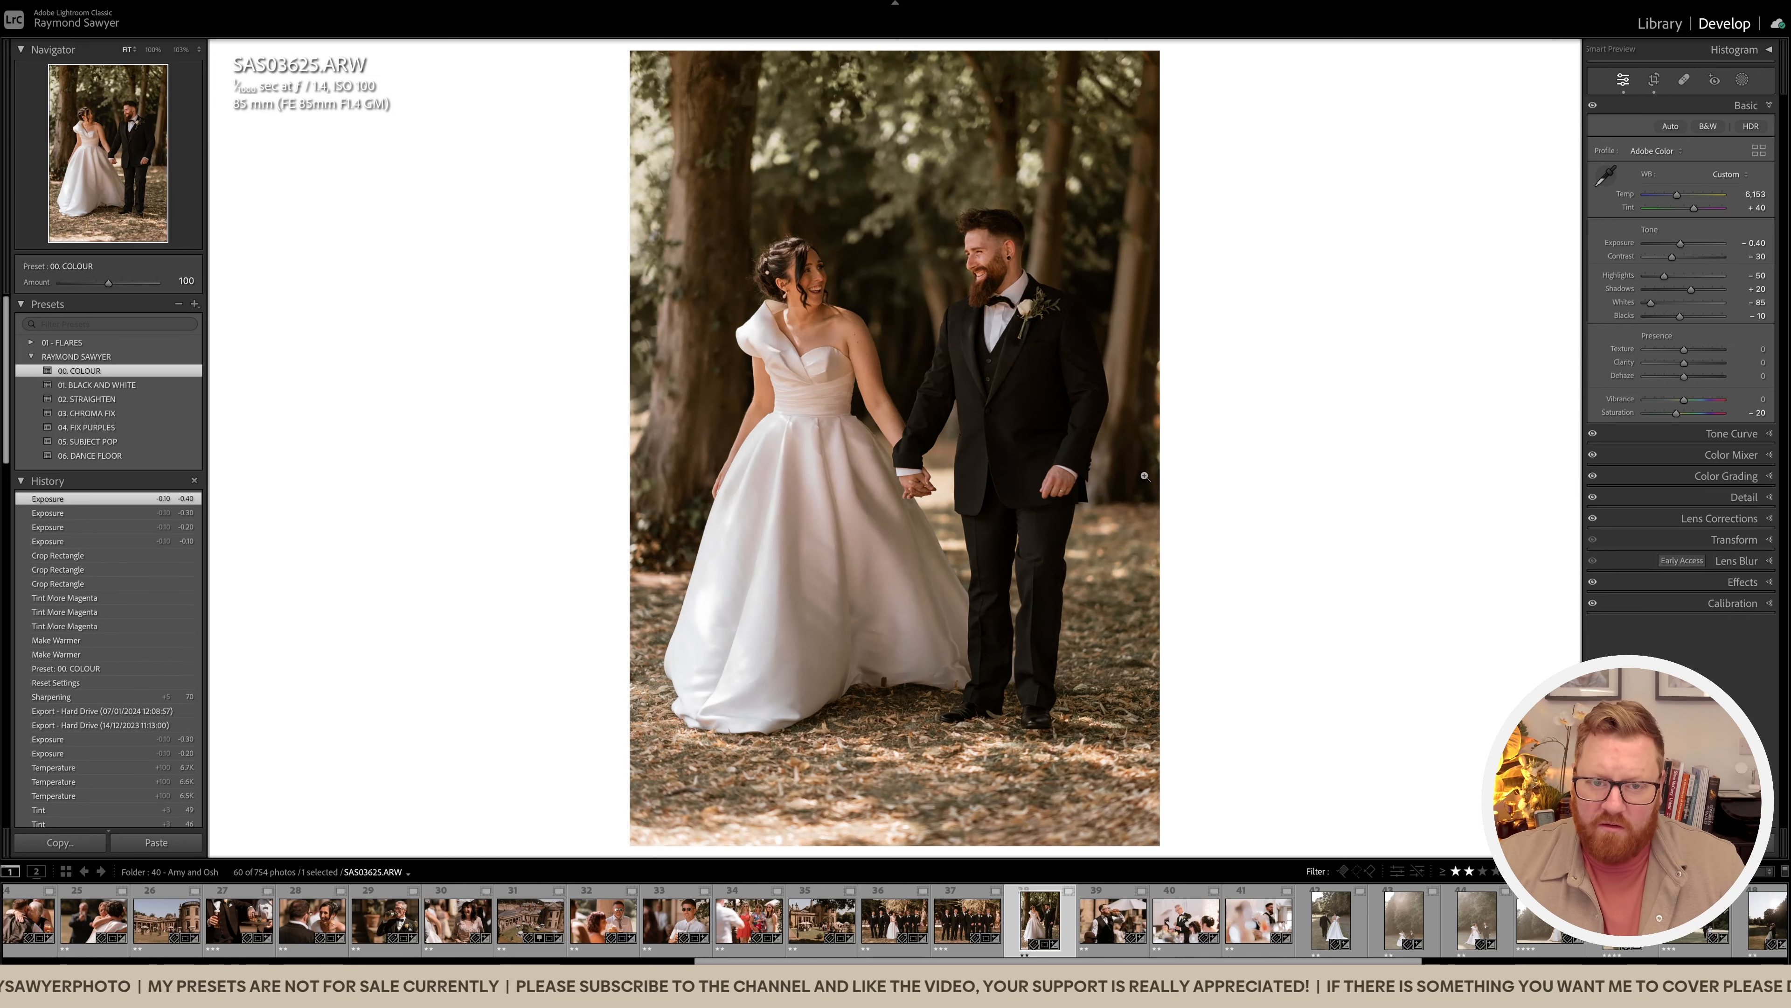
Step: Raise the tint of SAS03625.ARW to +55 and warm its temperature to 6,753
key(comma)
key(plus)
key(plus)
key(plus)
key(plus)
key(plus)
key(comma)
key(plus)
key(plus)
key(plus)
key(plus)
key(plus)
key(plus)
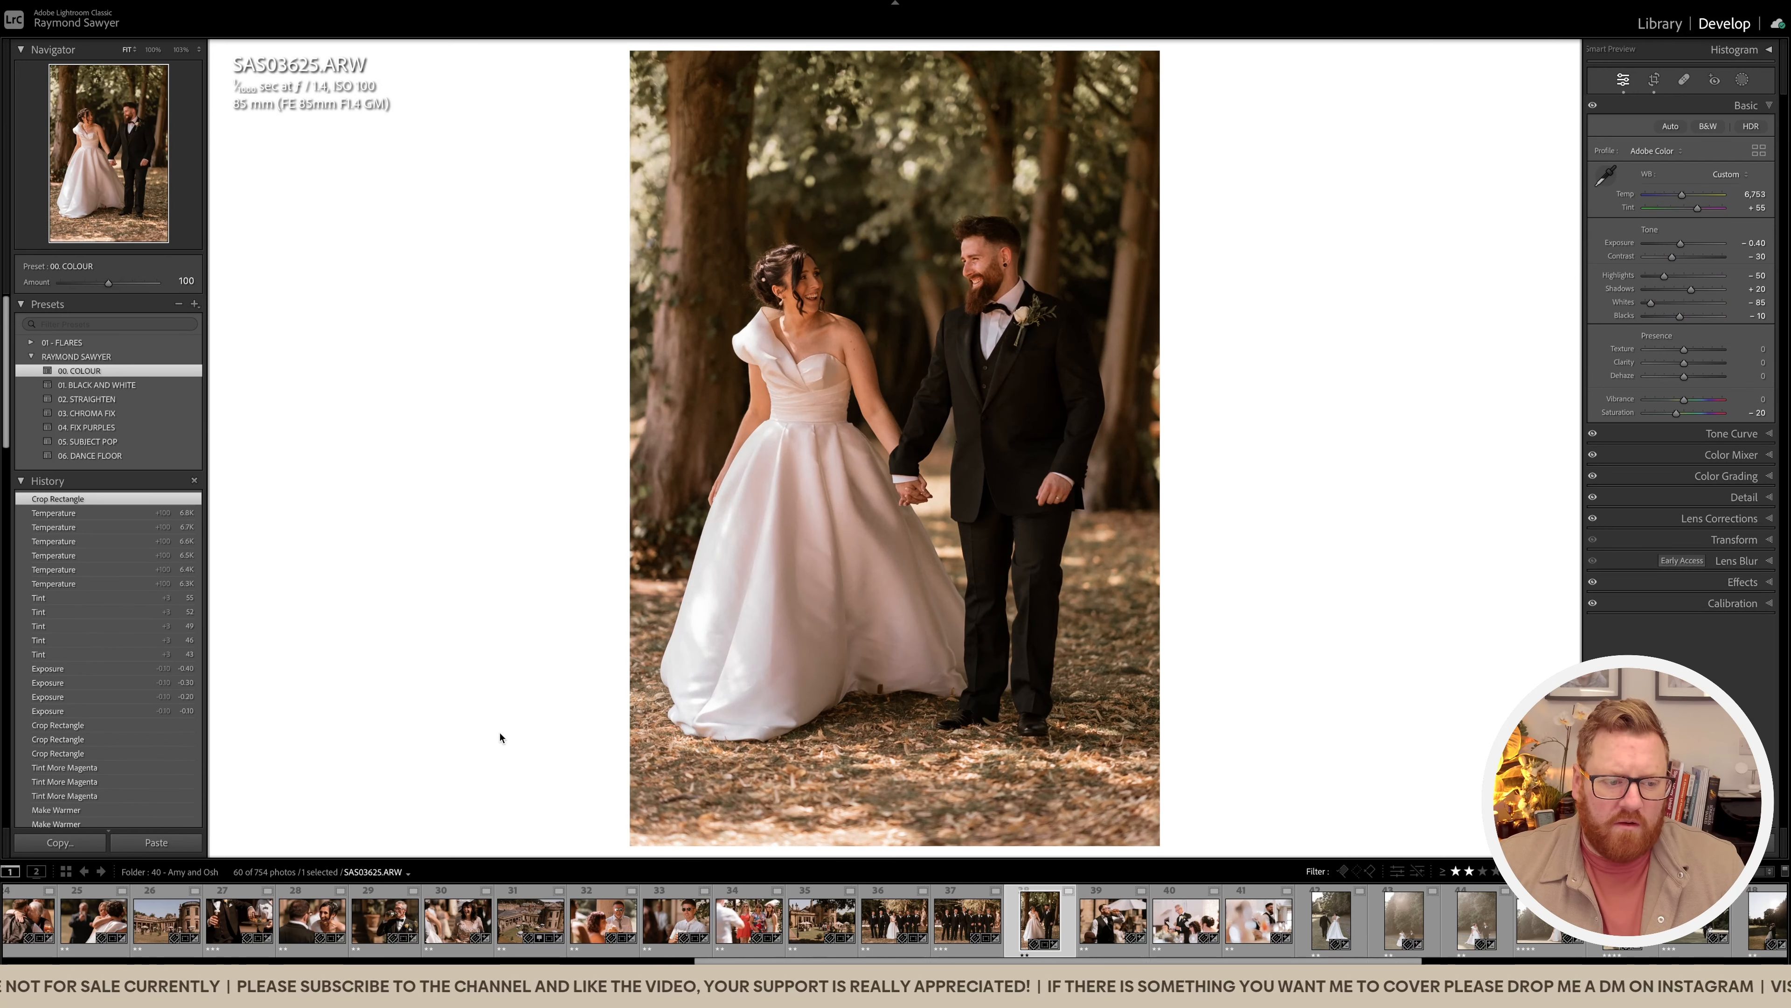
Step: Heal away the small brown leaf on the hem of the bride's dress in SAS03625.ARW
scroll(24, 732, down, 3)
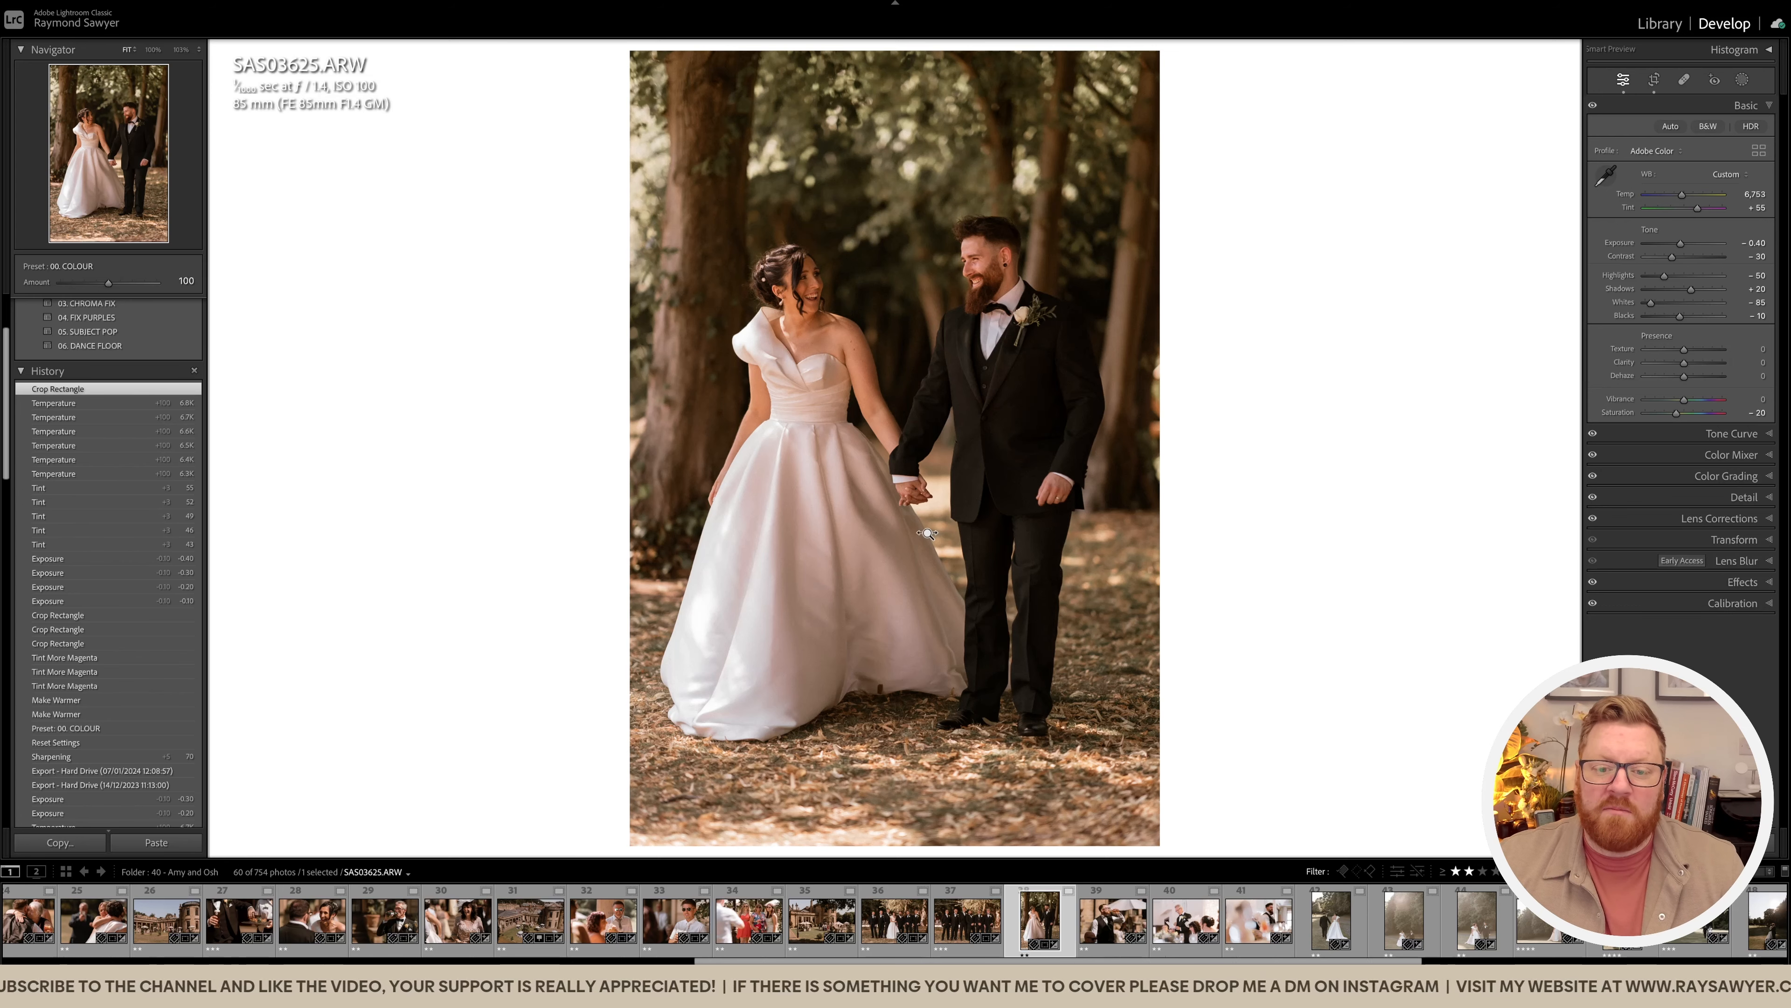
click(888, 695)
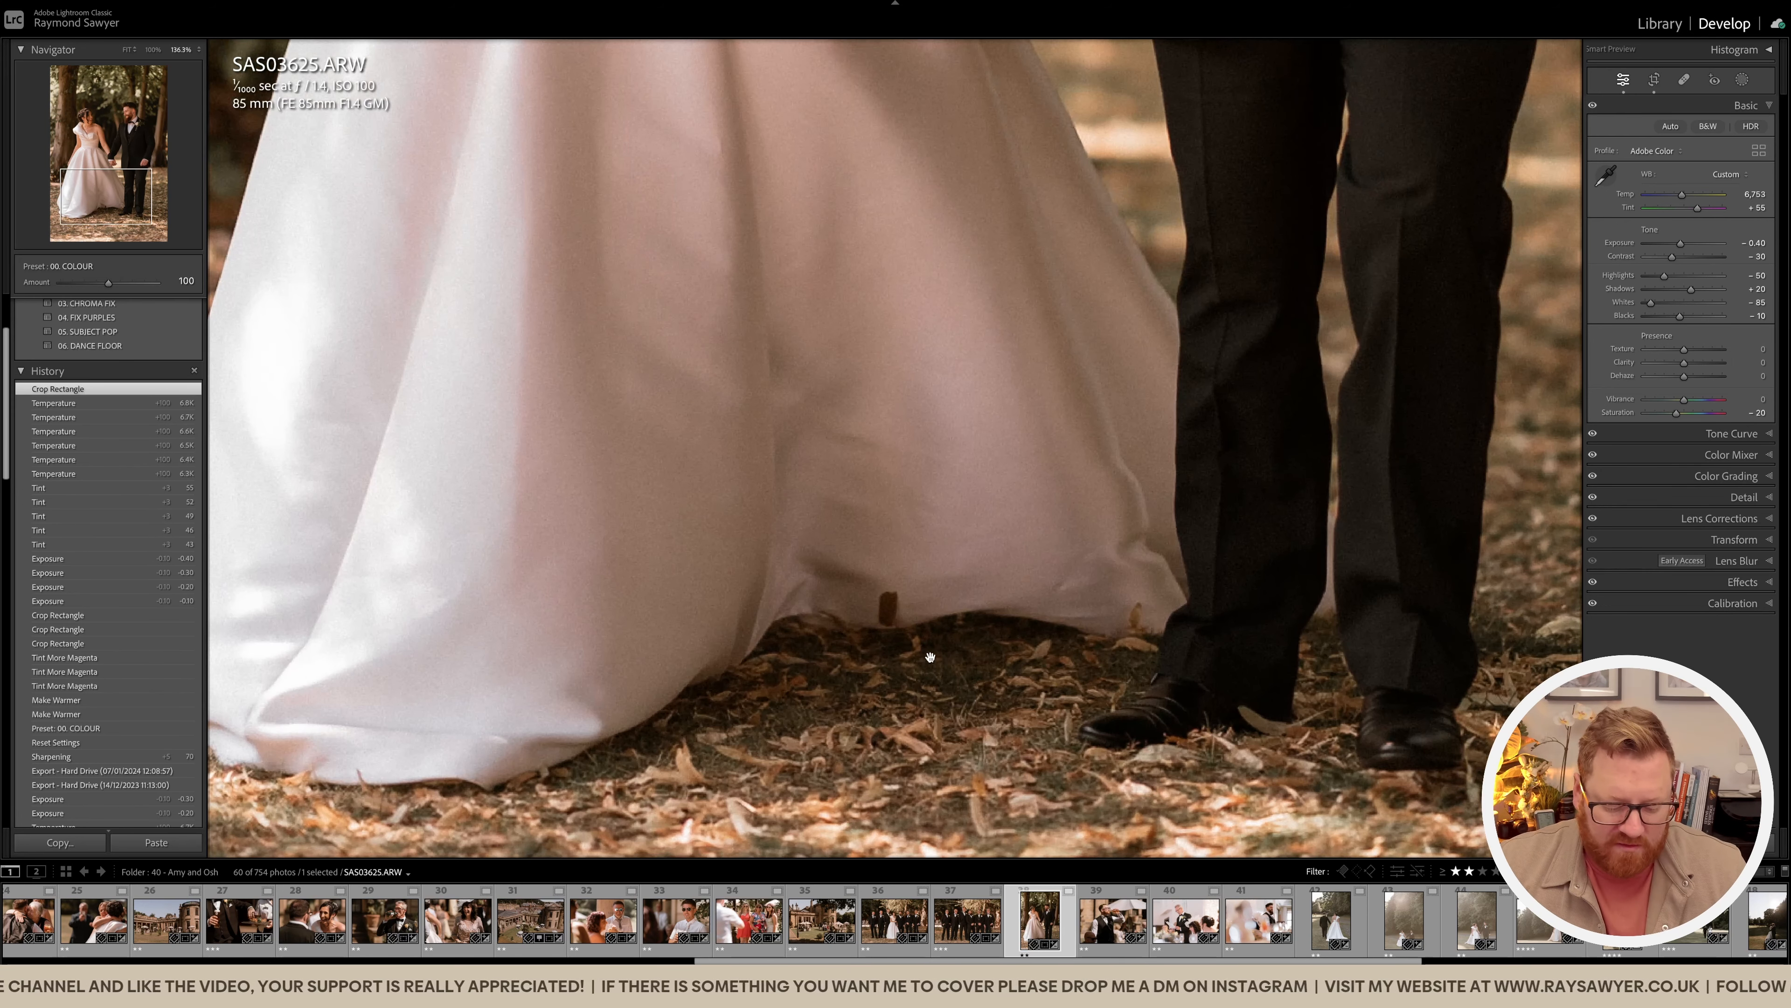
key(q)
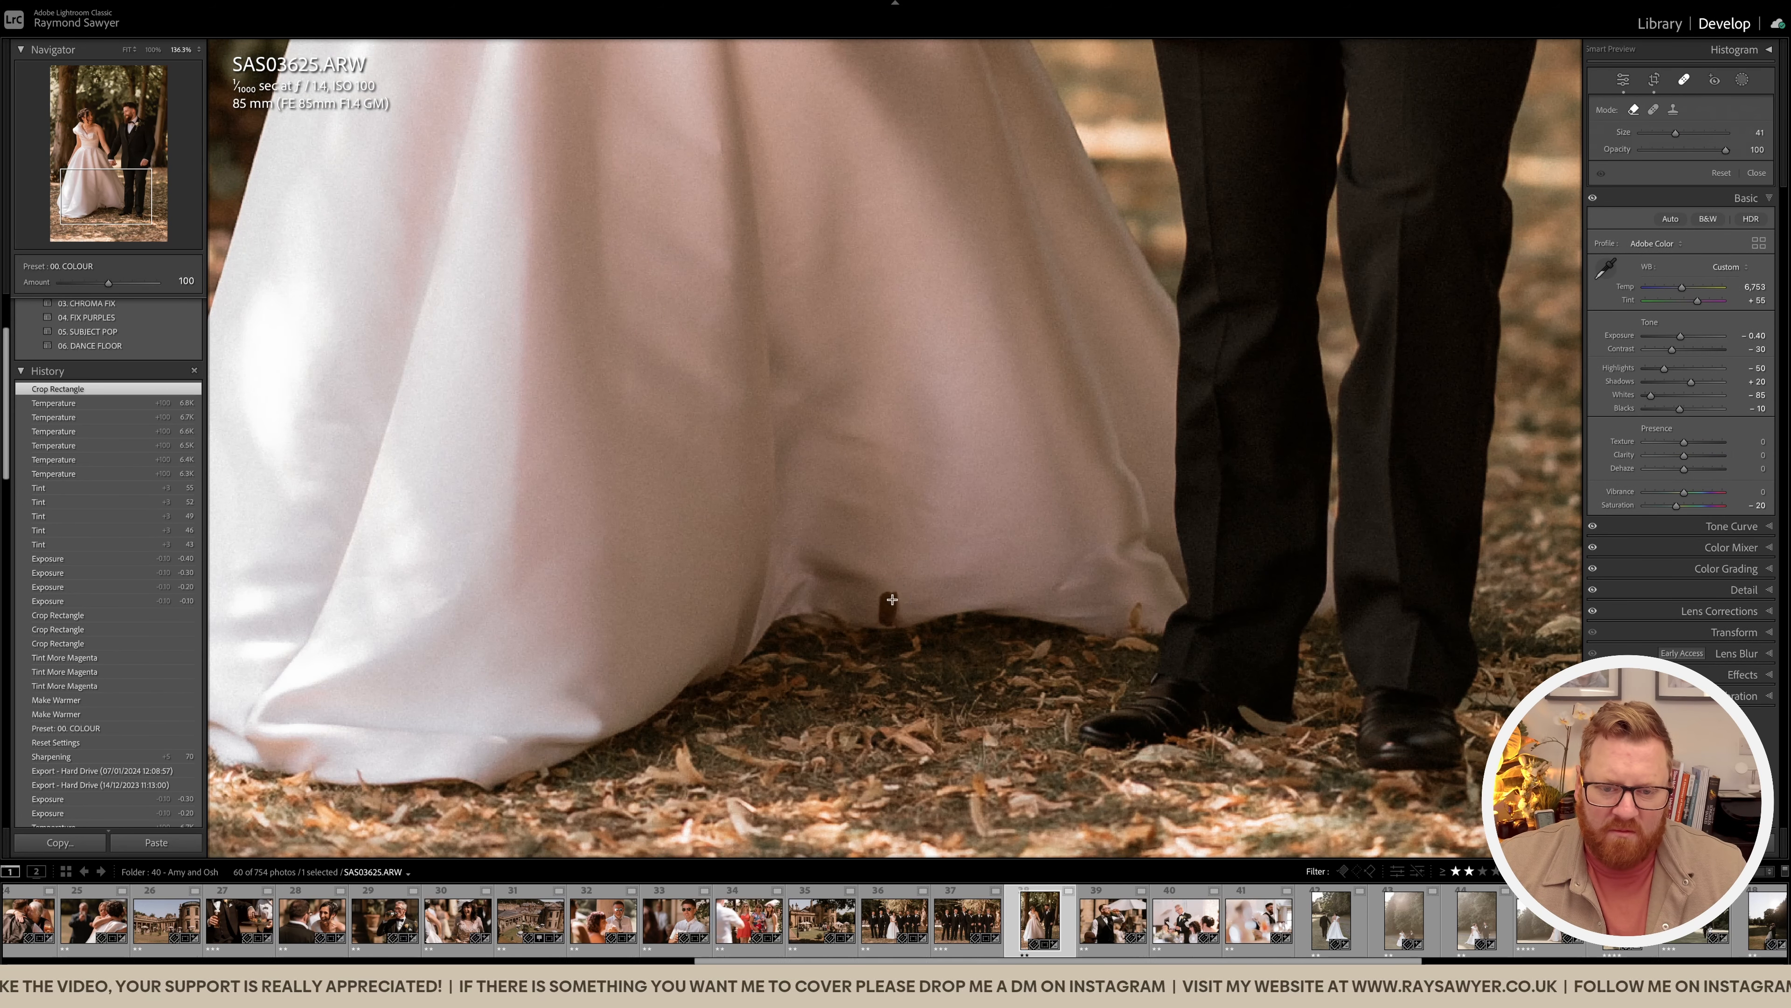
click(890, 601)
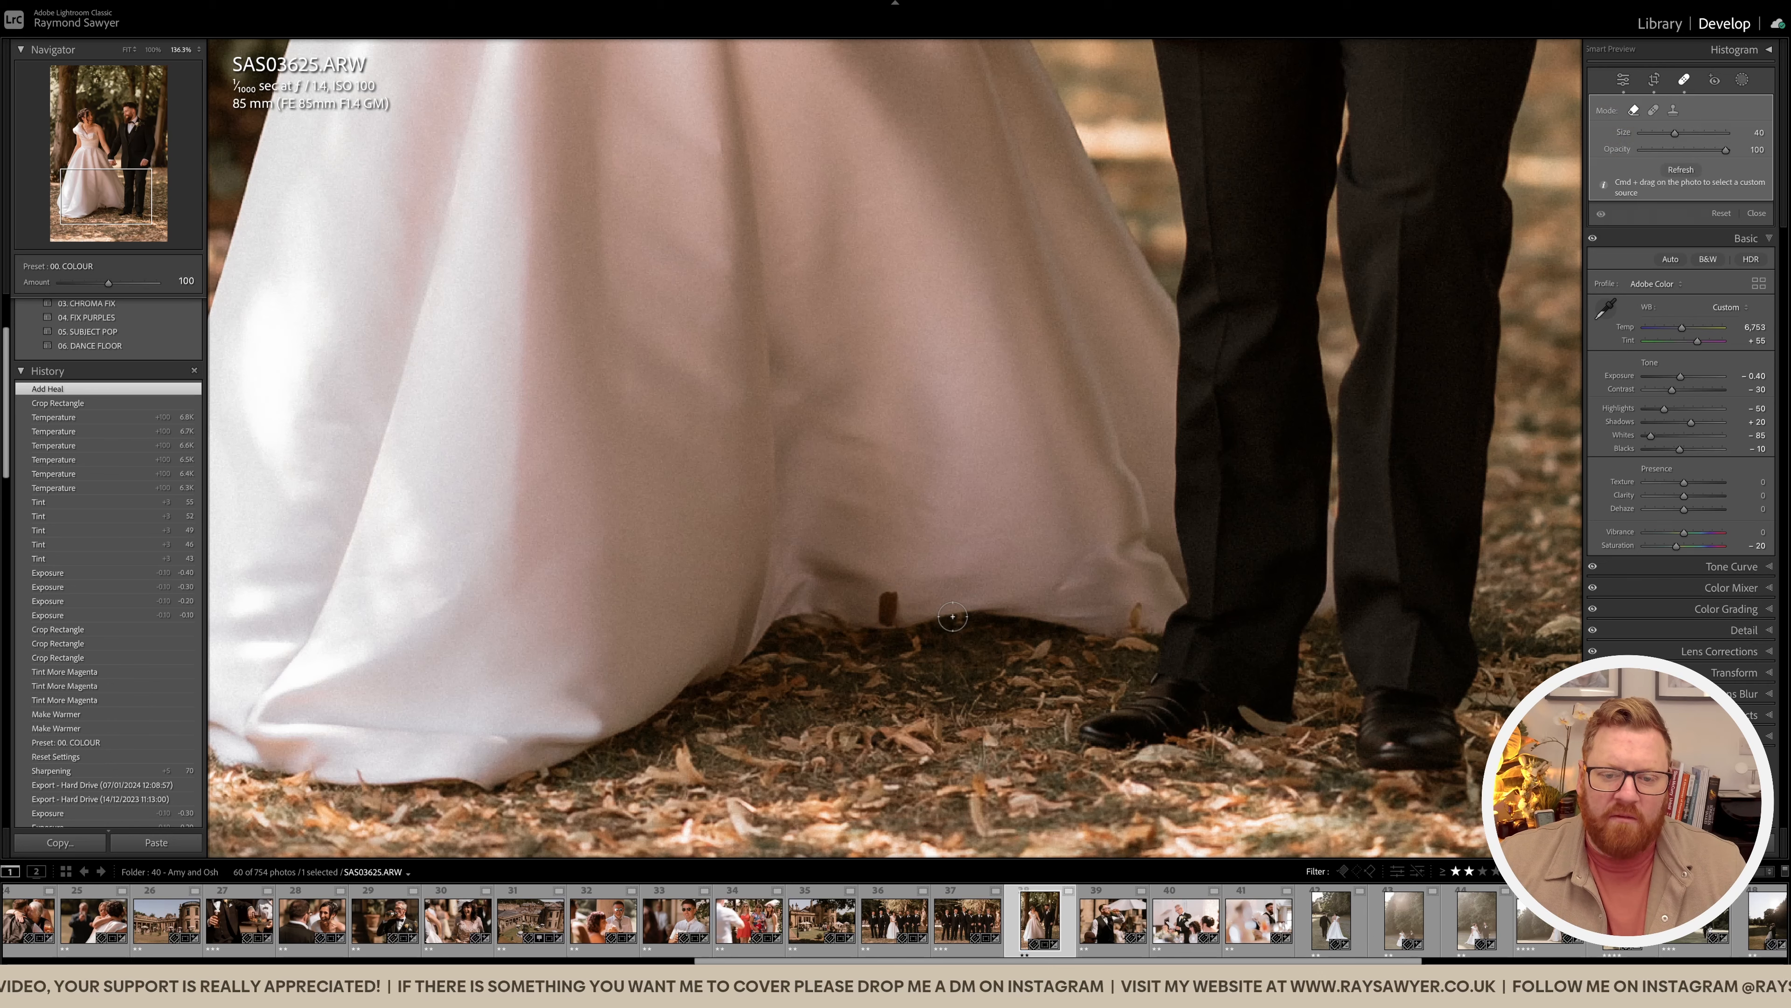
key(q)
click(932, 679)
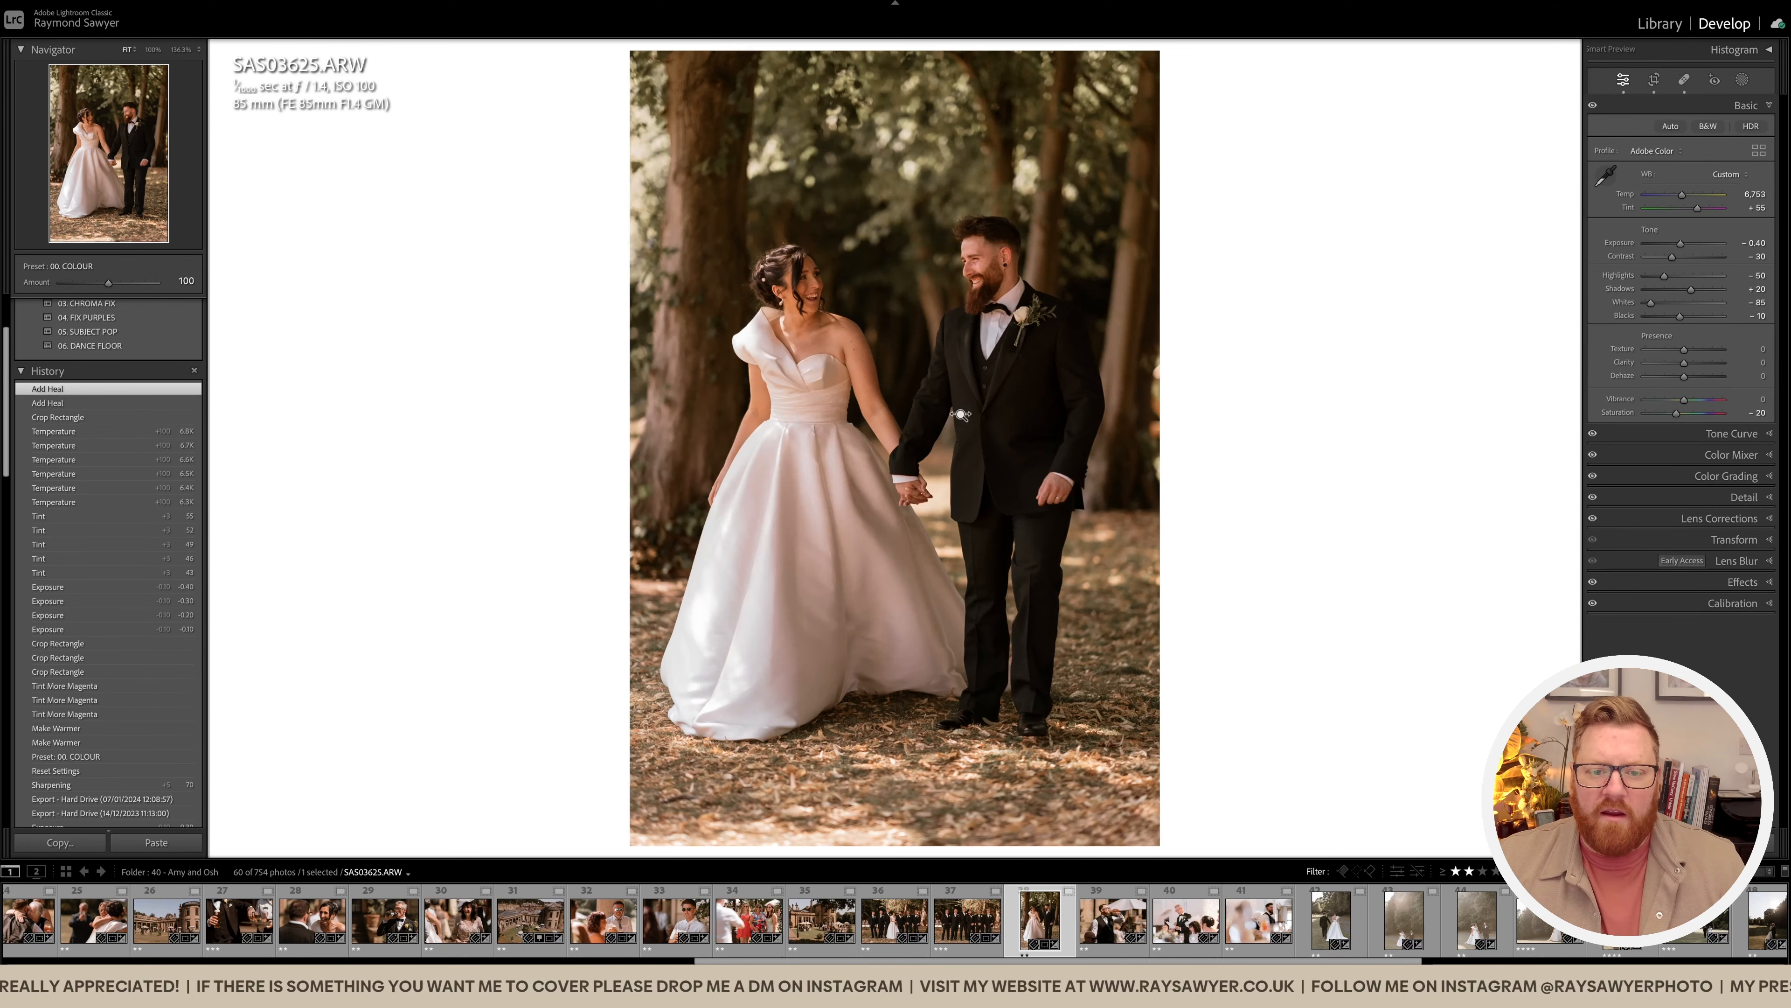
Step: Crop SAS03646-2.ARW tighter around the man drinking at the original aspect ratio and rotate it slightly to straighten it
key(Right)
key(r)
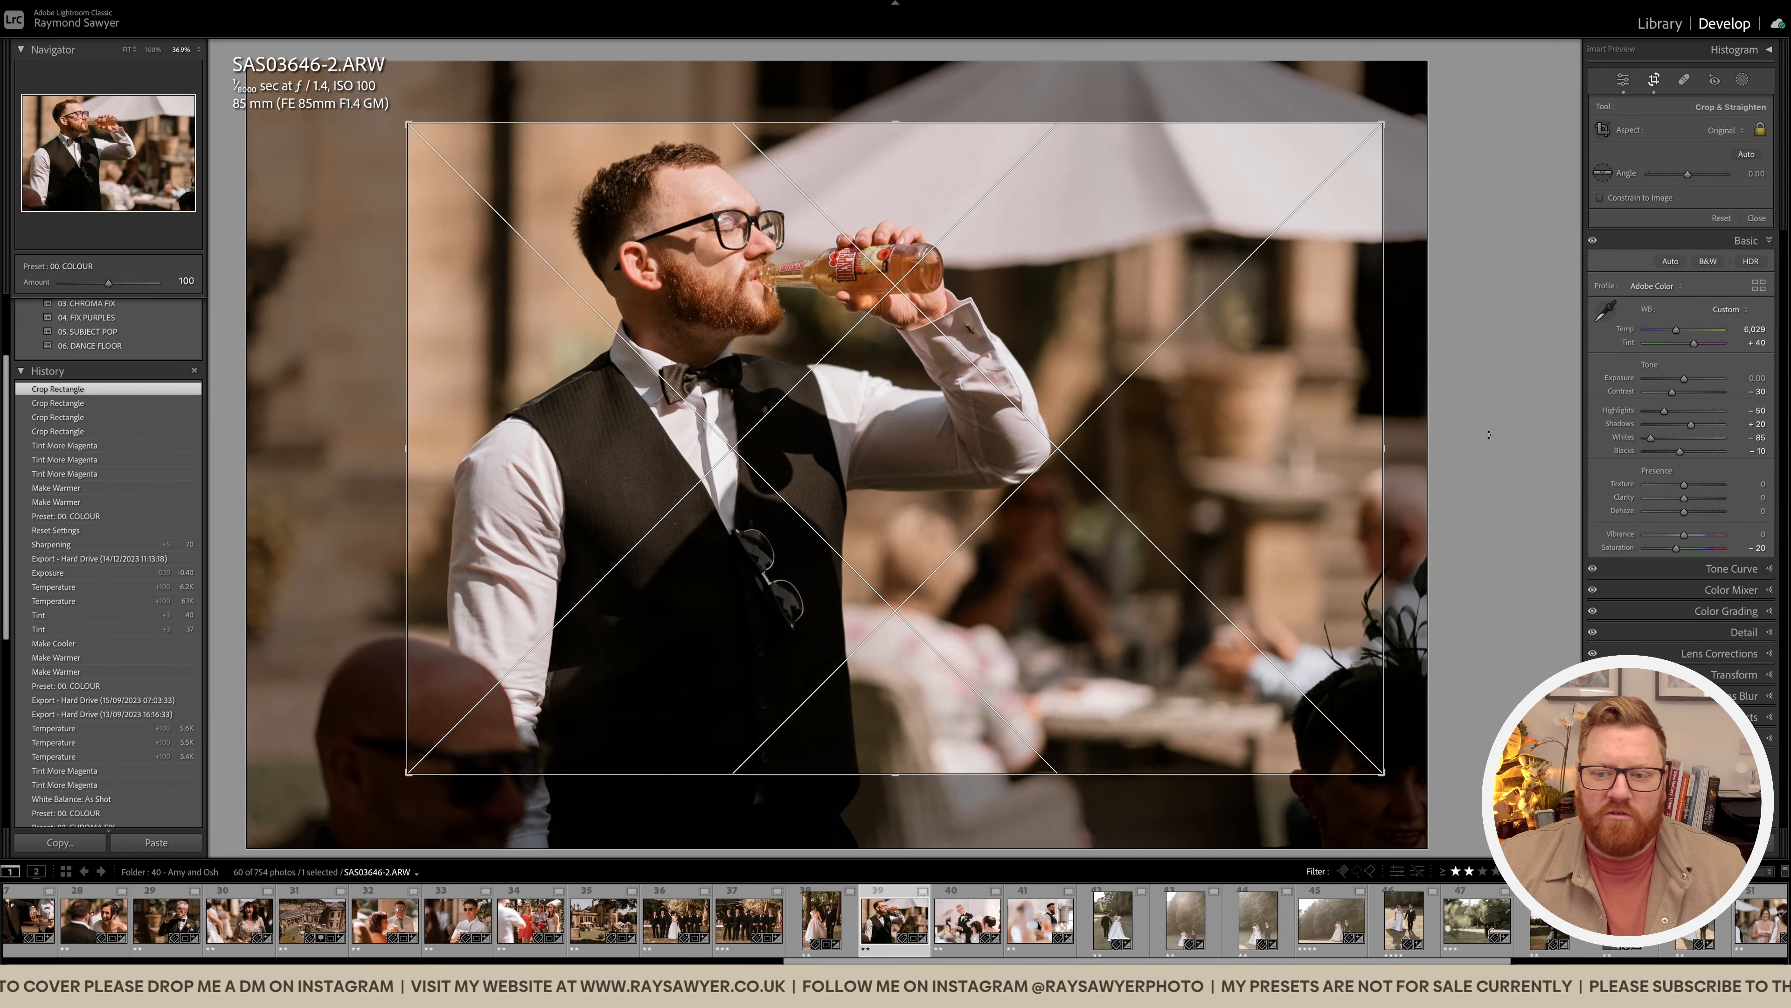
drag(1454, 469, 1456, 460)
key(Return)
Step: Lower the exposure of SAS03646-2.ARW in small steps to slightly below -0.40
key(minus)
key(minus)
key(minus)
key(minus)
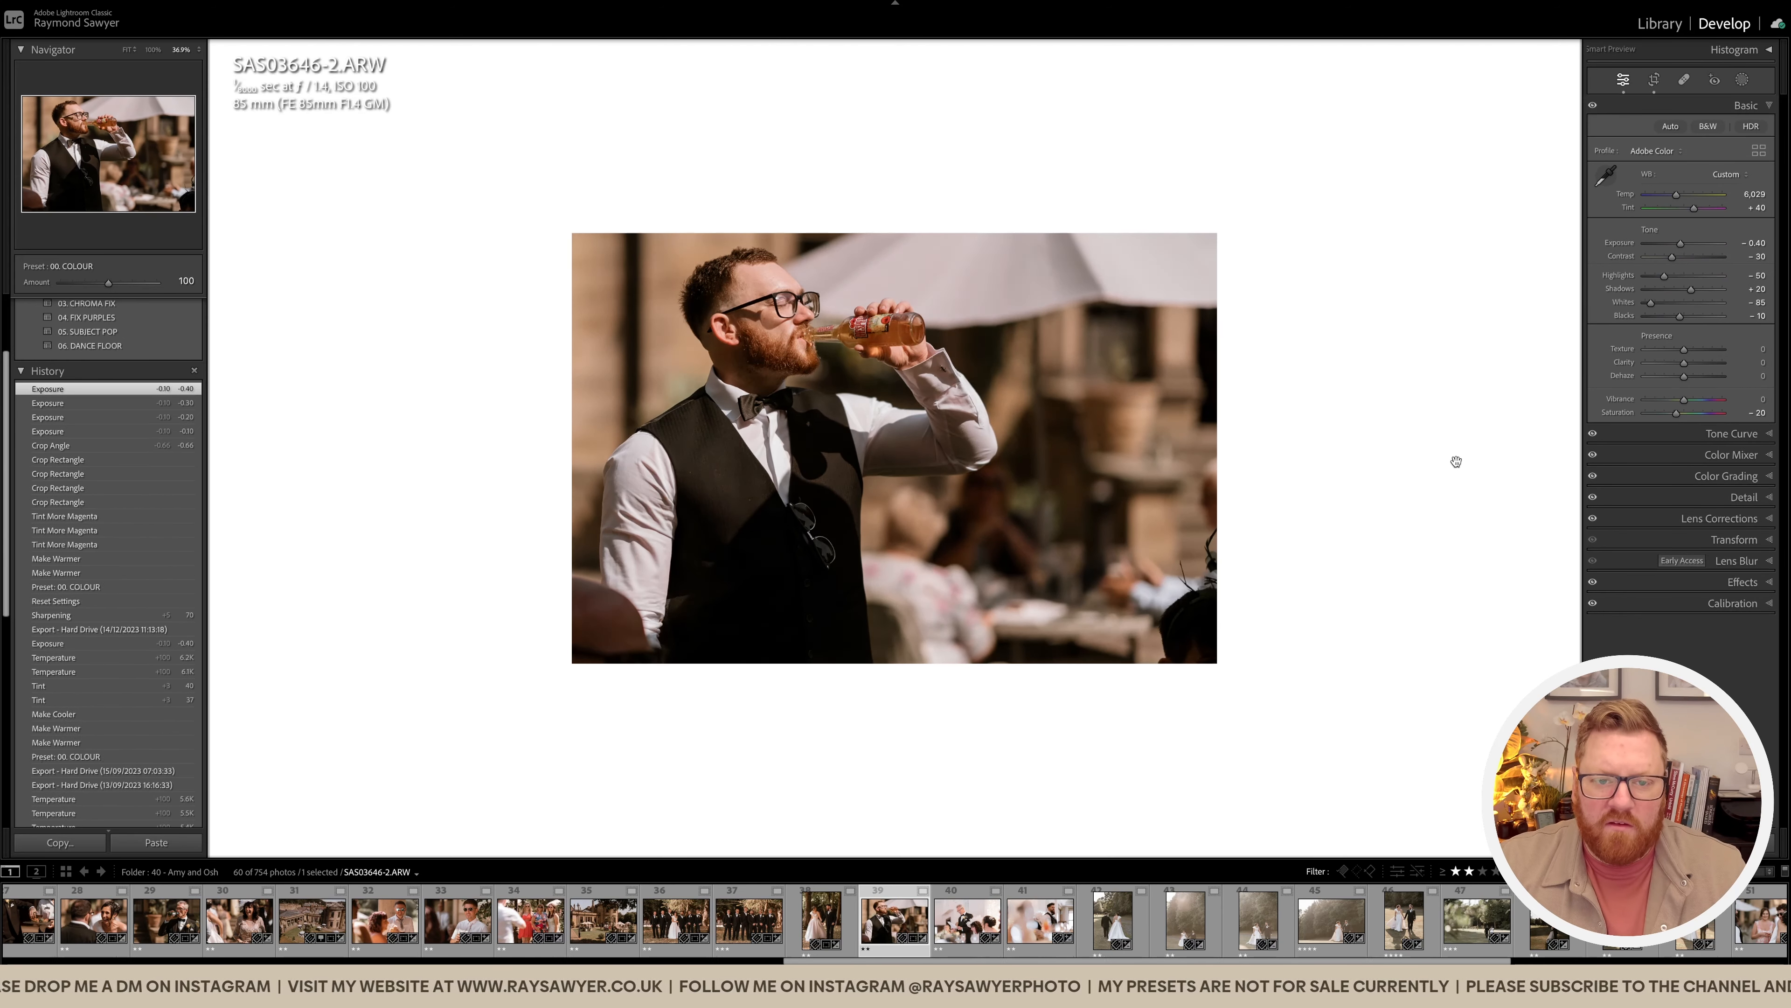
key(minus)
key(minus)
key(minus)
Step: Raise the tint of SAS03646-2.ARW slightly and warm its temperature
key(comma)
key(equal)
key(equal)
key(comma)
key(equal)
key(equal)
key(equal)
key(equal)
Step: Crop the speech photo SAS03869.ARW tighter from both sides at its original aspect ratio and refine the framing around the speaker
key(Right)
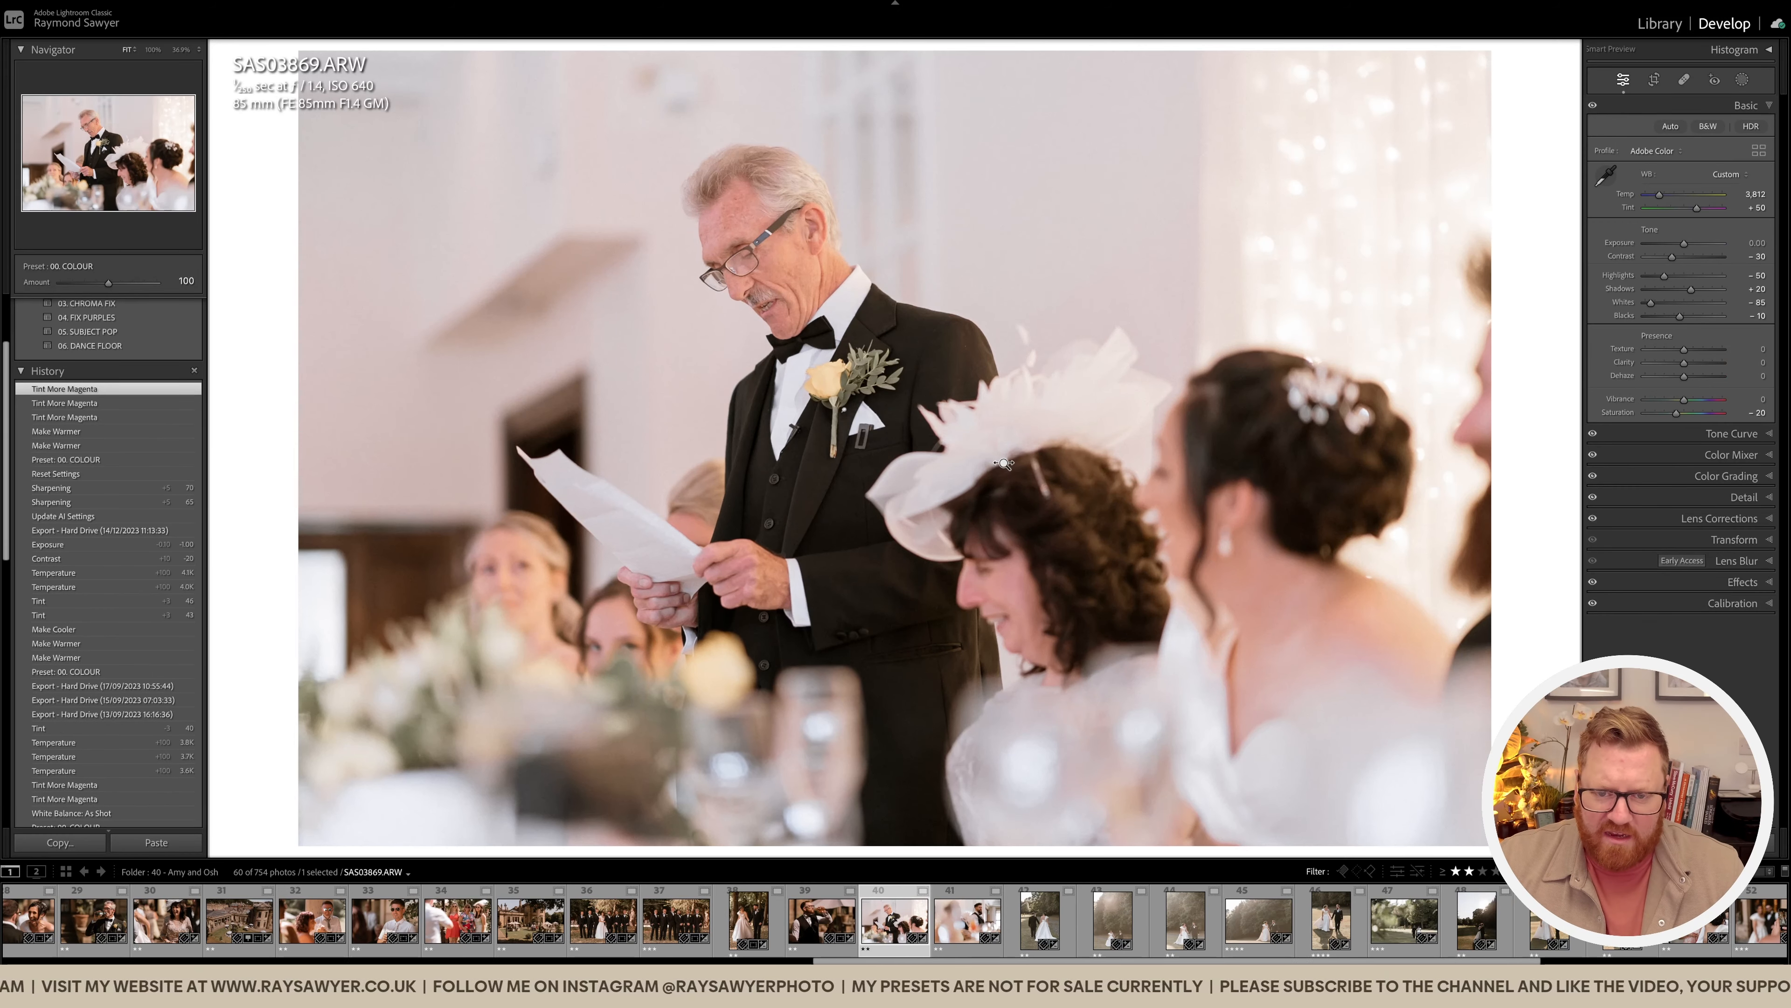
click(1007, 465)
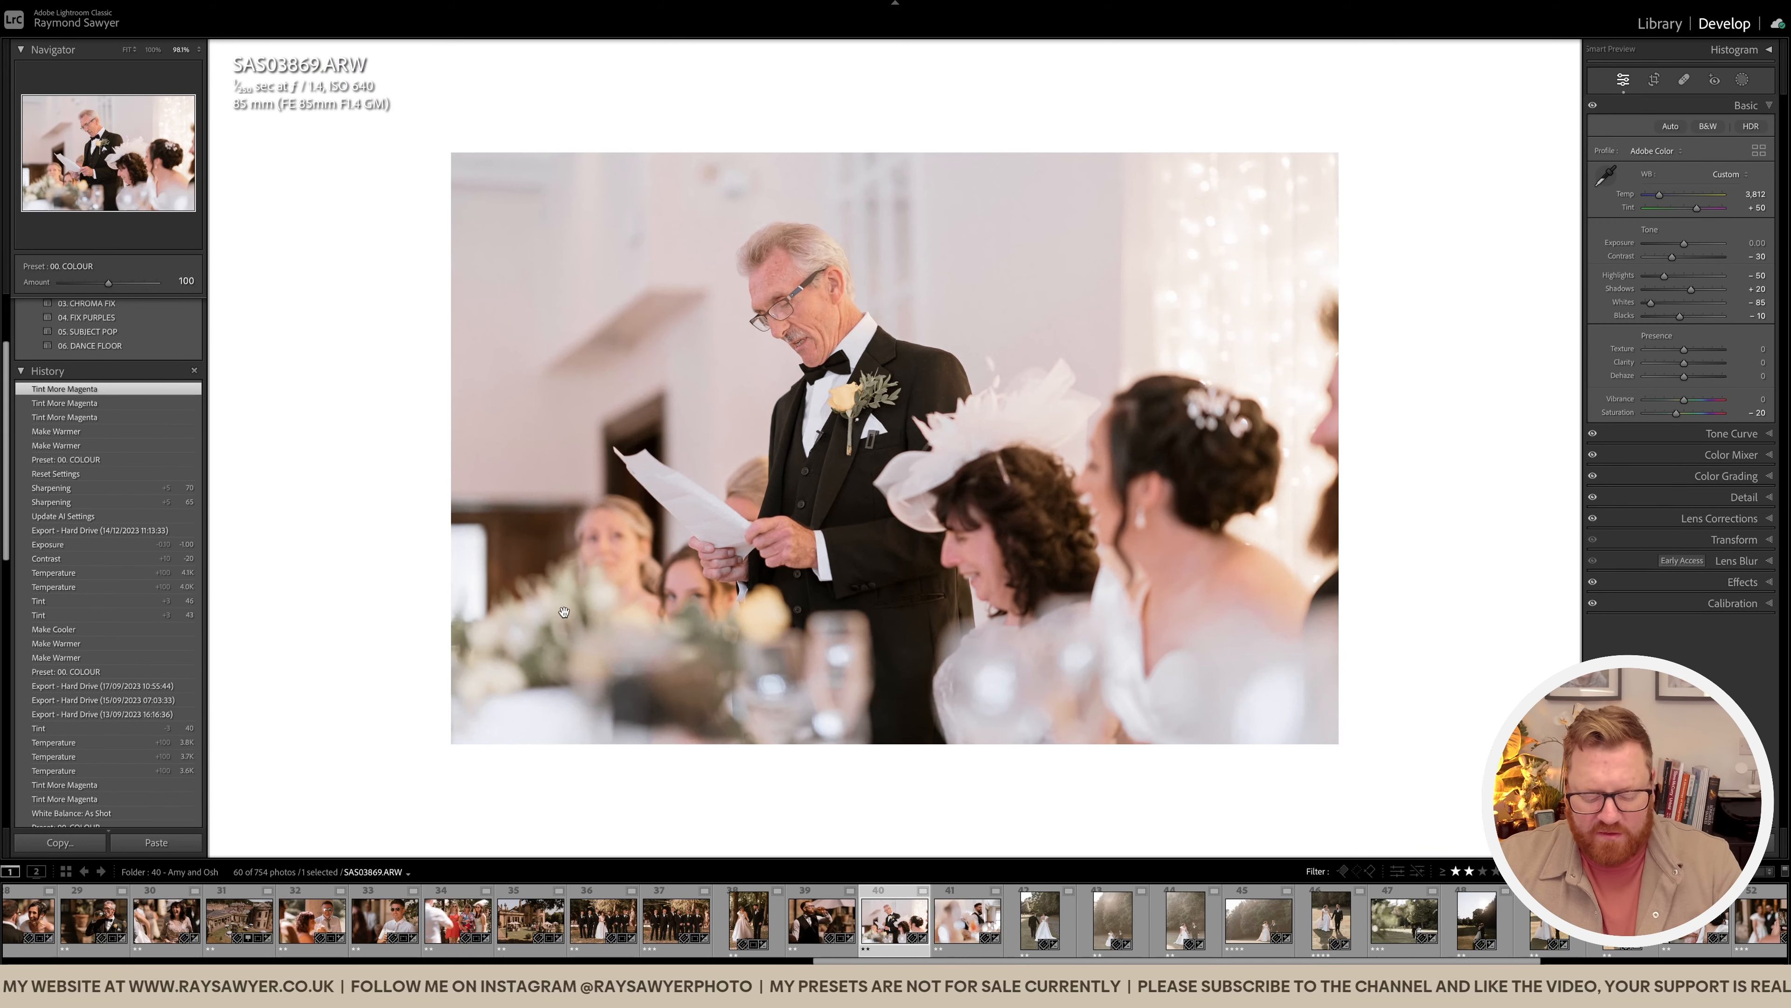
key(r)
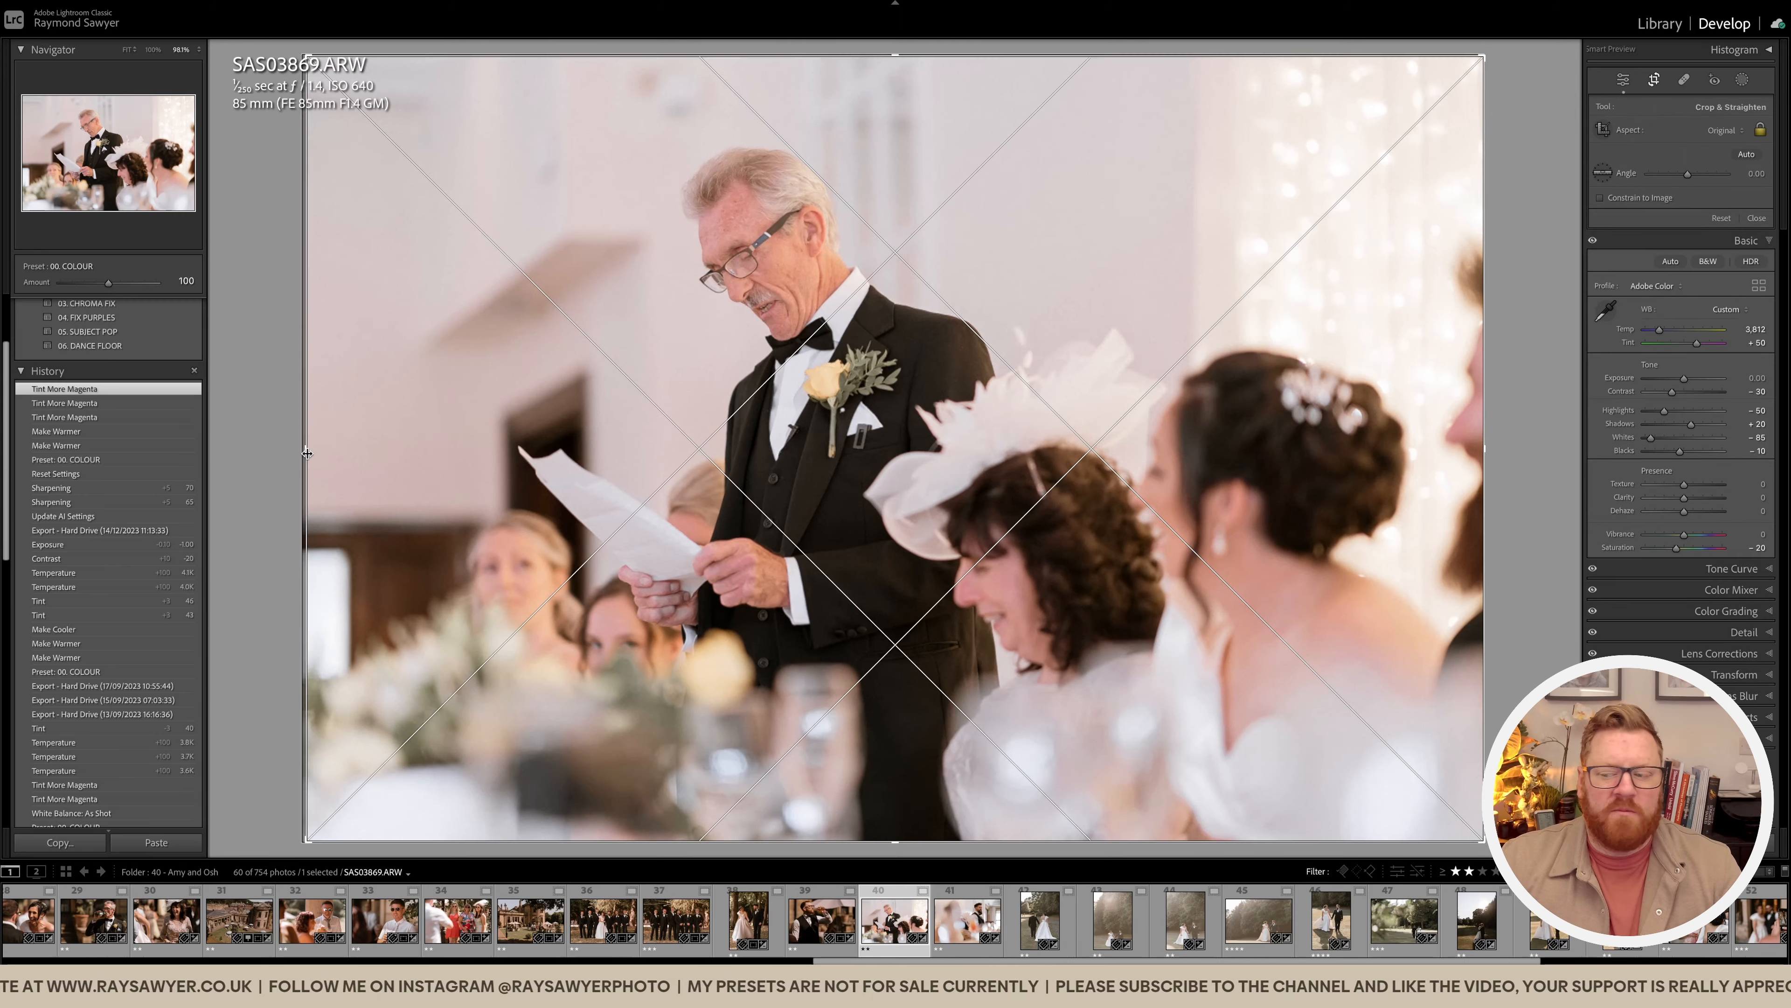
drag(304, 453, 481, 453)
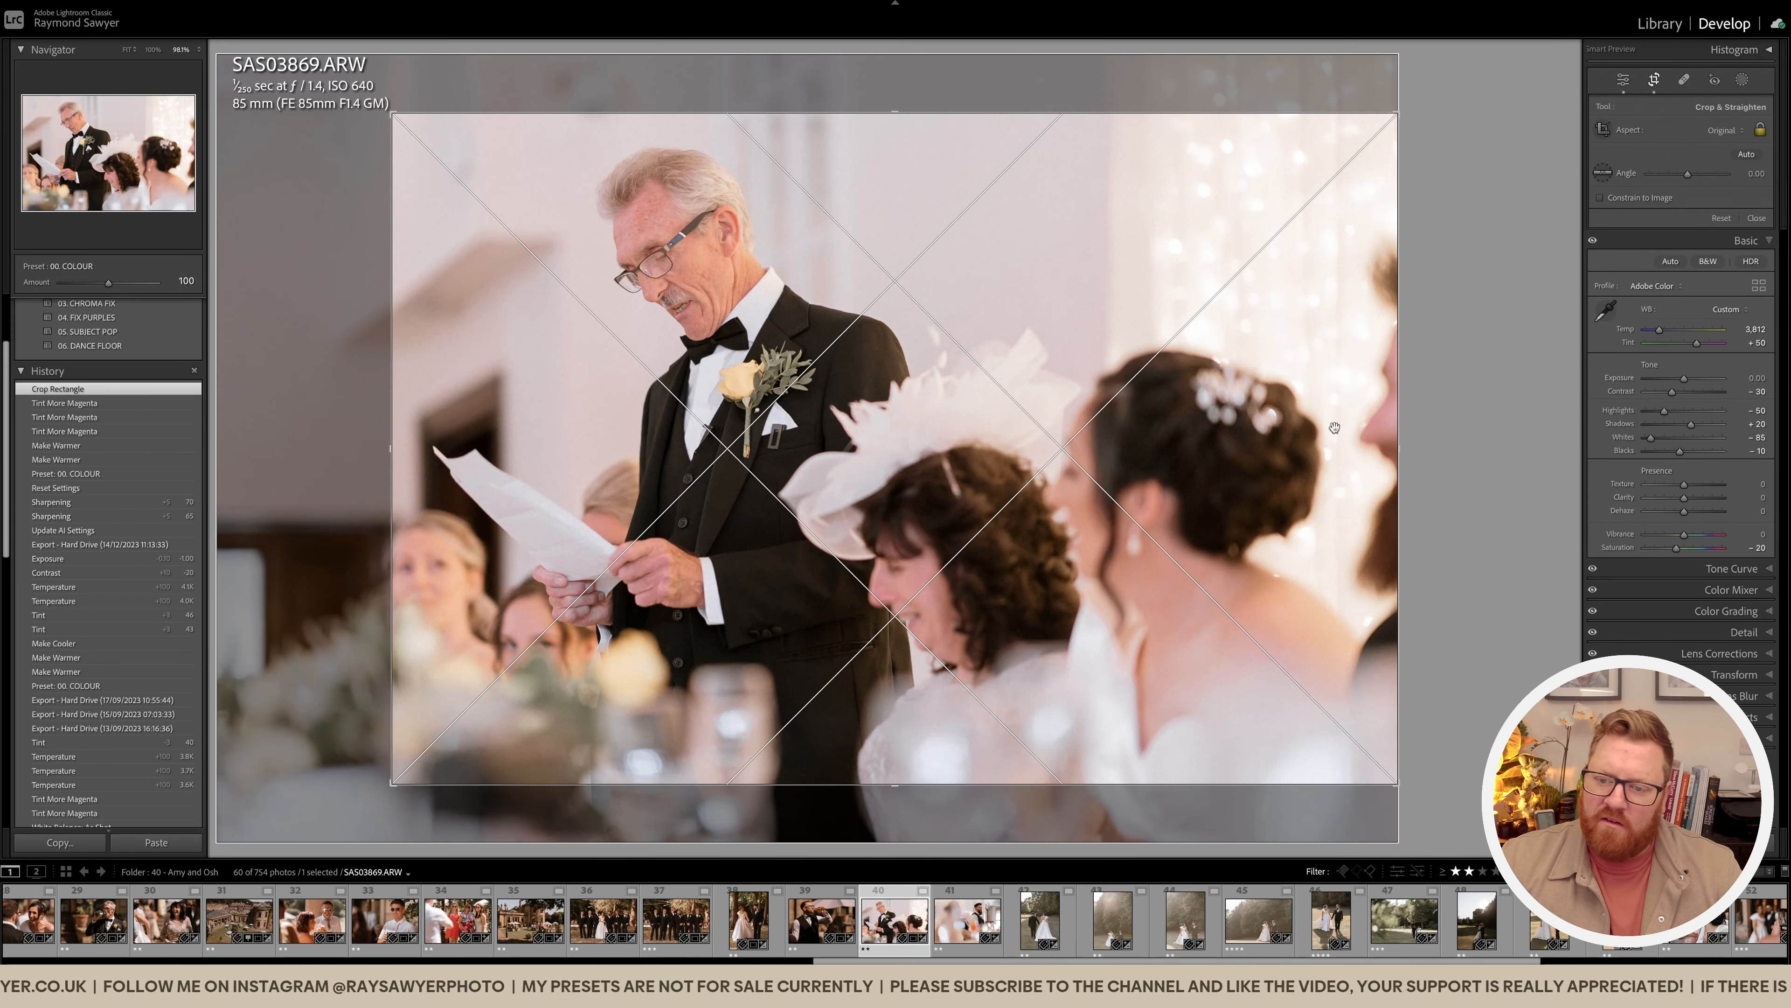
drag(1398, 452, 1357, 455)
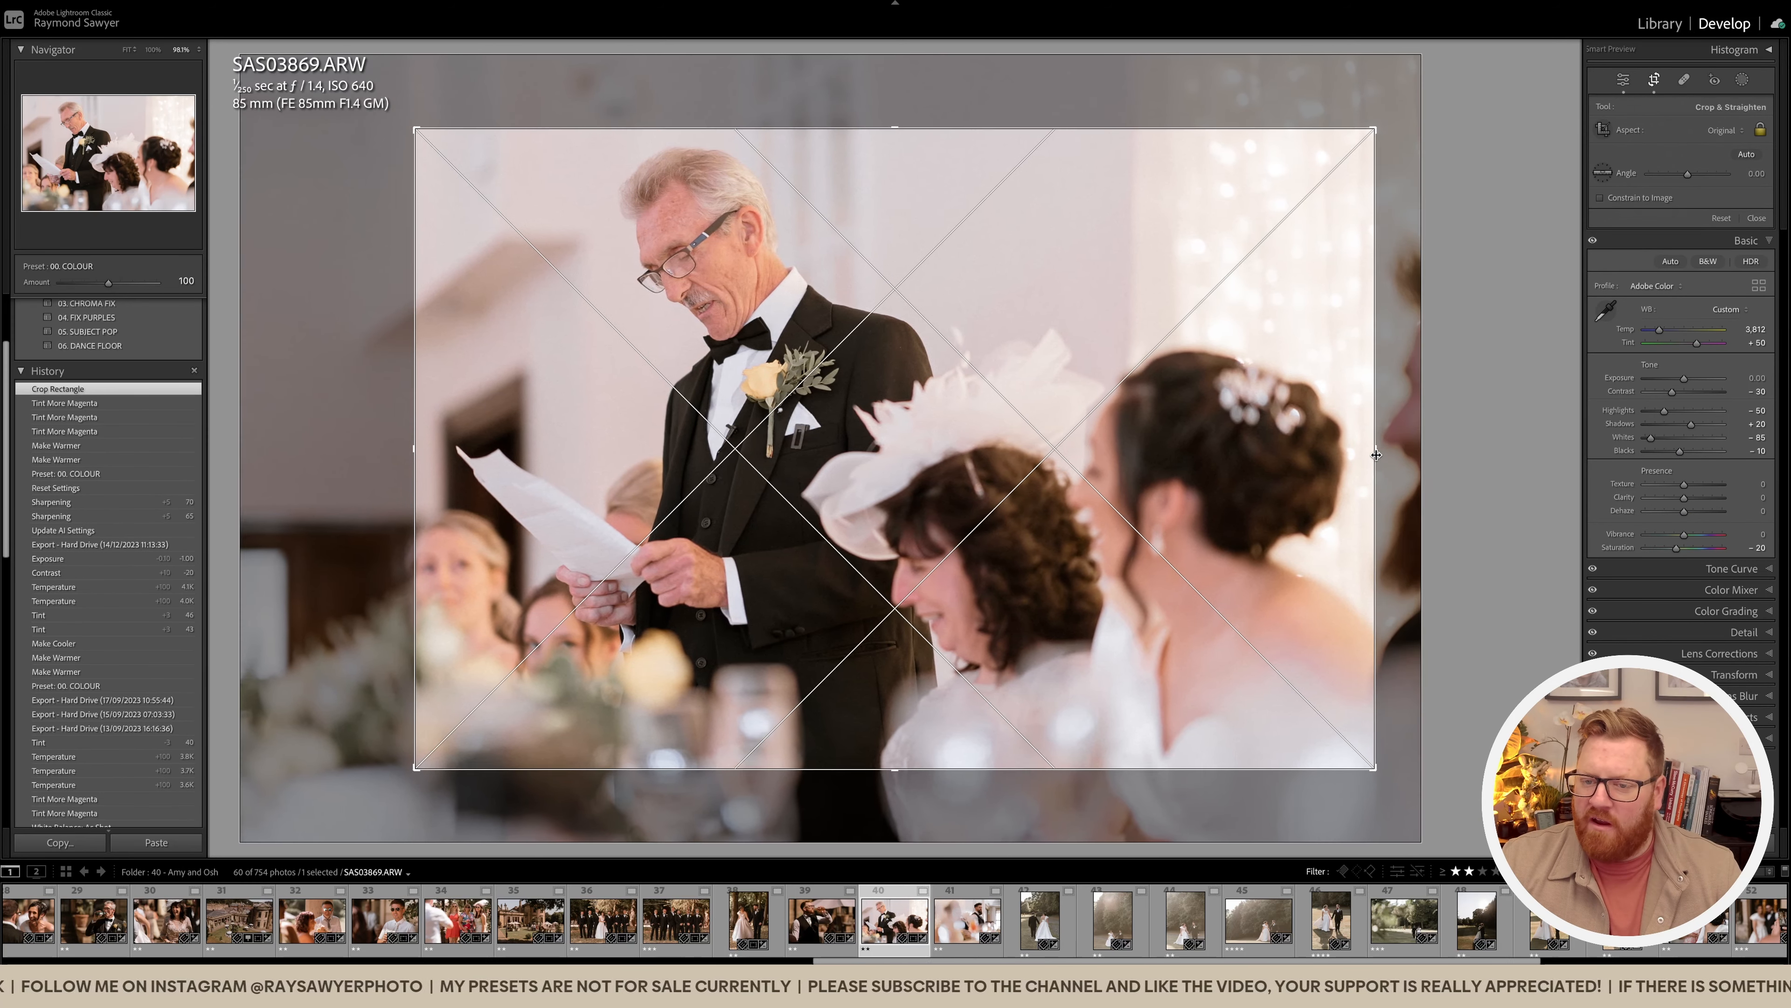
drag(1331, 515, 1238, 534)
key(Return)
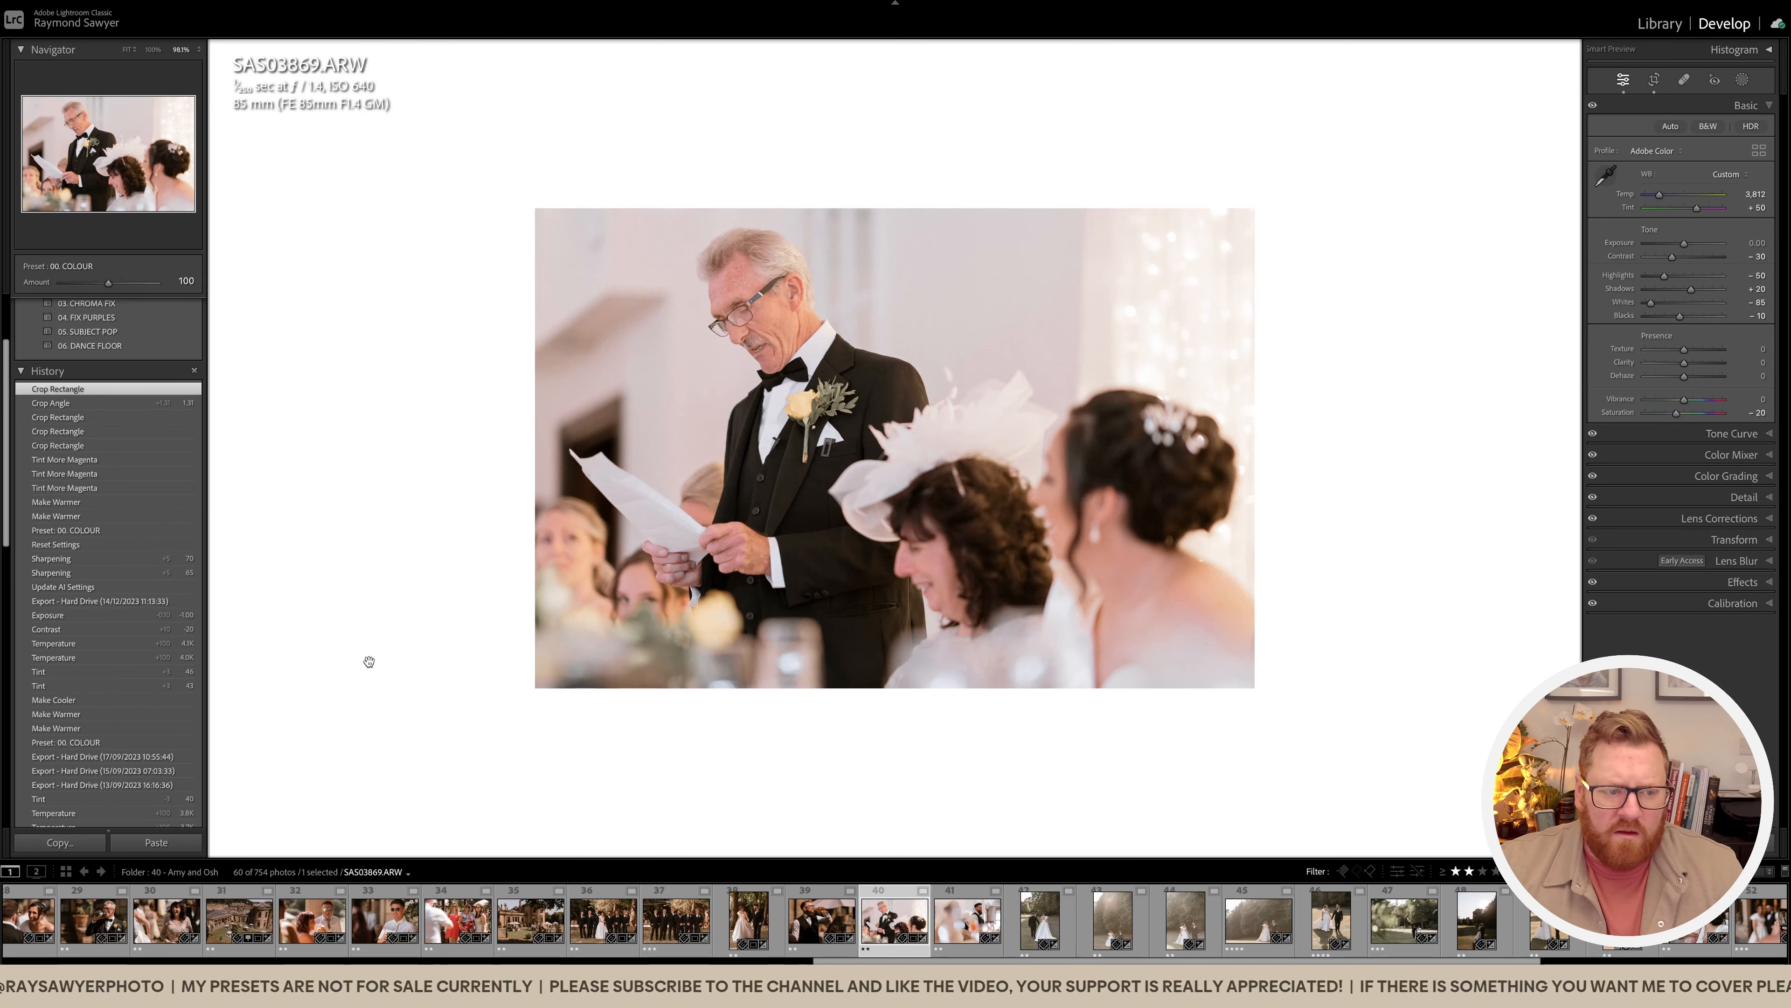
click(192, 574)
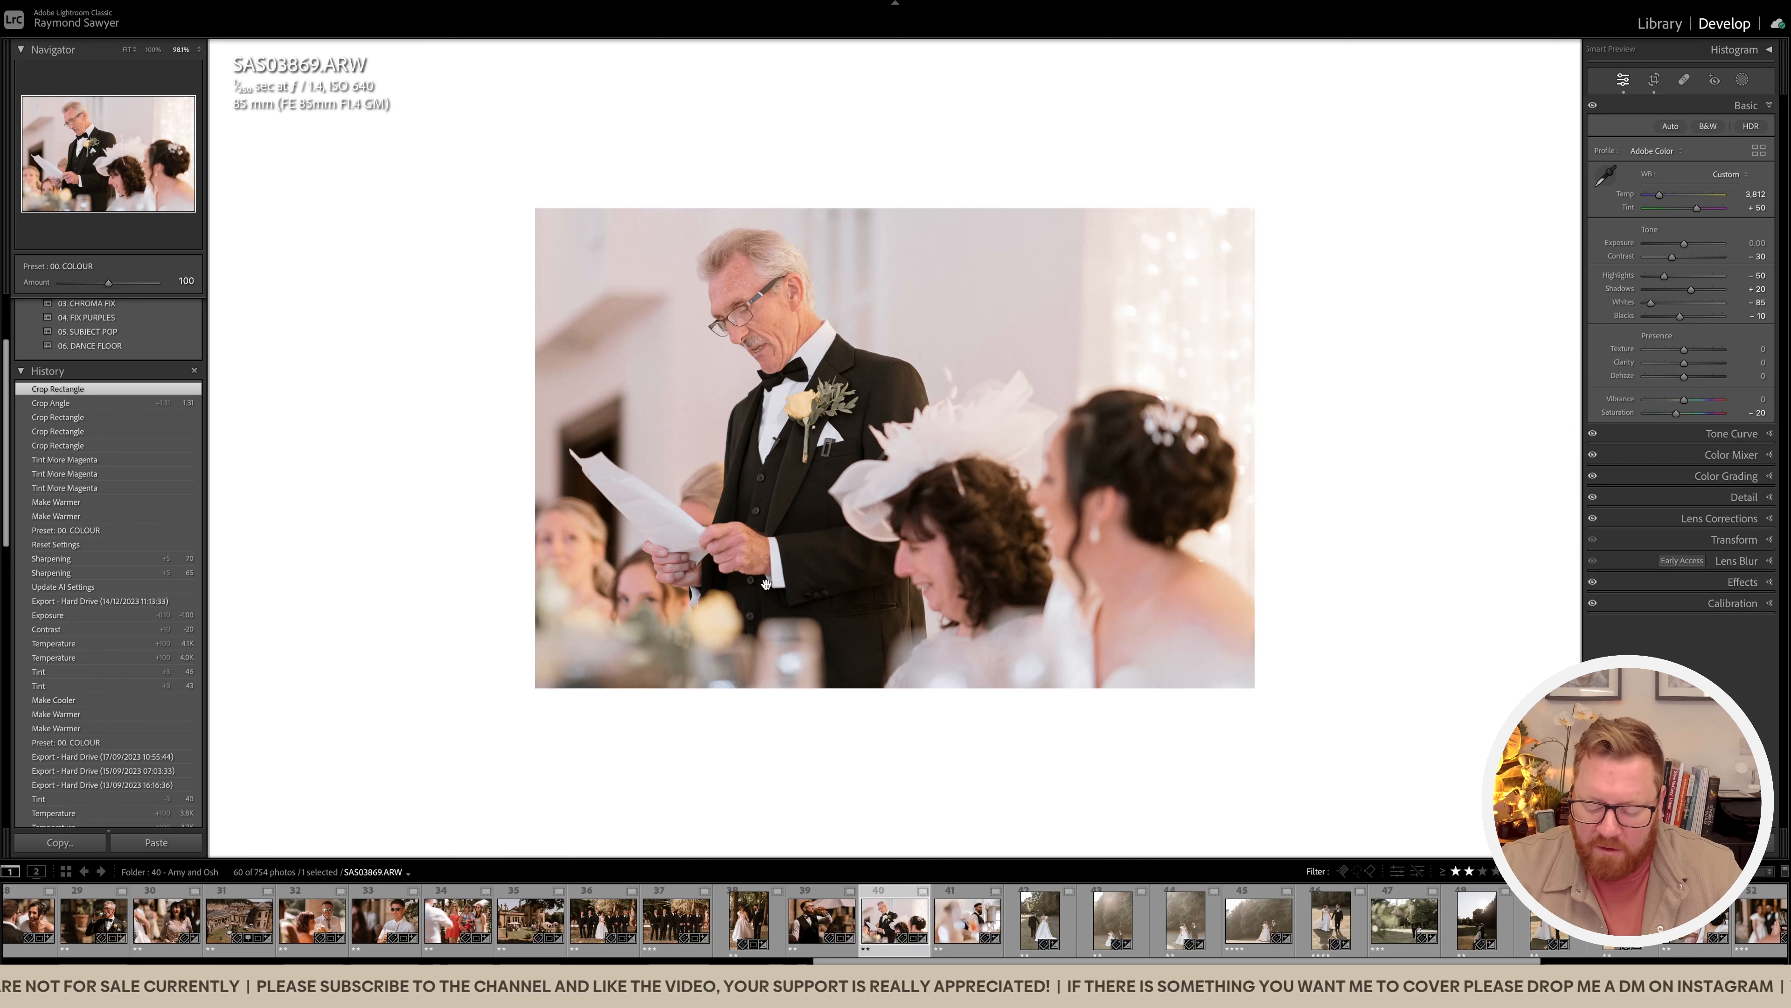
Step: Lower the exposure of SAS03869.ARW to -0.60
key(minus)
key(minus)
key(minus)
key(minus)
key(minus)
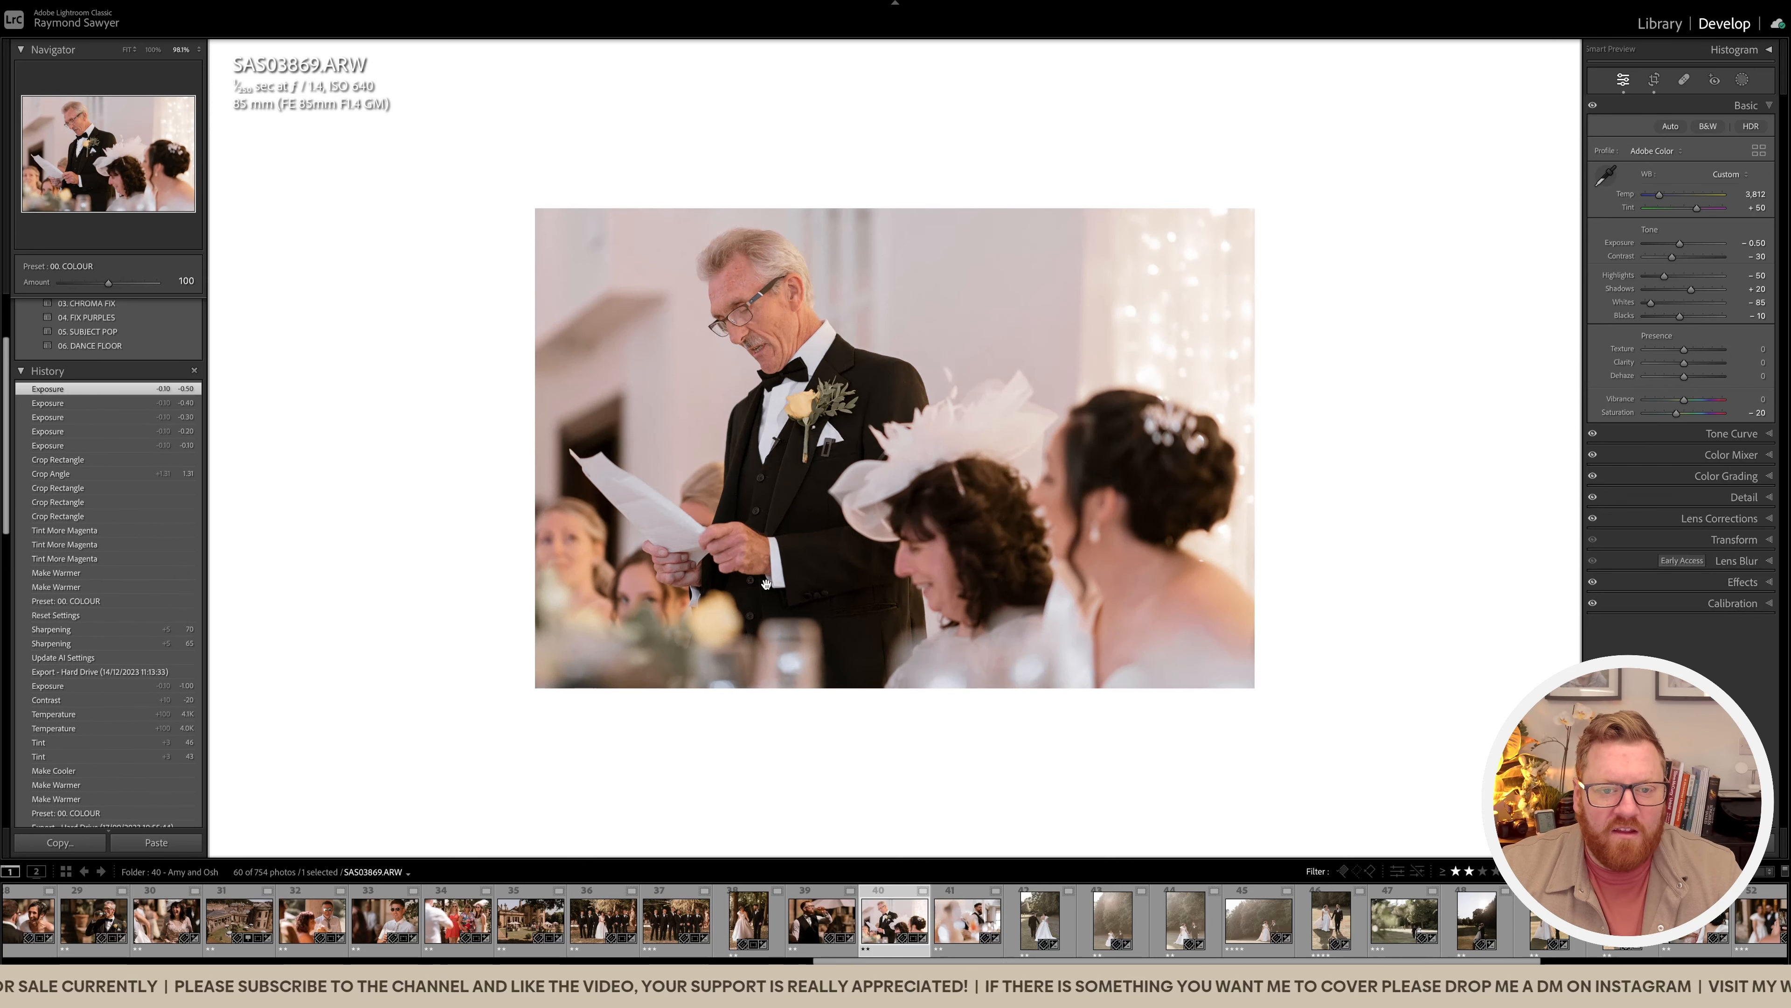
key(minus)
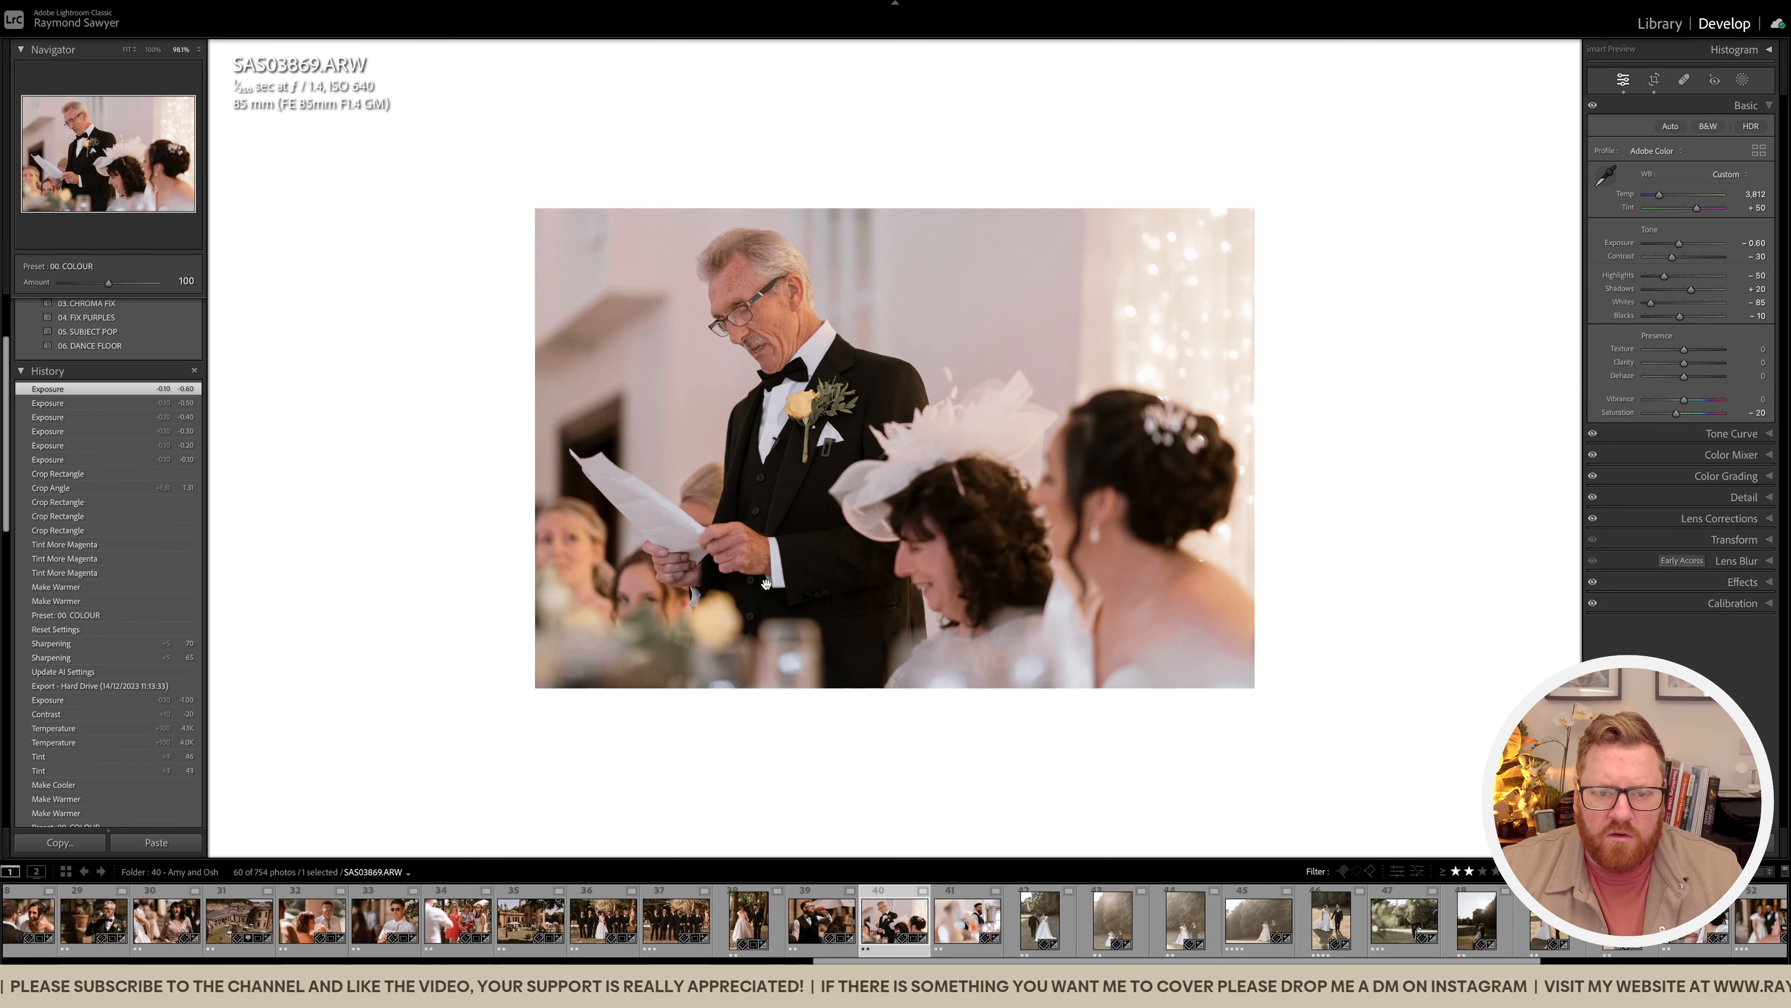
Step: Warm the temperature of SAS03869.ARW to 4,212
scroll(733, 578, up, 2)
scroll(776, 536, down, 2)
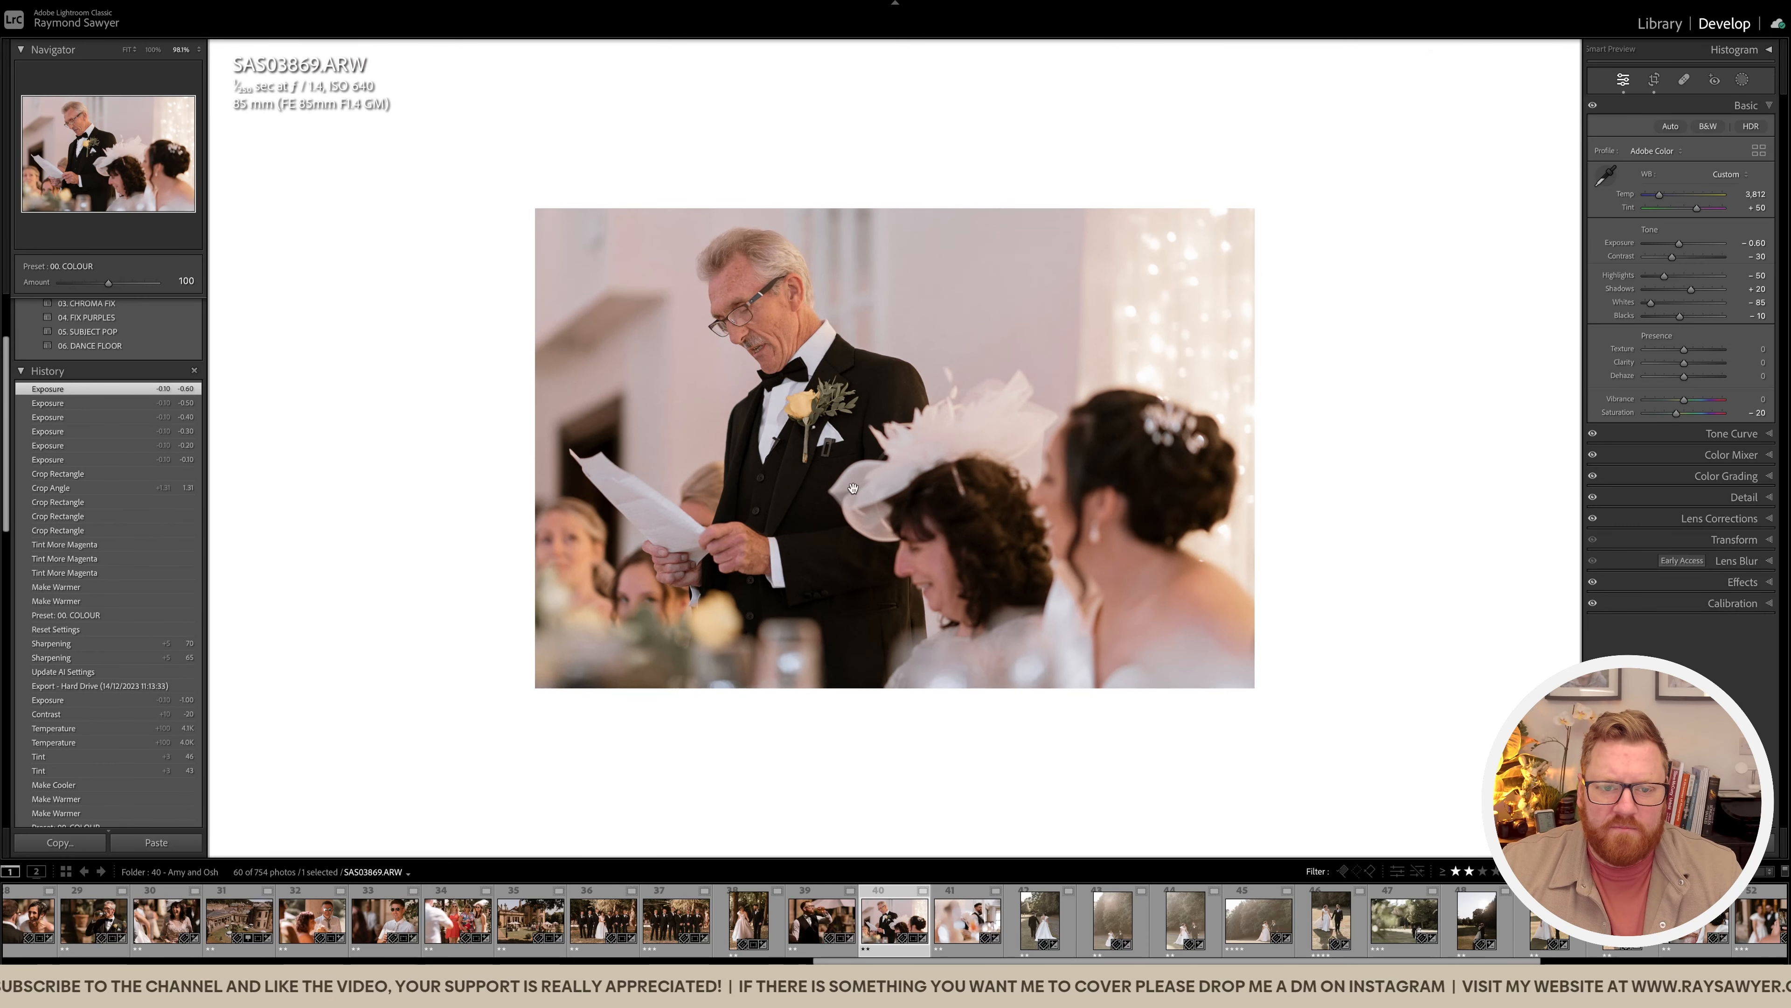
scroll(811, 501, up, 4)
scroll(835, 487, down, 2)
key(plus)
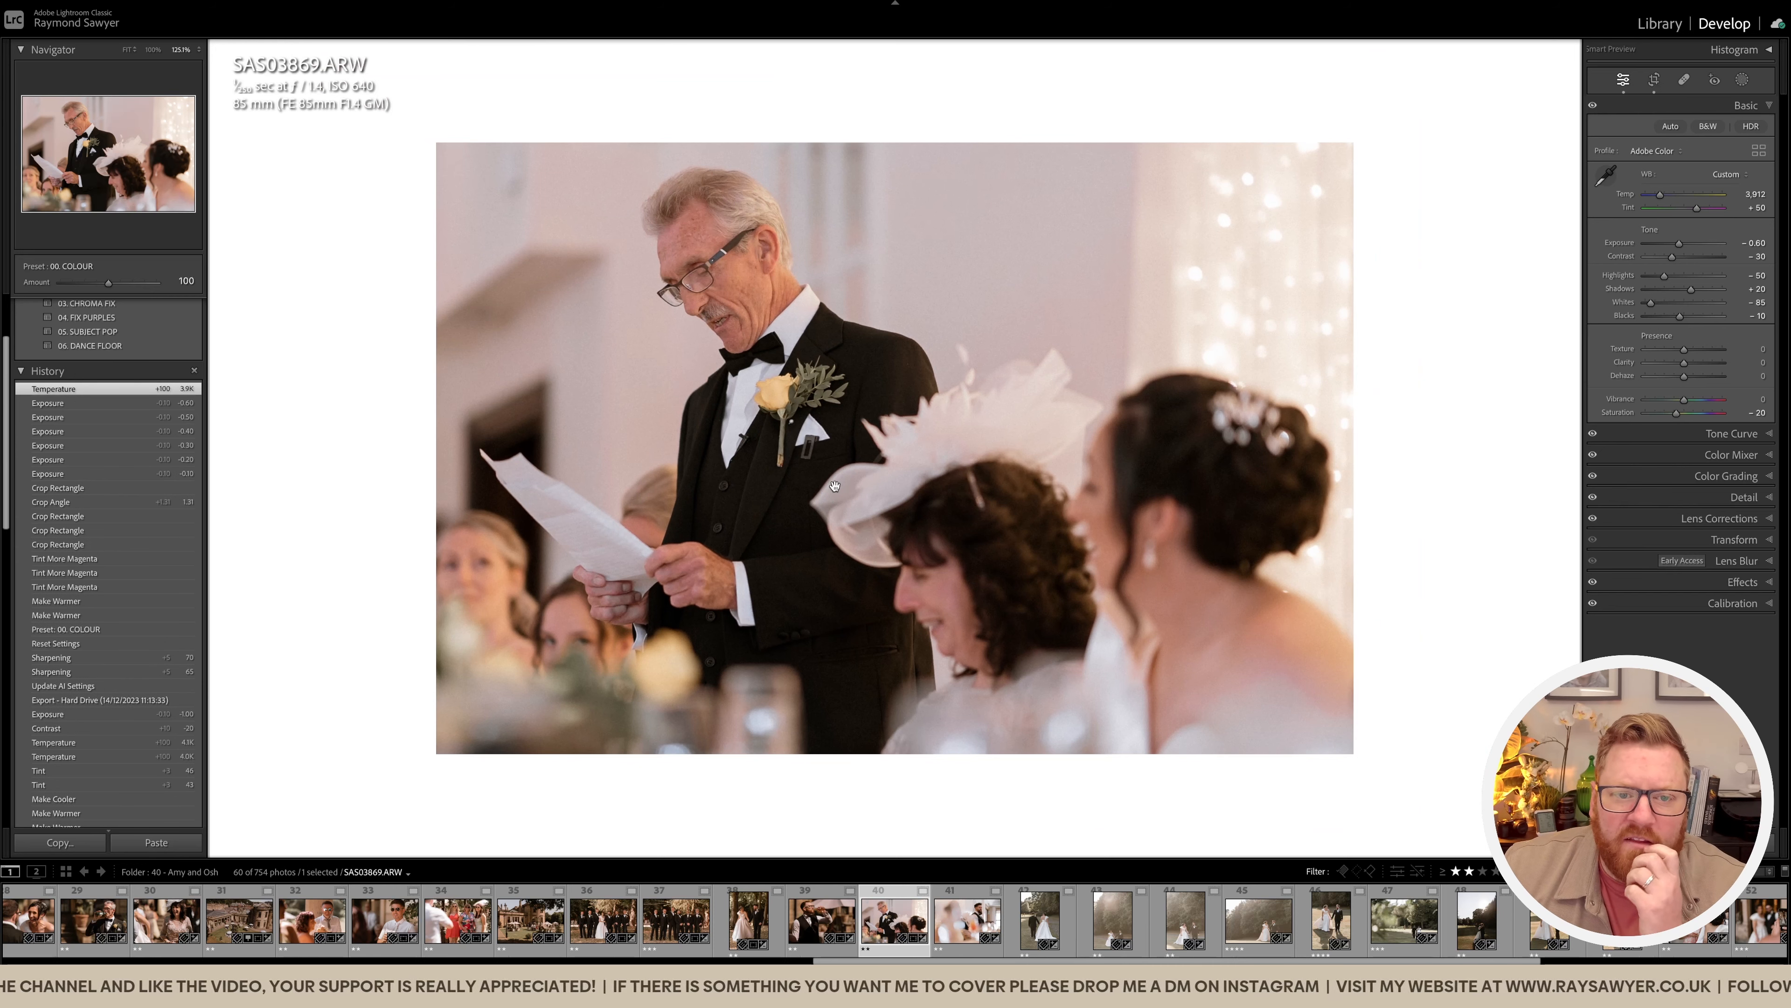
key(plus)
key(plus)
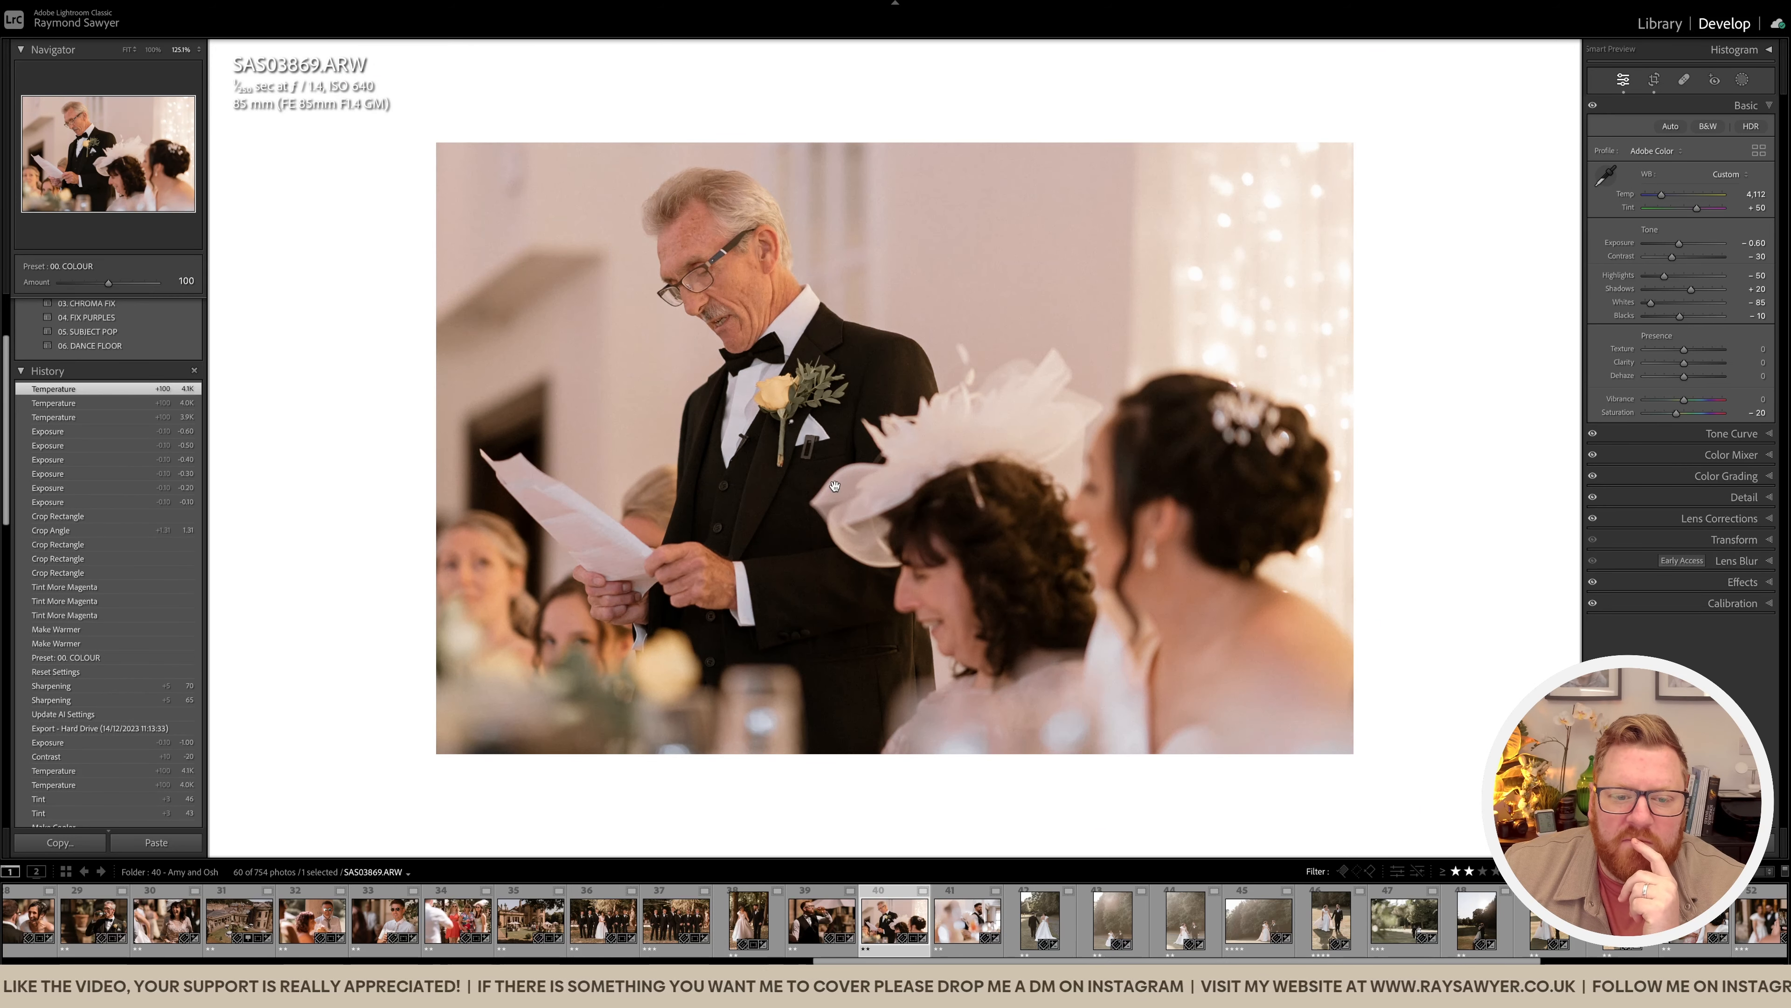
key(plus)
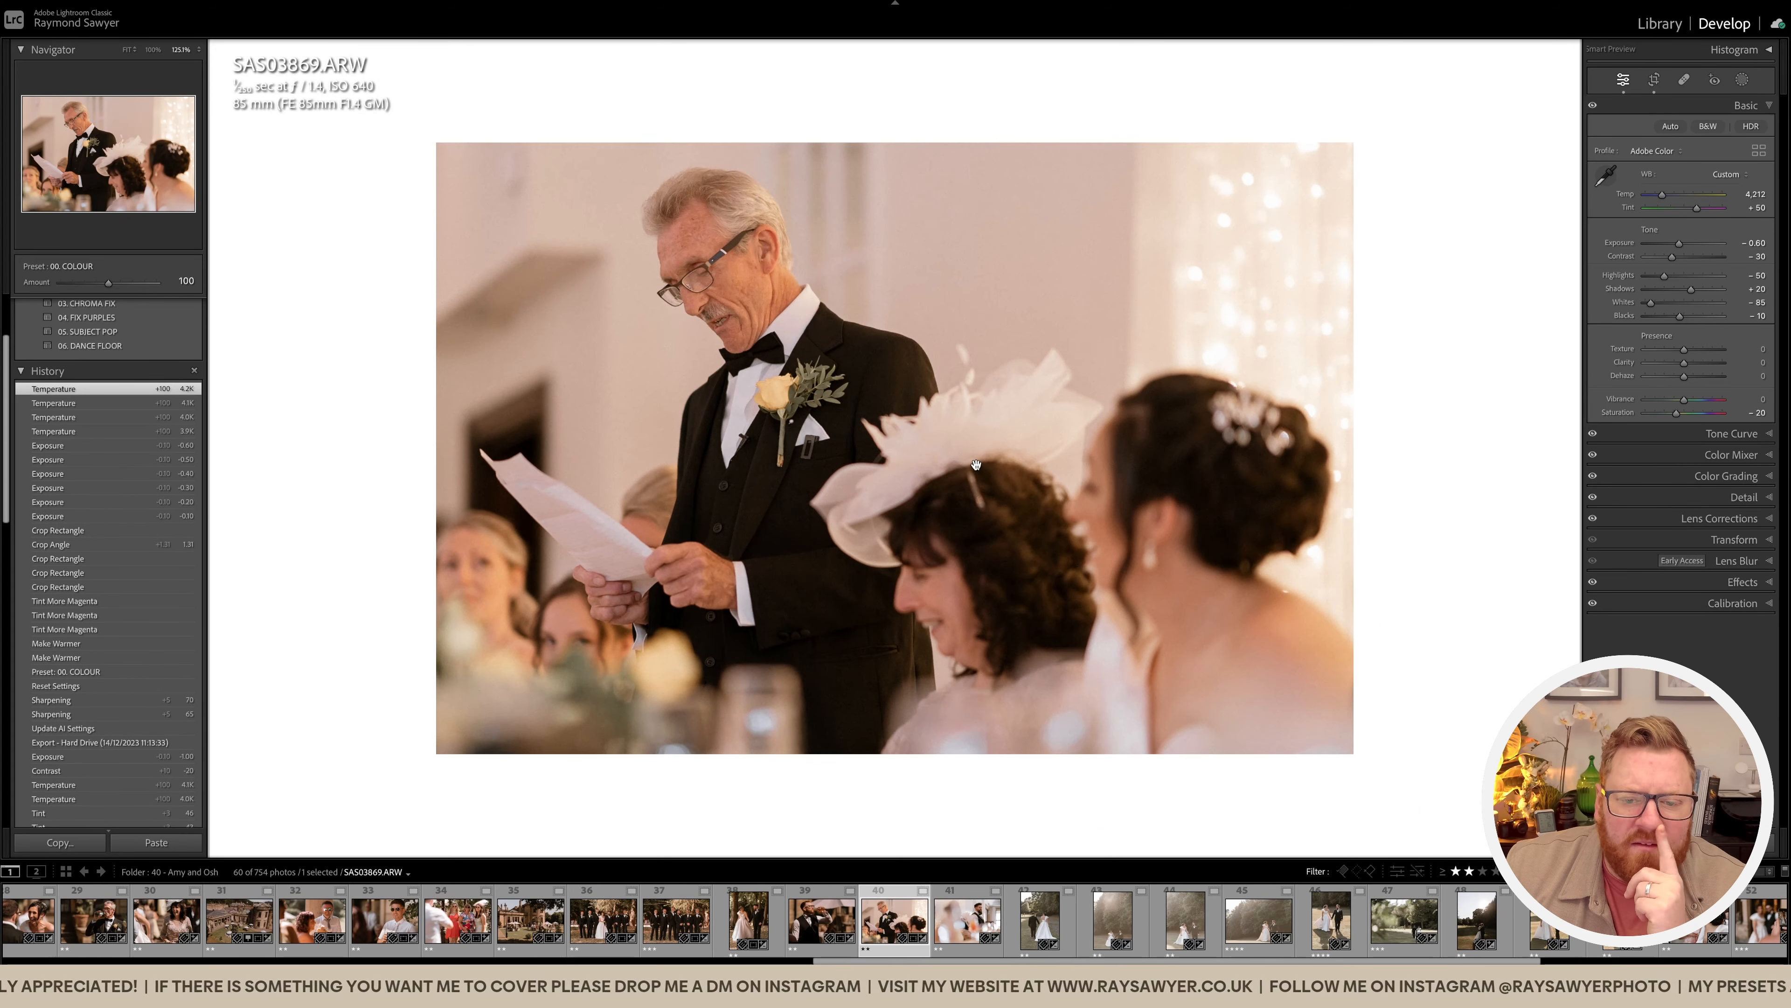
Step: Set the contrast of SAS03869.ARW to -20
key(period)
key(period)
key(period)
key(plus)
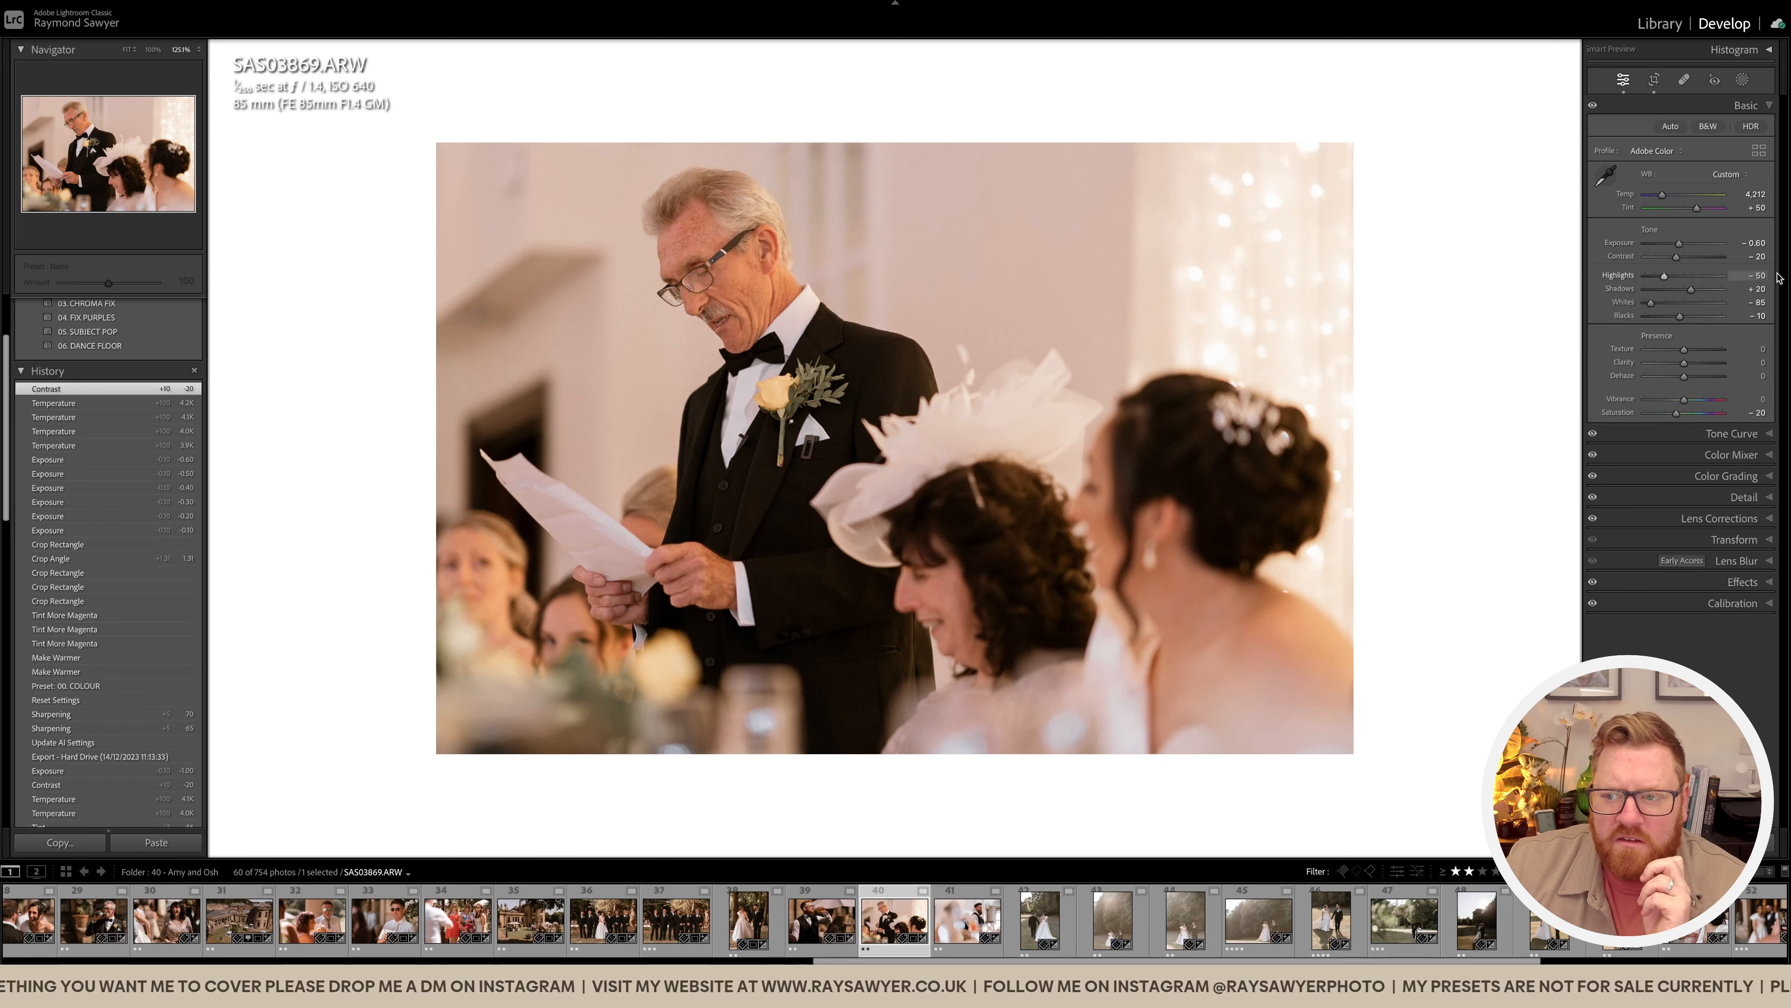
Step: Remove the clip below the speaker's white pocket square in SAS03869.ARW with several healing strokes
click(960, 367)
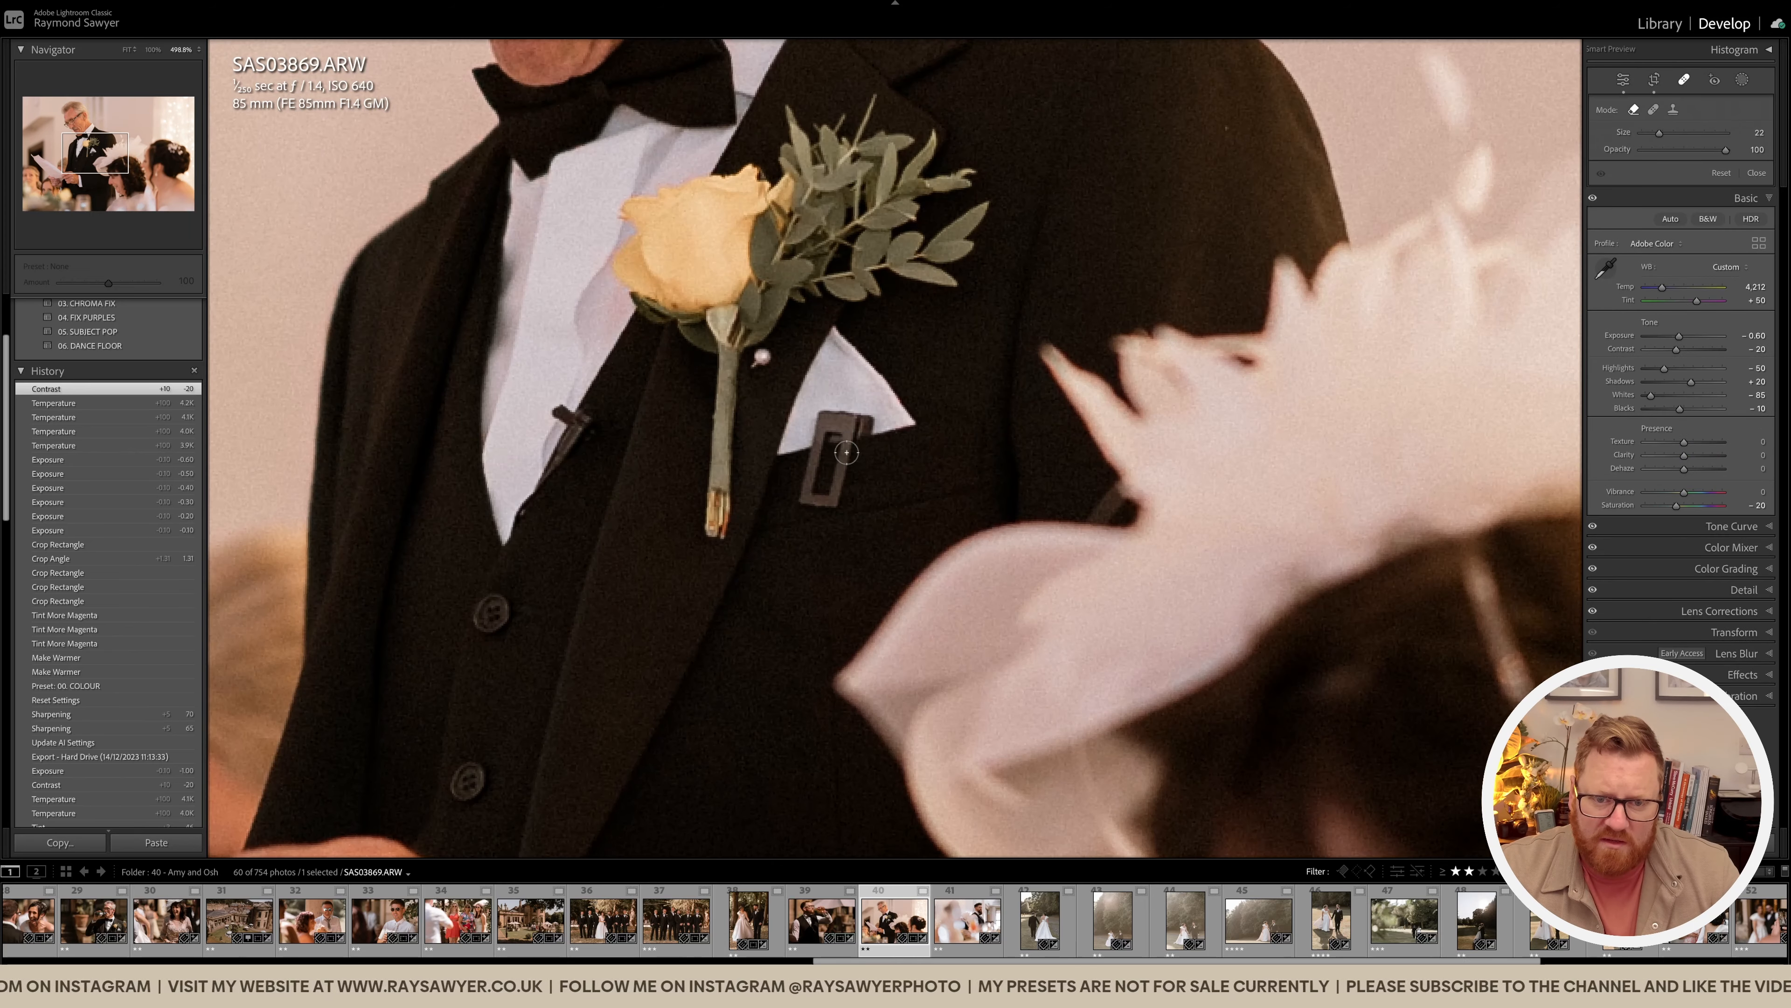
mouse_move(834, 503)
mouse_down()
mouse_move(805, 500)
mouse_move(823, 508)
mouse_move(844, 419)
mouse_up()
mouse_move(831, 501)
mouse_down()
mouse_move(805, 478)
mouse_move(819, 421)
mouse_move(853, 403)
mouse_move(842, 433)
mouse_up()
mouse_move(816, 493)
mouse_down()
mouse_move(795, 505)
mouse_move(826, 498)
mouse_move(856, 450)
mouse_move(824, 488)
mouse_move(846, 484)
mouse_up()
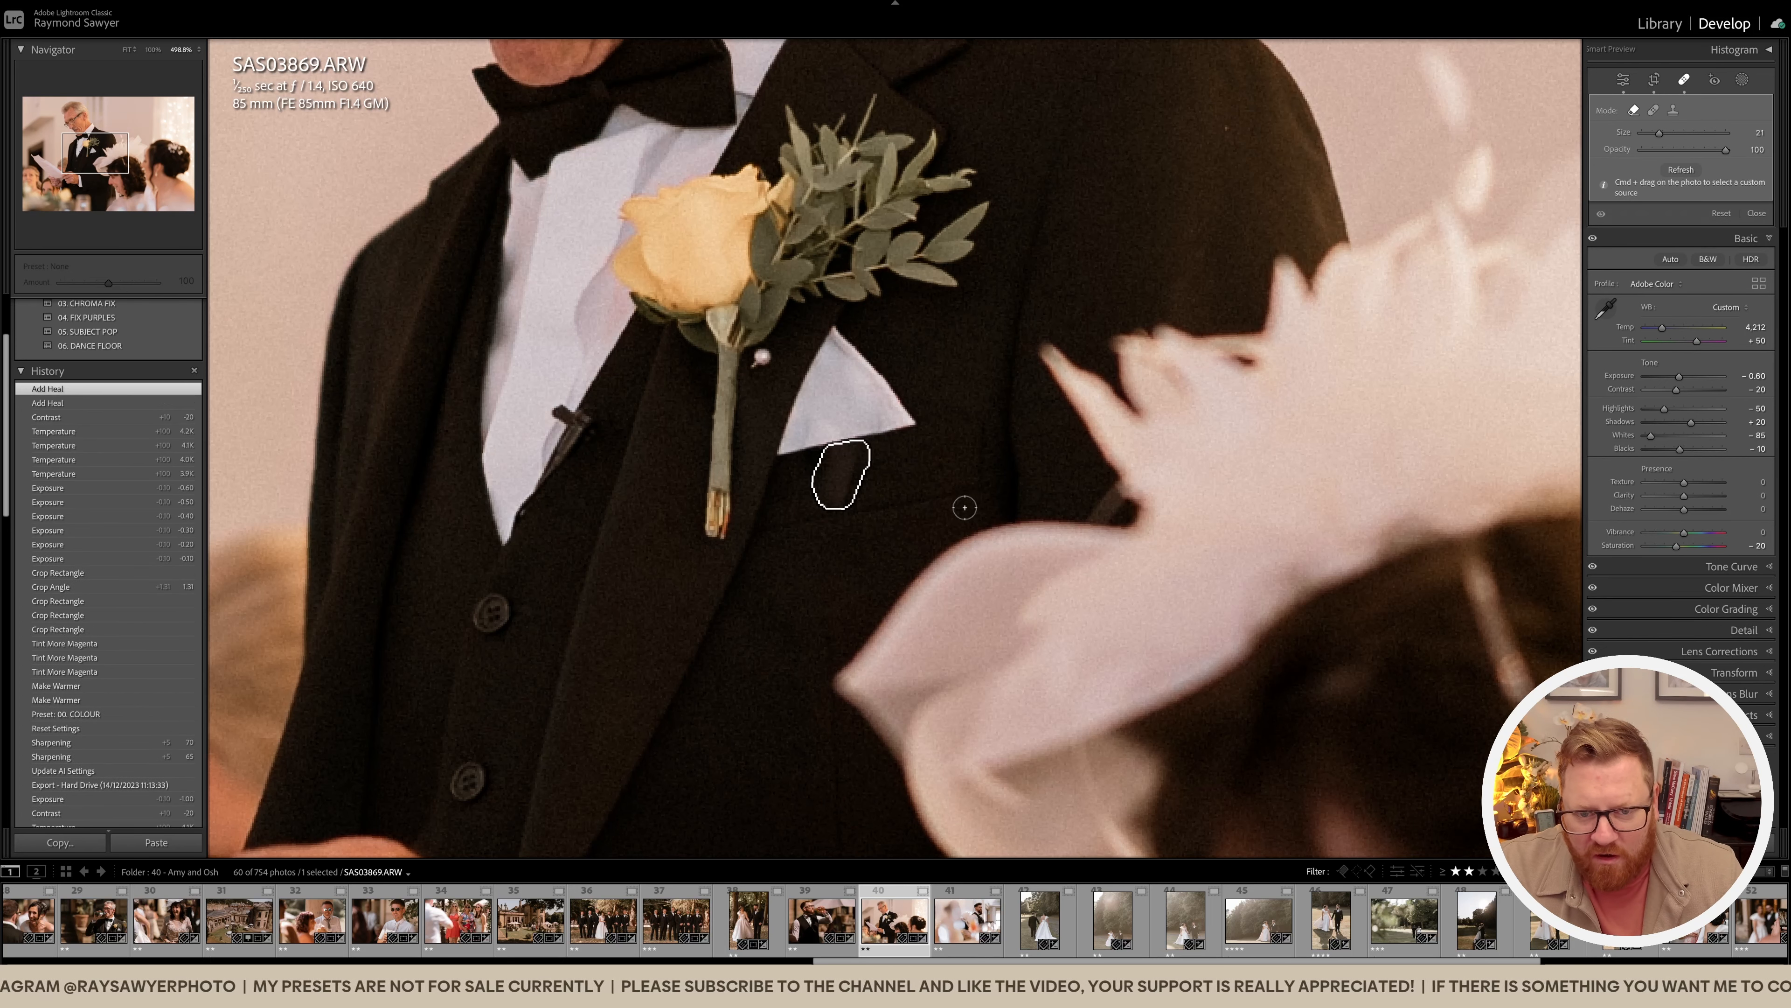
scroll(828, 471, up, 5)
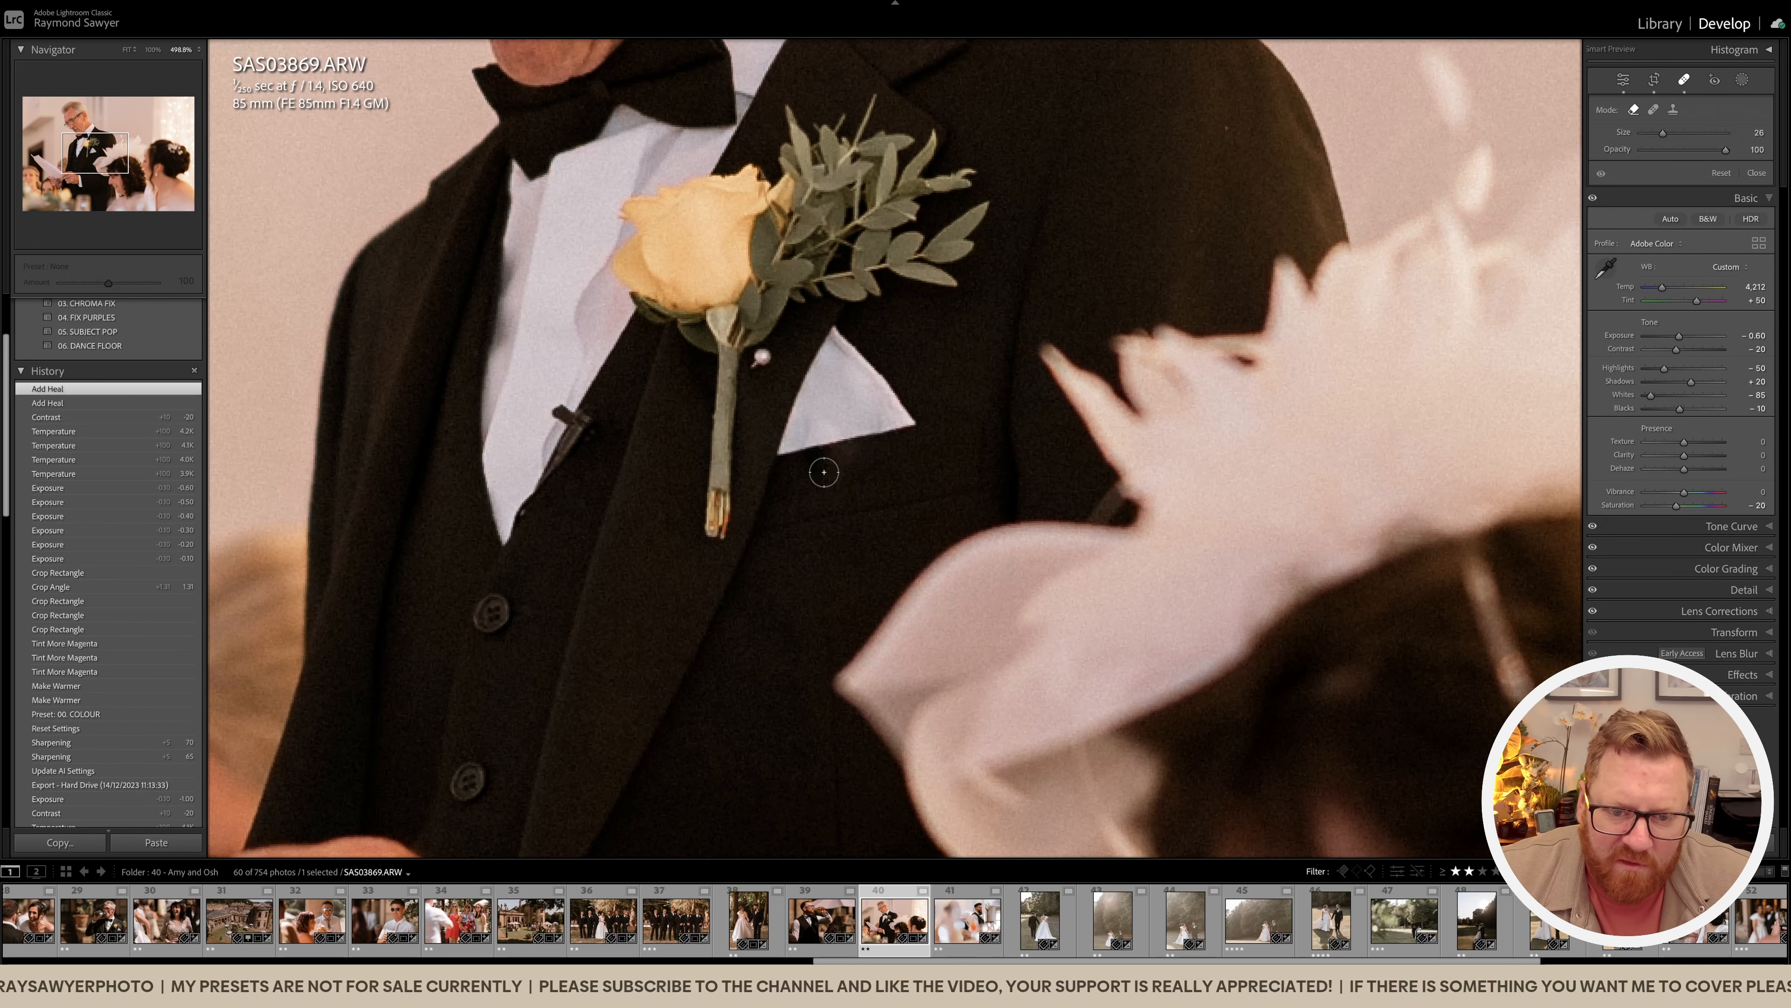
drag(842, 484, 850, 454)
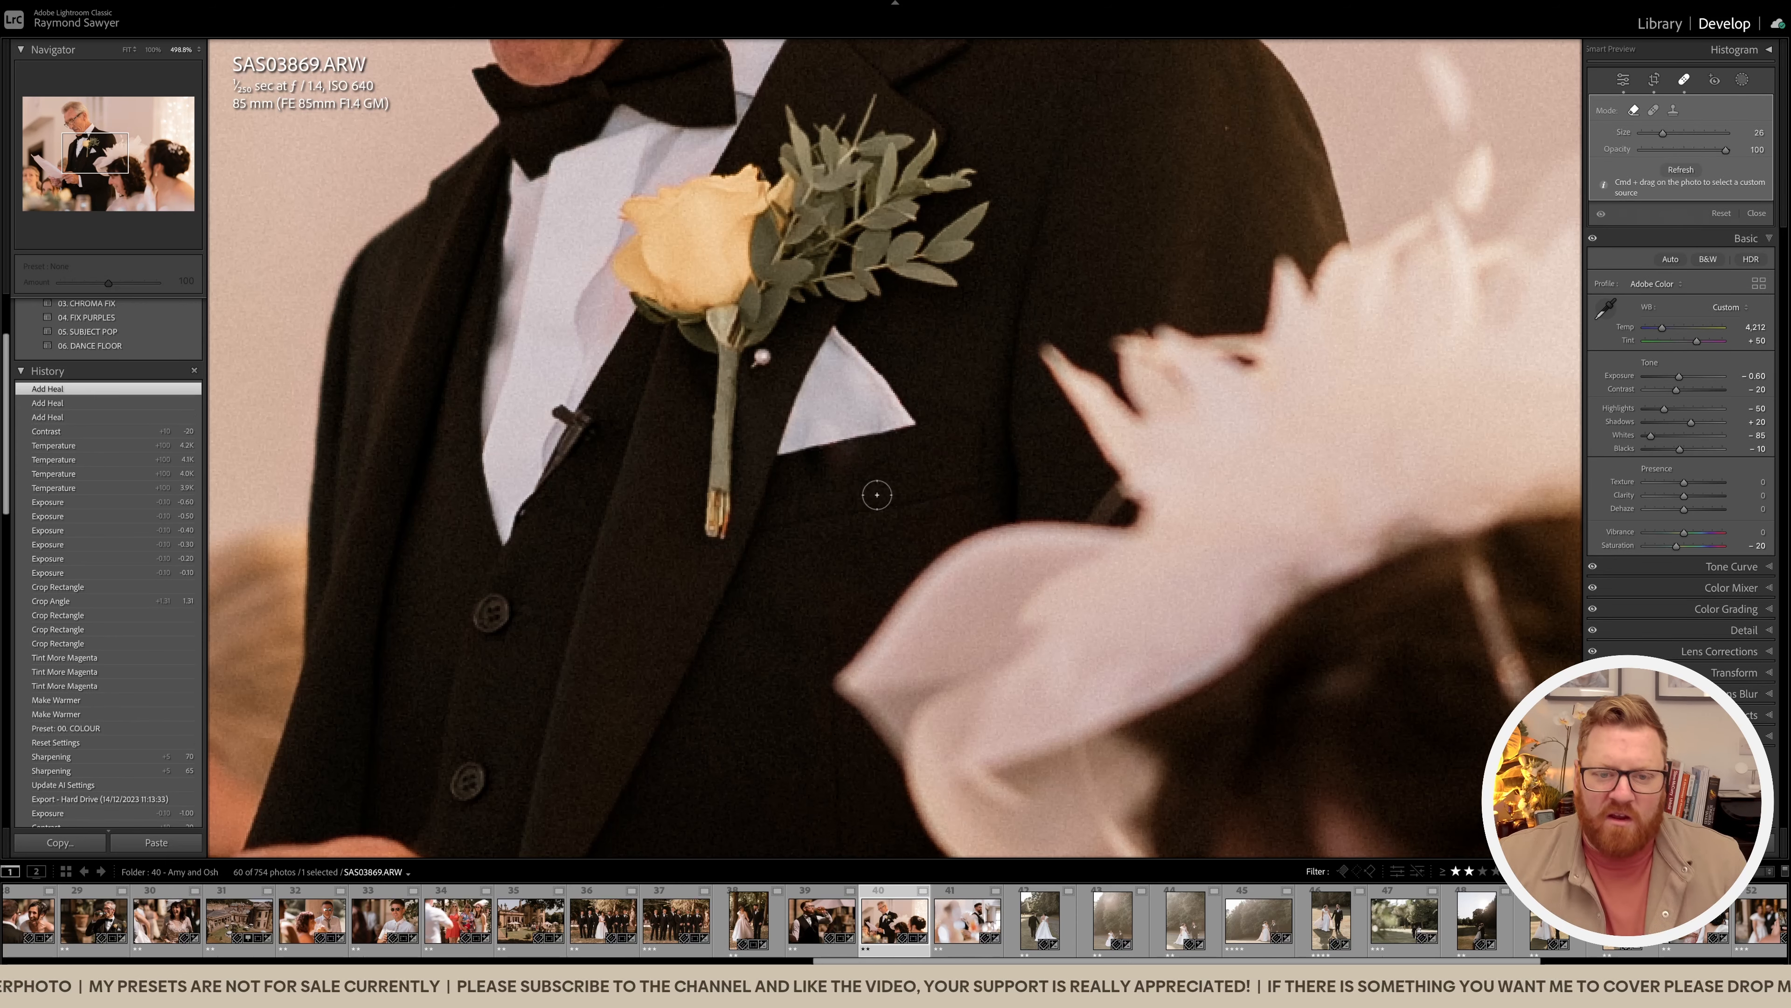
key(q)
click(872, 496)
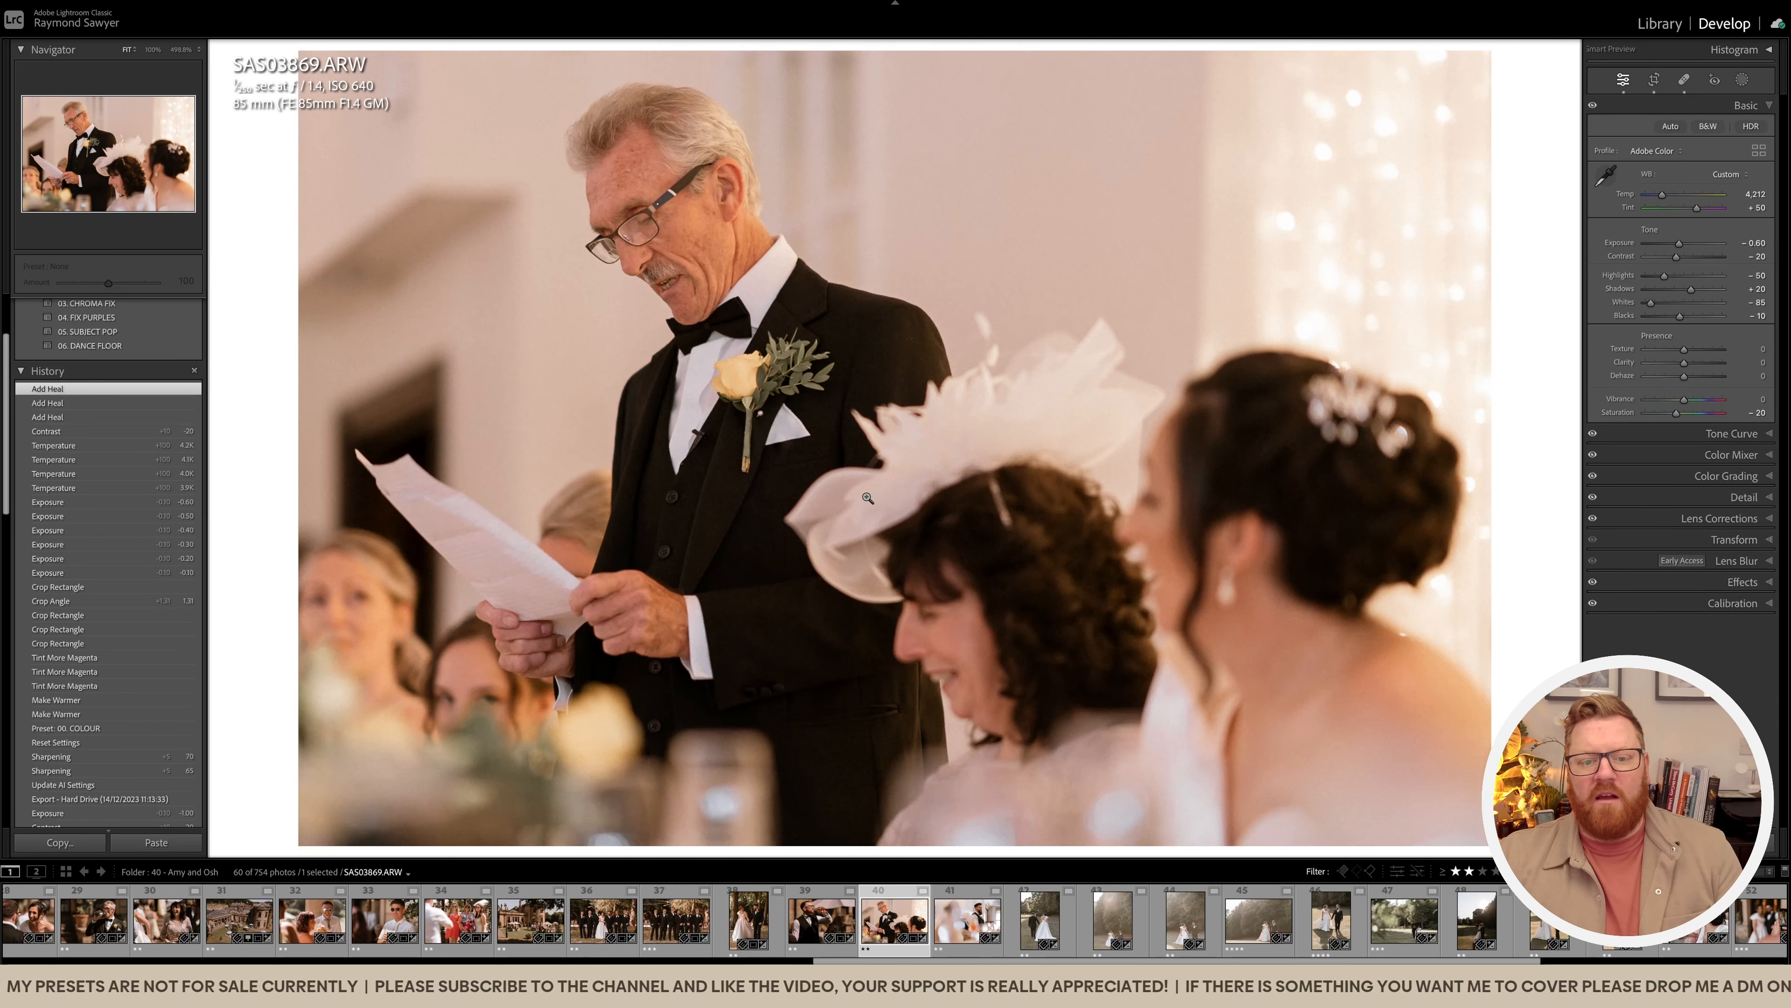
Step: Paint a size 50 brush mask with the Subject Pop preset over the speaker in SAS03869.ARW and raise its contrast slightly
scroll(948, 443, down, 5)
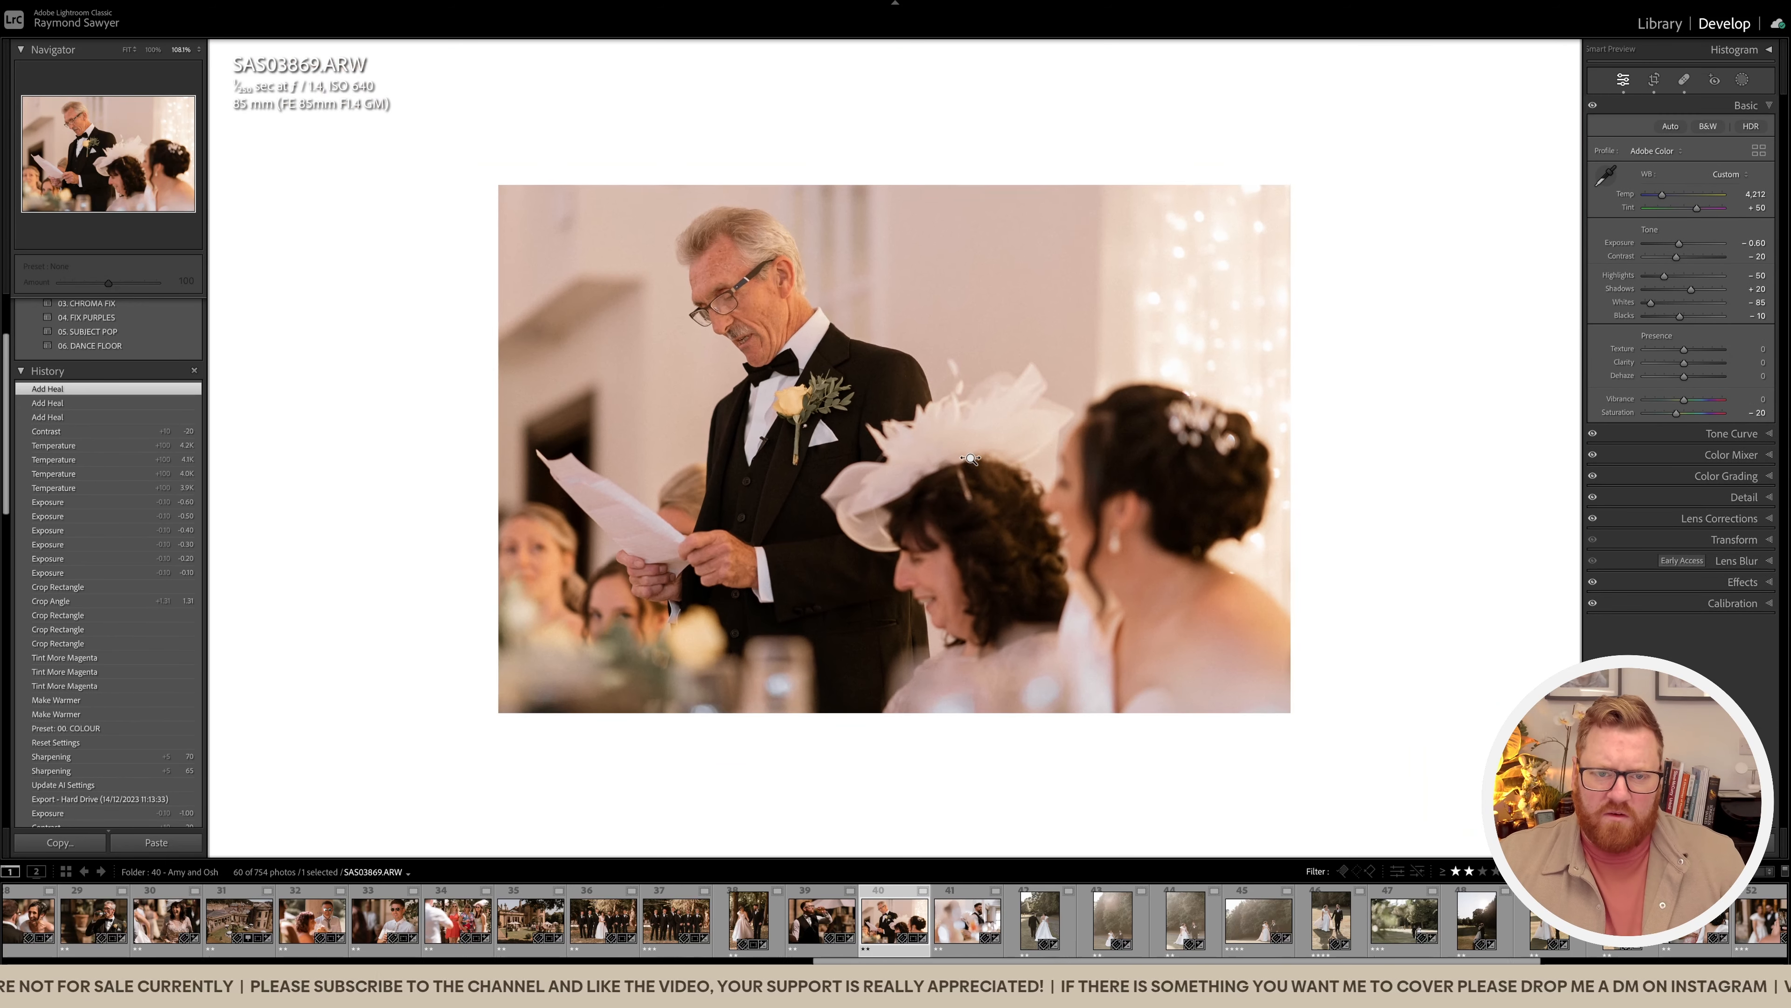
key(l)
key(k)
key(Escape)
key(k)
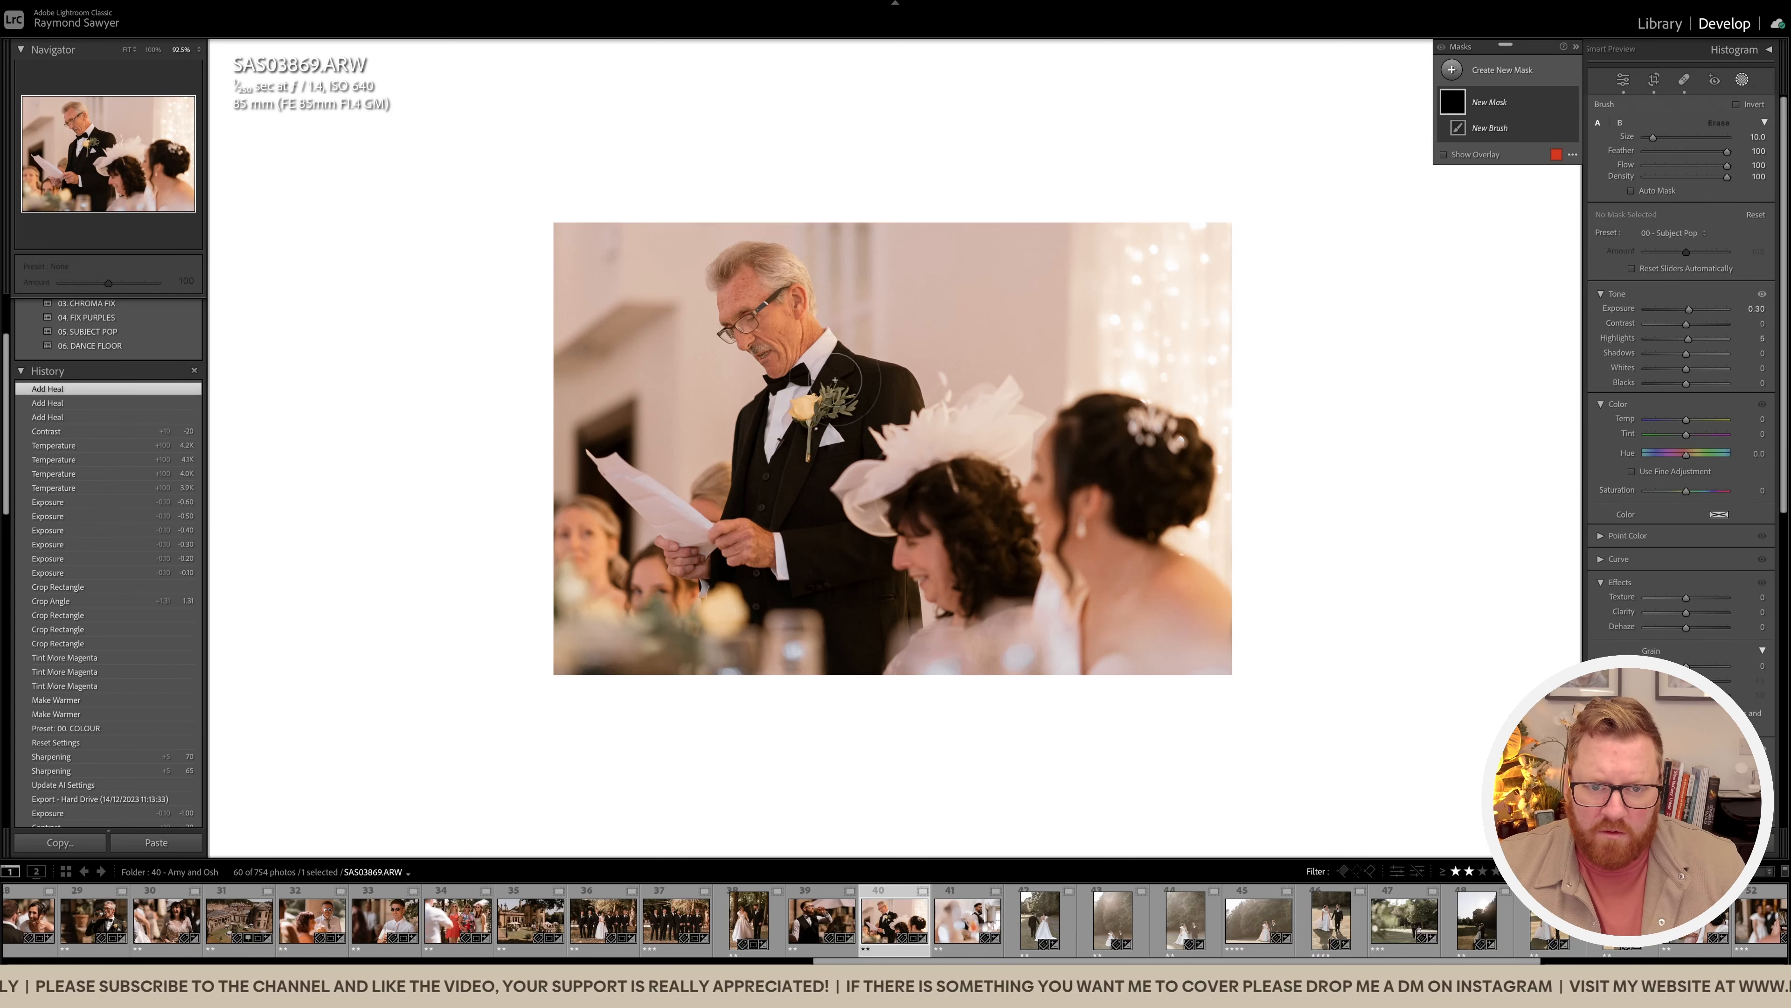
scroll(945, 353, up, 6)
mouse_move(752, 322)
mouse_down()
mouse_move(658, 346)
mouse_move(740, 410)
mouse_up()
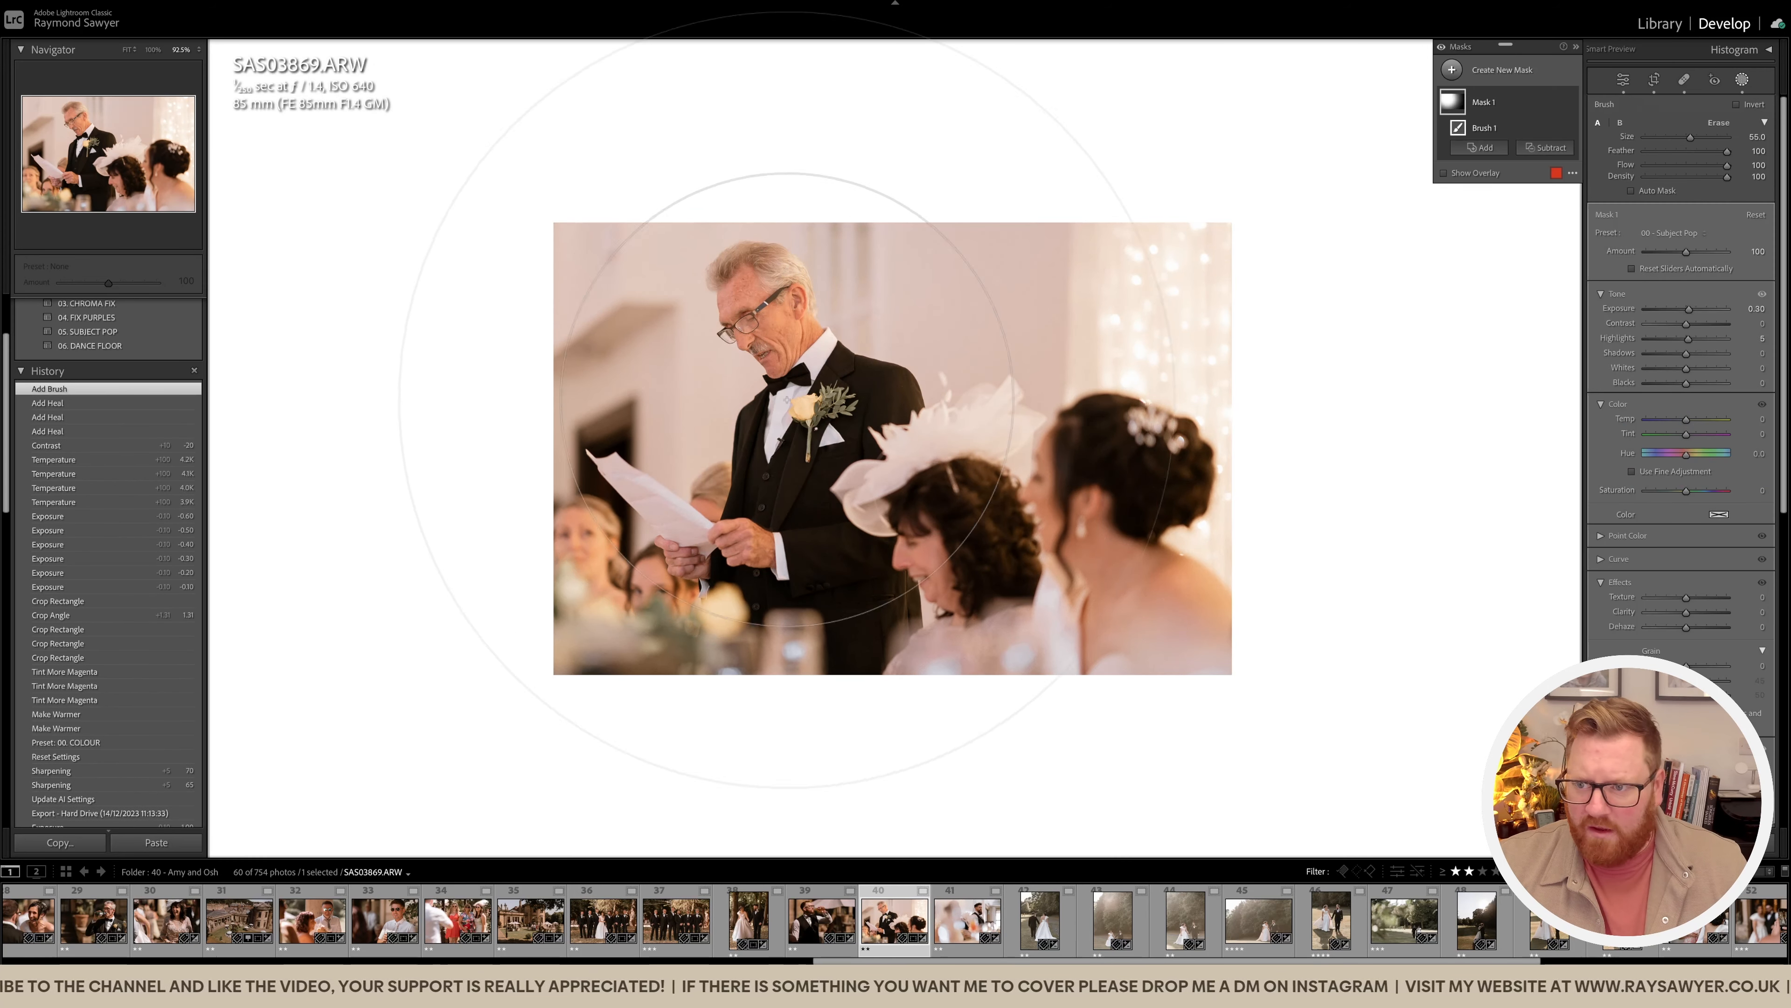
drag(1686, 325, 1691, 325)
Step: Lower the overall exposure of SAS03869.ARW to -0.90 and compare the result with the unedited version
key(shift+w)
key(minus)
key(minus)
key(minus)
key(backslash)
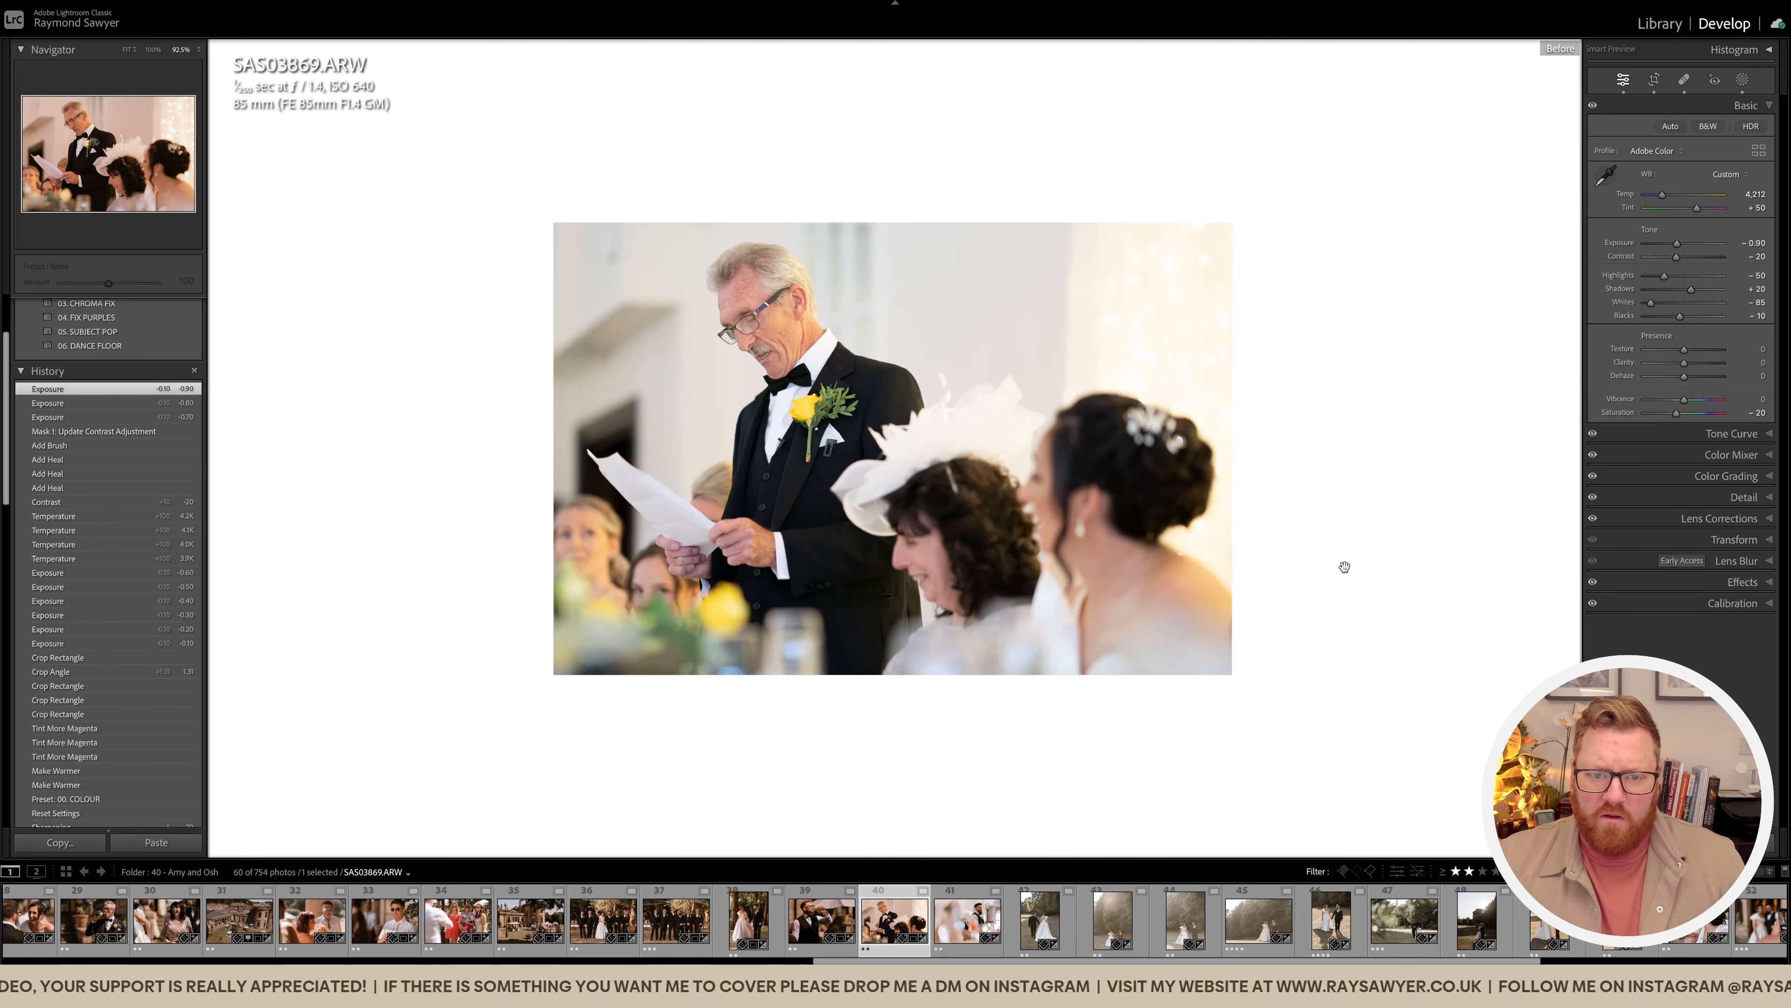
key(backslash)
Step: Crop SAS03905.ARW tighter at its original aspect ratio, straightening it slightly and shifting the framing around the groom
key(Right)
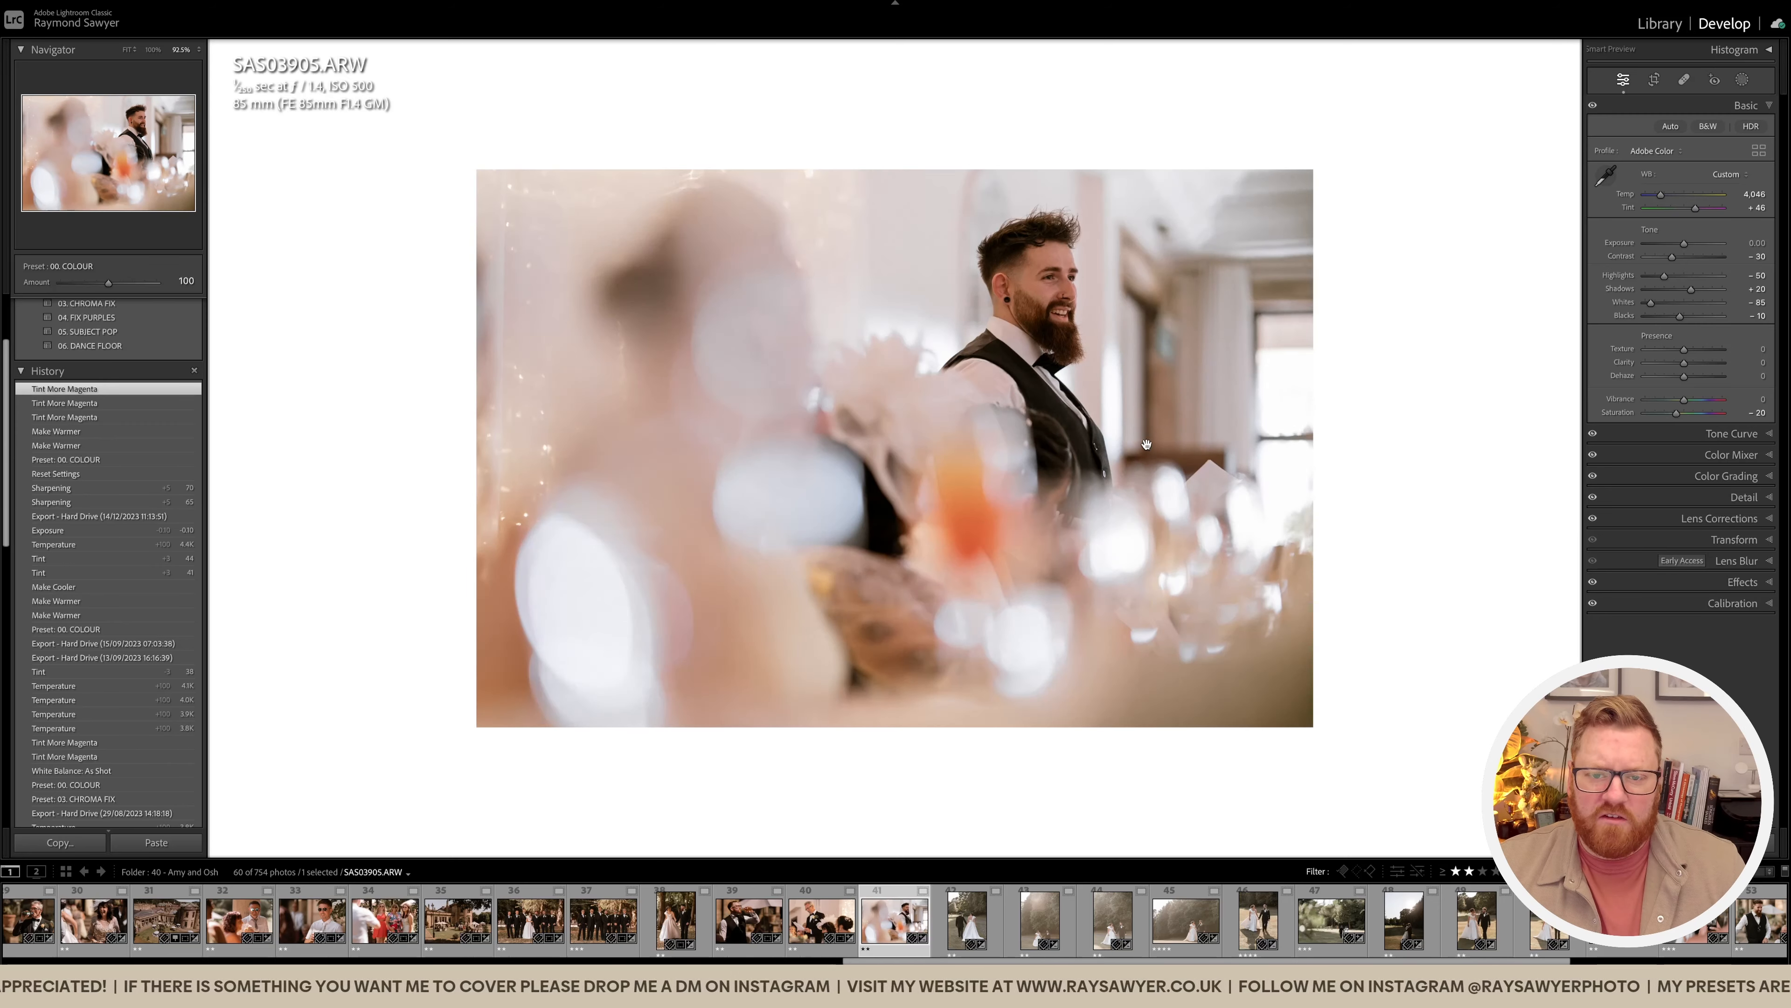
key(r)
drag(1485, 467, 1420, 466)
drag(1441, 401, 1441, 409)
drag(1144, 407, 1132, 413)
Step: Heal the small background distraction beside the groom in SAS03905.ARW
key(q)
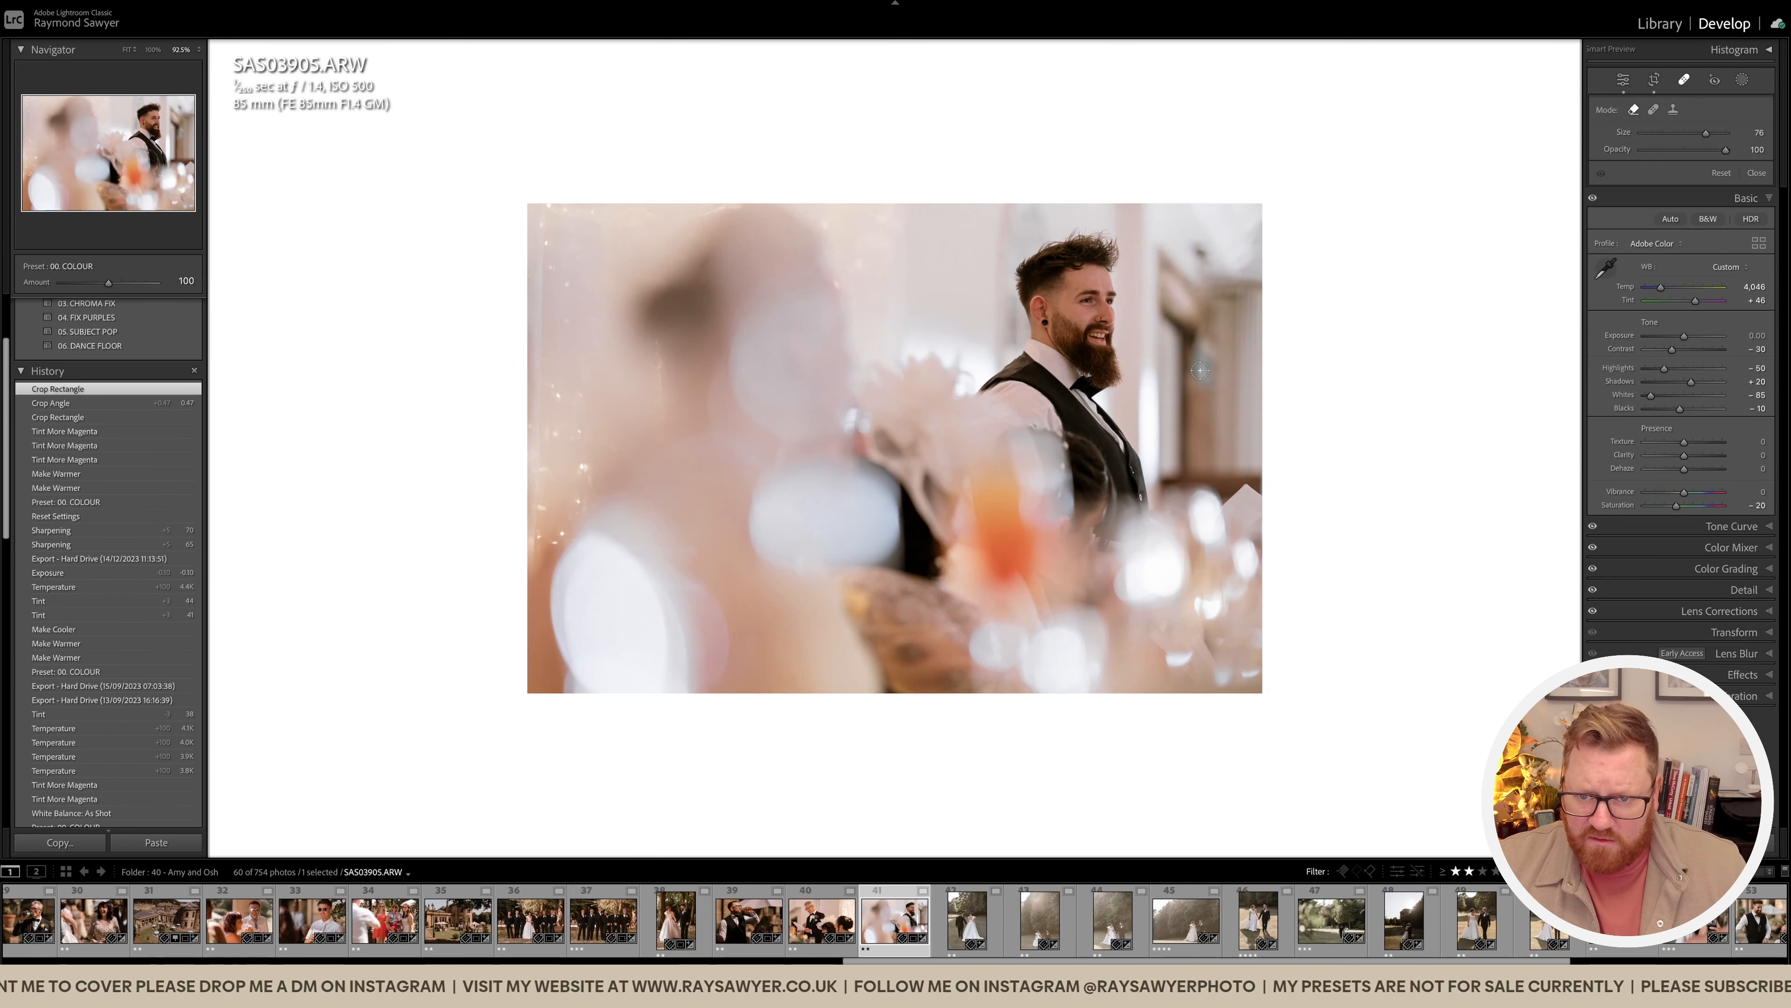
mouse_move(1195, 347)
mouse_down()
mouse_move(1207, 388)
mouse_move(1213, 359)
mouse_move(1192, 350)
mouse_up()
key(q)
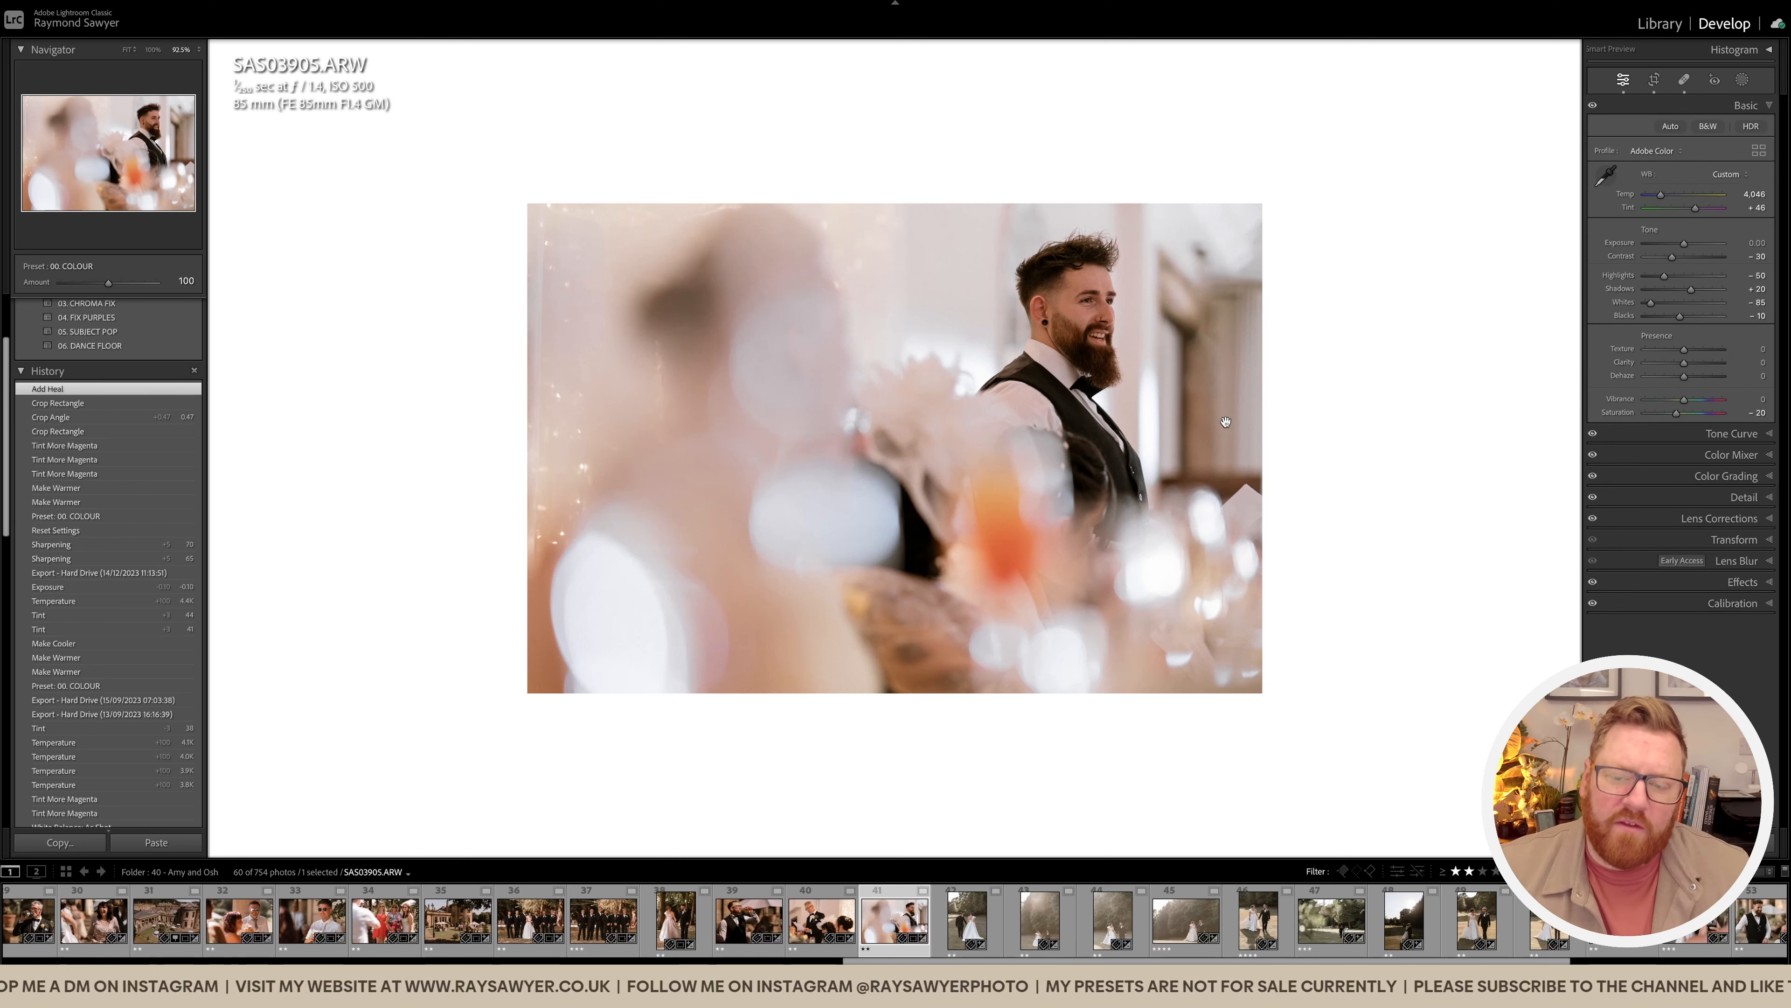
Step: Warm the temperature of SAS03905.ARW to 4,346 and nudge its crop position slightly
key(equal)
key(equal)
key(equal)
key(r)
drag(1131, 404, 1129, 418)
key(r)
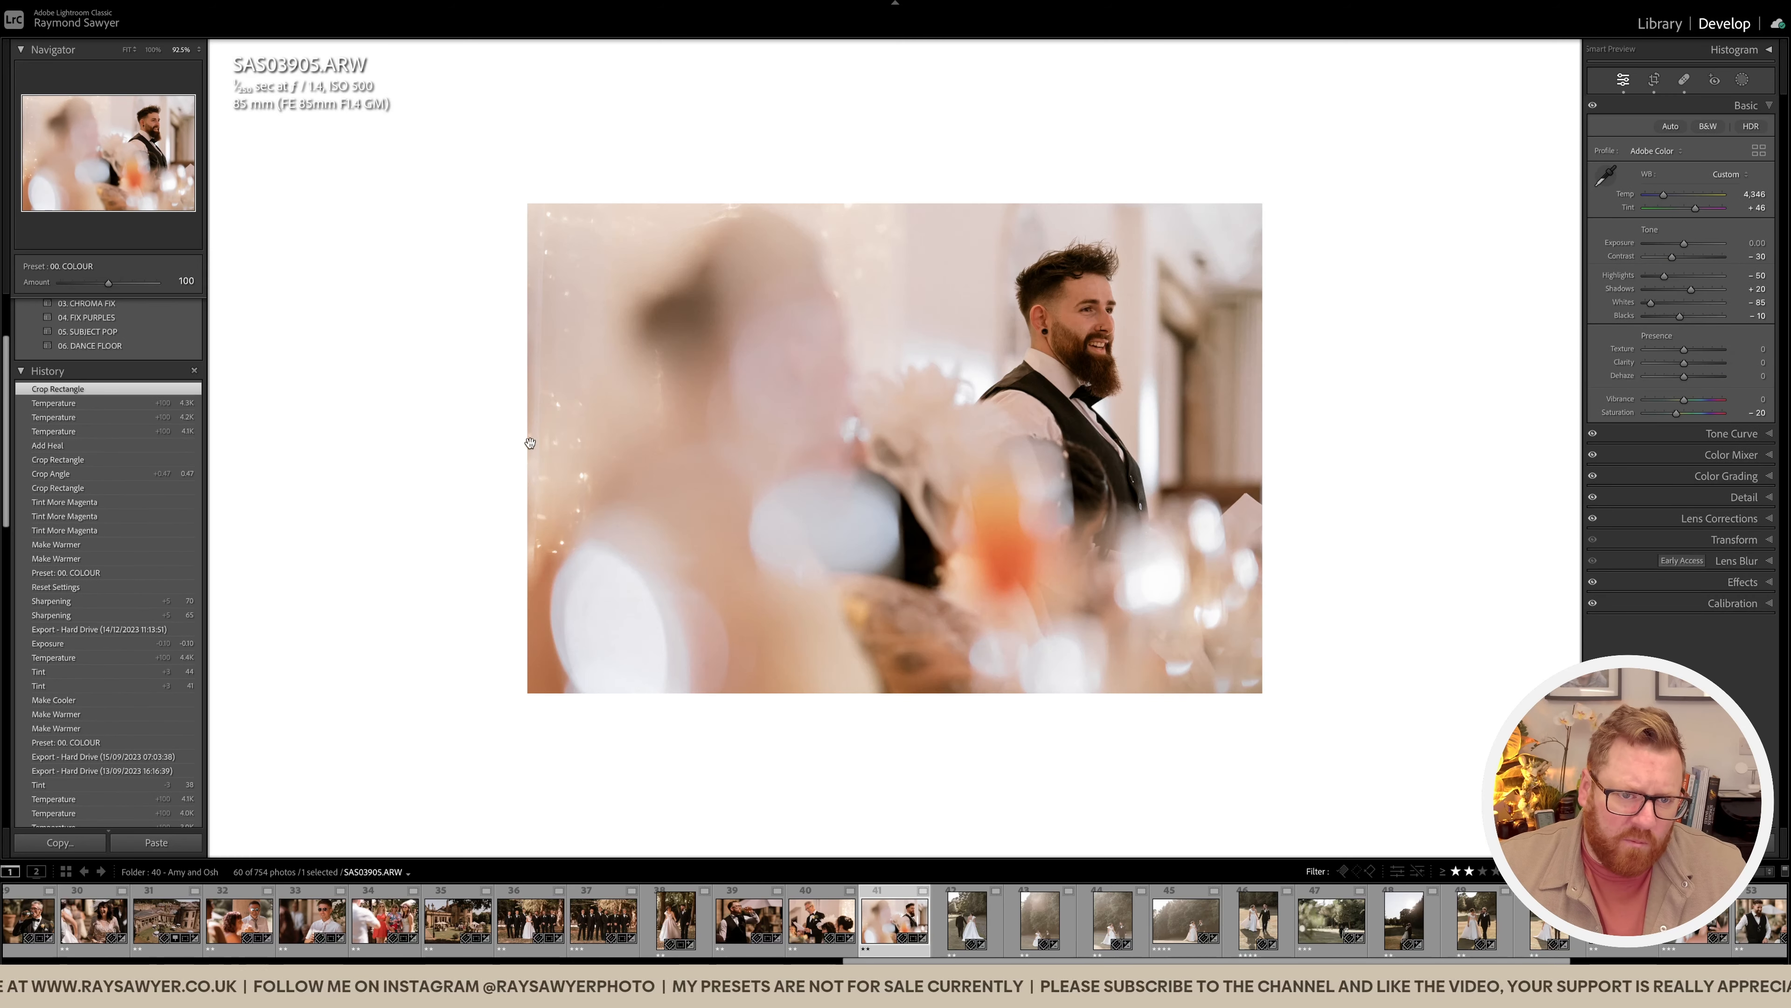
Step: Tighten the crop of SAS03905.ARW slightly at its original aspect ratio and nudge the framing around the groom
key(r)
drag(375, 453, 391, 454)
drag(545, 529, 545, 525)
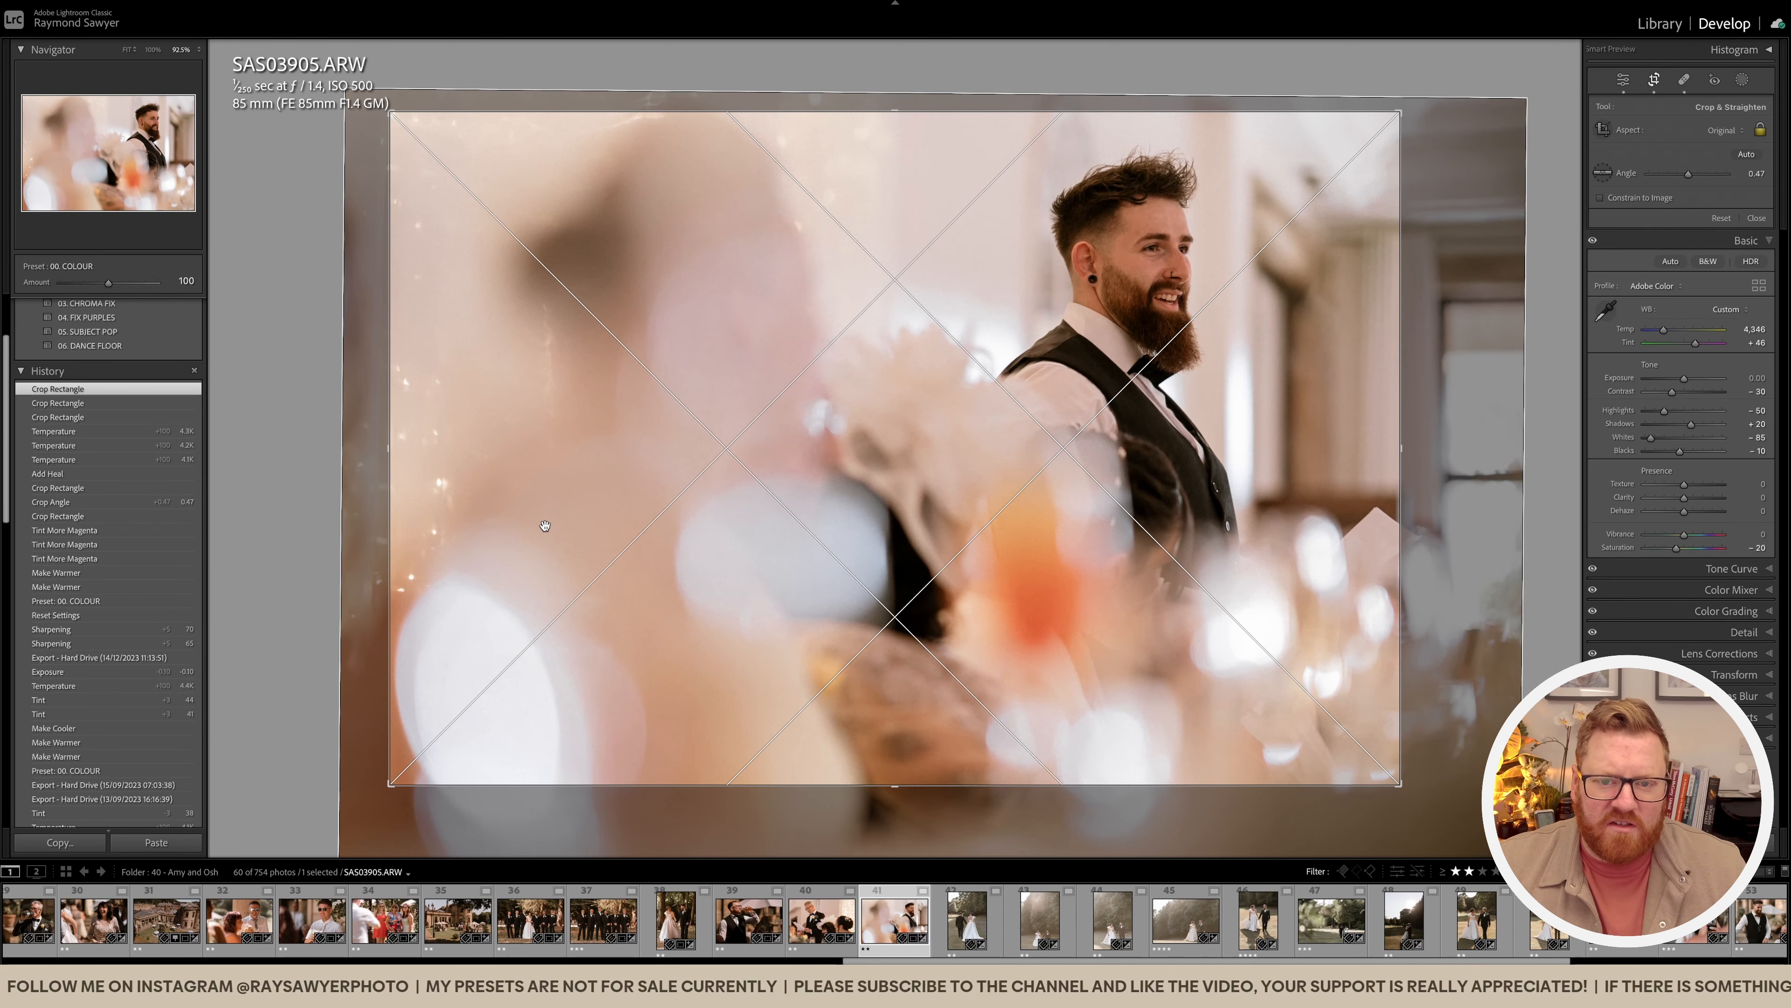
key(r)
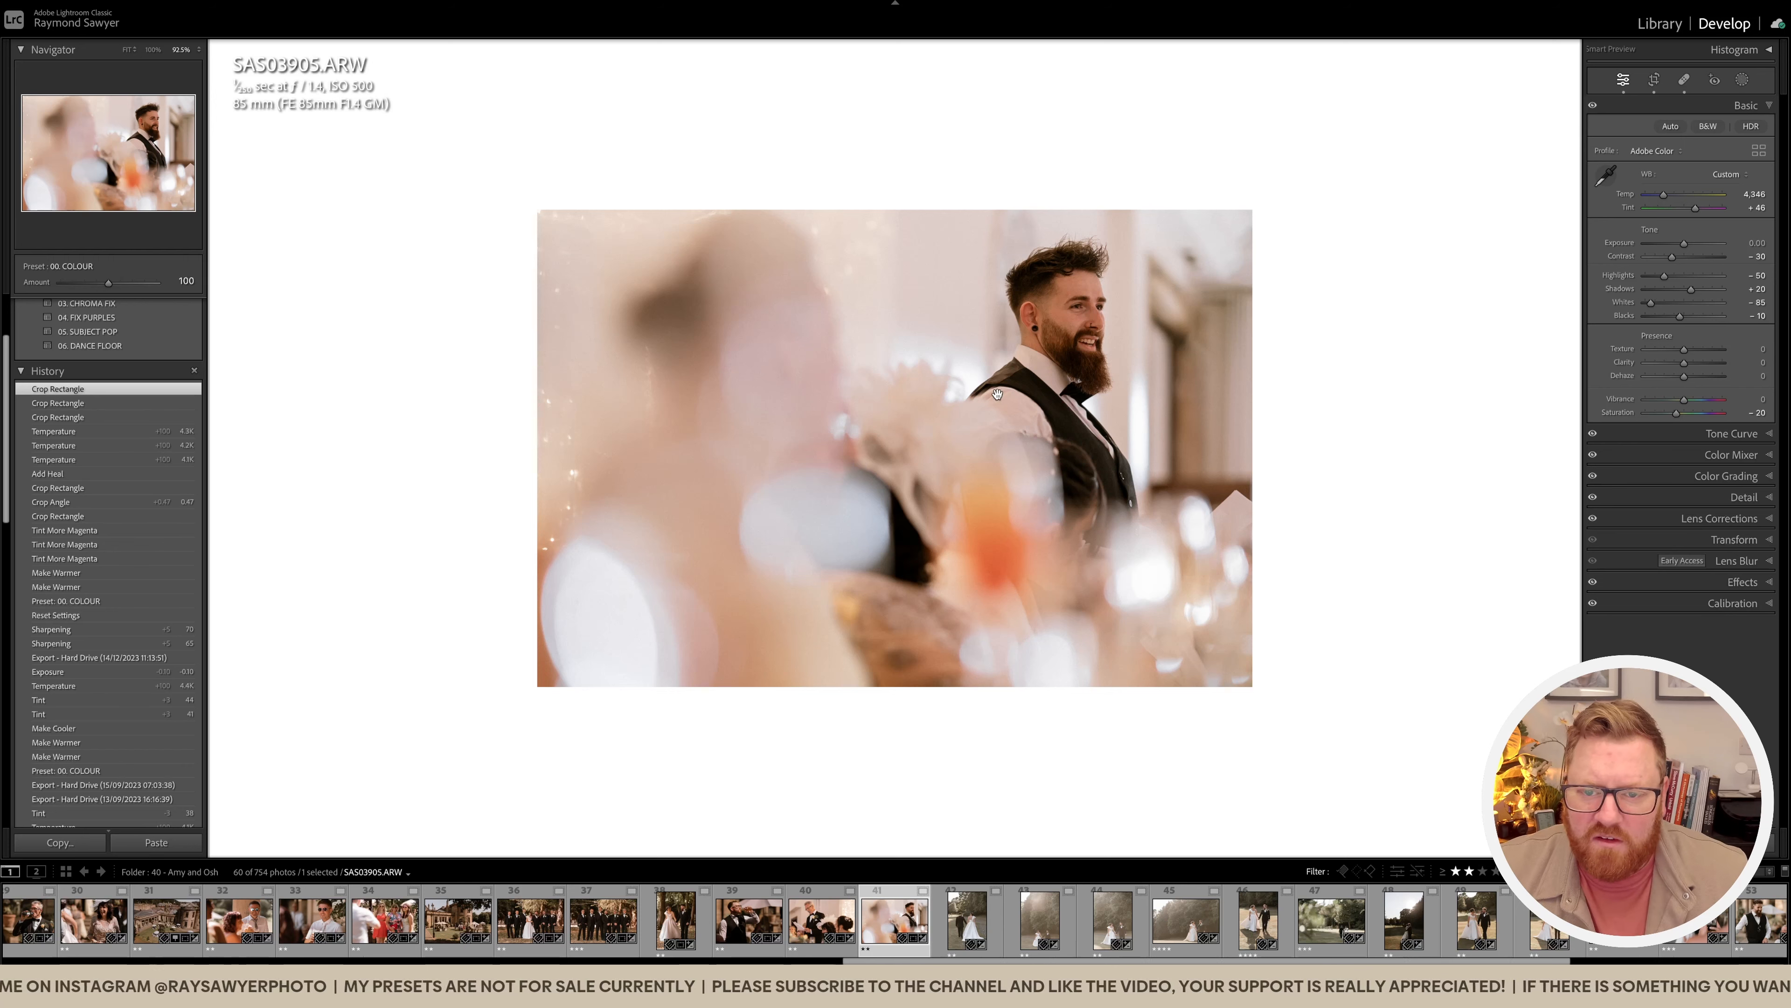
Step: Add a brush mask with 0.30 exposure to SAS03905.ARW and set the photo's overall contrast to -20
key(k)
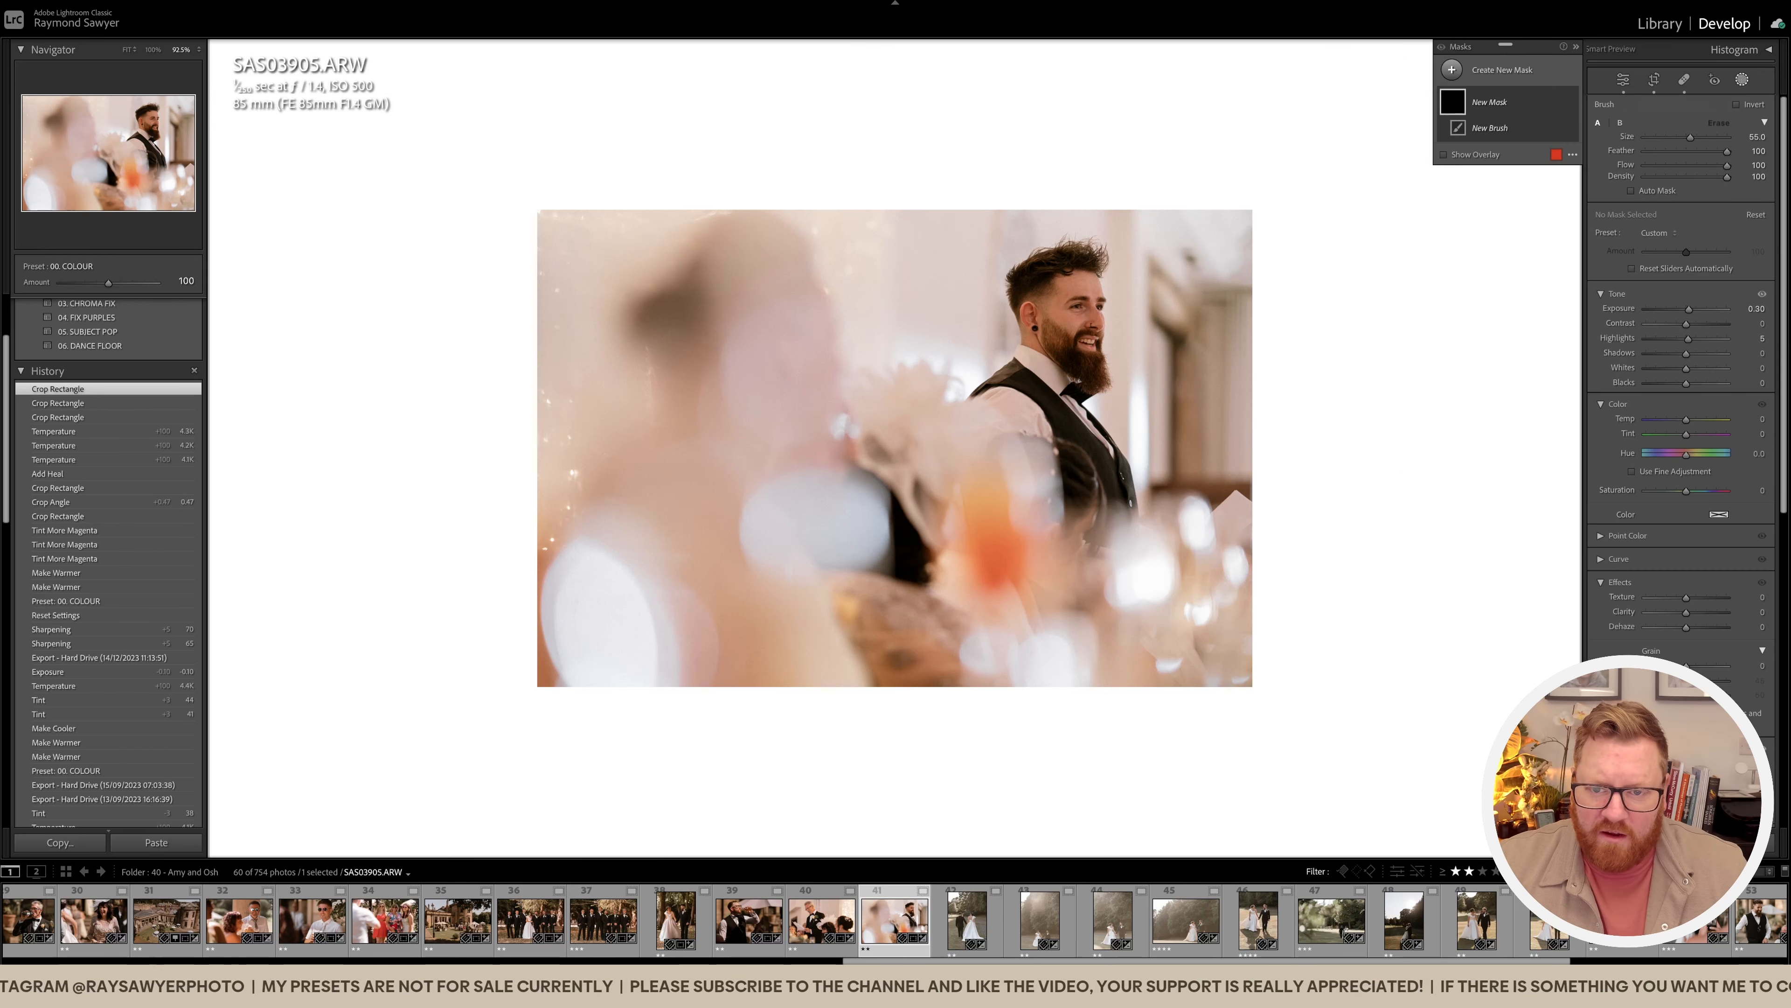
click(1339, 360)
key(k)
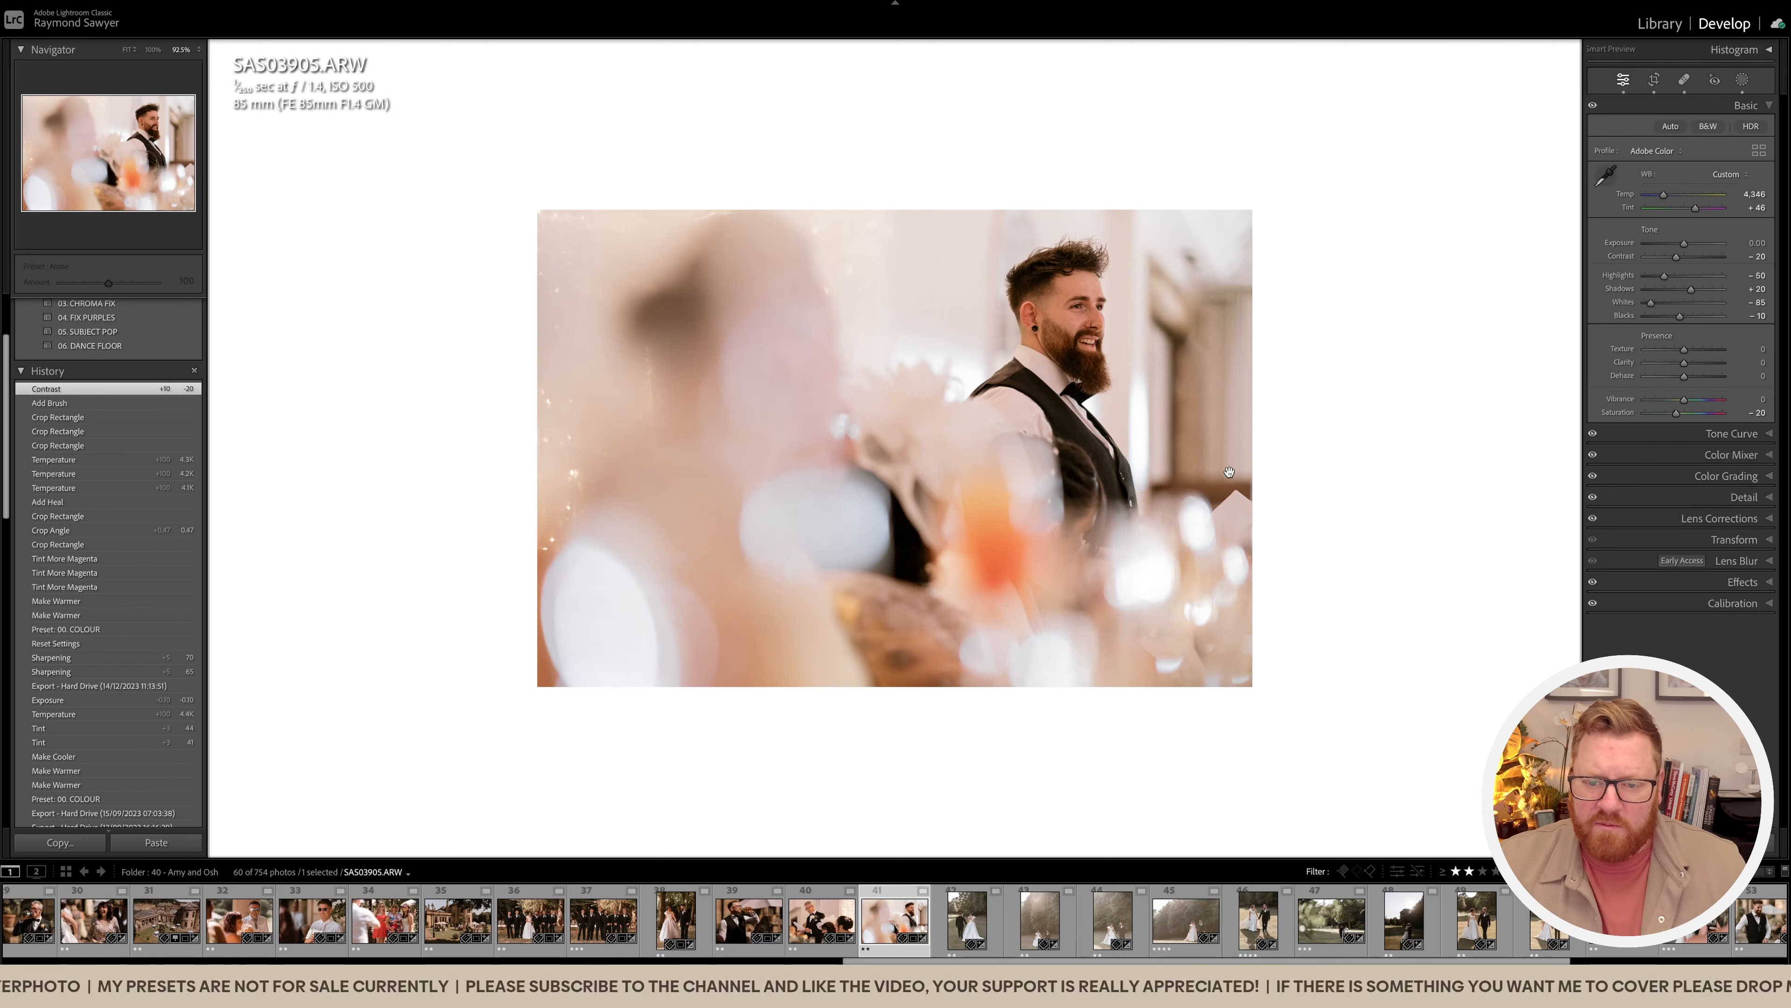
Step: Open SAS04261.ARW and crop it tighter at the original aspect ratio, centring the couple walking away
key(Right)
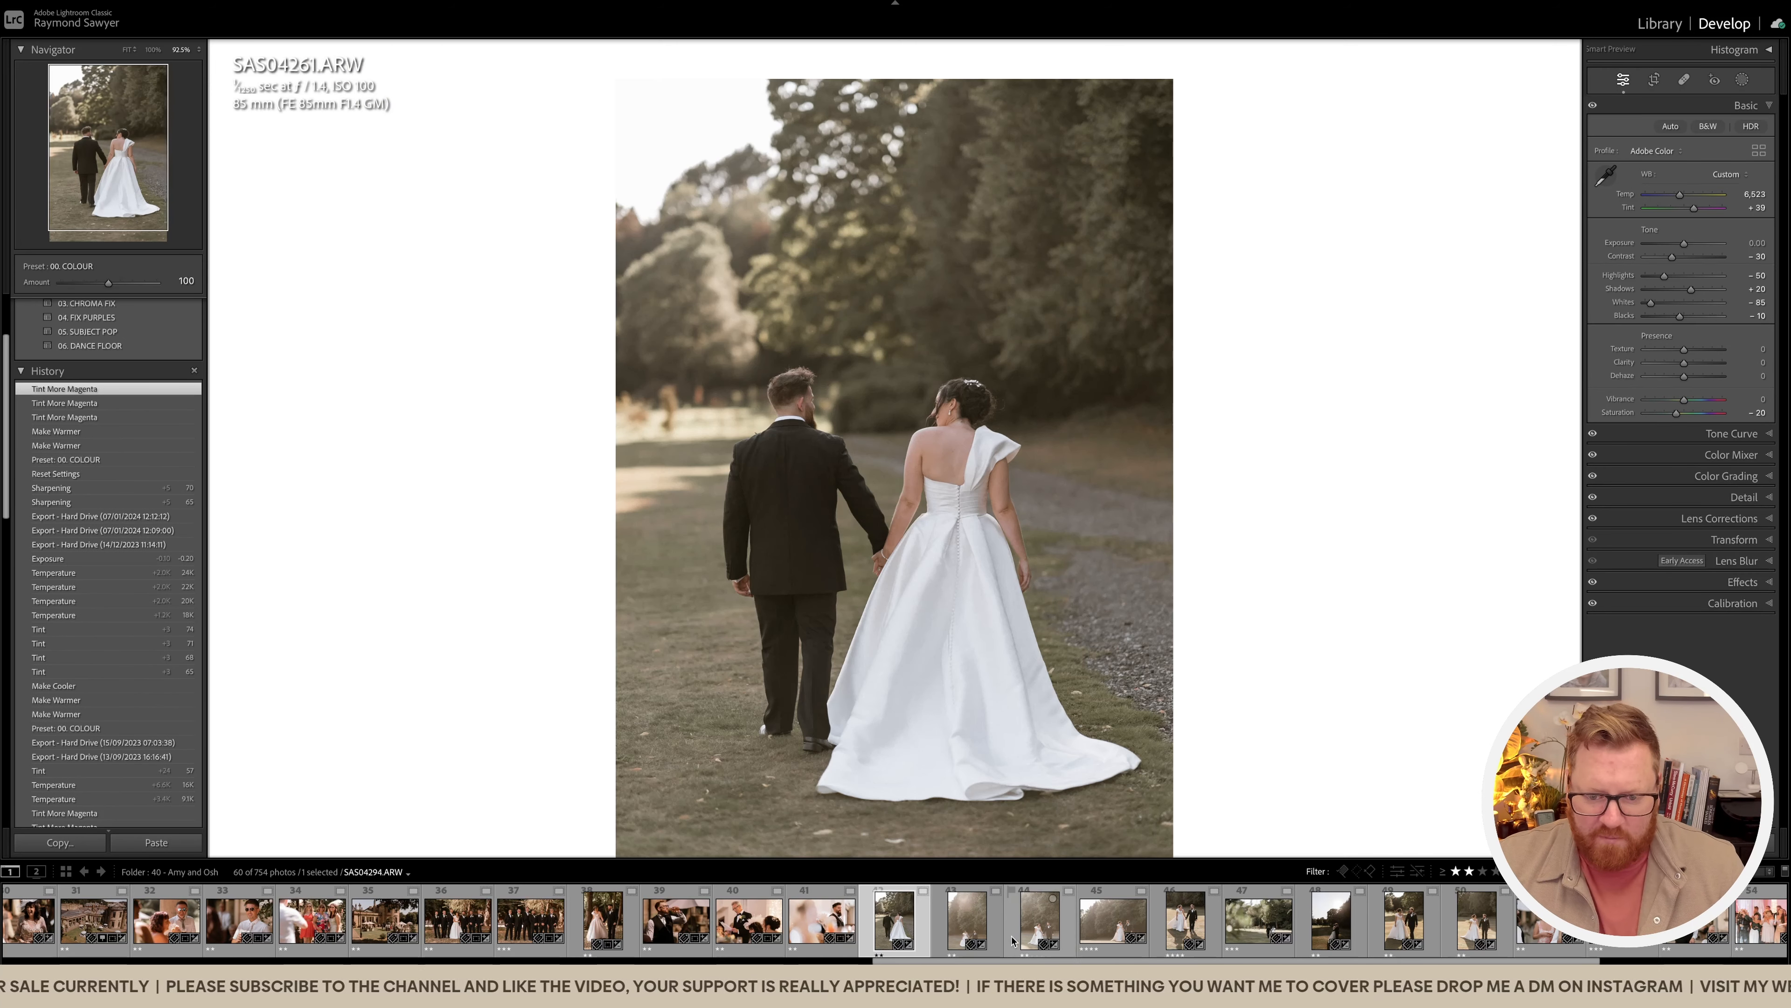
key(r)
drag(900, 56, 900, 82)
drag(899, 262, 885, 273)
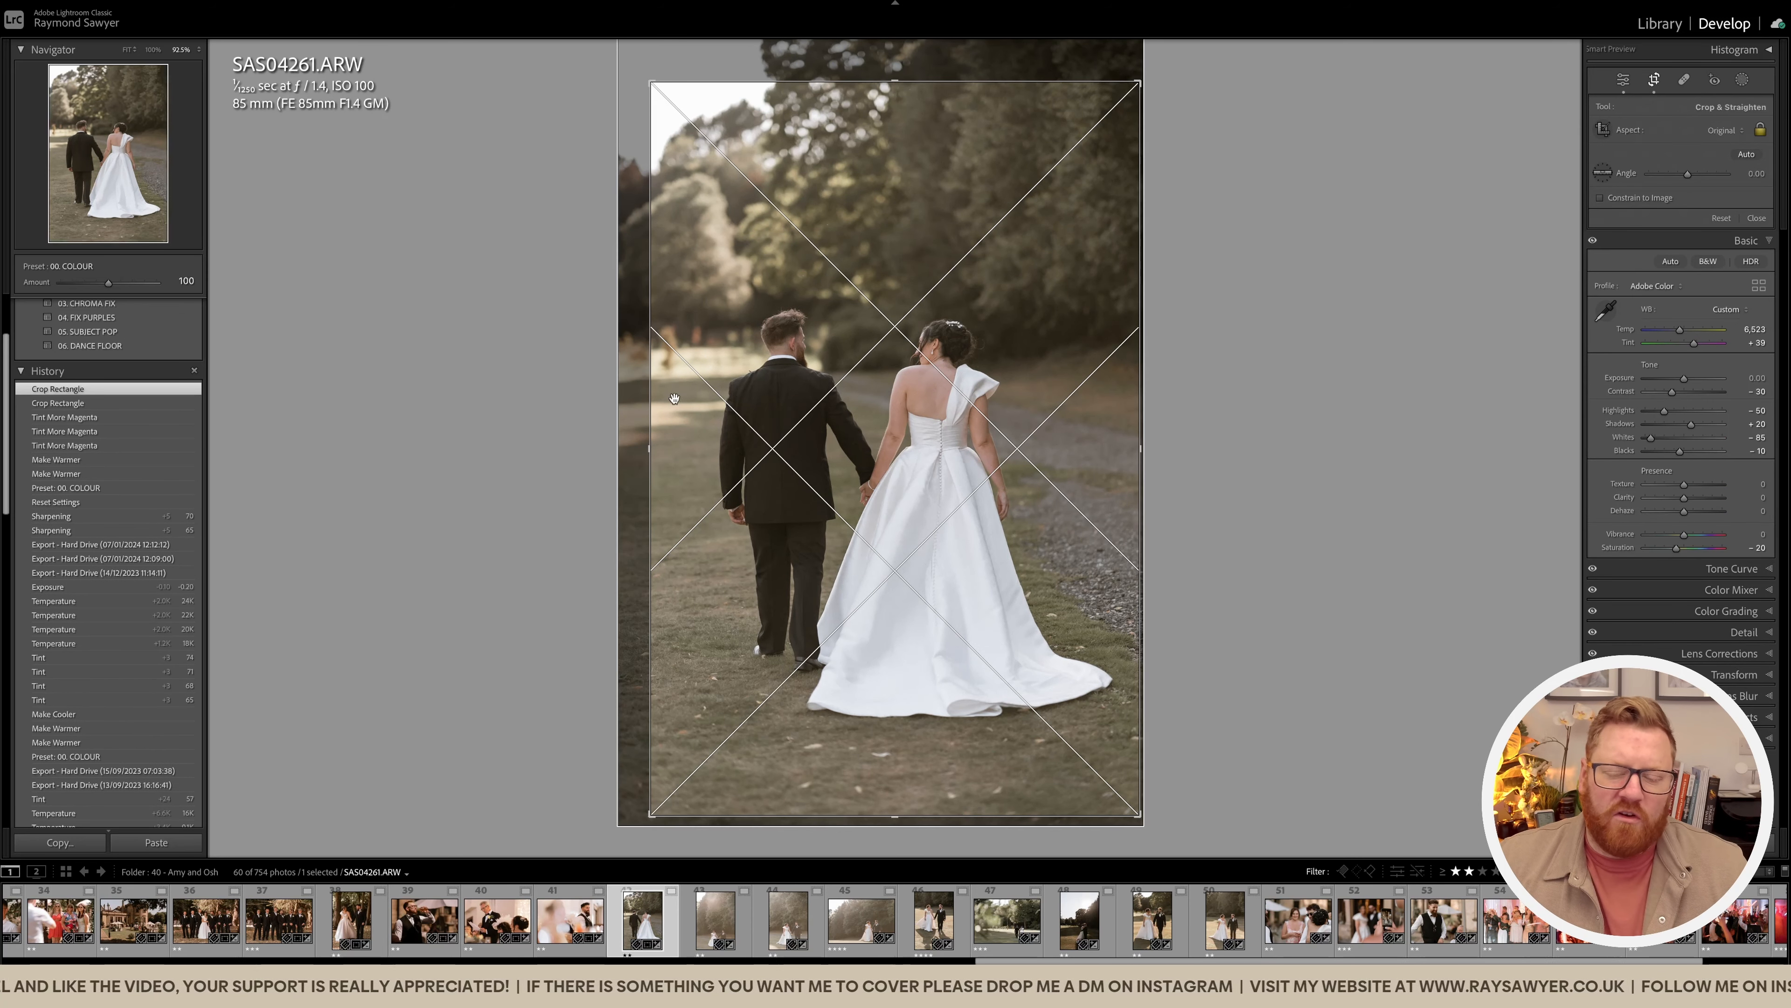
drag(892, 407, 896, 402)
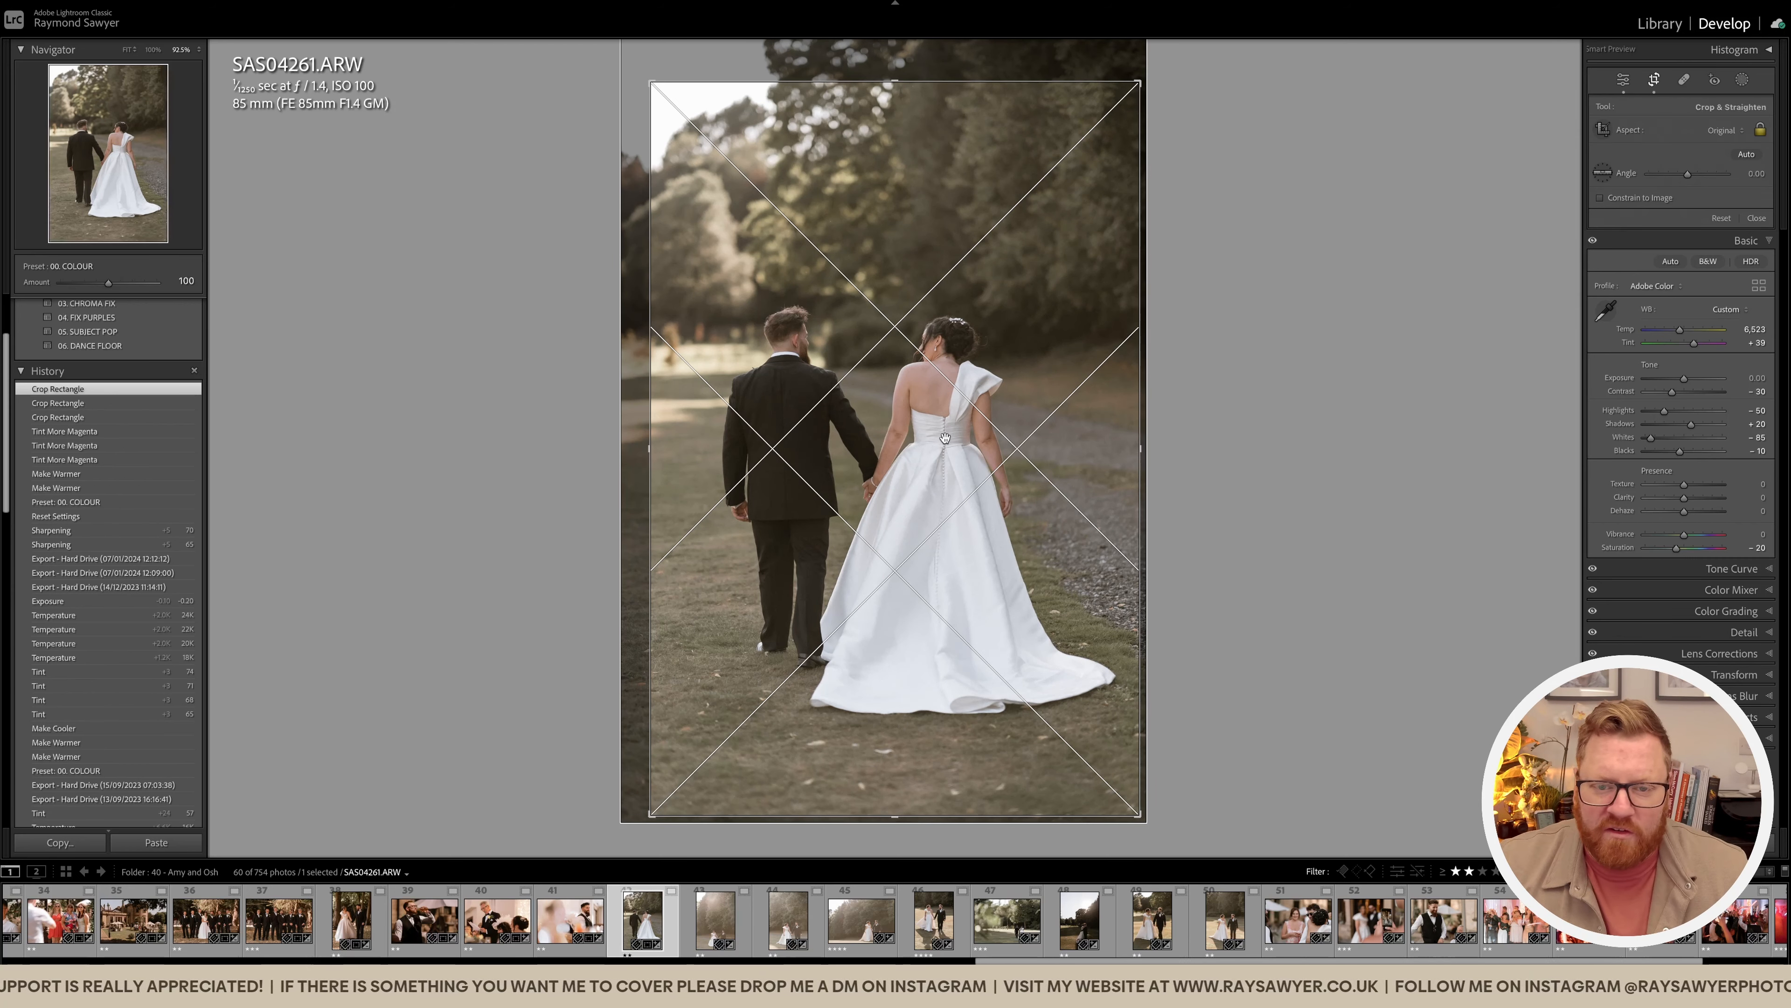
key(Return)
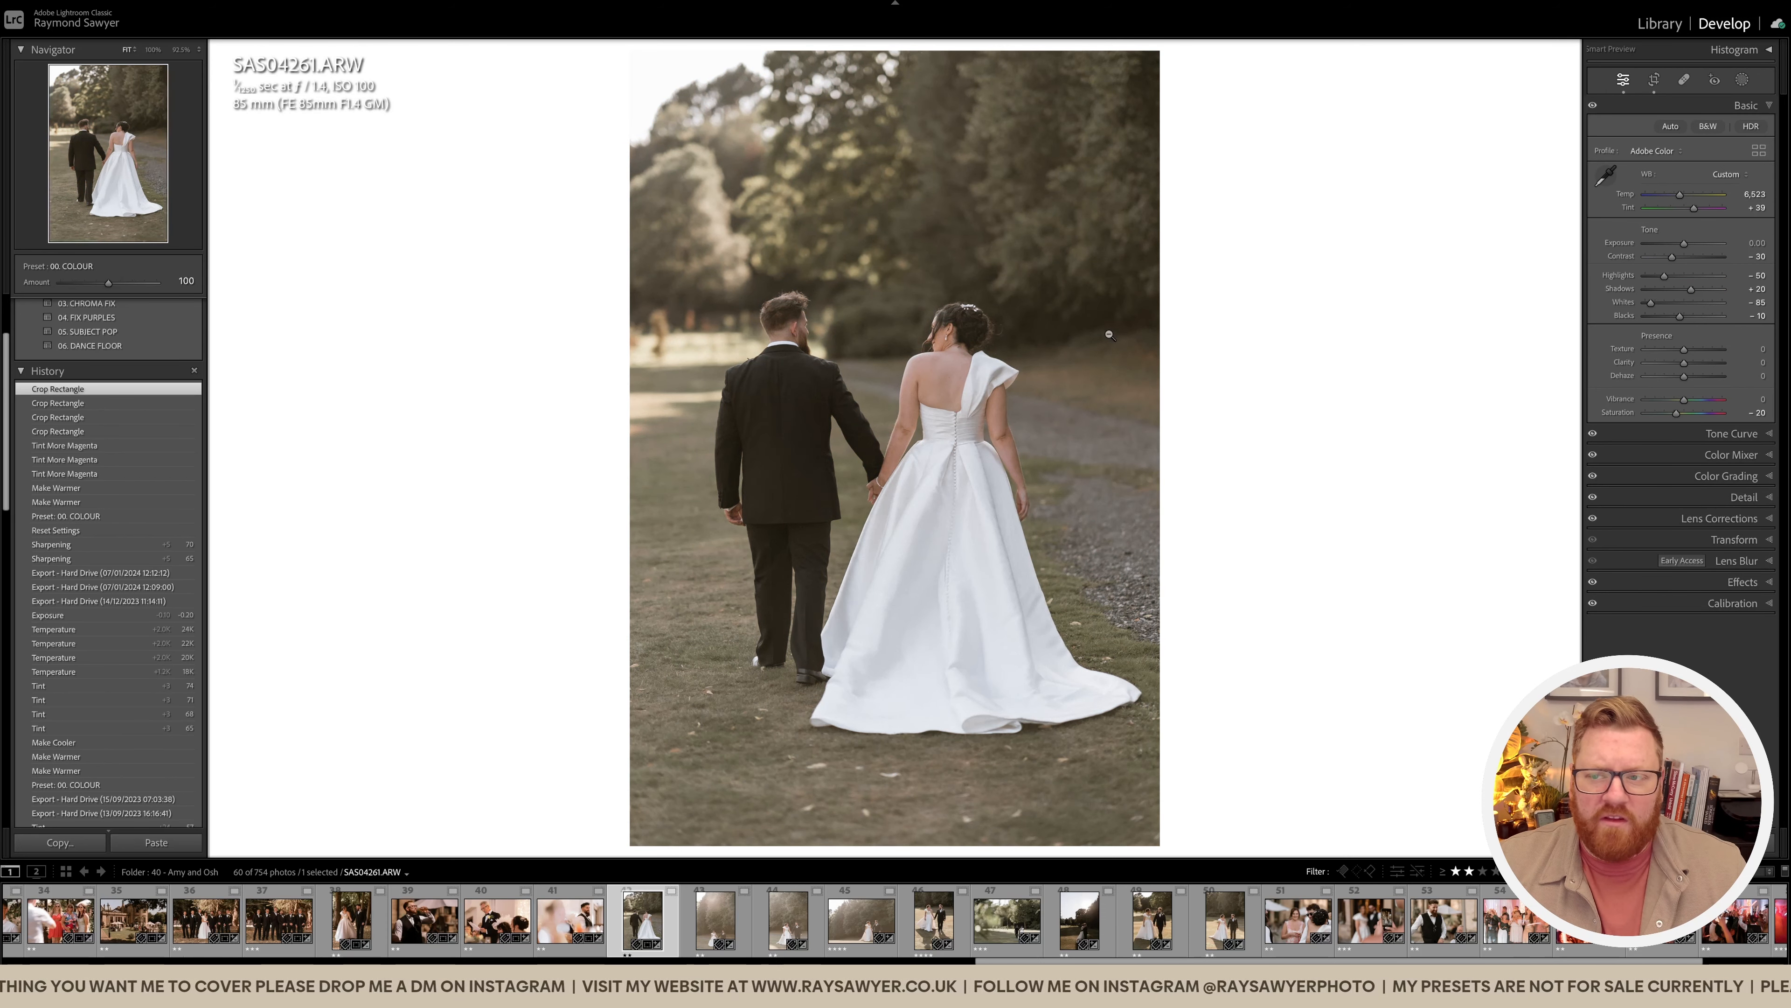
Step: Warm SAS04261.ARW to a golden look with temperature 50,000 and tint +89
click(1706, 195)
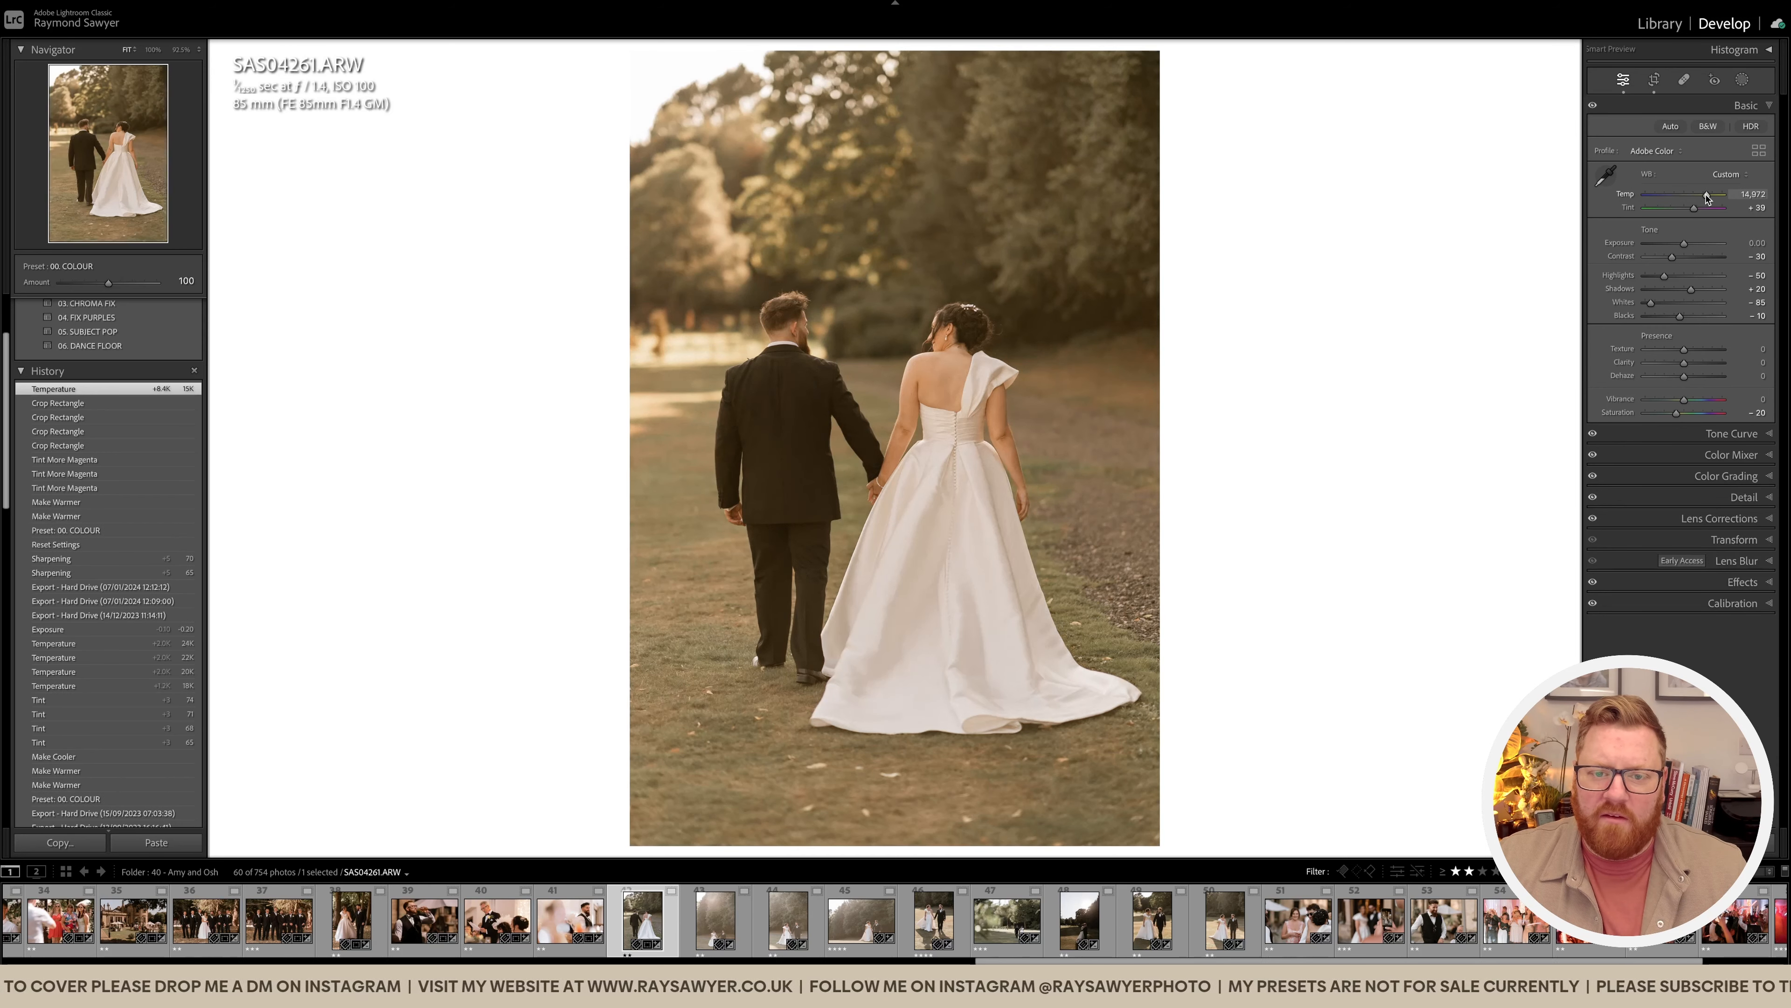
drag(1707, 196, 1744, 206)
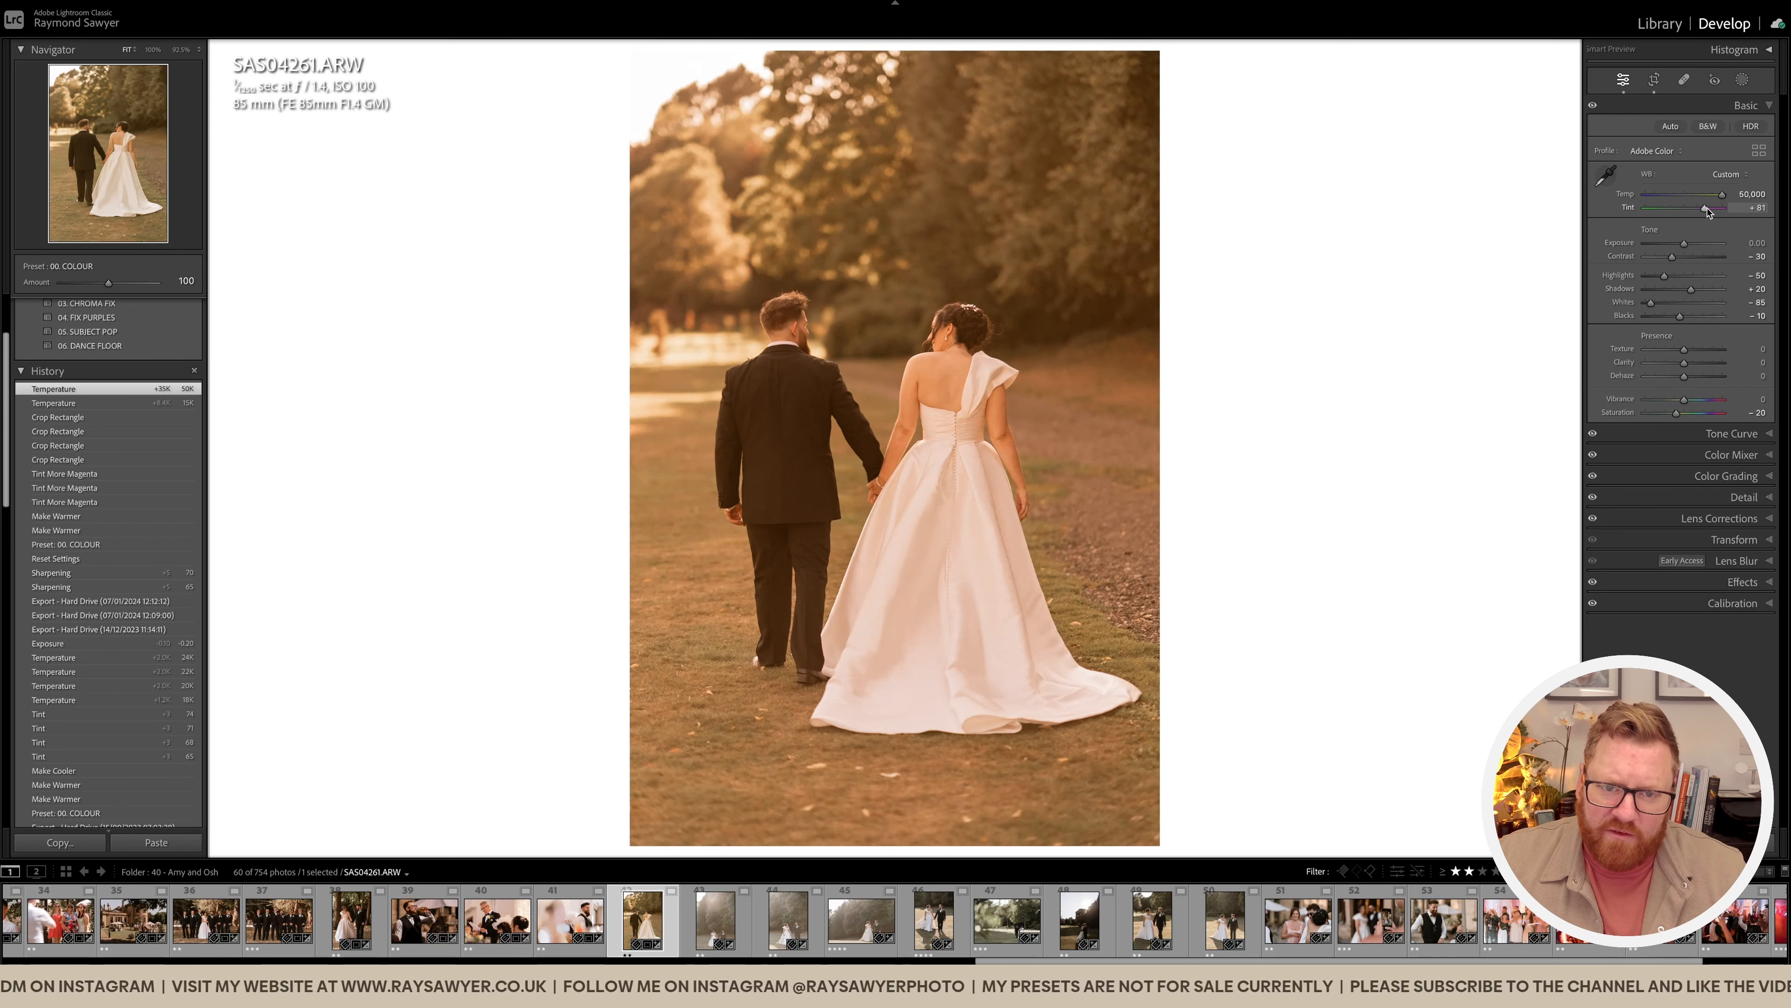
drag(1708, 208, 1708, 208)
Step: Lower the exposure of SAS04261.ARW to -0.30 and readjust its crop with a slight straightening
key(minus)
key(minus)
key(super+minus)
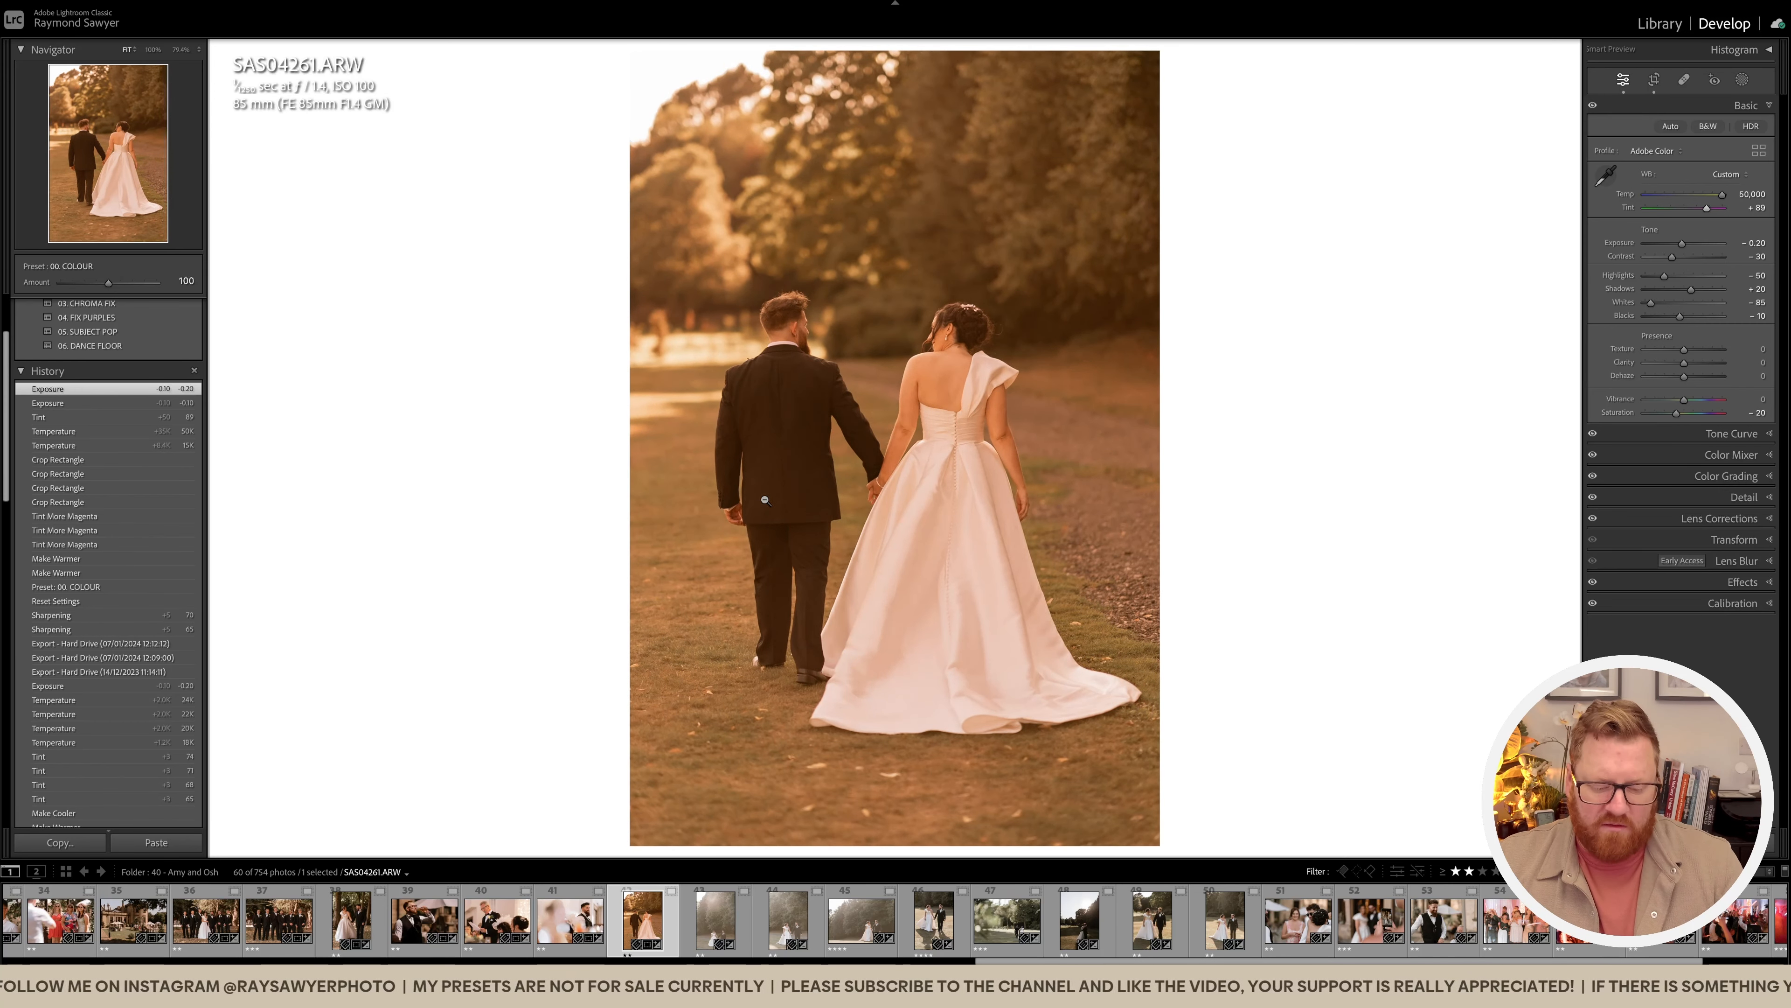
key(r)
drag(740, 250, 741, 270)
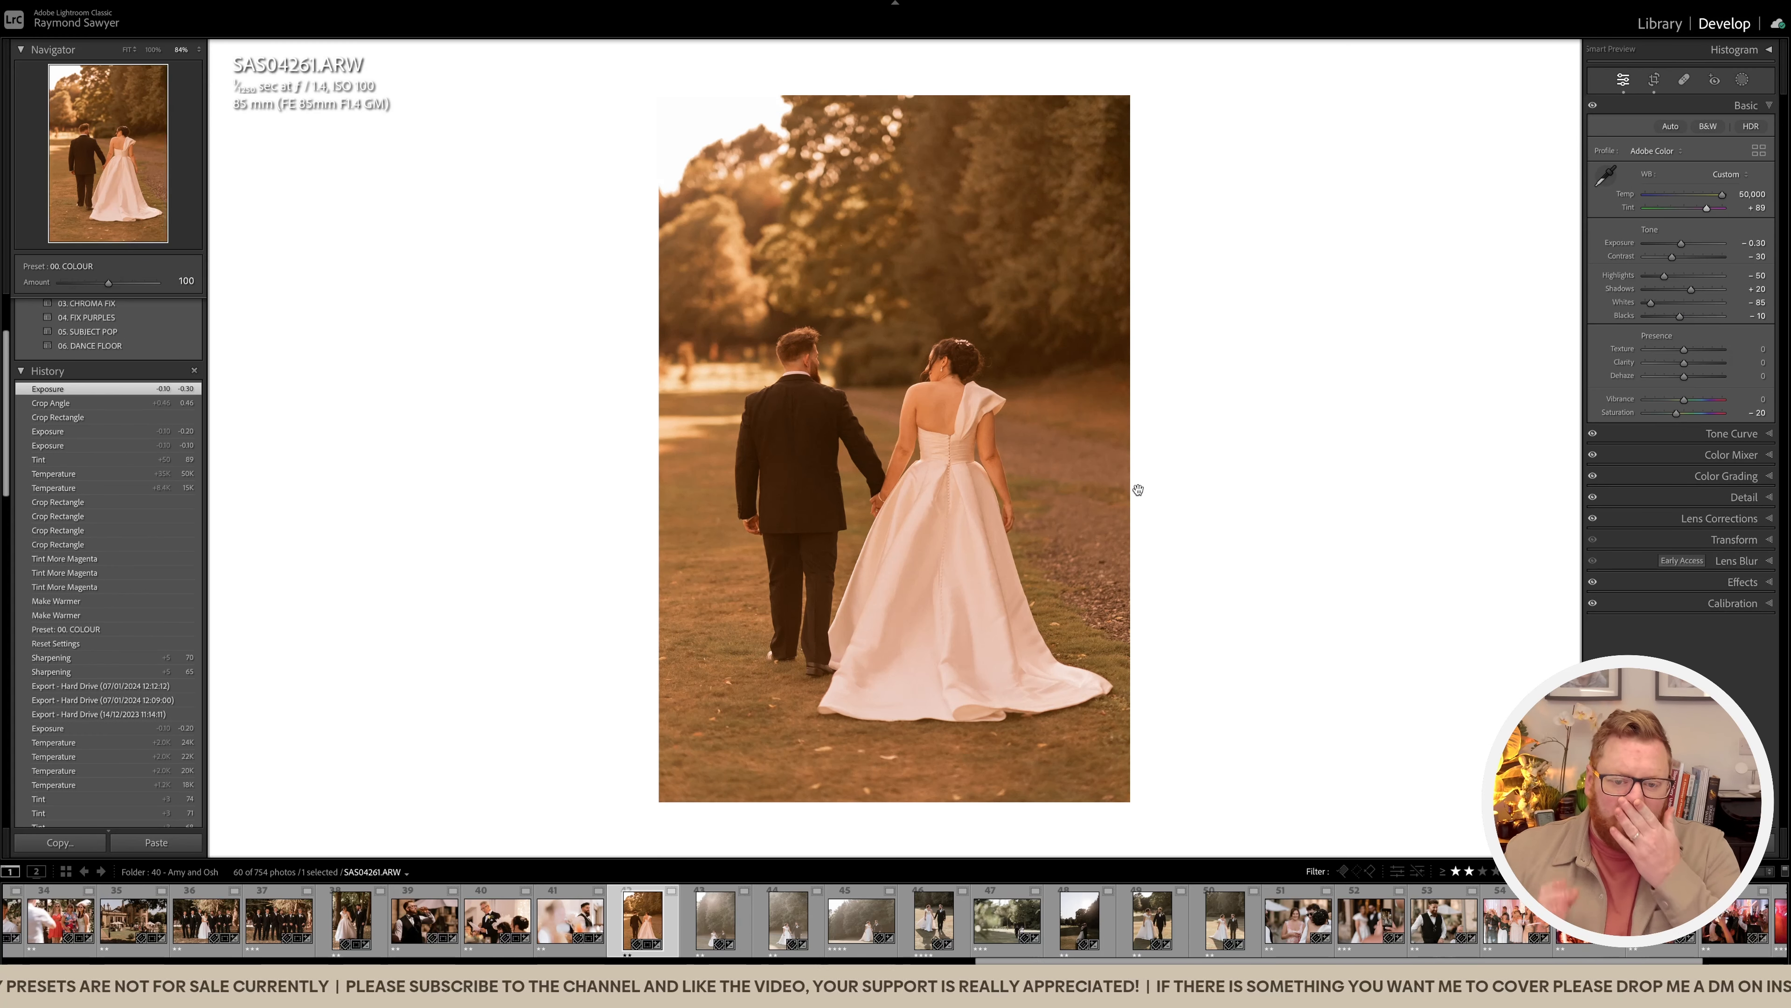
Step: Paste the golden settings from SAS04261.ARW onto SAS04280.ARW, adjust its crop and lower the exposure to -0.50
key(Right)
key(r)
key(r)
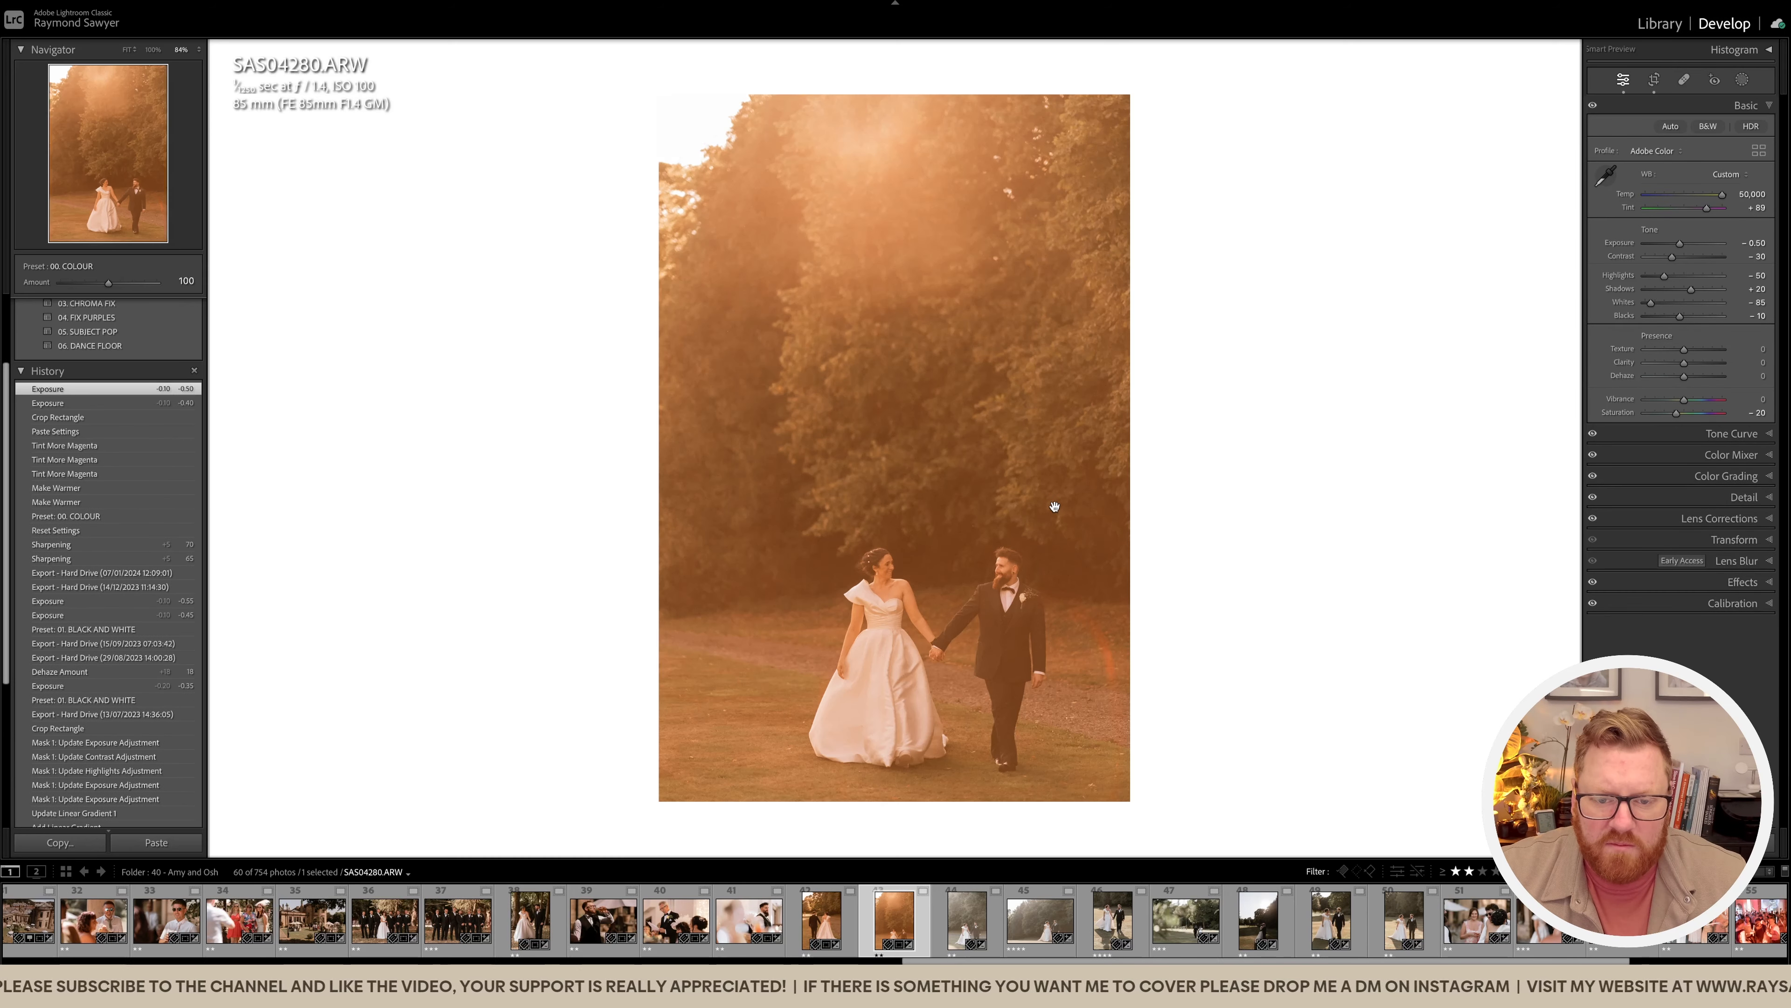
key(Right)
key(Left)
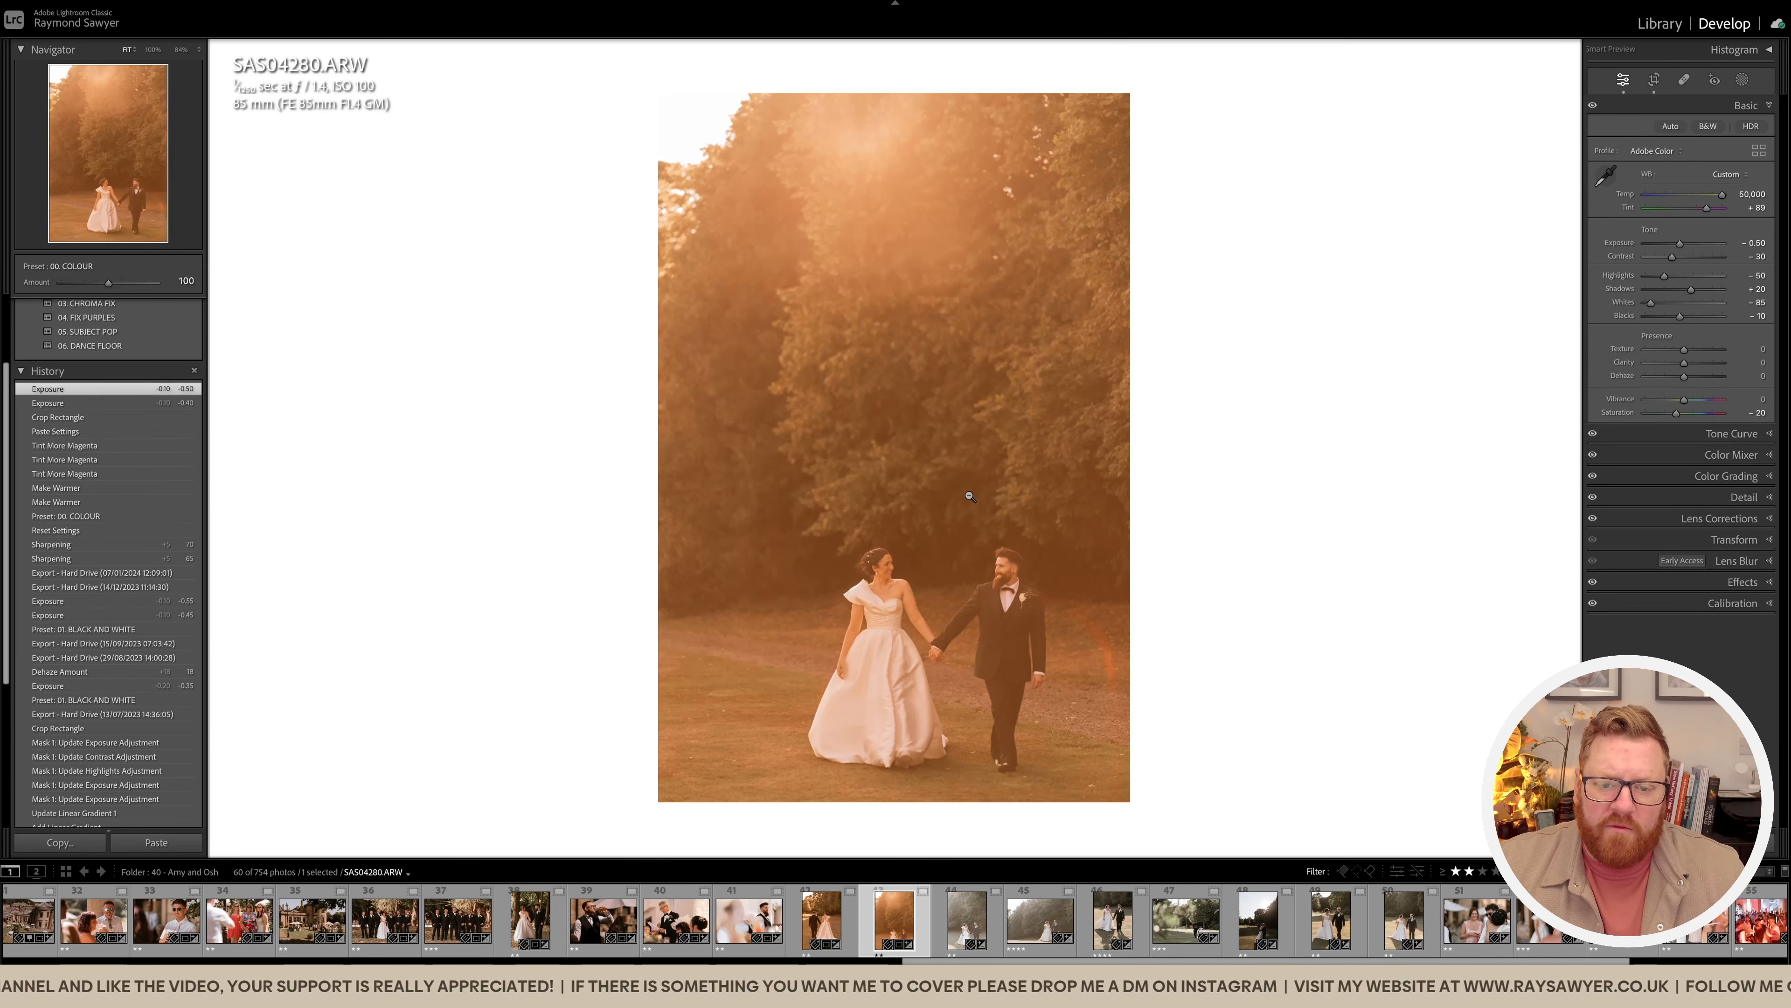
click(968, 496)
mouse_move(82, 561)
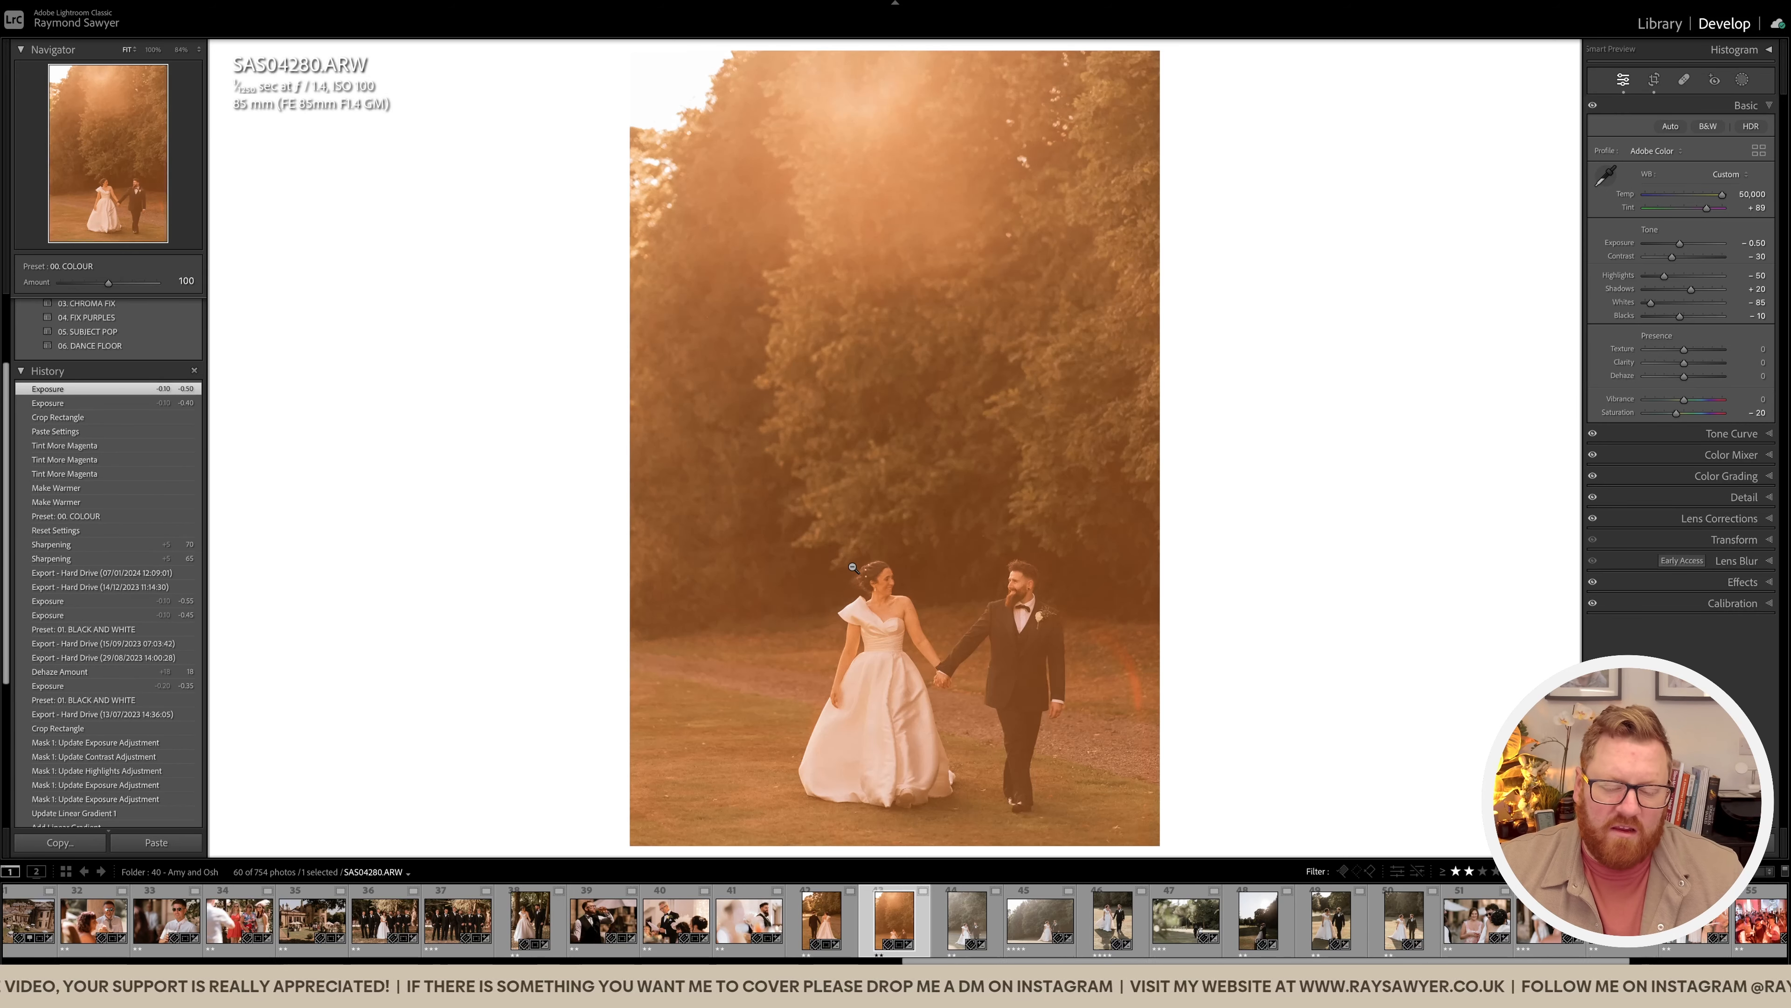
Step: Paste the golden settings from SAS04280.ARW onto SAS04294.ARW and lower its exposure to -0.80
key(Right)
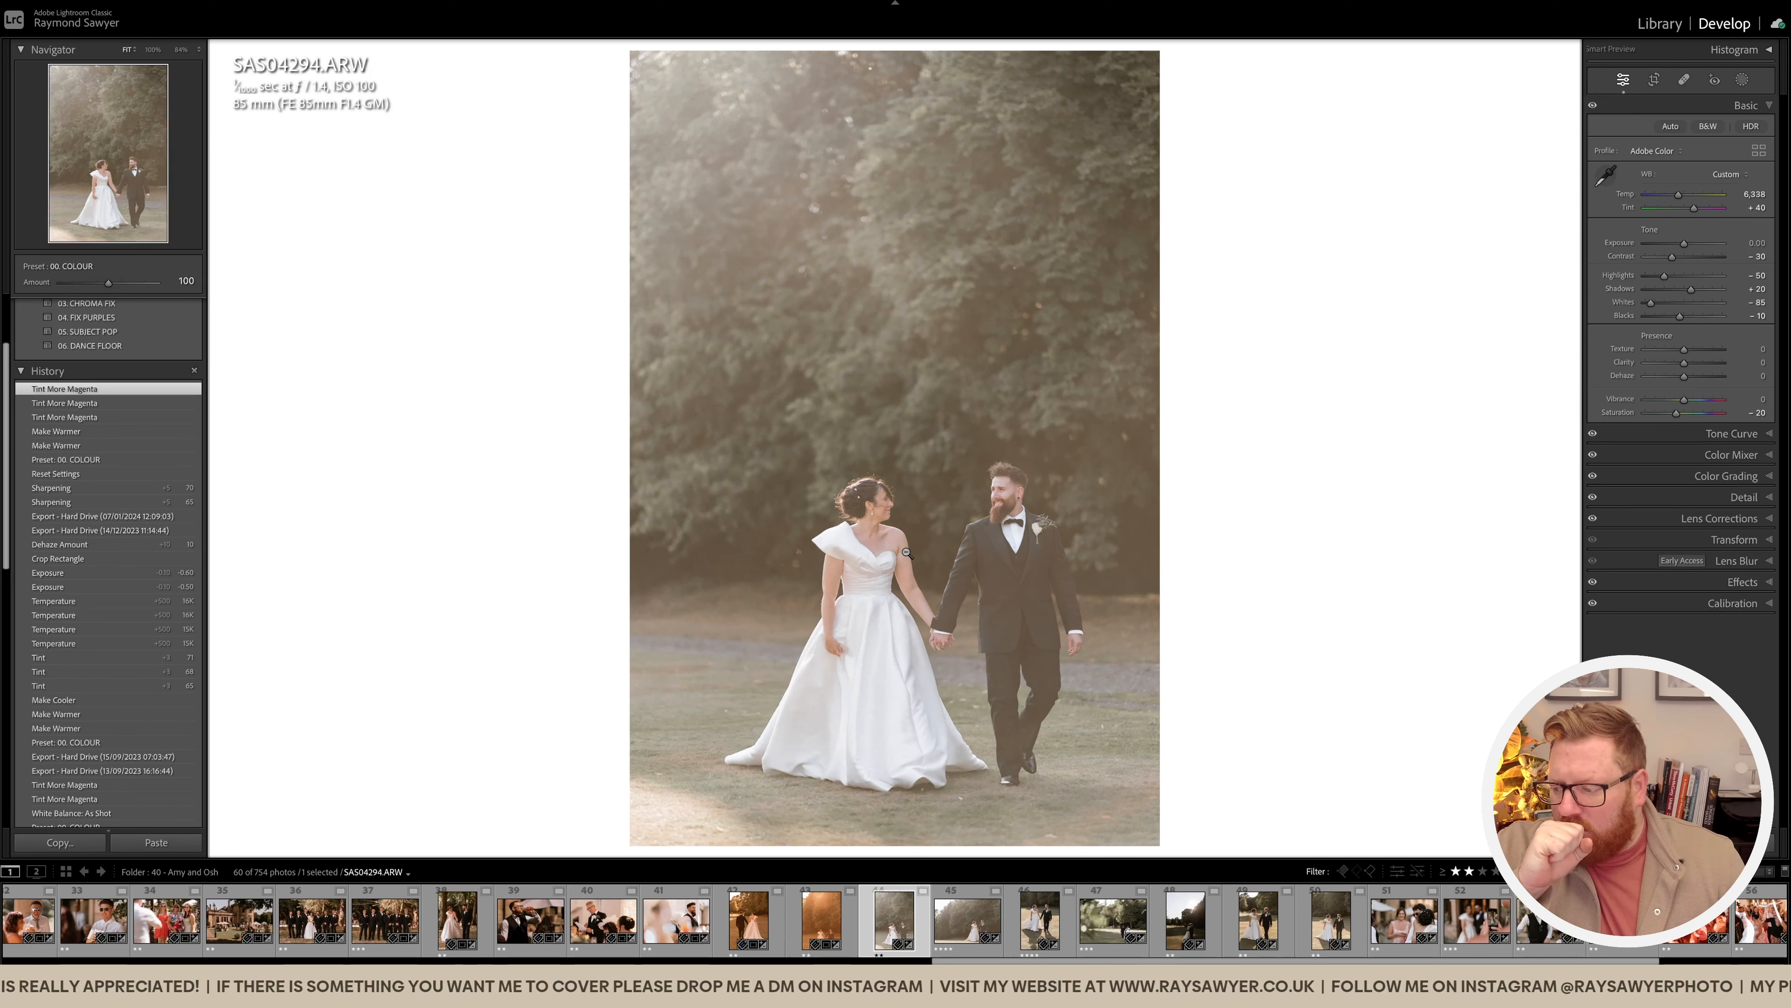
key(ctrl+shift+v)
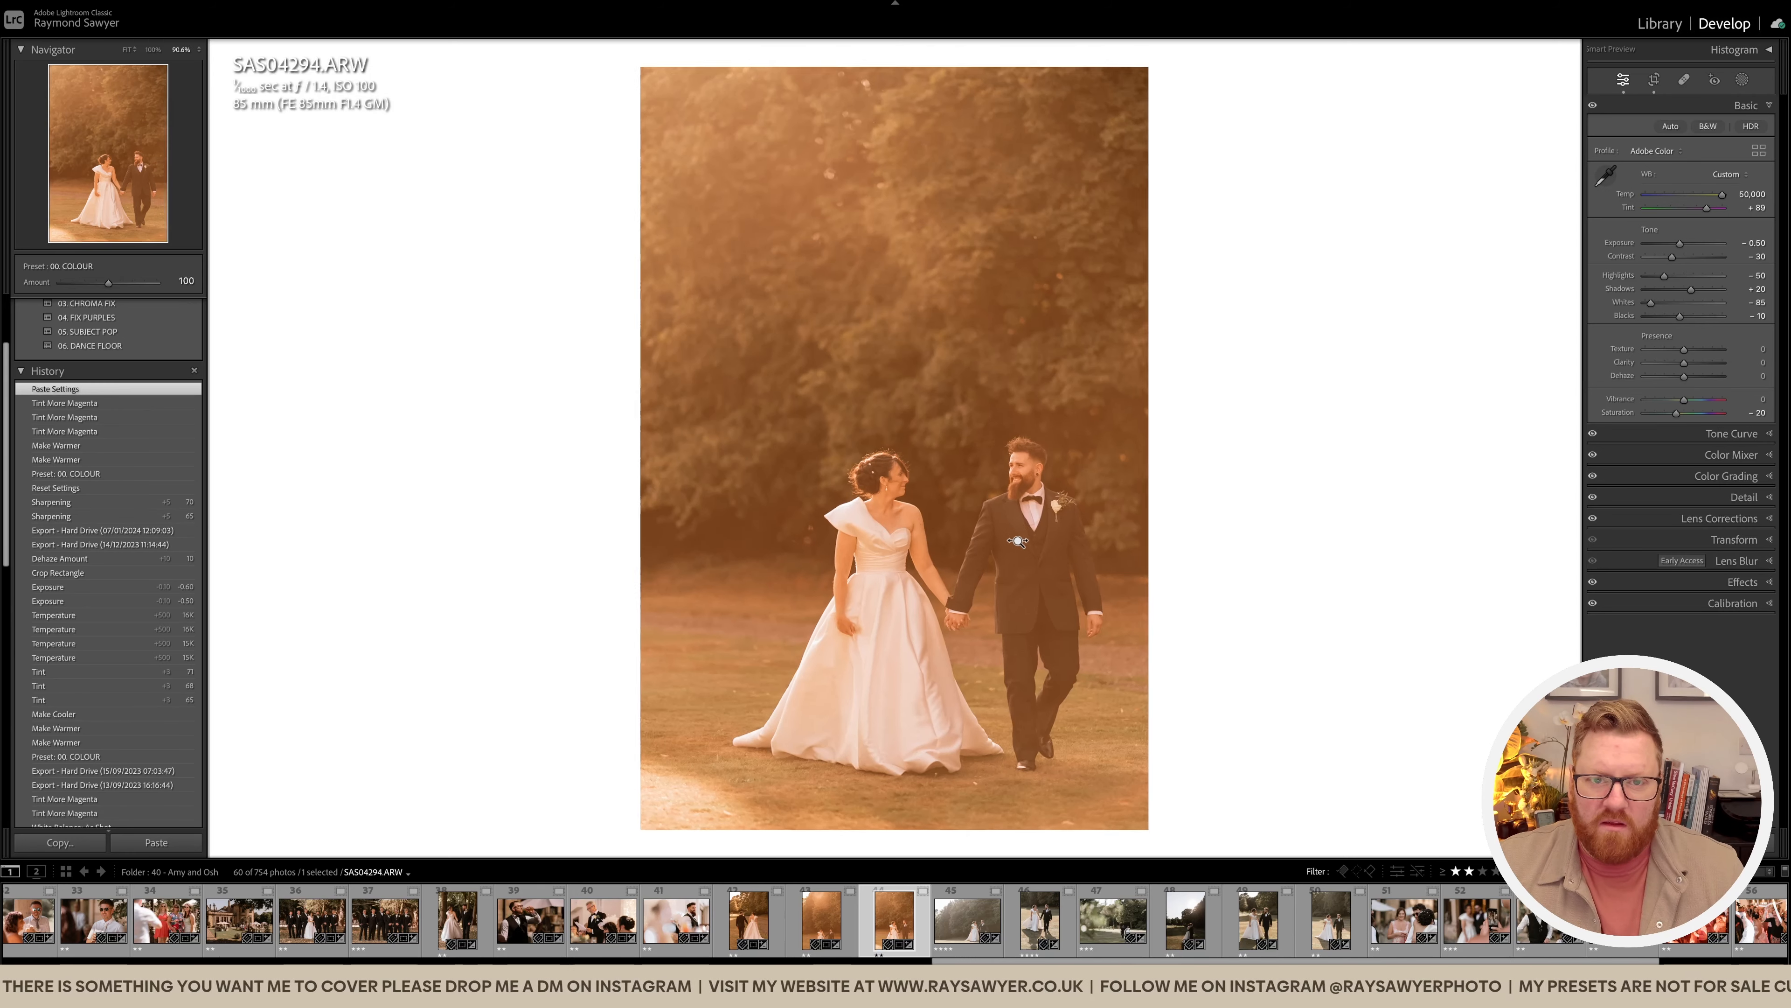
key(minus)
key(minus)
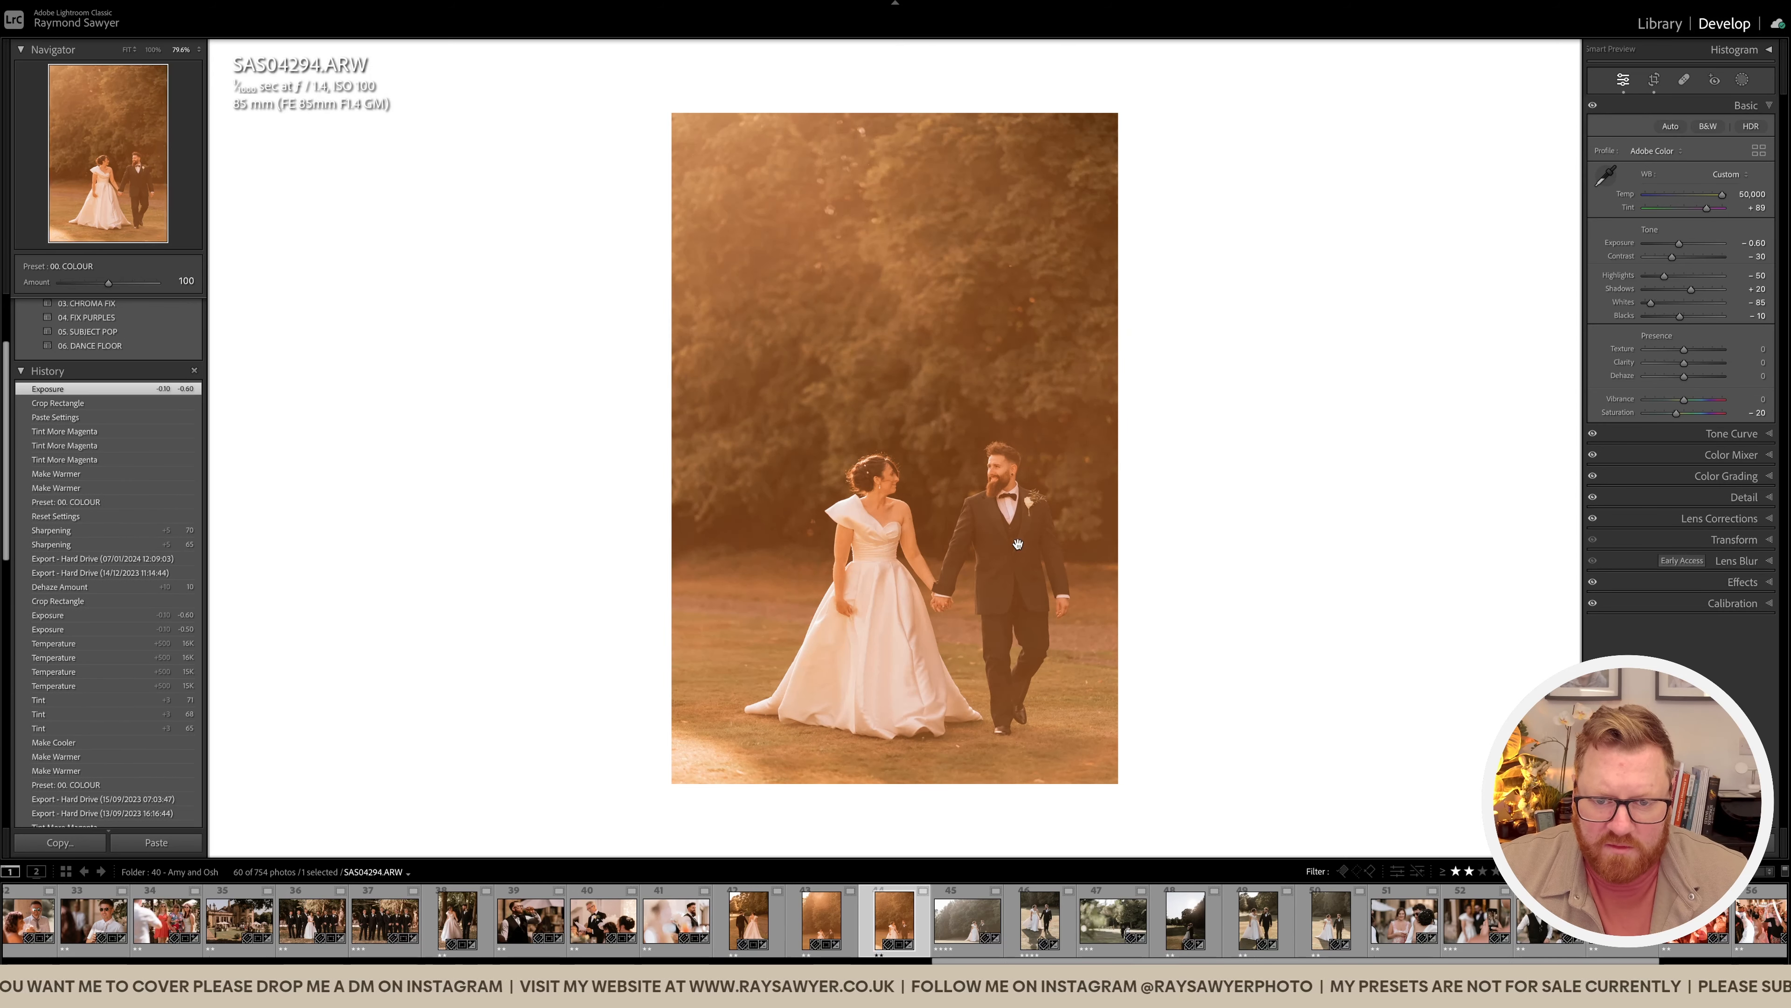
key(minus)
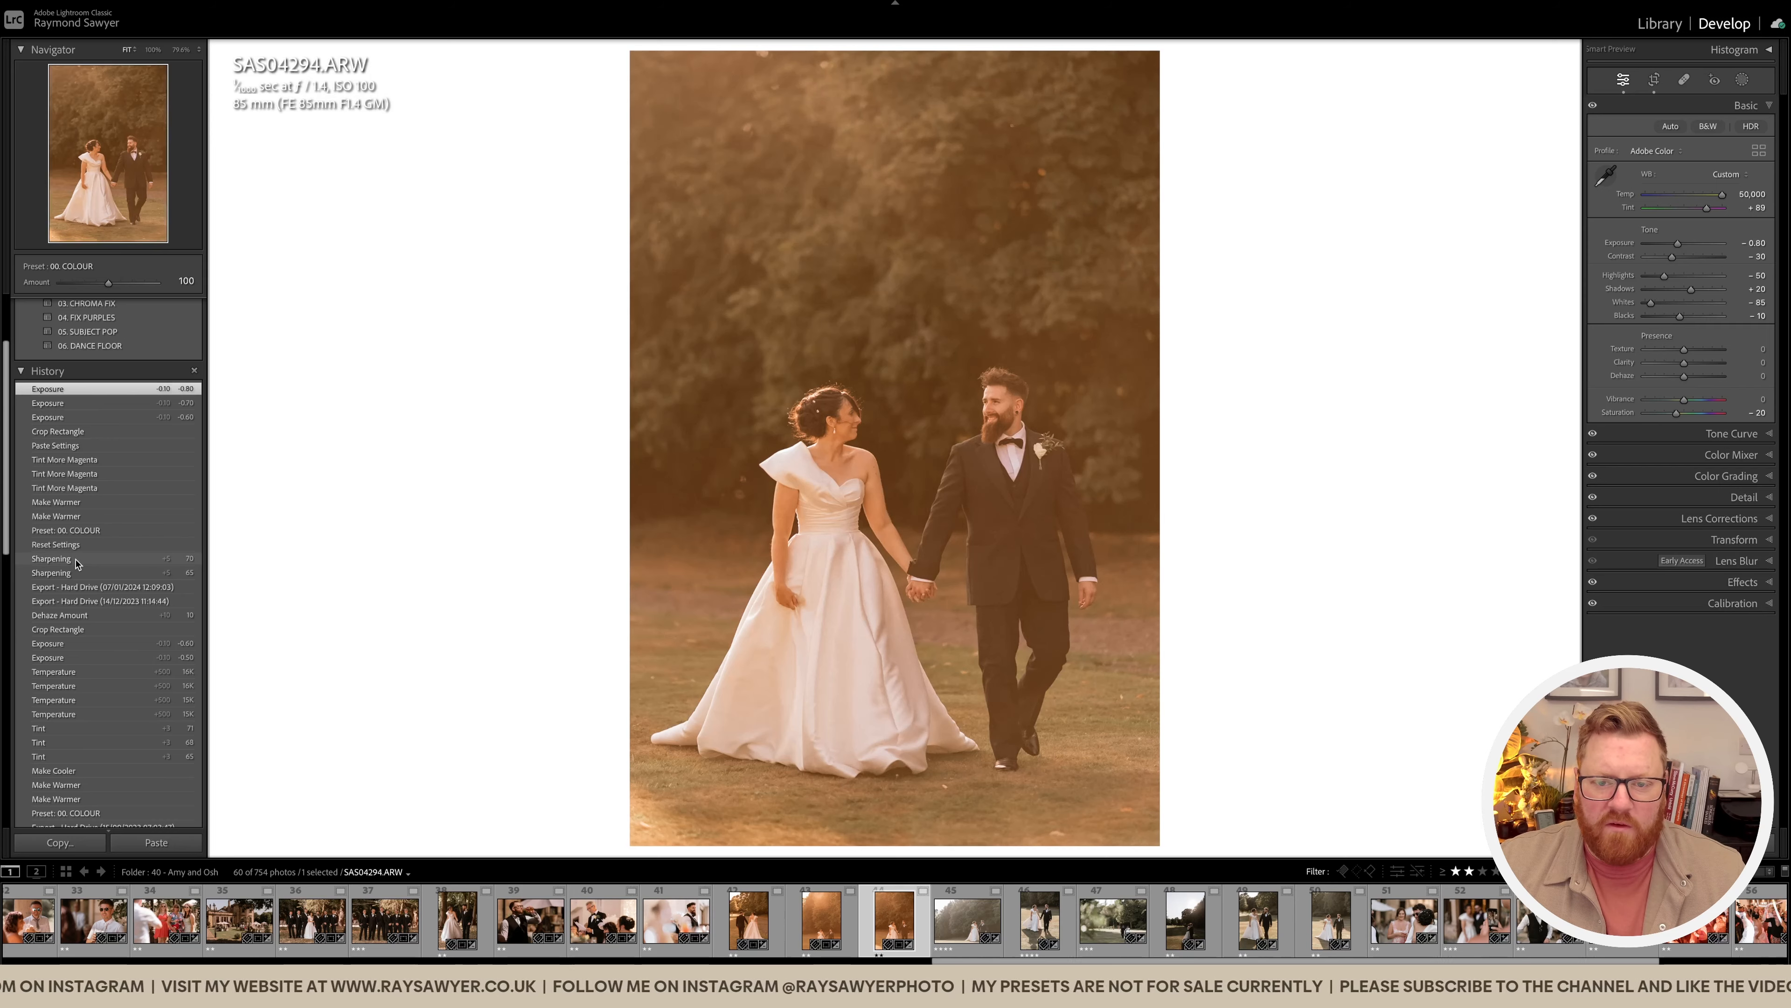
Step: Crop SAS04294.ARW tighter around the couple and move on to SAS04309.ARW
key(r)
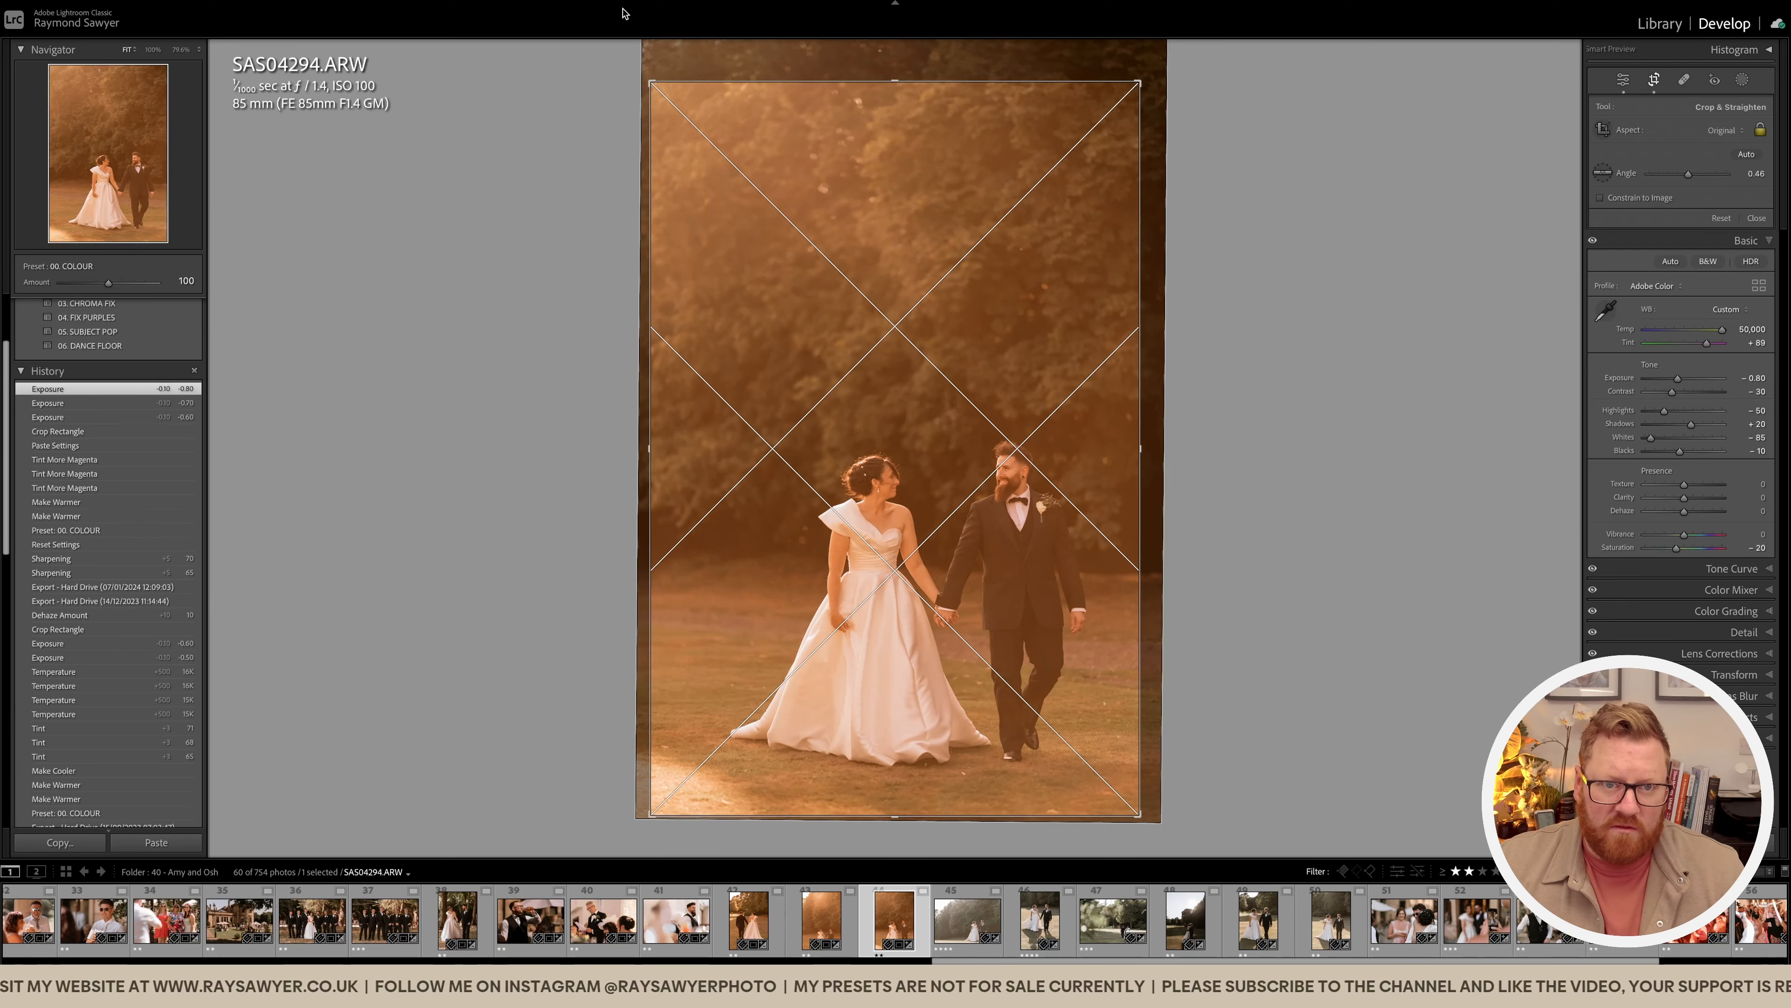
drag(653, 88, 654, 113)
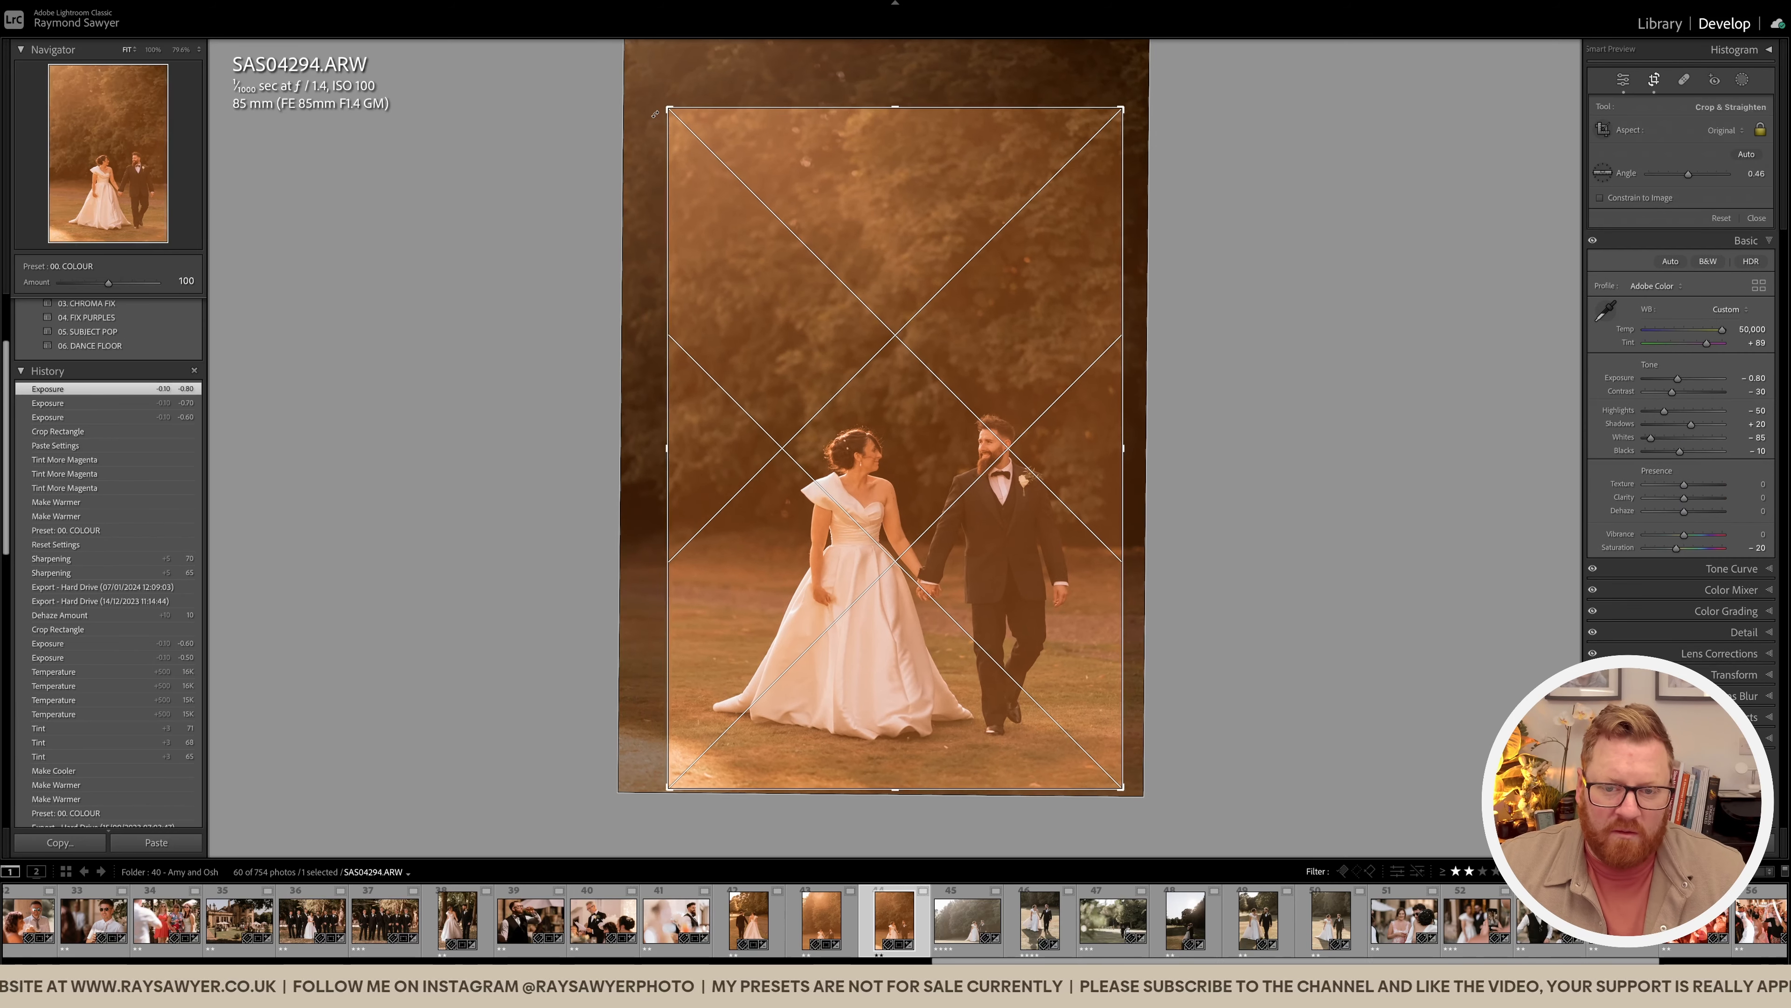
key(Return)
key(Right)
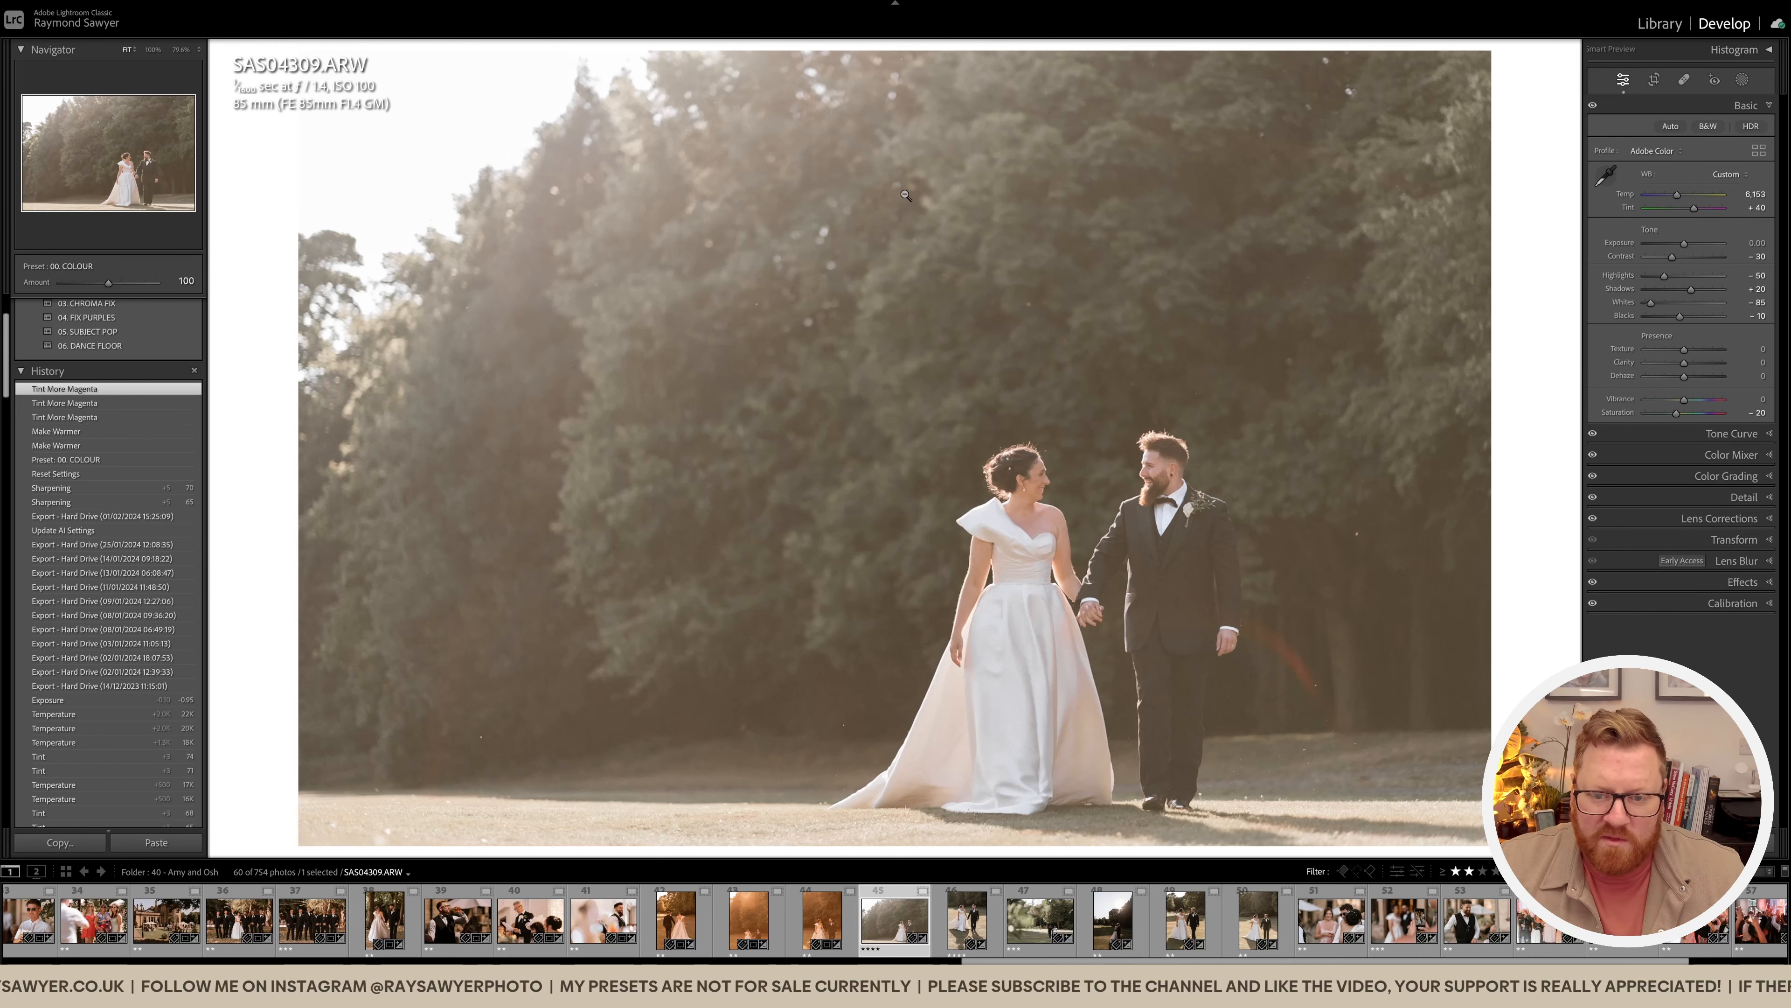
Step: Try pasting the golden settings from SAS04294.ARW onto SAS04309.ARW and reframing its crop around the couple
drag(1172, 538, 1140, 545)
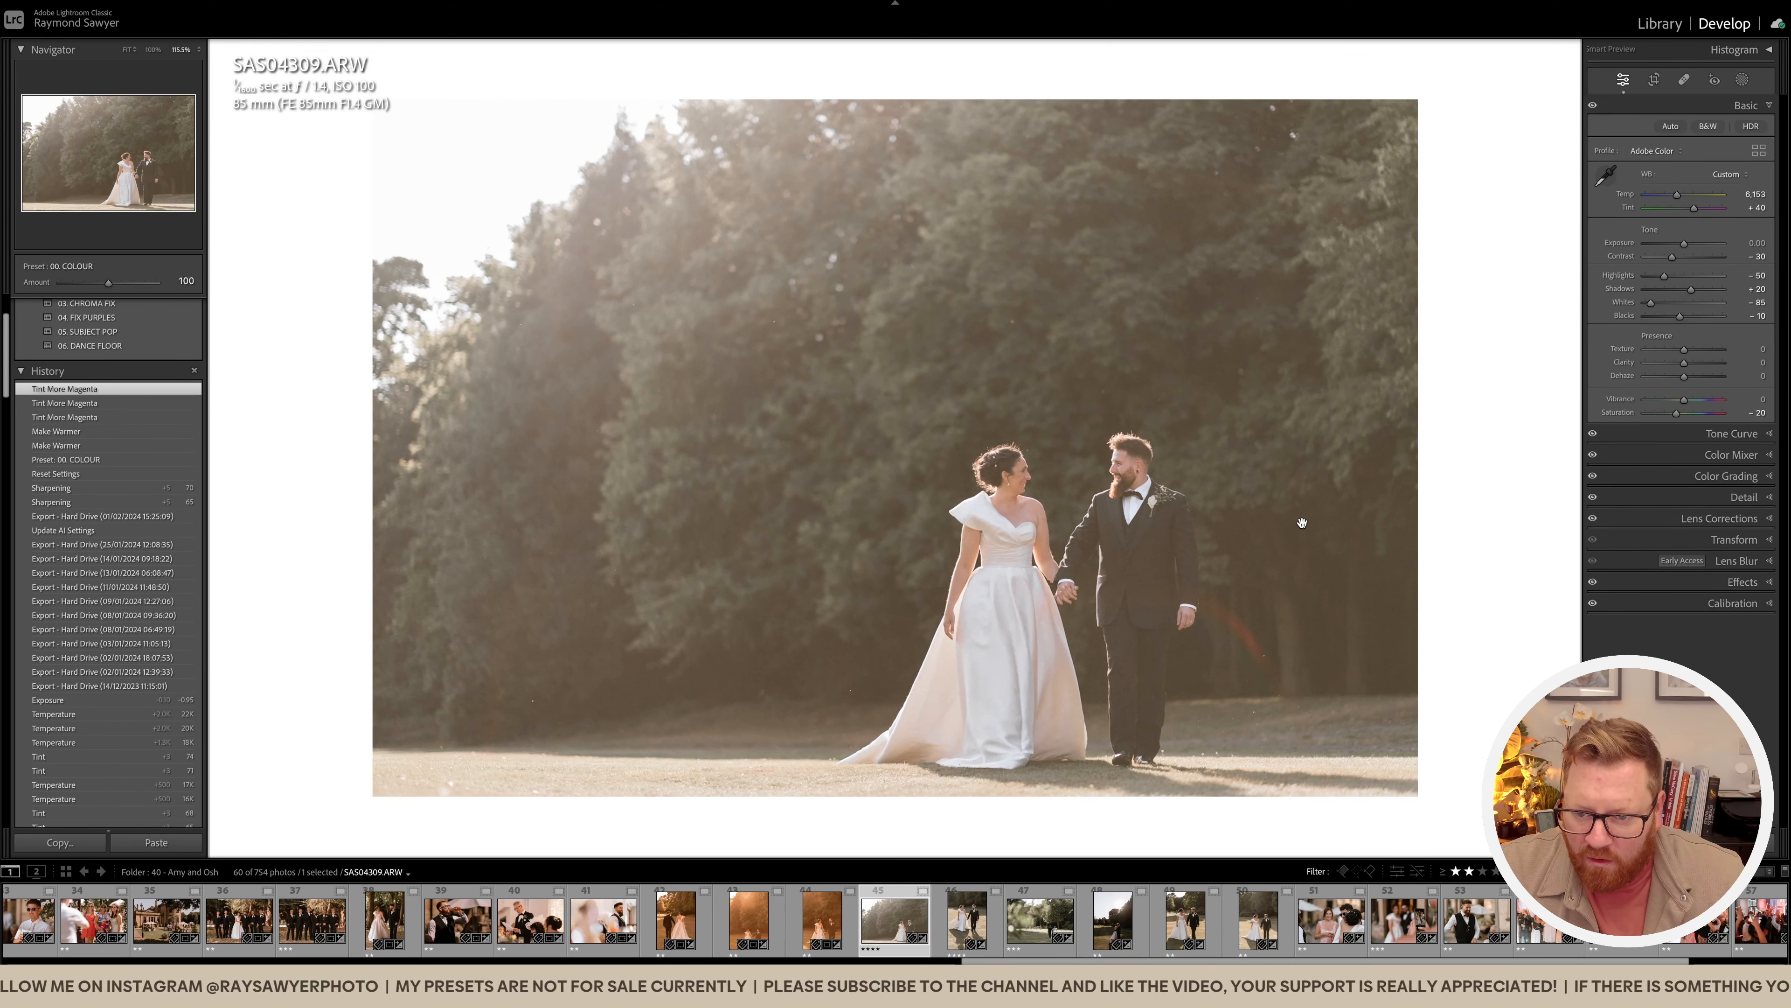
key(super+shift+v)
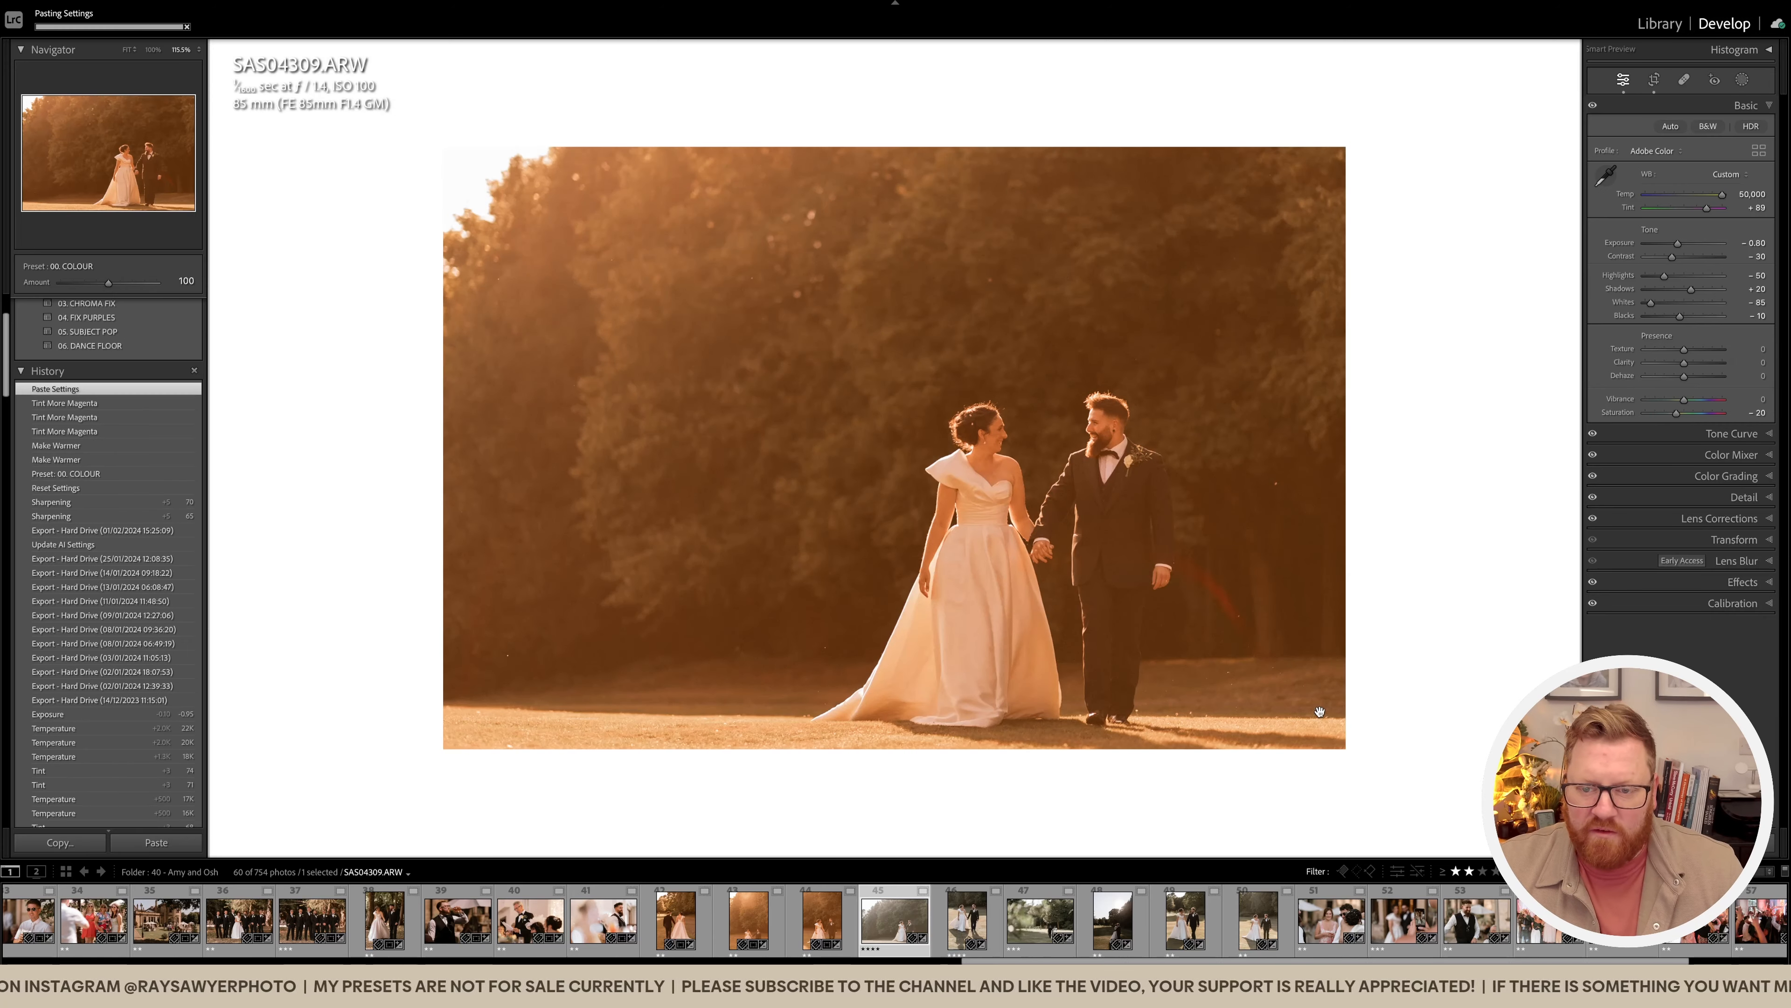
key(r)
drag(929, 562, 1019, 557)
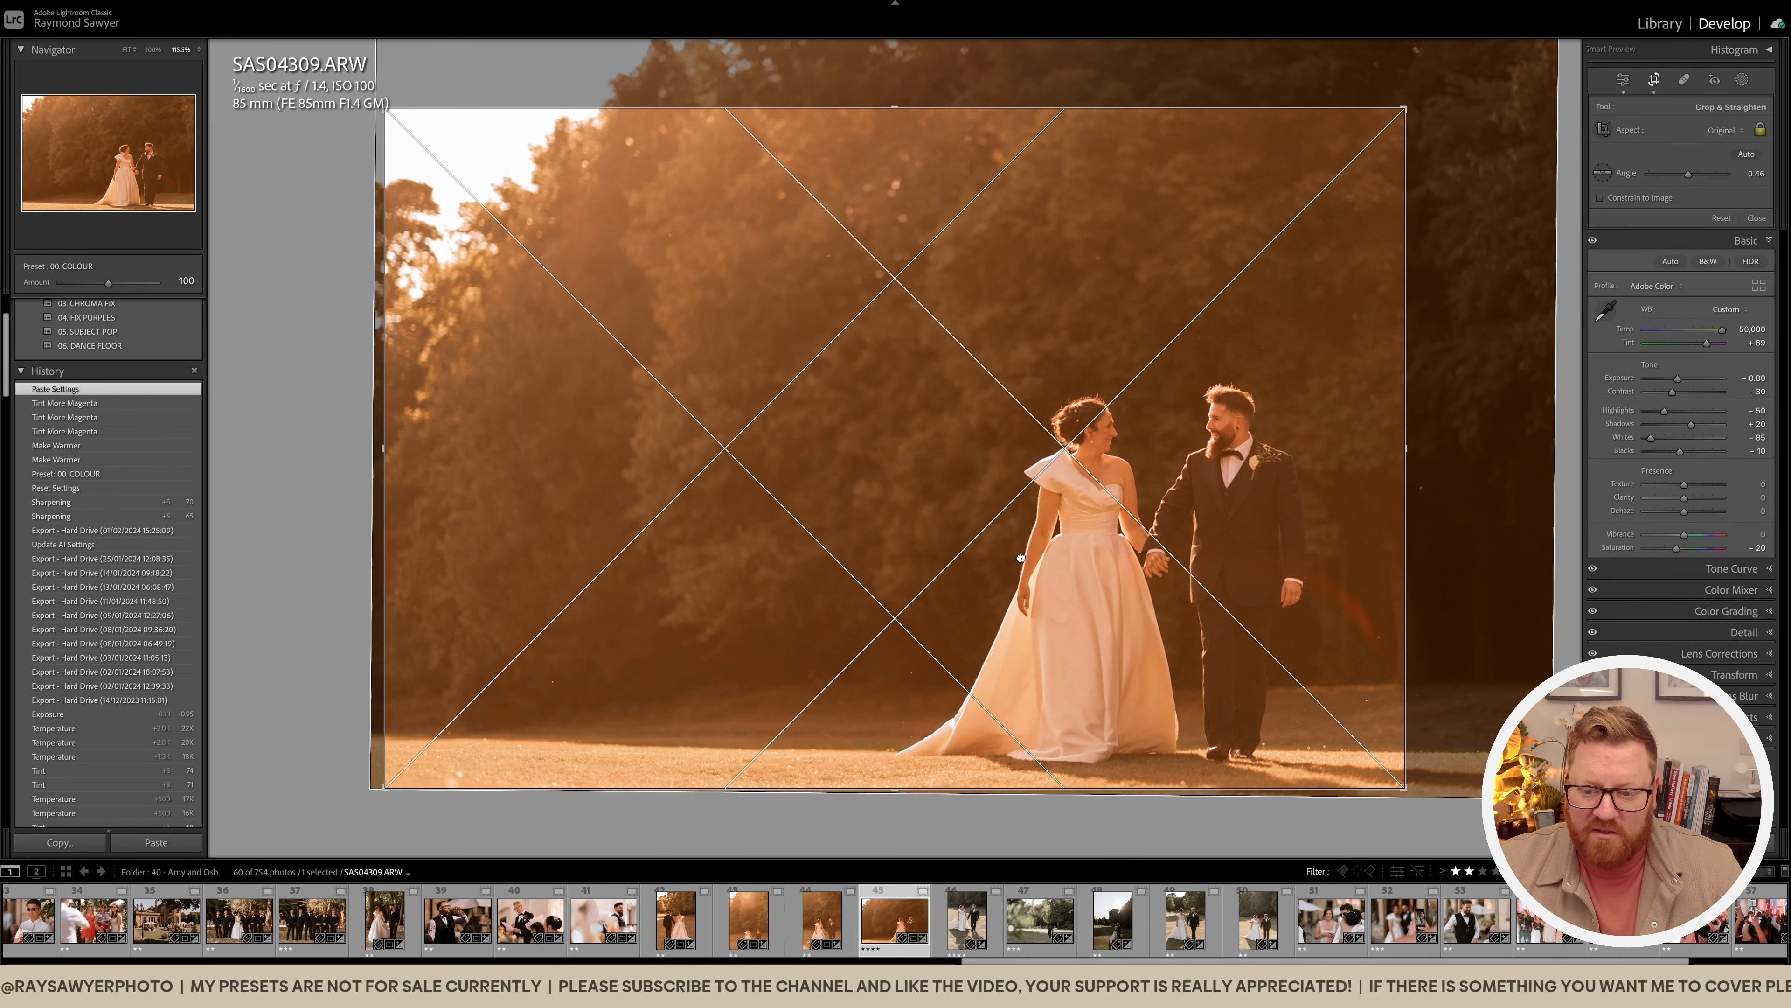
key(Return)
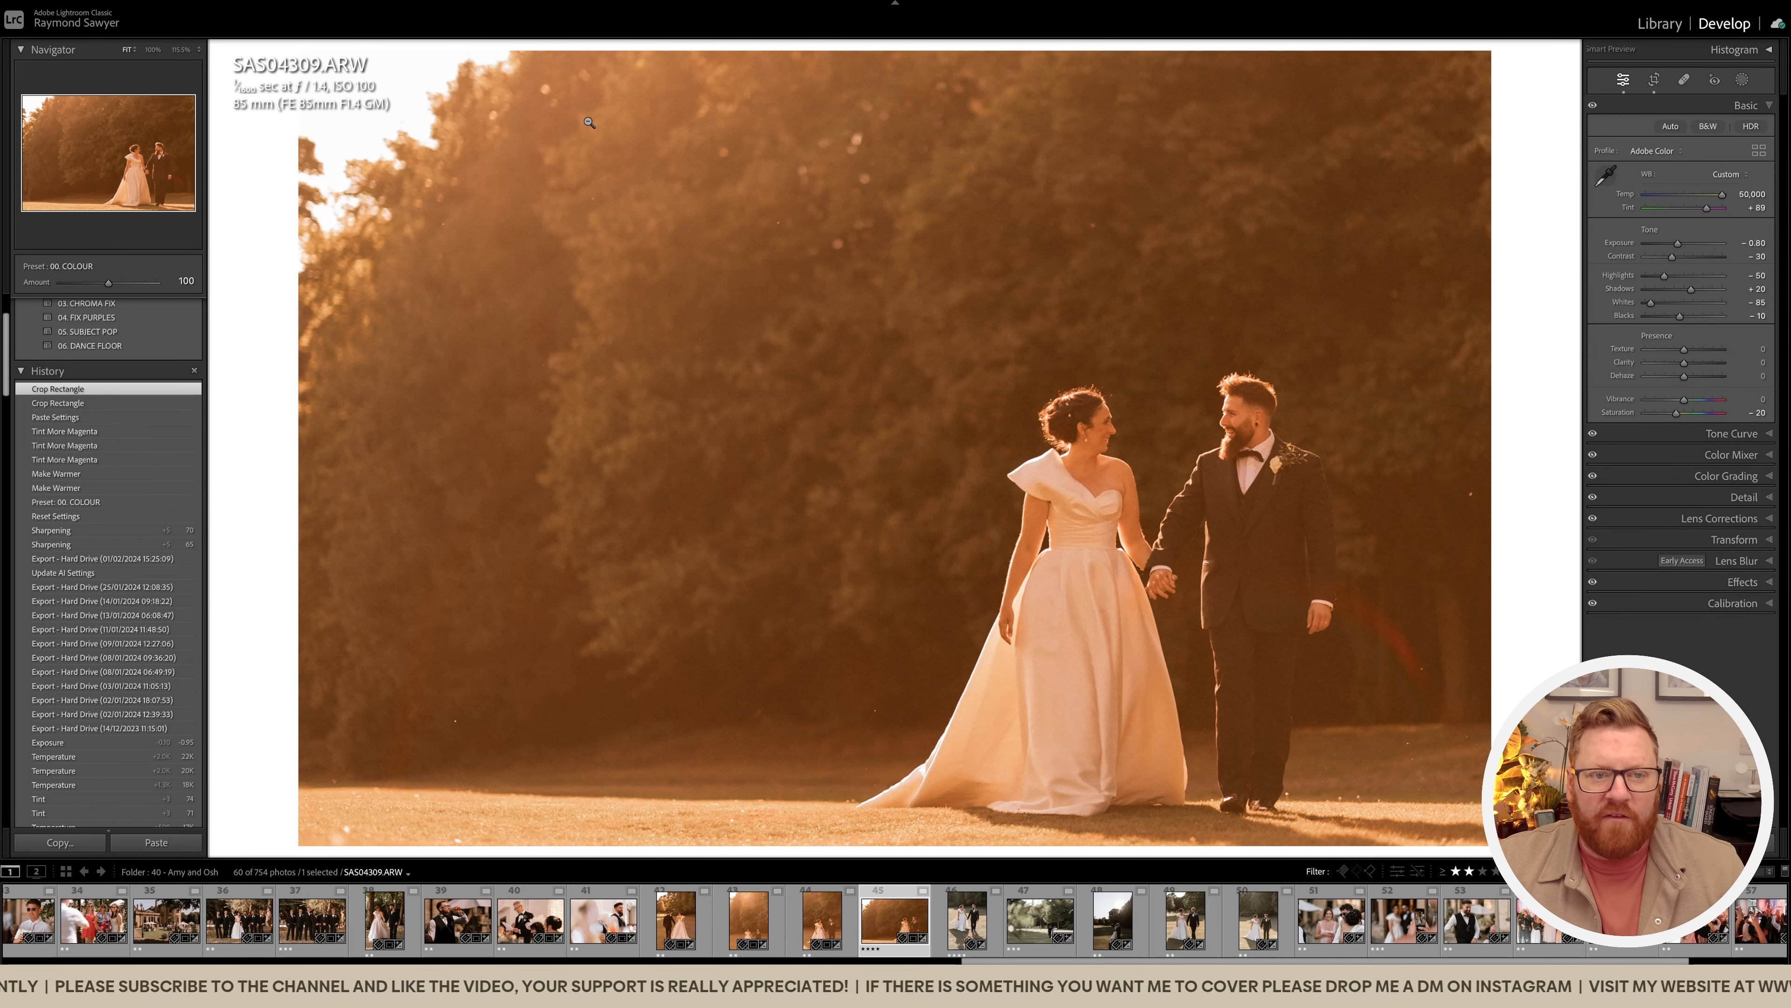
Step: Brush the AI Sun Flare preset over the upper-left trees in SAS04309.ARW, with mask exposure 1.53 and highlights 41
click(572, 235)
key(k)
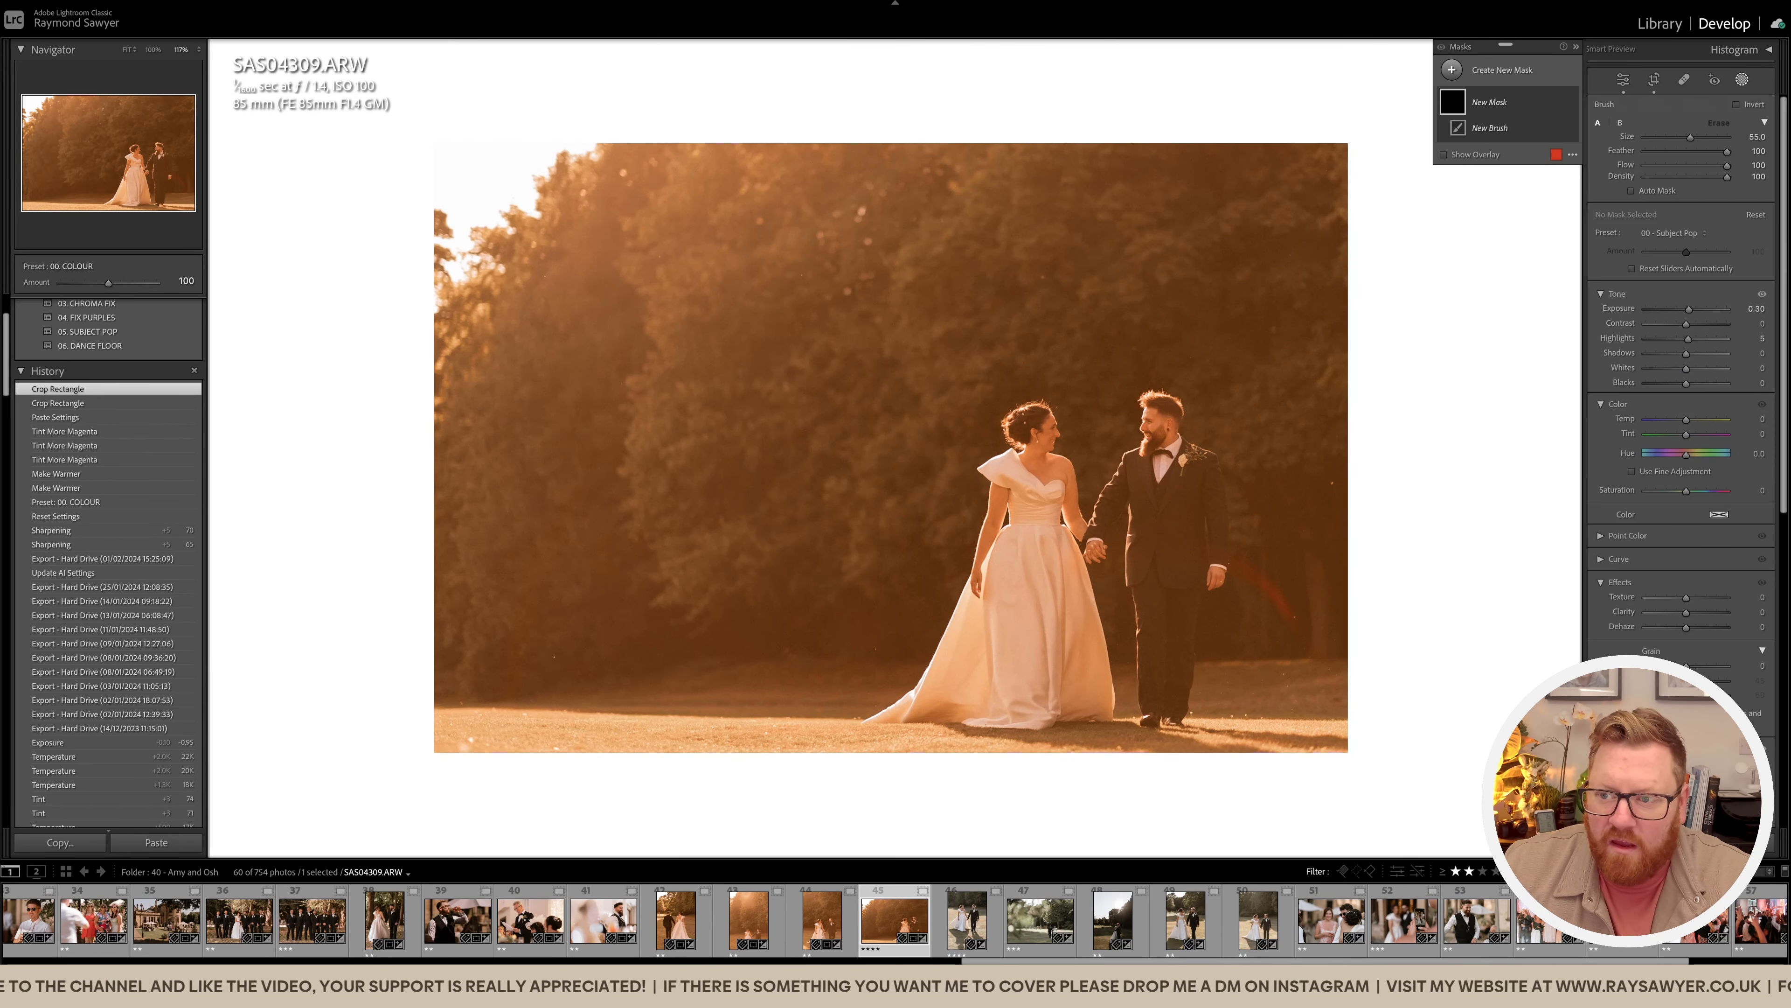
click(1673, 232)
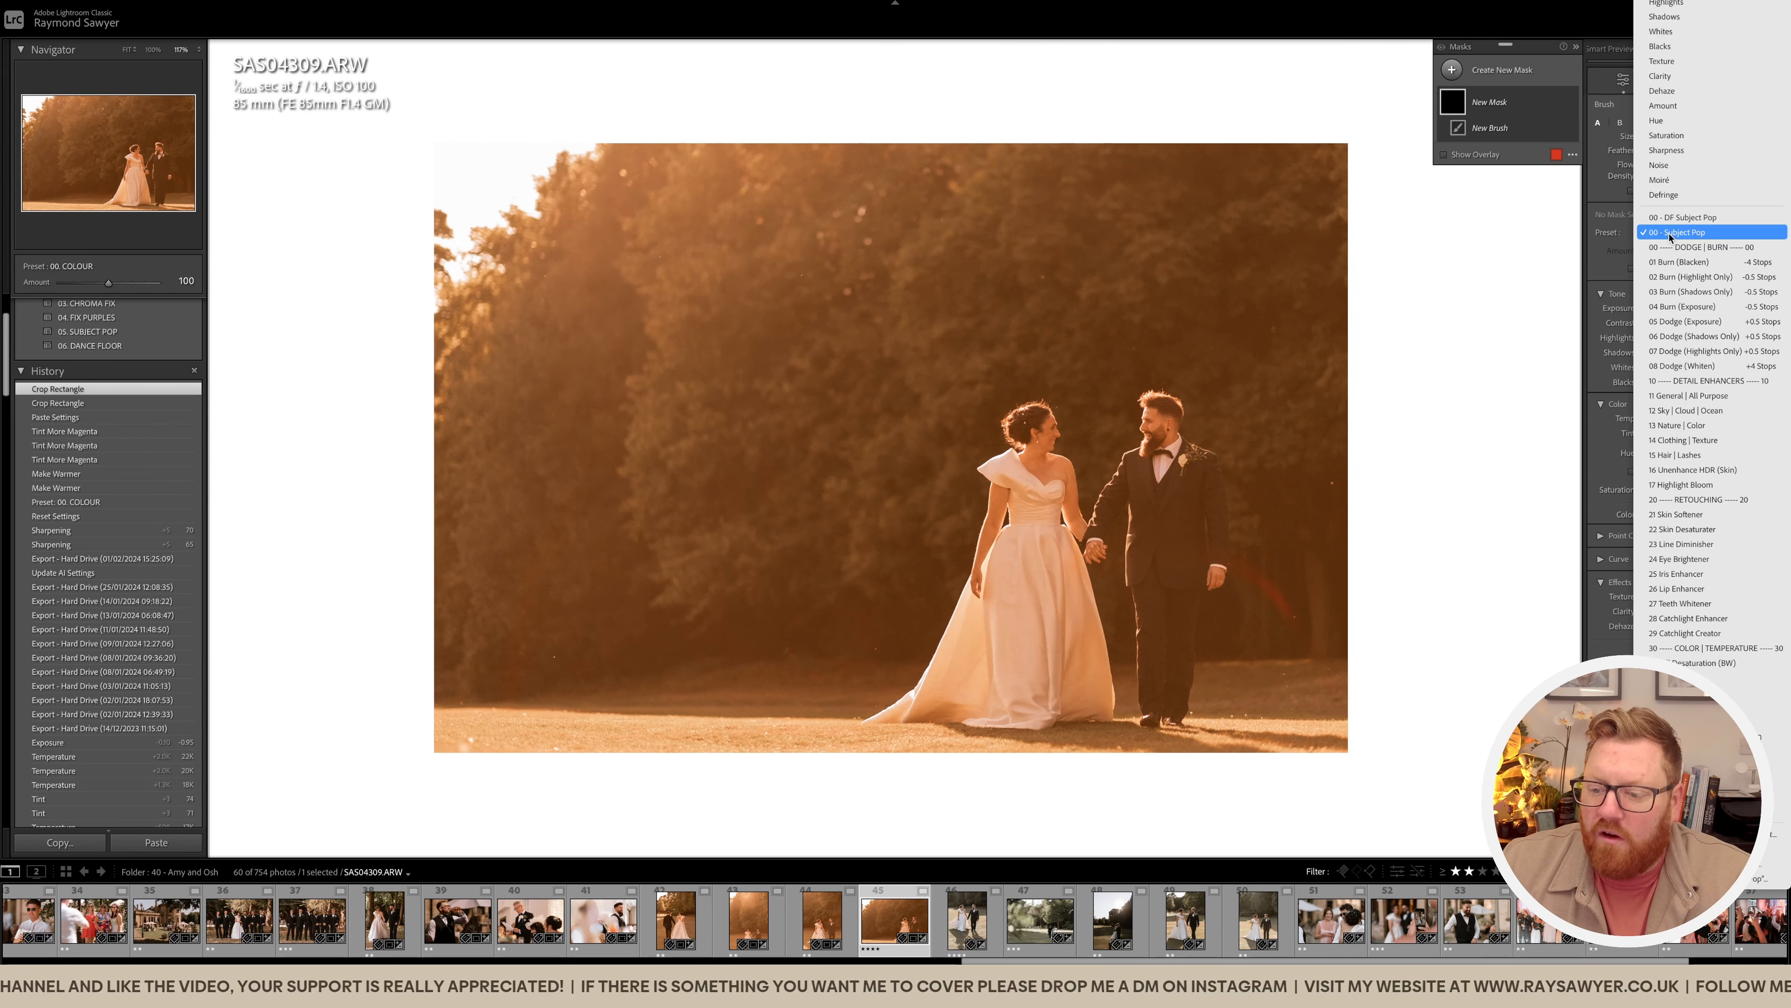
click(1707, 750)
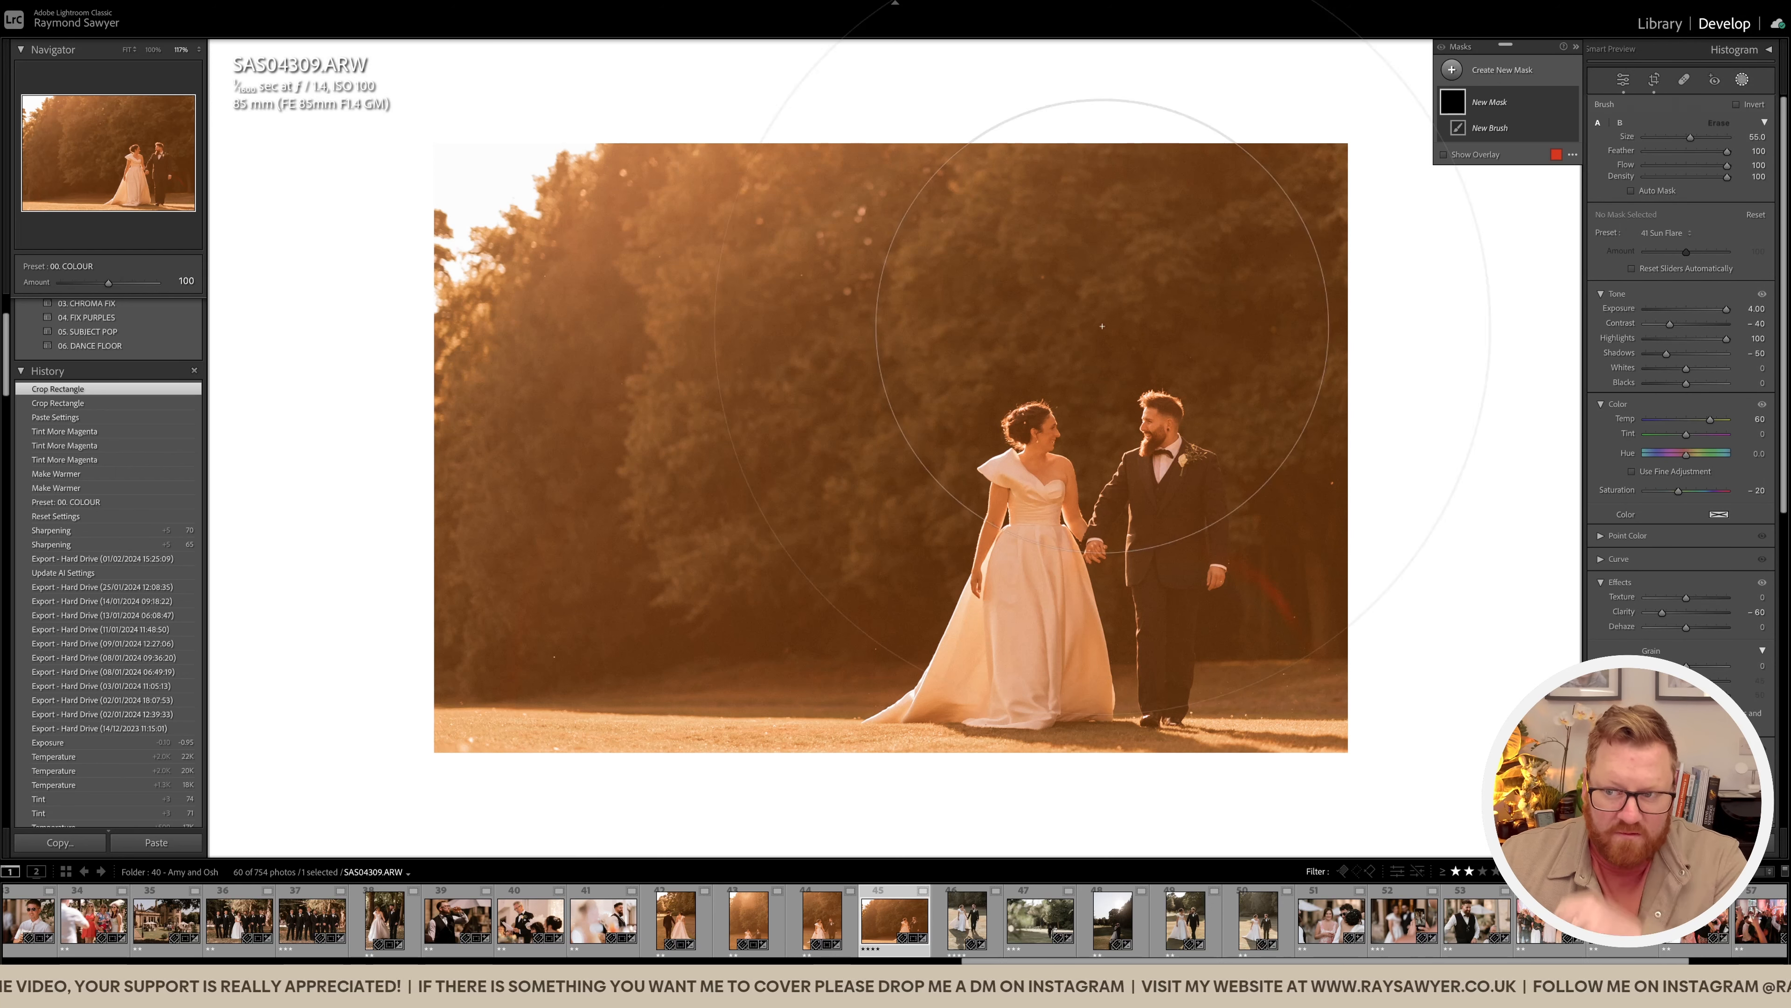
click(596, 297)
drag(596, 298, 320, 276)
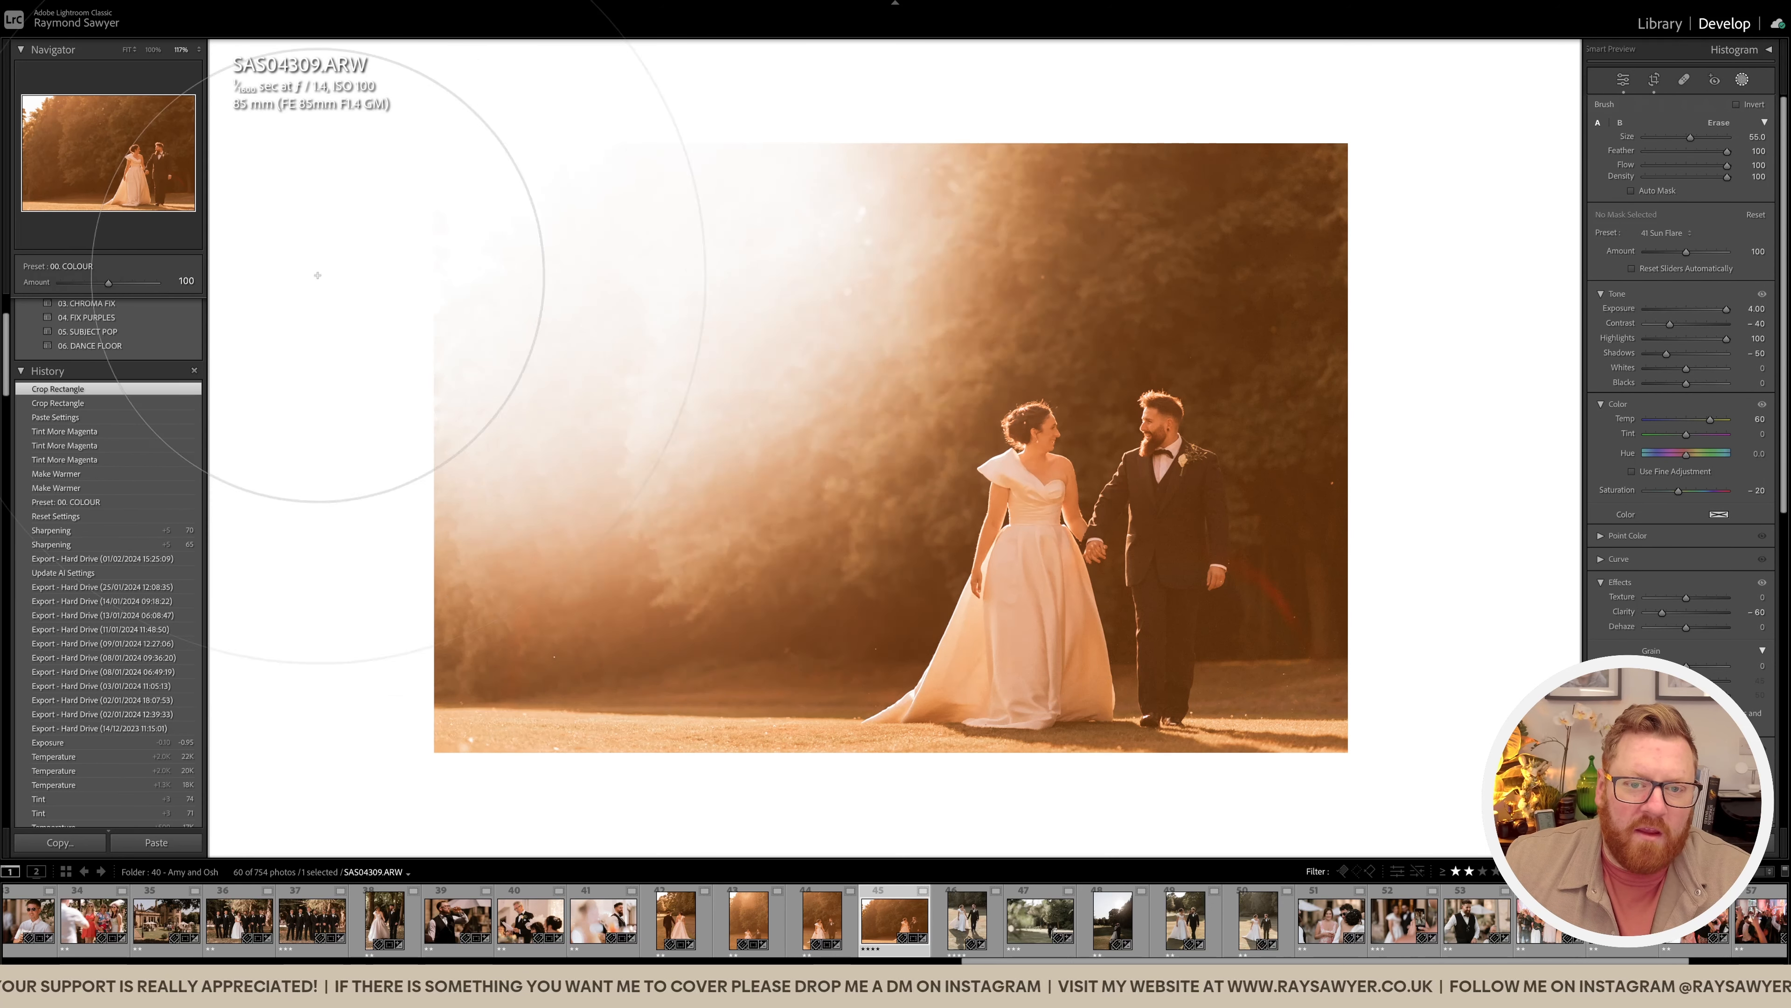
drag(1689, 307, 1703, 343)
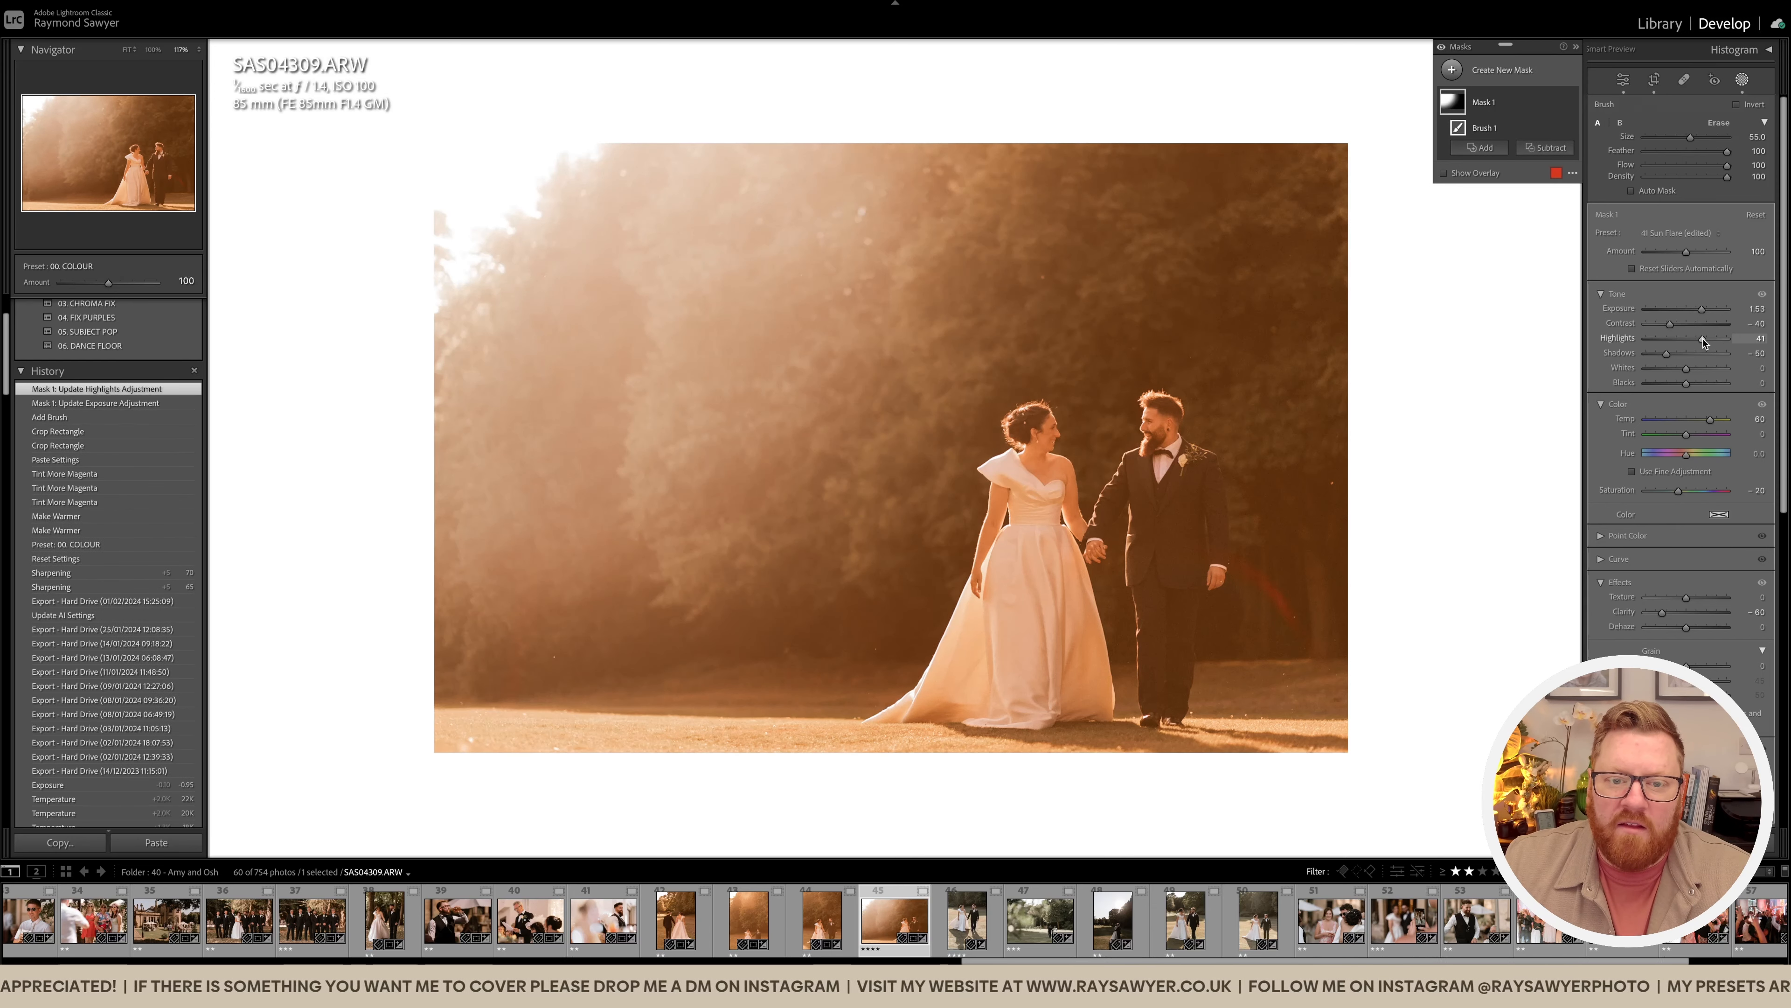
key(k)
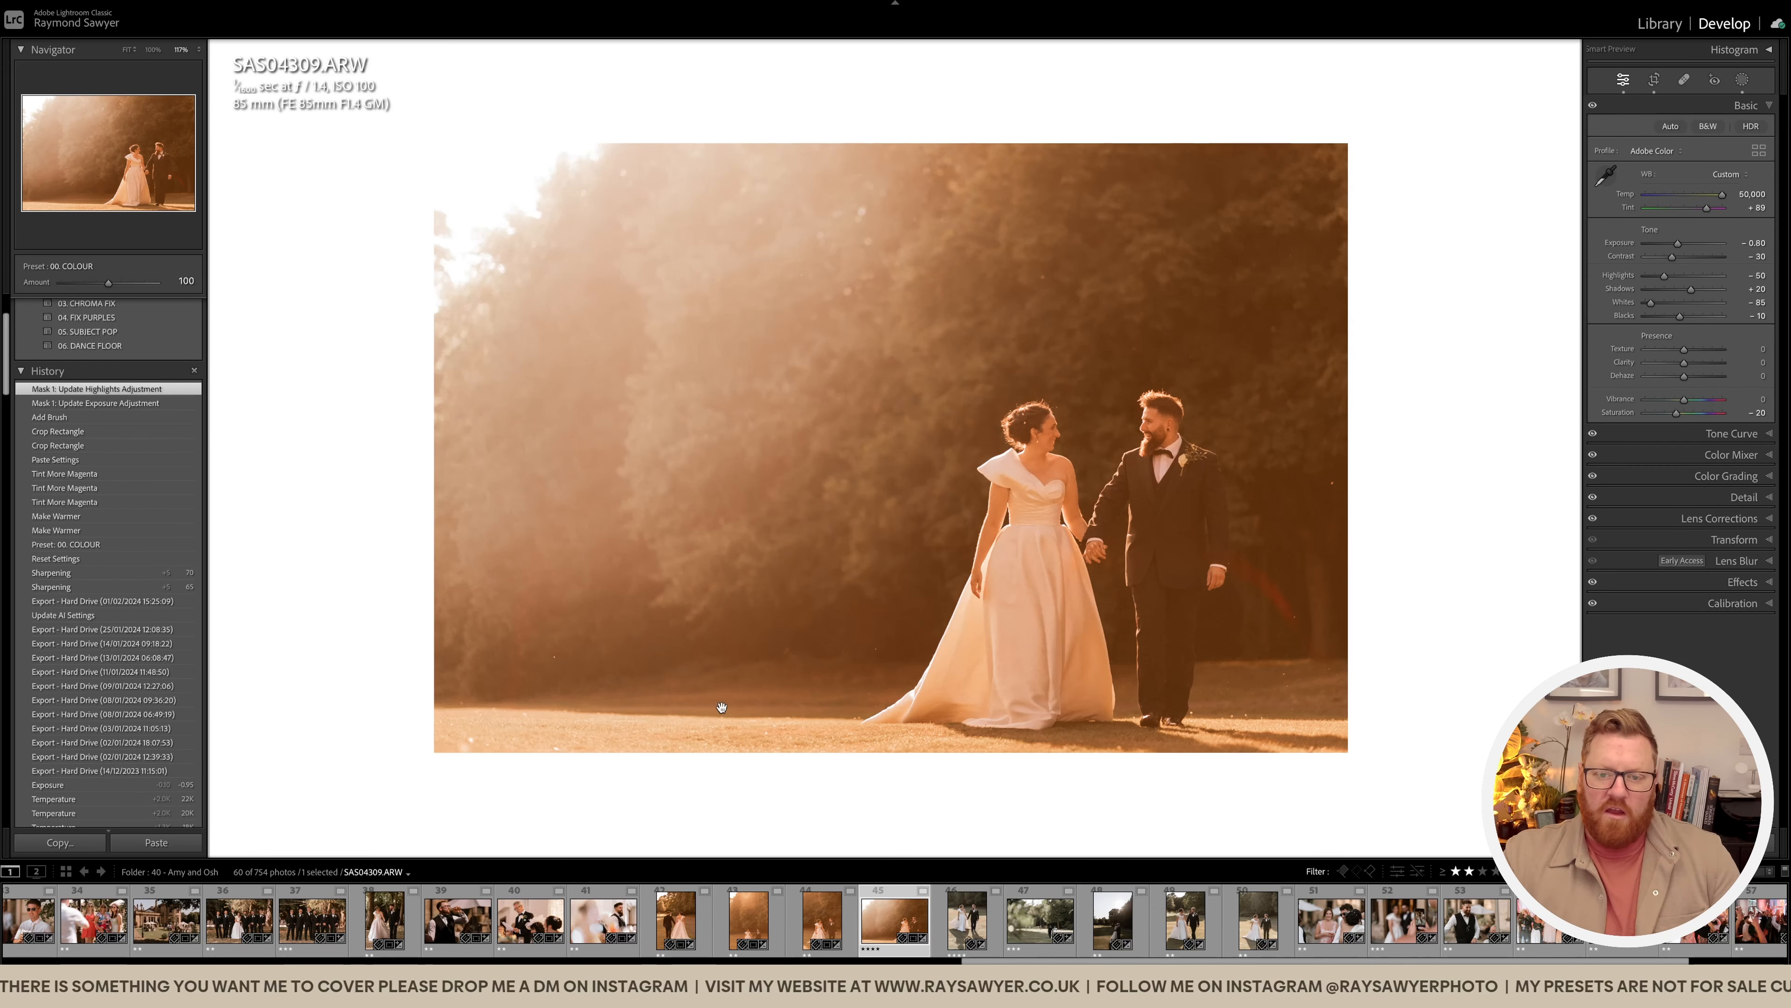
Step: Restore SAS04309.ARW to its earlier Sharpening history state just after the exports and raise the tint to +89
click(577, 637)
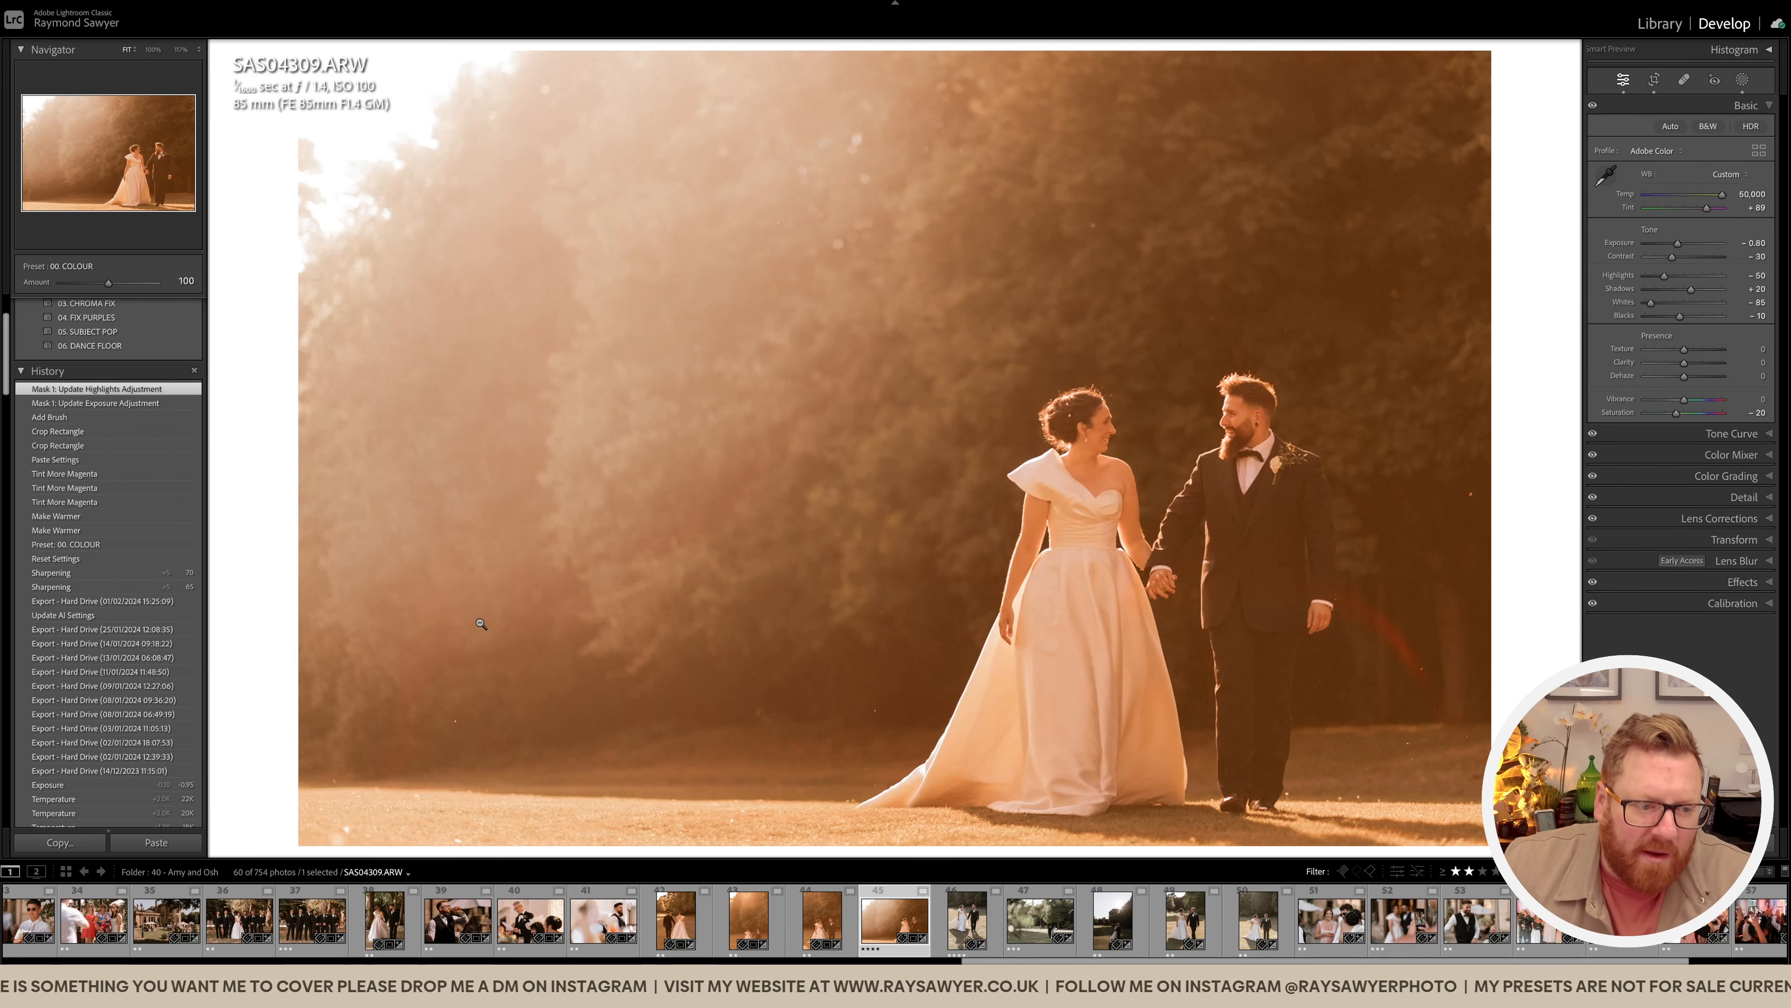
click(197, 590)
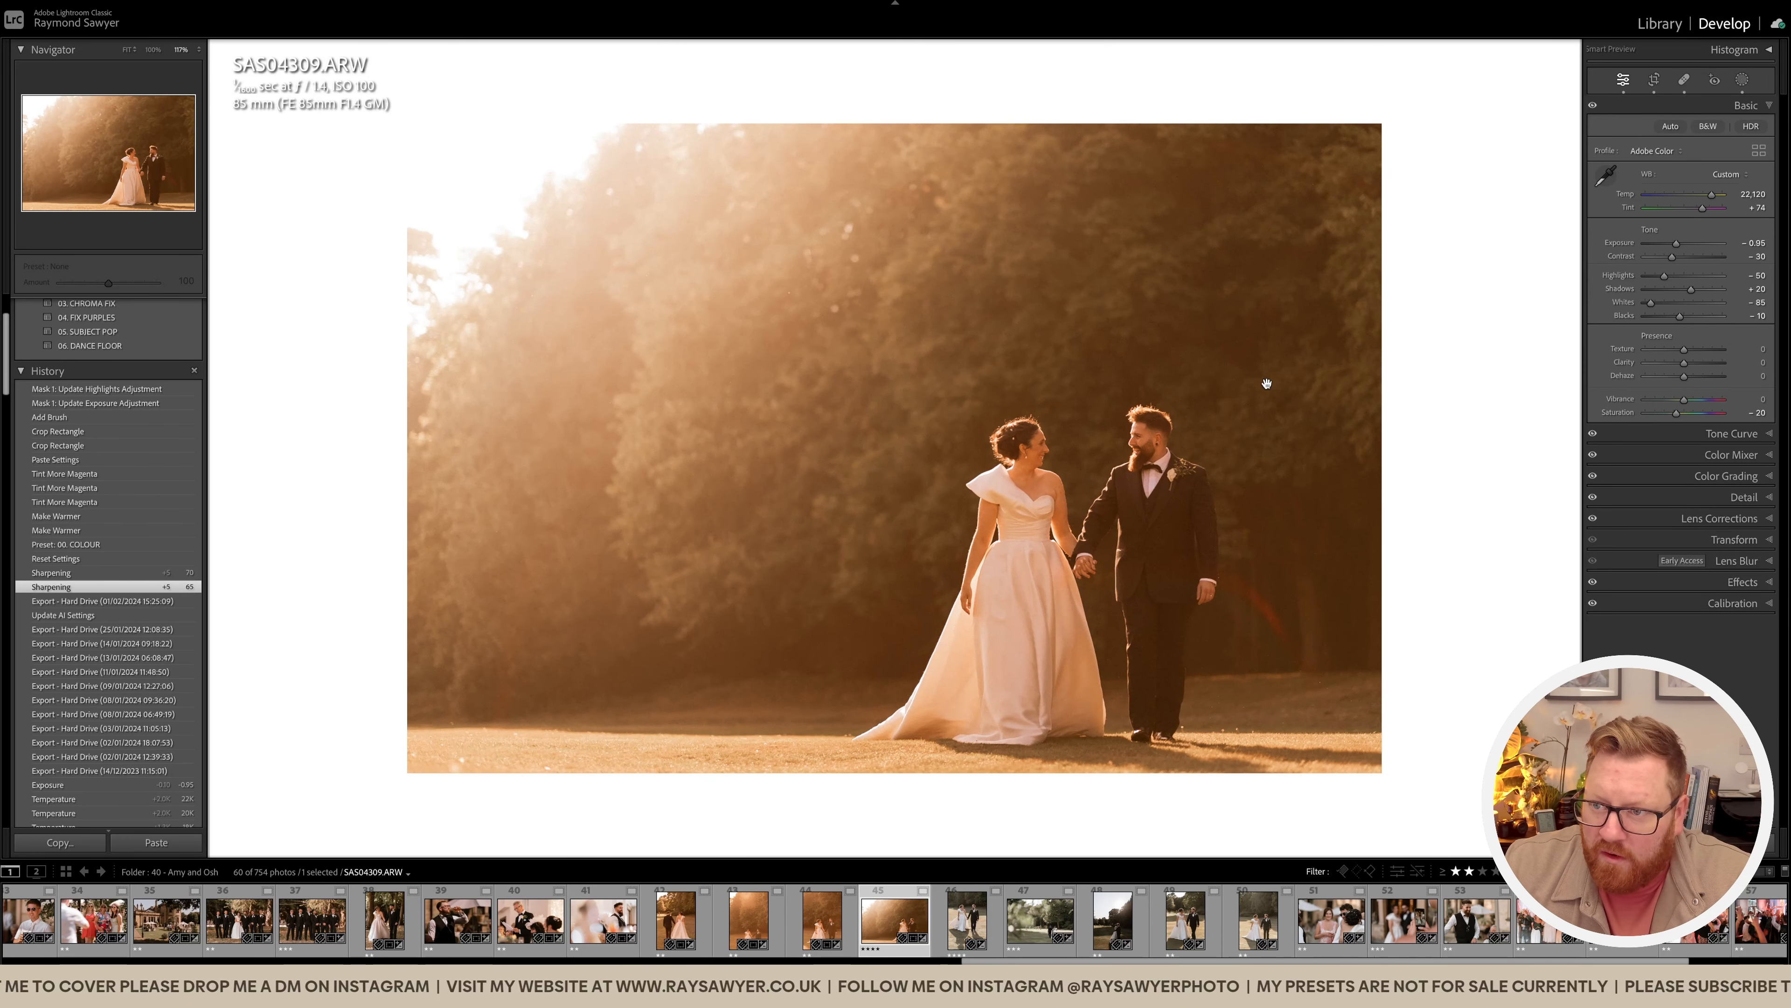
key(equal)
key(equal)
key(equal)
key(equal)
key(equal)
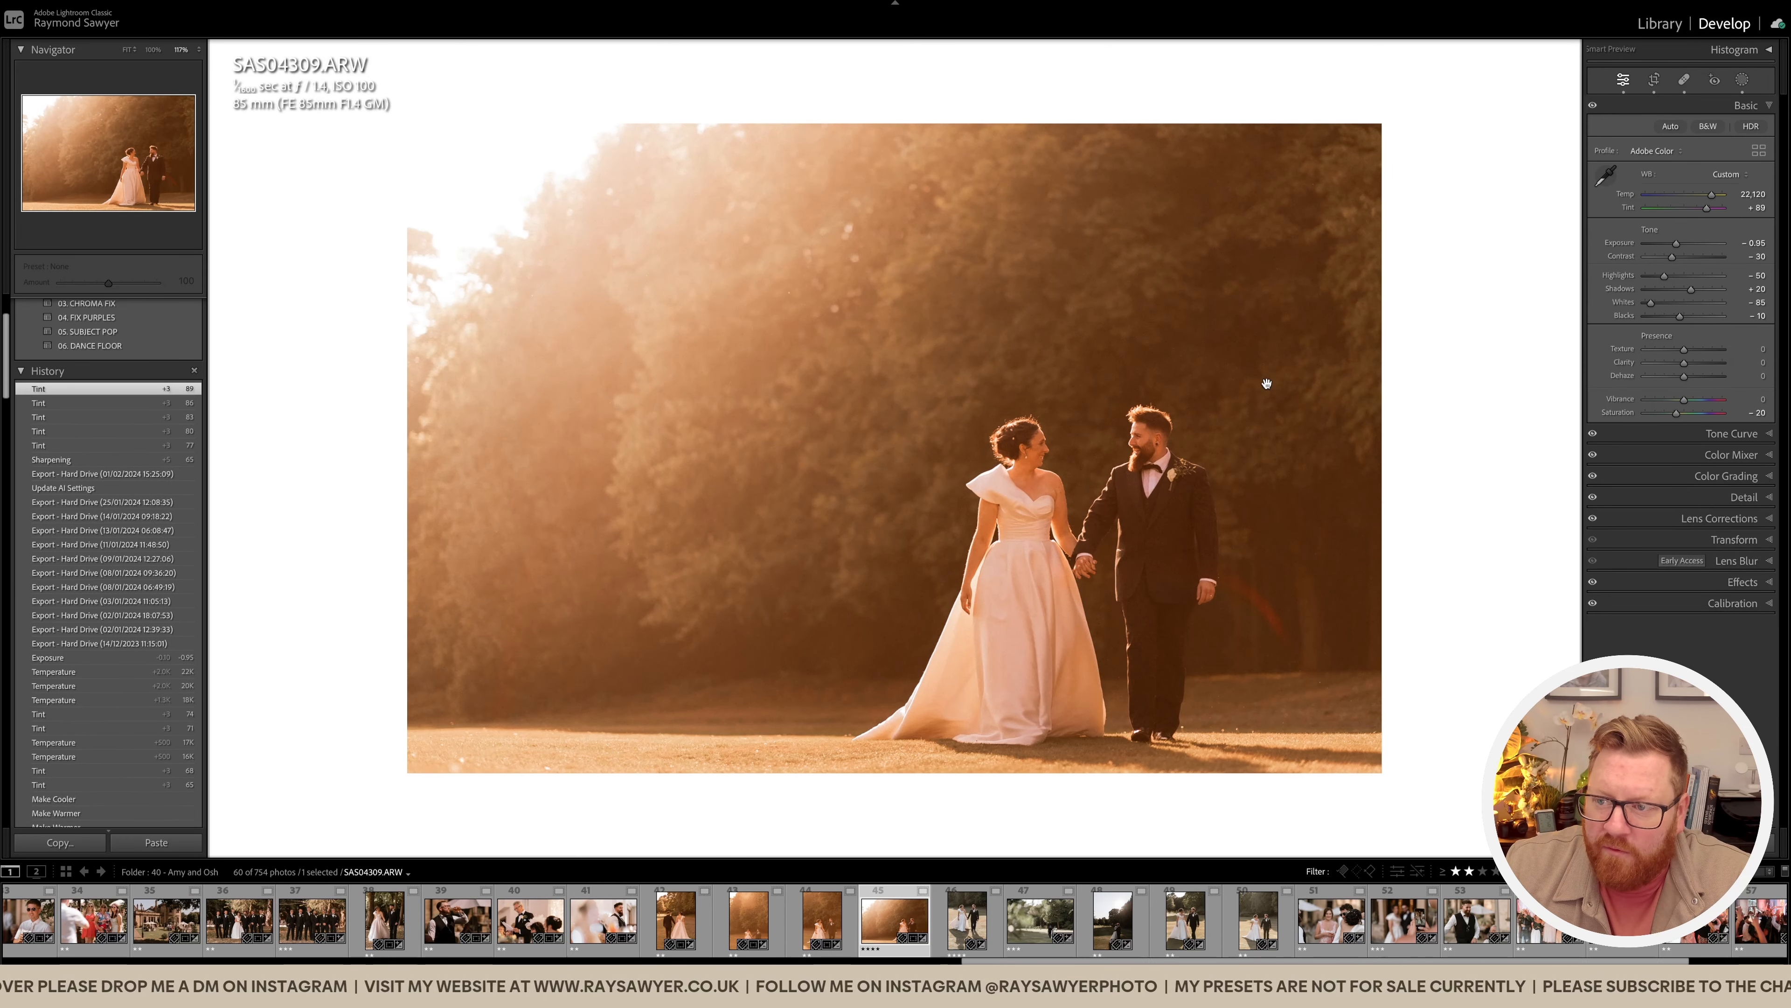
Step: Set the temperature of SAS04309.ARW to 50,000 and compare the result with SAS04294.ARW
drag(1711, 194, 1773, 198)
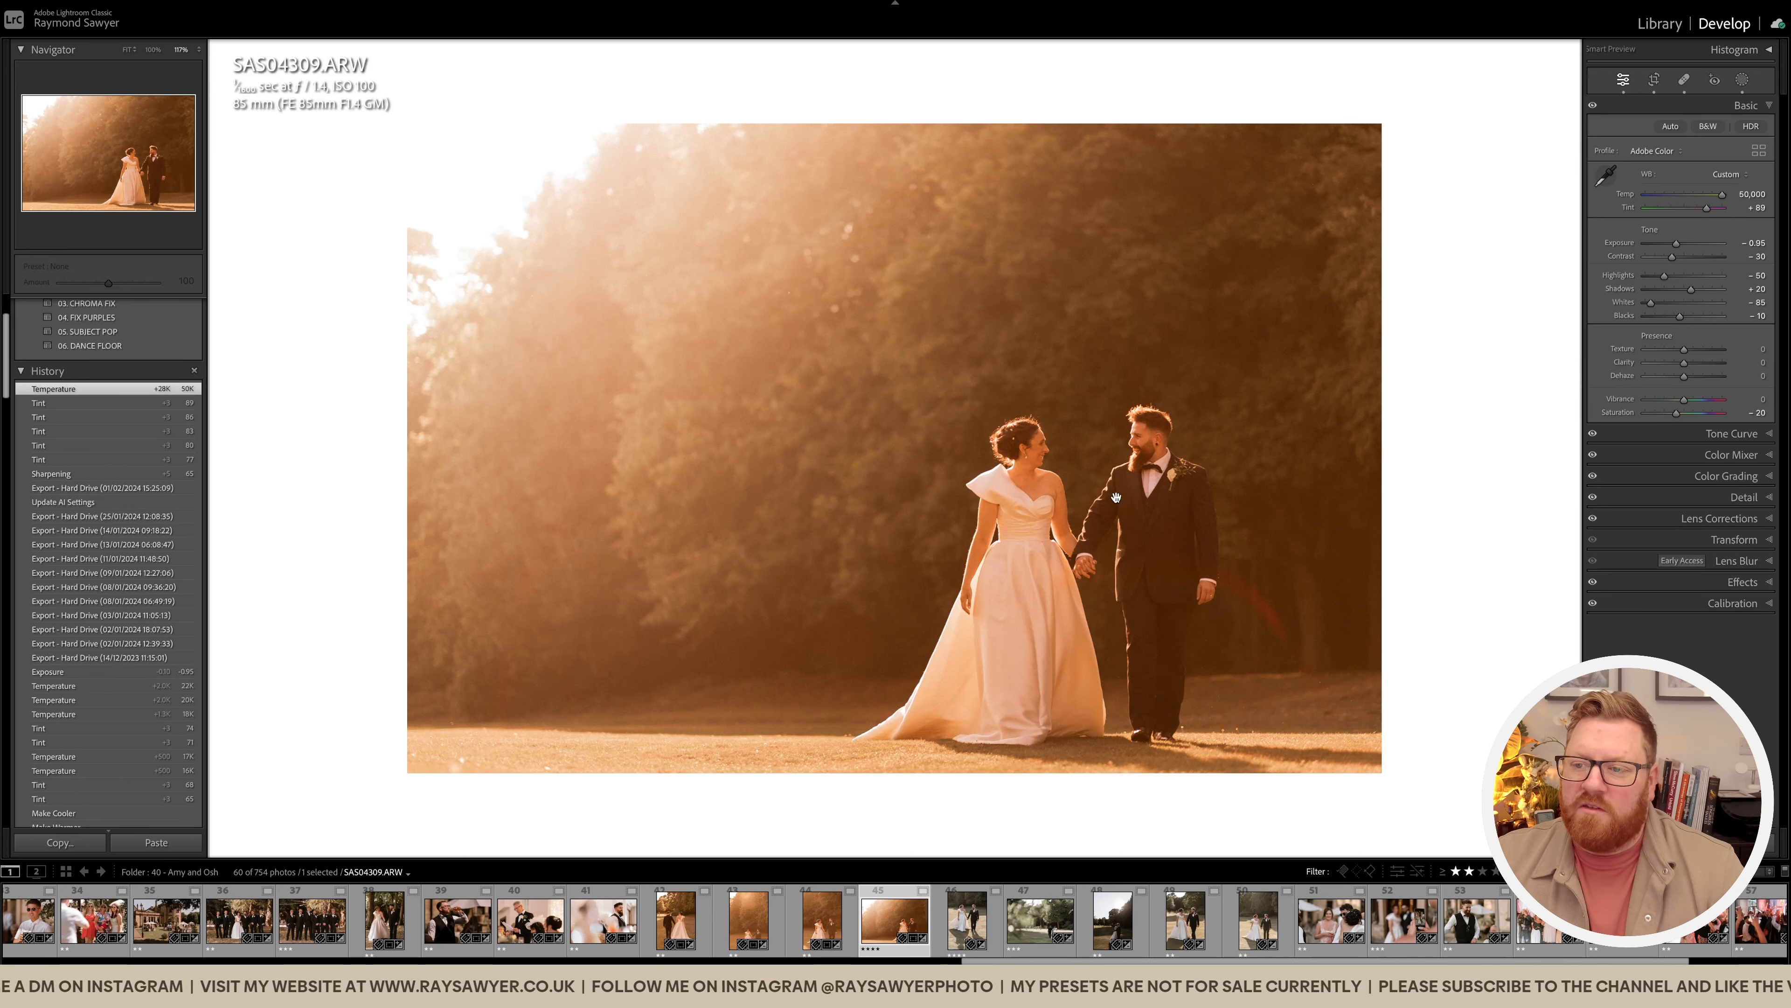
key(Left)
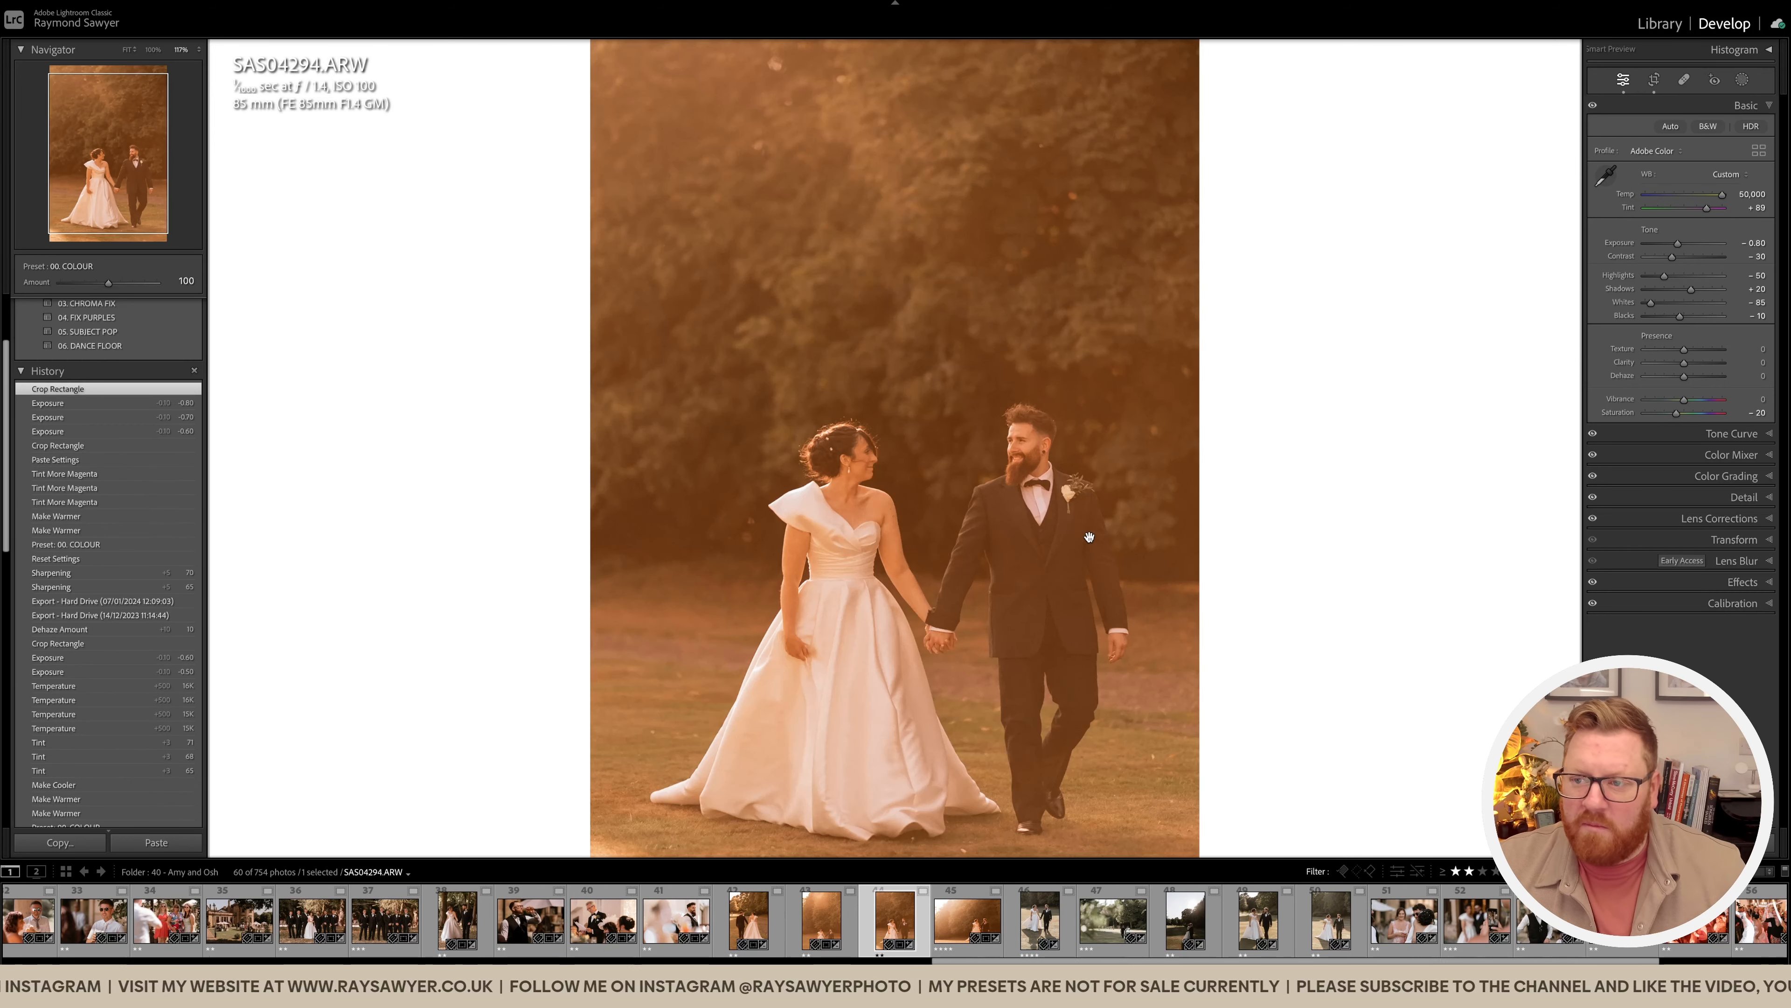
key(Right)
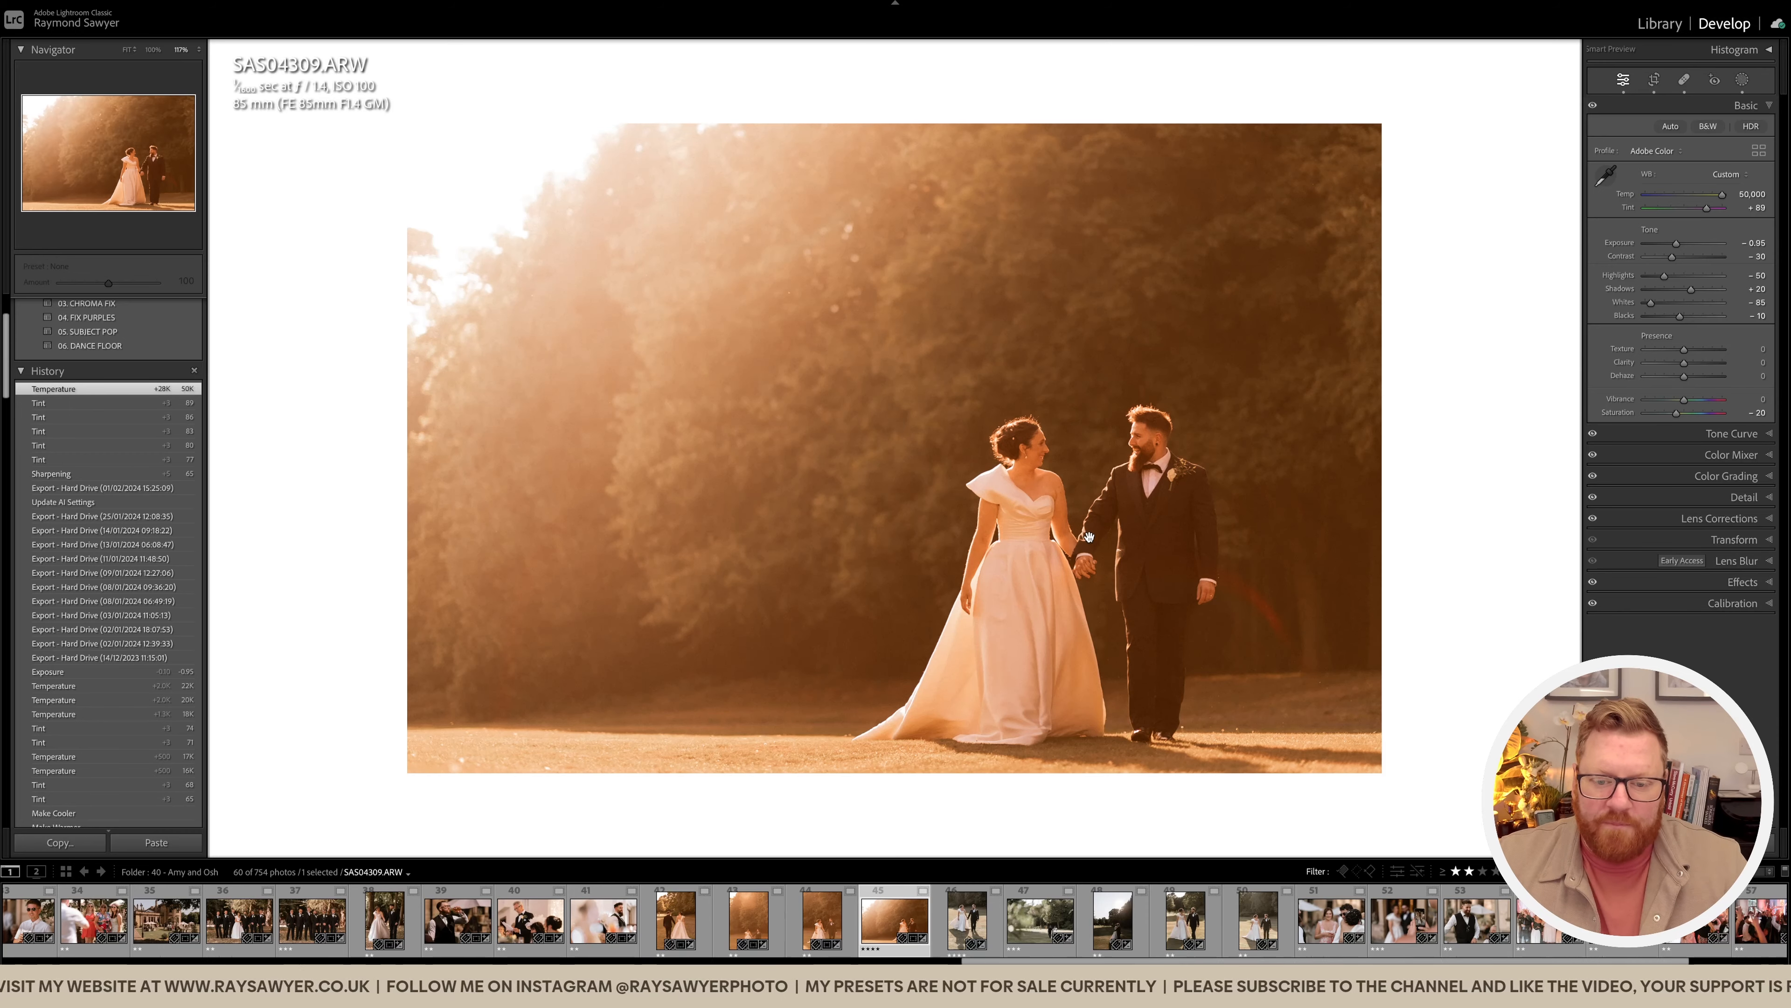
Step: Zoom in on SAS04309.ARW and heal a small distracting spot
click(1090, 539)
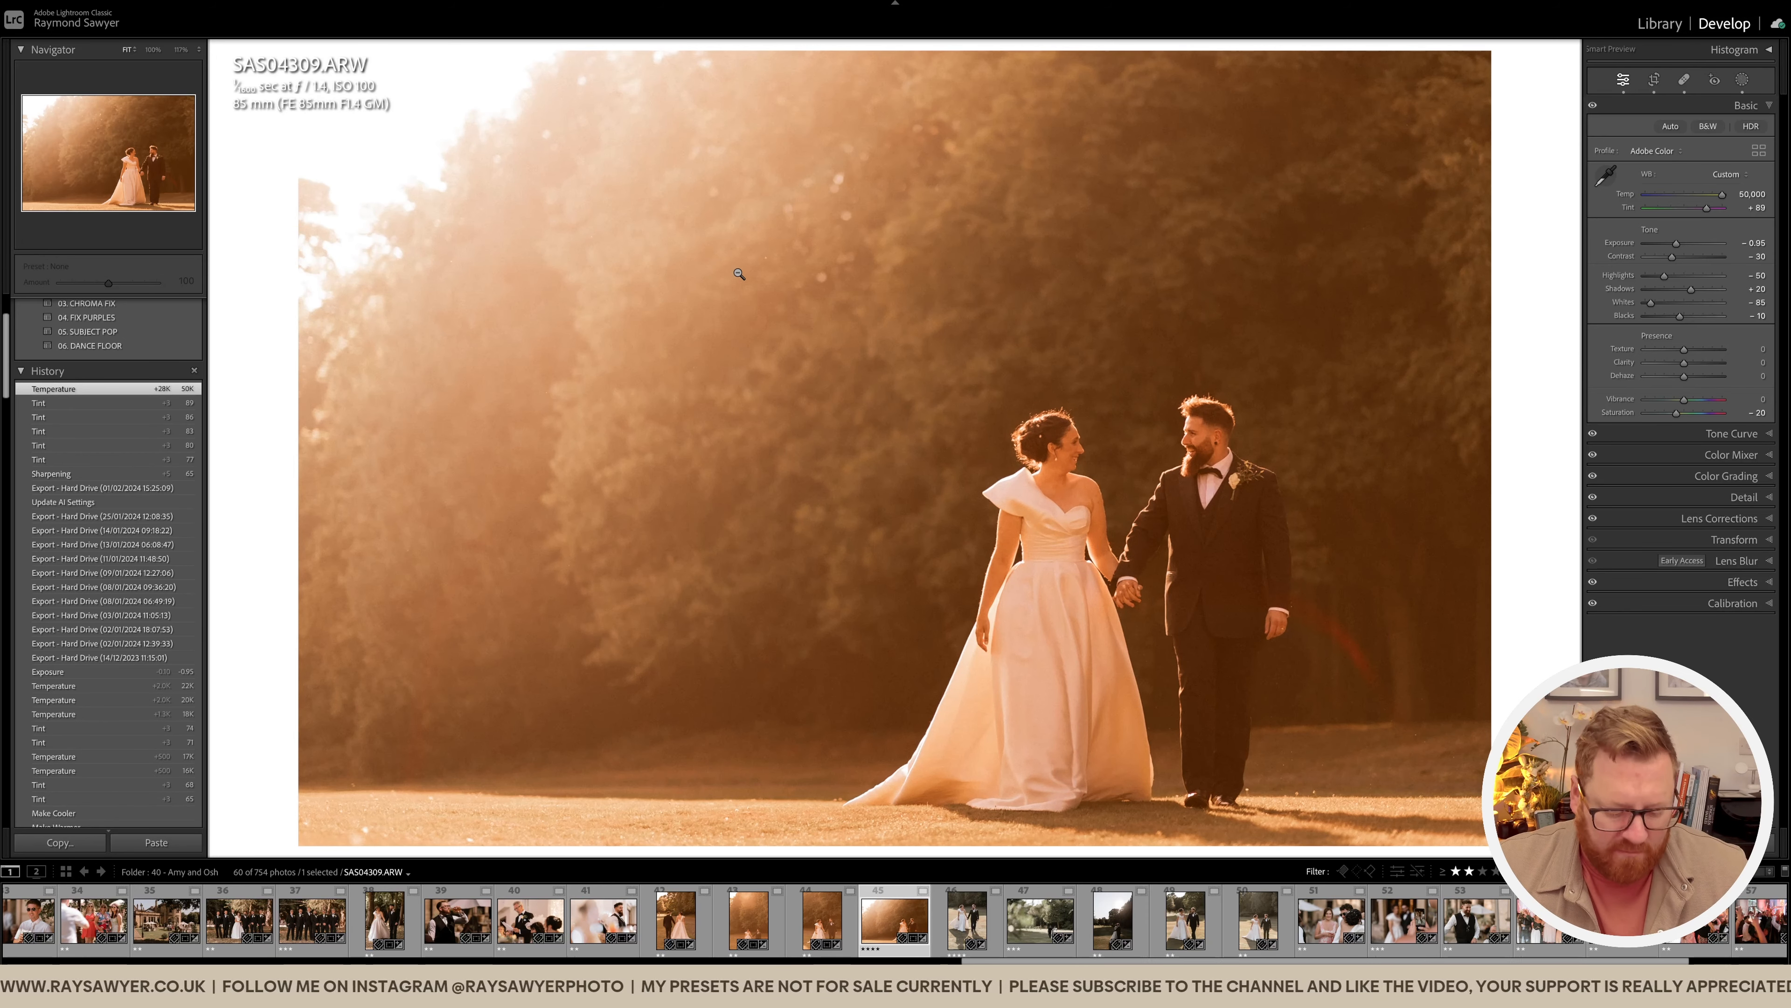
key(q)
key(q)
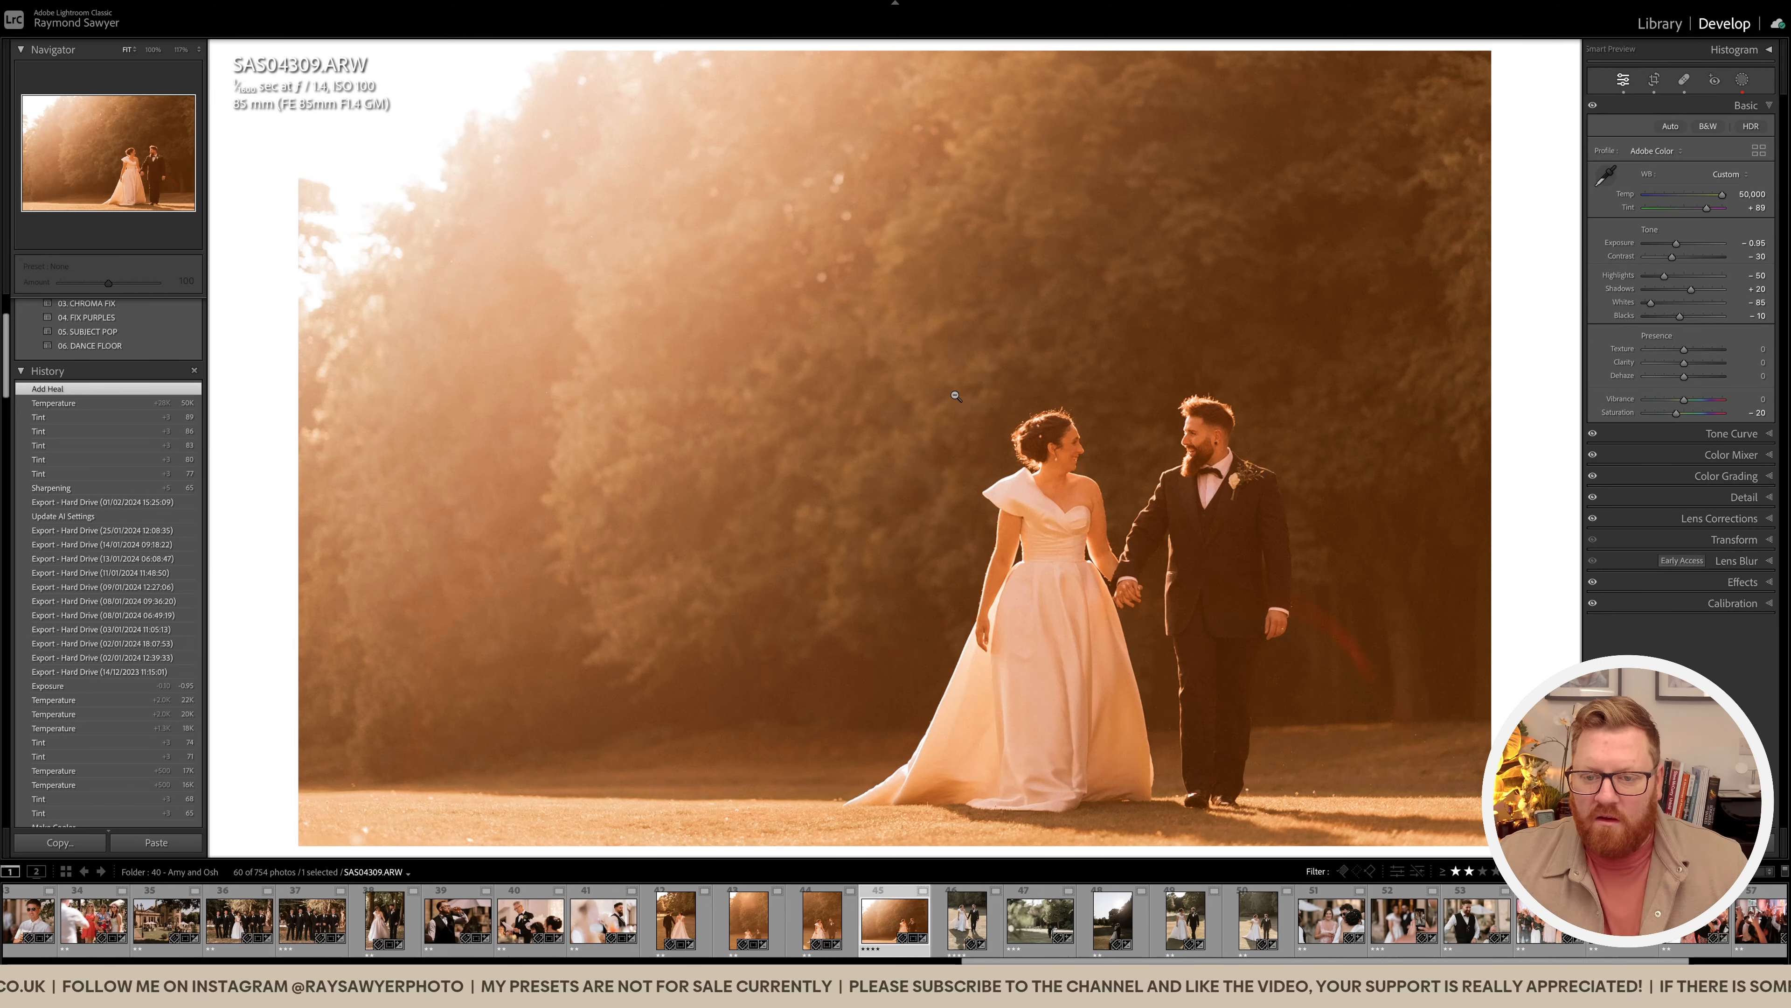
Step: Paste the golden settings onto SAS04333.ARW, slightly straighten it and crop it tighter around the couple
click(973, 917)
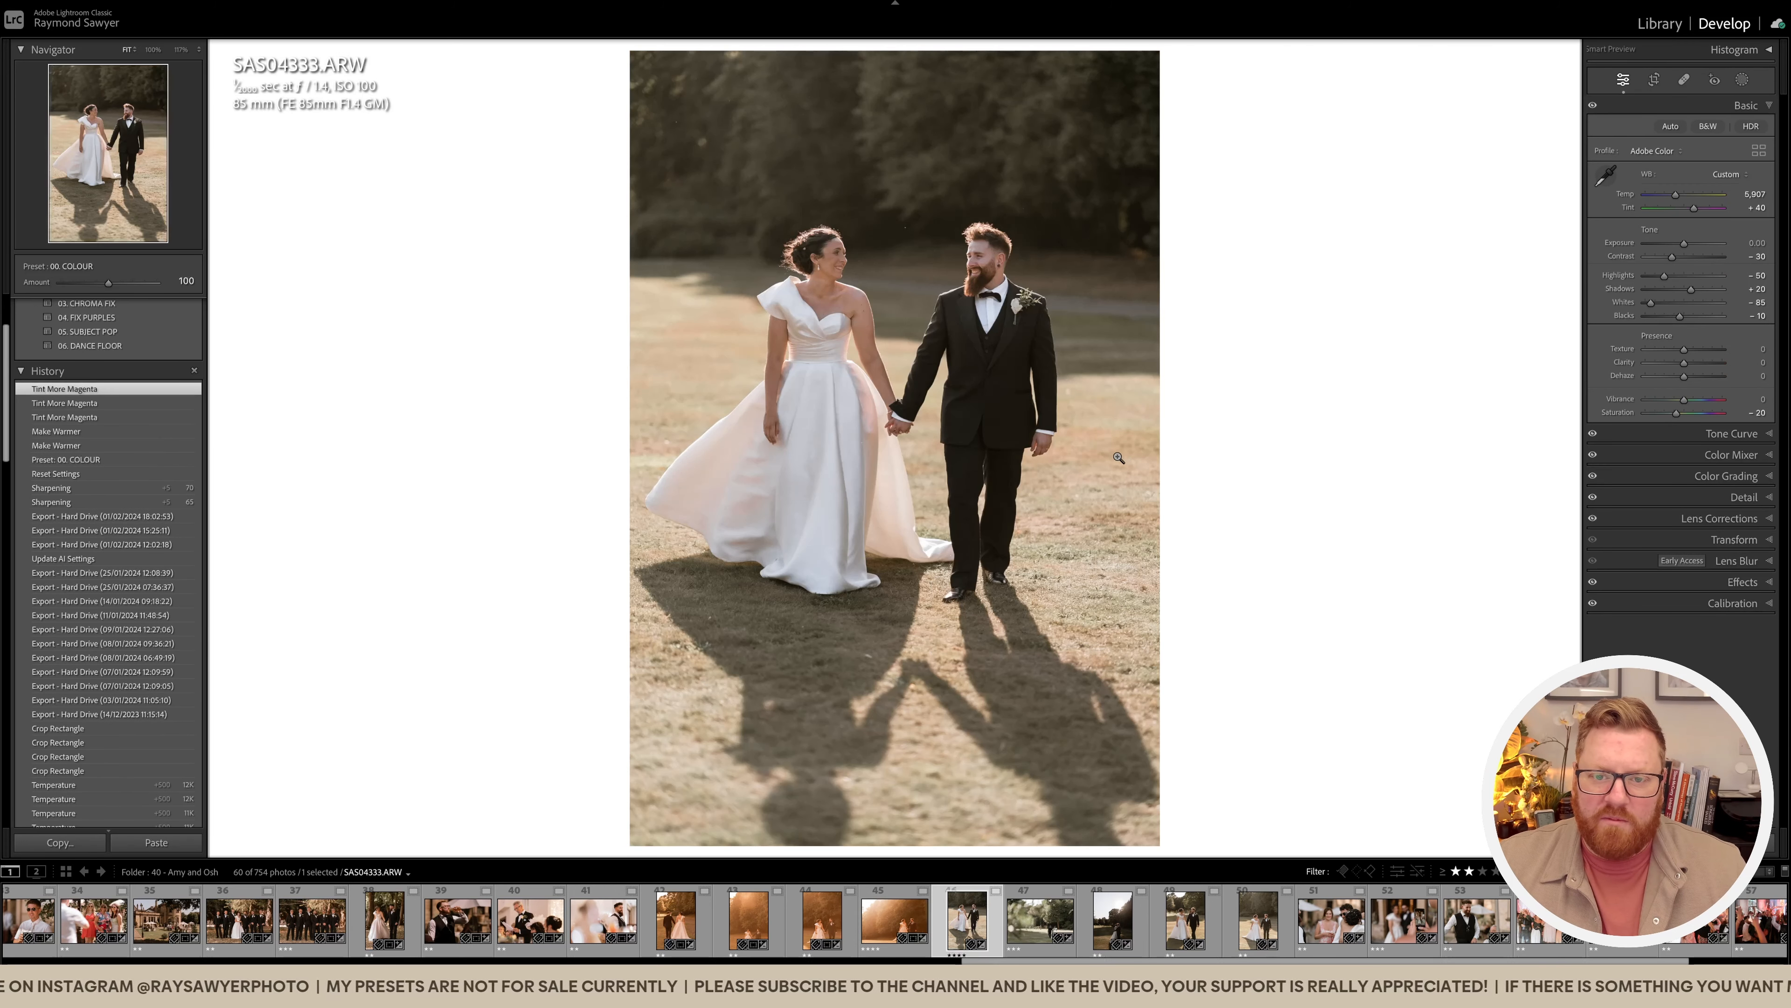
key(ctrl+shift+v)
key(r)
key(r)
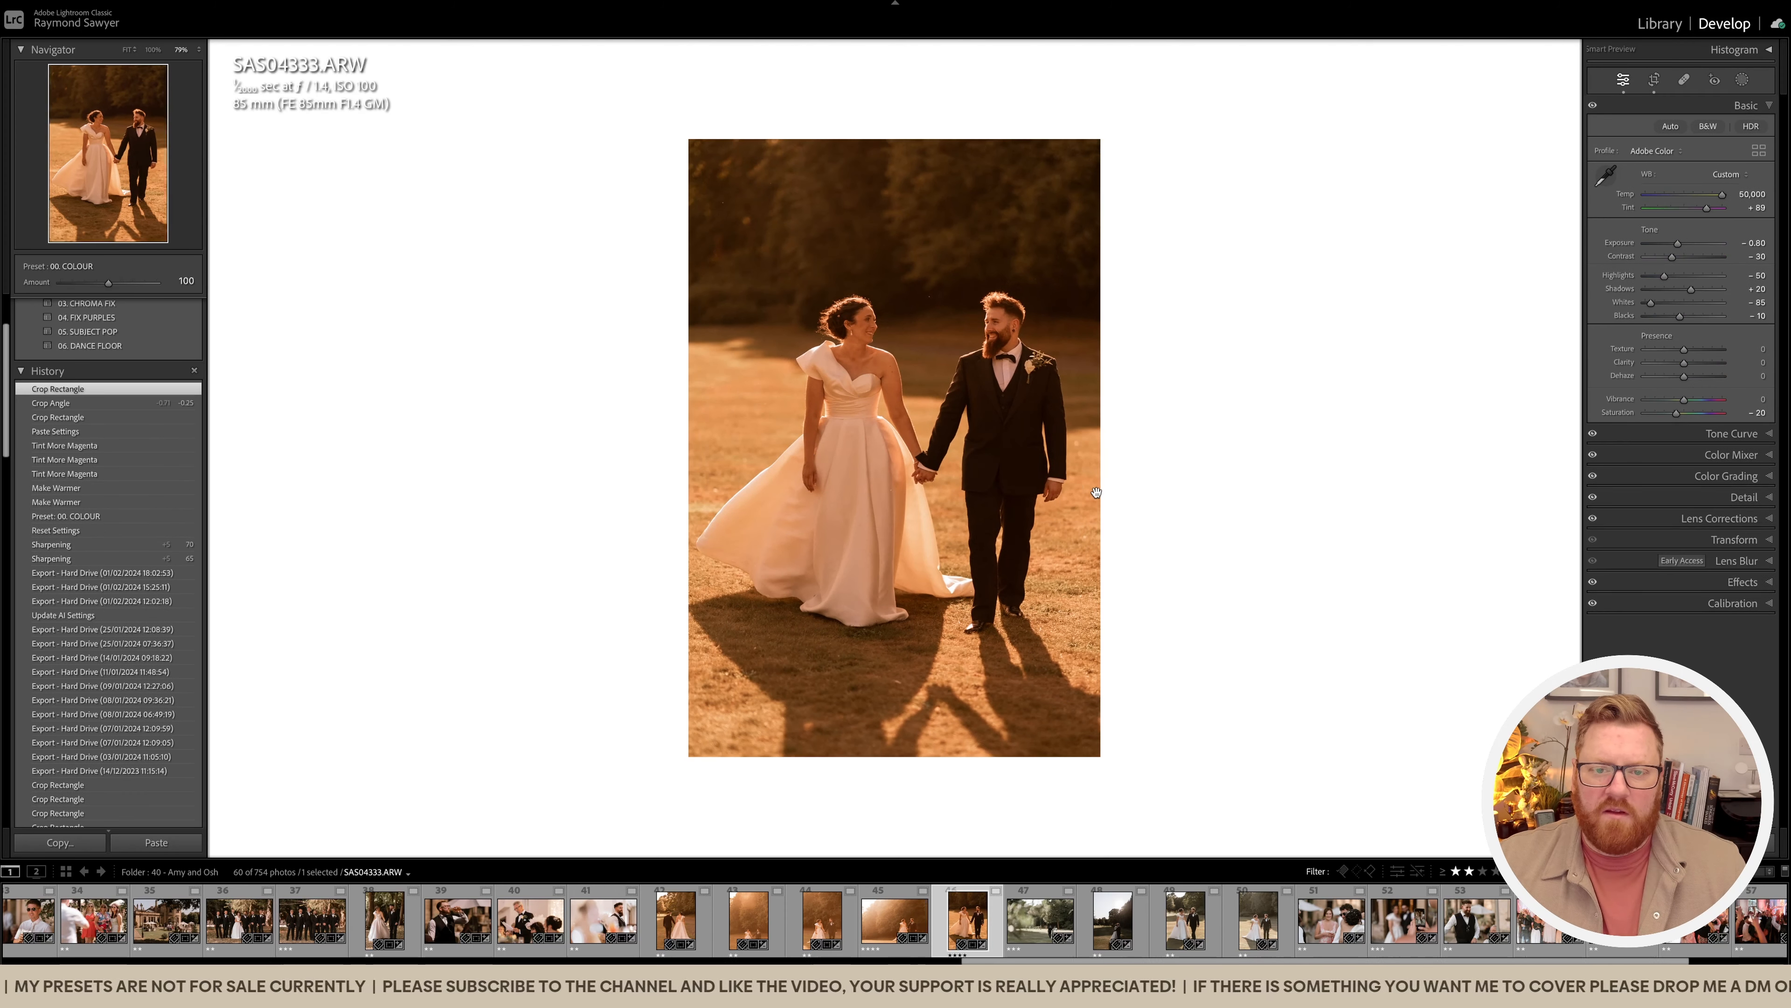
Step: Raise the exposure of SAS04333.ARW to -0.20
key(equal)
key(equal)
key(equal)
key(equal)
key(equal)
key(equal)
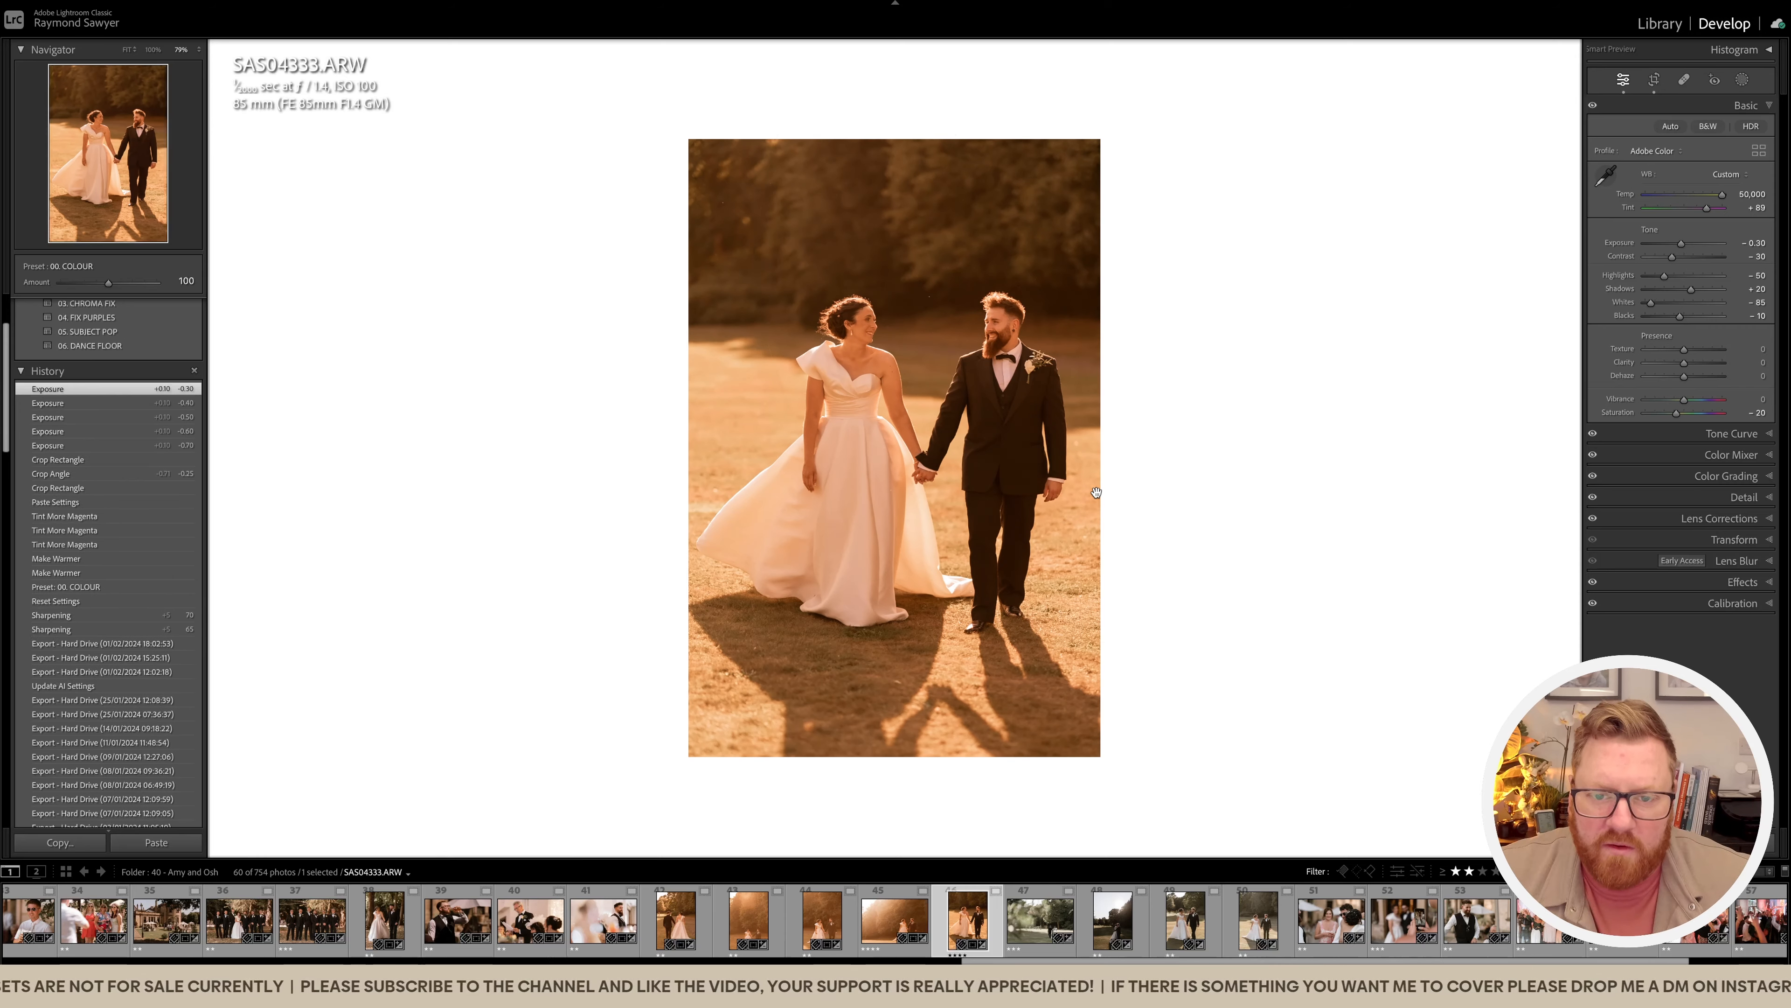
Step: Brush the Subject Pop preset over the couple and upper background of SAS04333.ARW, and lower the overall exposure to -0.40
key(k)
drag(440, 228, 557, 177)
click(1655, 233)
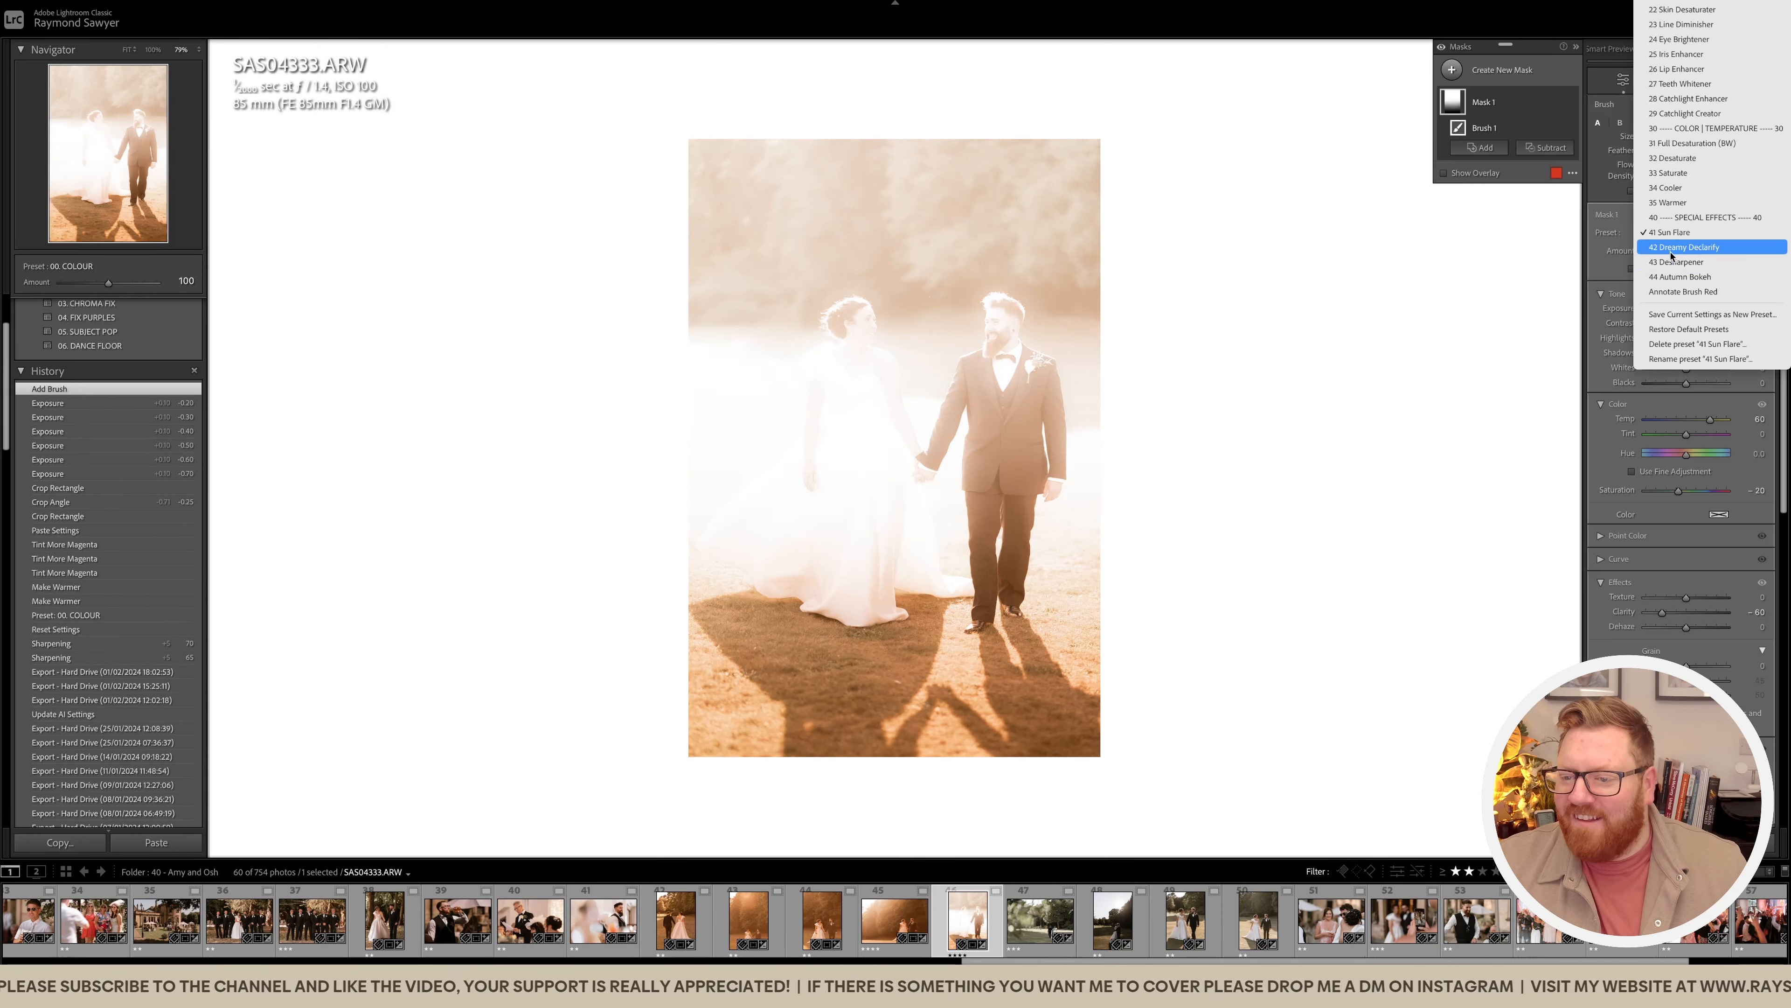
scroll(1669, 110, up, 5)
click(1690, 264)
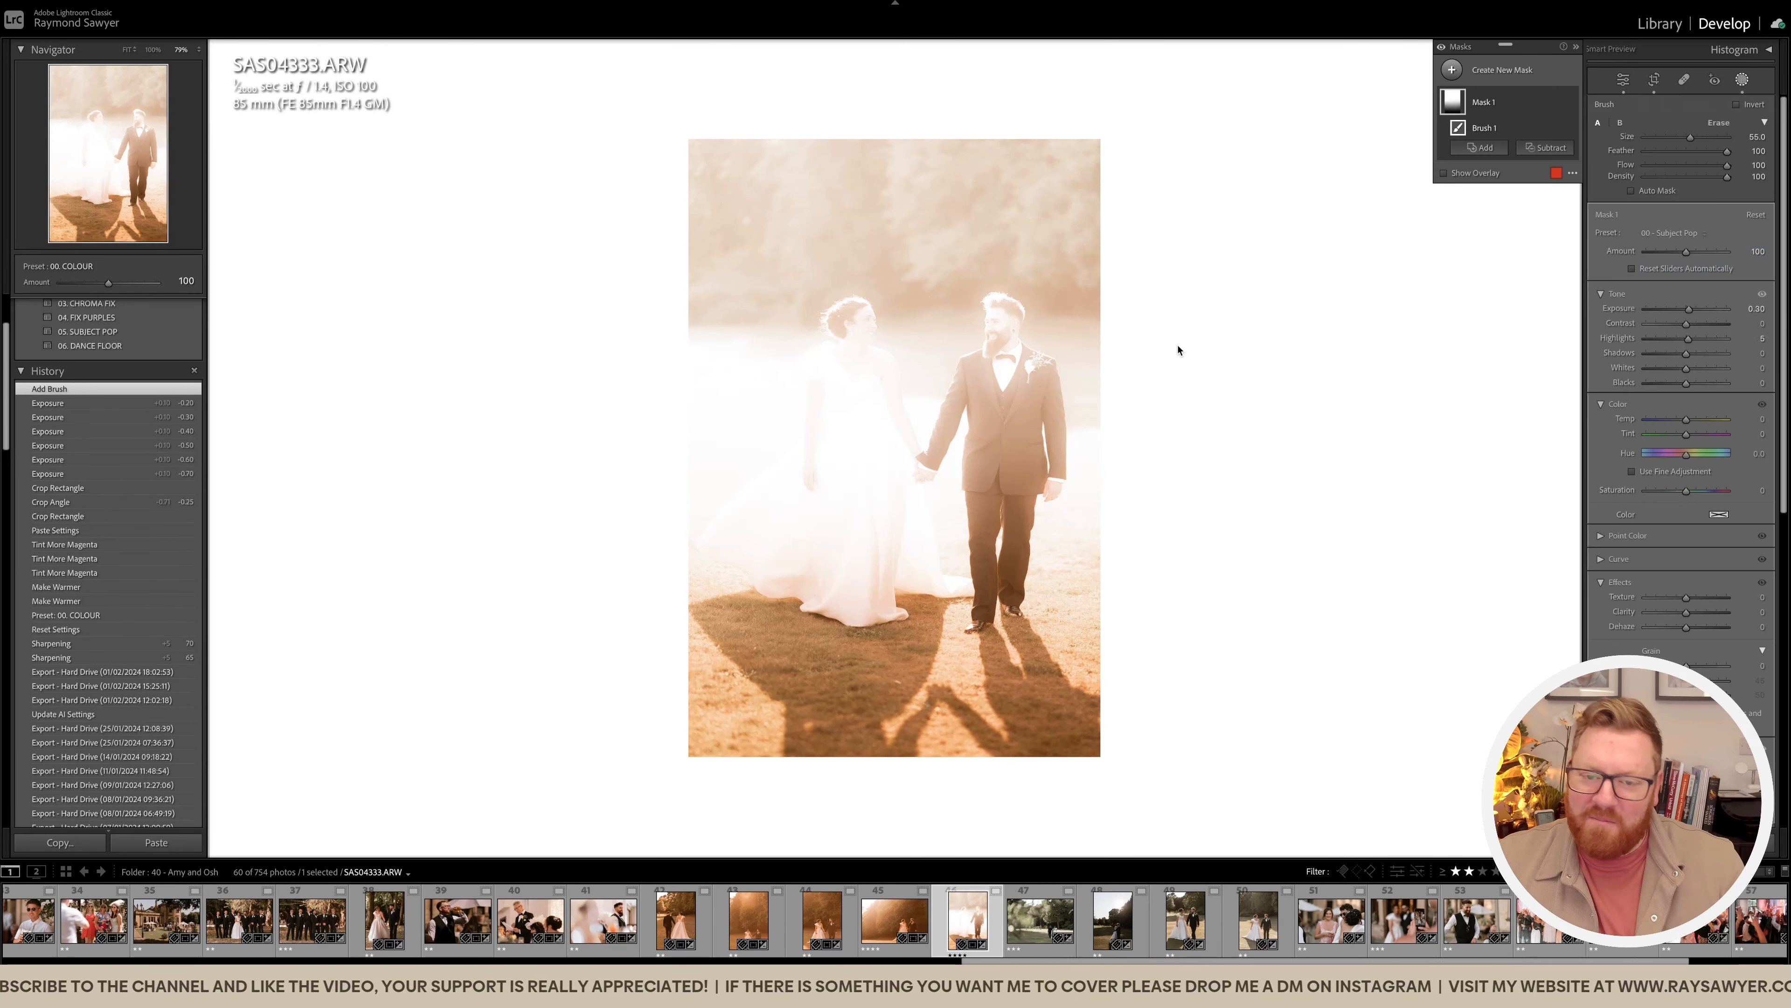
key(k)
key(minus)
key(minus)
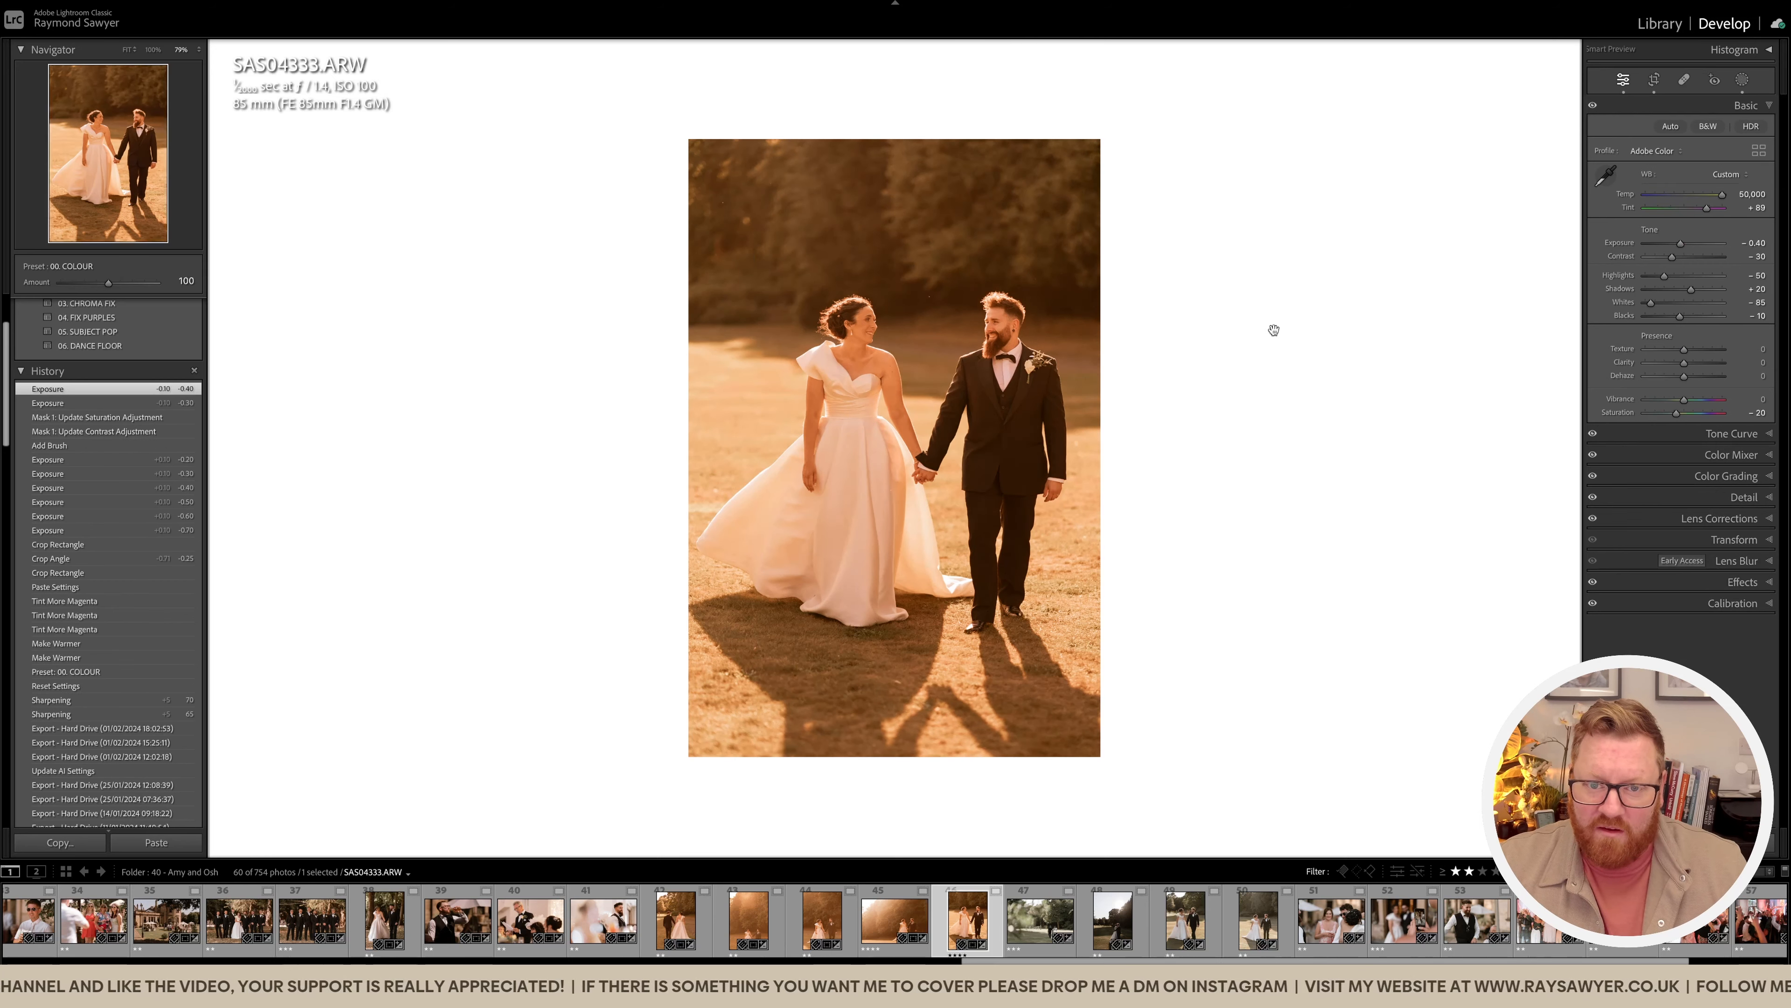
Step: Heal the small bright specks in the trees and grass around the couple in SAS04333.ARW
click(920, 278)
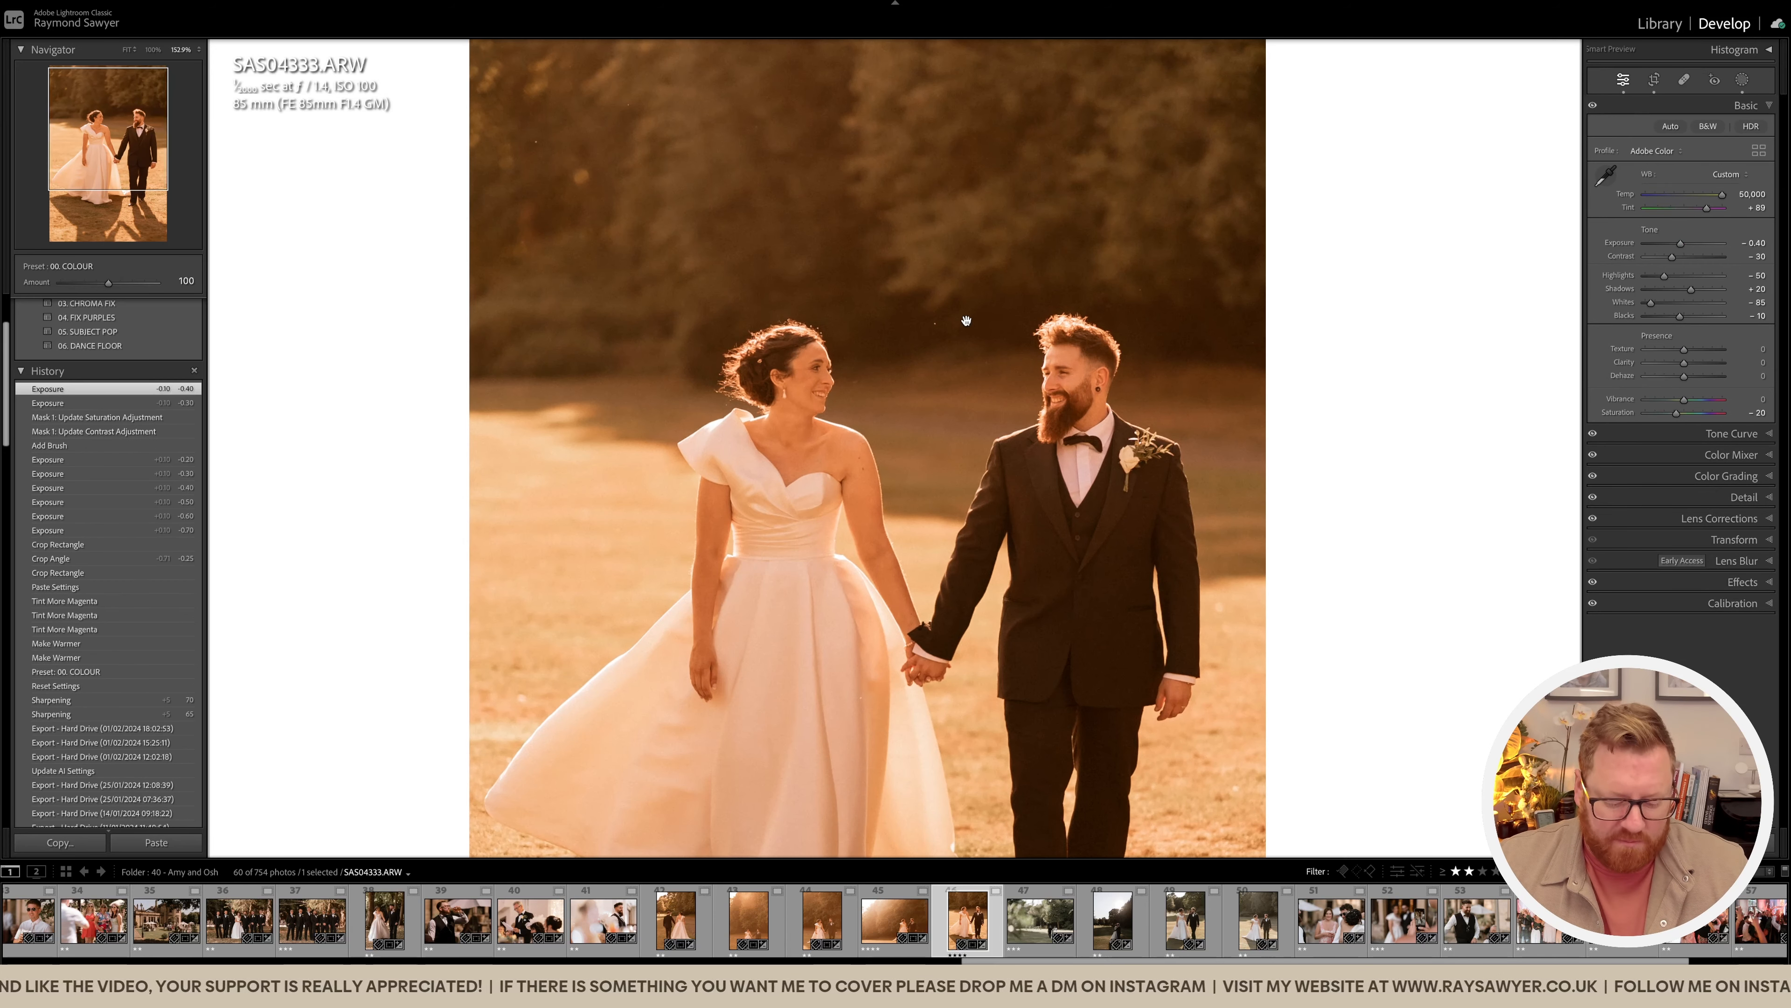
key(q)
click(536, 141)
click(628, 105)
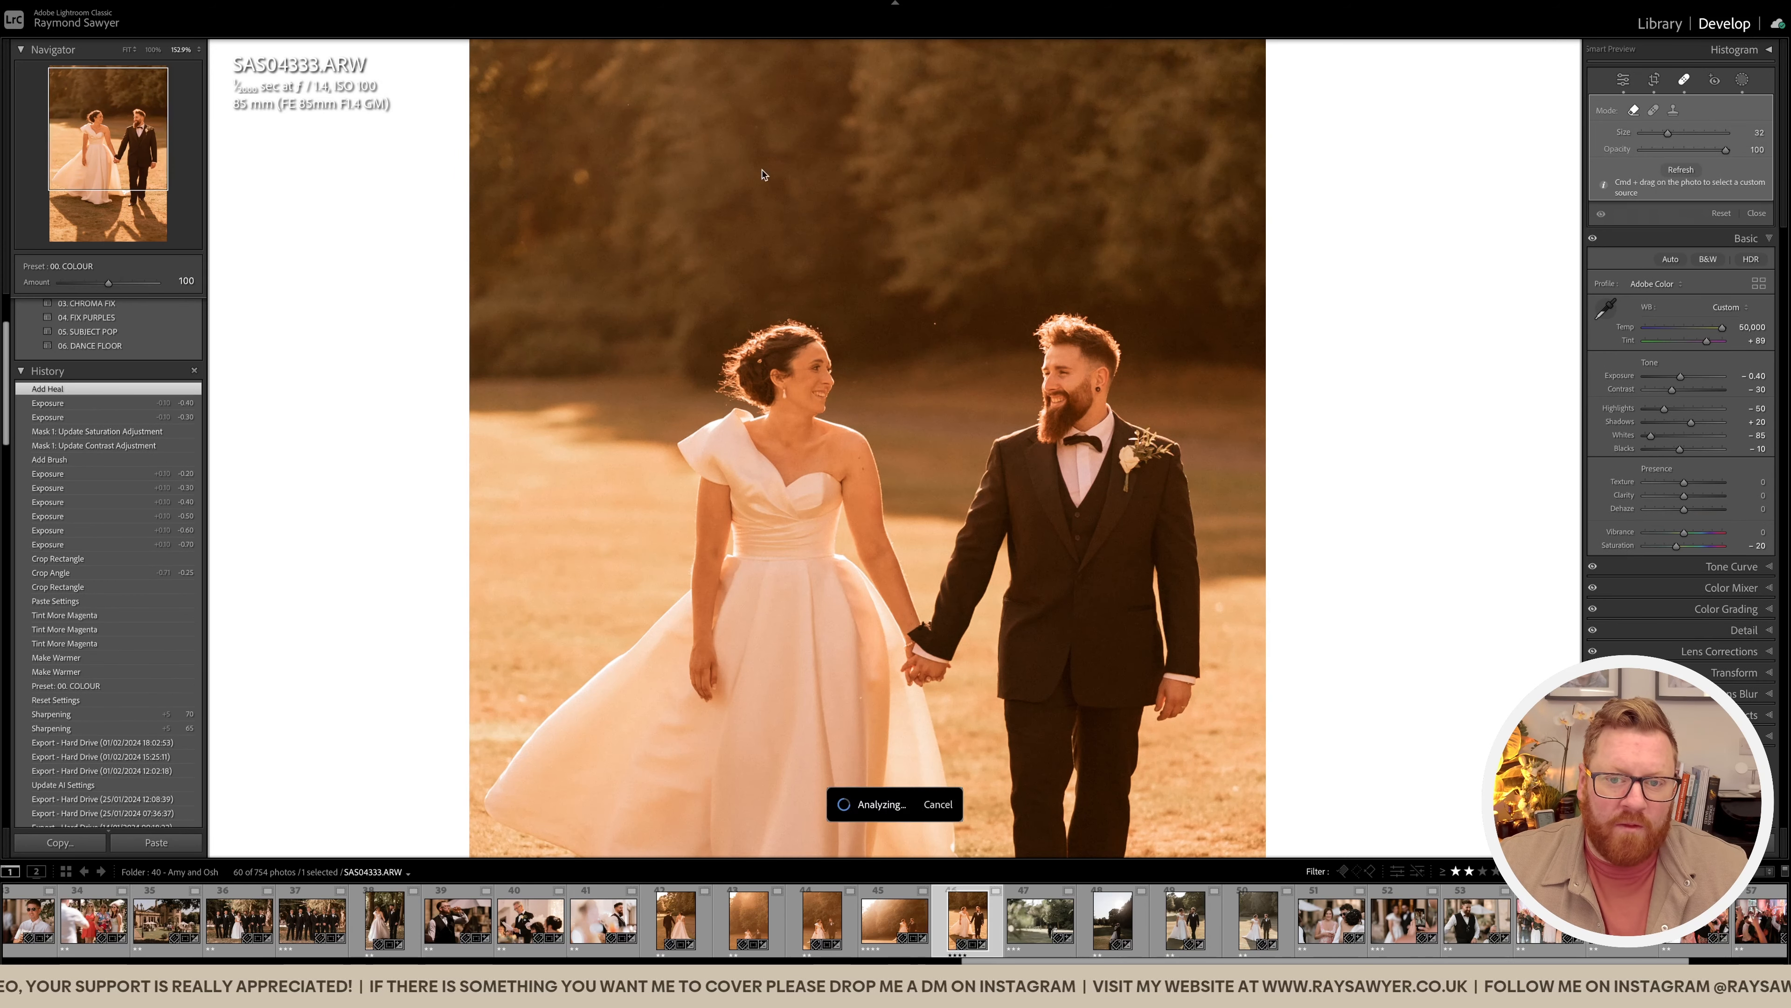
click(934, 325)
click(859, 378)
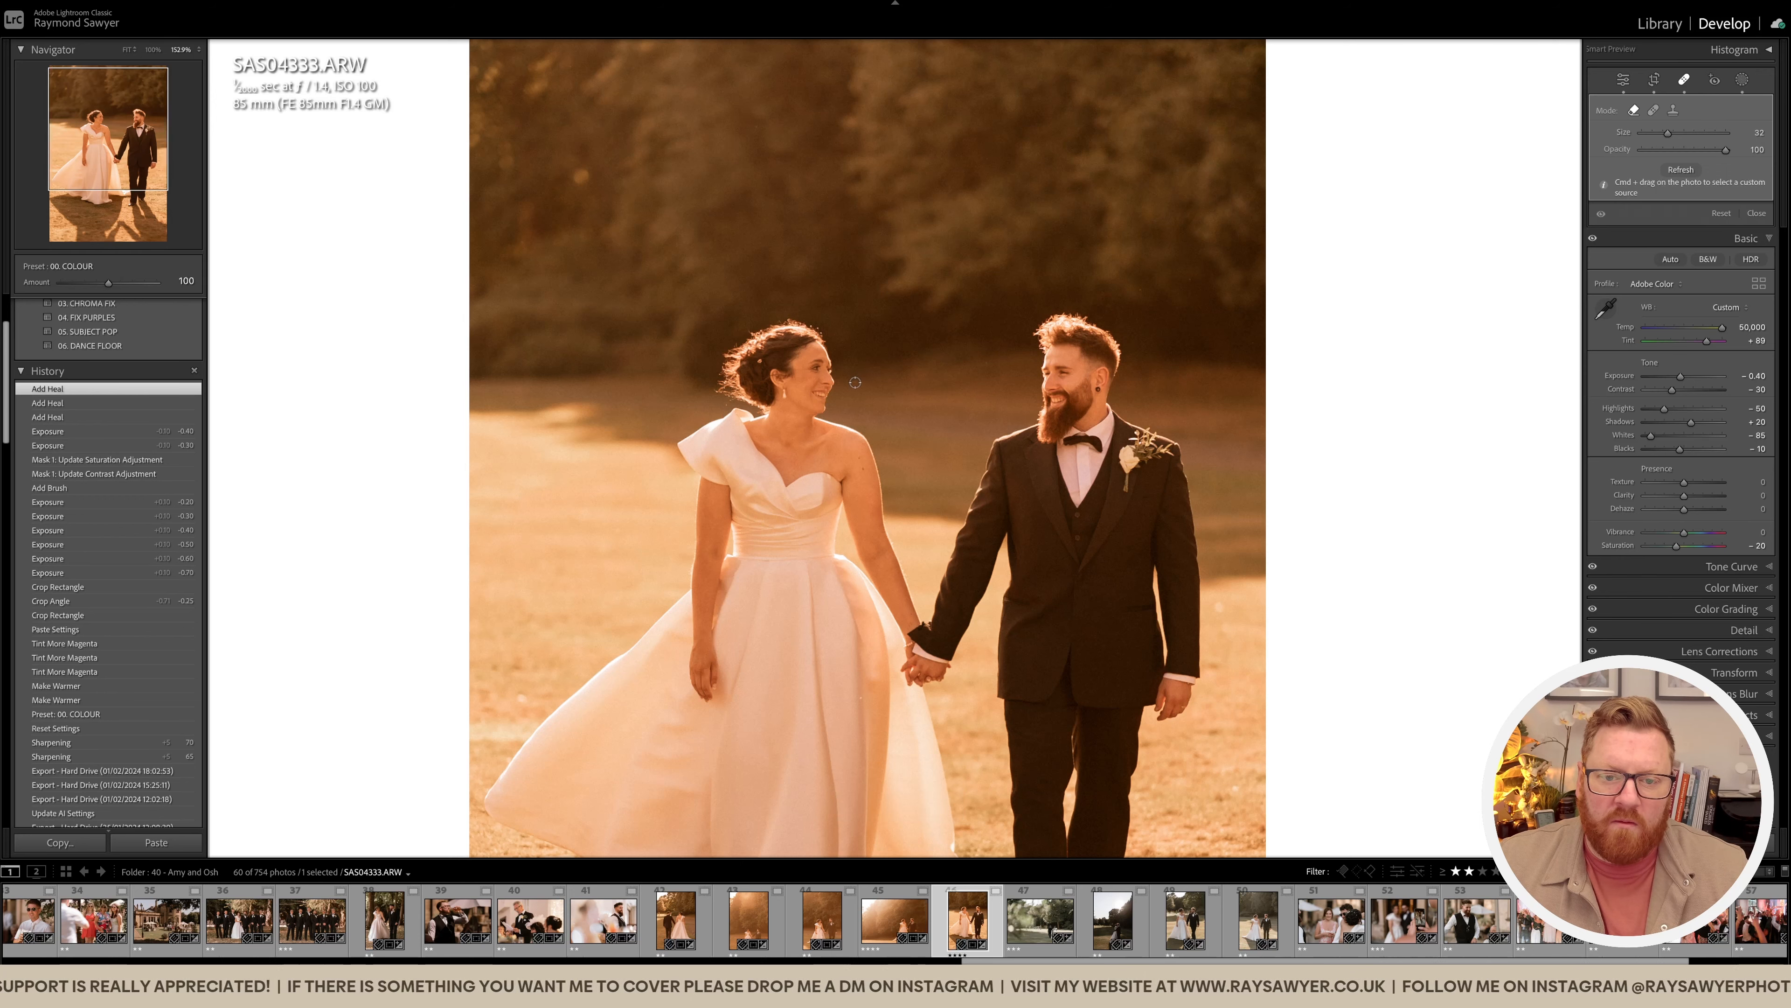
scroll(980, 365, down, 1)
click(987, 362)
key(q)
scroll(988, 395, down, 3)
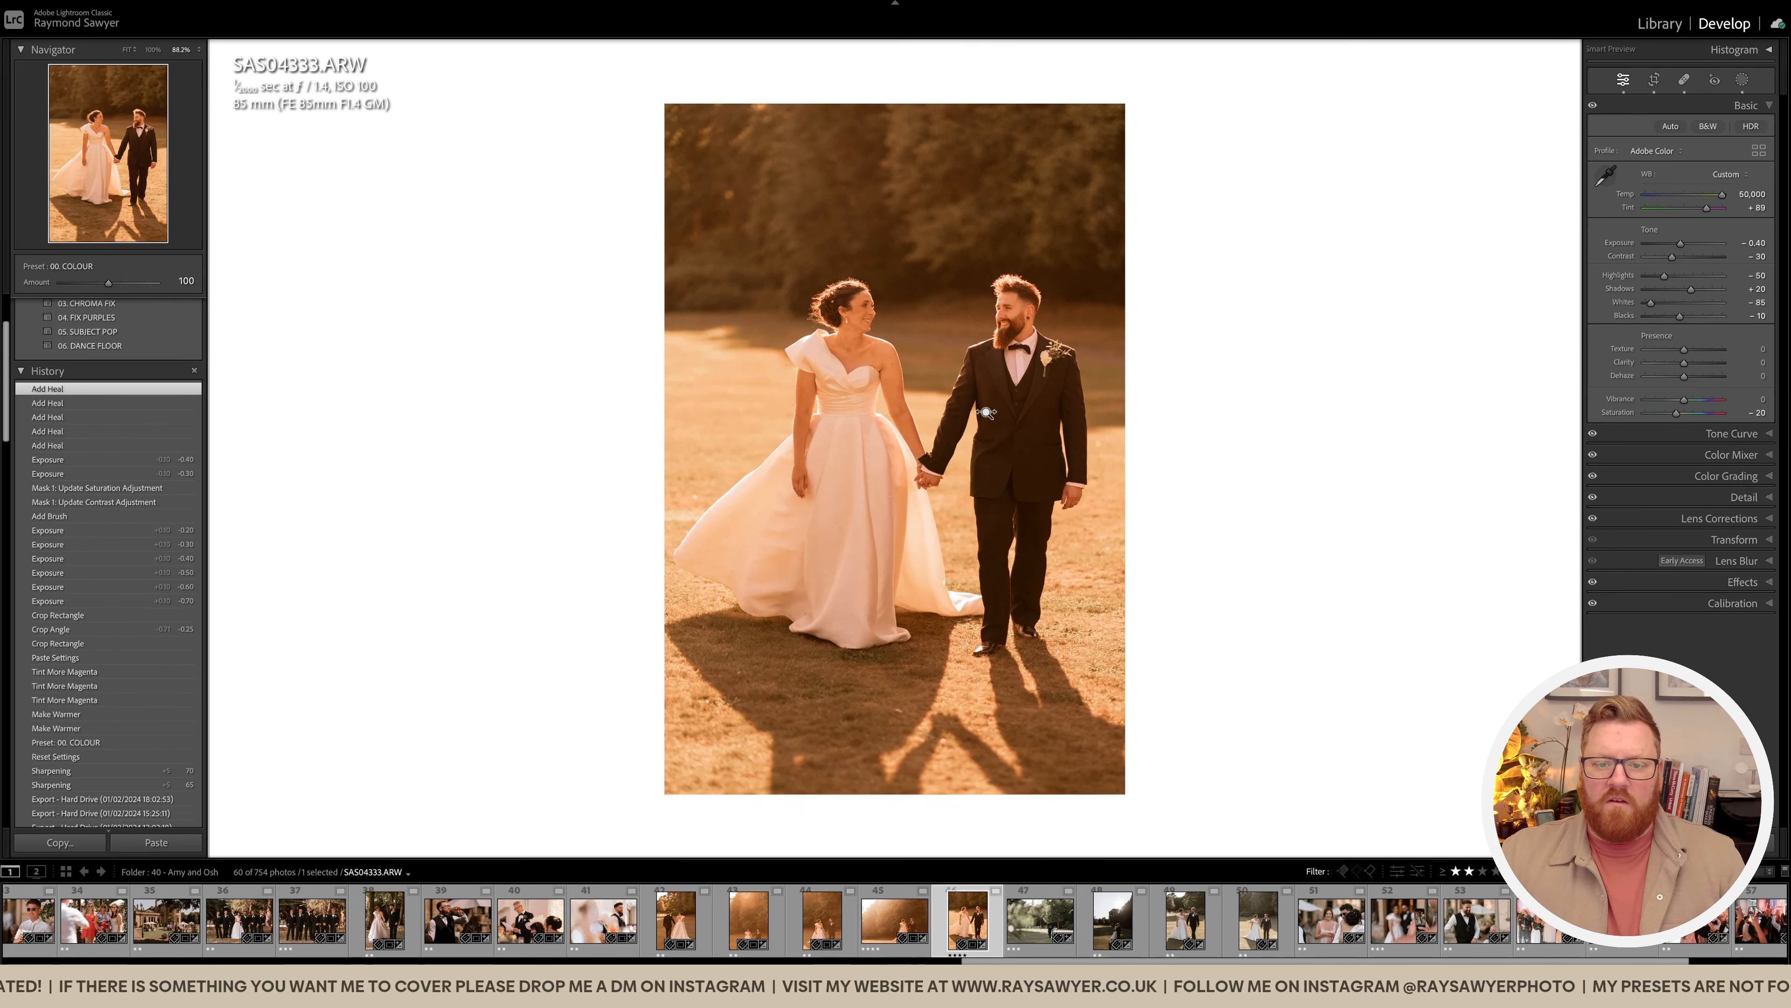
Step: Lower the exposure of SAS04333.ARW to -0.60
key(minus)
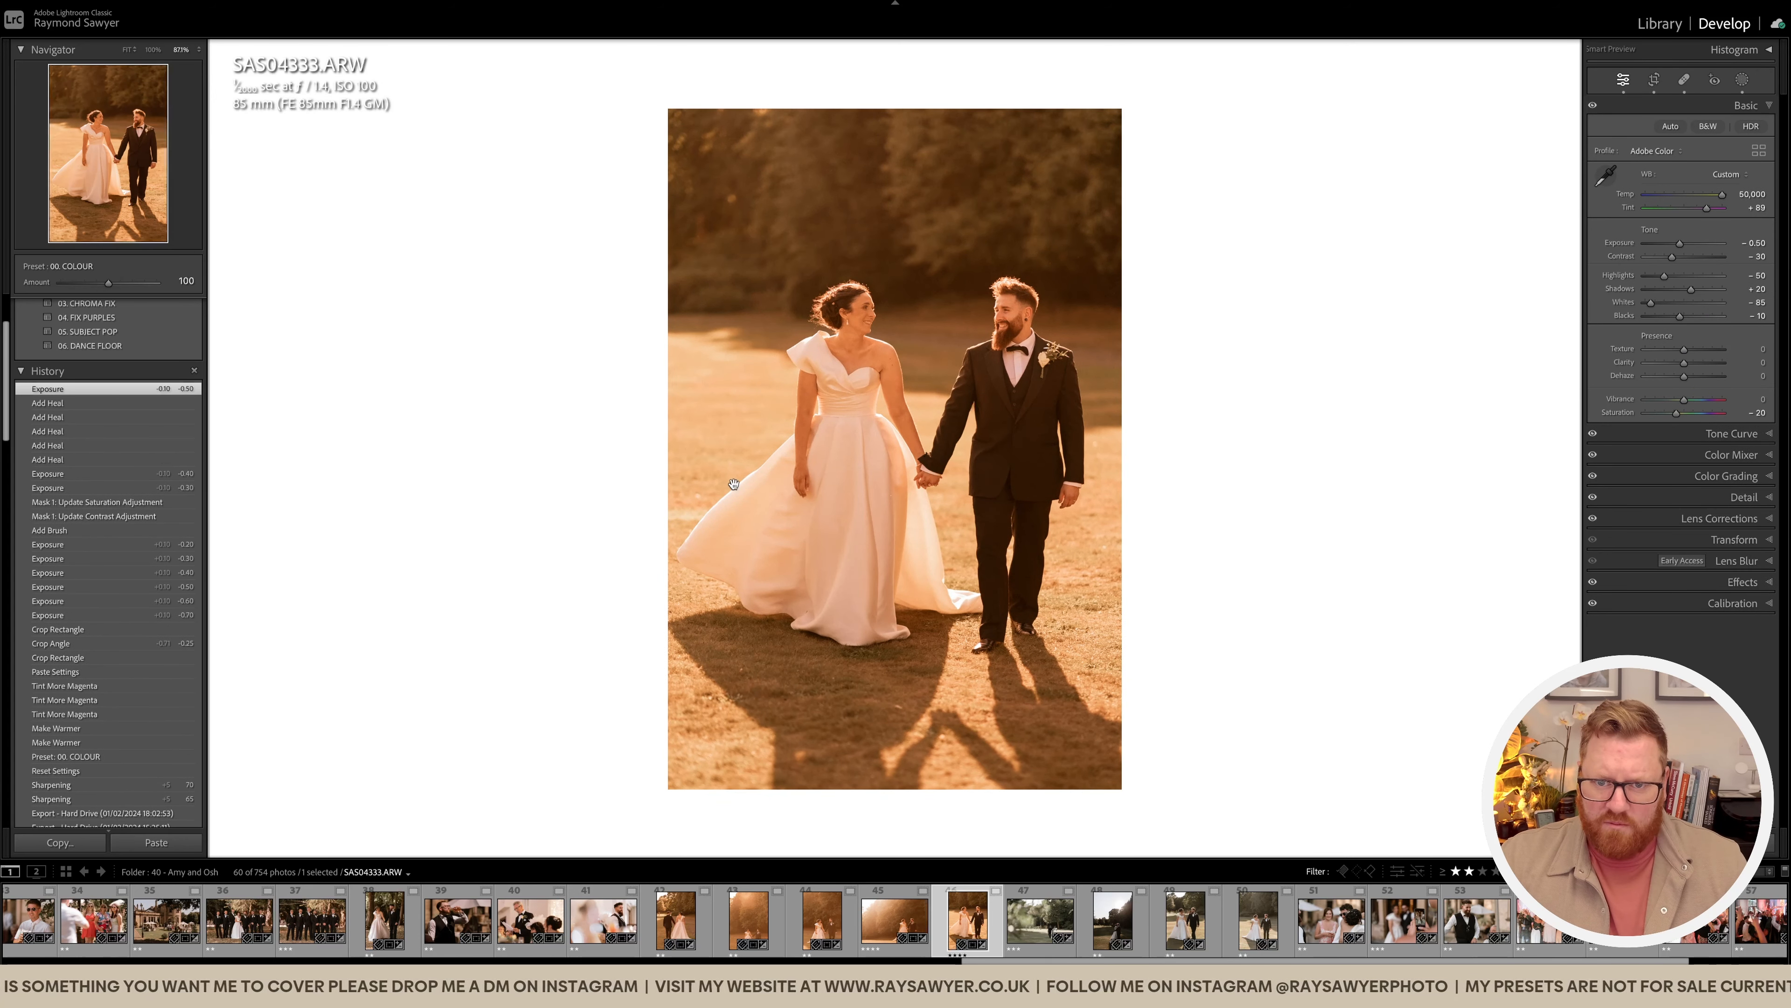
key(minus)
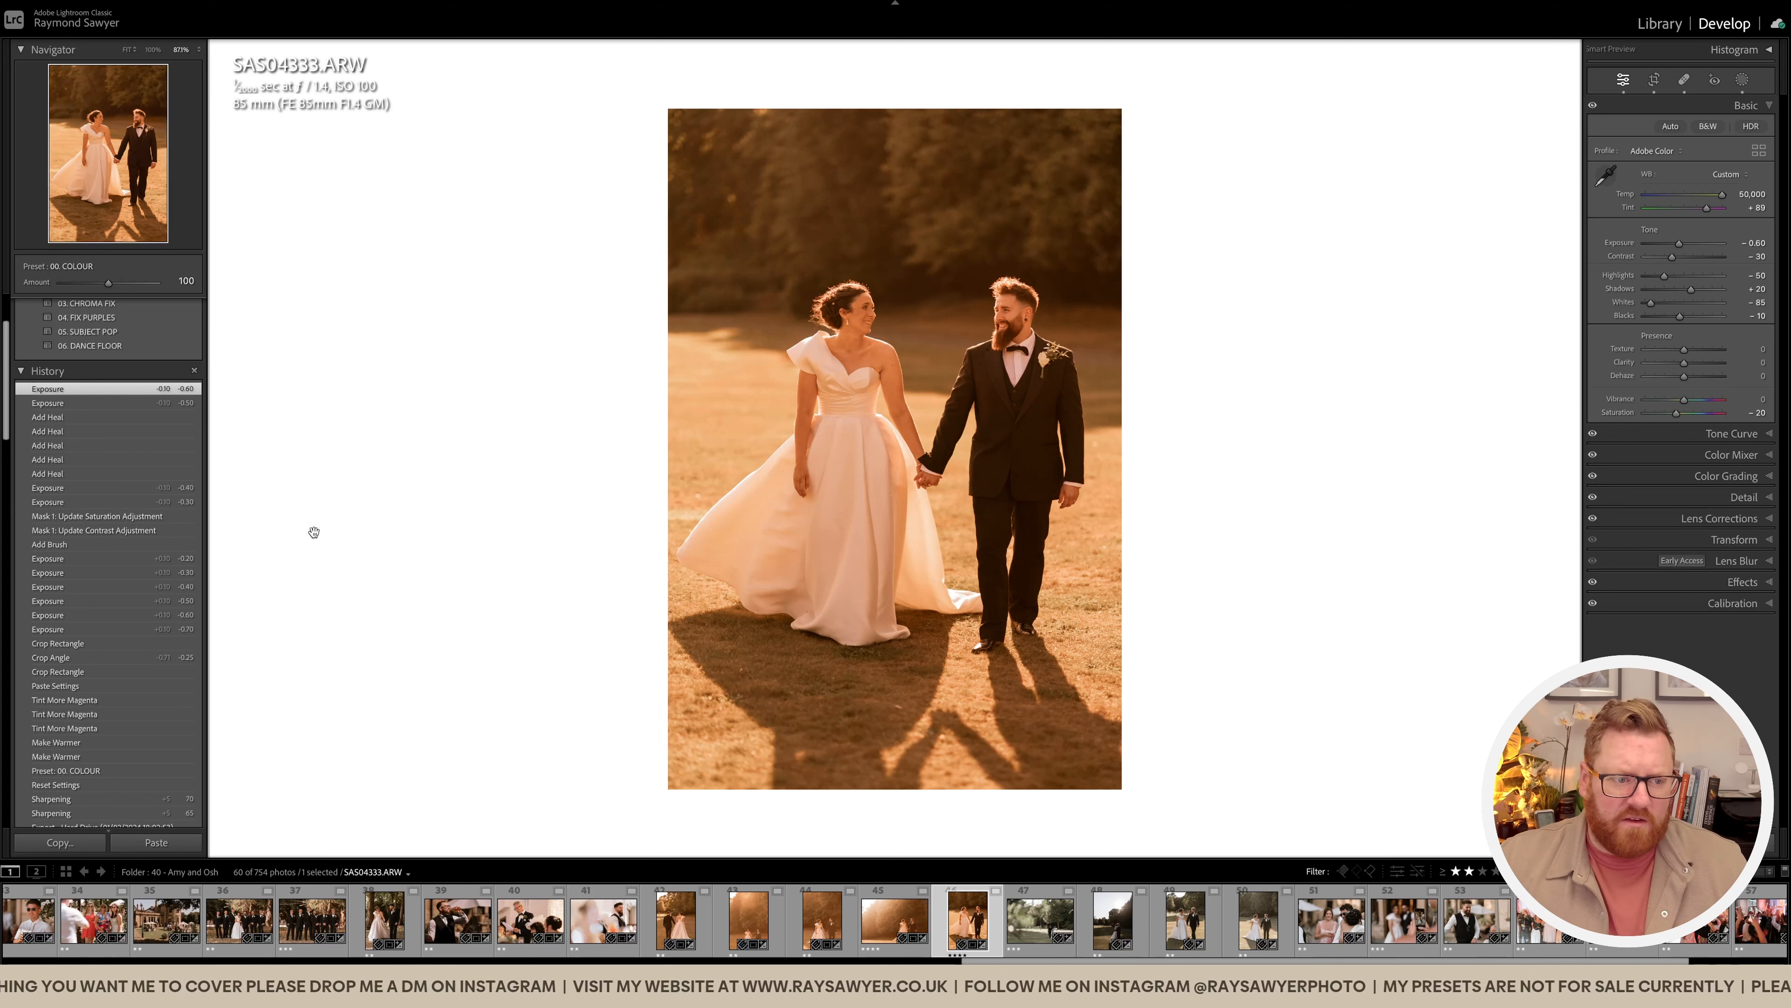
key(z)
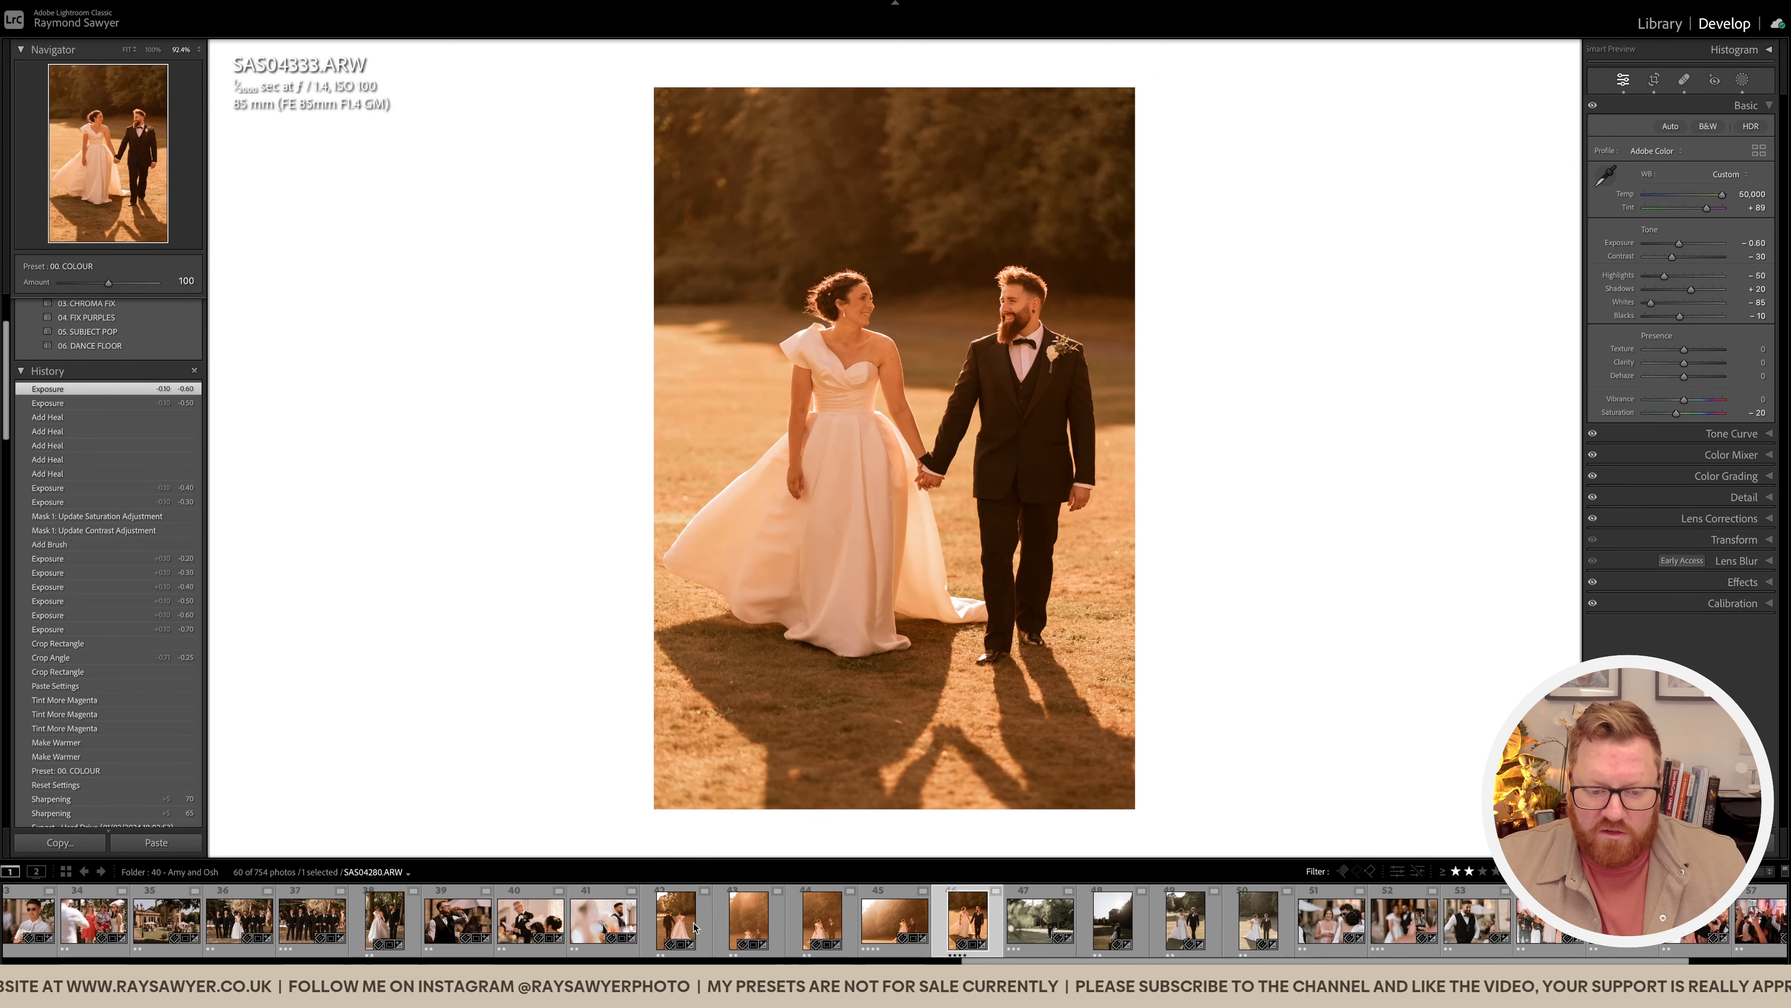
Step: Compare the five golden portraits from SAS04280.ARW to SAS04333.ARW side by side in an enlarged survey view
shift+click(675, 917)
key(n)
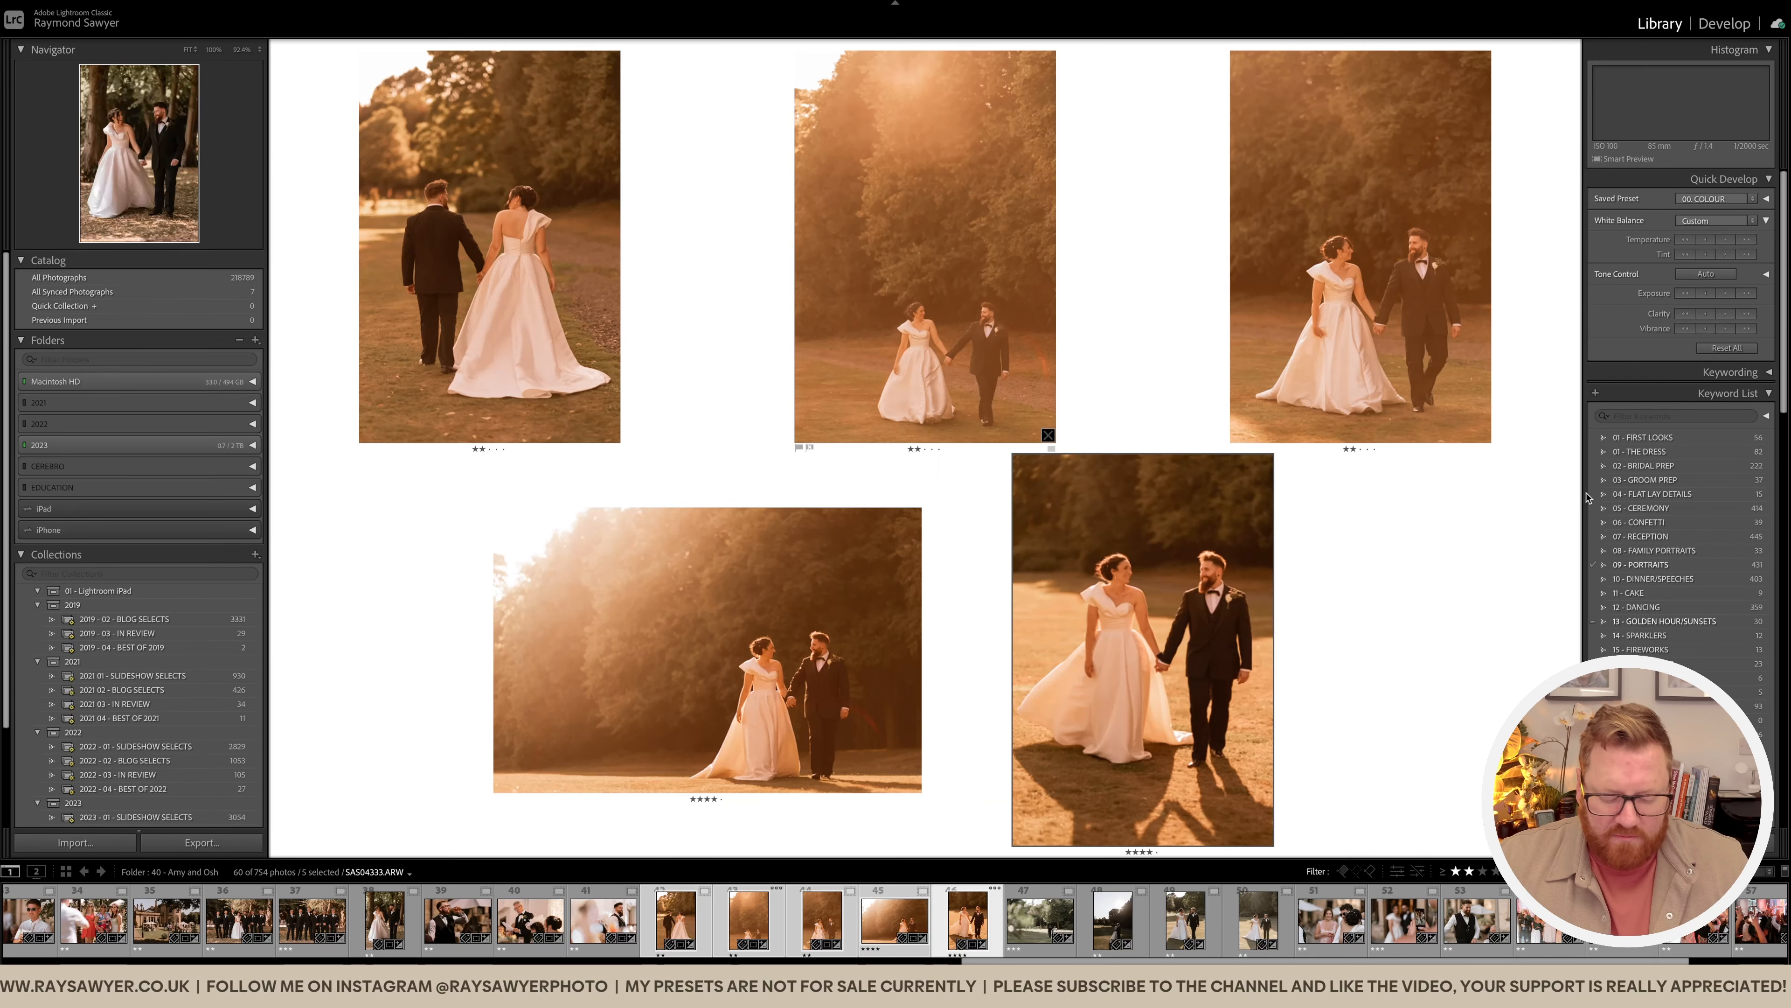
key(shift+Tab)
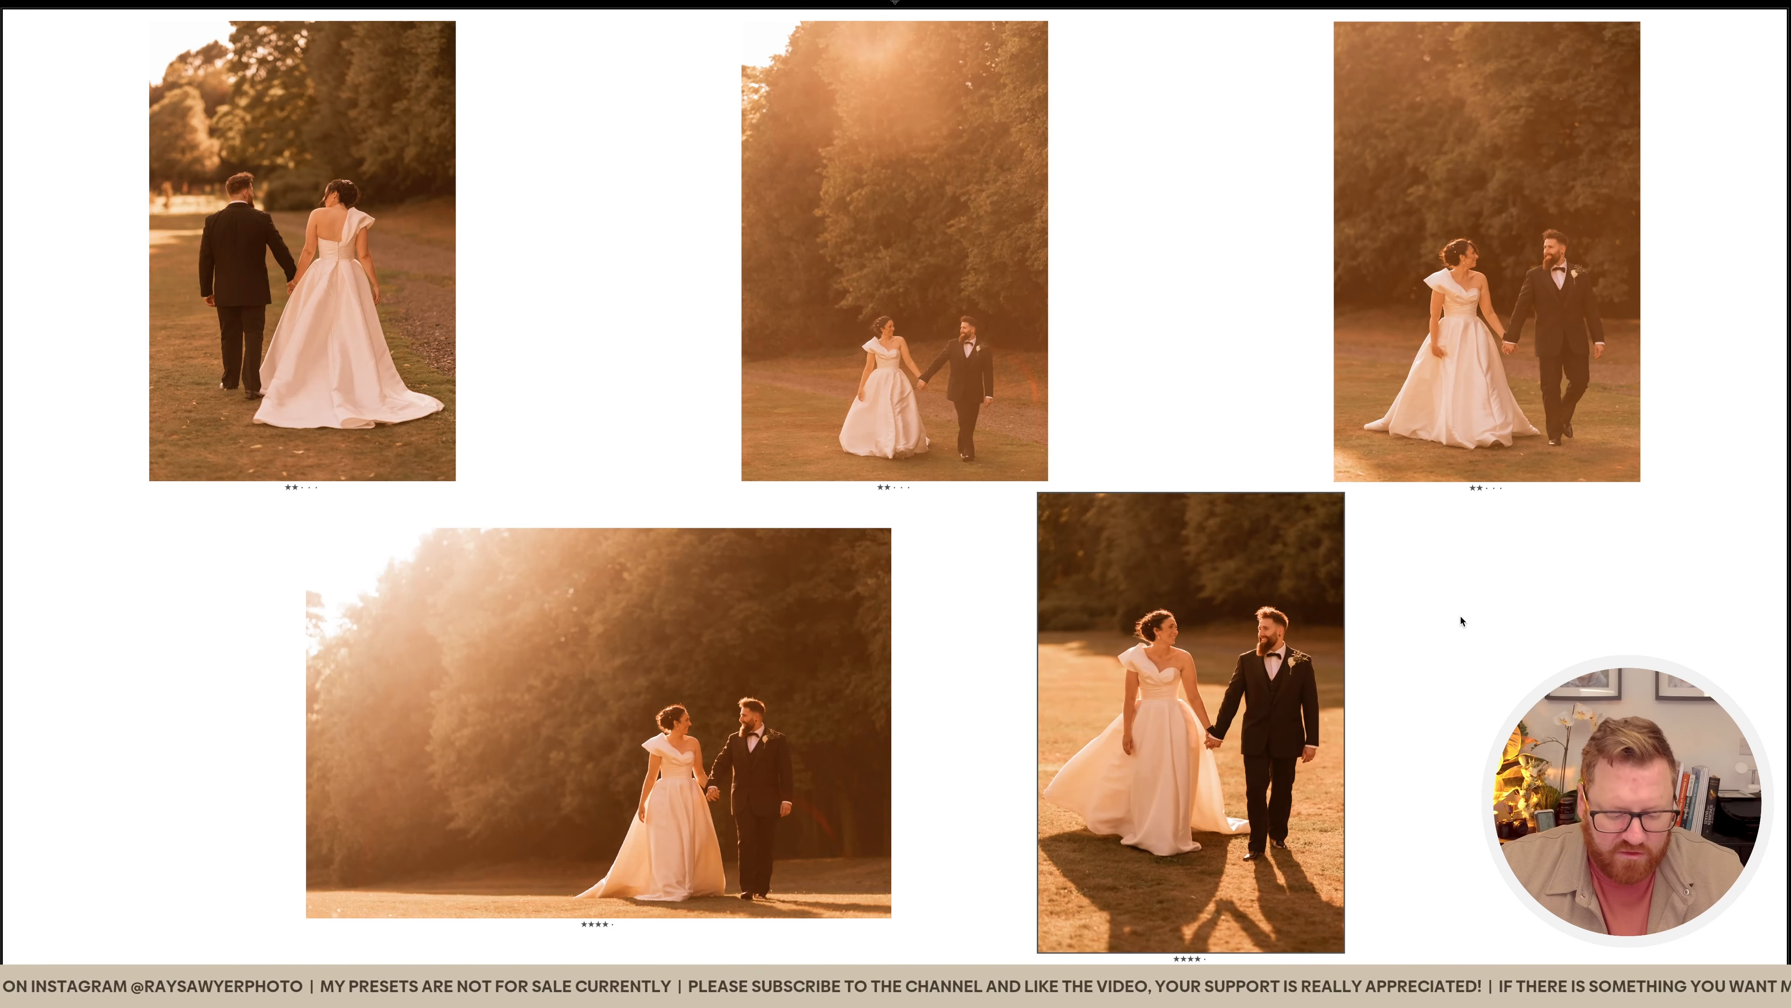
key(shift+Tab)
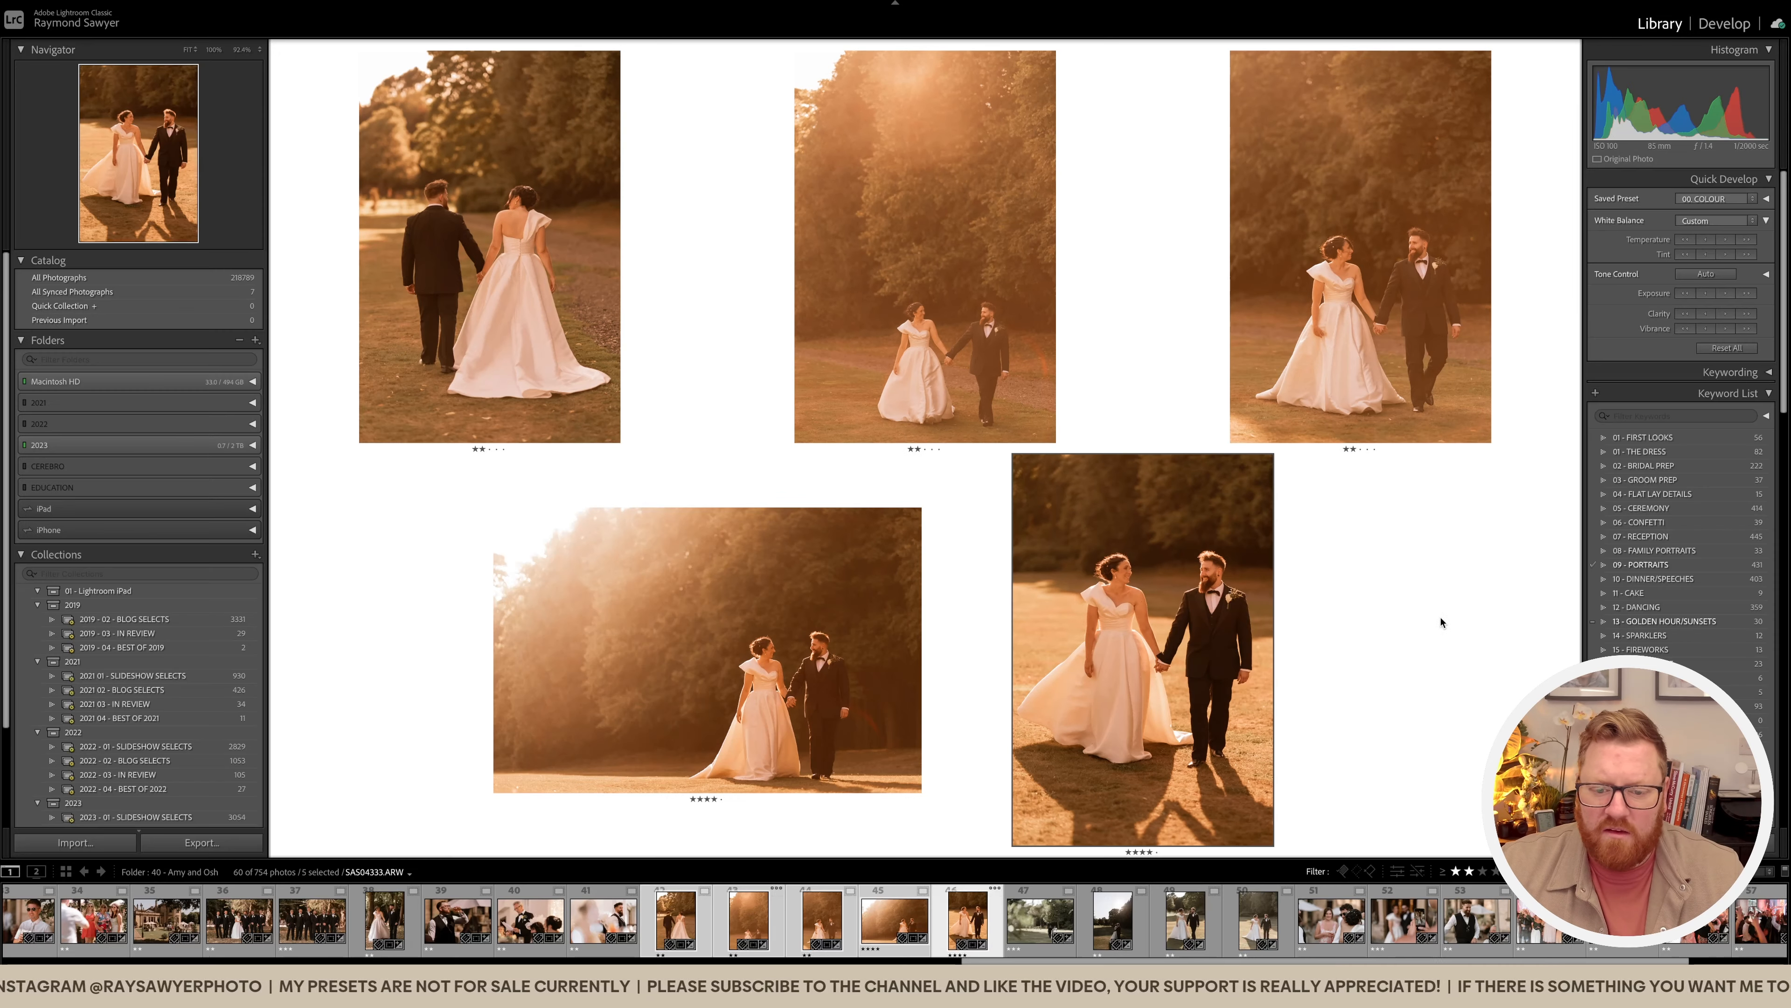
Step: Open SAS04395.ARW for developing and compare its edited version with the original
click(1042, 925)
click(822, 919)
click(1055, 917)
key(d)
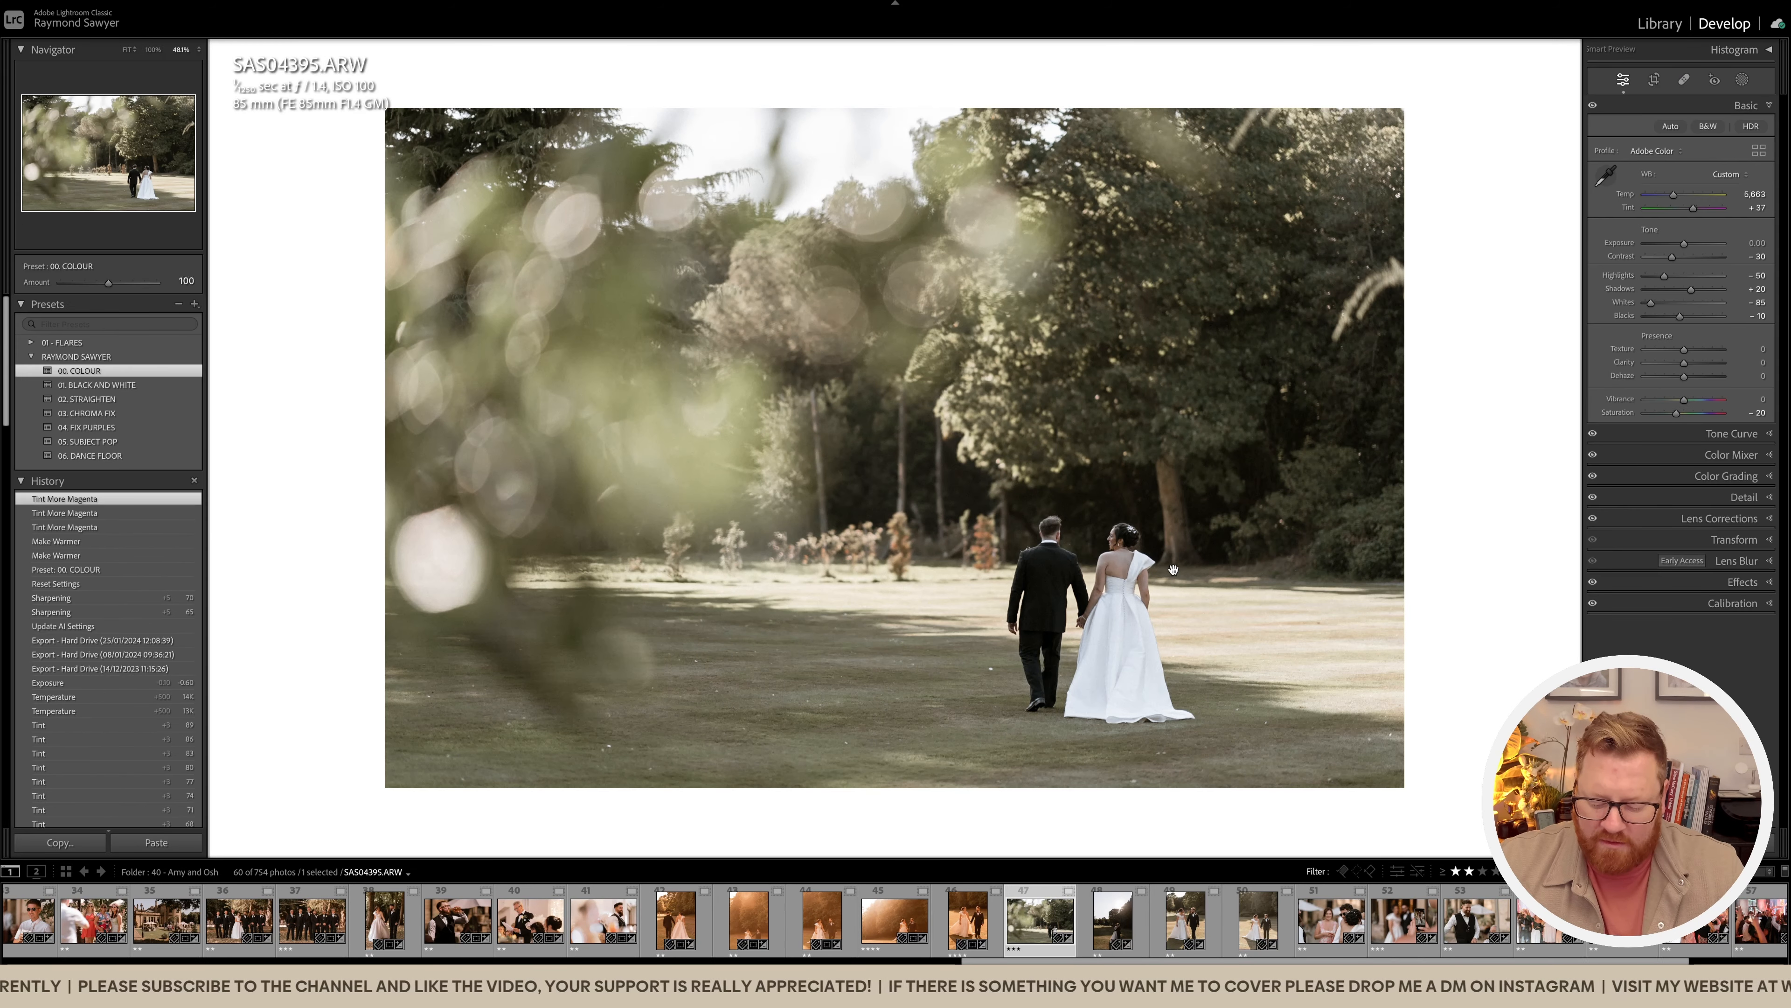
key(backslash)
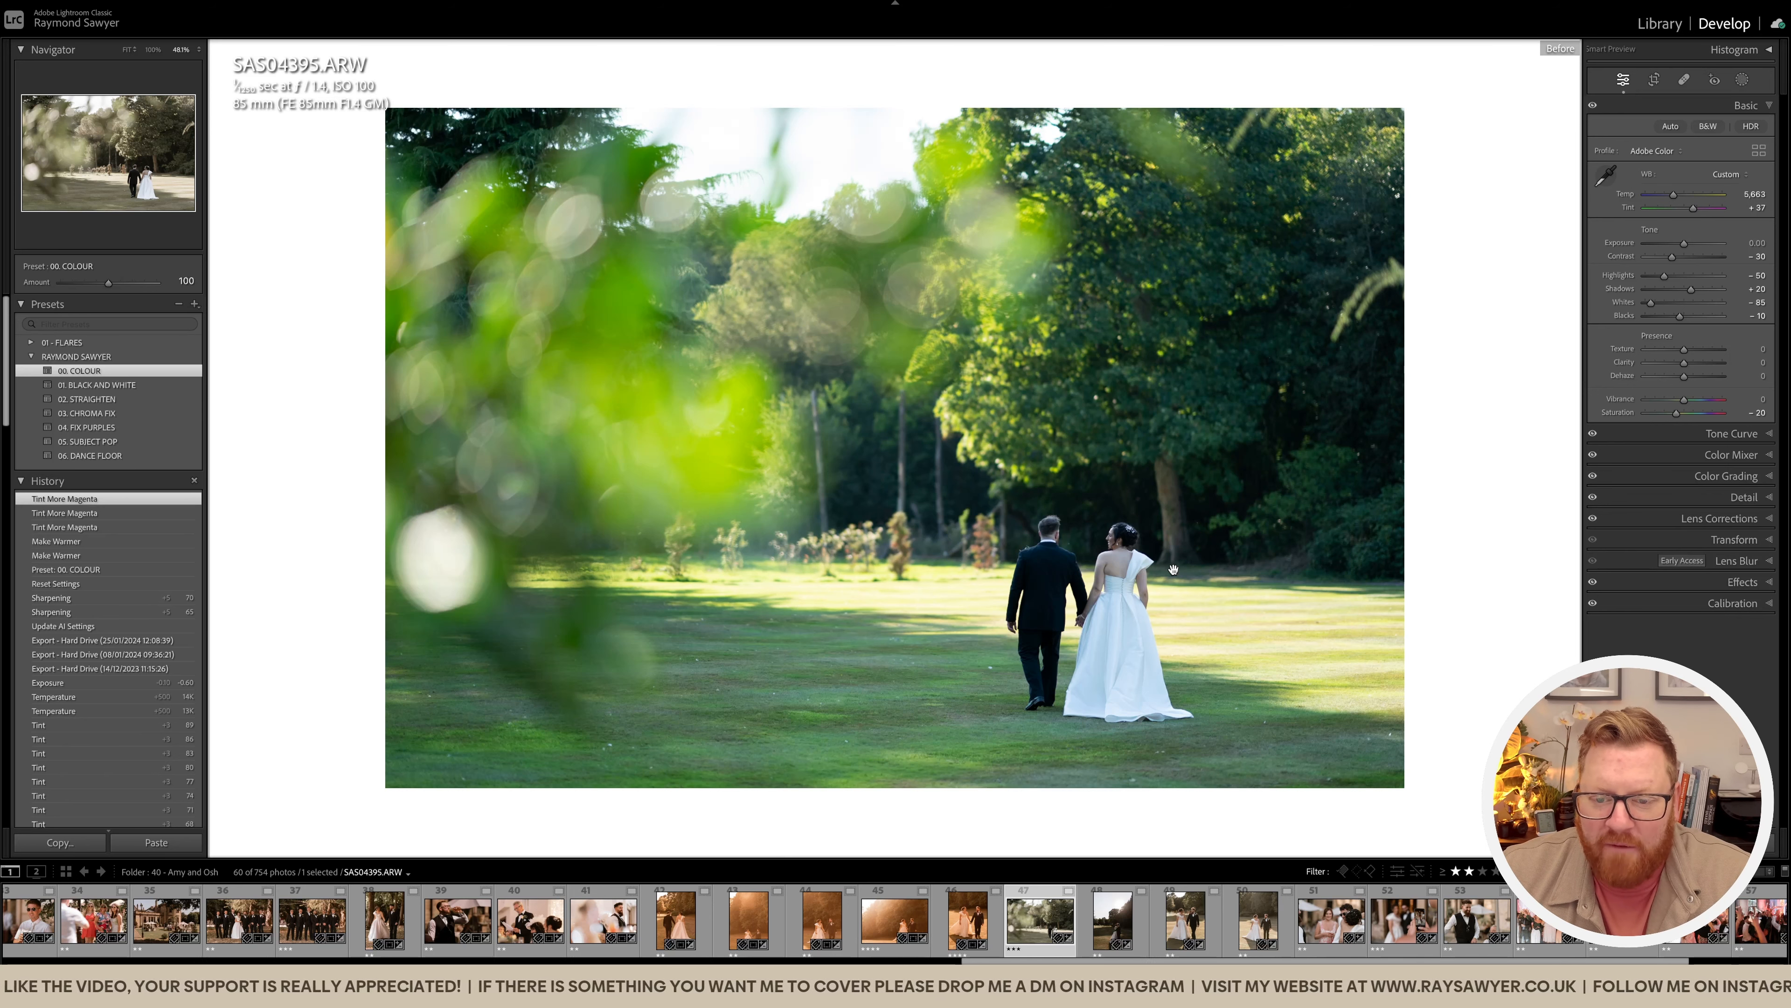
key(backslash)
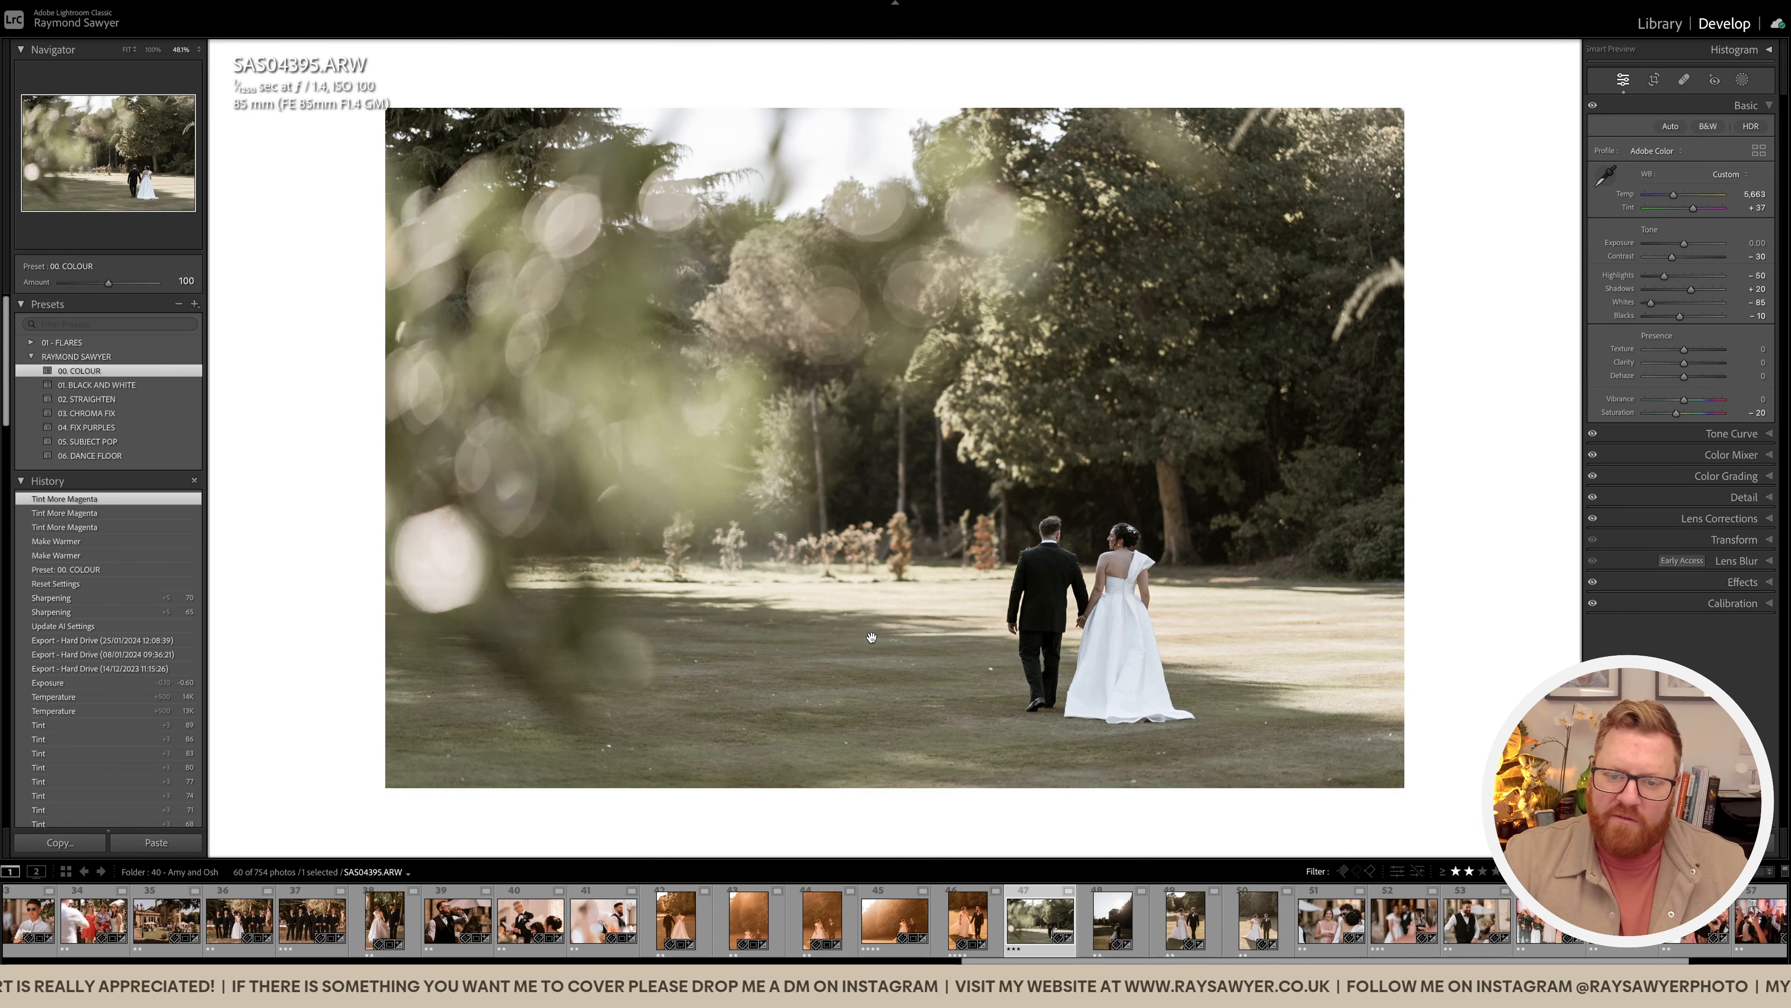
Step: Paste the golden settings onto SAS04395.ARW and crop it tighter, reframing the couple walking away
key(ctrl+shift+v)
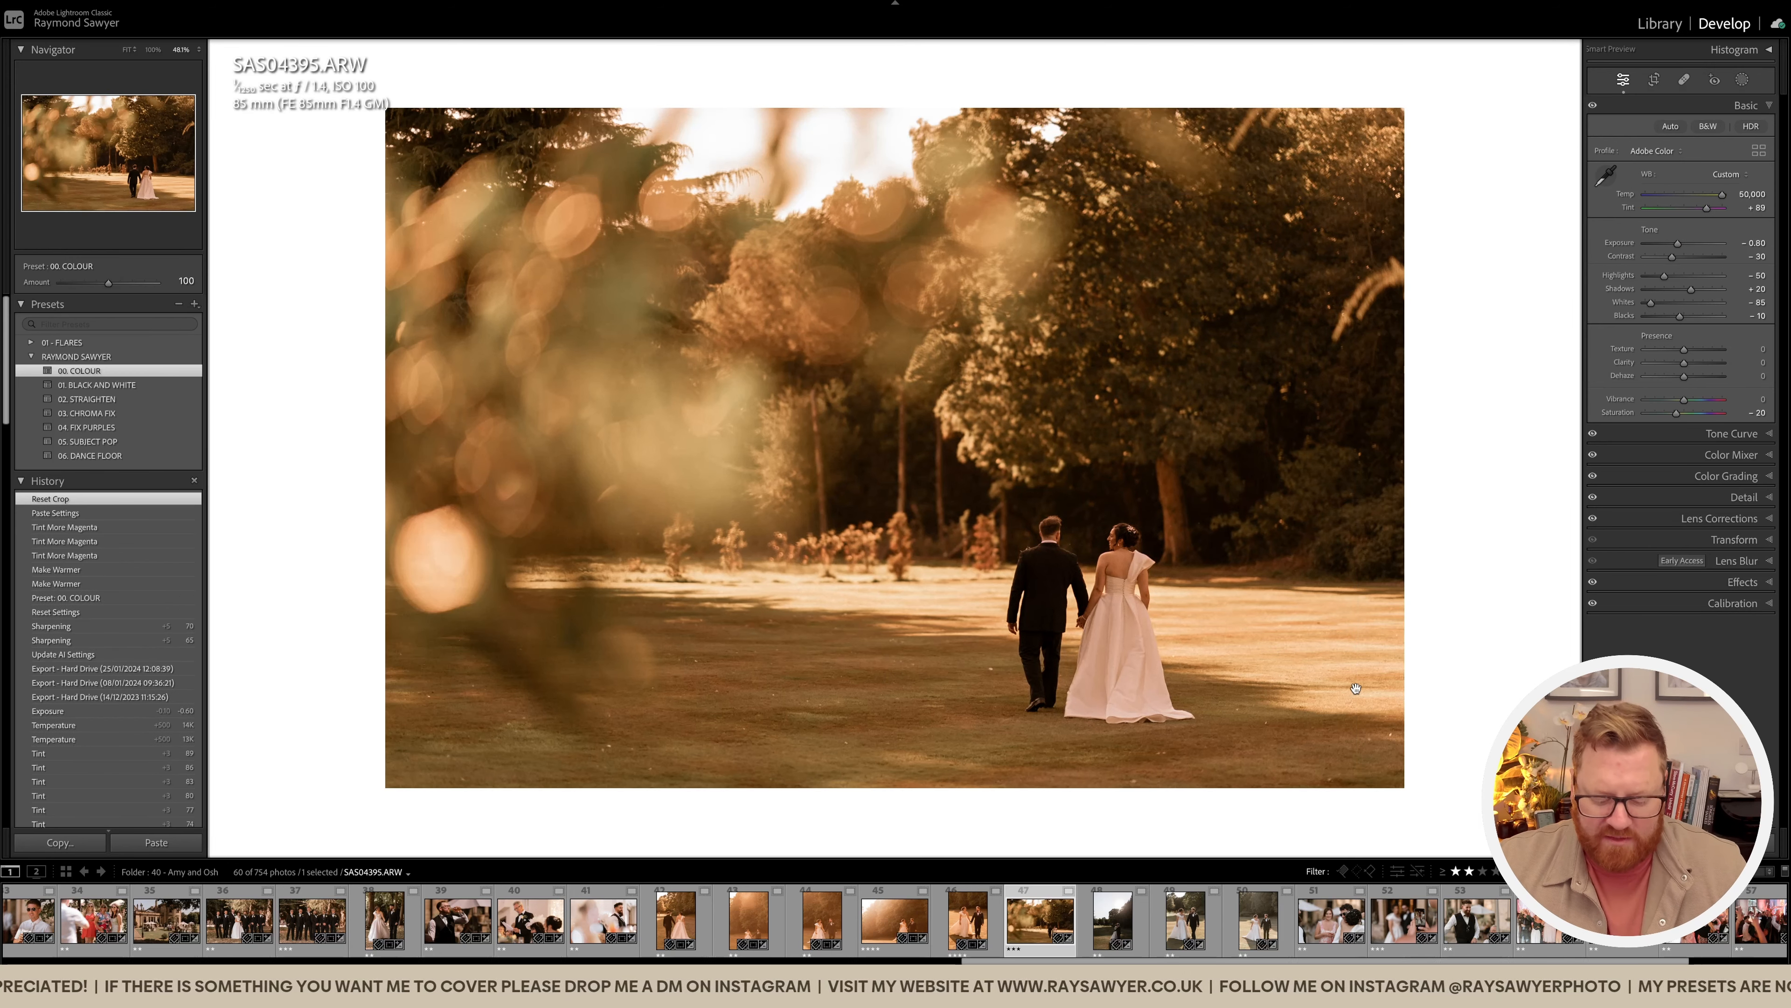
key(r)
drag(1487, 844, 1453, 840)
drag(1247, 592, 1247, 551)
key(Return)
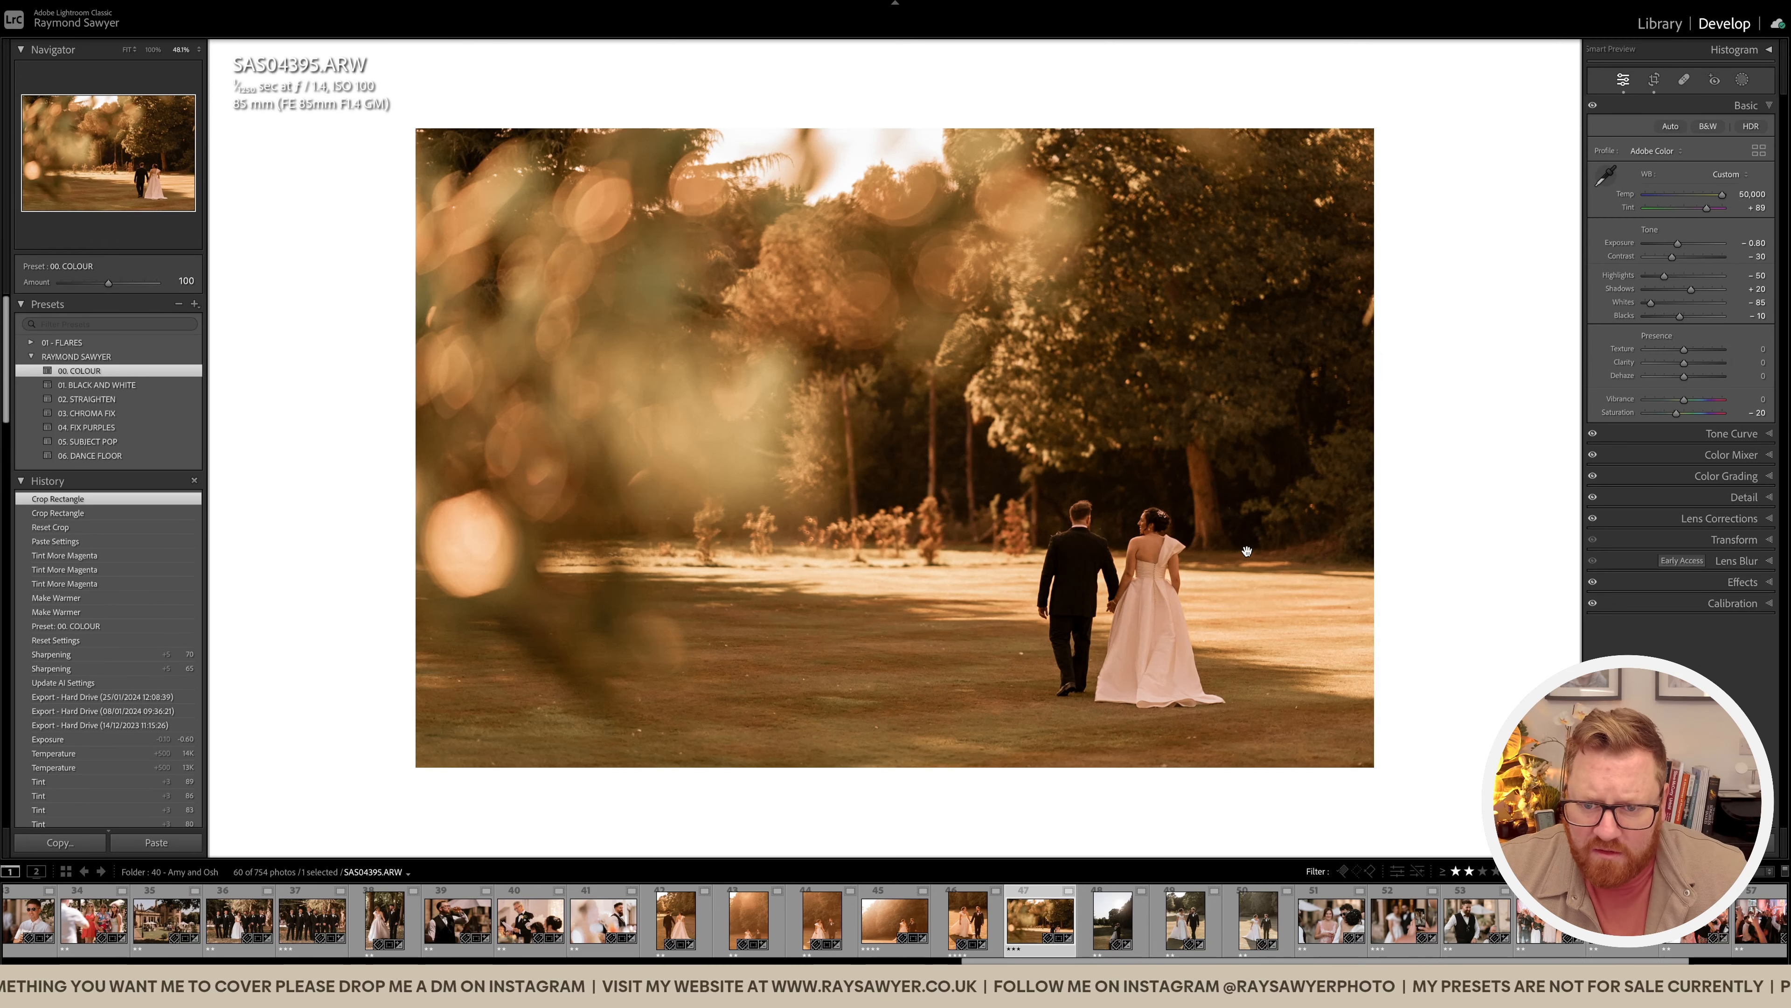
Step: Raise the exposure of SAS04395.ARW to -0.60 and brush the Subject Pop preset across the foreground lawn
key(equal)
key(equal)
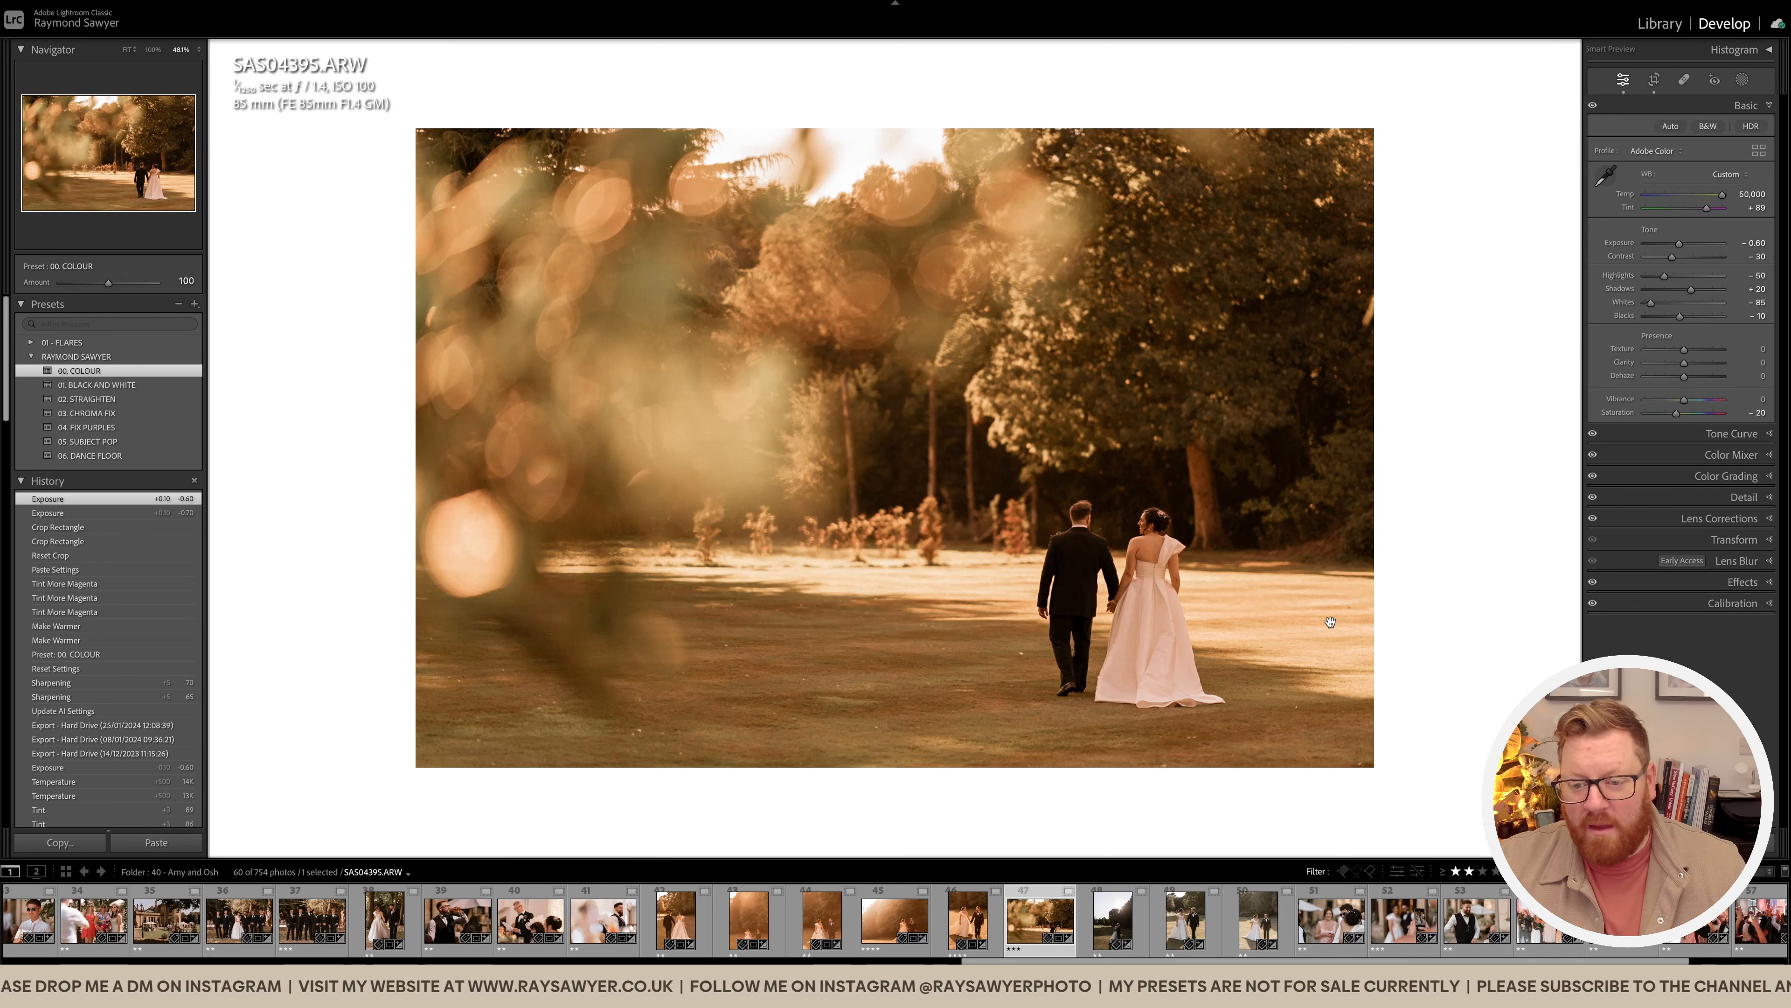
key(k)
scroll(1126, 624, down, 5)
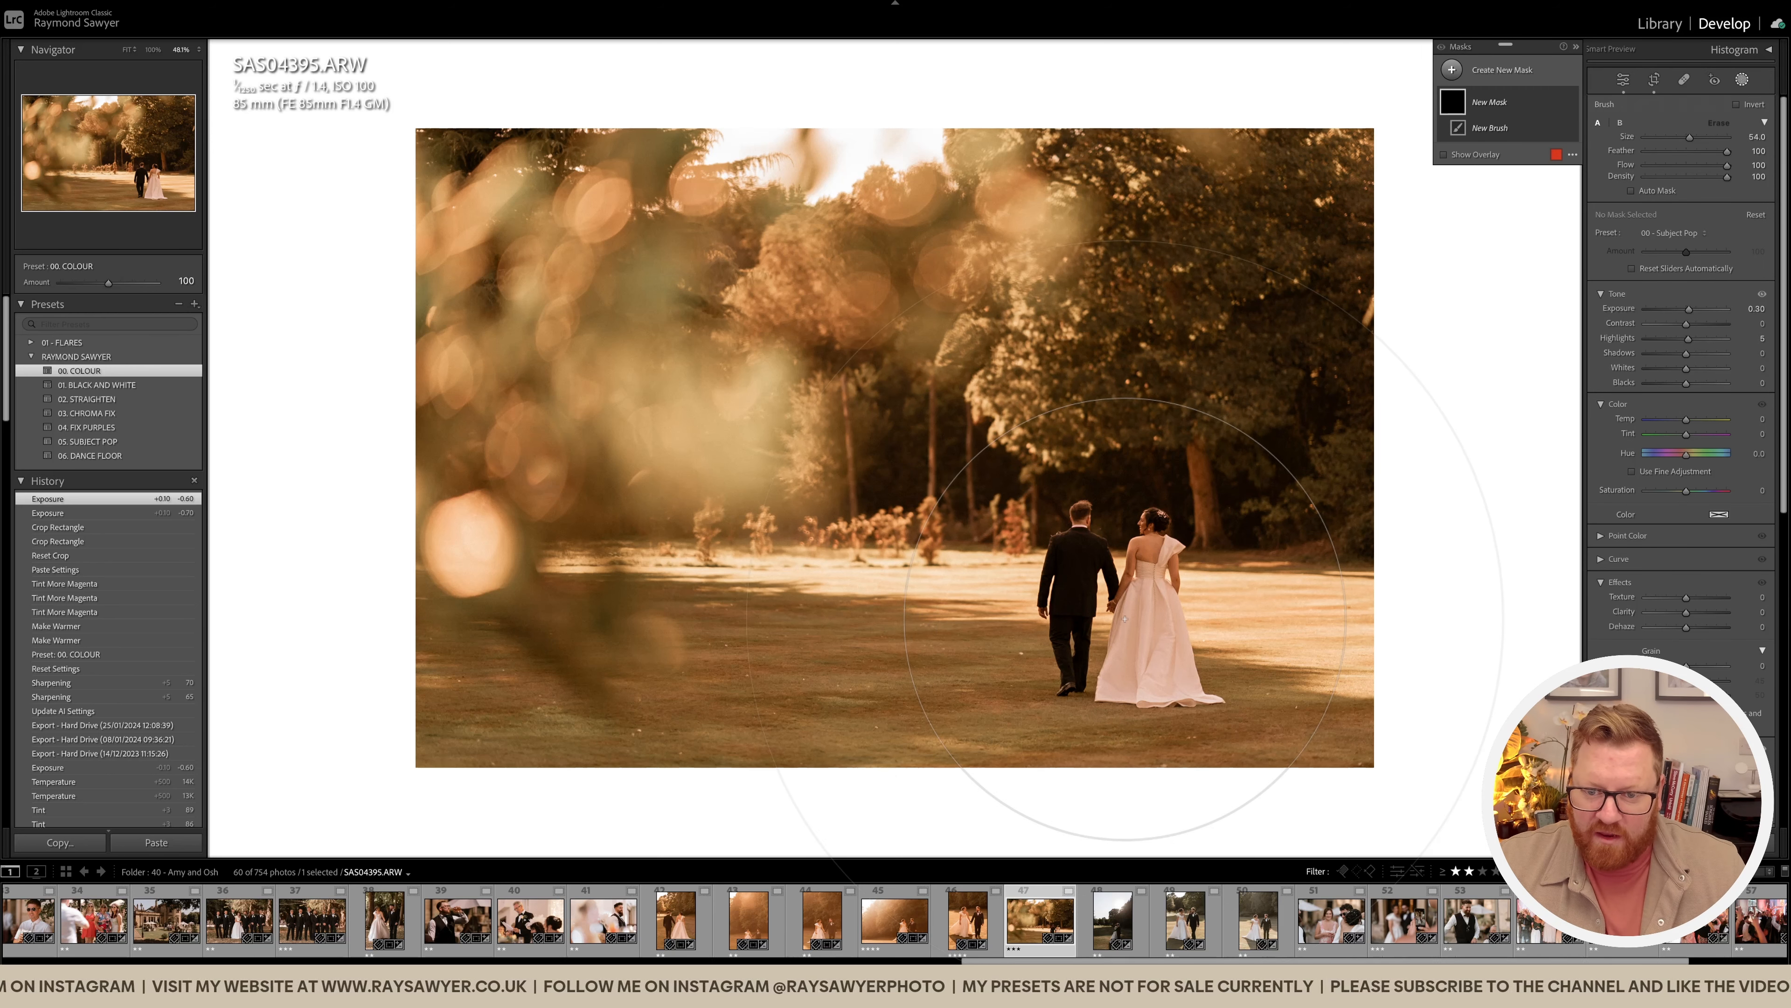
mouse_move(788, 691)
mouse_down()
mouse_move(1400, 783)
mouse_move(694, 599)
mouse_move(579, 328)
mouse_move(436, 900)
mouse_move(1234, 847)
mouse_move(1241, 776)
mouse_up()
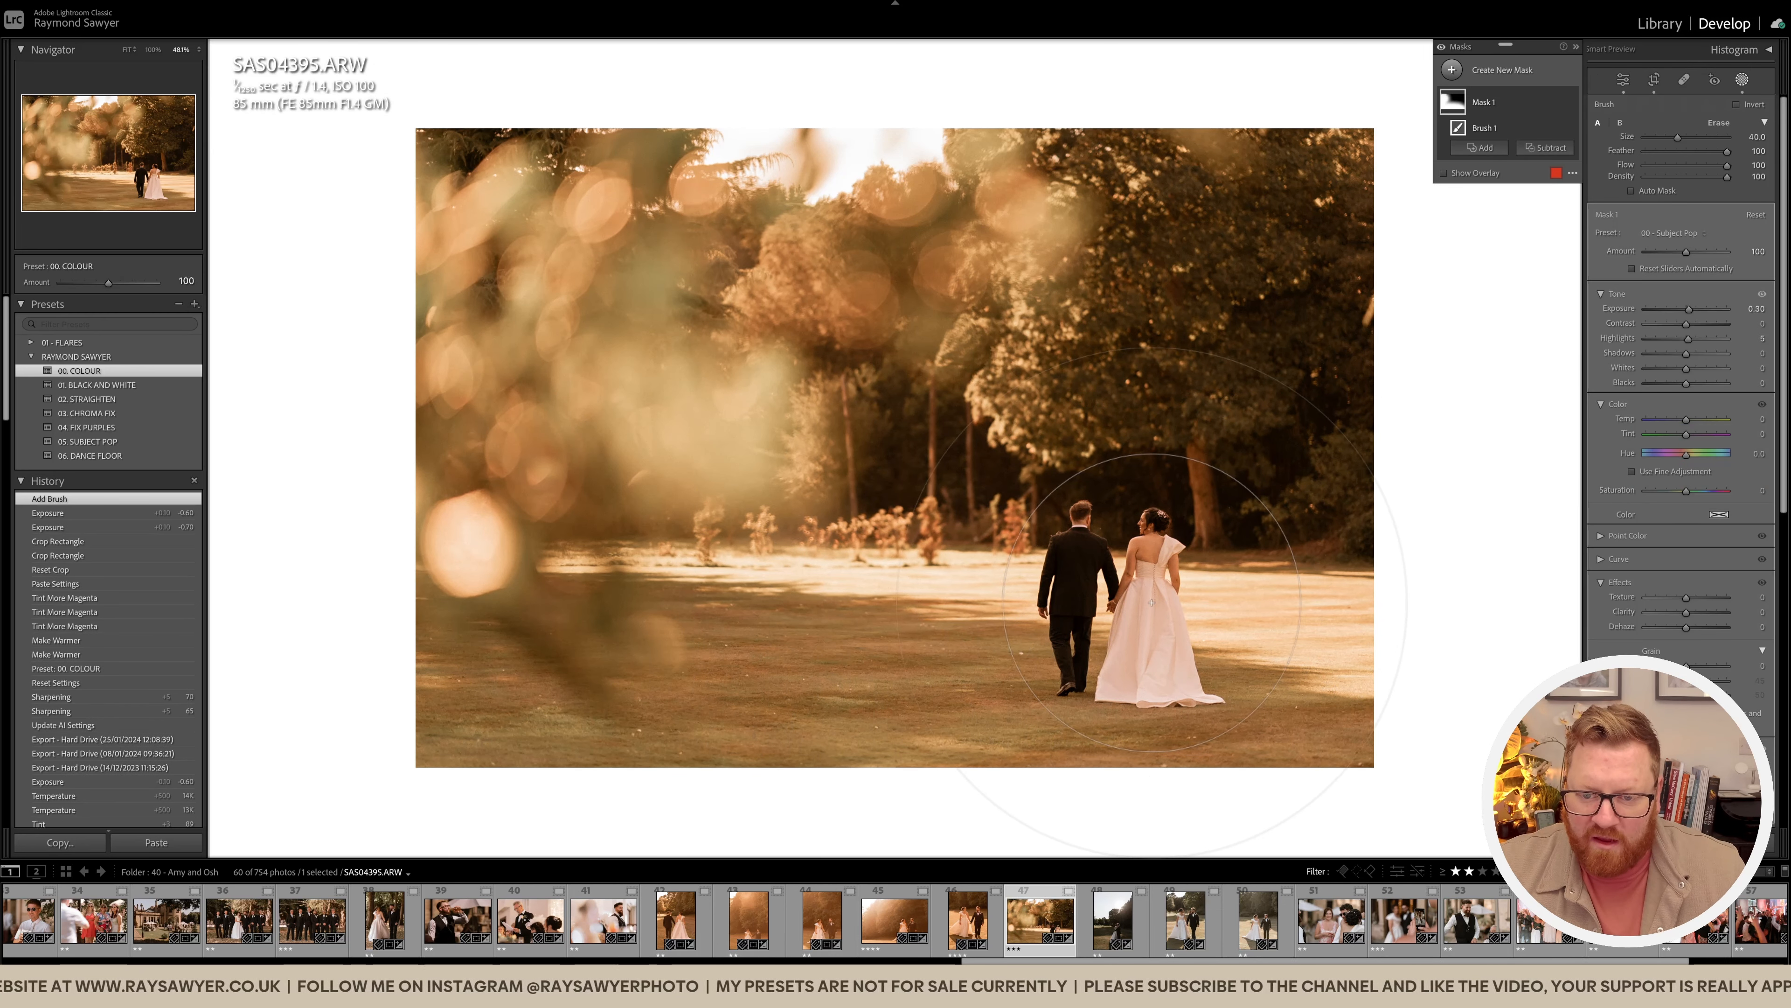
Step: Add a Select Subject mask with the Subject Pop preset to the couple in SAS04395.ARW and lower the overall exposure to -0.70
key(shift+w)
key(shift+w)
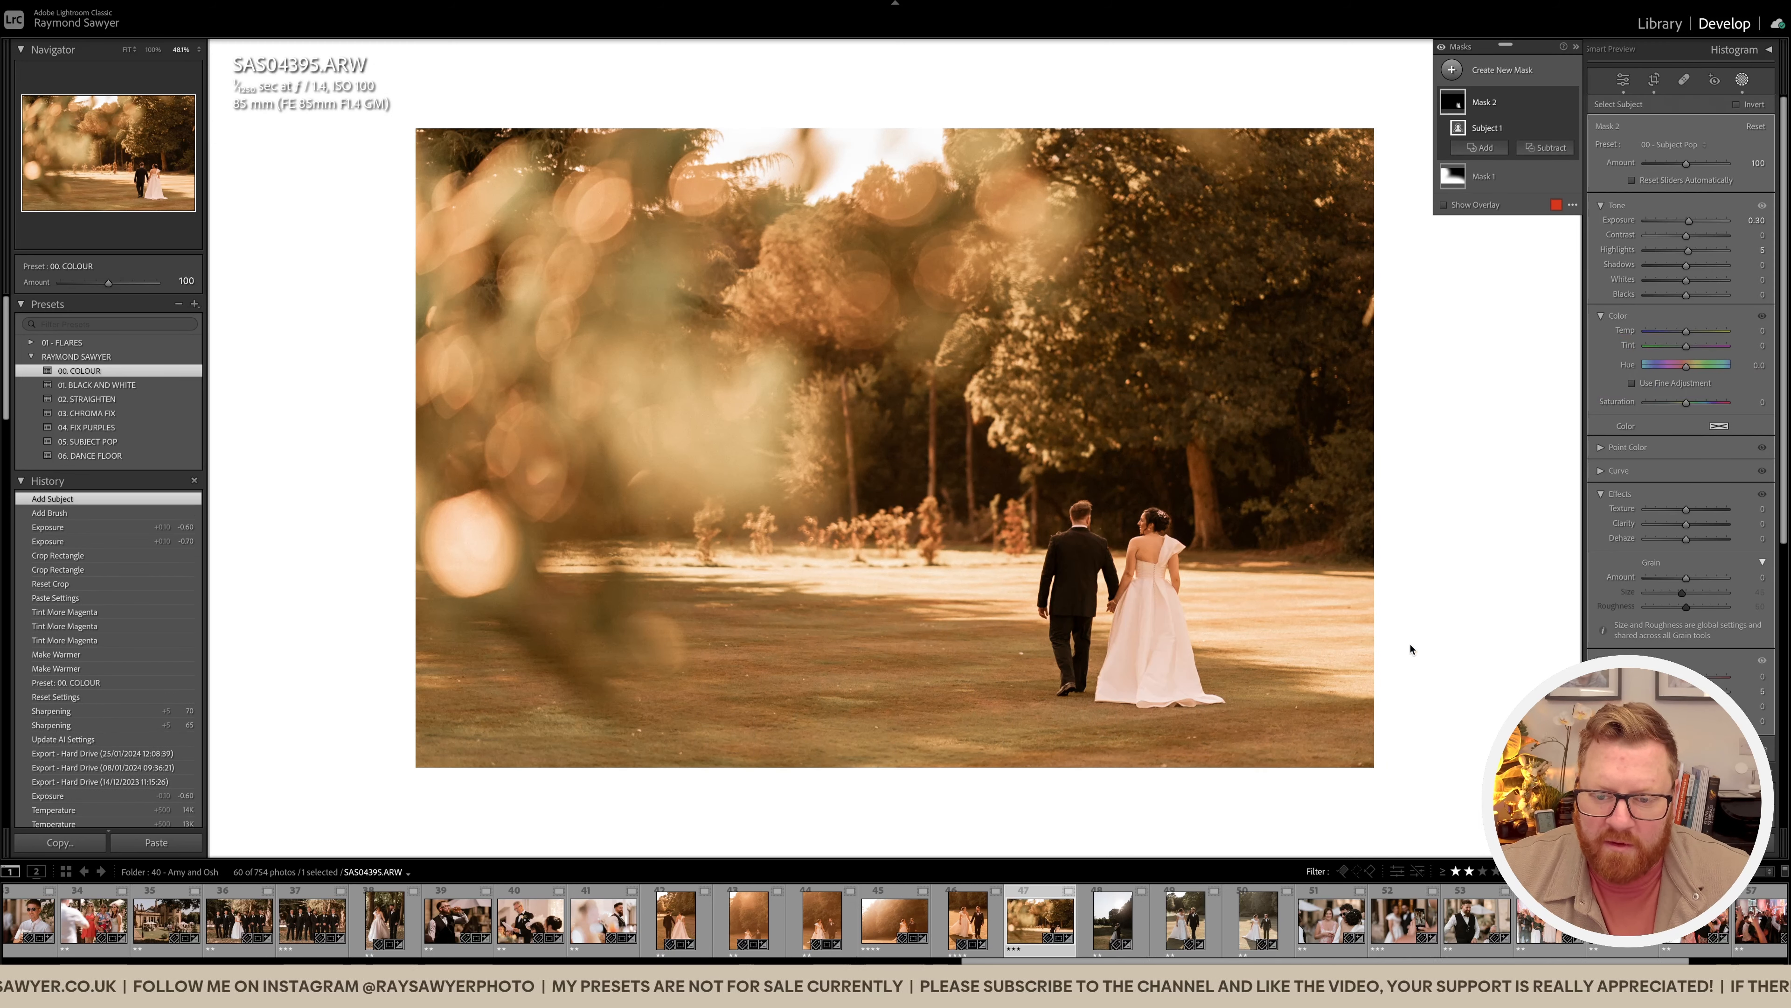
key(shift+w)
Step: Heal the bright leaf fragment at the right edge of the trees in SAS04395.ARW
key(q)
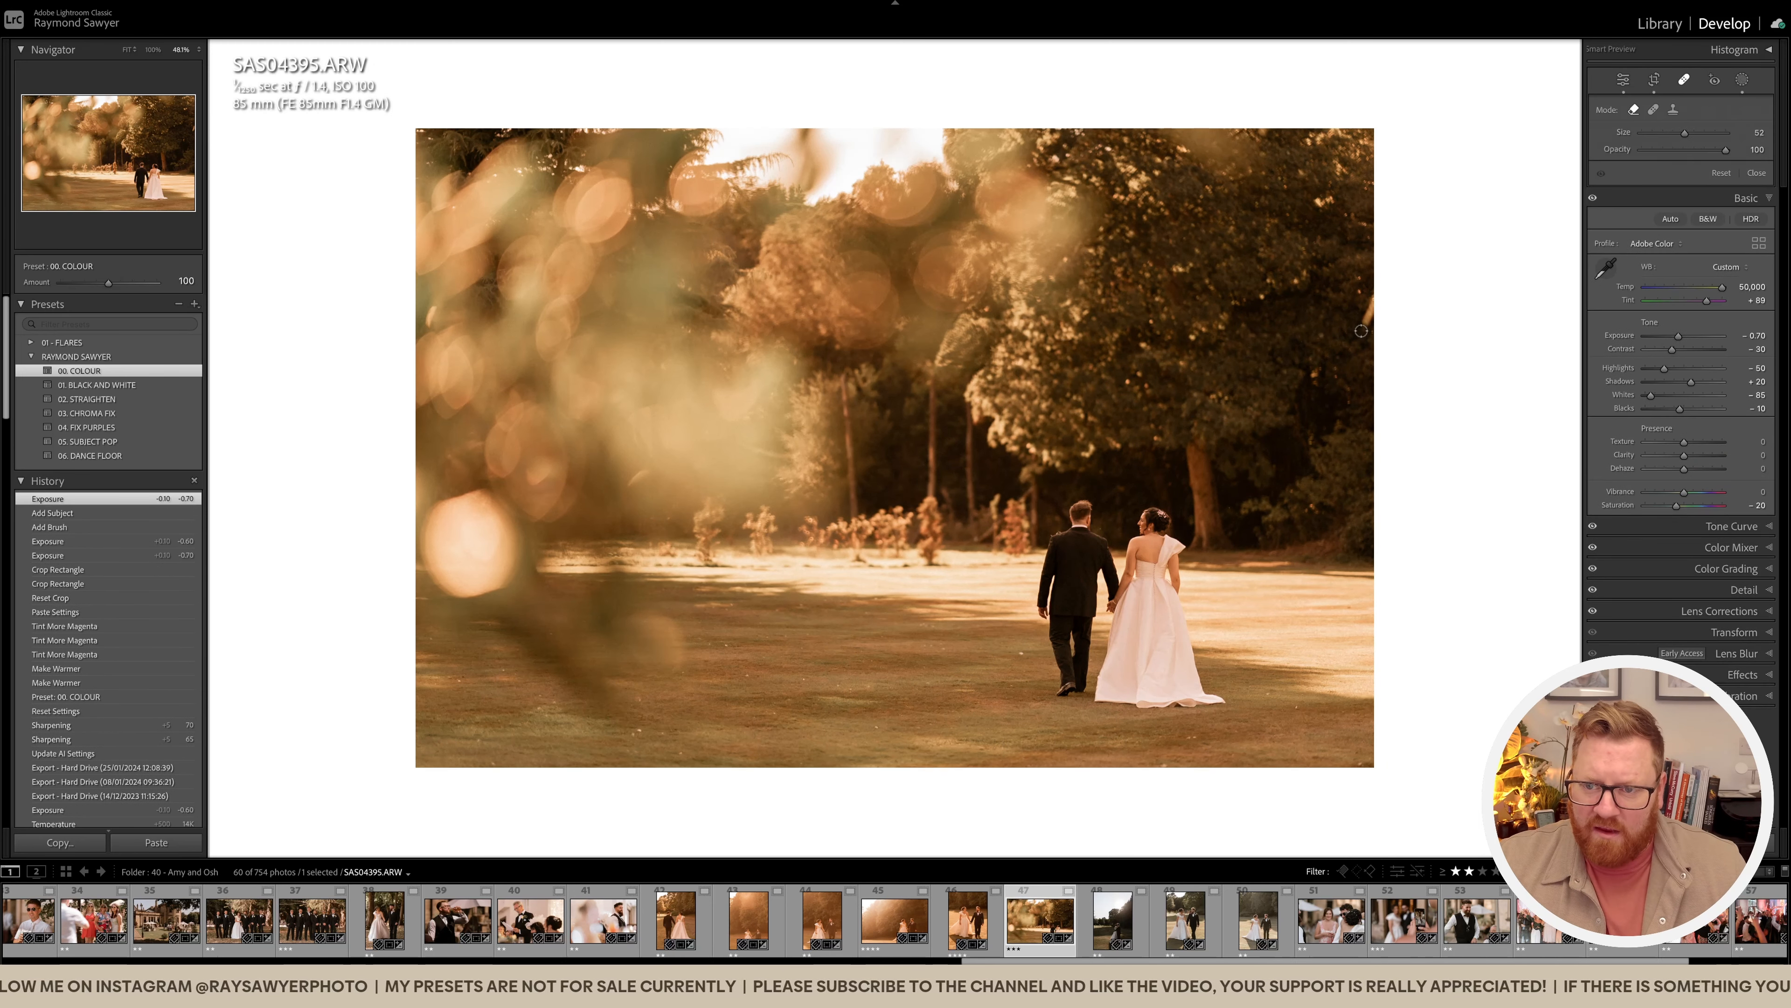
click(1361, 329)
key(q)
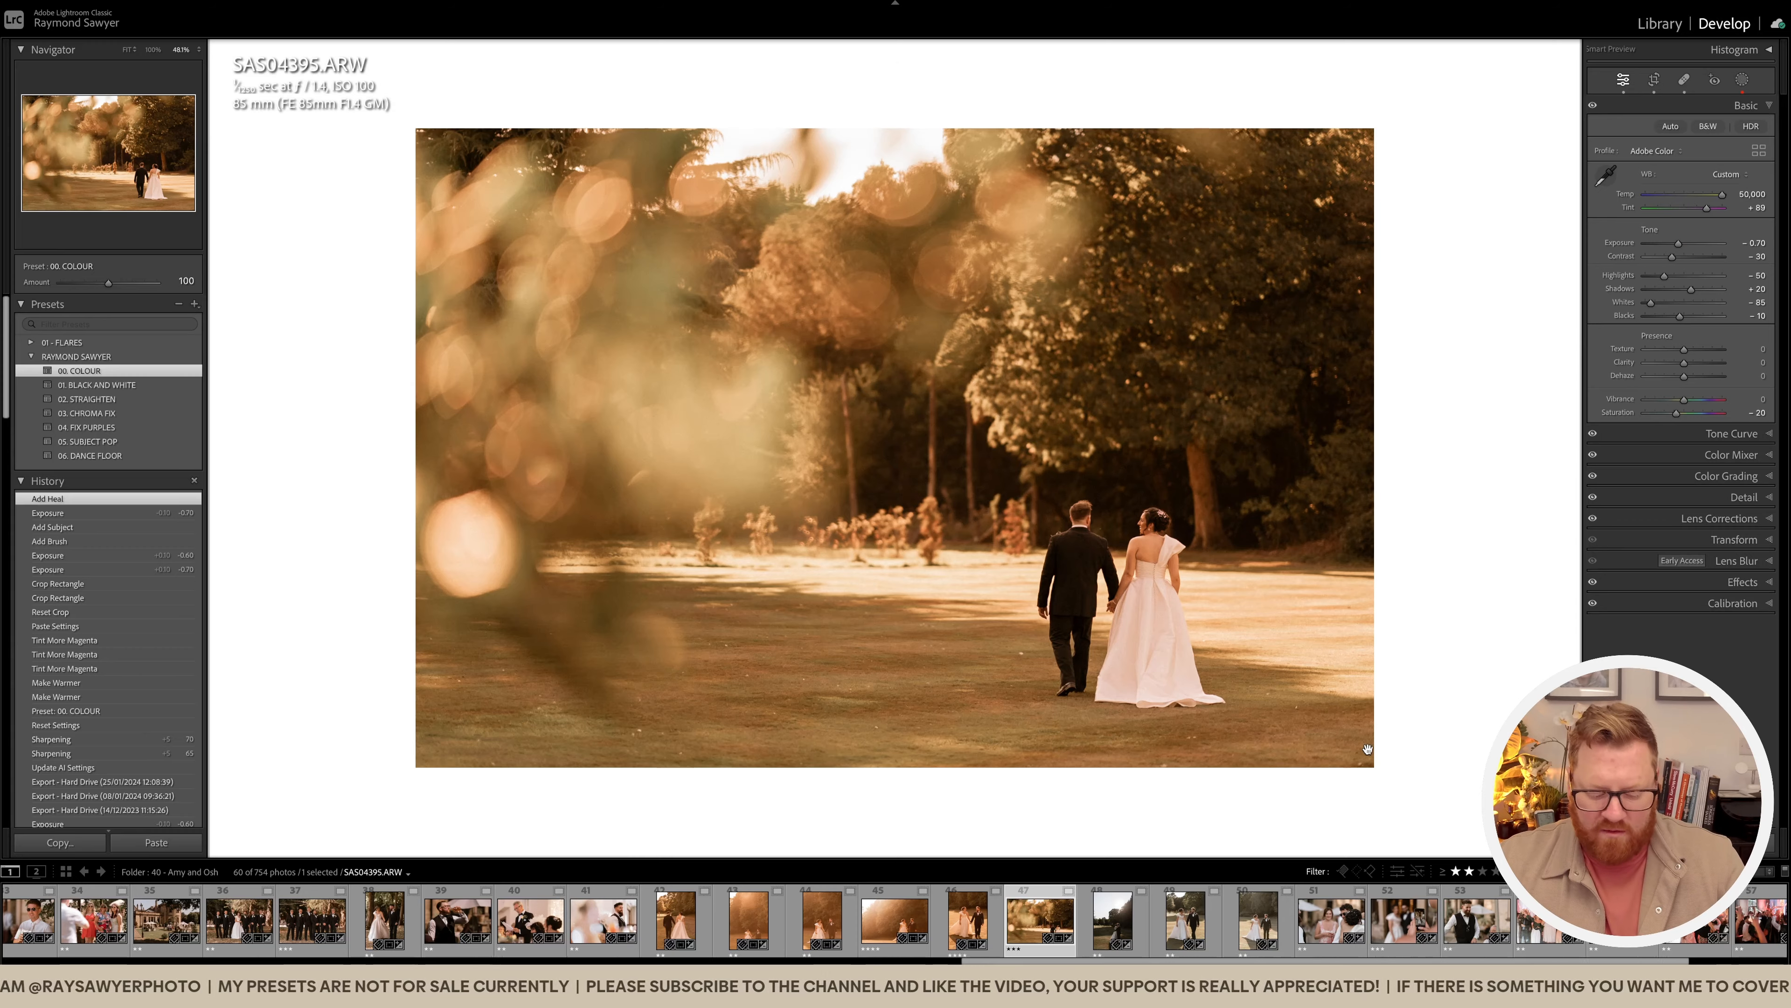
Step: Crop SAS04395.ARW slightly tighter and lower its exposure to -0.80
key(r)
drag(1438, 813, 1431, 809)
key(Return)
key(minus)
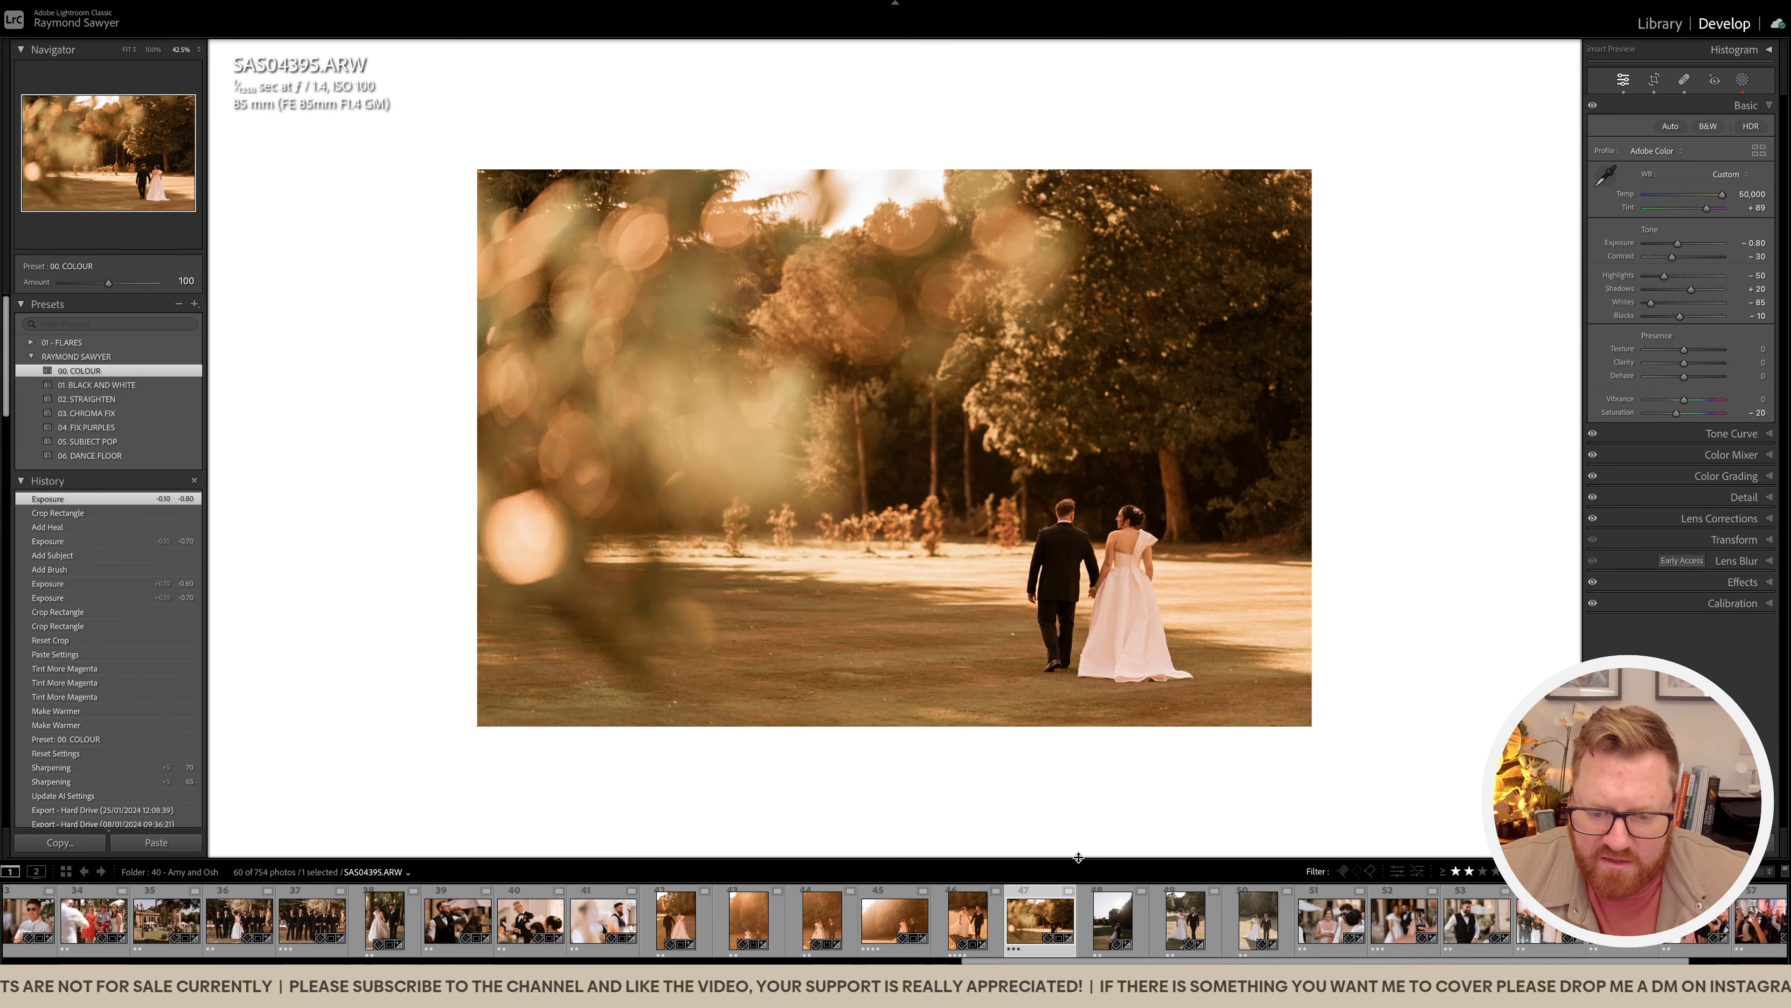
Step: Paste the golden settings onto SAW08877.ARW, raise its exposure to +0.55, and crop tighter with the angle straightened to 0.20
click(822, 917)
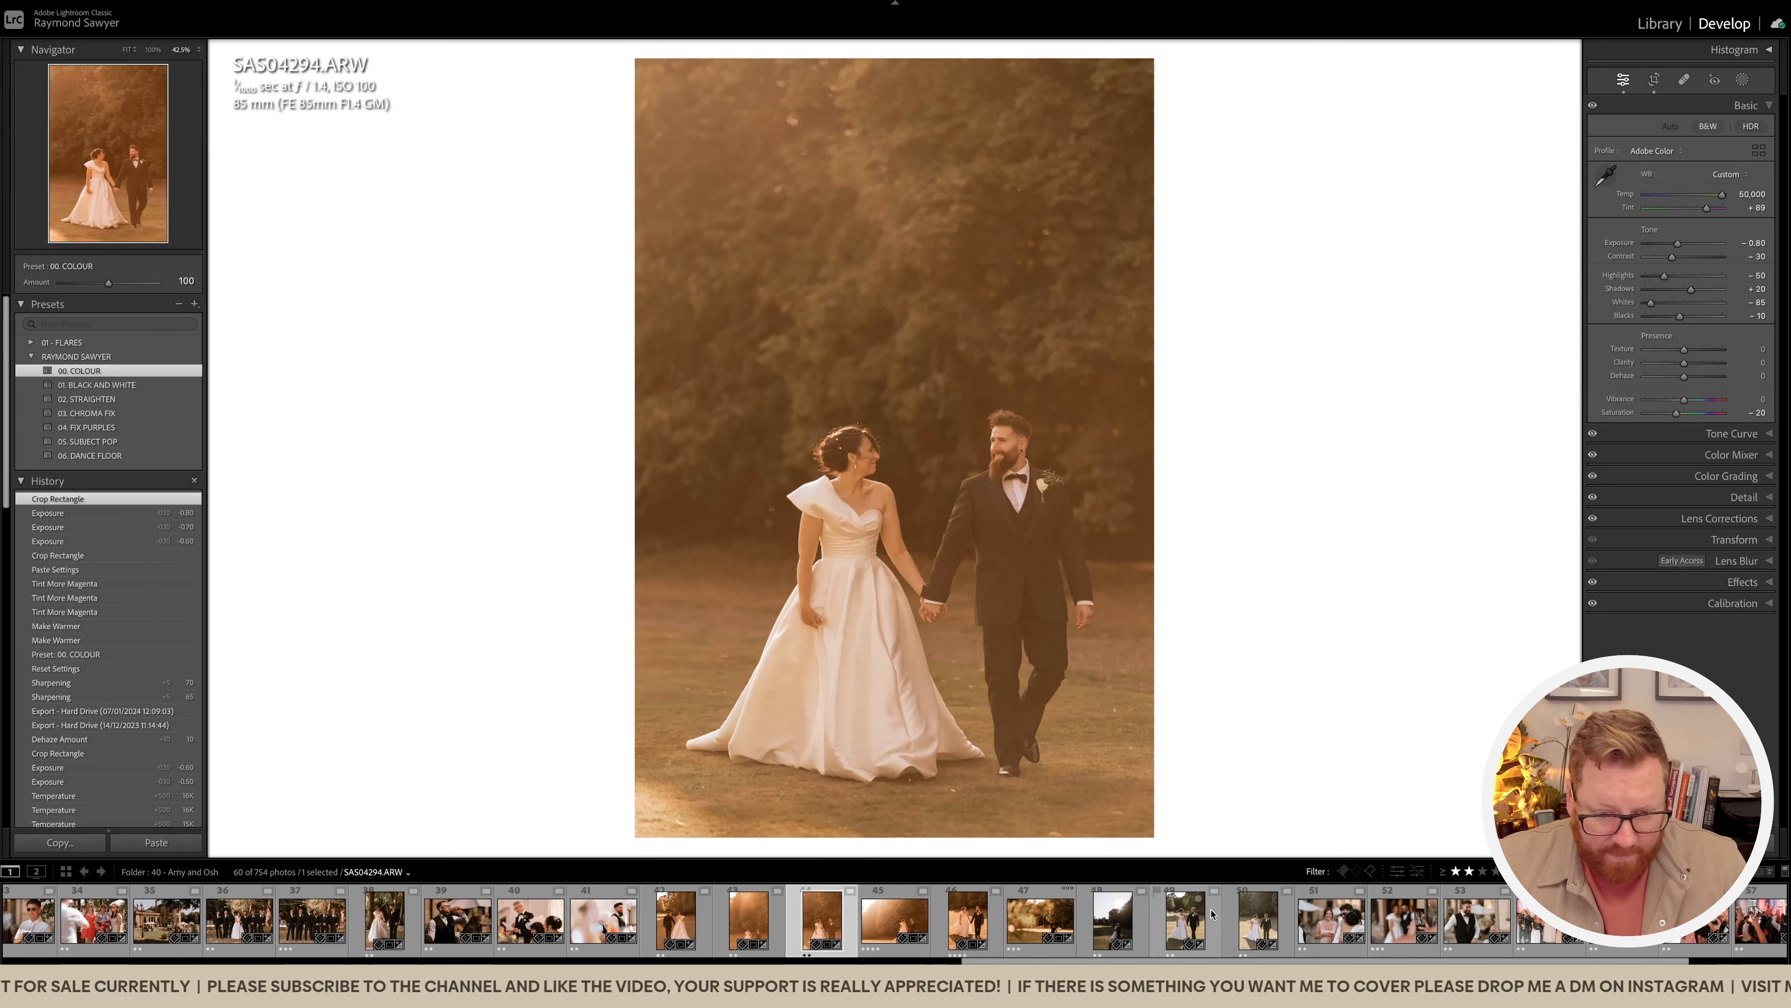
click(1112, 917)
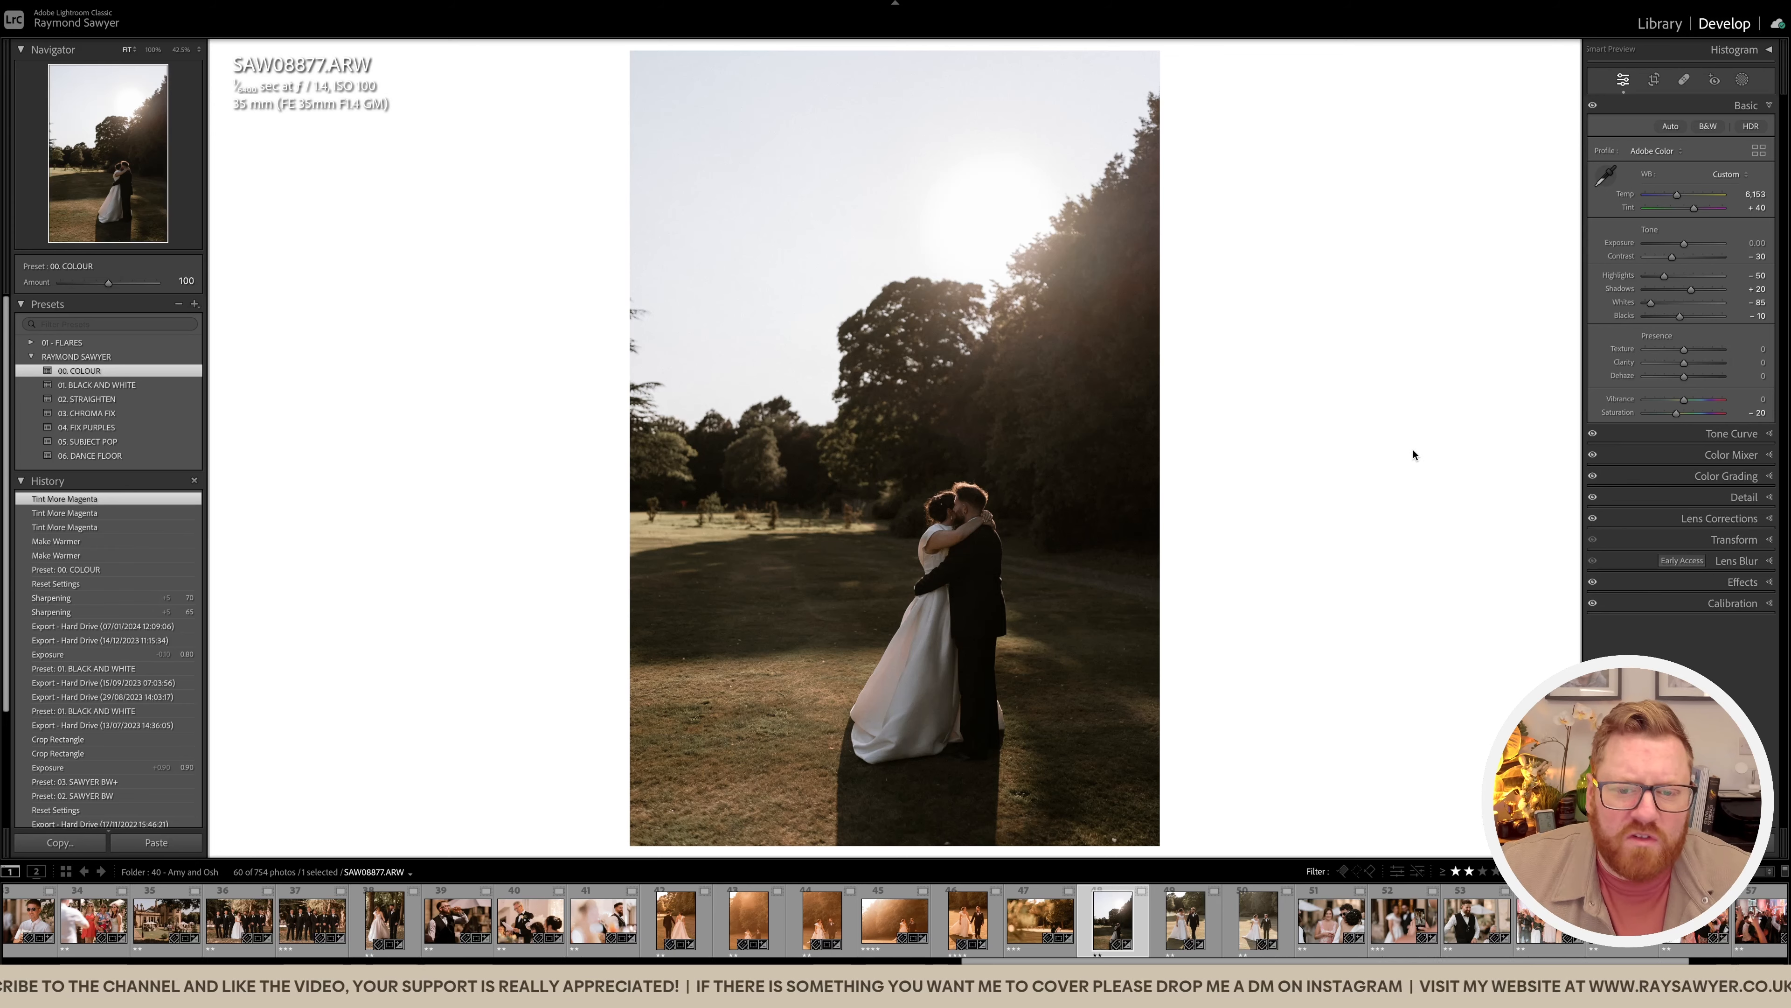
key(ctrl+shift+v)
key(r)
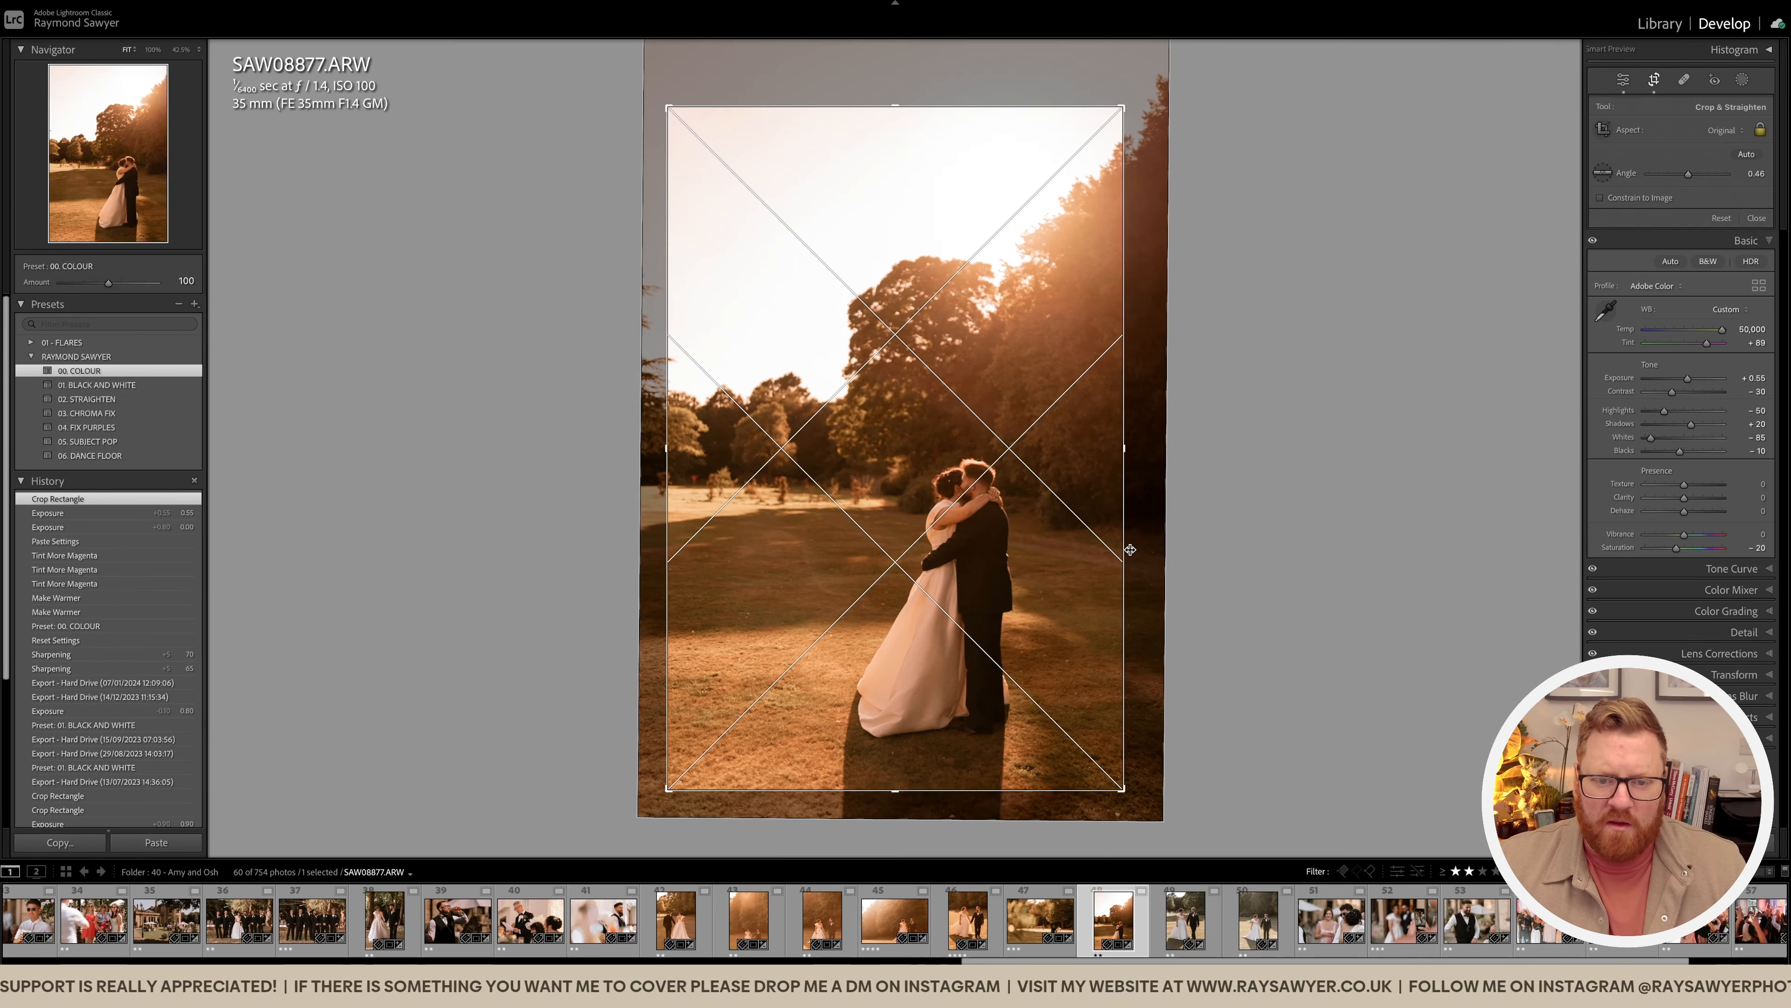
drag(1140, 549, 1167, 555)
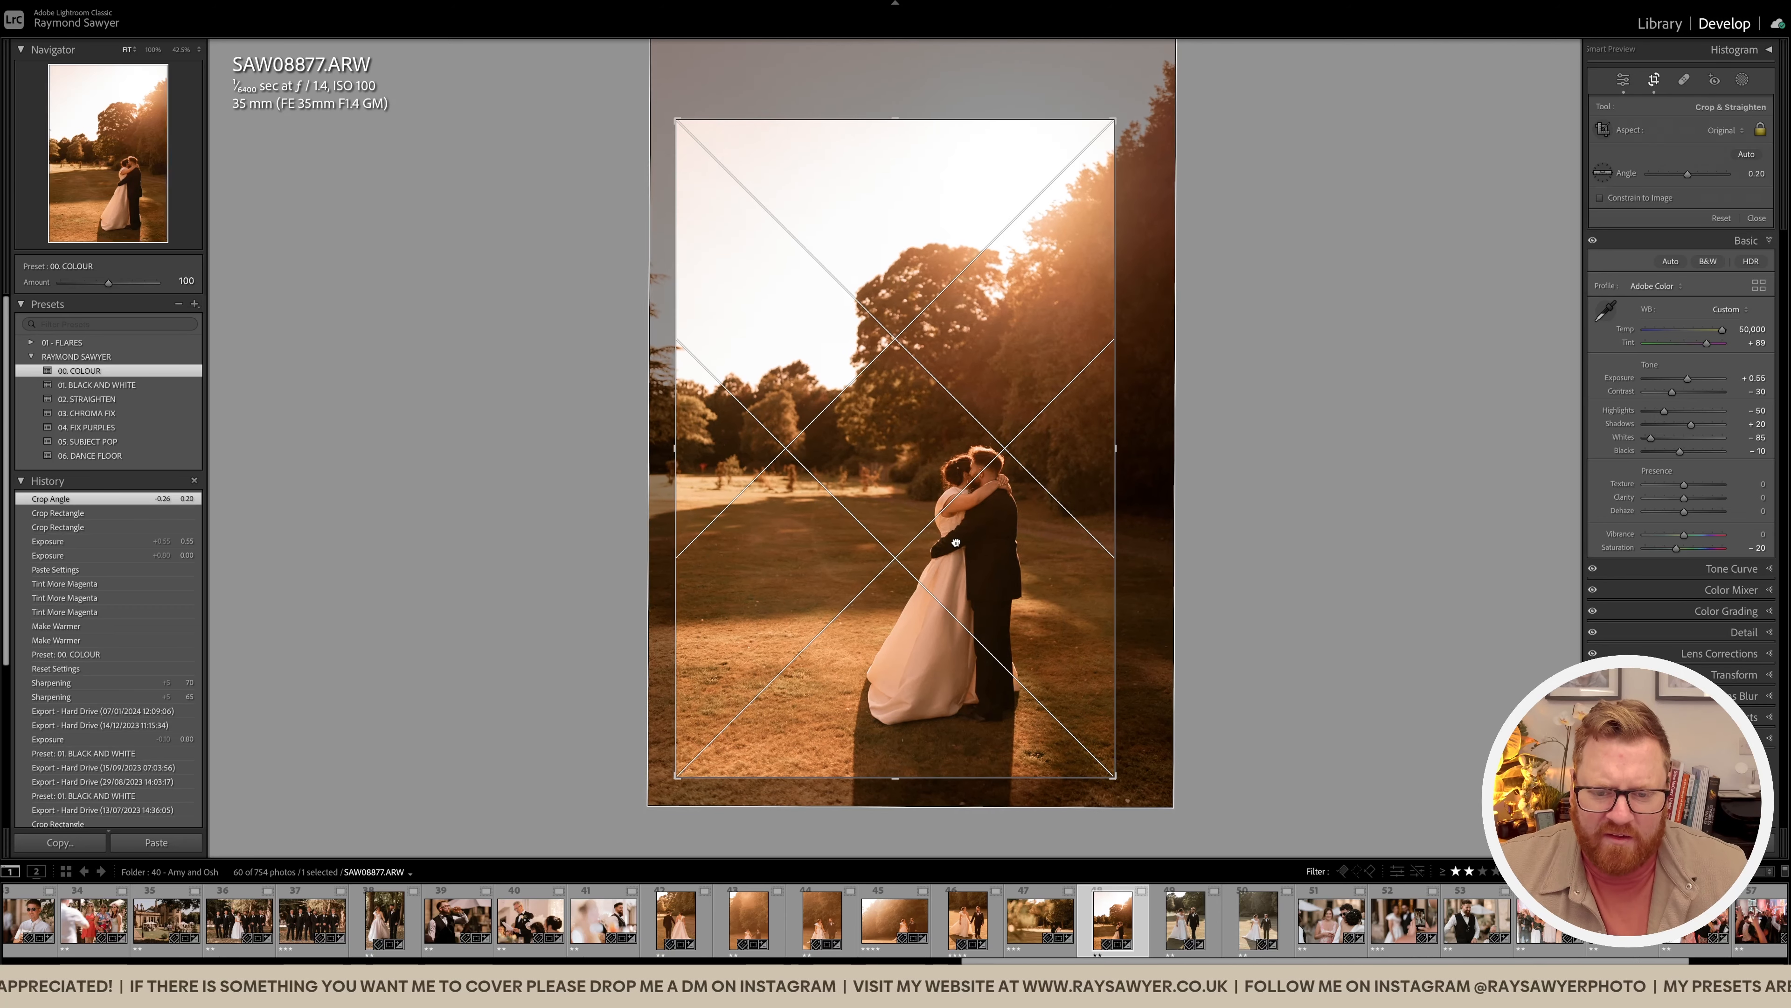
key(r)
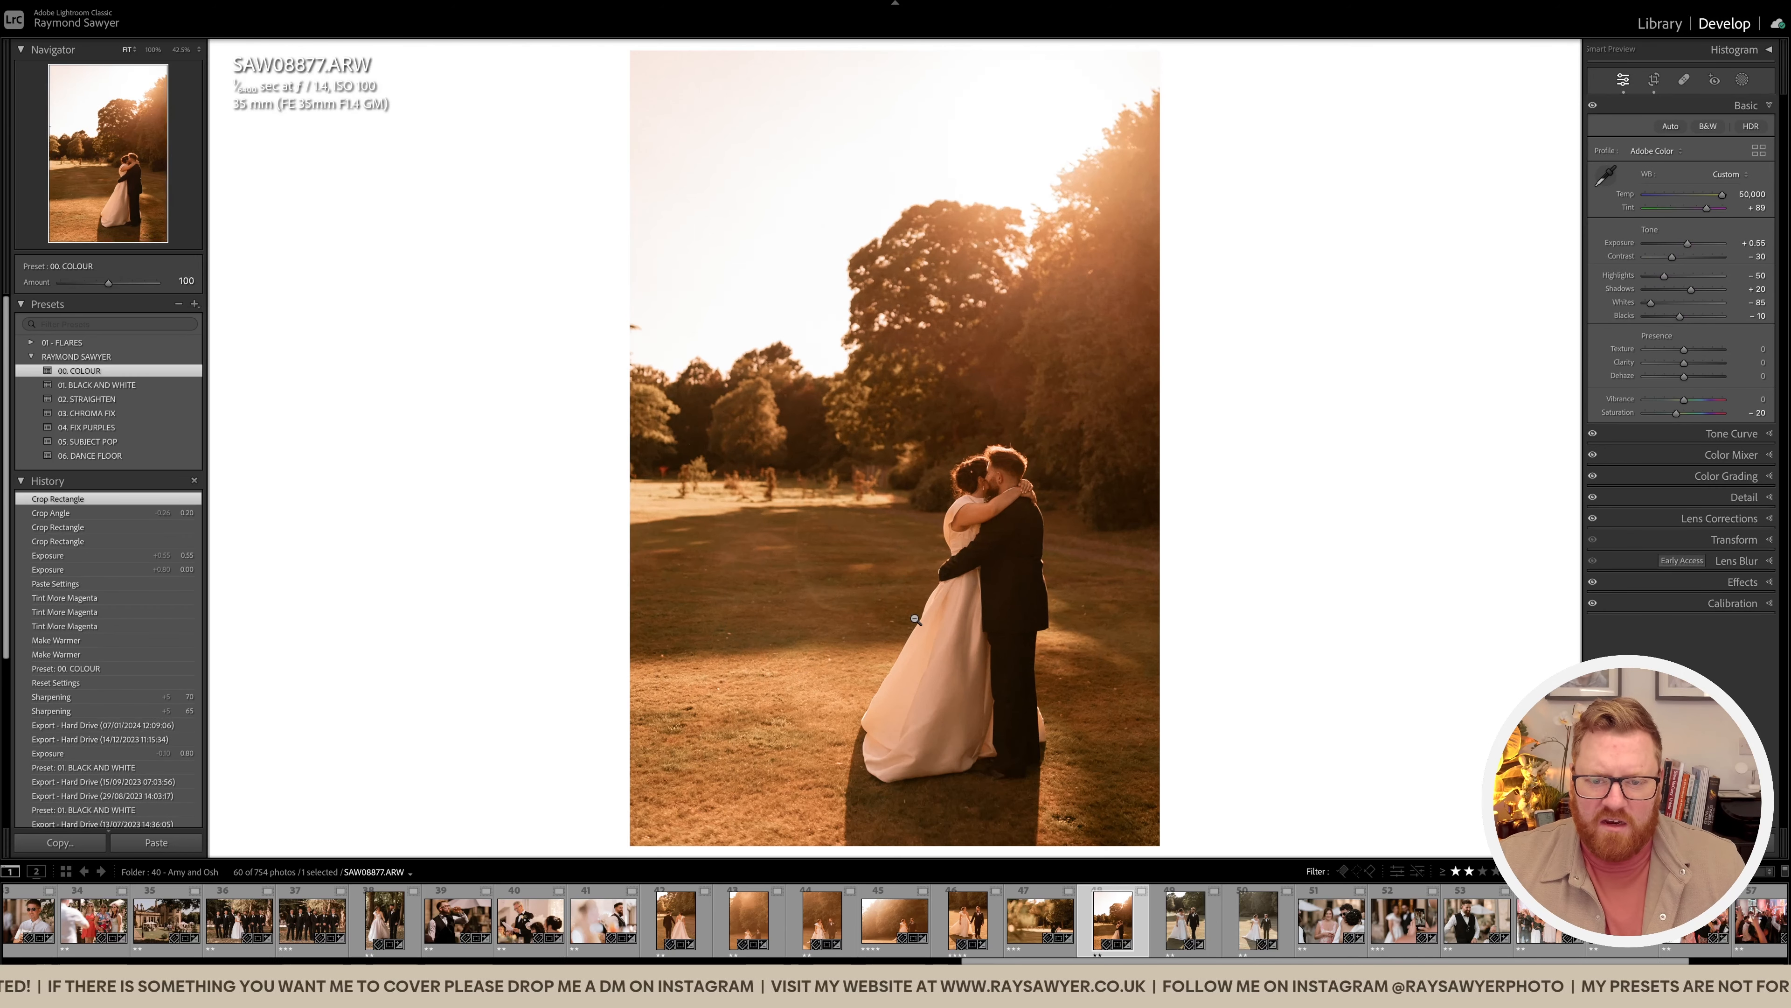
Step: Tighten and reposition the crop around the embracing couple in SAW08877.ARW and lower its temperature to 38,238
click(916, 619)
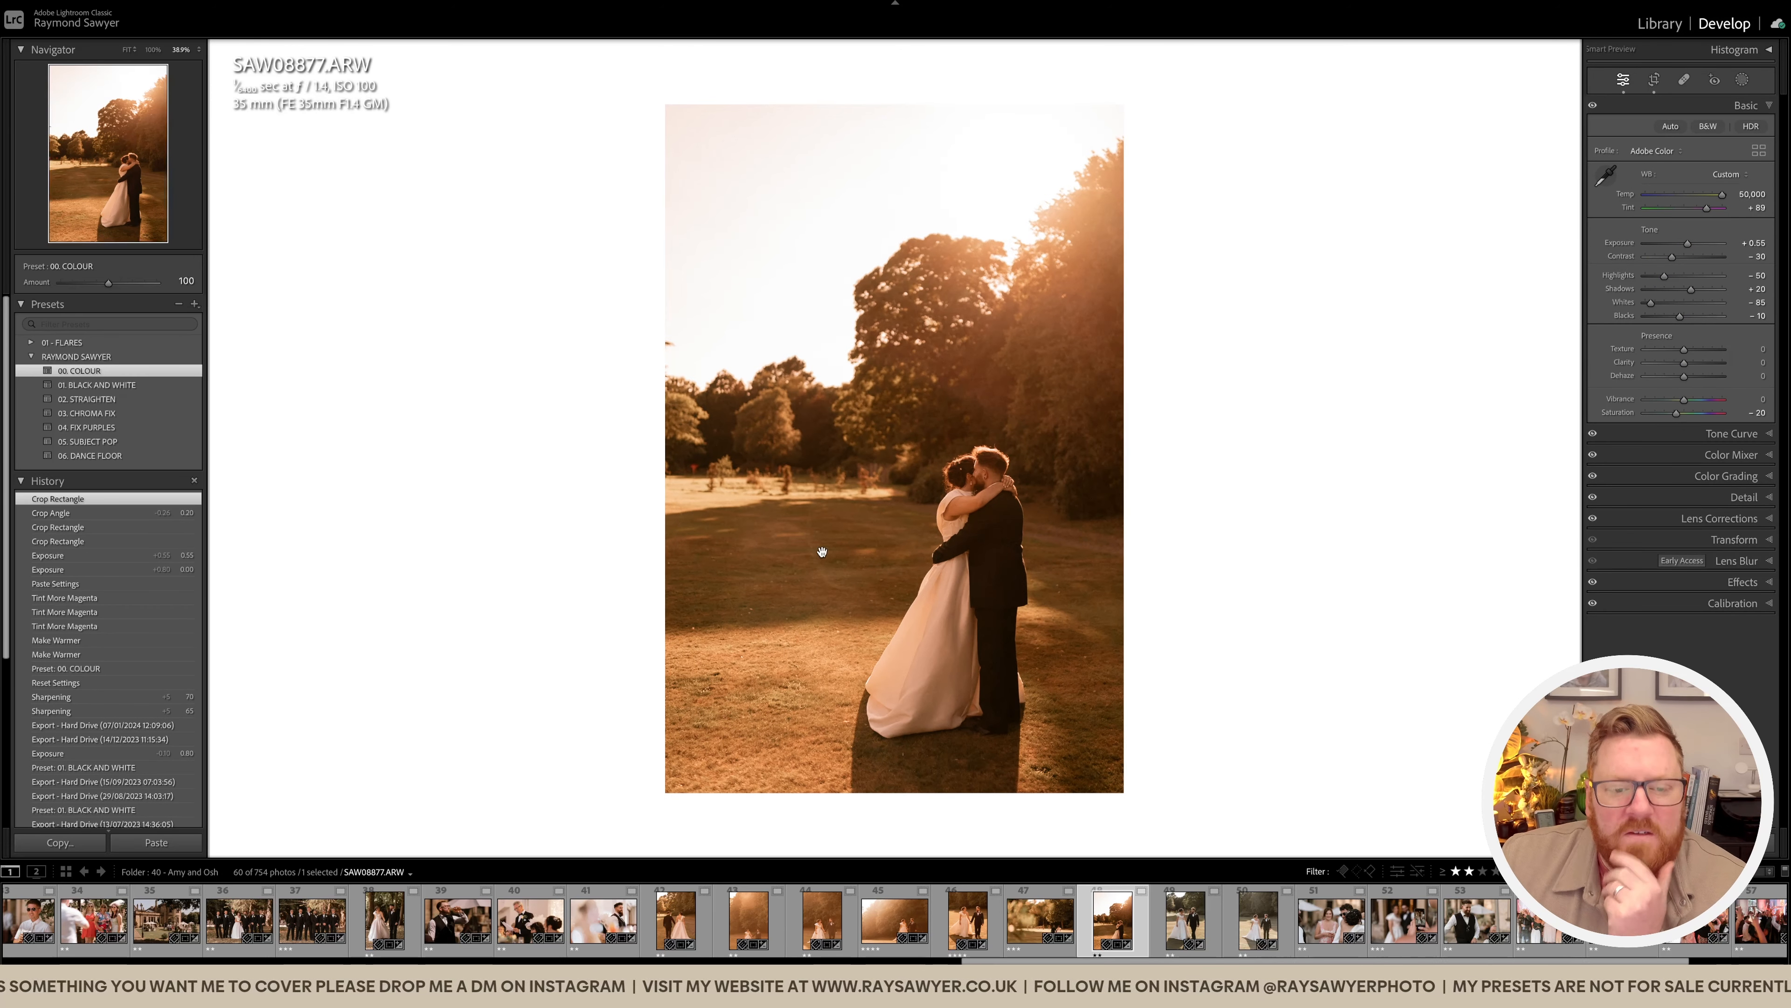
key(r)
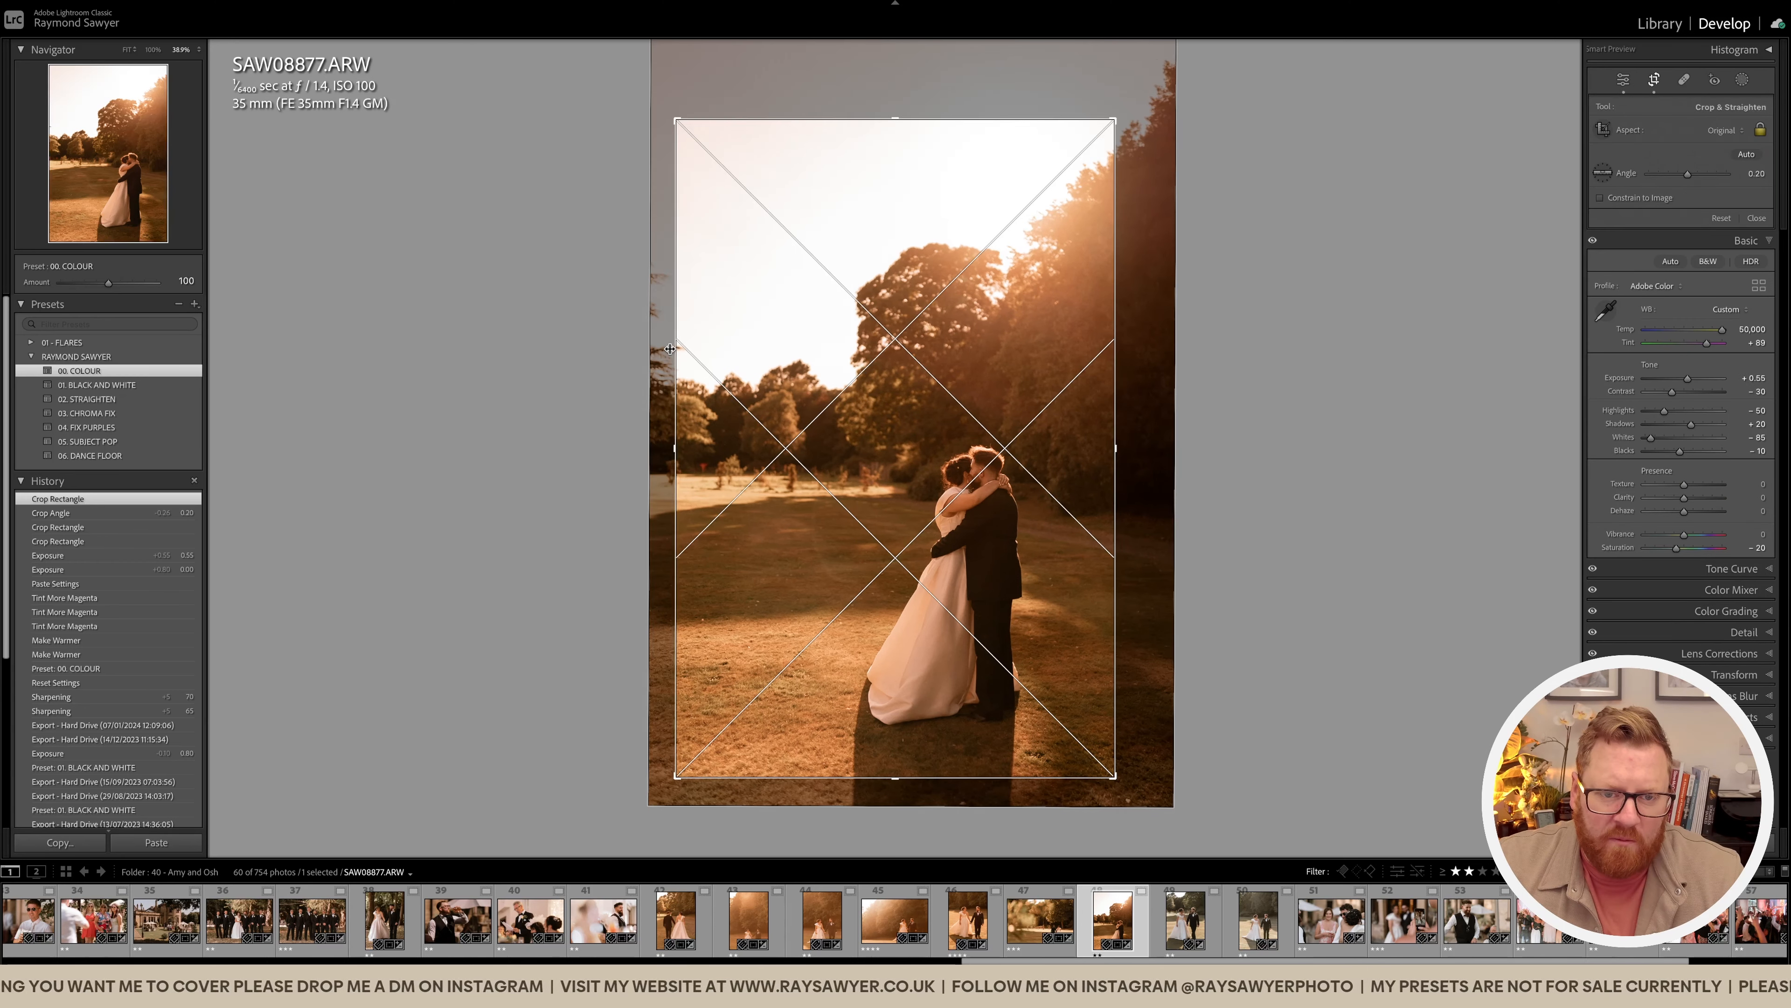
drag(675, 350, 689, 351)
drag(859, 473, 856, 451)
key(Return)
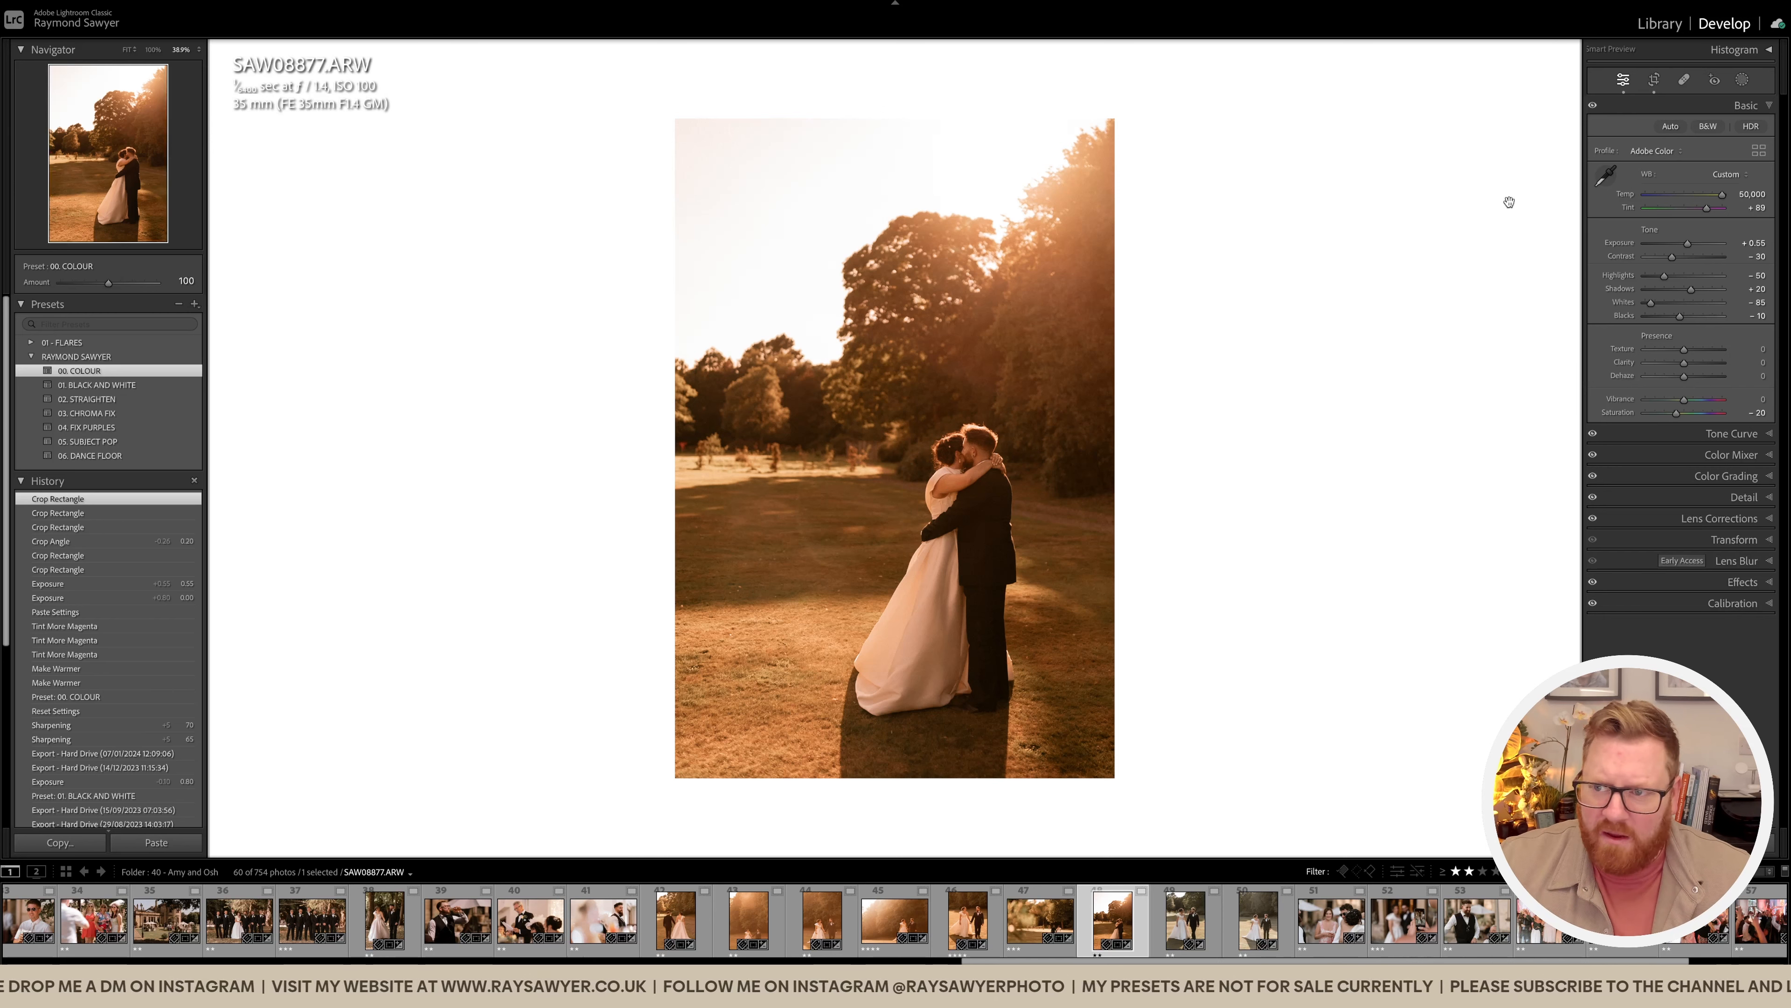
drag(1720, 198, 1718, 198)
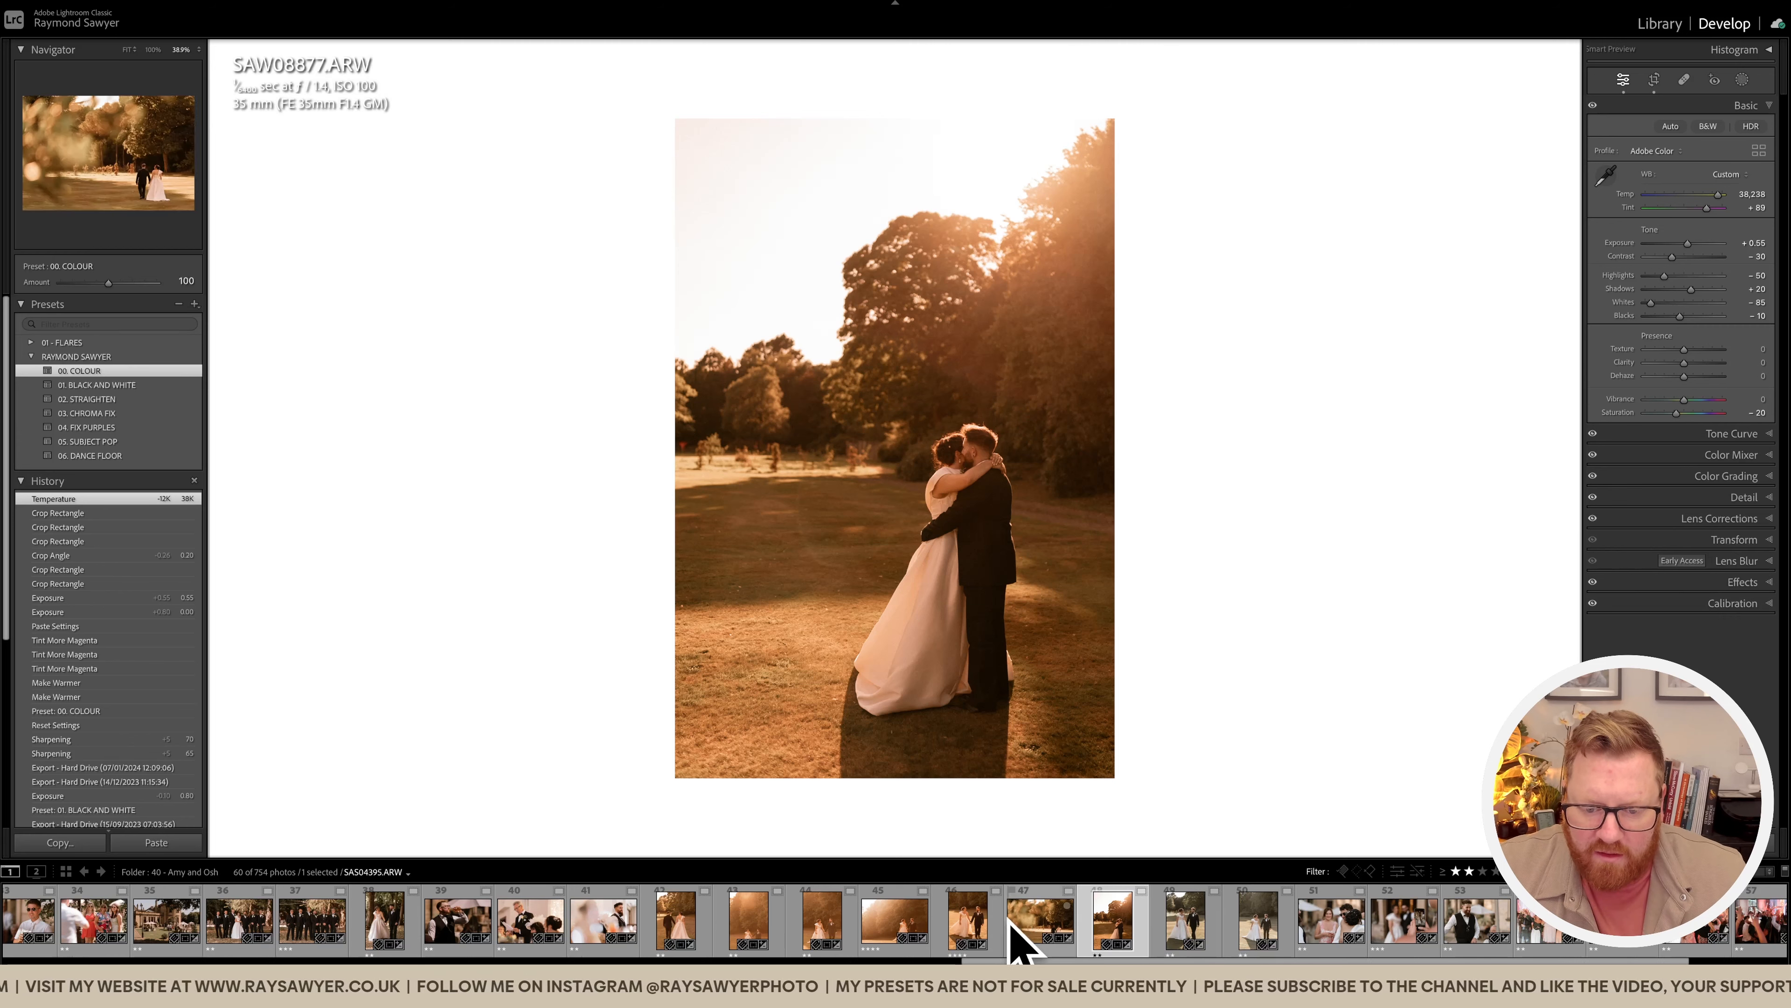
Step: Paste the golden settings onto SAS04460.ARW and crop it slightly tighter around the walking couple
click(1169, 919)
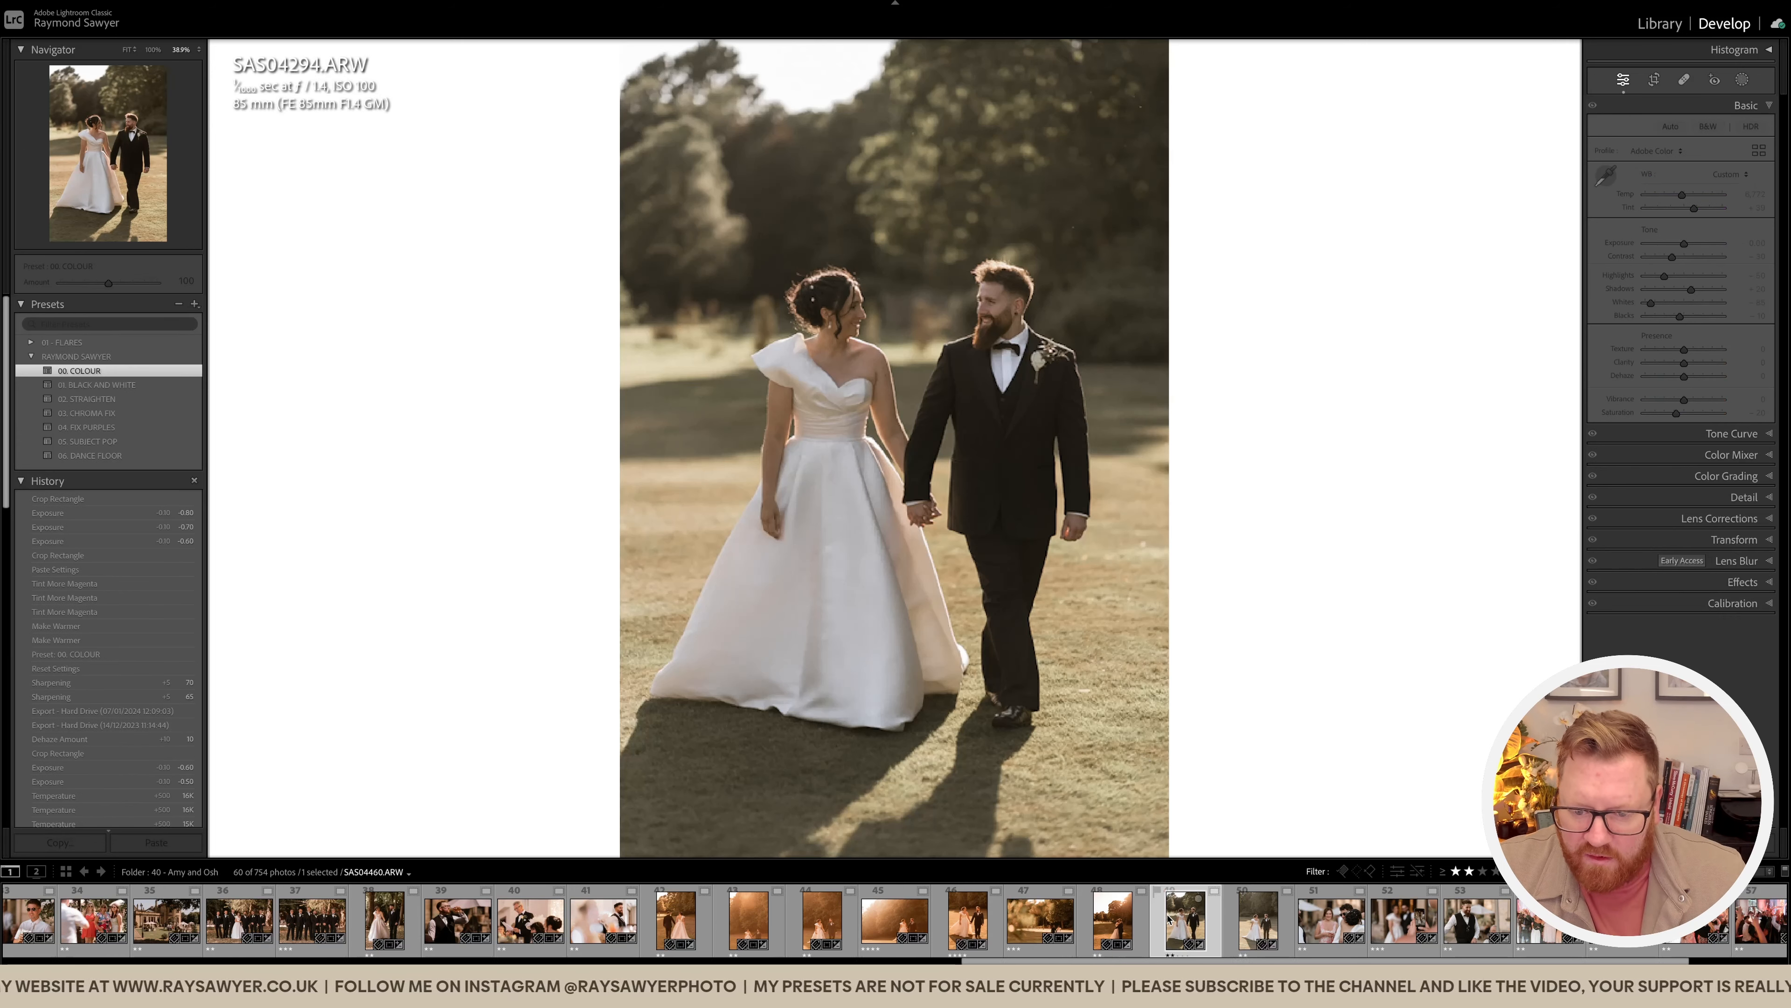
key(ctrl+shift+v)
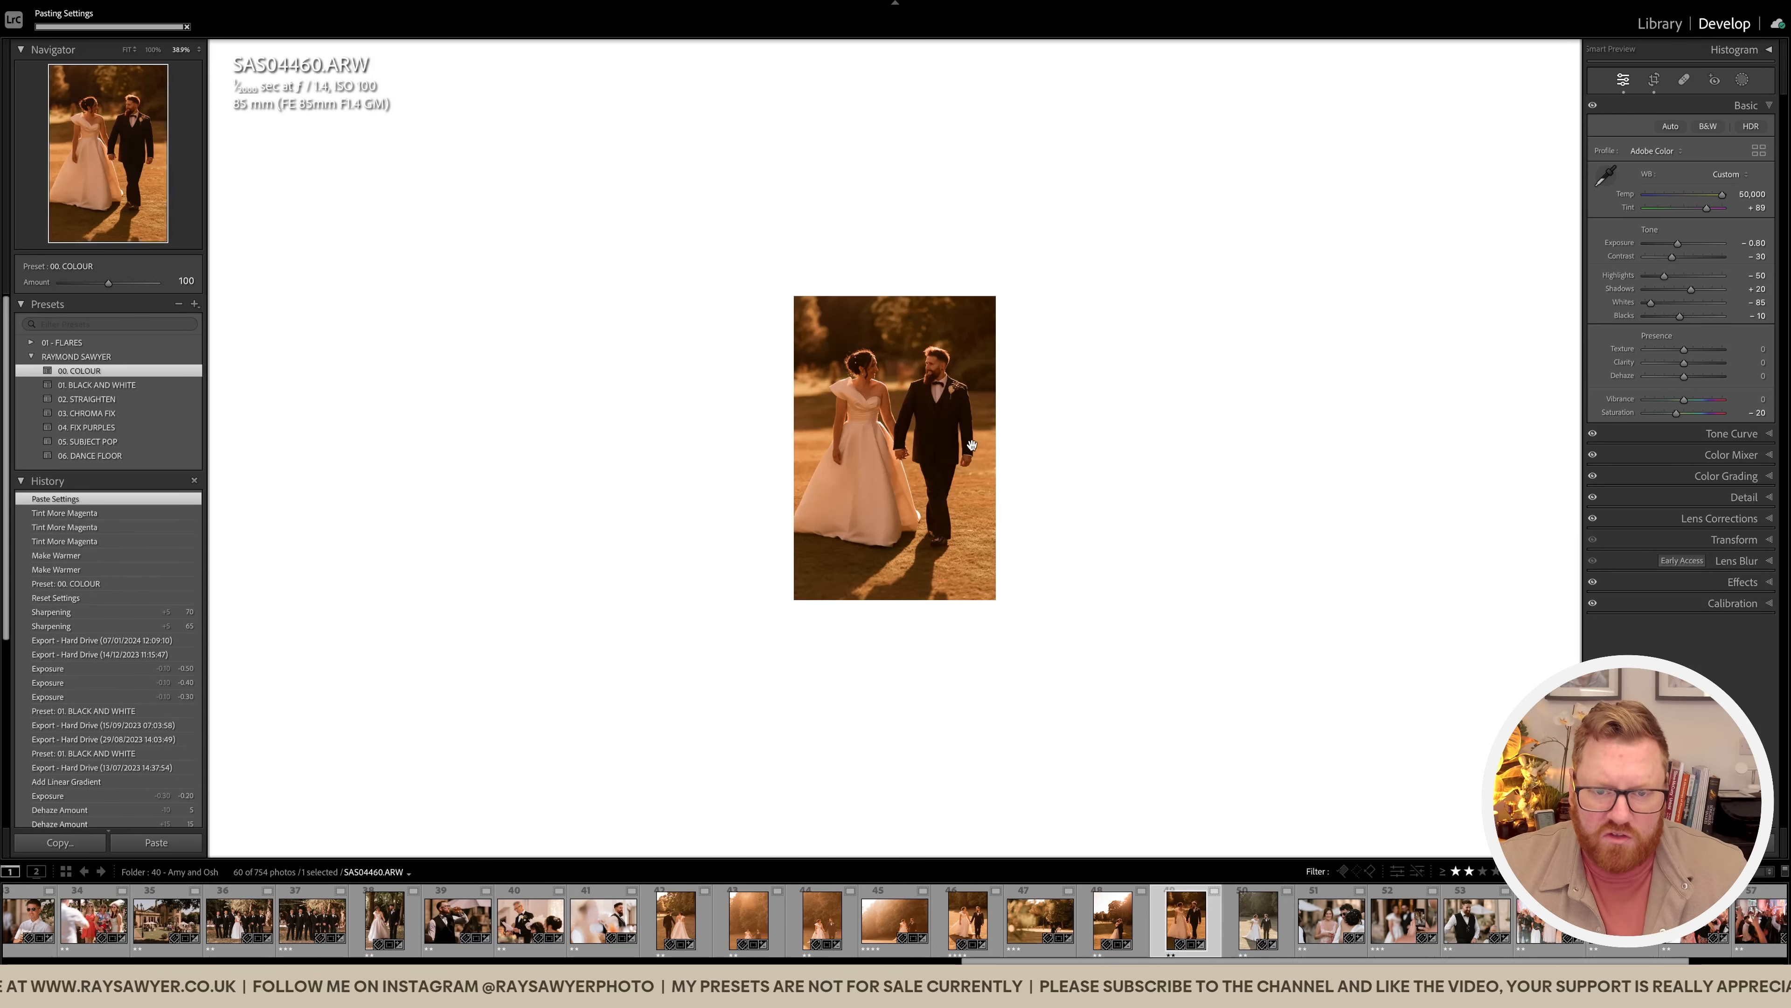
key(r)
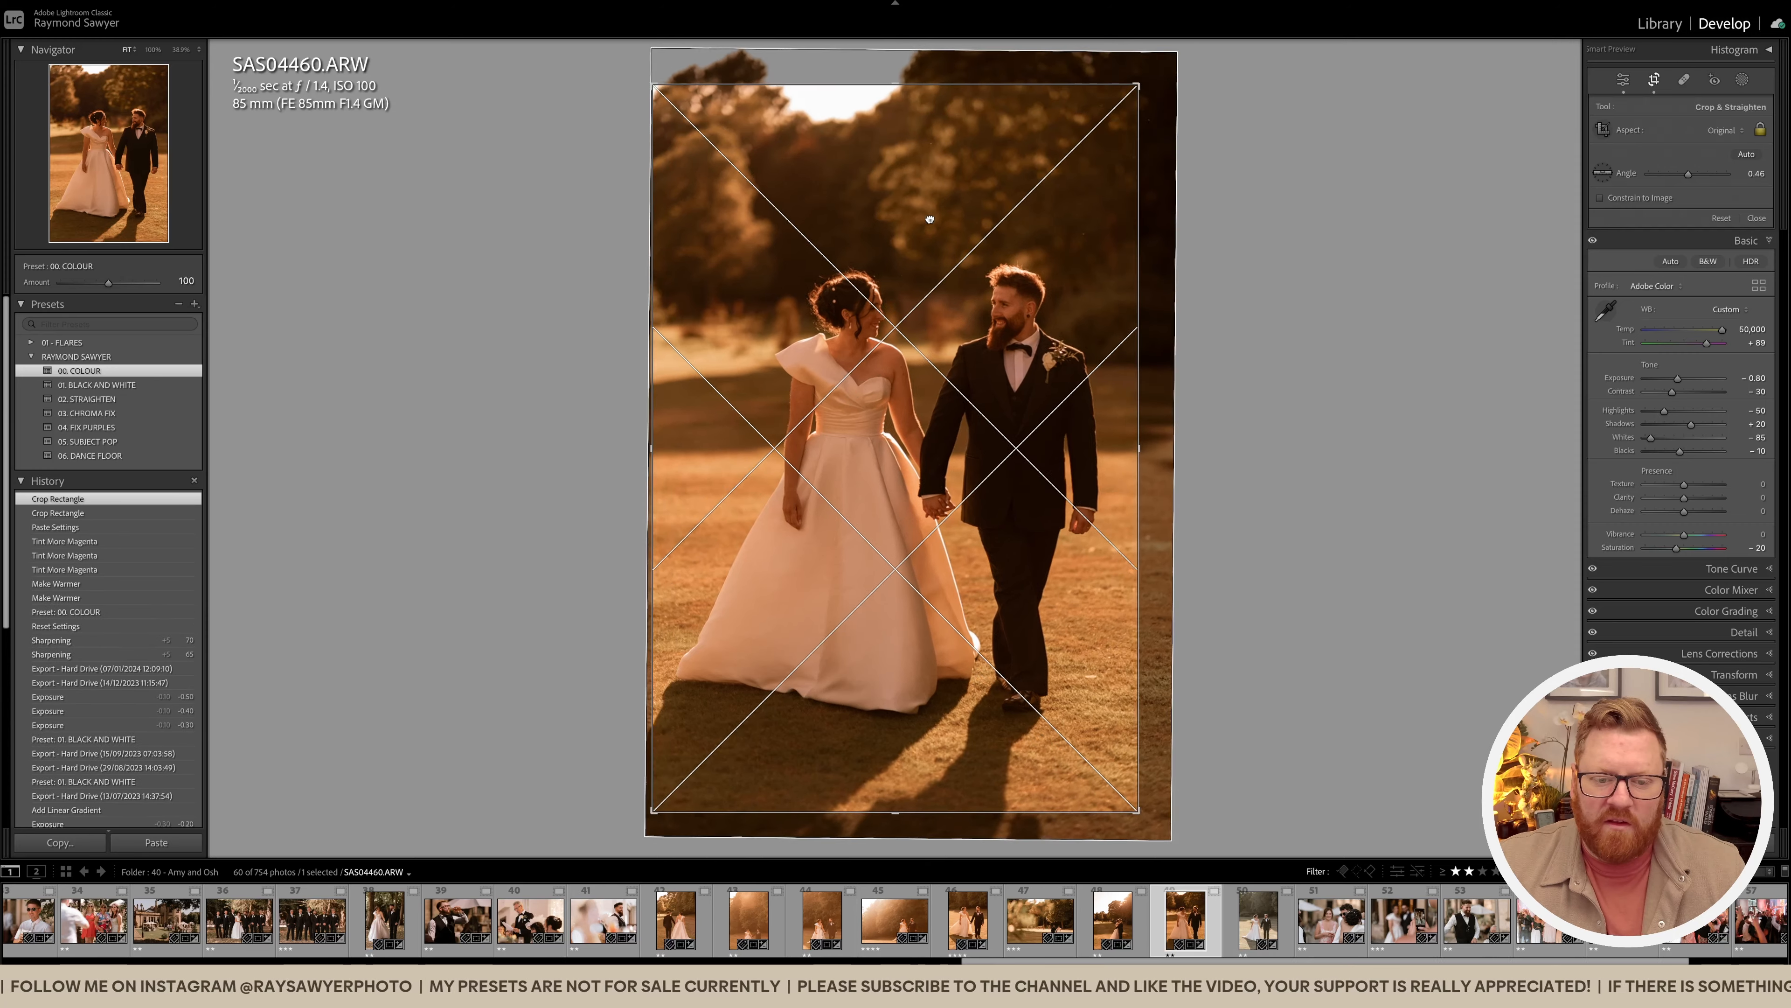
drag(930, 218, 929, 233)
key(r)
Step: Raise the exposure of SAS04460.ARW to -0.20
key(equal)
key(equal)
key(equal)
key(equal)
key(equal)
key(equal)
Step: Heal the small distracting spots in the background around the couple's heads in SAS04460.ARW
click(966, 374)
click(1062, 288)
key(q)
scroll(834, 105, down, 3)
click(1079, 248)
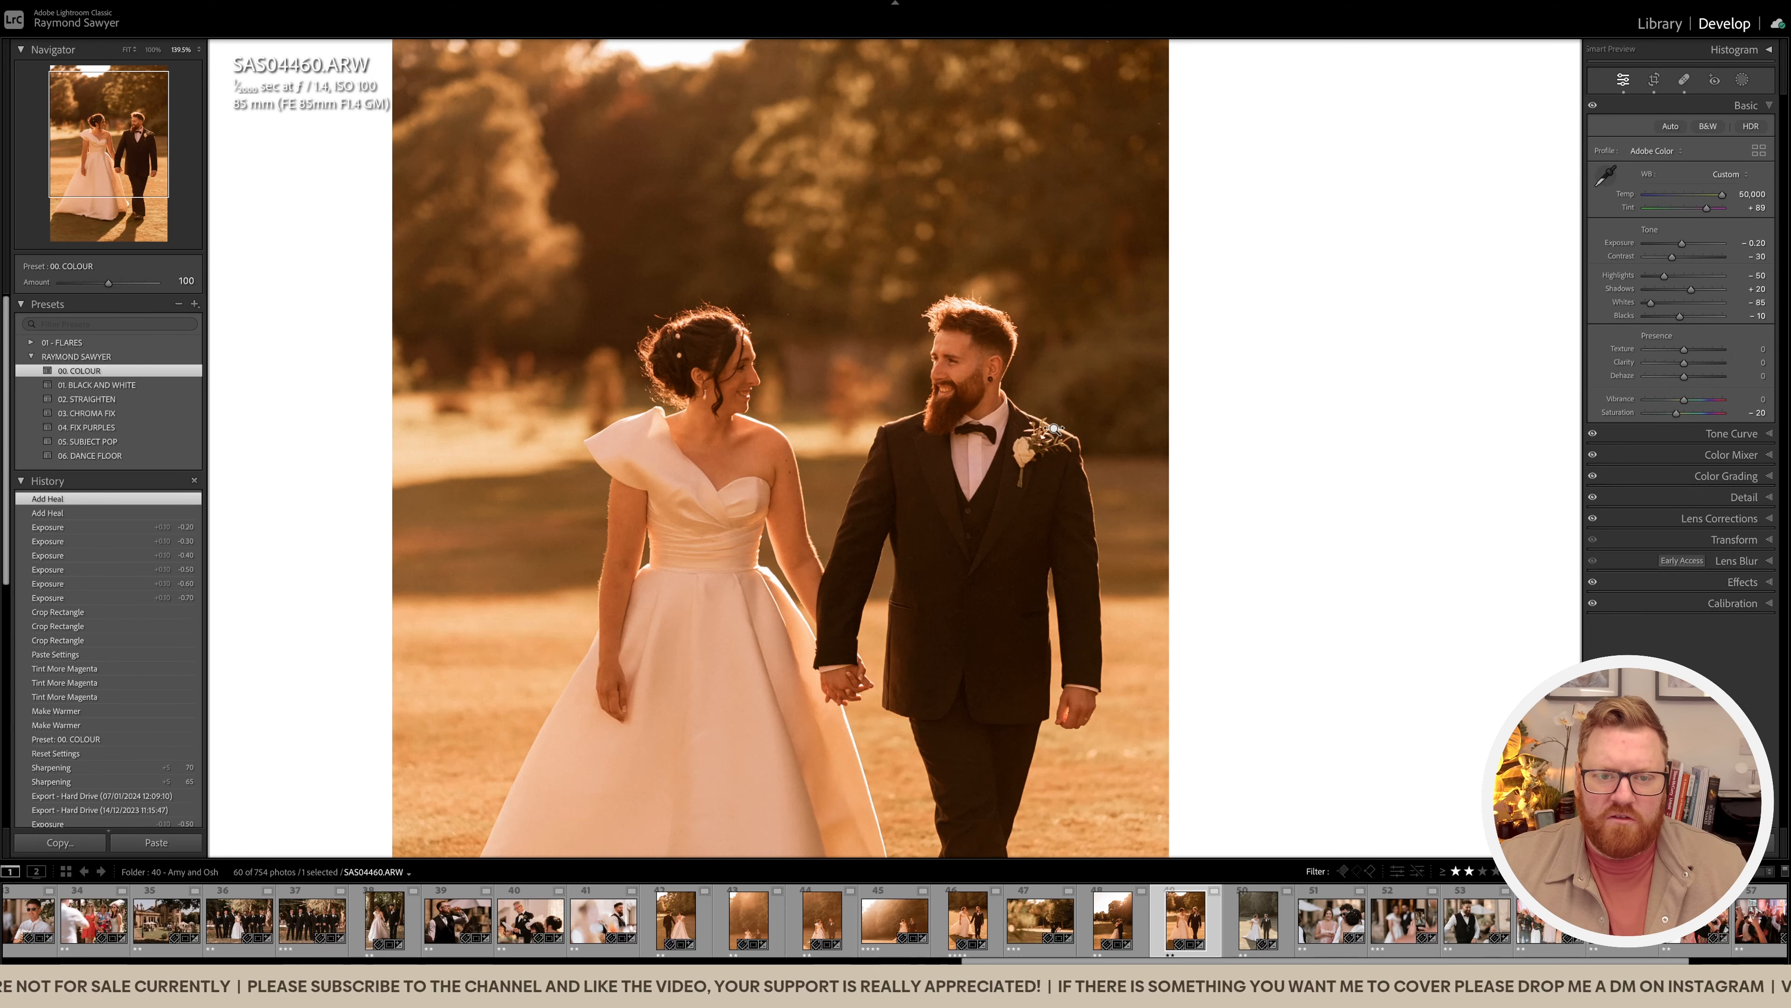
click(789, 313)
click(788, 314)
key(q)
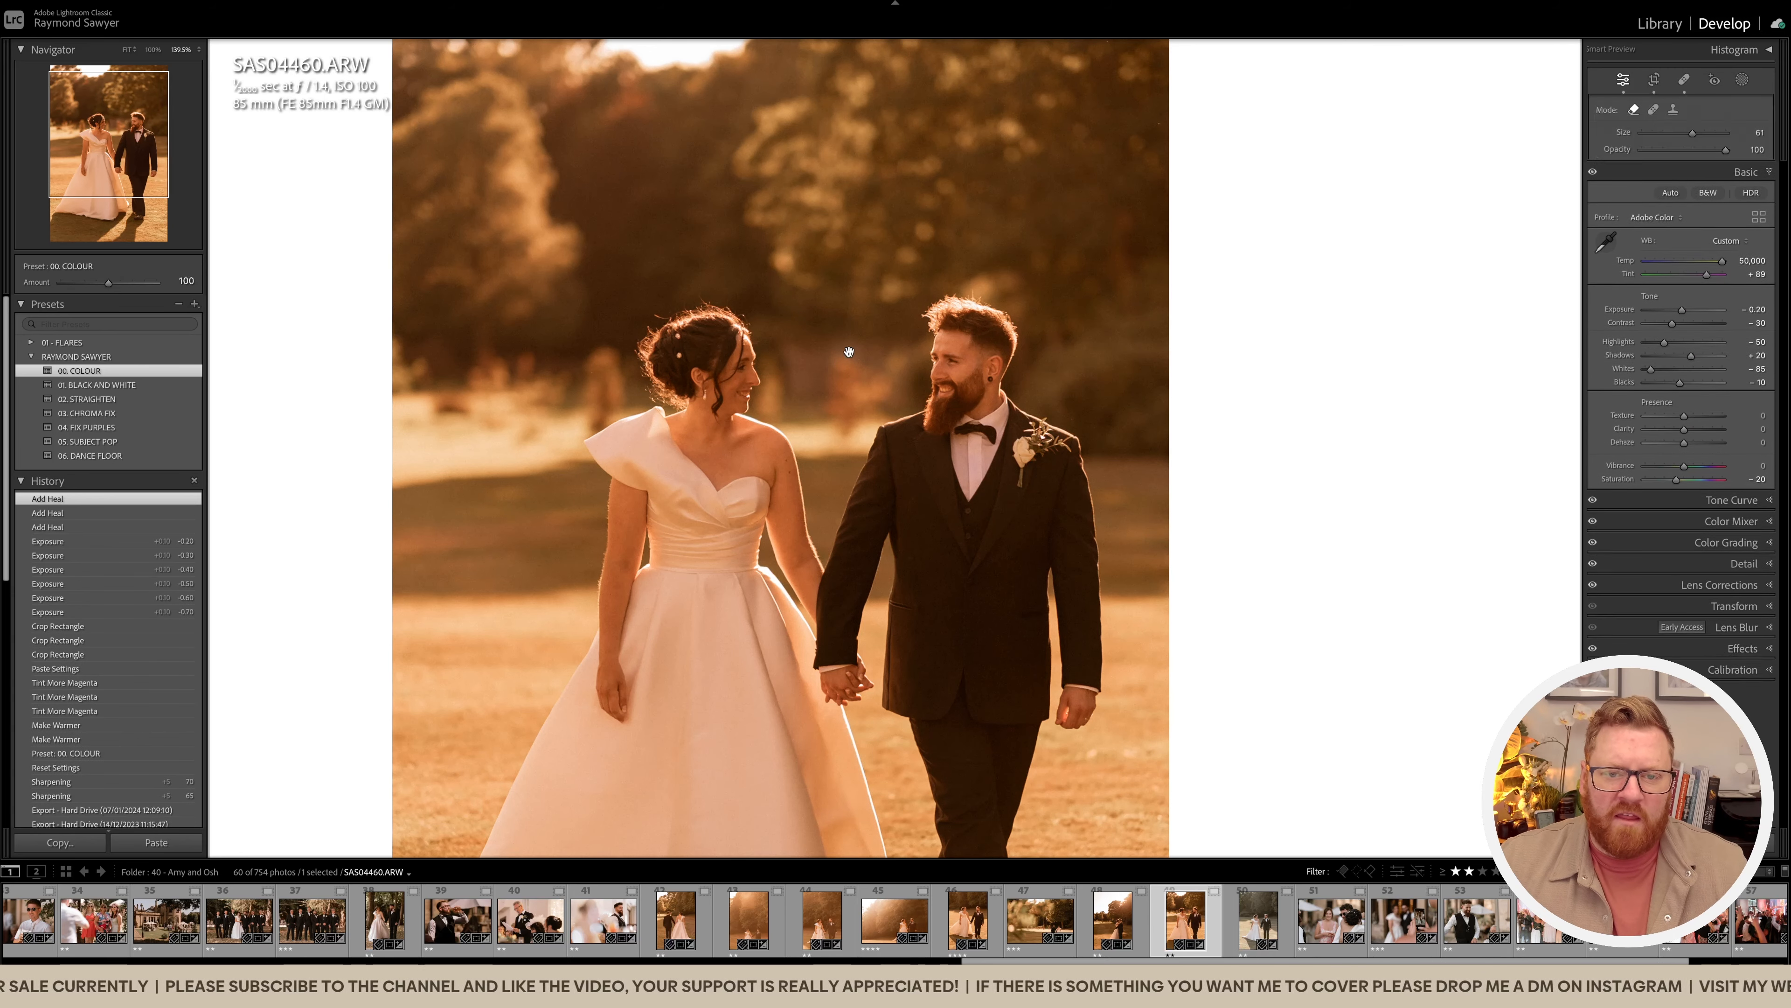
click(1092, 508)
Step: Paste the previous settings onto SAS04469.ARW, reset the copied healing spots, and lower the exposure to -0.50
key(Right)
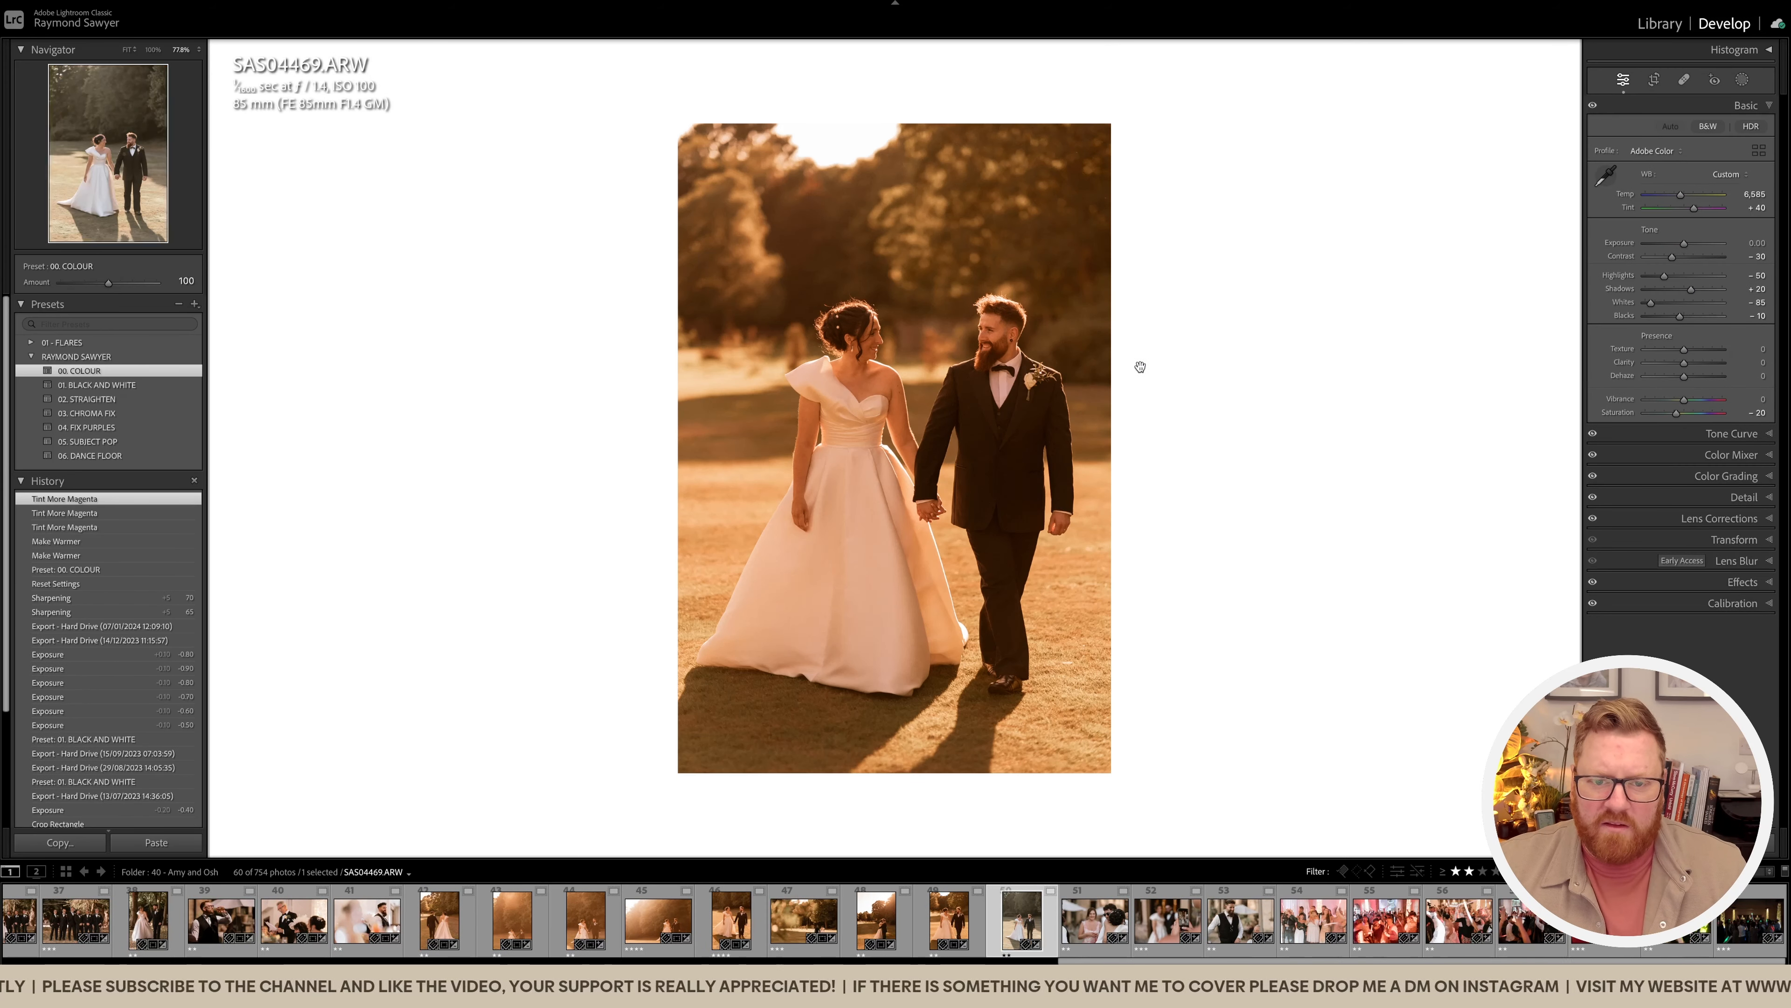
key(ctrl+shift+v)
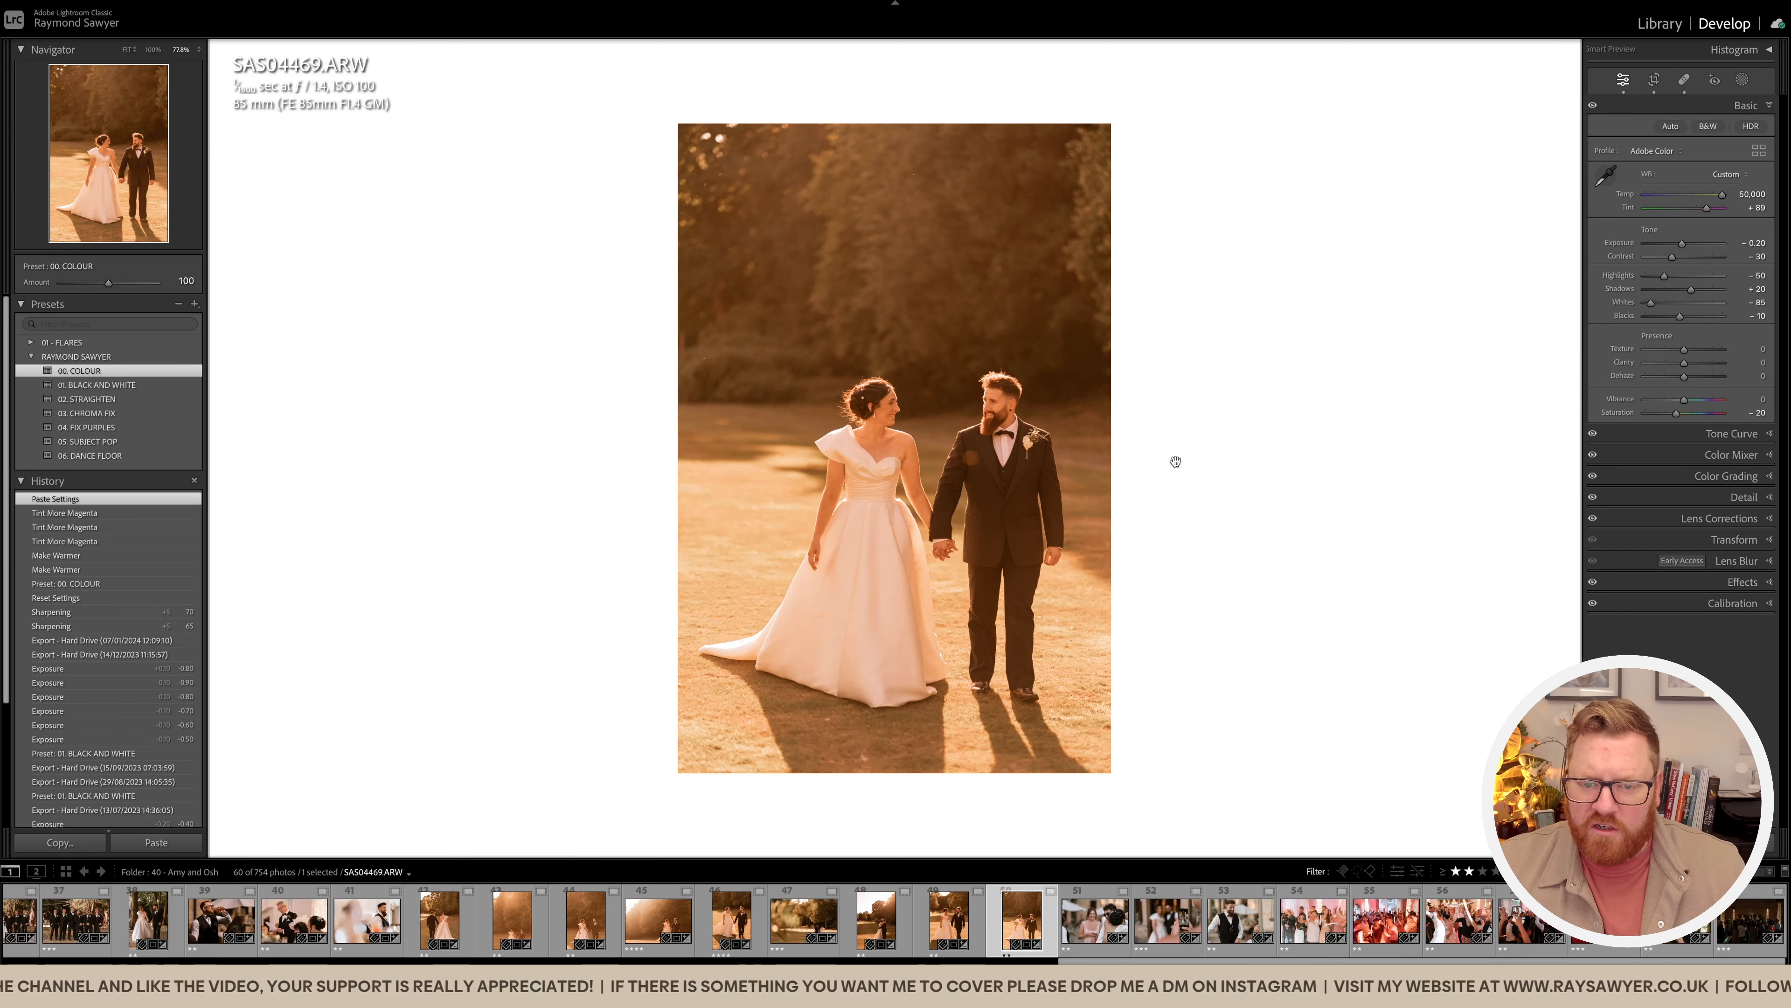
click(1684, 79)
click(1724, 177)
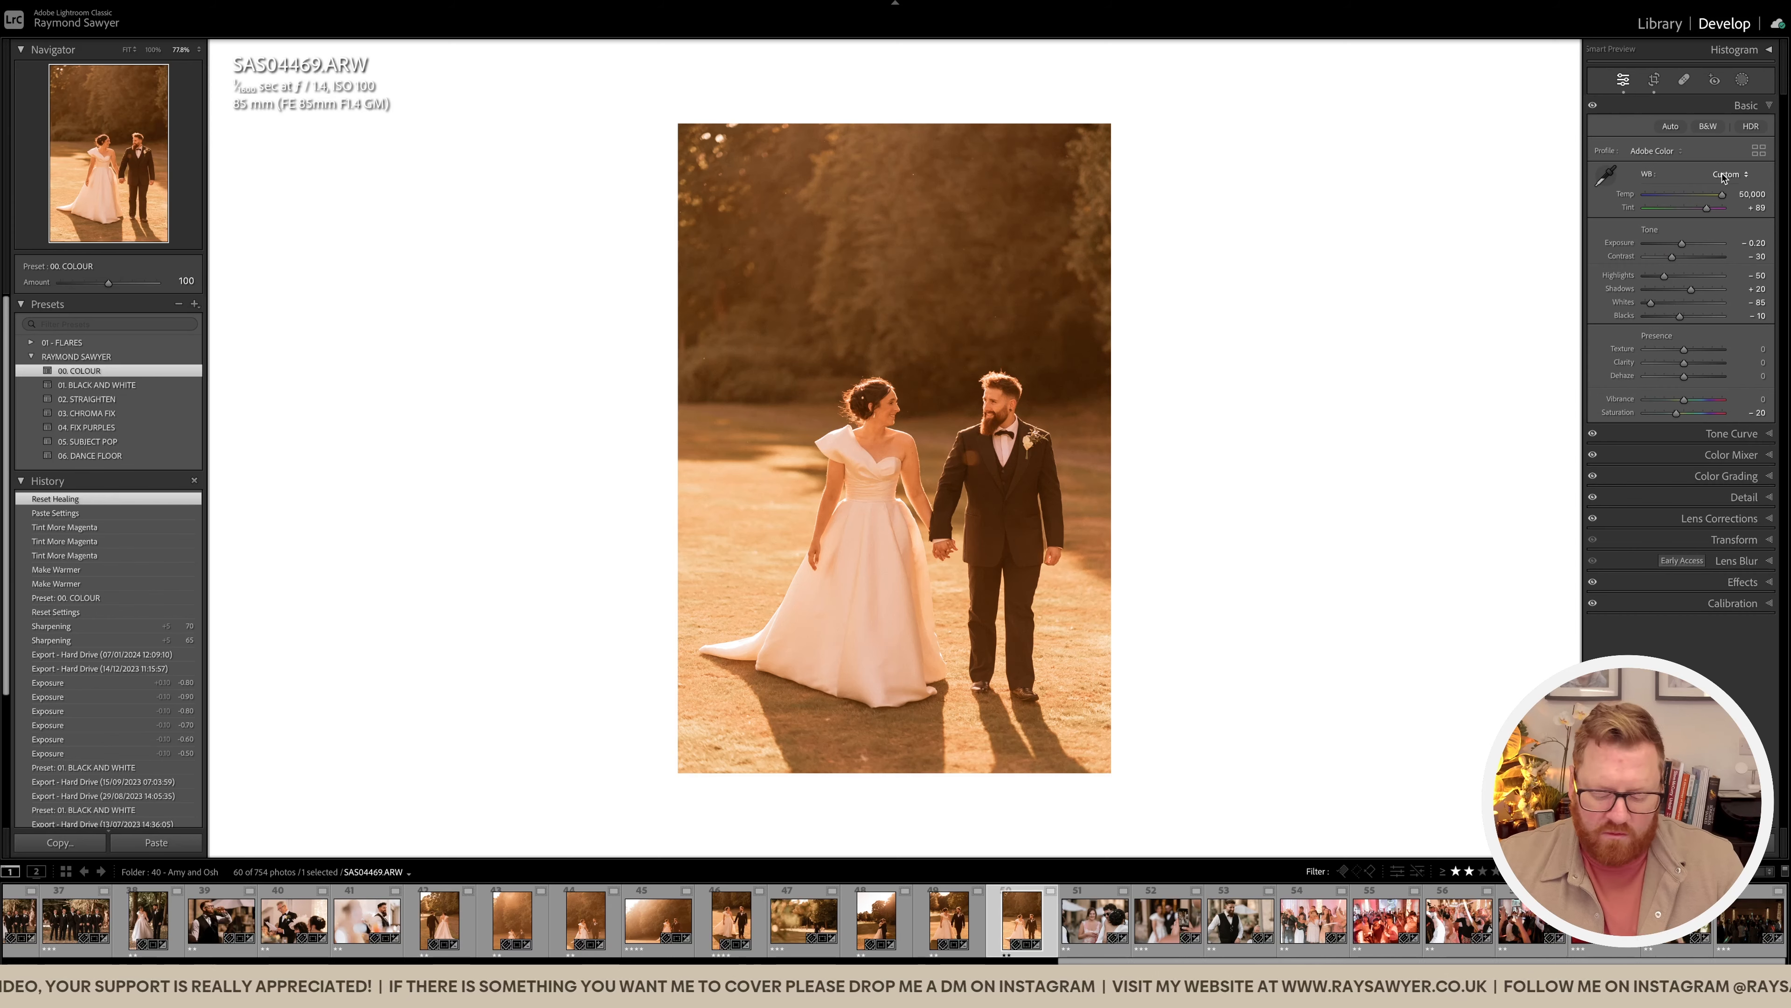
key(minus)
key(minus)
key(minus)
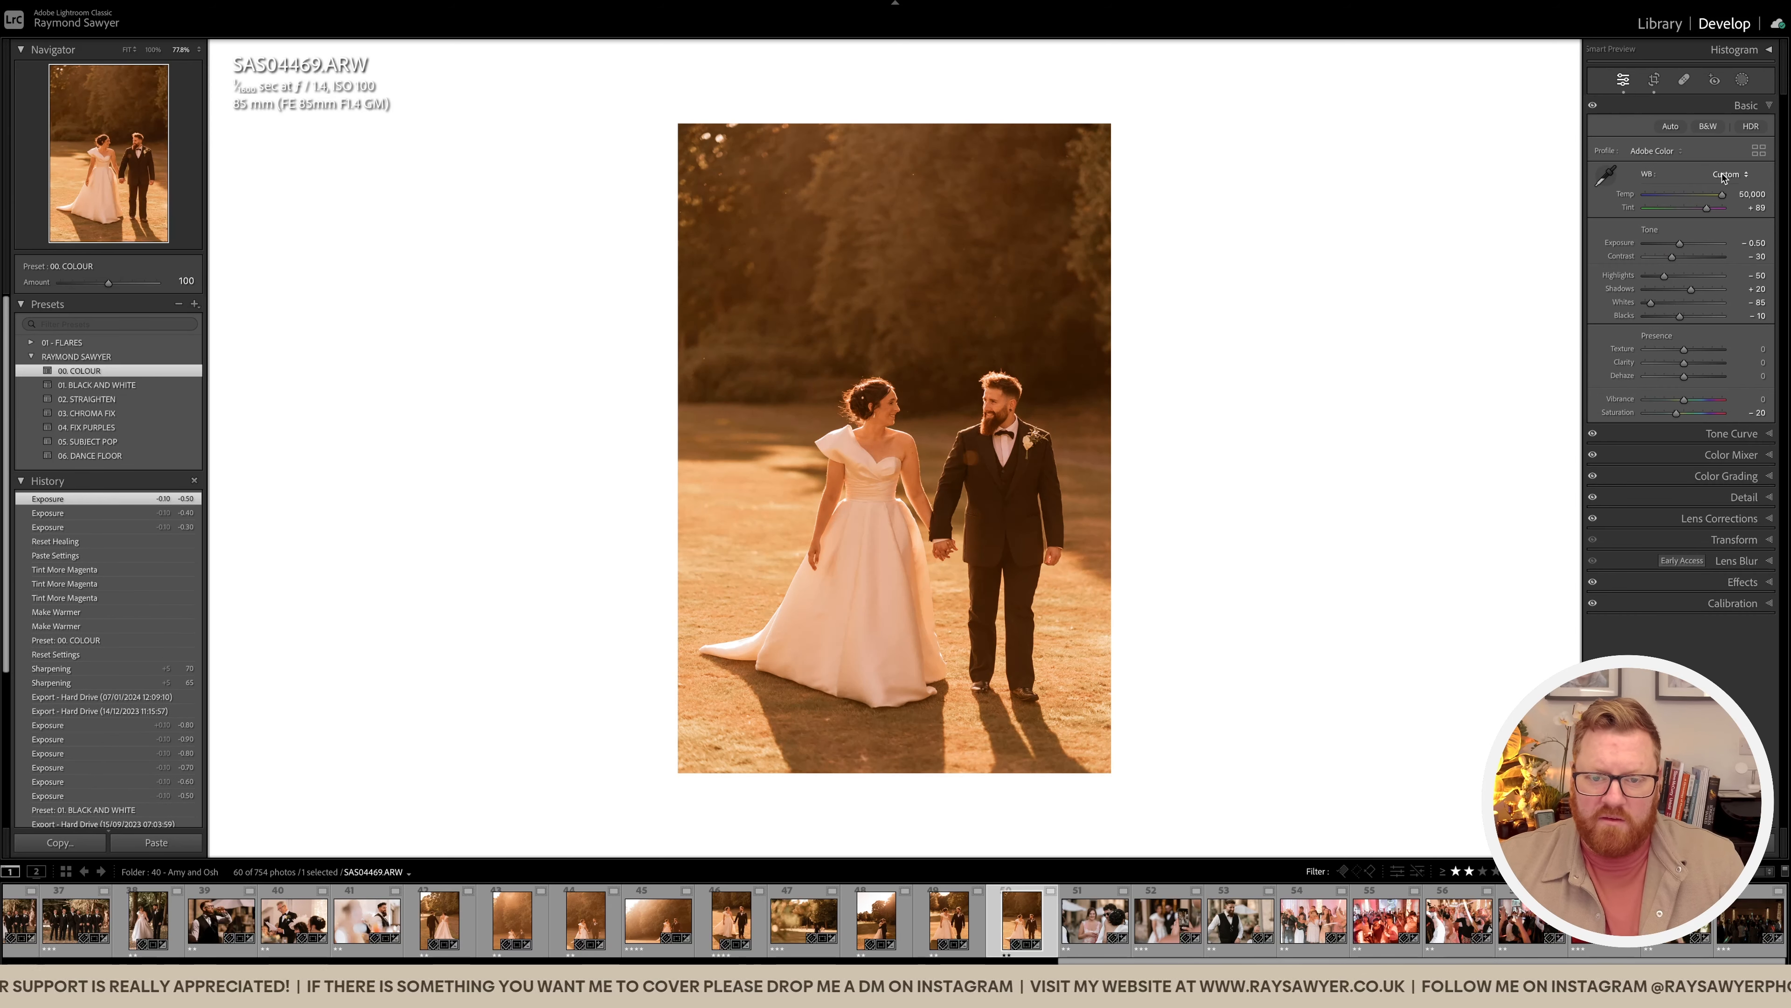
Step: Crop SAS04469.ARW slightly tighter and heal the flare spots on the groom's dark jacket
drag(983, 466, 1120, 460)
key(q)
click(970, 469)
scroll(970, 470, down, 3)
click(928, 397)
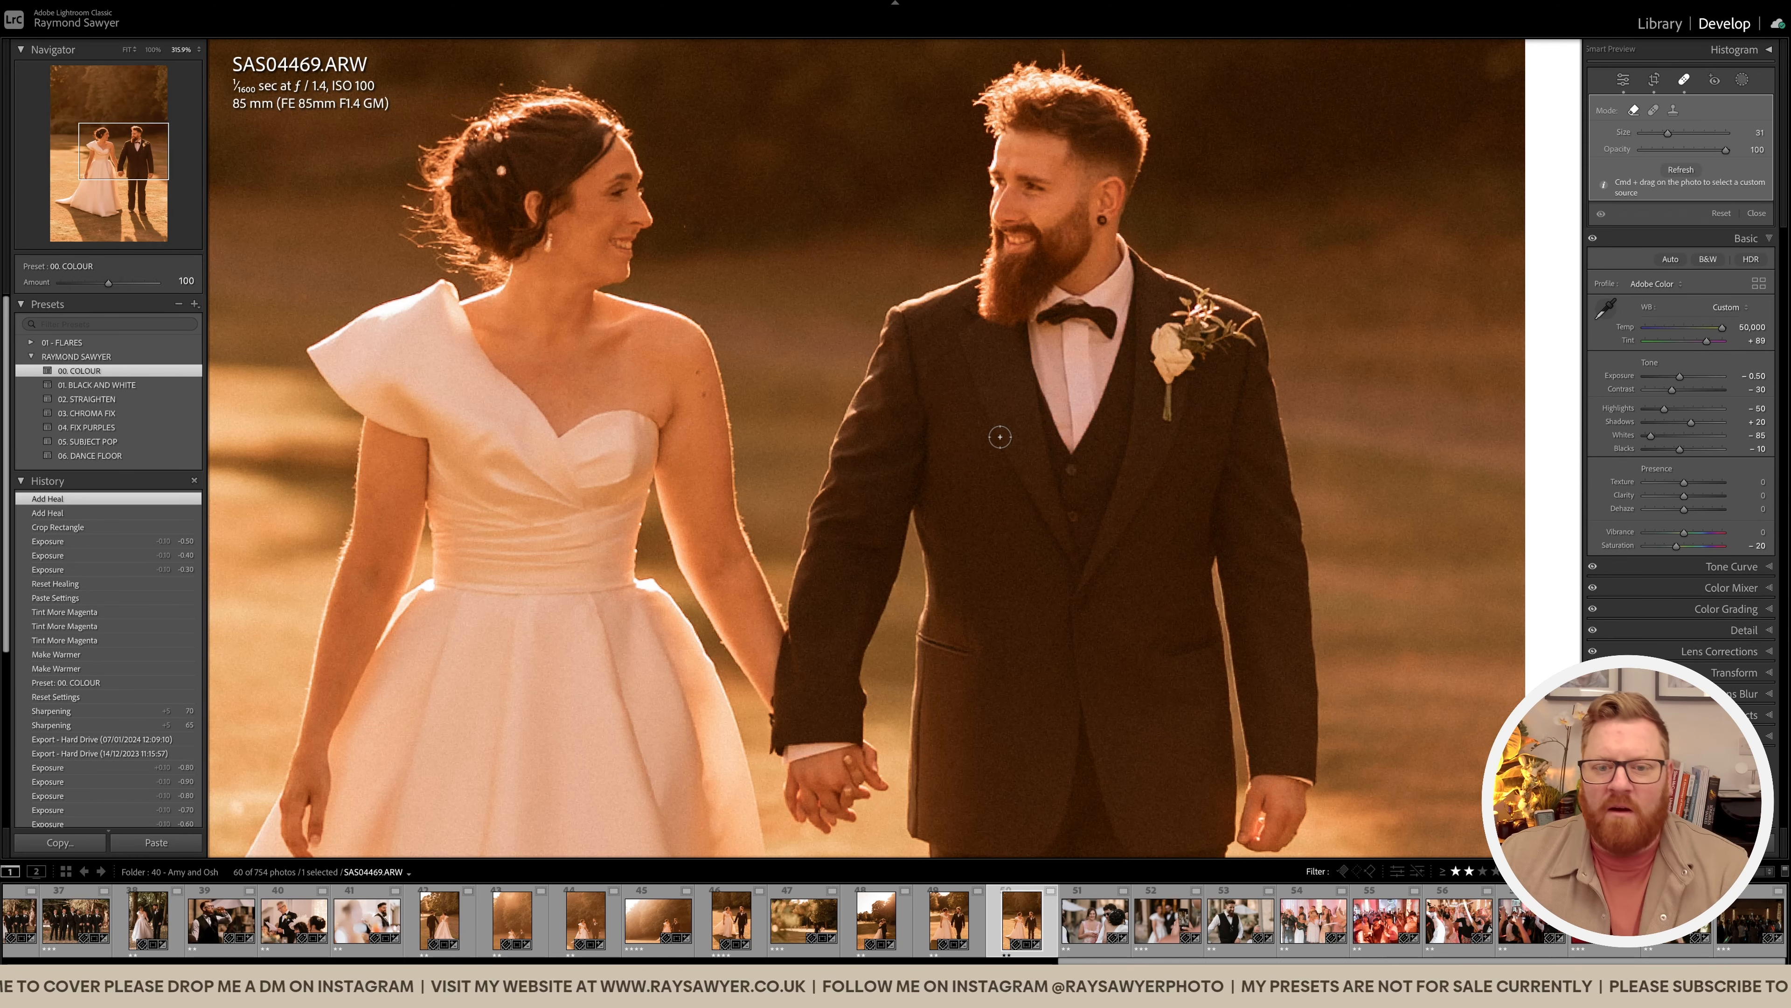
key(q)
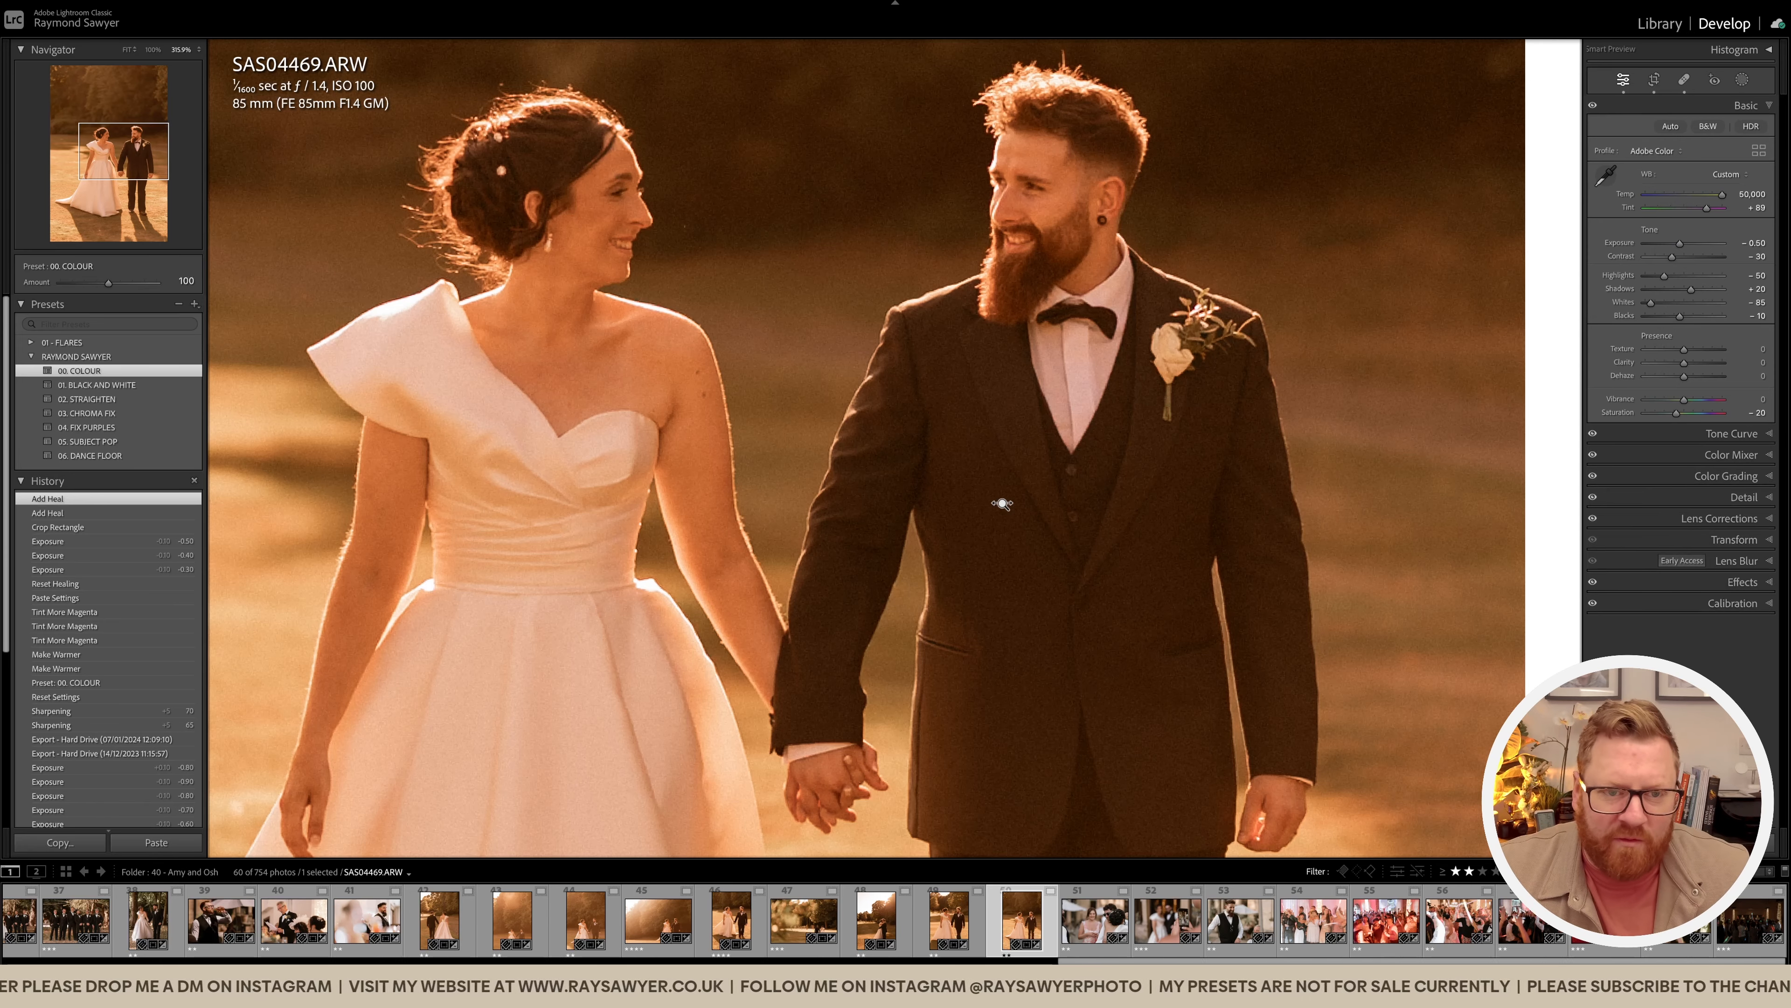
click(1002, 502)
Step: Heal the background spot beside the bride's face in SAS04469.ARW and lower the exposure to -0.60
key(q)
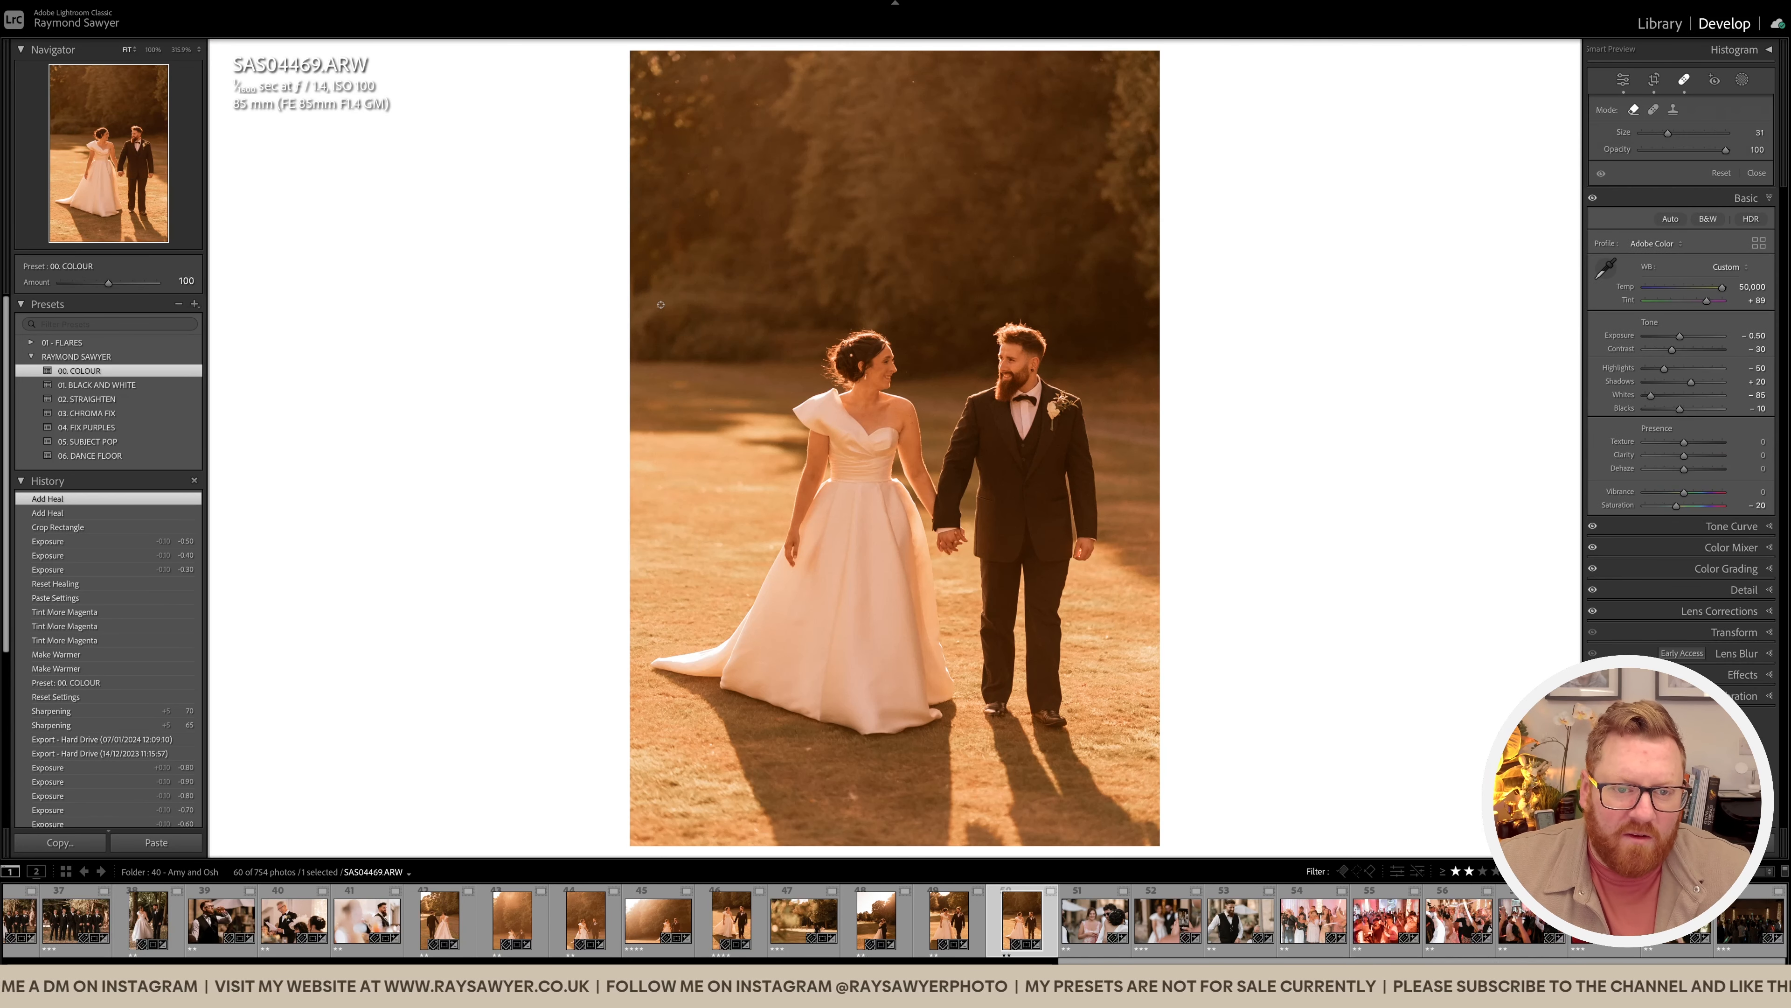
click(907, 372)
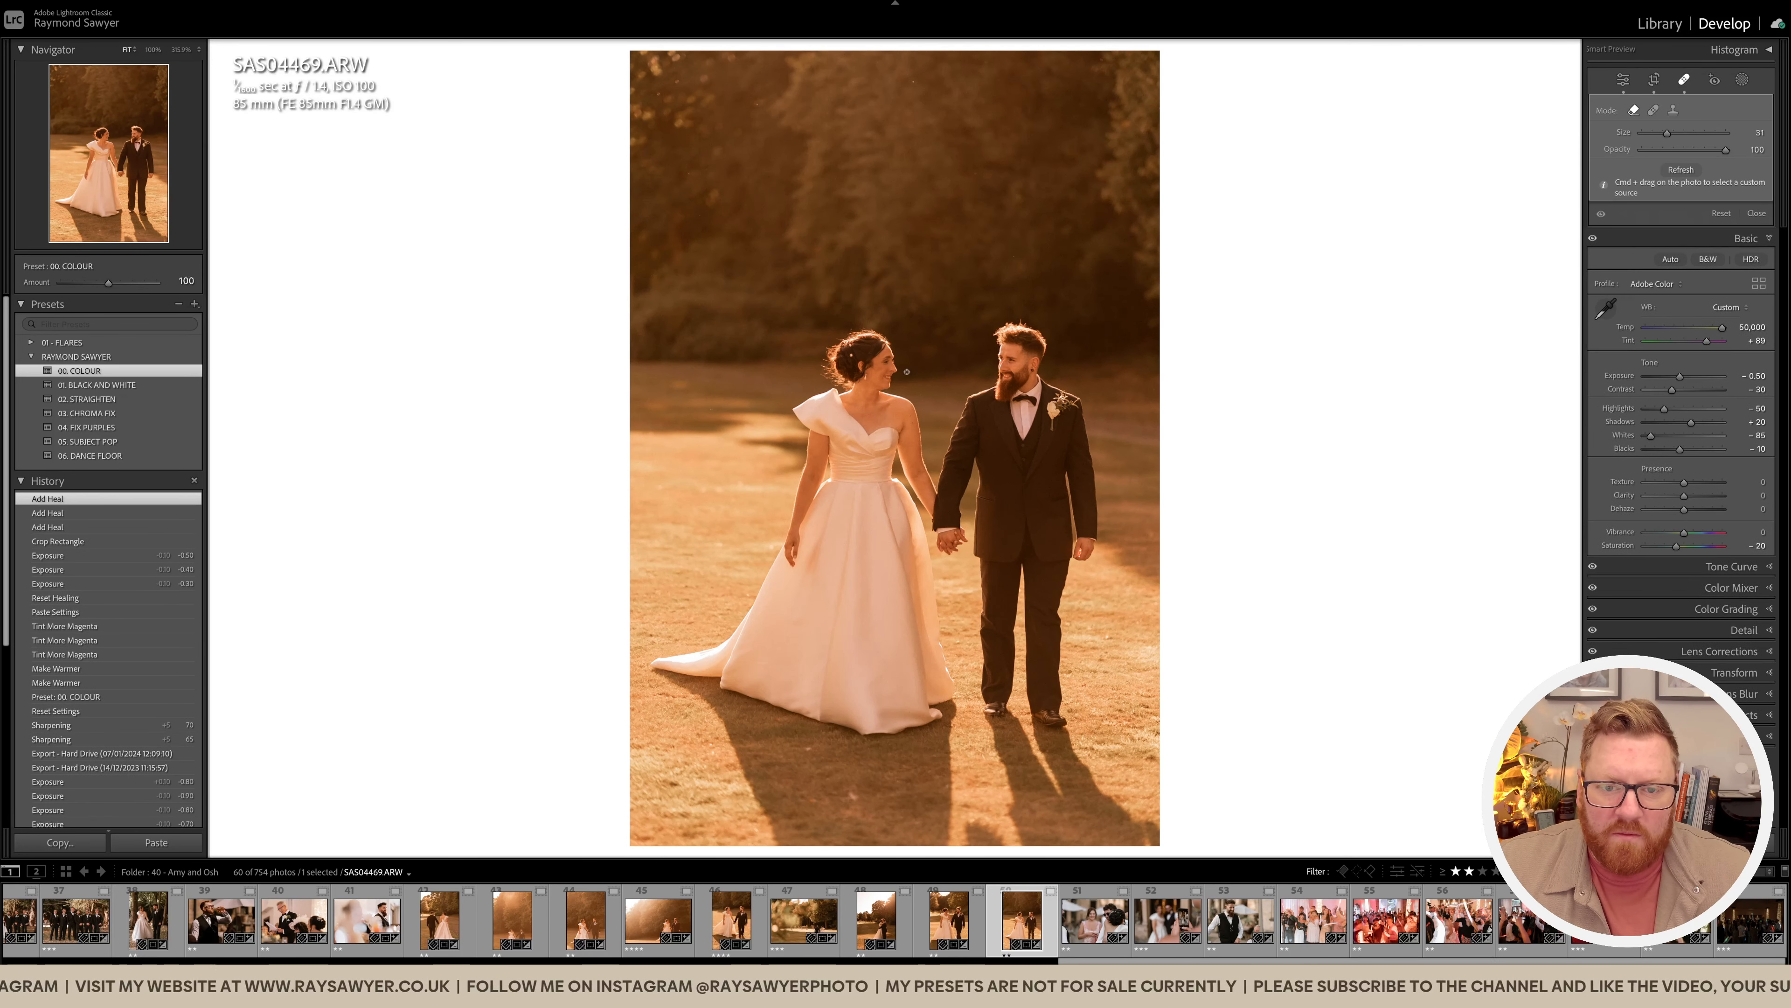
click(906, 372)
key(q)
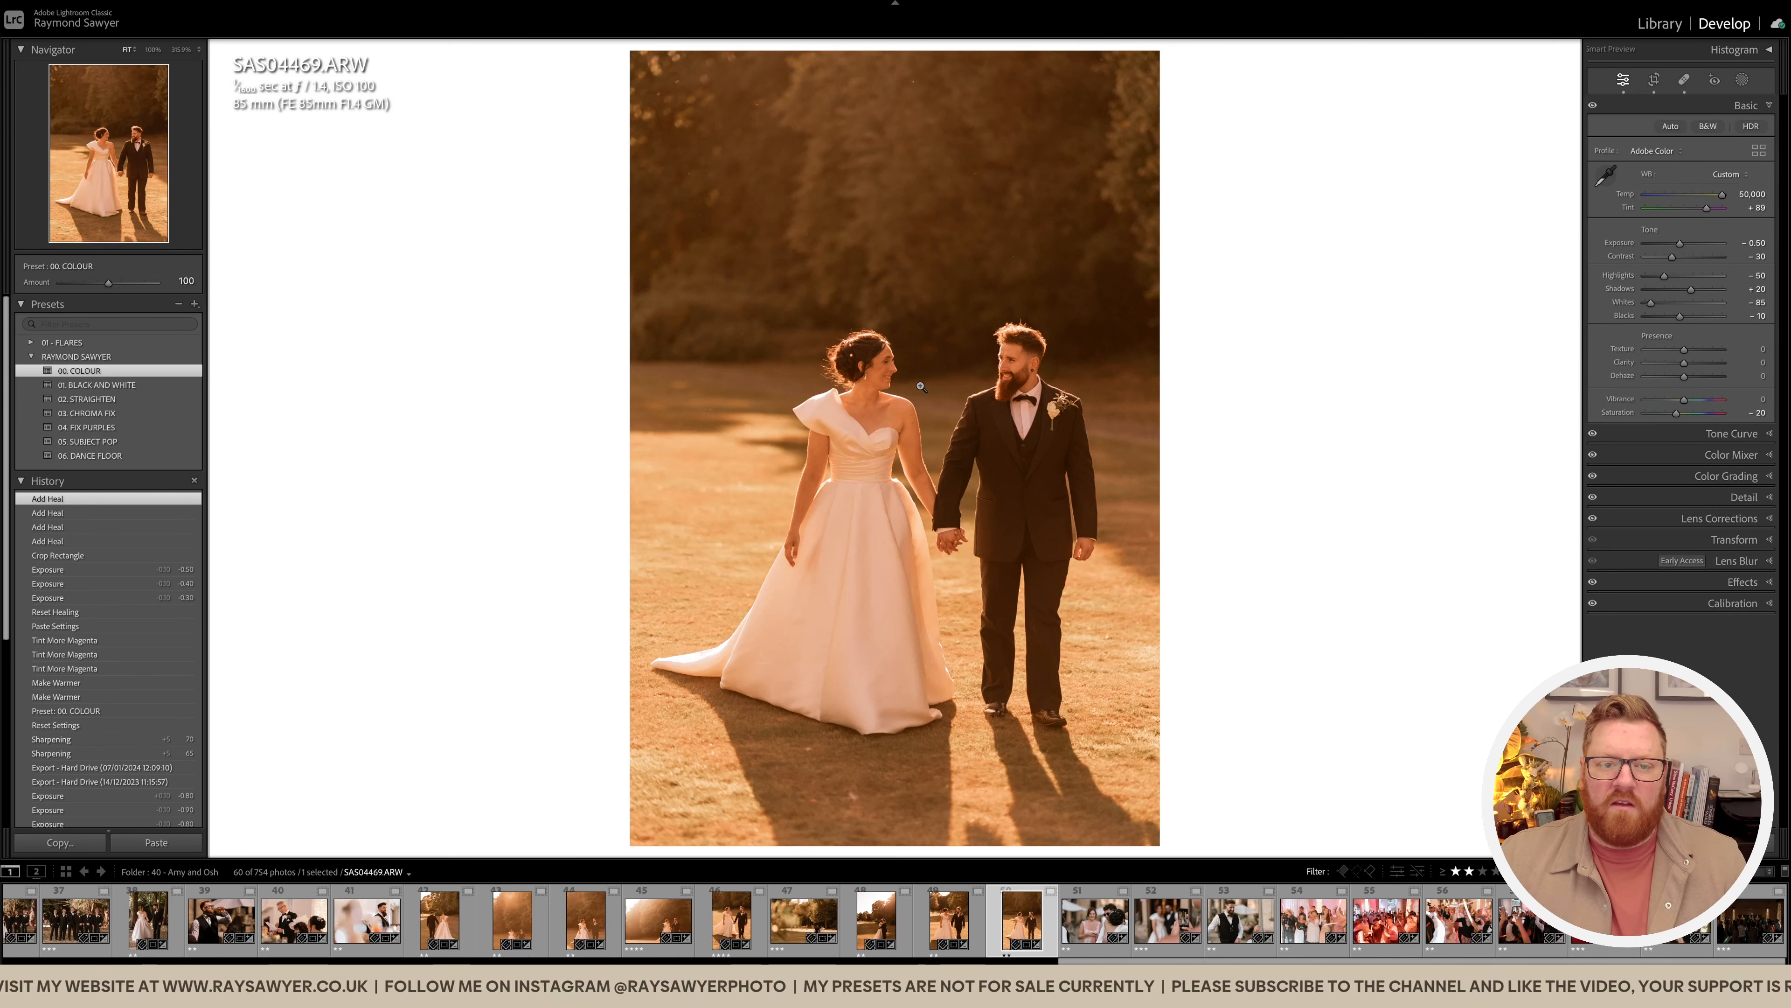
drag(934, 445, 918, 445)
key(minus)
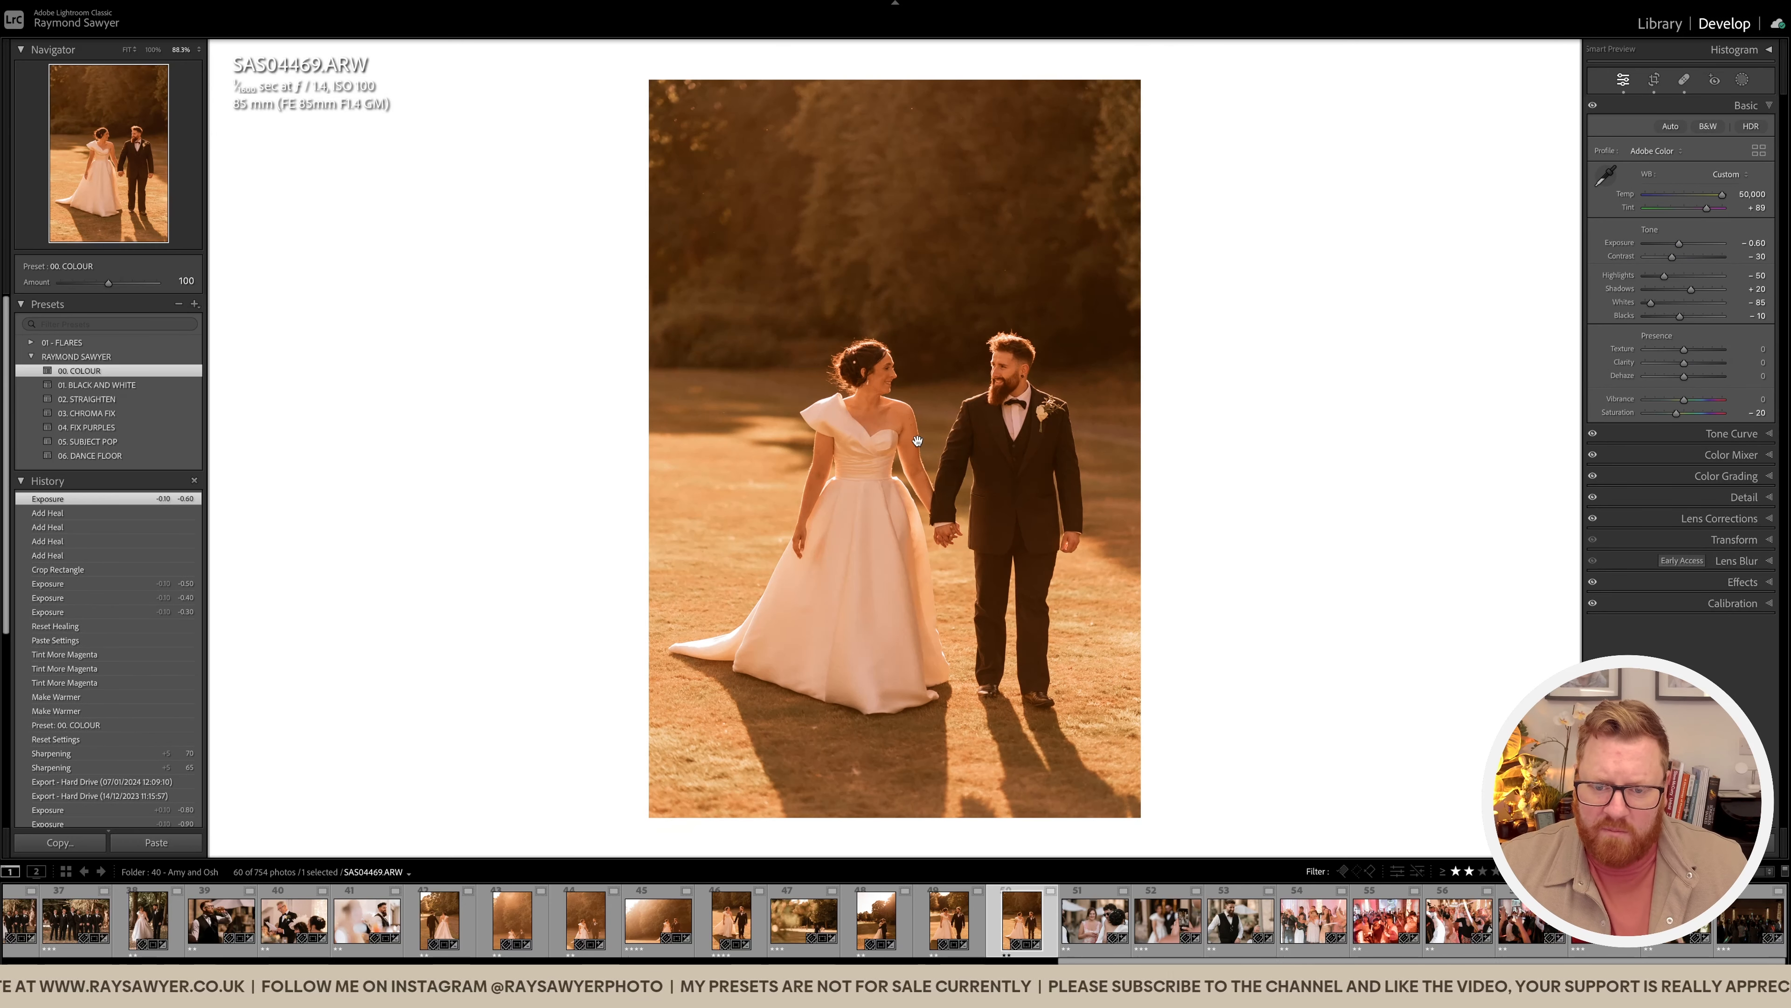
Step: Compare the nine golden couple portraits side by side in a full-screen survey to check their consistency
shift+click(449, 924)
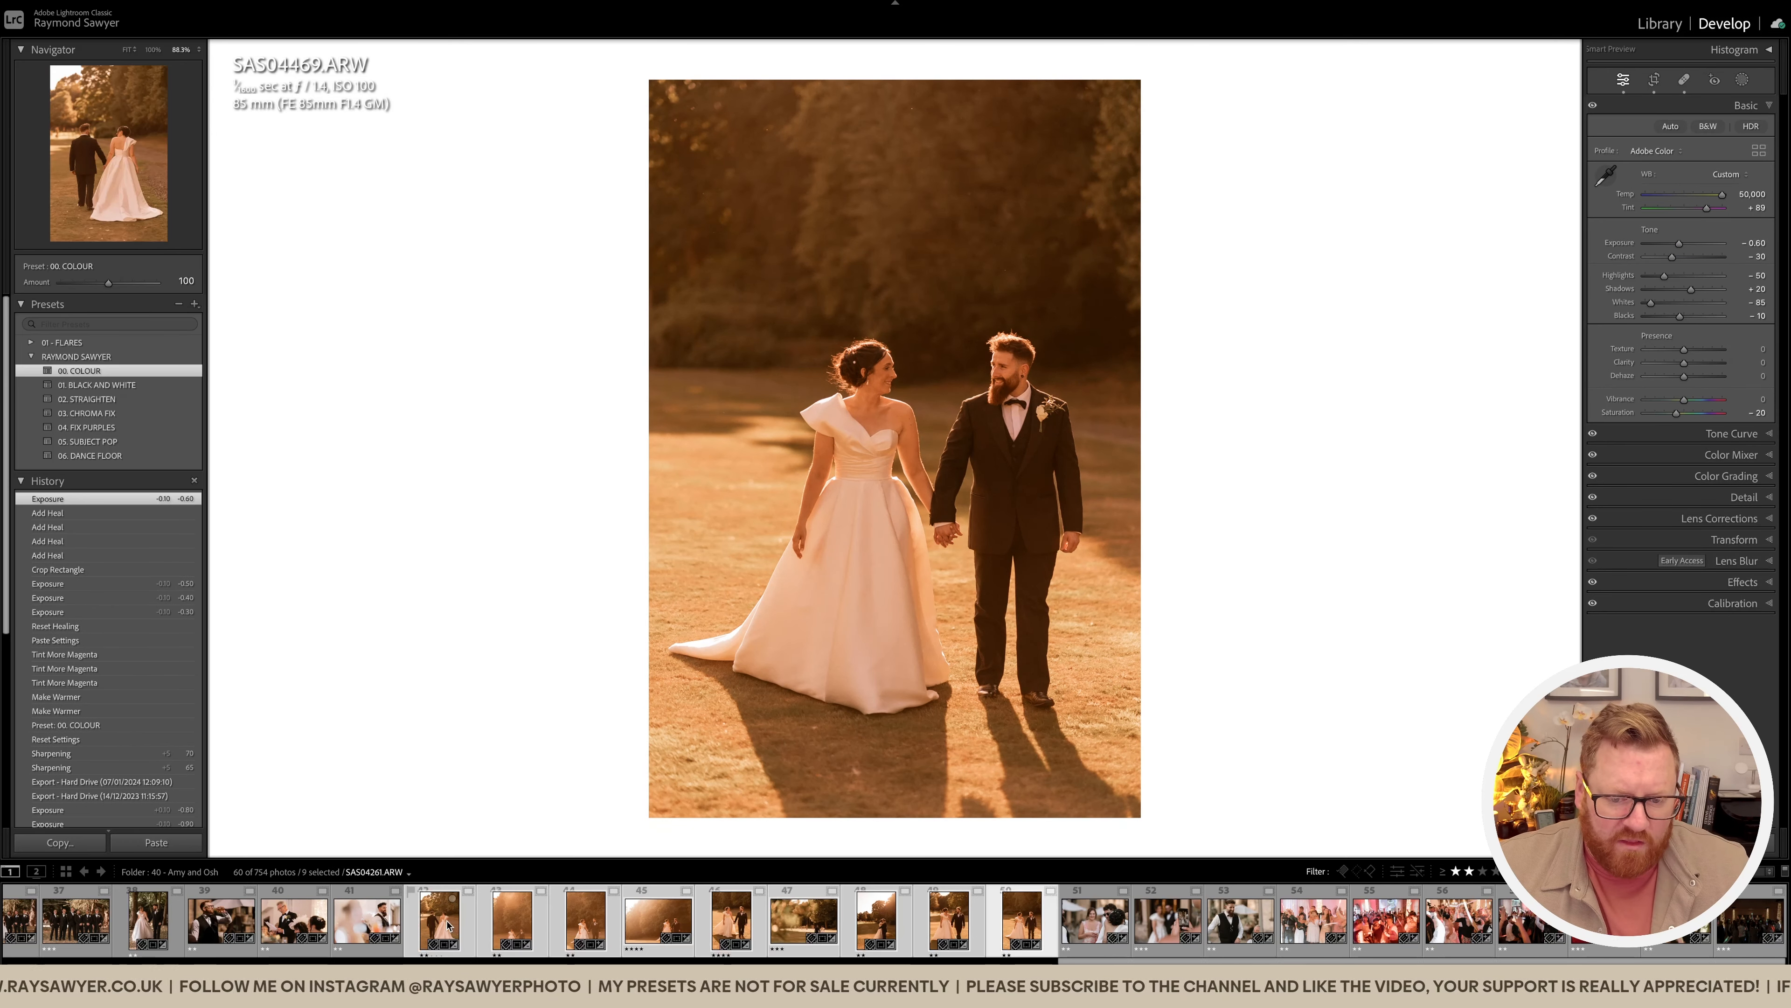
key(n)
key(shift+Tab)
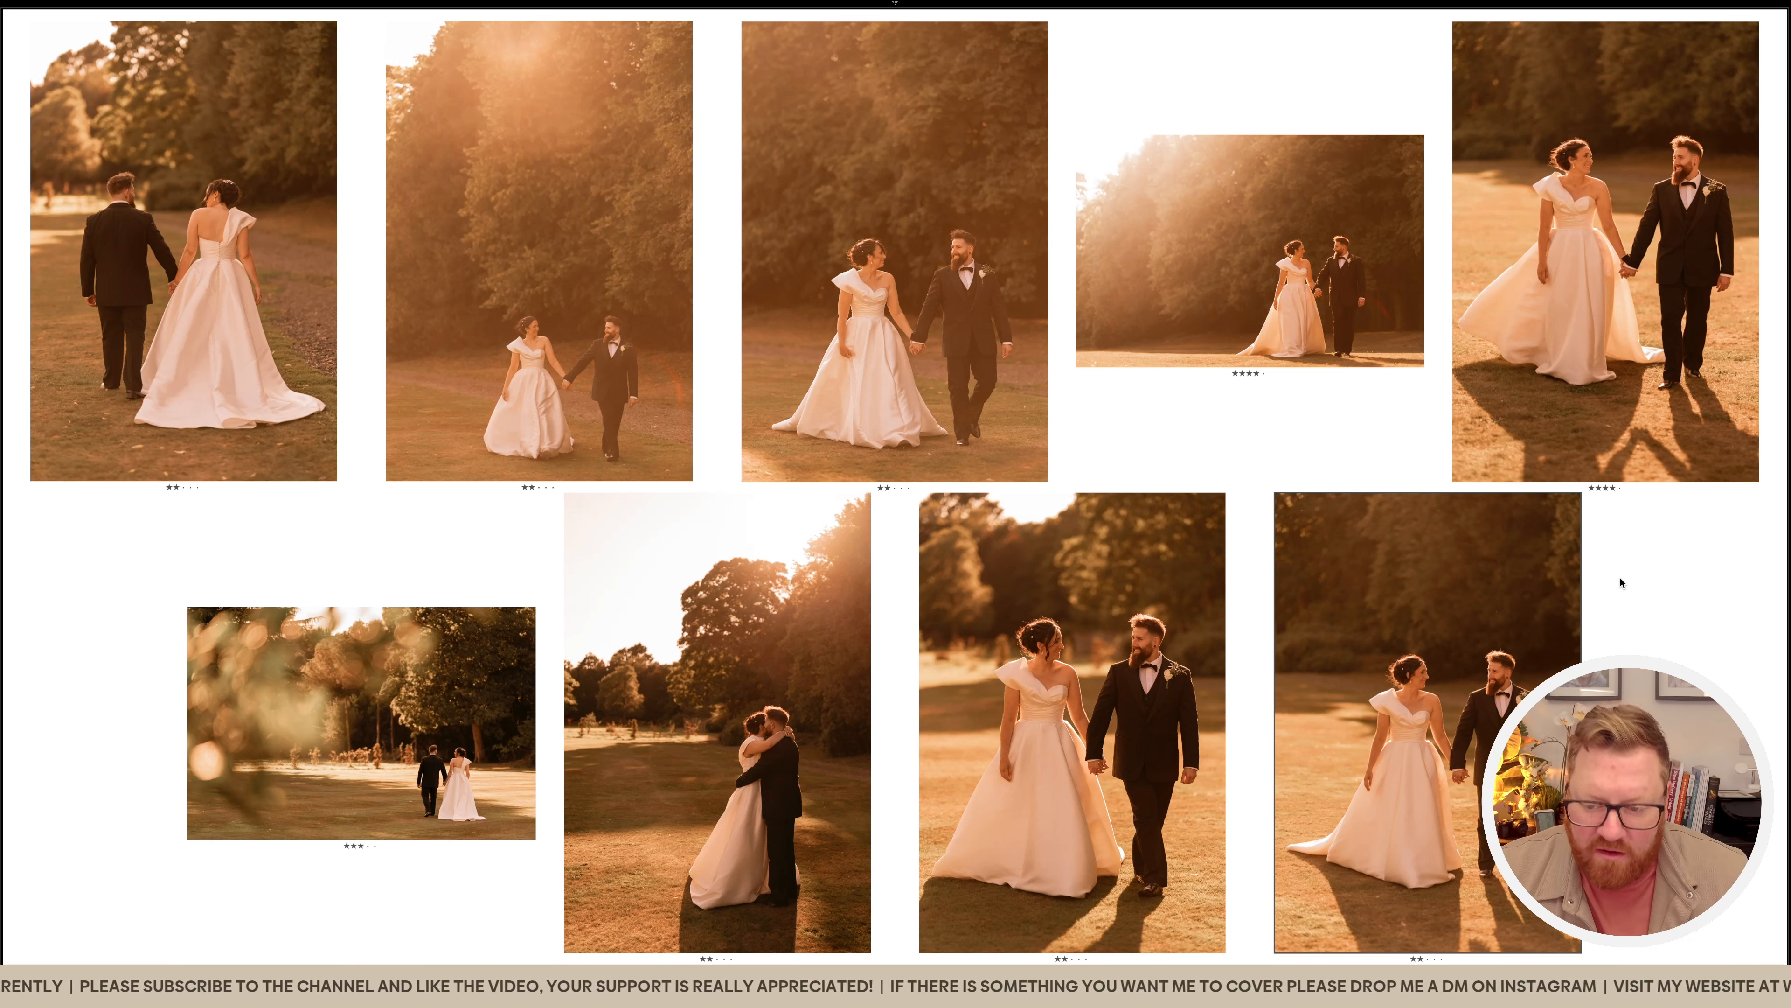
key(shift+Tab)
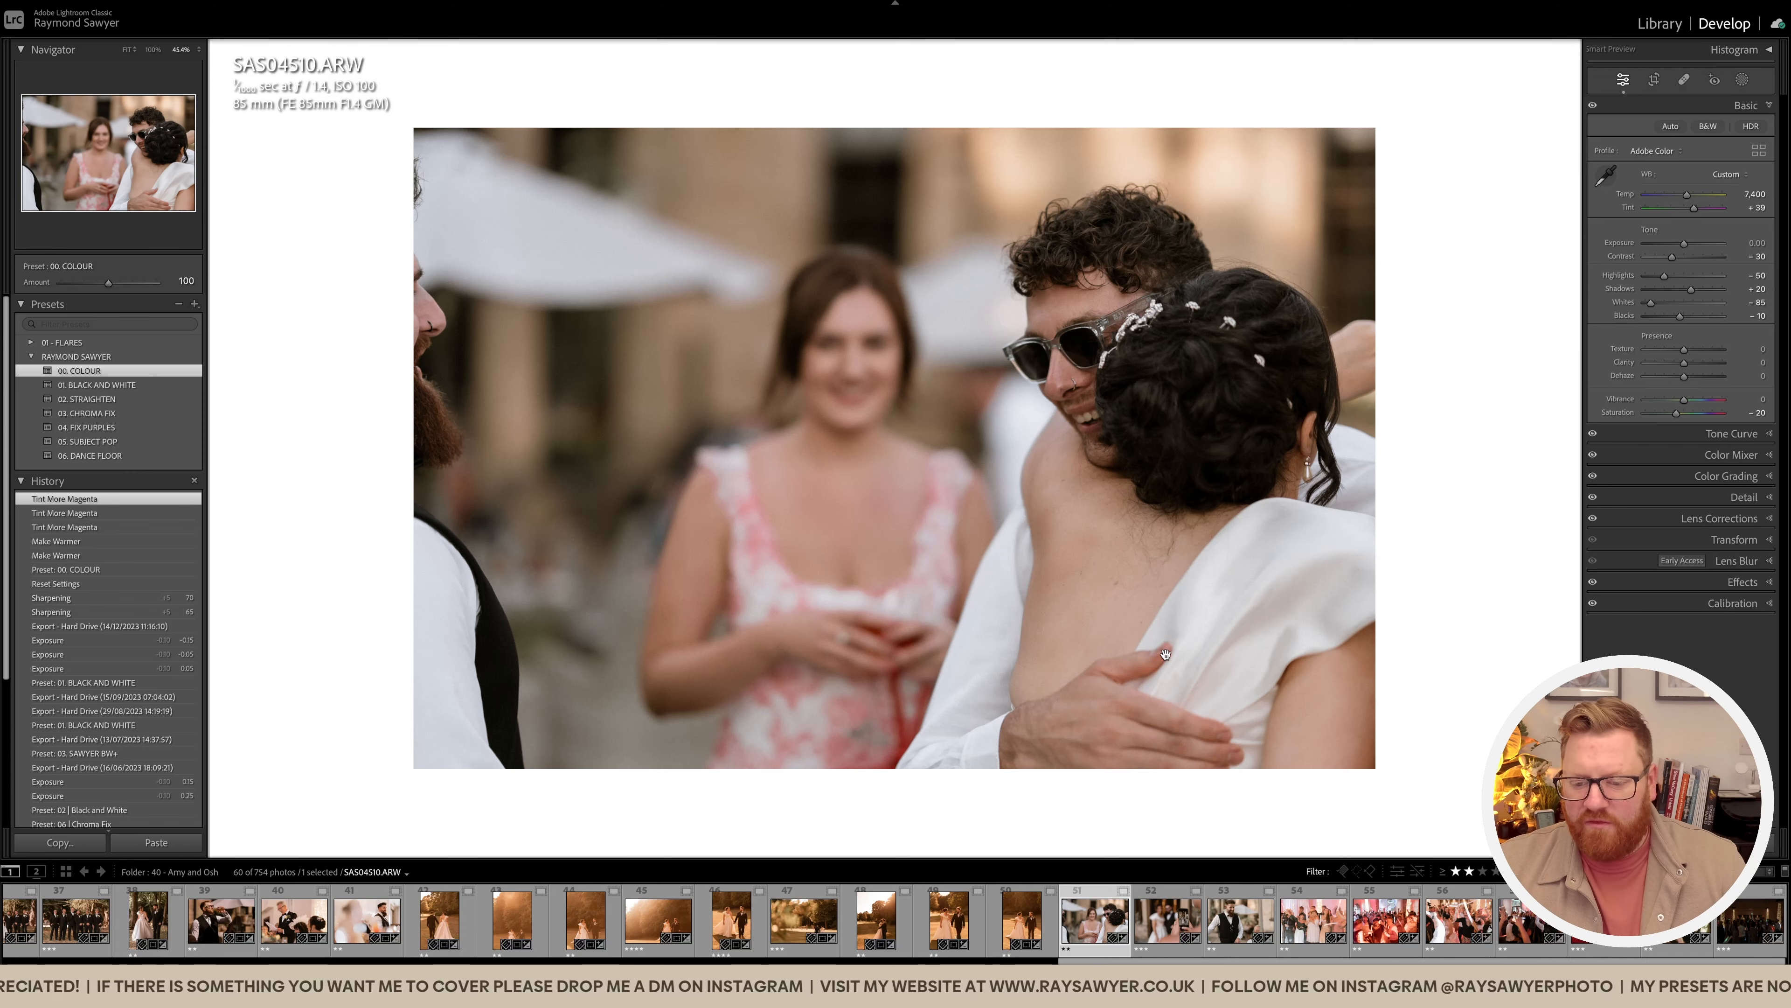
Step: Crop SAS04510.ARW tighter to cut out the man at the left edge and frame the hug
key(r)
drag(315, 471, 381, 459)
drag(604, 438, 711, 426)
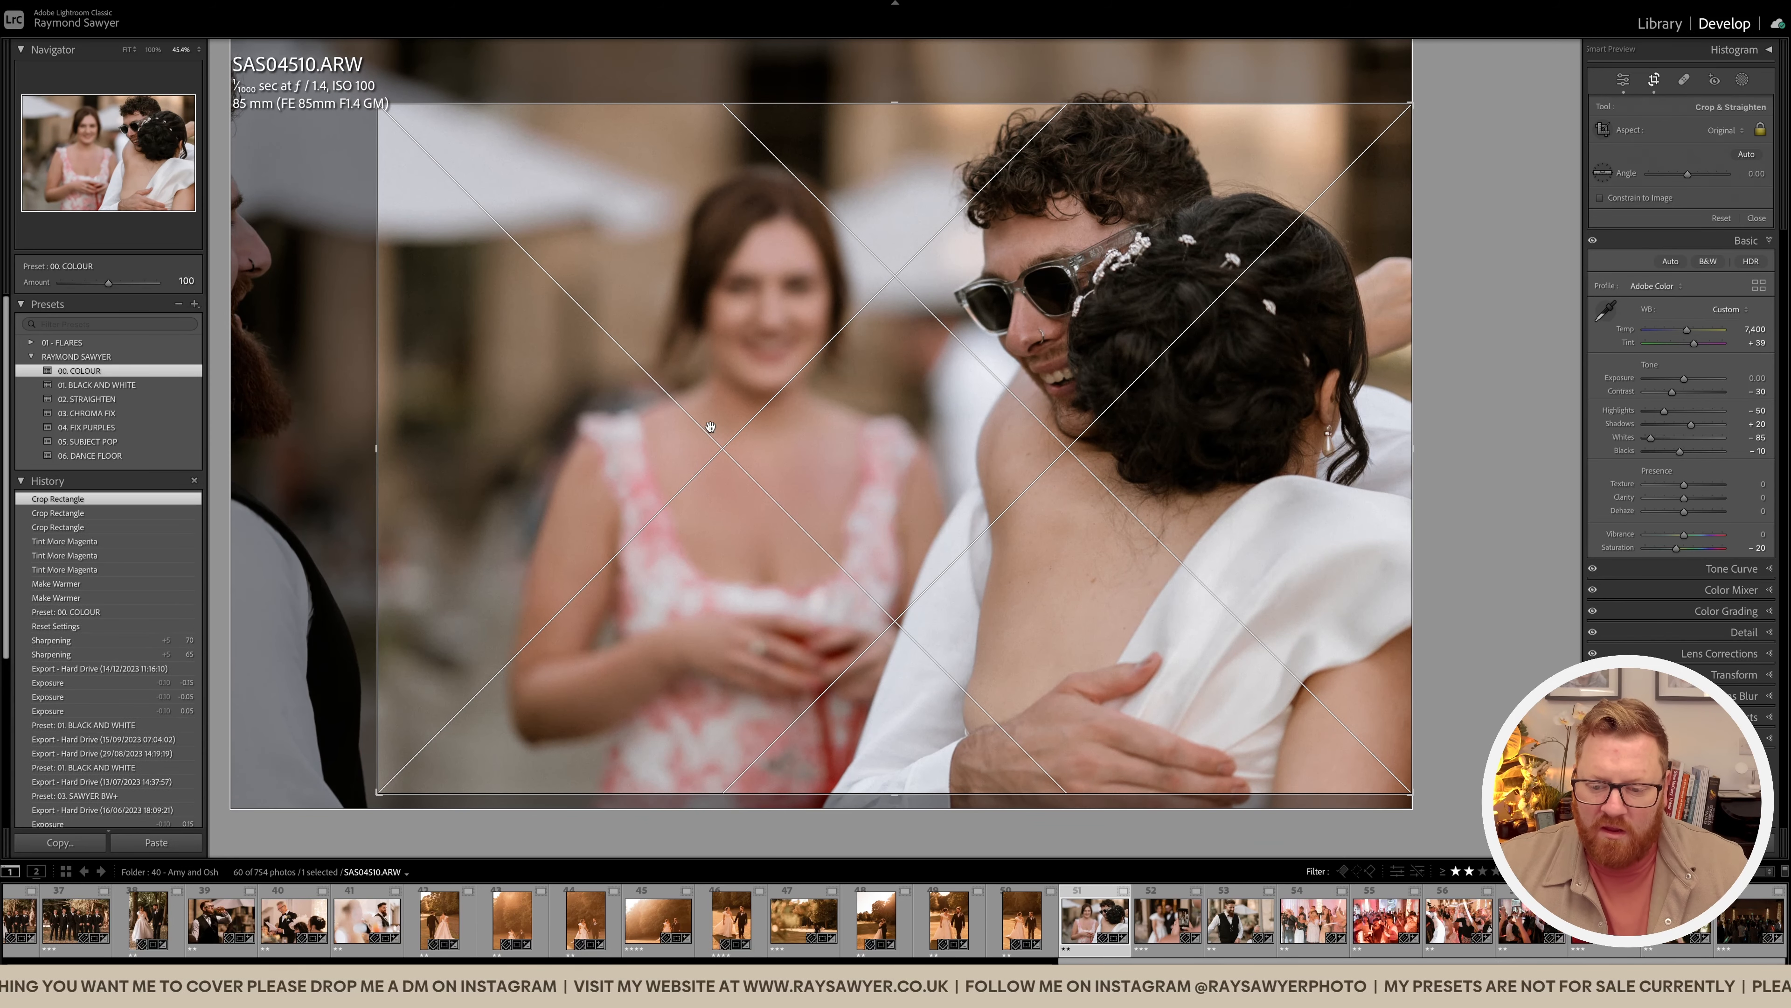
key(Return)
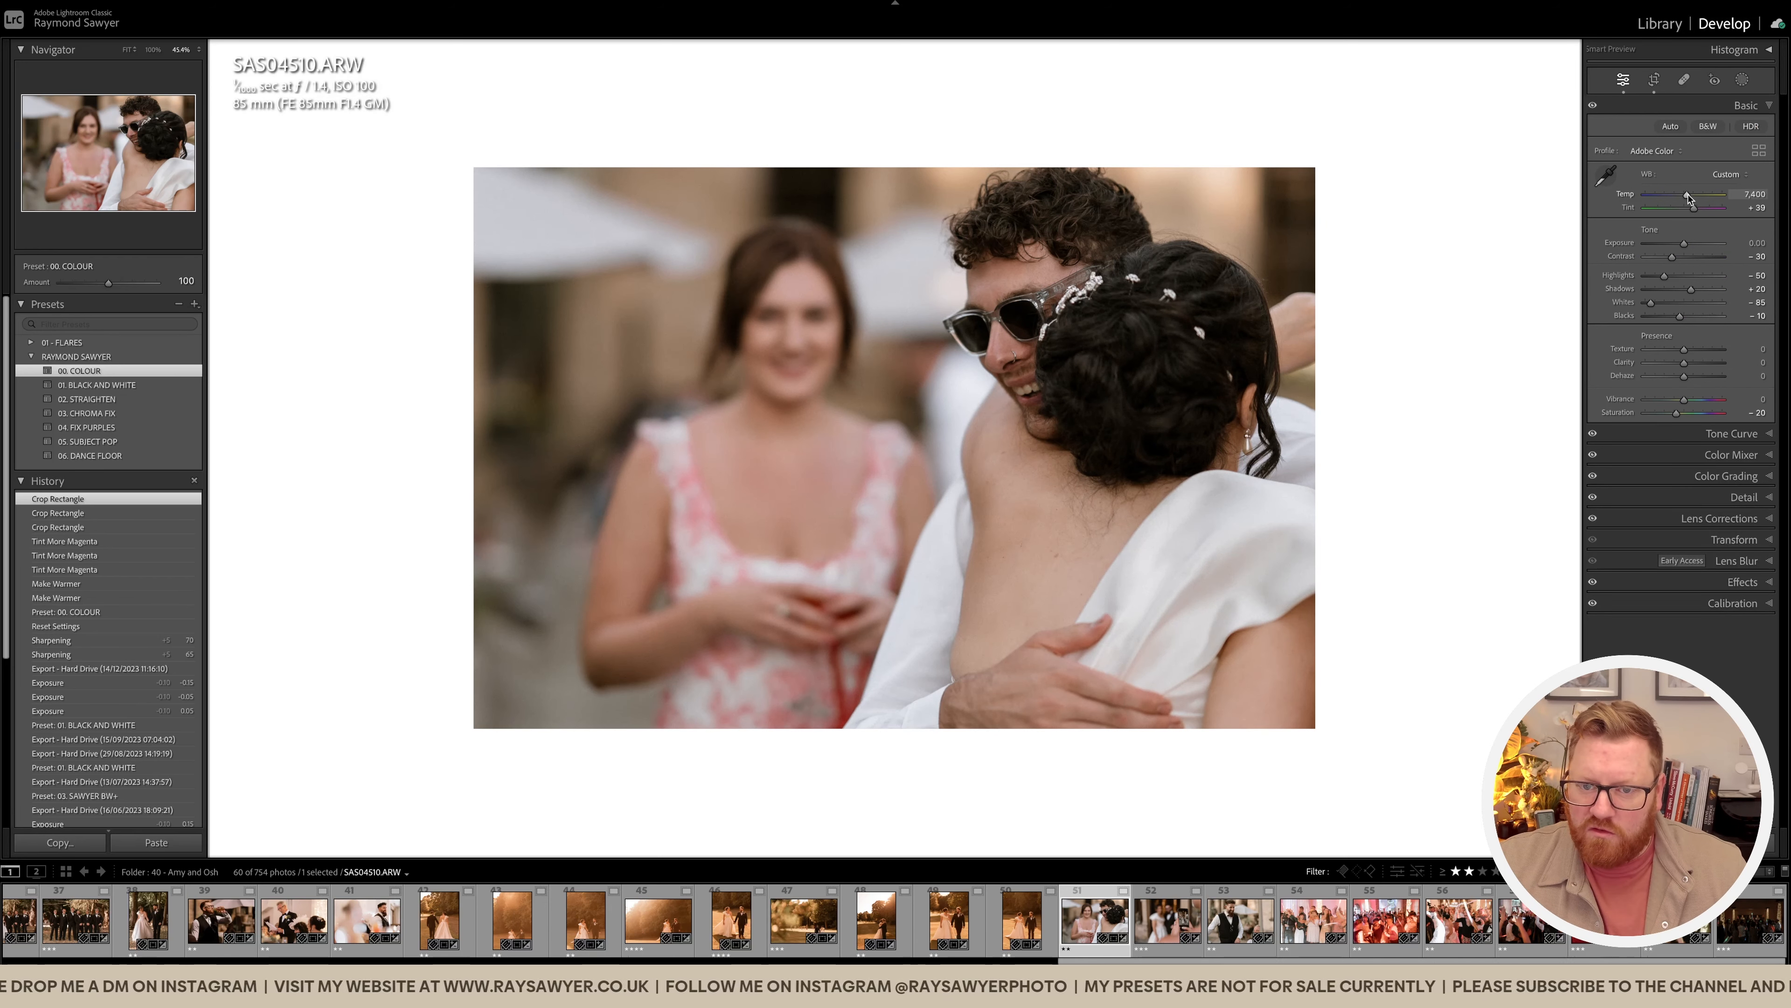
Step: Set the white balance of SAS04510.ARW to temperature 10,894 and tint +69, and its exposure to -0.10
drag(1692, 197, 1691, 199)
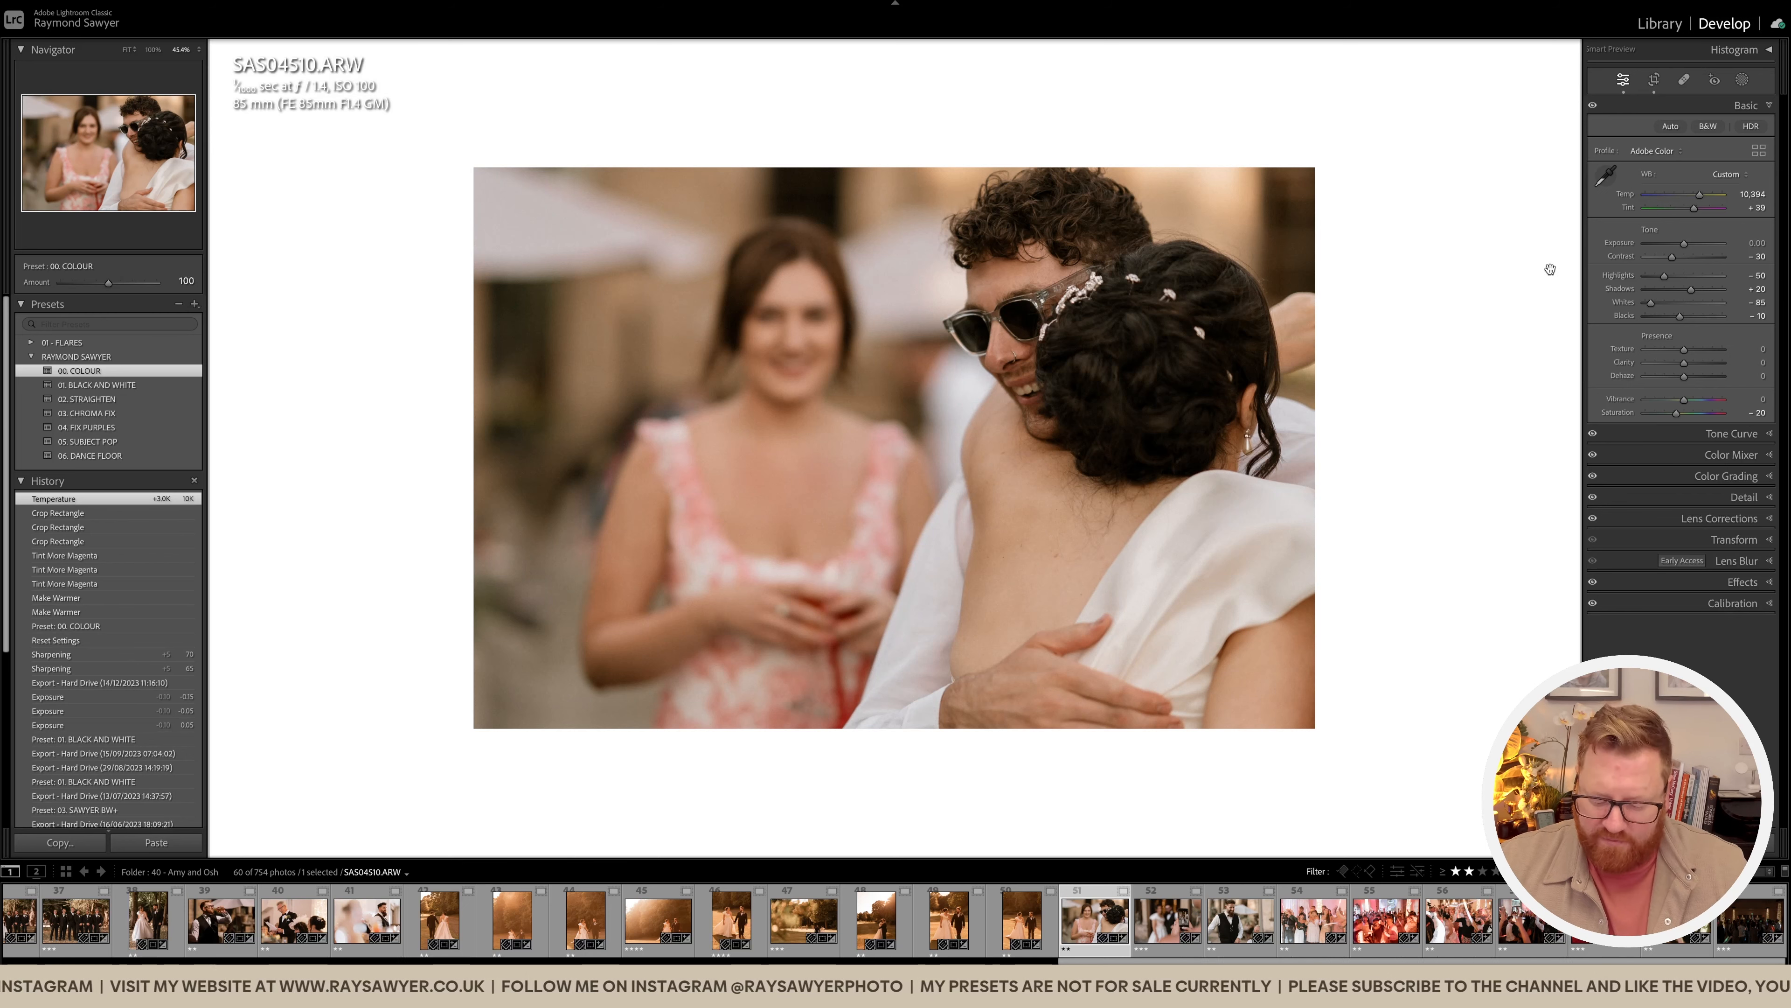
key(plus)
key(plus)
key(plus)
key(plus)
key(plus)
key(plus)
key(plus)
key(plus)
key(plus)
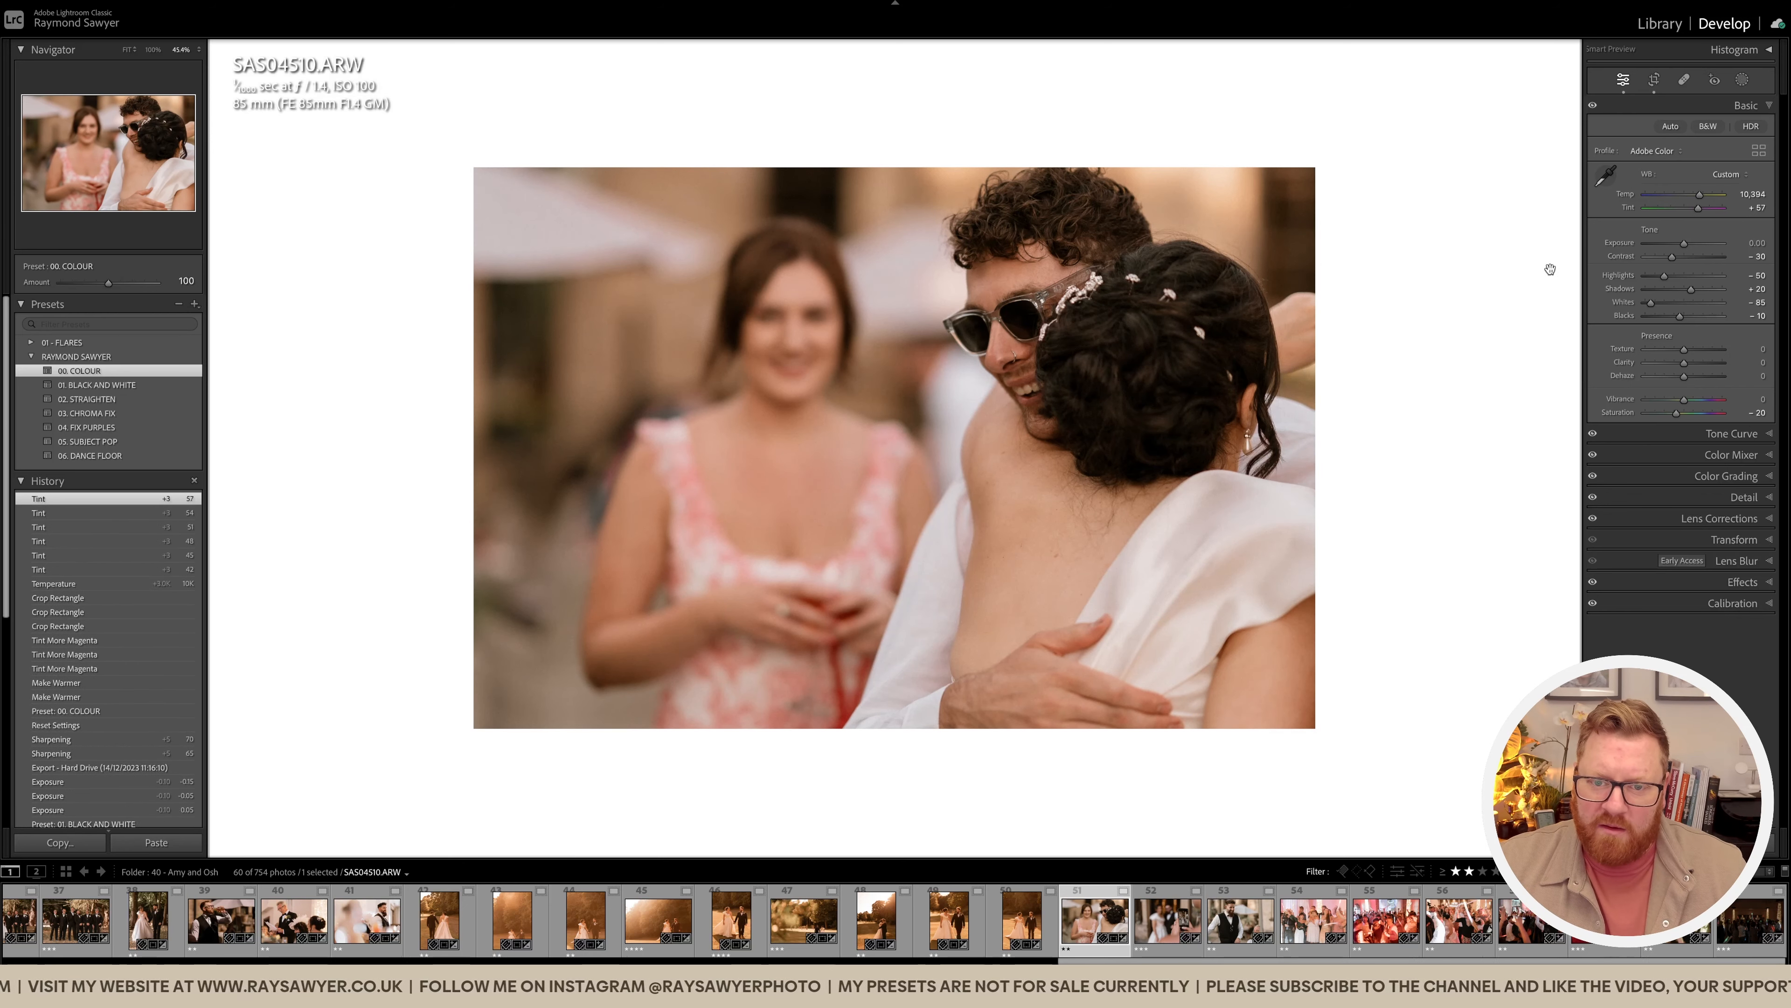
key(plus)
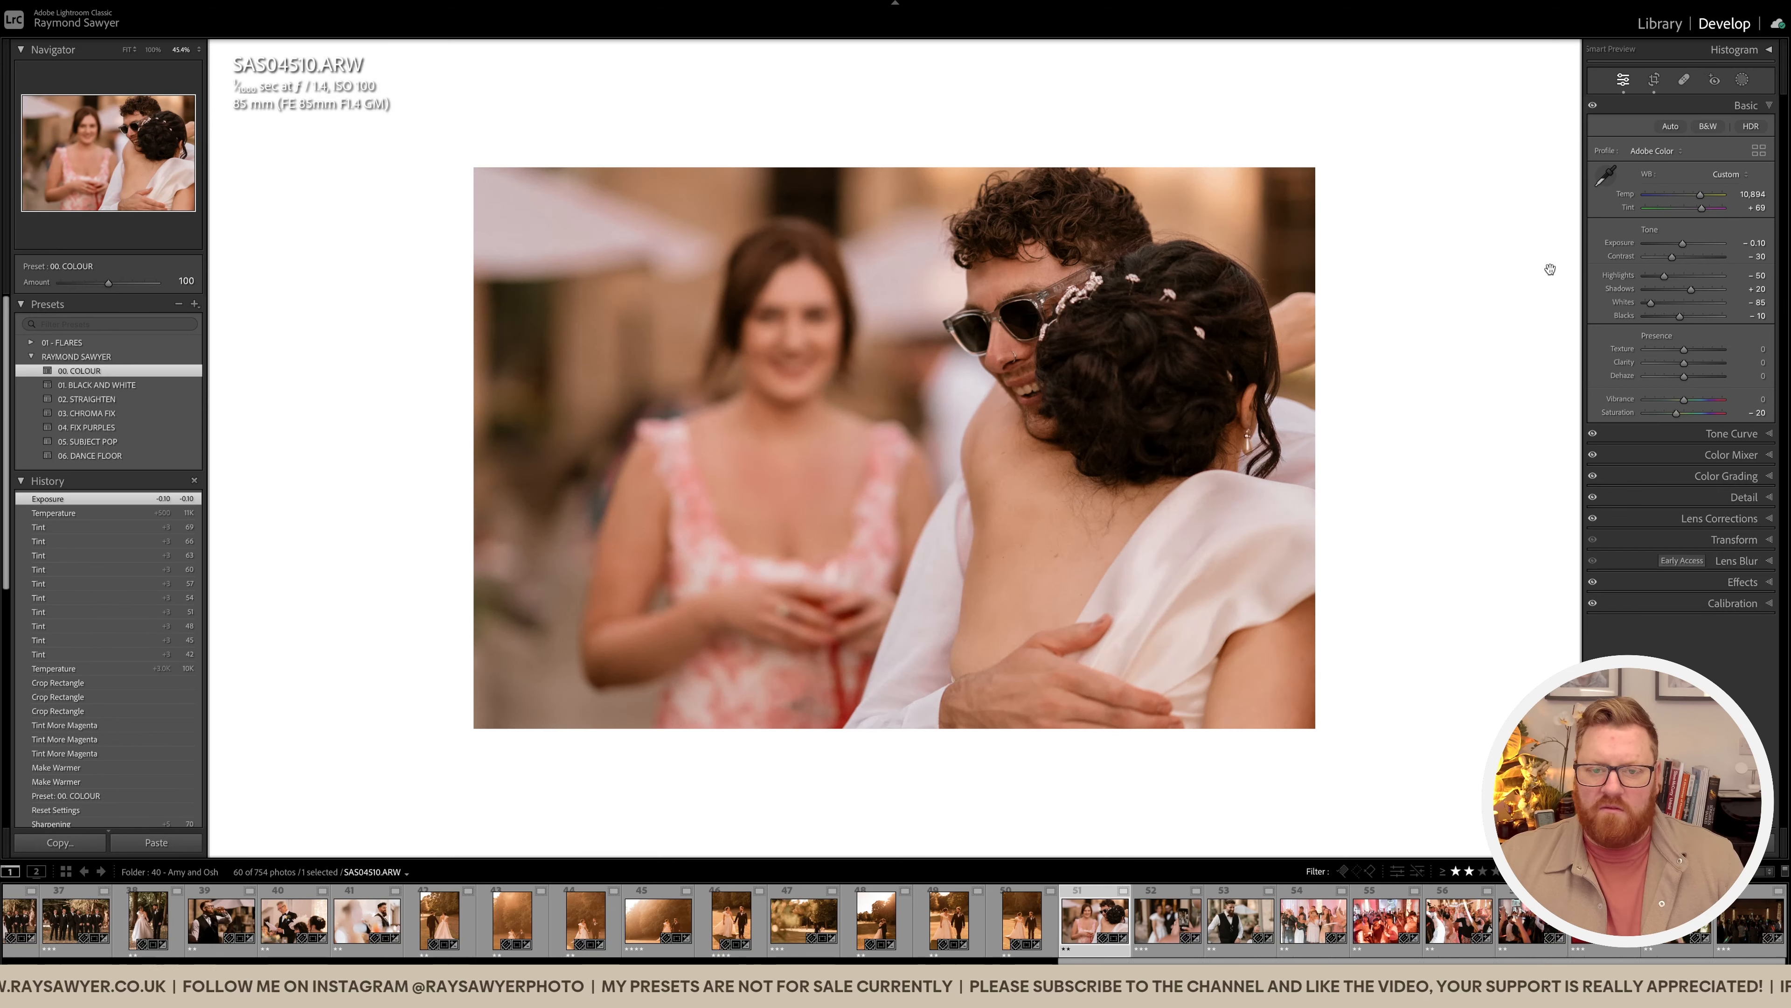
Step: Paste the warm settings onto SAW08888.ARW, reduce its magenta tint slightly, and go on to SAS04633.ARW
key(Right)
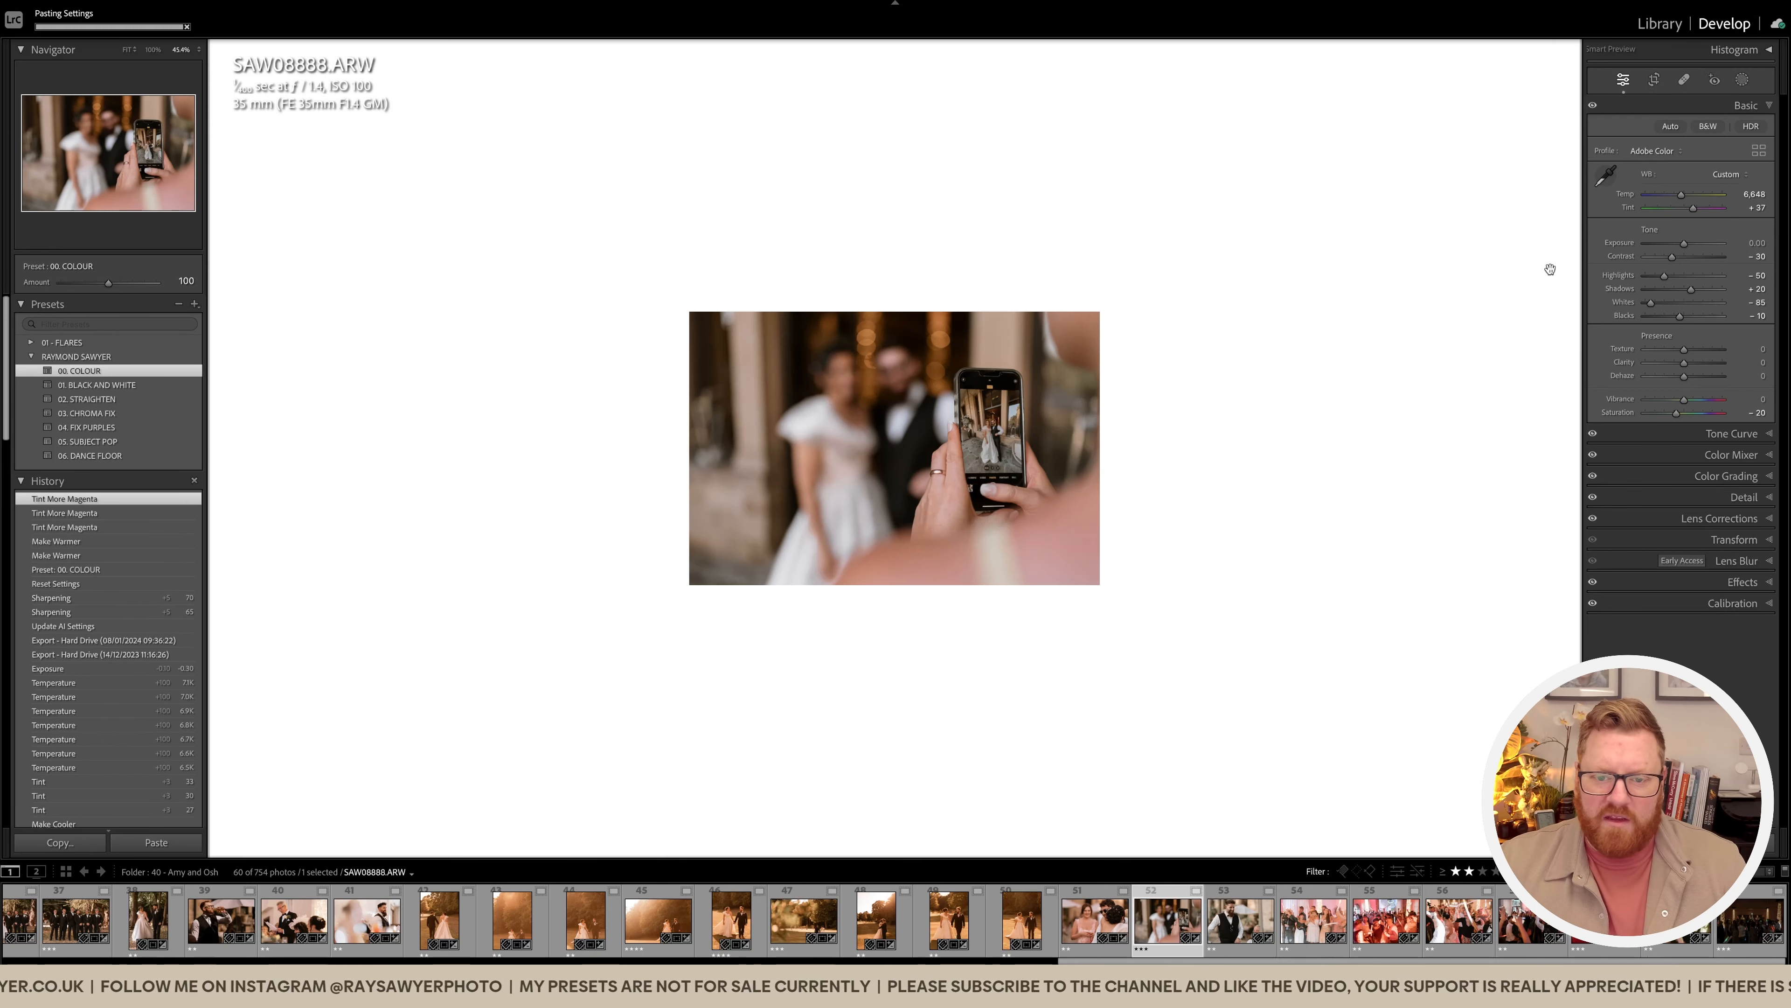
key(ctrl+shift+v)
click(1034, 460)
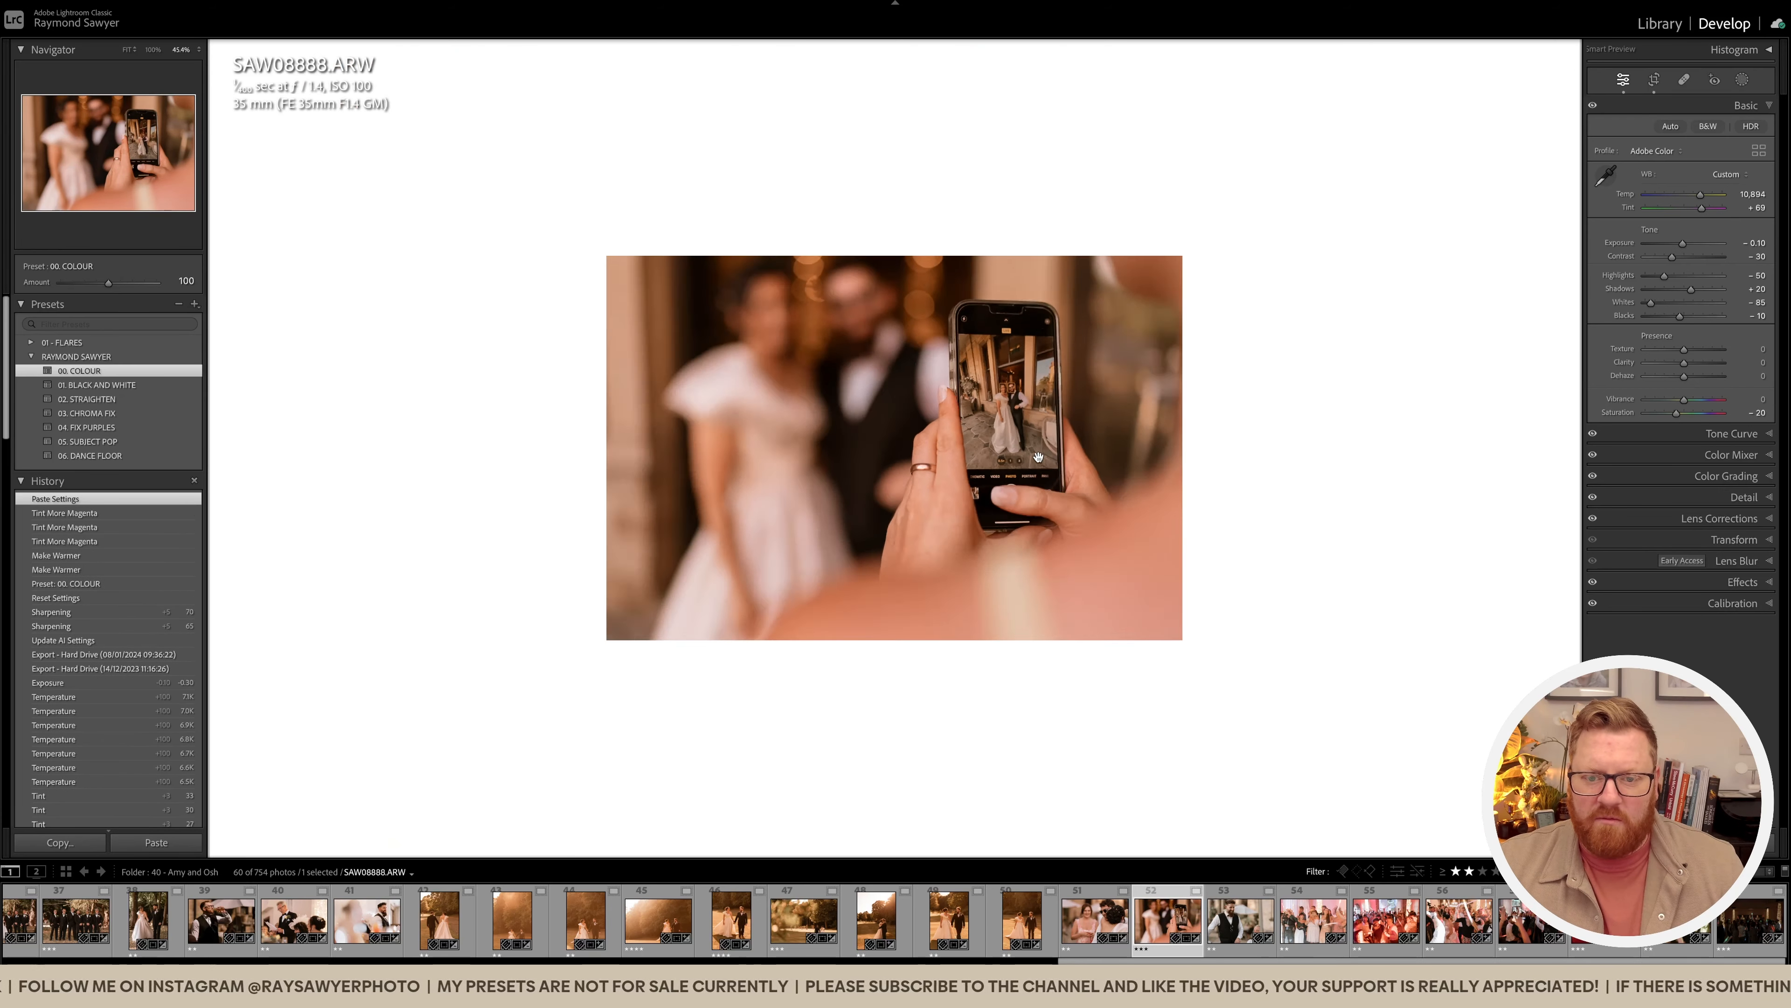
click(1010, 457)
drag(1016, 458, 991, 458)
key(minus)
key(minus)
key(minus)
key(minus)
key(equal)
key(Right)
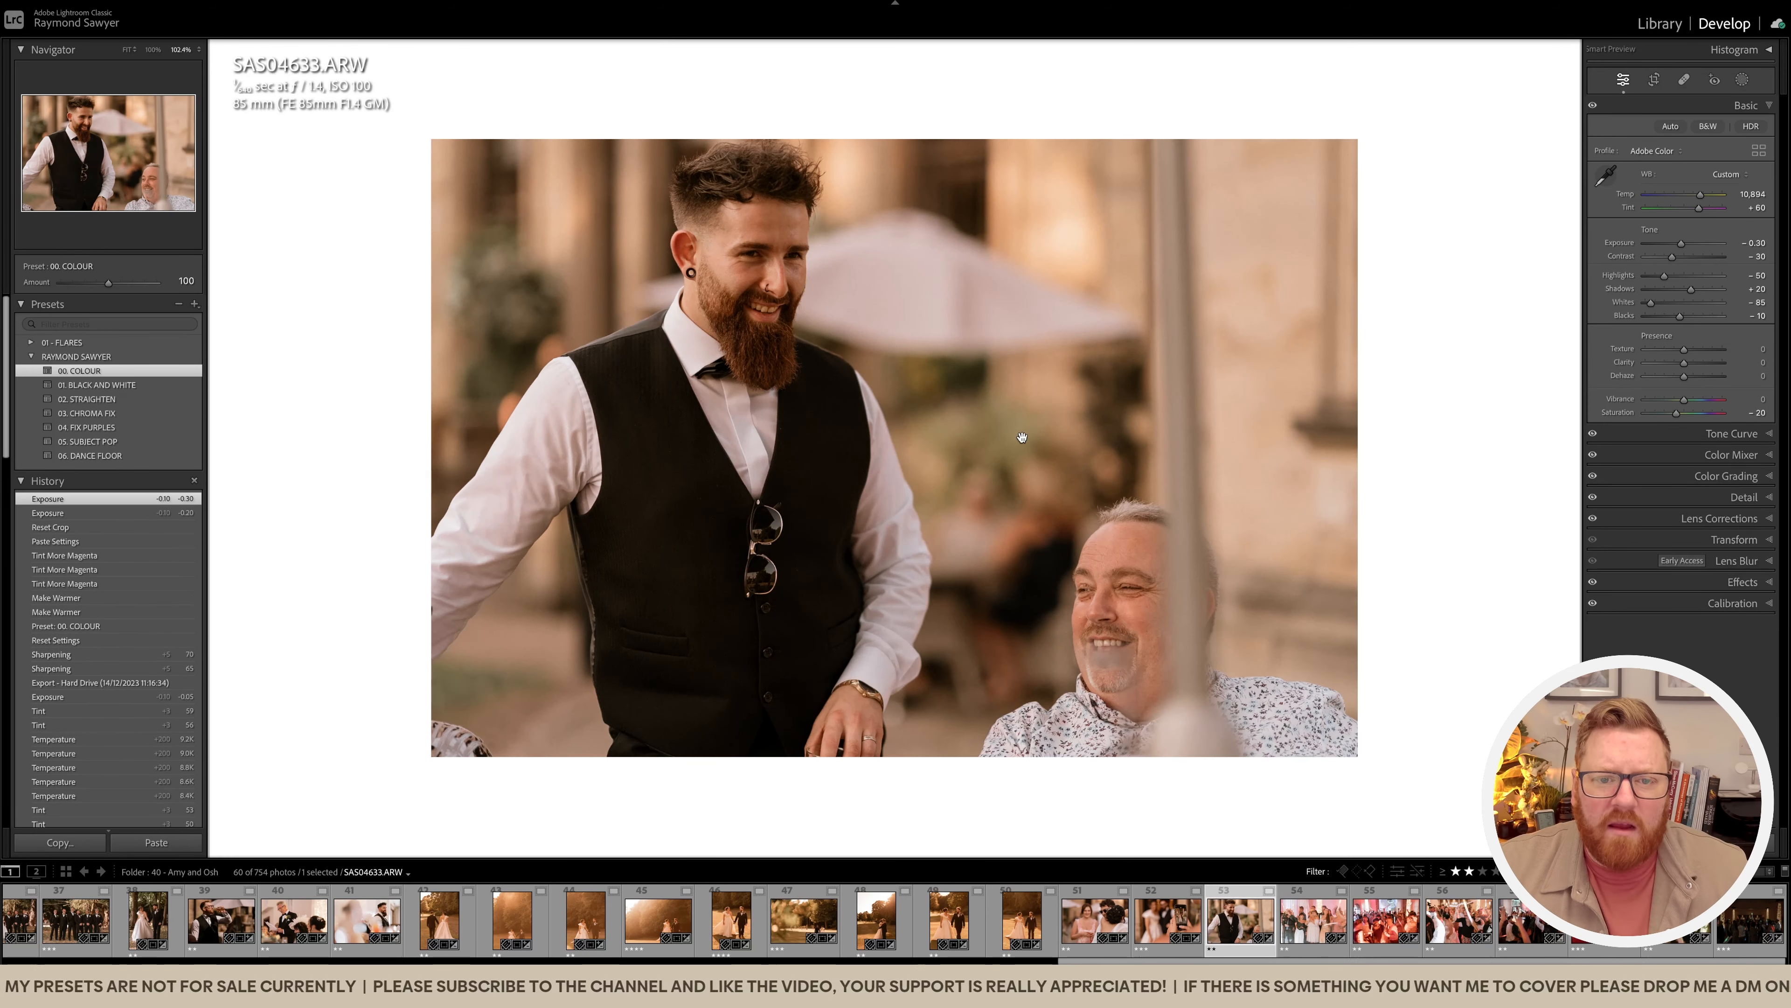
Step: Raise the tint of SAS04633.ARW to +66
drag(1022, 437, 988, 427)
key(equal)
key(equal)
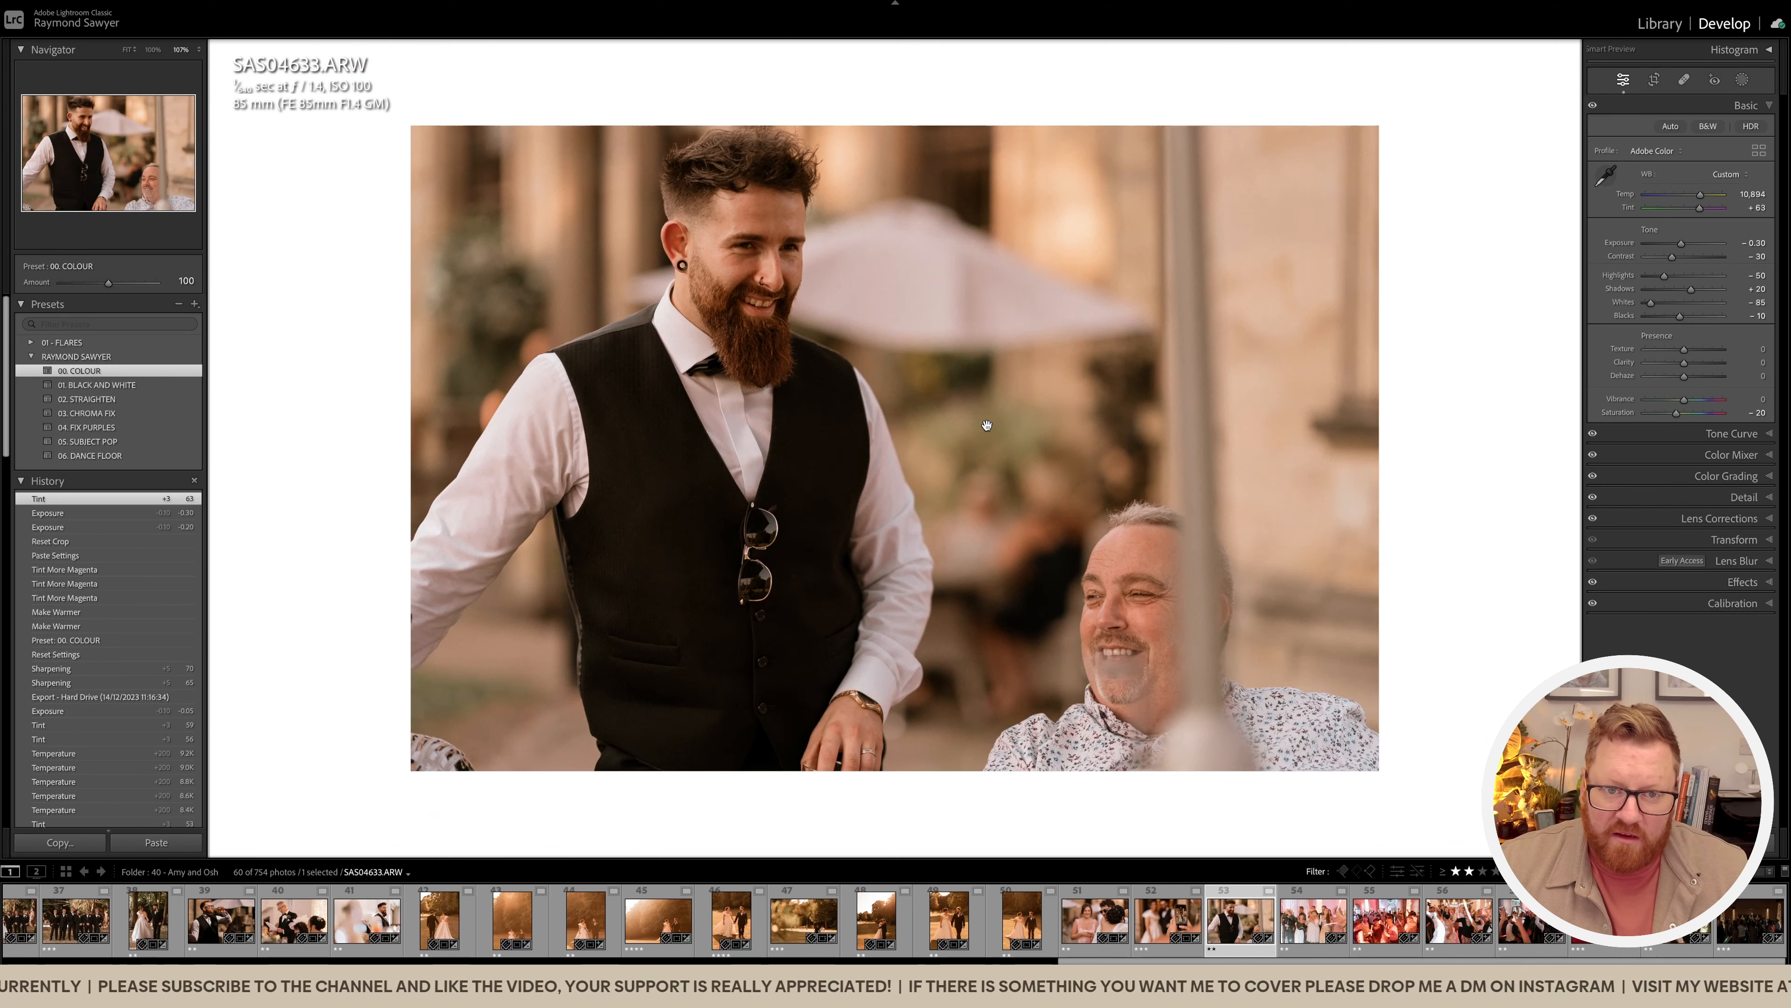
Step: Brush a Subject Pop mask over the men in SAS04633.ARW and set the photo's exposure to -0.40
key(k)
scroll(829, 592, up, 4)
mouse_move(825, 586)
mouse_down()
mouse_move(727, 695)
mouse_move(765, 381)
mouse_move(797, 550)
mouse_up()
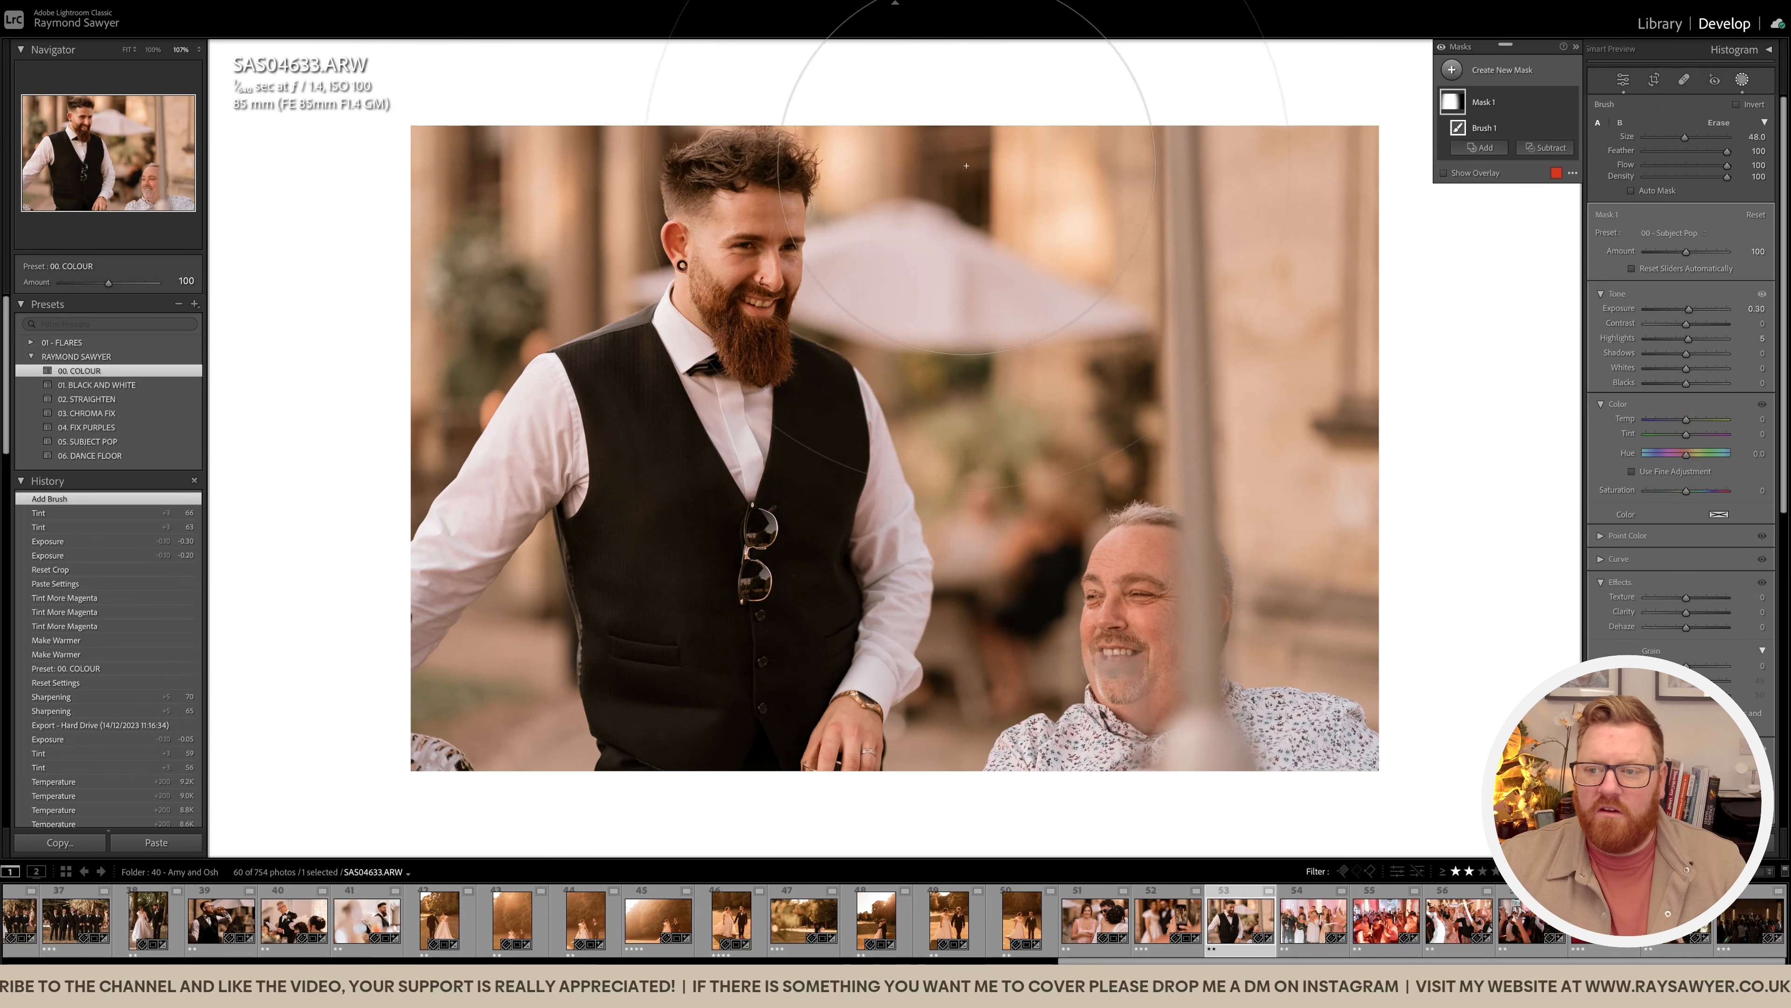
key(k)
key(minus)
Step: Heal the patterned object out of the lower-left corner of SAS04633.ARW and go on to SAS04870.ARW
key(q)
scroll(479, 726, up, 8)
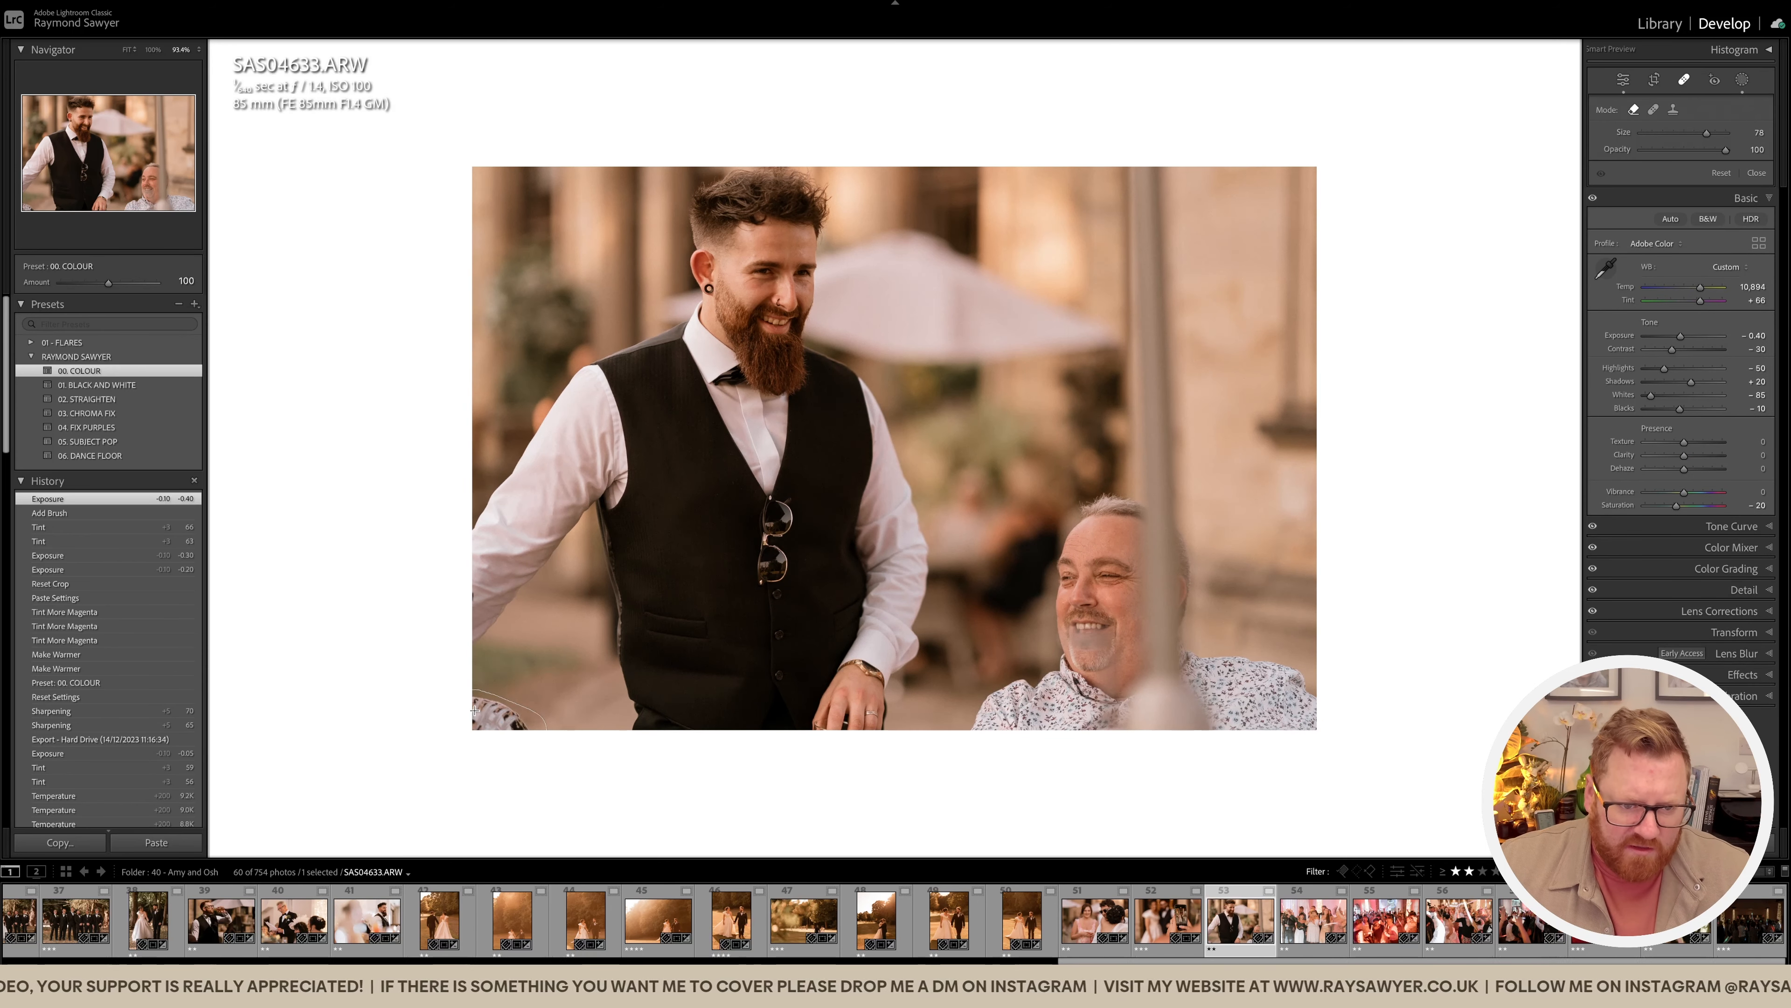
key(q)
key(Right)
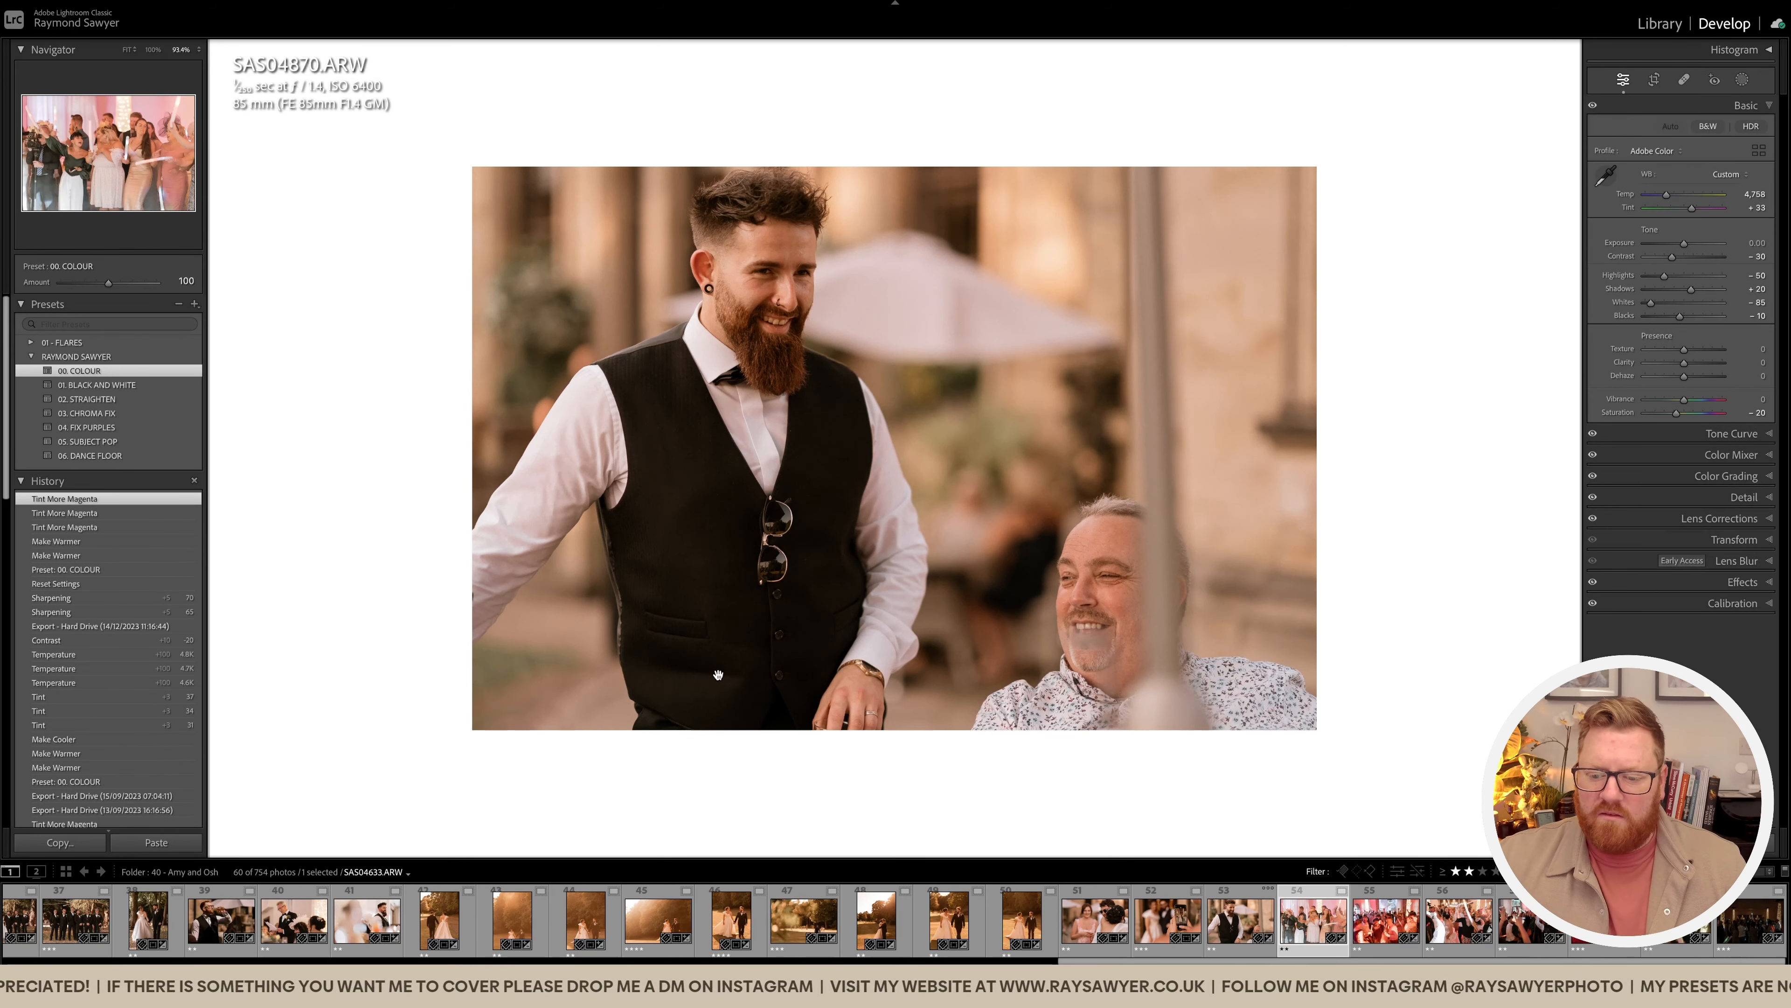
Step: Examine SAS04870.ARW up close around the cameraman and the women dancing with glow sticks
click(891, 420)
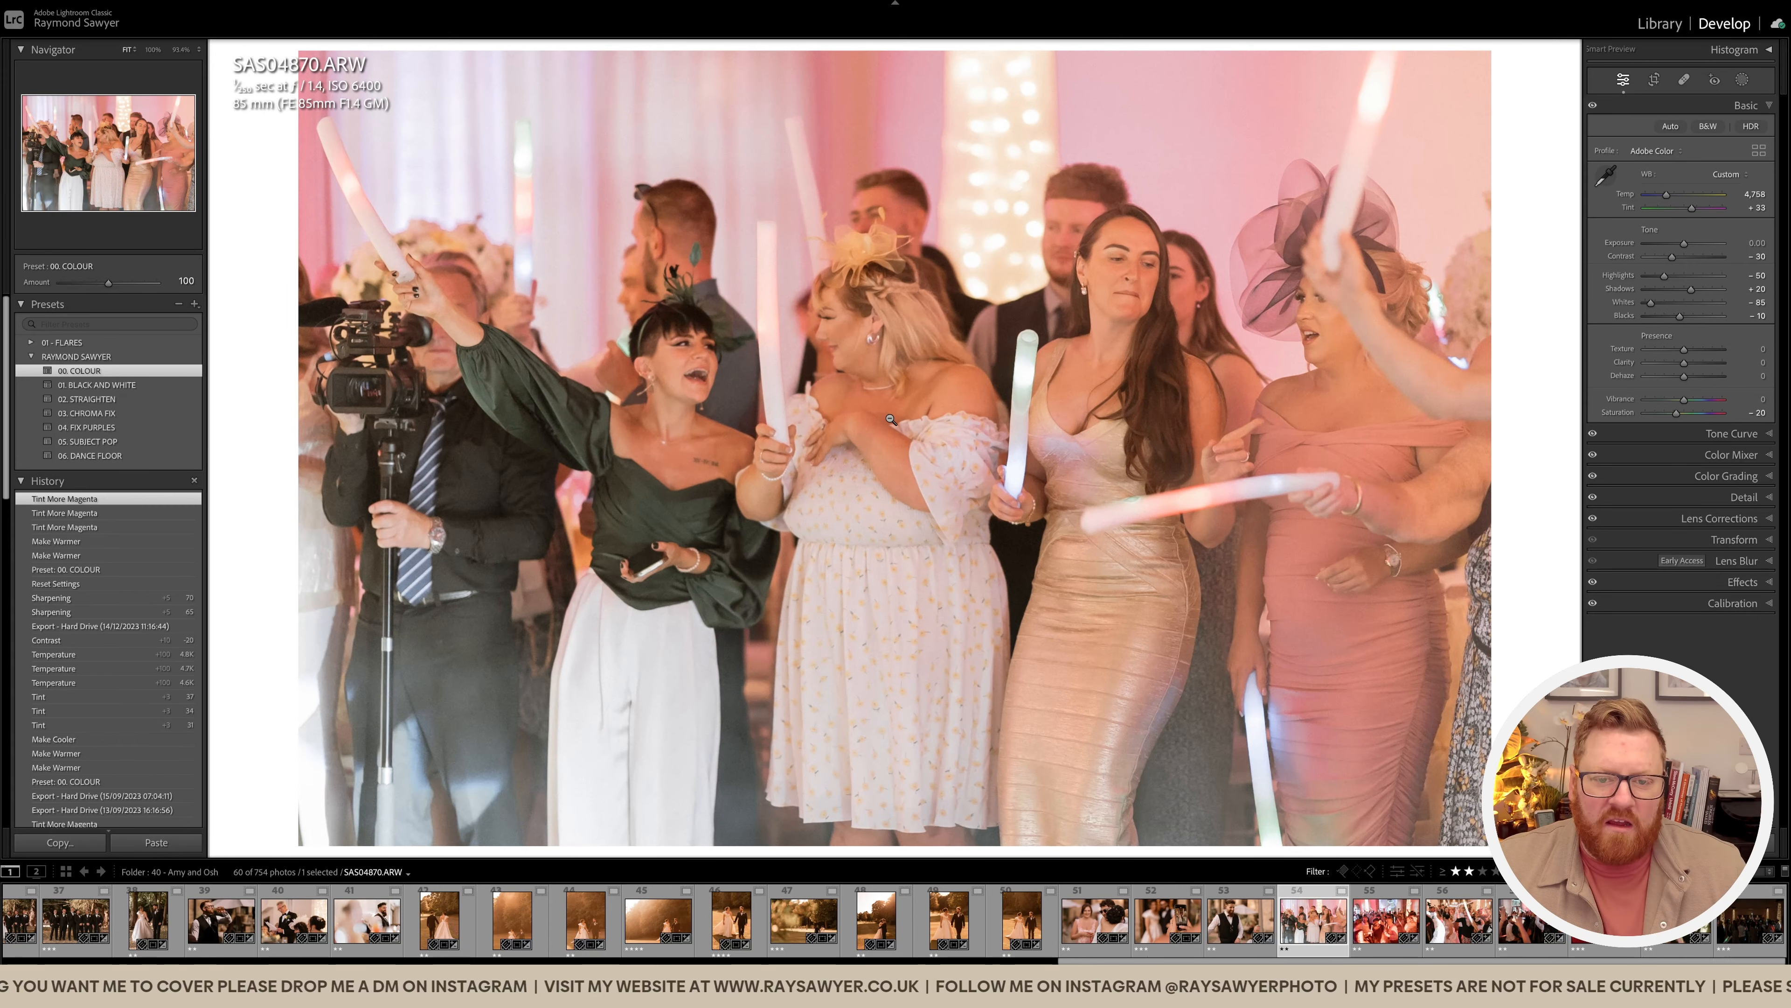
click(484, 445)
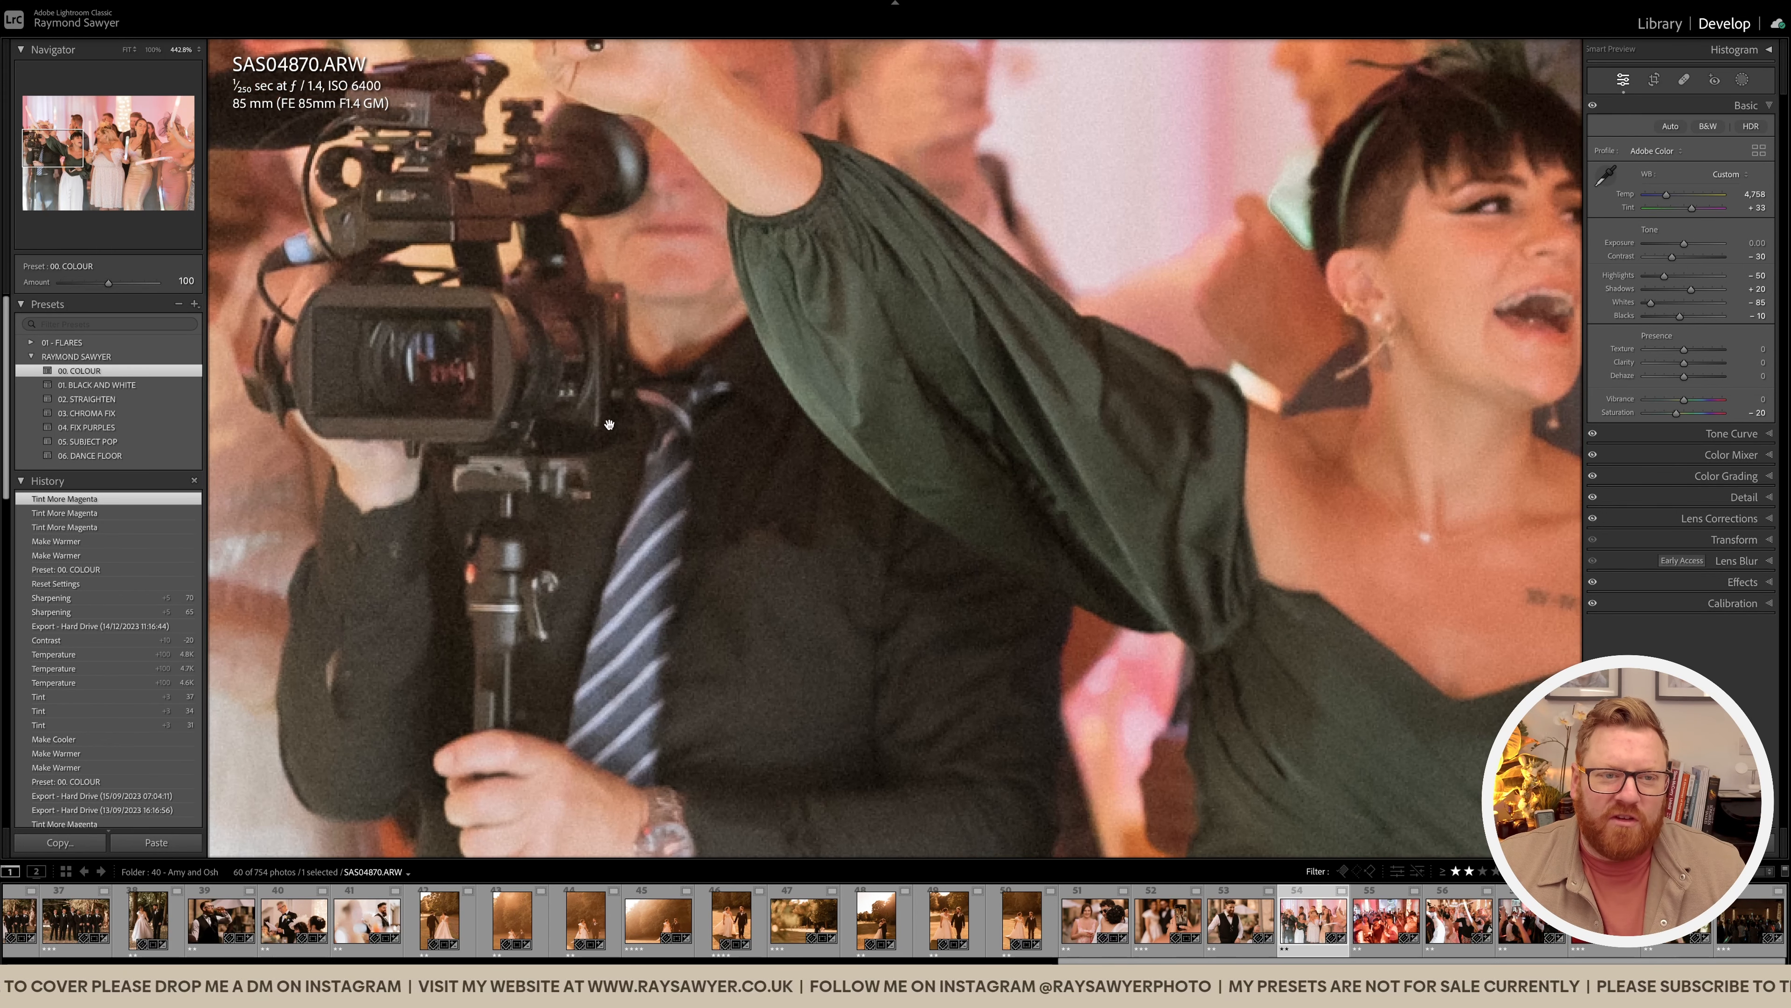
click(549, 423)
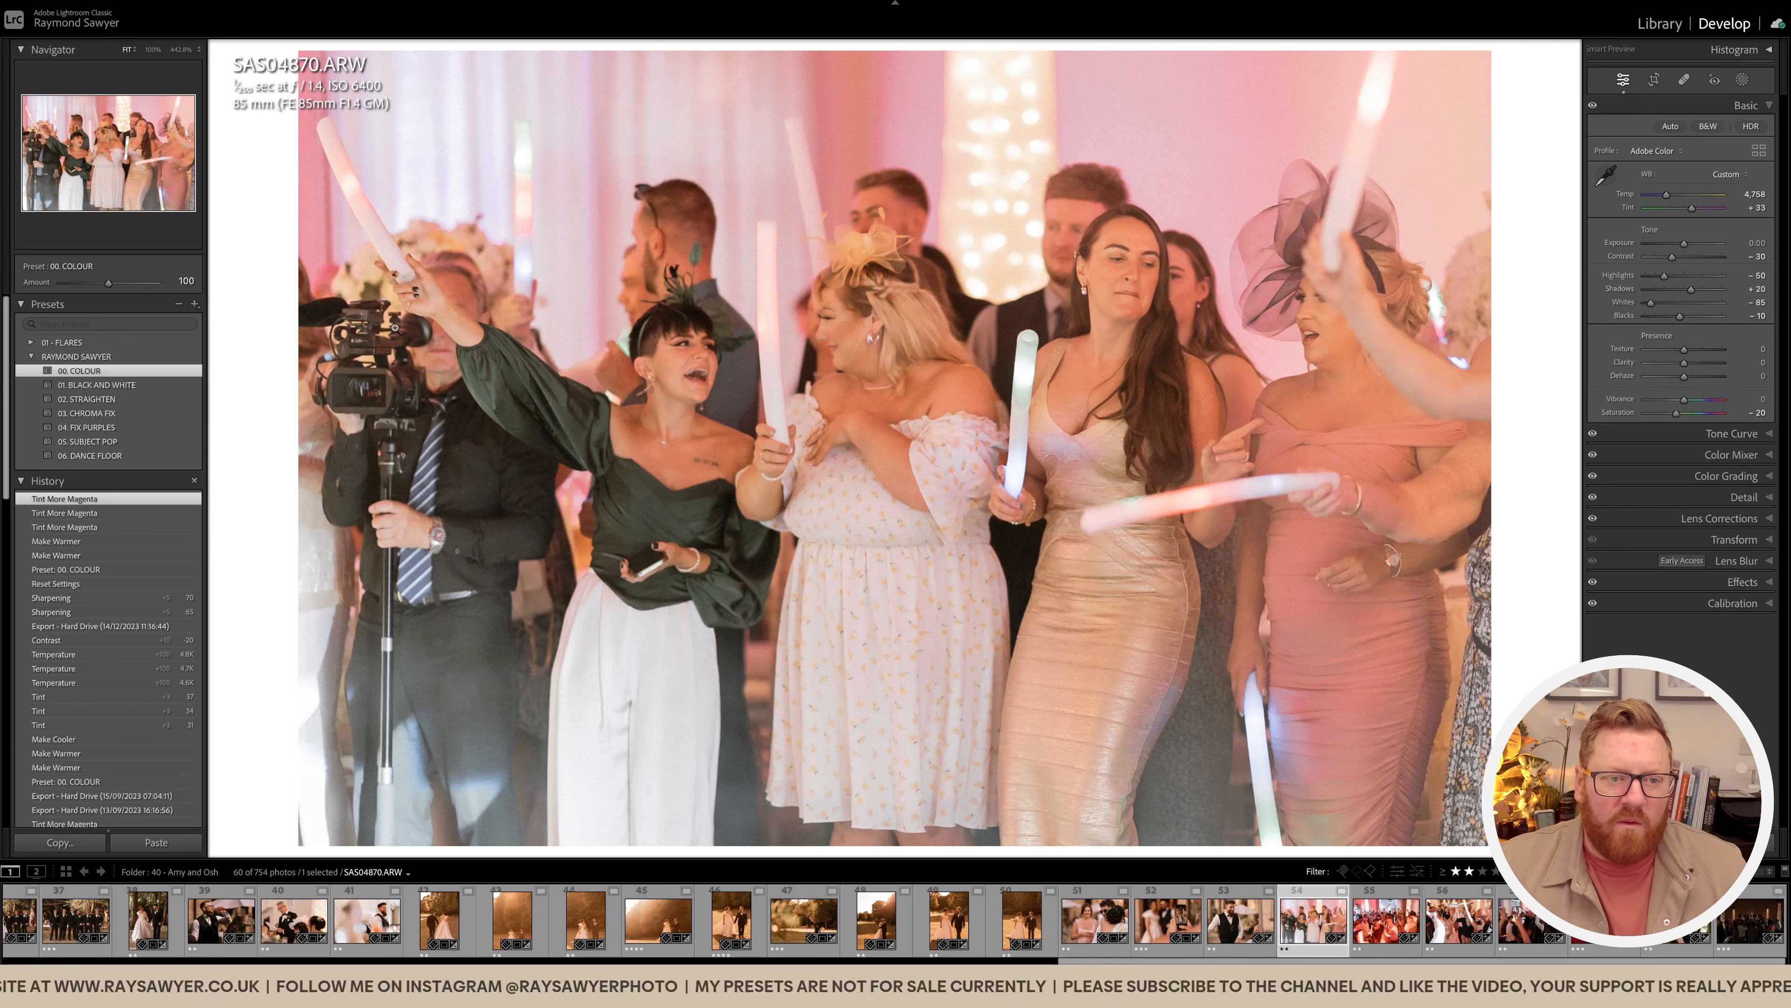
drag(485, 431, 929, 487)
click(930, 487)
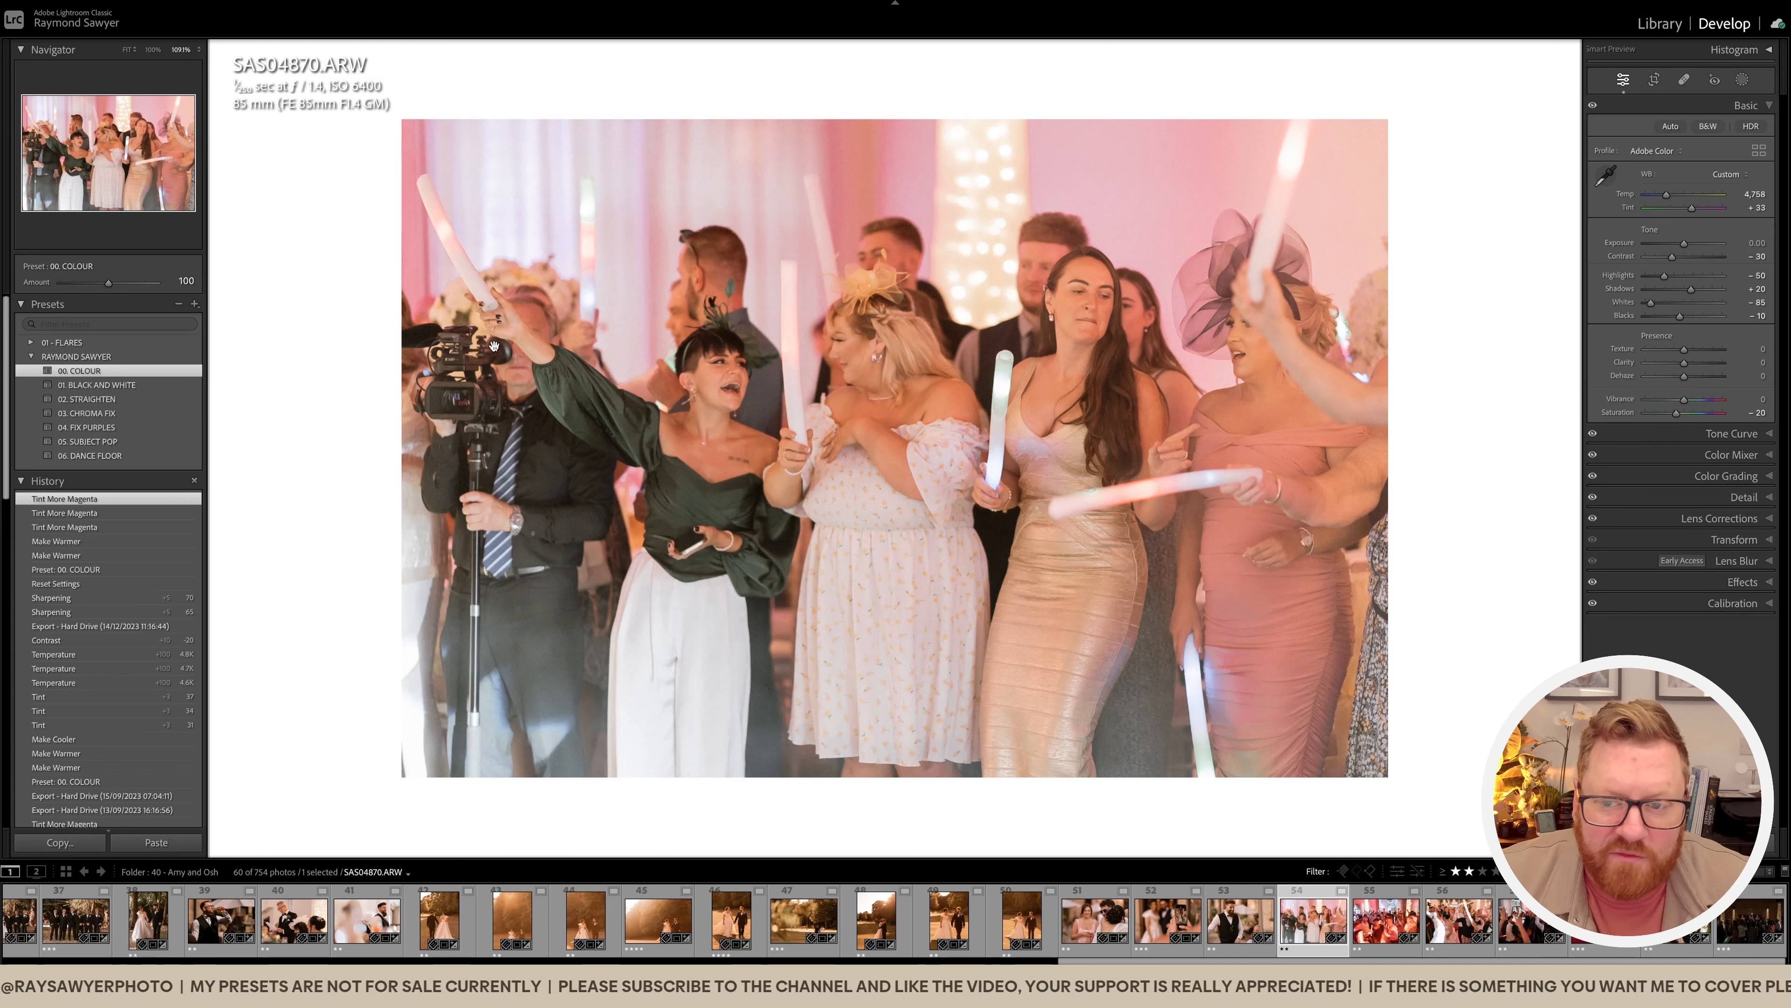
Step: Set the contrast of SAS04870.ARW to -20 and crop the photo slightly tighter from its upper edge
key(equal)
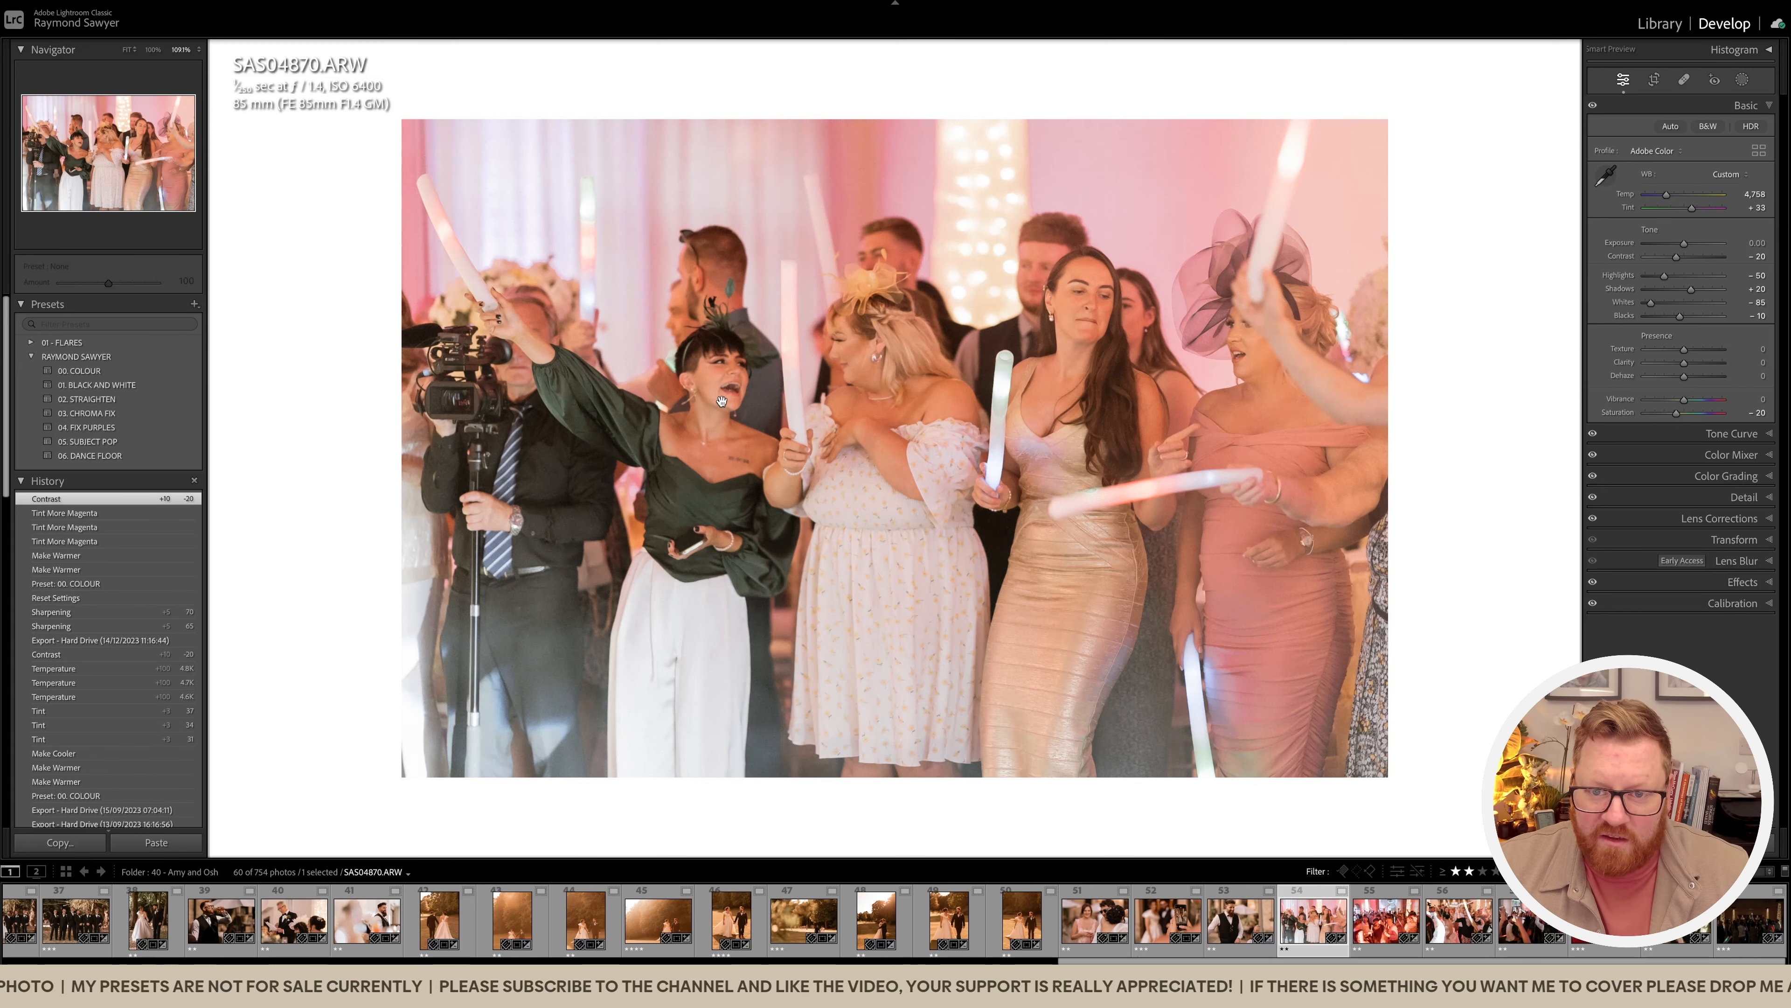
key(r)
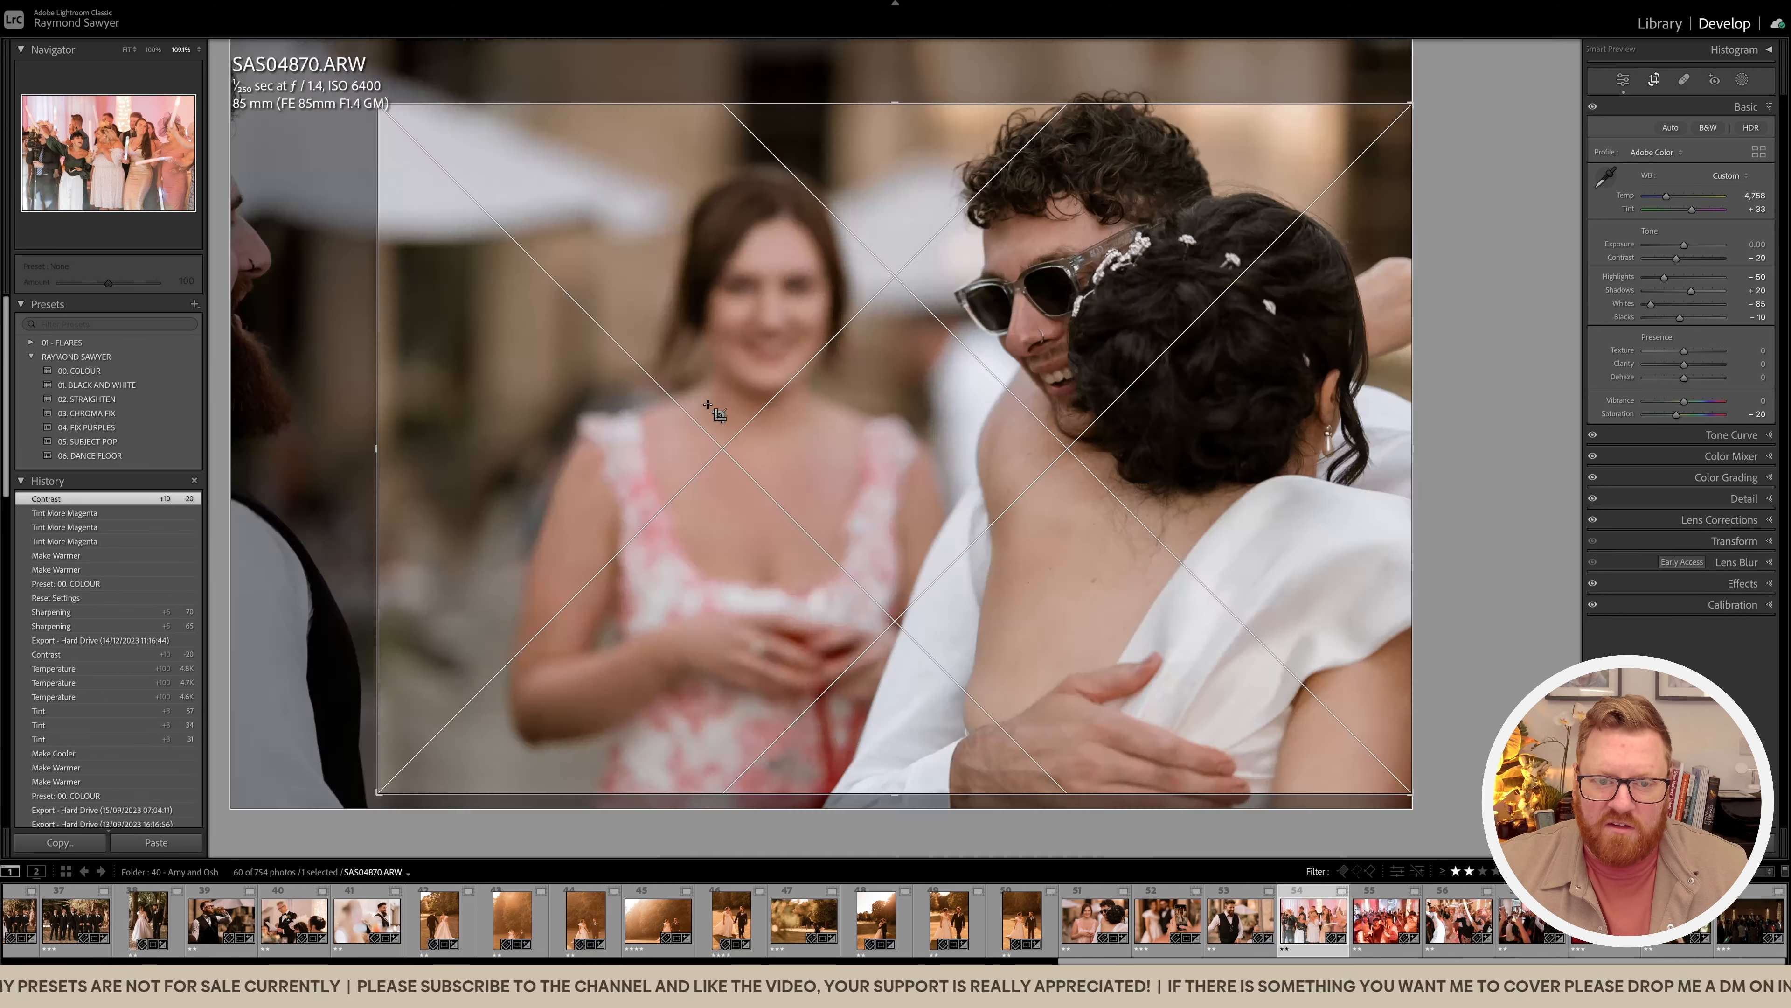
drag(896, 55, 897, 67)
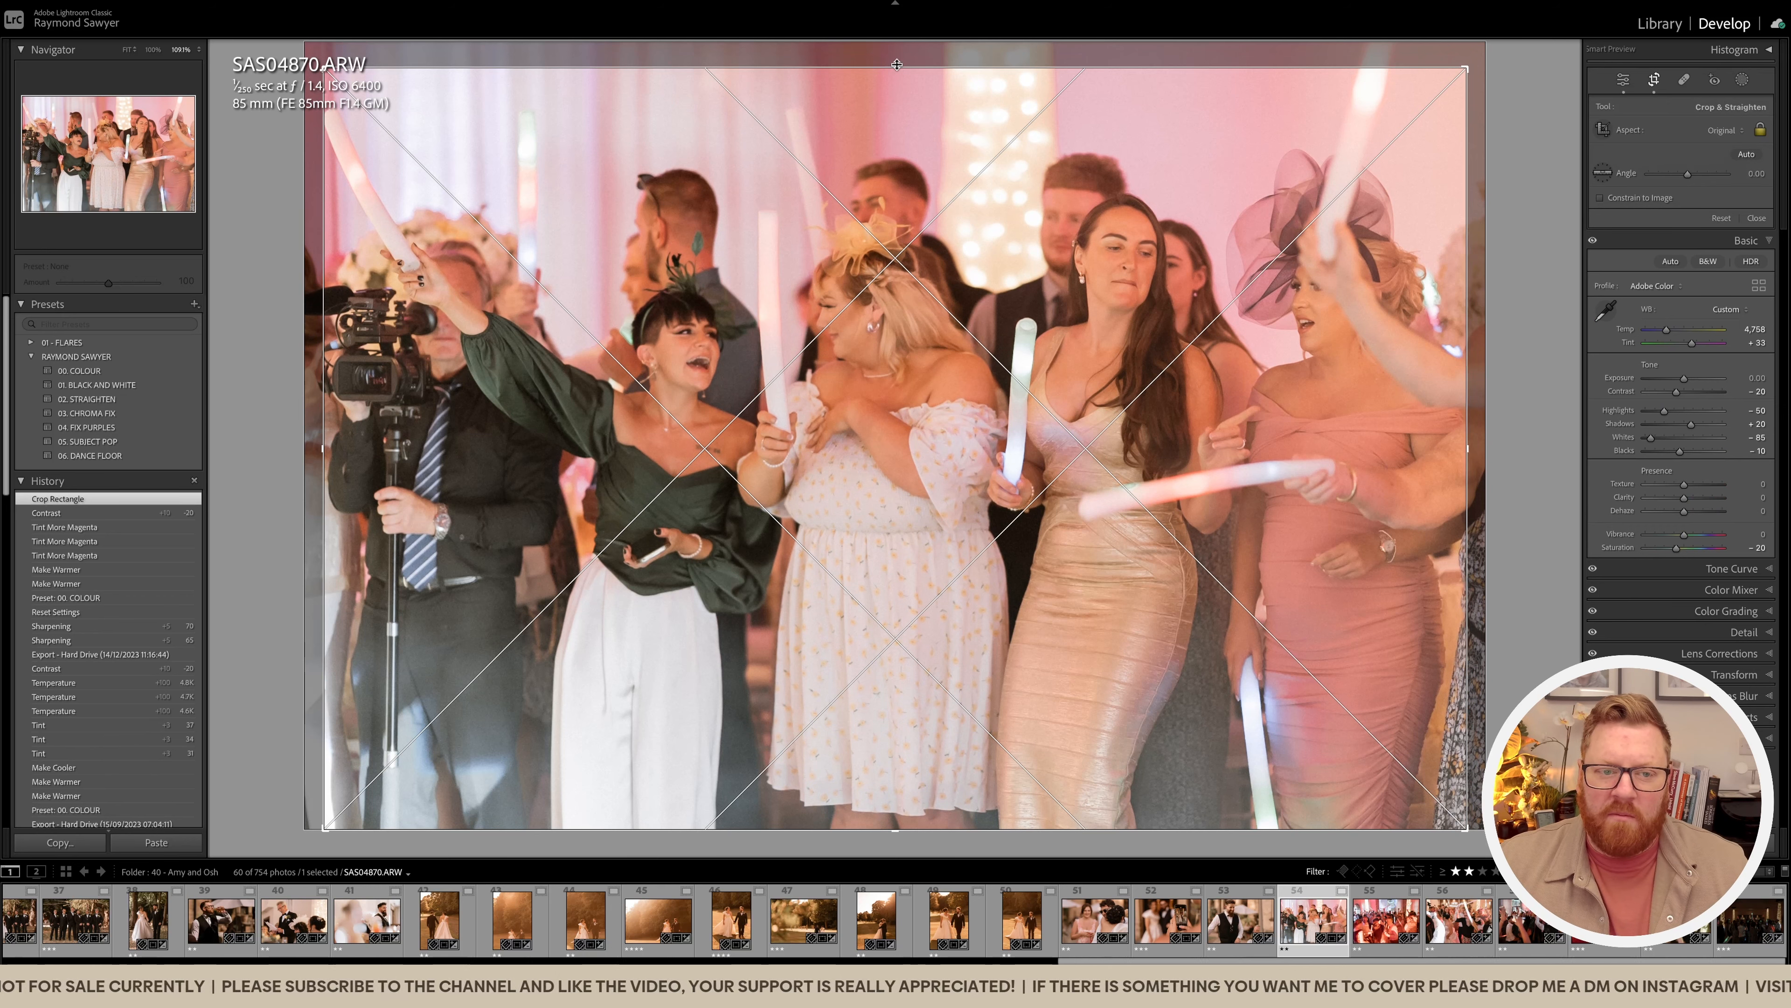
key(Return)
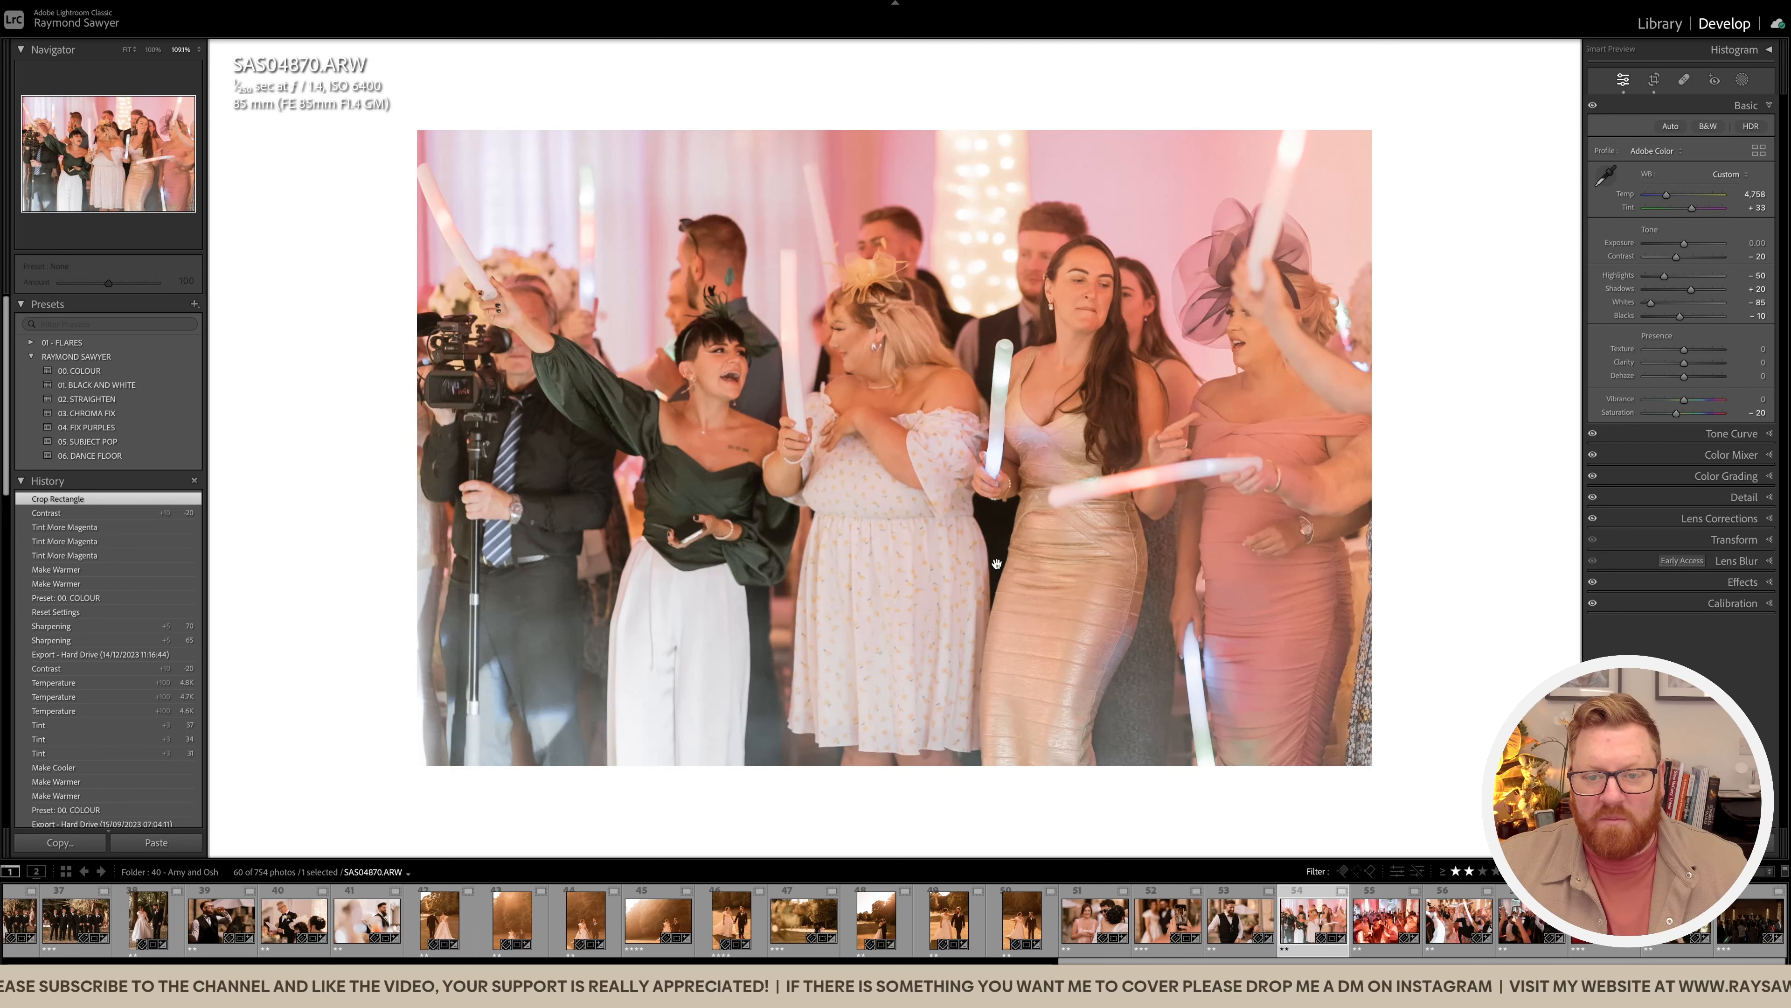
Step: Set the white balance of SAS04870.ARW to temperature 5,158 and tint +39
key(equal)
key(equal)
key(comma)
key(equal)
key(equal)
key(equal)
key(equal)
key(period)
key(period)
Step: Try darker and brighter exposures on SAS04870.ARW and set the exposure to -0.80
key(minus)
key(minus)
key(minus)
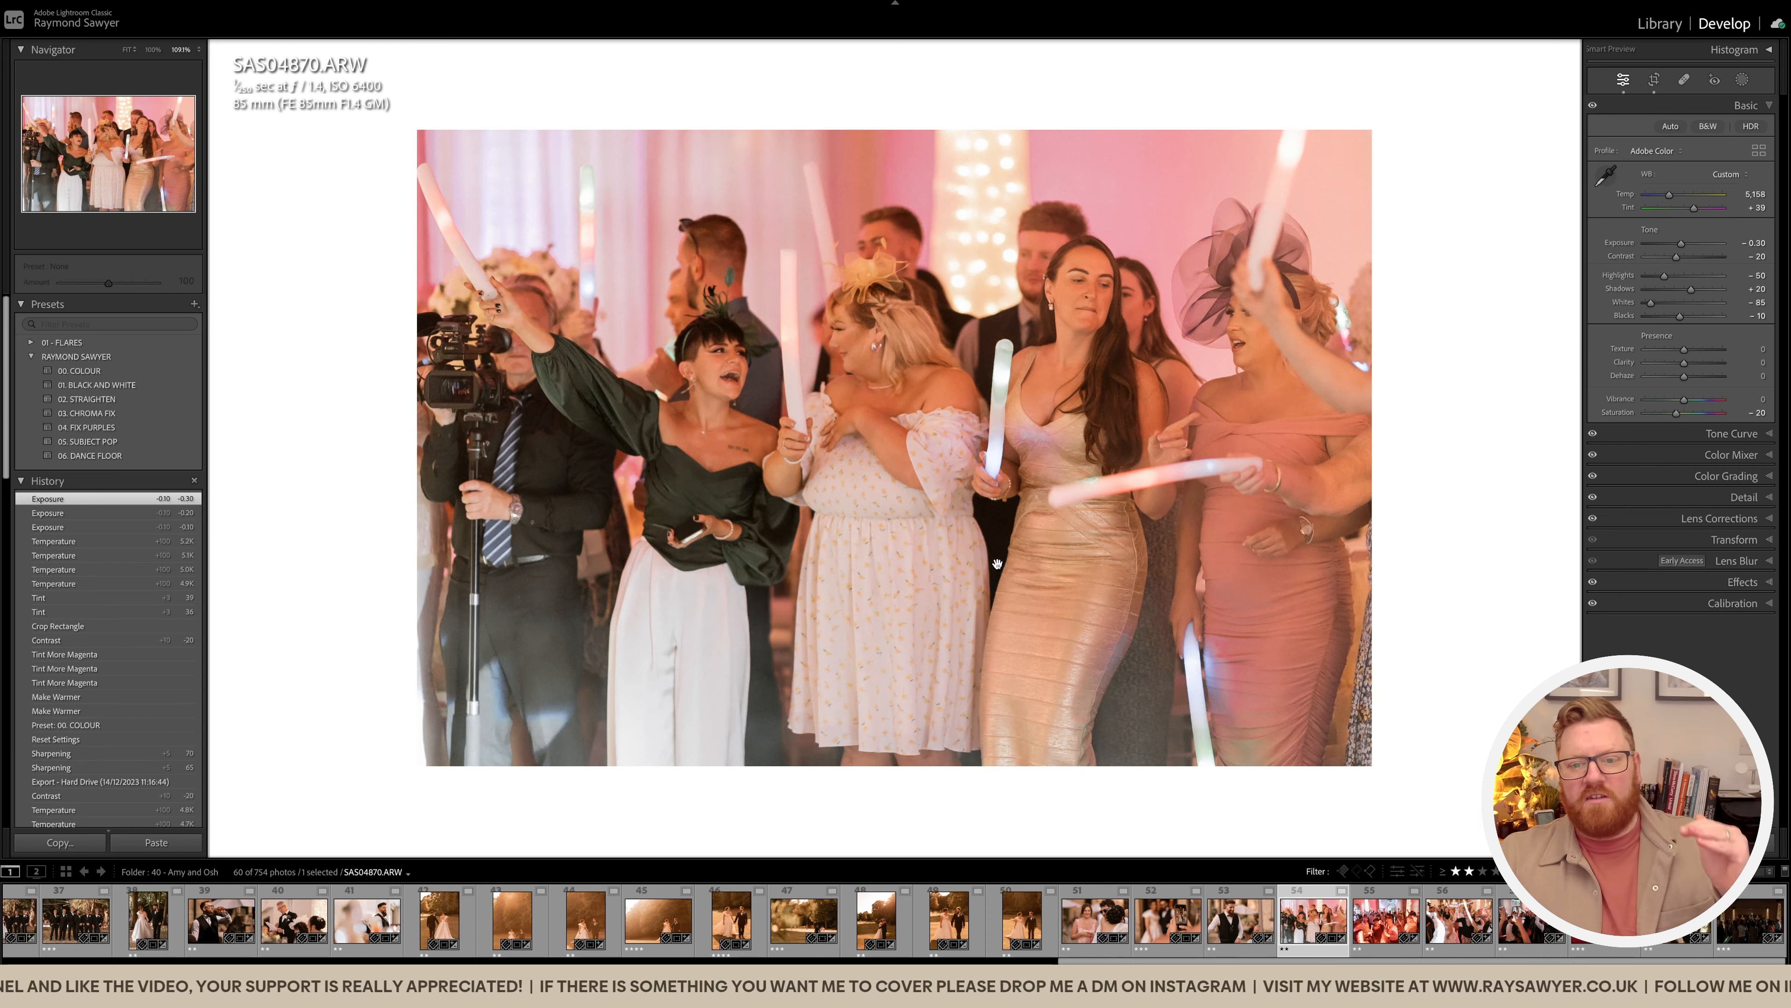
key(minus)
key(minus)
key(minus)
key(minus)
key(minus)
key(equal)
key(equal)
key(equal)
key(equal)
key(equal)
key(equal)
key(equal)
key(equal)
key(equal)
key(equal)
key(equal)
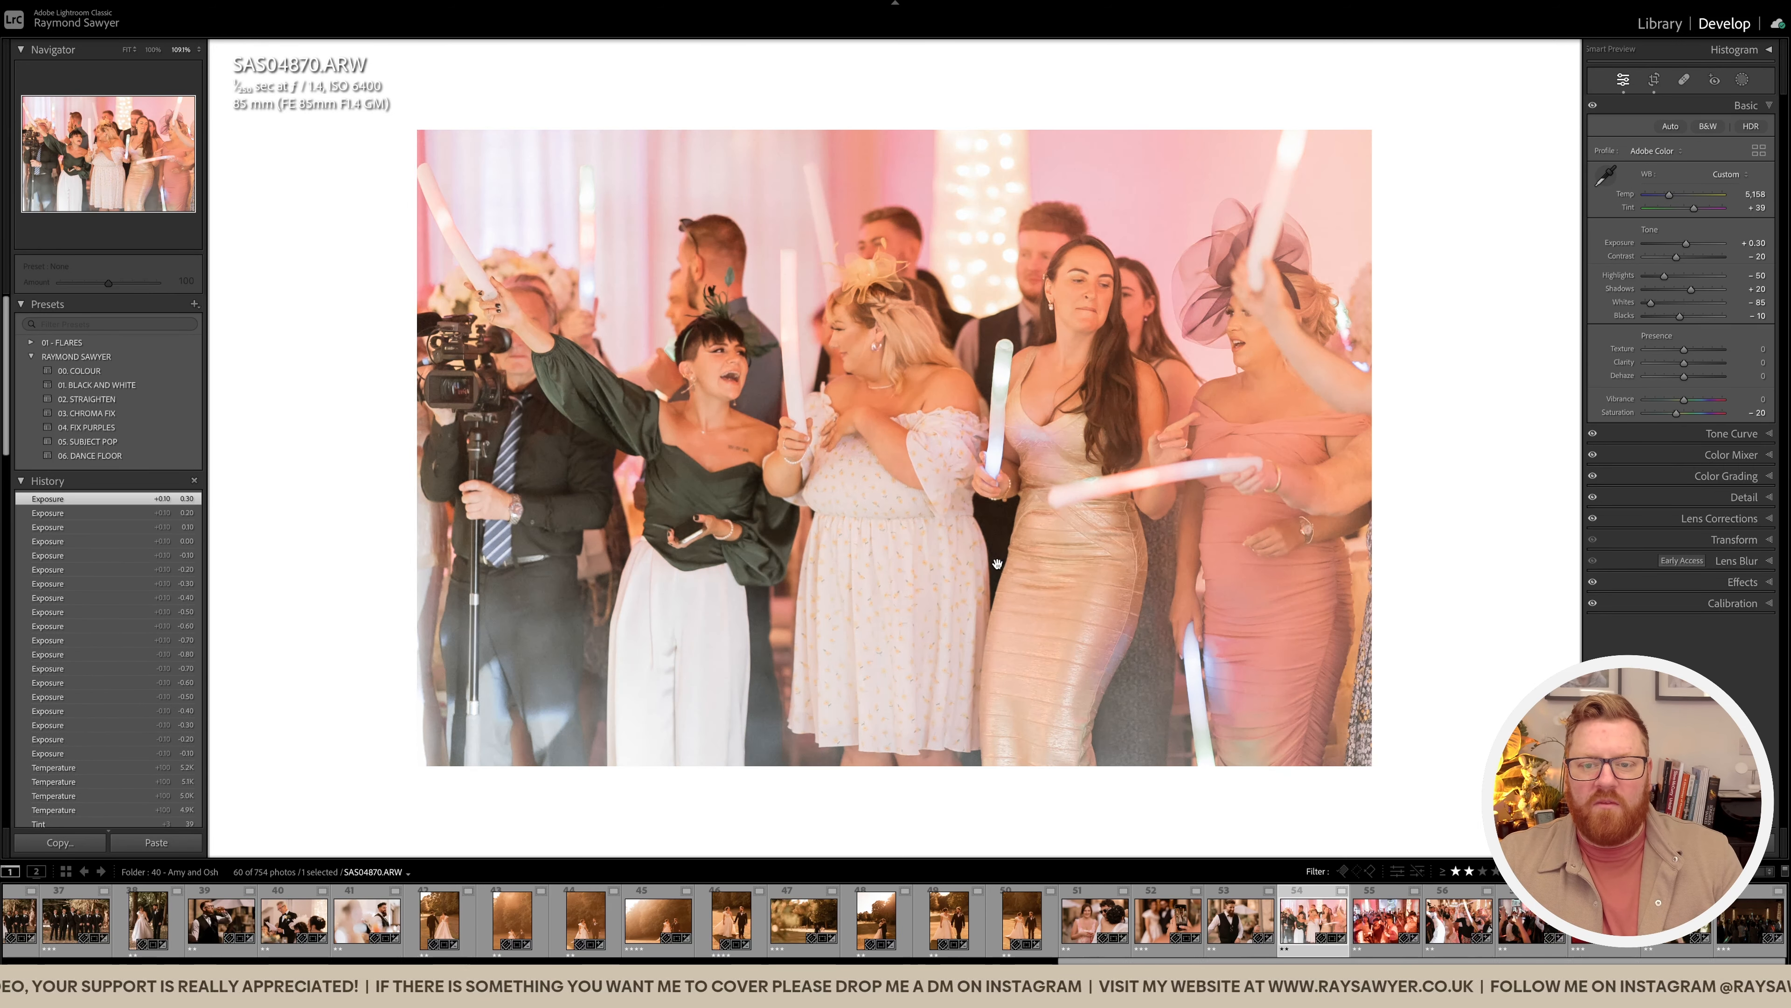
key(minus)
key(minus)
key(minus)
key(minus)
key(minus)
key(minus)
key(minus)
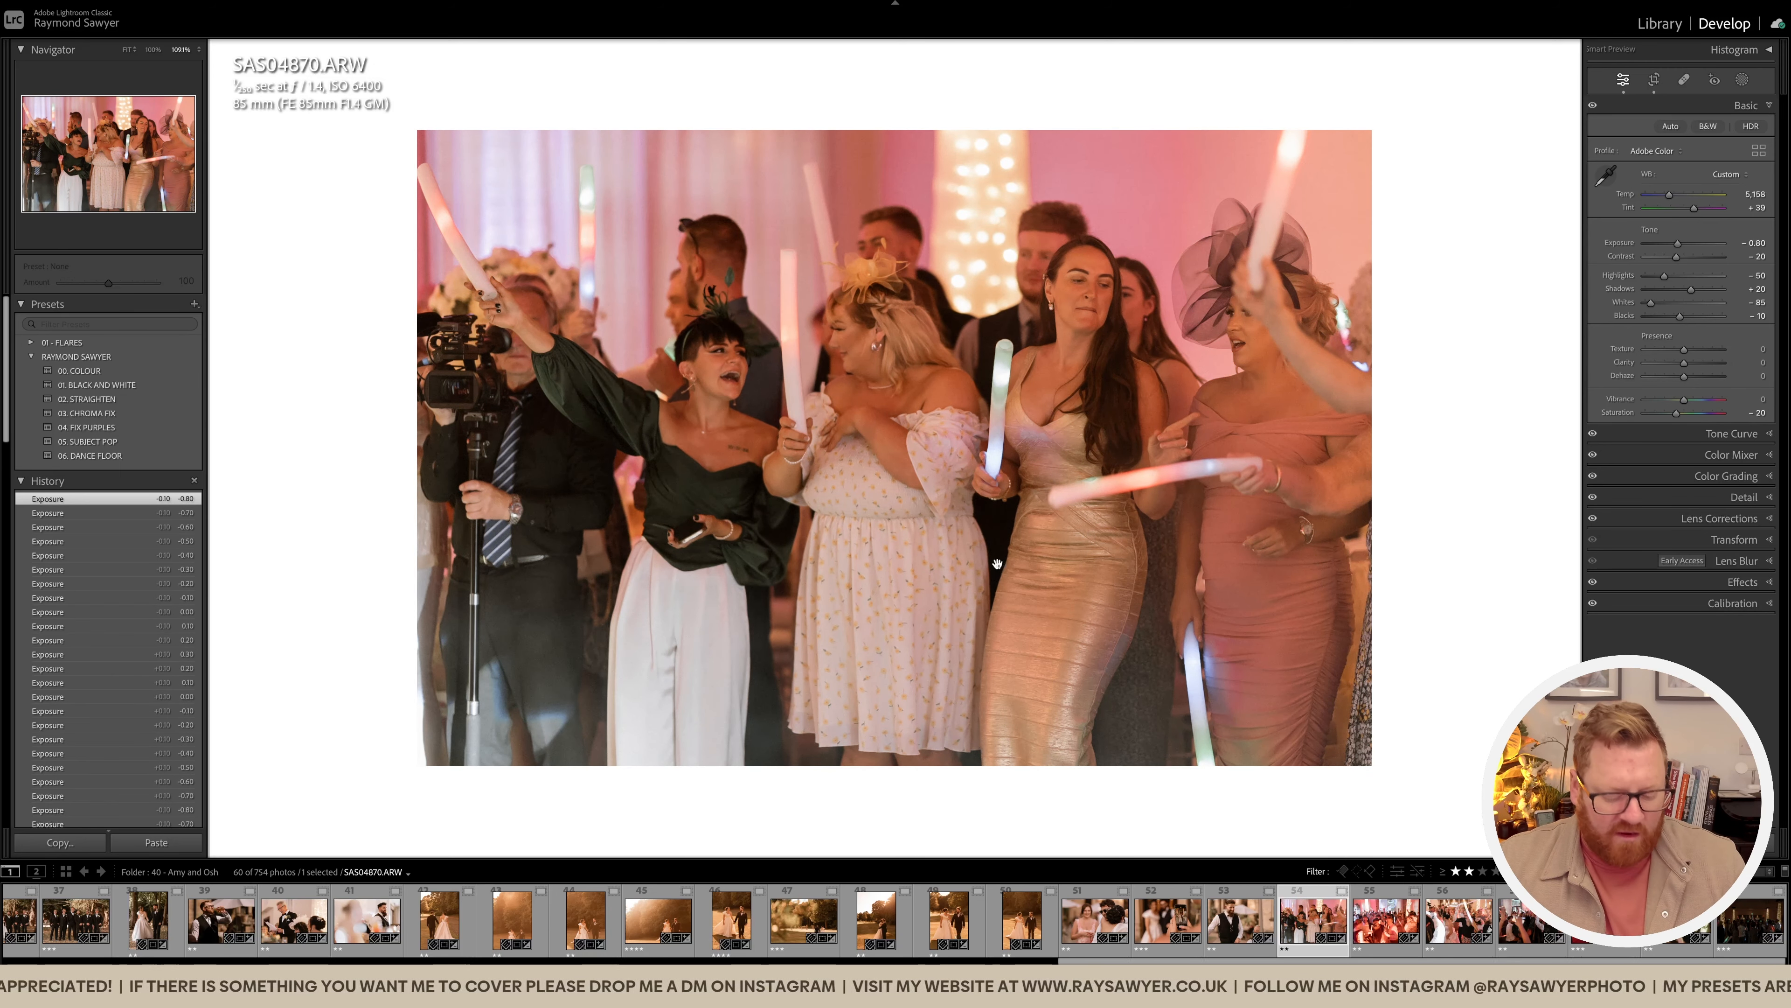
Step: Add a Subject Pop mask on the subjects of SAS04870.ARW, subtract a linear gradient from it, and raise the mask's contrast to 15
key(shift+w)
click(1534, 153)
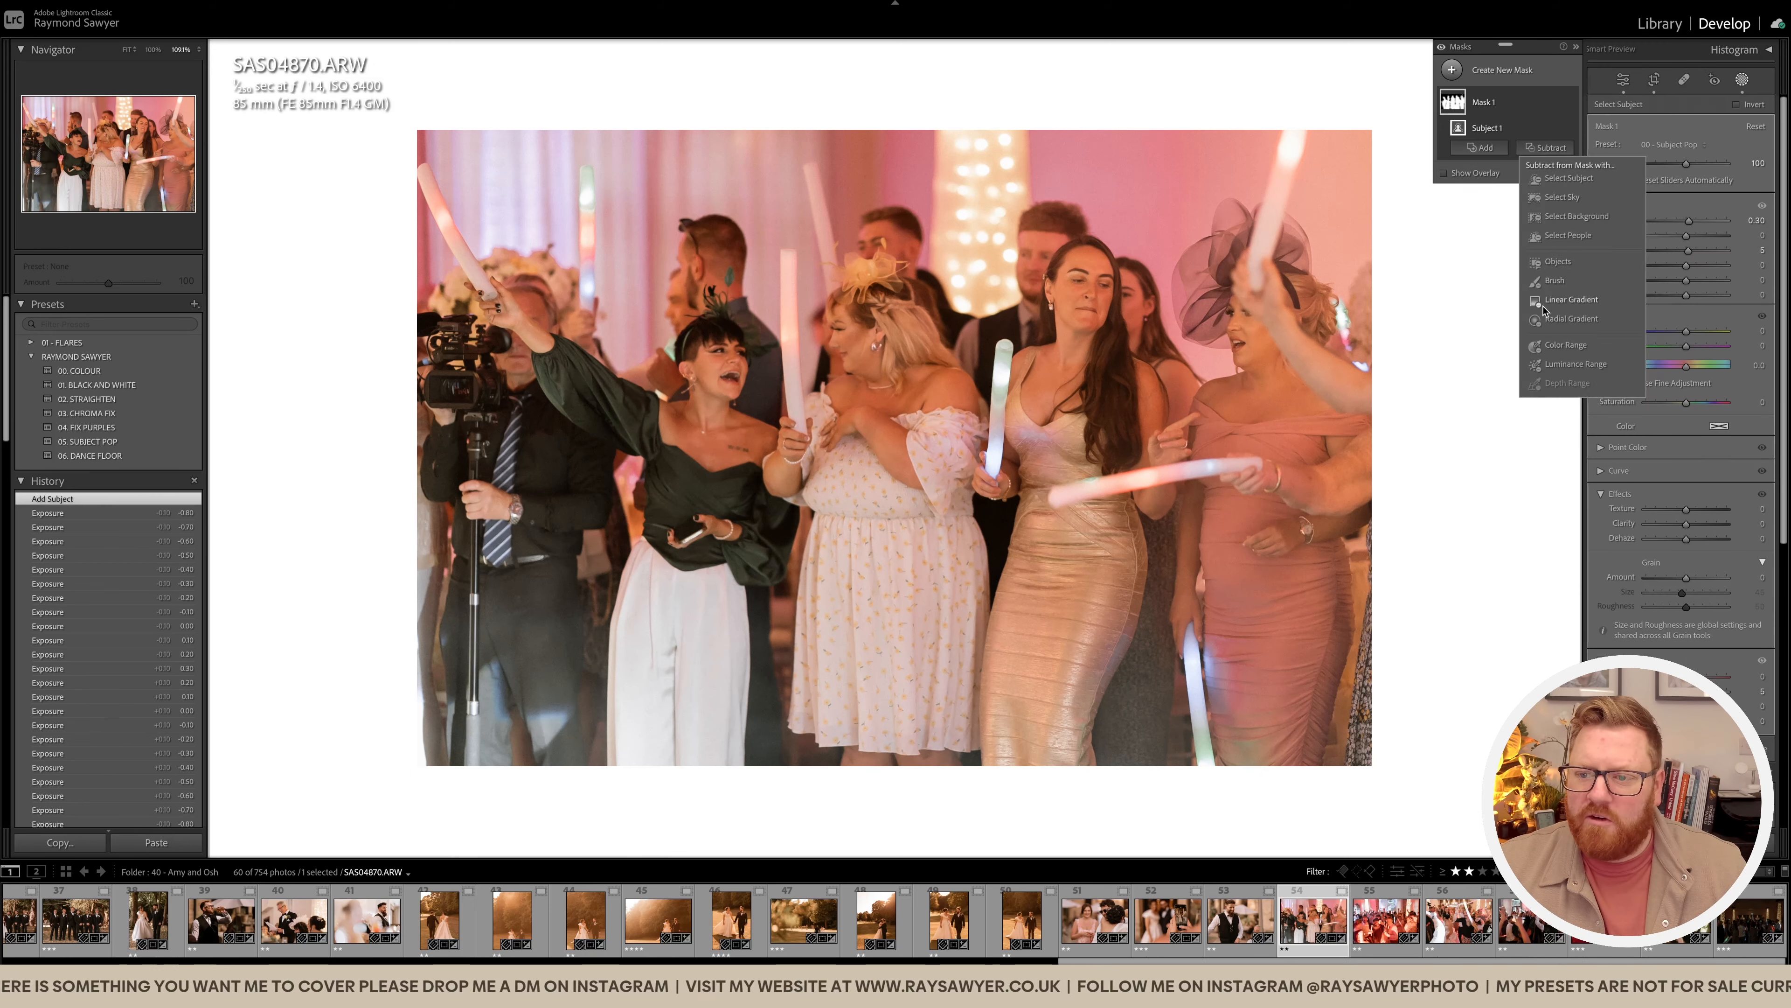
click(1571, 299)
click(1007, 443)
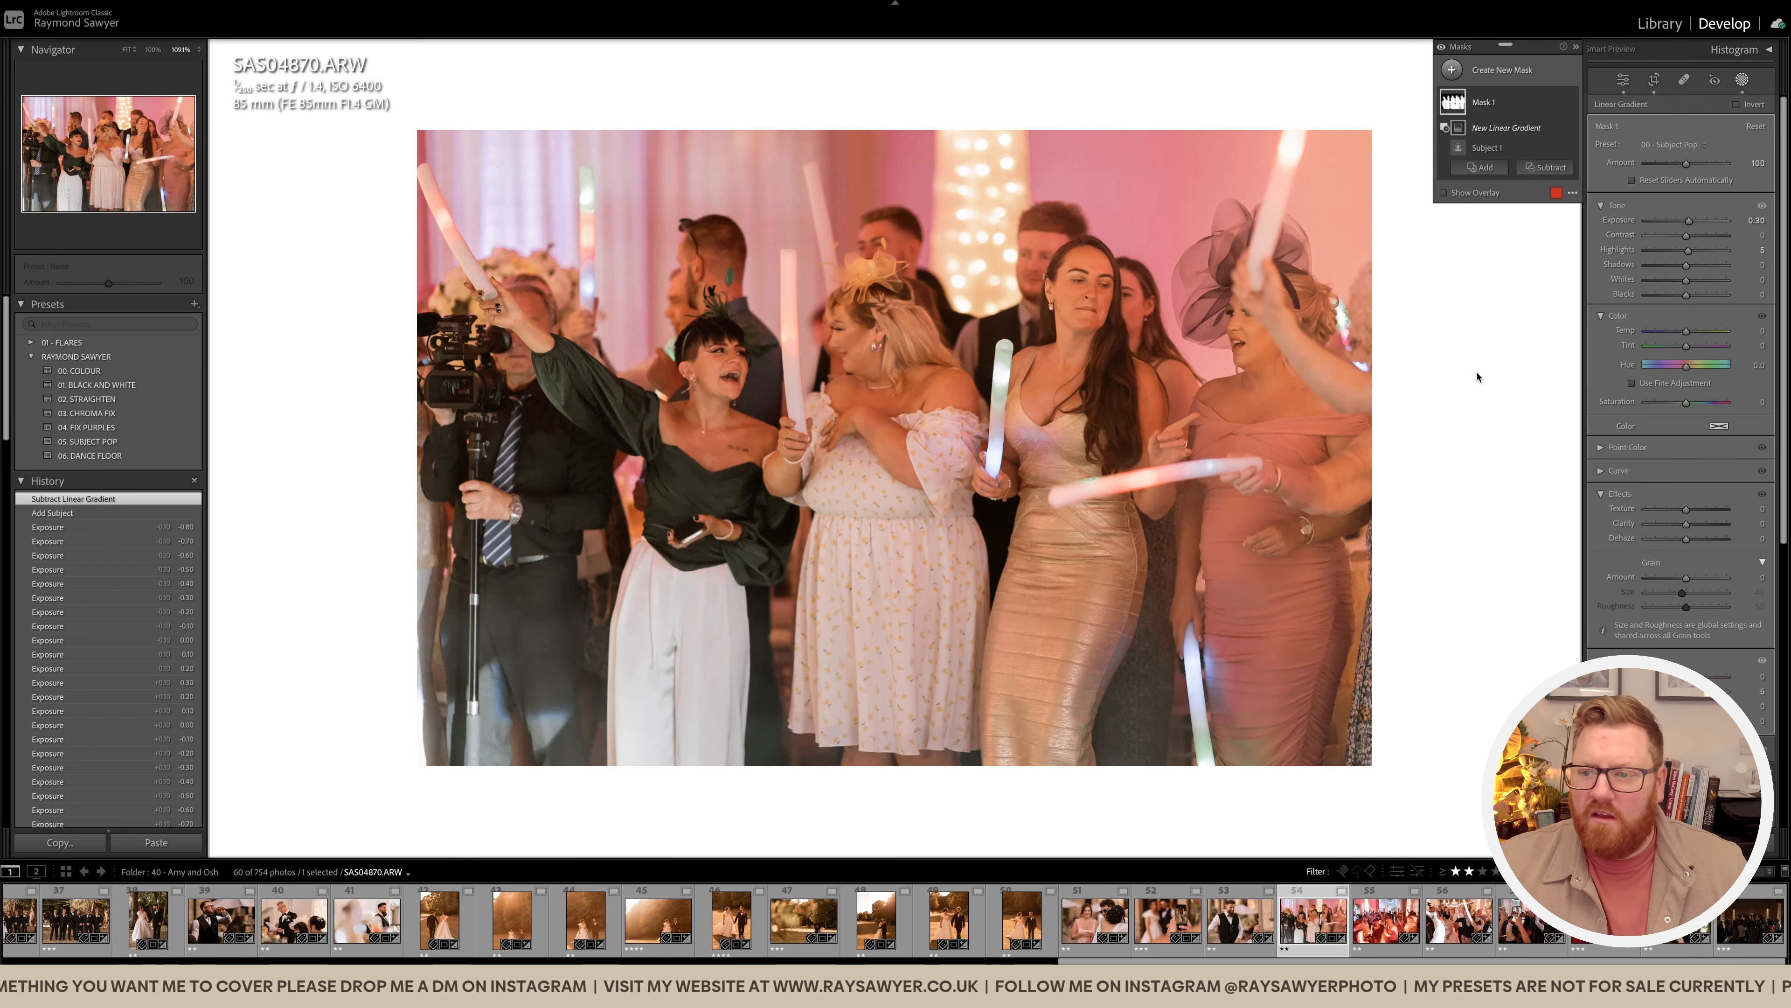
mouse_move(1689, 239)
mouse_down()
mouse_move(1711, 238)
mouse_move(1696, 244)
mouse_up()
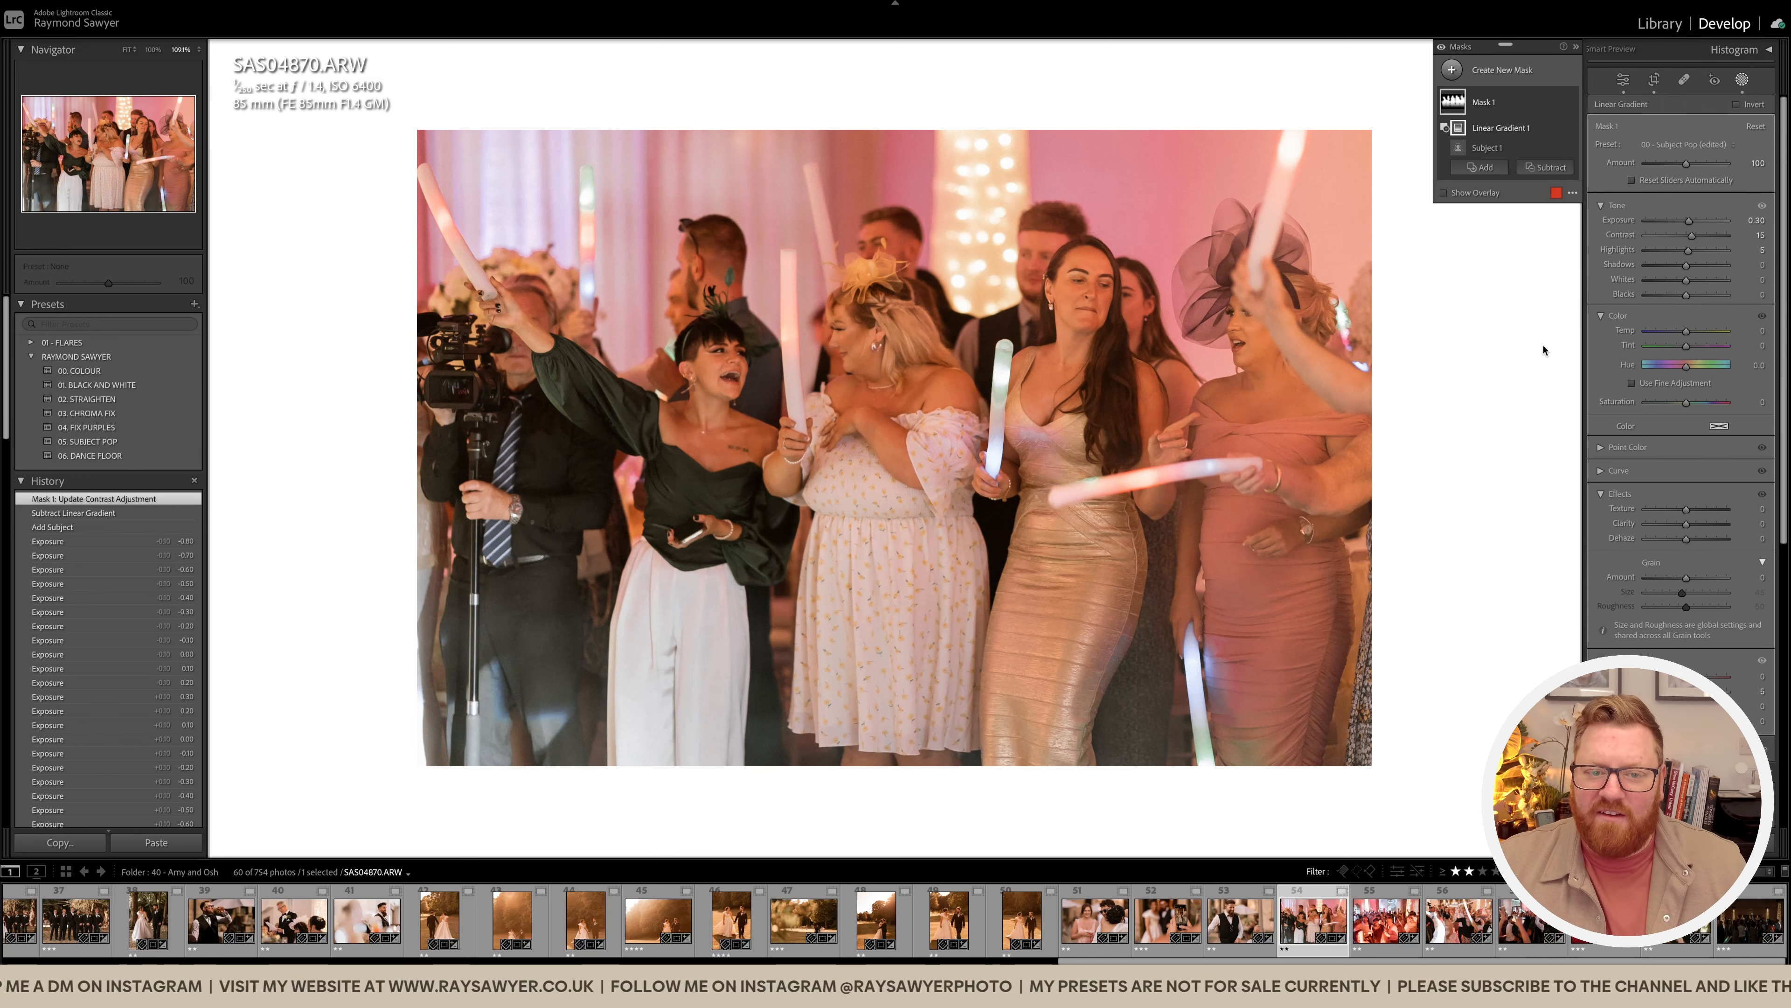
key(shift+w)
drag(1002, 583, 981, 583)
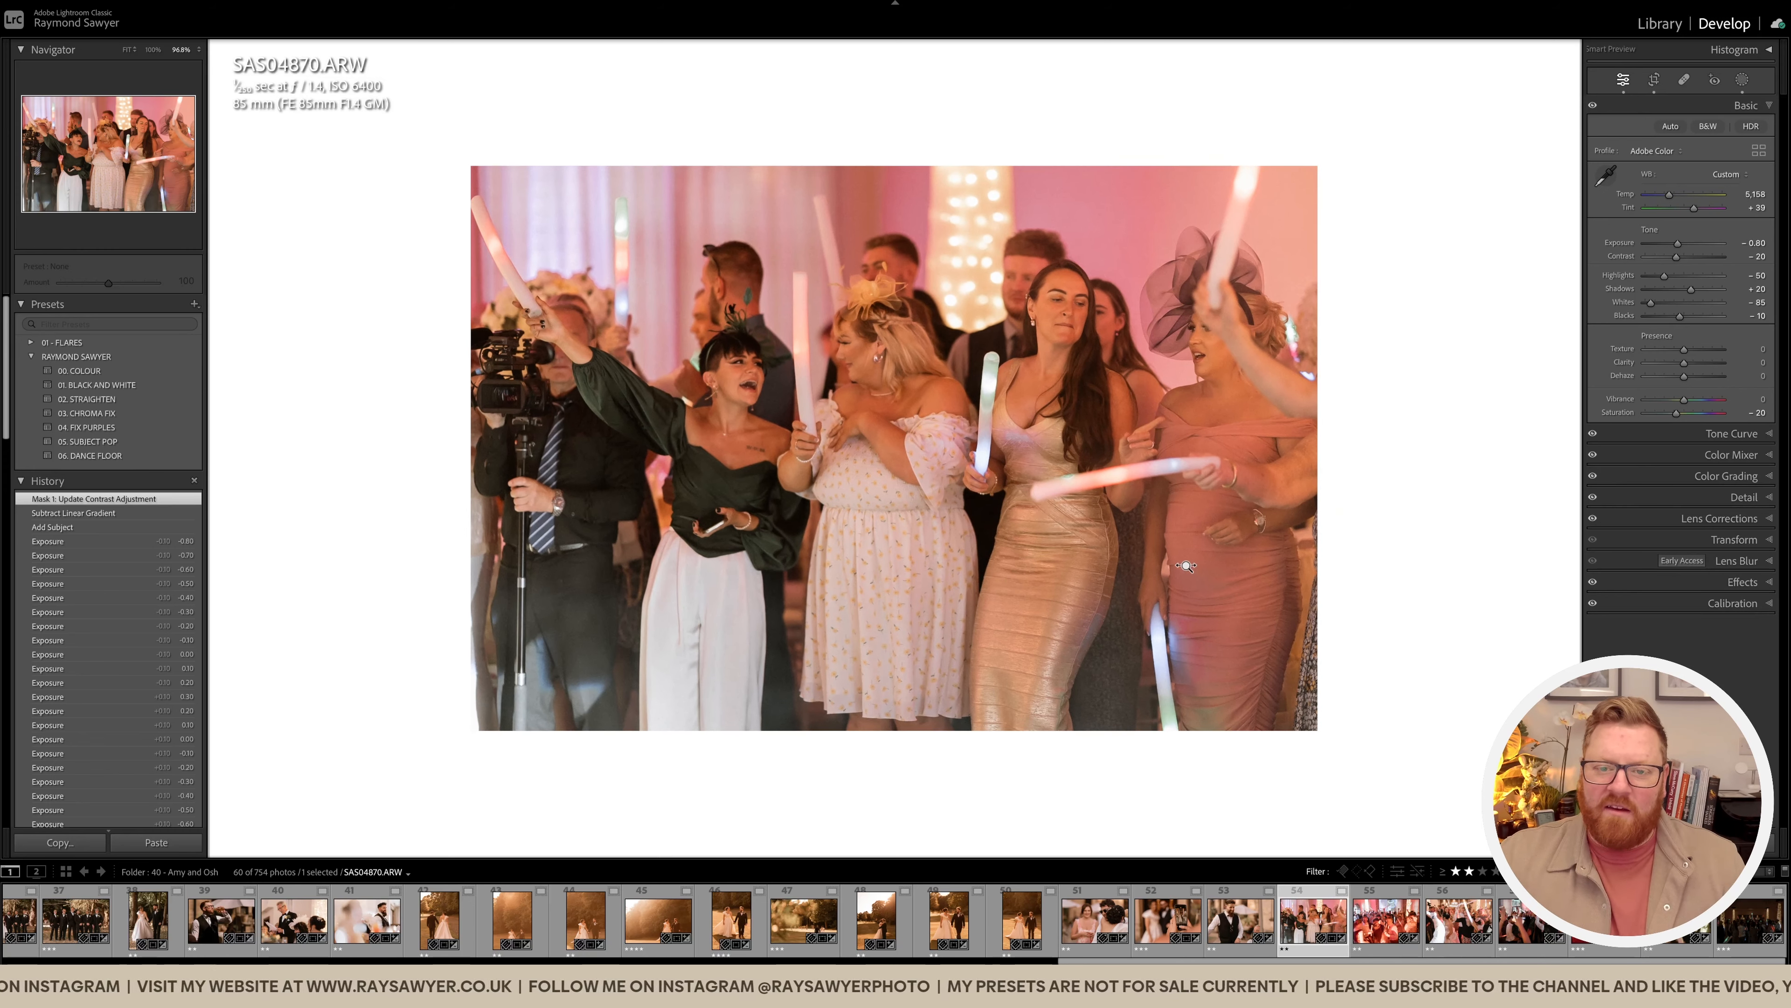
Step: Paste the dance floor settings onto SAW09406.ARW, then straighten it to an angle of 1.09 and tighten the crop
key(Right)
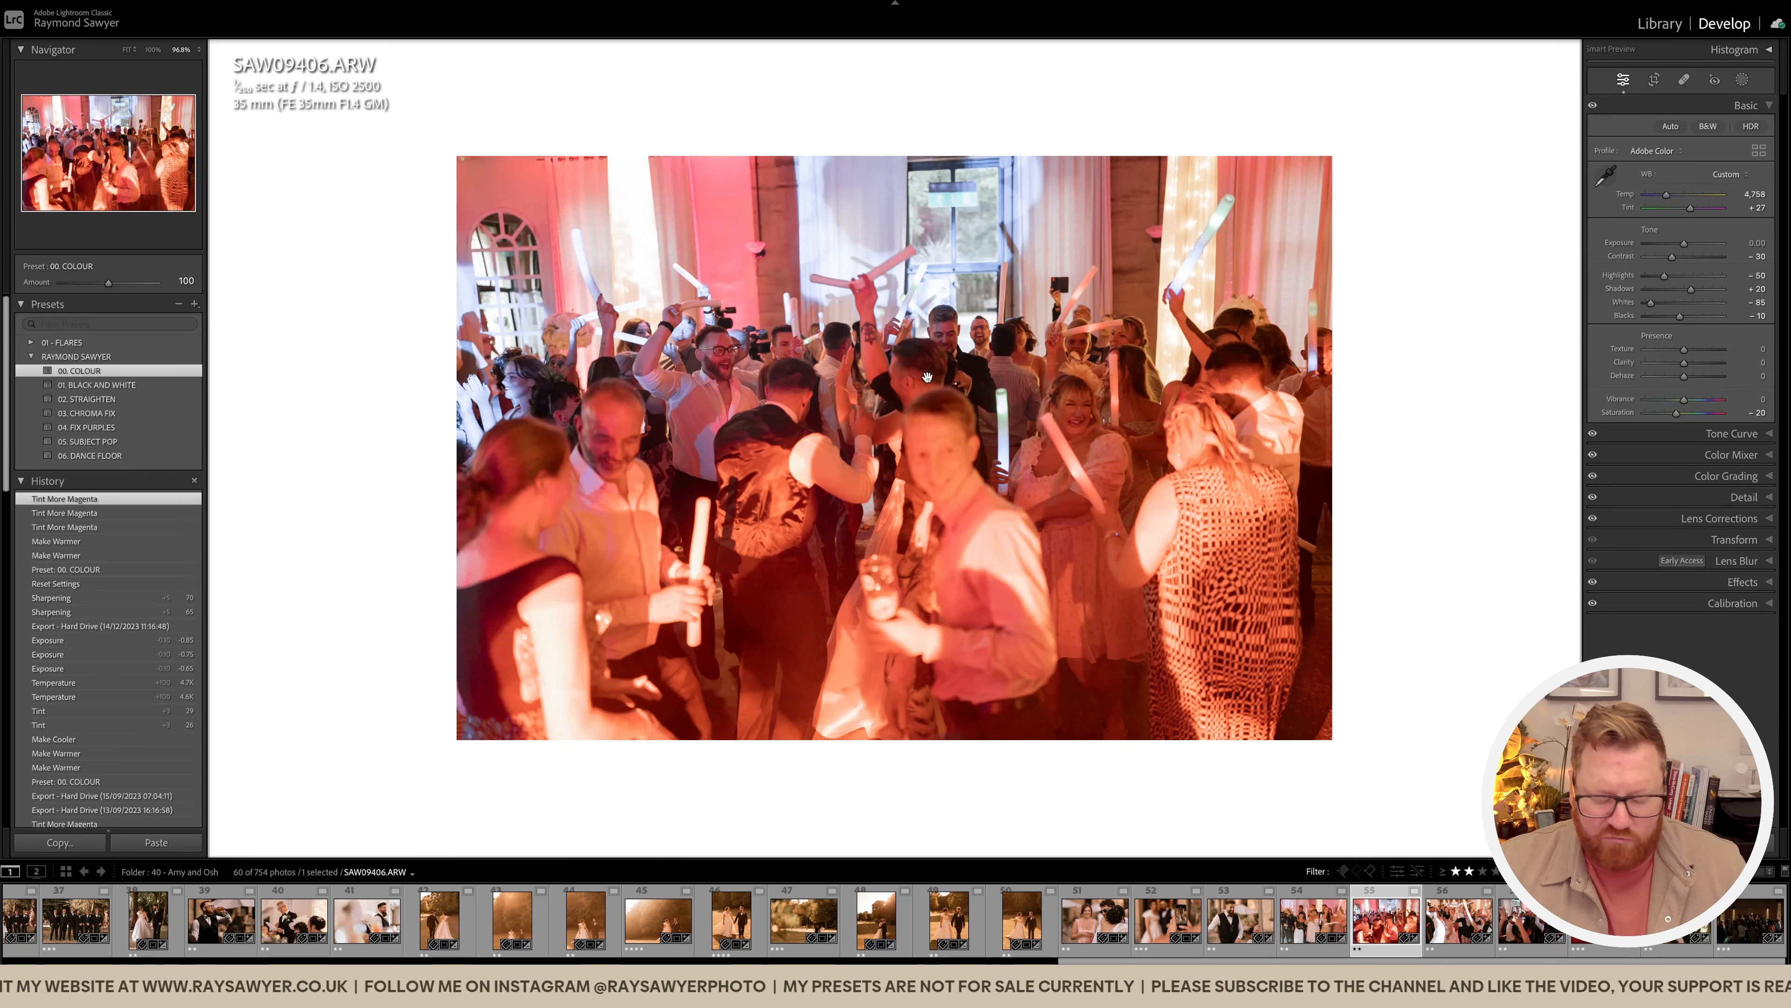
key(super+shift+v)
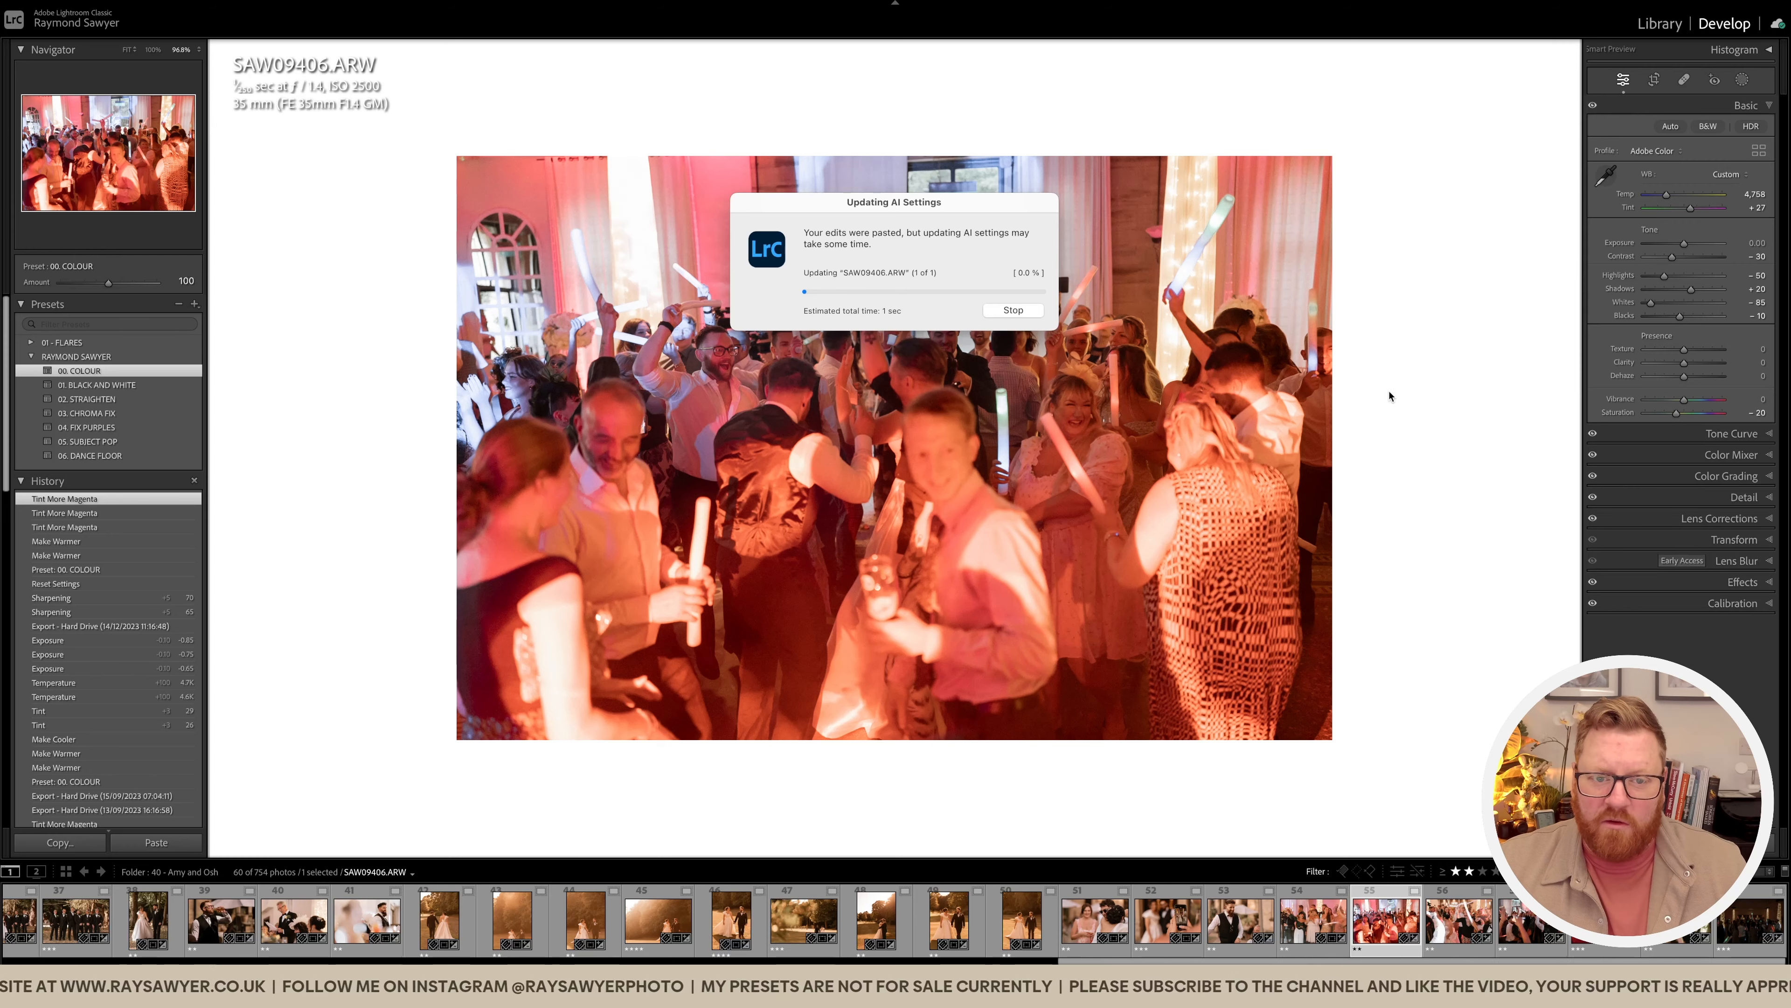
key(r)
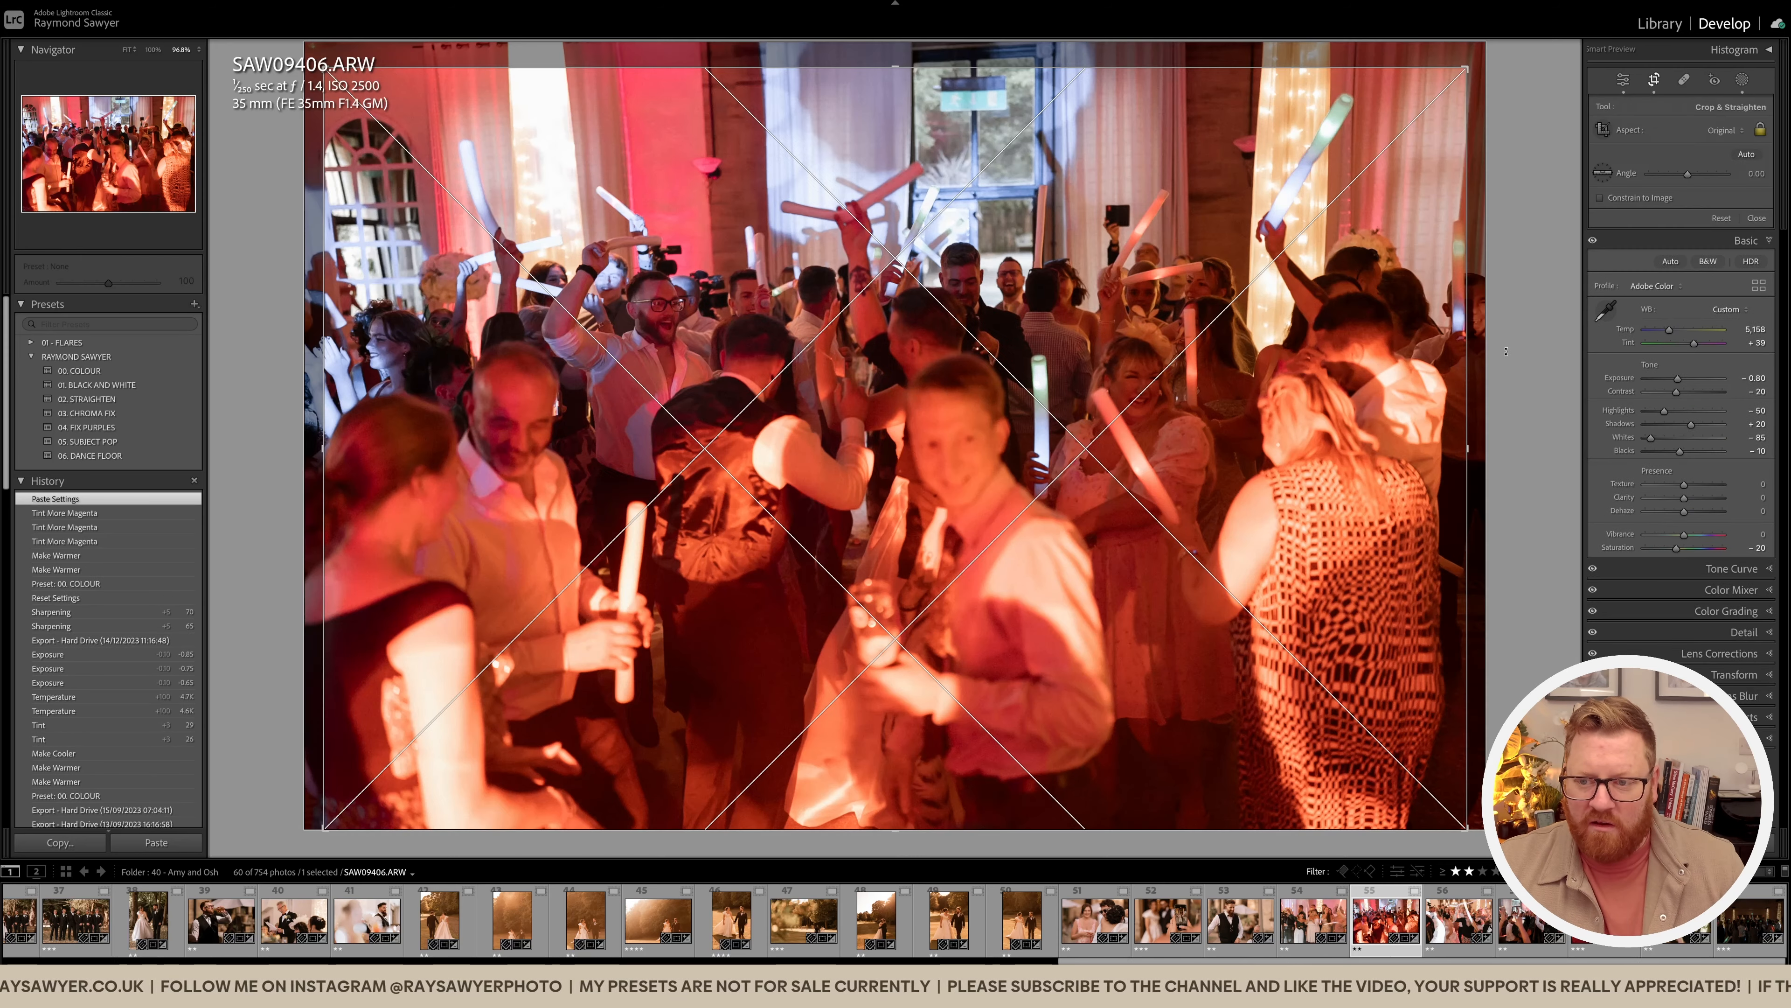
drag(1513, 360, 1513, 366)
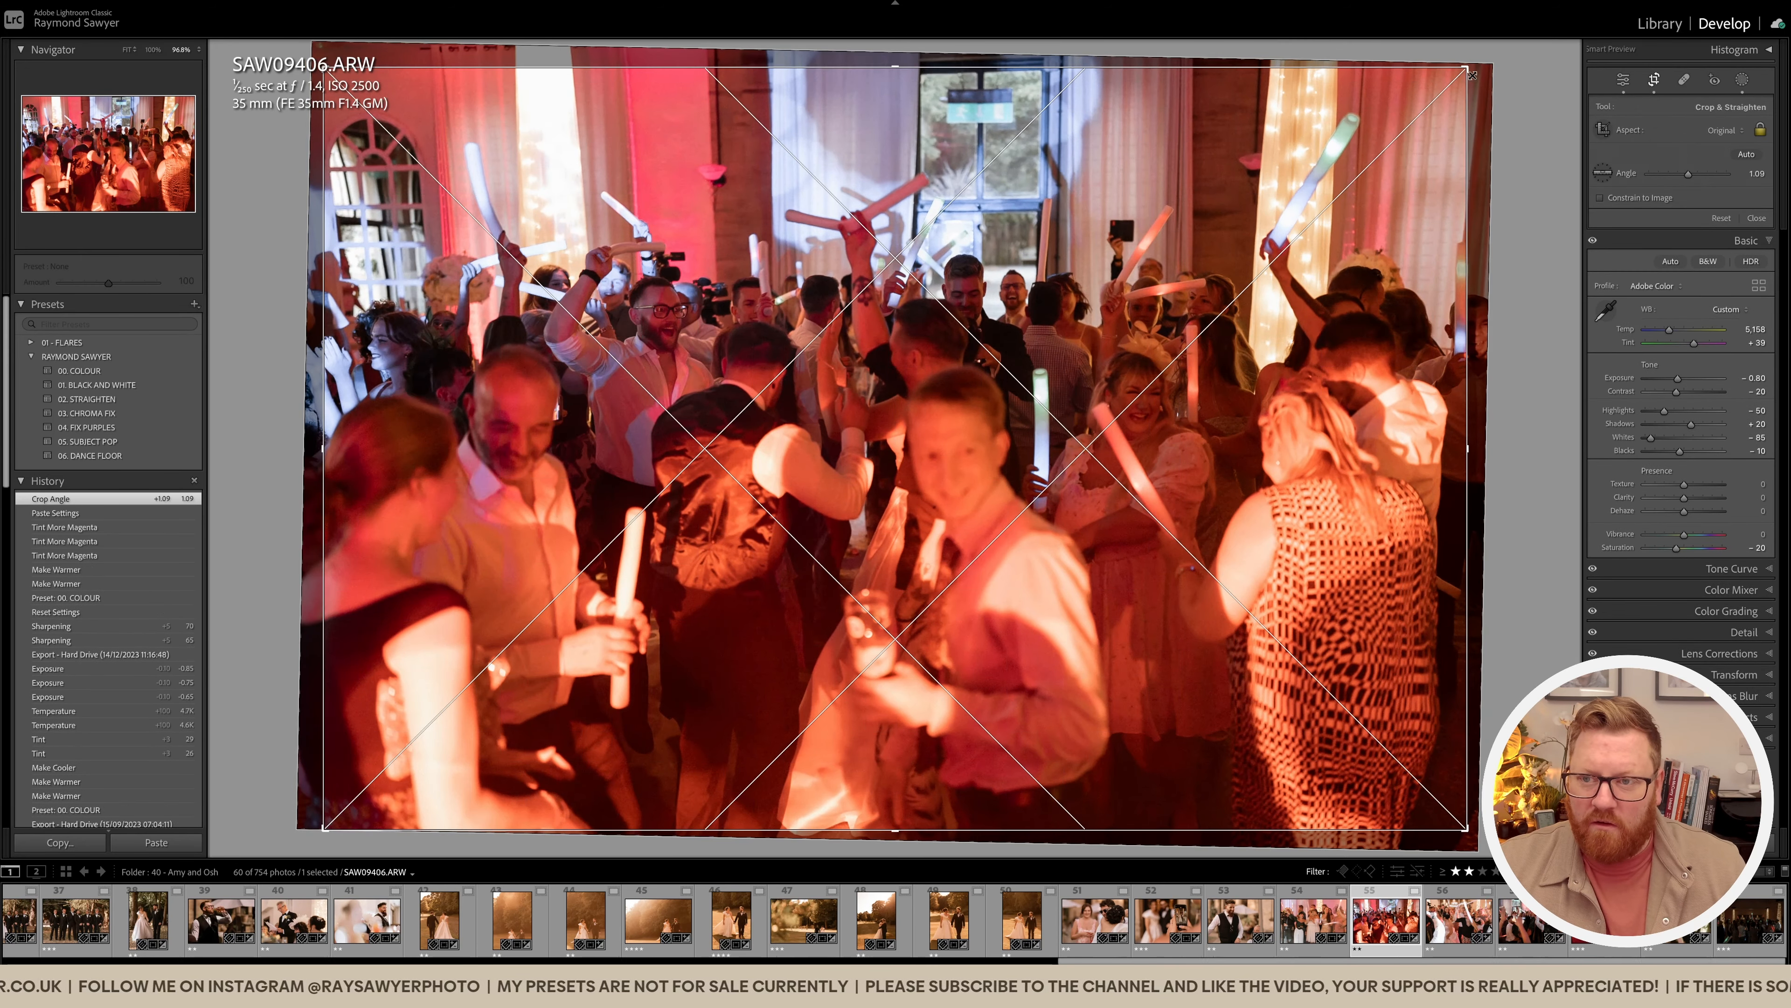
drag(1469, 71, 1453, 86)
key(Return)
Step: Set the exposure of SAW09406.ARW to -1.00 and paste its settings onto SAW09415.ARW
key(minus)
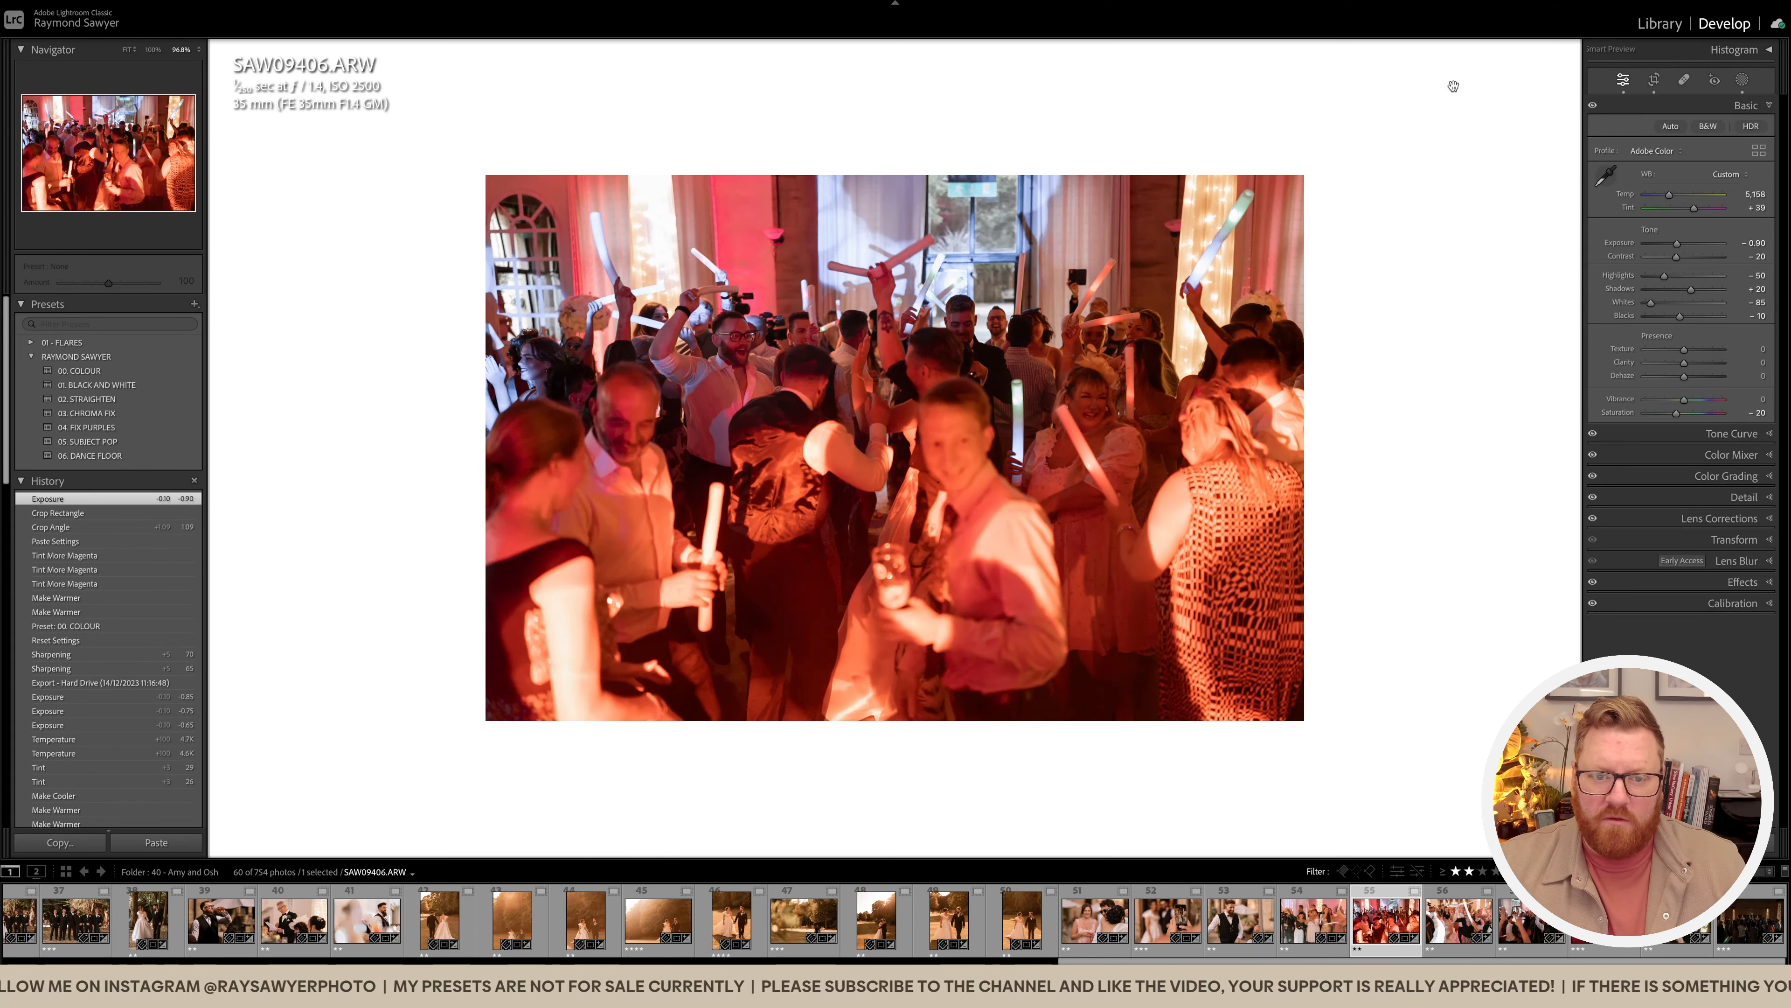
key(minus)
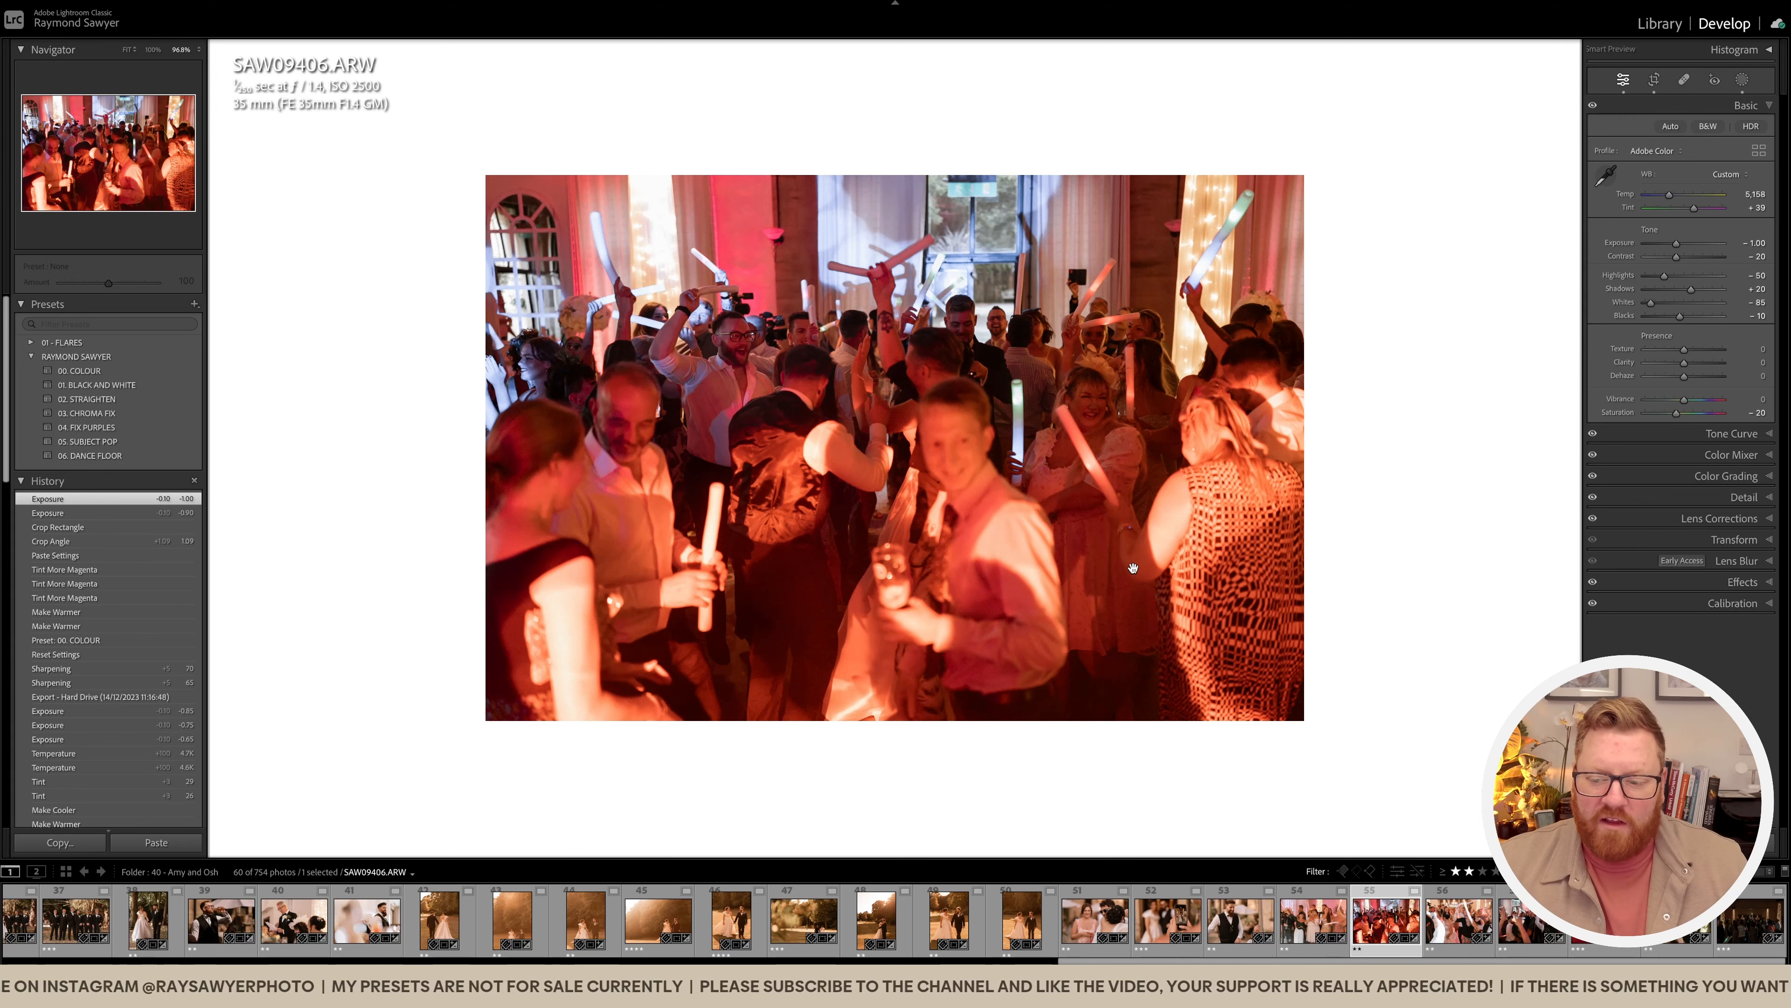
key(Right)
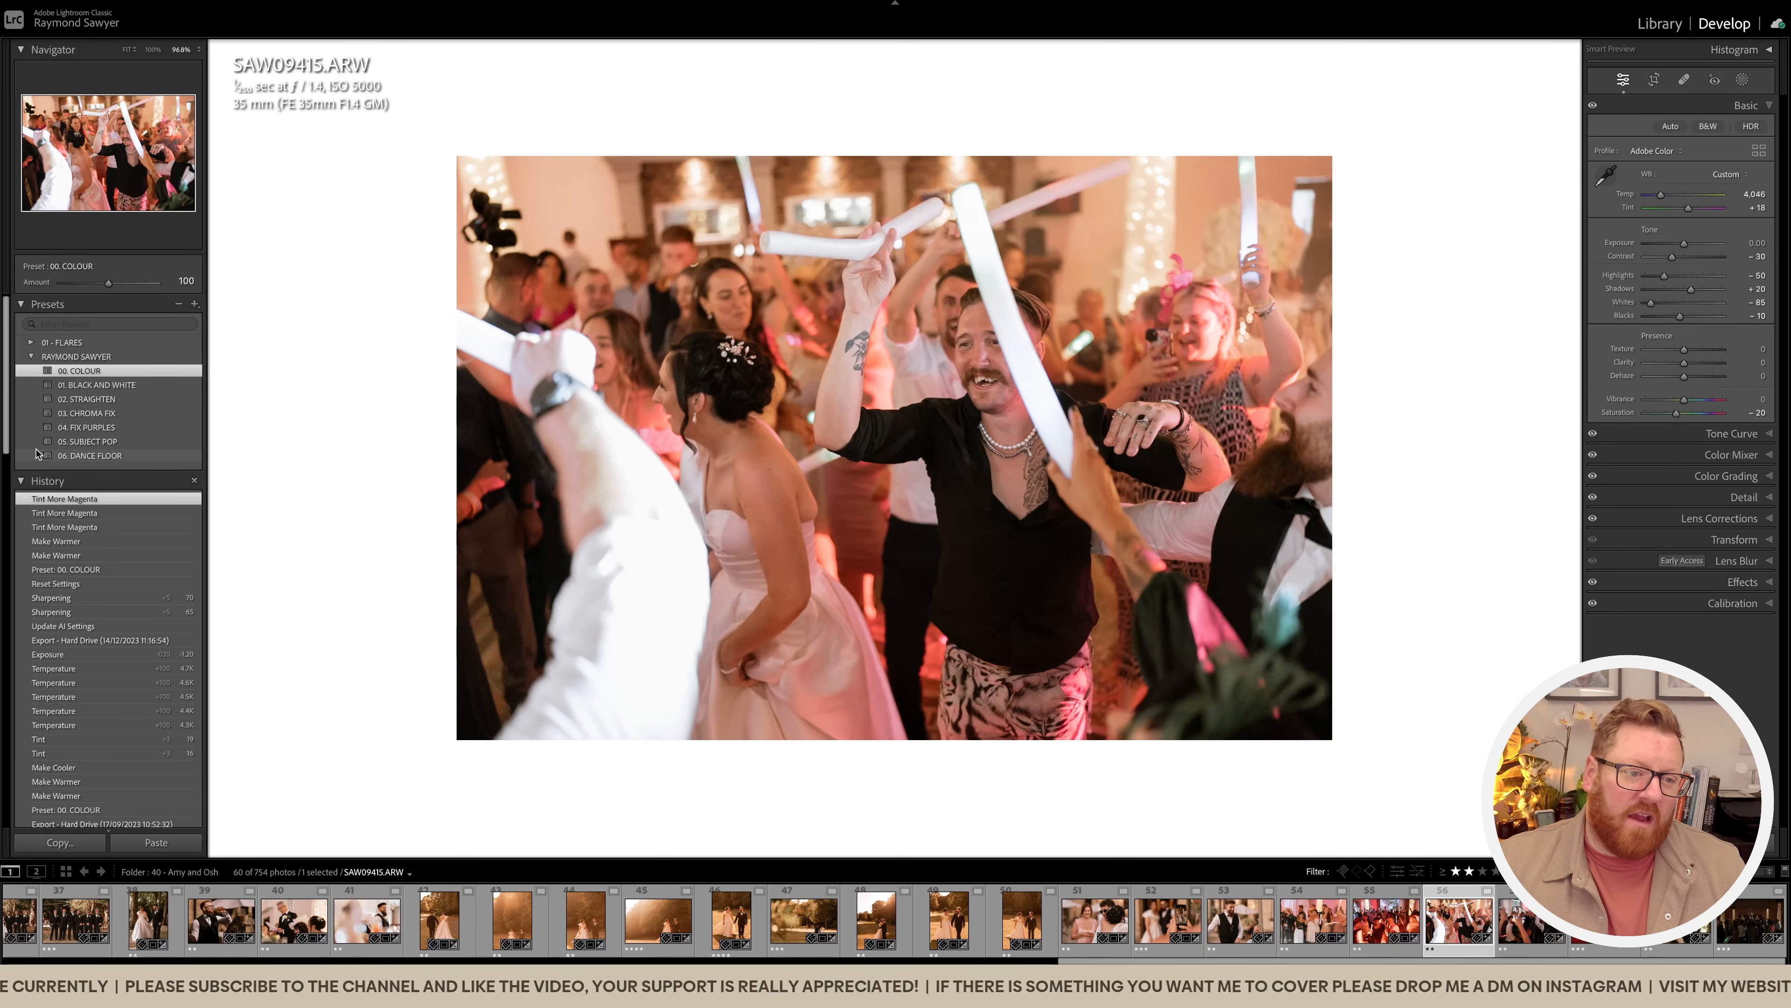
click(917, 412)
key(ctrl+shift+v)
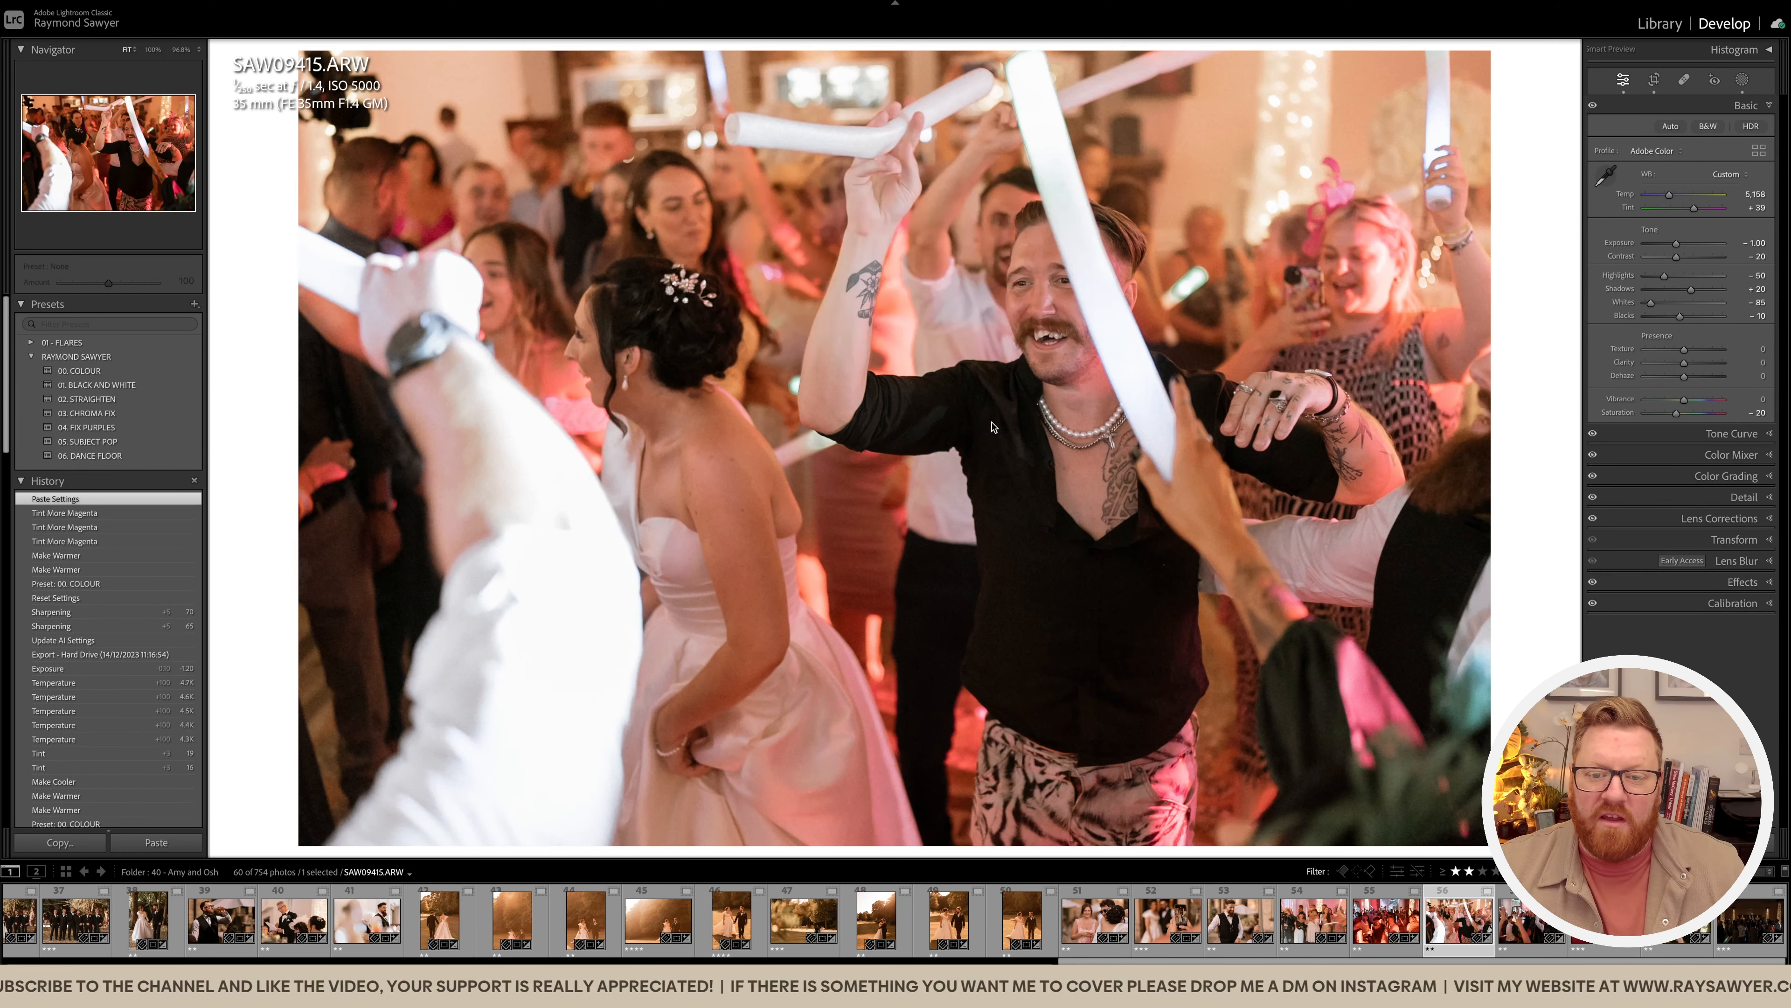
click(992, 427)
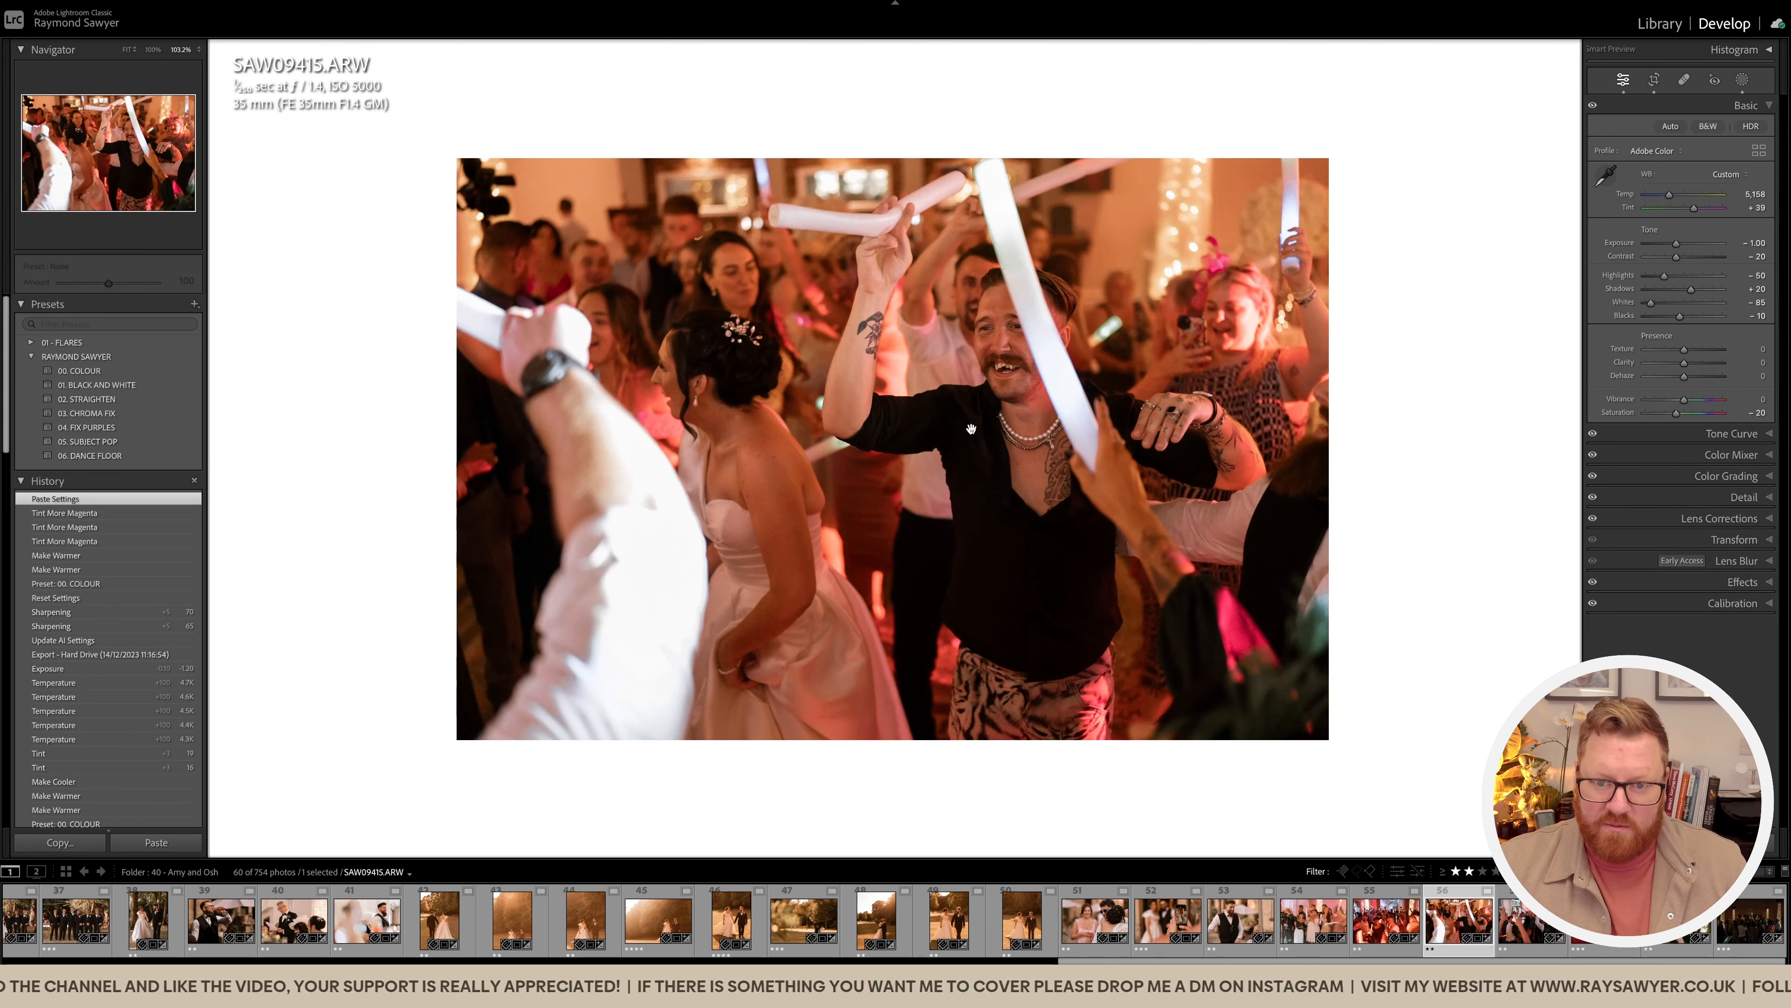
Step: Brush an extra Subject Pop mask over the dancing man in SAW09415.ARW and set the photo's exposure to -1.00
key(k)
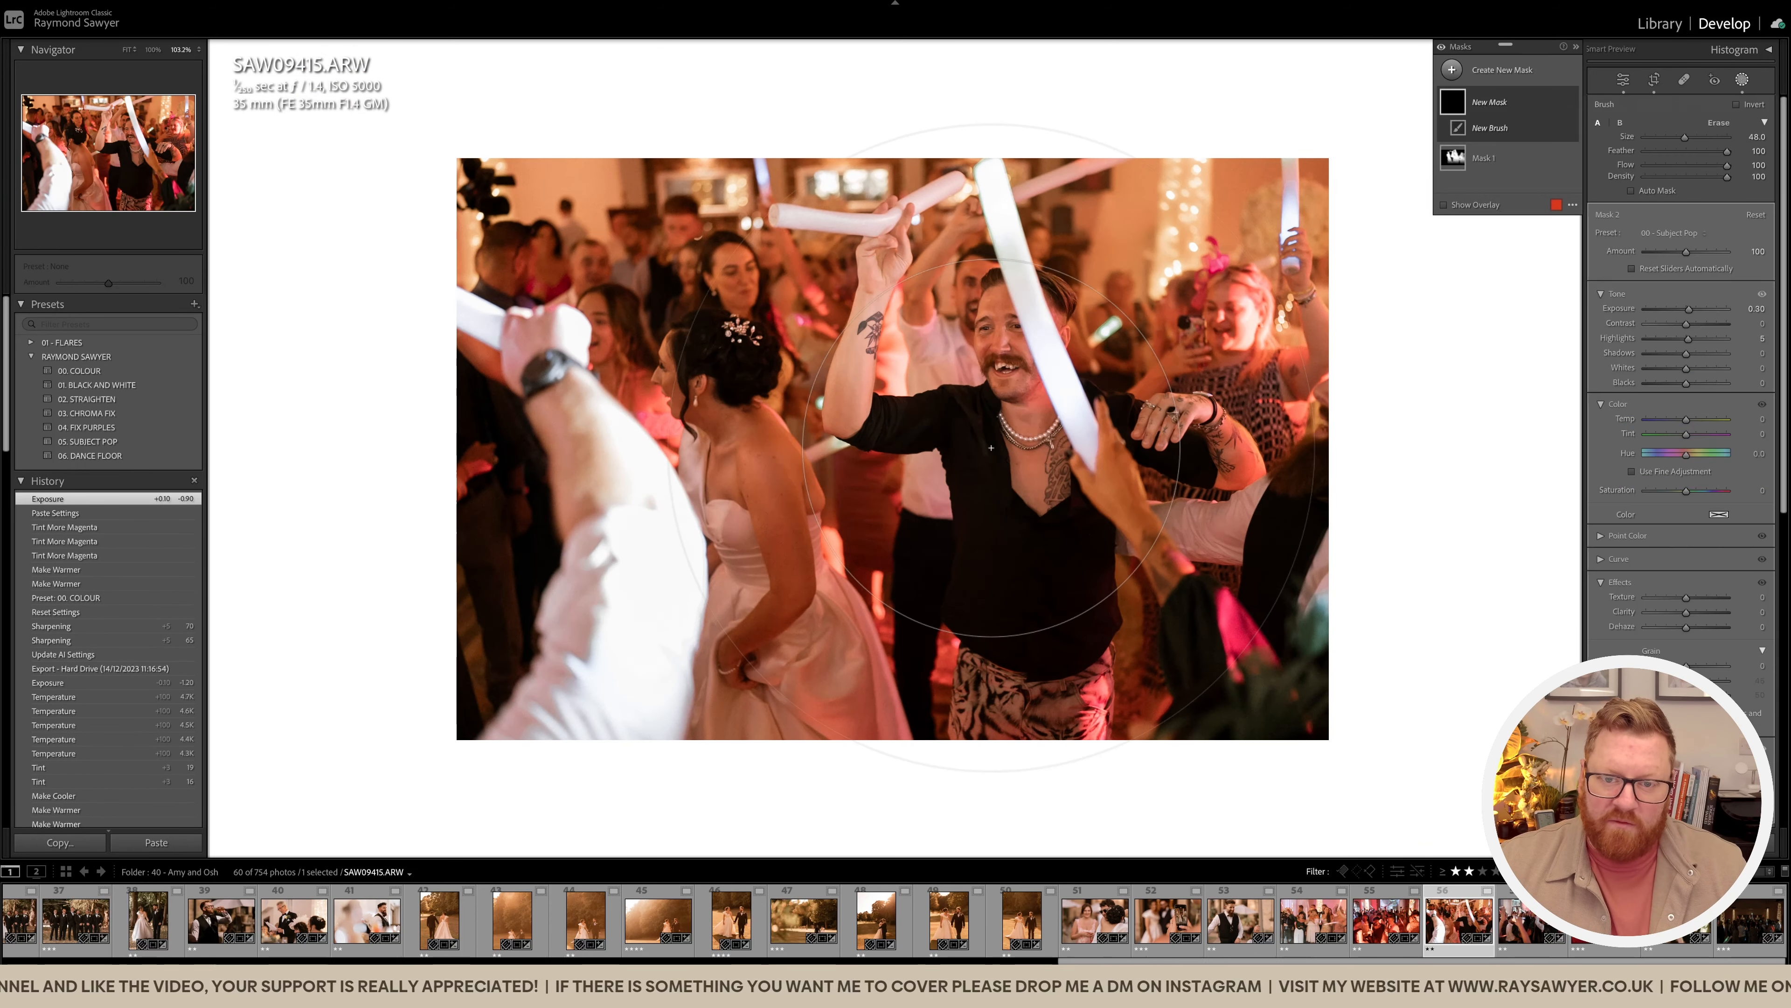
key(k)
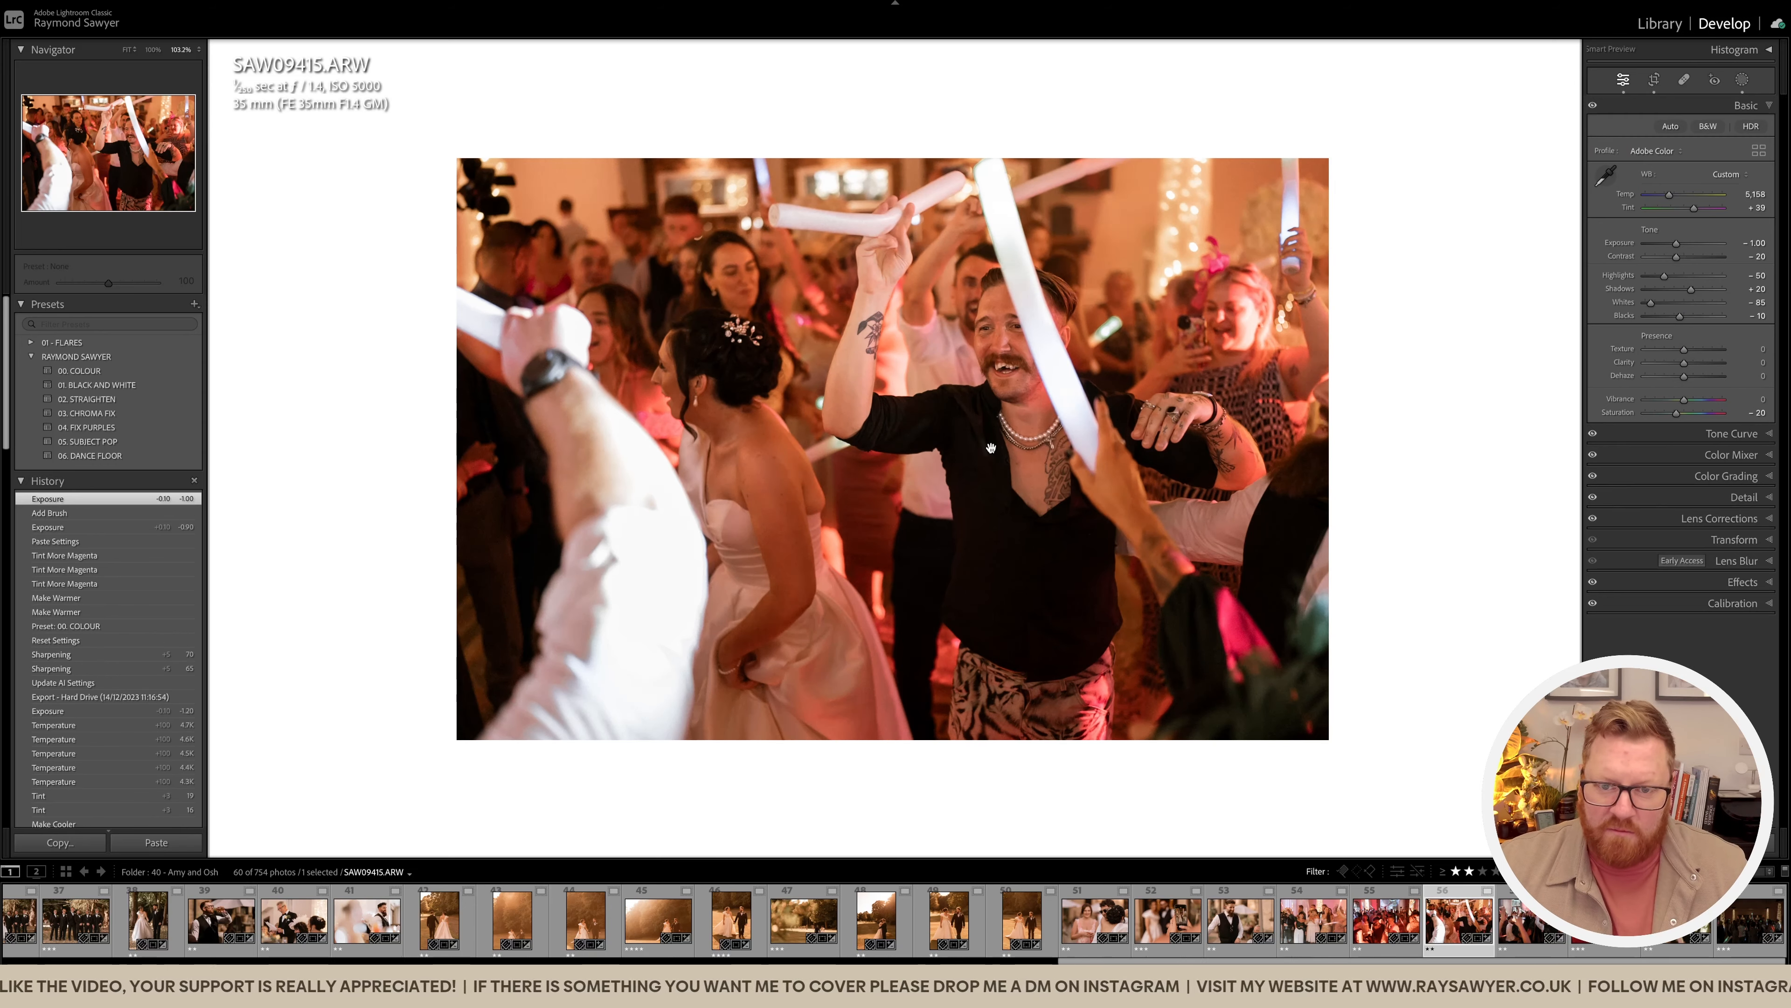
key(minus)
drag(1031, 696, 897, 304)
drag(894, 383, 852, 388)
Step: Paste the dance floor settings onto SAW09463.ARW, then reset its crop and tighten it slightly
key(Right)
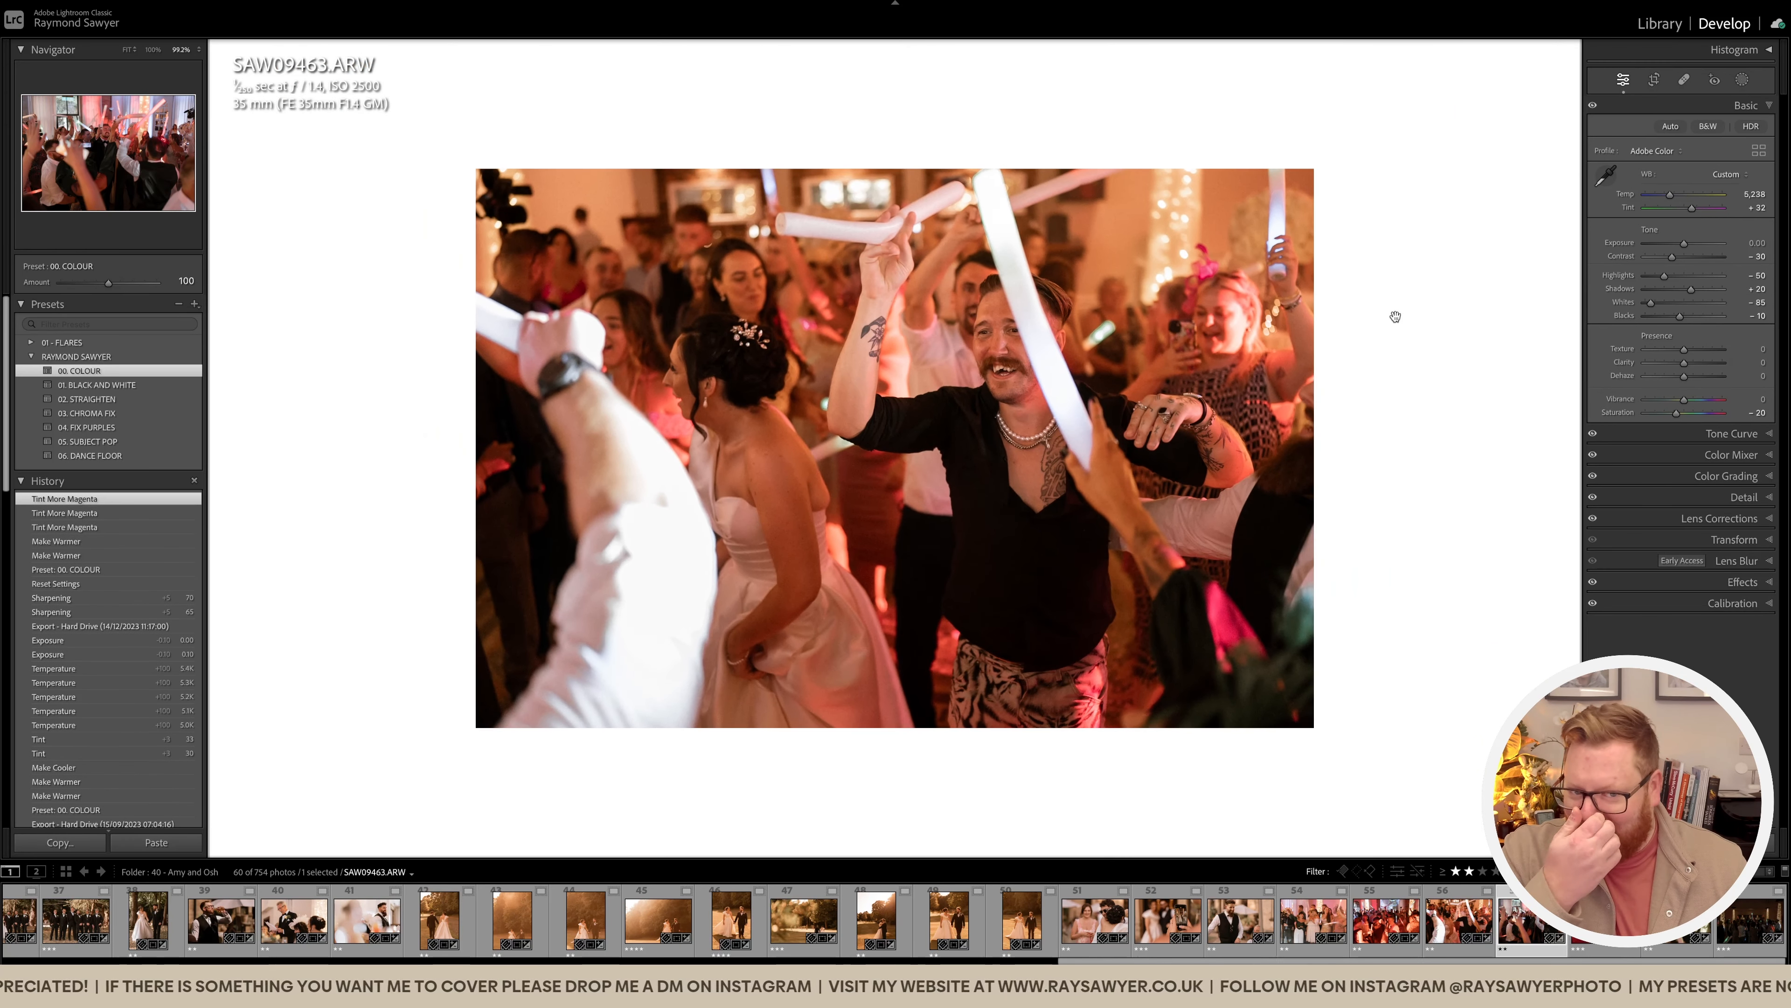
key(ctrl+shift+v)
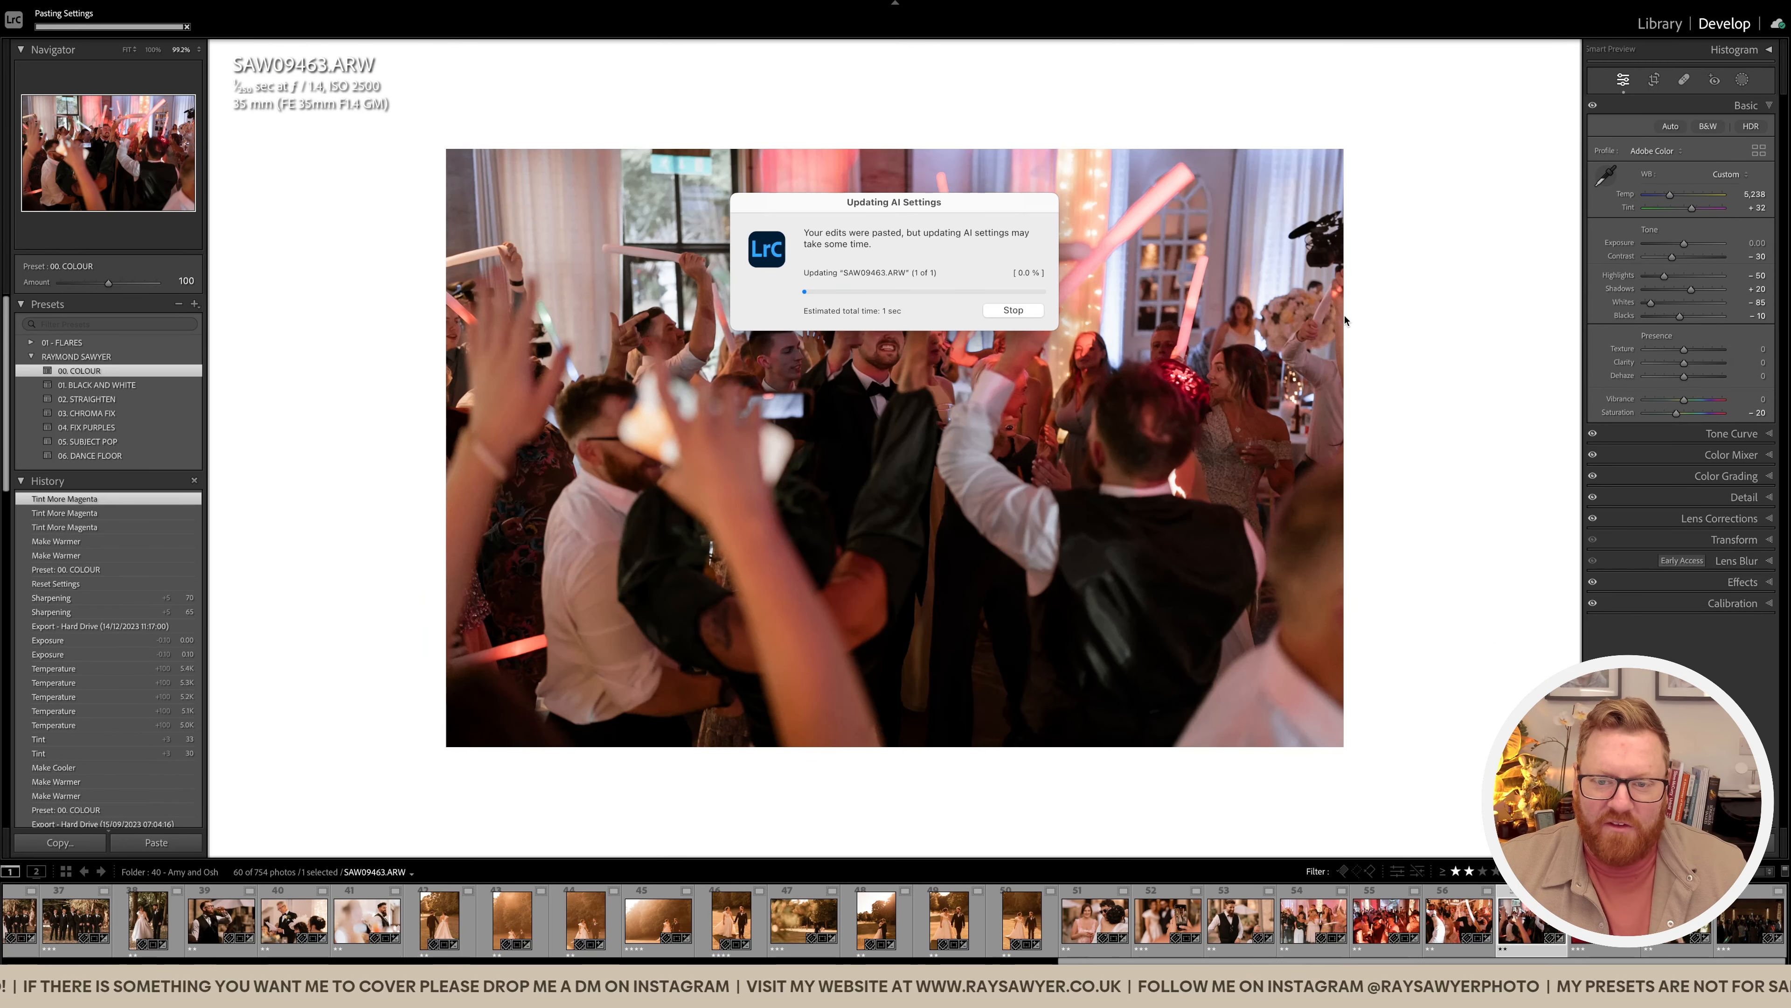
key(Return)
key(r)
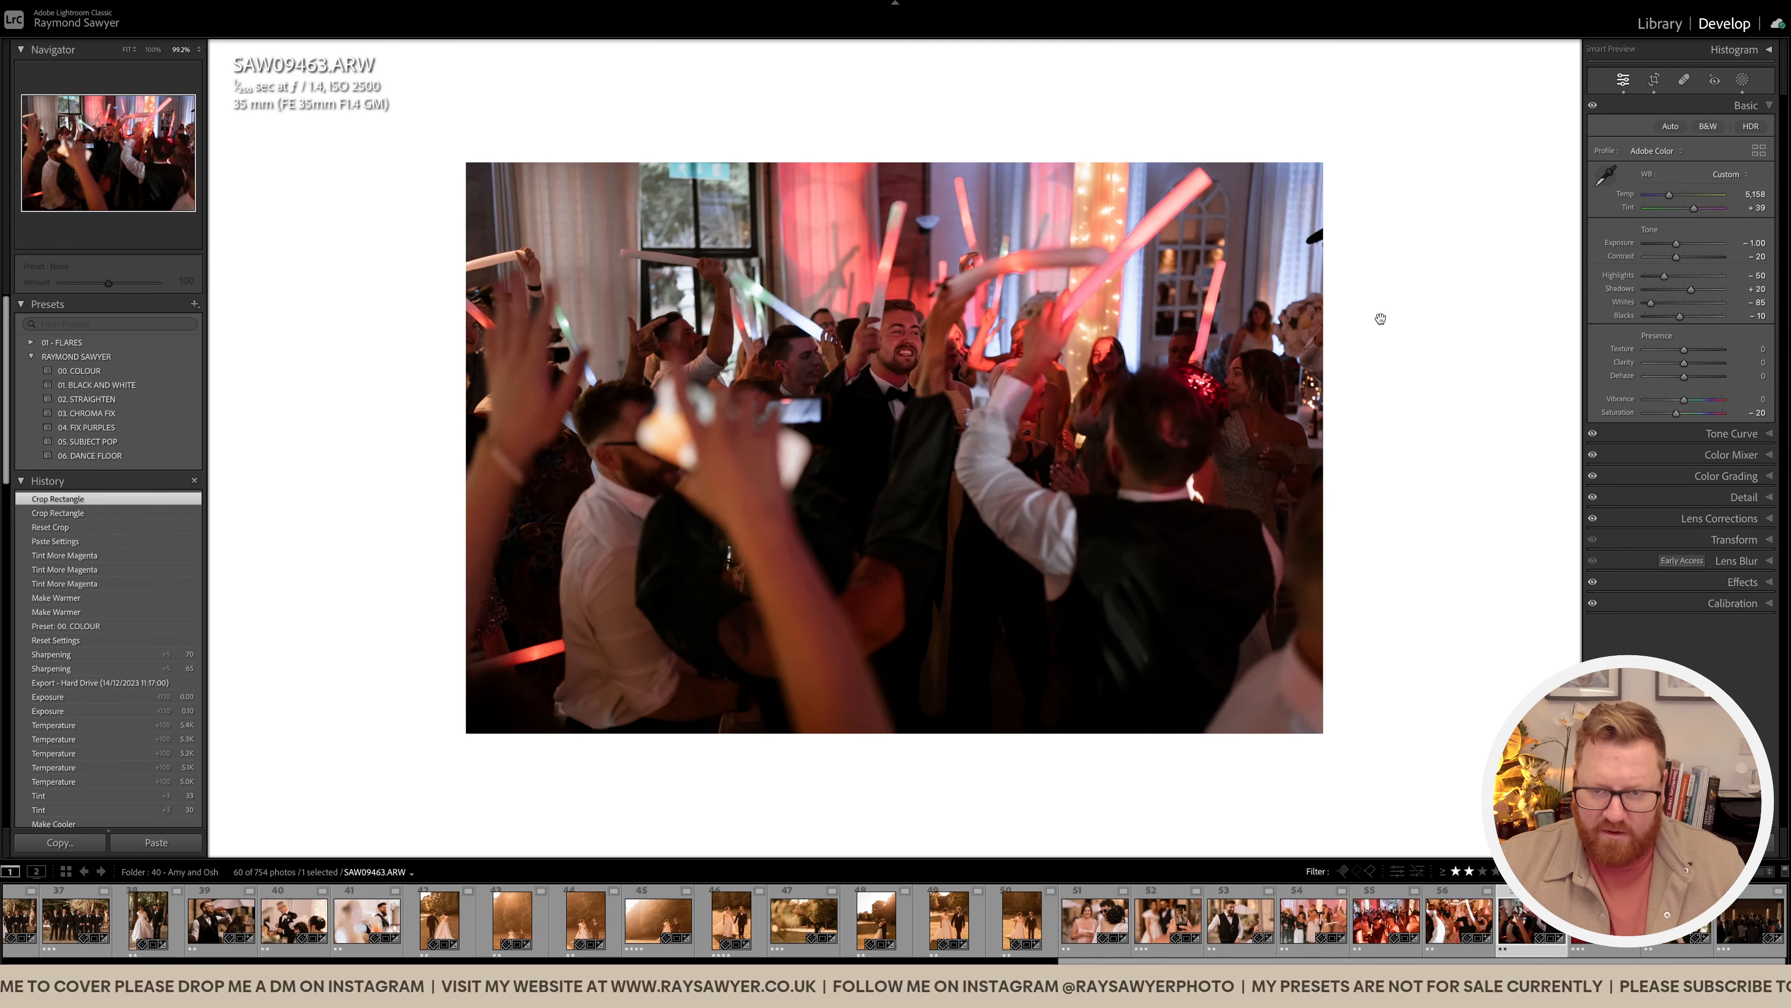
Step: Brush a Subject Pop mask over the bow-tied man in the crowd of SAW09463.ARW
key(k)
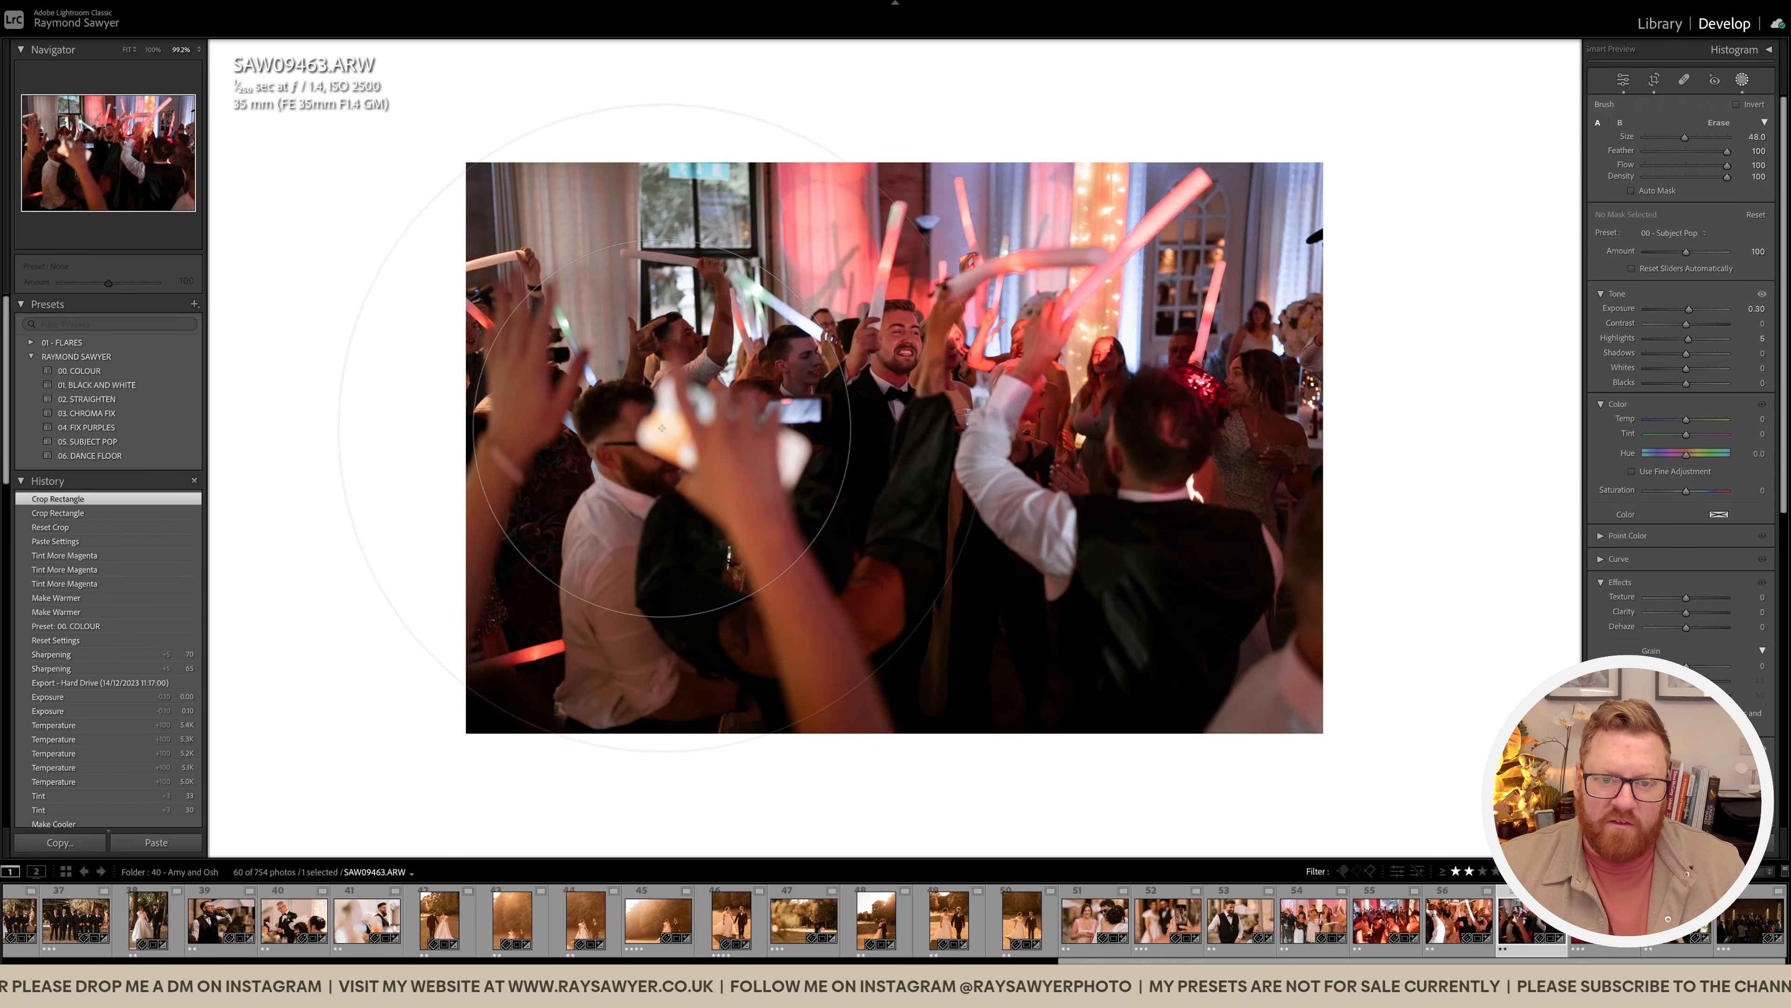
click(909, 393)
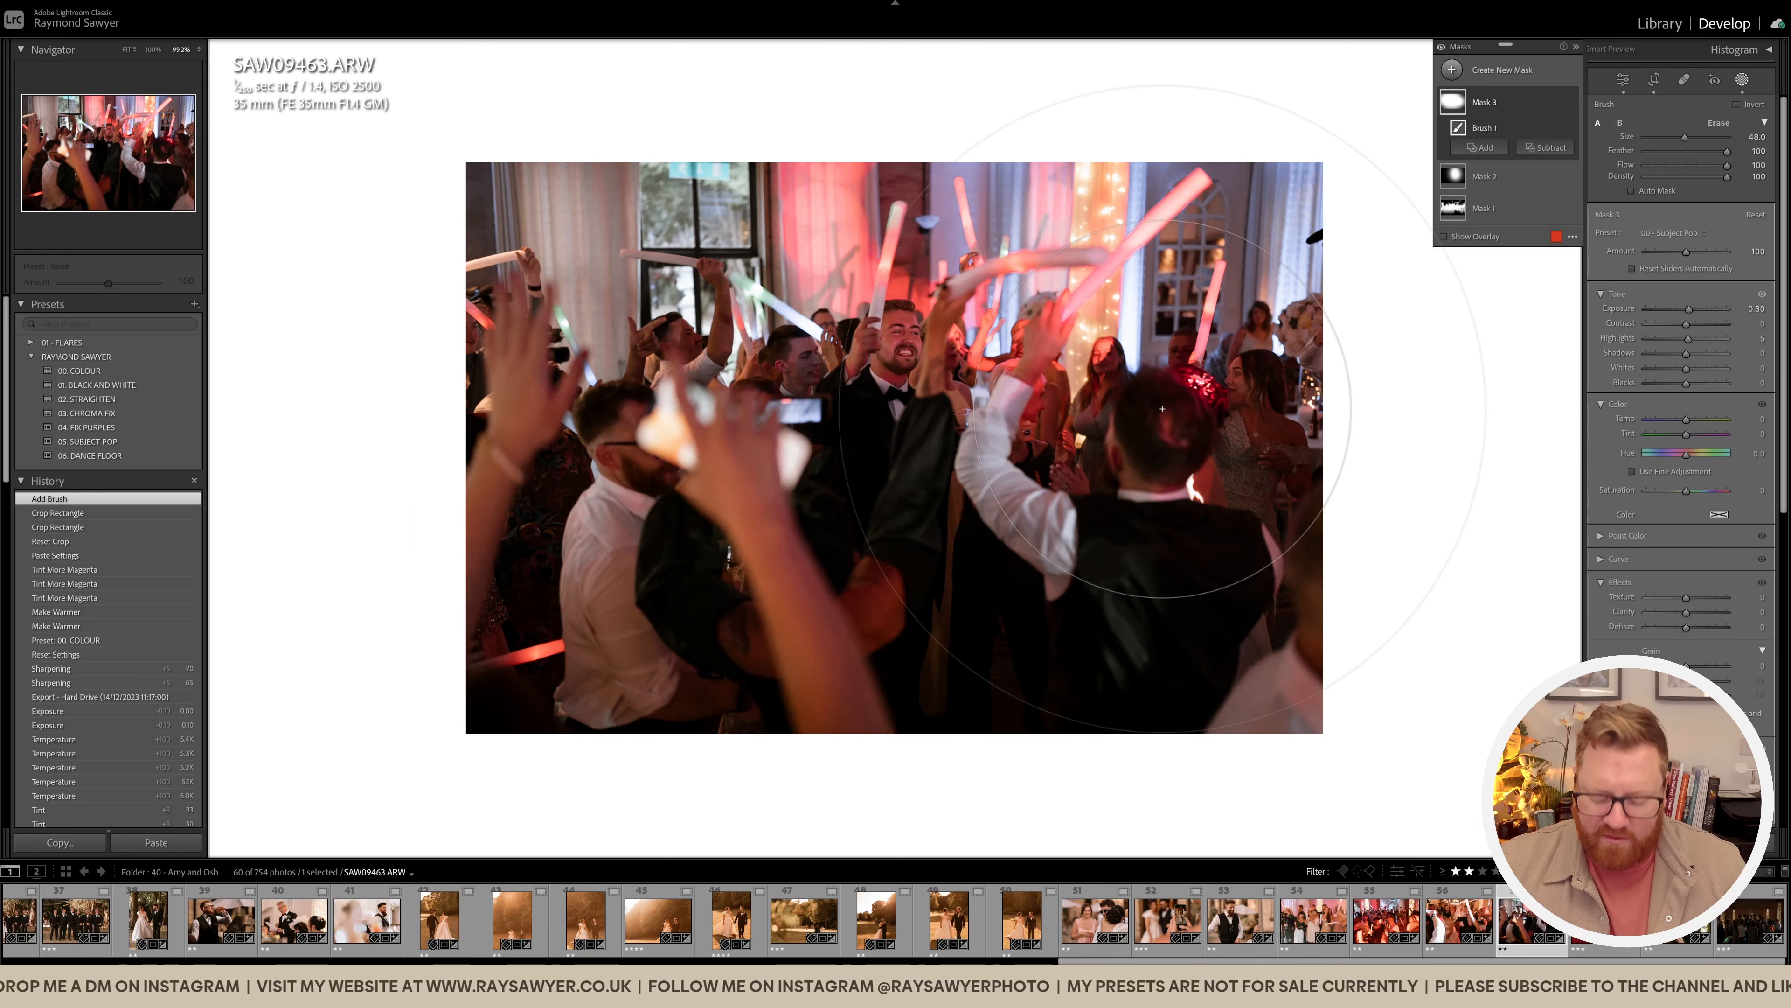
Step: Brush another Subject Pop mask across the central dancers in SAW09463.ARW, set the photo's exposure to -1.10, and try healing the edge distraction
key(k)
mouse_move(812, 472)
mouse_down()
mouse_move(868, 390)
mouse_move(1005, 395)
mouse_up()
key(k)
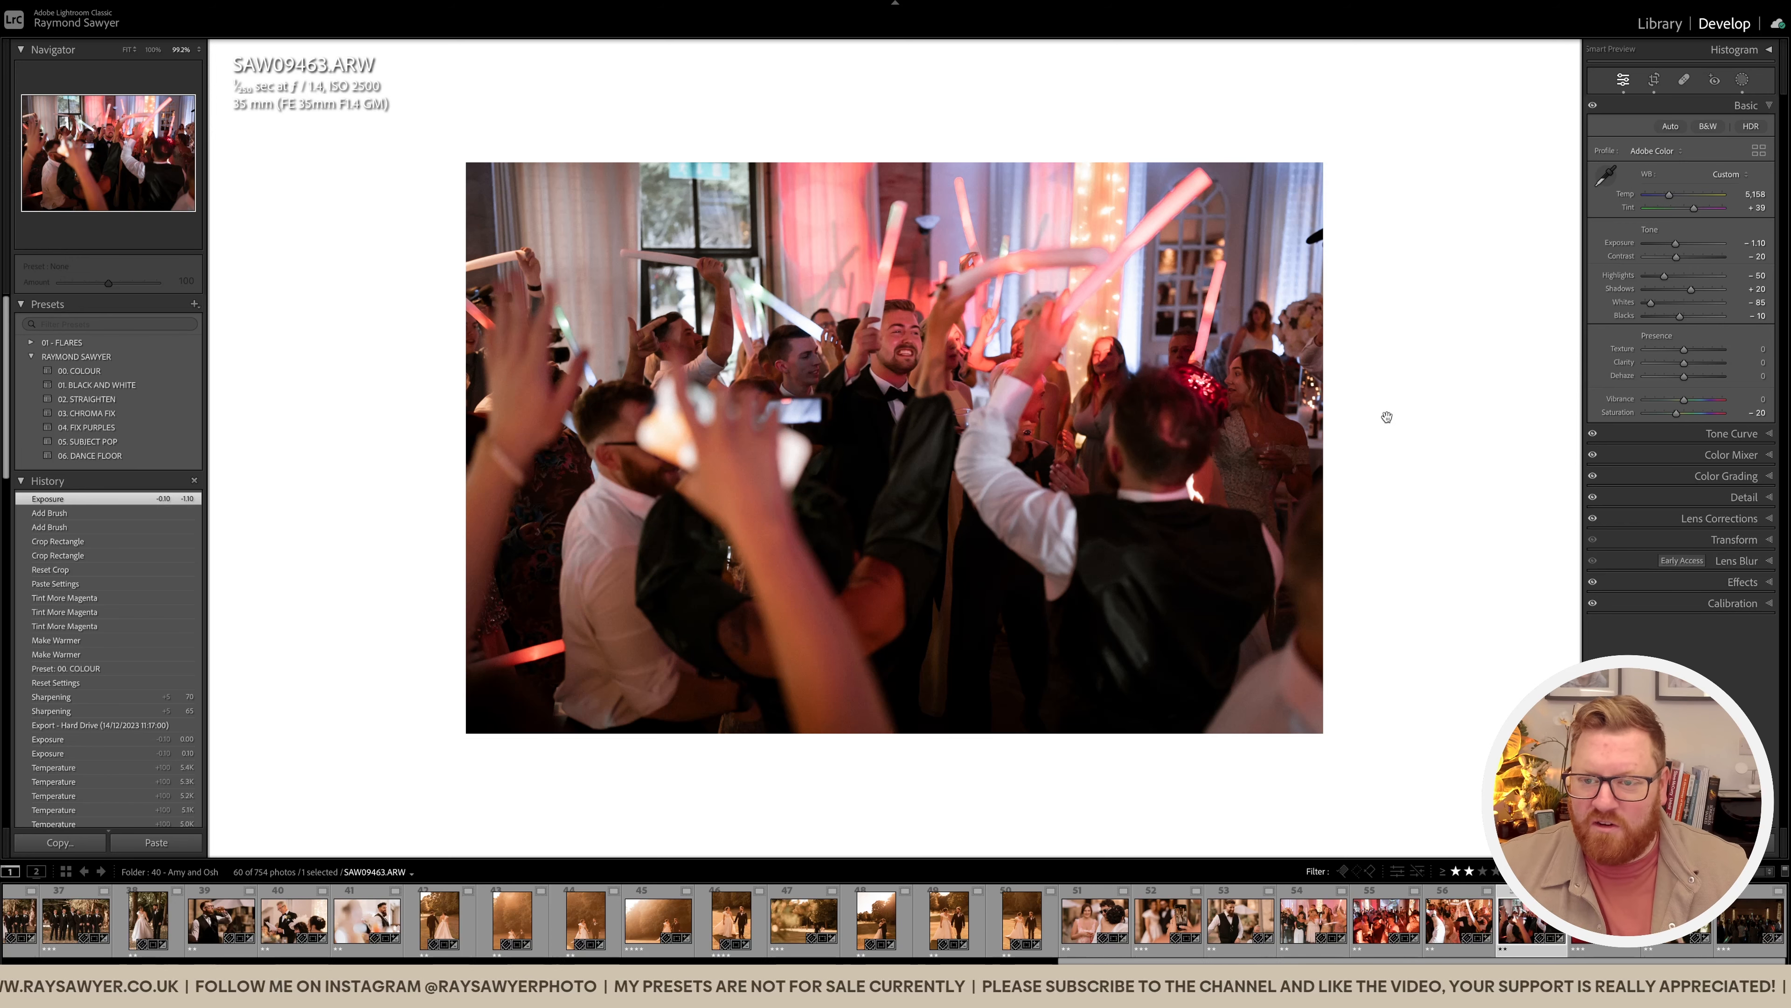
key(q)
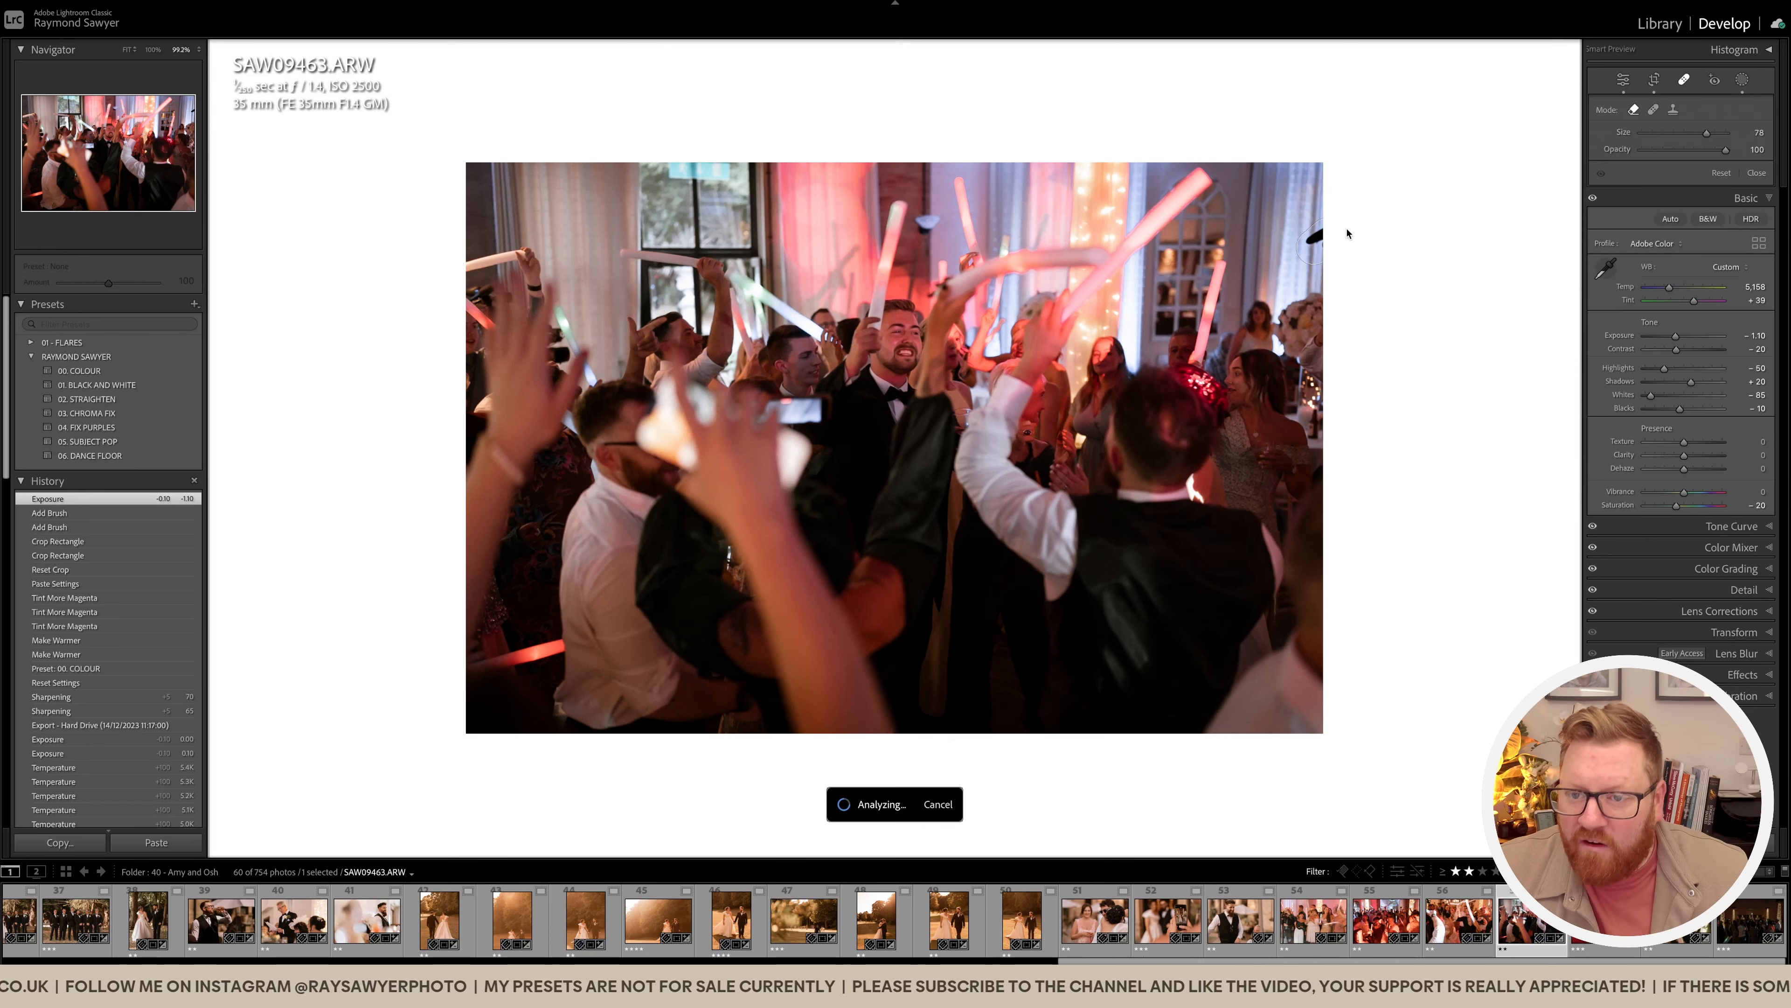
key(q)
Step: Set the exposure of the red-lit dancing shot SAW09506.ARW to -0.20
key(Right)
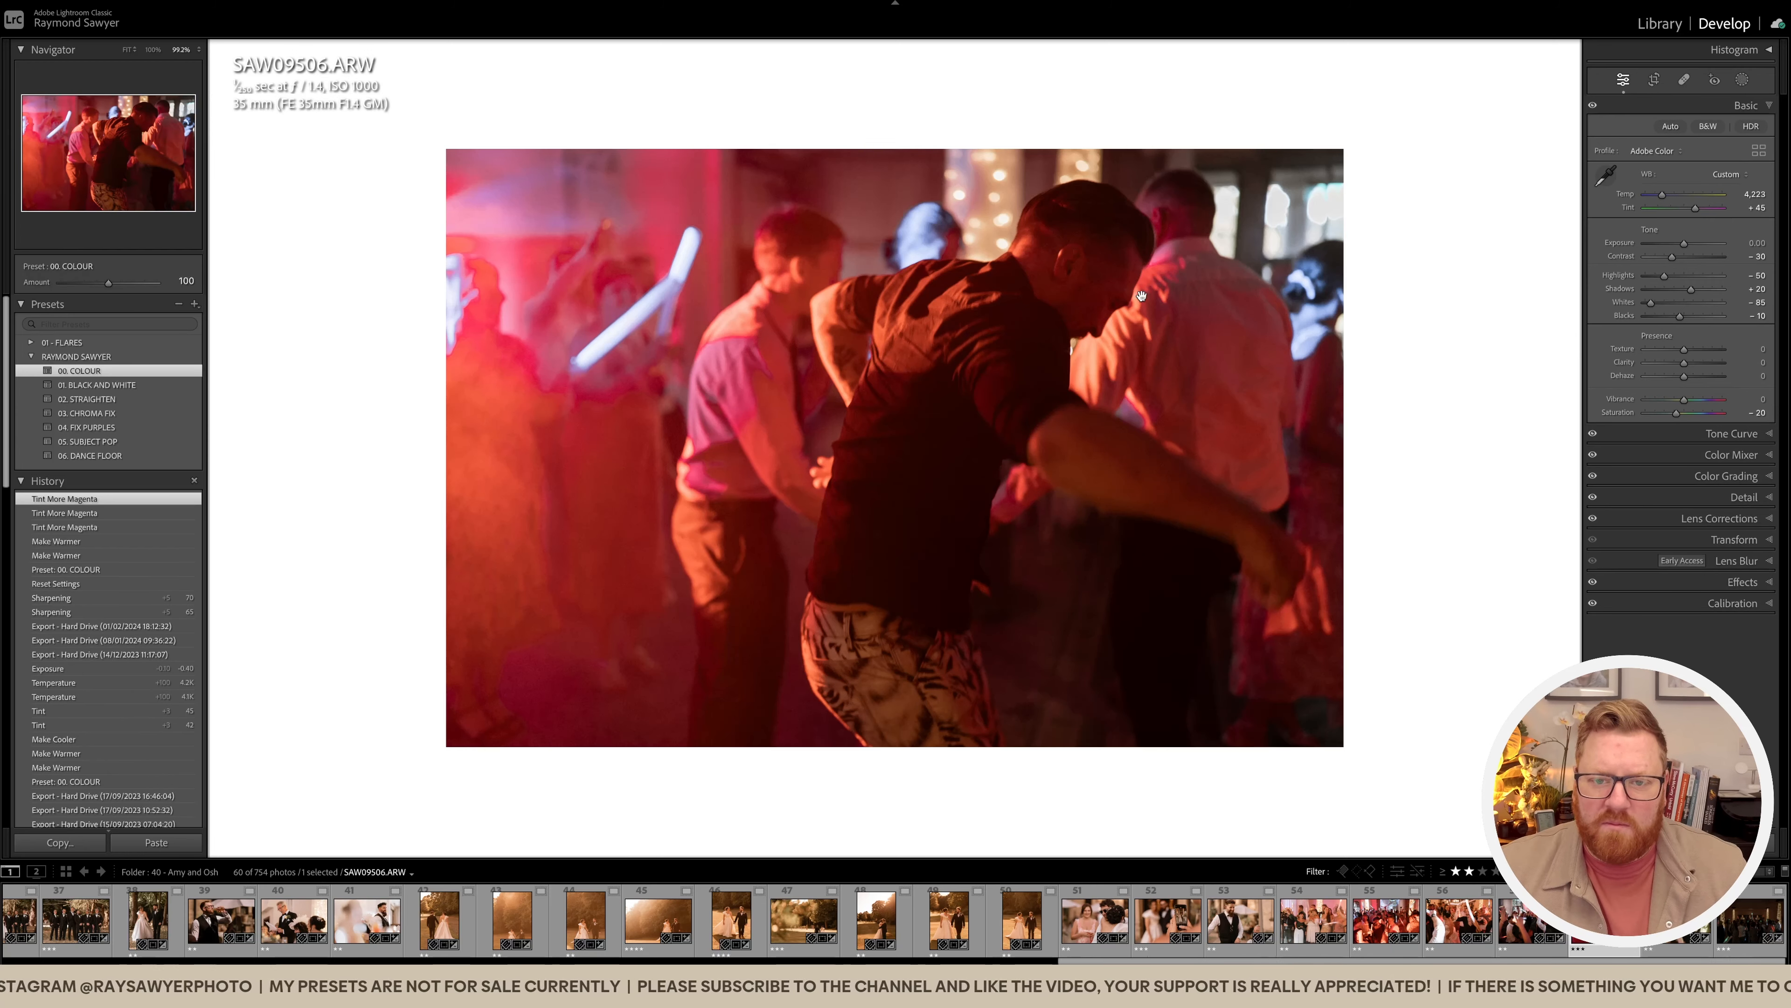
click(988, 494)
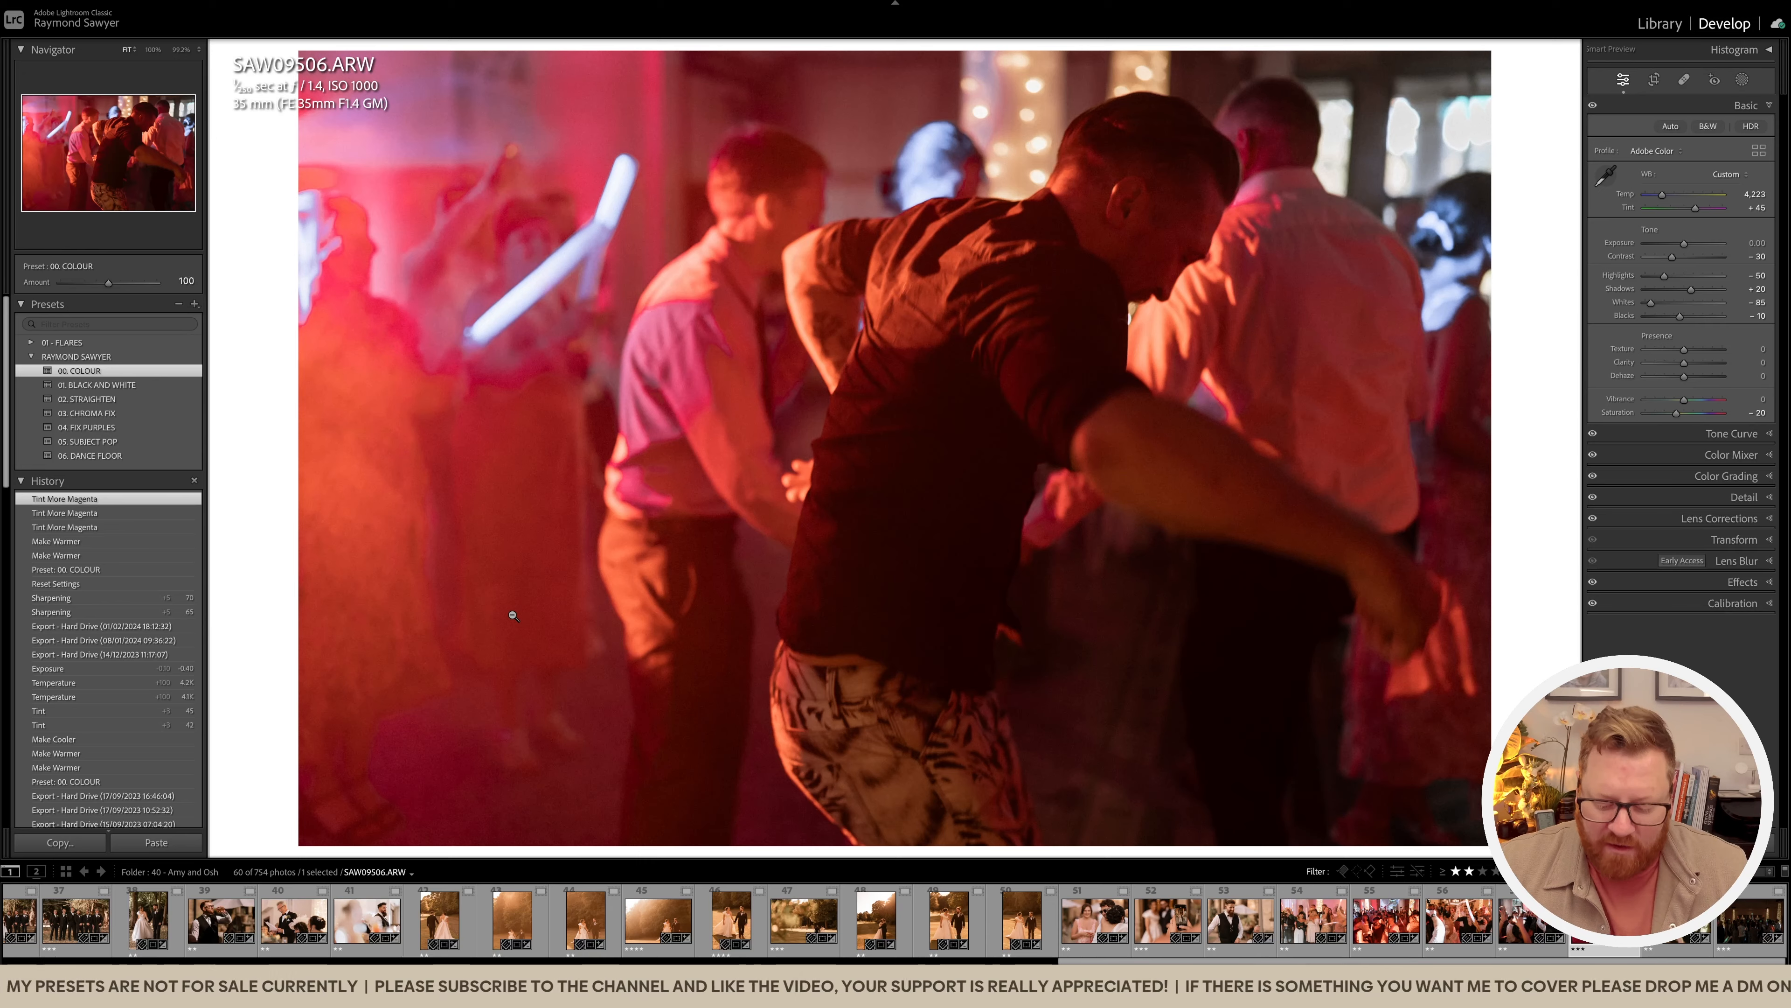
key(minus)
key(minus)
click(514, 615)
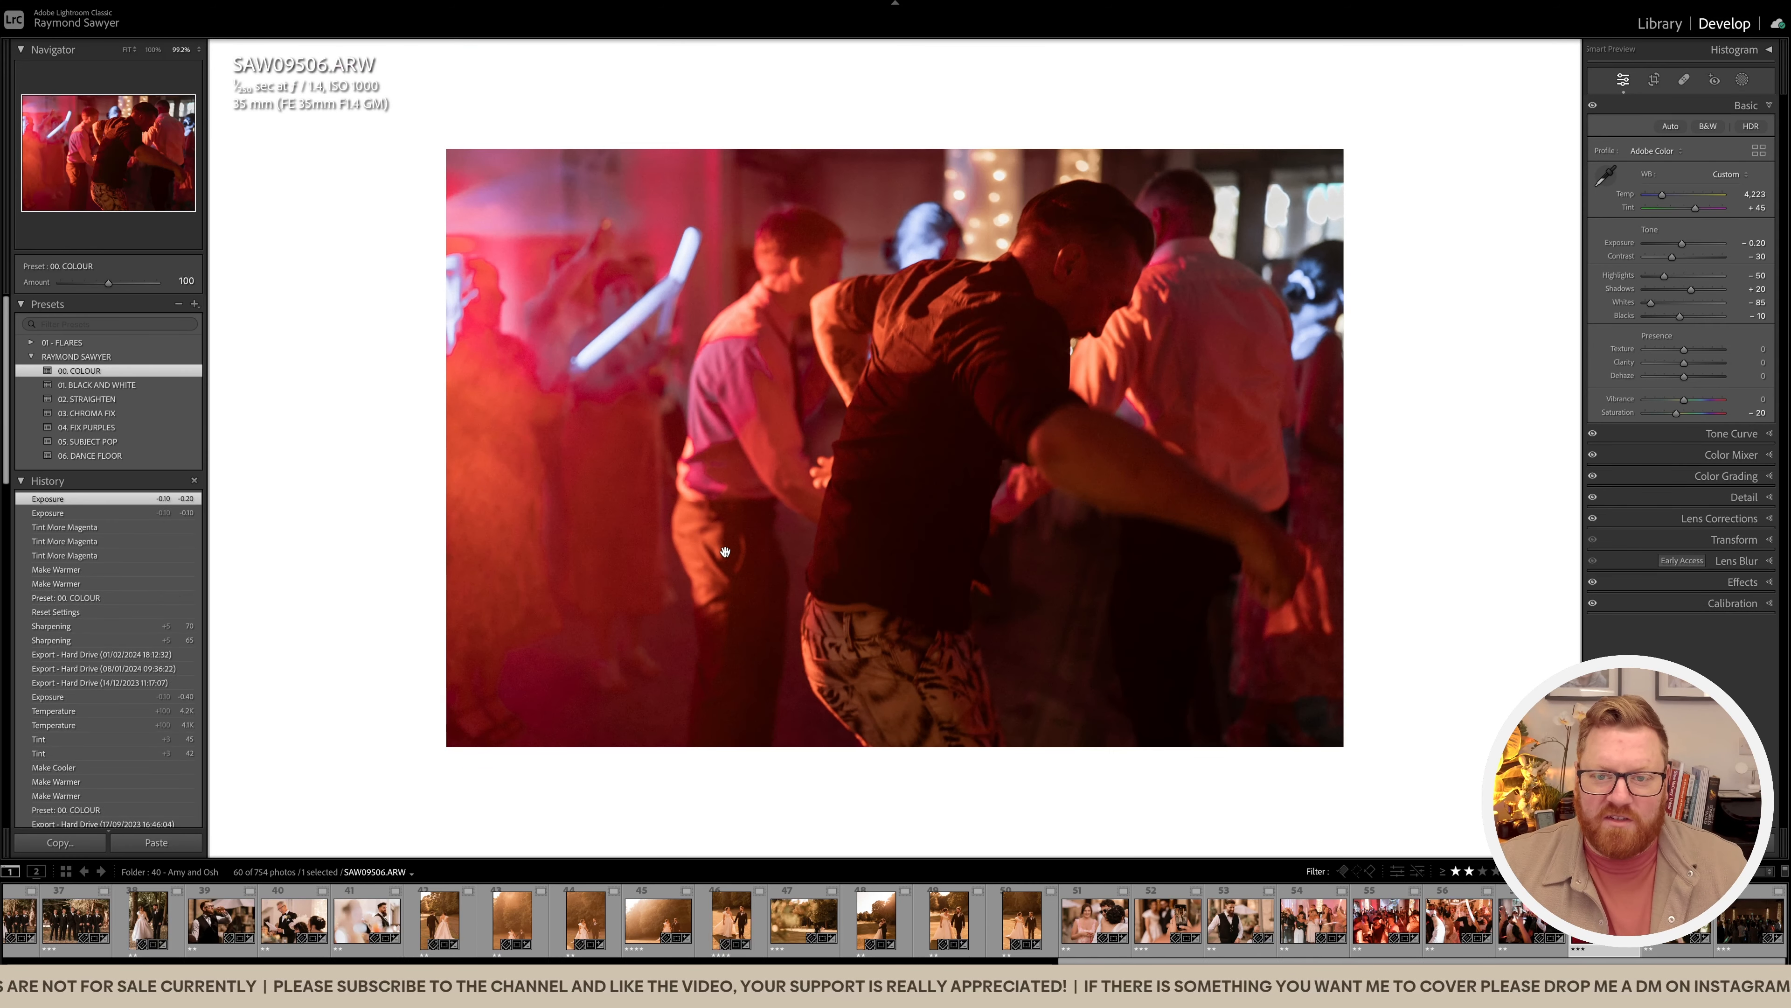
Step: Paste the dance floor settings from SAW09406.ARW onto SAW09536.ARW
key(Right)
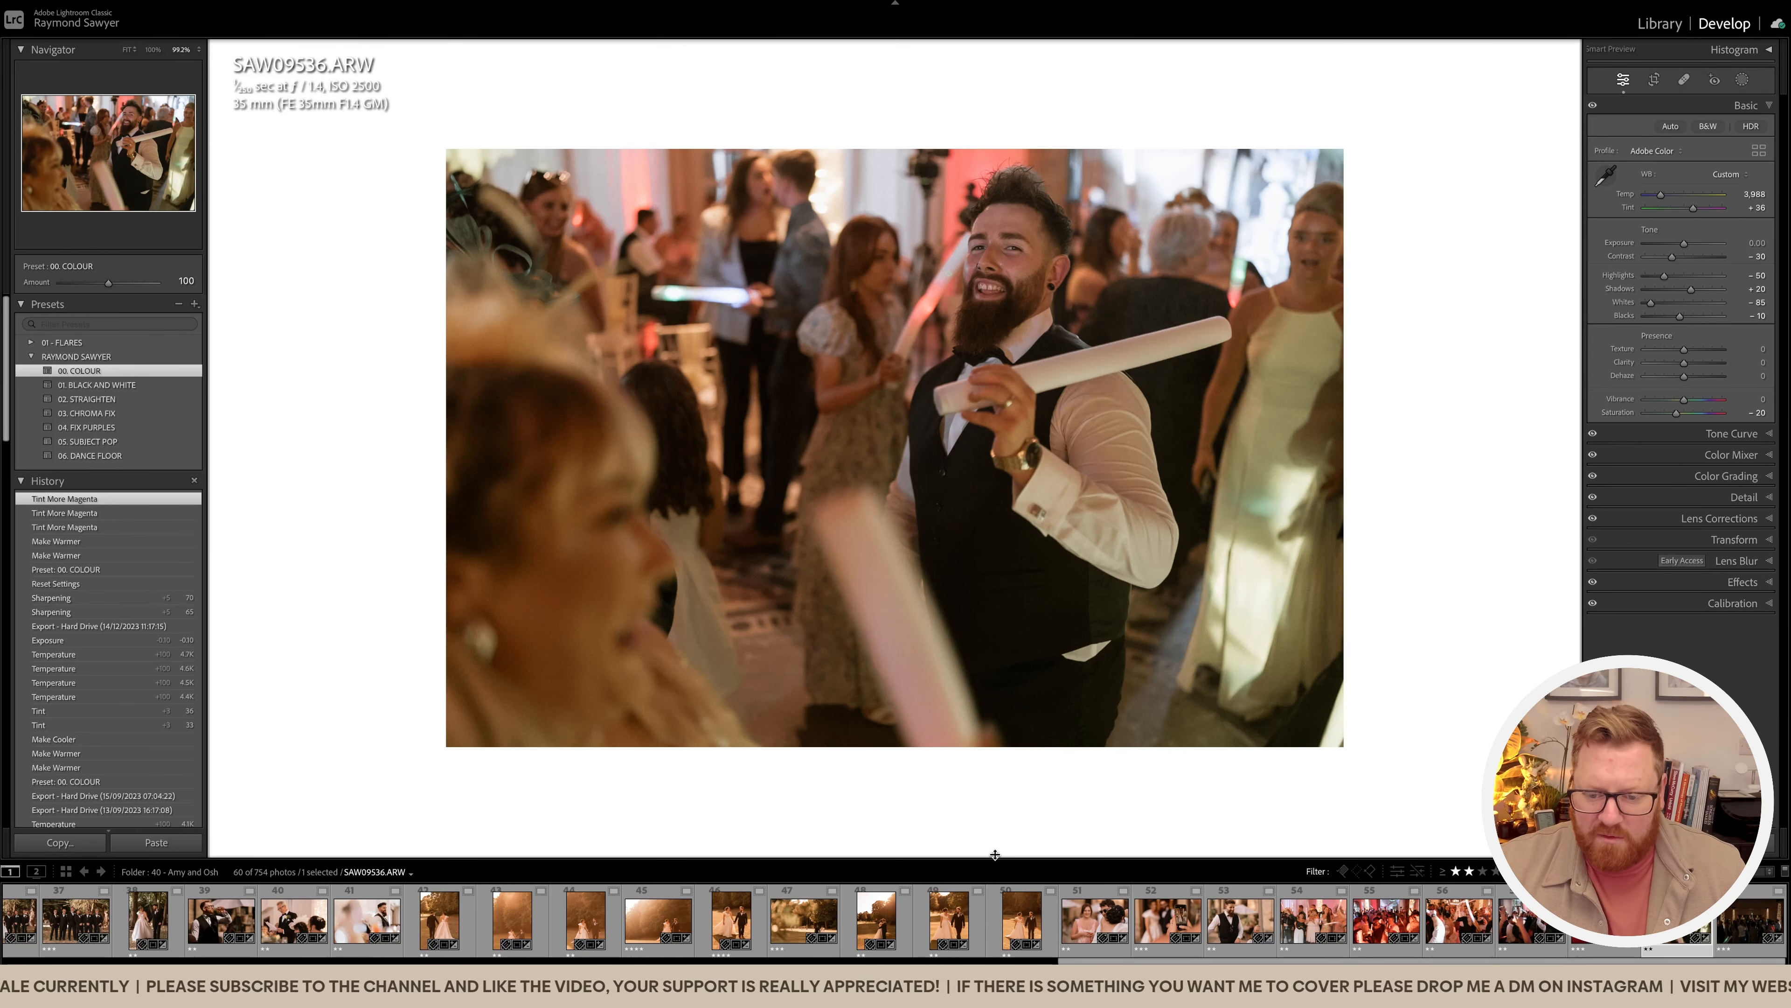
click(1384, 917)
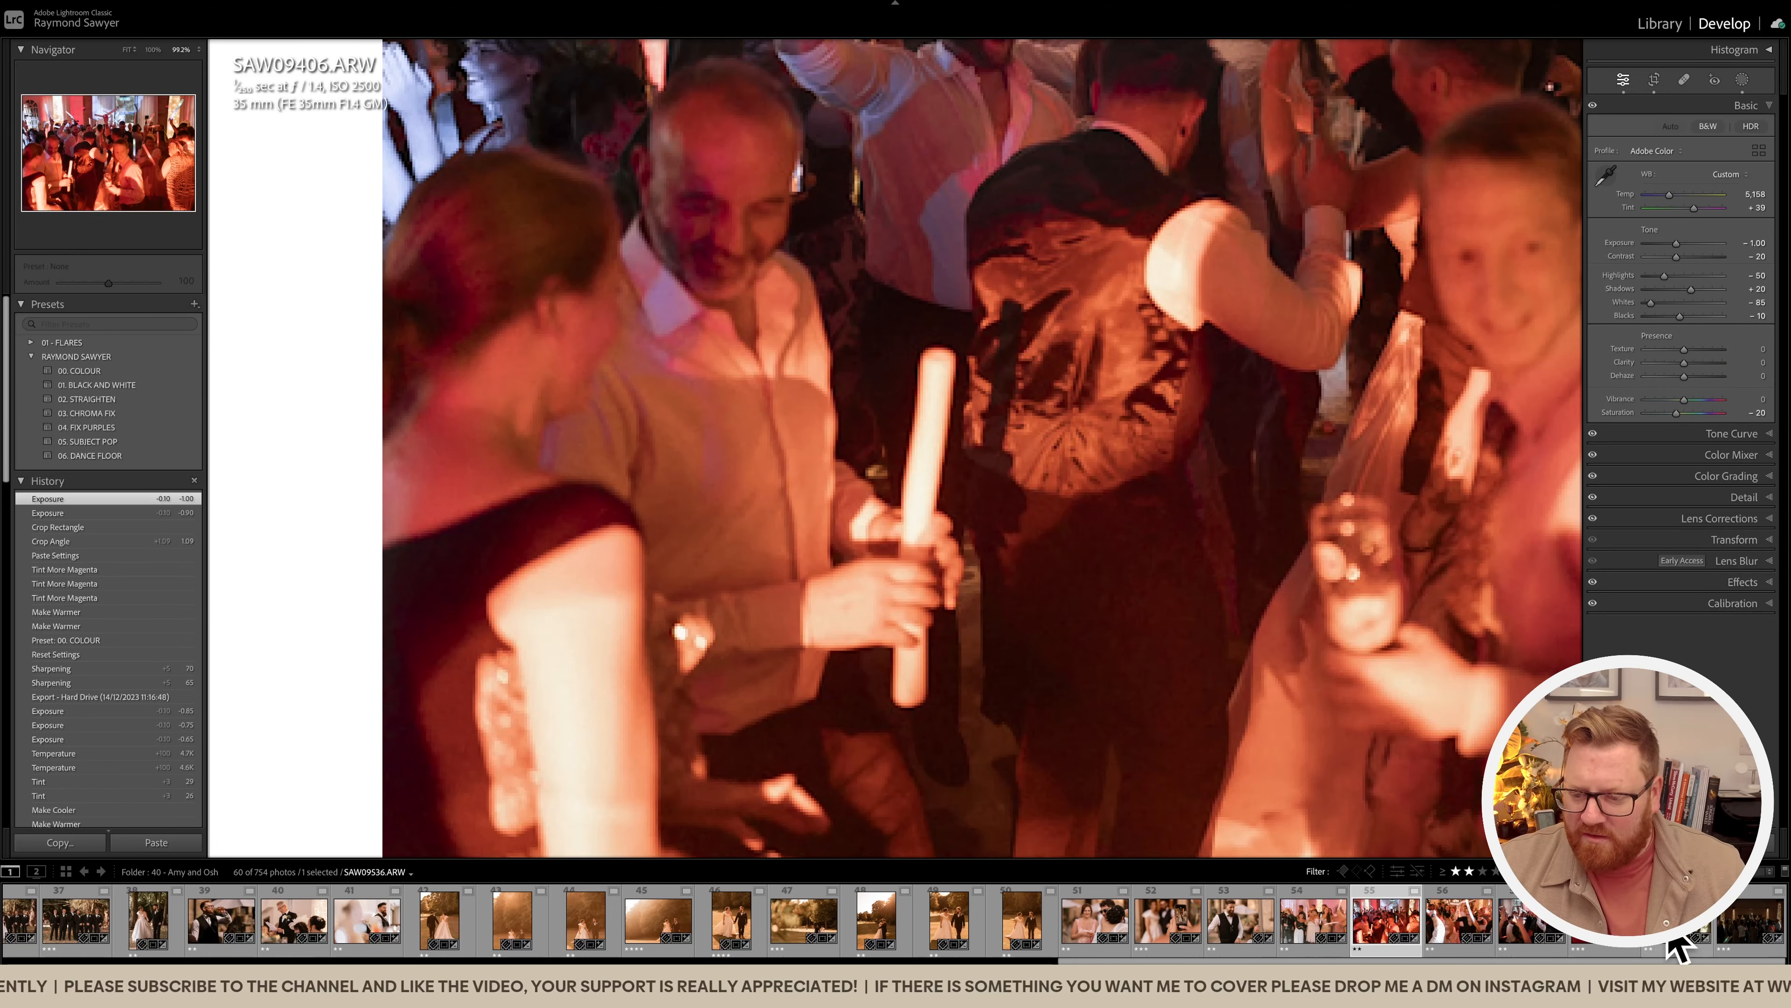
key(super+alt+v)
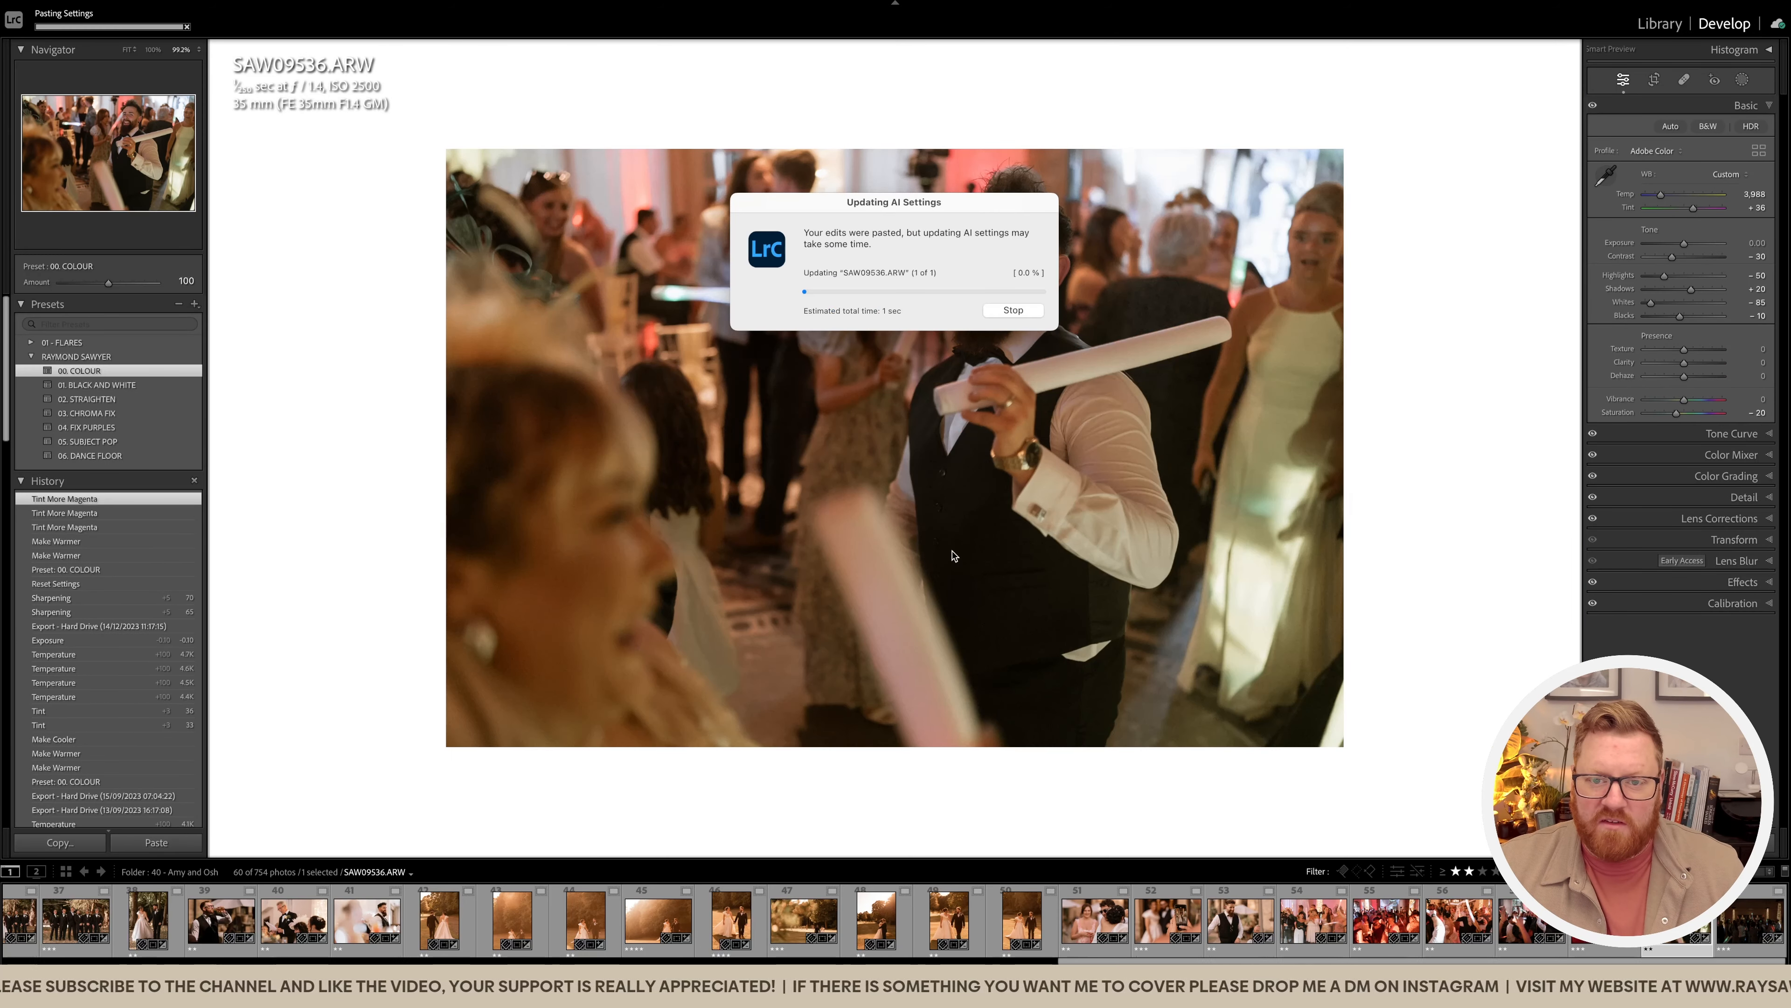
Step: Straighten SAW09536.ARW slightly and tighten its crop around the bearded man holding the glow stick
key(r)
drag(1447, 812, 1451, 795)
drag(1304, 635, 1260, 643)
drag(1506, 621, 1504, 606)
drag(1242, 563, 1235, 573)
key(r)
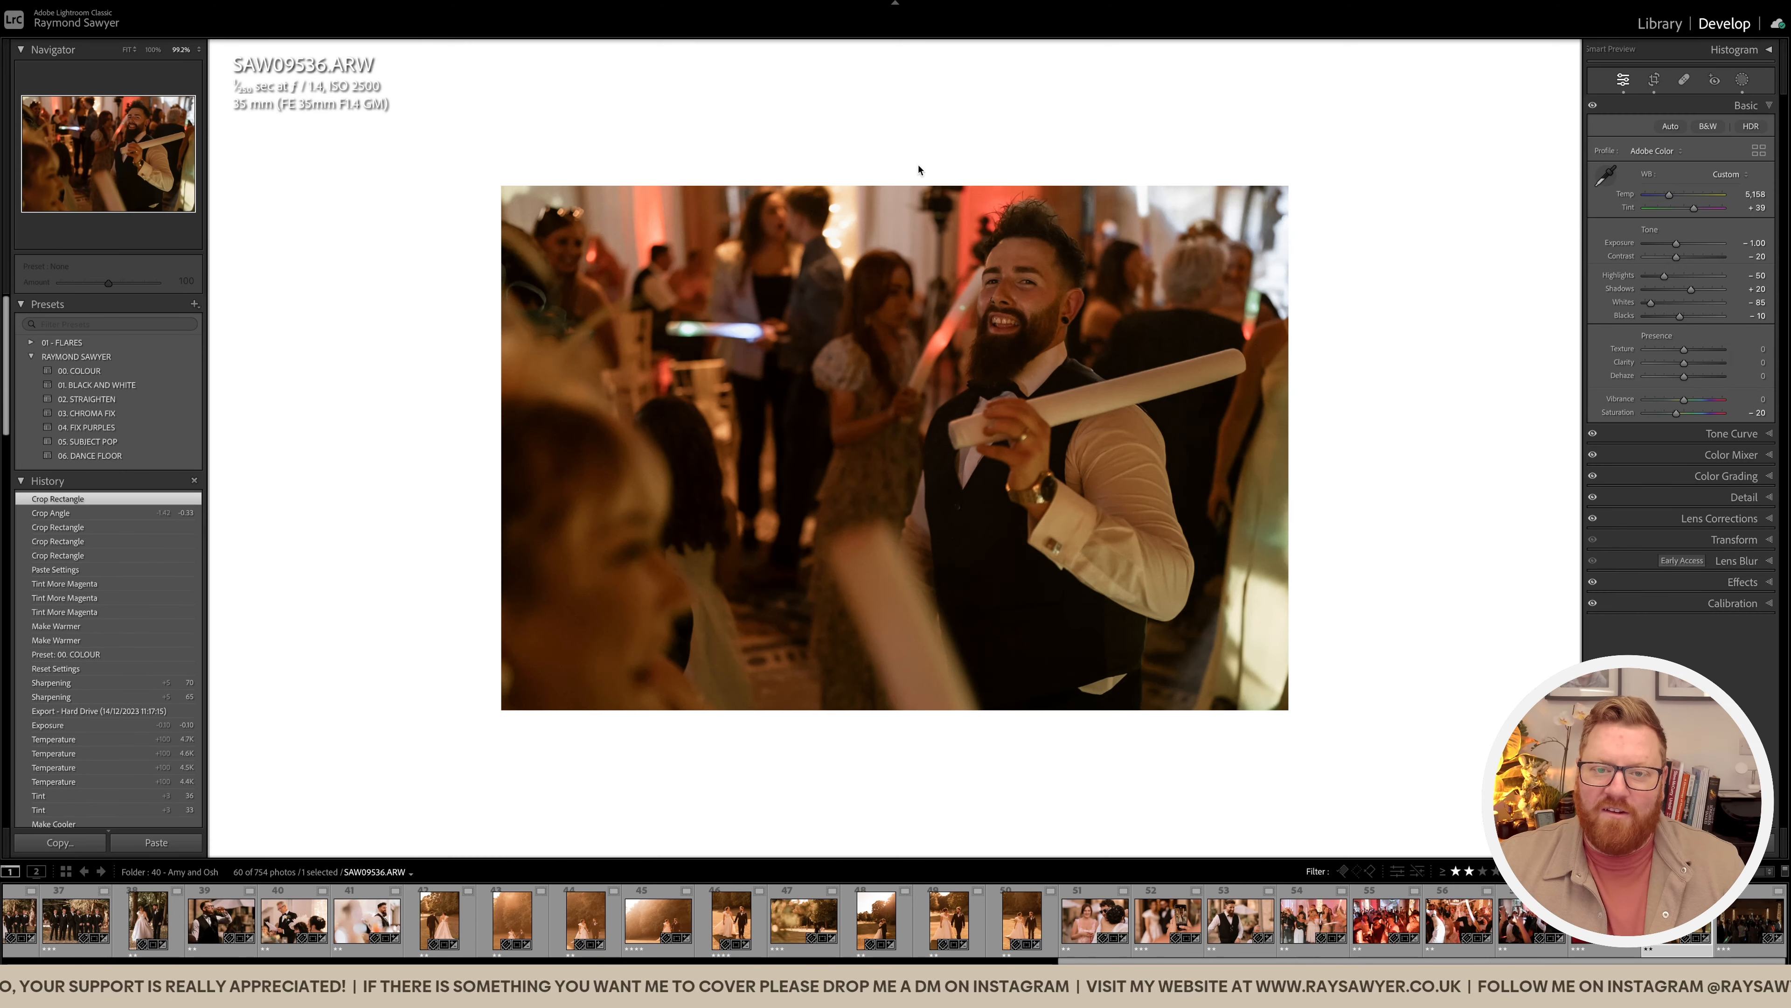
Step: Raise the exposure of SAW09536.ARW to -0.50
key(equal)
key(equal)
key(equal)
key(equal)
key(equal)
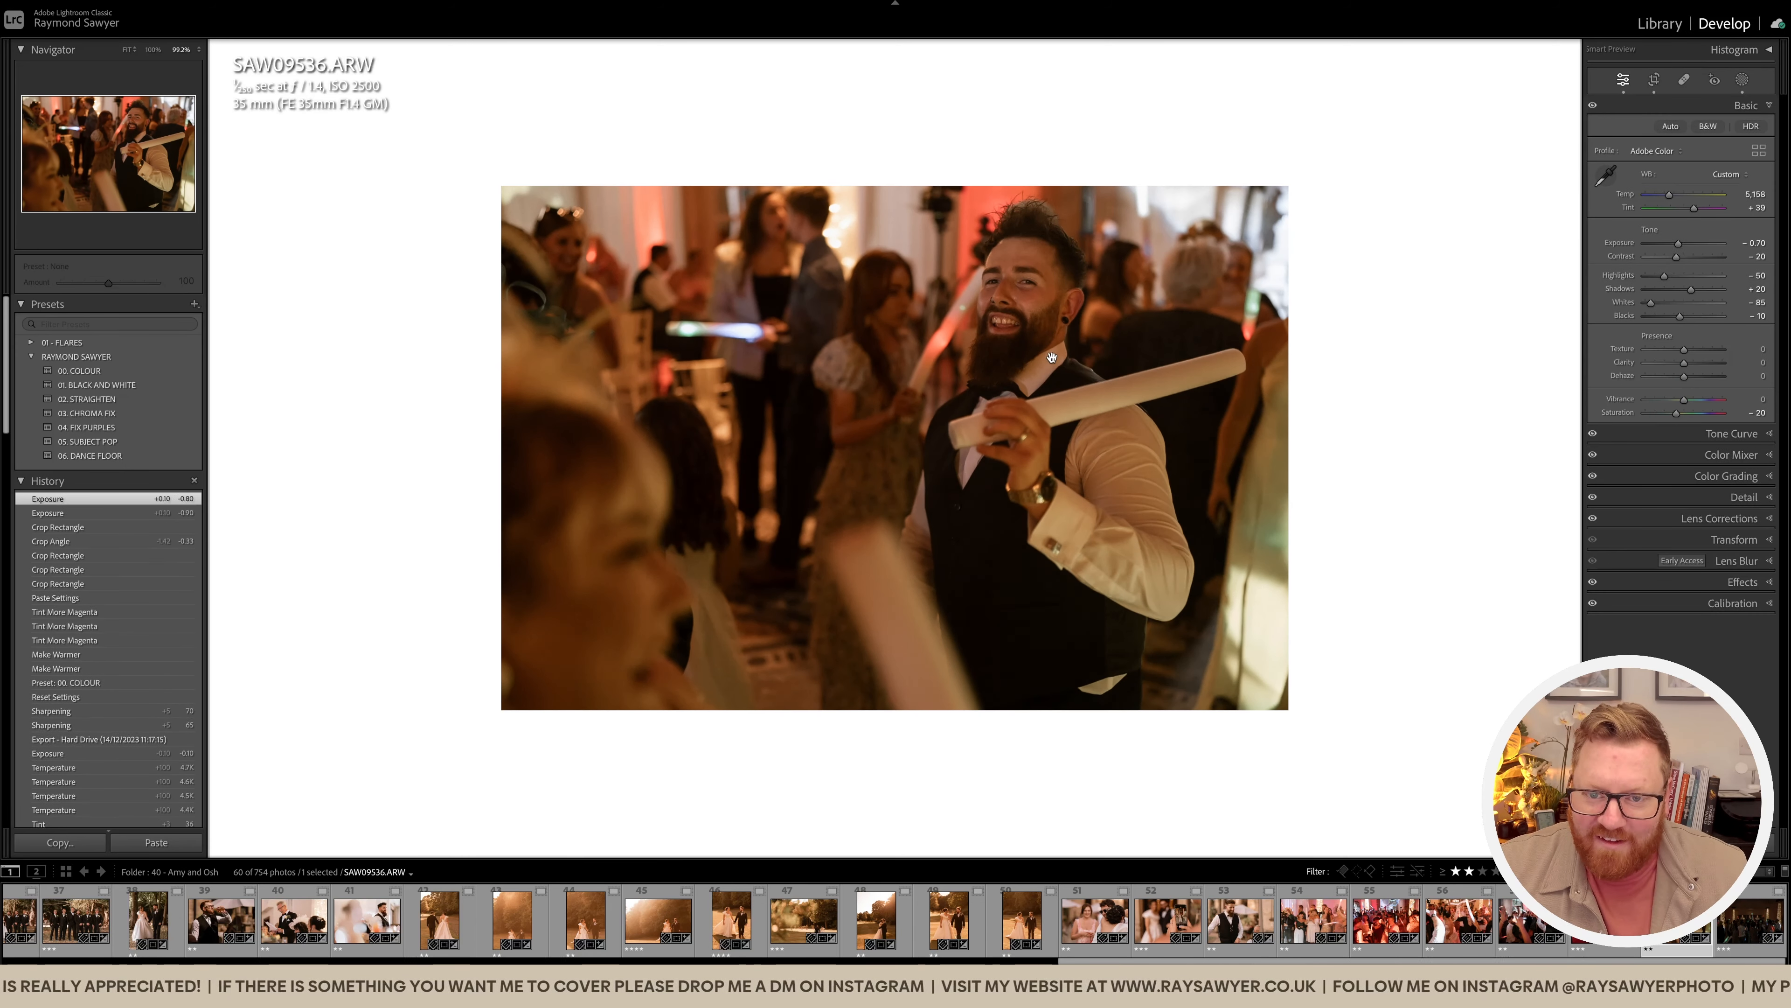
Step: Brush a Subject Pop mask over the bearded man in SAW09536.ARW and brighten the photo's exposure further
key(k)
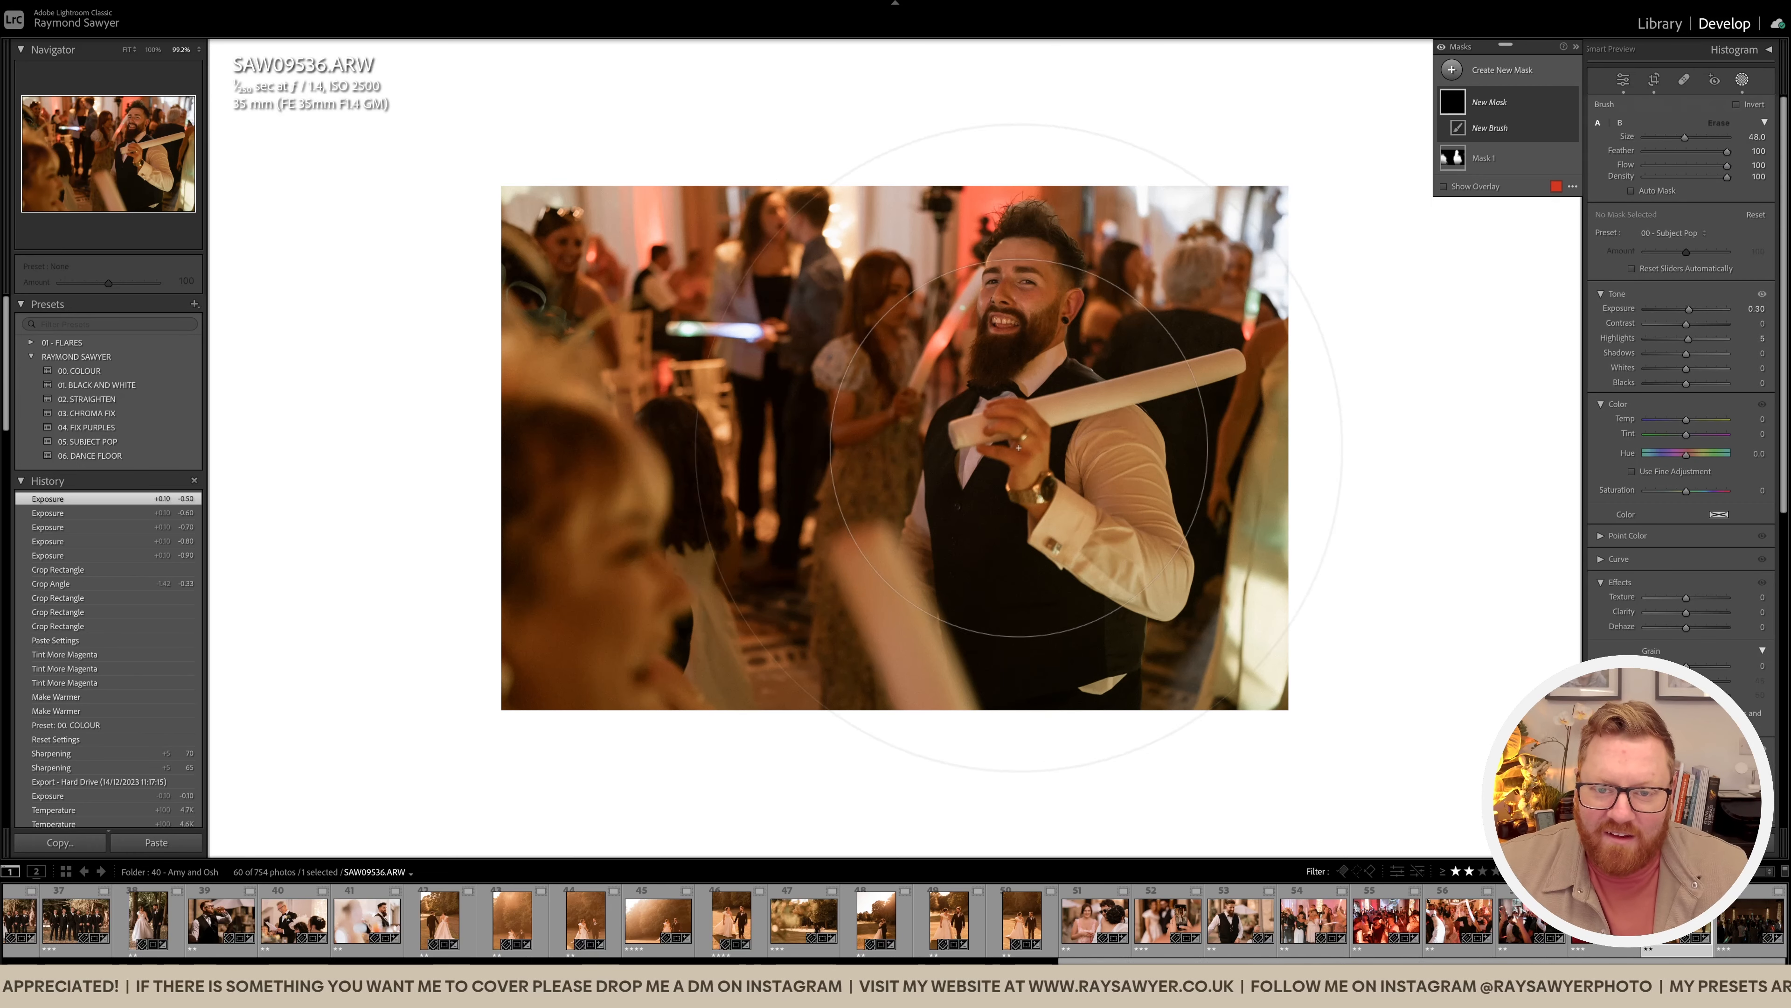
mouse_move(1095, 502)
mouse_down()
mouse_move(1207, 592)
mouse_move(1060, 264)
mouse_up()
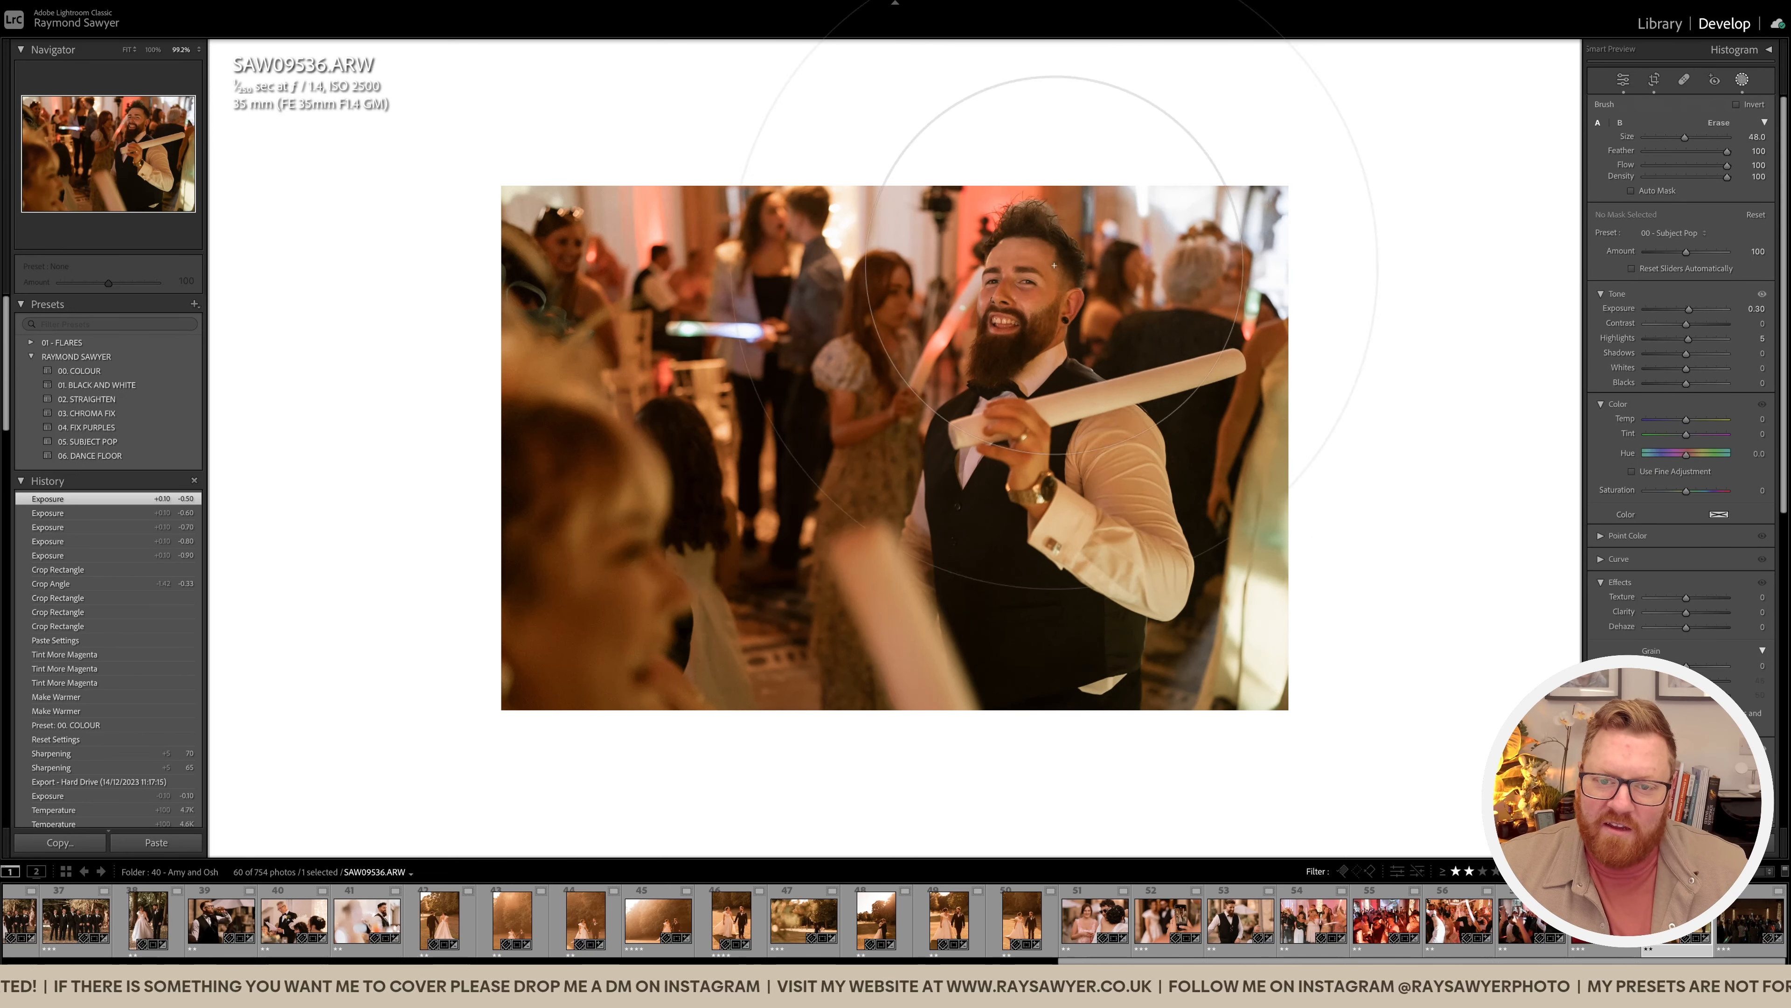
key(k)
key(equal)
key(equal)
key(equal)
key(equal)
key(equal)
key(equal)
key(equal)
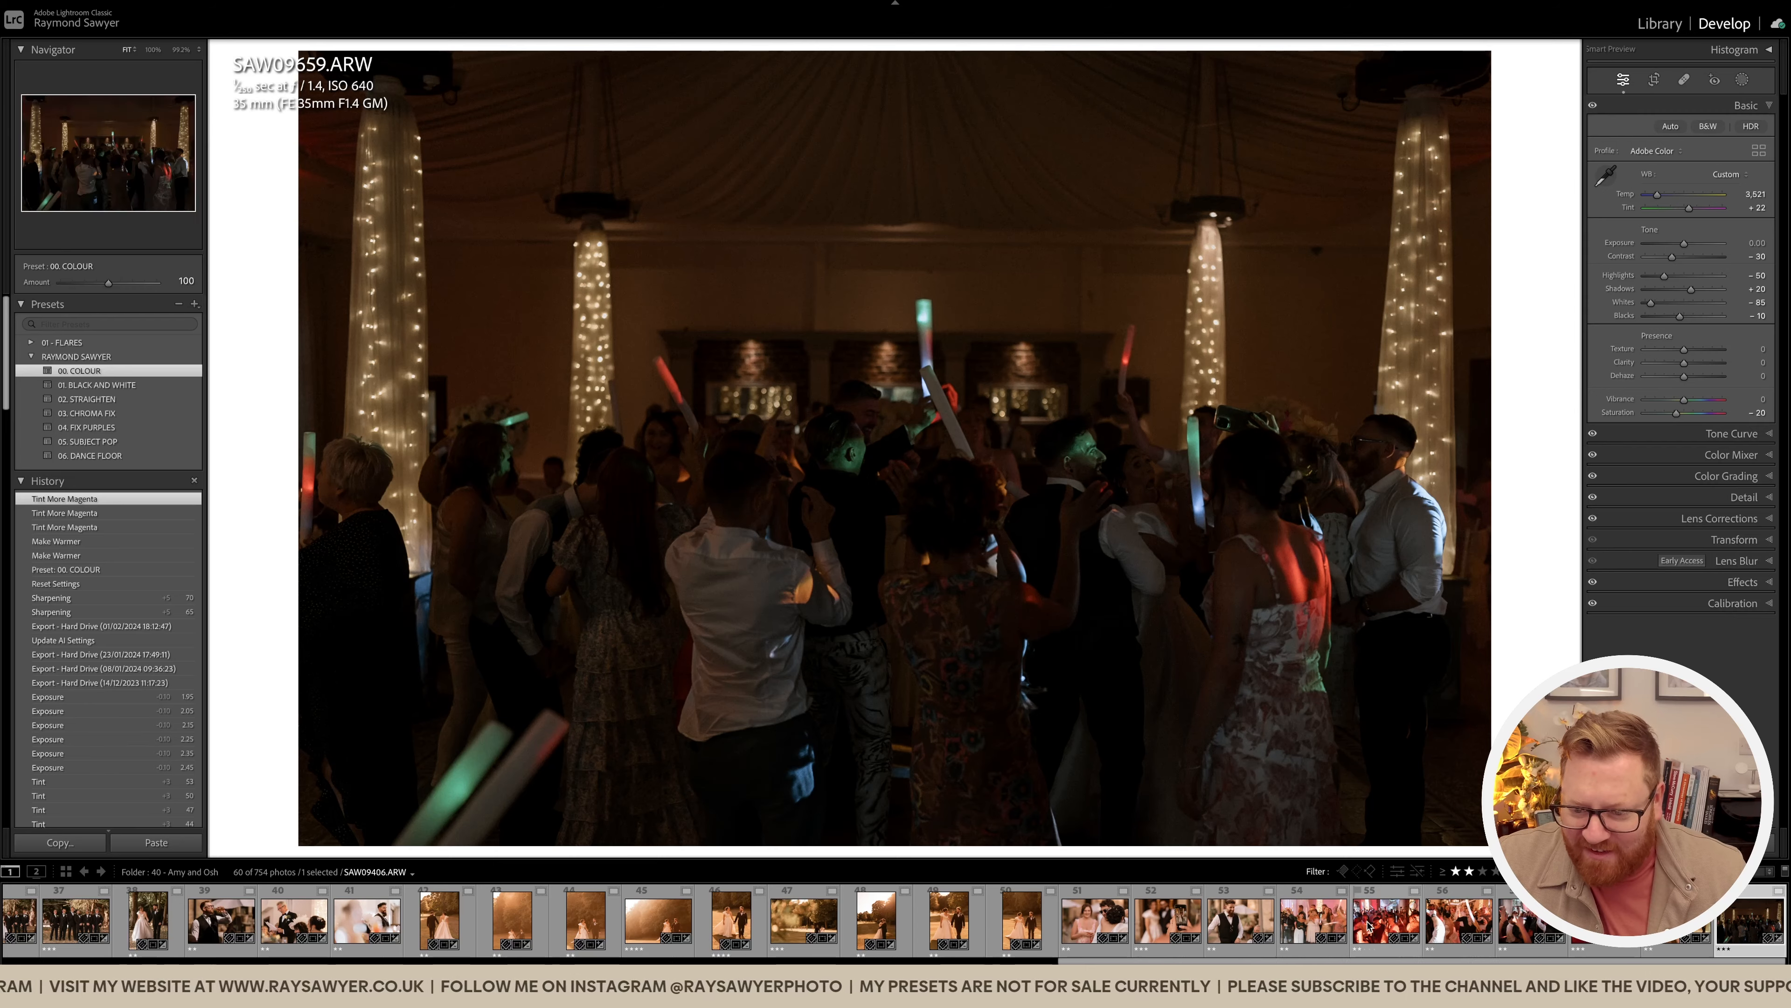
Step: Paste the dance floor settings onto SAW09659.ARW, reset its crop and straighten the photo slightly
key(ctrl+shift+v)
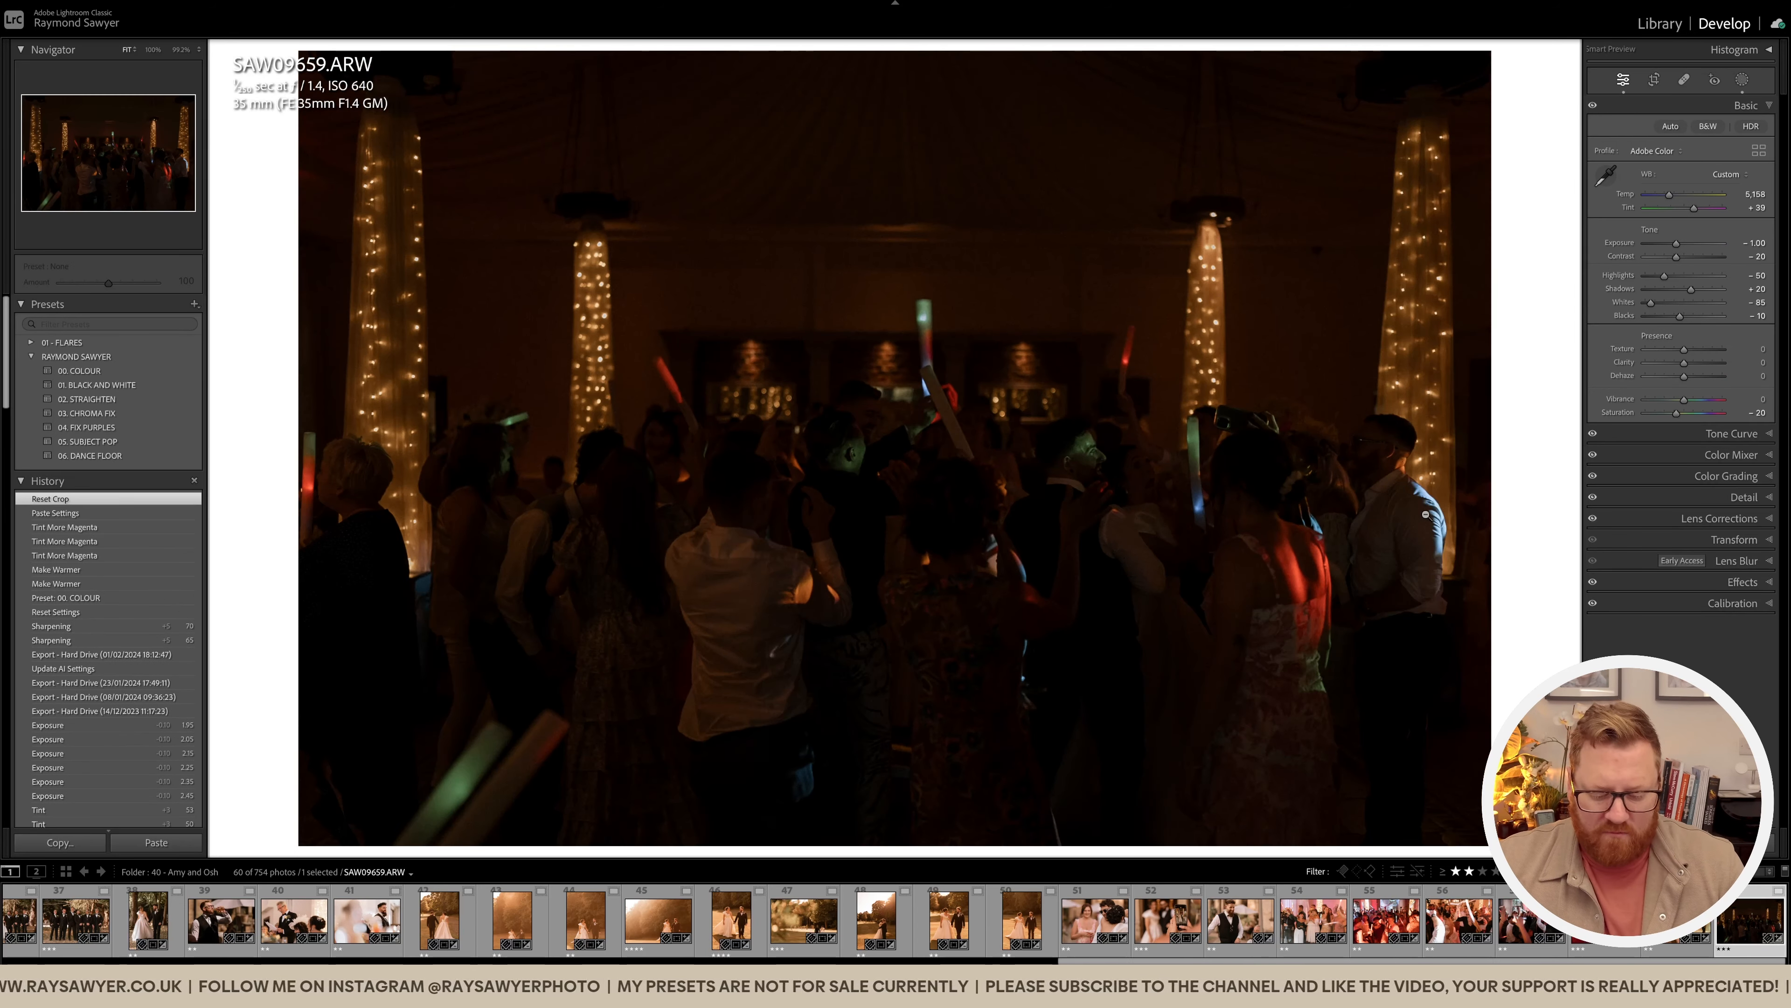
key(r)
drag(1536, 539, 1533, 541)
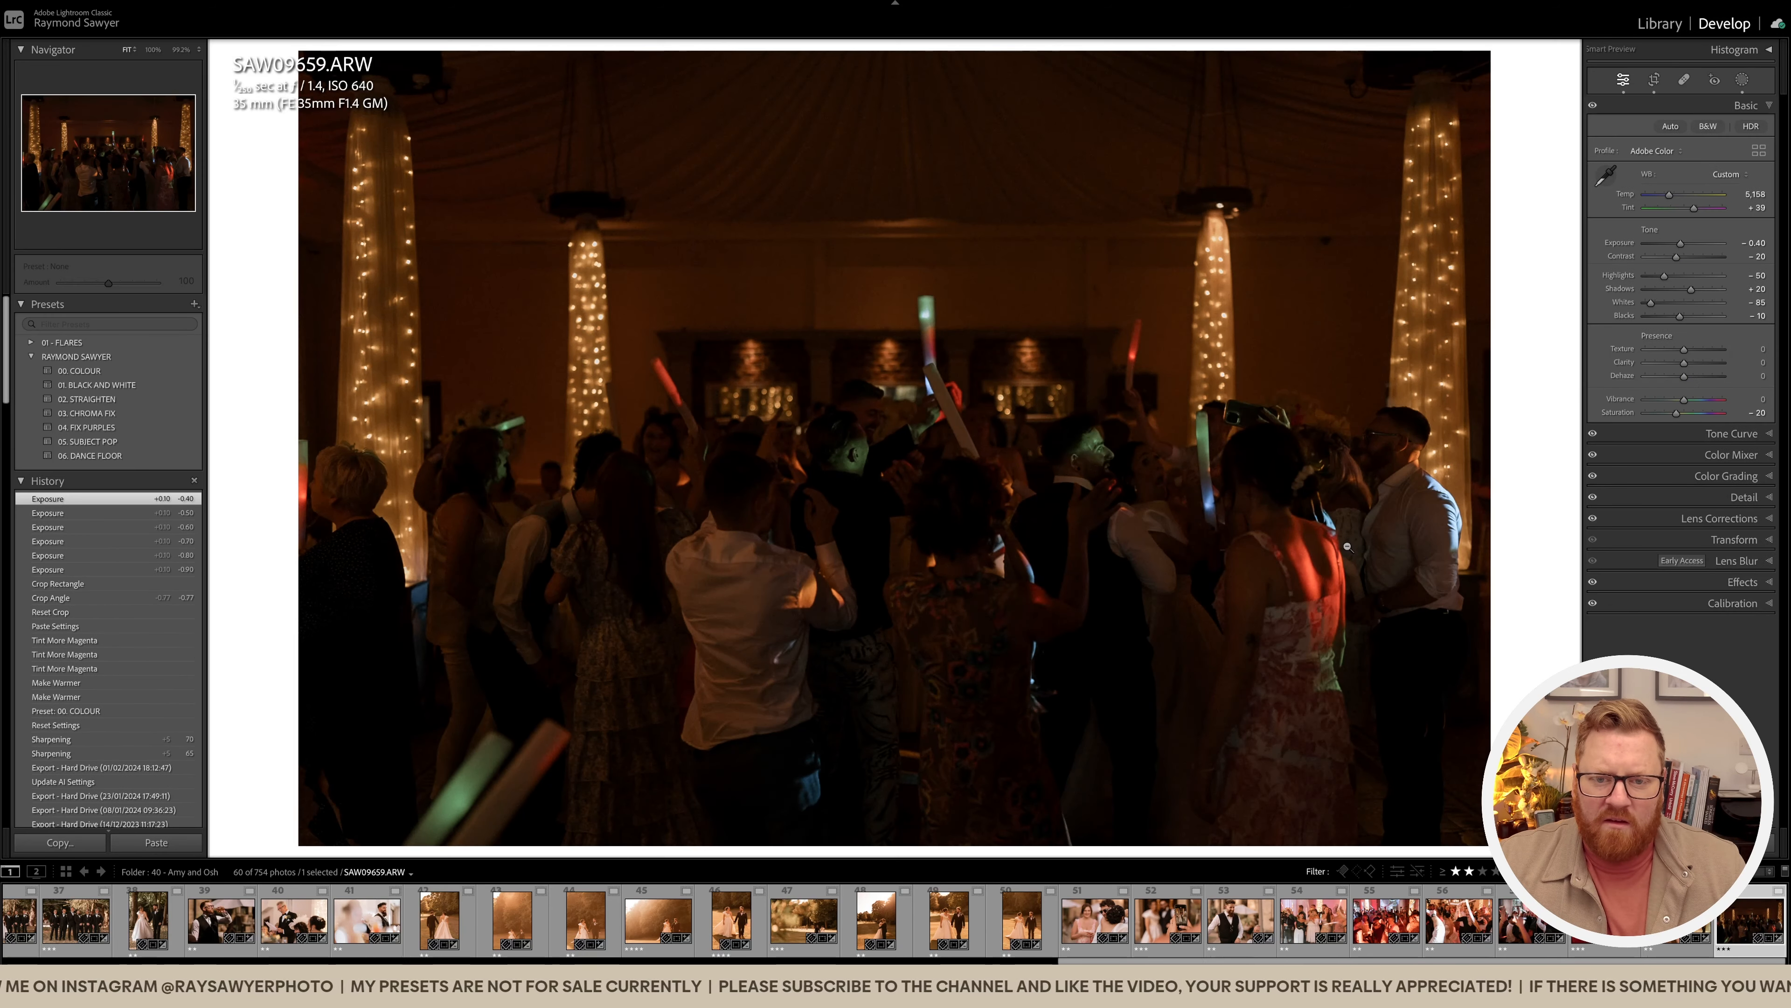
Step: Set the exposure of the wide dance floor shot SAW09659.ARW to +0.45
key(equal)
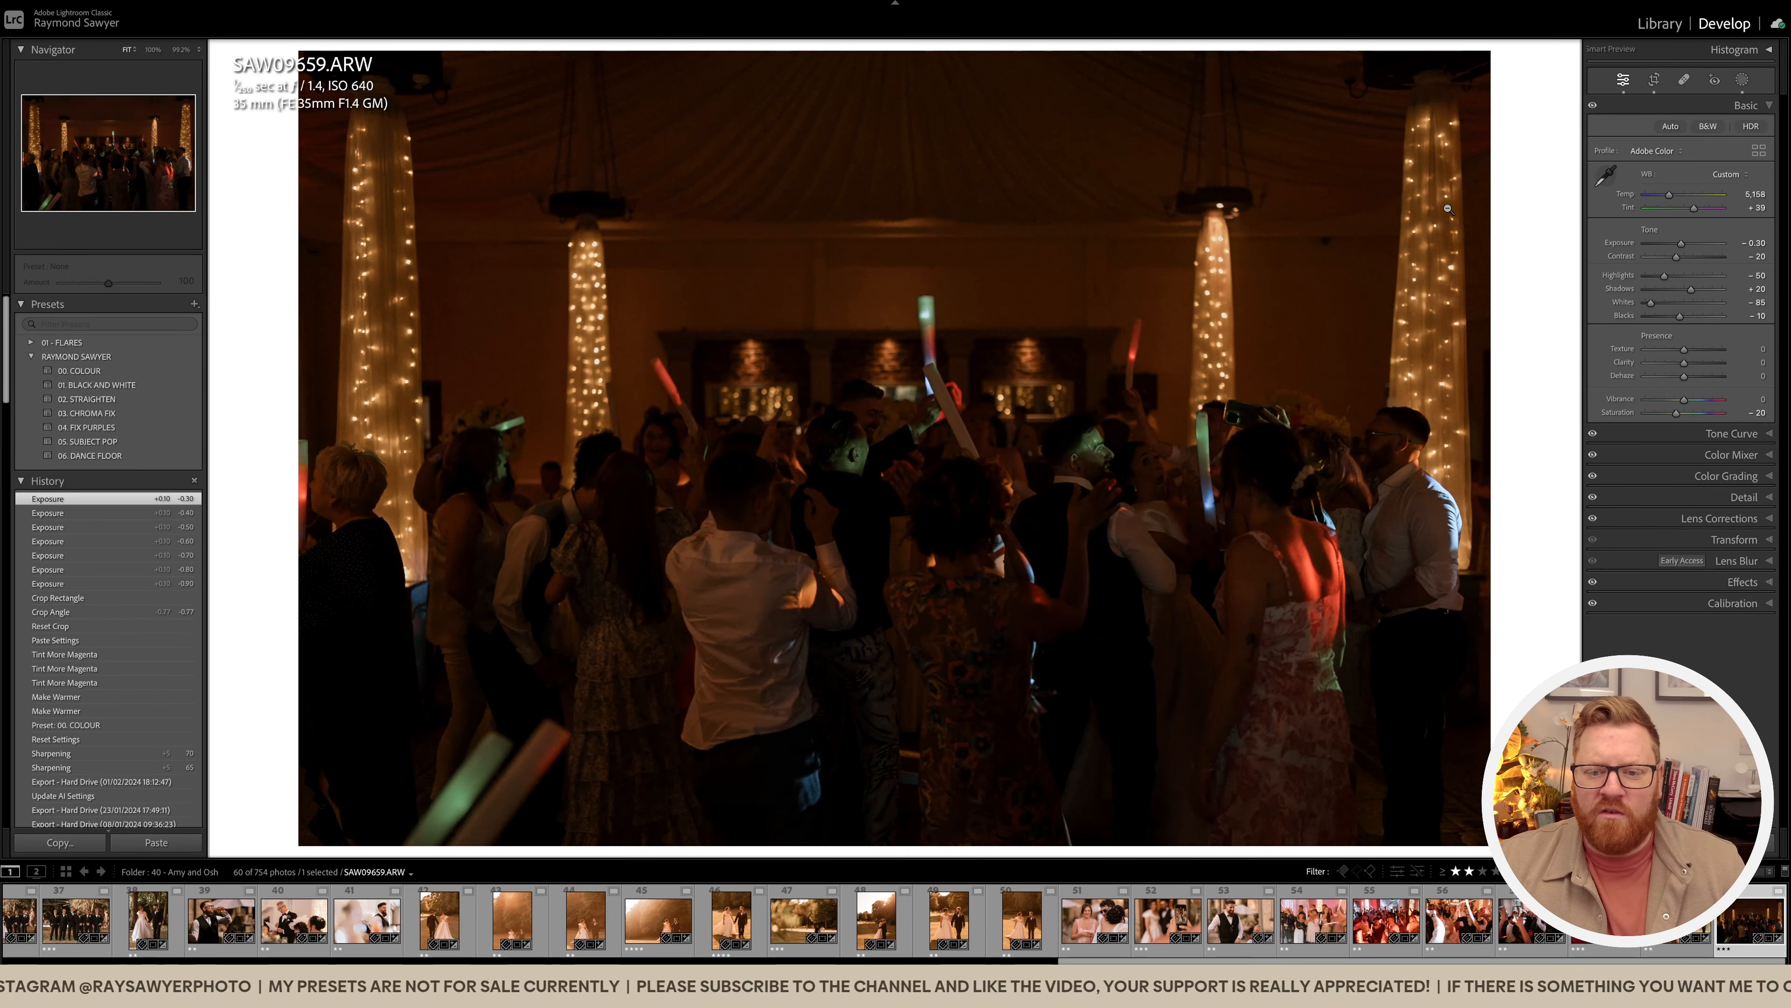
drag(1681, 244, 1697, 246)
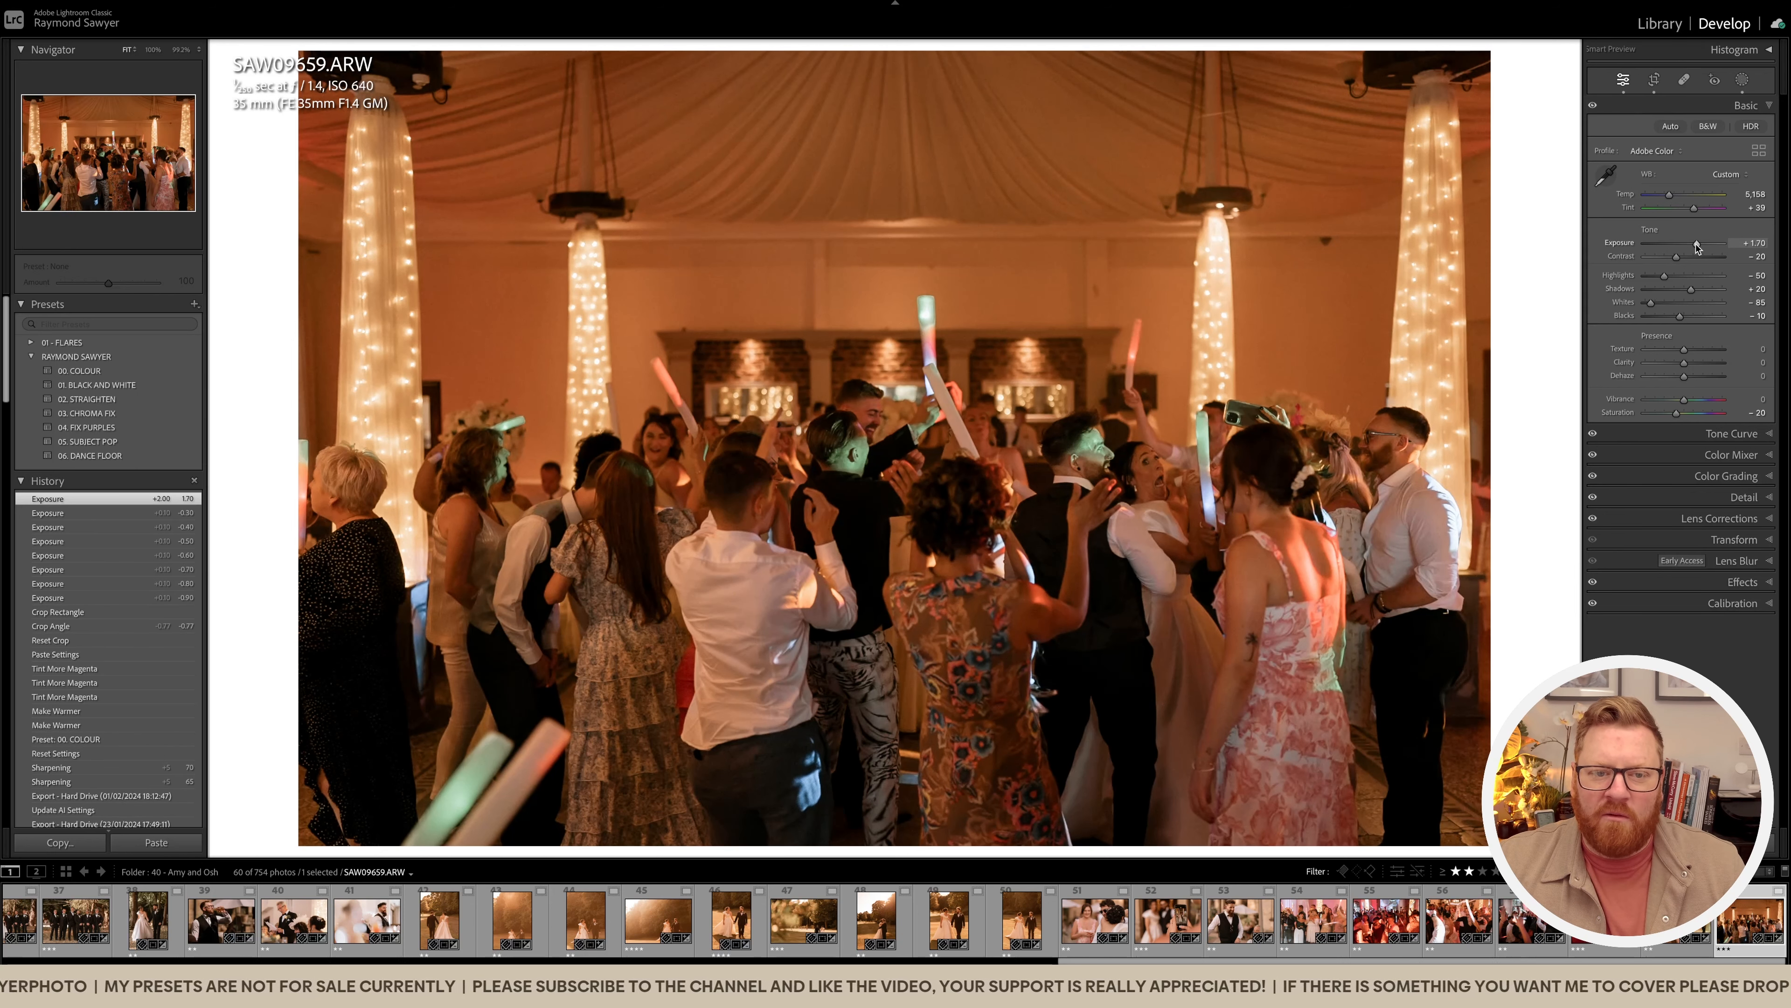
key(ctrl+z)
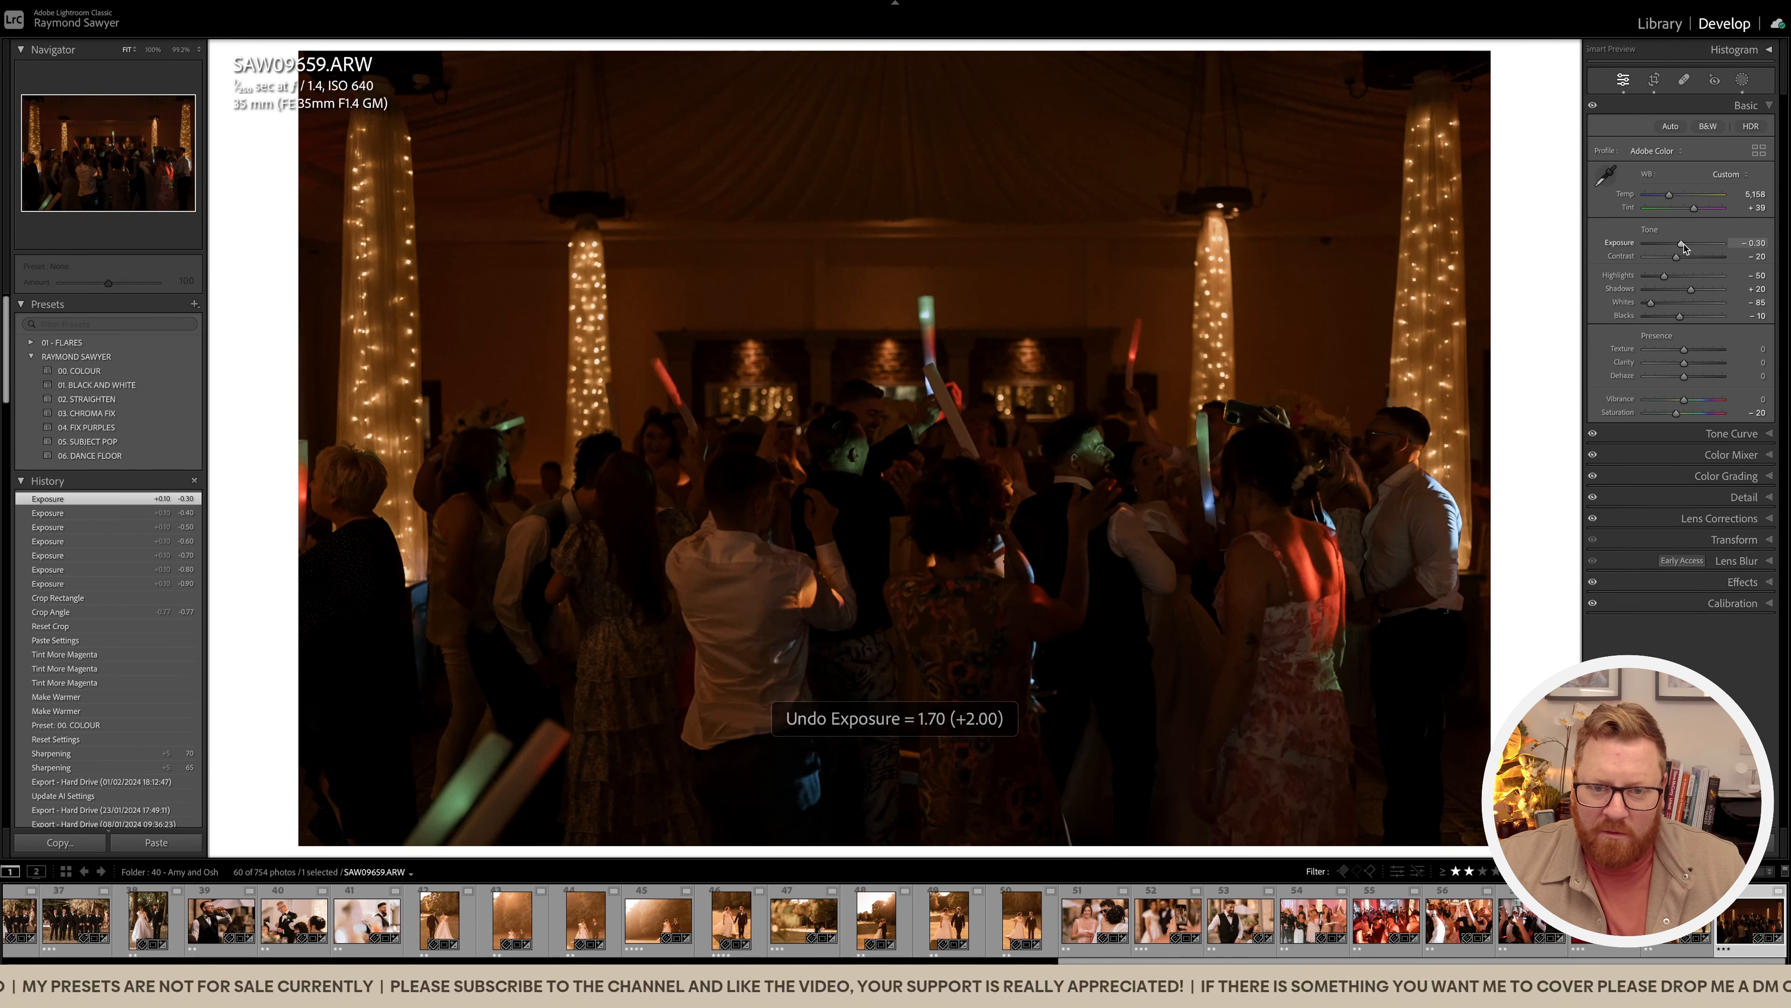
drag(1684, 246, 1689, 247)
Step: Brush a Subject Pop mask across the dancing crowd in SAW09659.ARW
key(k)
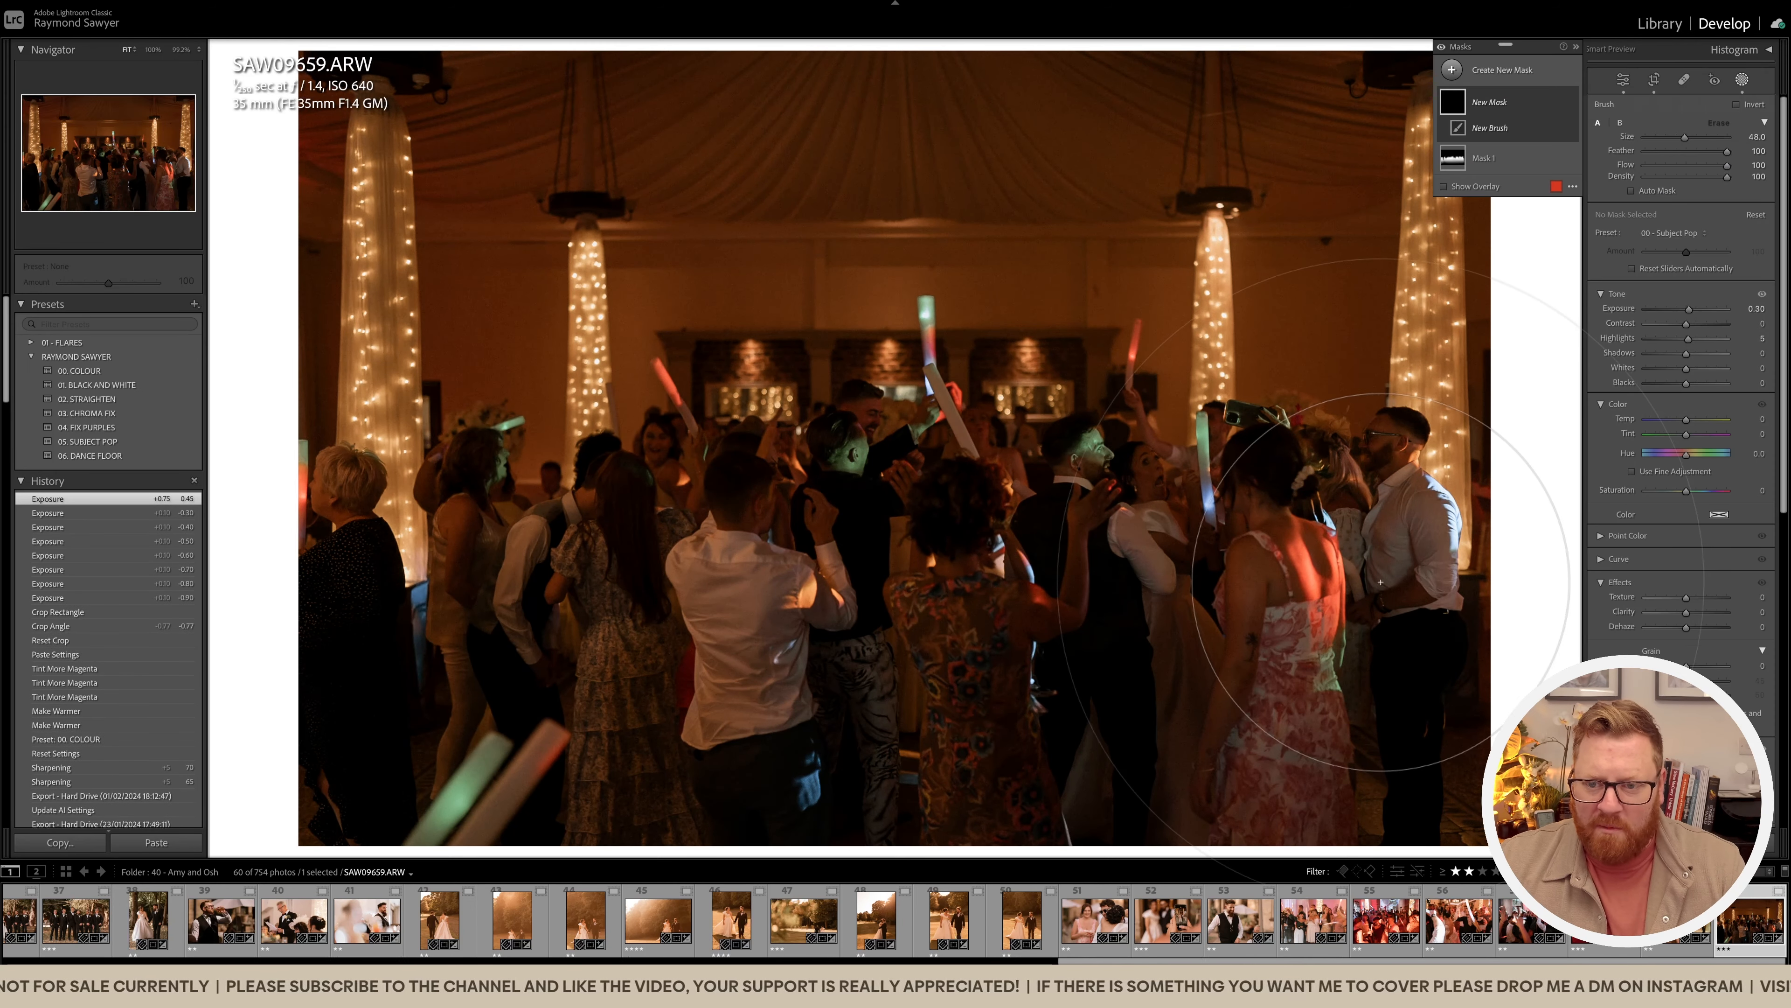
mouse_move(1381, 569)
mouse_down()
mouse_move(1130, 625)
mouse_move(944, 713)
mouse_move(434, 712)
mouse_move(1648, 653)
mouse_up()
key(k)
Step: Add a Select Subject mask with the Subject Pop preset to SAW09659.ARW and raise the mask's contrast and exposure slightly
key(shift+w)
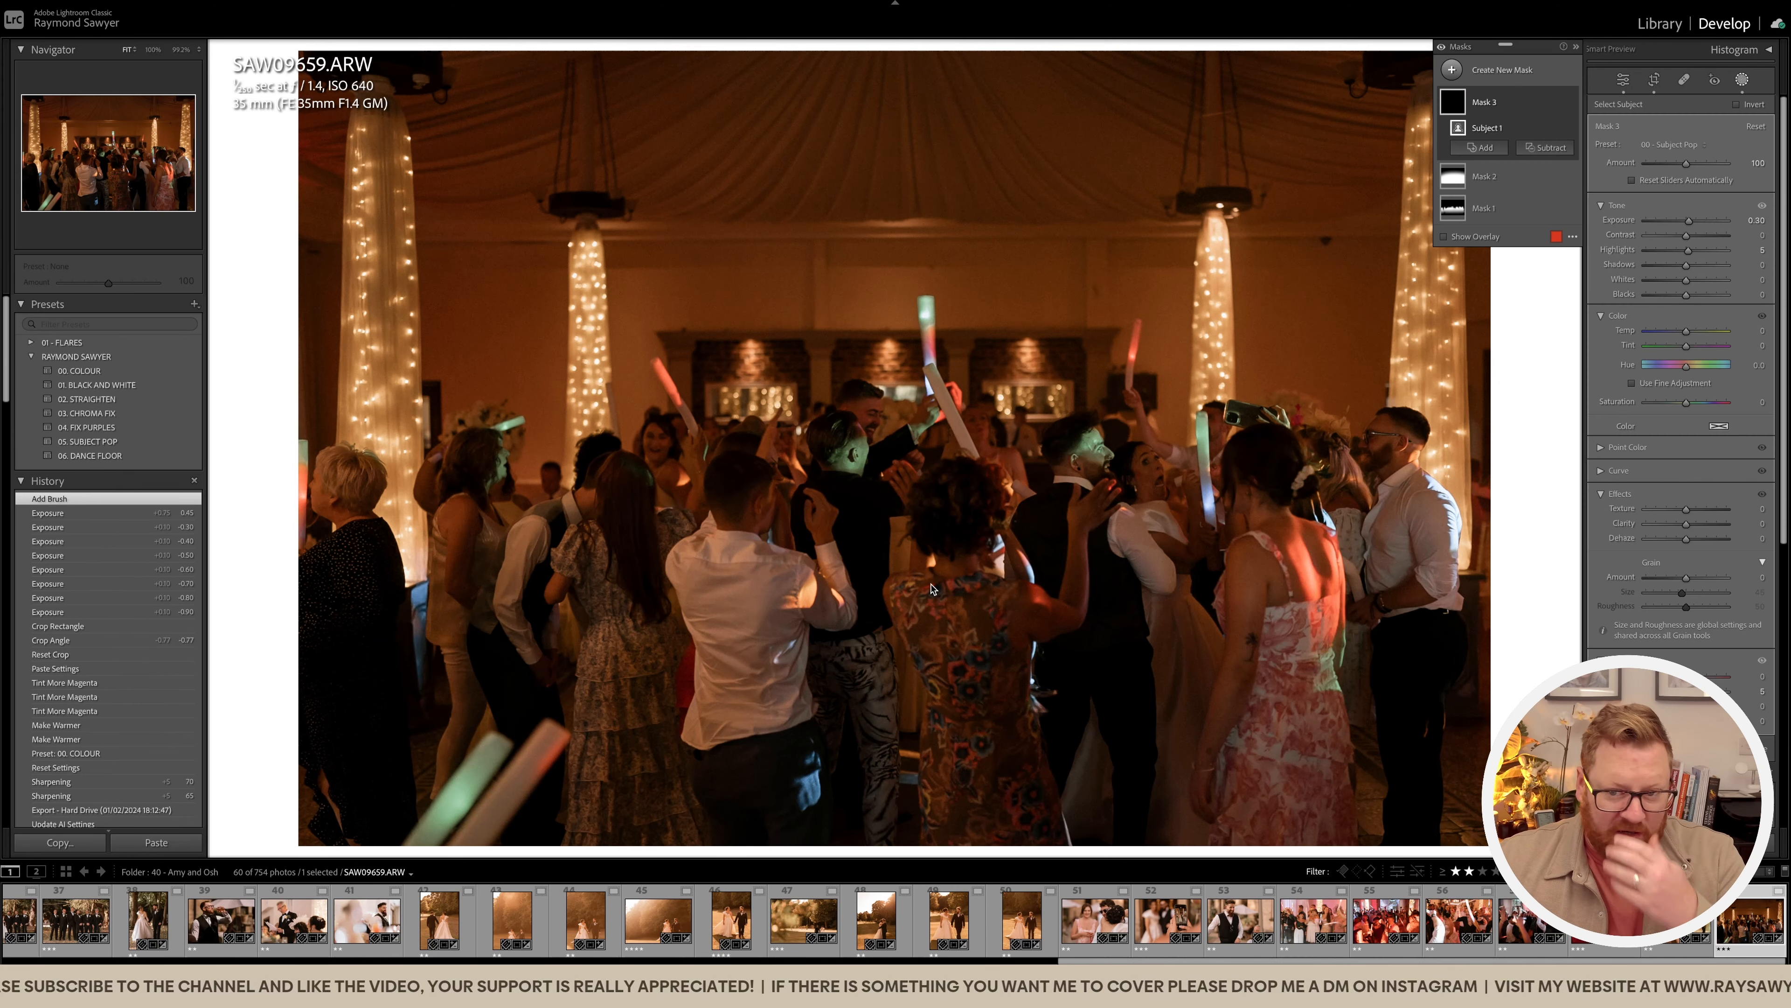
drag(1686, 237, 1690, 237)
drag(1689, 222, 1692, 223)
key(shift+w)
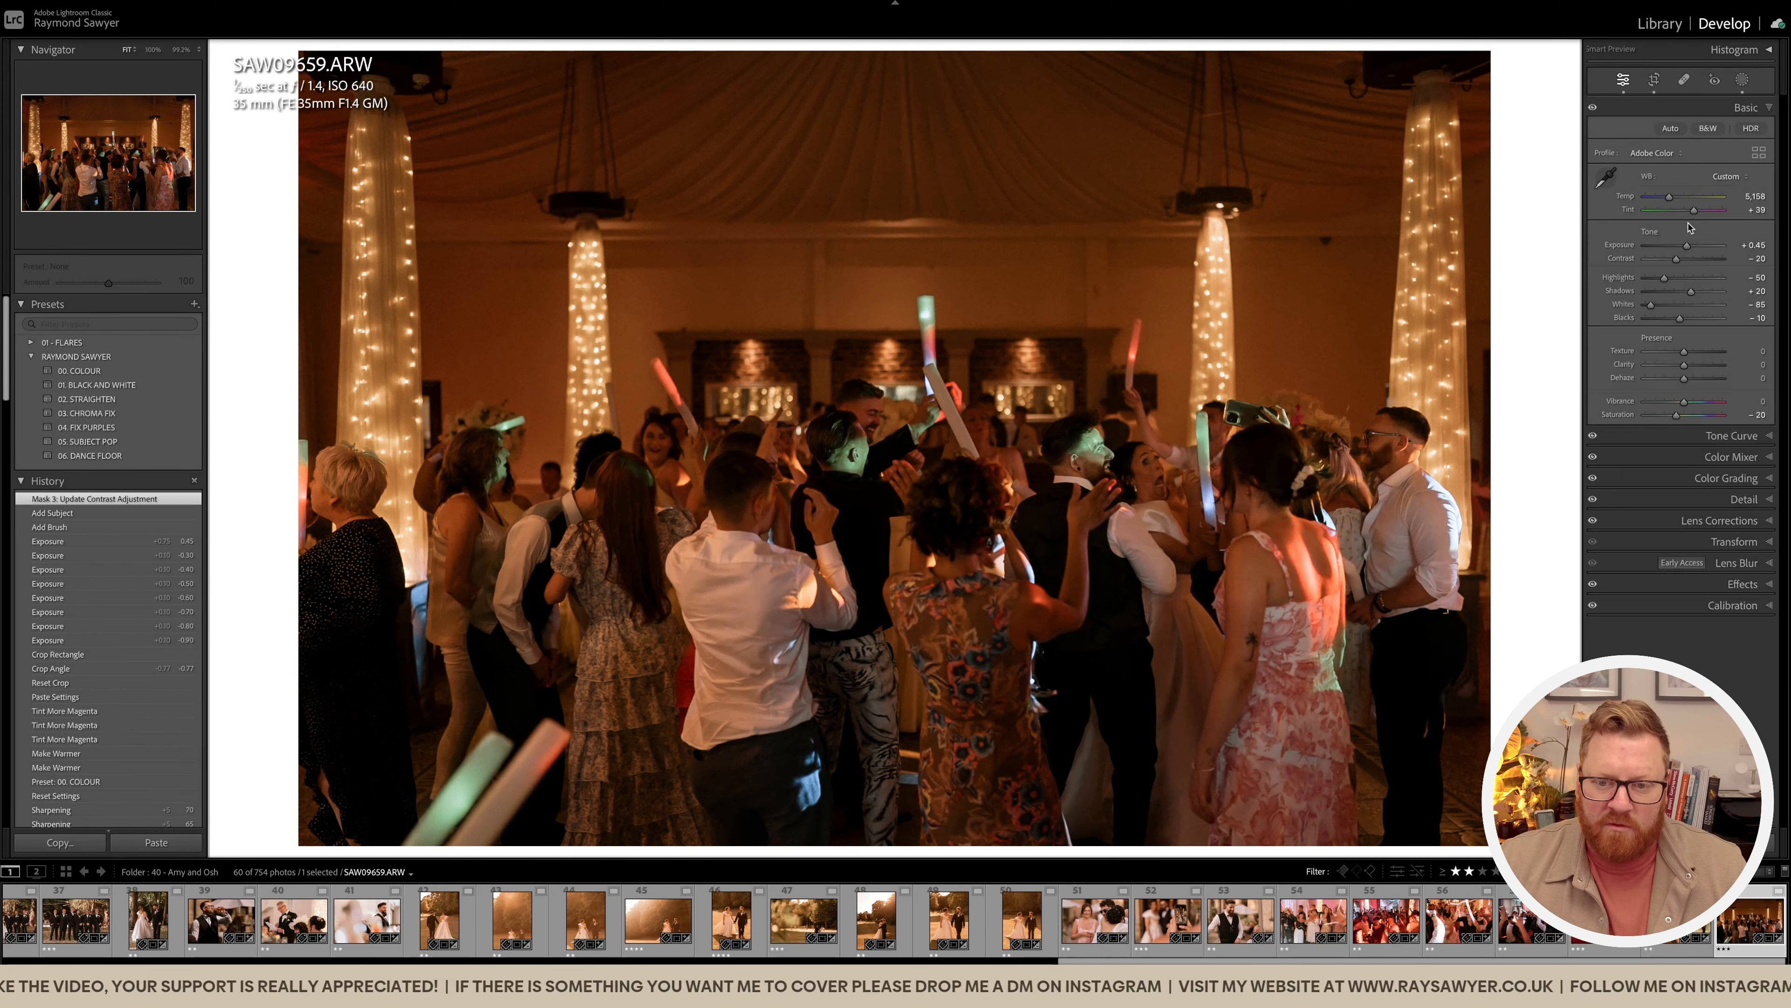
Step: Examine the edited SAW09659.ARW at different zoom levels and compare it with its unedited version
key(z)
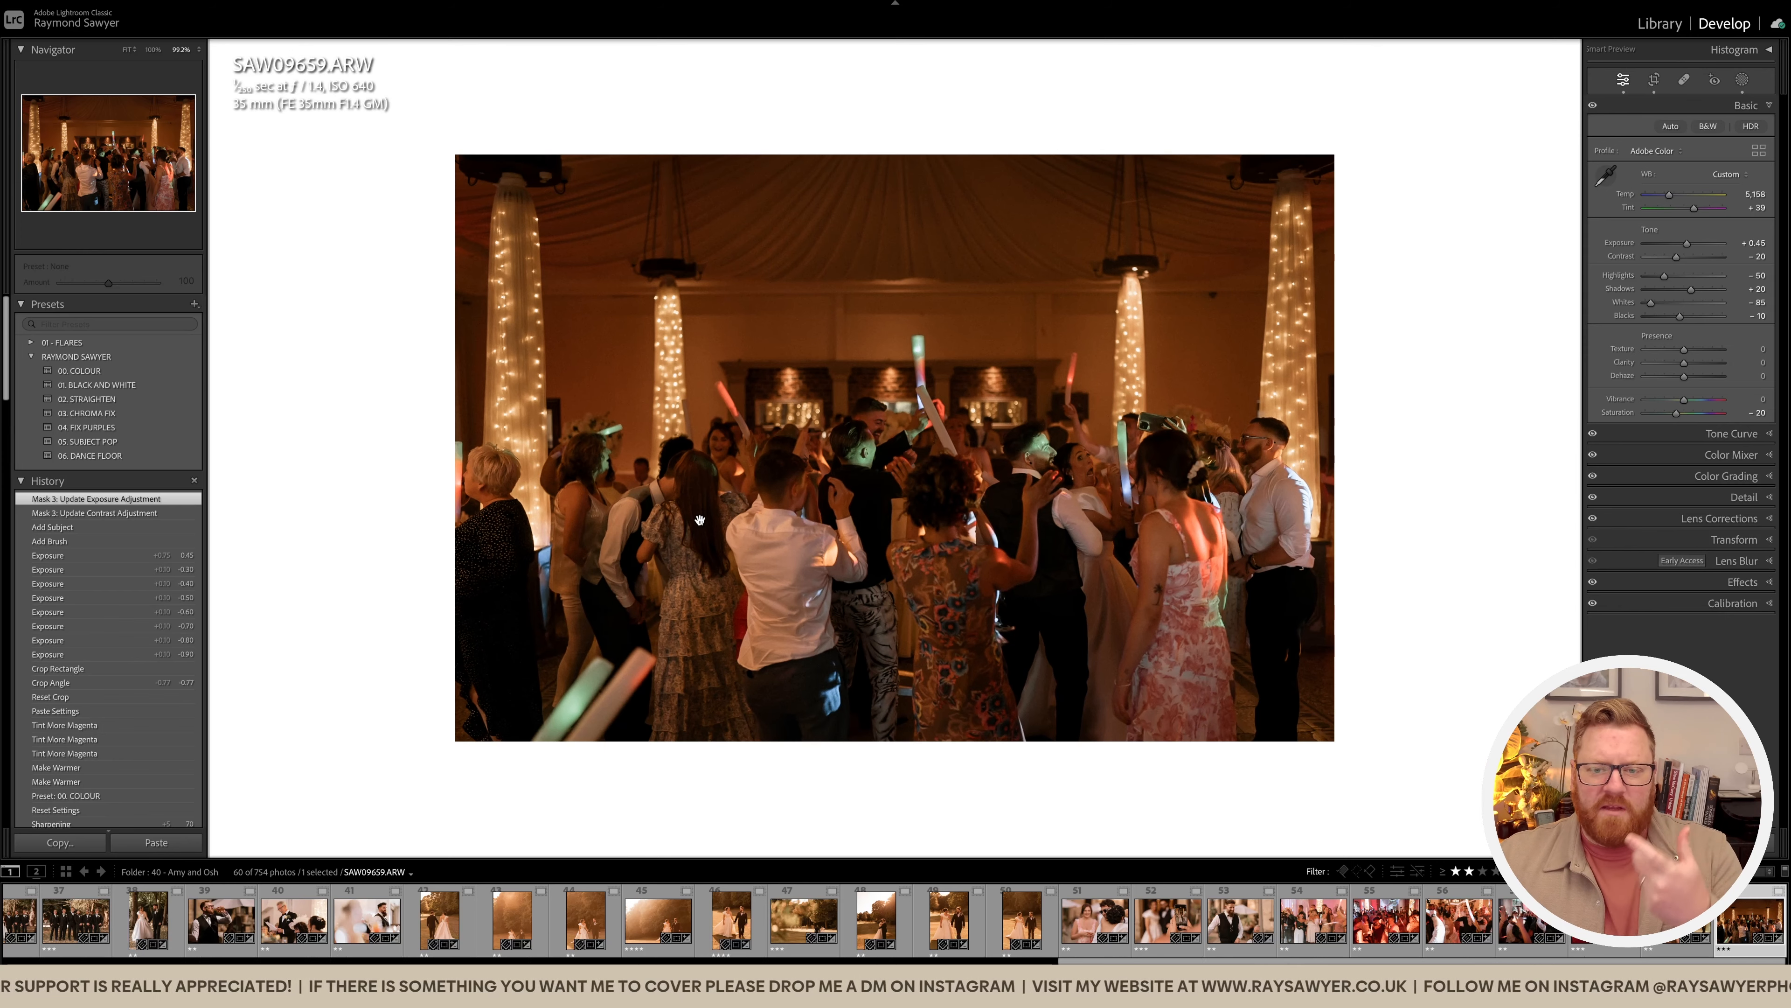
click(709, 535)
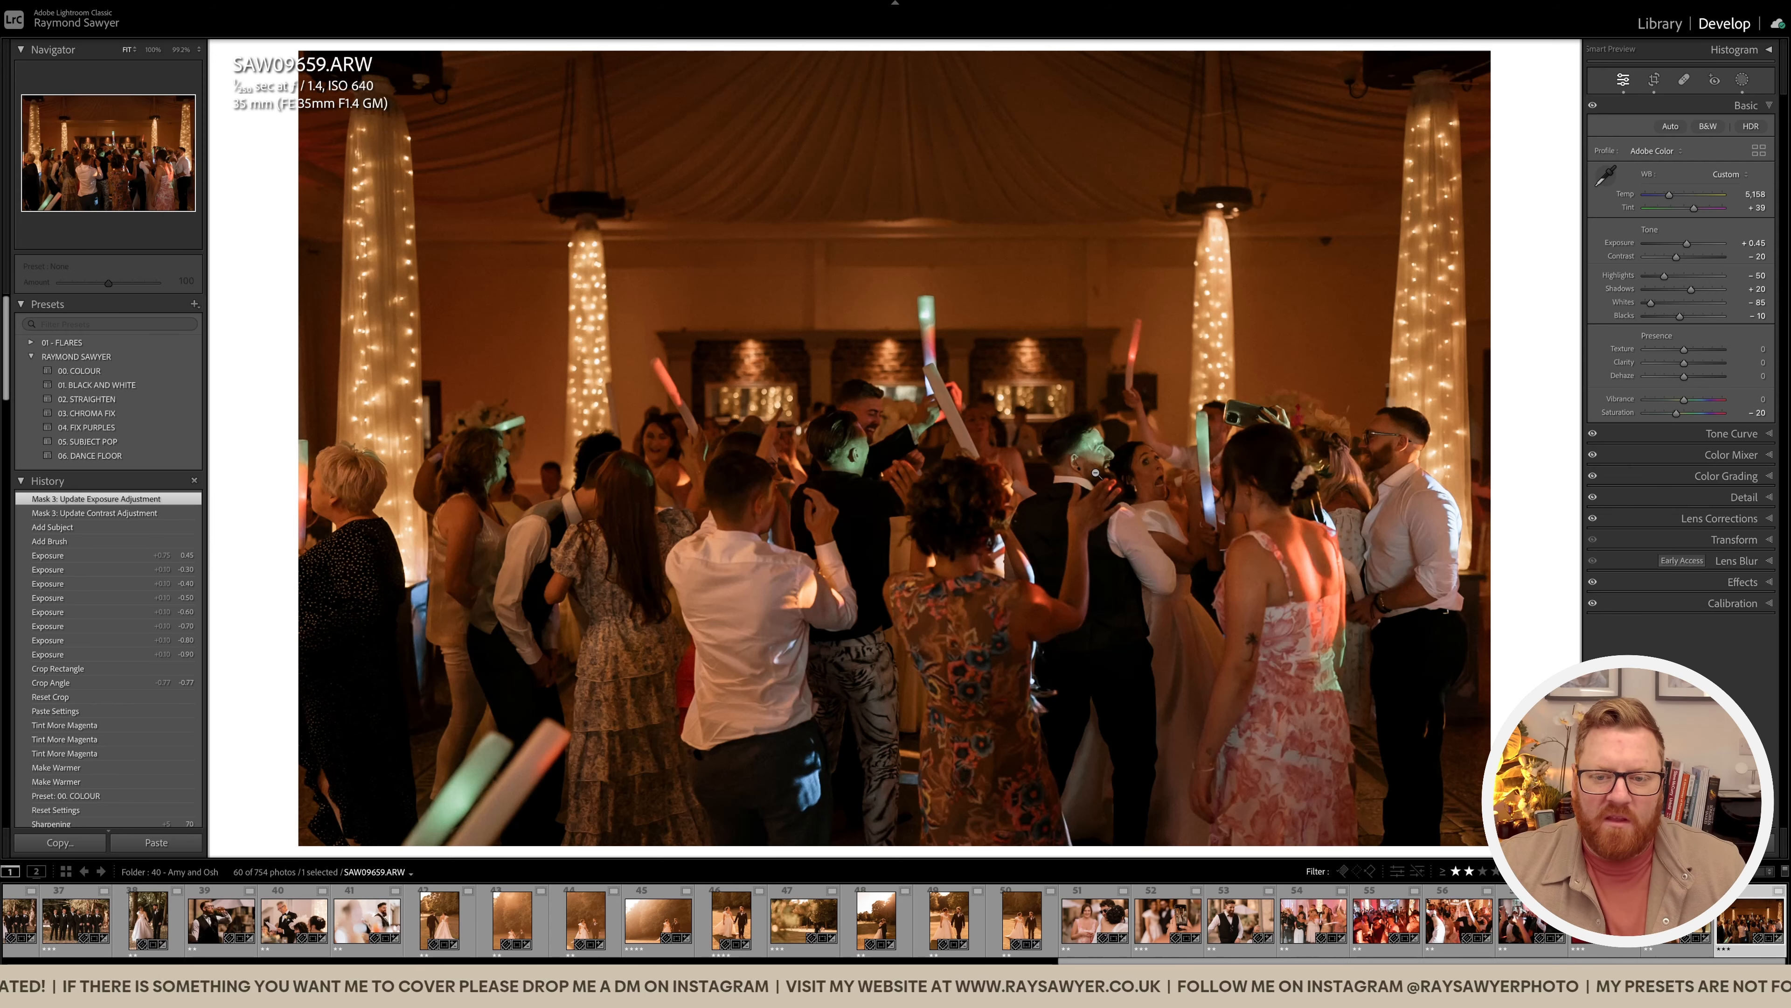
click(1054, 471)
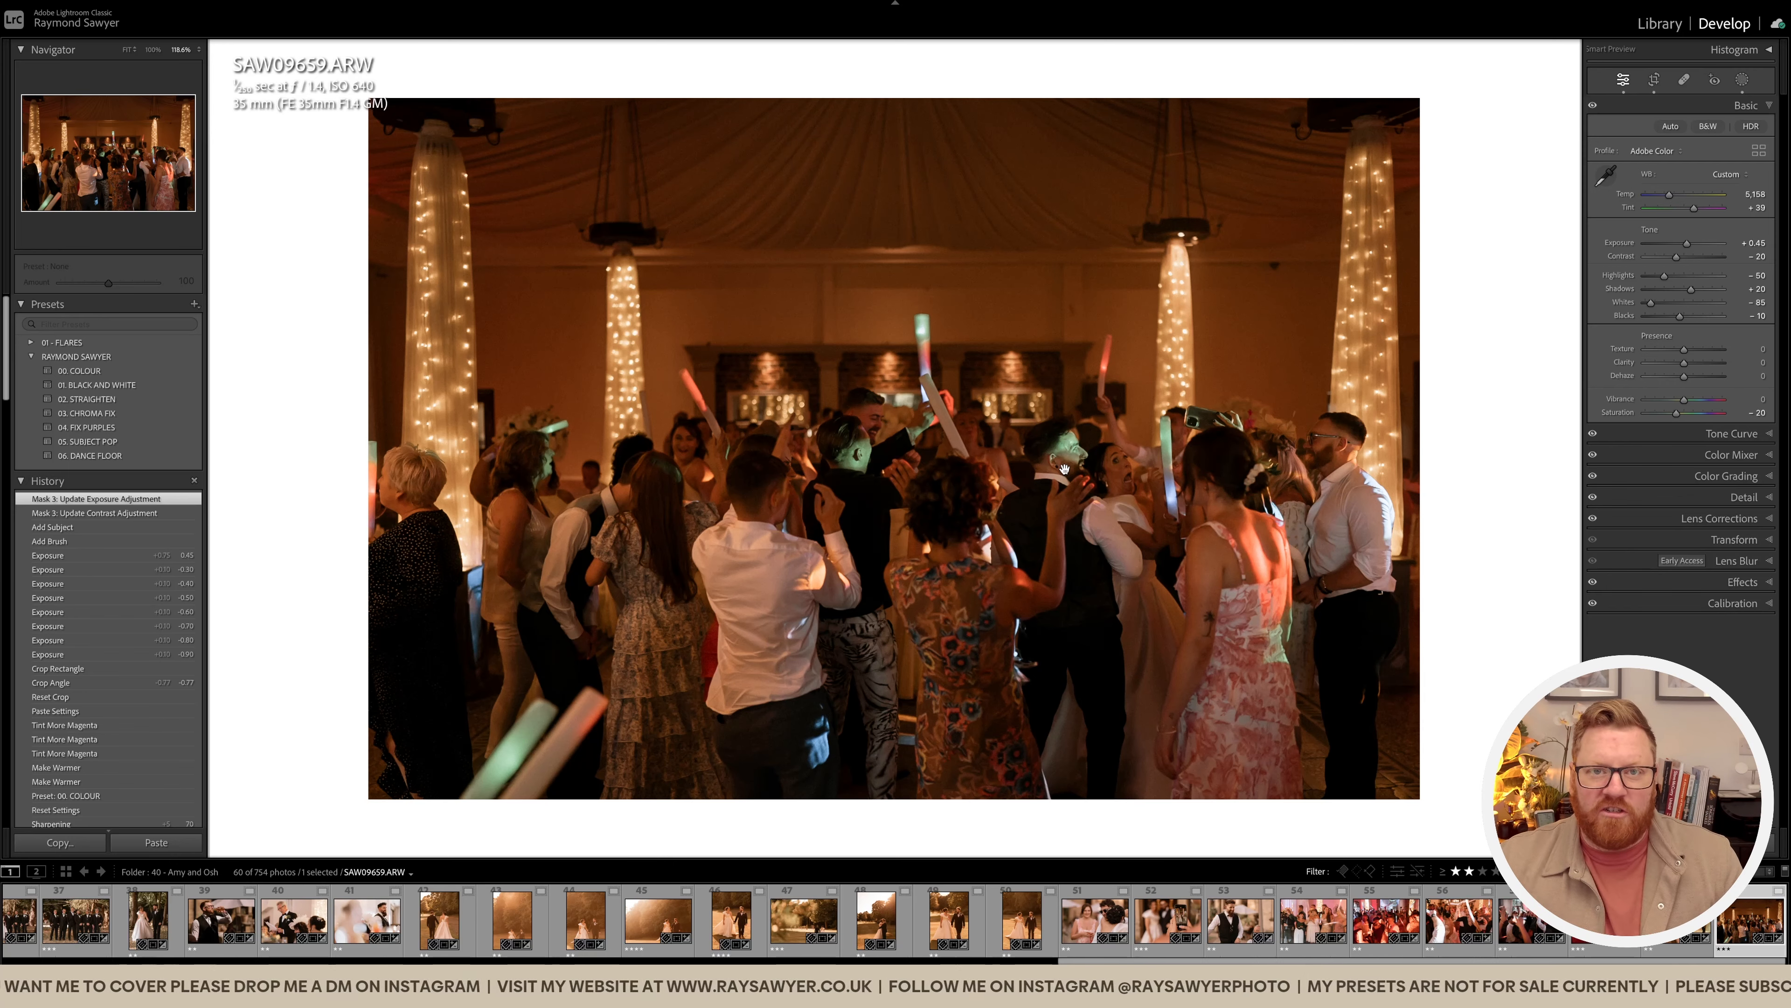
click(1044, 415)
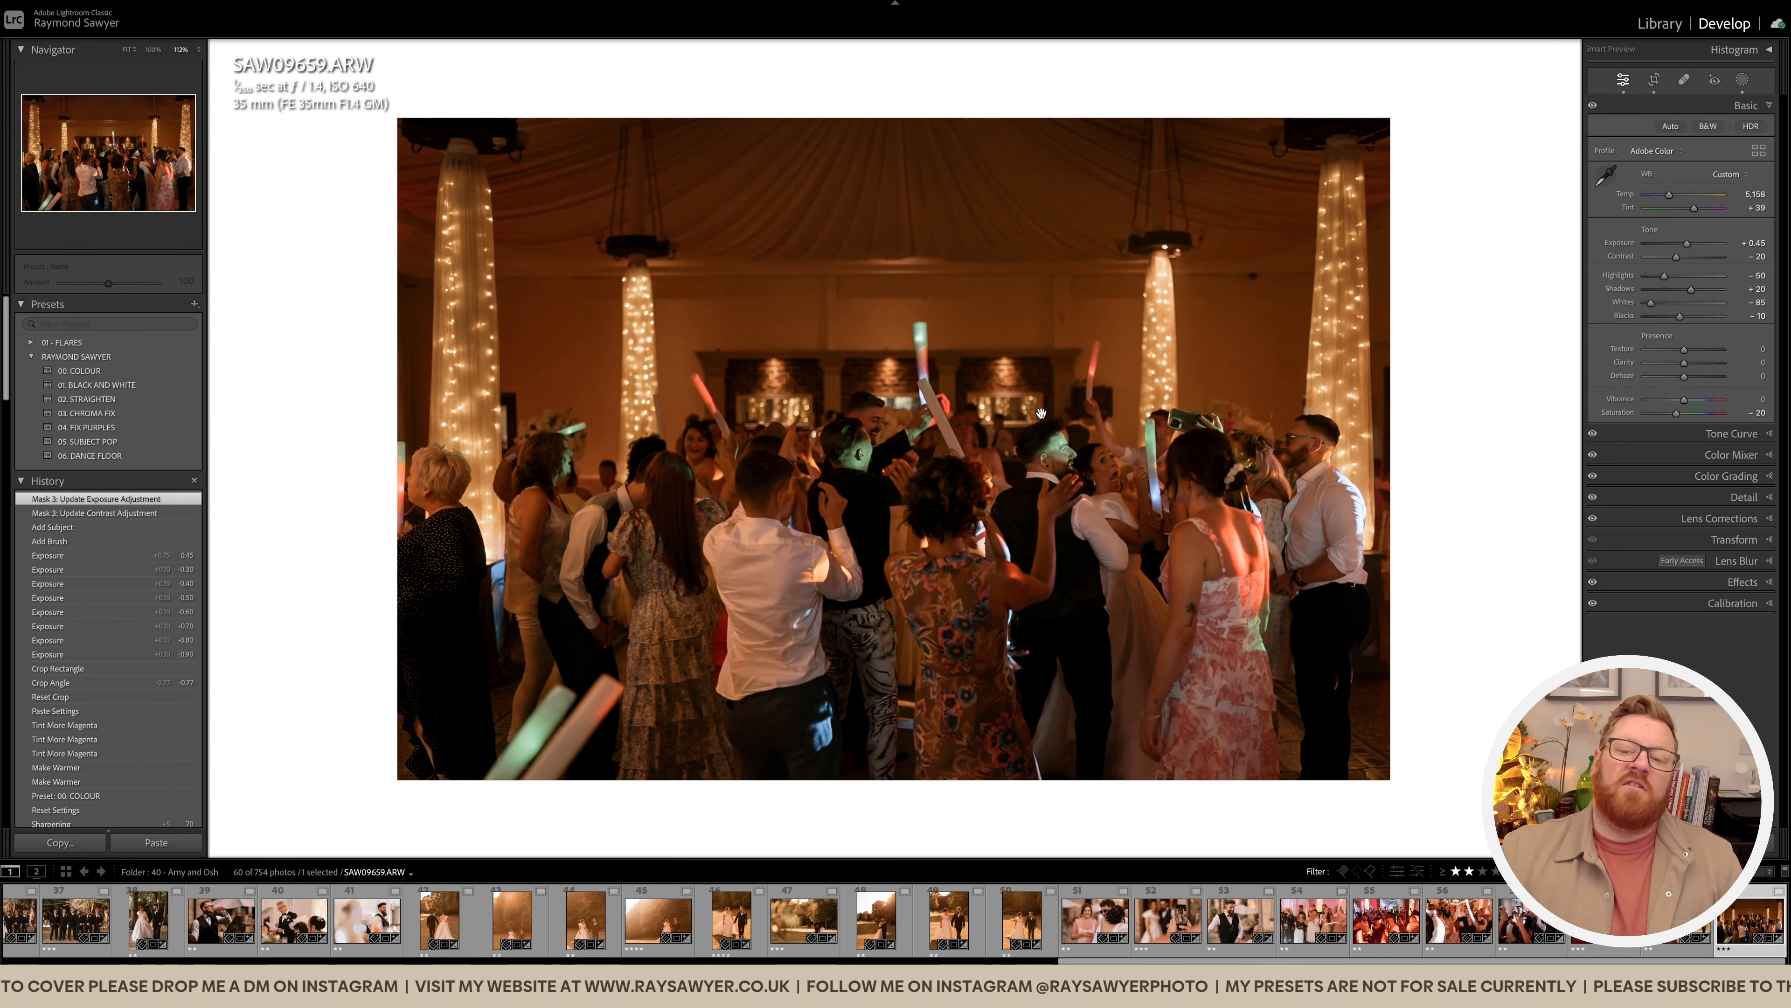
key(backslash)
key(backslash)
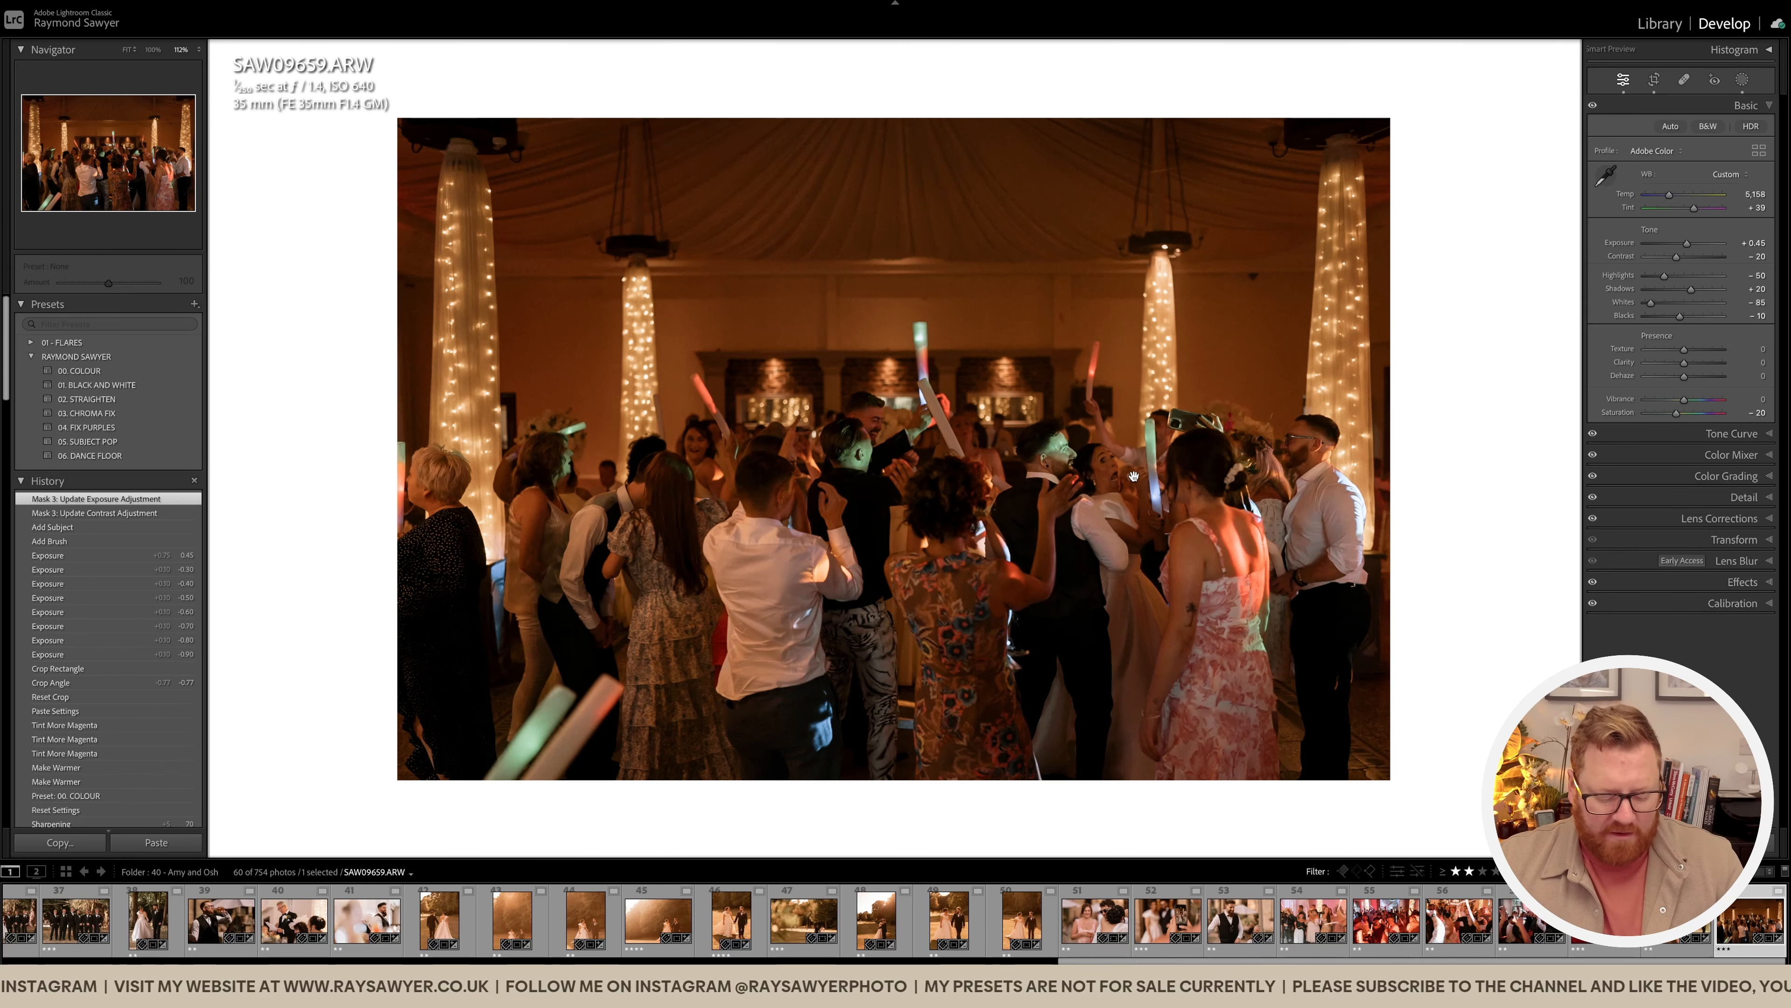
Step: Select all the filtered photos and show them as a Library grid with the surrounding panels hidden
key(ctrl+a)
key(g)
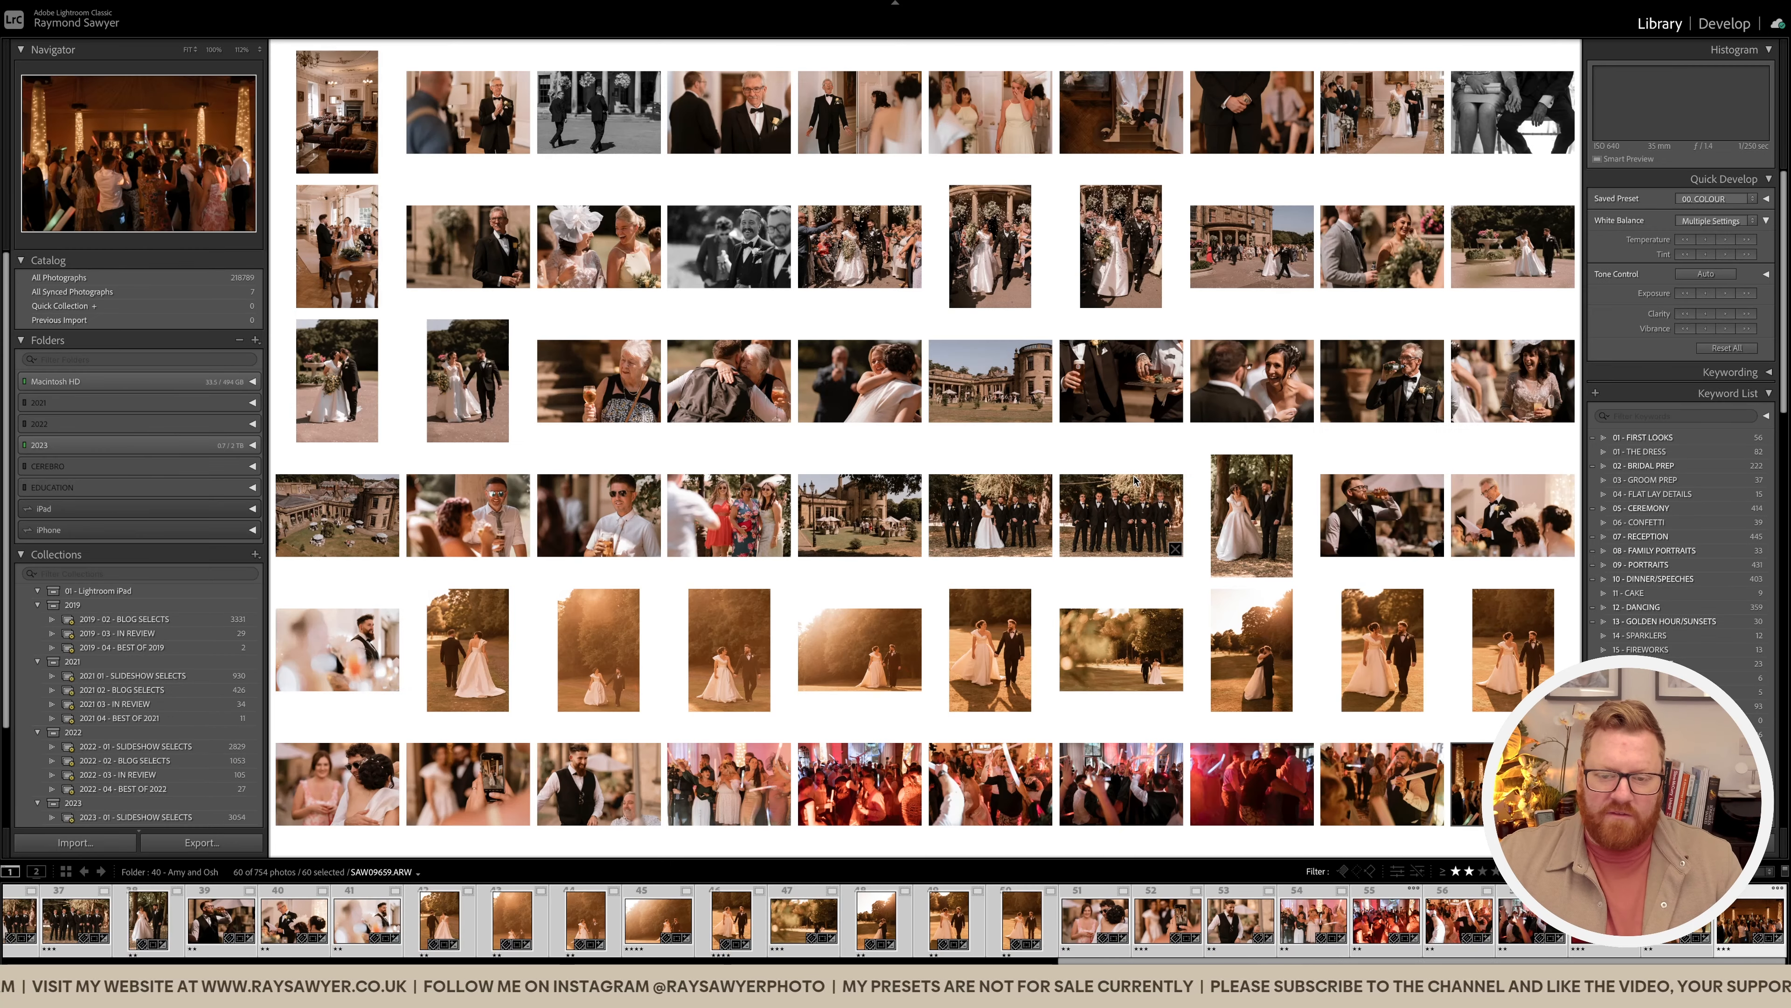
key(shift+Tab)
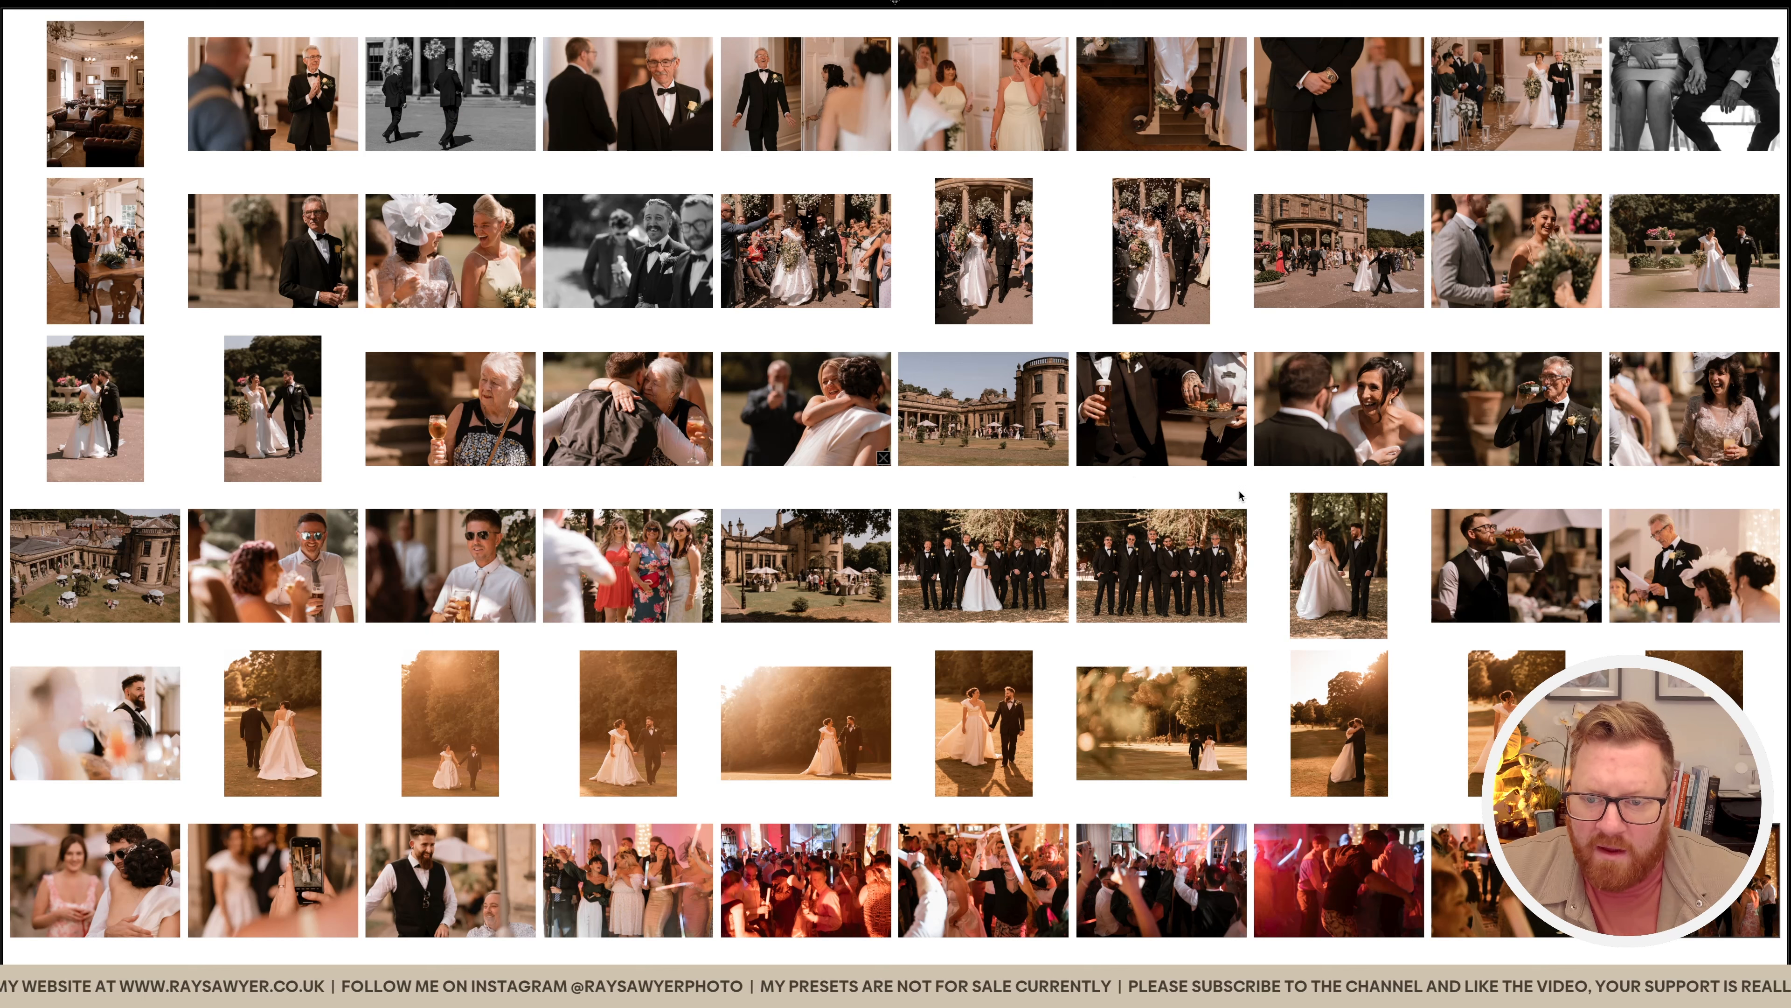